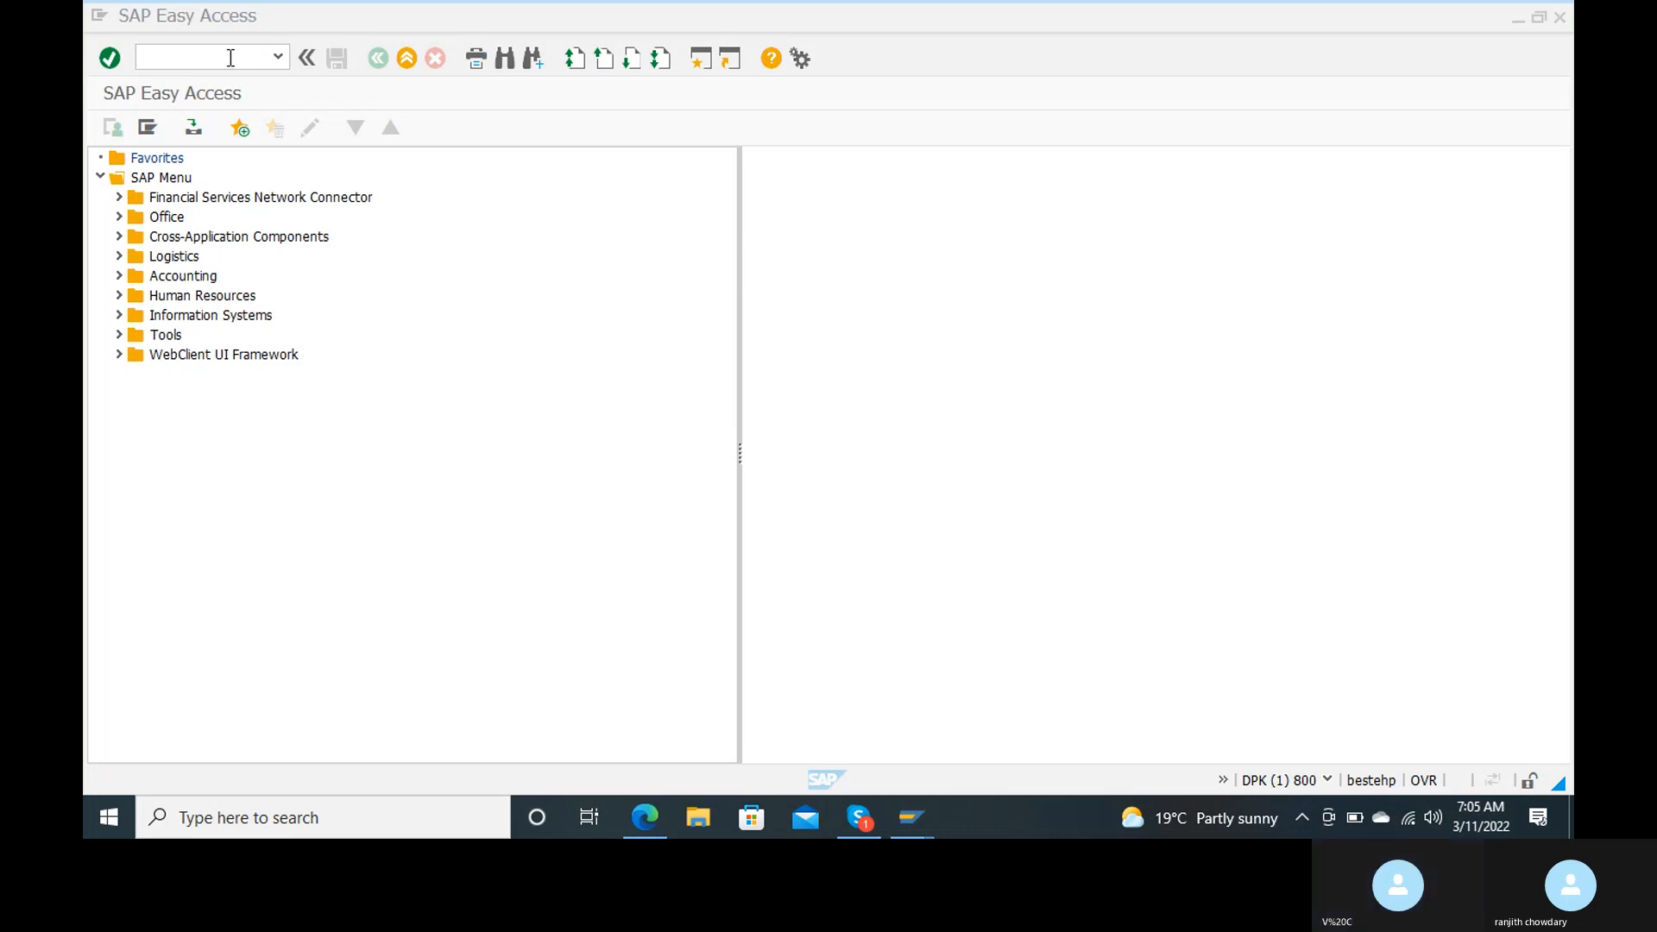
# Step: Open the customer account groups with transaction OBD2 and look through the existing groups
pyautogui.write('o')
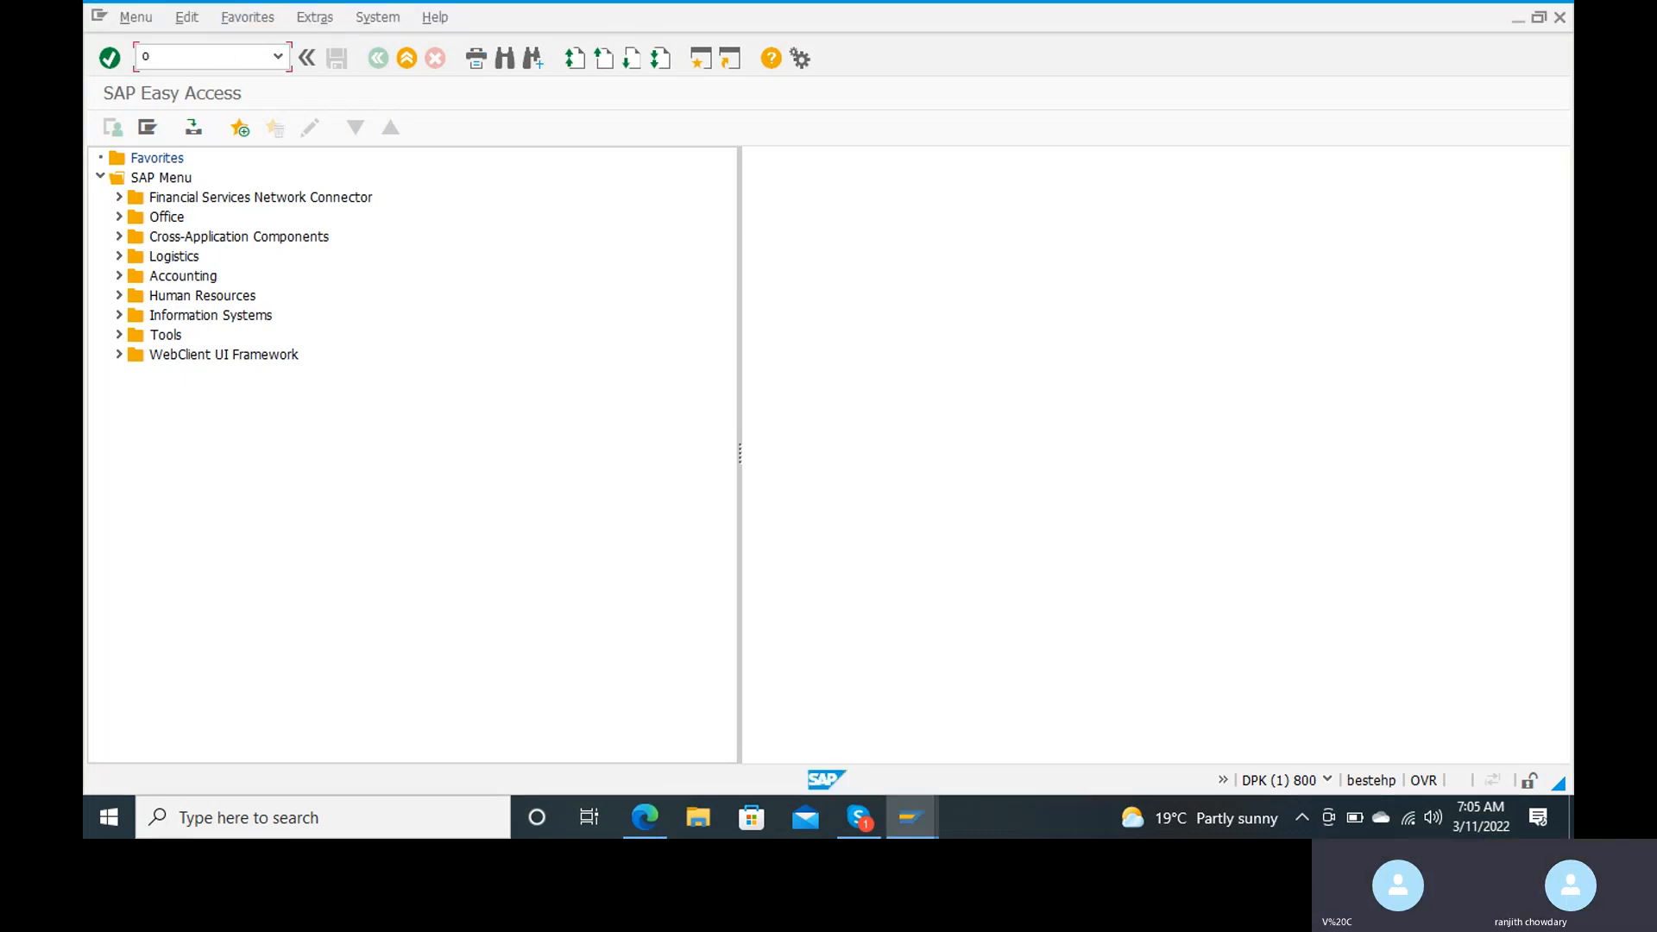
pyautogui.write('bd2')
pyautogui.press('Return')
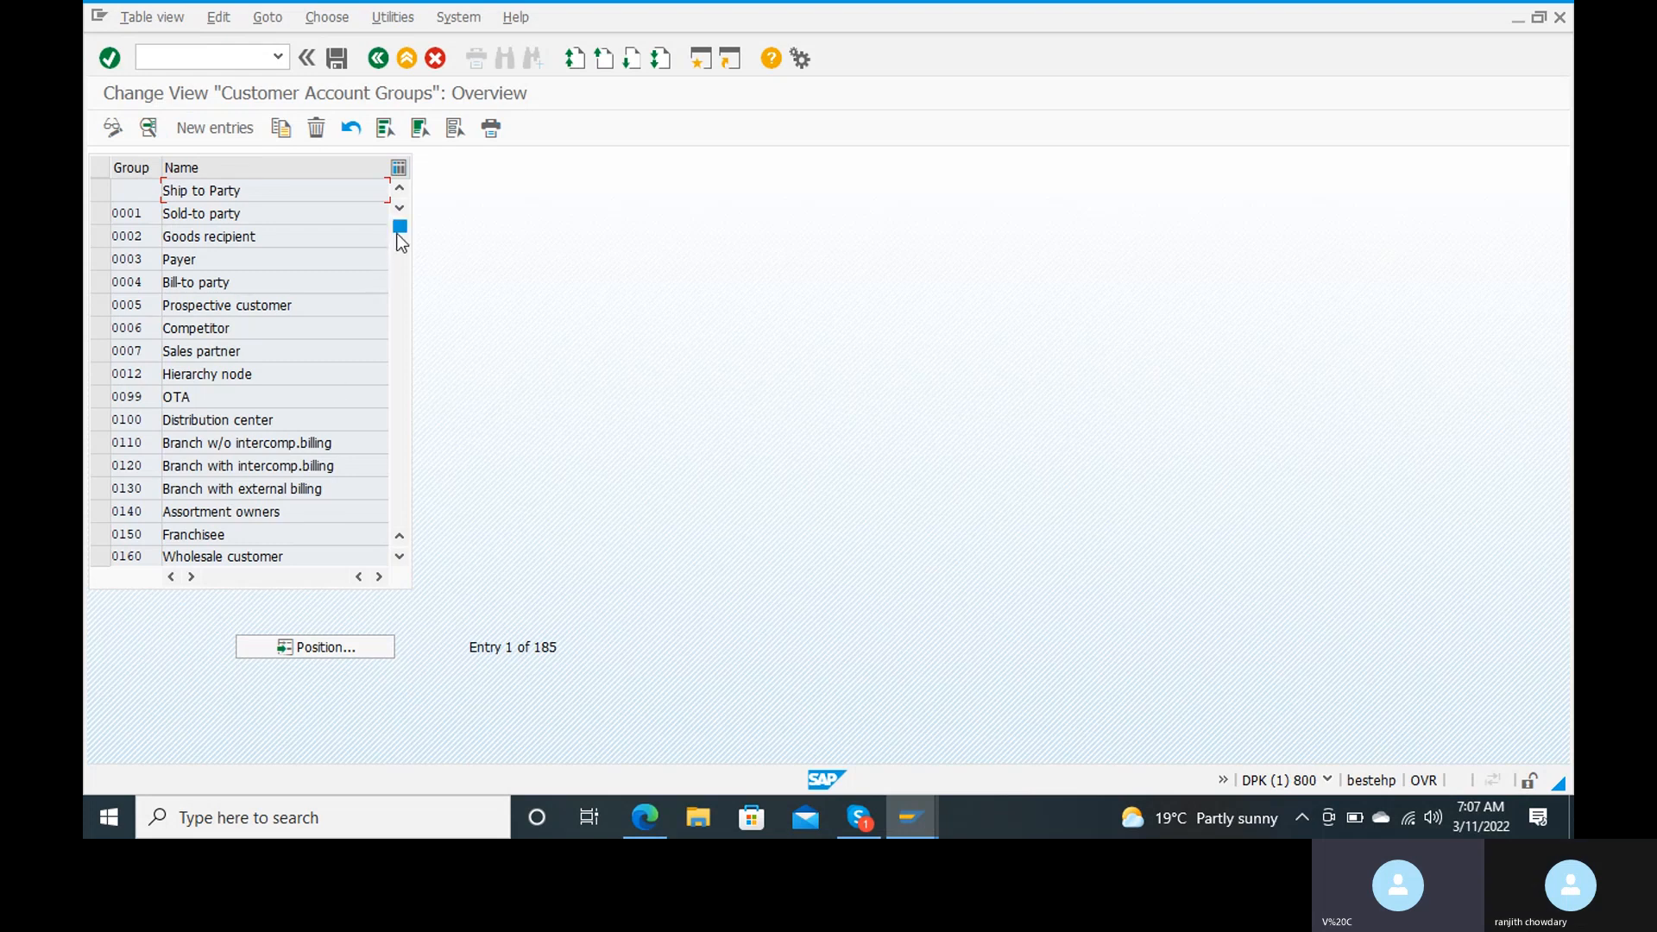
pyautogui.moveTo(398, 234); pyautogui.dragTo(401, 296)
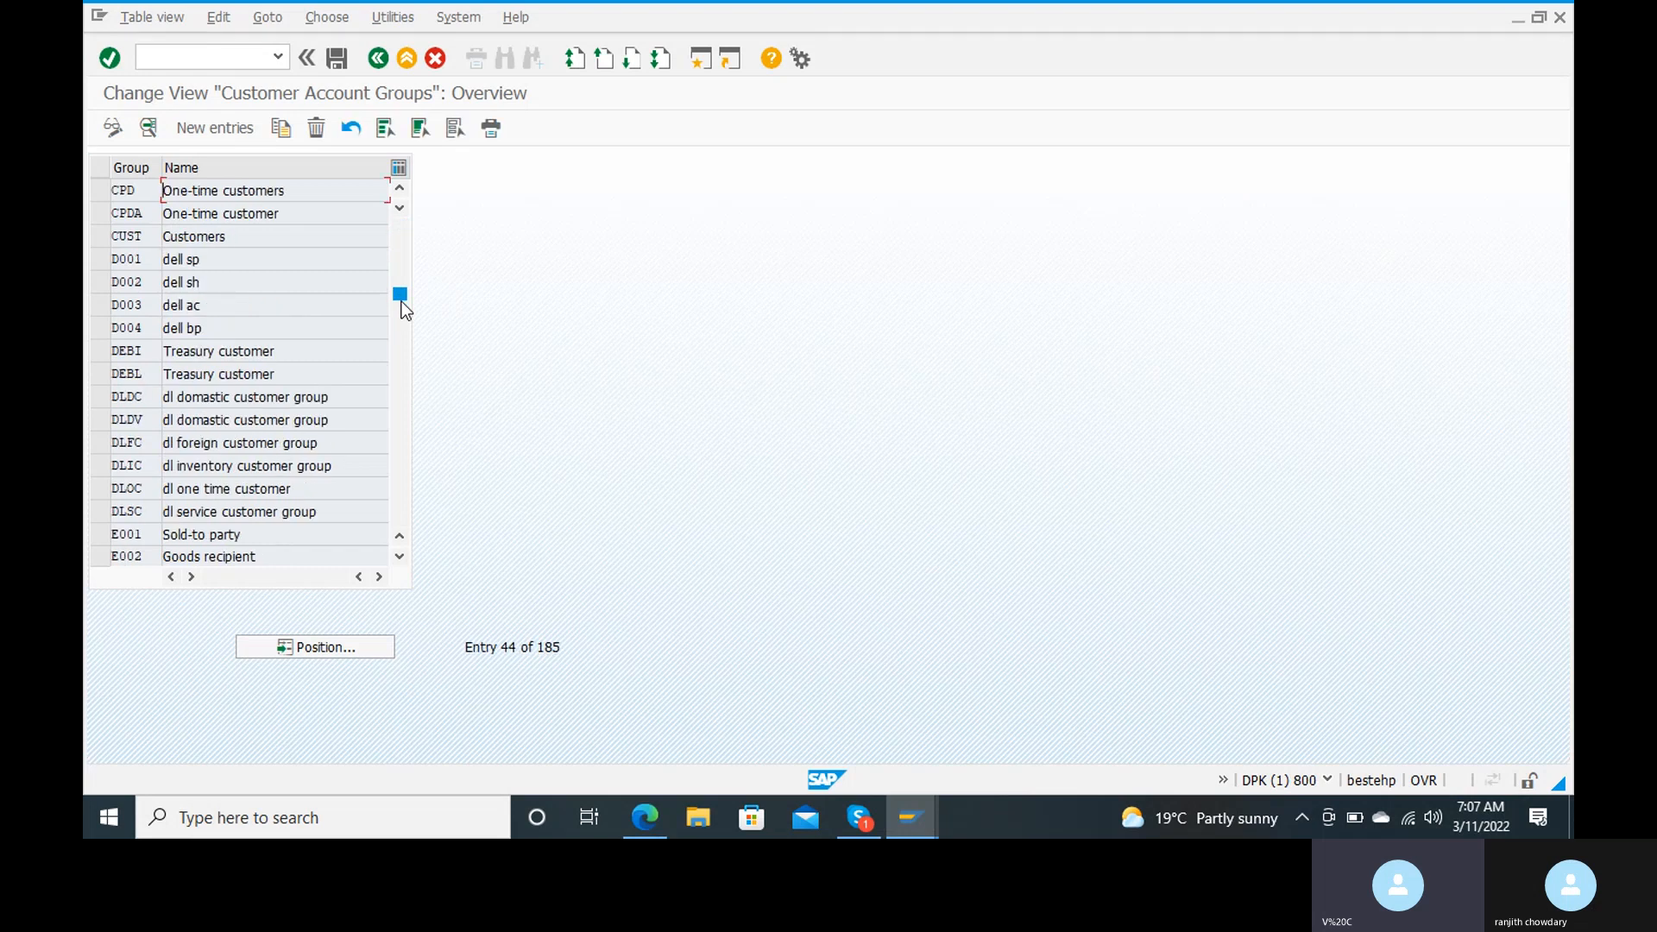
pyautogui.moveTo(402, 302); pyautogui.dragTo(411, 376)
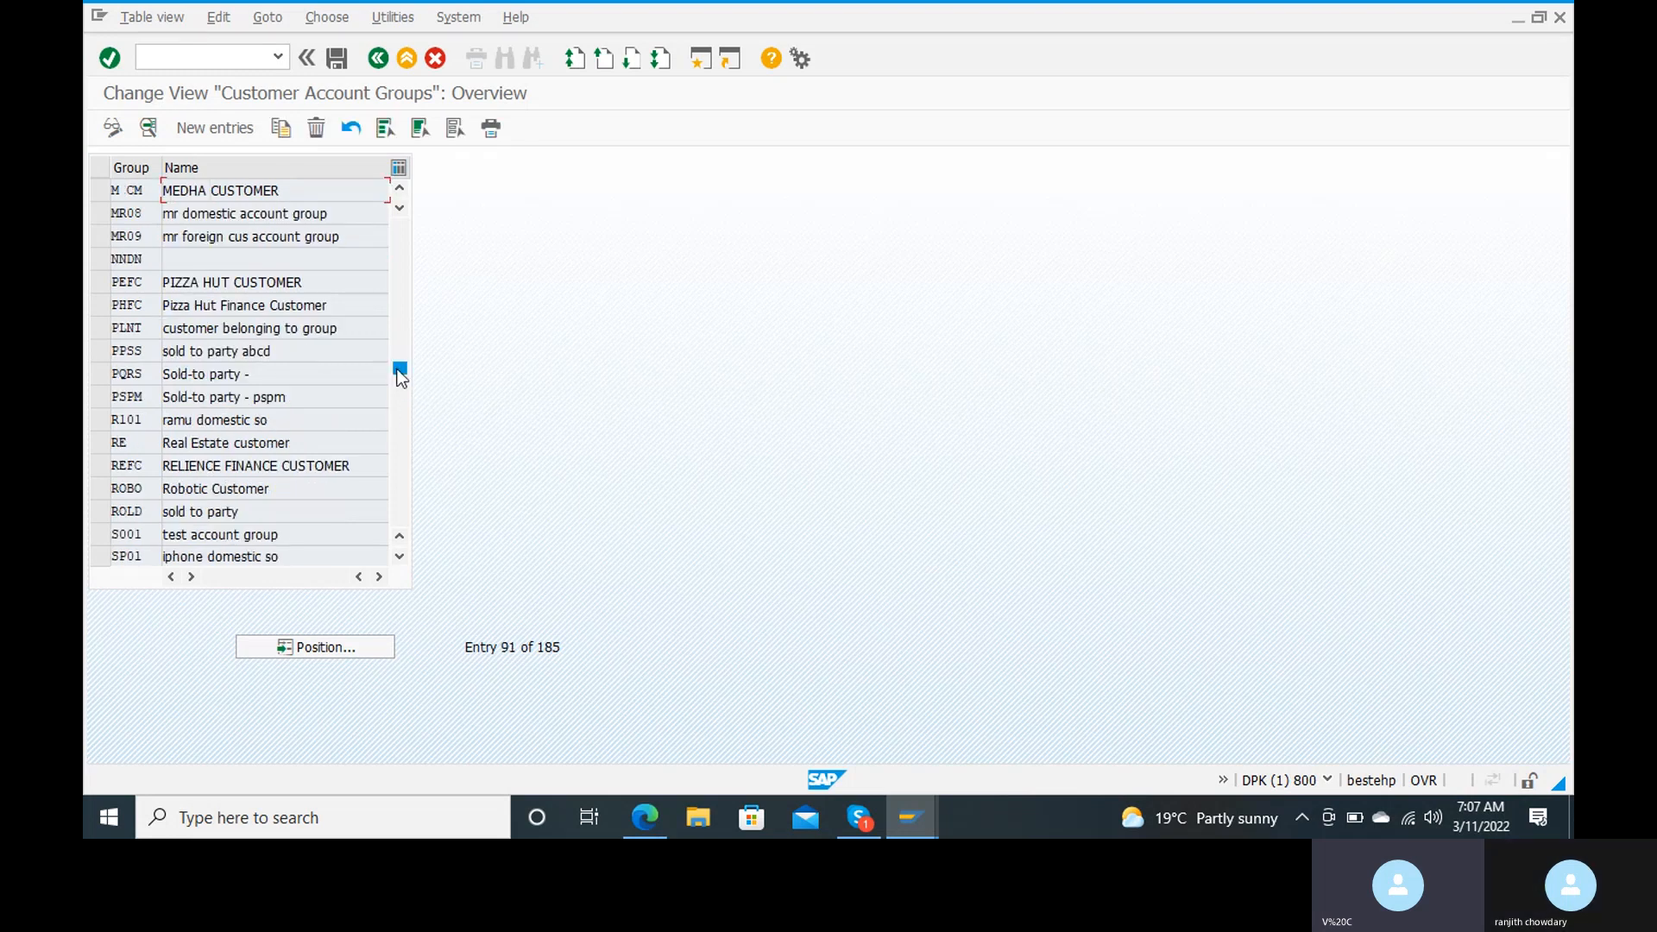
pyautogui.moveTo(396, 369); pyautogui.dragTo(370, 215)
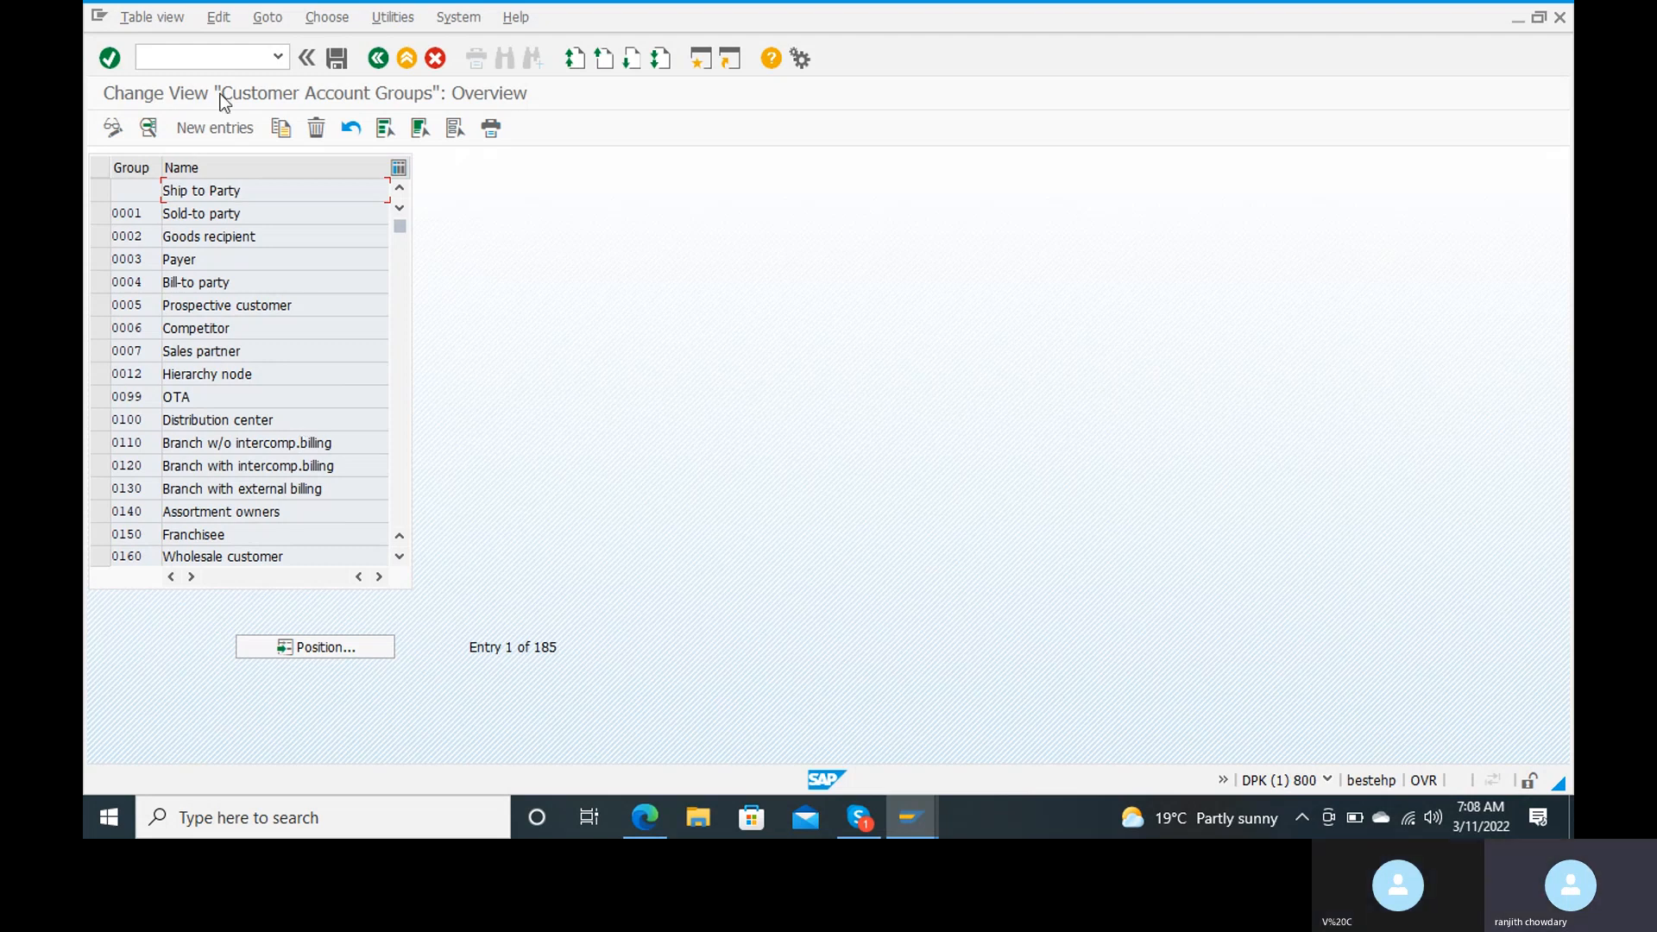
# Step: Create a new customer account group entry with RANJ as the account group key
pyautogui.click(215, 131)
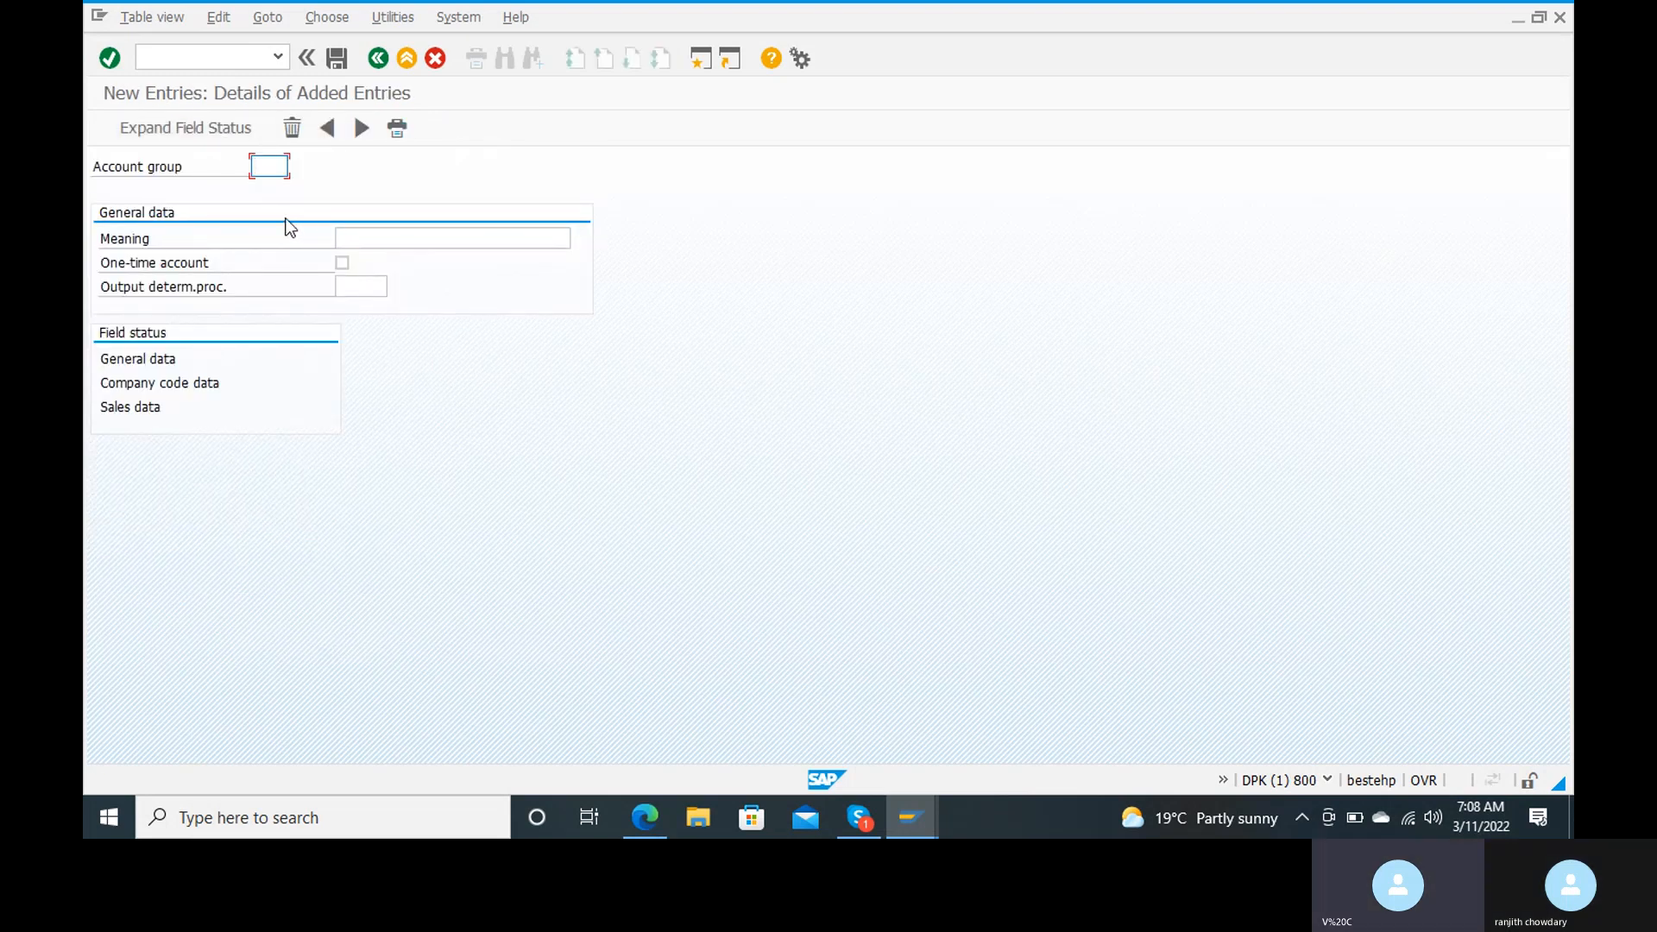
pyautogui.write('ranj')
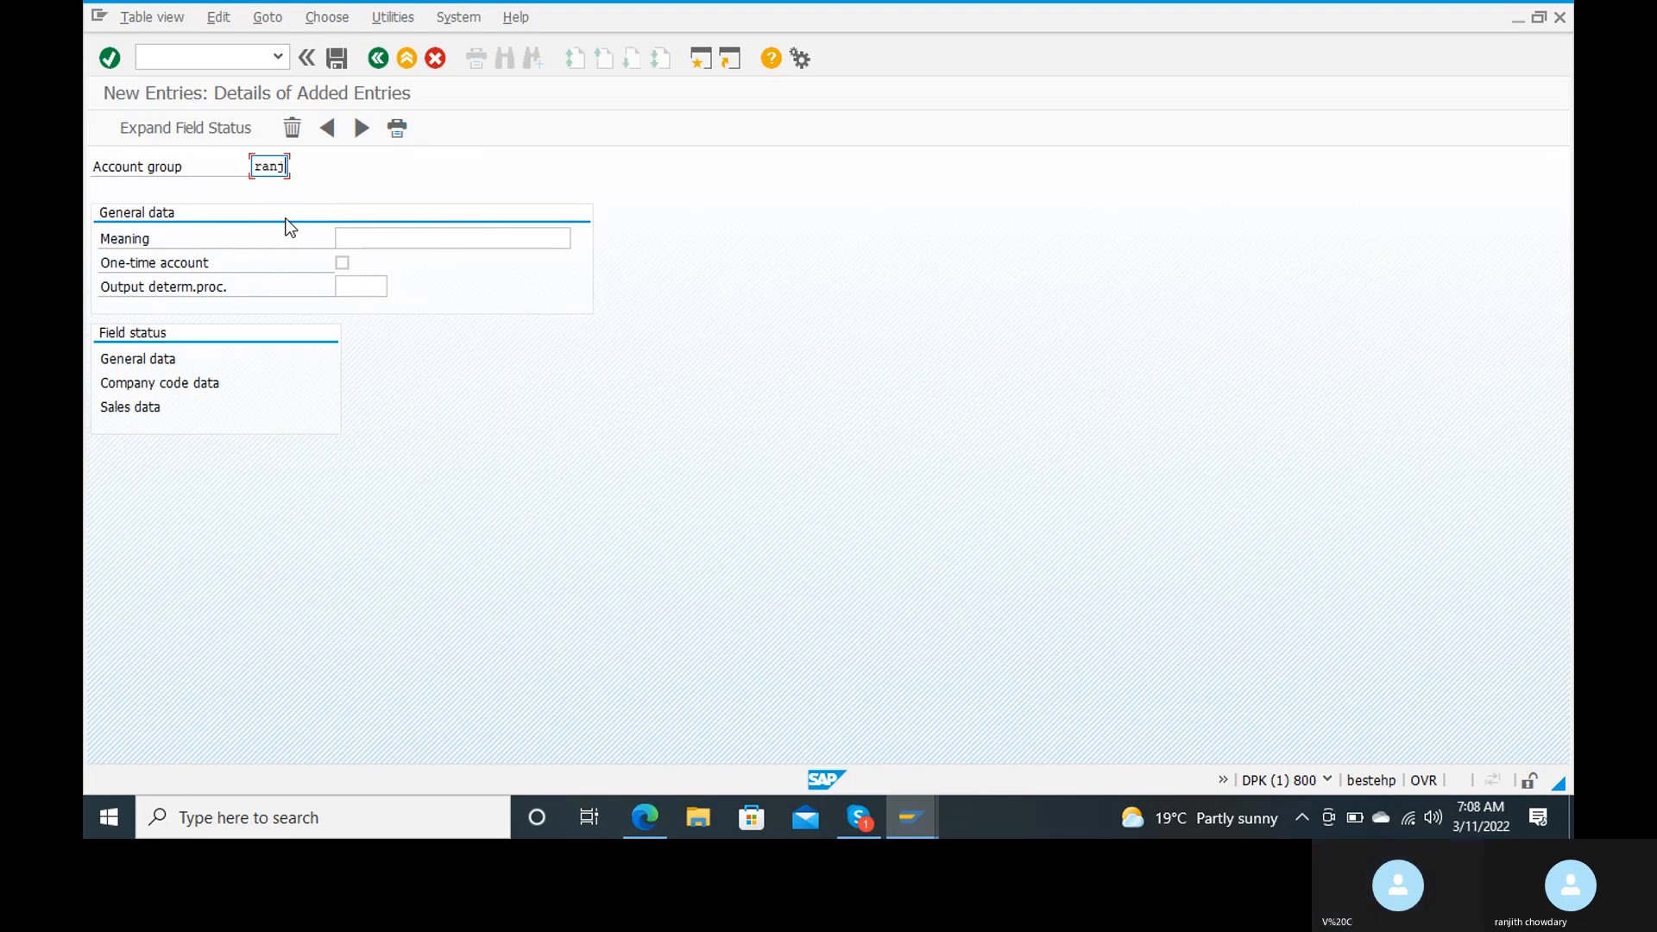
pyautogui.press('Tab')
# Step: Set the new account group's meaning to "domestic customer group" and leave the output determination procedure empty
pyautogui.write('custo')
pyautogui.press('BackSpace')
pyautogui.press('BackSpace')
pyautogui.press('BackSpace')
pyautogui.press('BackSpace')
pyautogui.press('BackSpace')
pyautogui.write('domestic customer ')
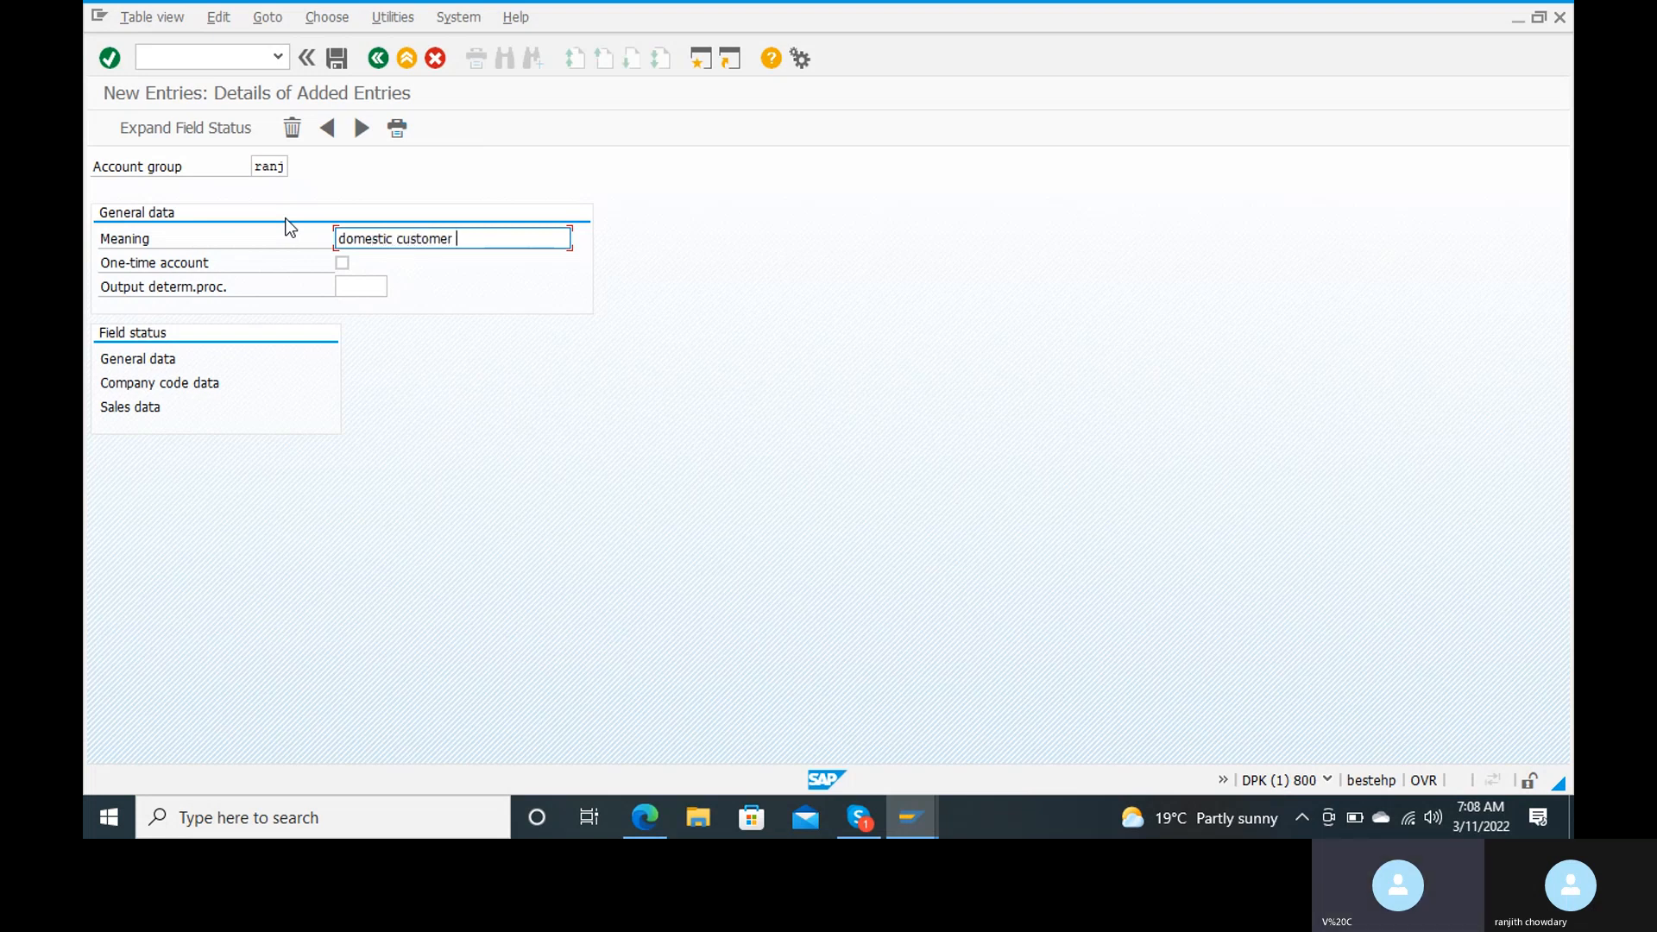
pyautogui.write('group')
pyautogui.press('Tab')
pyautogui.press('Tab')
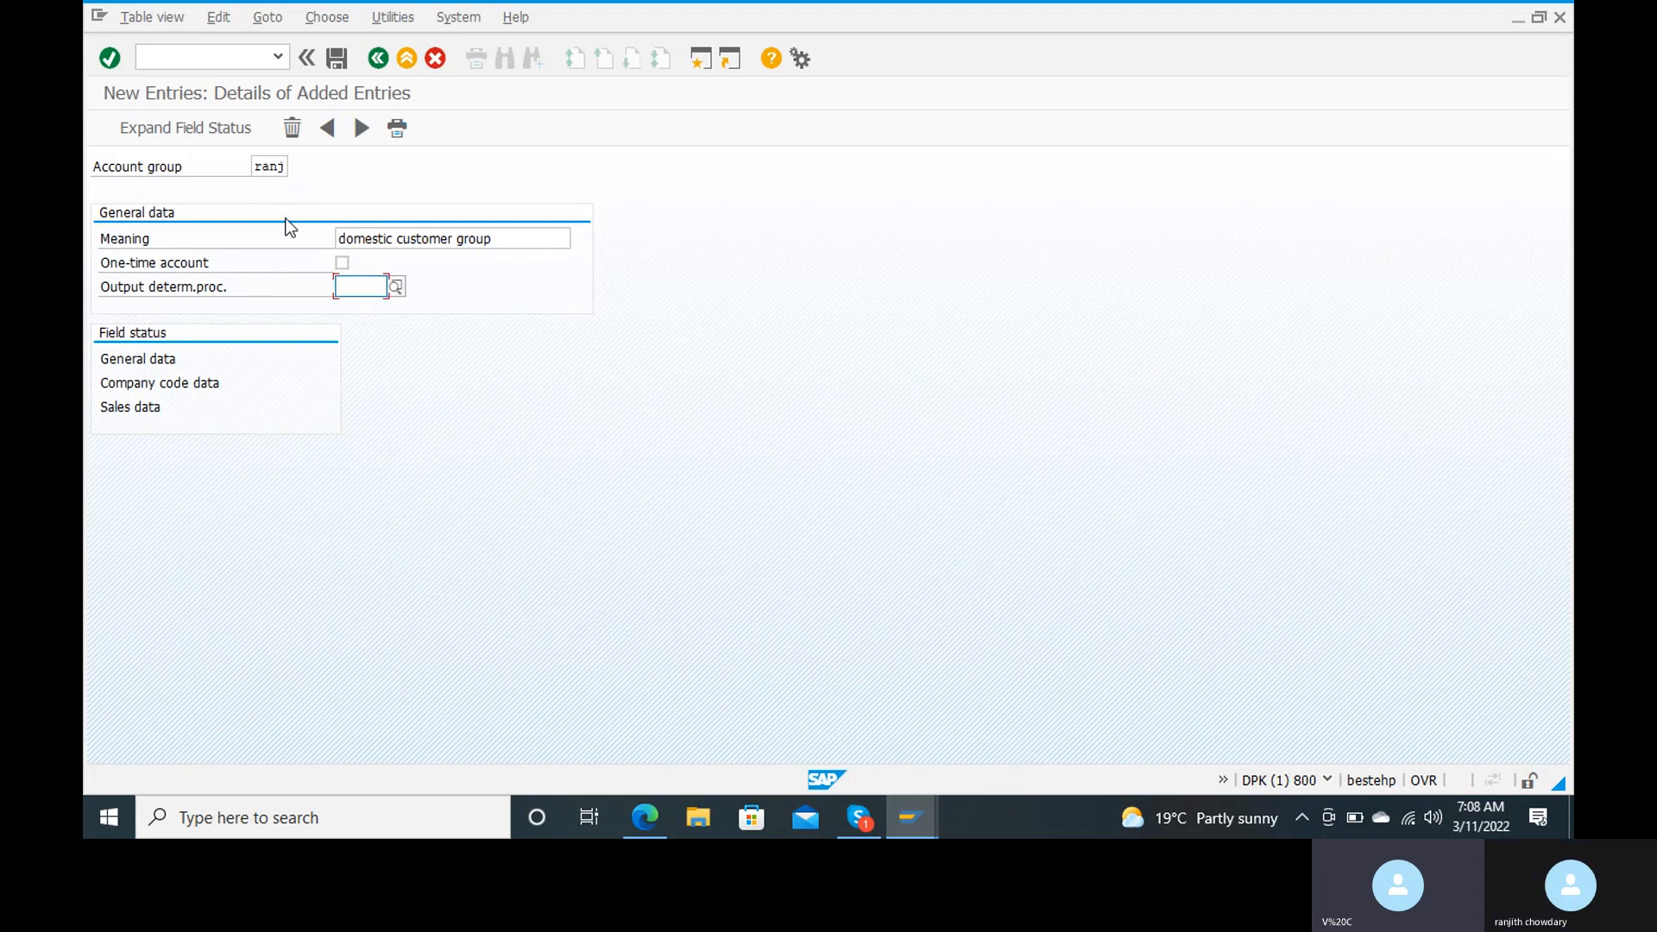
pyautogui.click(522, 231)
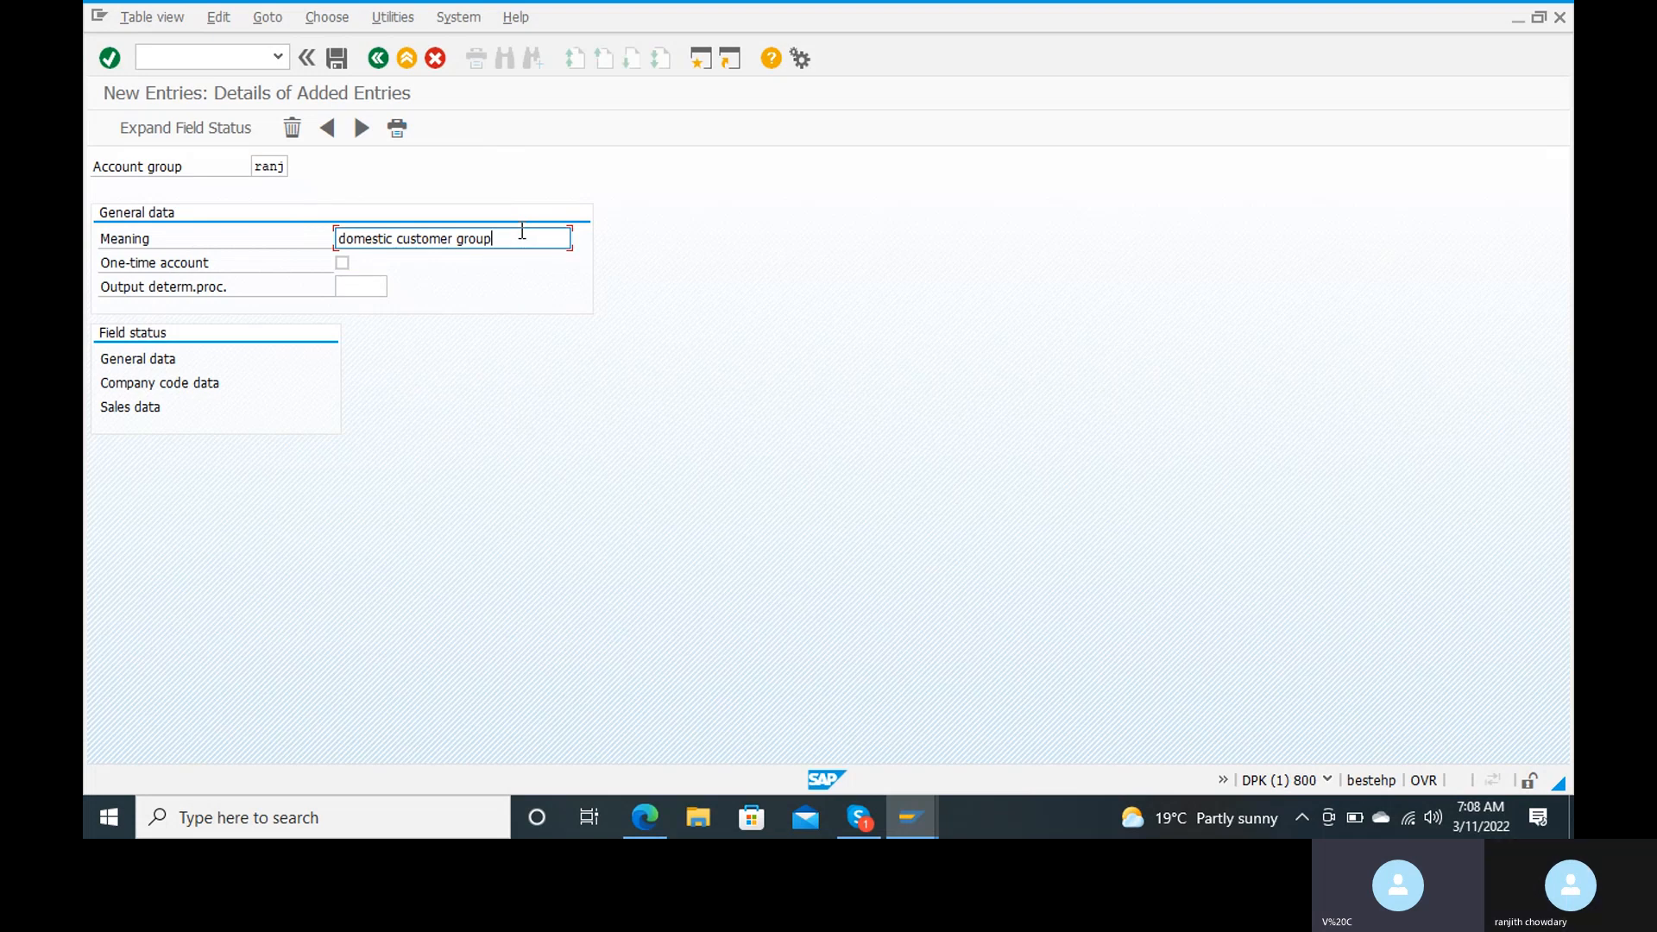
# Step: Review the Address field settings in the account group's general data field status and return to the entry details
pyautogui.click(157, 364)
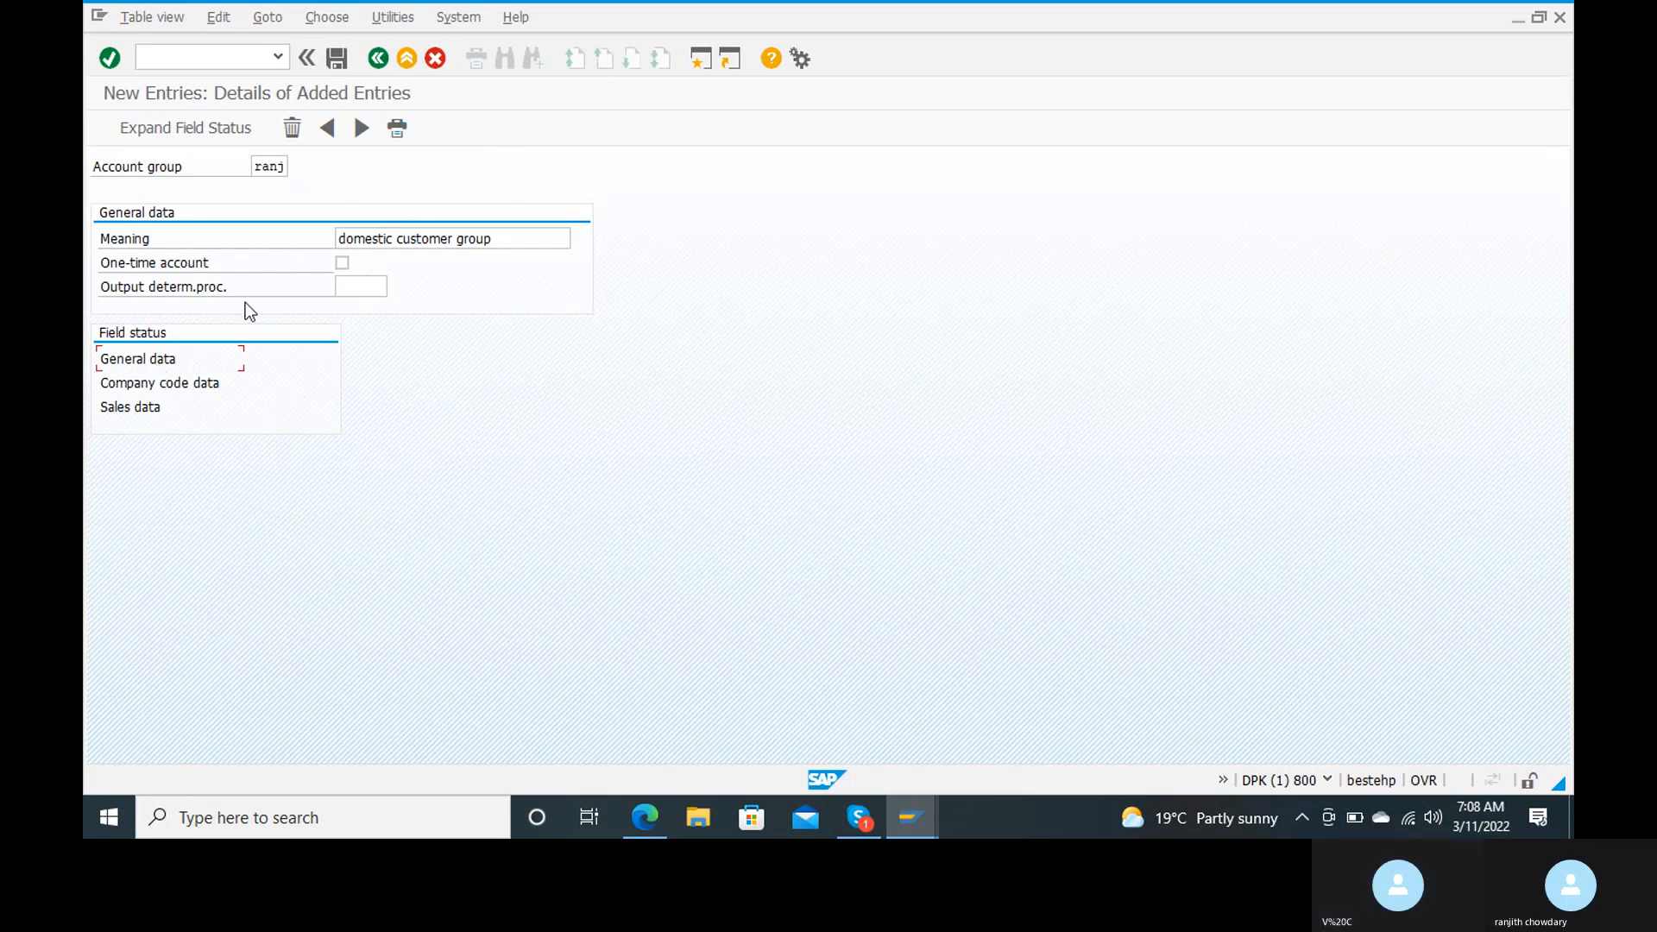
pyautogui.doubleClick(141, 361)
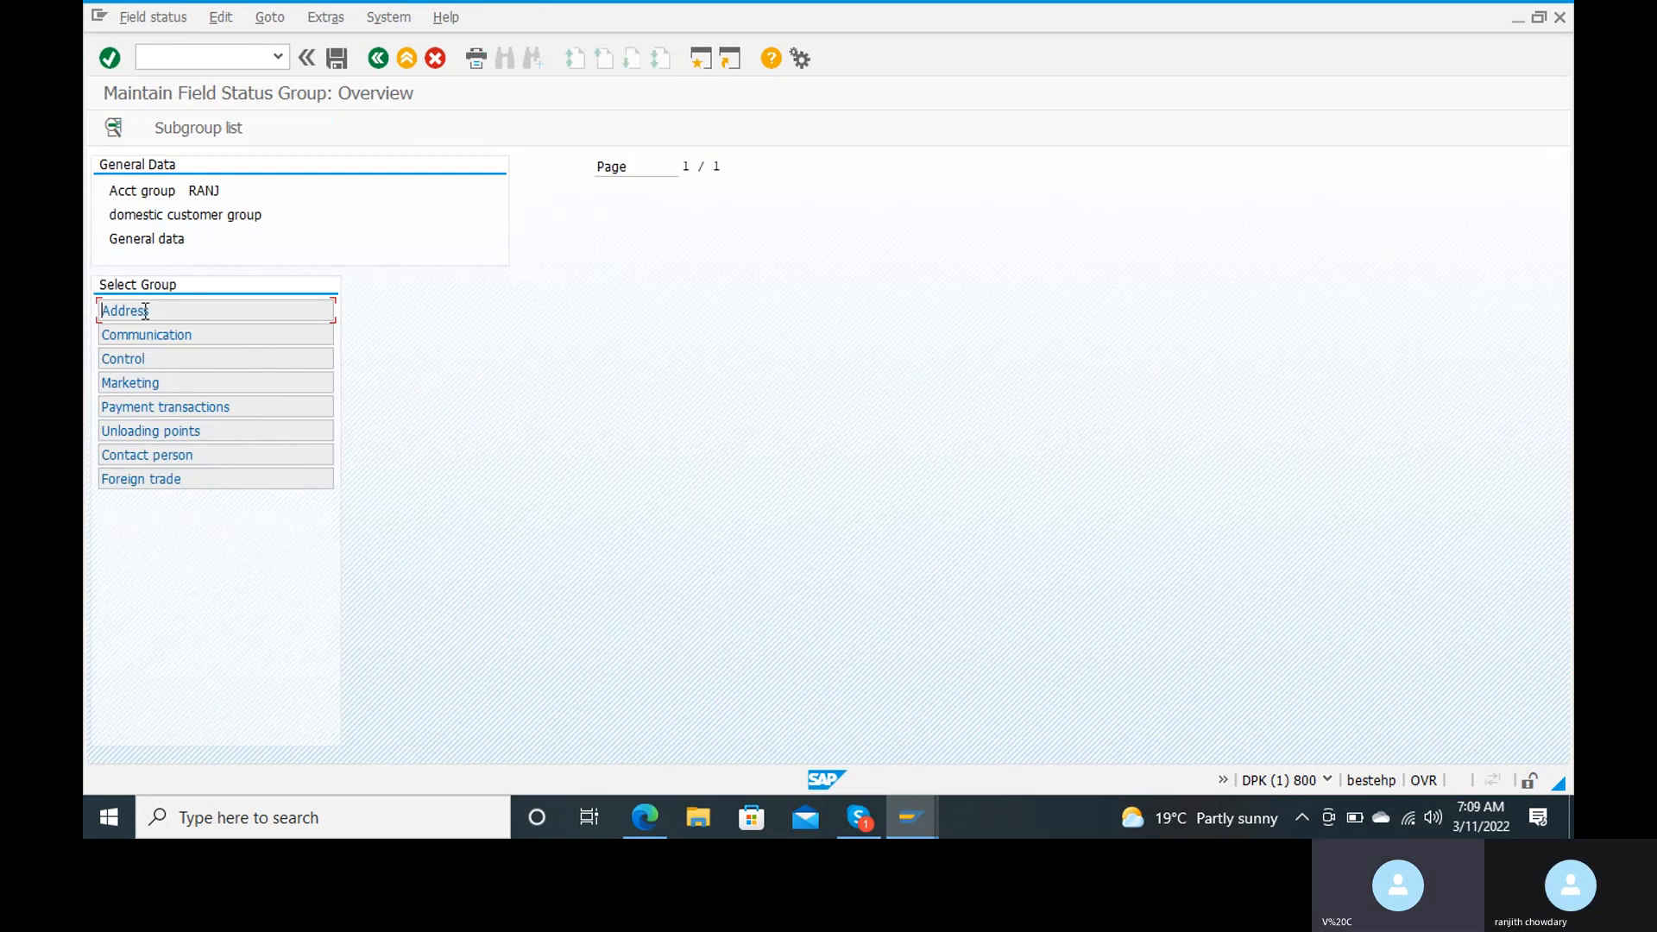
pyautogui.doubleClick(143, 310)
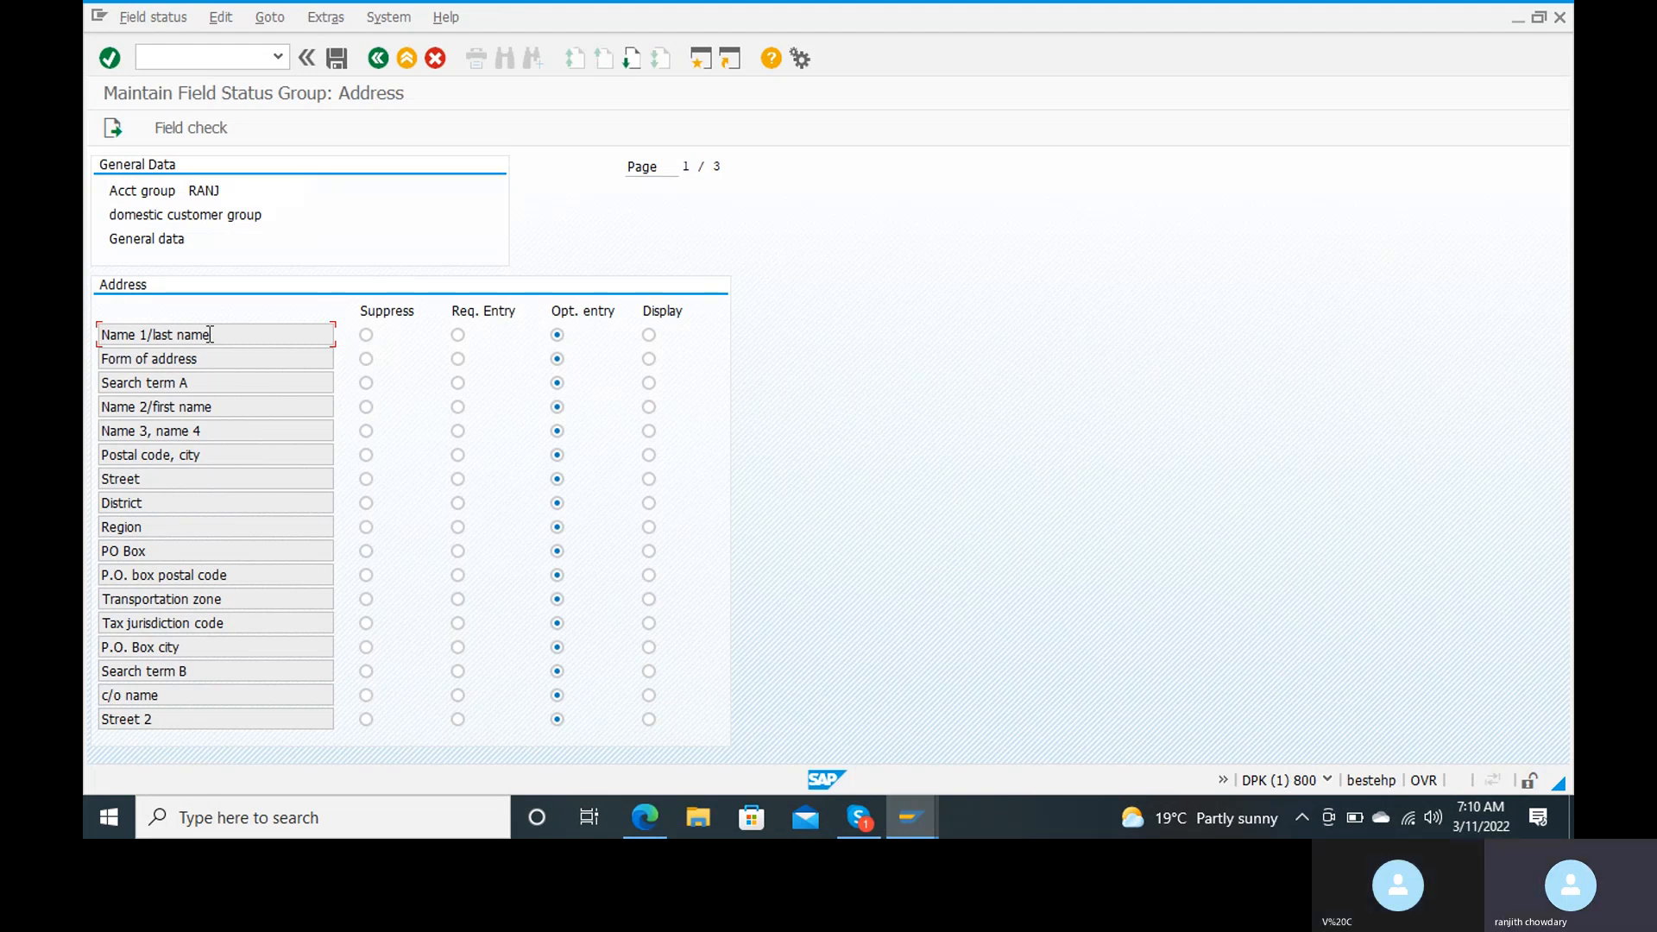
pyautogui.click(378, 58)
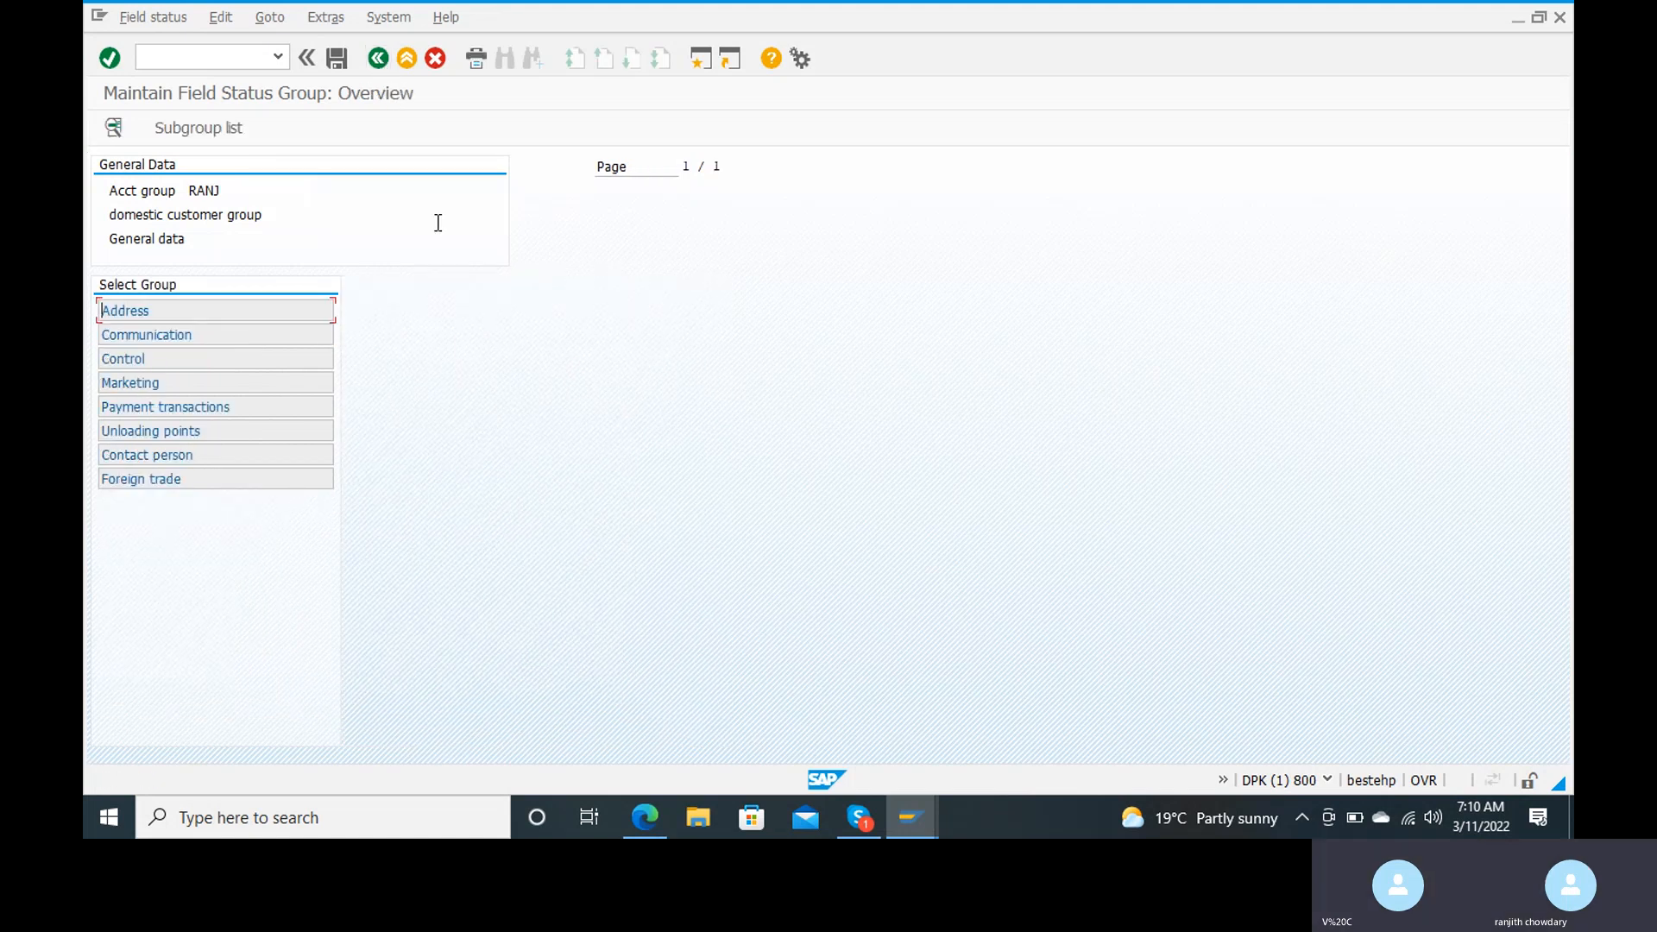
pyautogui.click(378, 58)
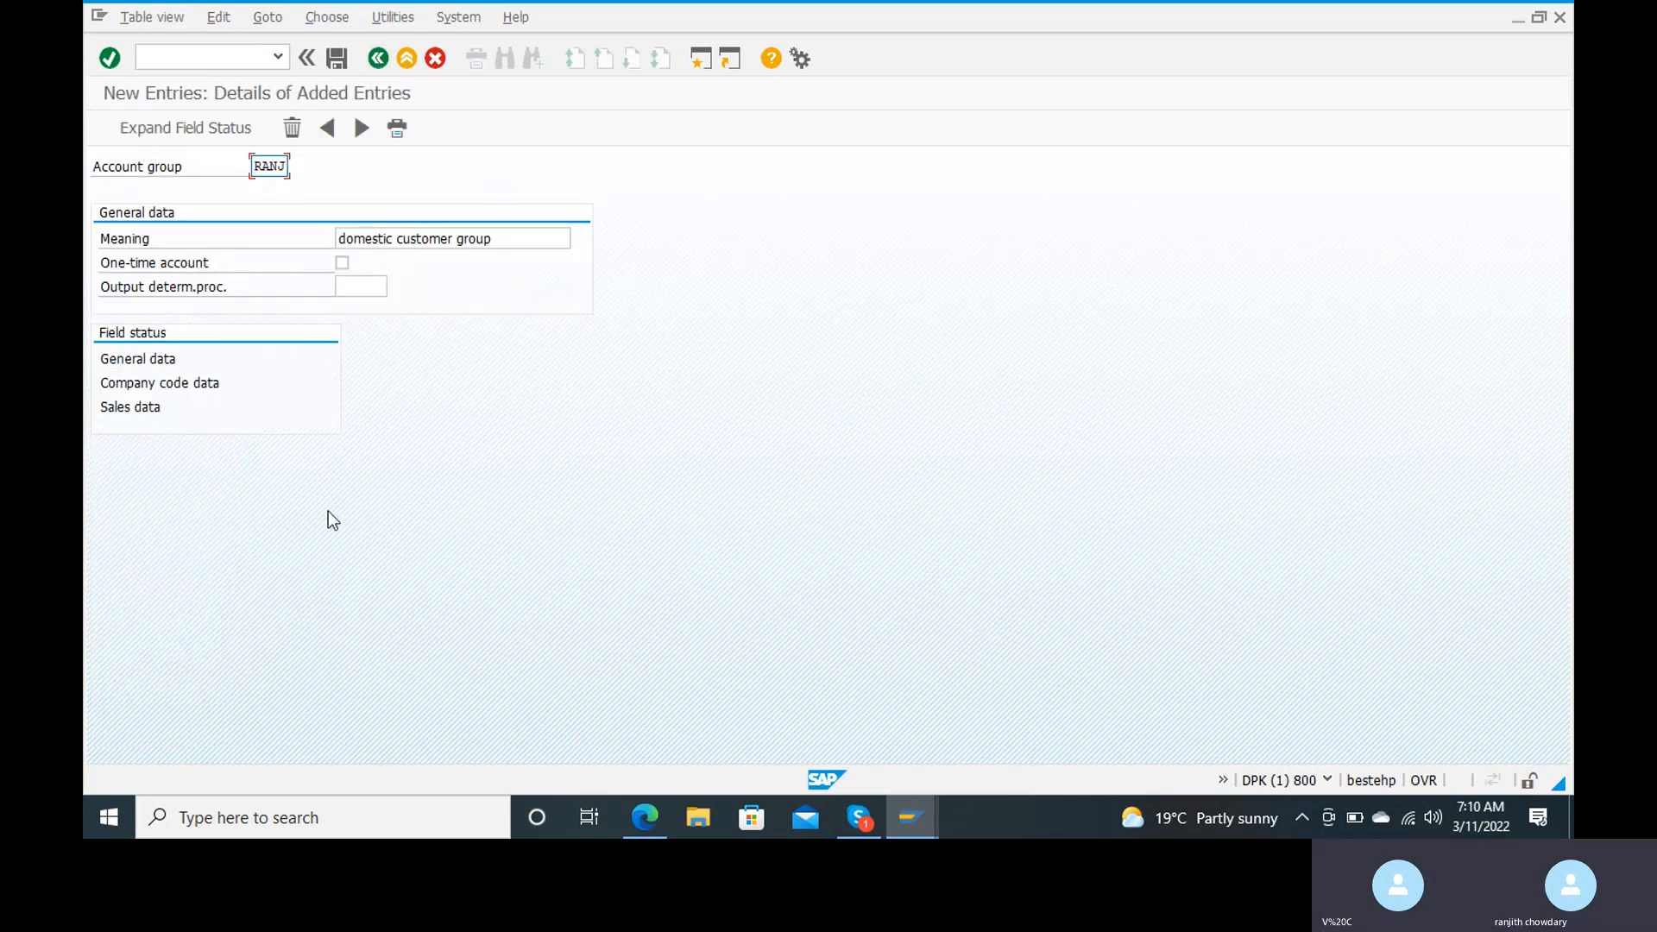
# Step: Suppress Terms of payment in the company code data's payment transactions field status and save the account group to the proposed customizing request
pyautogui.doubleClick(209, 385)
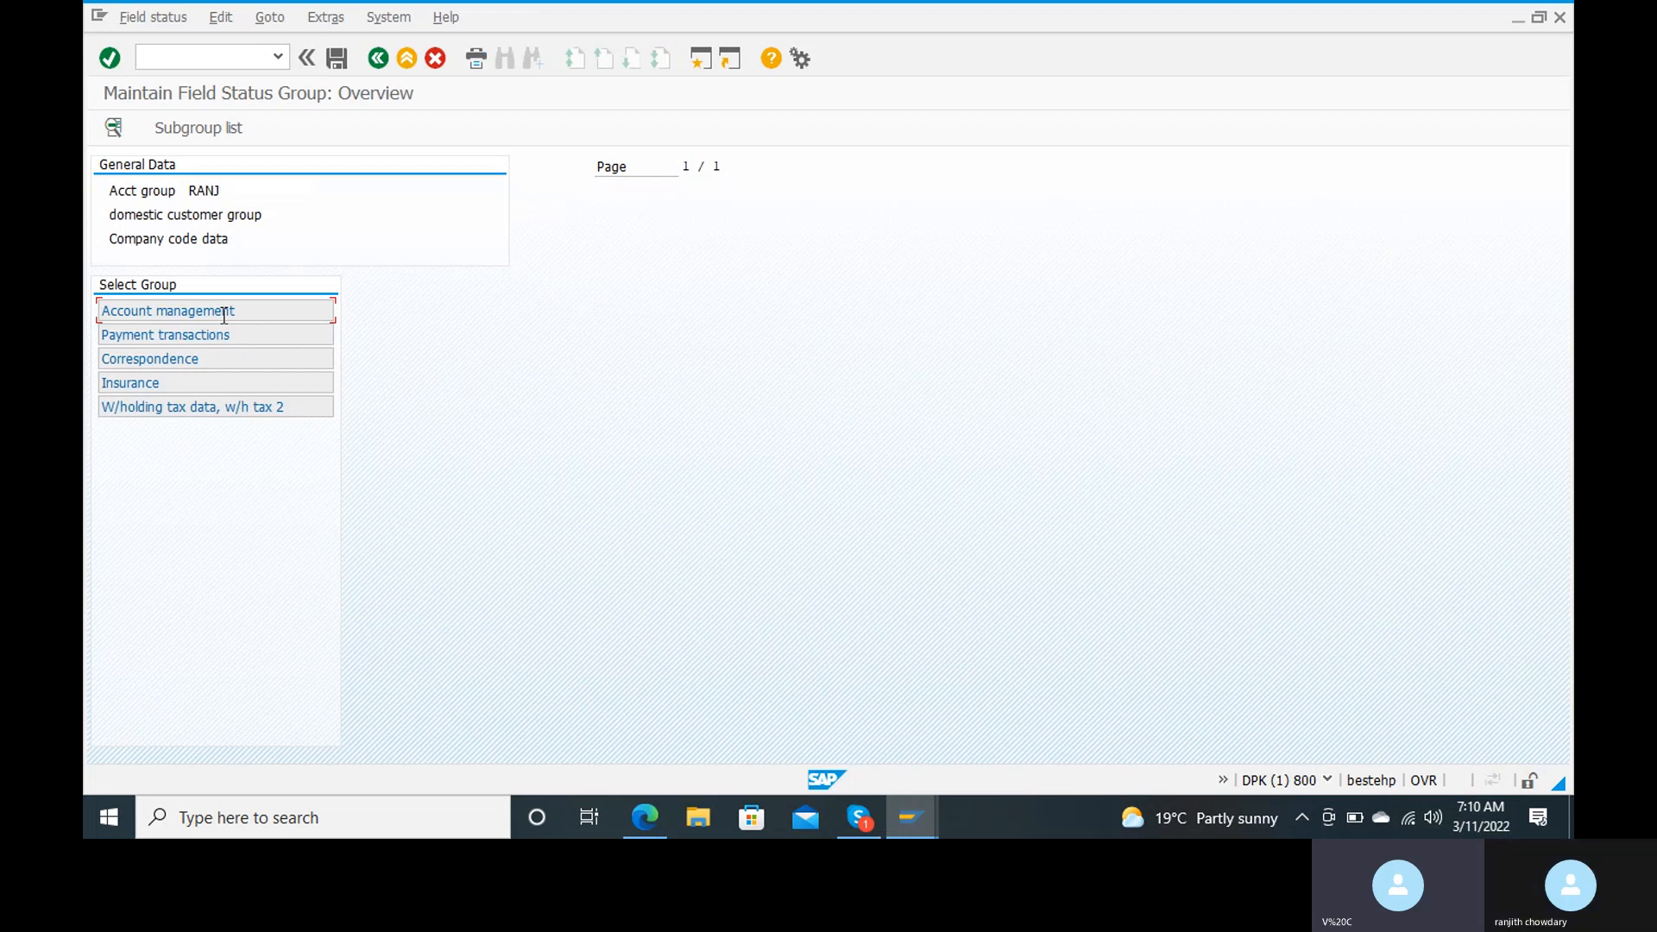
pyautogui.doubleClick(202, 336)
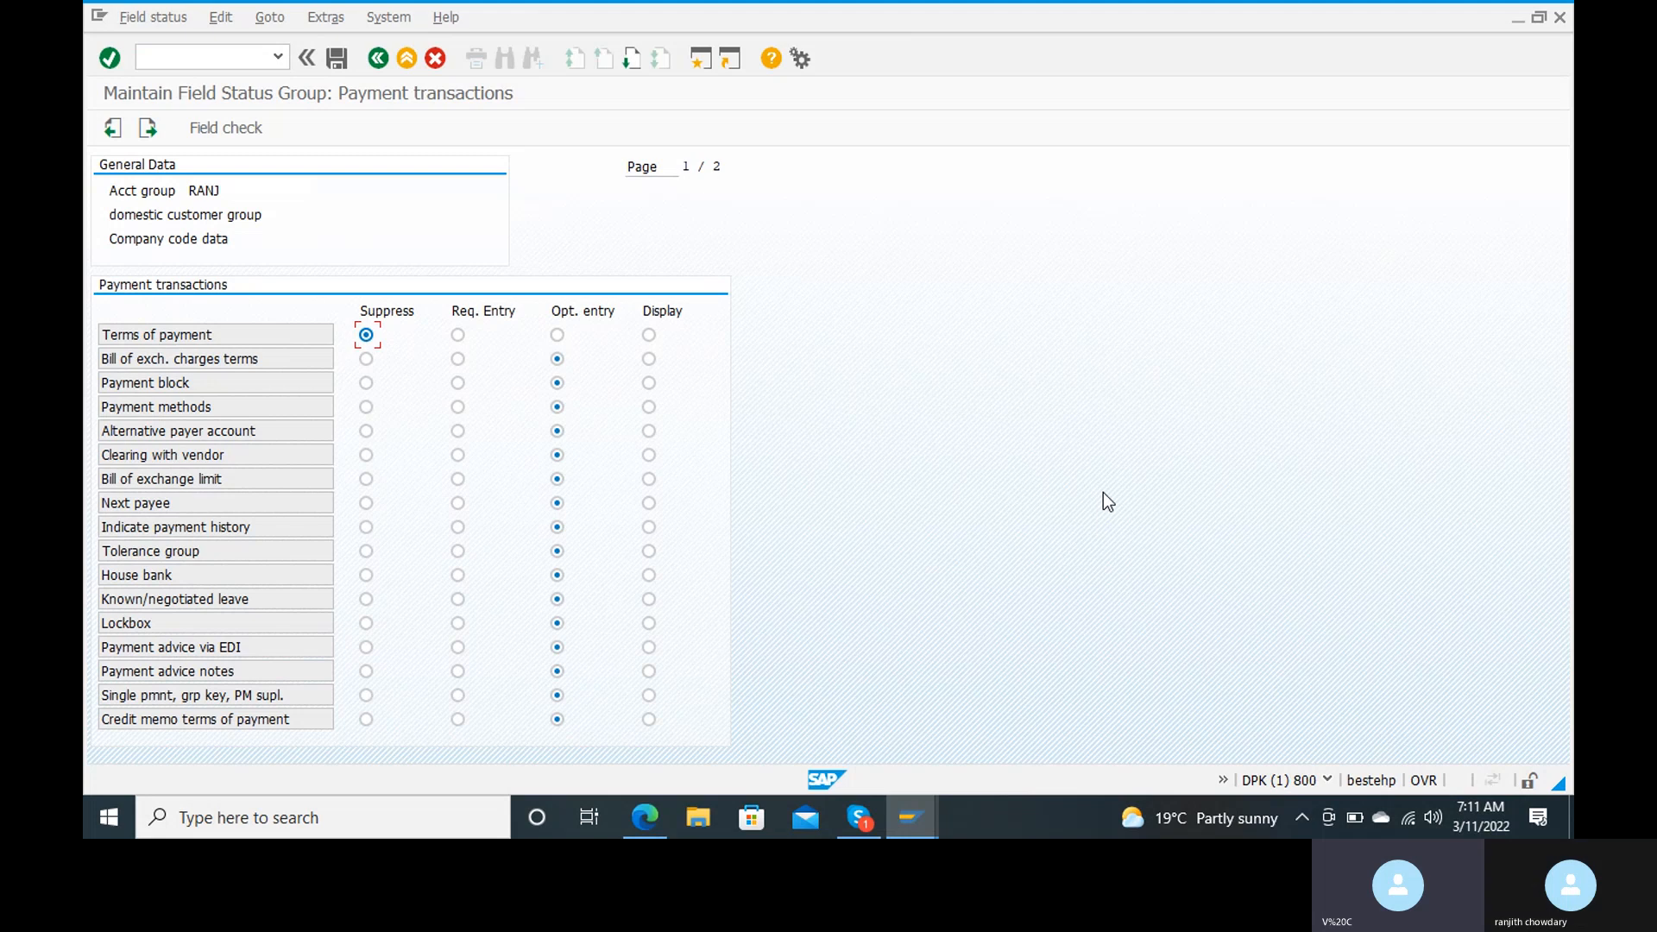
pyautogui.click(344, 67)
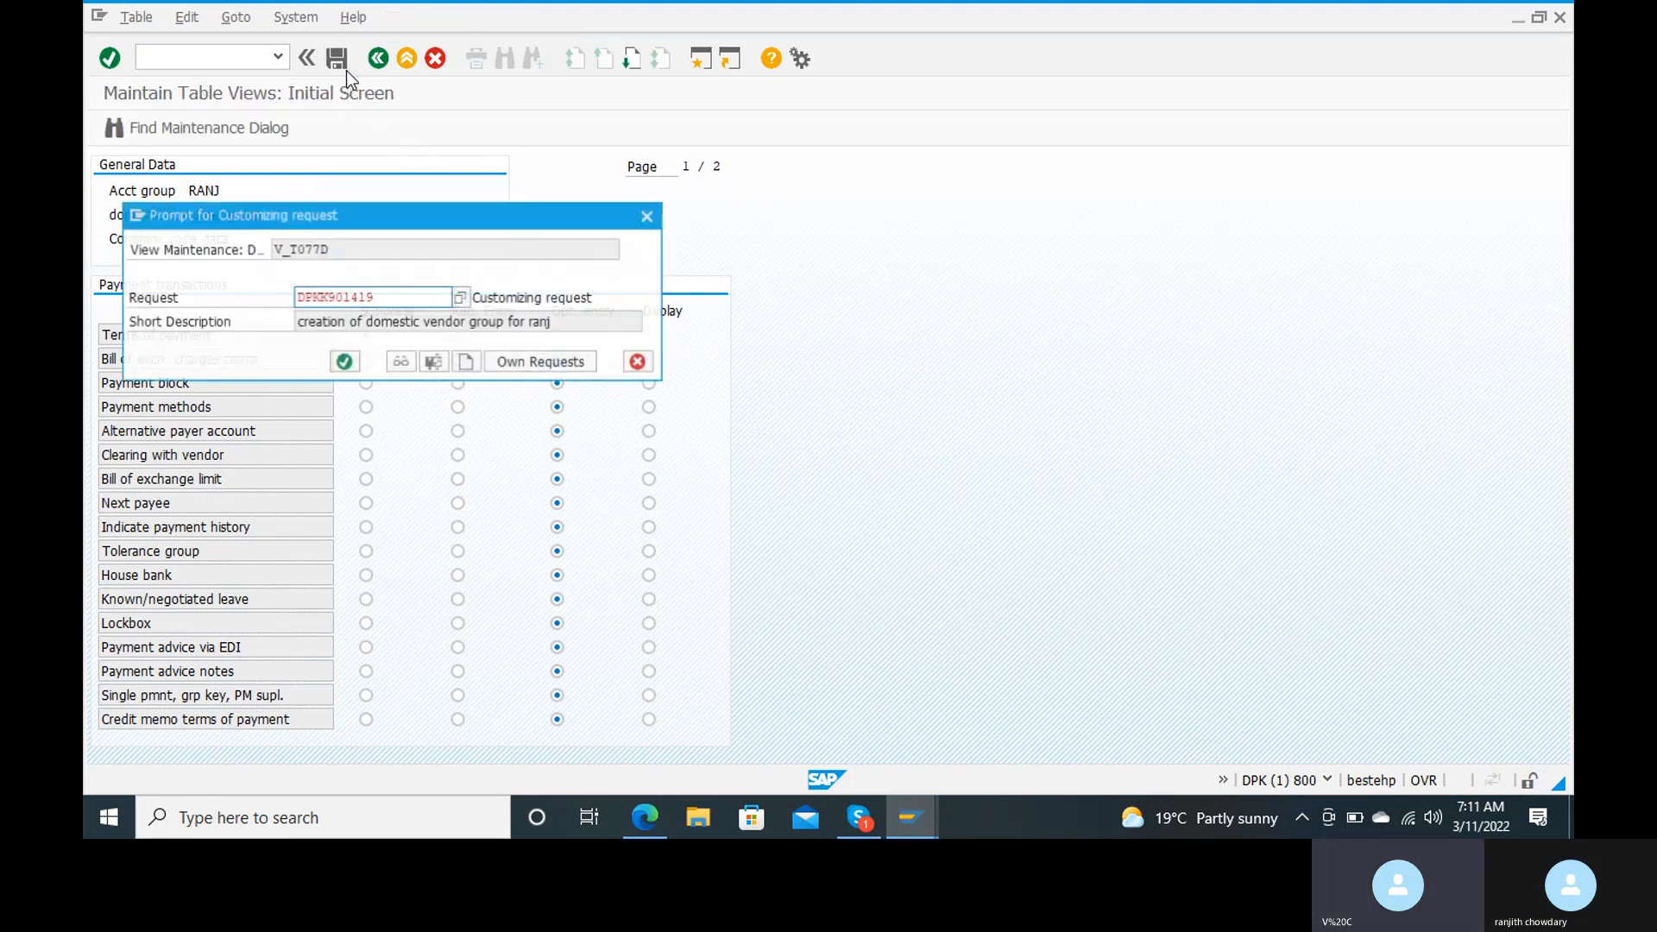
pyautogui.click(342, 360)
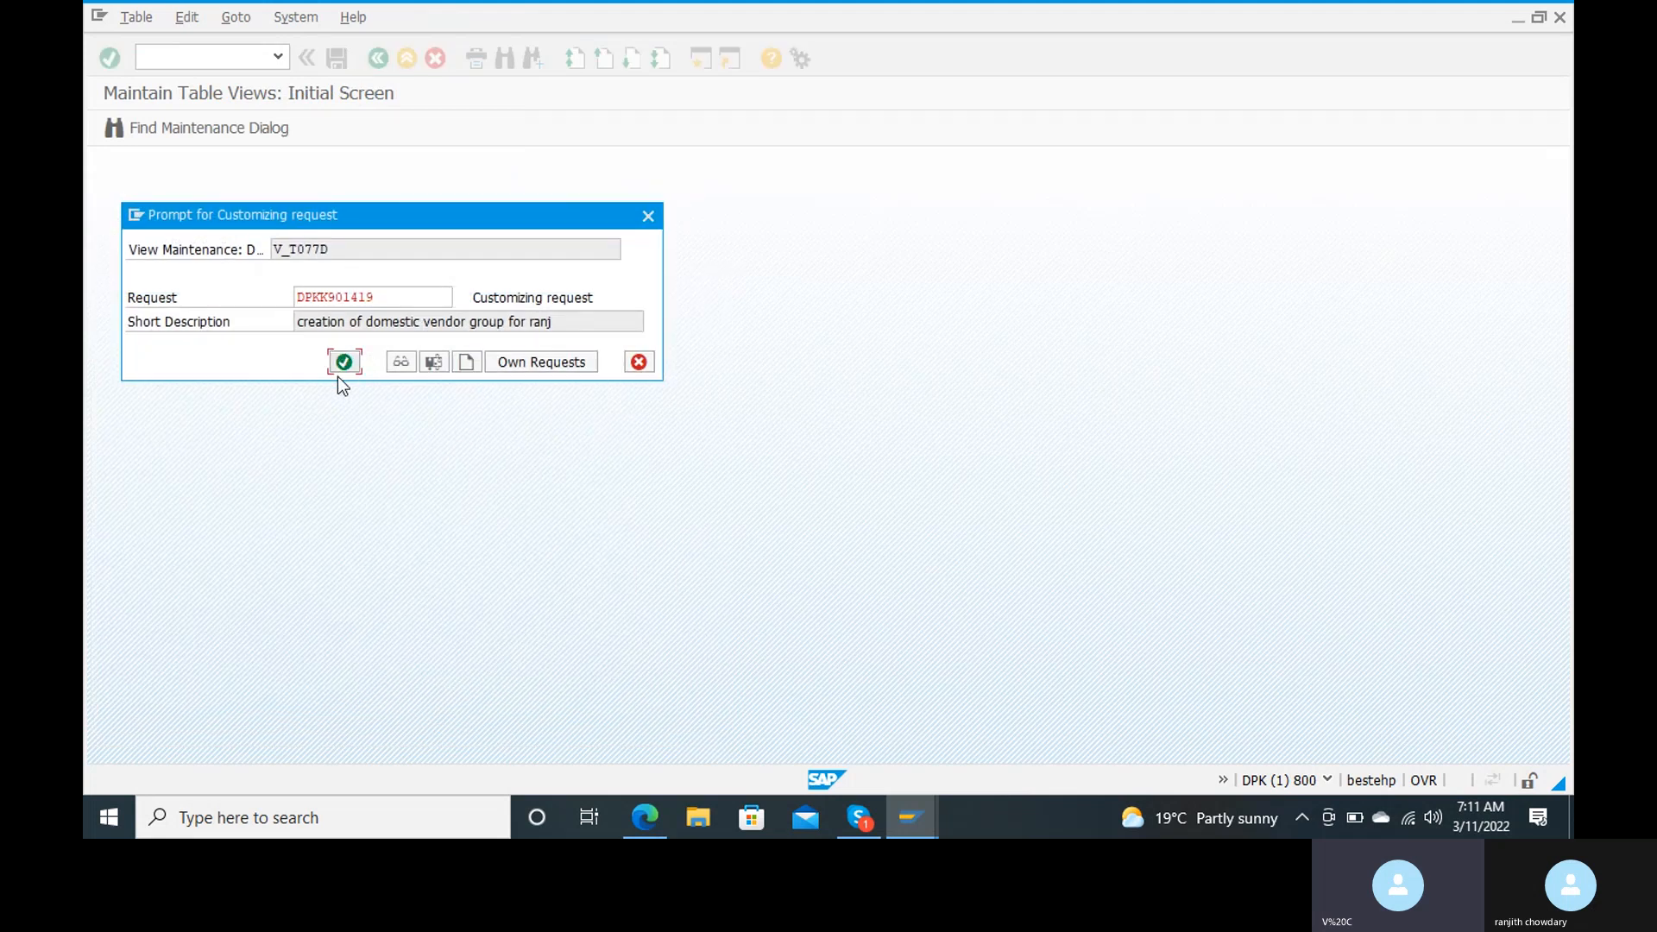
pyautogui.click(343, 362)
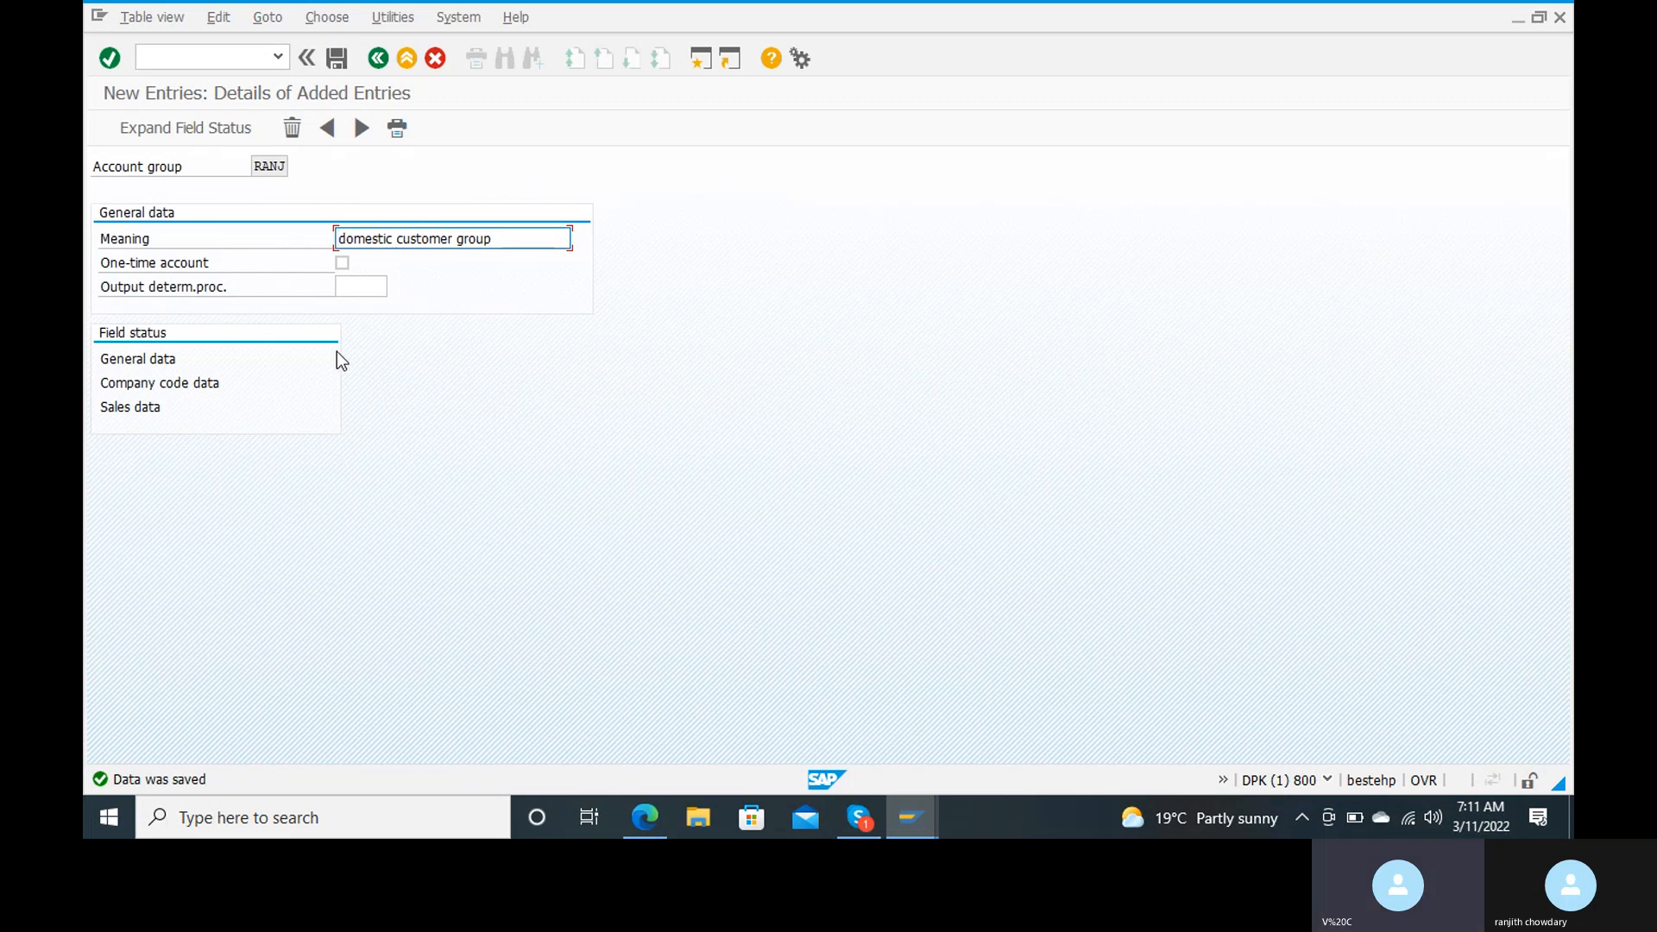
# Step: Leave the account group maintenance and open the customer number range intervals for editing with transaction XDN1
pyautogui.click(189, 59)
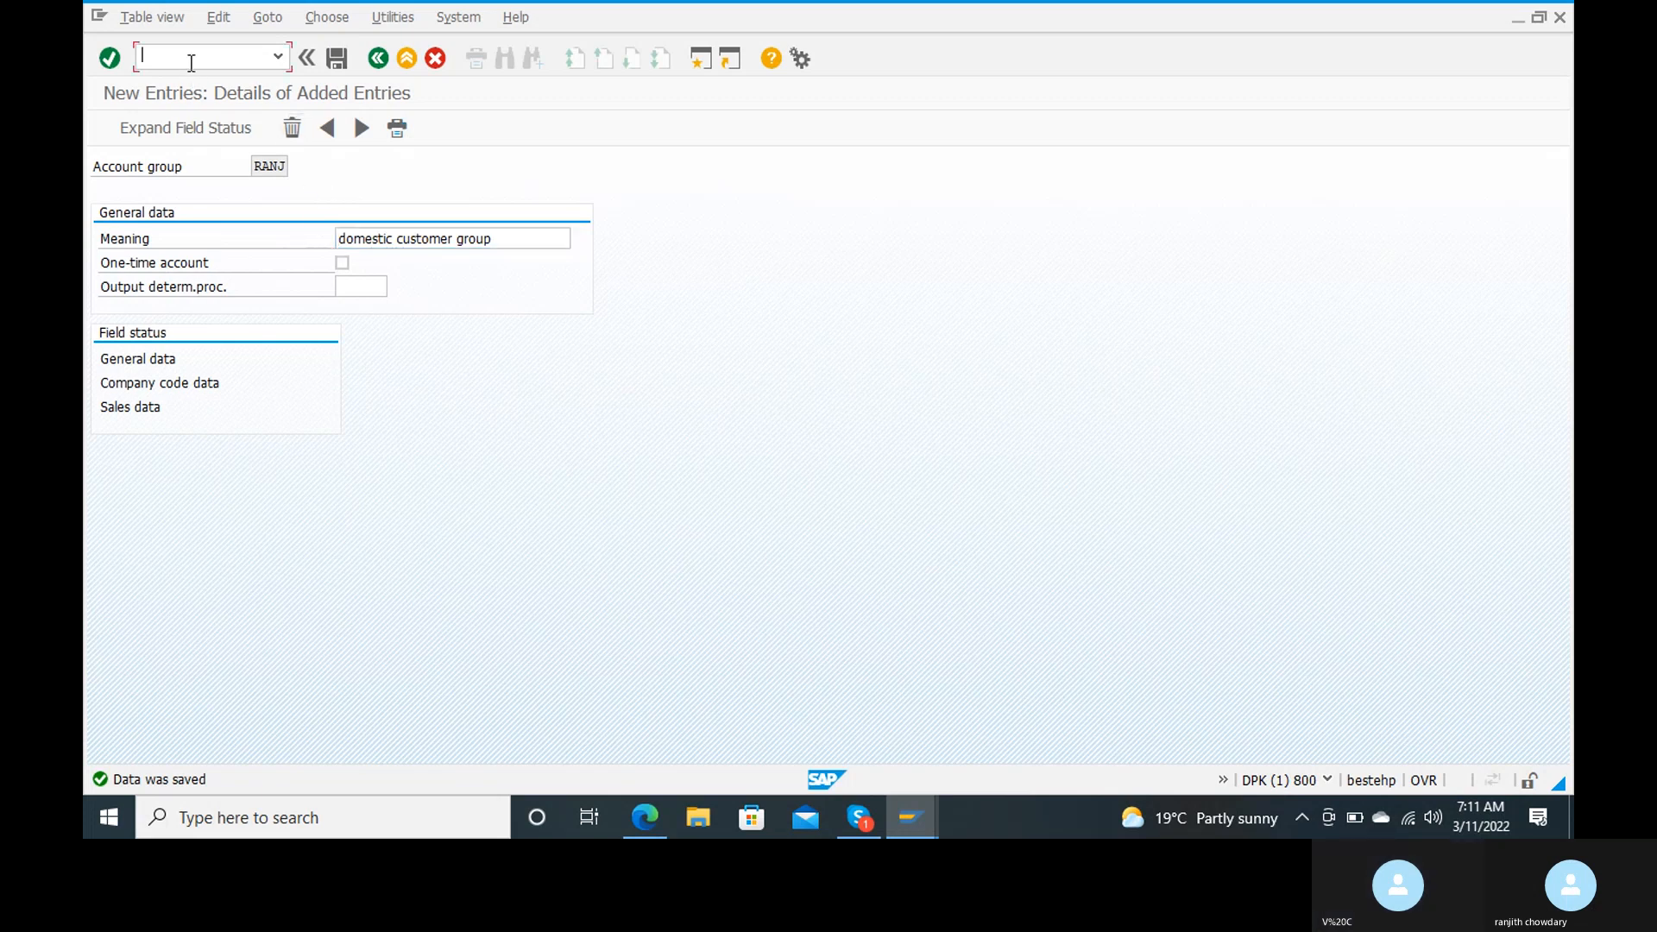
pyautogui.write('/n')
pyautogui.press('Return')
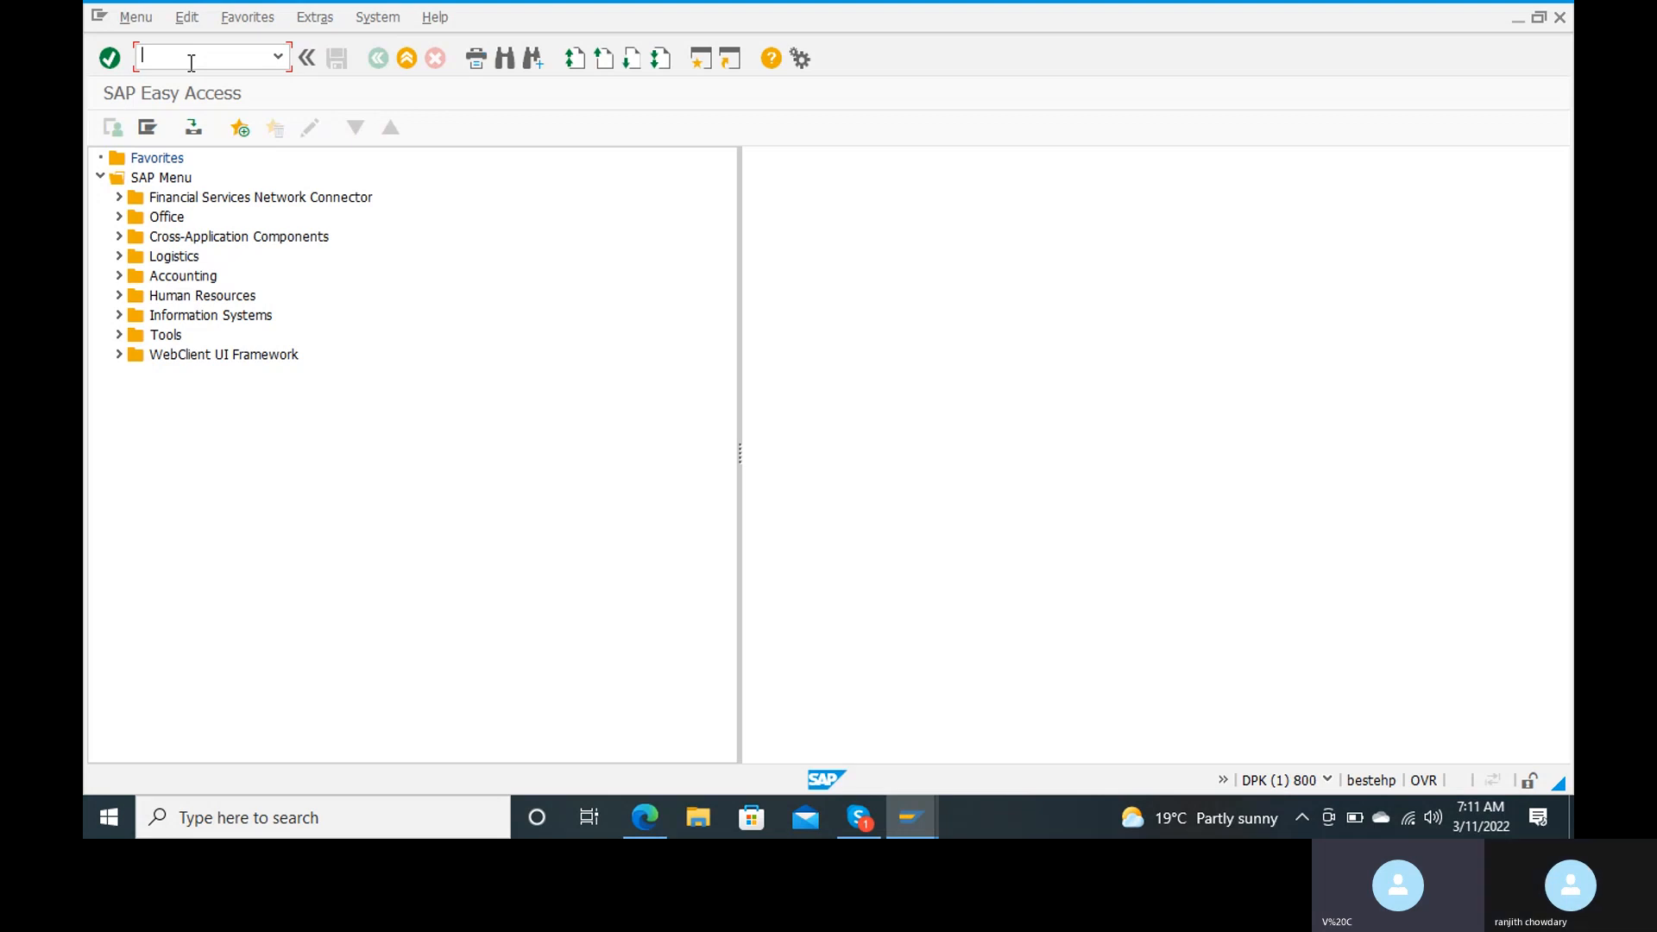
pyautogui.write('xdn1')
pyautogui.press('Return')
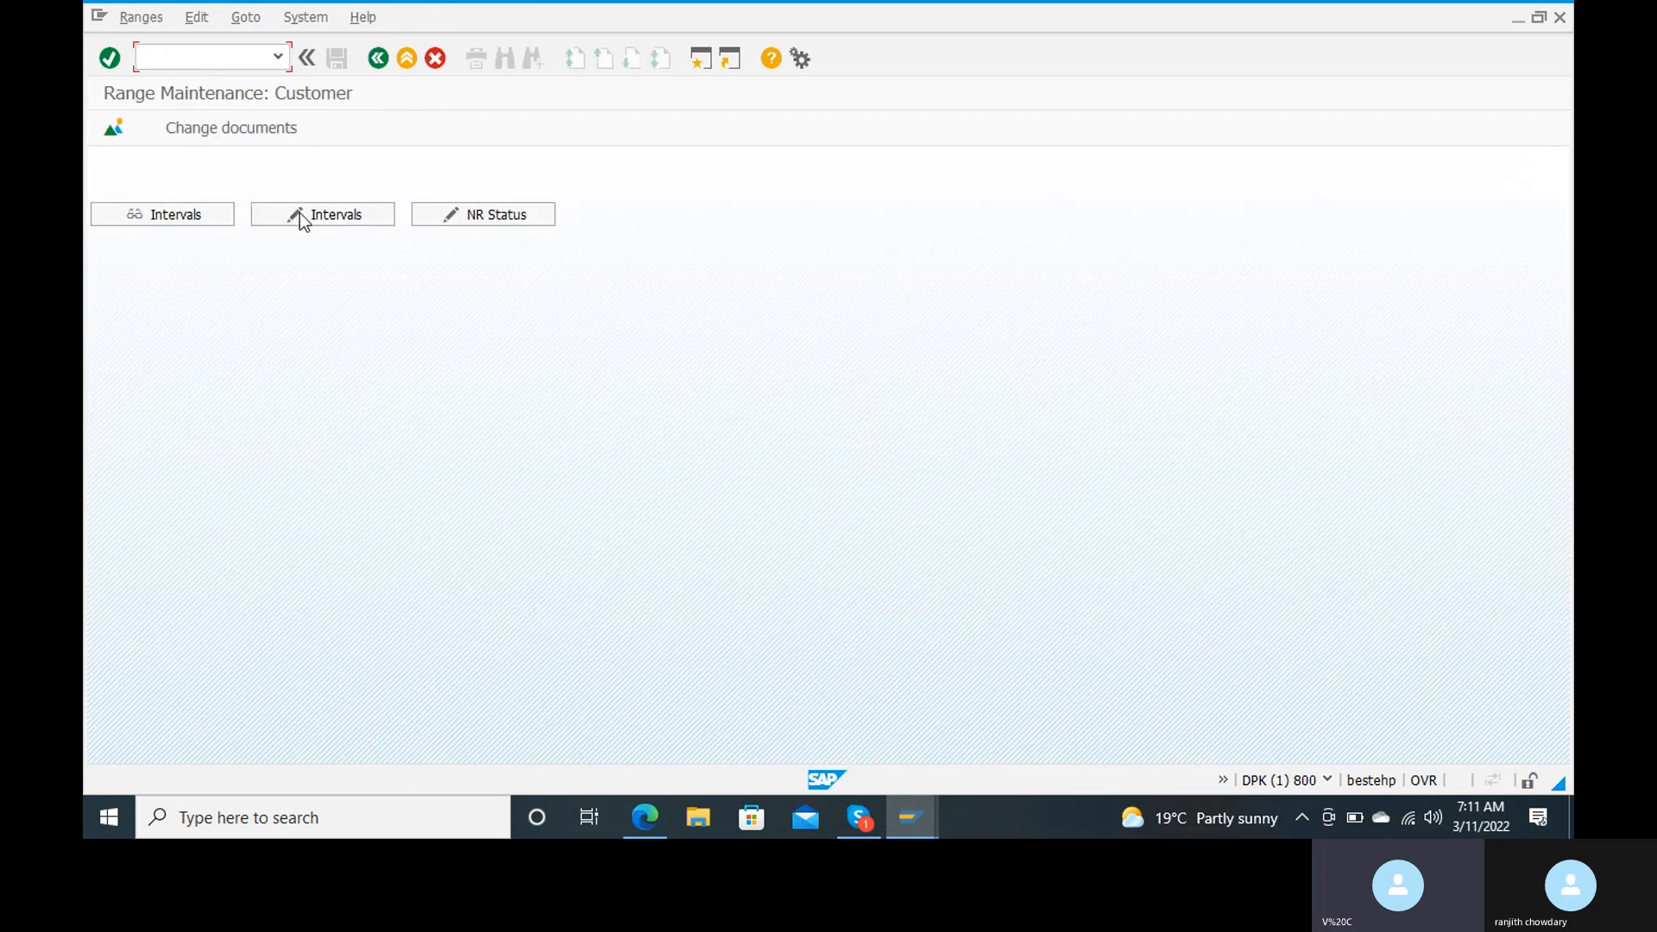
pyautogui.click(300, 214)
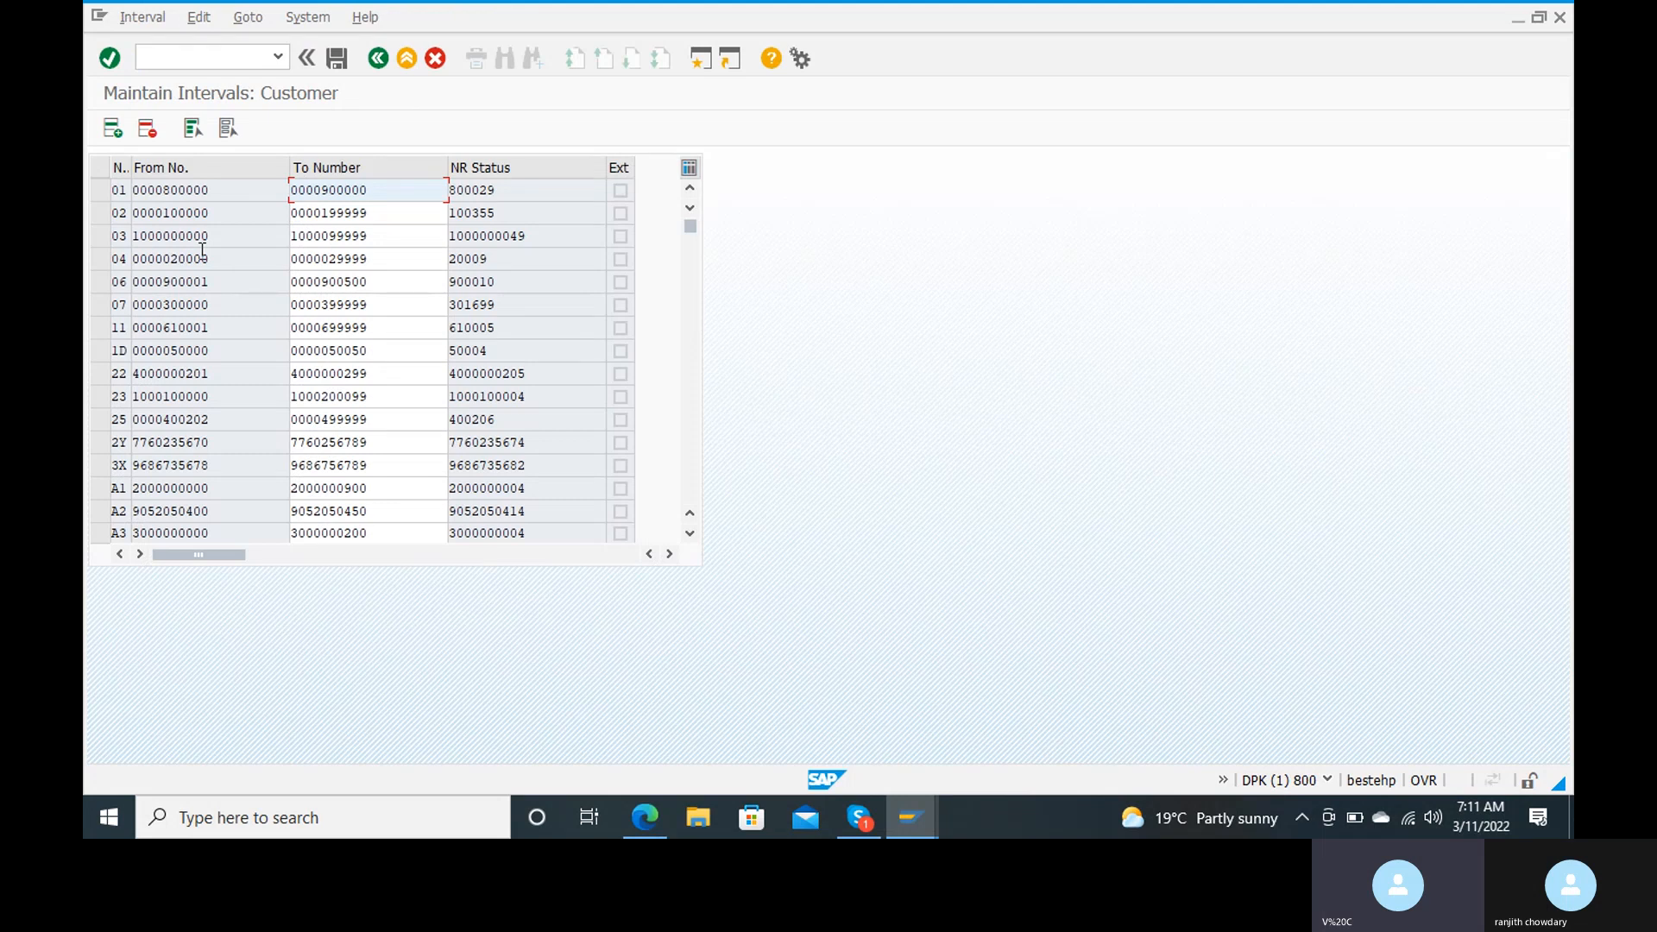
pyautogui.click(114, 129)
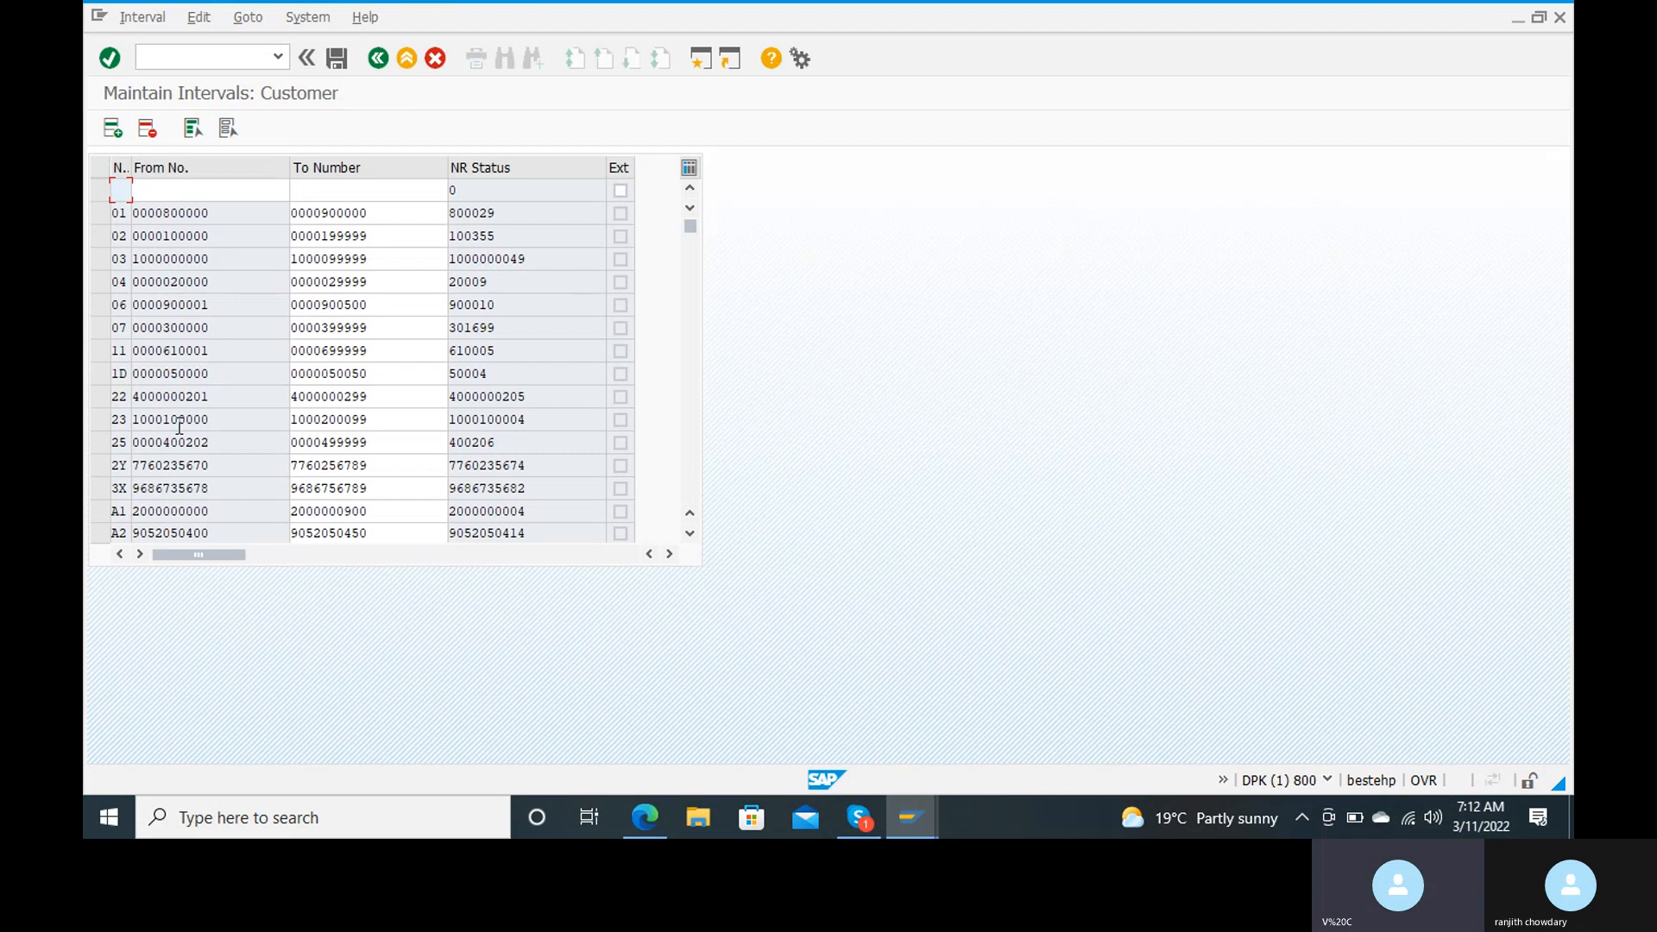
pyautogui.write('rj')
pyautogui.press('Tab')
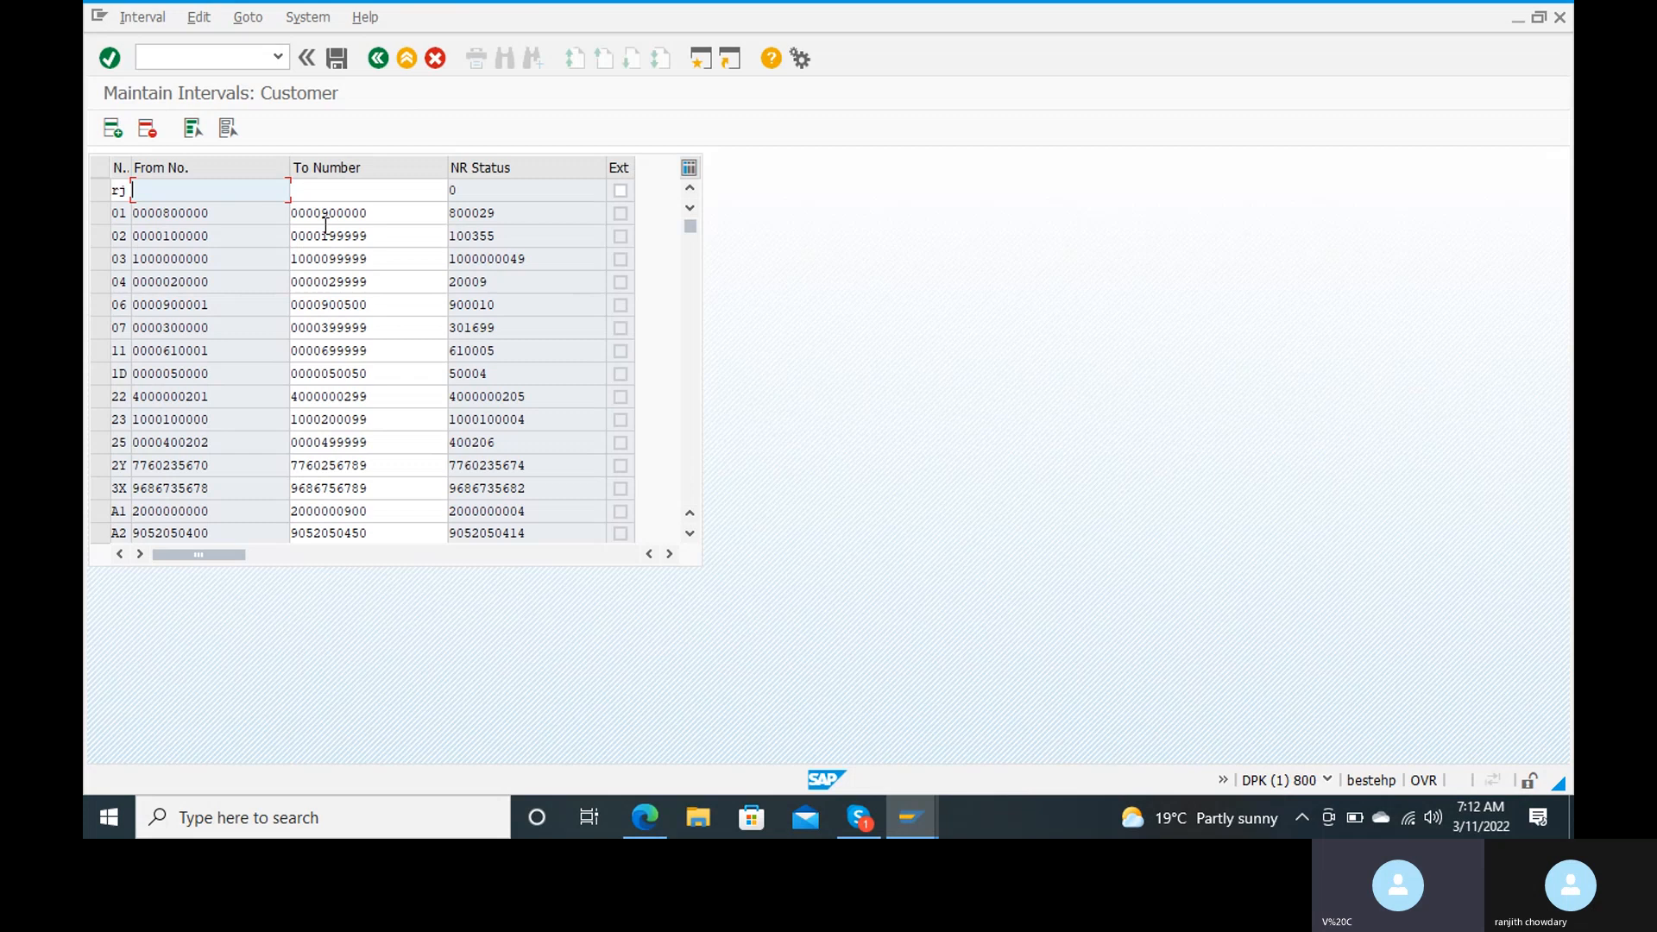
pyautogui.write('1100000000')
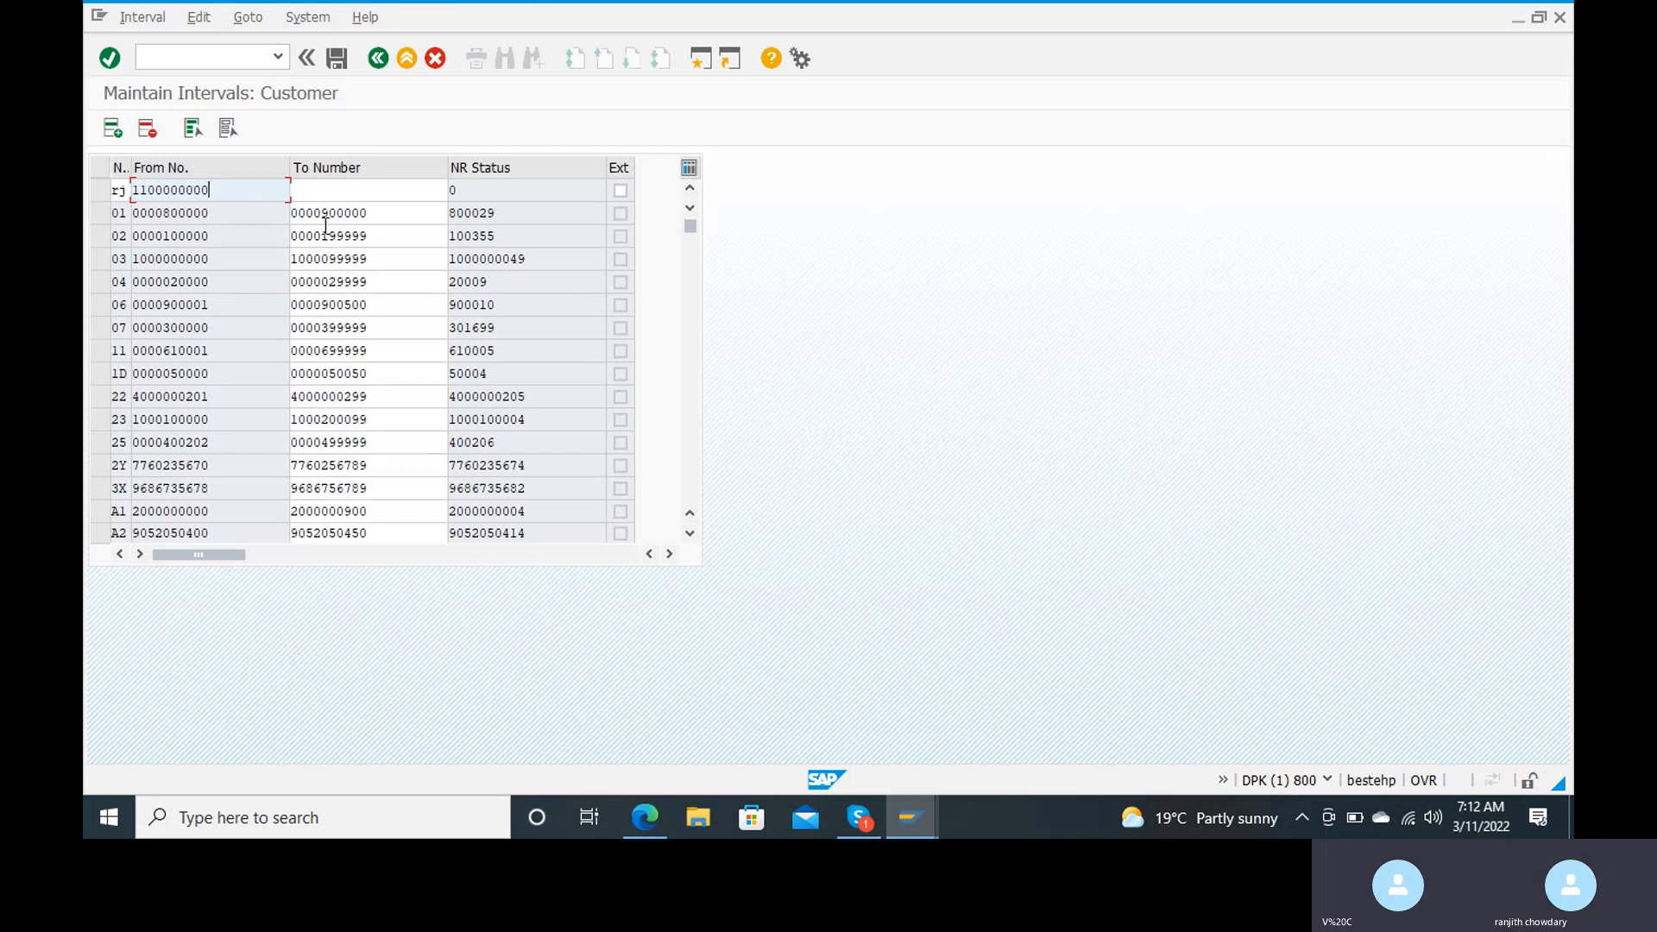
pyautogui.press('Tab')
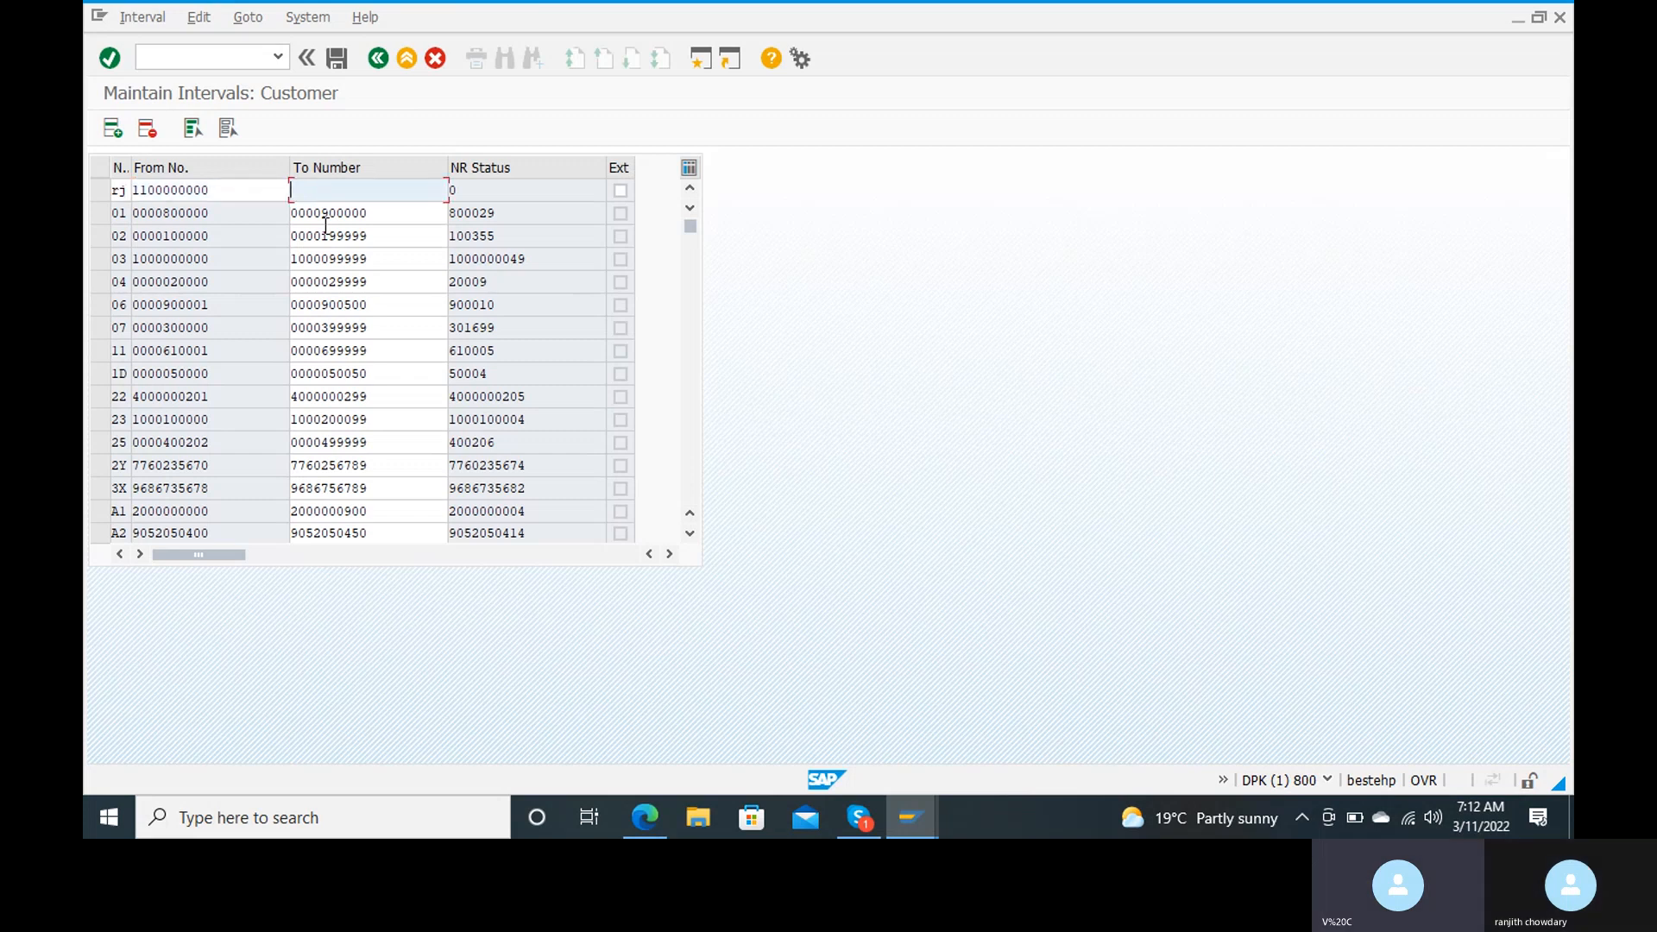
pyautogui.write('1')
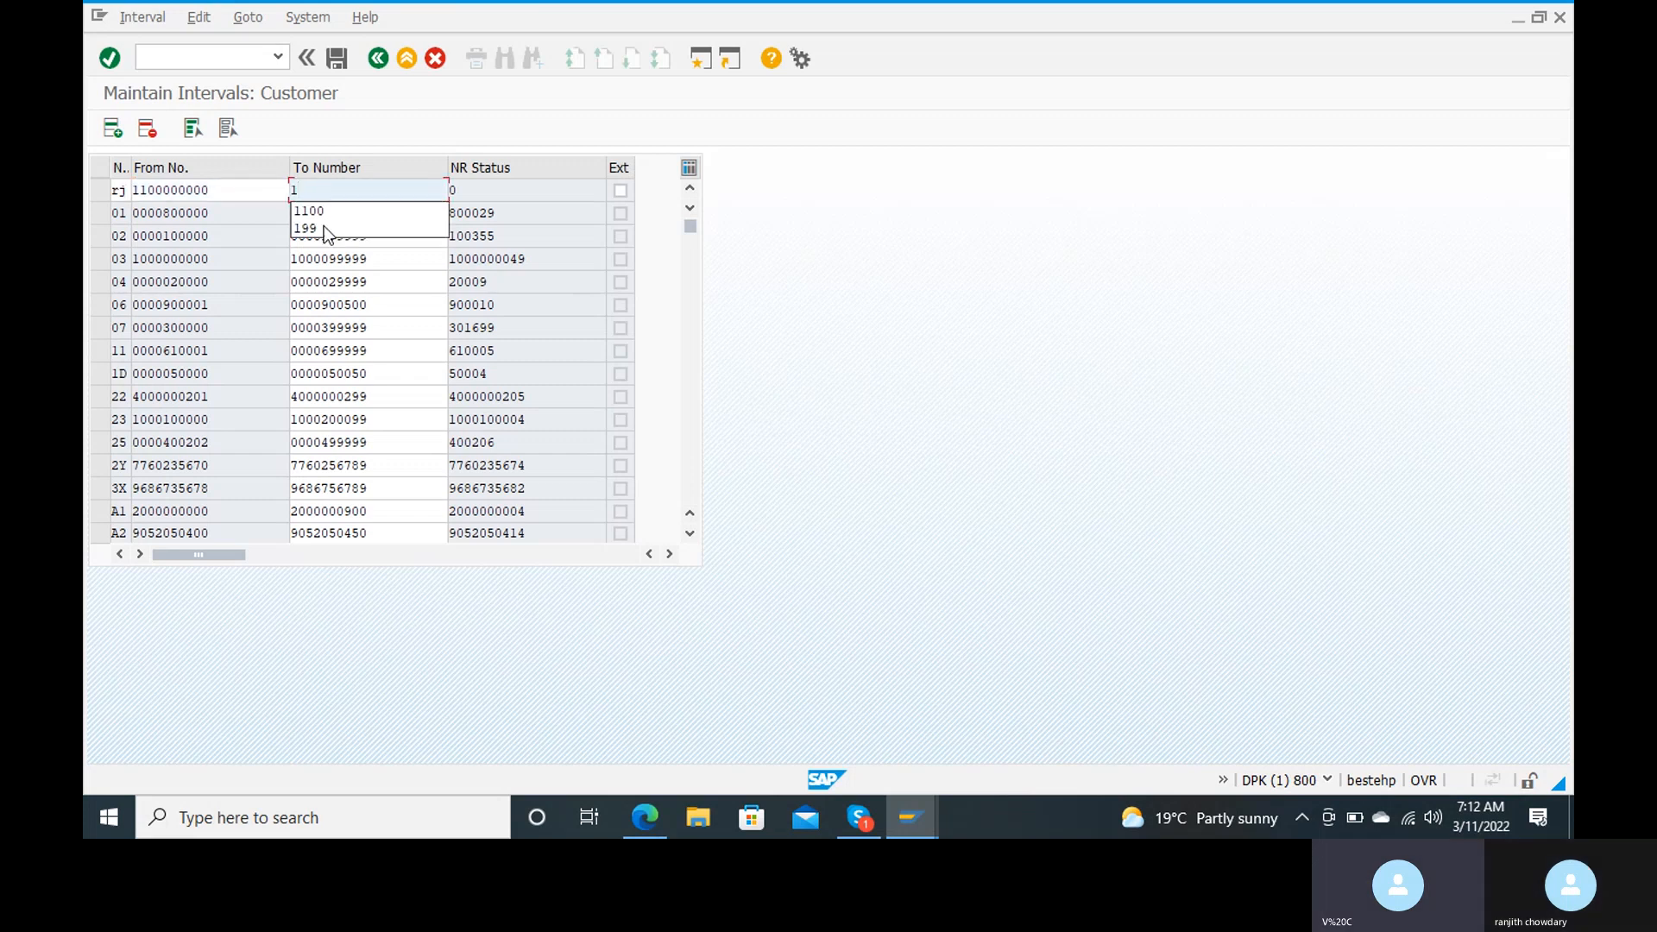
pyautogui.click(166, 190)
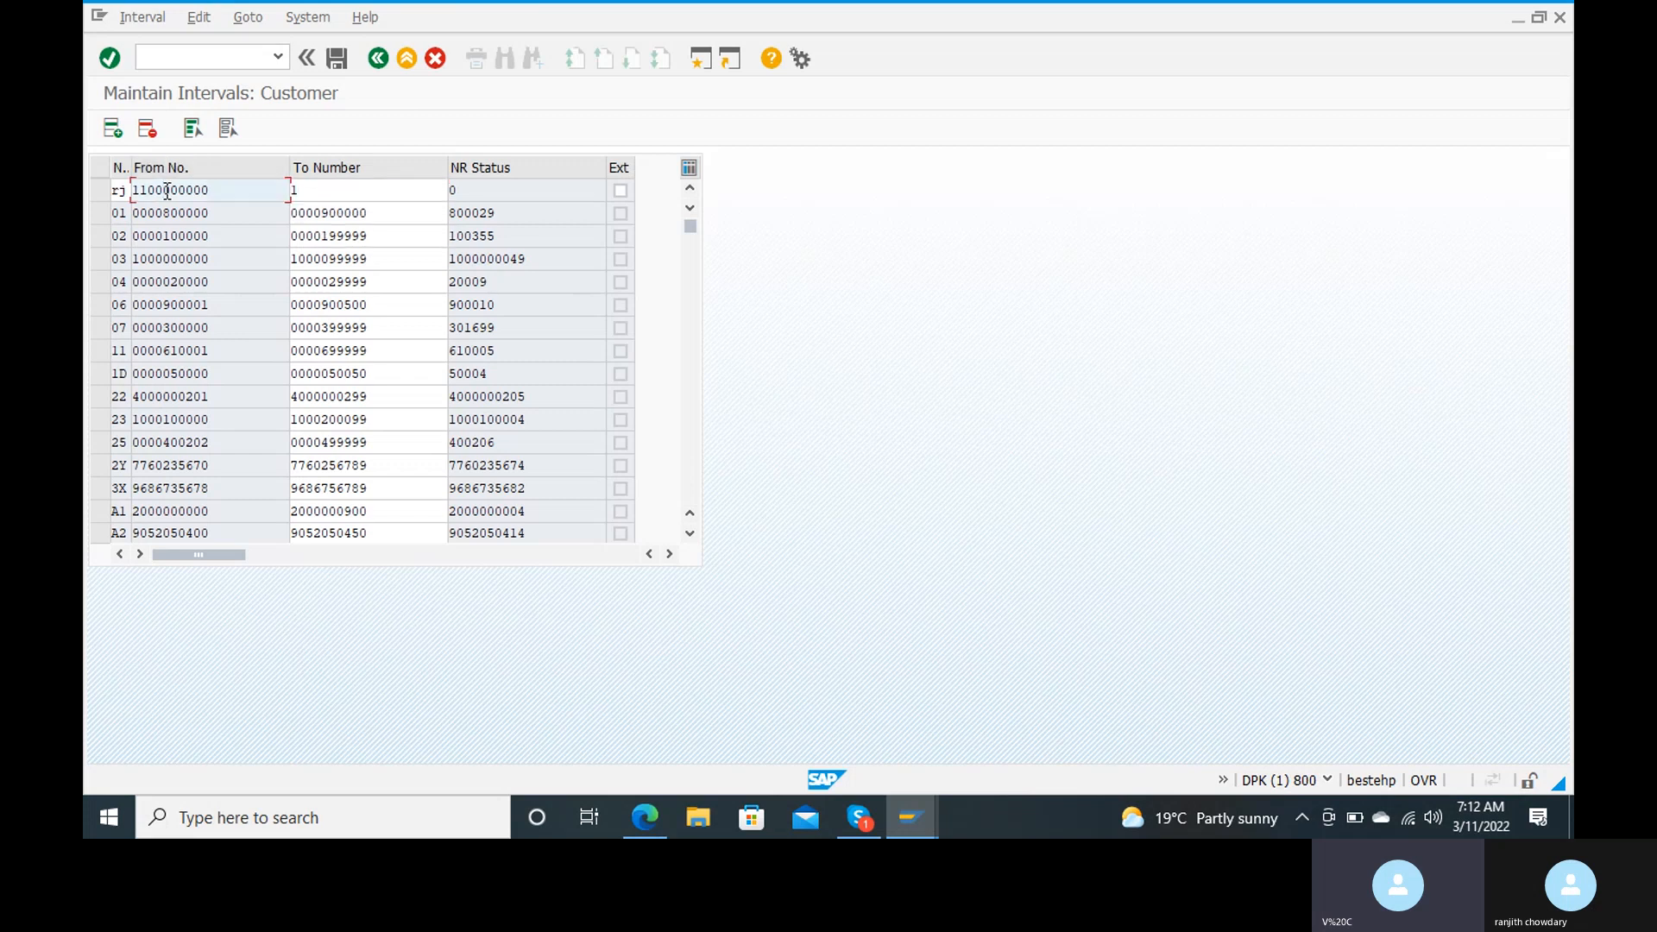
pyautogui.press('Left')
pyautogui.press('BackSpace')
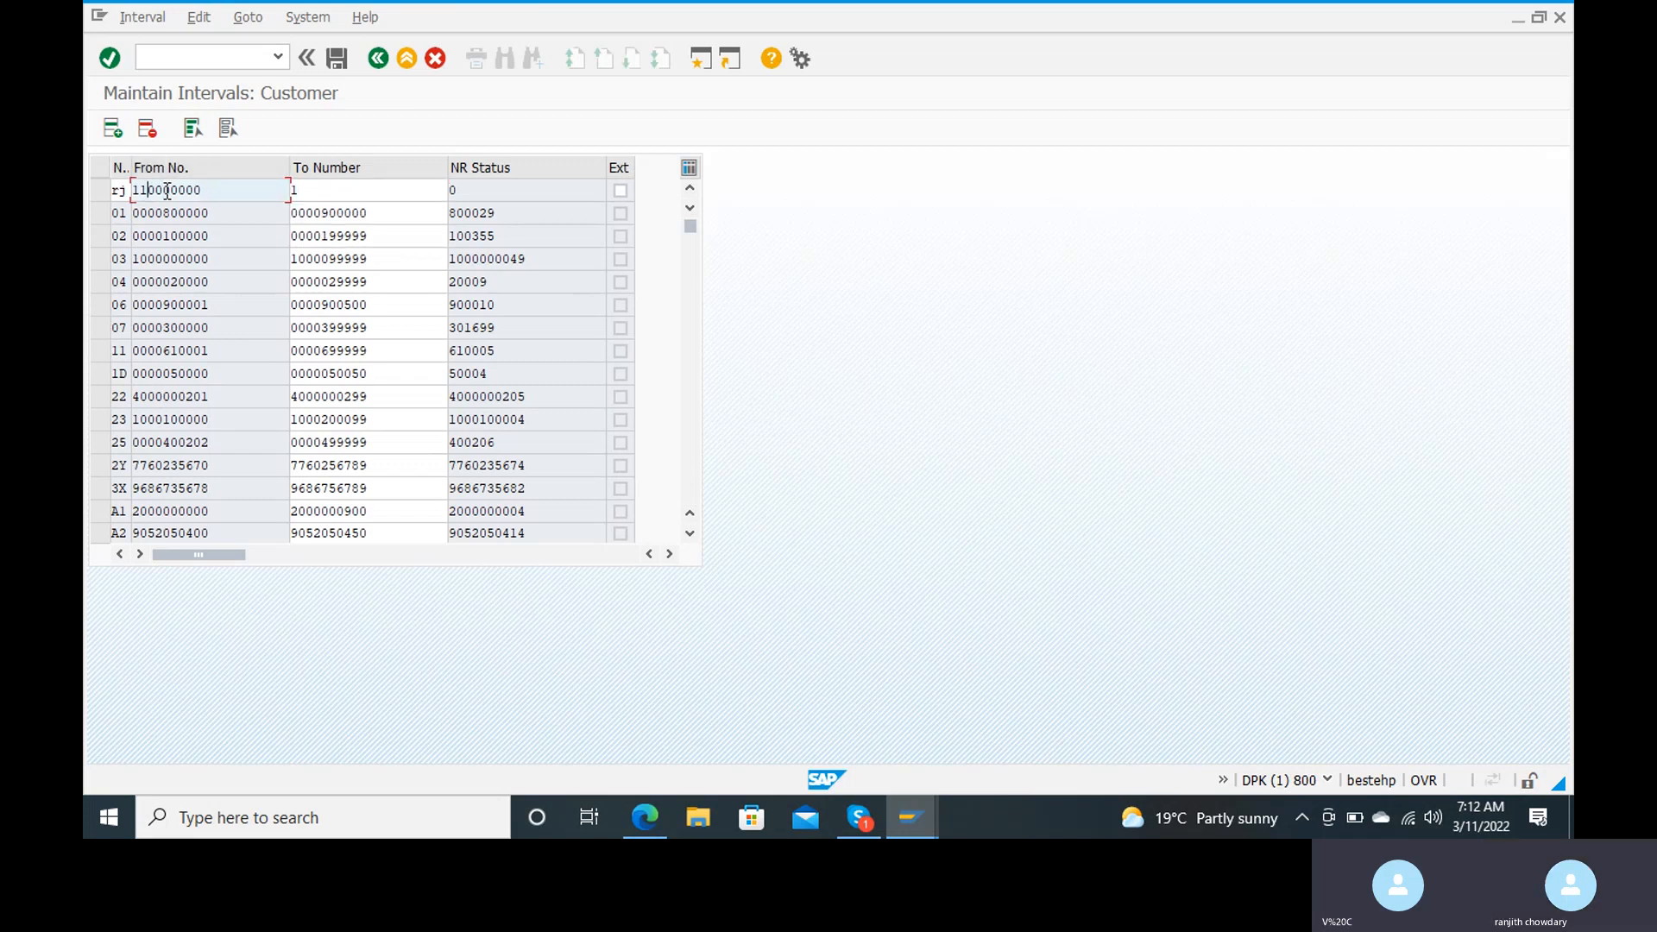
pyautogui.write('1')
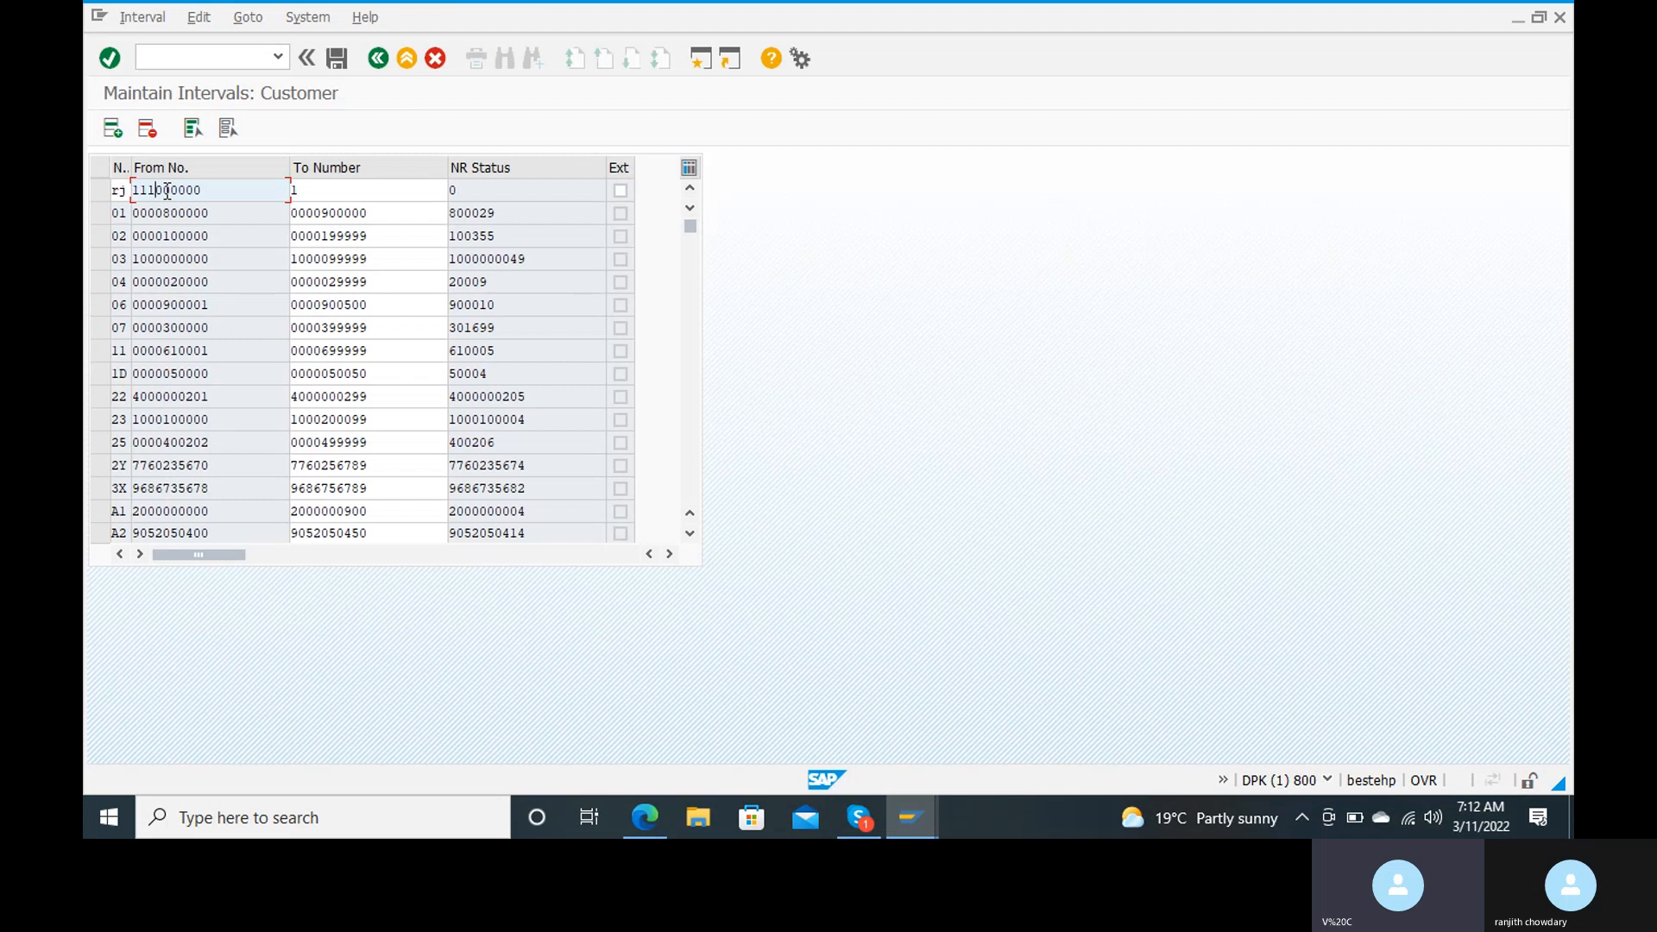
pyautogui.write('0')
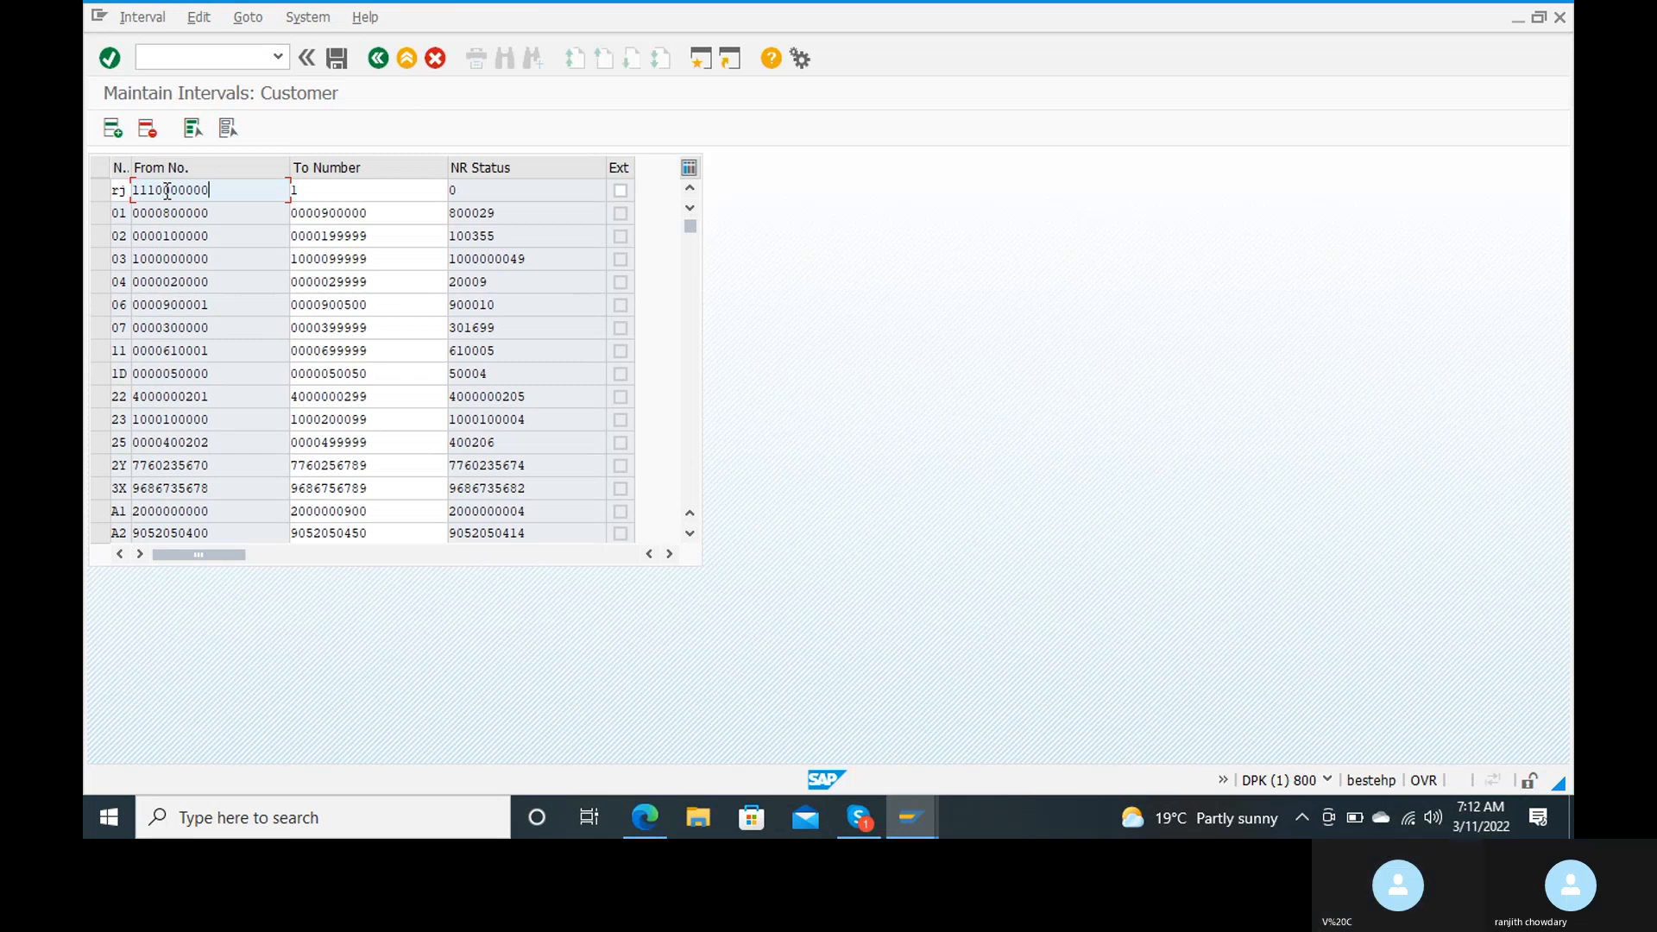
pyautogui.press('Tab')
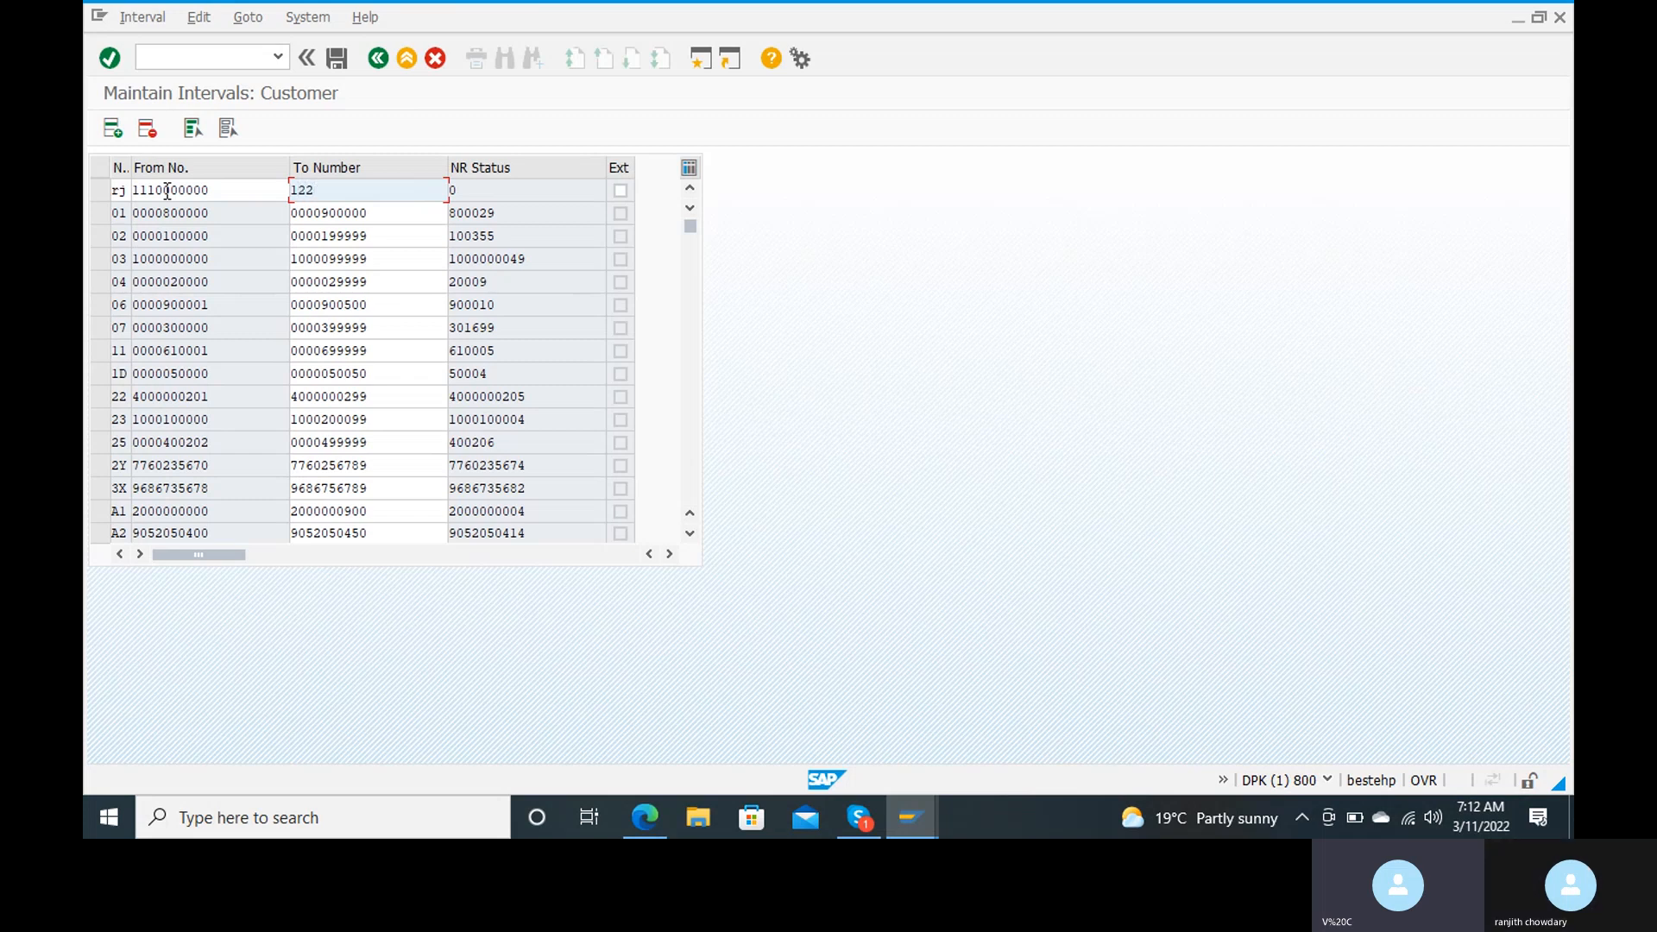
pyautogui.write('000000')
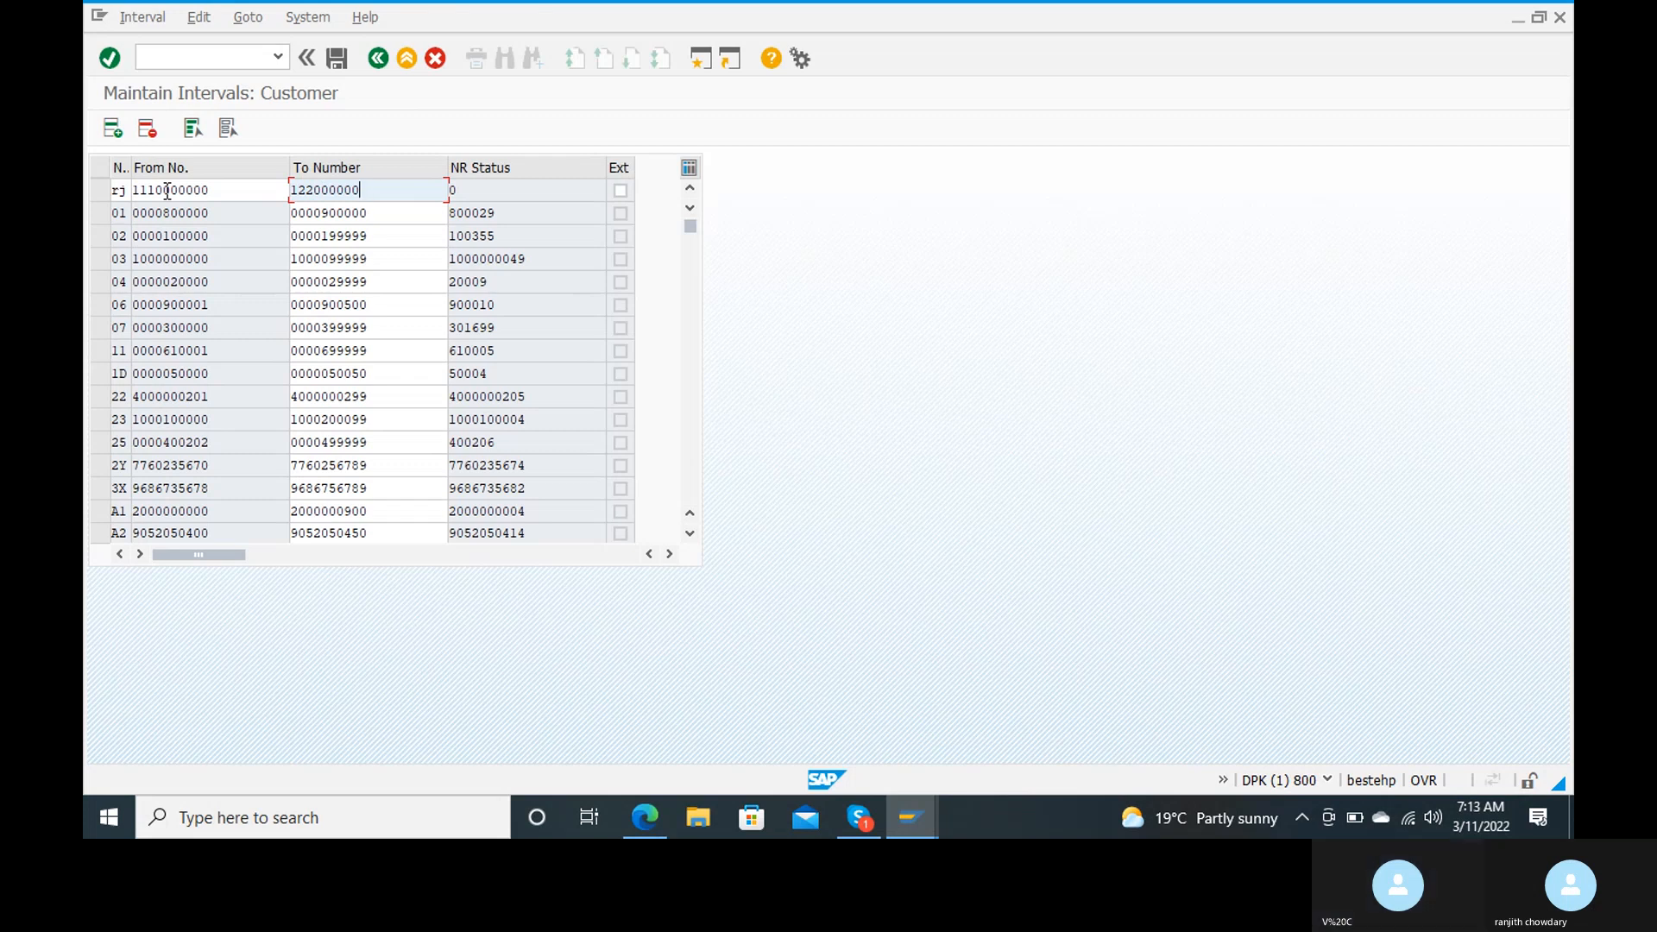
pyautogui.write('0')
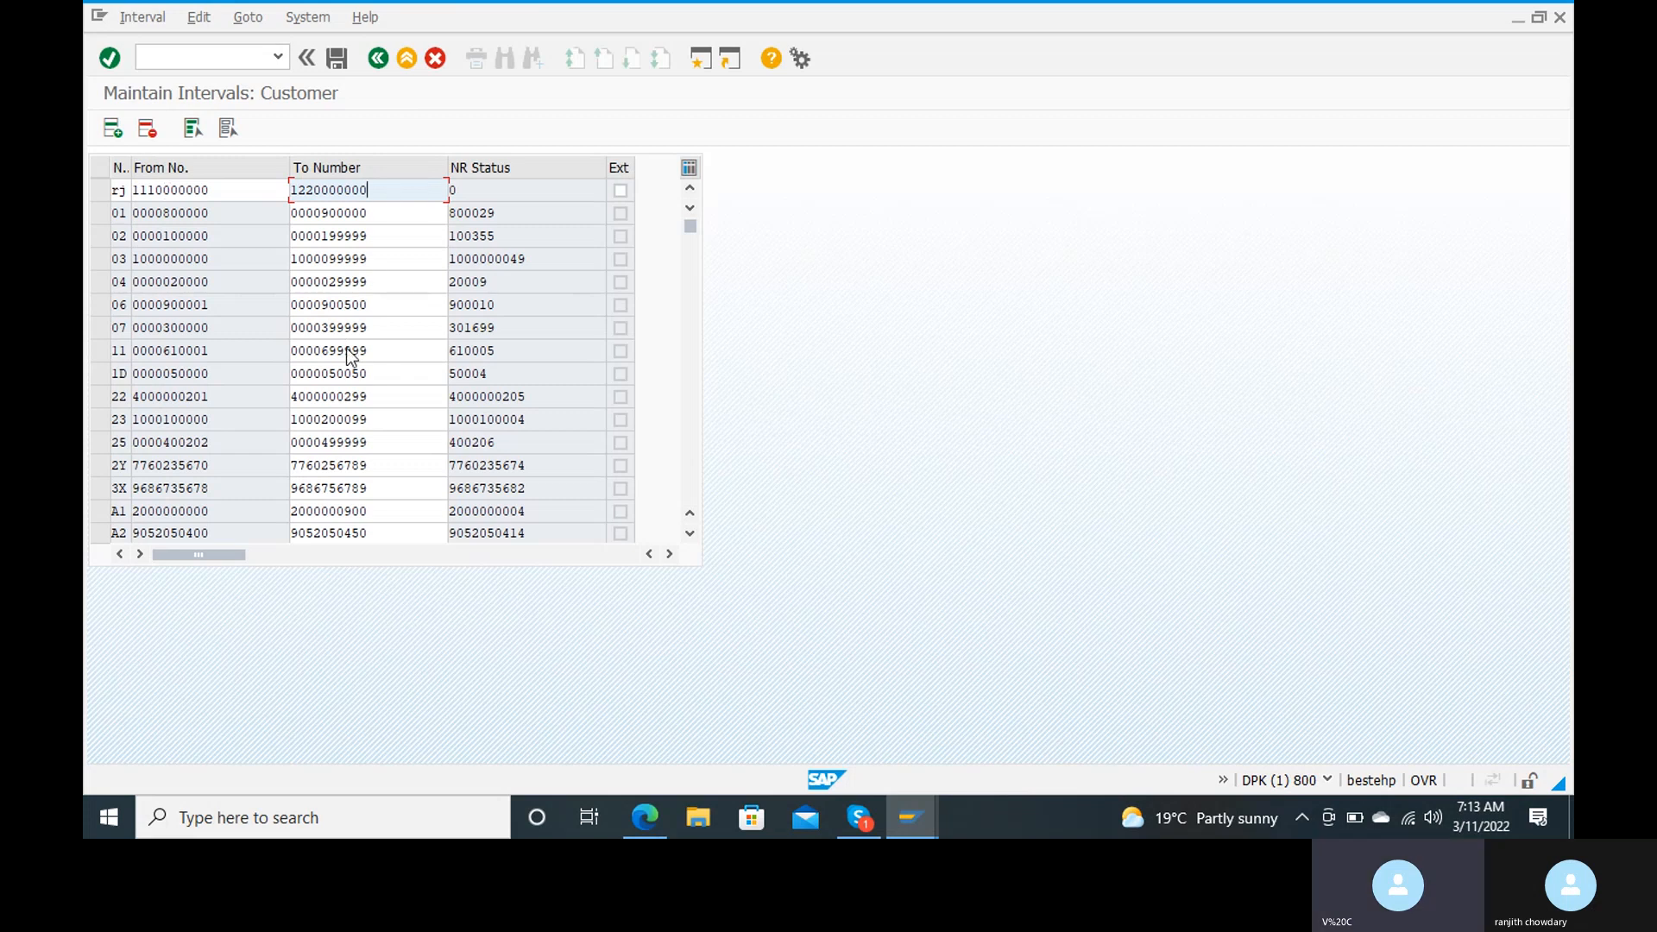
pyautogui.press('Return')
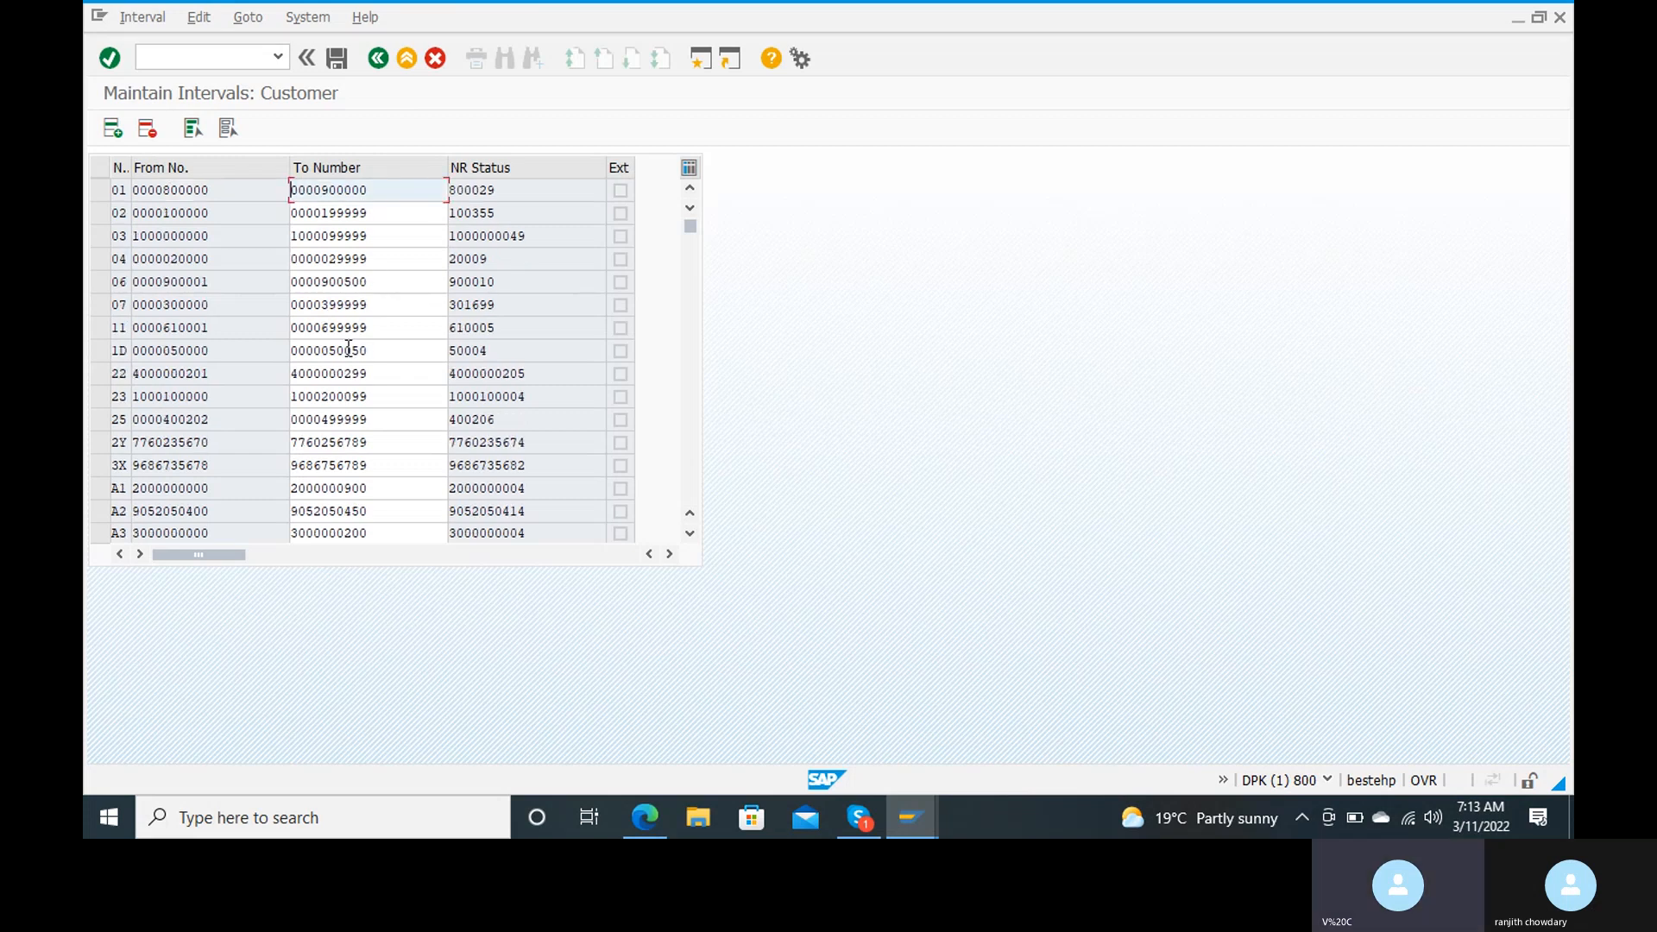
pyautogui.click(336, 50)
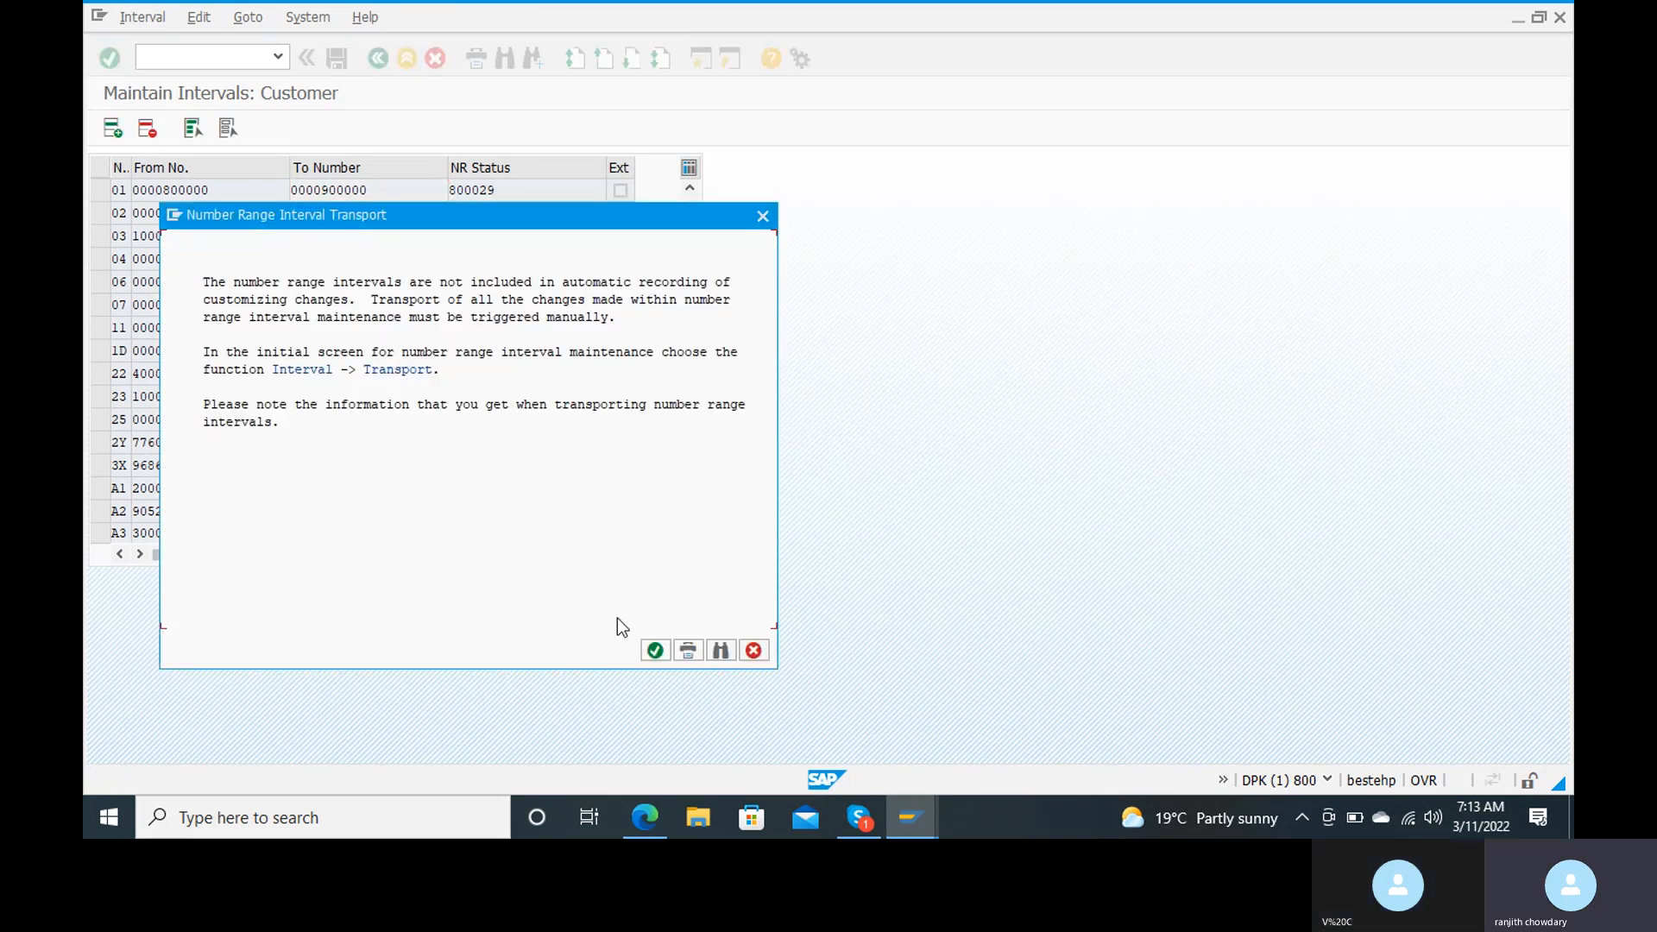
pyautogui.press('Return')
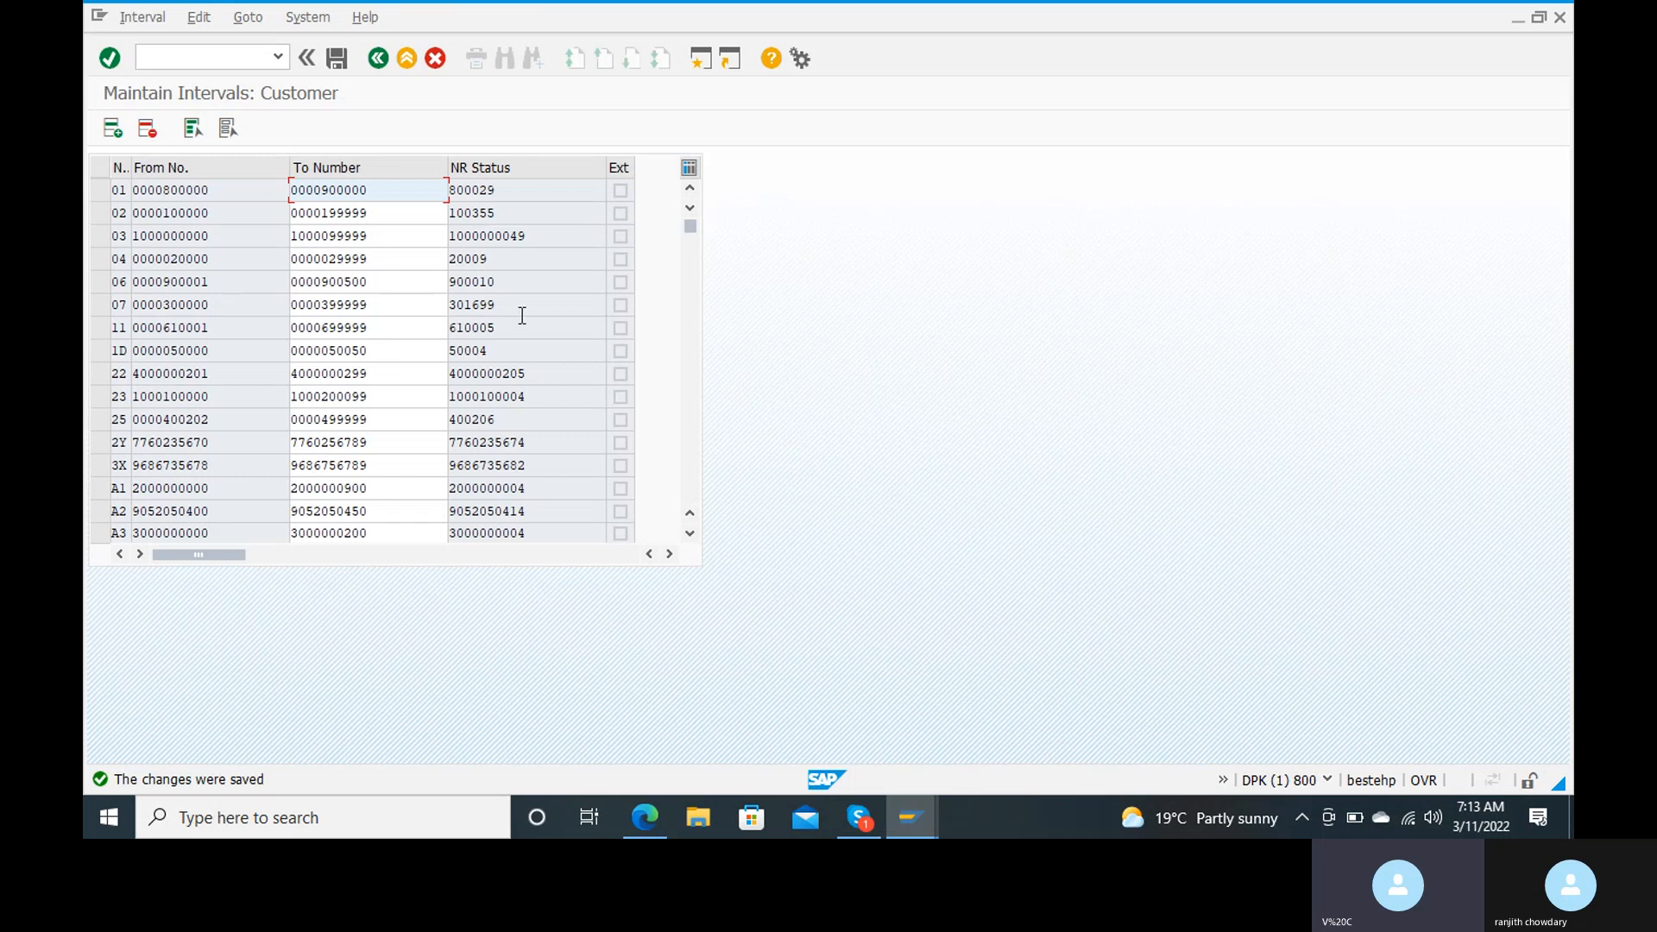
# Step: Leave the interval maintenance and open the assignment of number ranges to customer account groups with transaction obar
pyautogui.click(222, 56)
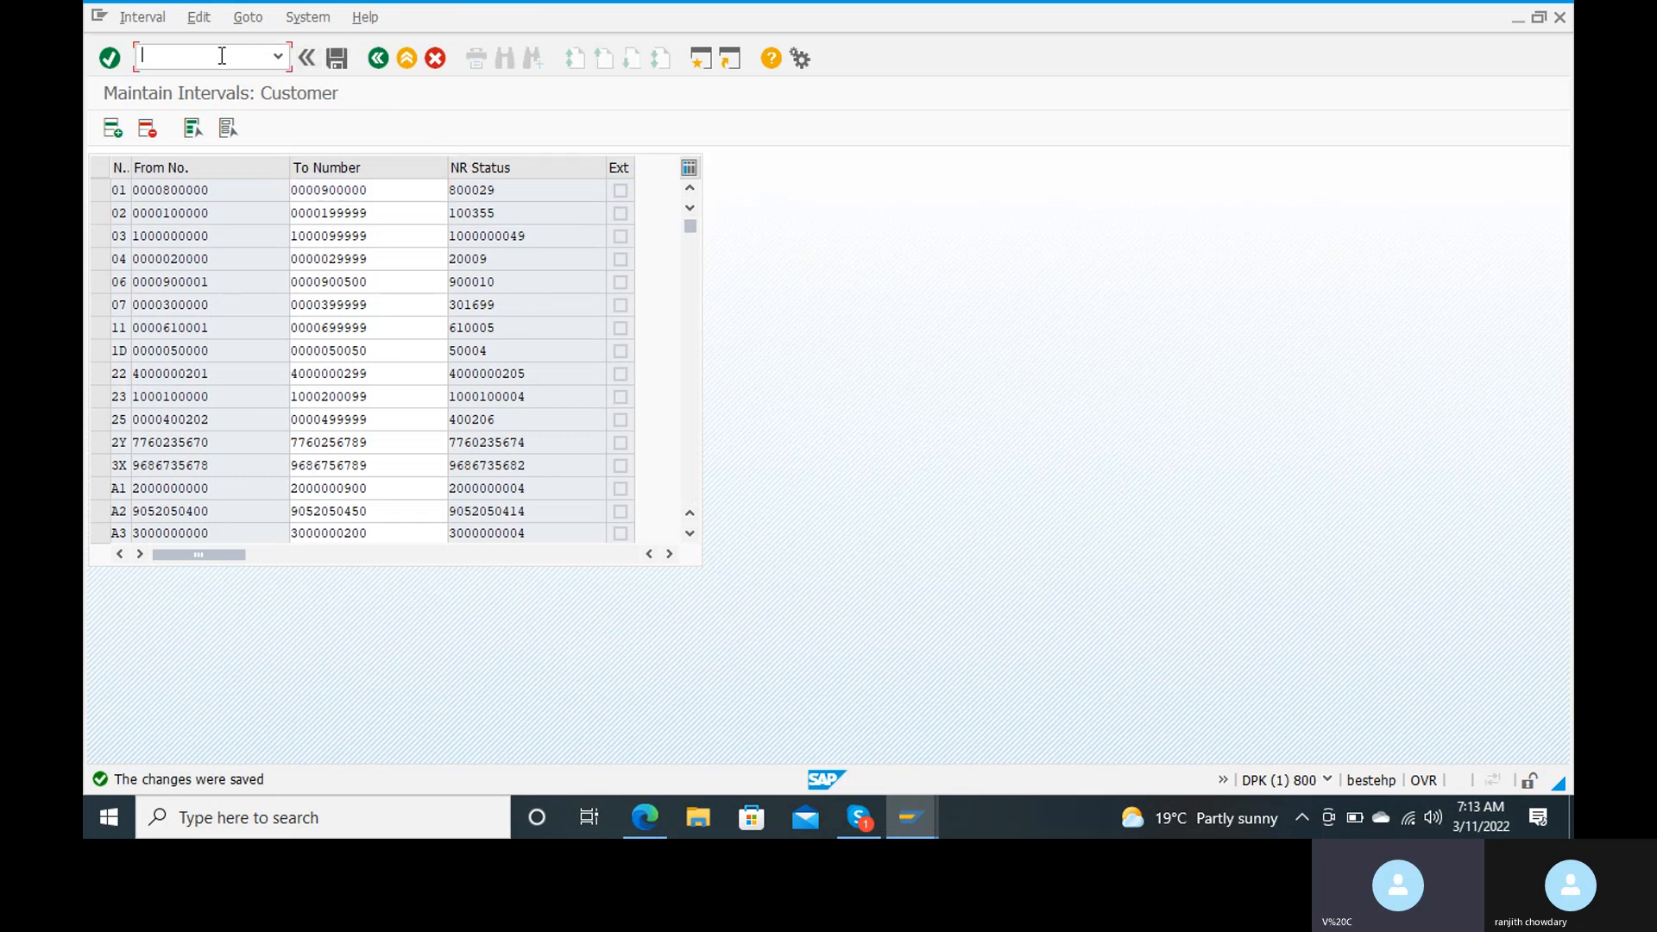
pyautogui.write('/n')
pyautogui.press('Return')
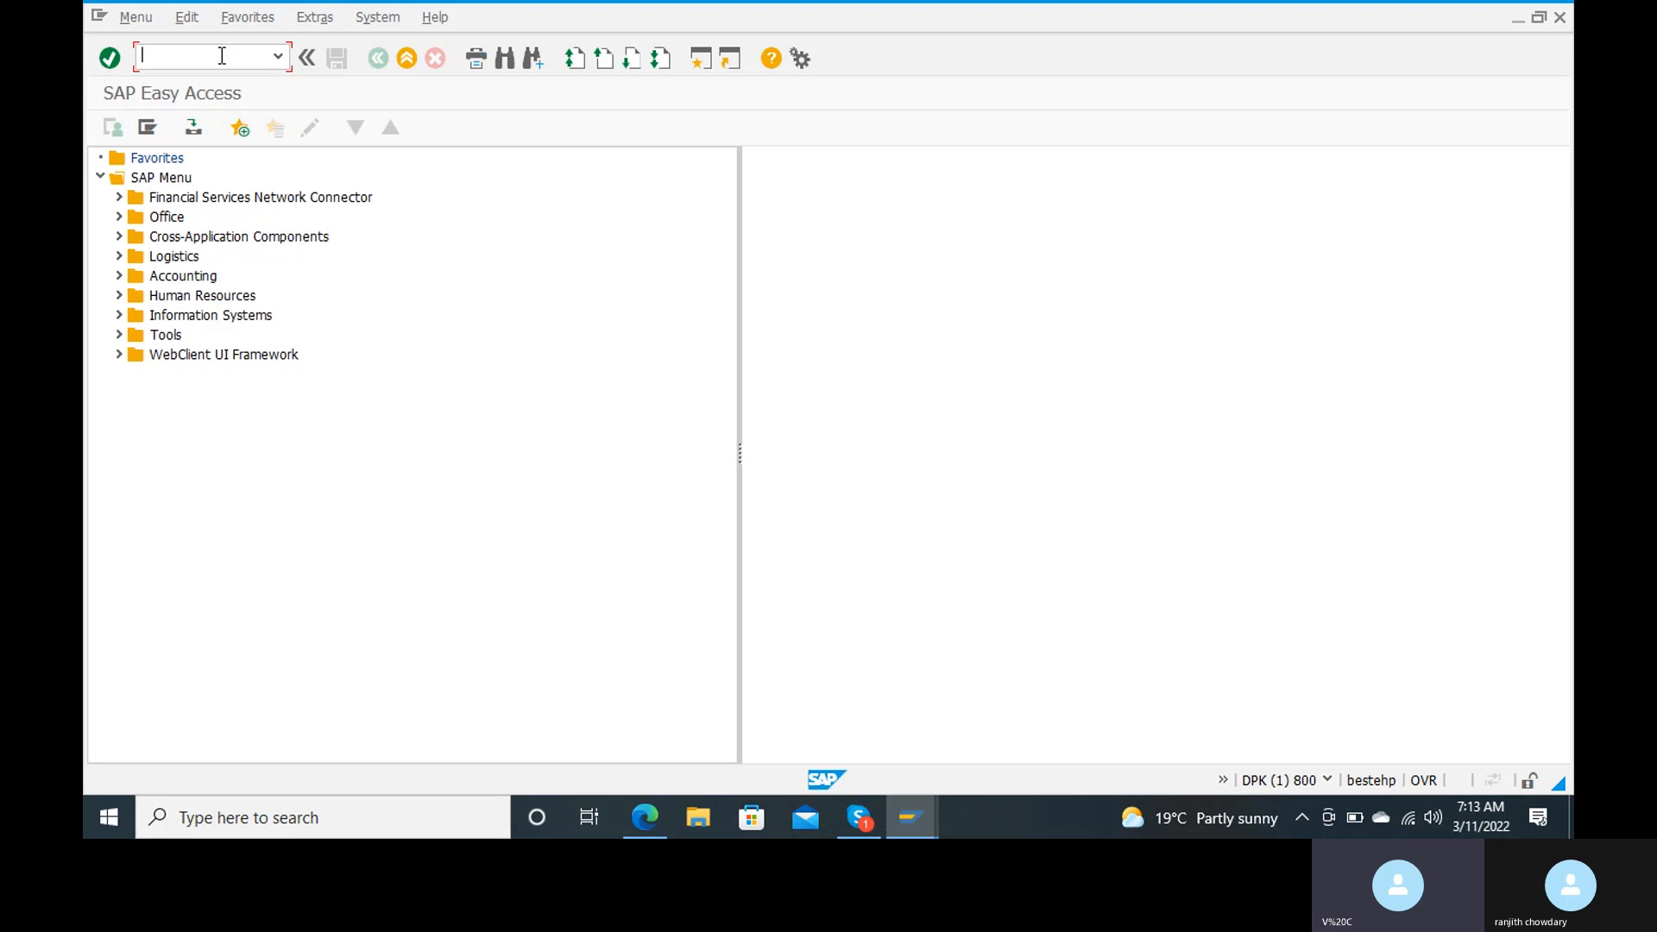
pyautogui.write('o')
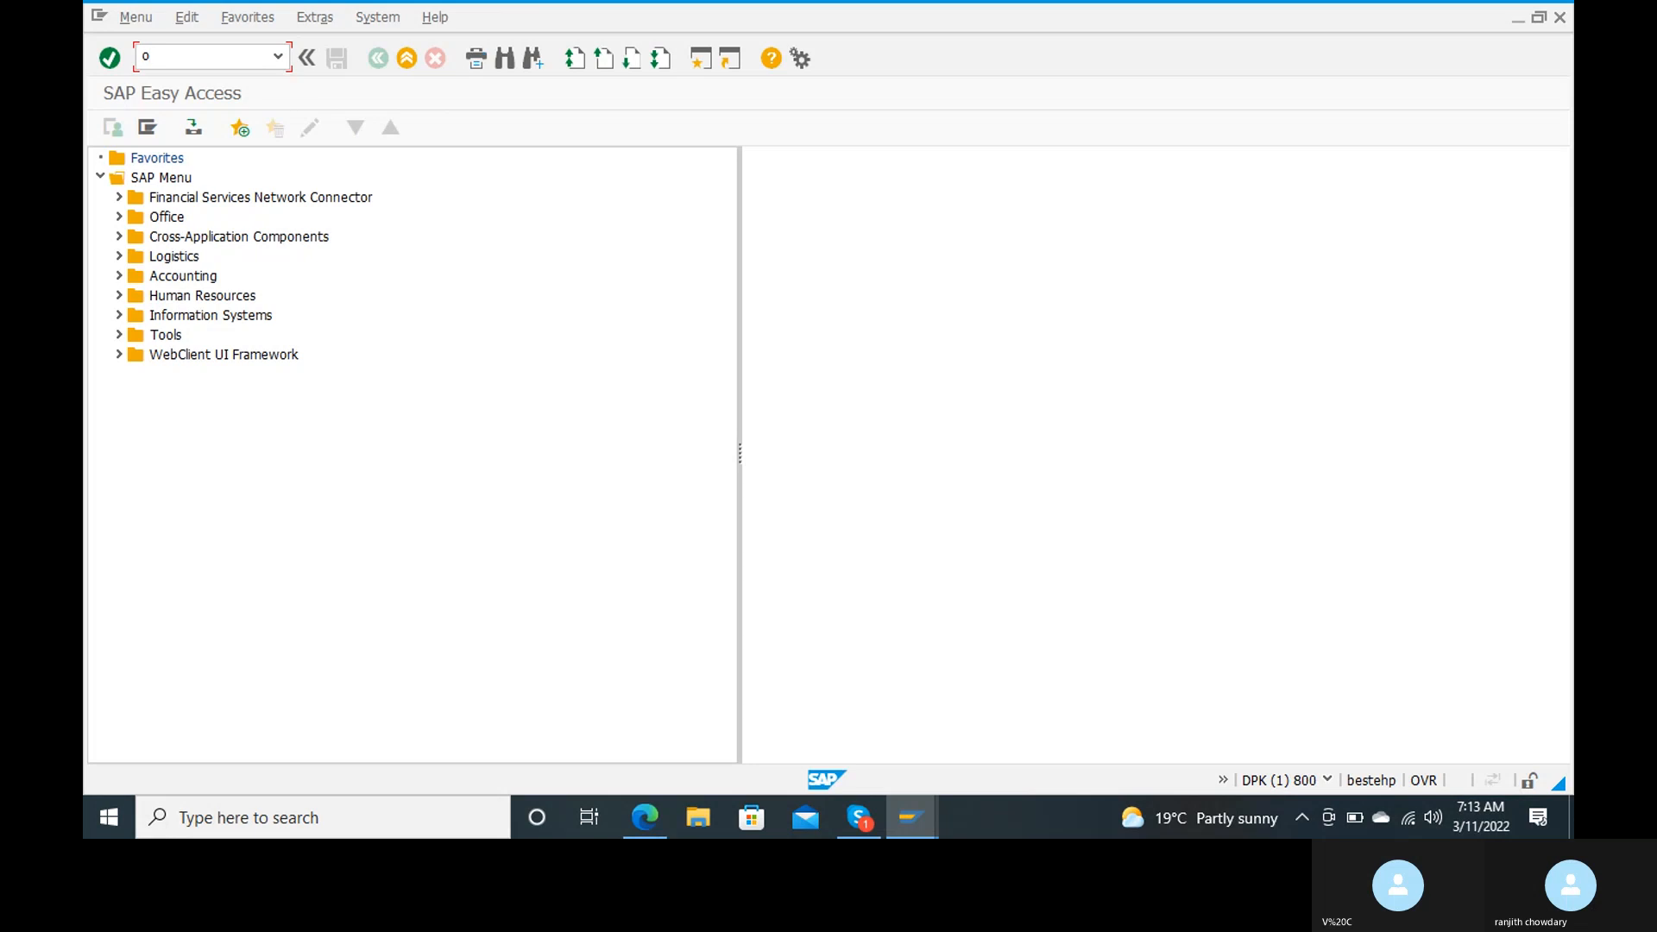
pyautogui.write('bar')
pyautogui.press('Return')
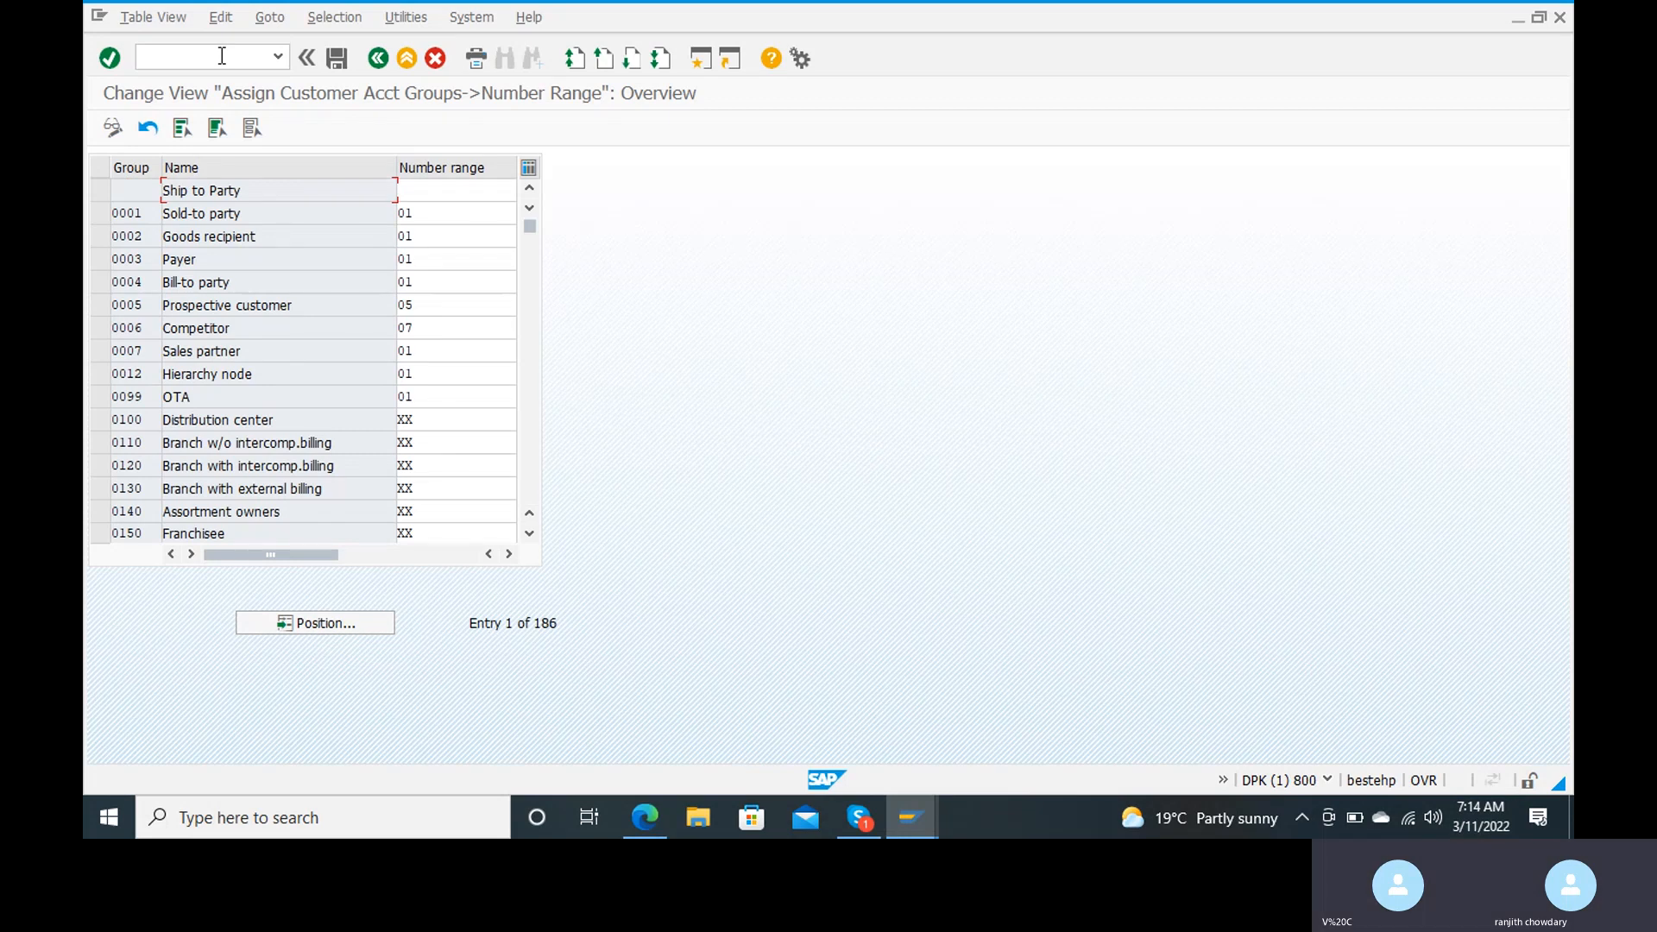
# Step: Position the assignment list on the account group ranj
pyautogui.click(328, 623)
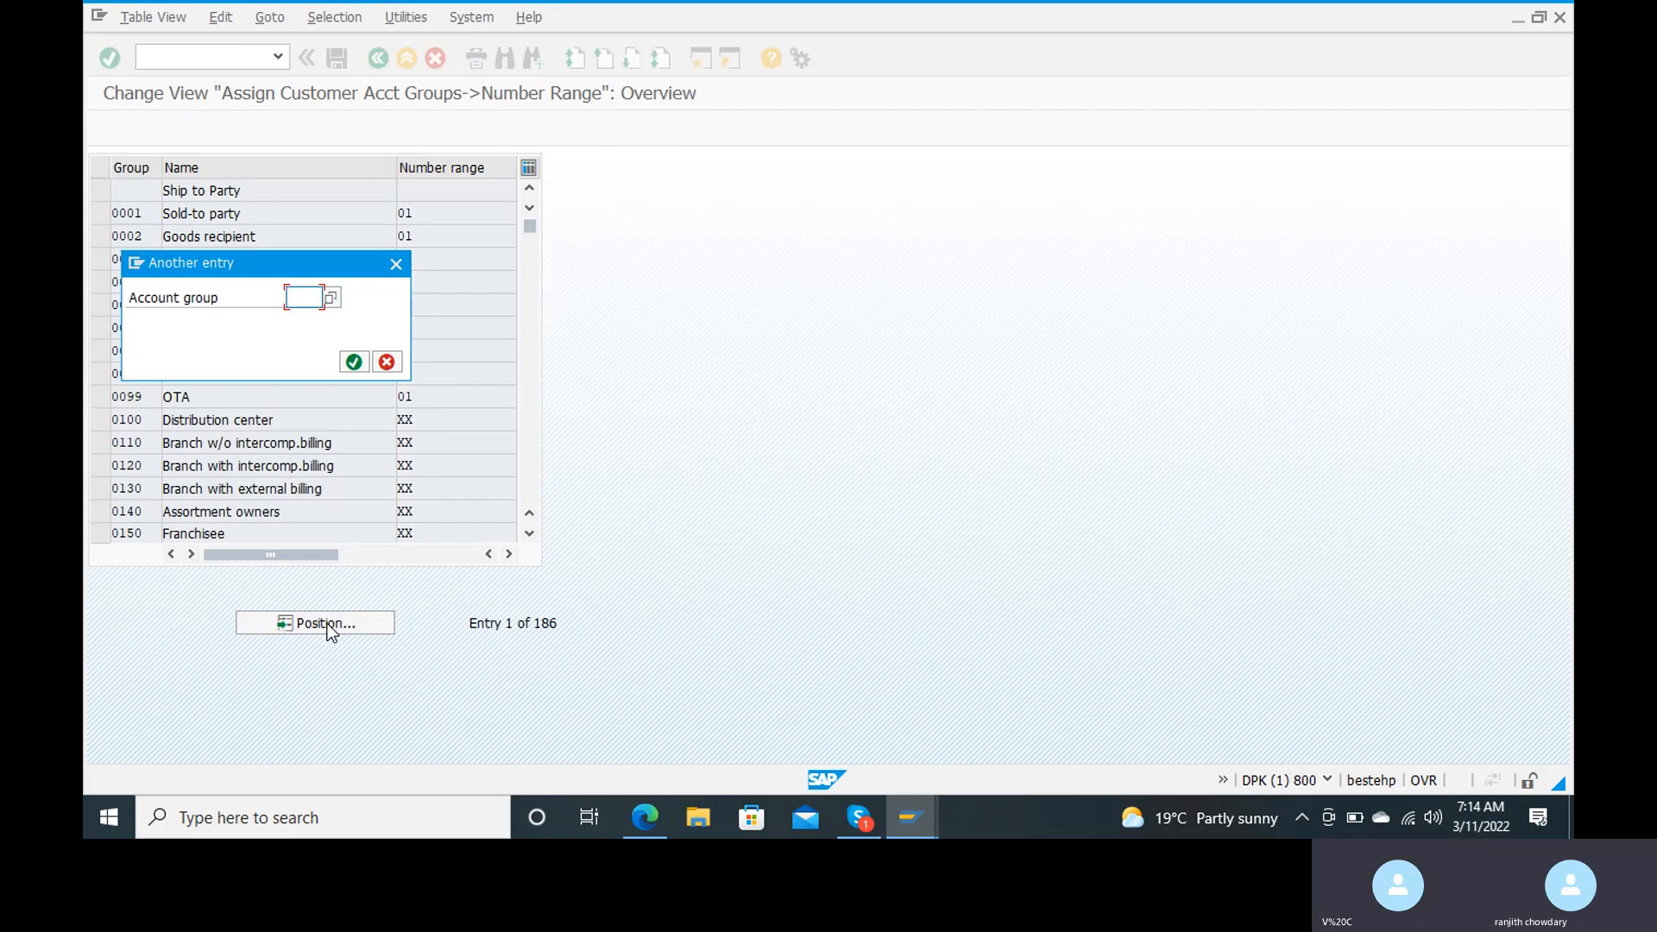
pyautogui.write('r')
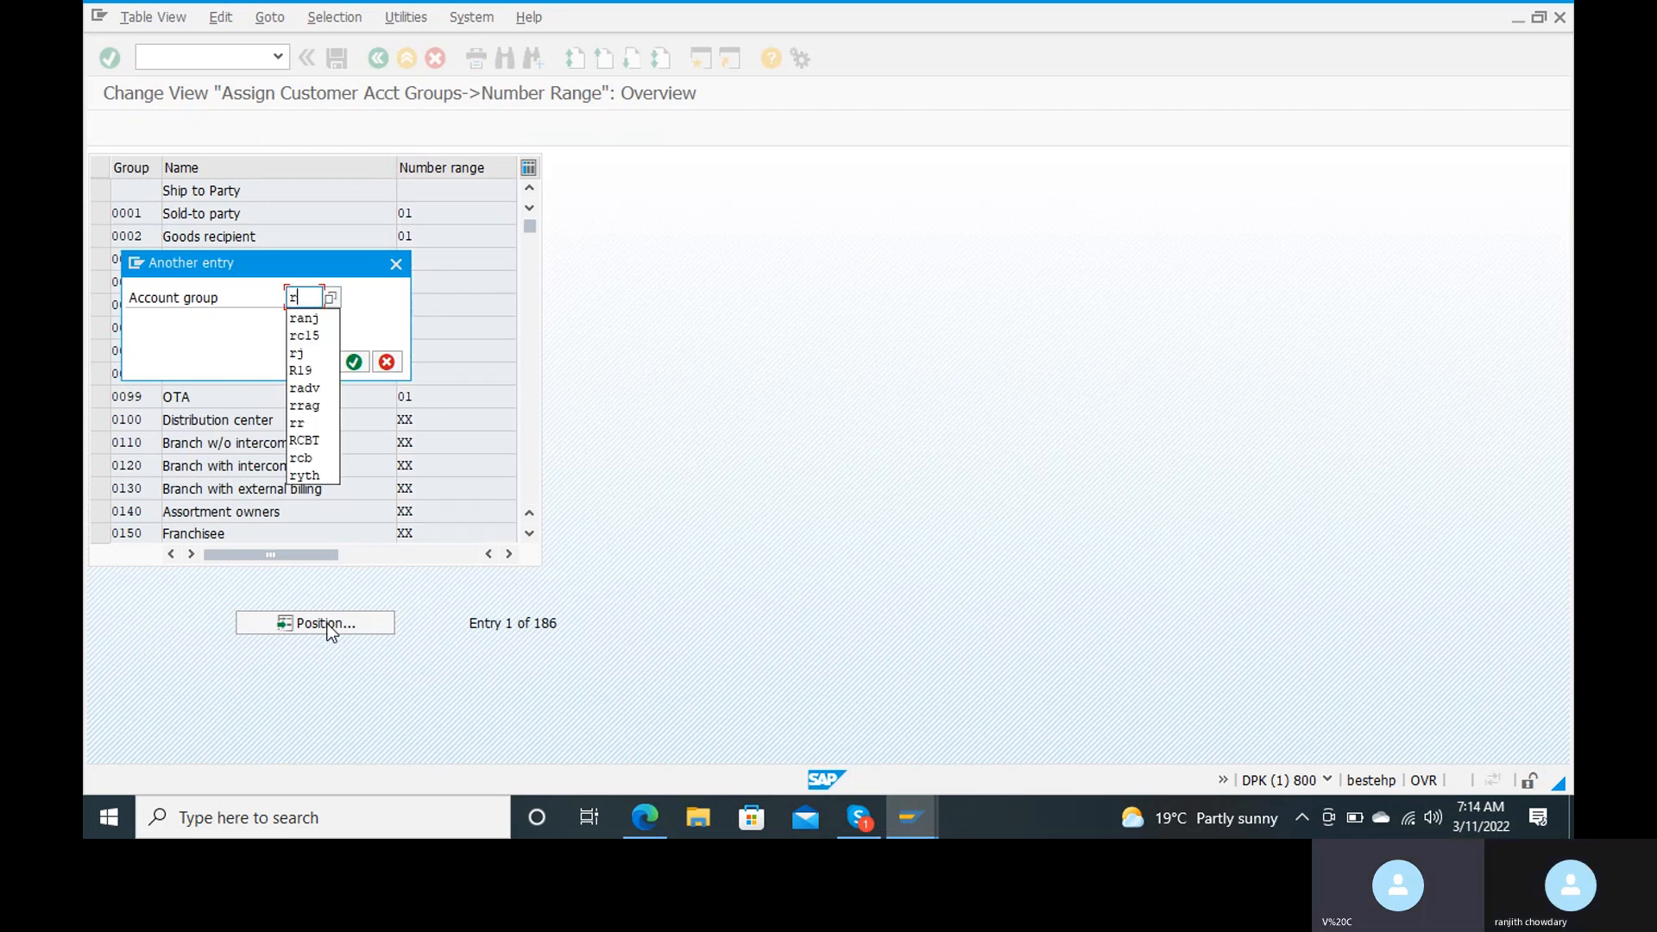
pyautogui.press('Down')
pyautogui.press('Return')
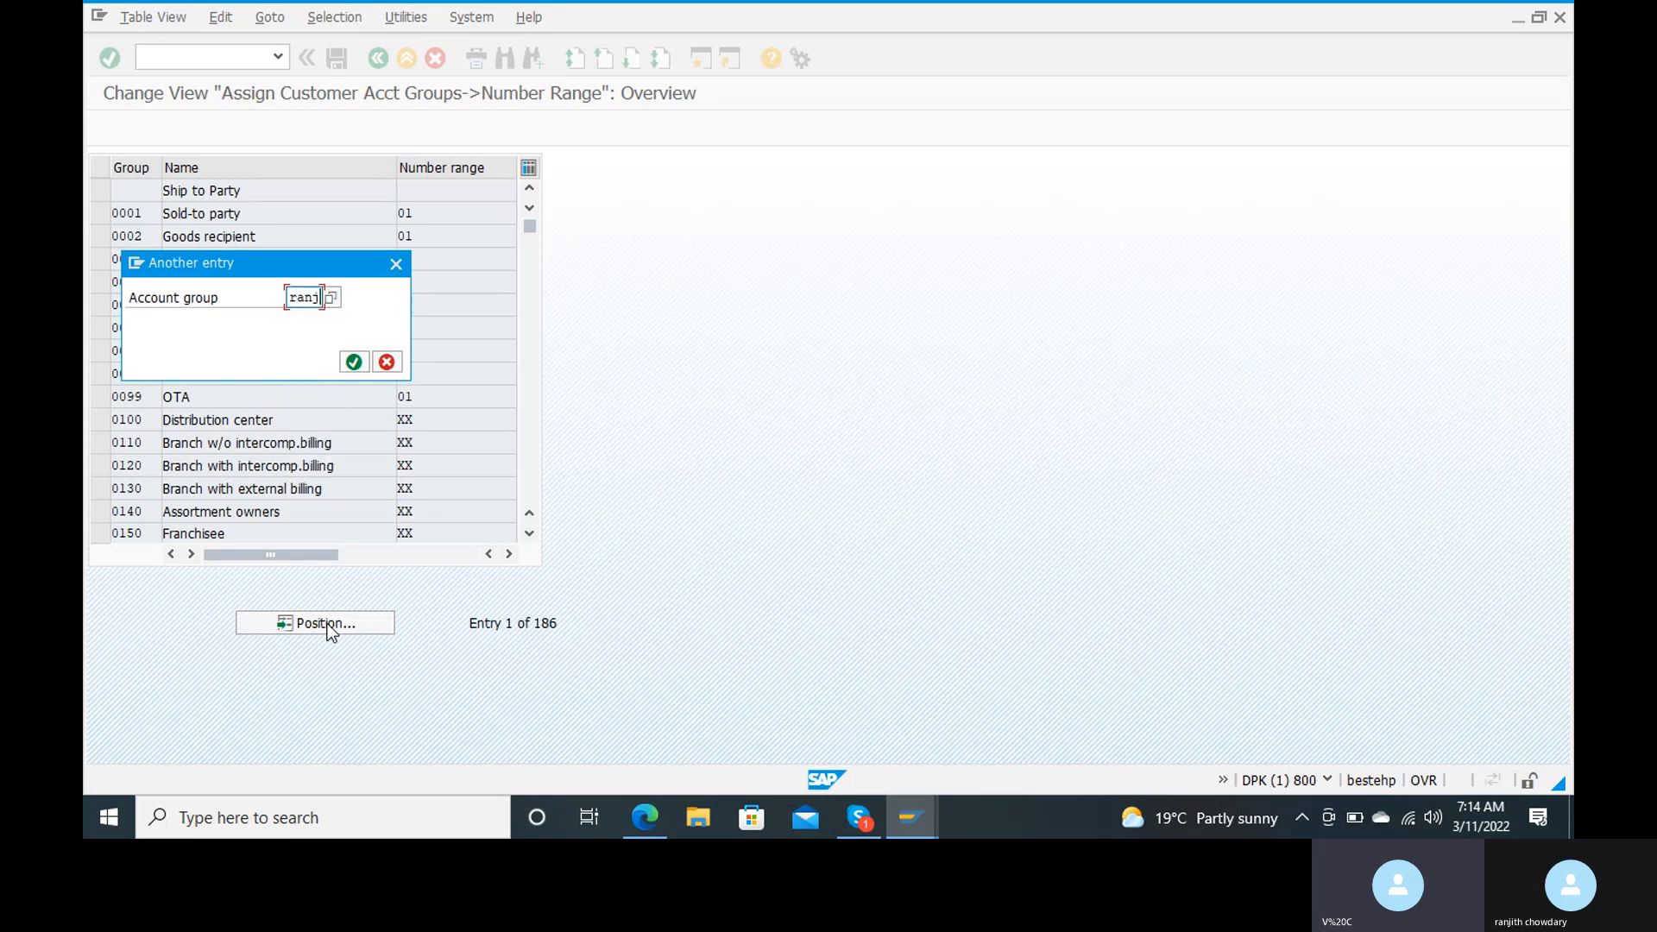
pyautogui.click(355, 363)
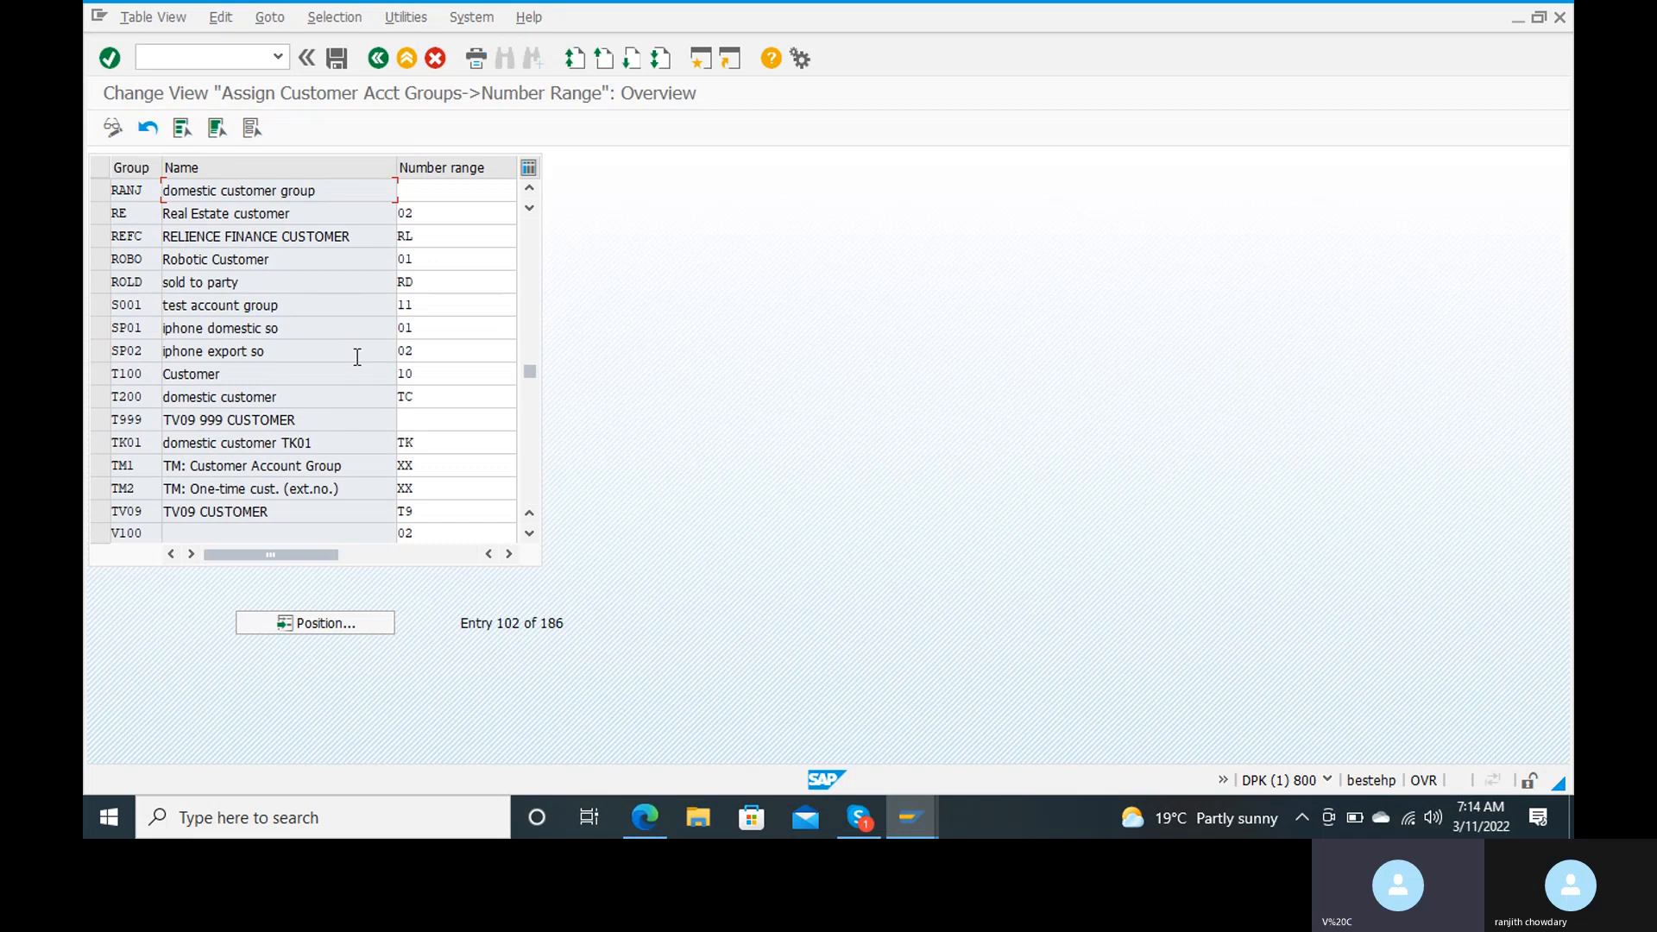
# Step: Assign number range rj to the account group RANJ and save it to the proposed customizing request
pyautogui.click(438, 193)
pyautogui.write('rj')
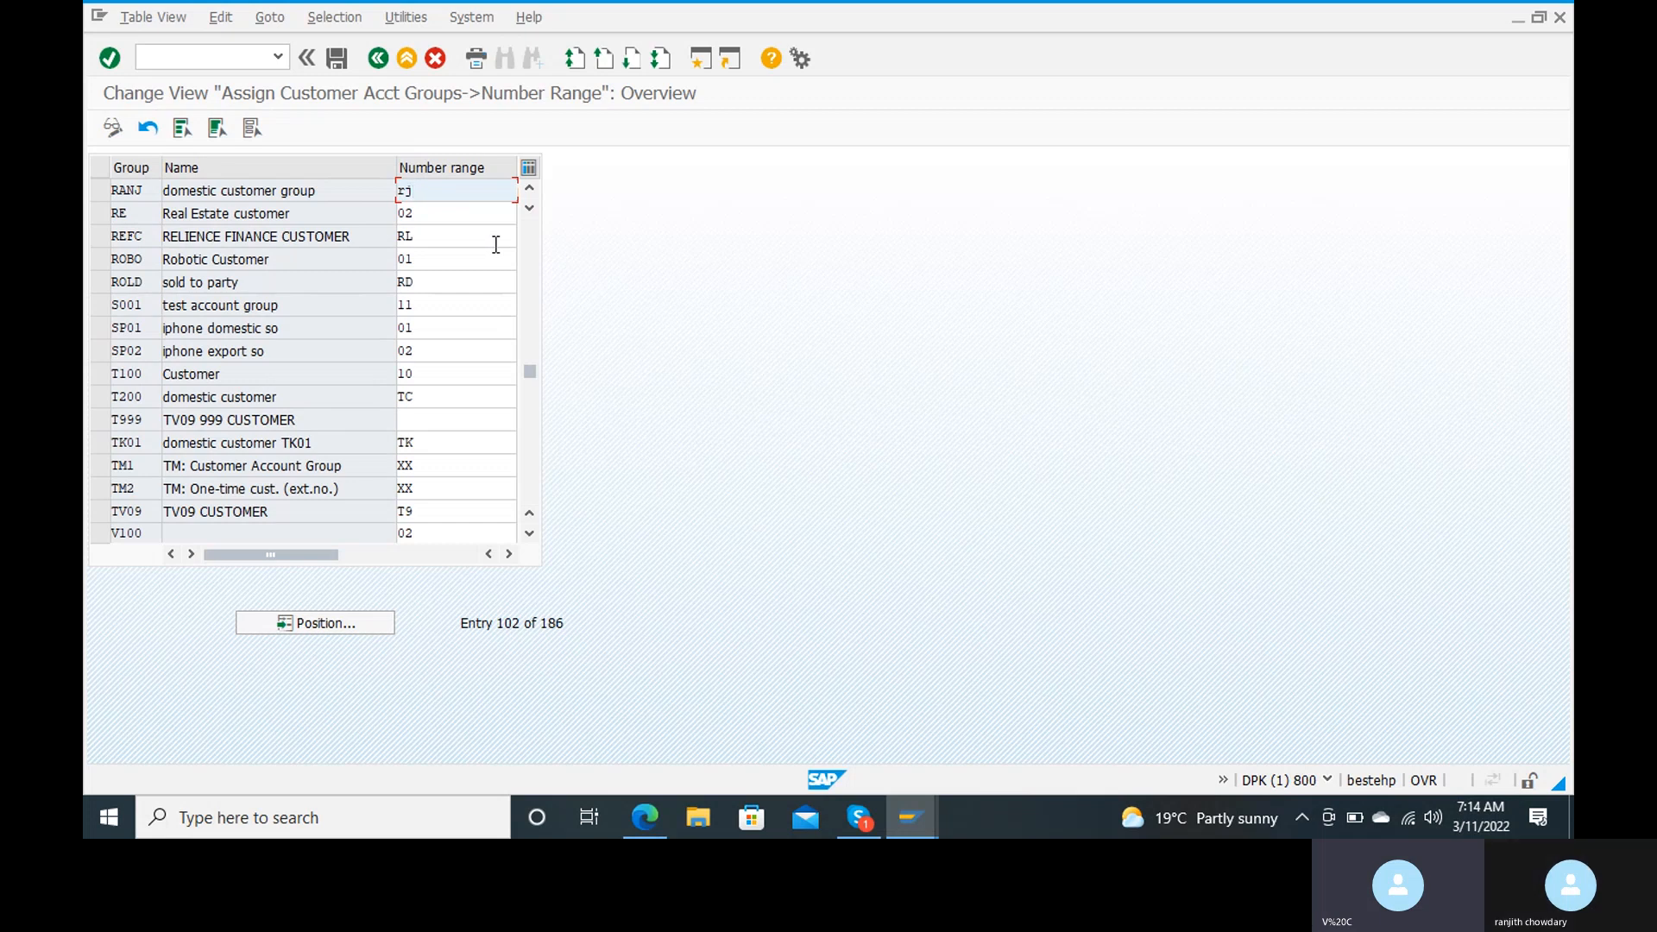
pyautogui.press('Return')
pyautogui.click(345, 61)
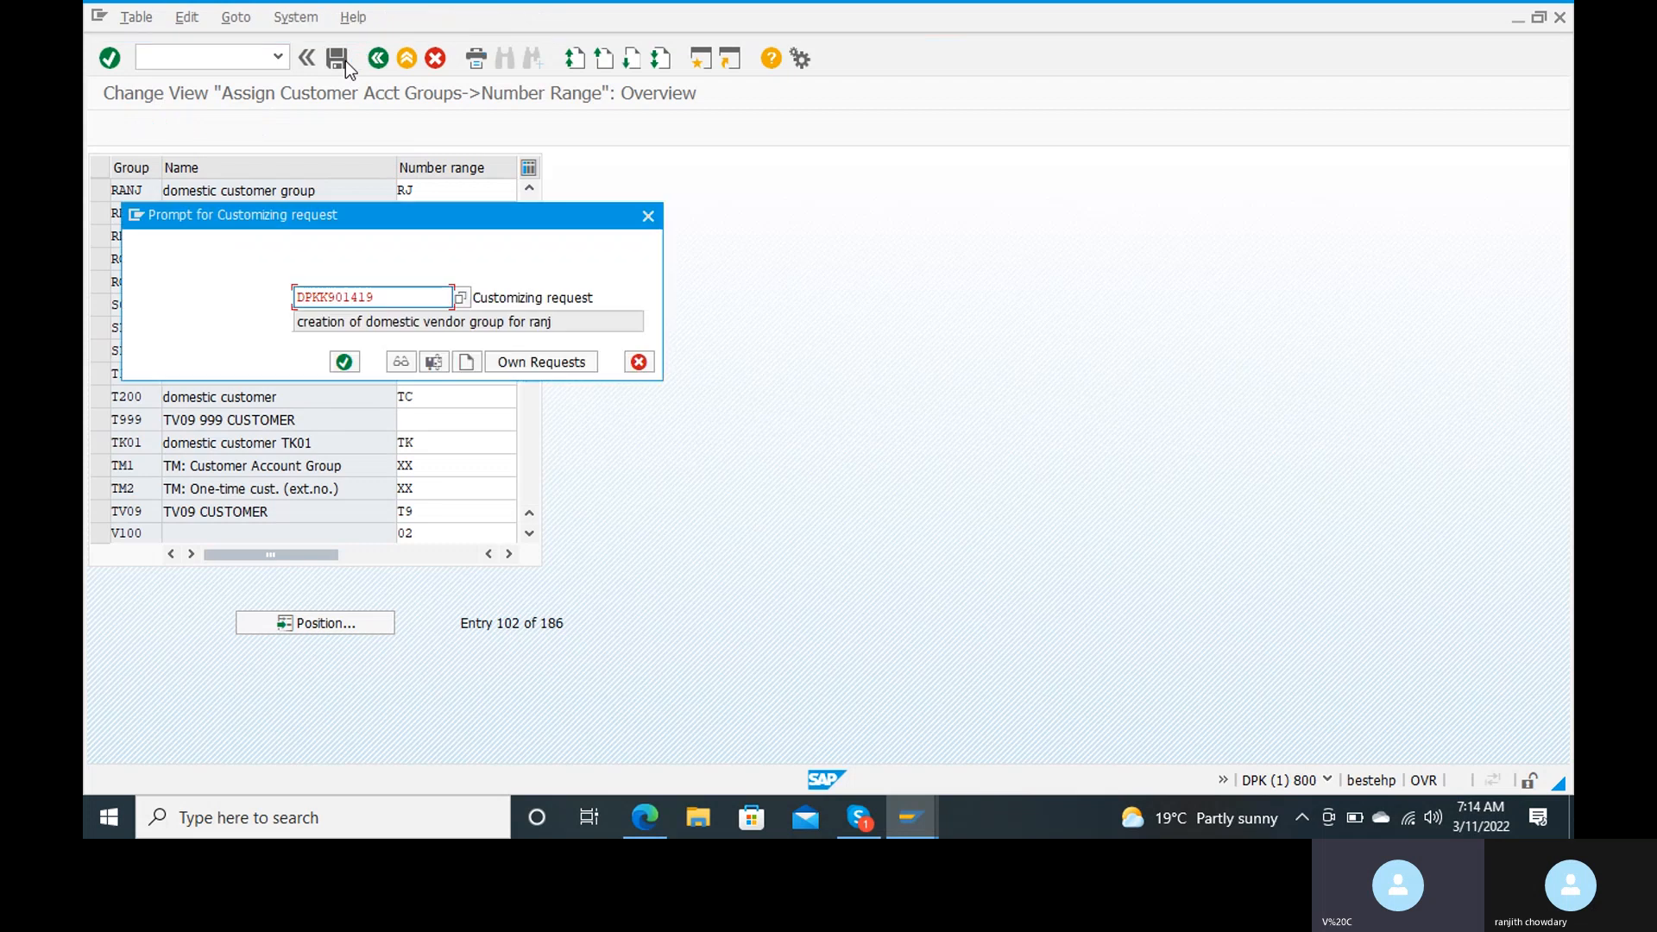
pyautogui.press('Return')
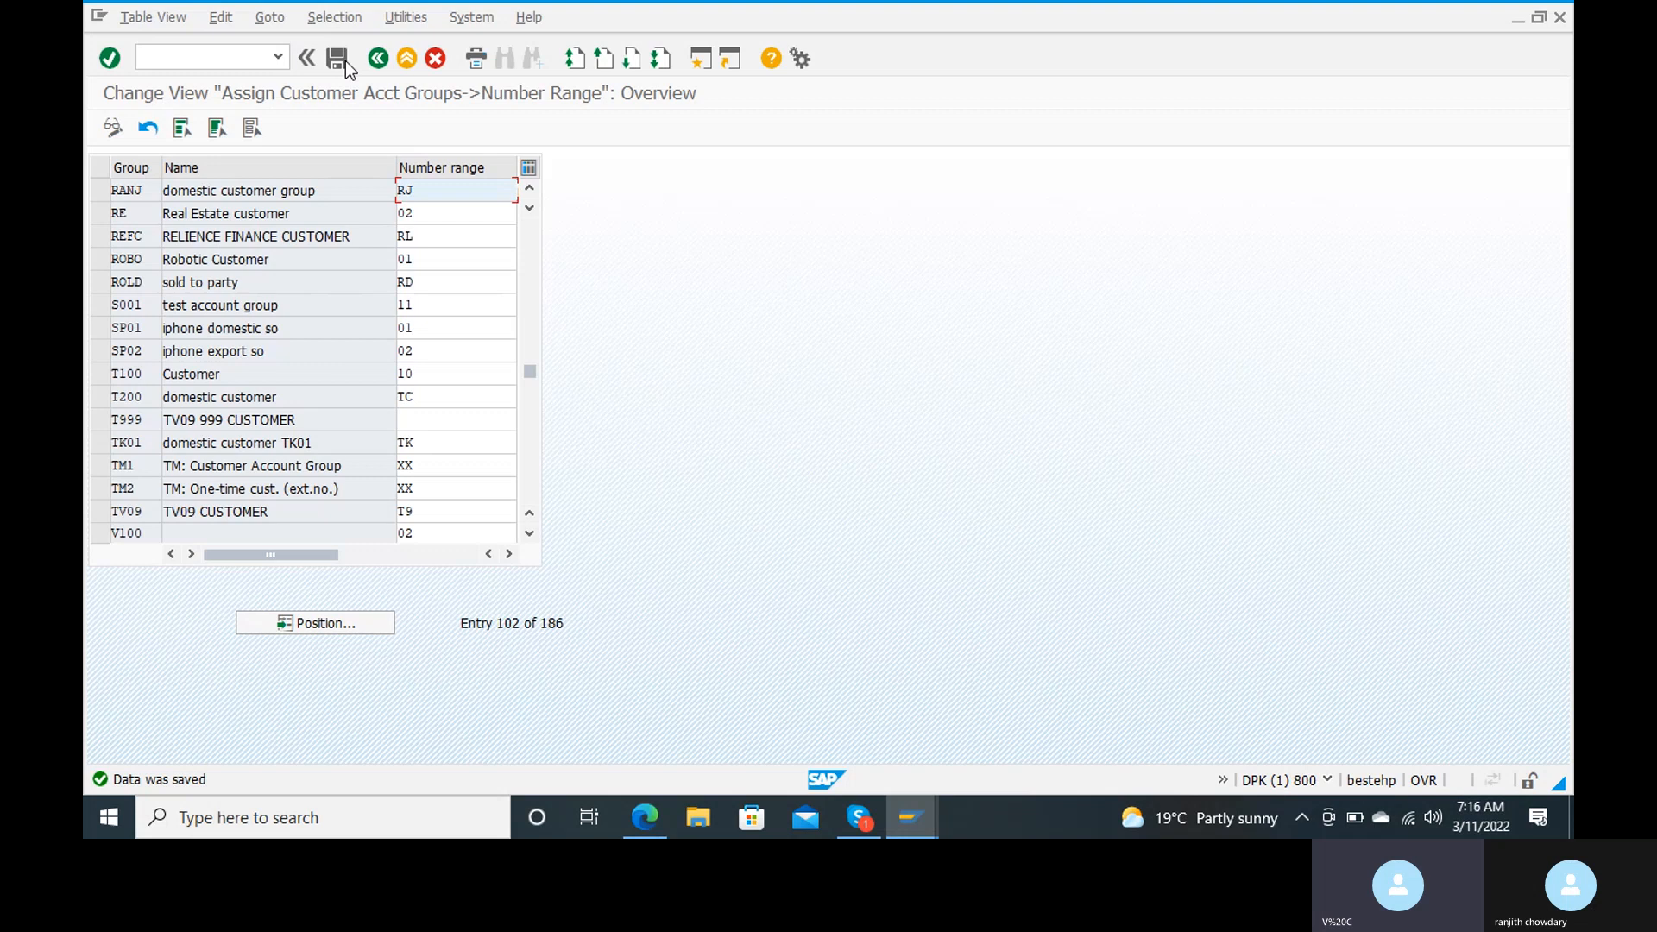
# Step: Leave the number range assignment and open the customer/vendor tolerances with transaction oba3
pyautogui.click(163, 54)
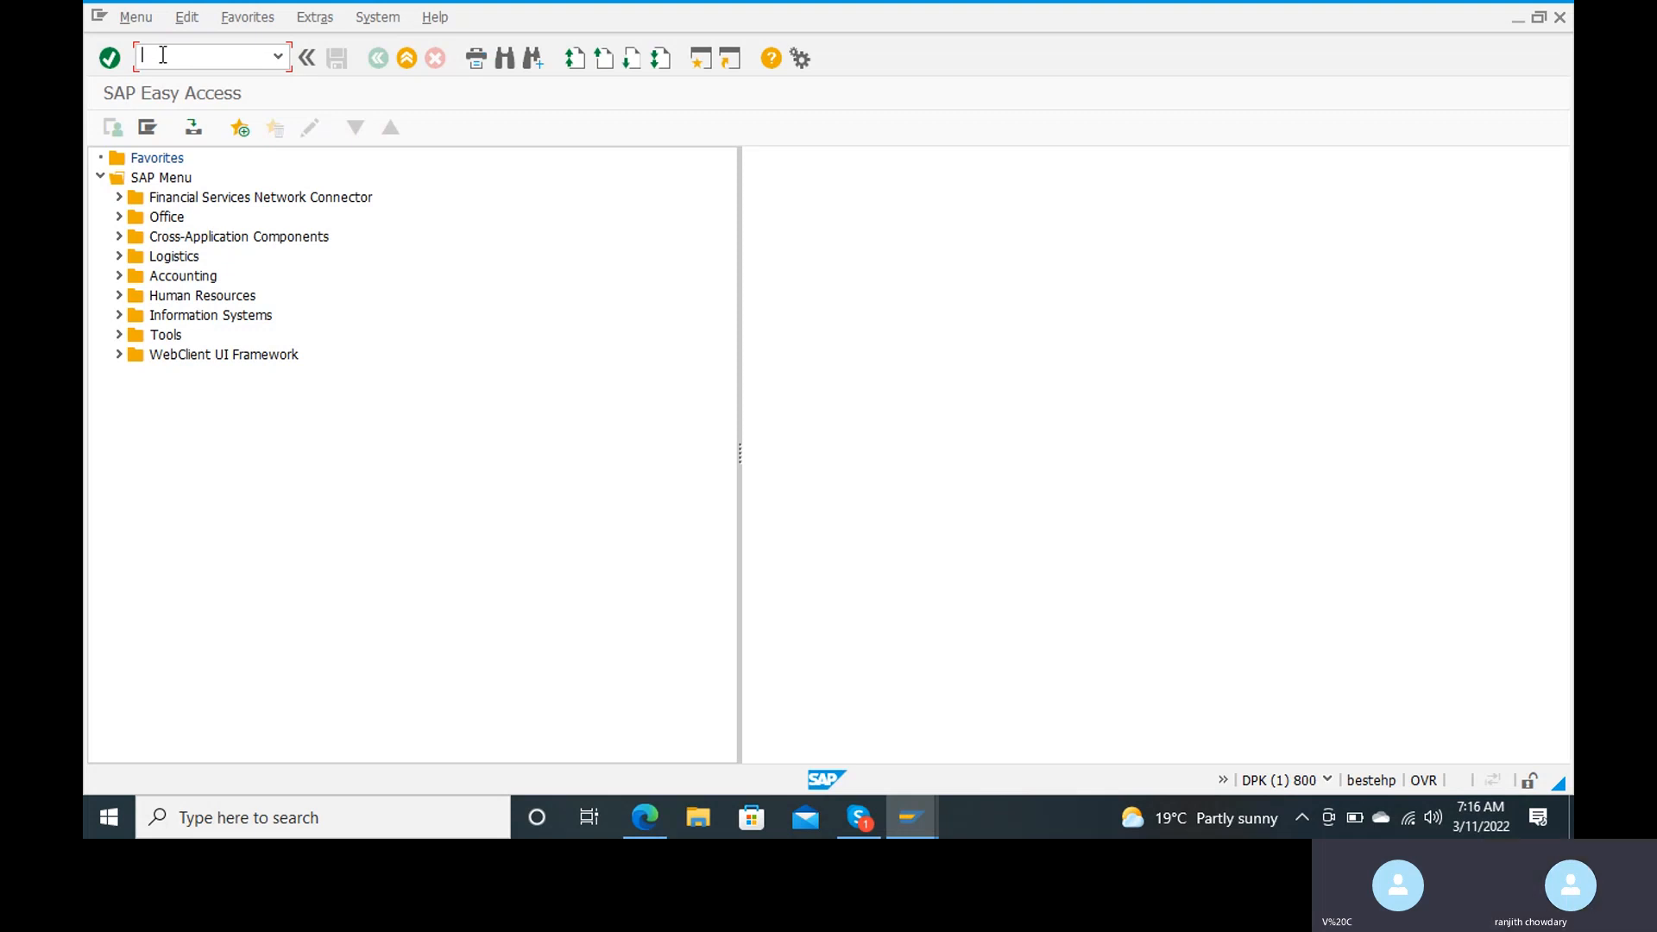
pyautogui.write('ob')
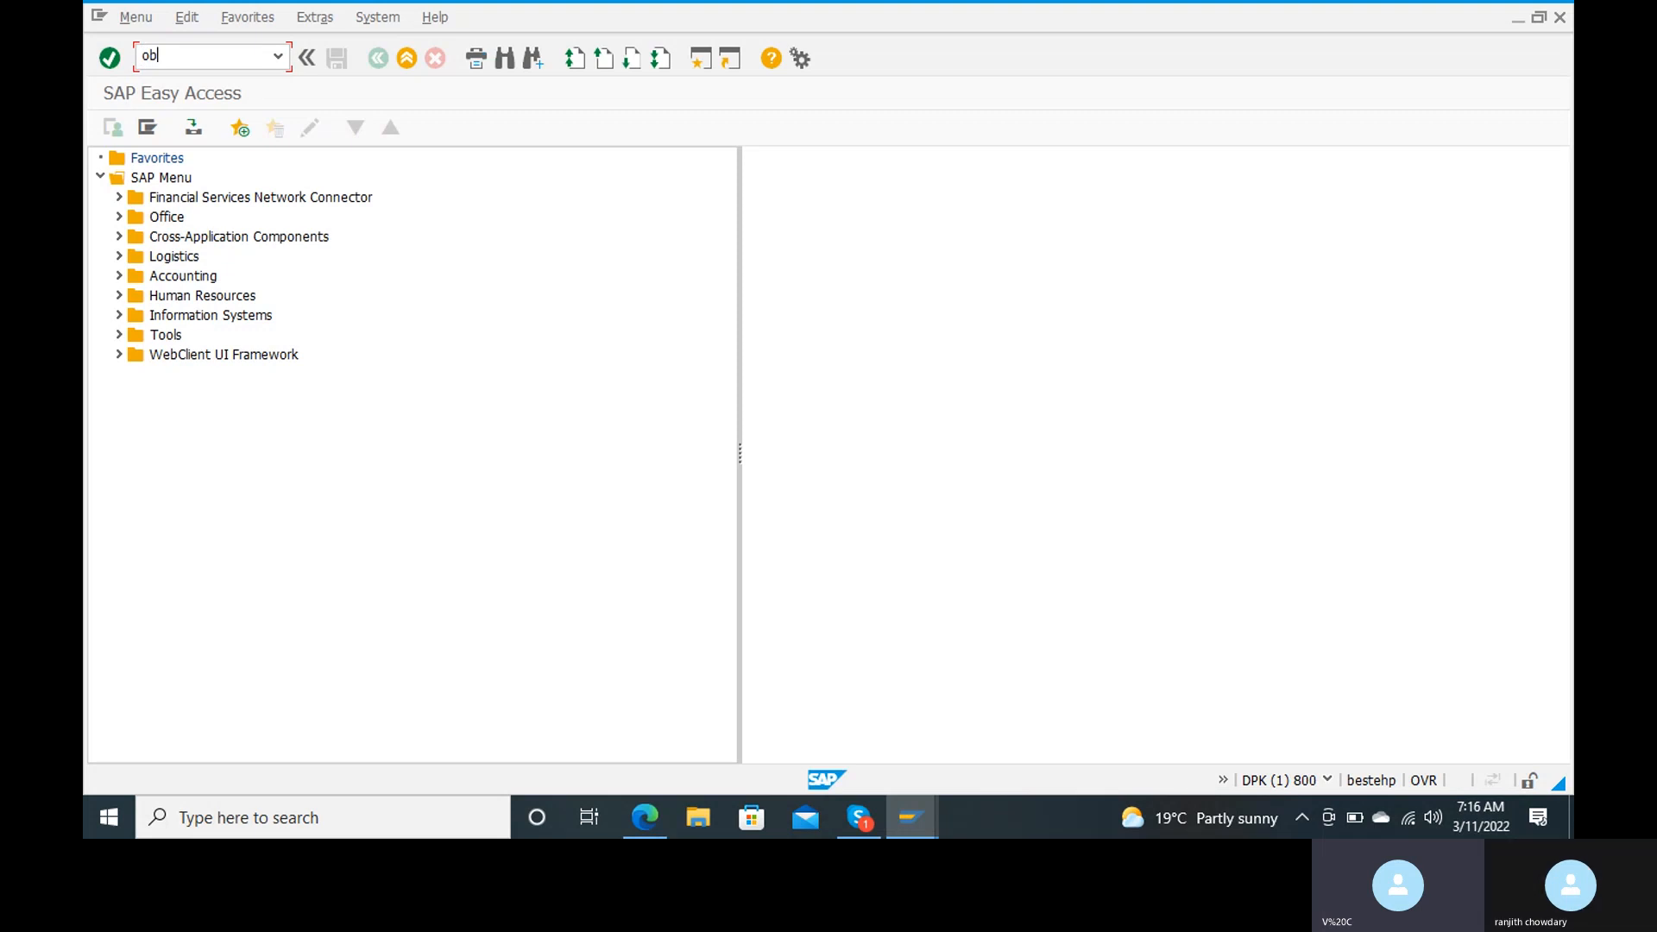
pyautogui.write('a3')
pyautogui.press('Return')
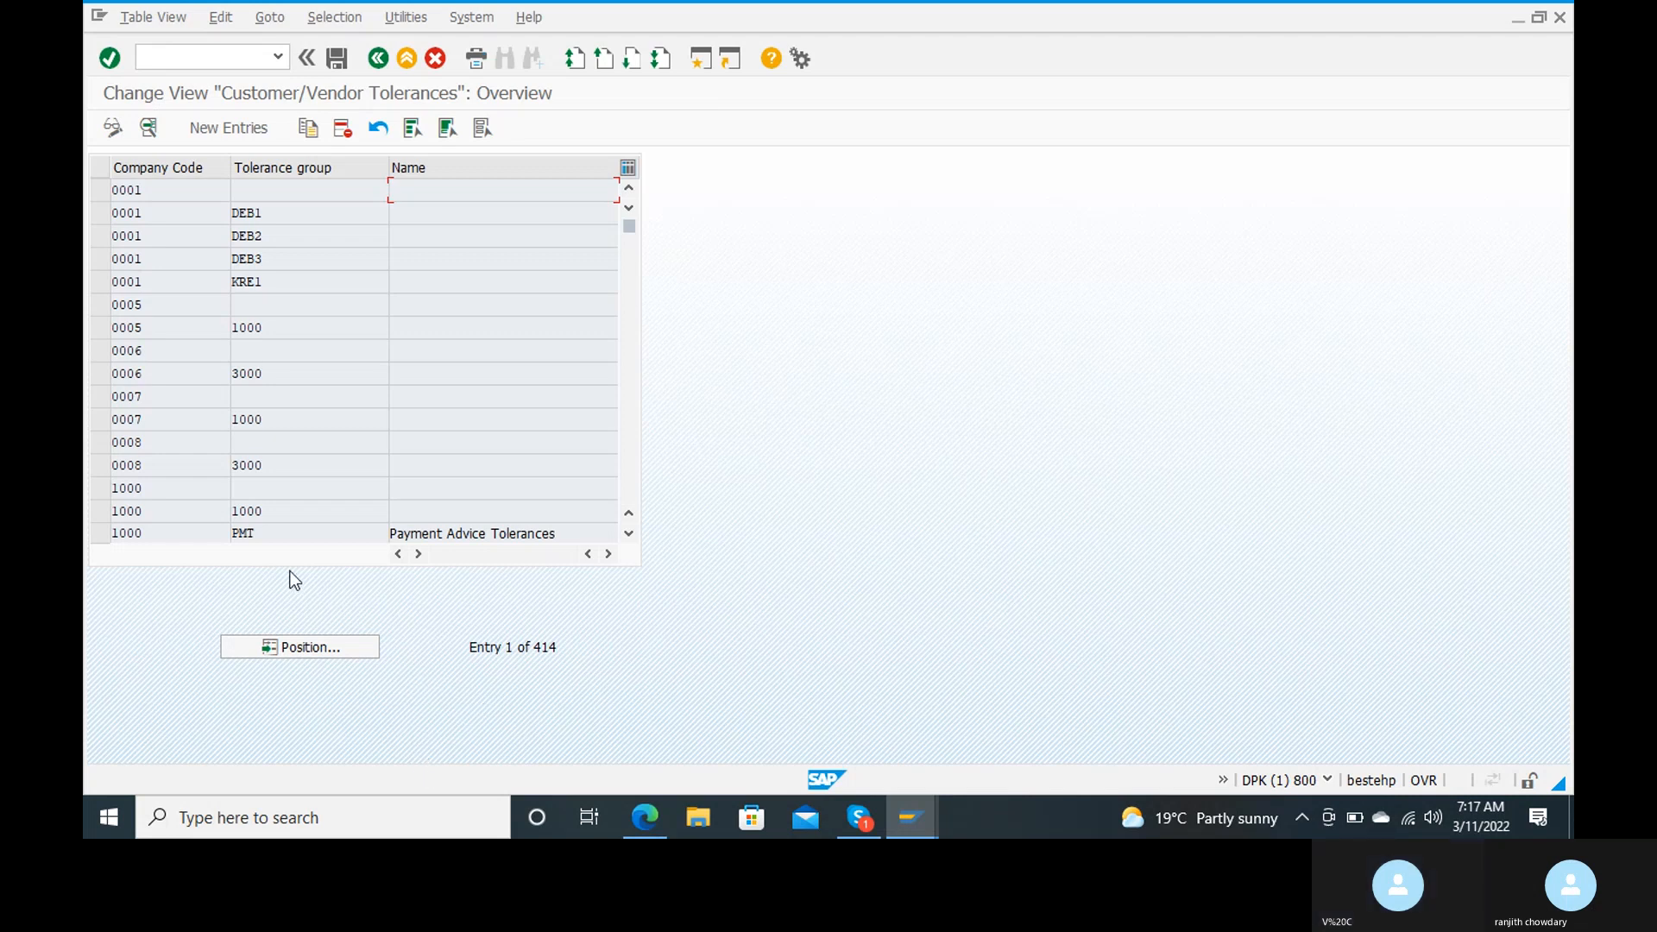
# Step: Create a new customer/vendor tolerance entry for company code RC15
pyautogui.click(224, 126)
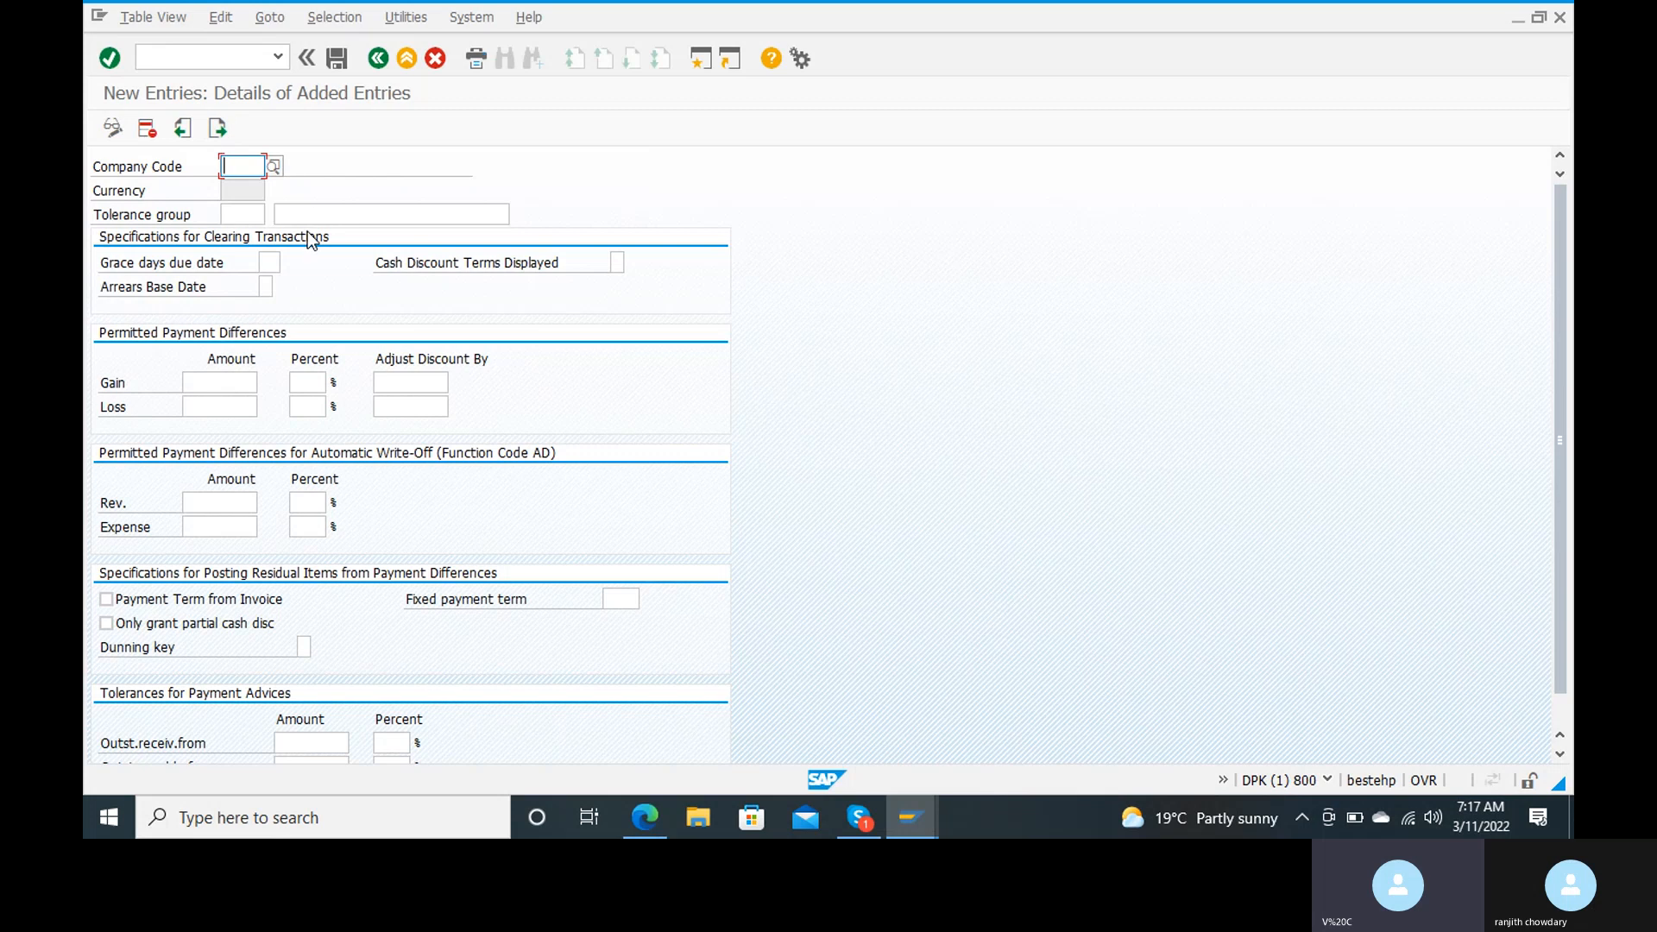
pyautogui.write('rc')
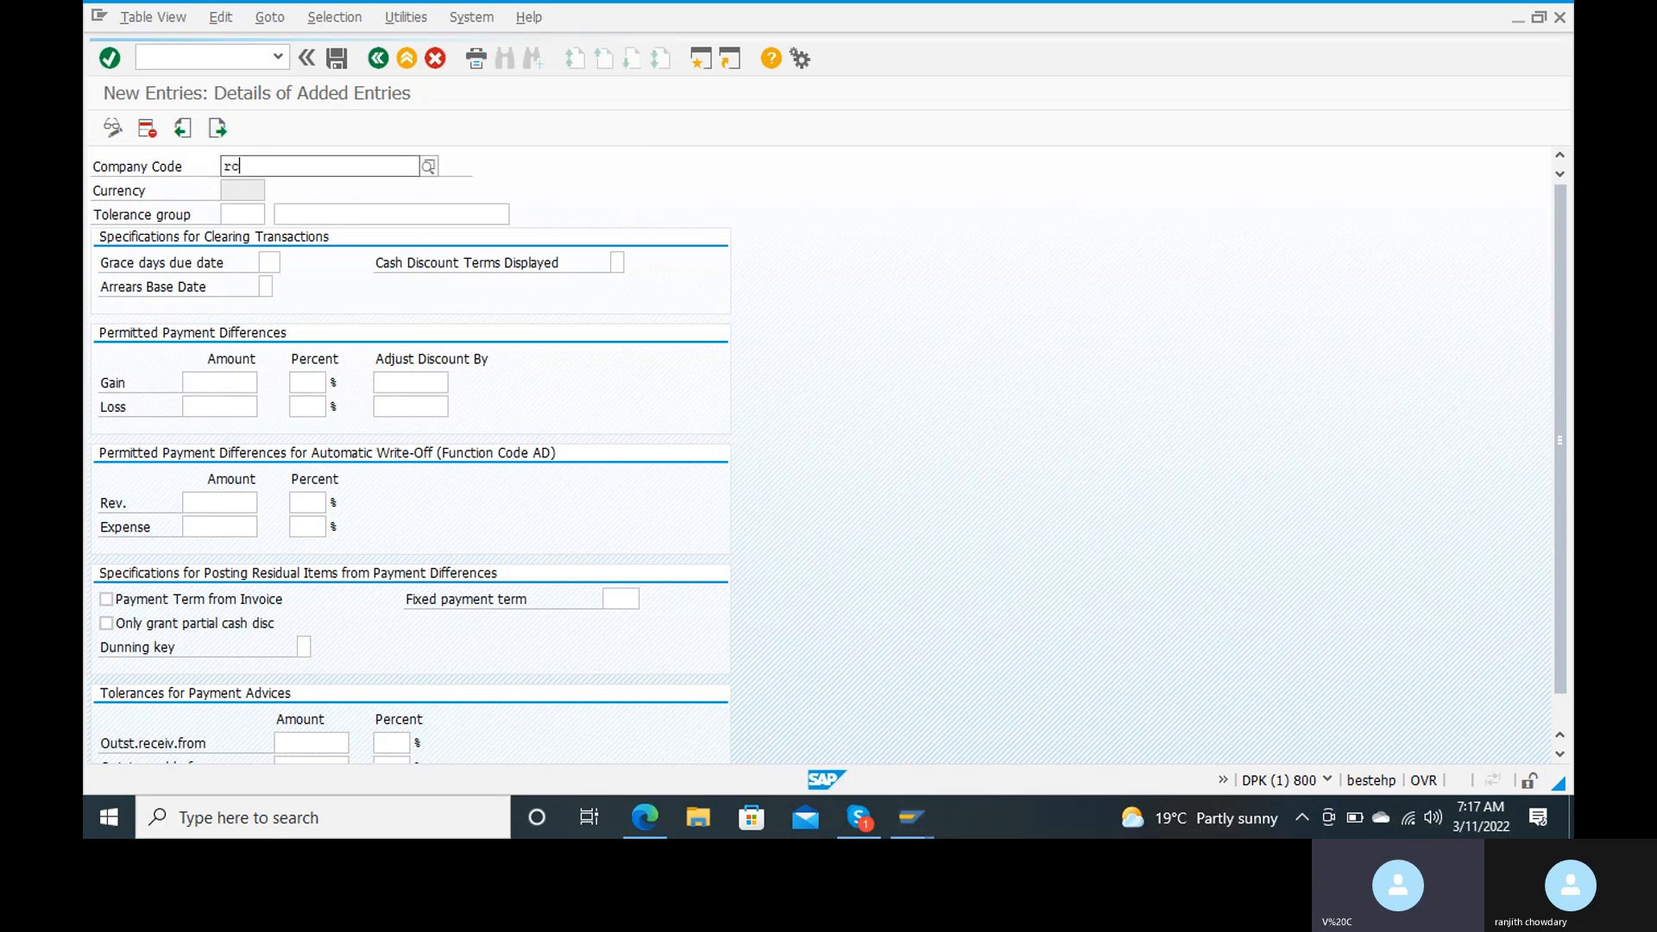
pyautogui.write('1')
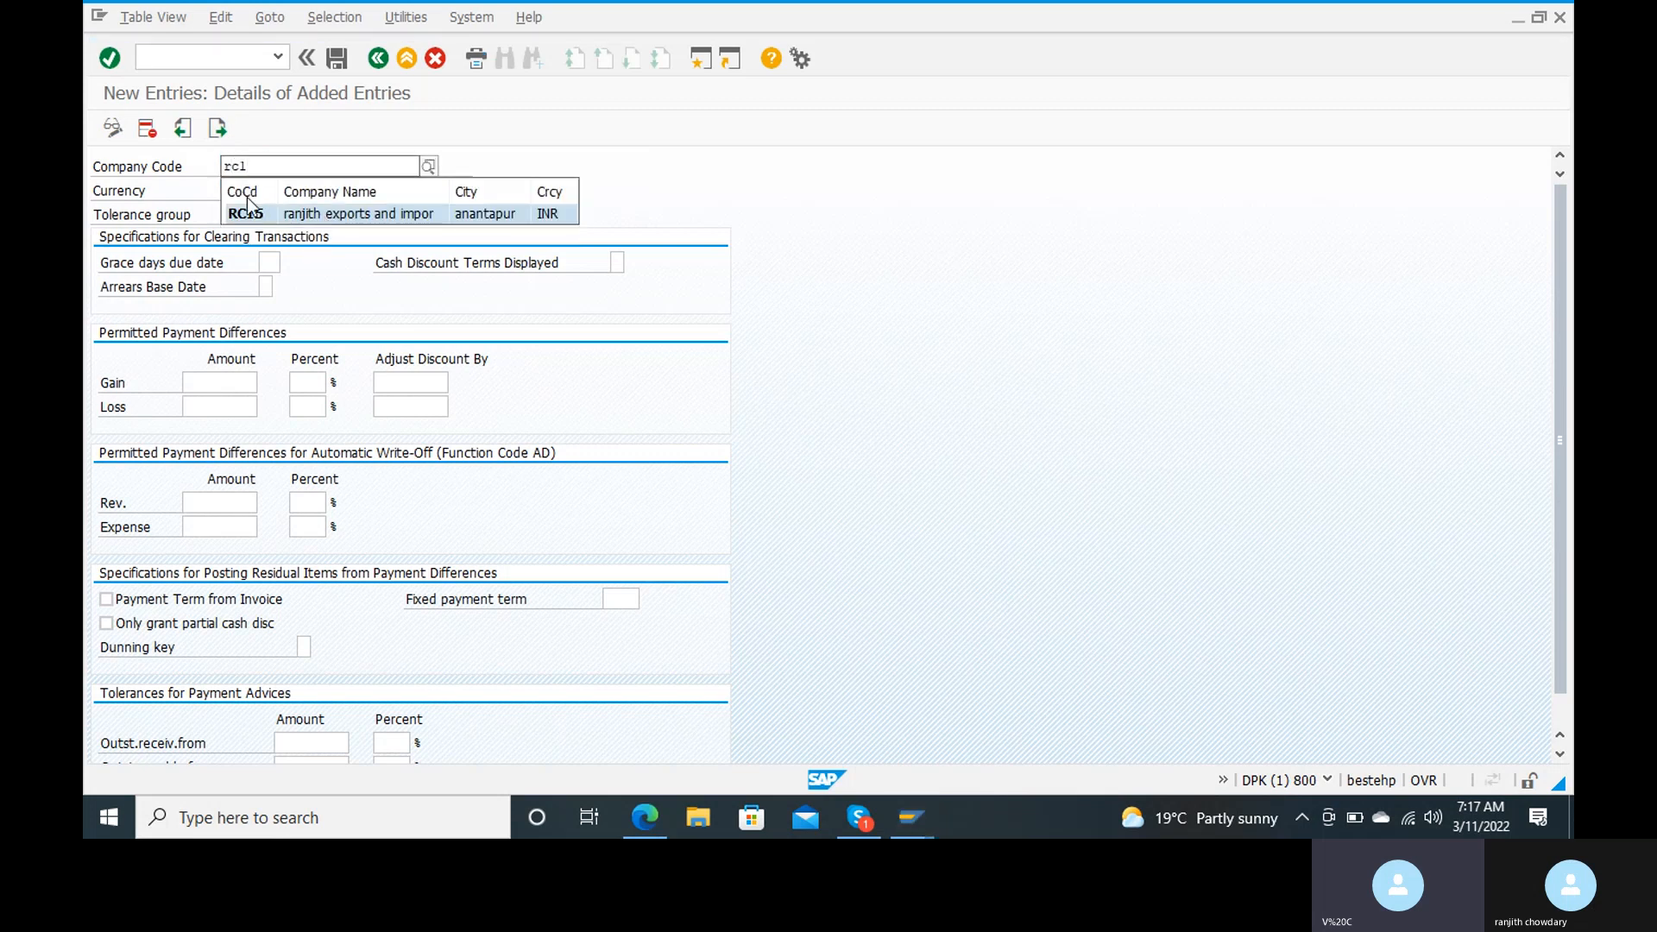
pyautogui.click(247, 213)
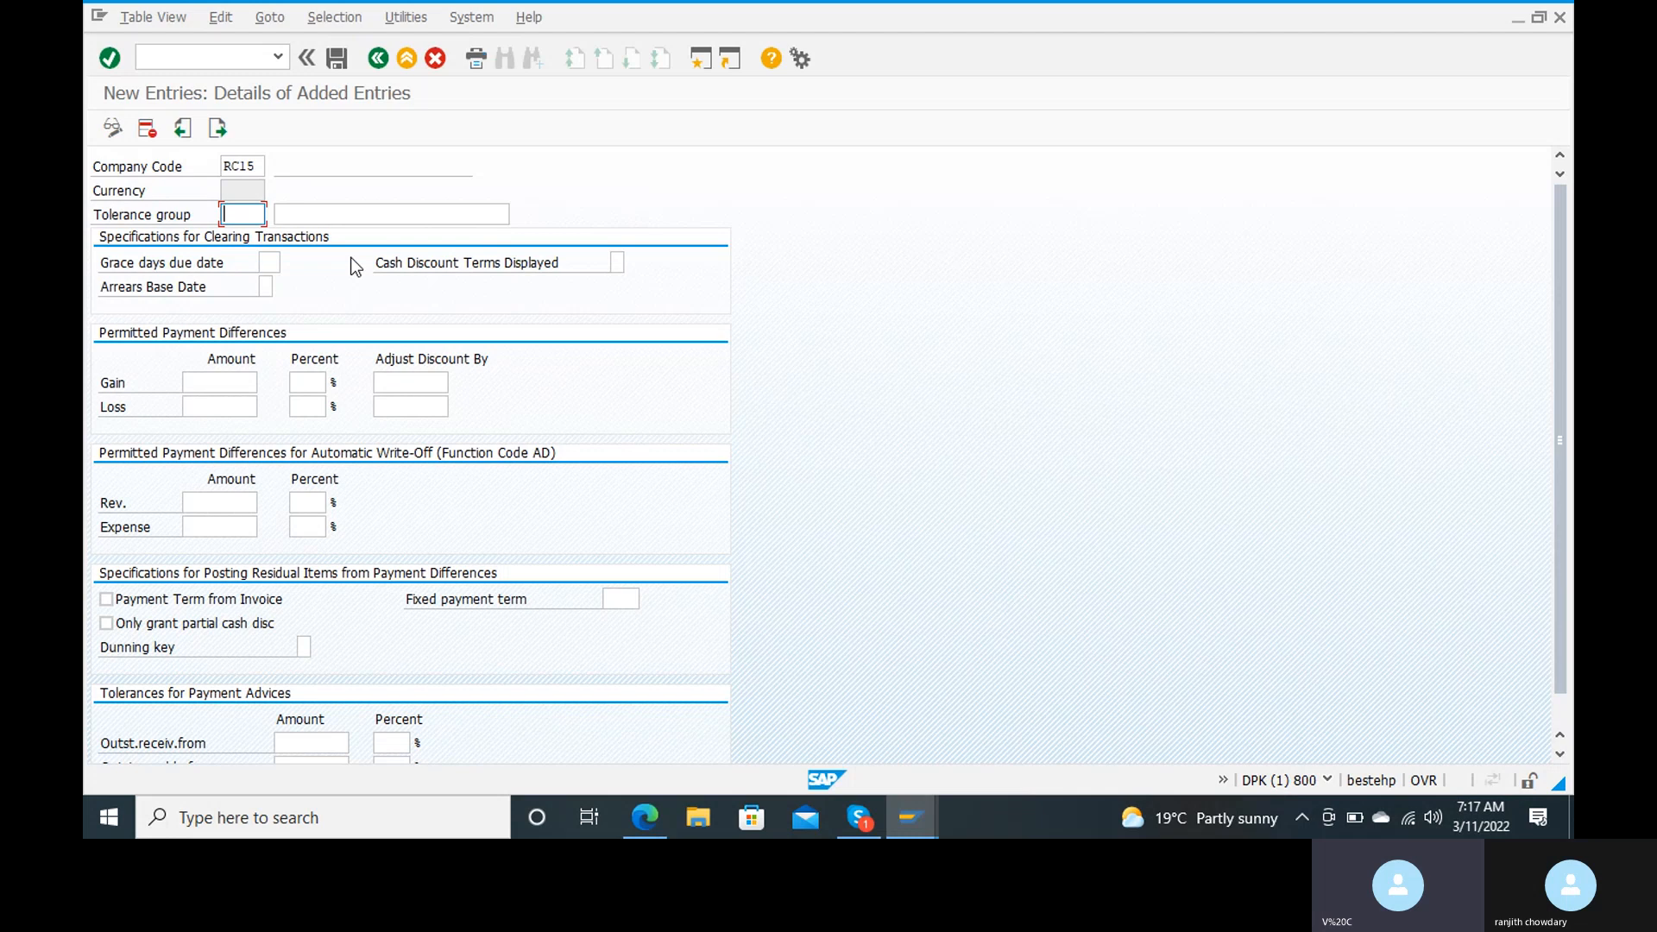
# Step: Set the tolerance group to ranj and describe it as "customer tolerance group"
pyautogui.write('ra')
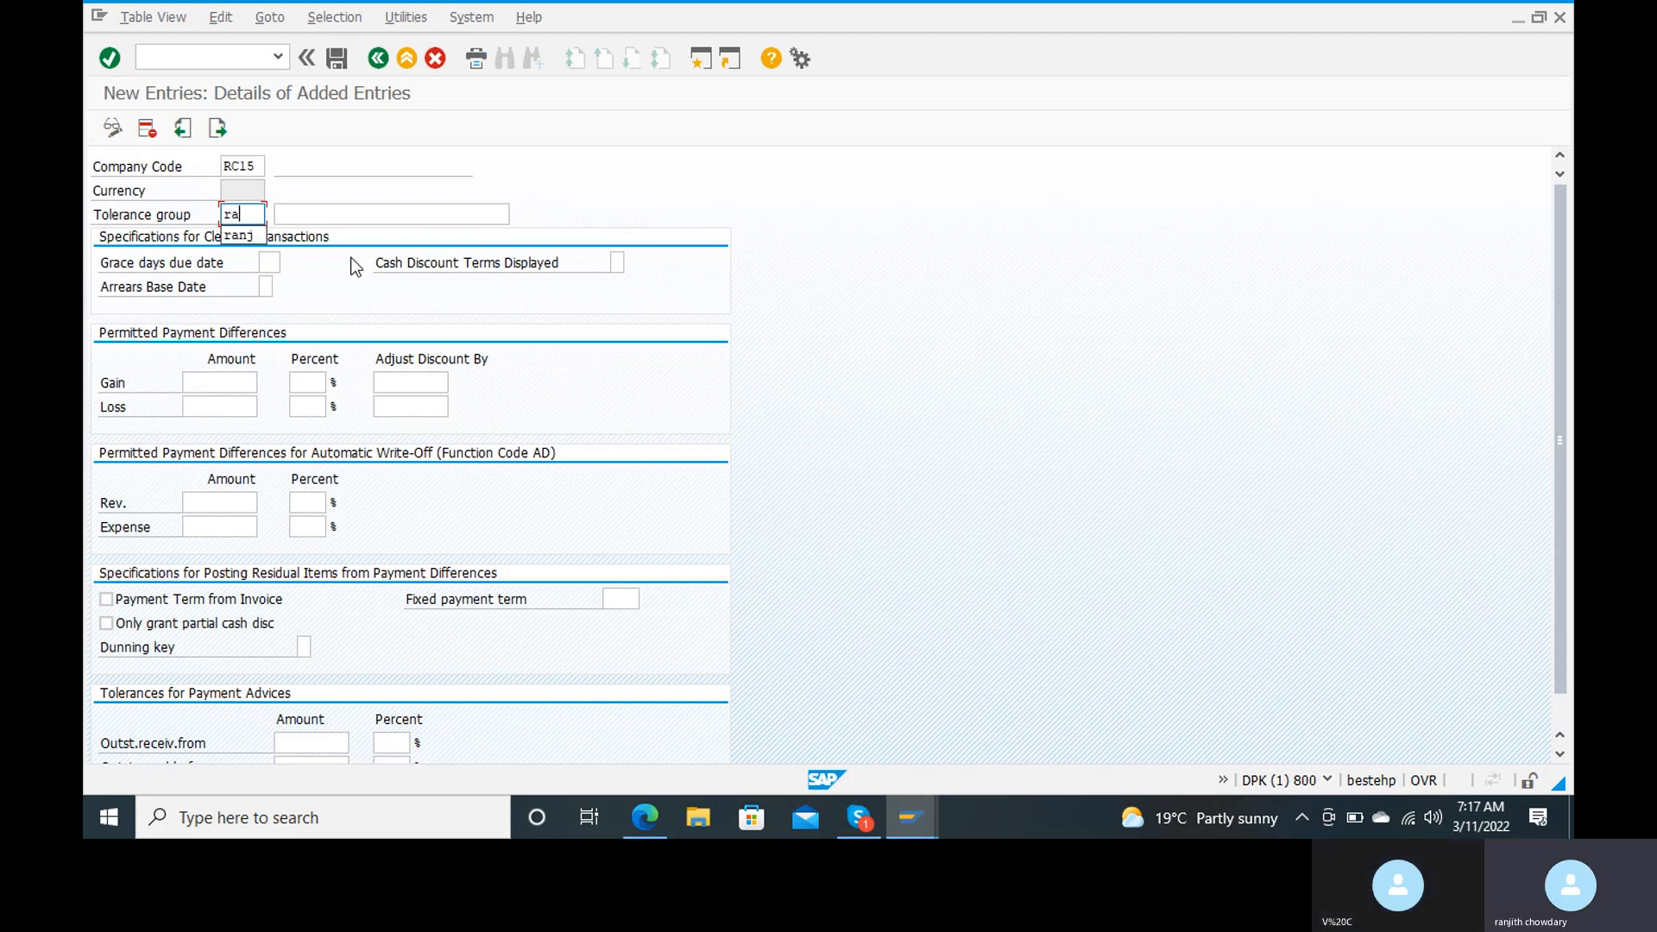
pyautogui.press('Down')
pyautogui.press('Return')
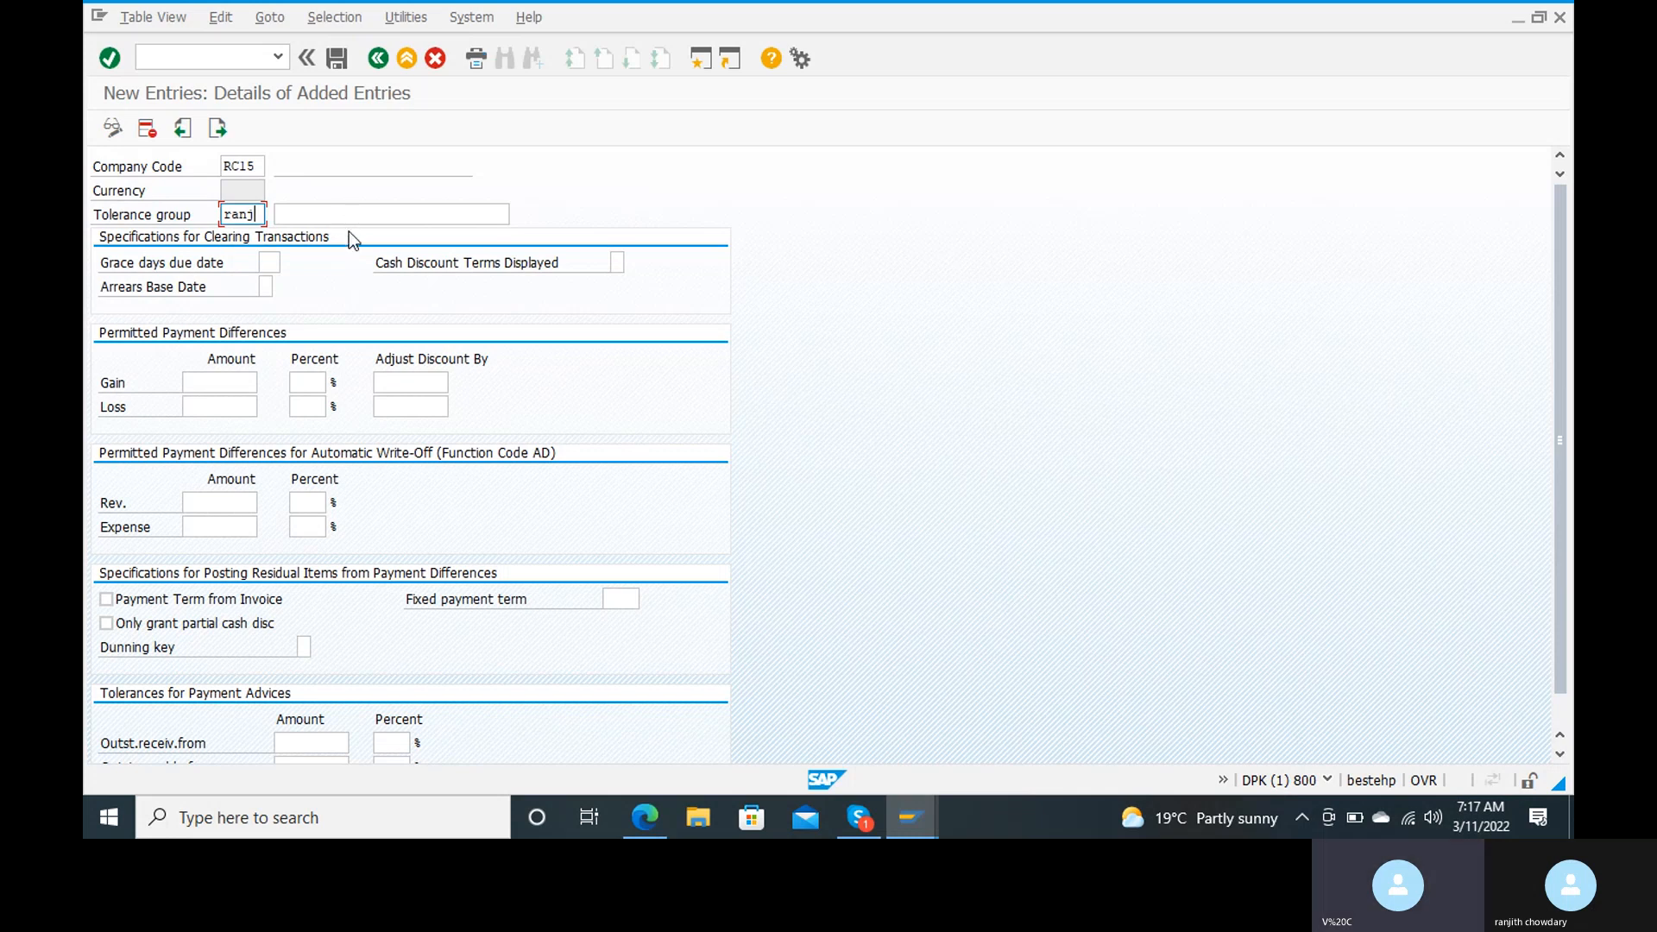
pyautogui.click(338, 222)
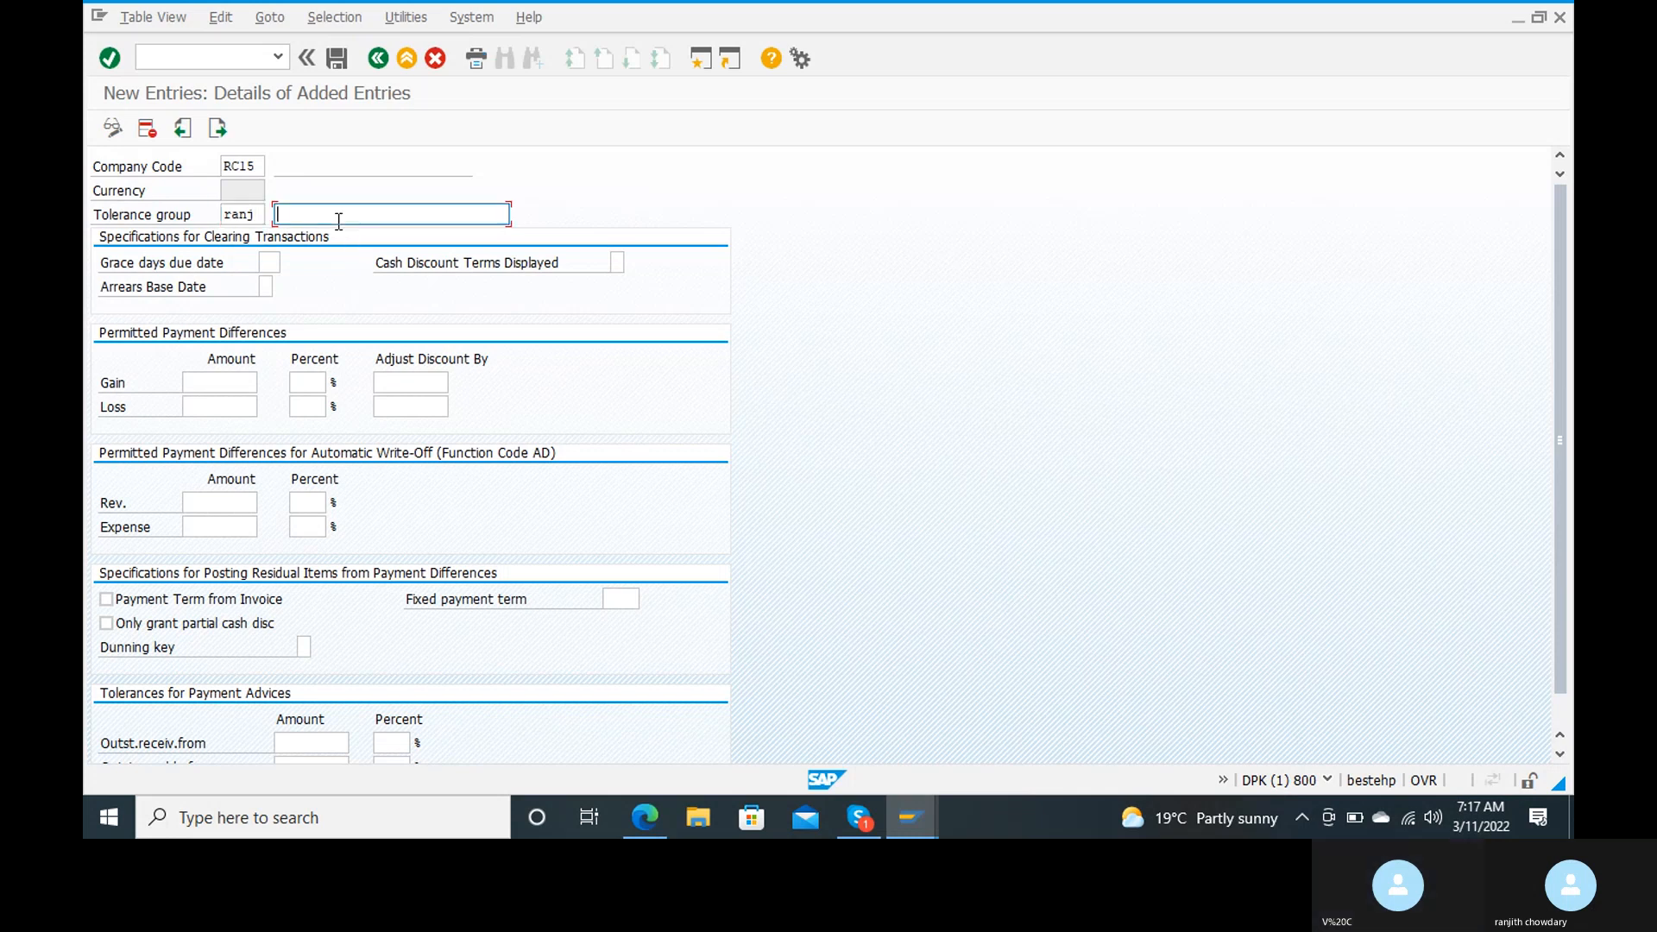
pyautogui.write('customw')
pyautogui.press('BackSpace')
pyautogui.write('er')
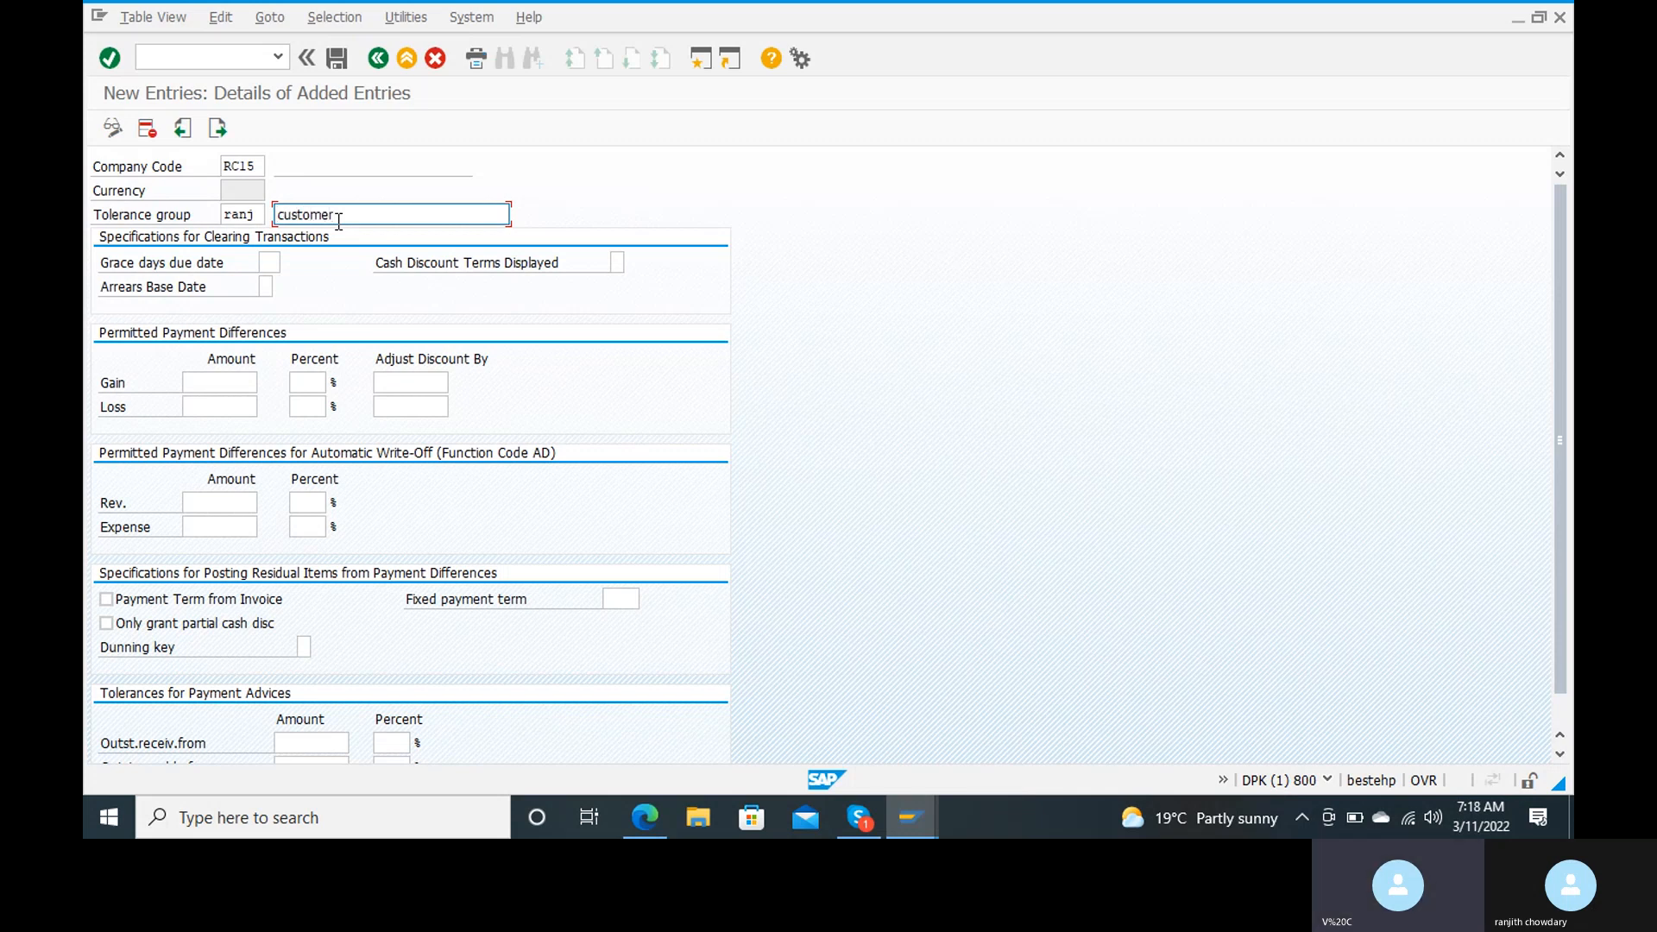
pyautogui.write(' toleranc')
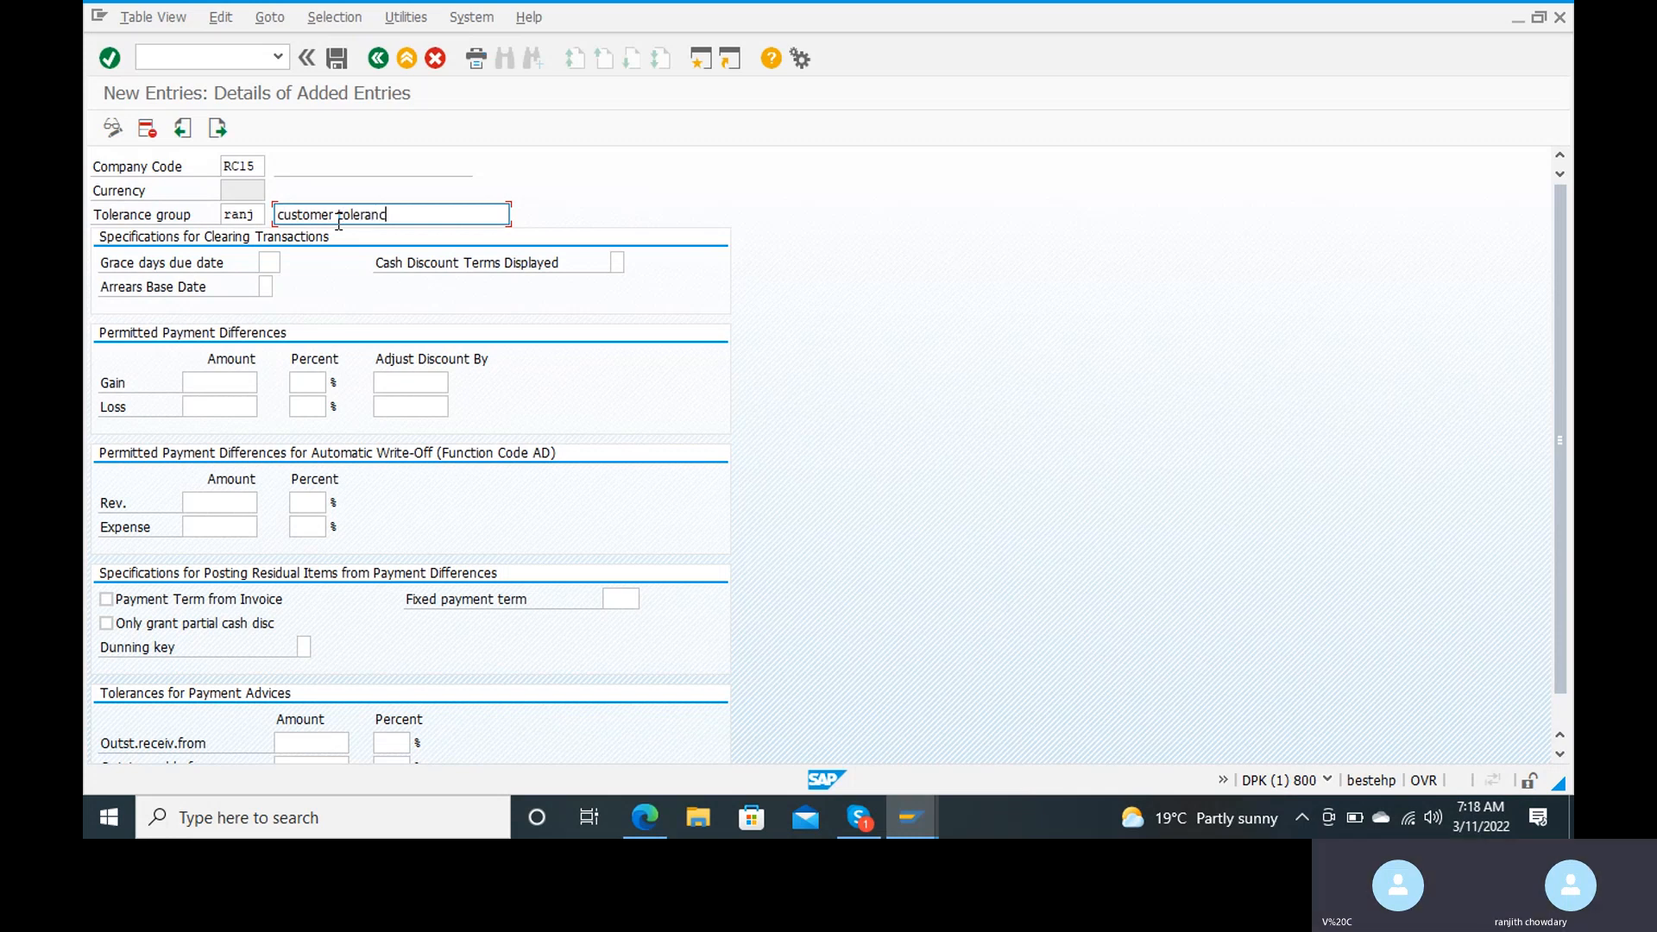
pyautogui.write('e group')
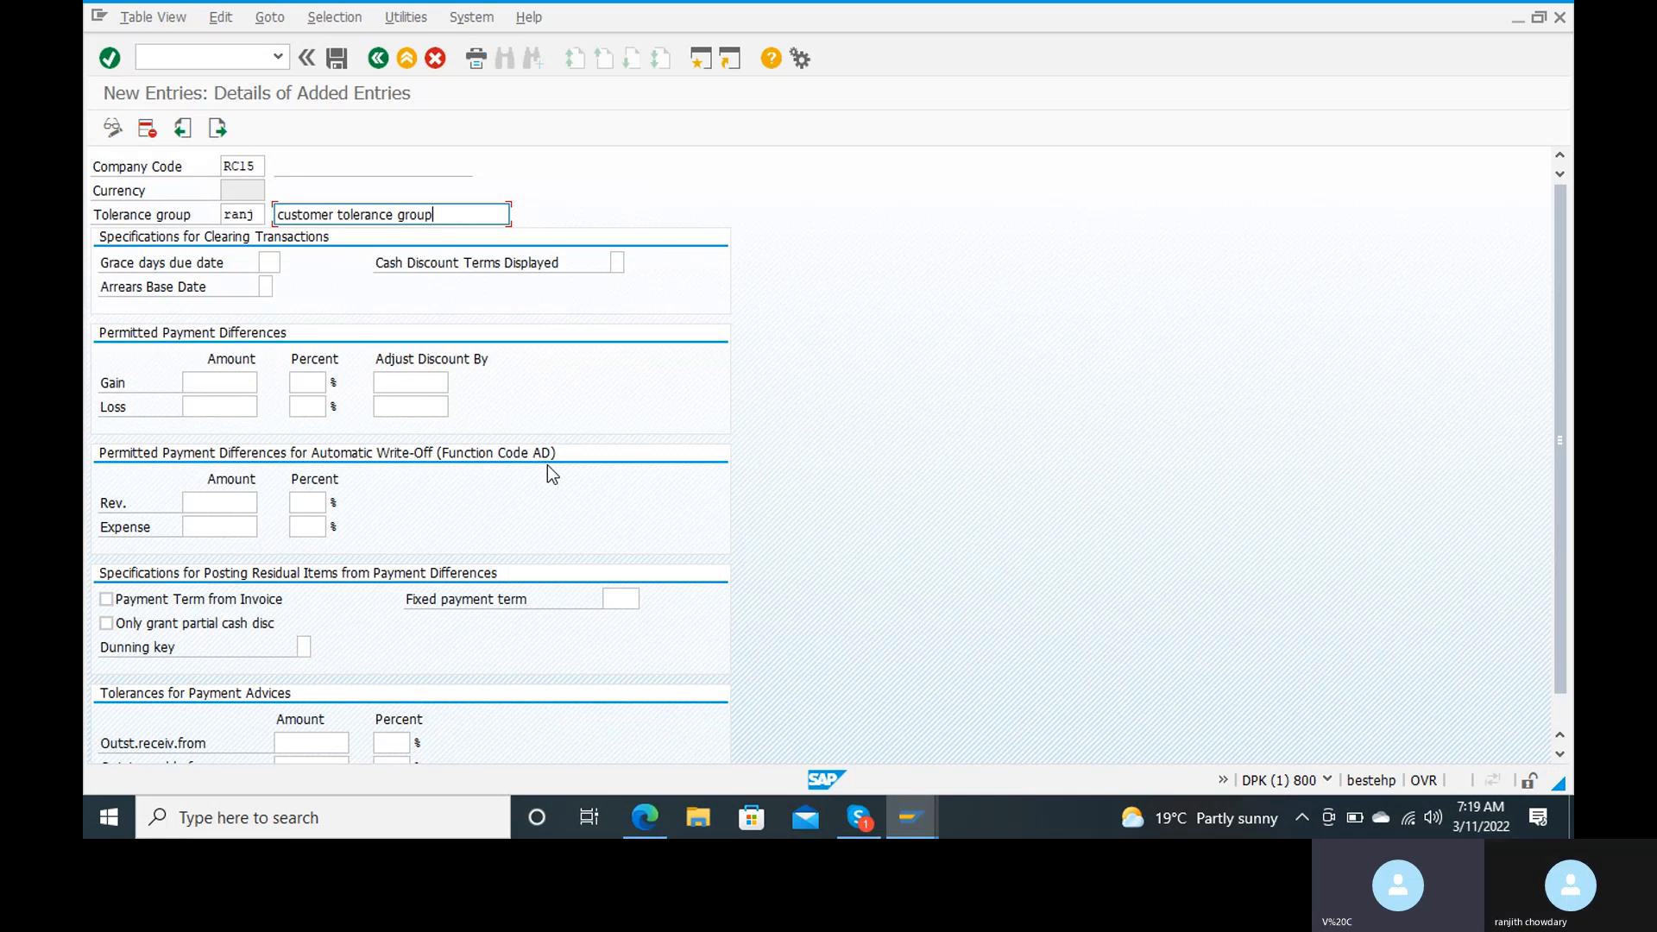
# Step: Set the permitted payment difference for gain to amount 100, 5 percent, and adjust discount by 5
pyautogui.click(243, 382)
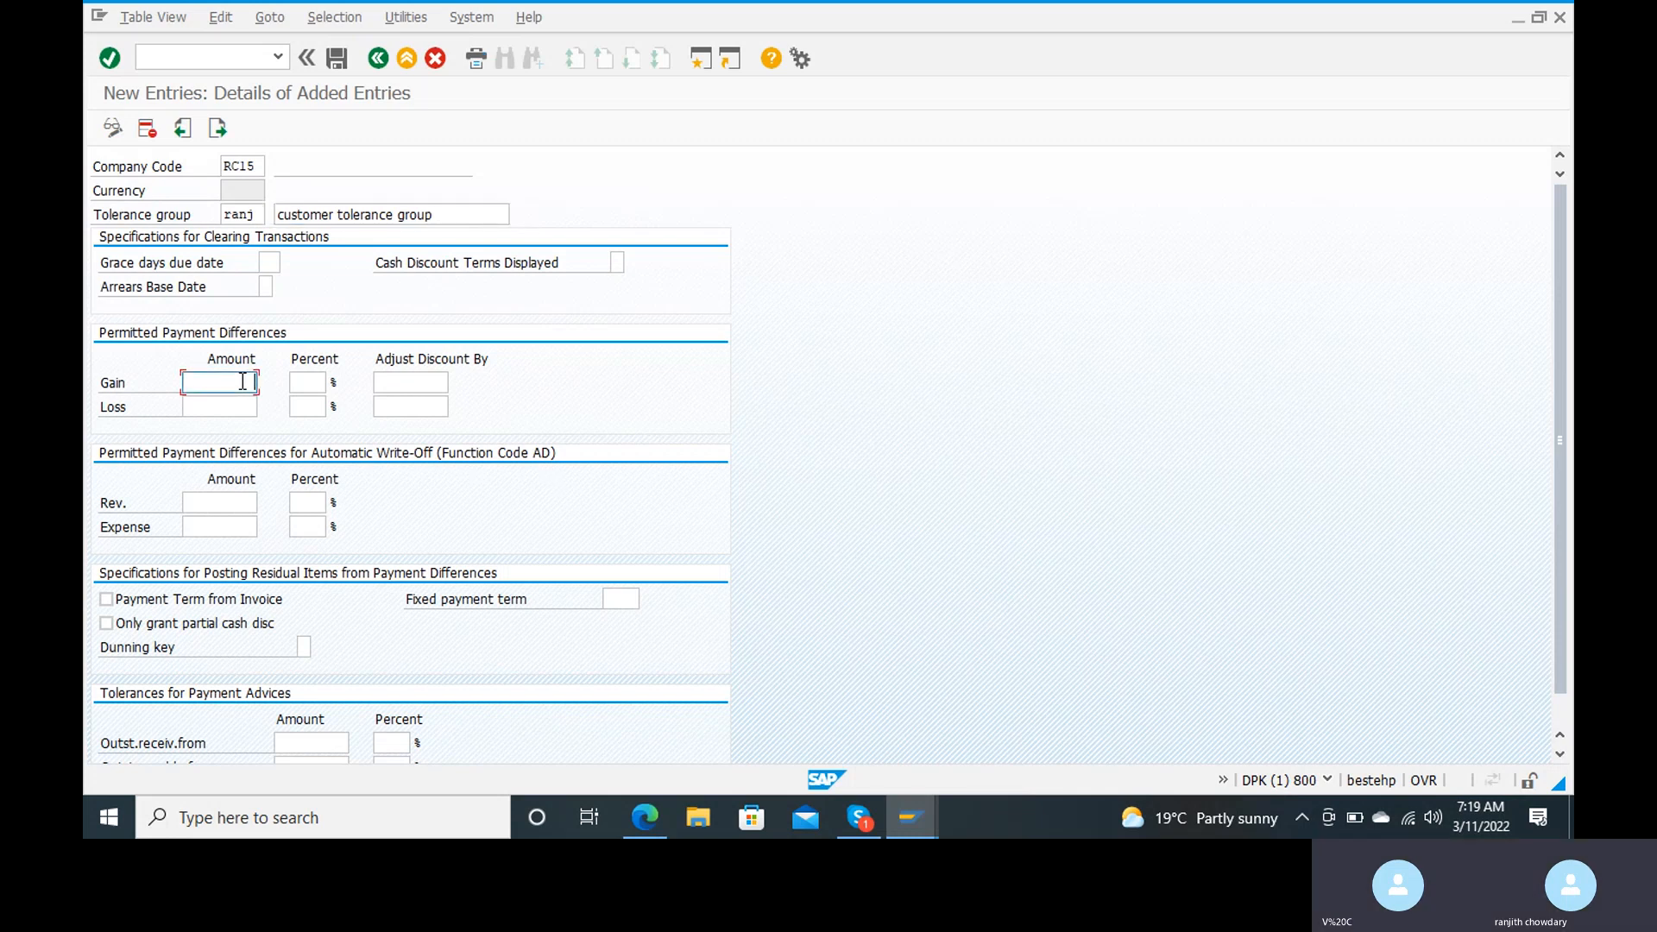
pyautogui.write('5')
pyautogui.press('BackSpace')
pyautogui.write('100')
pyautogui.press('Tab')
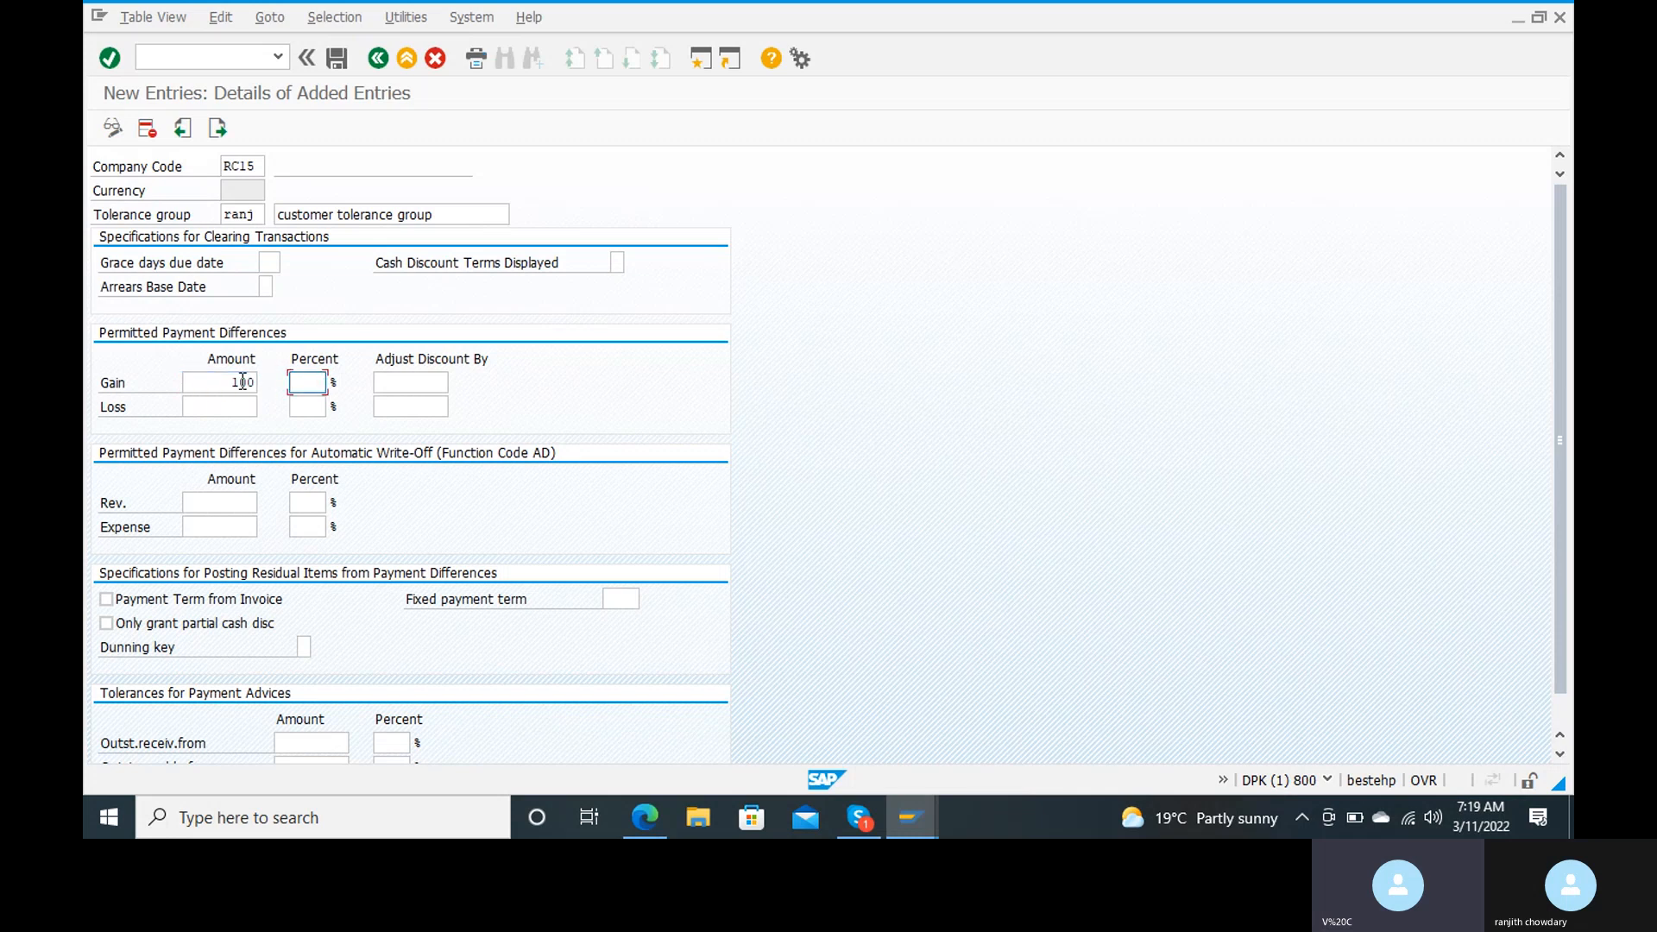
pyautogui.write('5')
pyautogui.press('Tab')
pyautogui.write('5')
pyautogui.press('Tab')
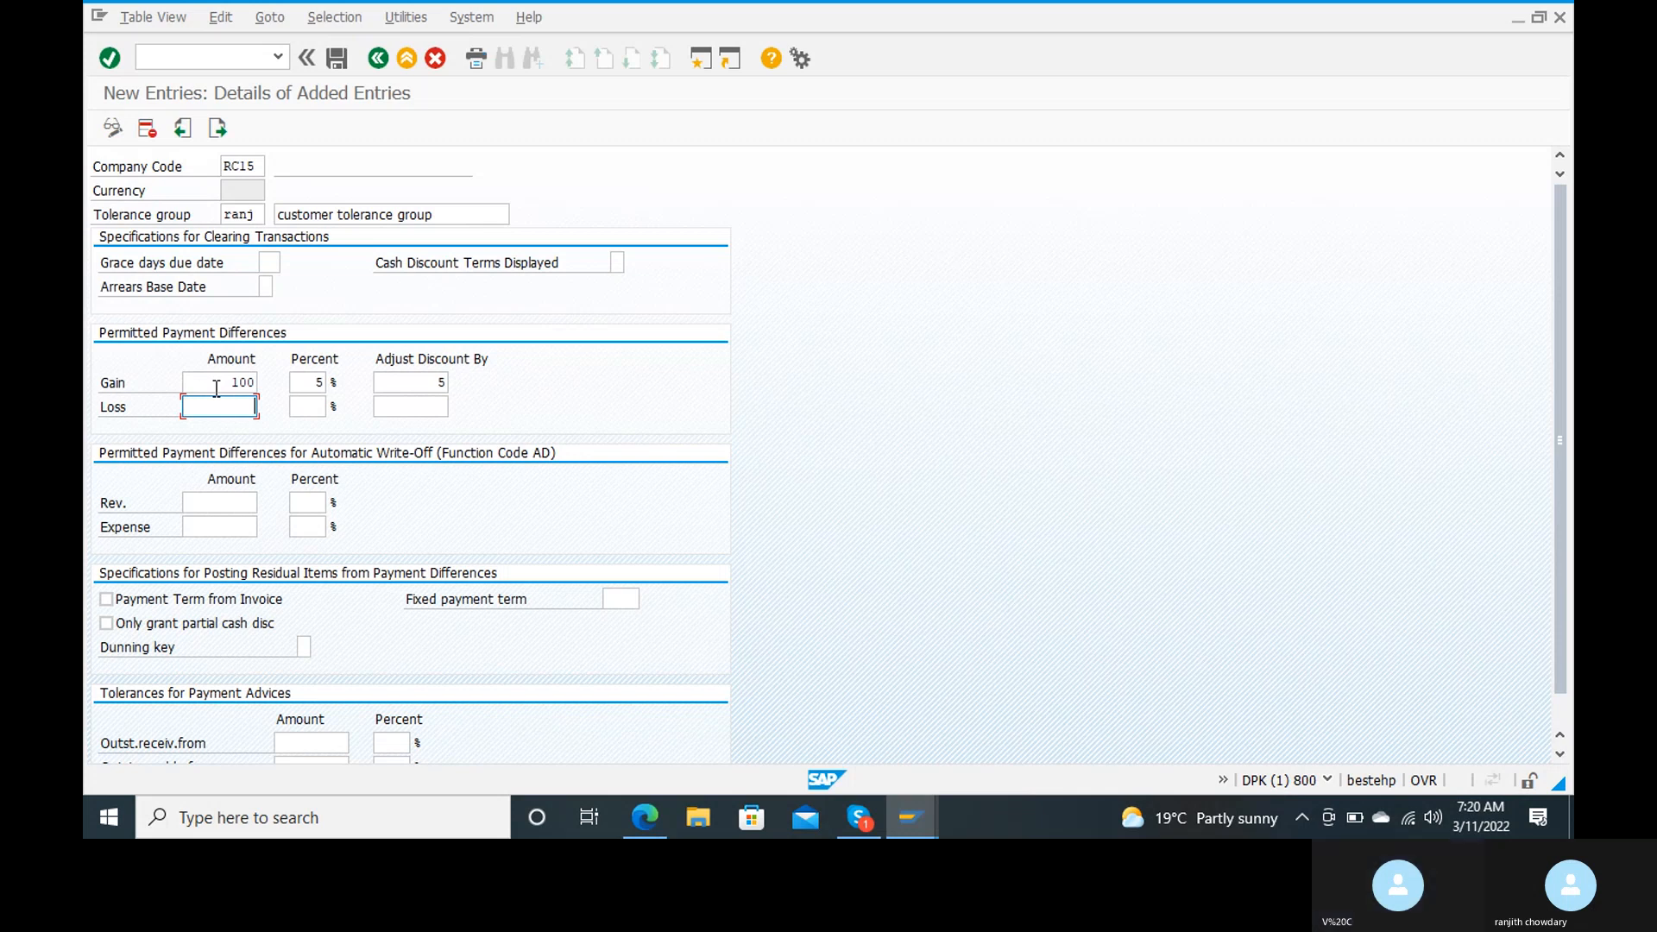
# Step: Set the permitted payment difference for loss to amount 100, 5 percent, adjust discount by 5, and try to save the entry
pyautogui.write('100')
pyautogui.press('Tab')
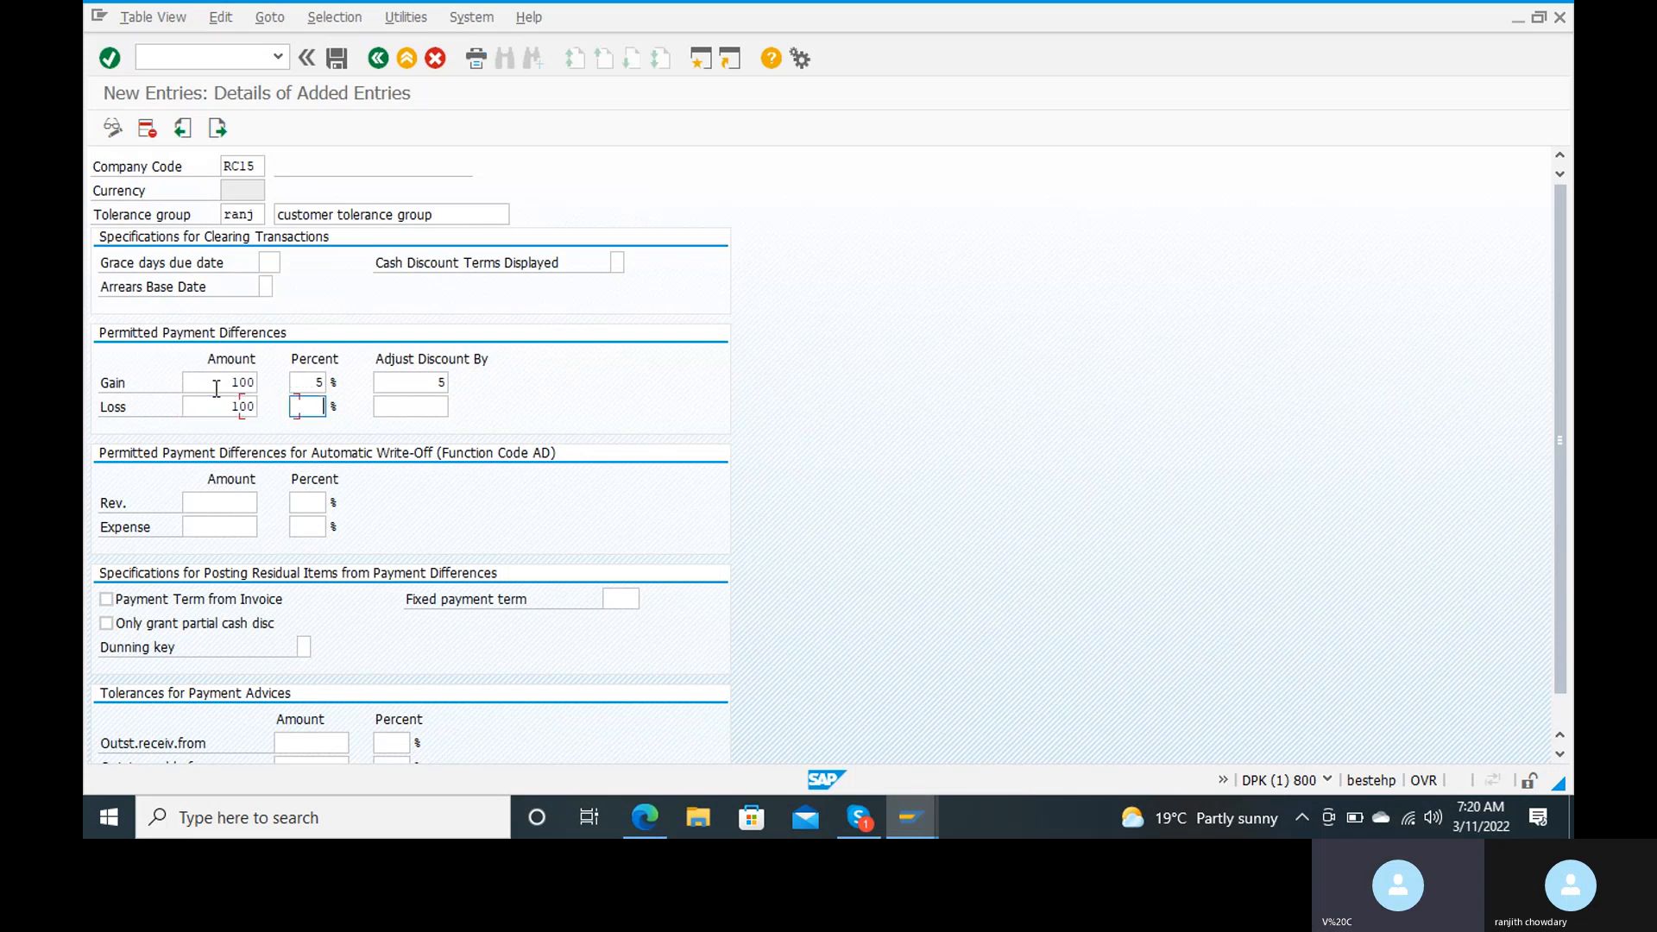
pyautogui.write('5')
pyautogui.press('Tab')
pyautogui.write('5')
pyautogui.press('Tab')
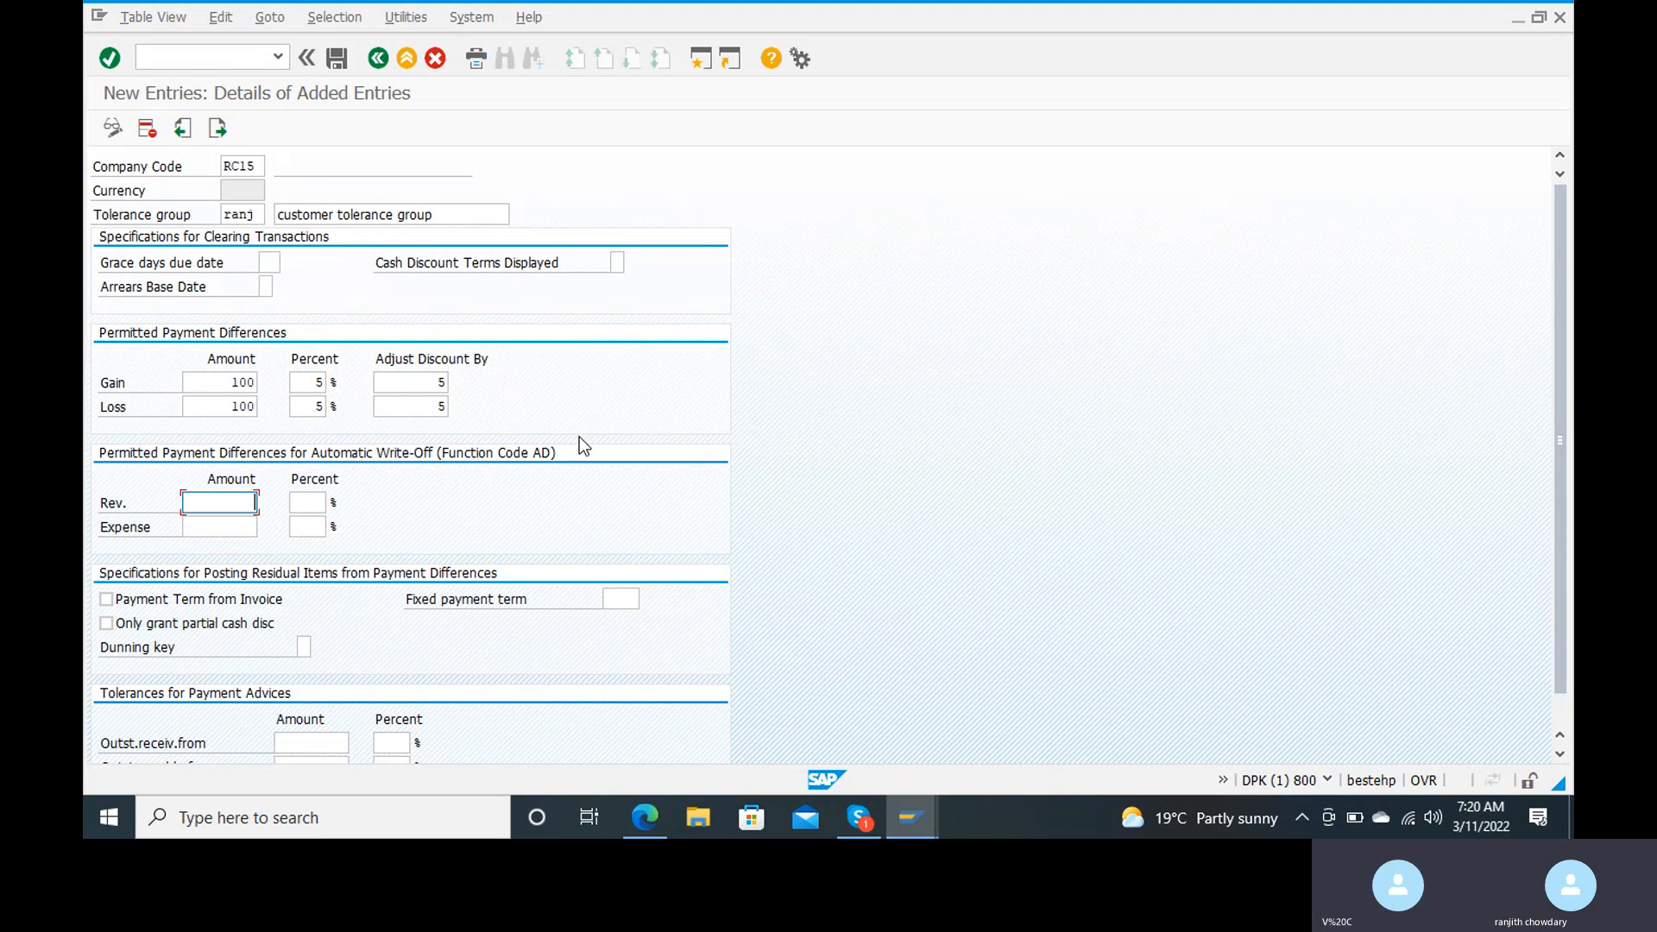
pyautogui.scroll(-2, 578, 437)
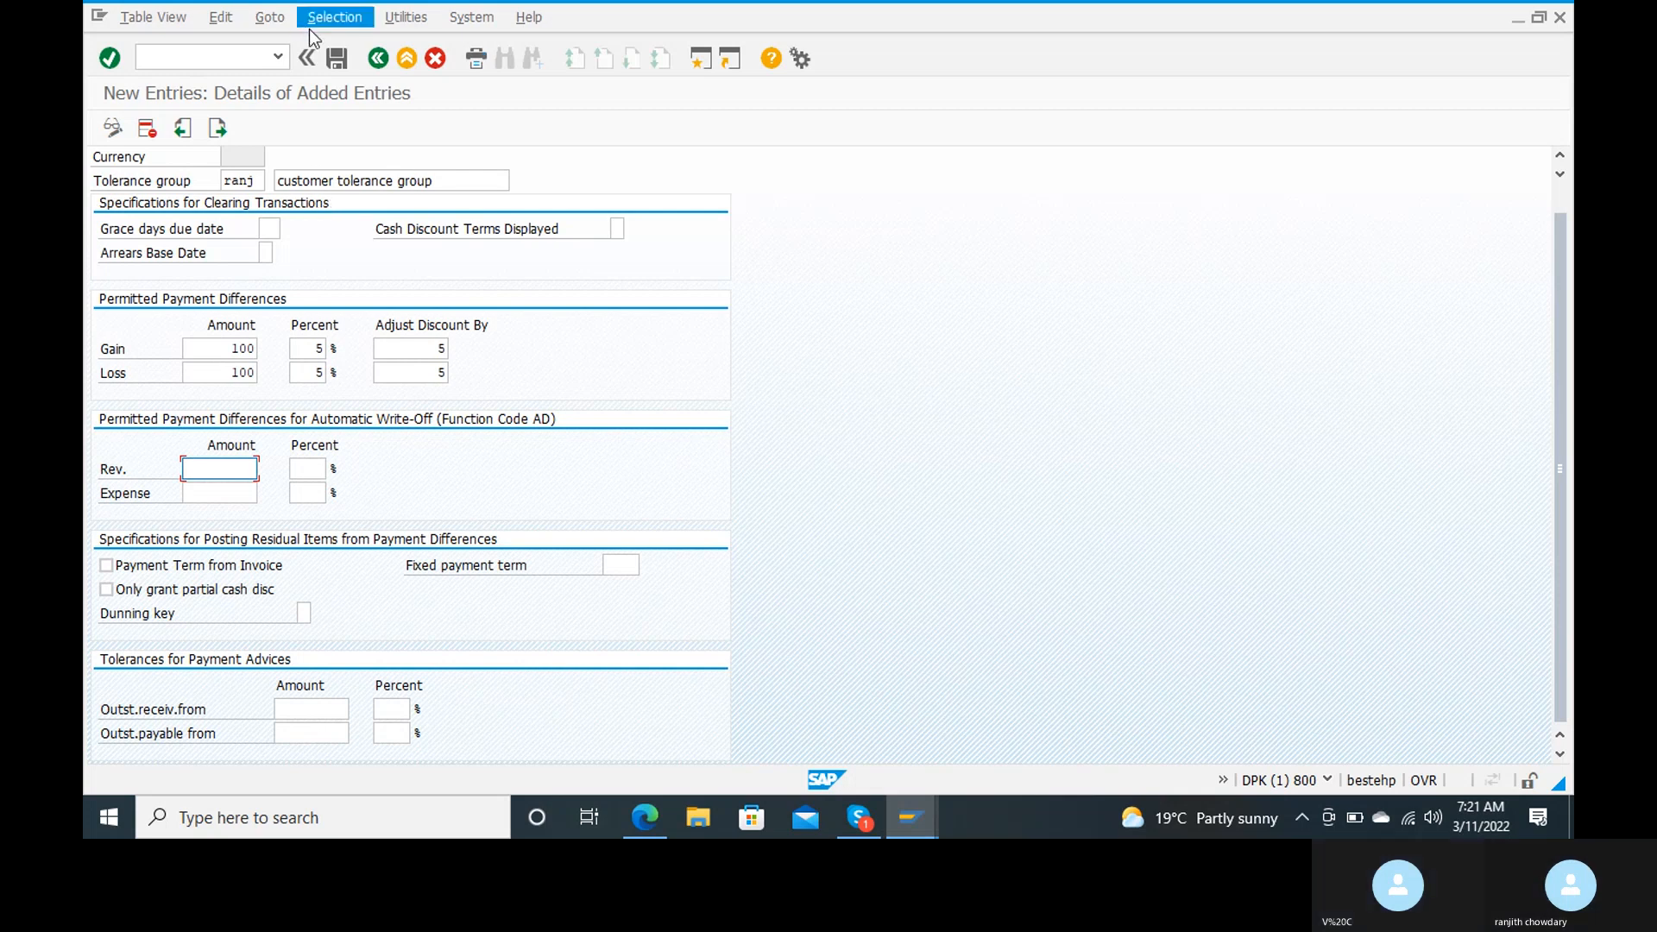
pyautogui.click(336, 57)
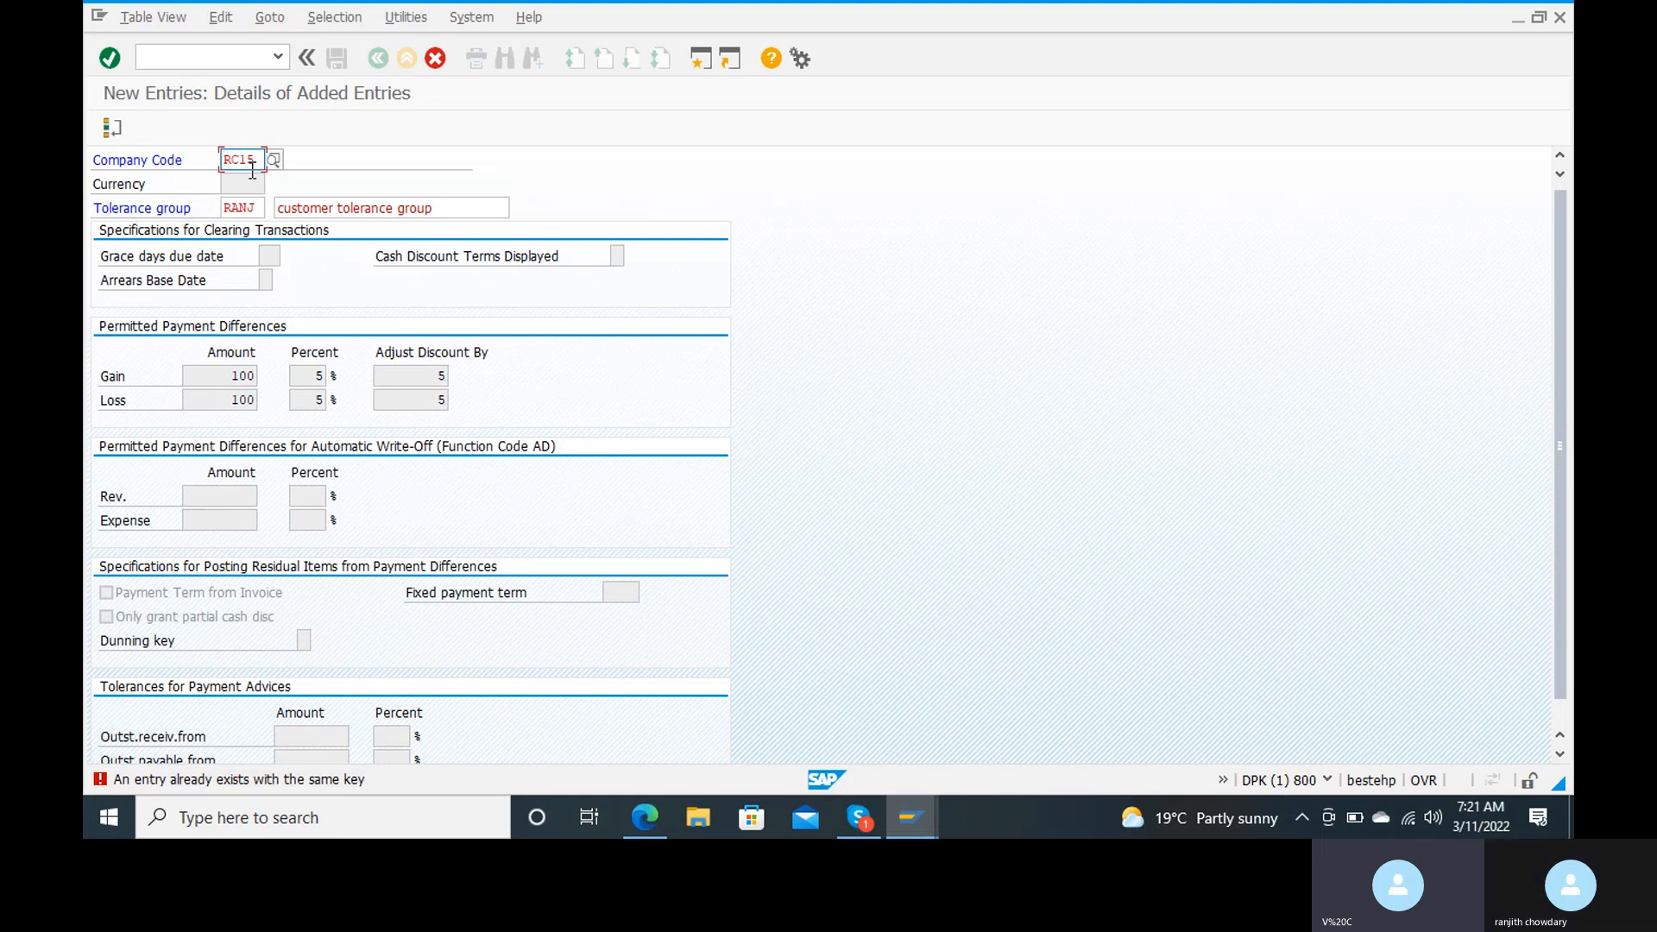
# Step: Change the tolerance group key to RANC and save the entry to the proposed customizing request
pyautogui.click(261, 211)
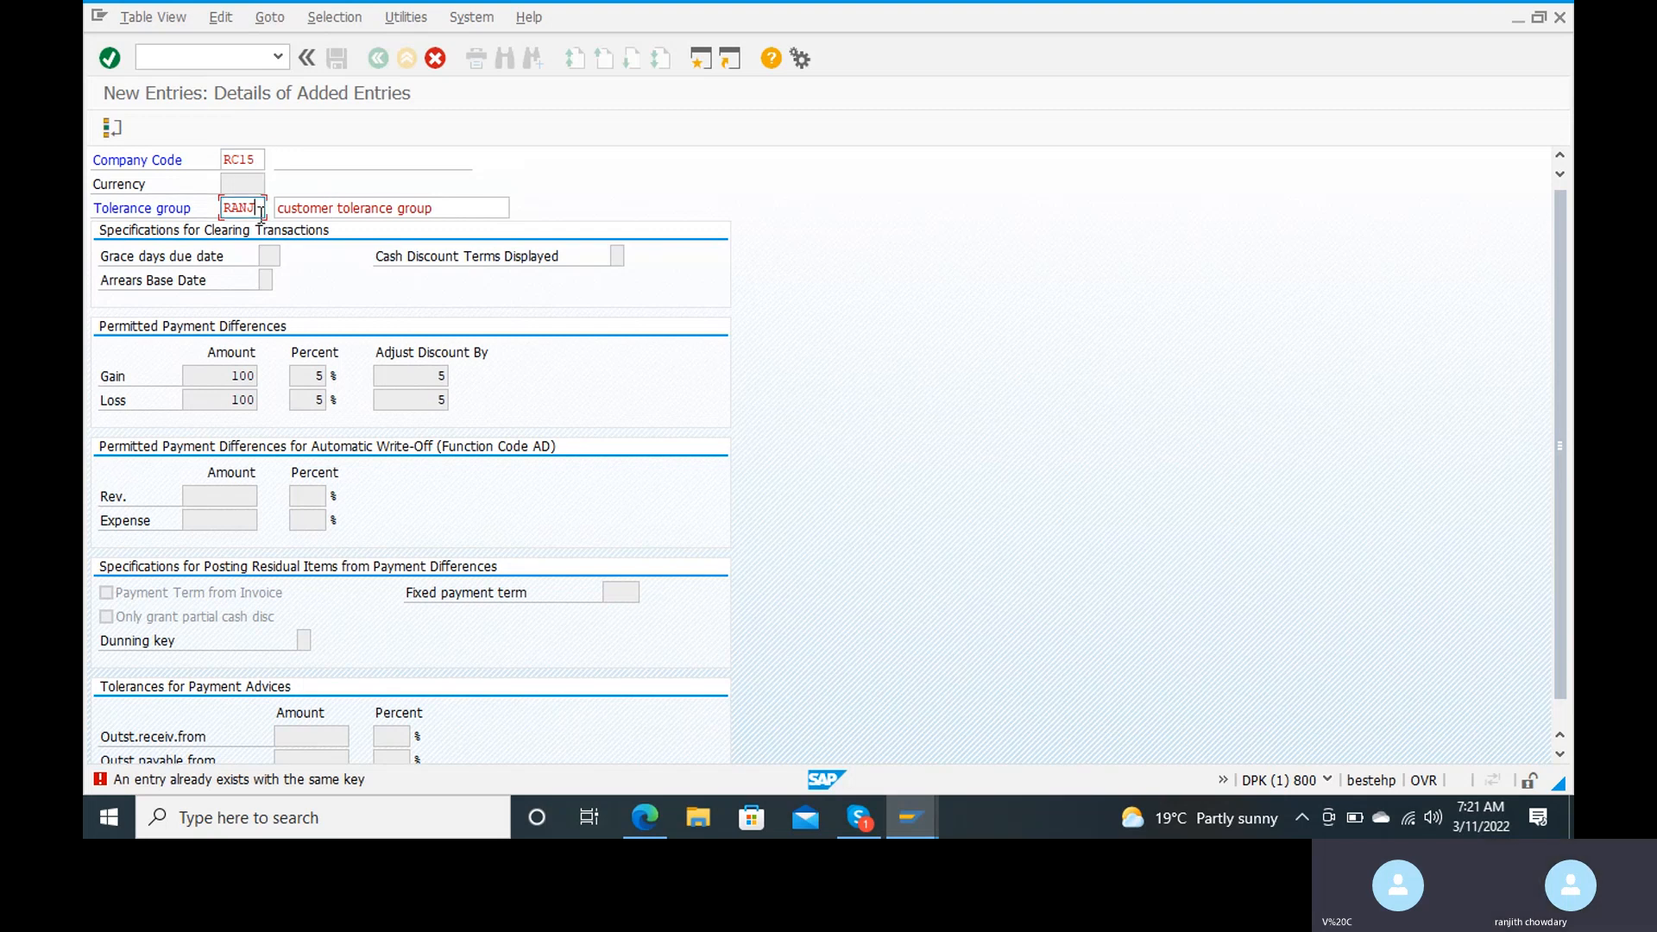
pyautogui.press('BackSpace')
pyautogui.press('BackSpace')
pyautogui.write('n')
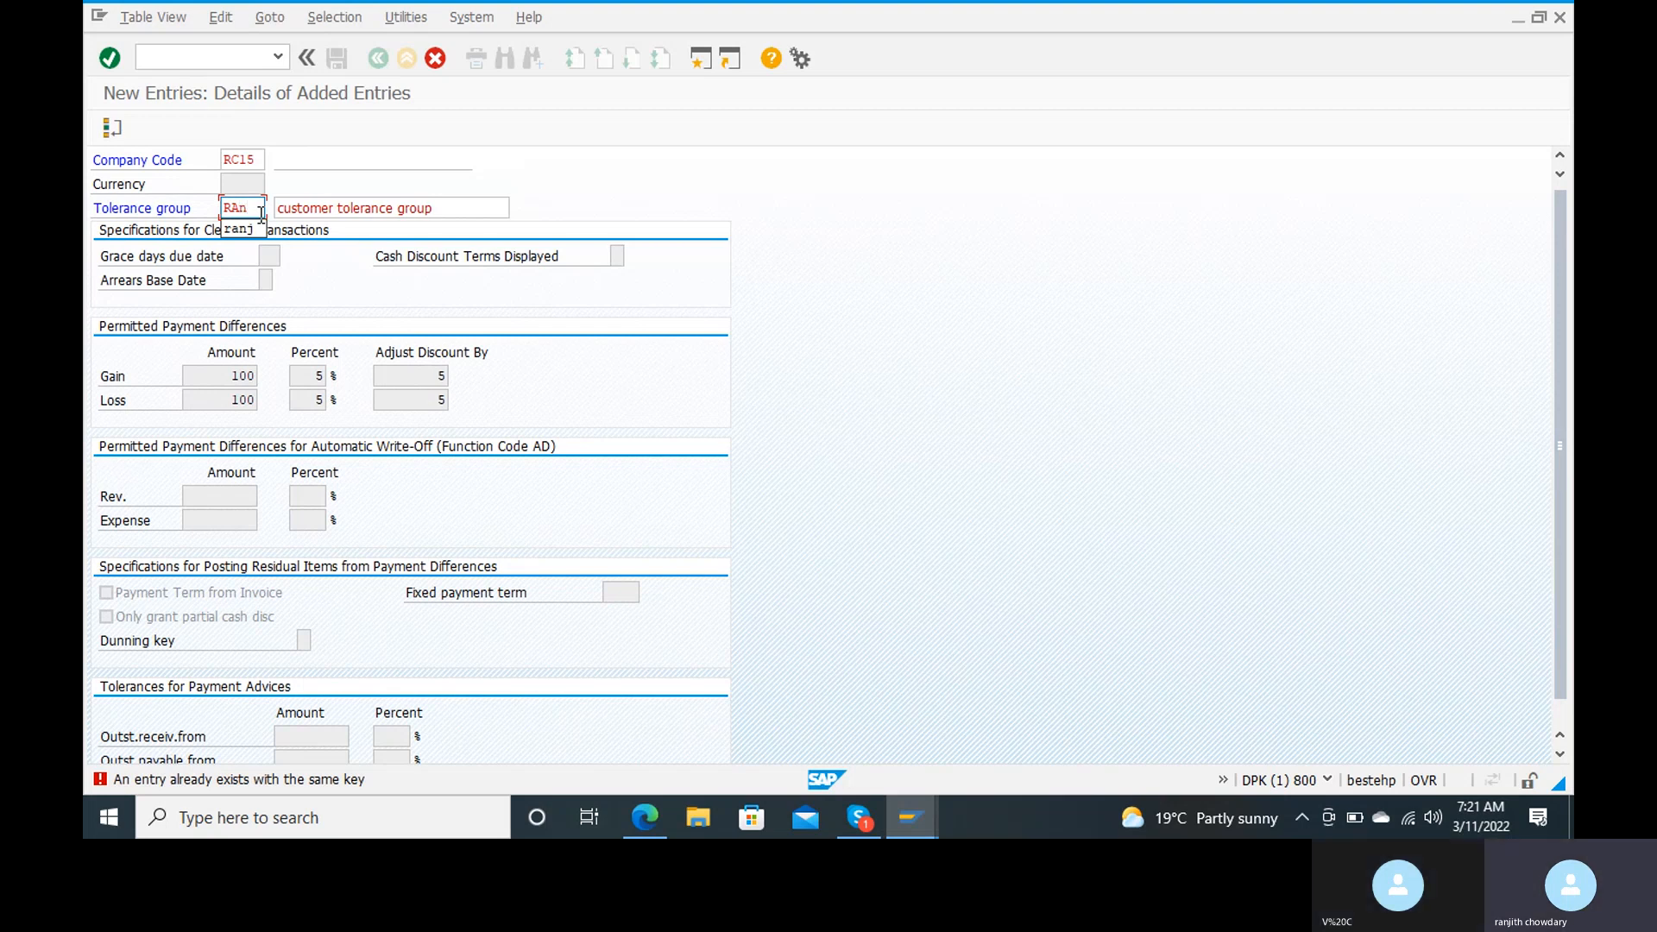
pyautogui.write('c')
pyautogui.press('Tab')
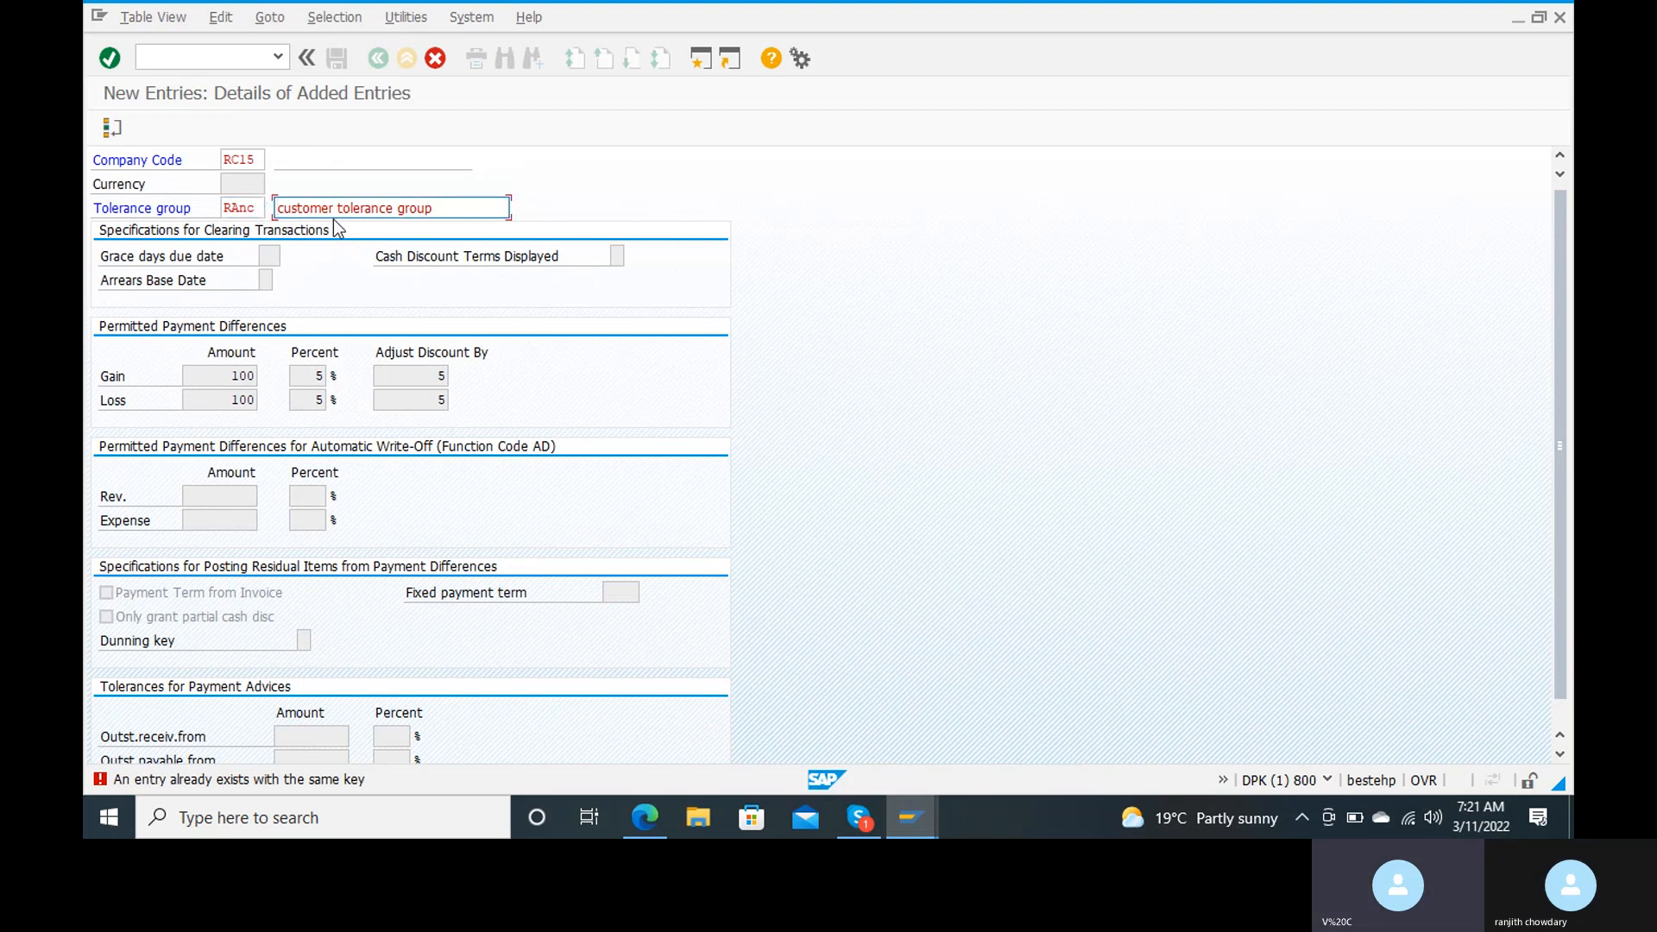
pyautogui.press('Return')
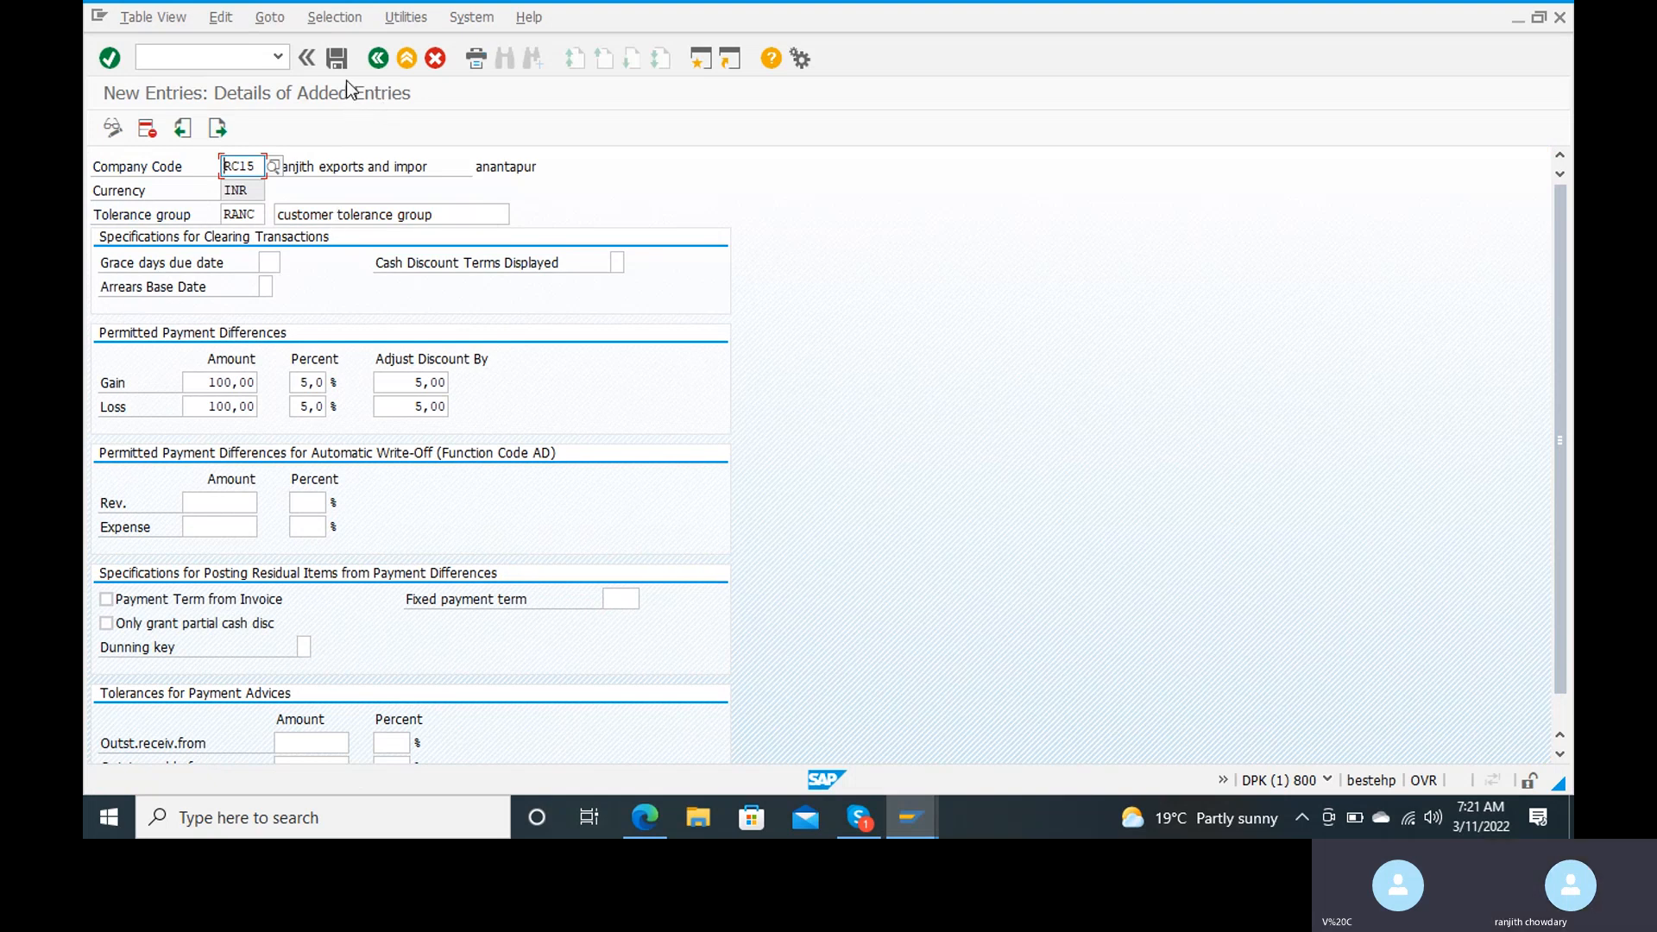
pyautogui.click(337, 58)
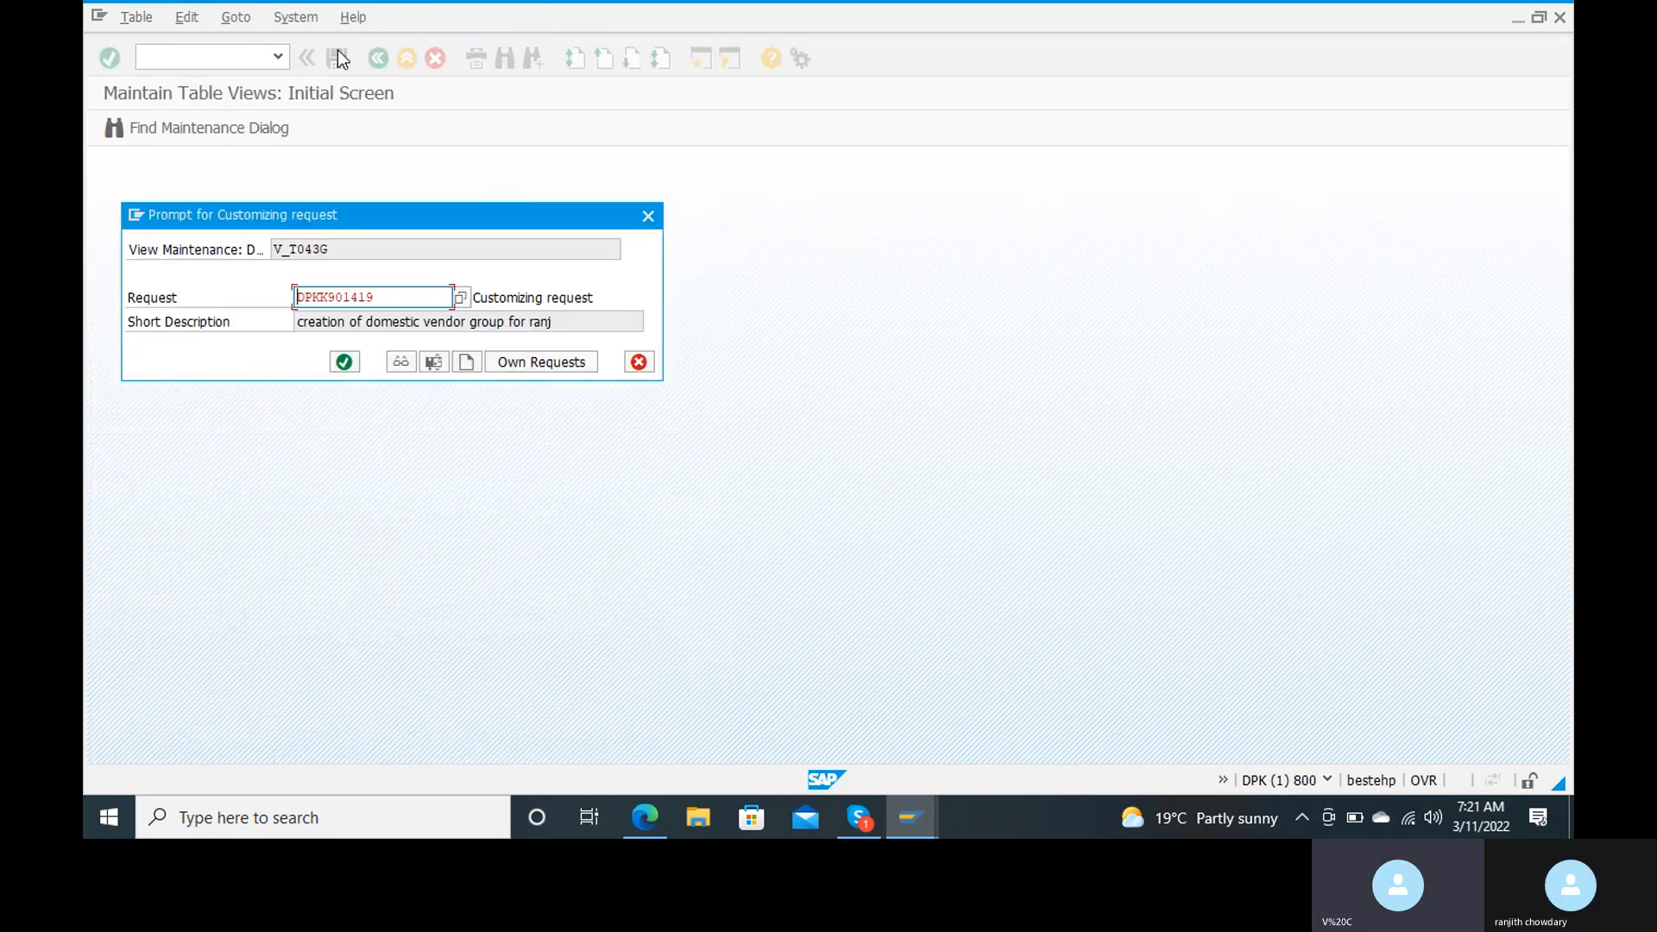
pyautogui.click(344, 362)
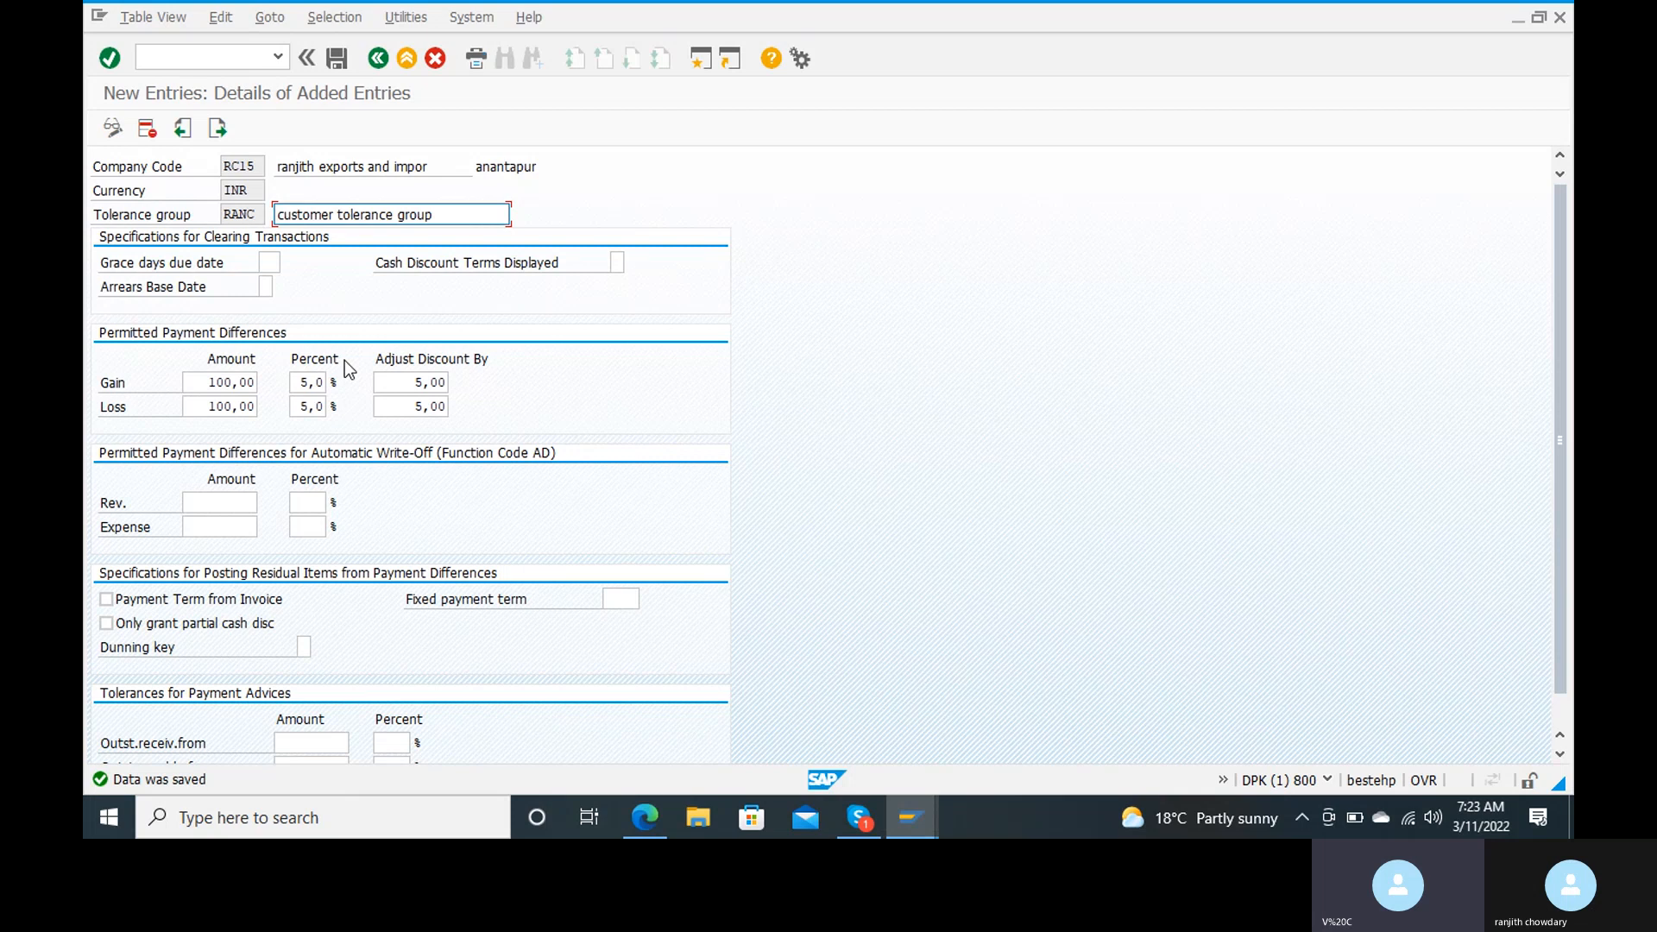
# Step: Leave the tolerance settings and open central G/L account maintenance with transaction /nfs00
pyautogui.click(167, 62)
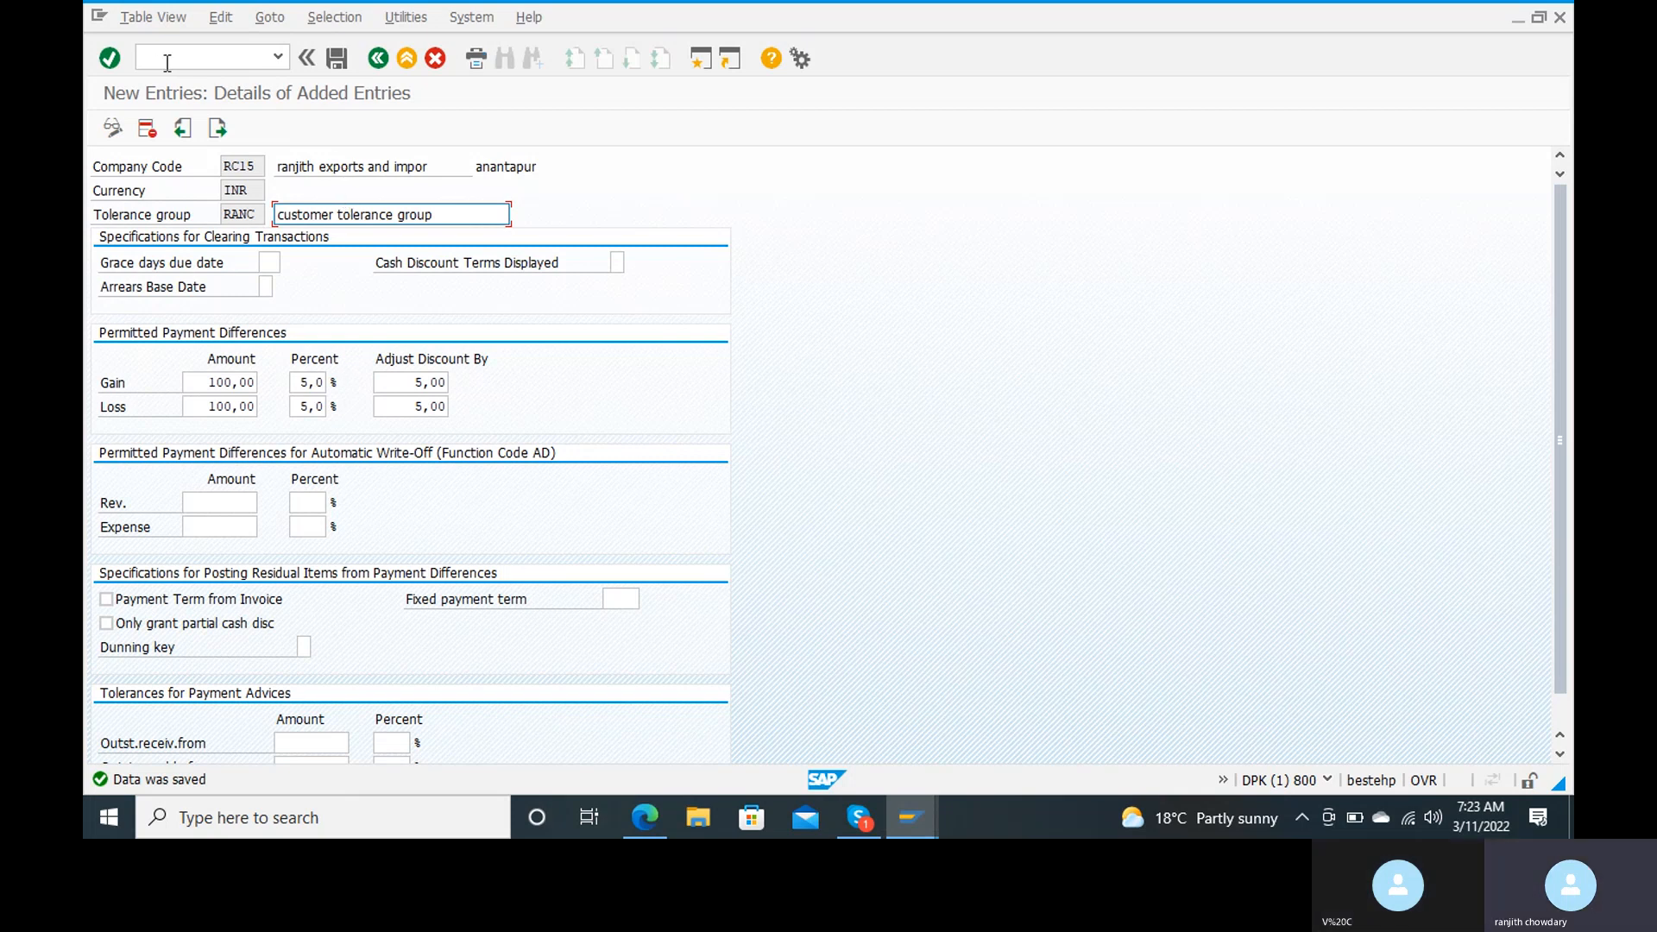
pyautogui.write('/n')
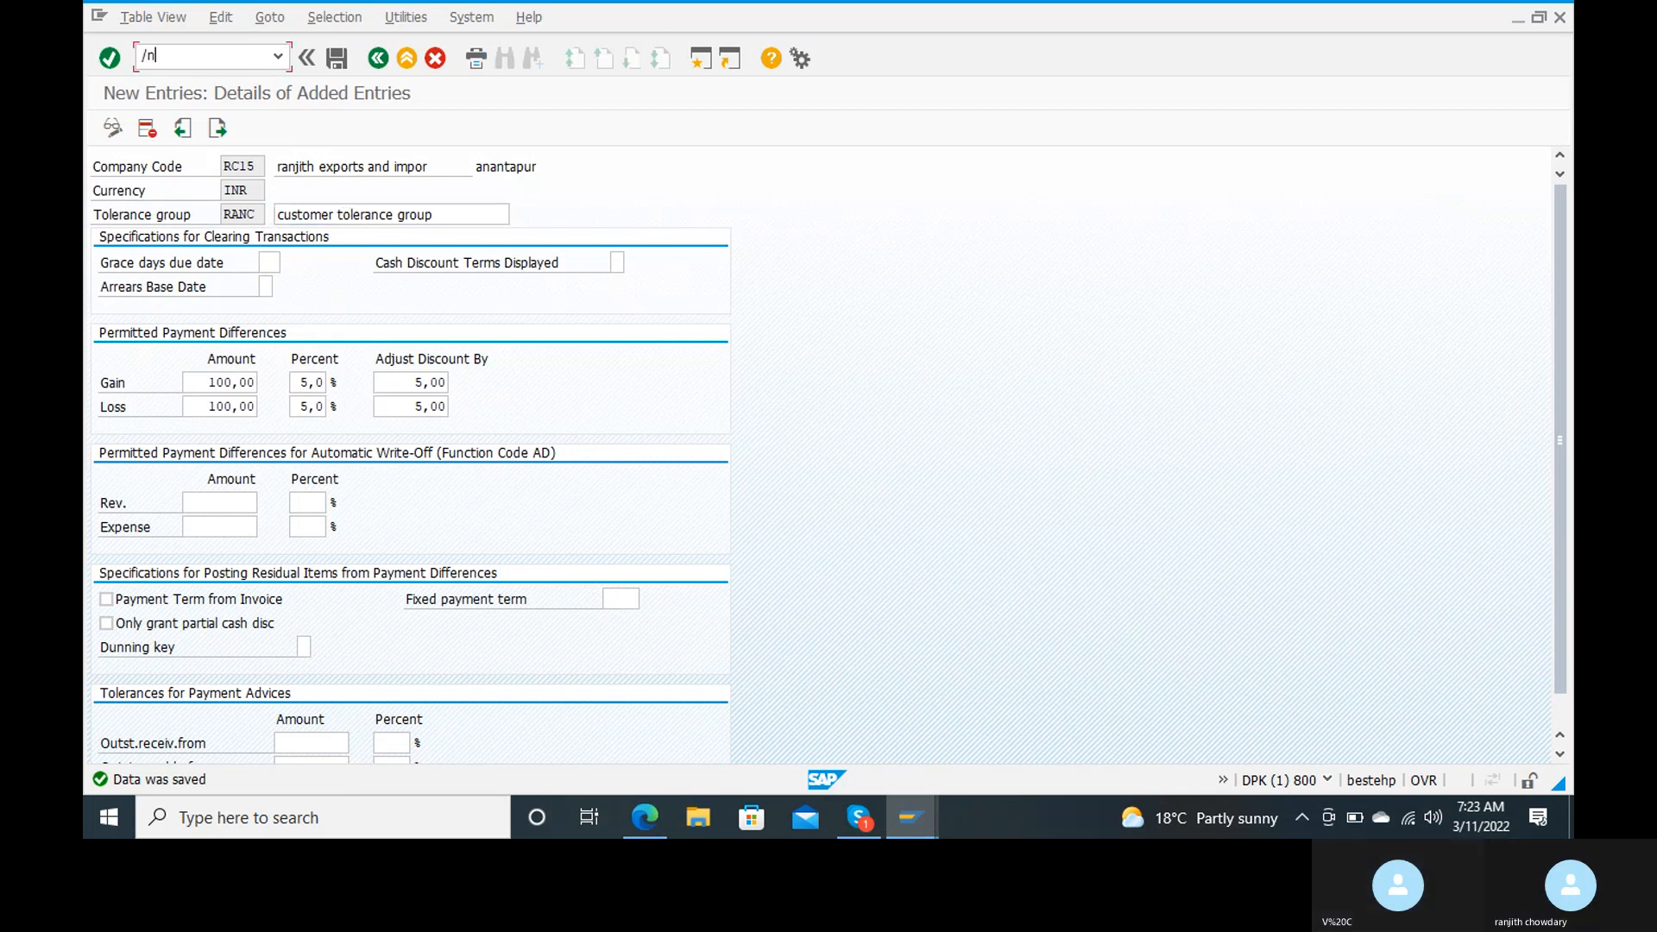
pyautogui.write('fs00')
pyautogui.press('Return')
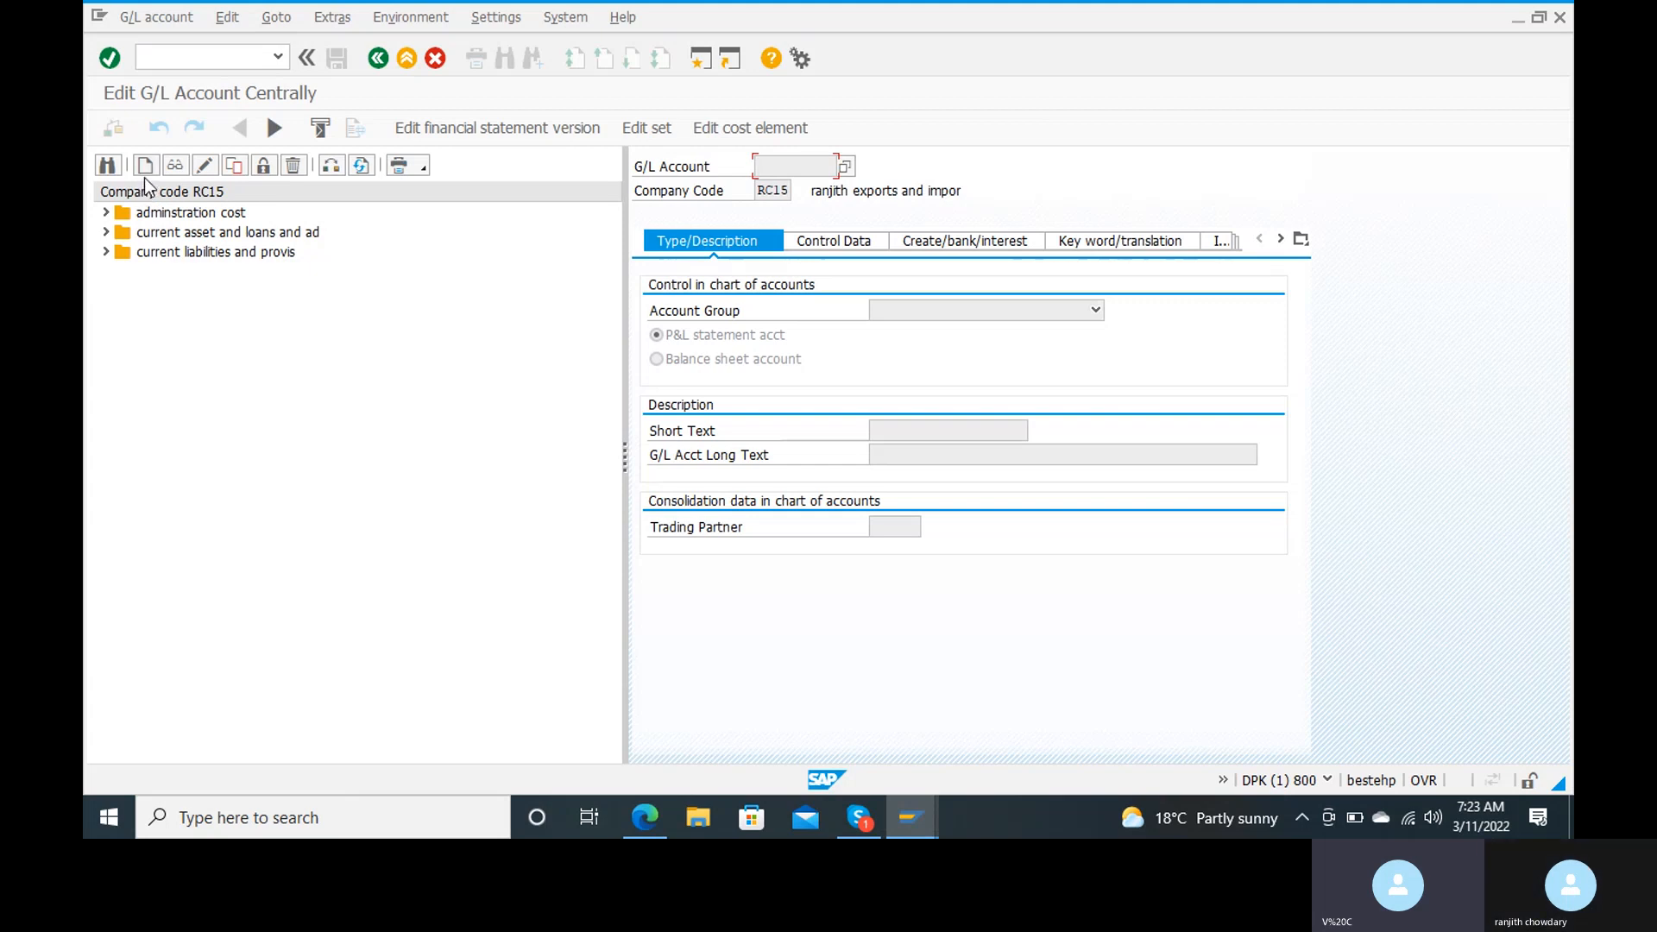
# Step: Expand the current asset and loans group and start creating G/L account 200102 for company code RC15
pyautogui.click(110, 232)
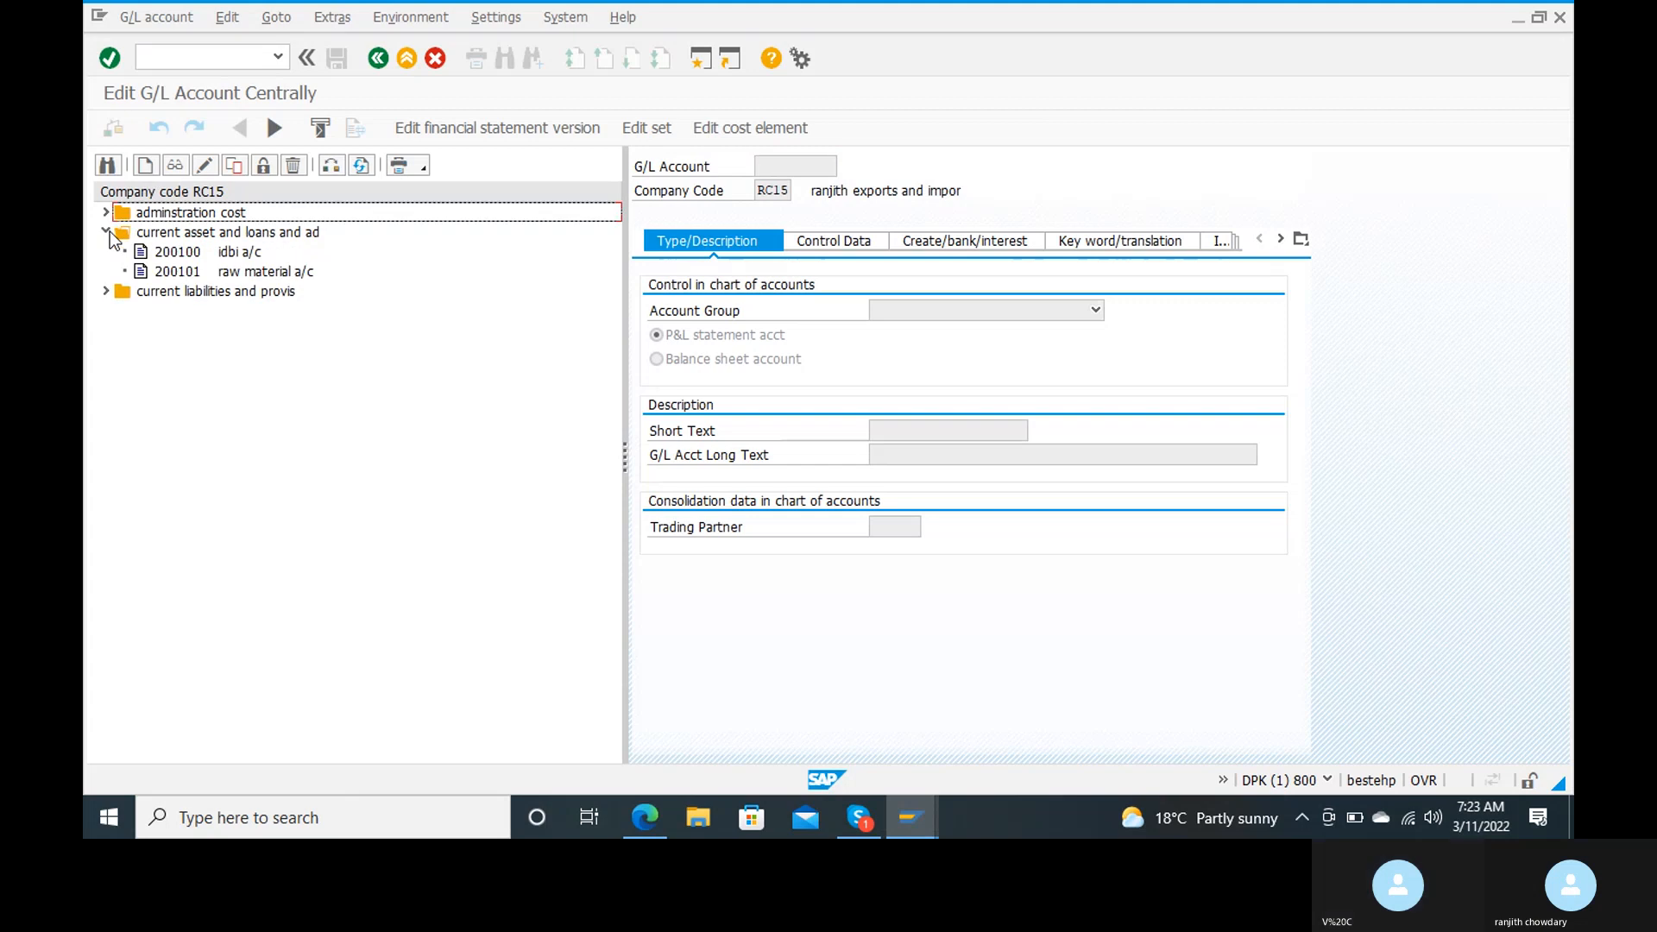
pyautogui.click(110, 232)
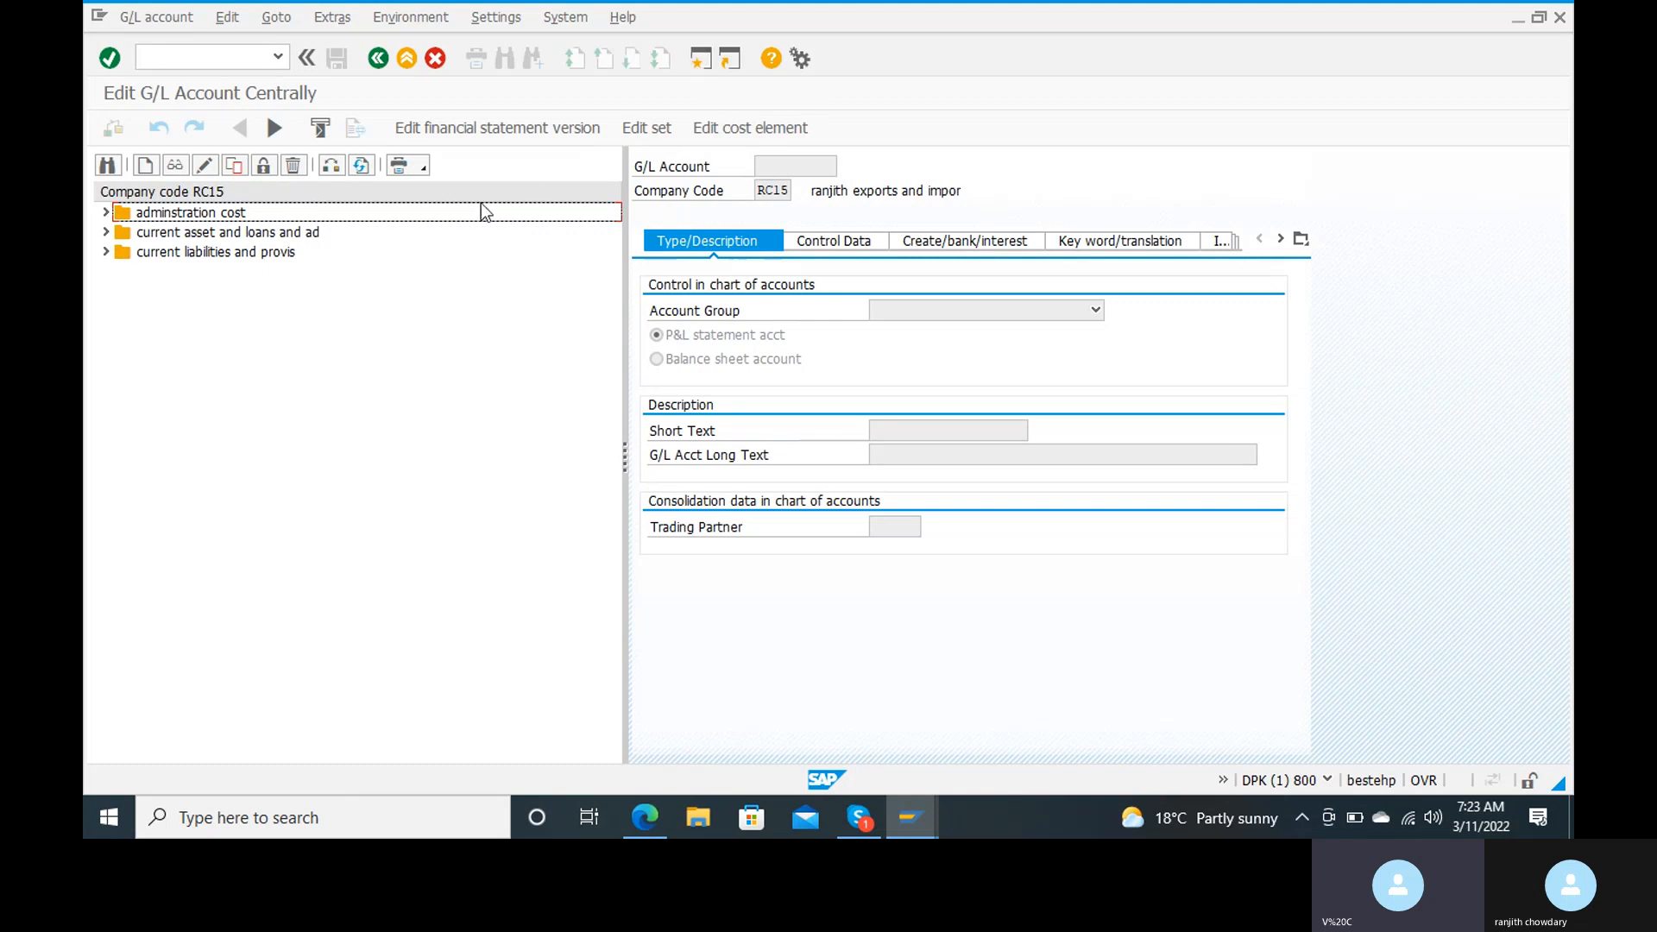
pyautogui.click(106, 232)
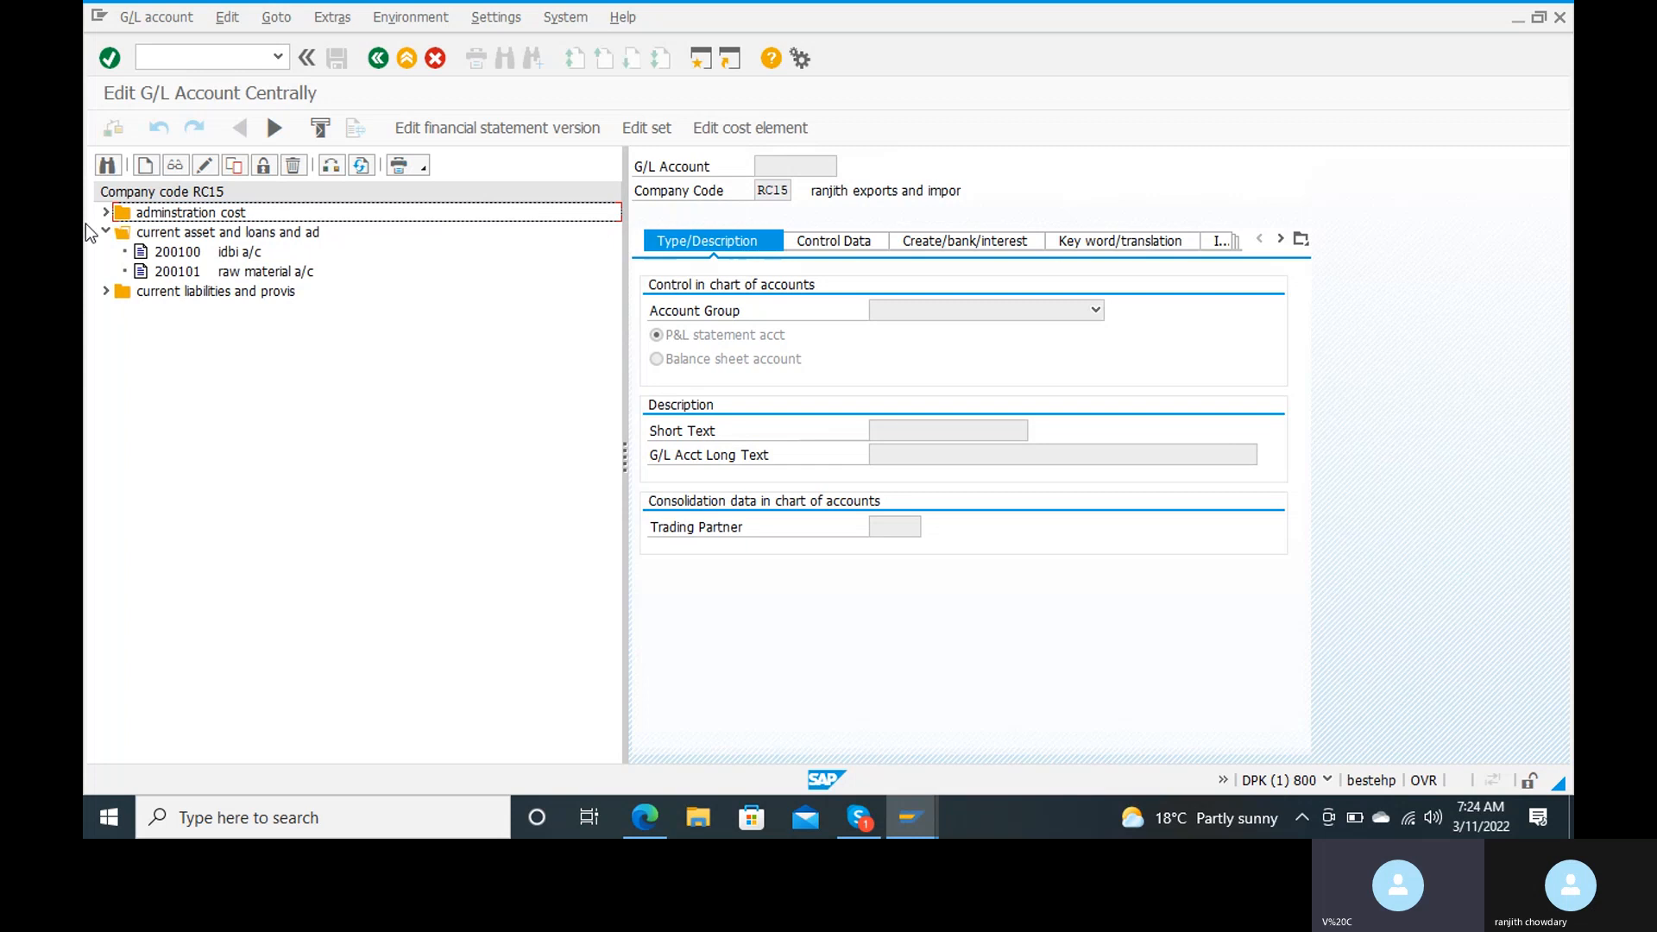
pyautogui.click(145, 166)
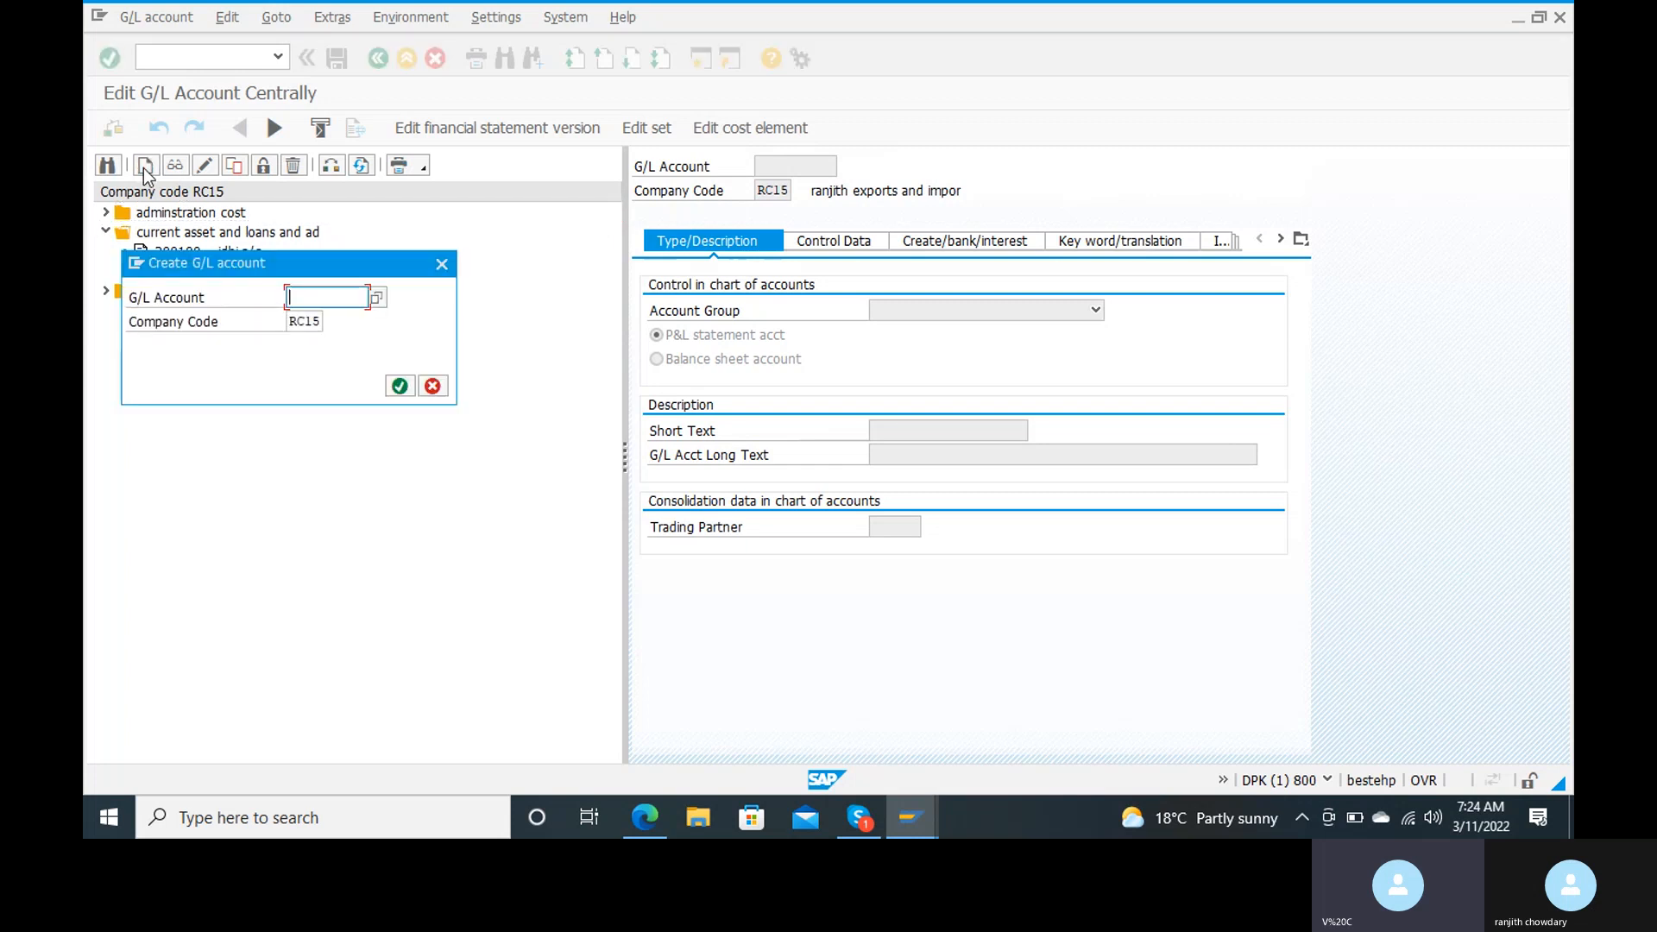
pyautogui.write('200')
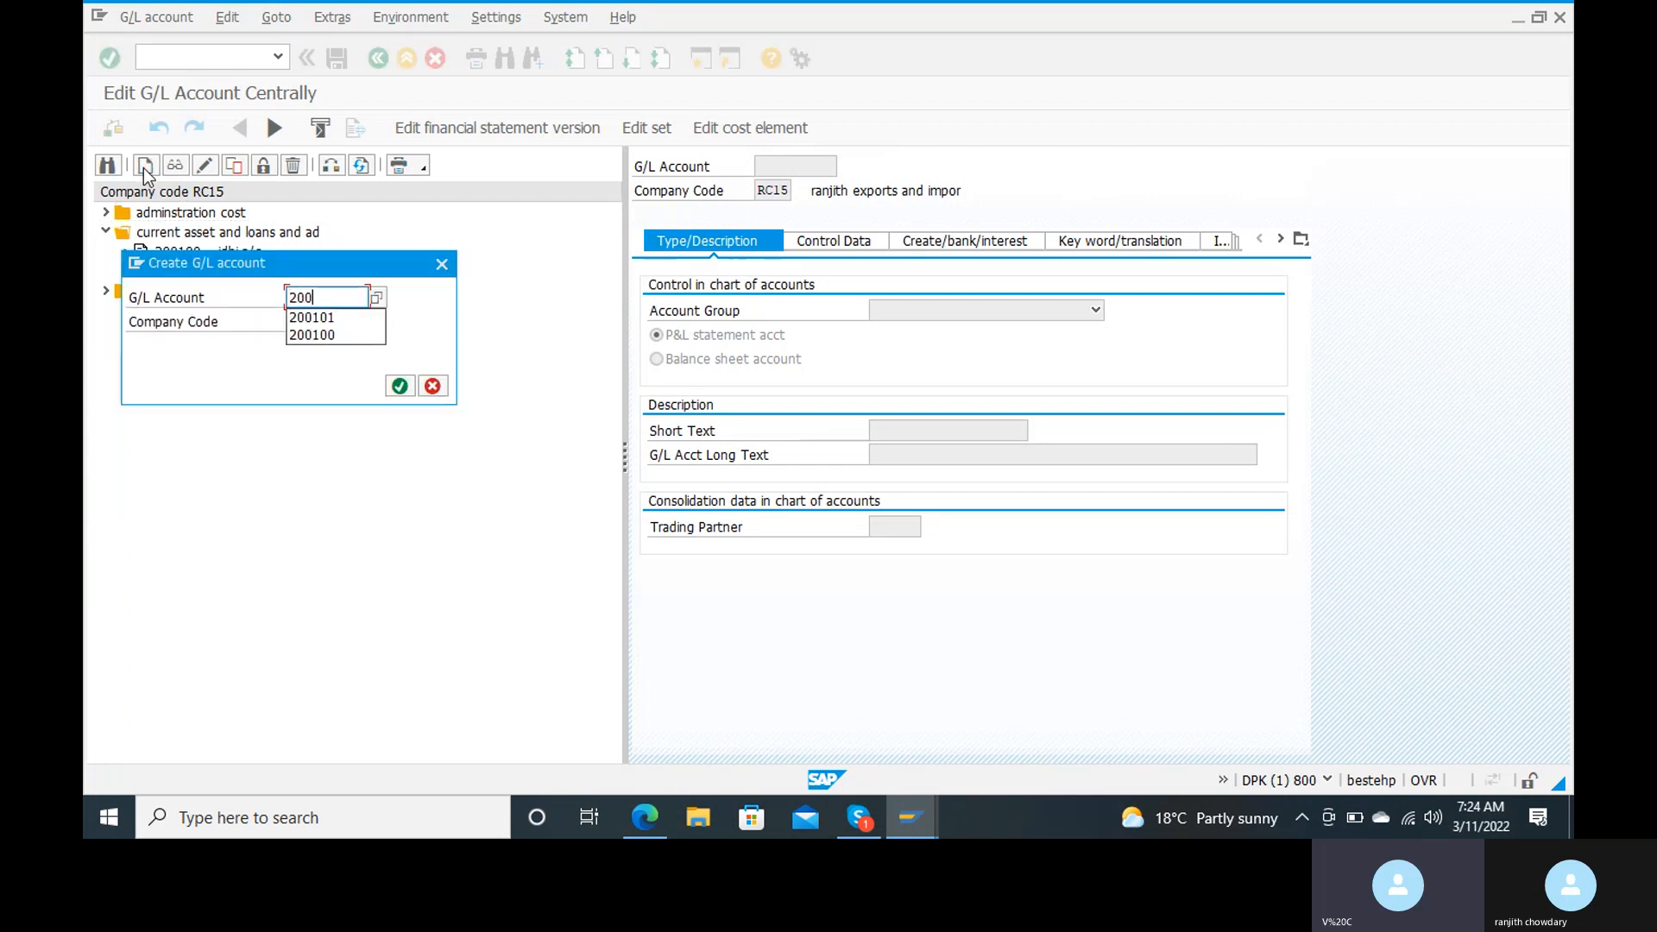
pyautogui.write('102')
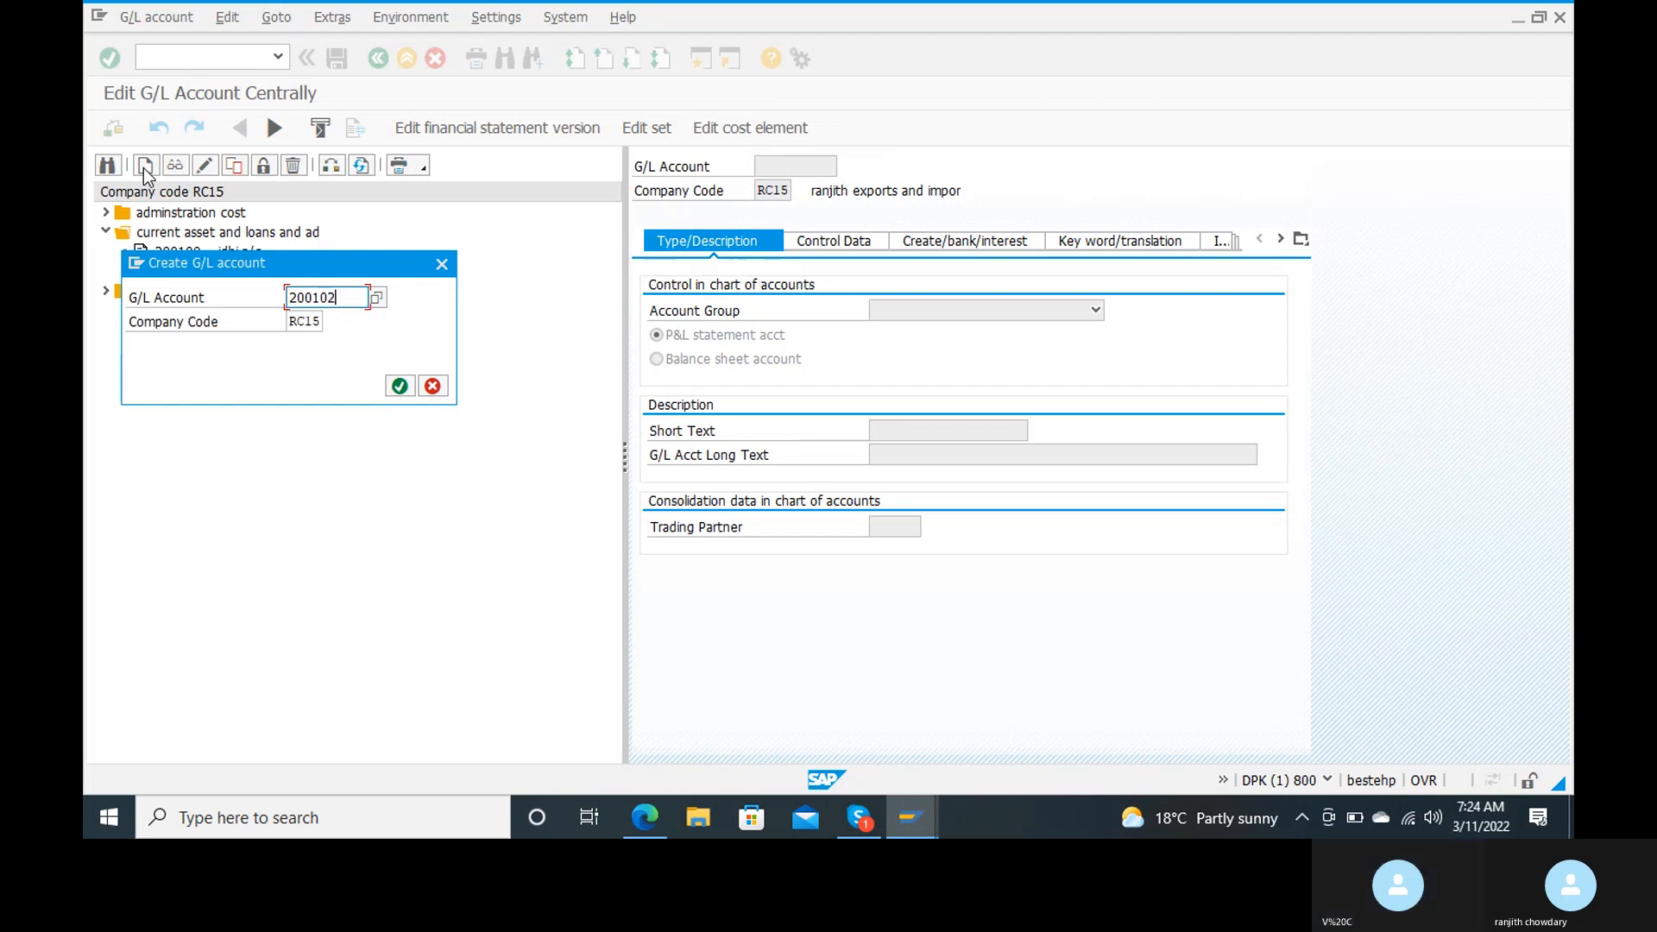
pyautogui.click(398, 389)
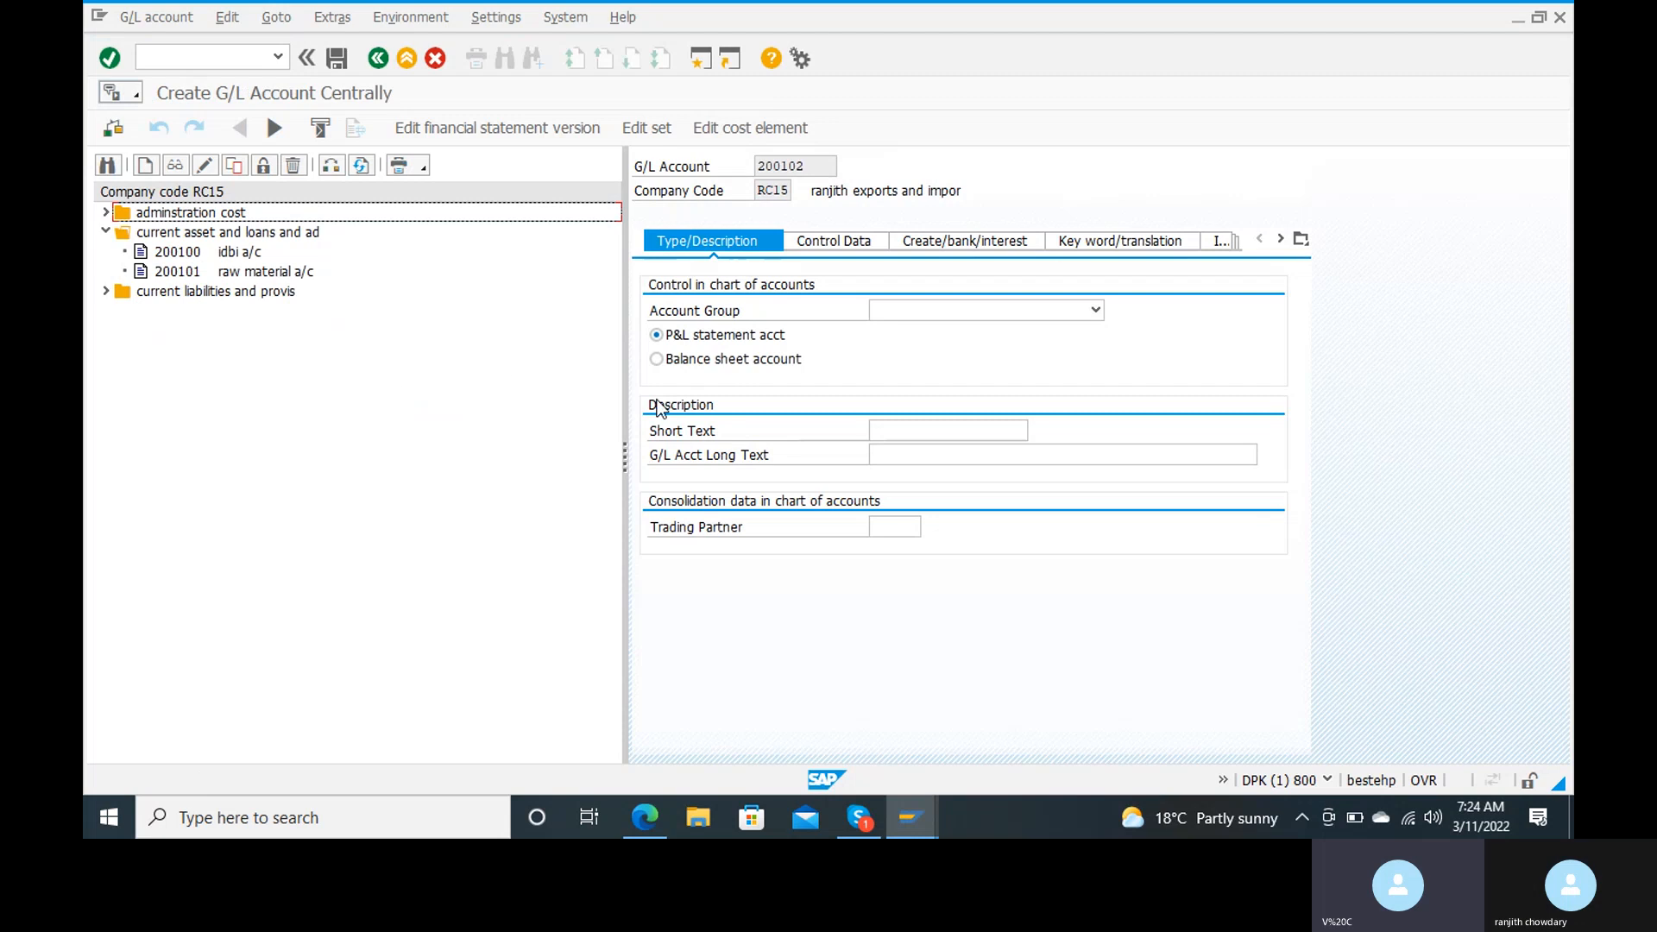
# Step: Assign the account group "current asset and loans and ad" and classify G/L account 200102 as a balance sheet account
pyautogui.click(1006, 324)
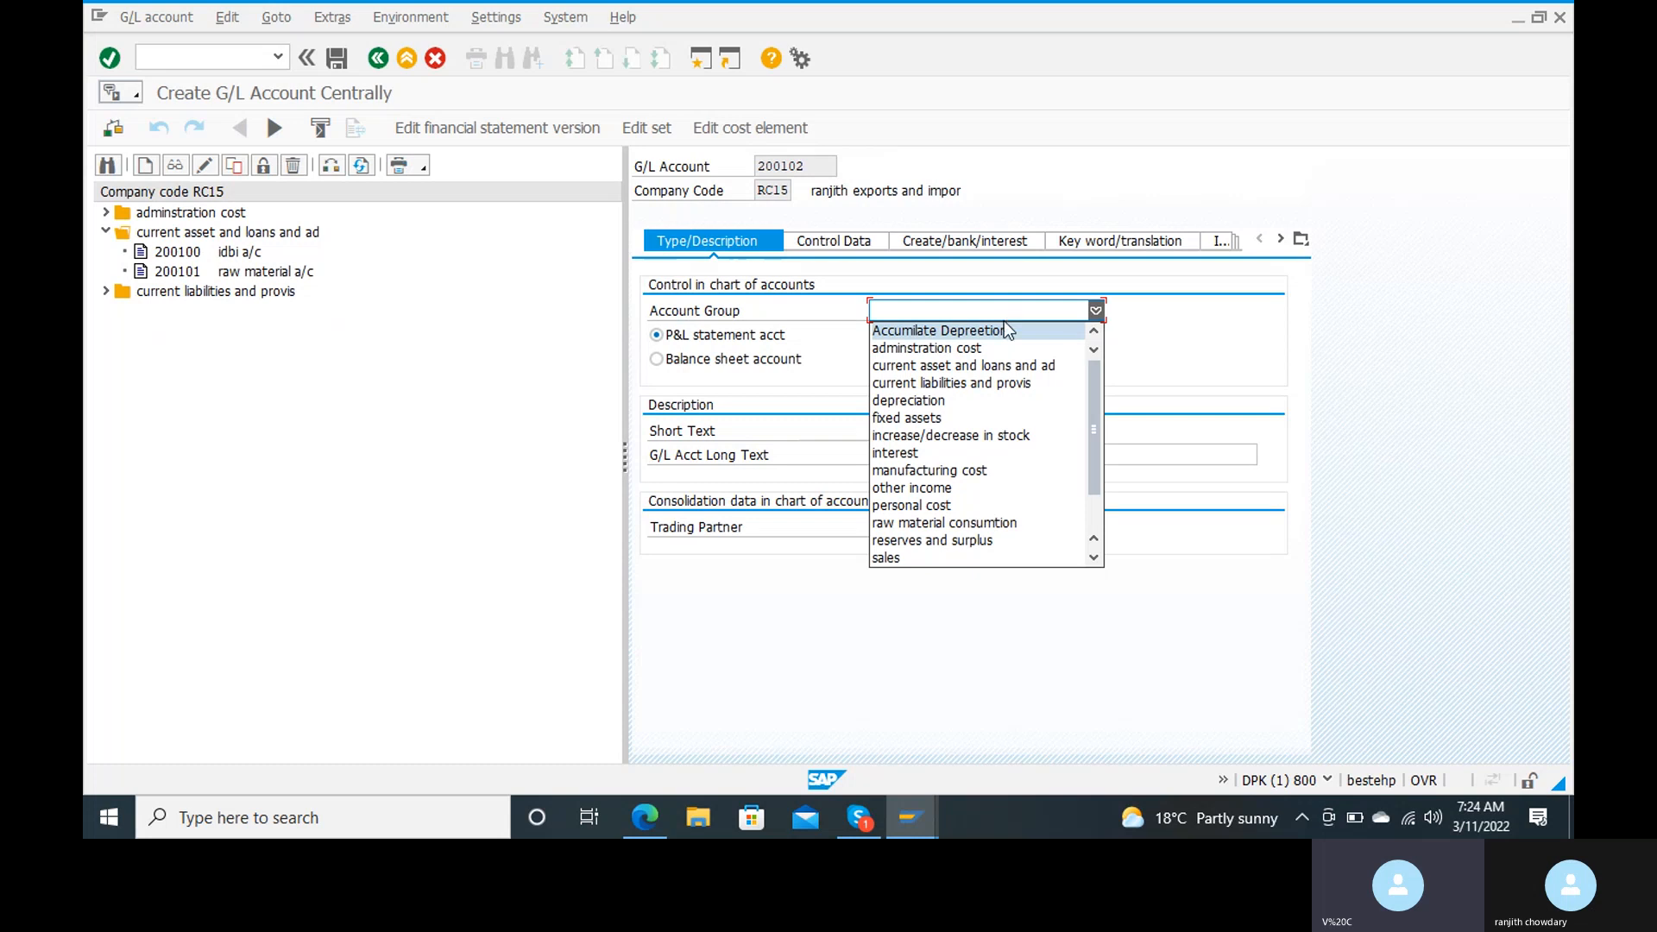
pyautogui.click(986, 366)
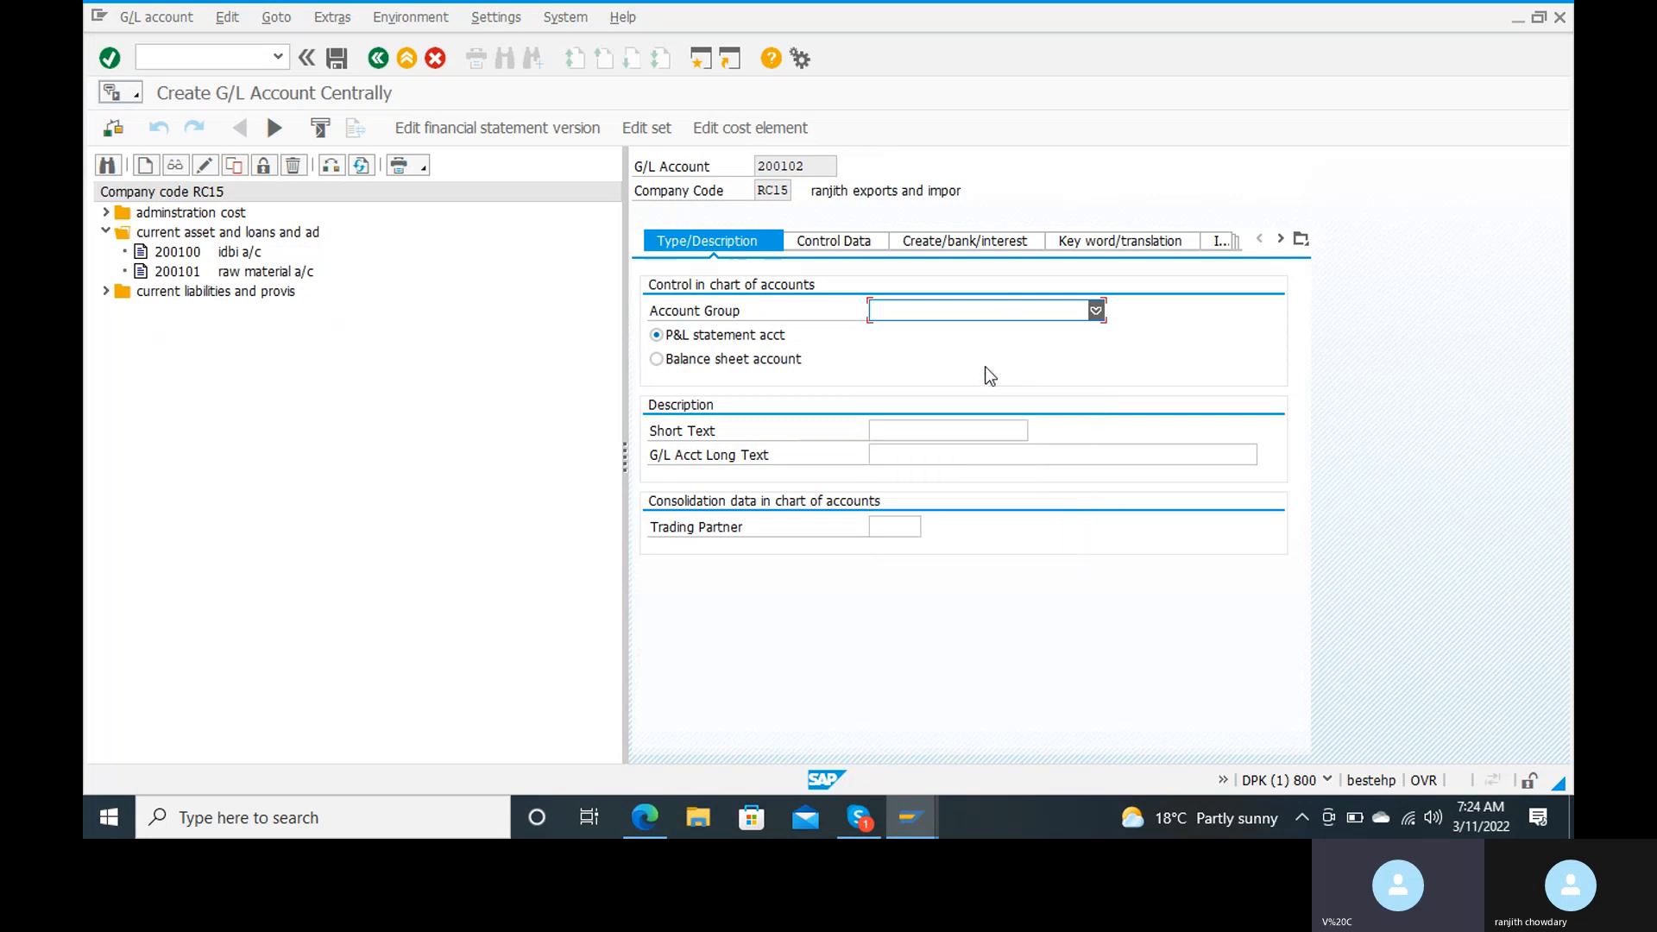
pyautogui.click(658, 362)
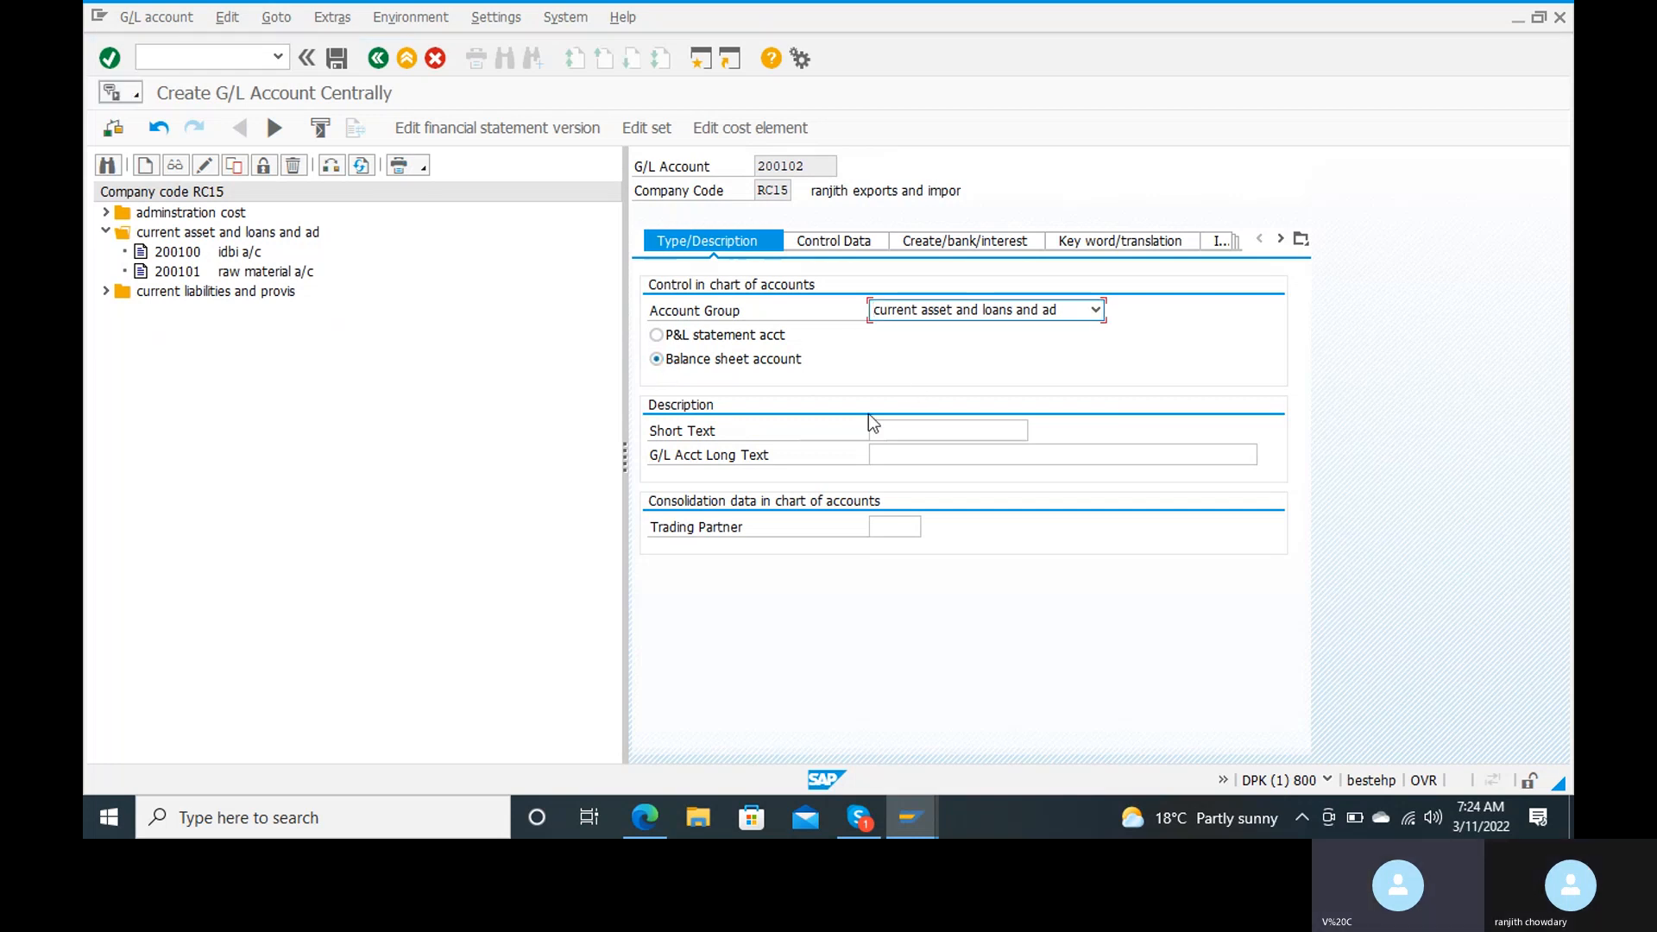
# Step: Describe the G/L account with short text "custm recon a/c" and long text "customer reconciliation account"
pyautogui.click(917, 429)
pyautogui.write('custm ')
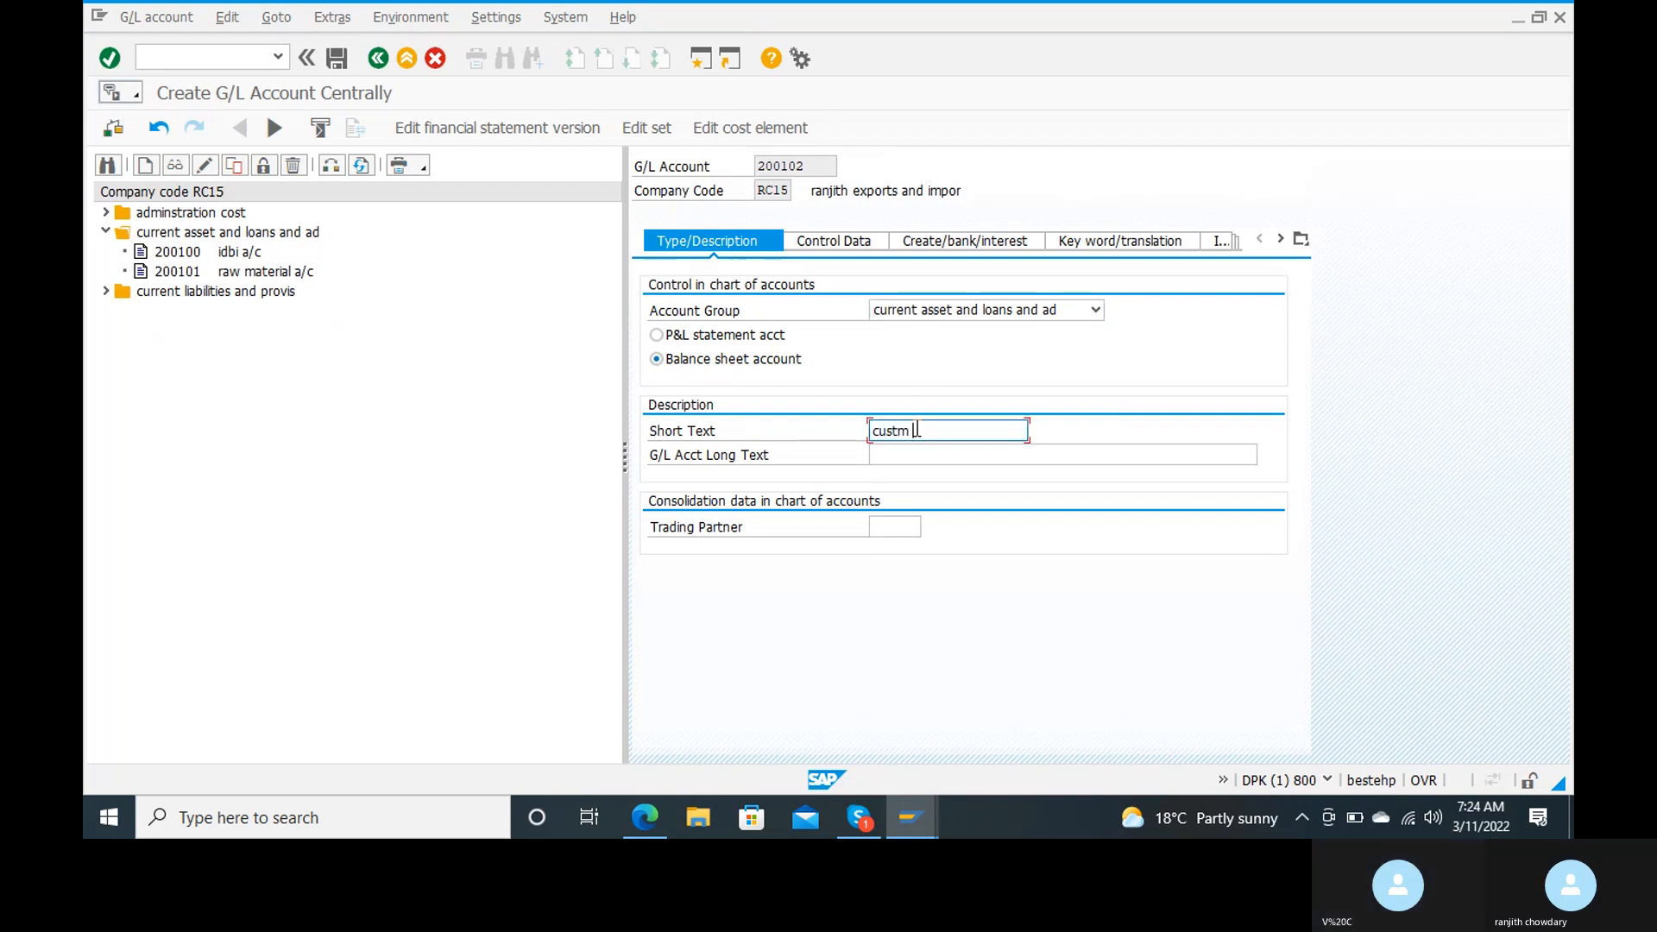
pyautogui.write('decon a/c')
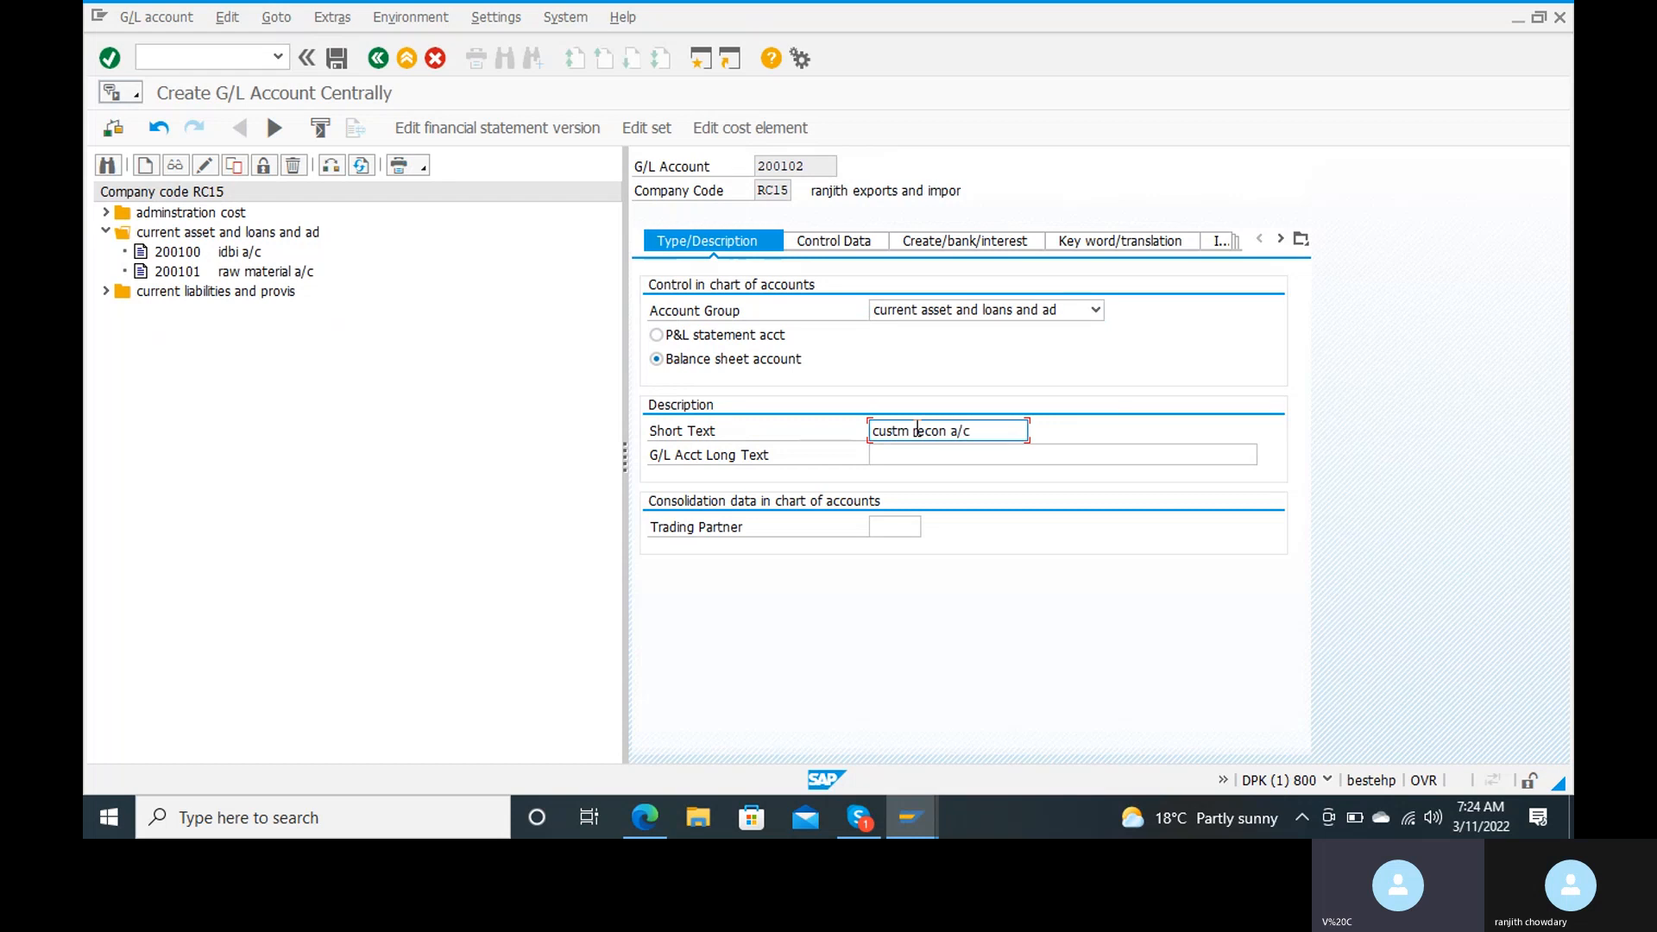
pyautogui.press('Tab')
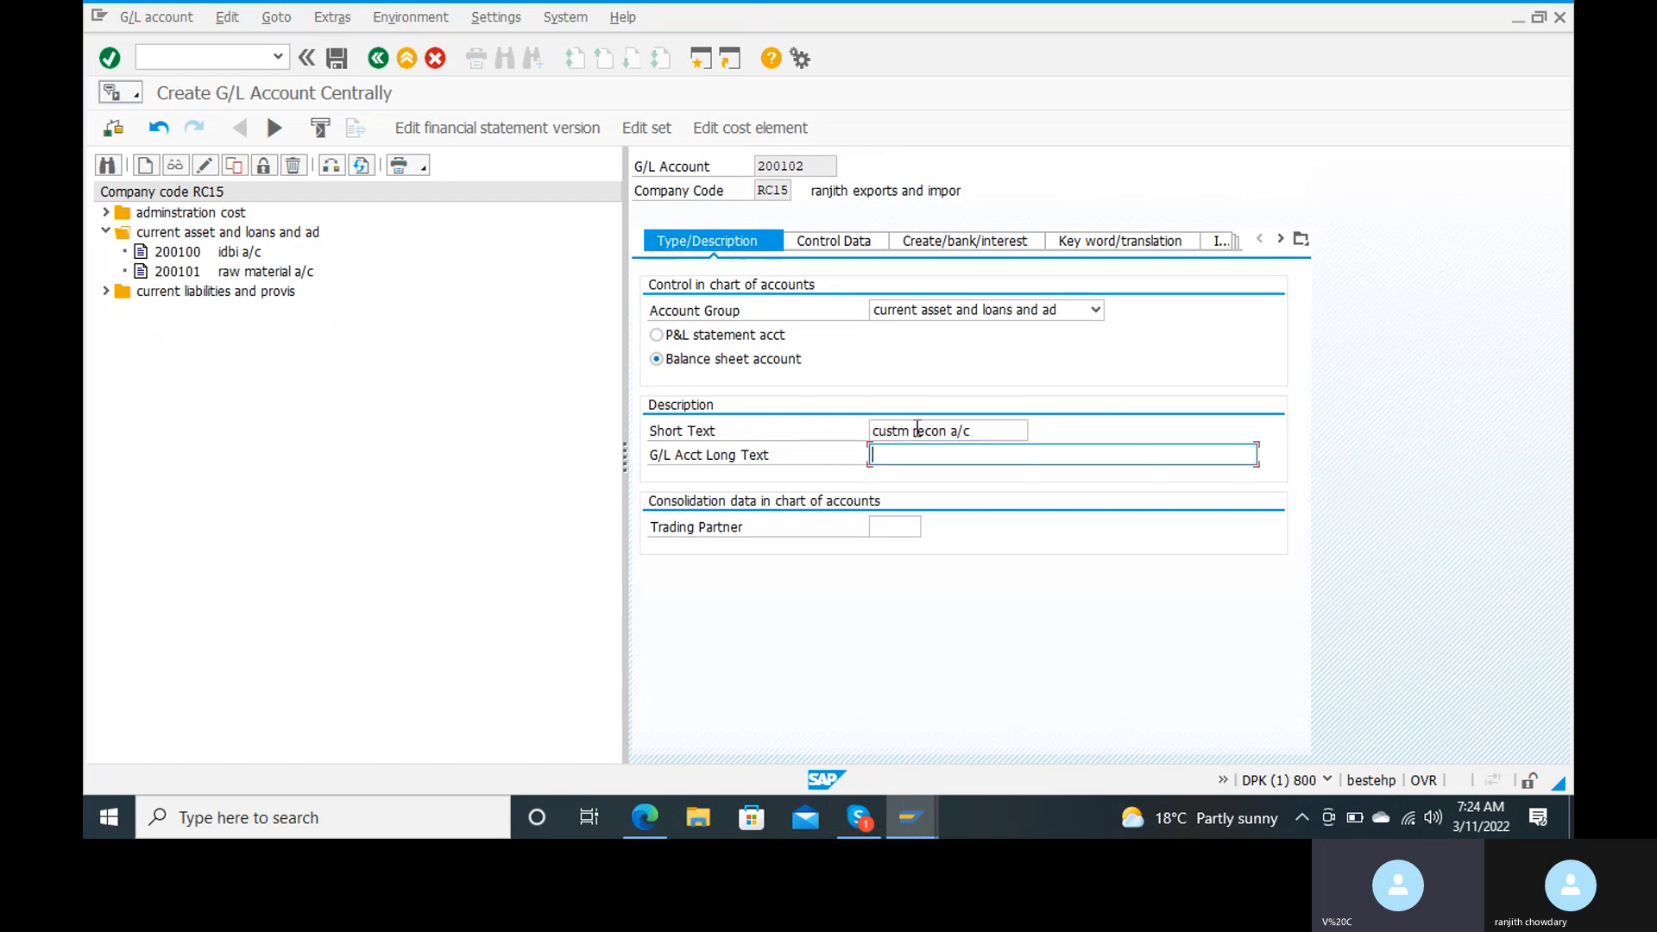
pyautogui.write('customer reconcilla')
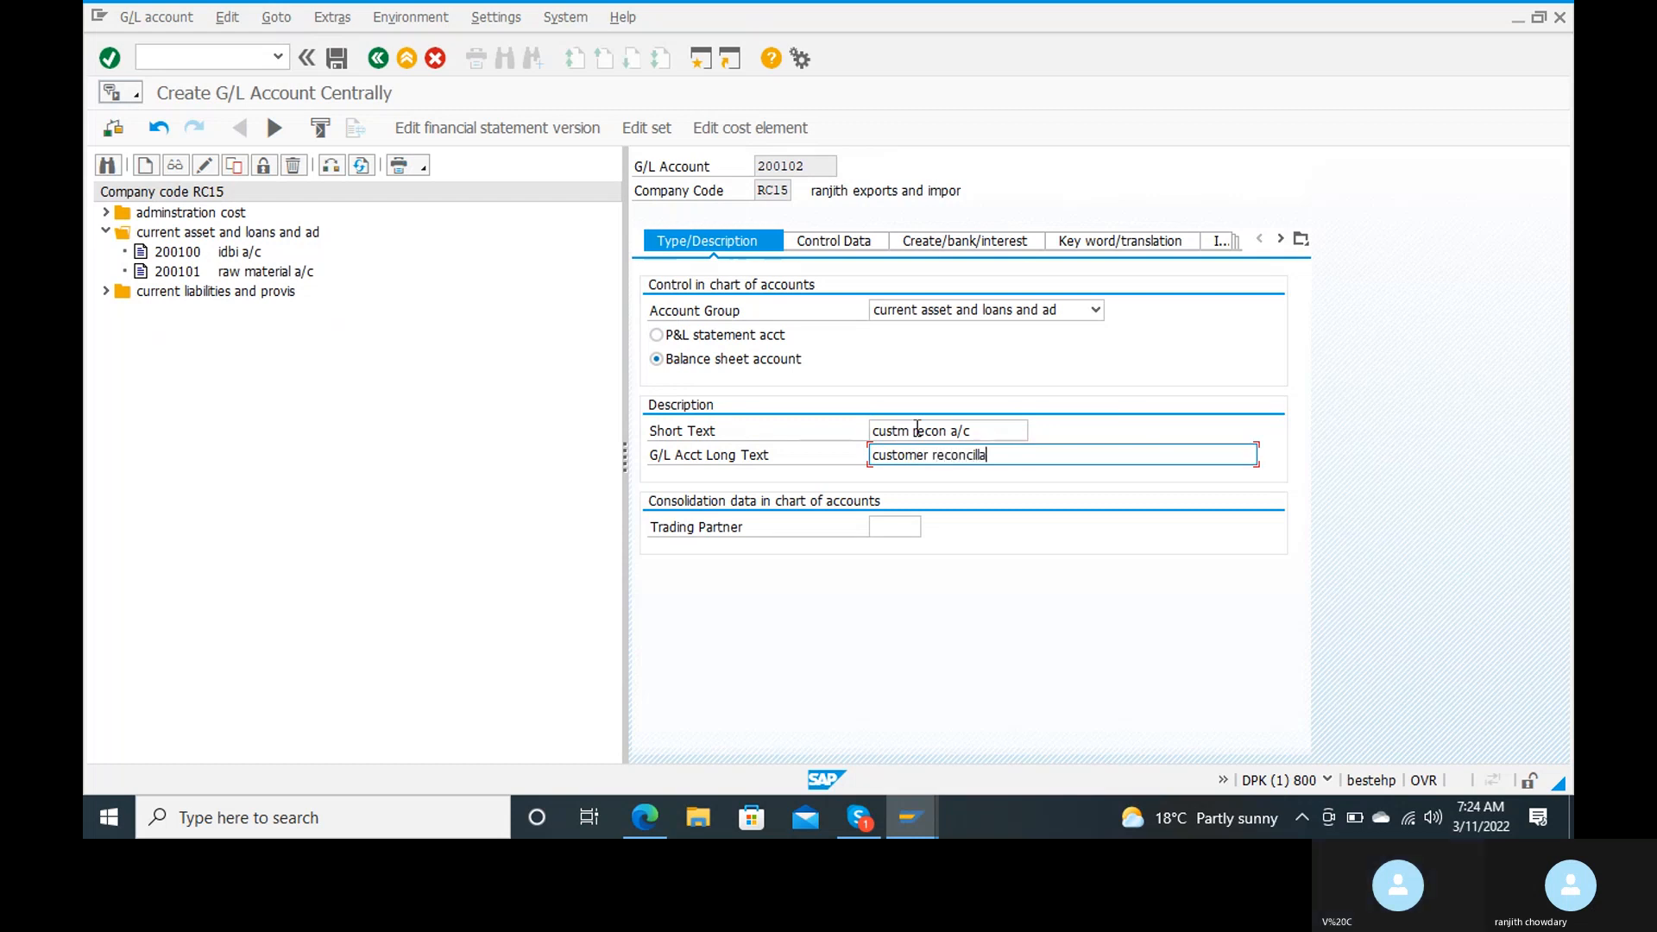
pyautogui.write('tion account')
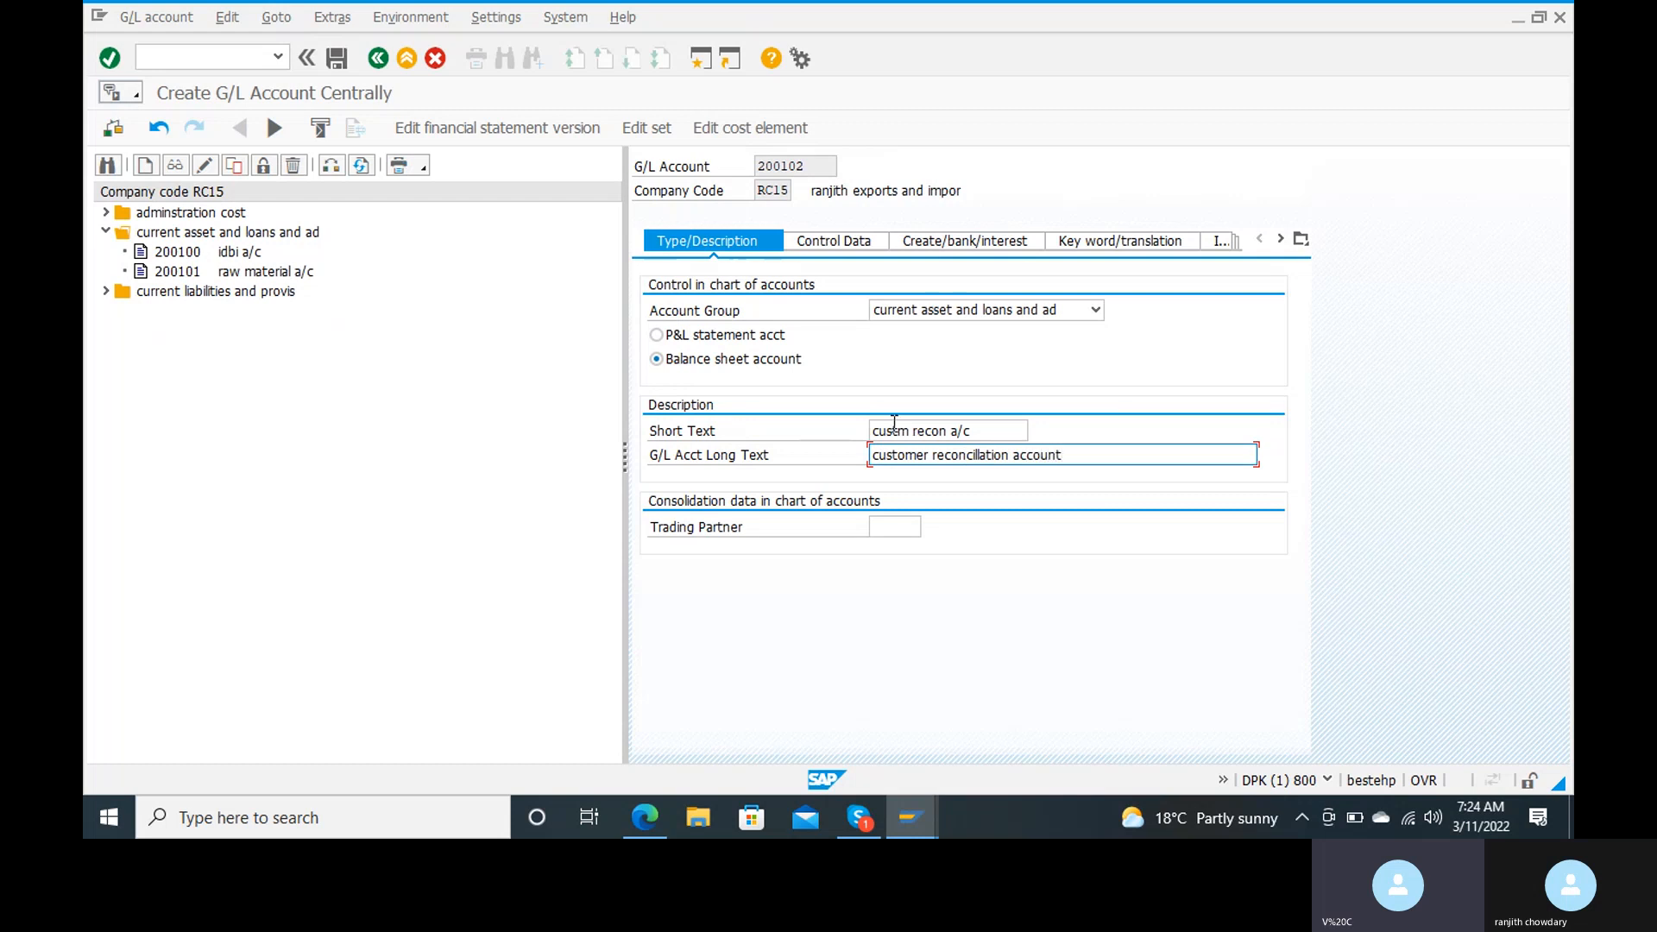
# Step: In the account's control data, set the reconciliation account type to Customers
pyautogui.click(847, 231)
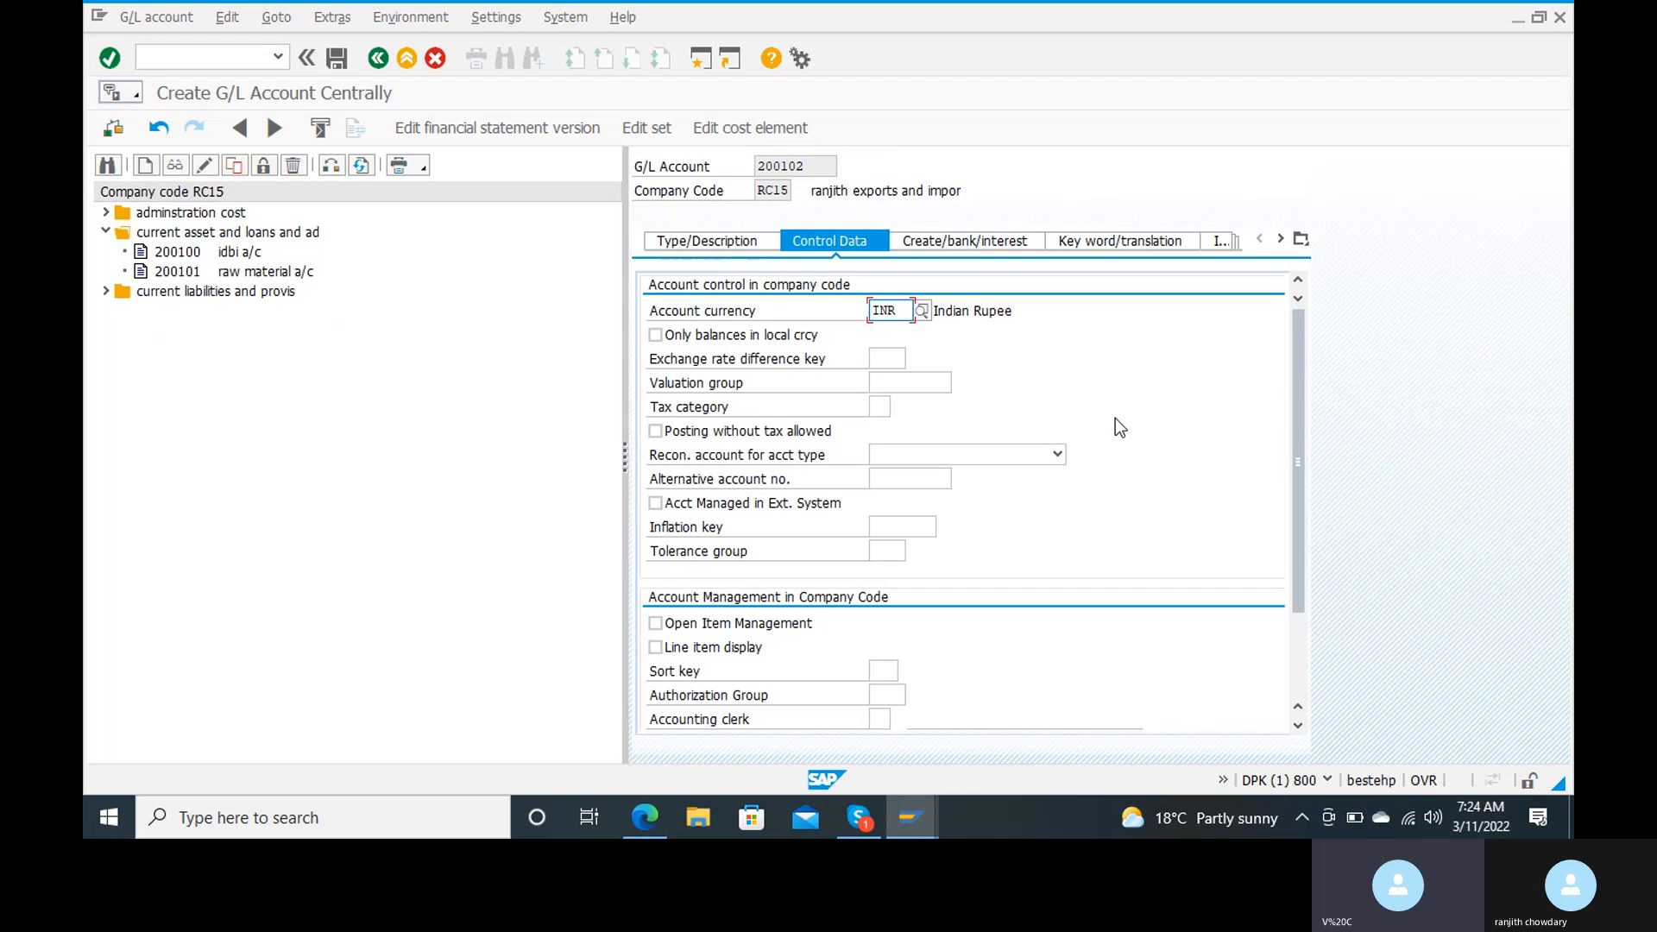
pyautogui.click(1057, 454)
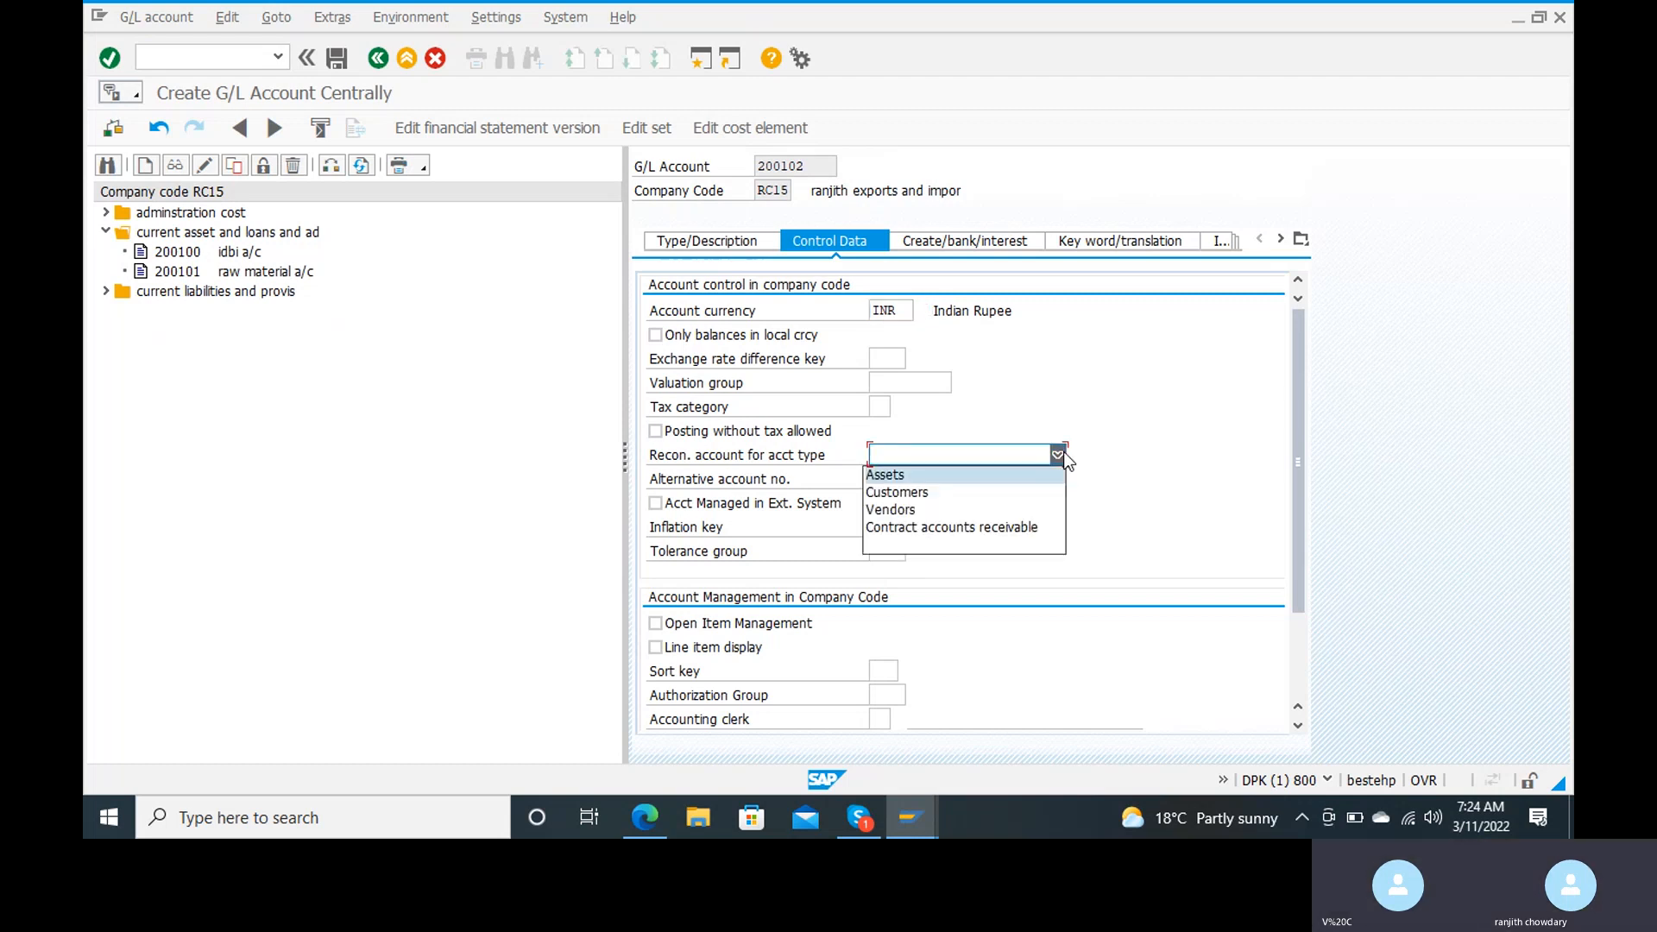
pyautogui.click(1018, 475)
pyautogui.click(1057, 454)
pyautogui.click(970, 499)
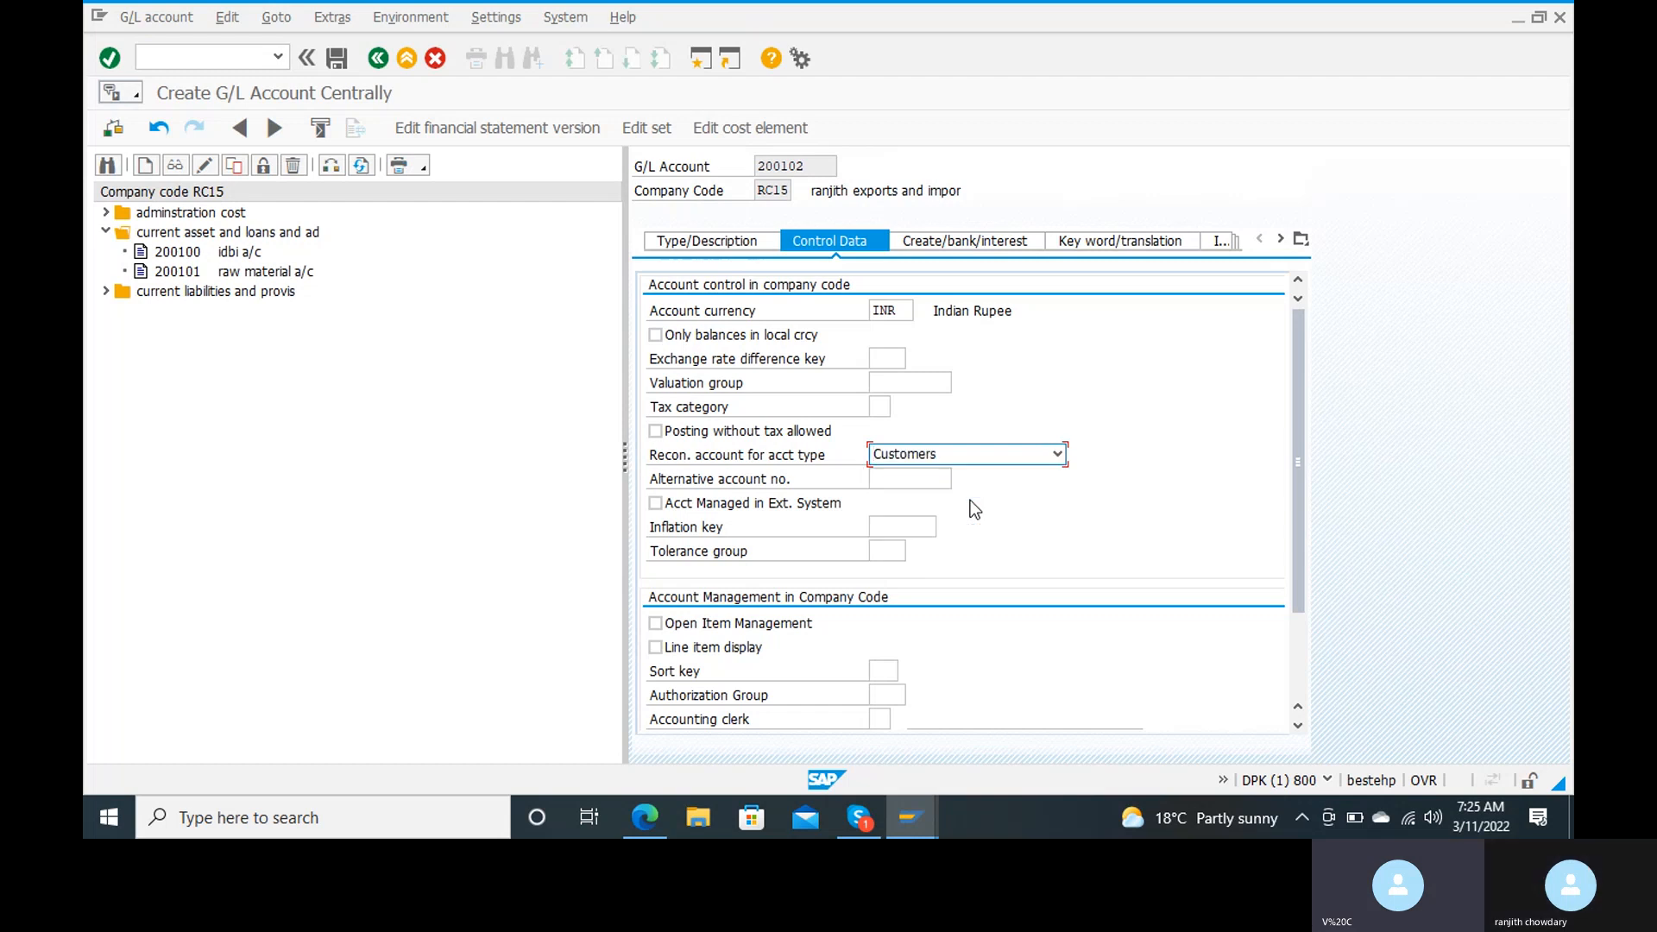
# Step: Enable line item display for the account and set its sort key to 001
pyautogui.click(663, 652)
pyautogui.click(873, 669)
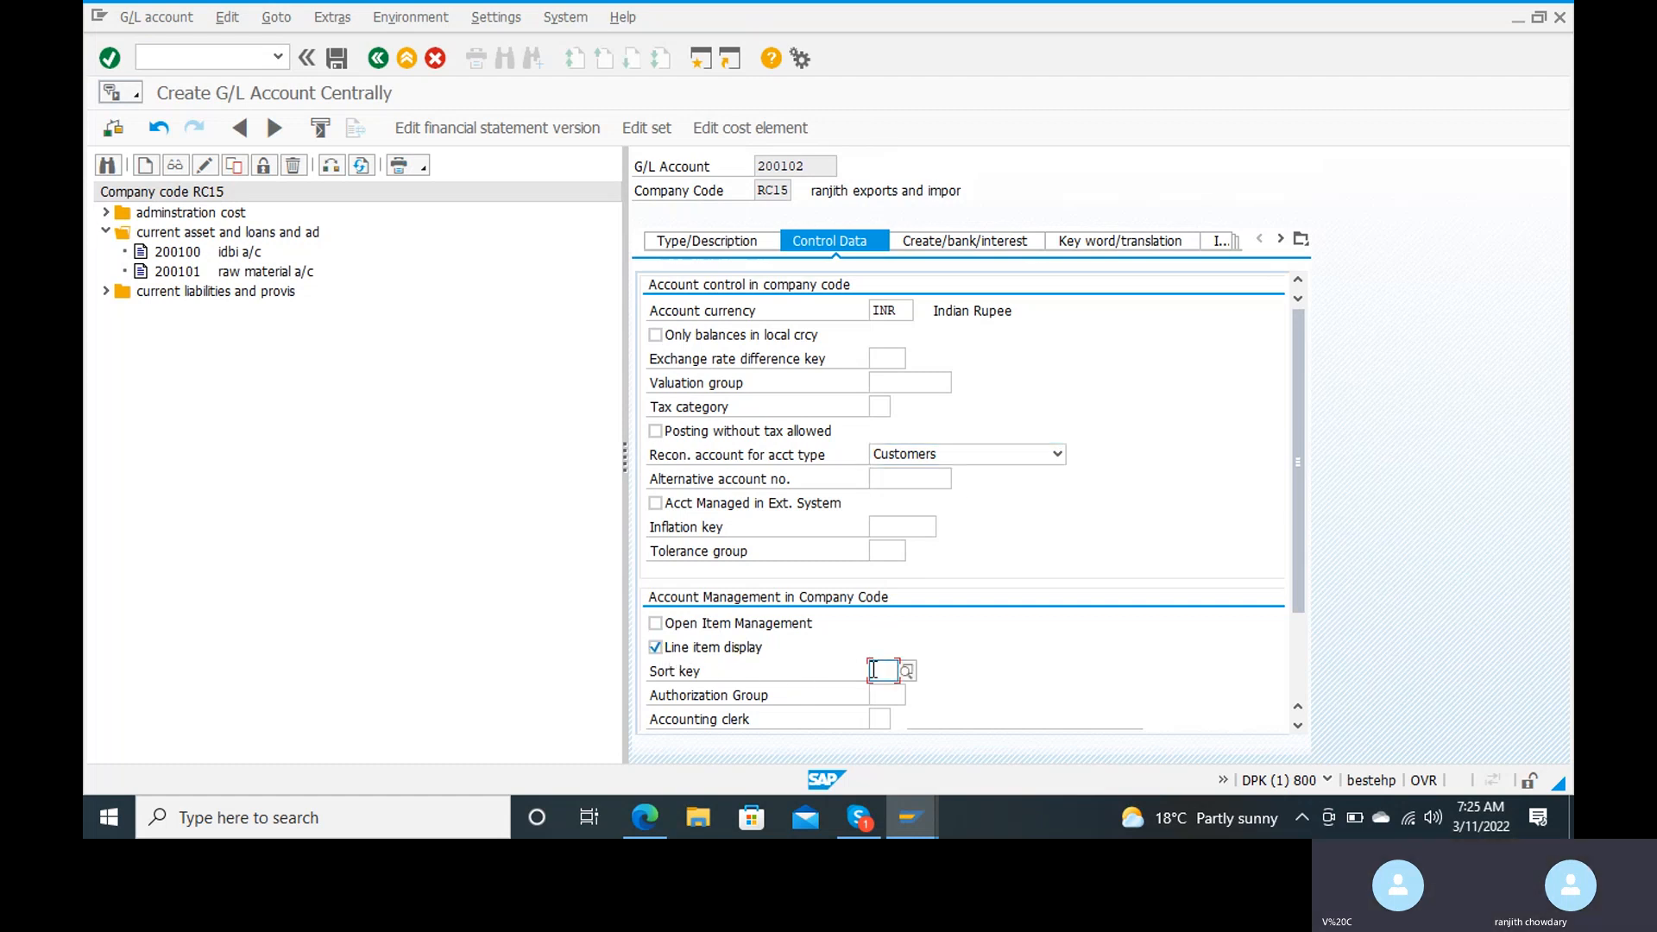
pyautogui.write('001')
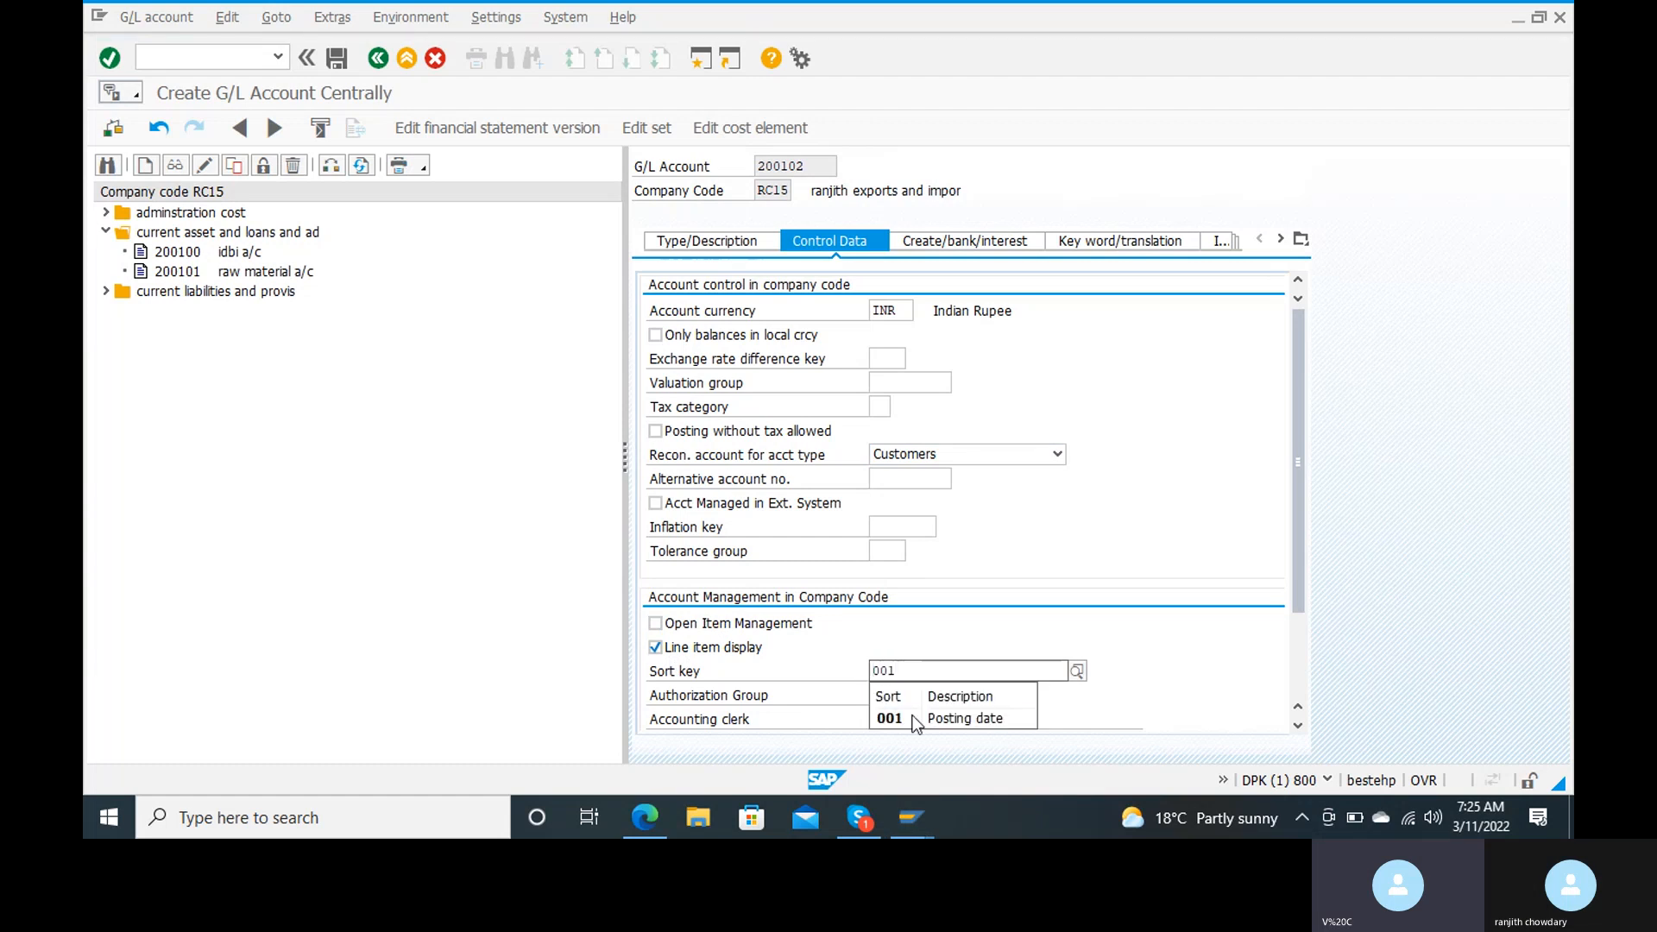
# Step: Confirm sort key 001, set the field status group to G067, and save G/L account 200102
pyautogui.click(928, 726)
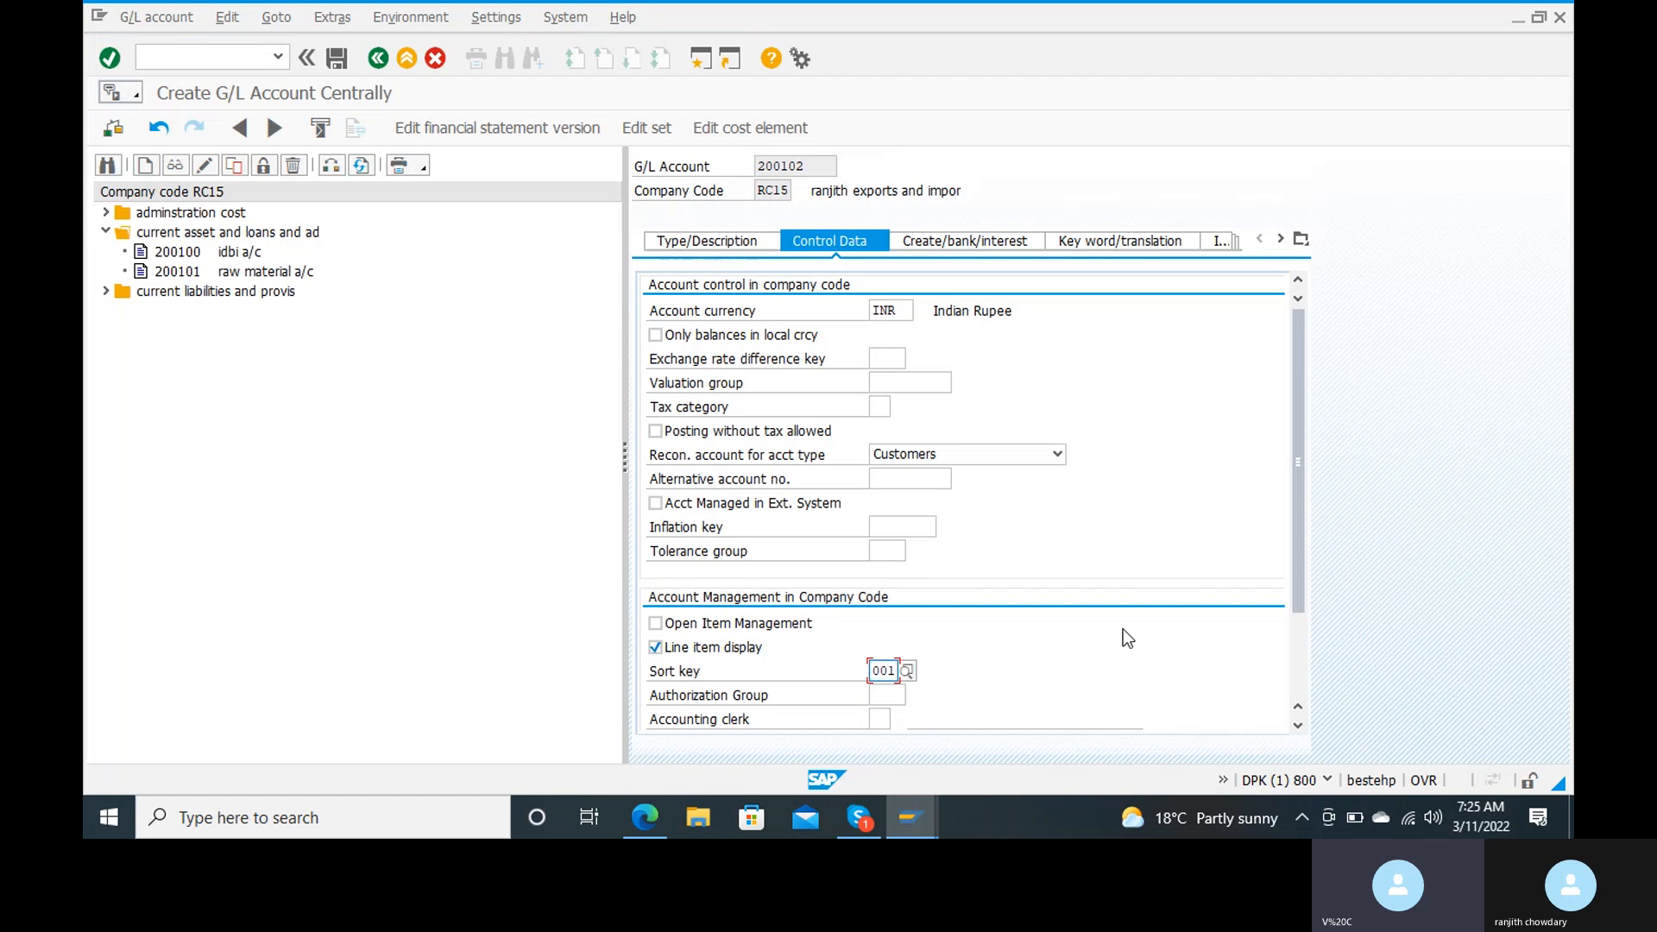
pyautogui.scroll(-2, 1122, 629)
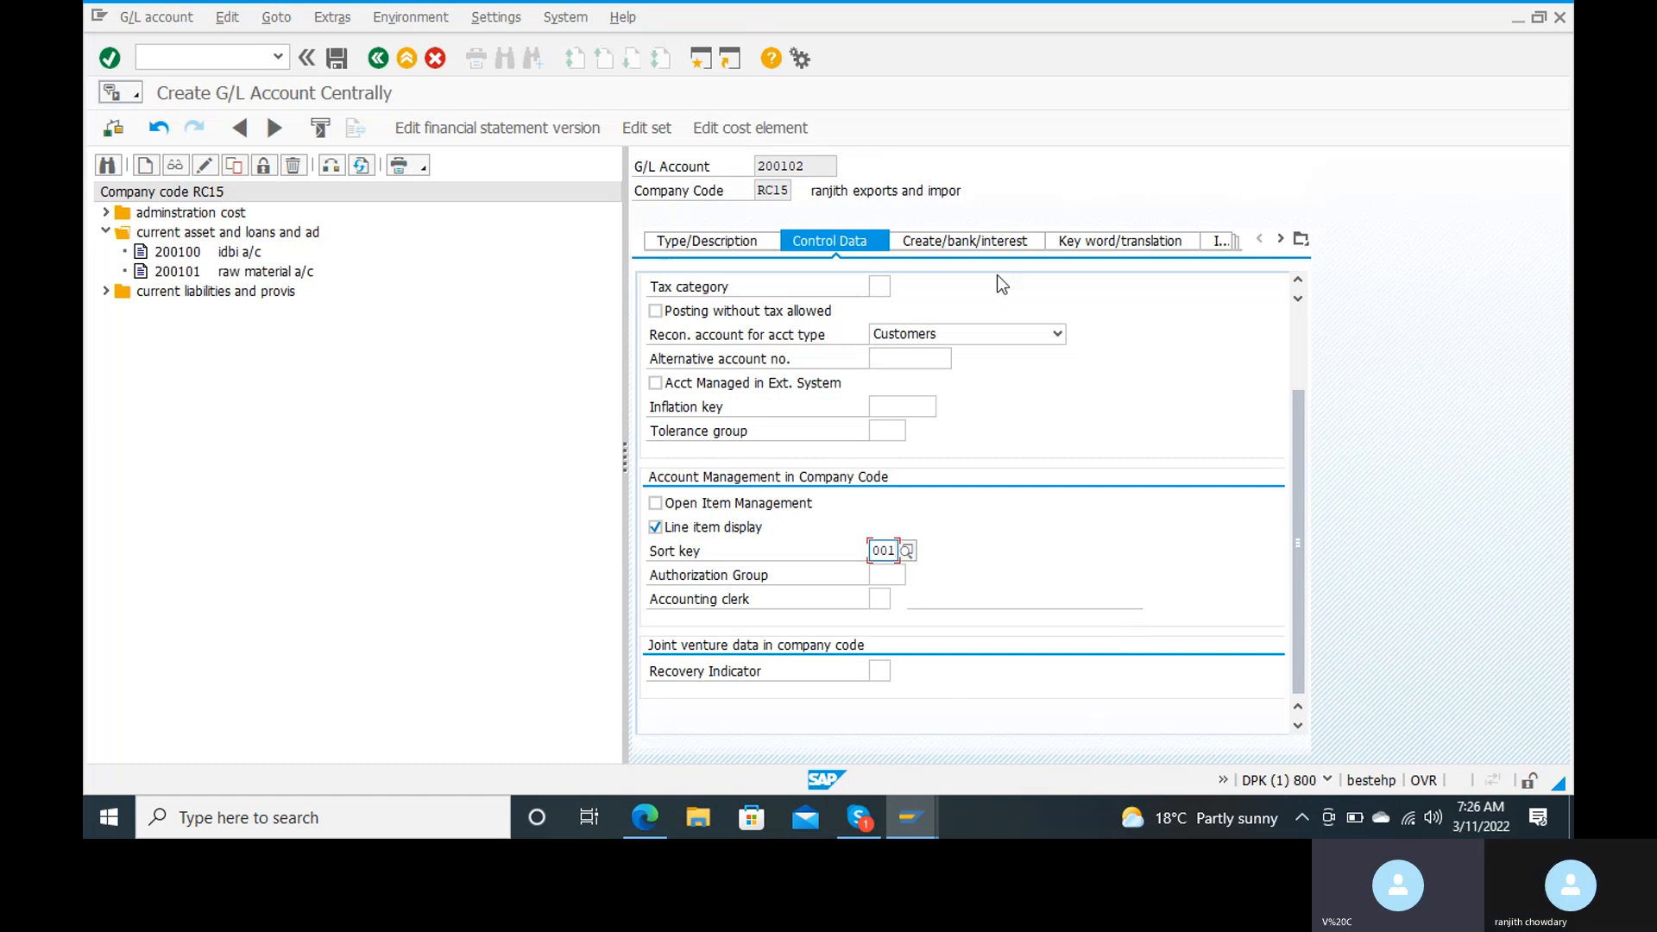
pyautogui.click(999, 235)
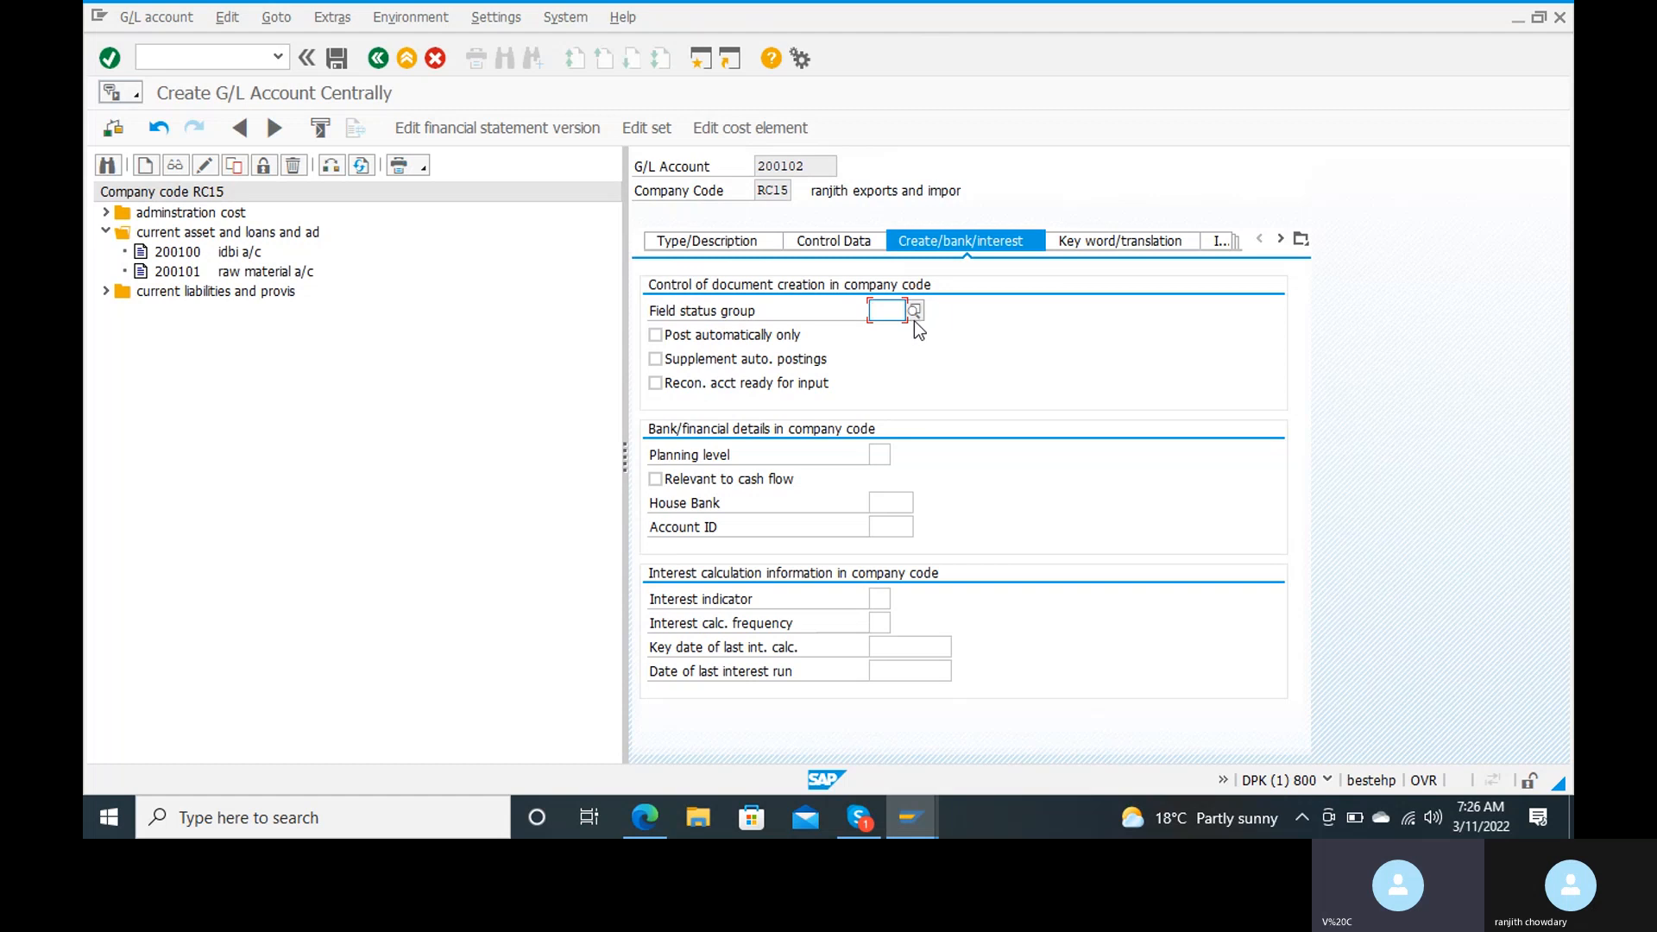
pyautogui.write('0')
pyautogui.press('BackSpace')
pyautogui.write('g')
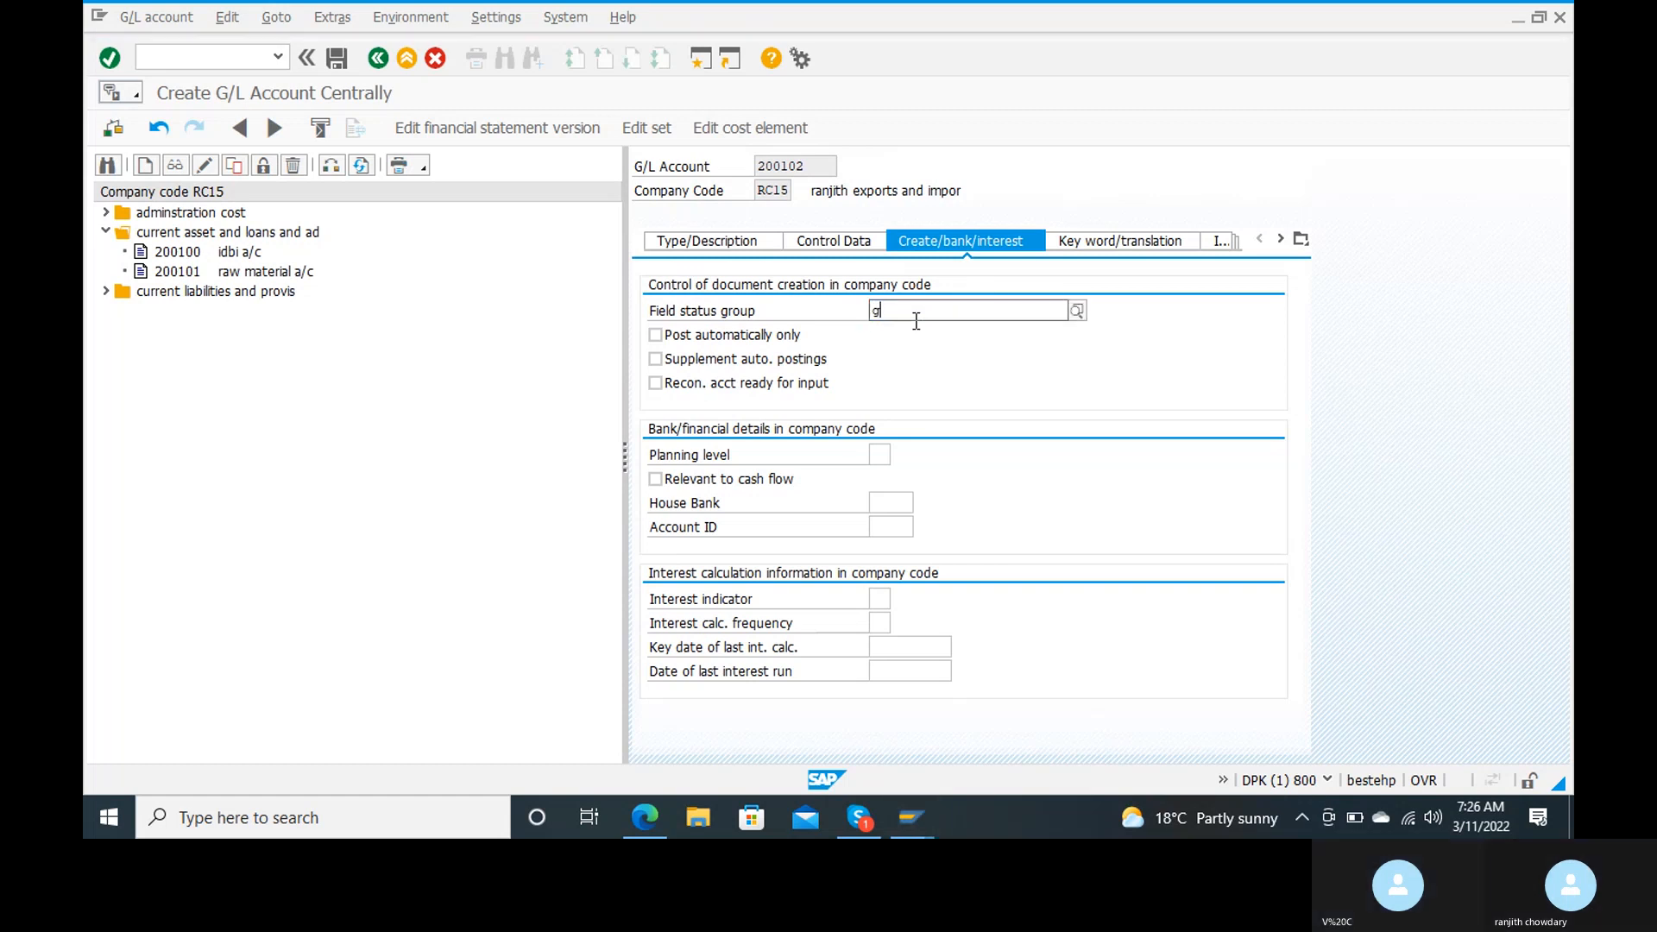
pyautogui.write('0')
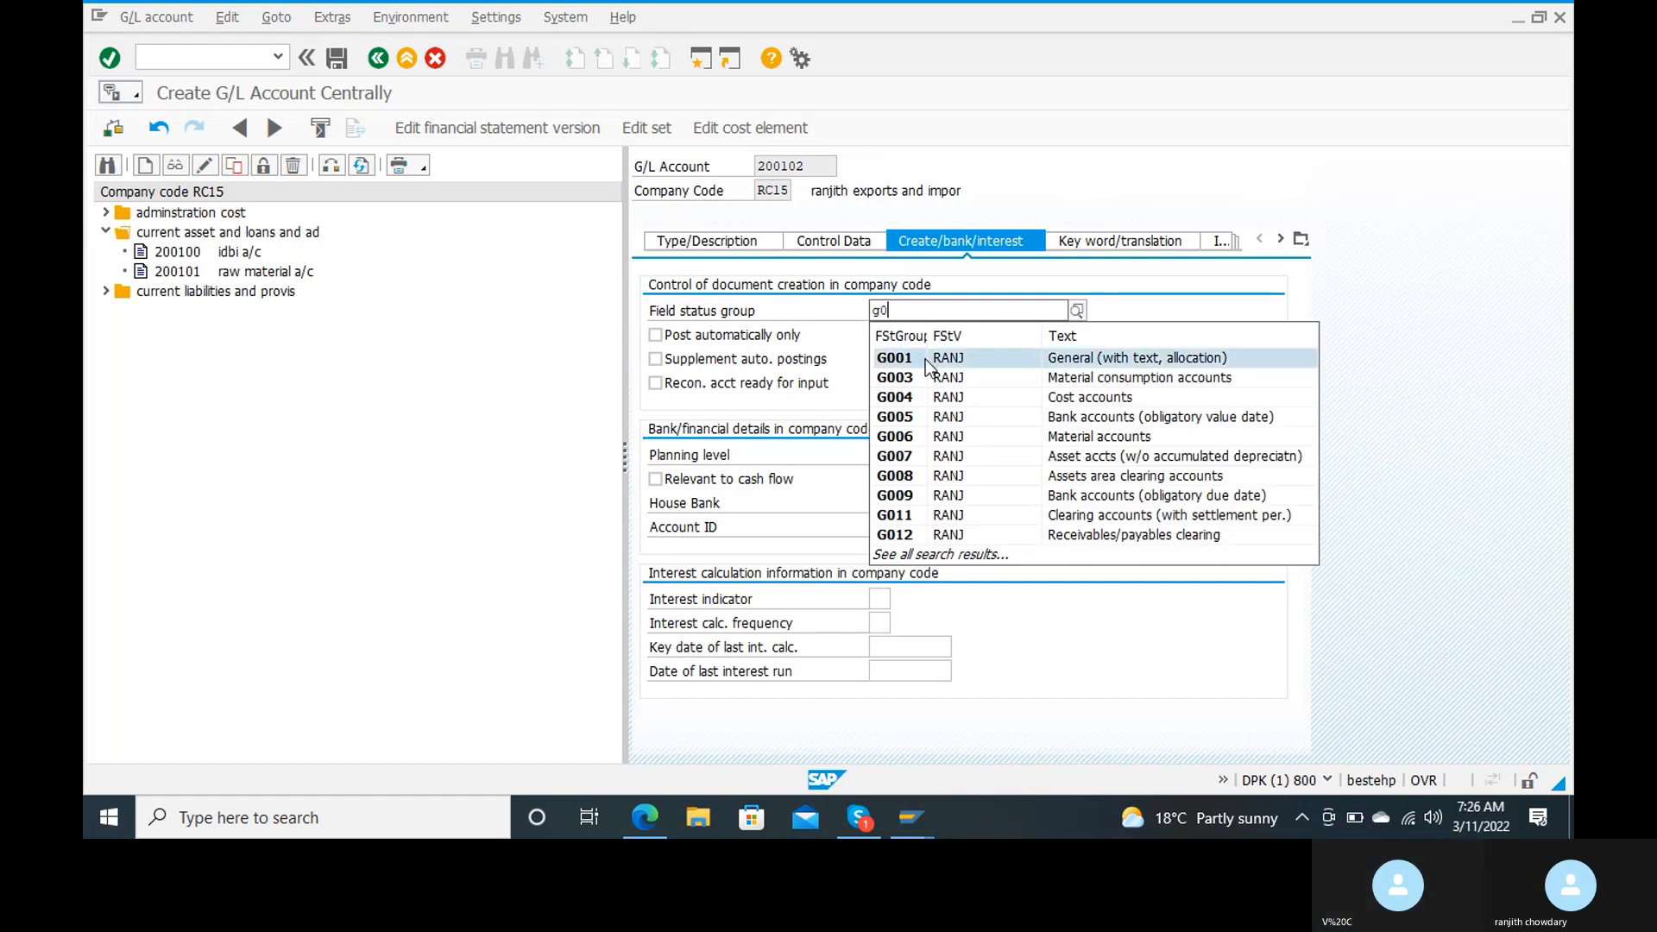
pyautogui.write('67')
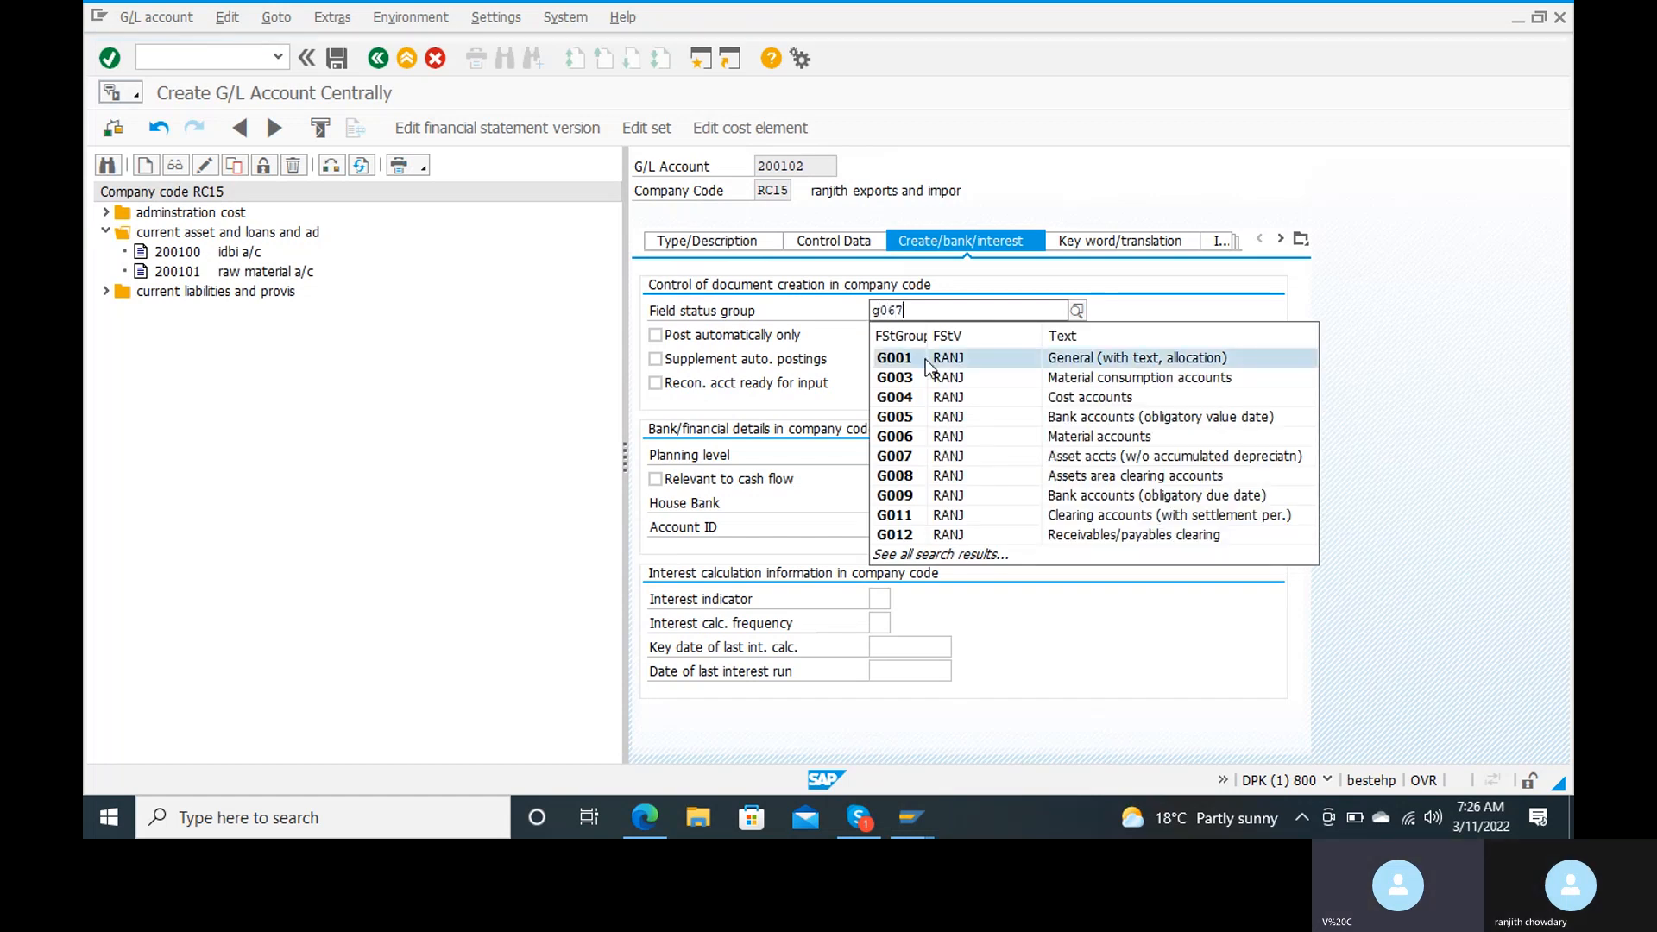
pyautogui.click(910, 351)
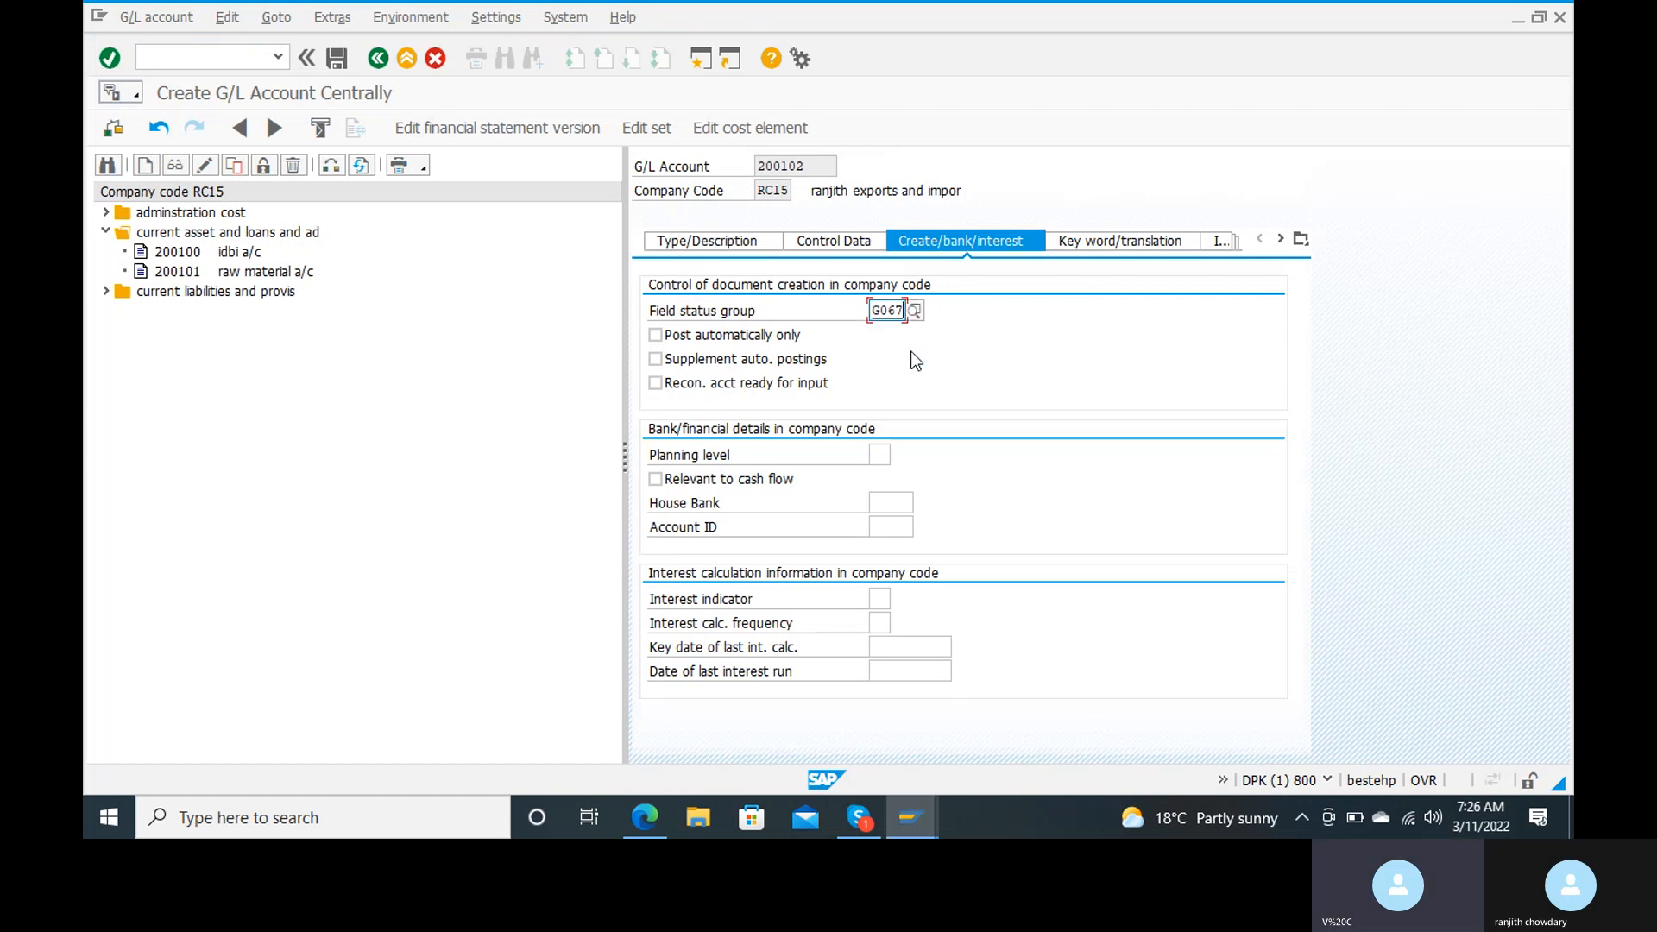
pyautogui.click(349, 55)
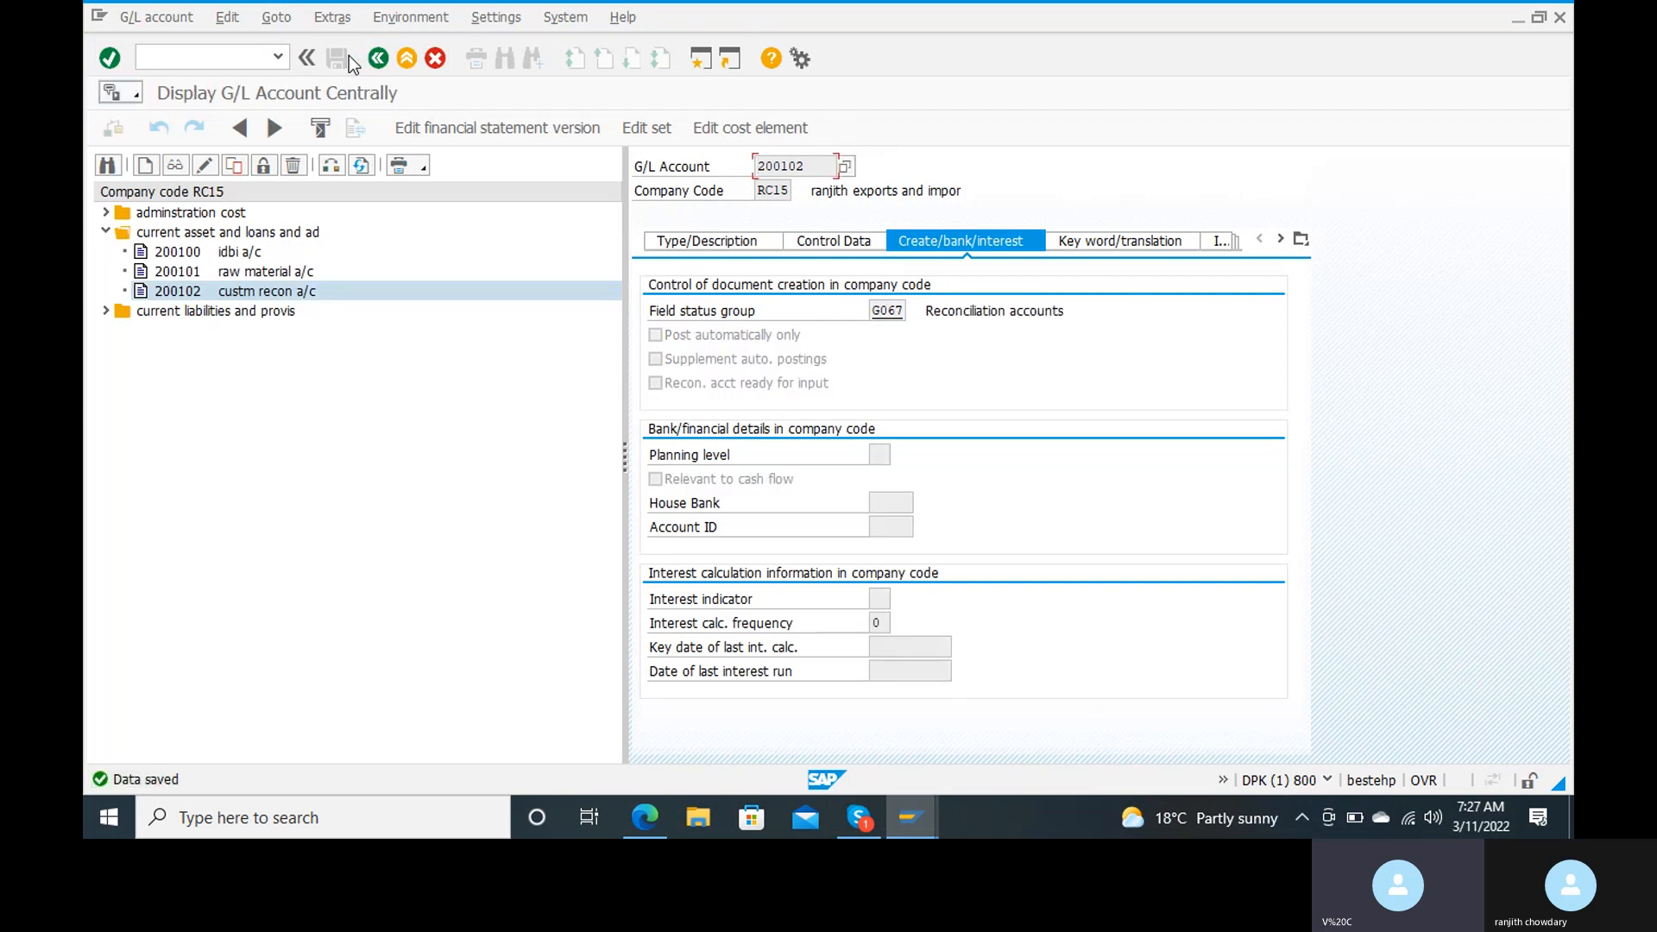
# Step: Return to the start screen and open transaction obar for customer account group number range assignments
pyautogui.click(163, 54)
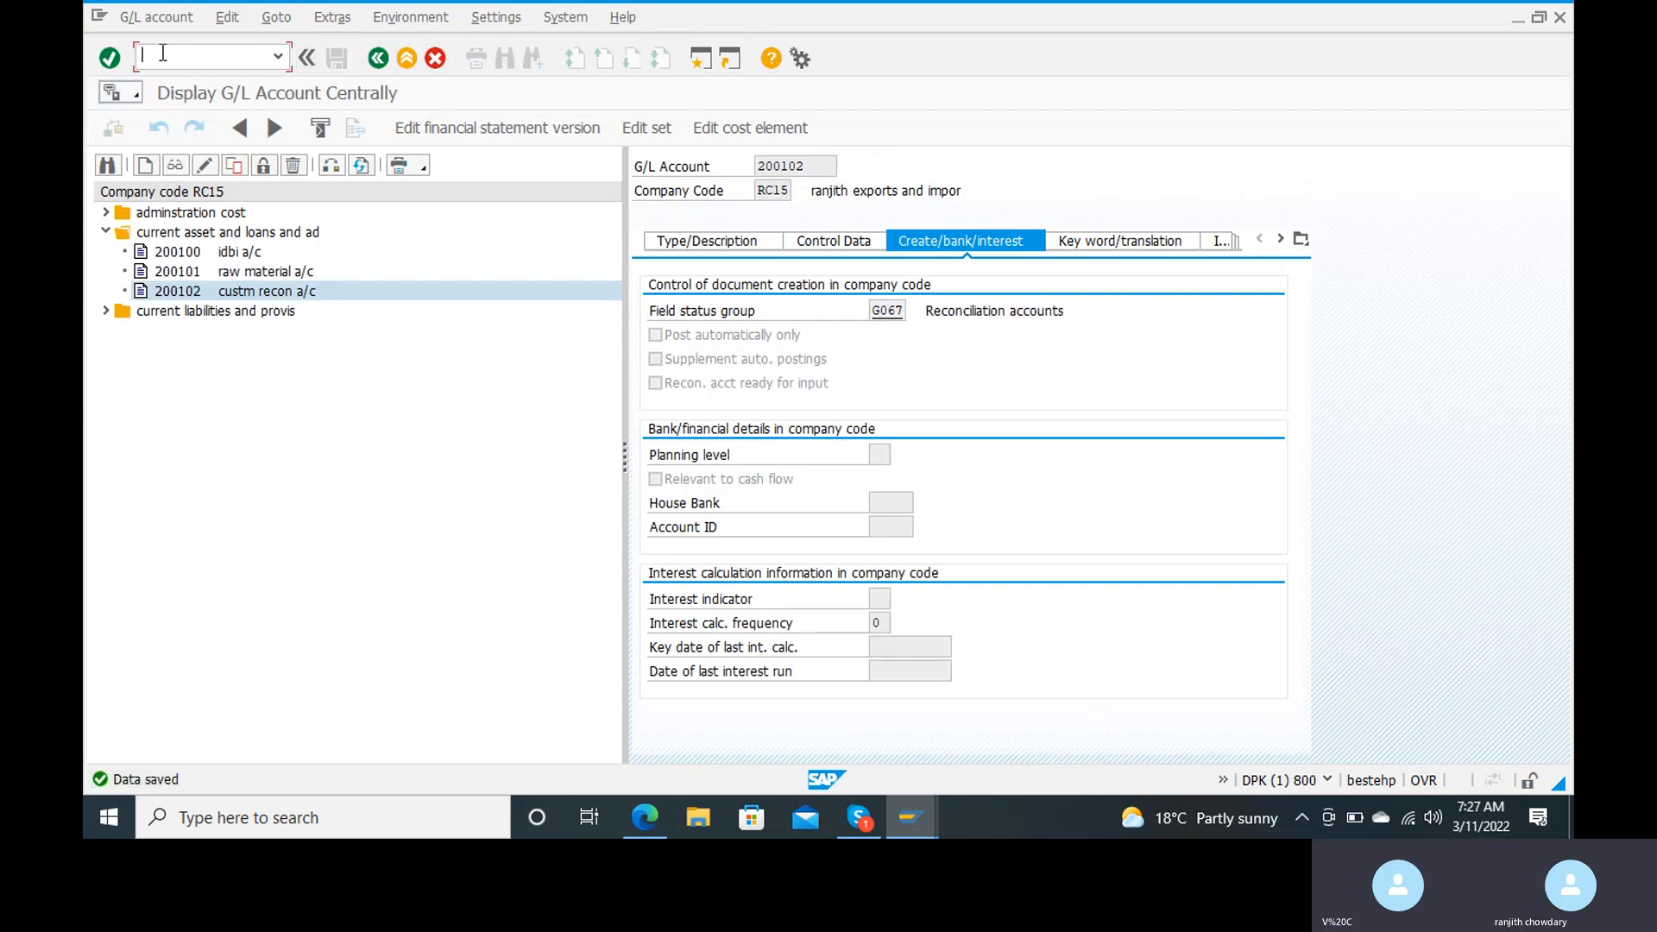
pyautogui.write('/n')
pyautogui.press('Return')
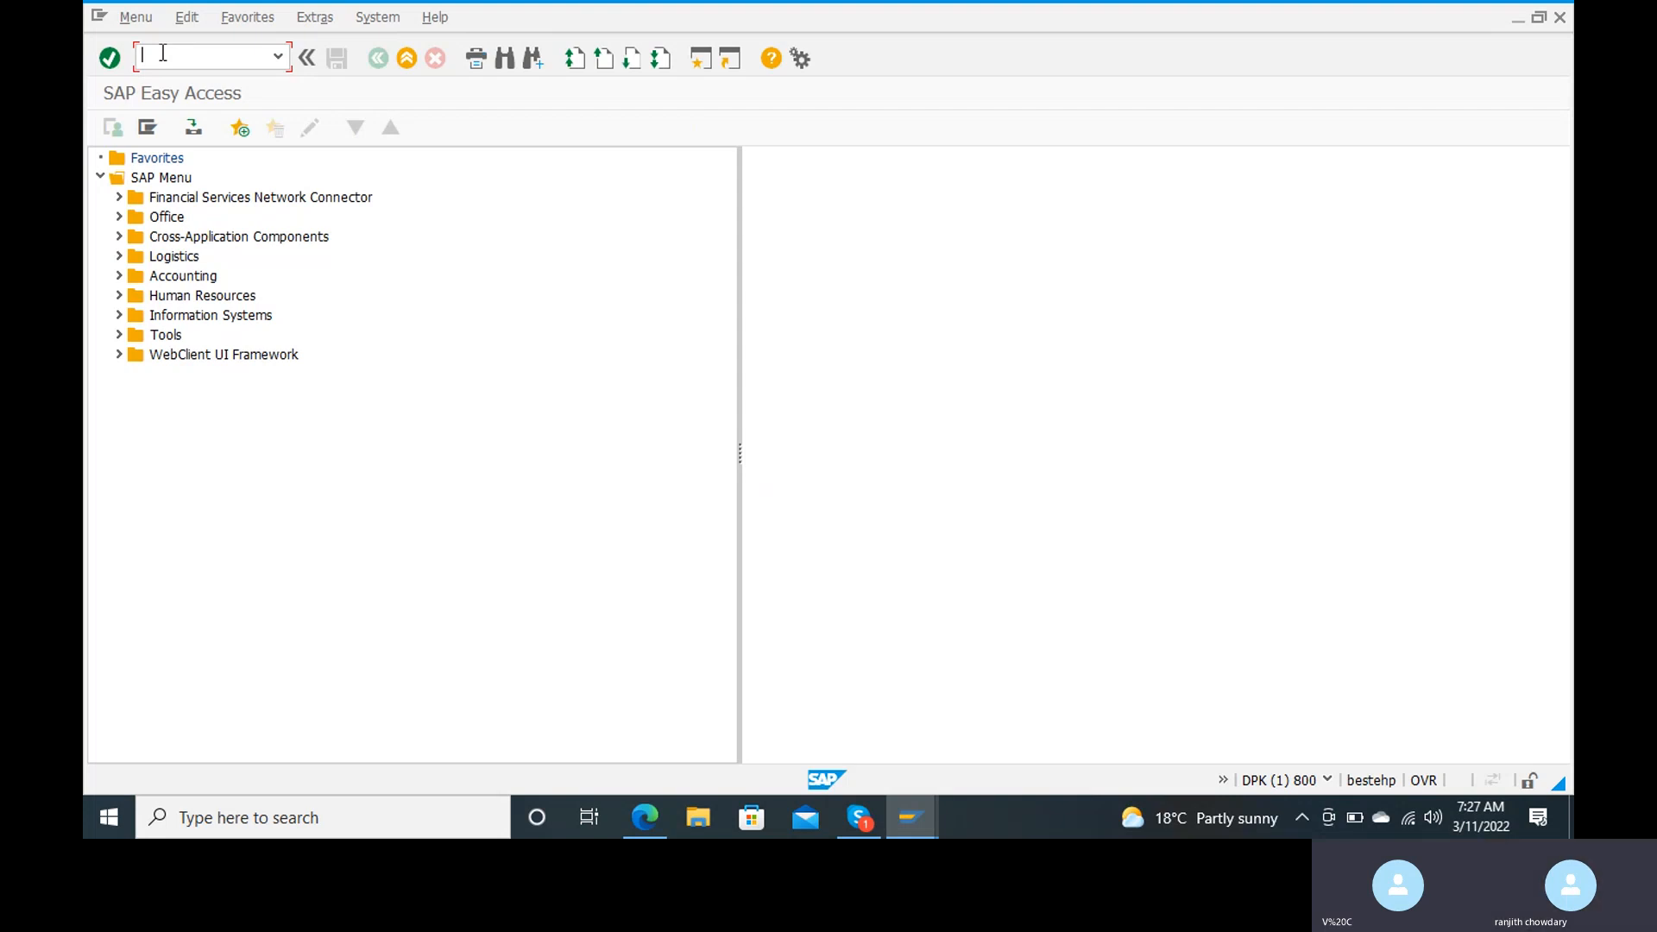
pyautogui.write('obar')
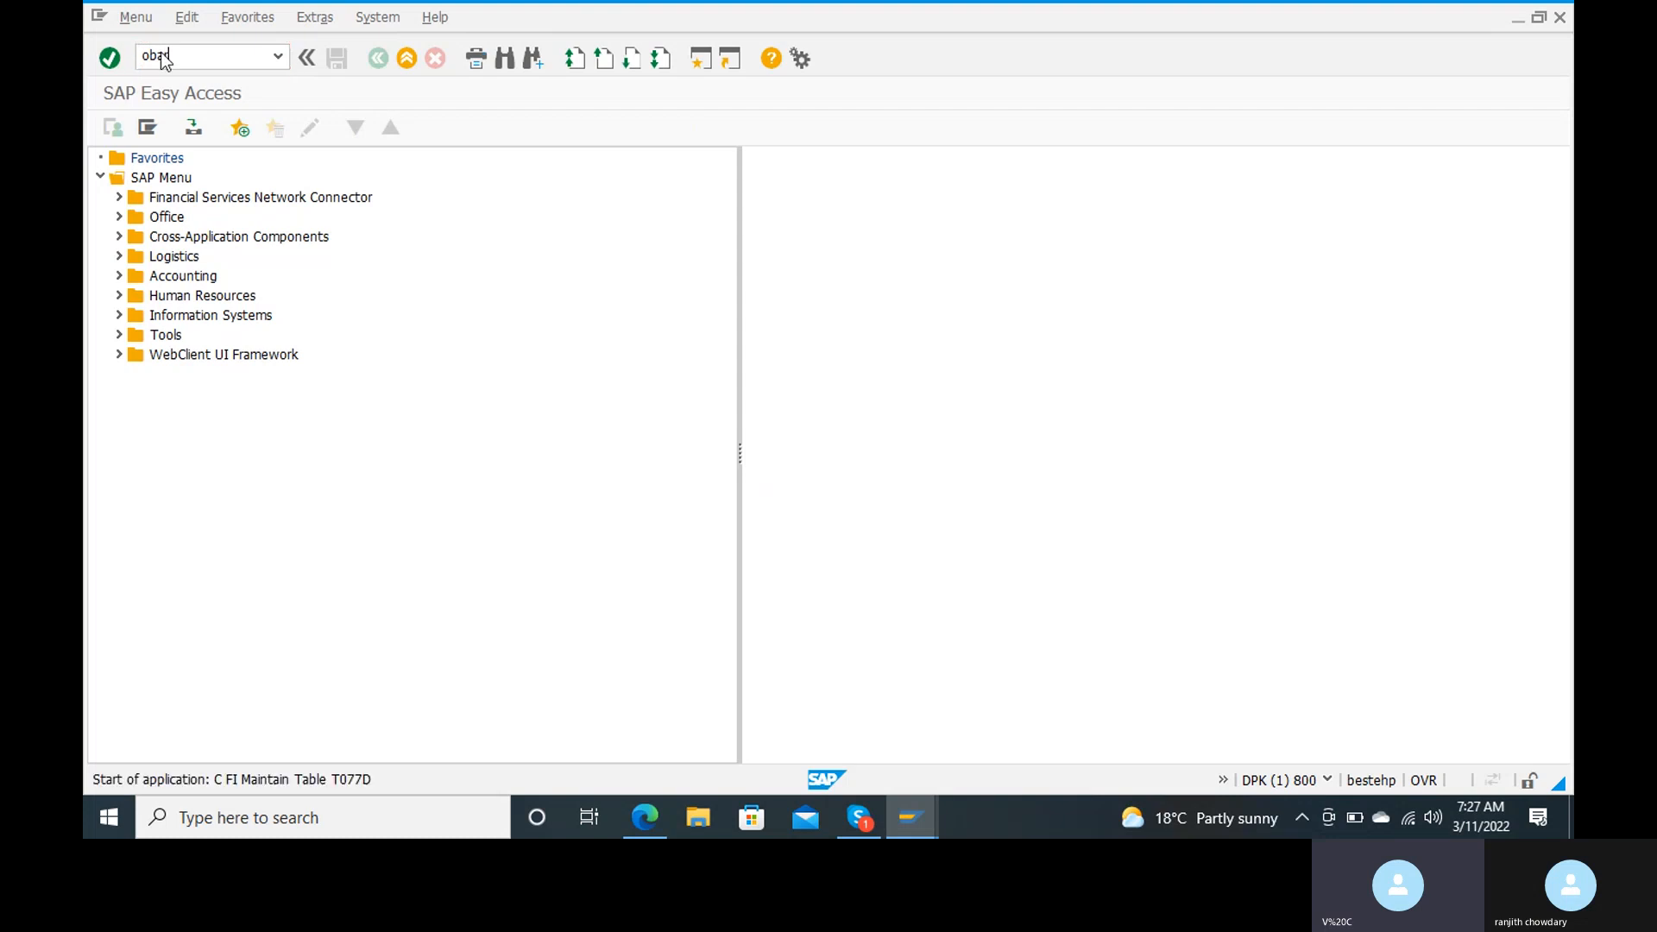
pyautogui.press('Return')
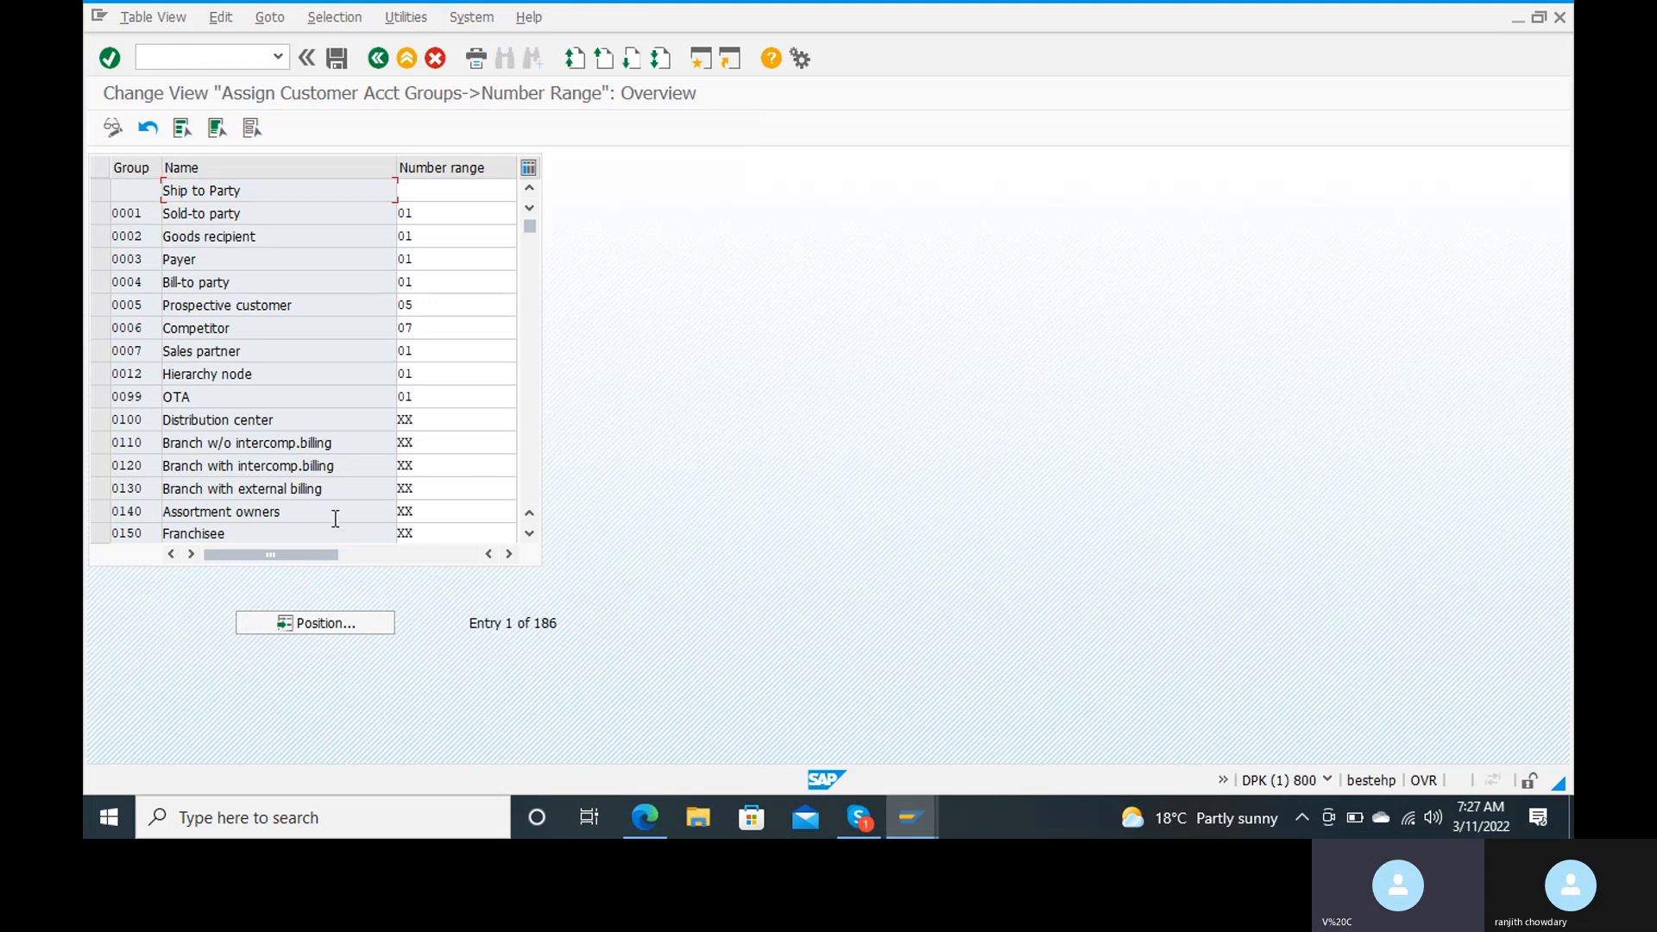
# Step: Position the number range assignment list at account group ranj to check its assigned range
pyautogui.click(311, 630)
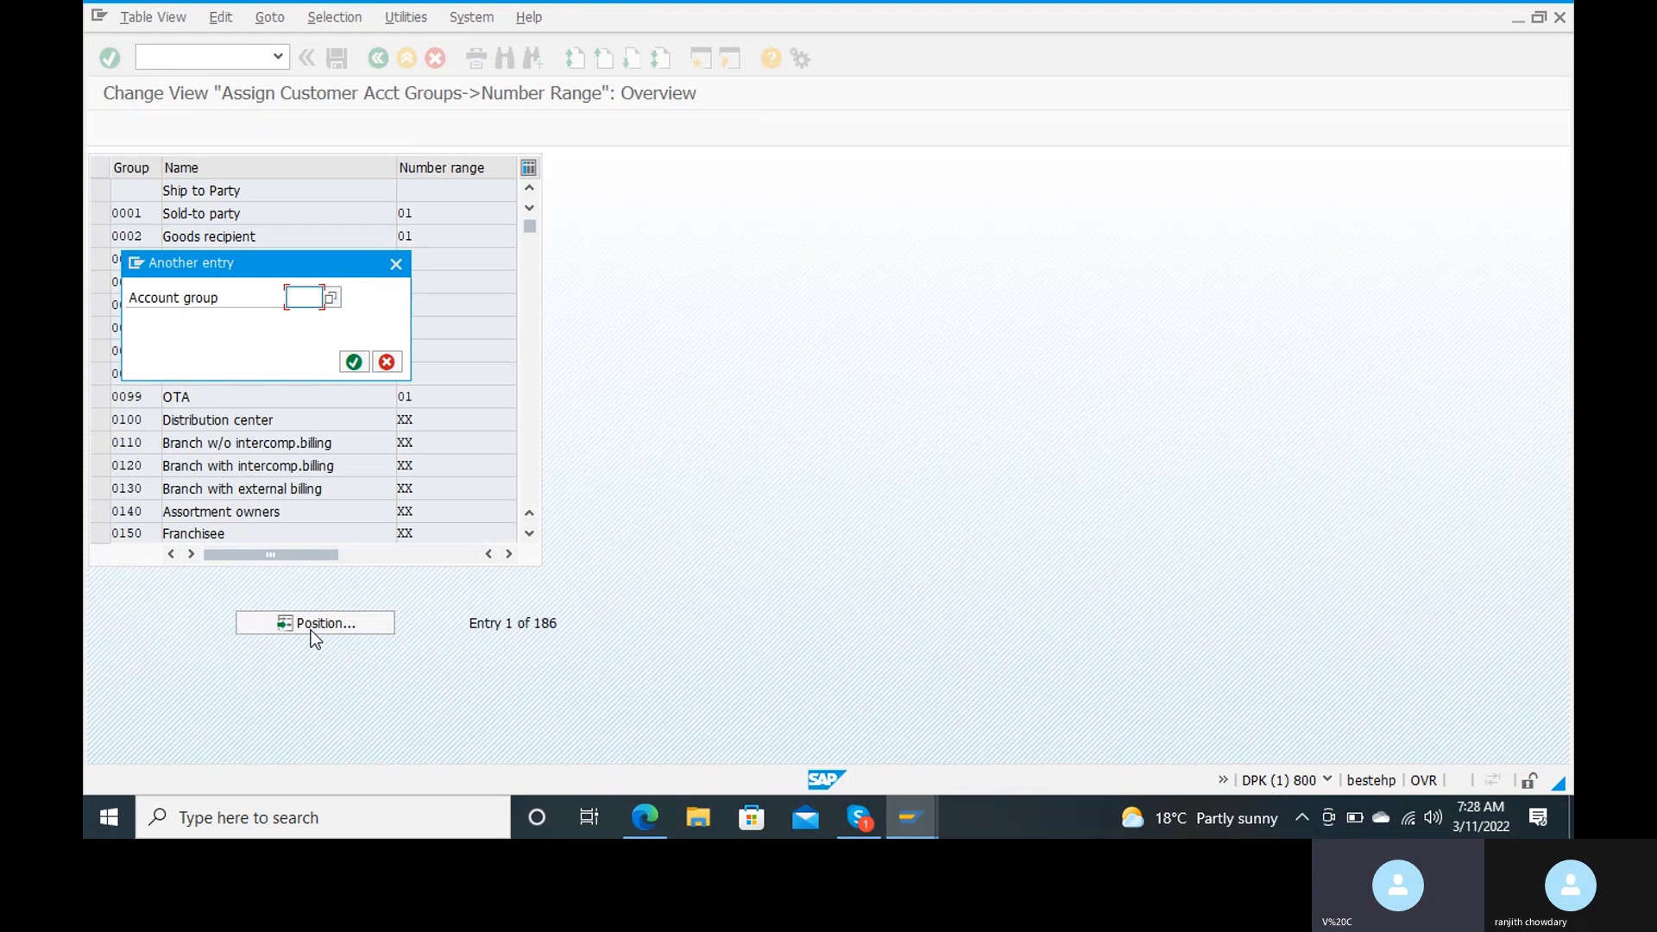
pyautogui.write('r')
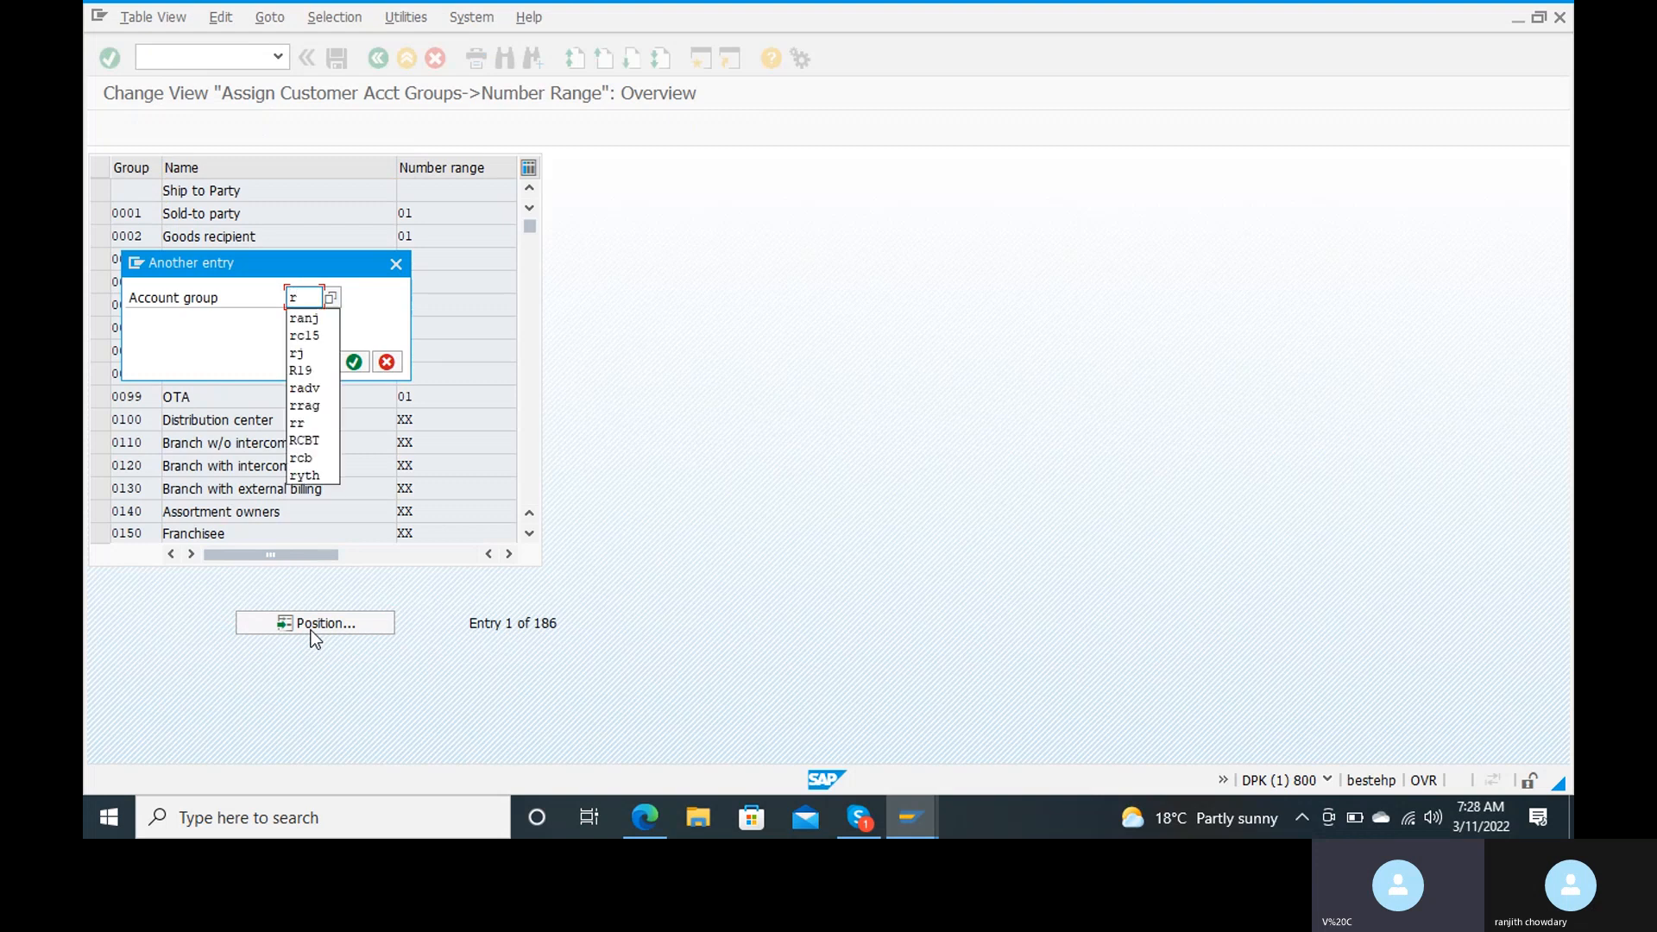
pyautogui.write('a')
pyautogui.press('Down')
pyautogui.press('Return')
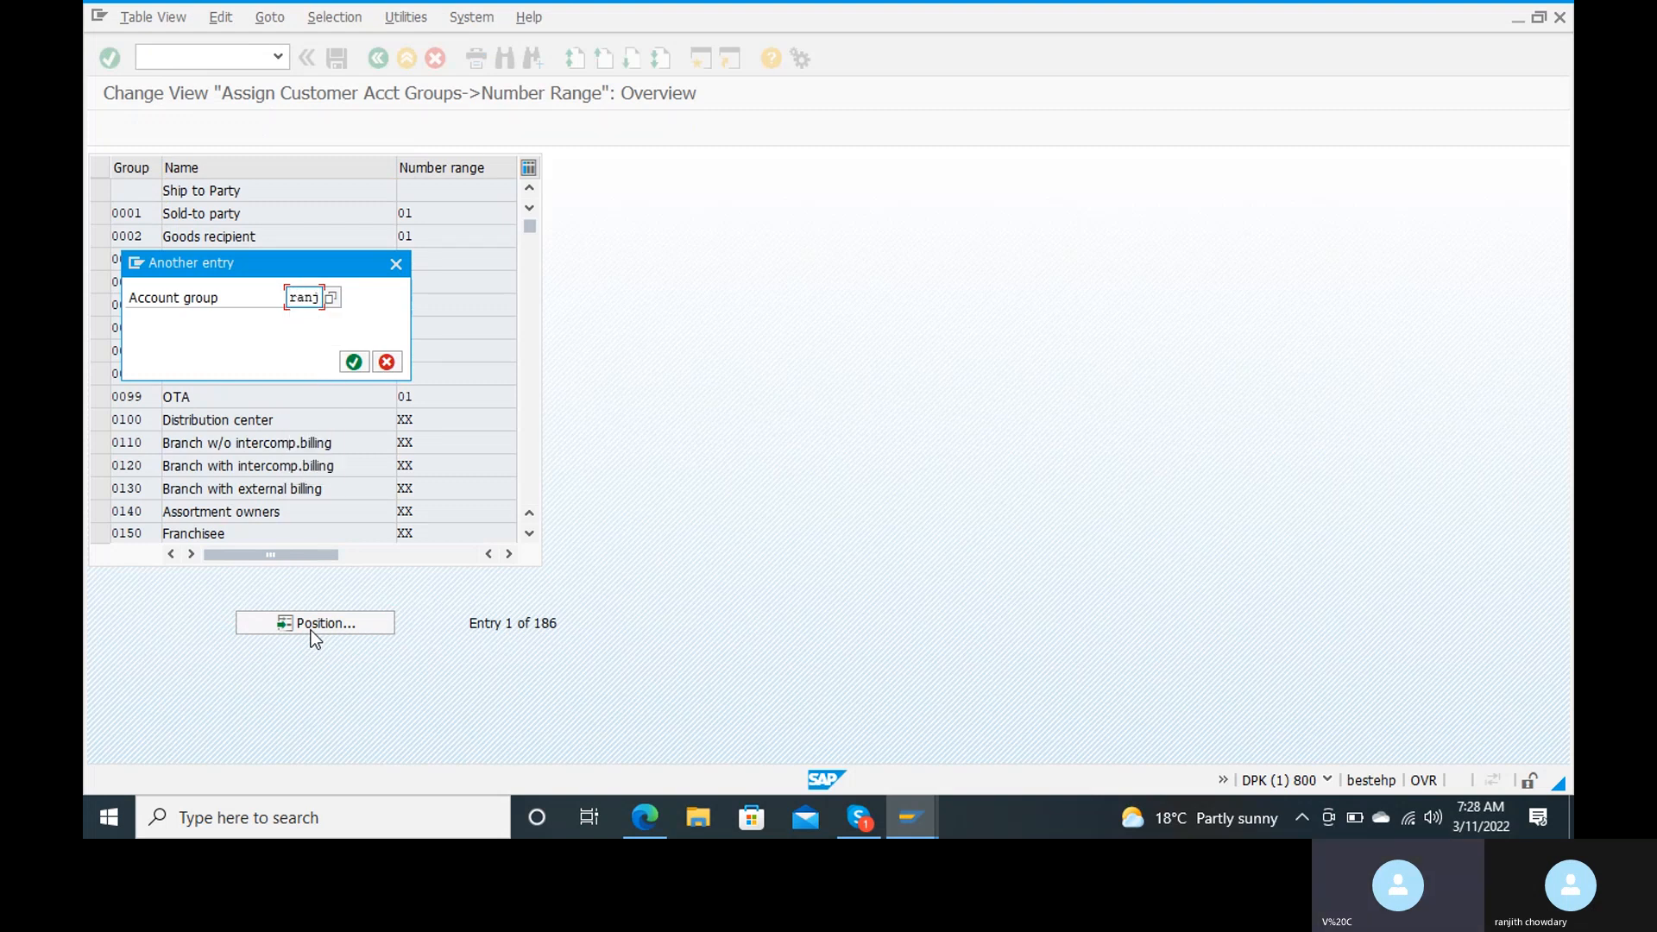
pyautogui.click(354, 362)
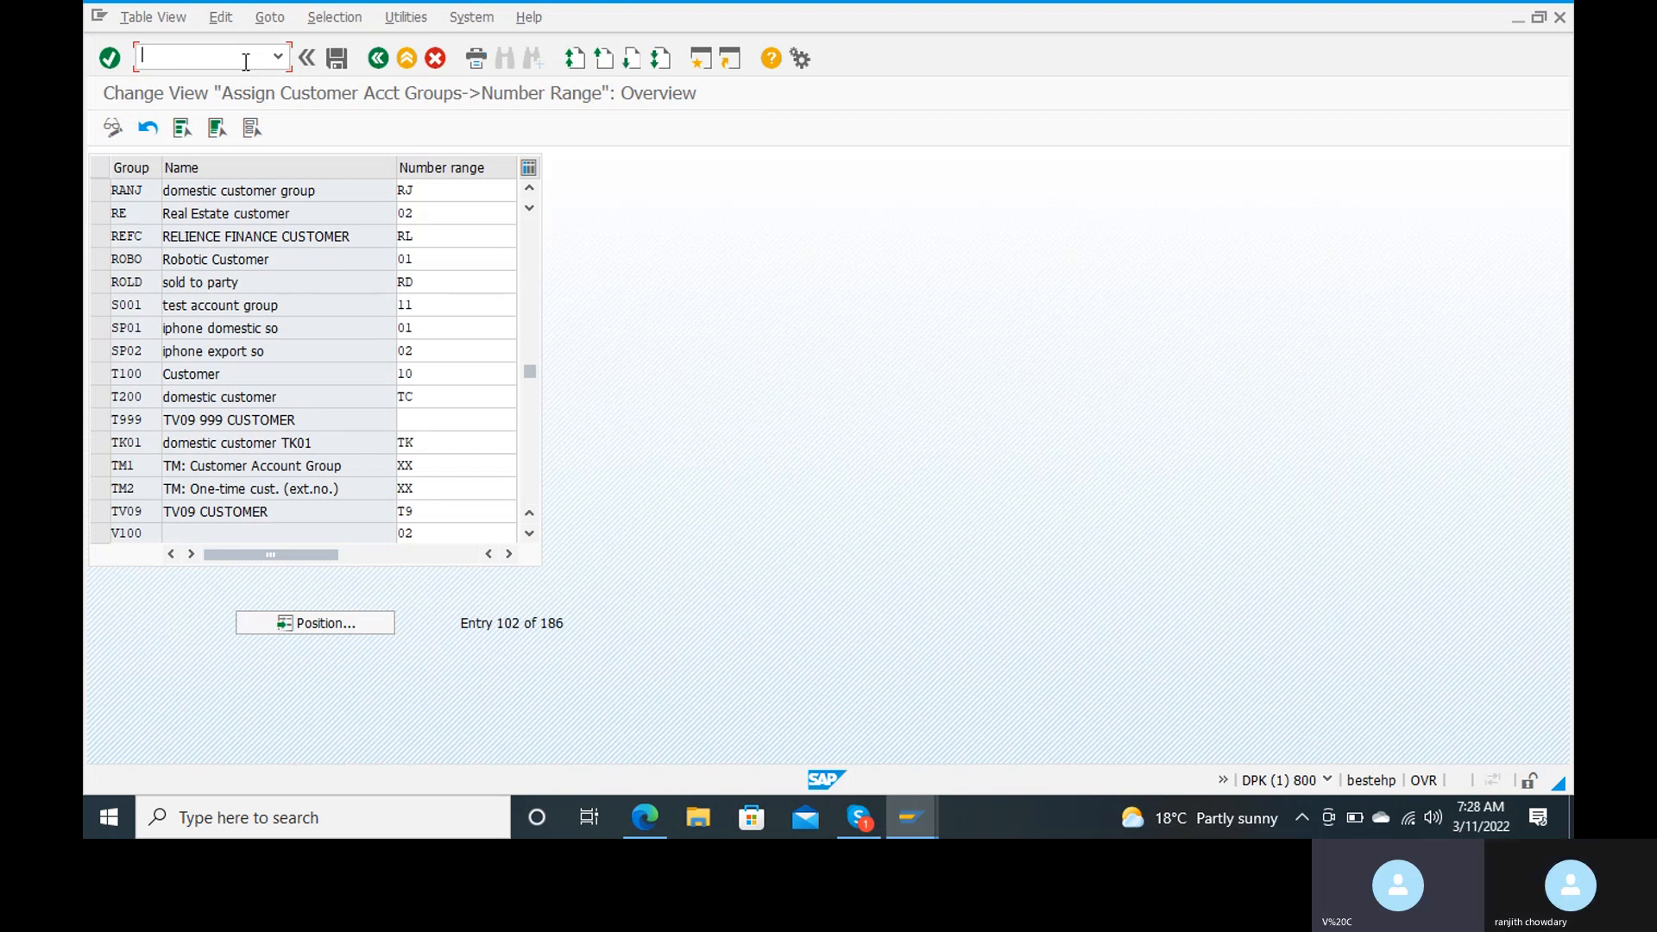
# Step: Open transaction xd01 to create a customer, leaving the number range assignment
pyautogui.write('/nxd01')
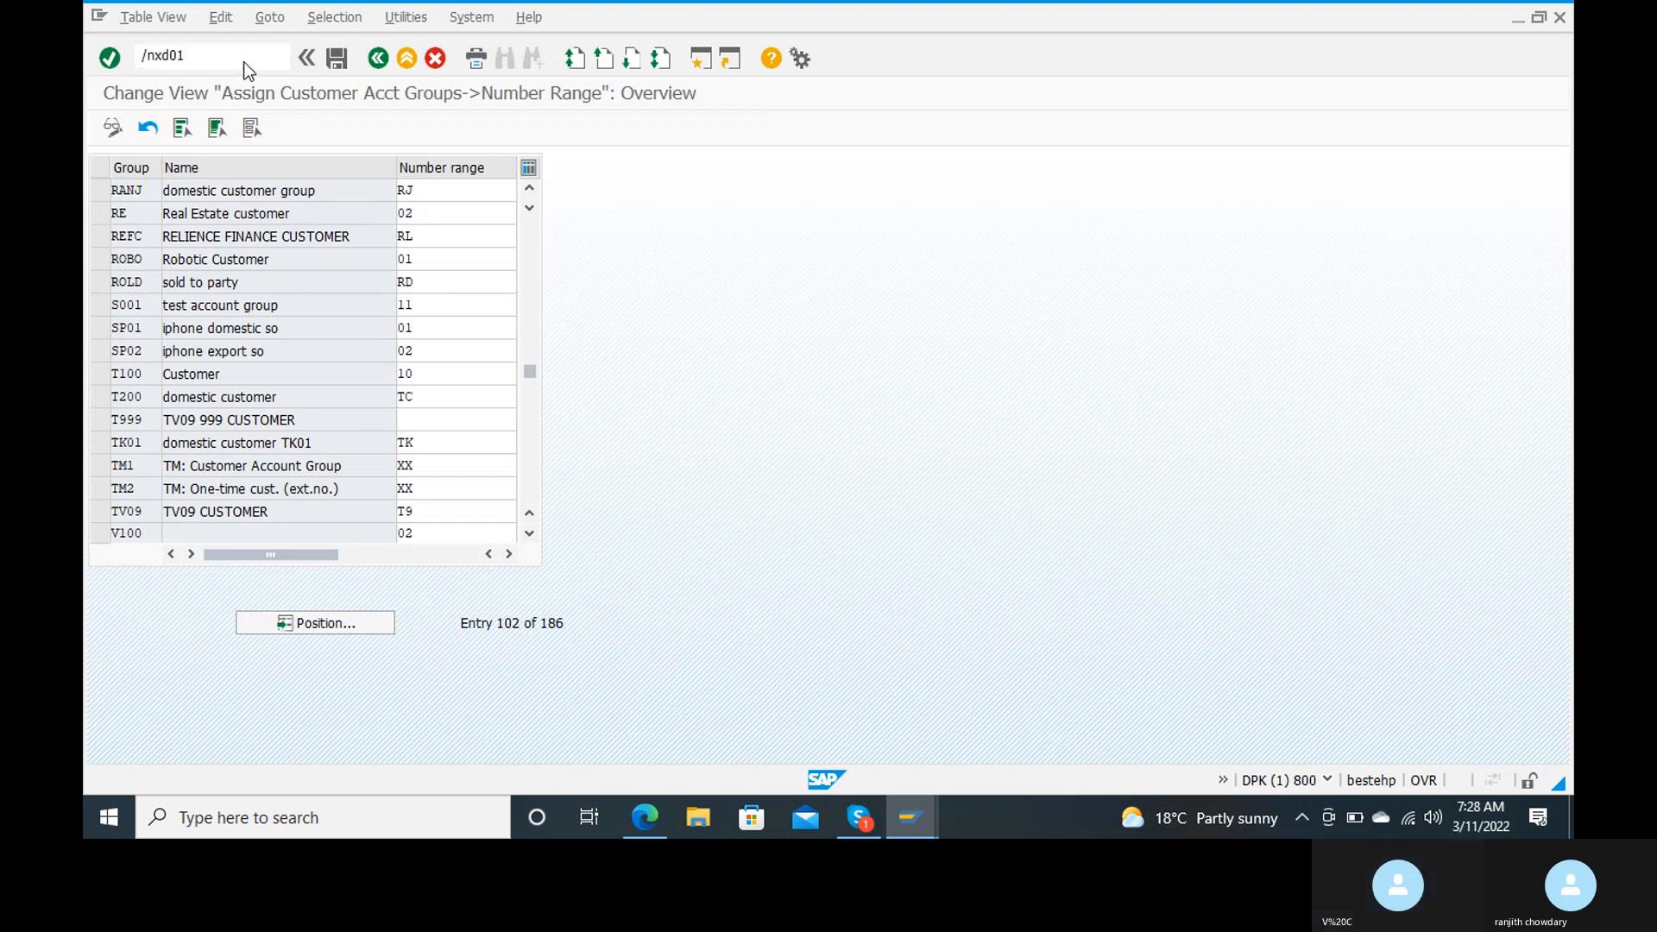
pyautogui.press('Return')
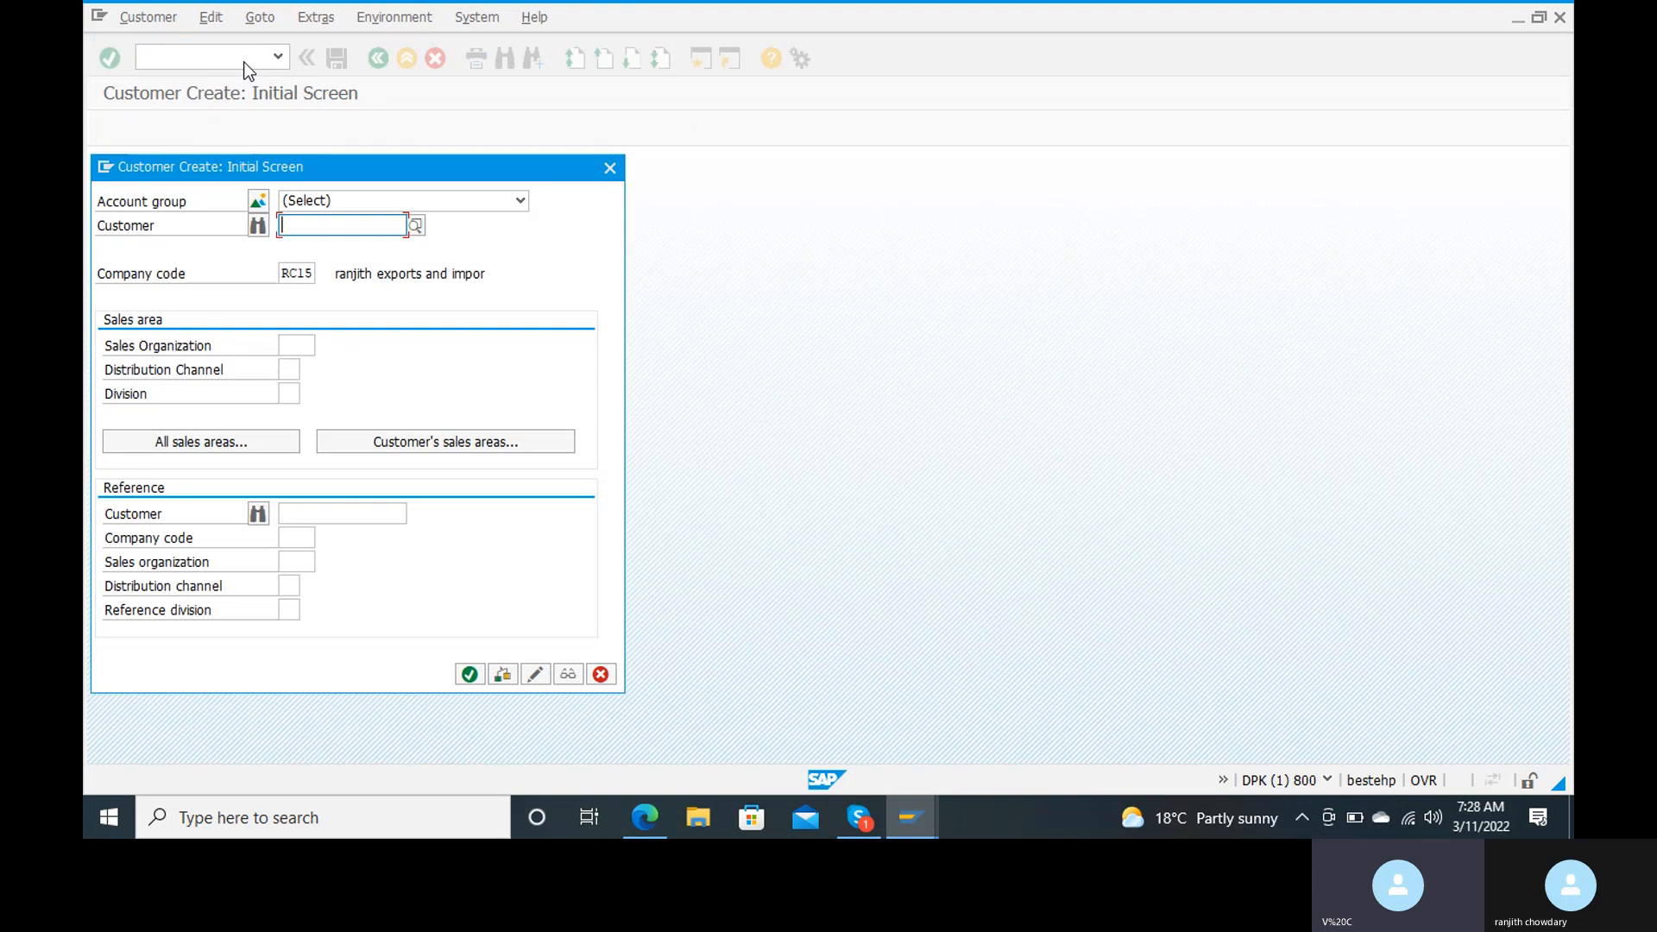
# Step: Look through the available account groups for the one belonging to RANJ for the new customer in company code RC15
pyautogui.click(382, 199)
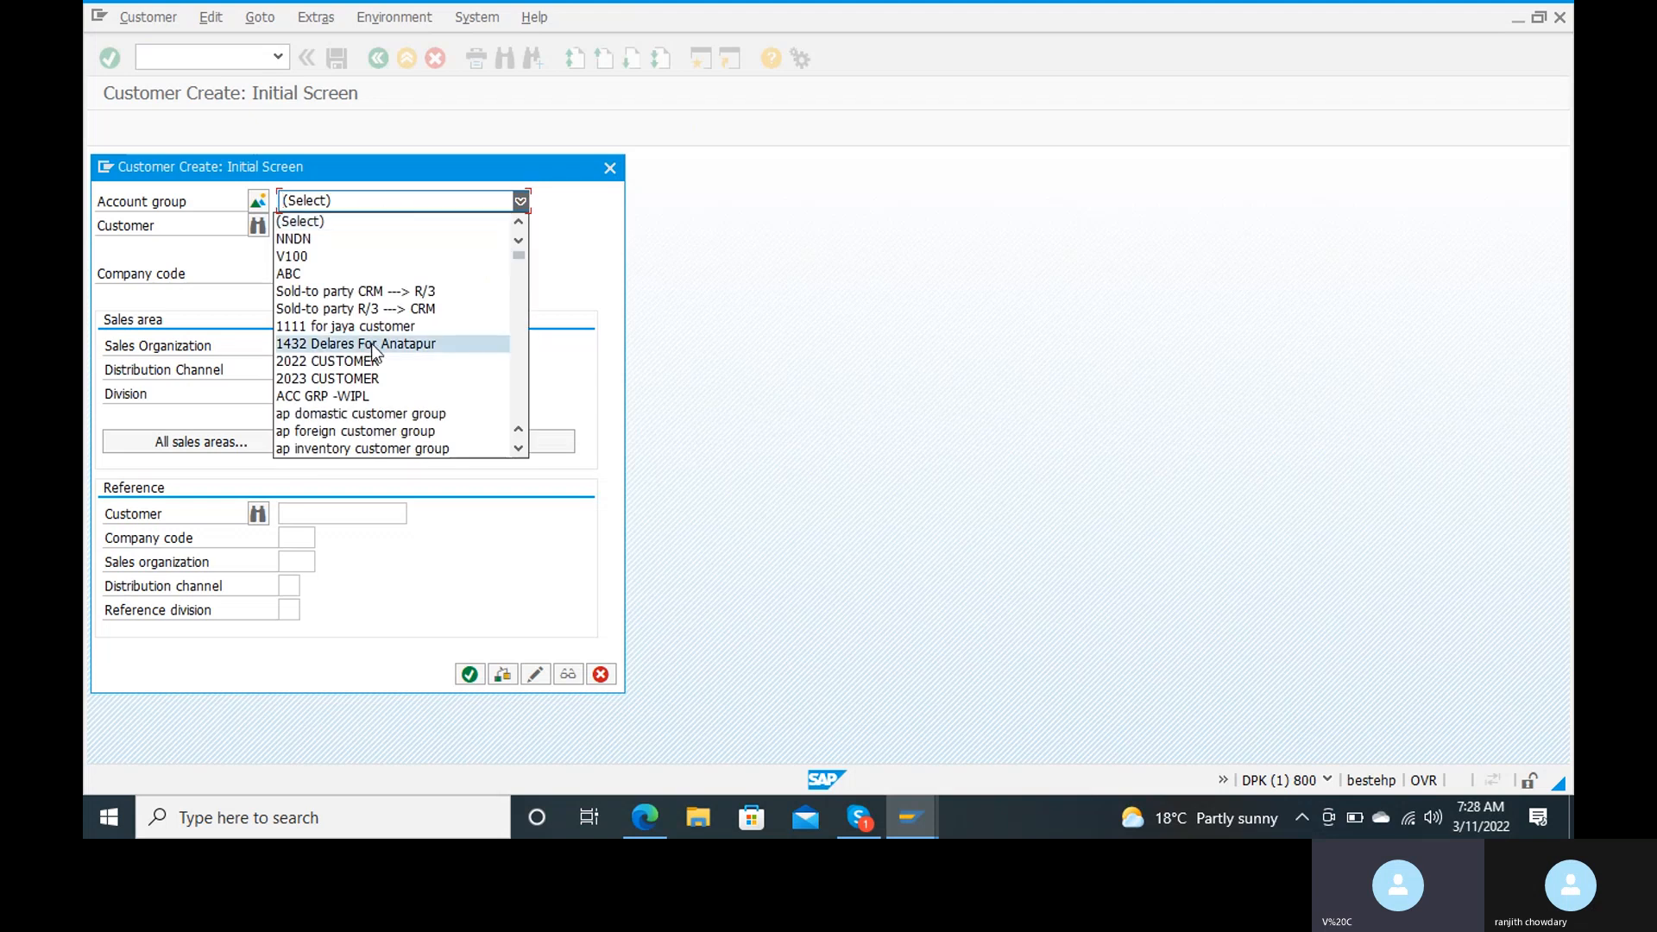
pyautogui.scroll(-10, 372, 352)
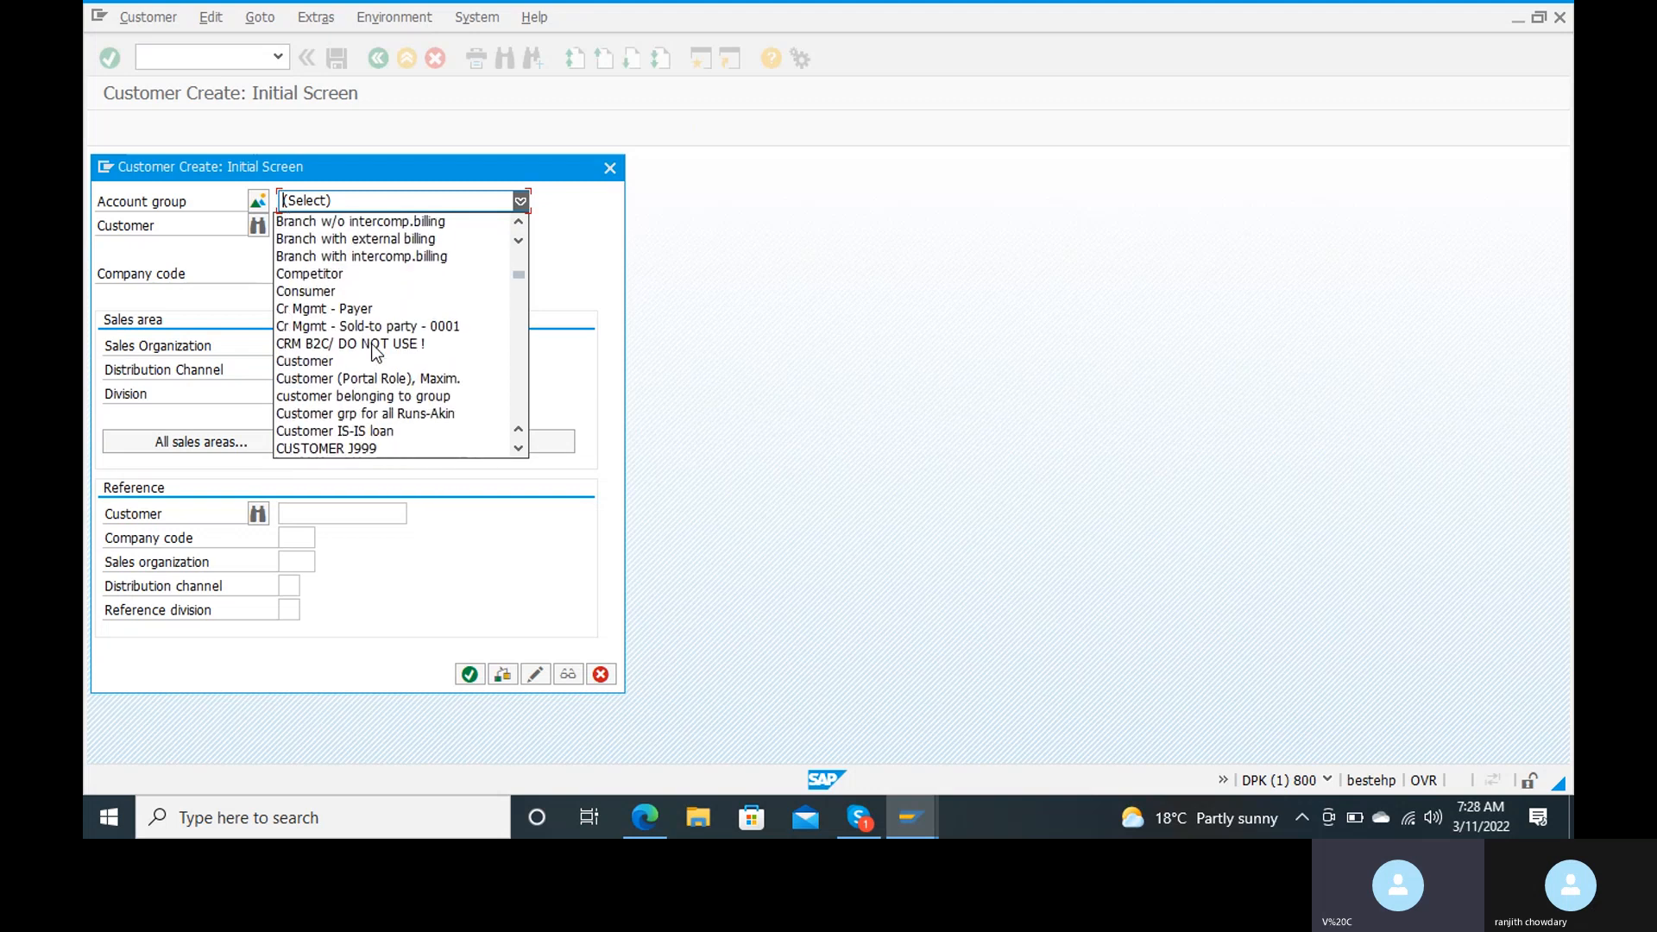
pyautogui.scroll(-3, 372, 352)
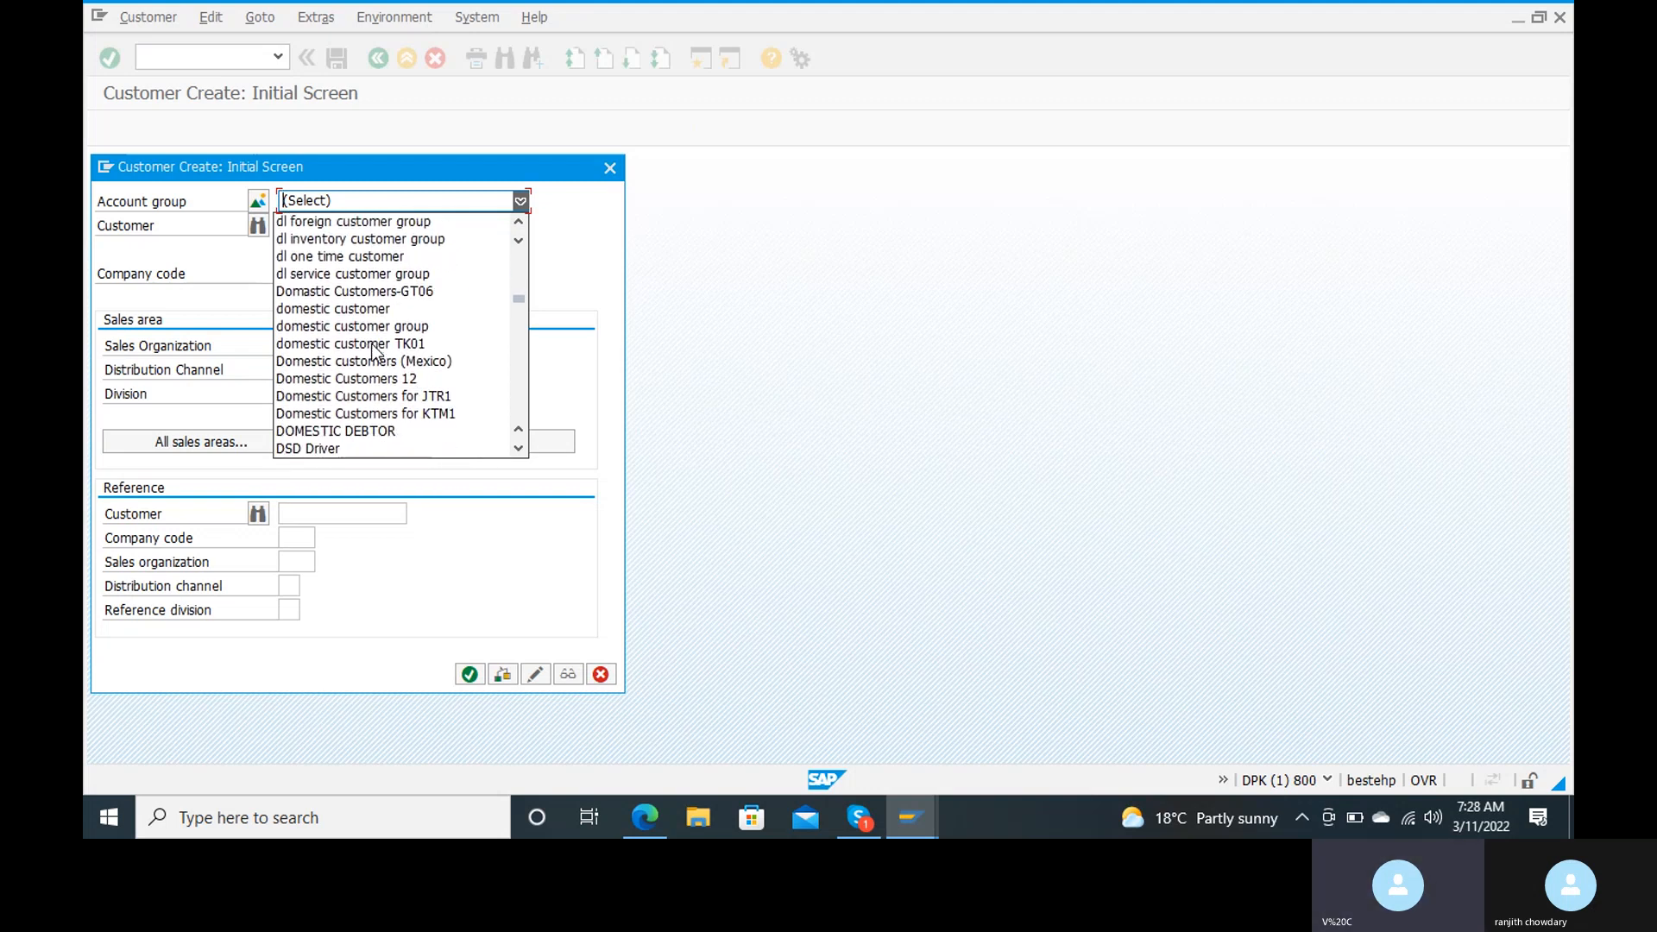
pyautogui.scroll(-3, 373, 352)
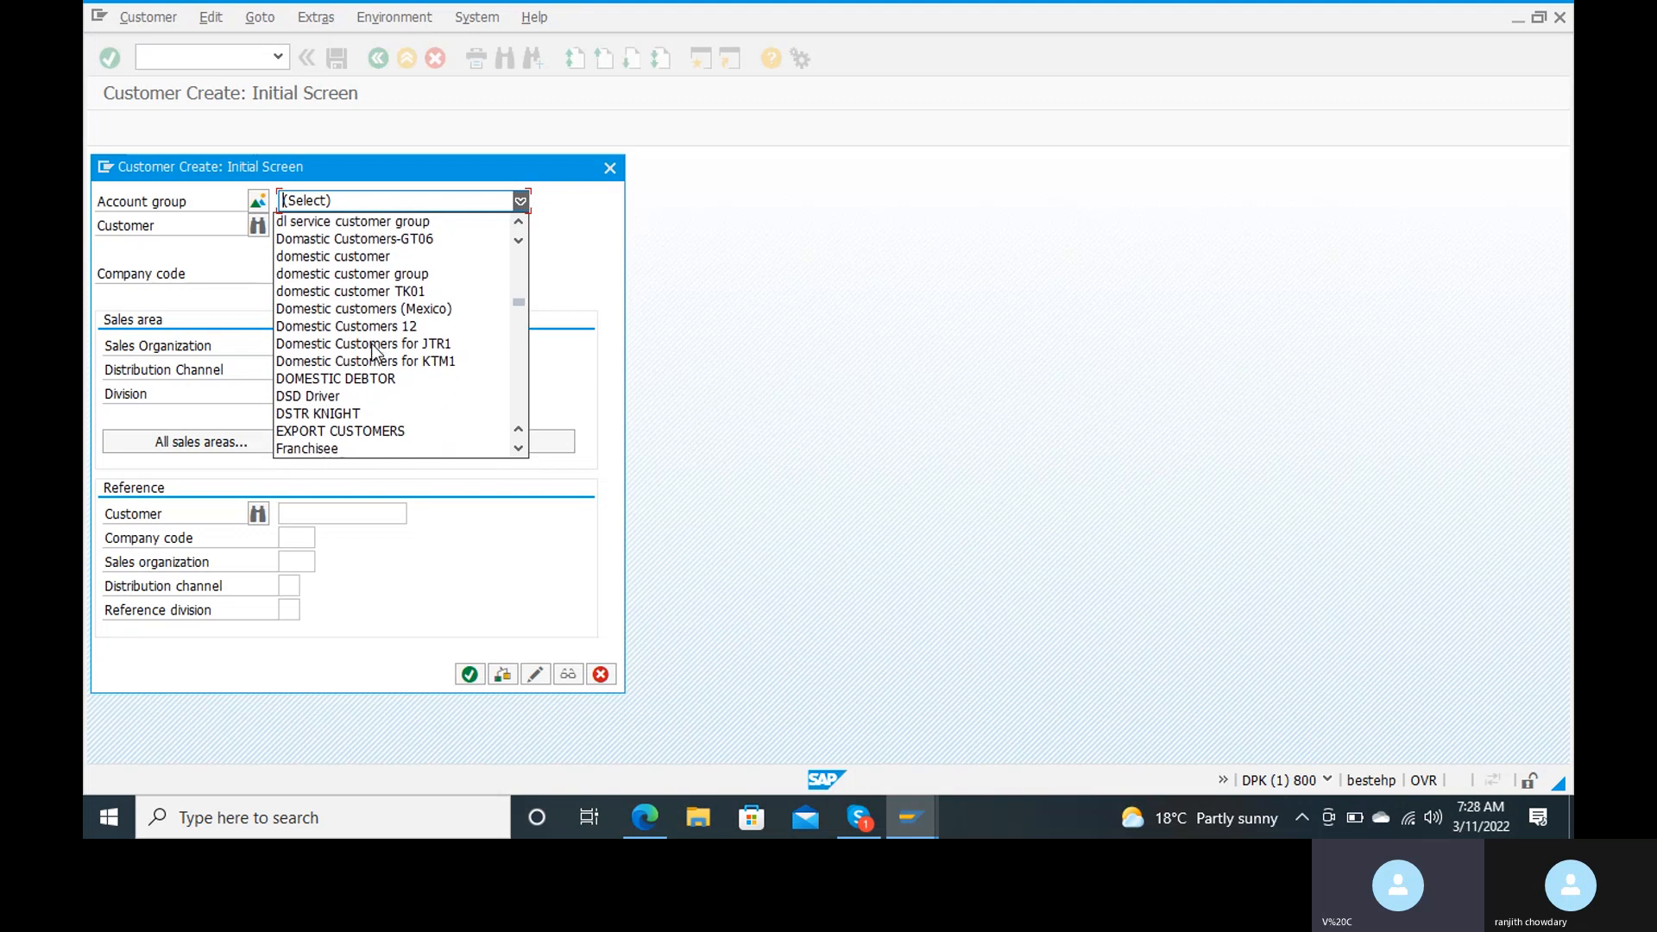
pyautogui.scroll(-16, 373, 352)
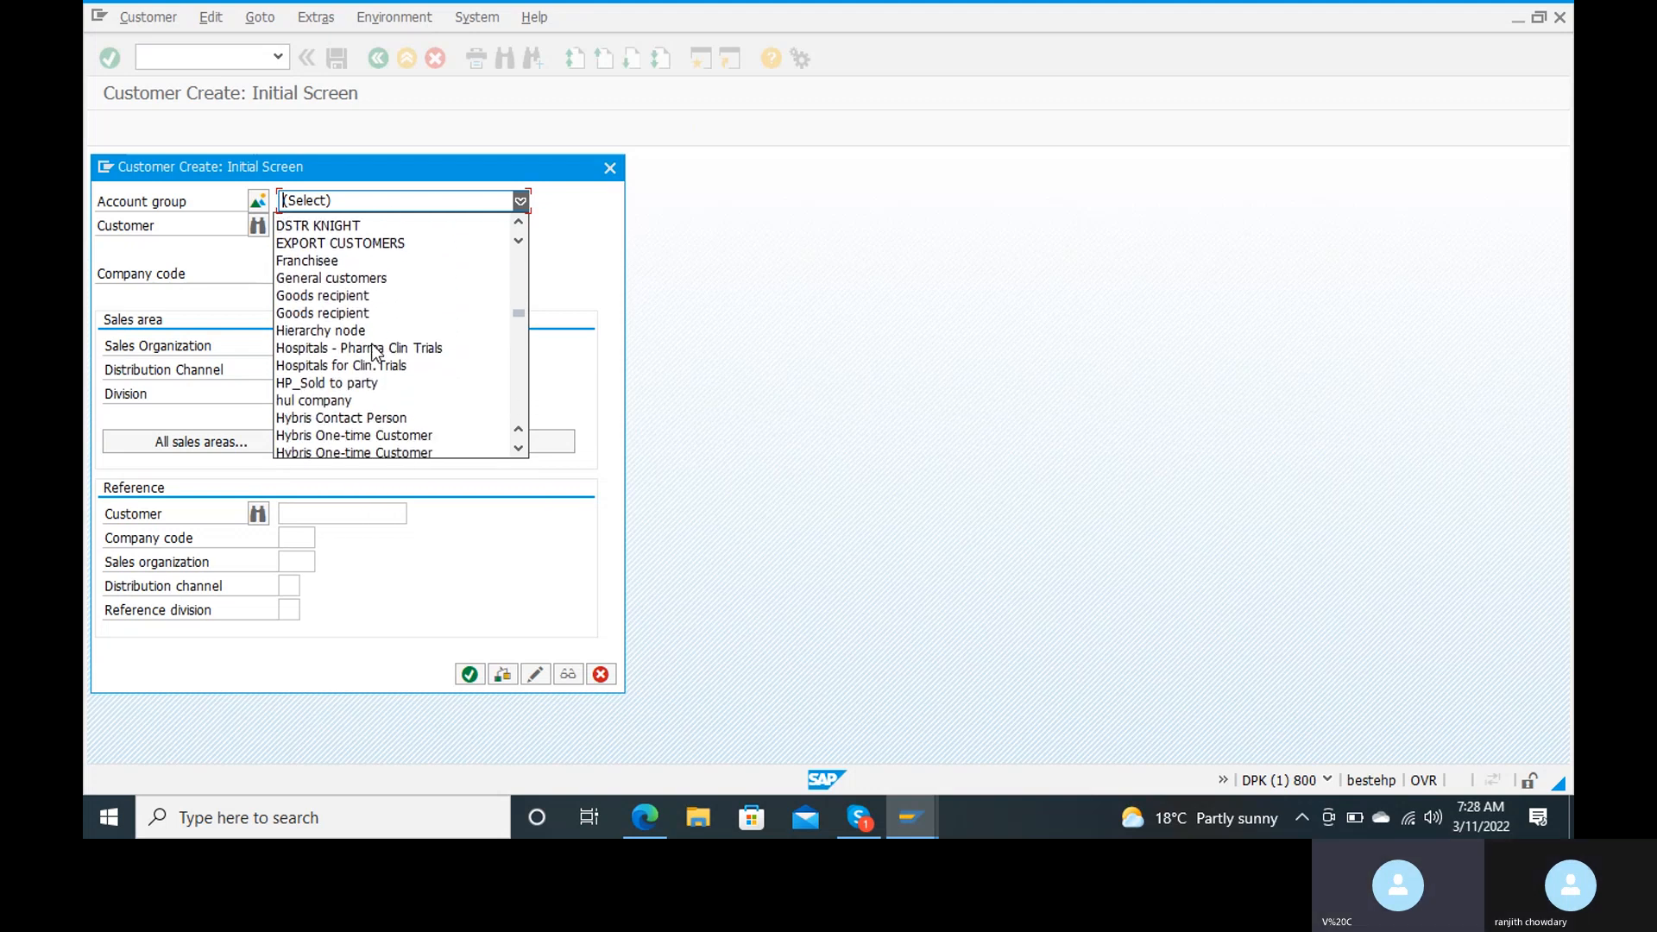
pyautogui.scroll(-20, 373, 352)
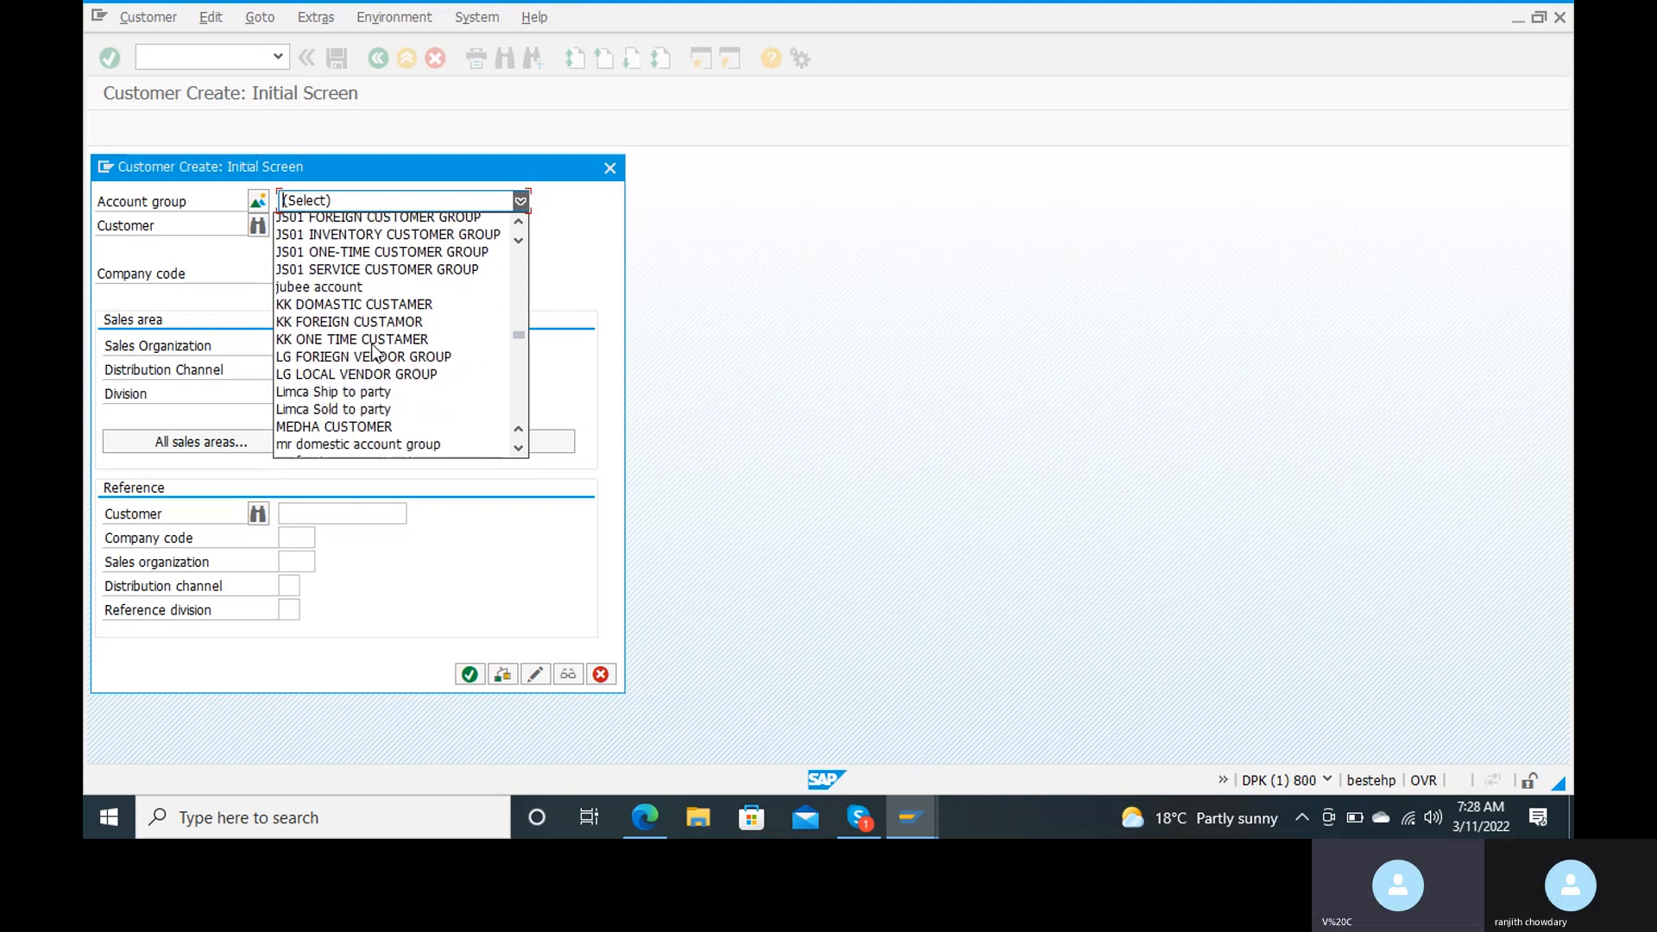
pyautogui.scroll(-20, 373, 352)
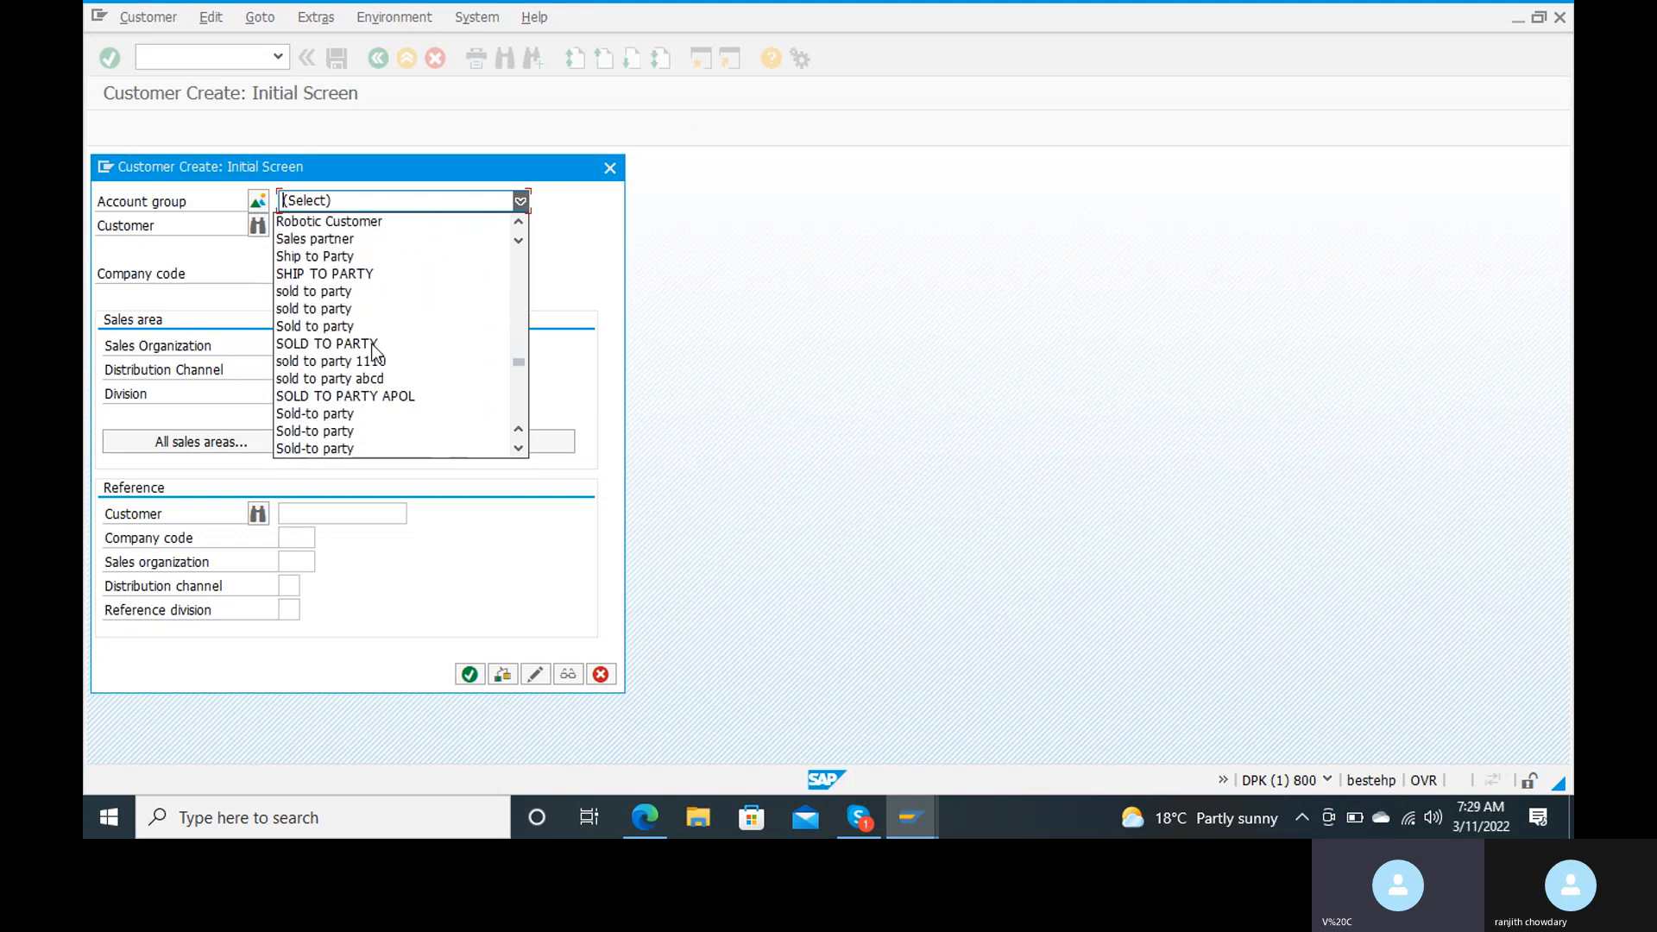
pyautogui.scroll(13, 373, 352)
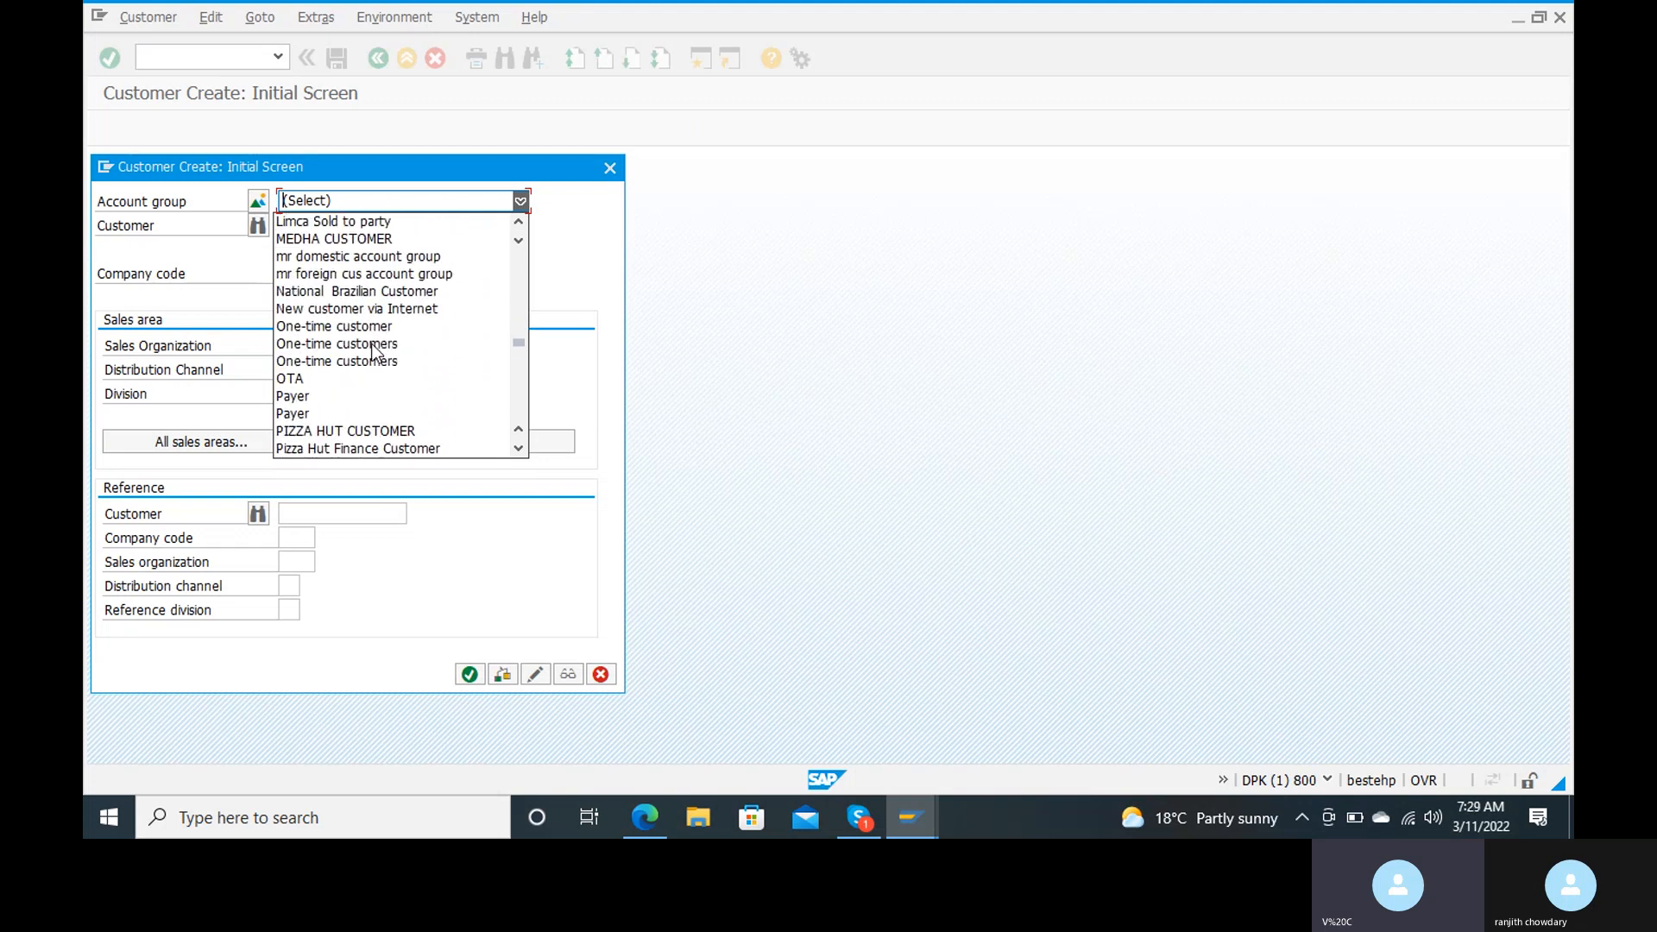
pyautogui.scroll(20, 373, 352)
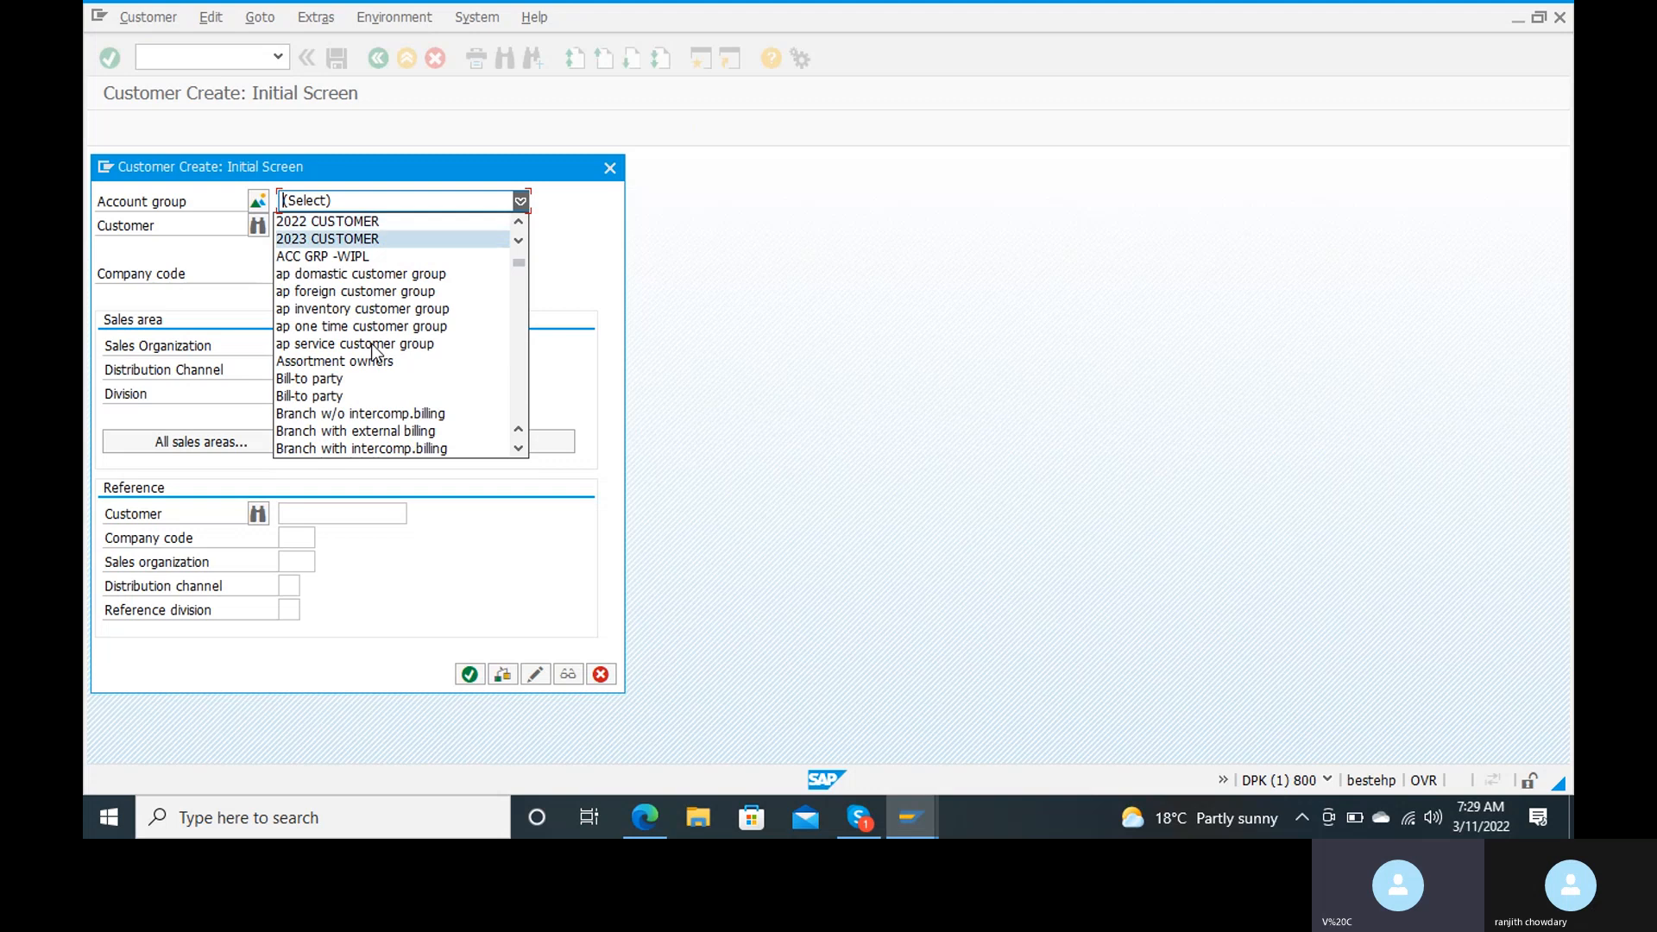
pyautogui.scroll(-20, 372, 352)
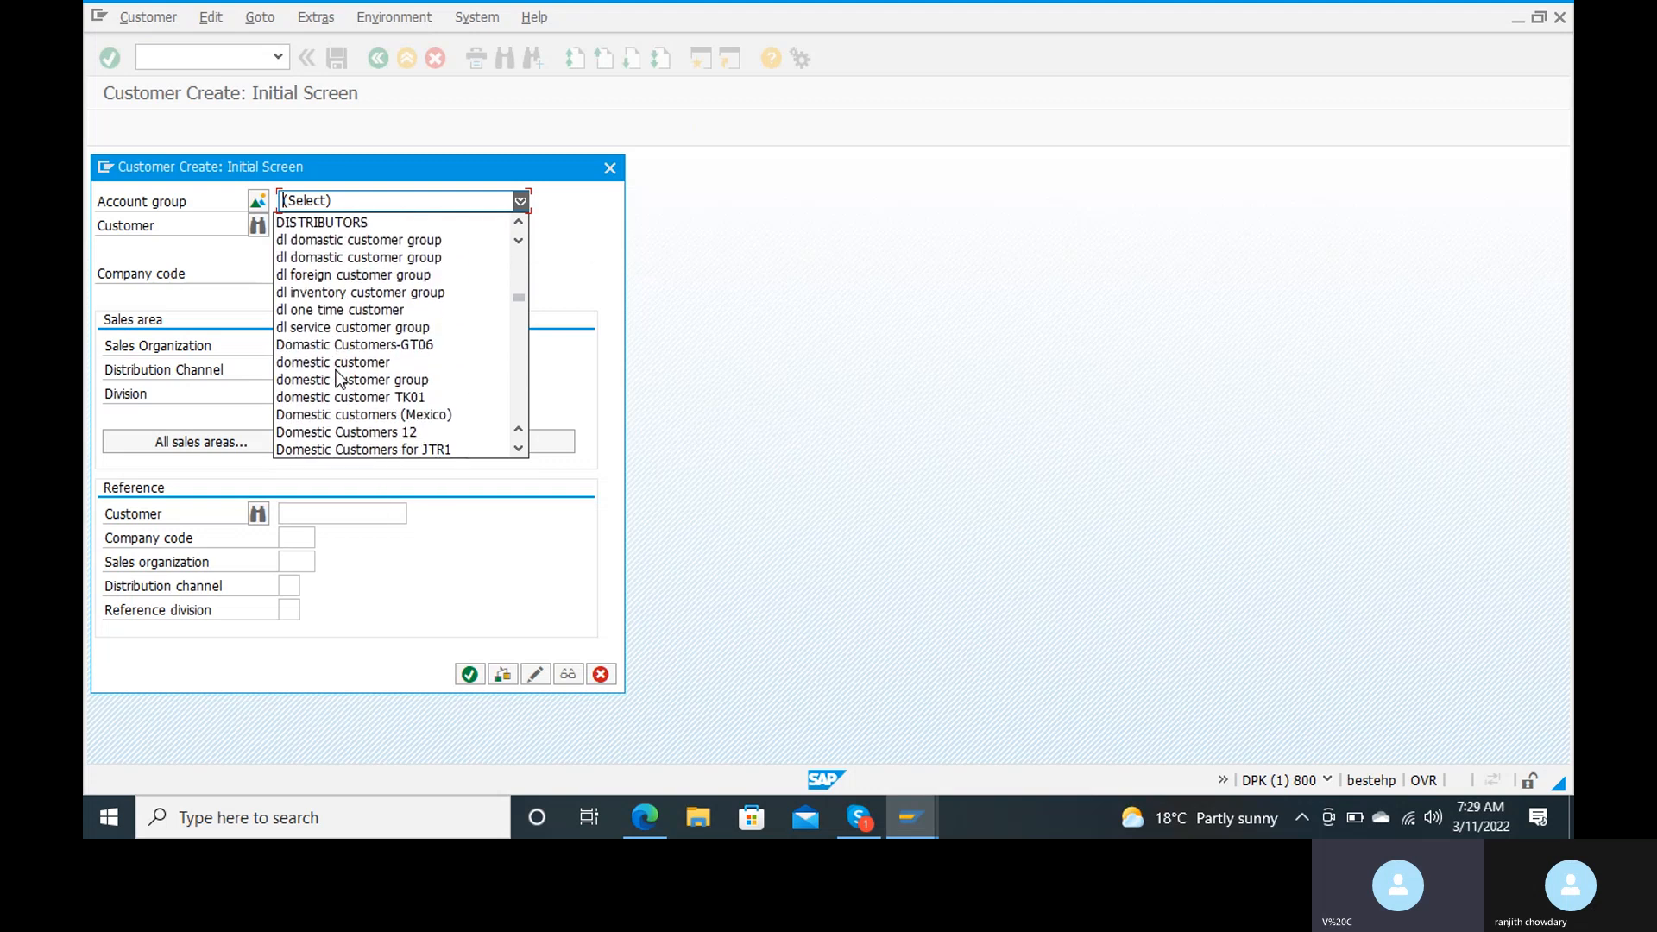
pyautogui.scroll(-20, 337, 380)
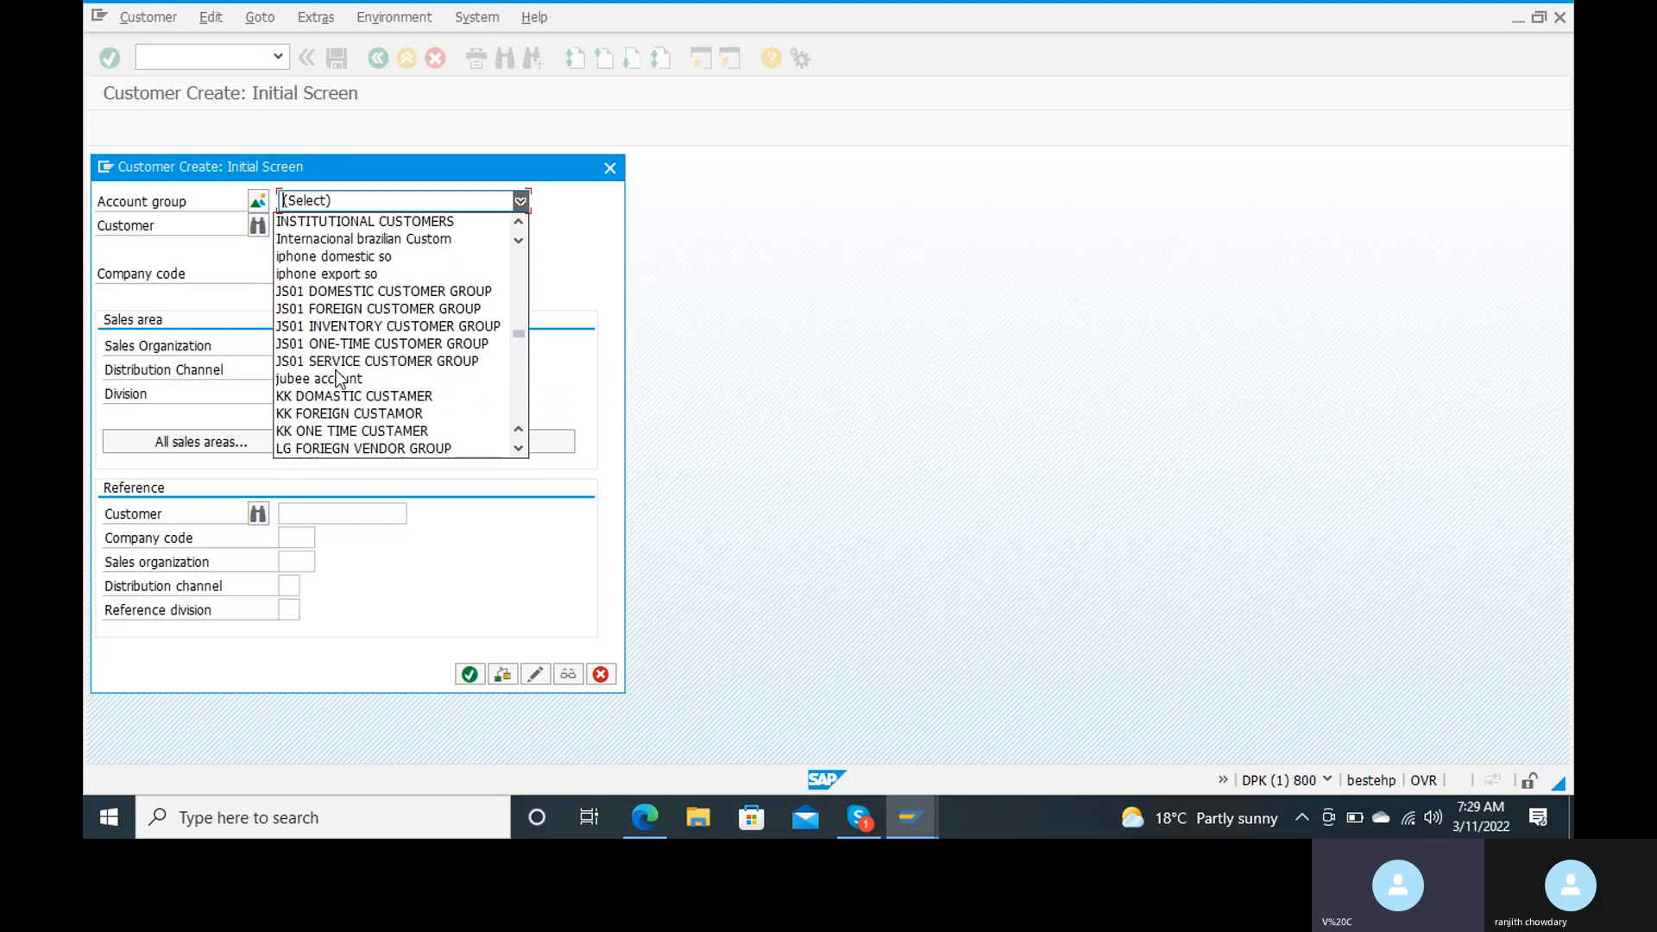
pyautogui.scroll(-15, 337, 379)
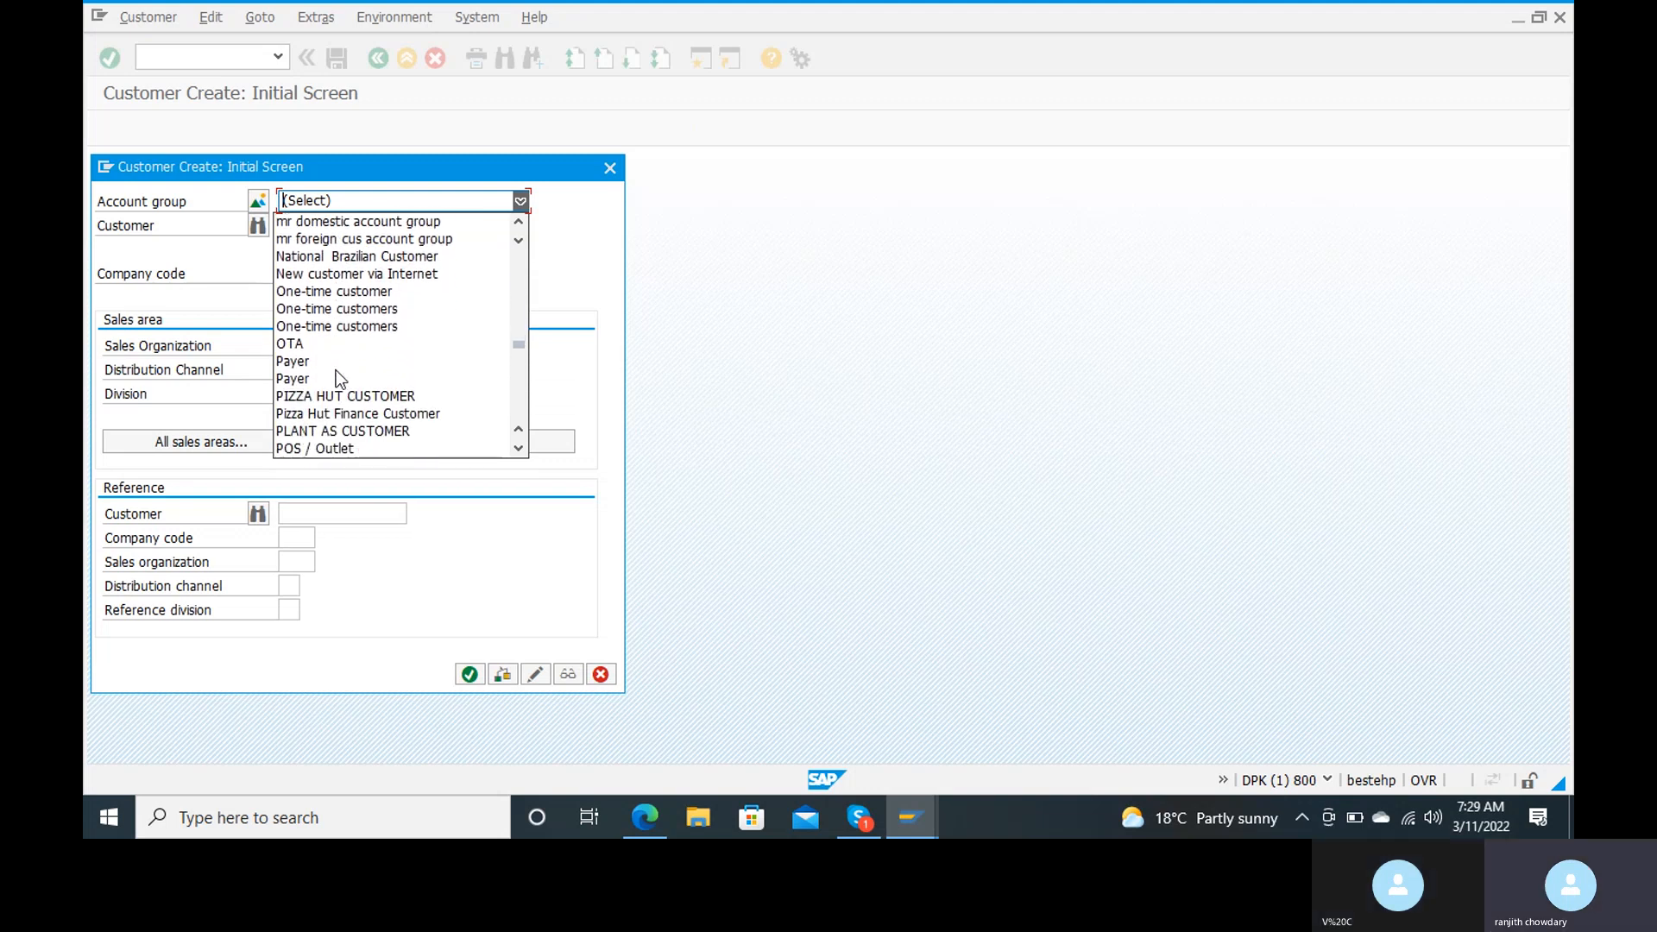
pyautogui.scroll(-3, 337, 380)
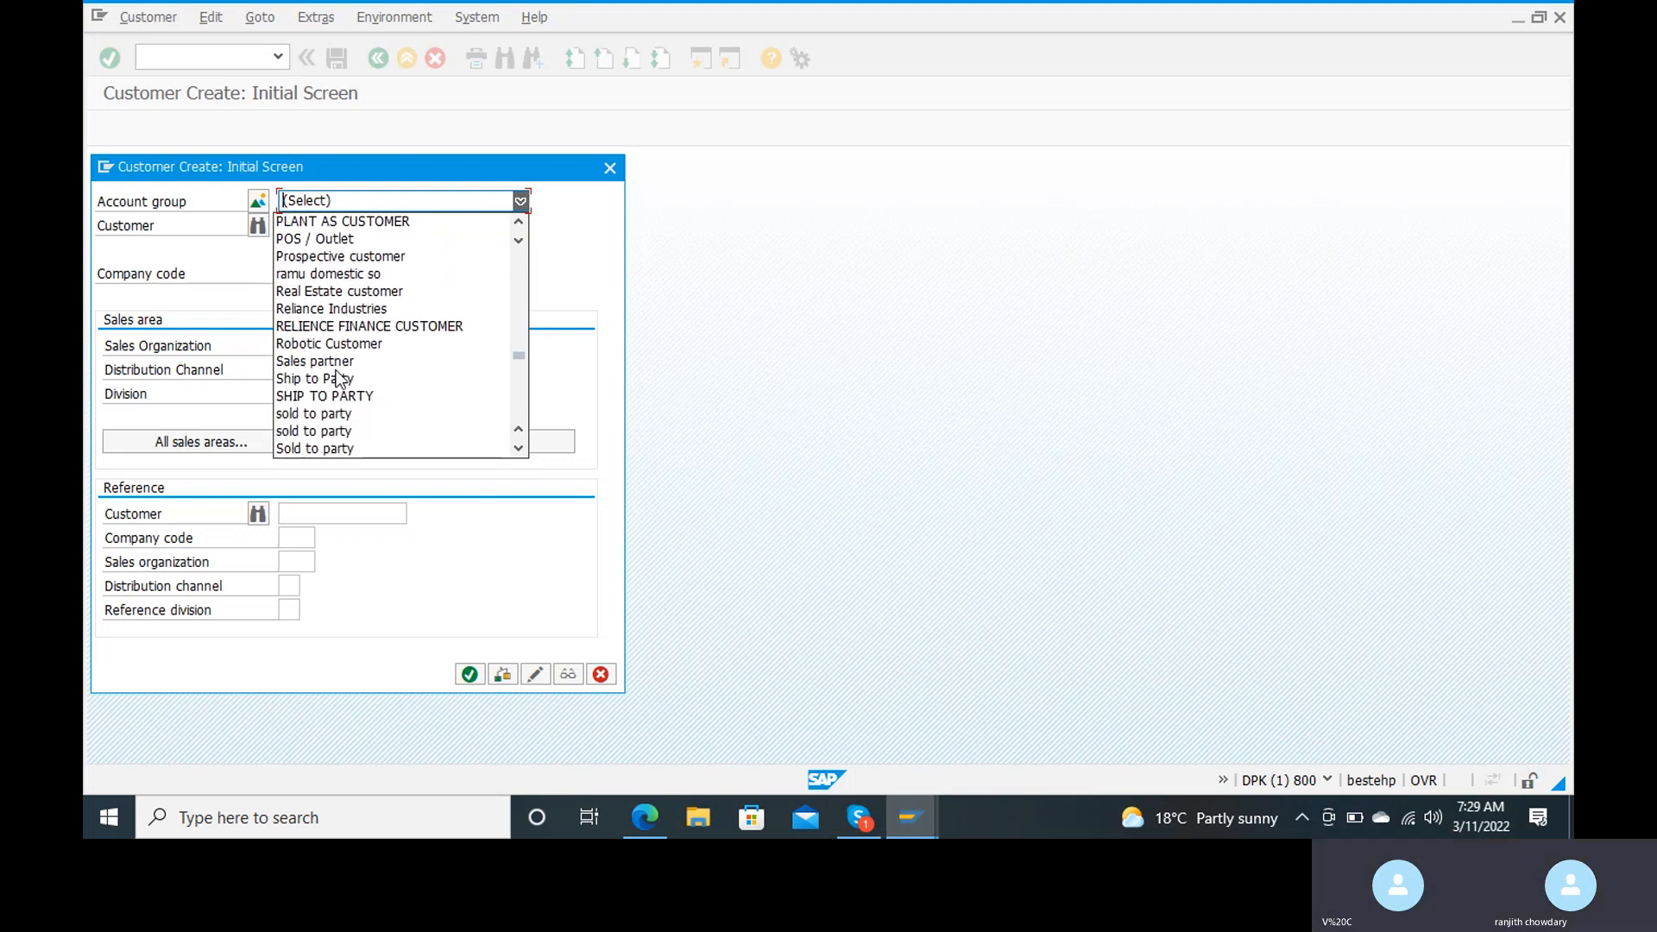
pyautogui.scroll(-6, 337, 379)
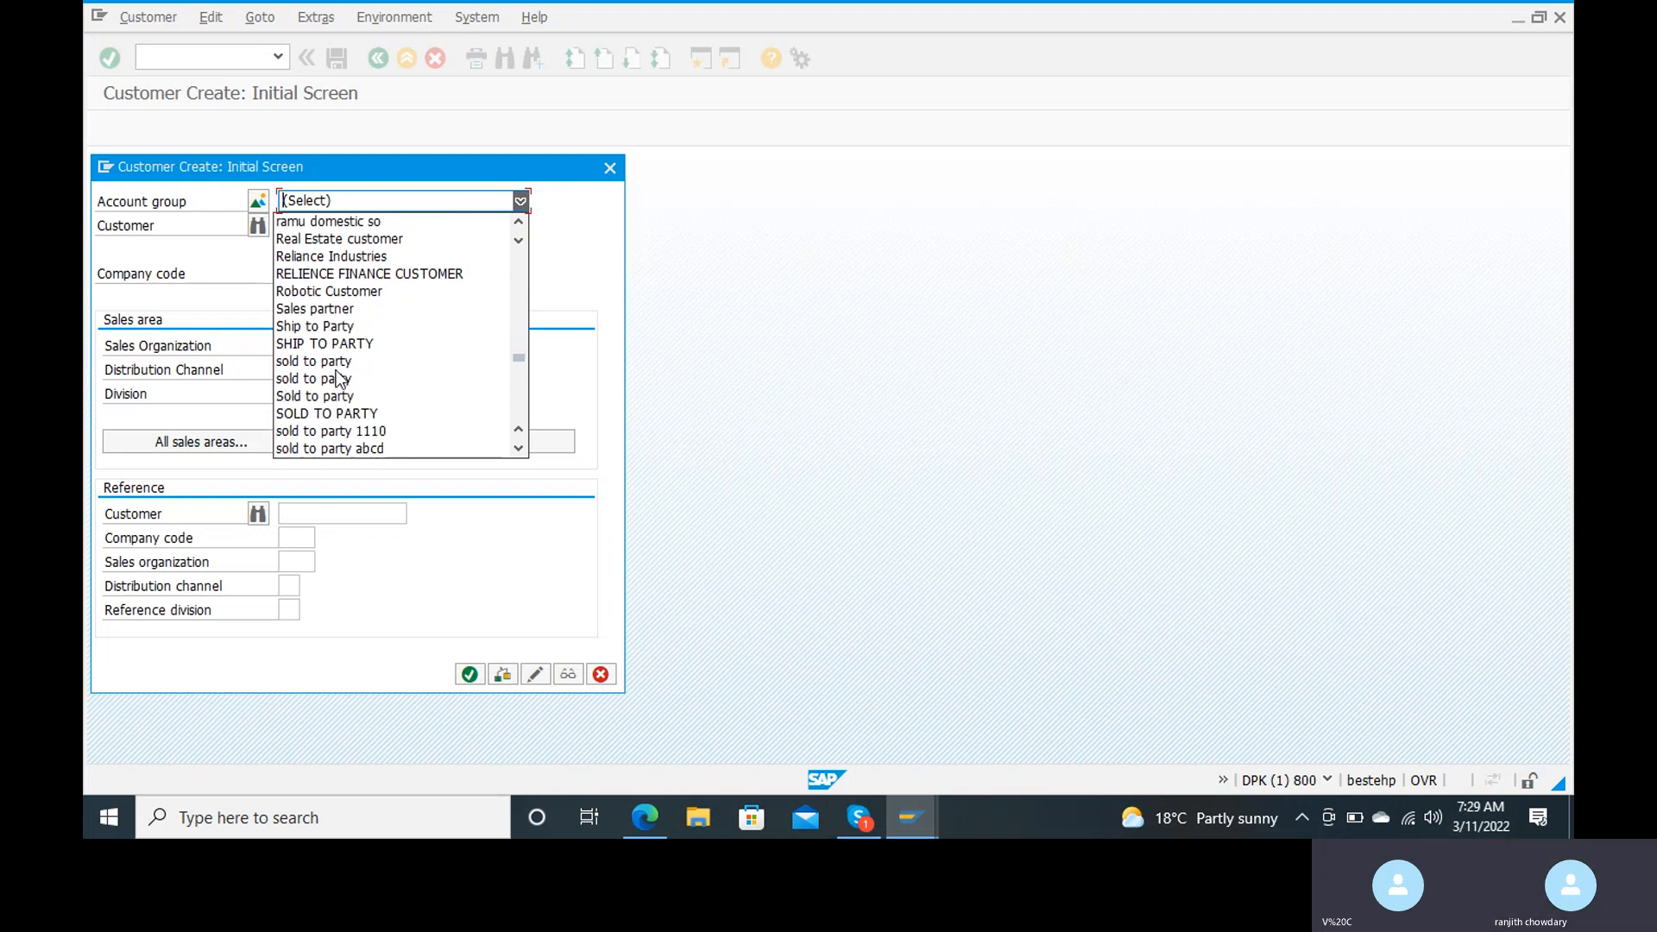
pyautogui.scroll(4, 338, 380)
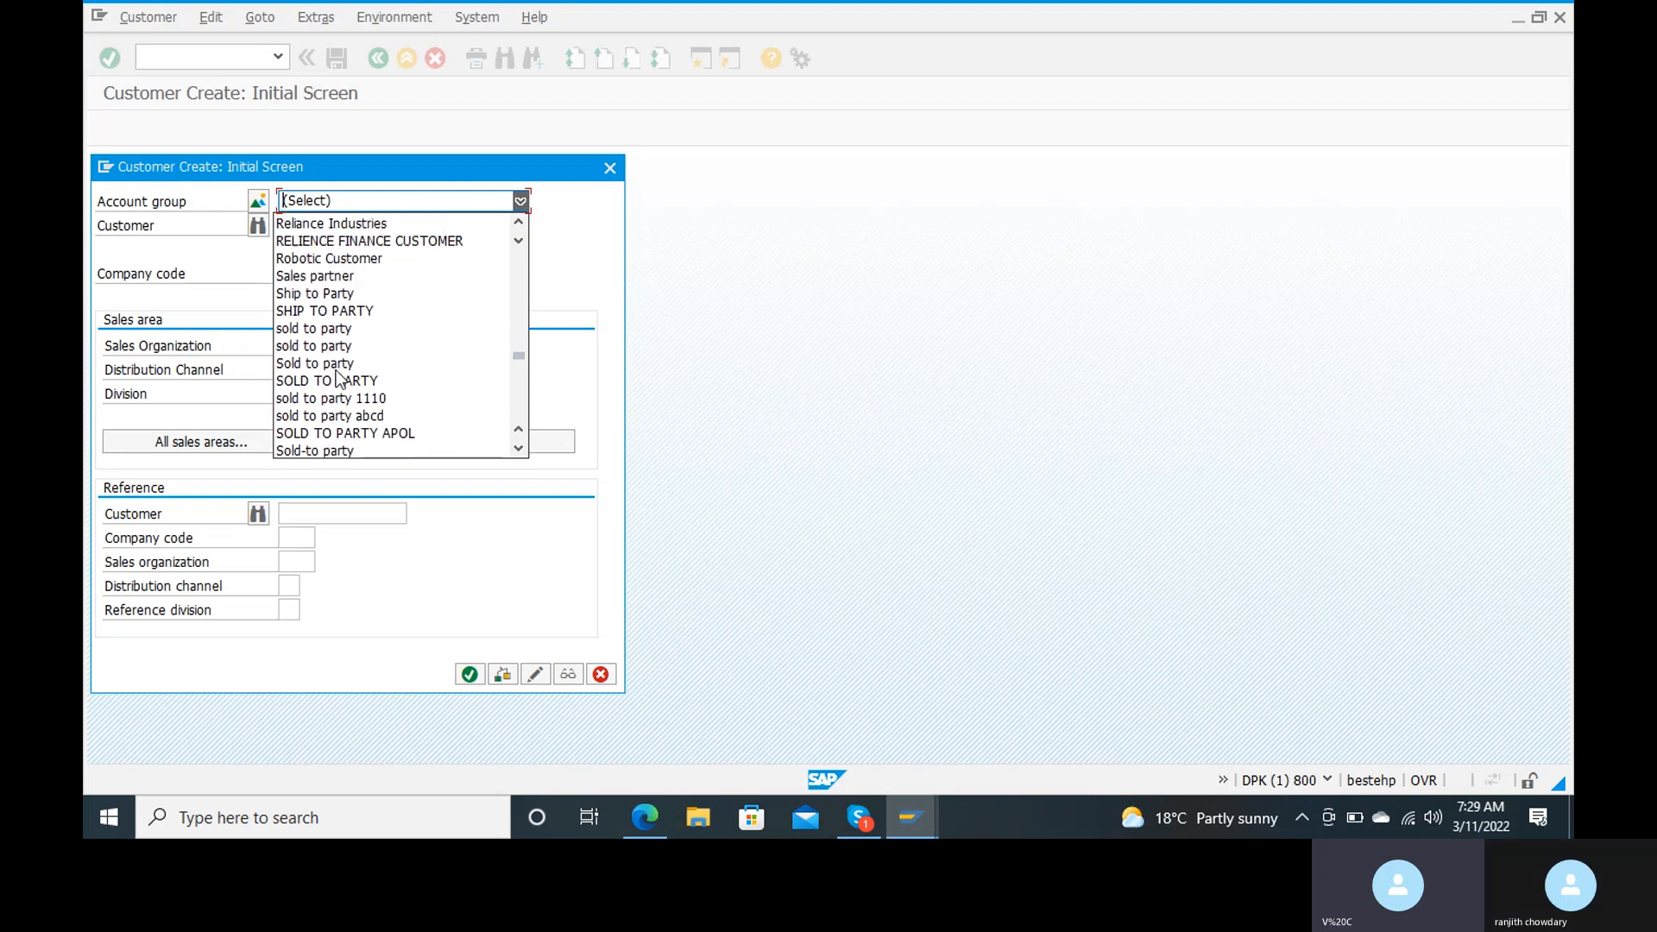
pyautogui.scroll(5, 337, 380)
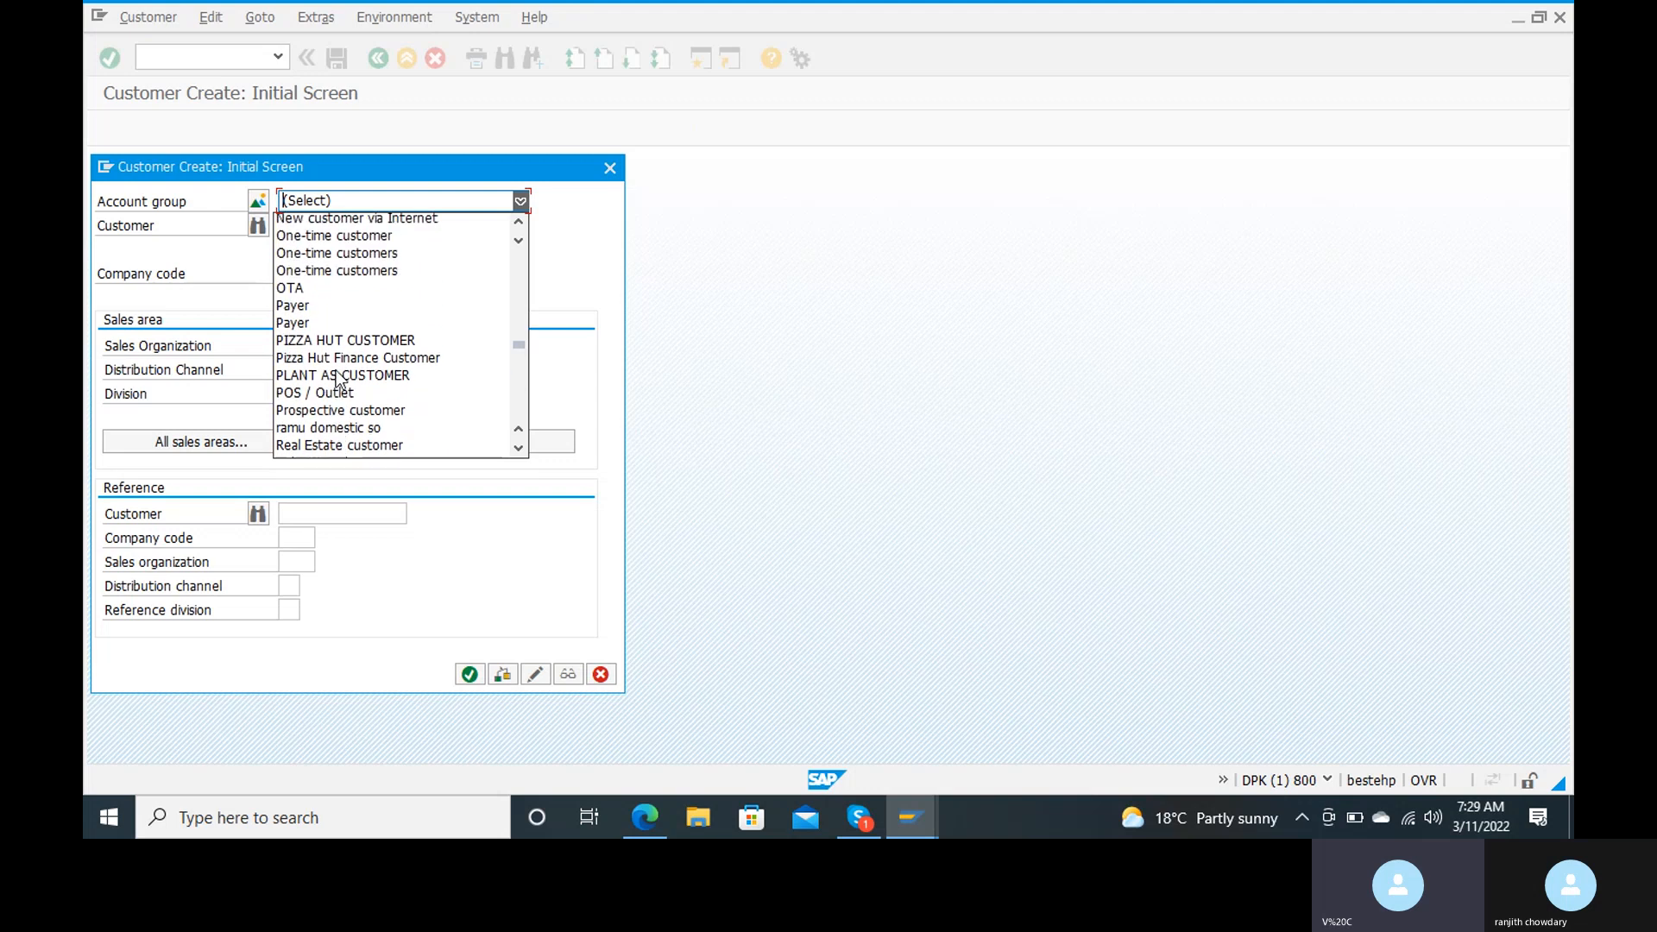
pyautogui.scroll(6, 336, 378)
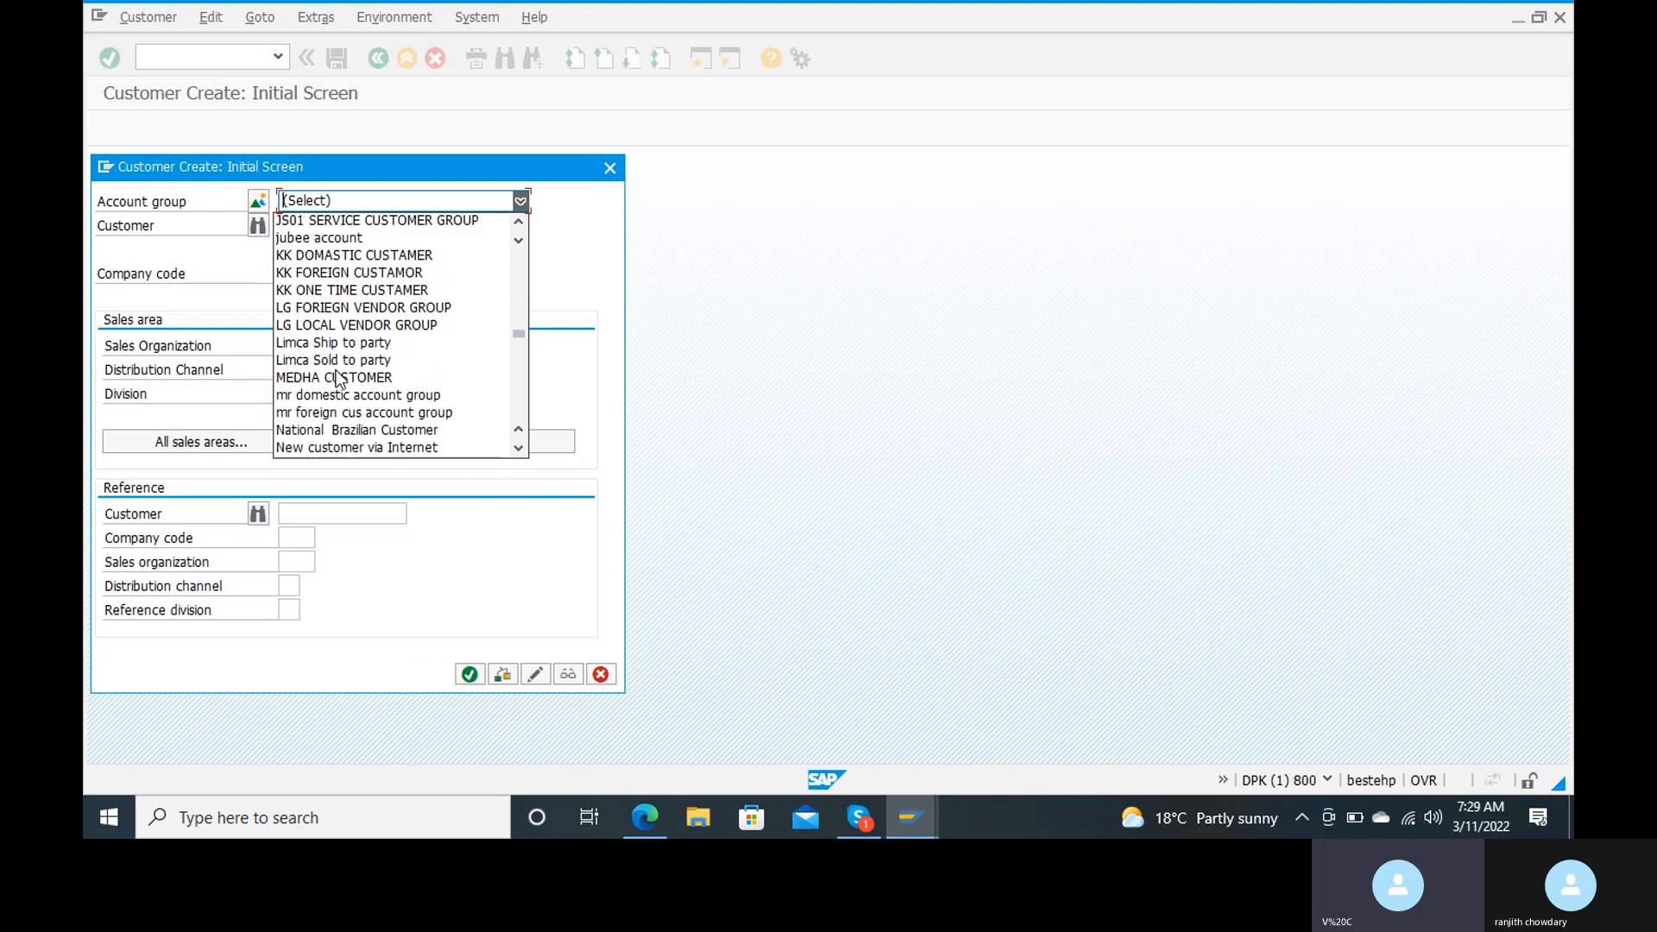
pyautogui.scroll(2, 337, 378)
pyautogui.scroll(-2, 336, 378)
pyautogui.click(336, 378)
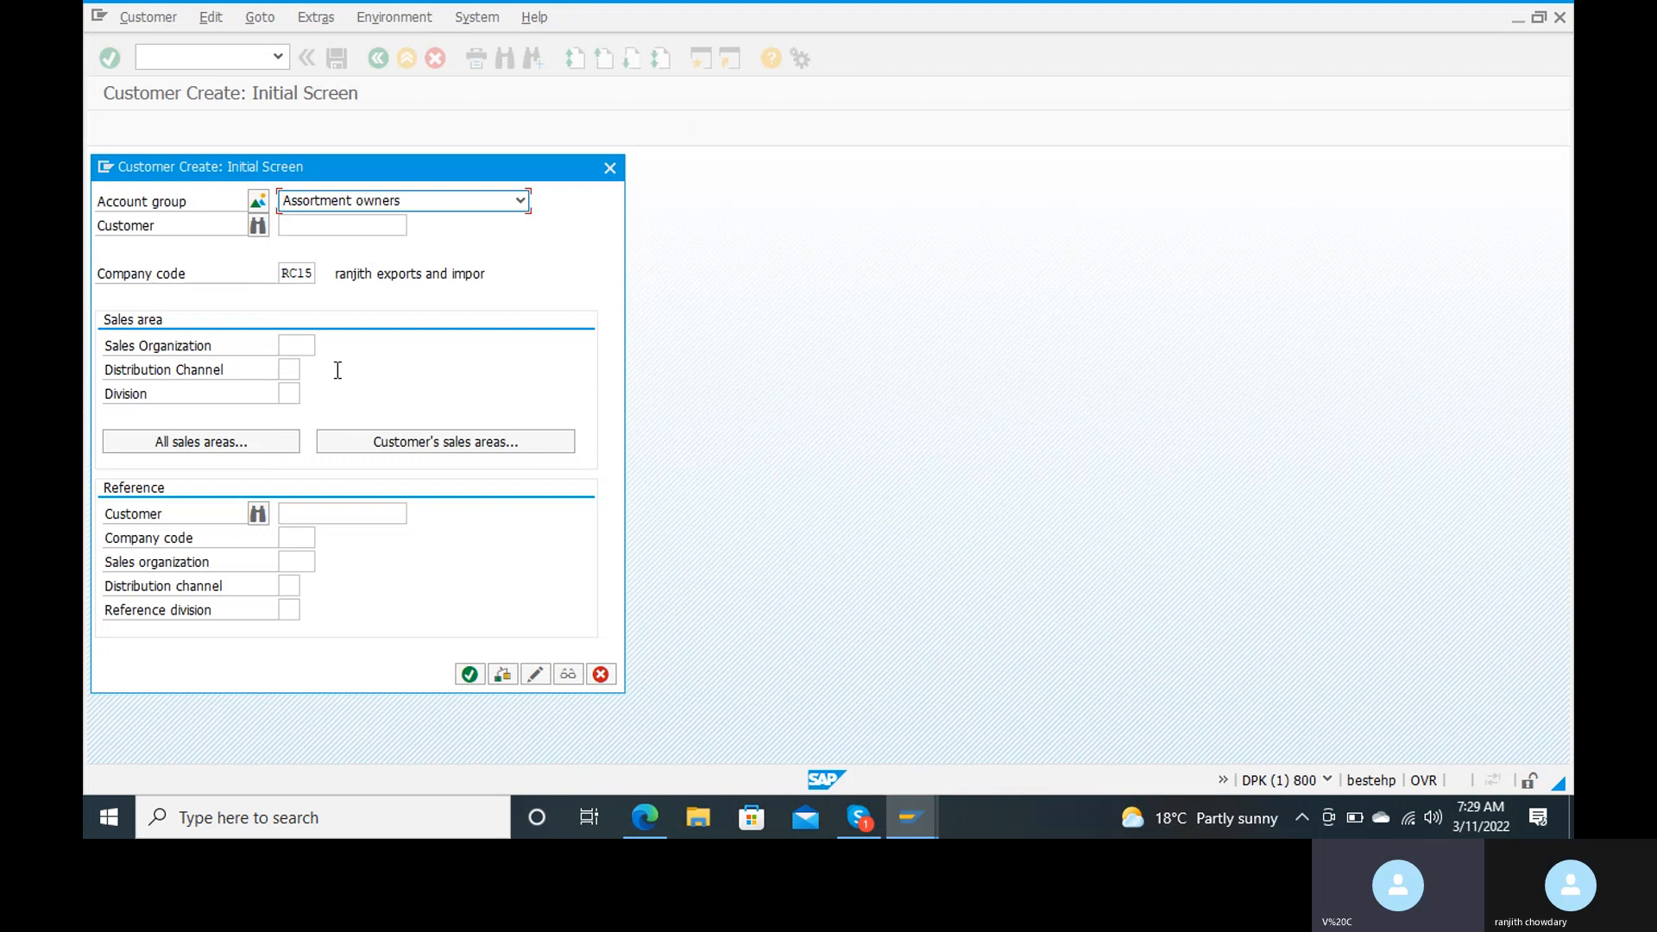
pyautogui.click(494, 202)
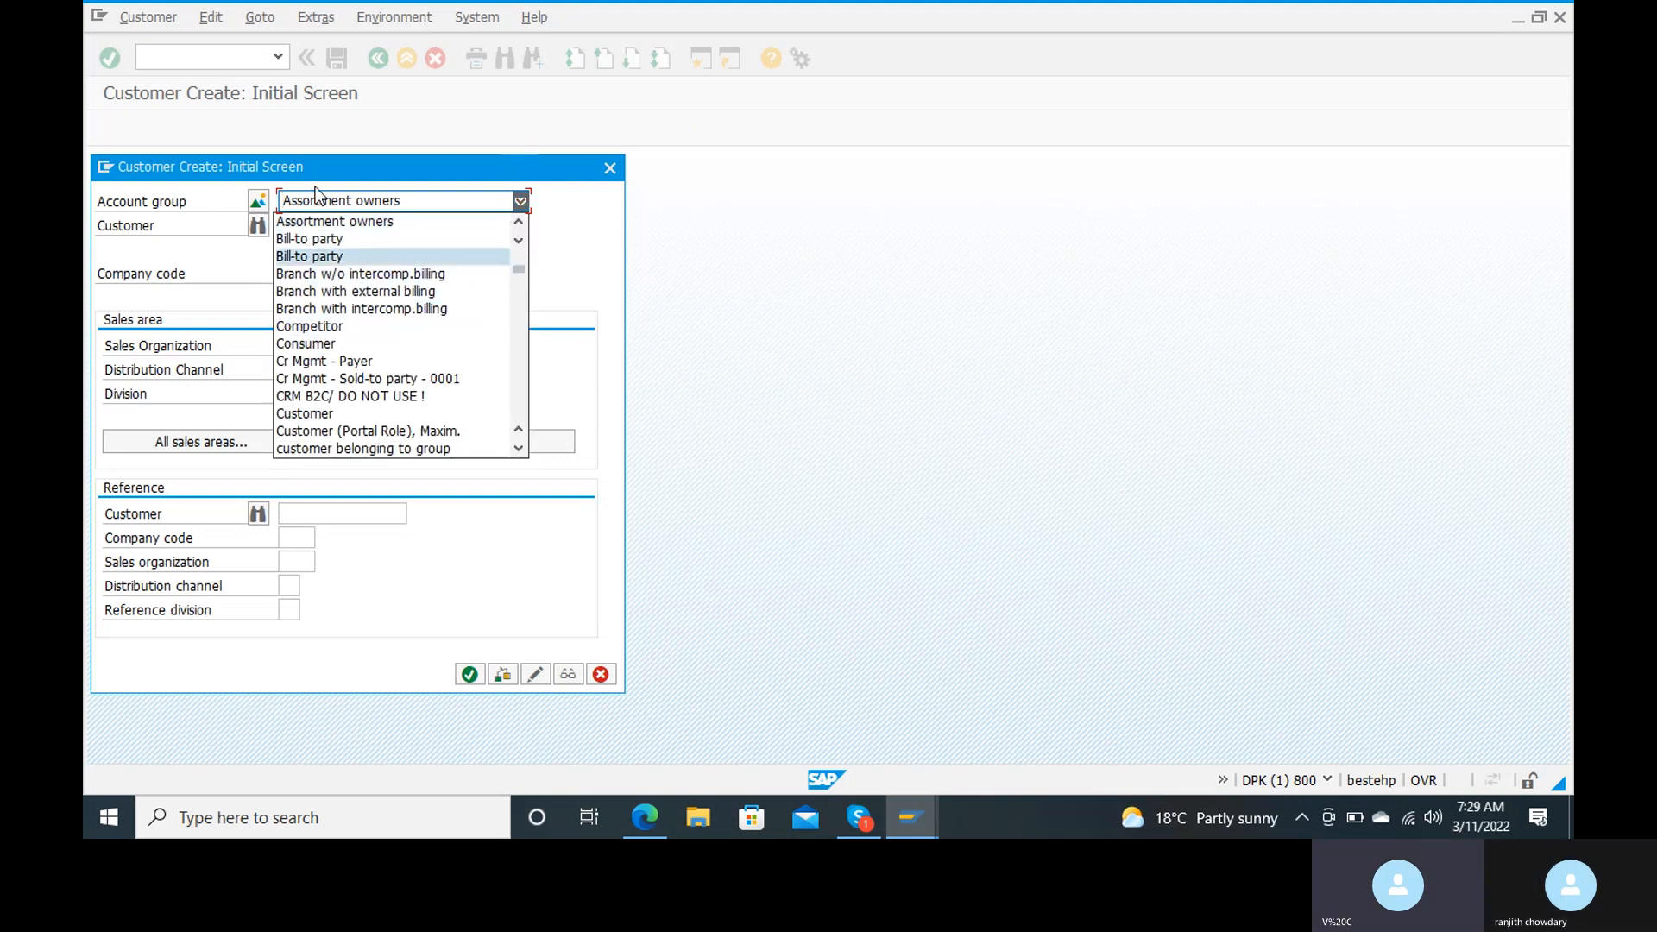
pyautogui.click(419, 207)
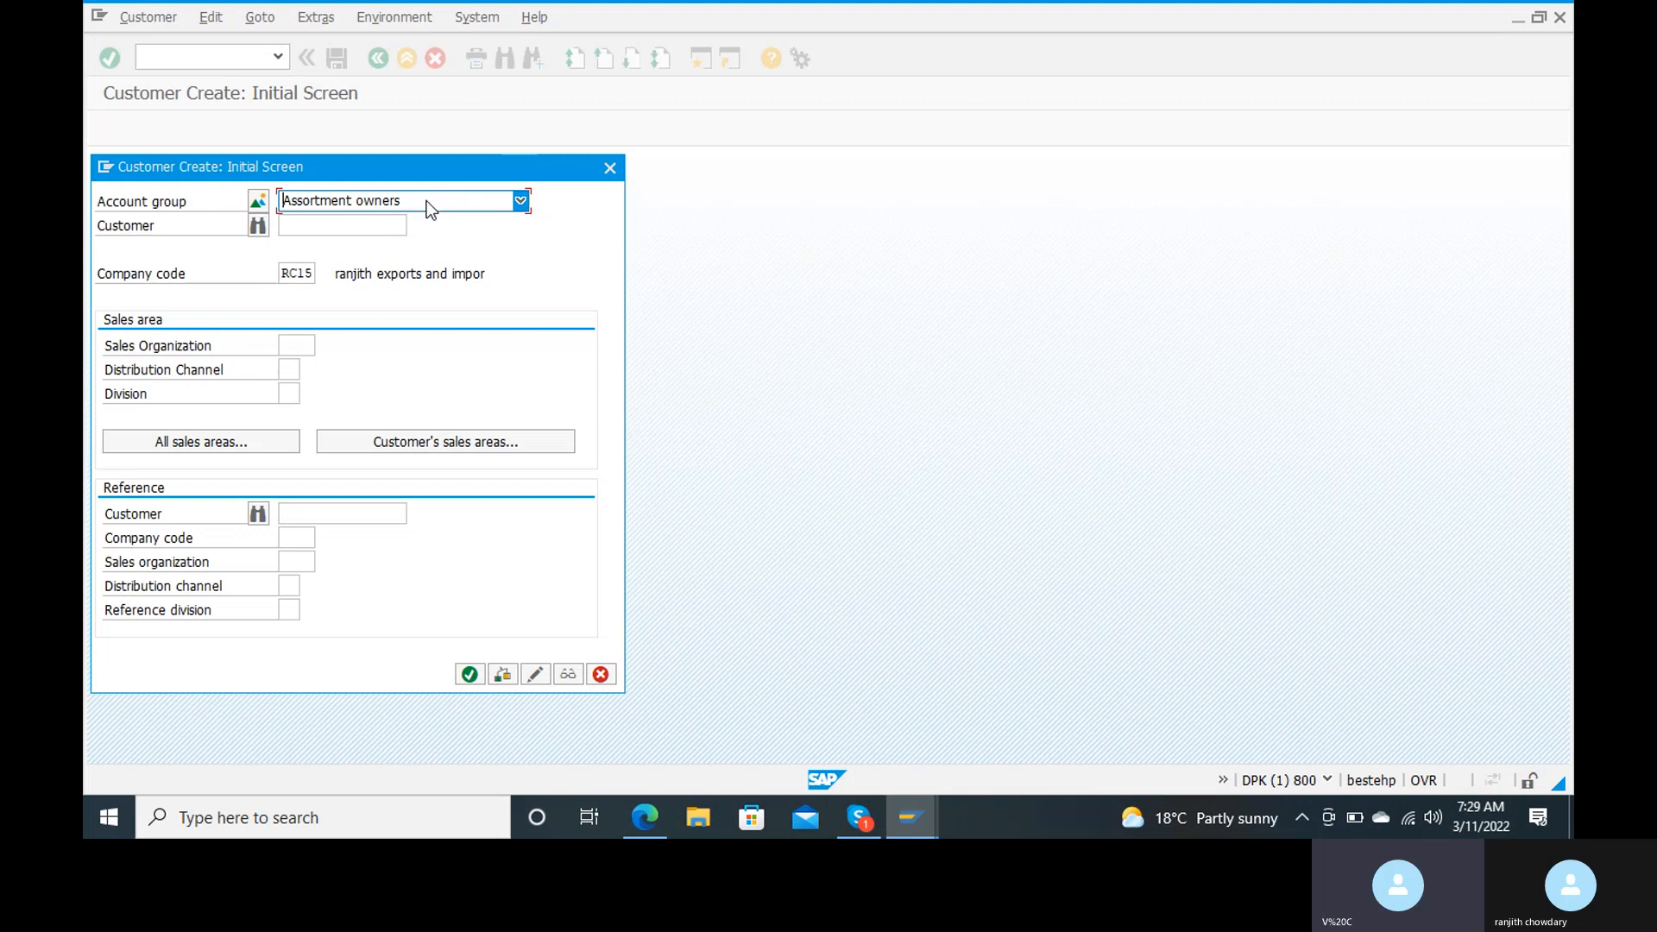
pyautogui.press('Down')
pyautogui.press('Down')
pyautogui.press('Down')
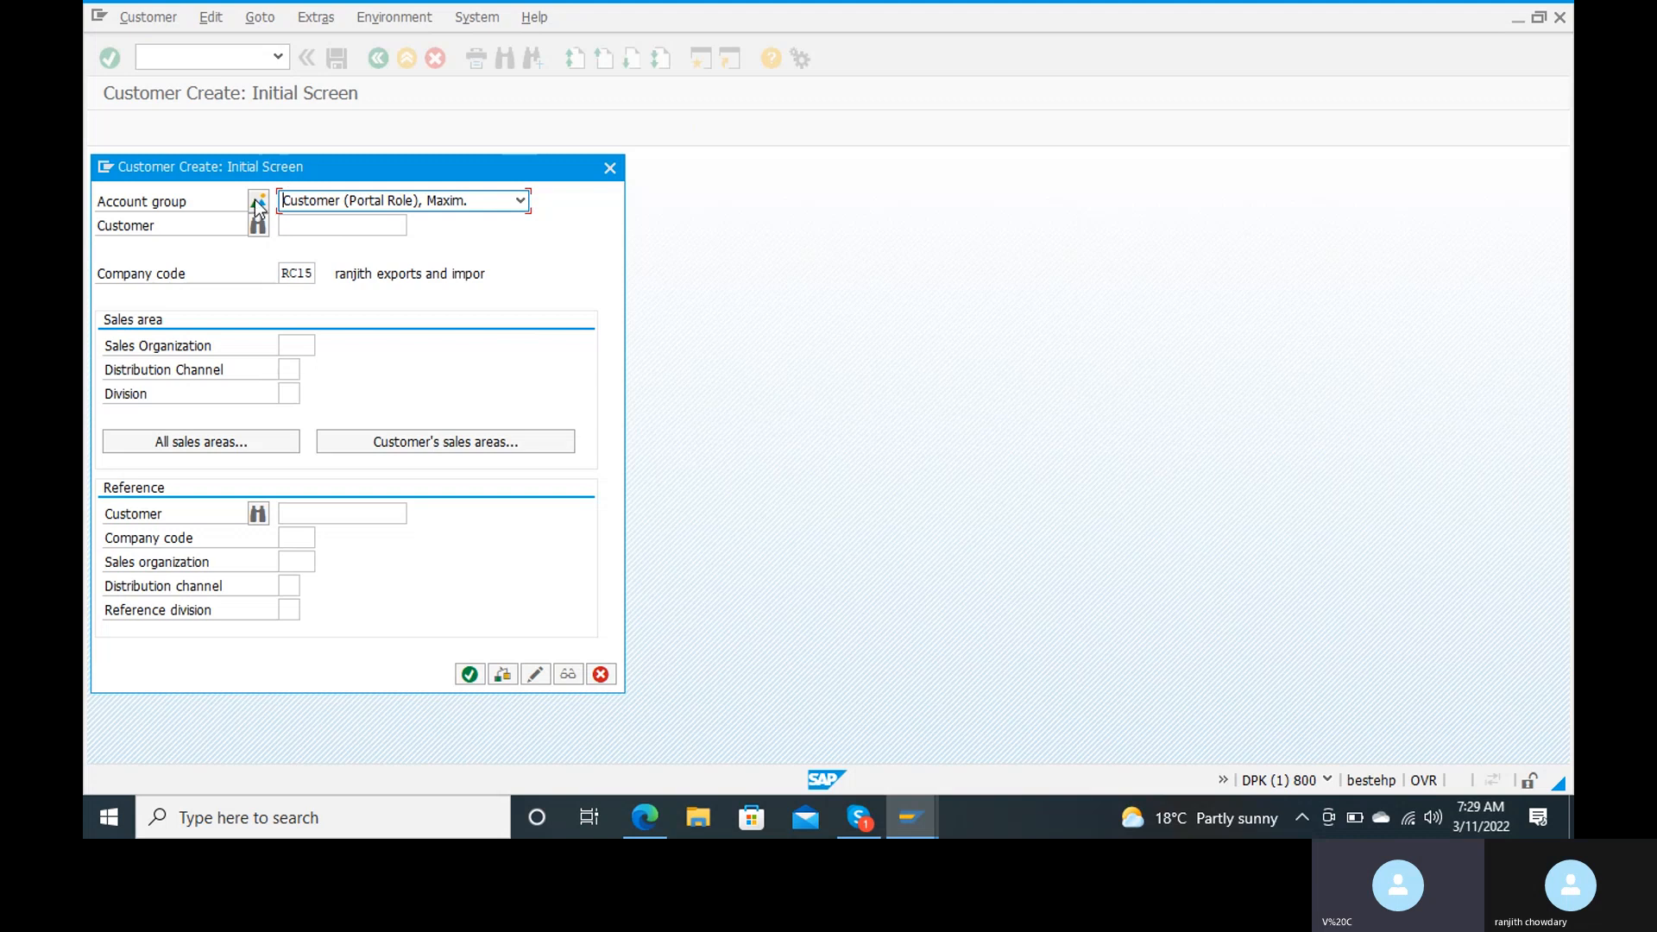
pyautogui.click(521, 201)
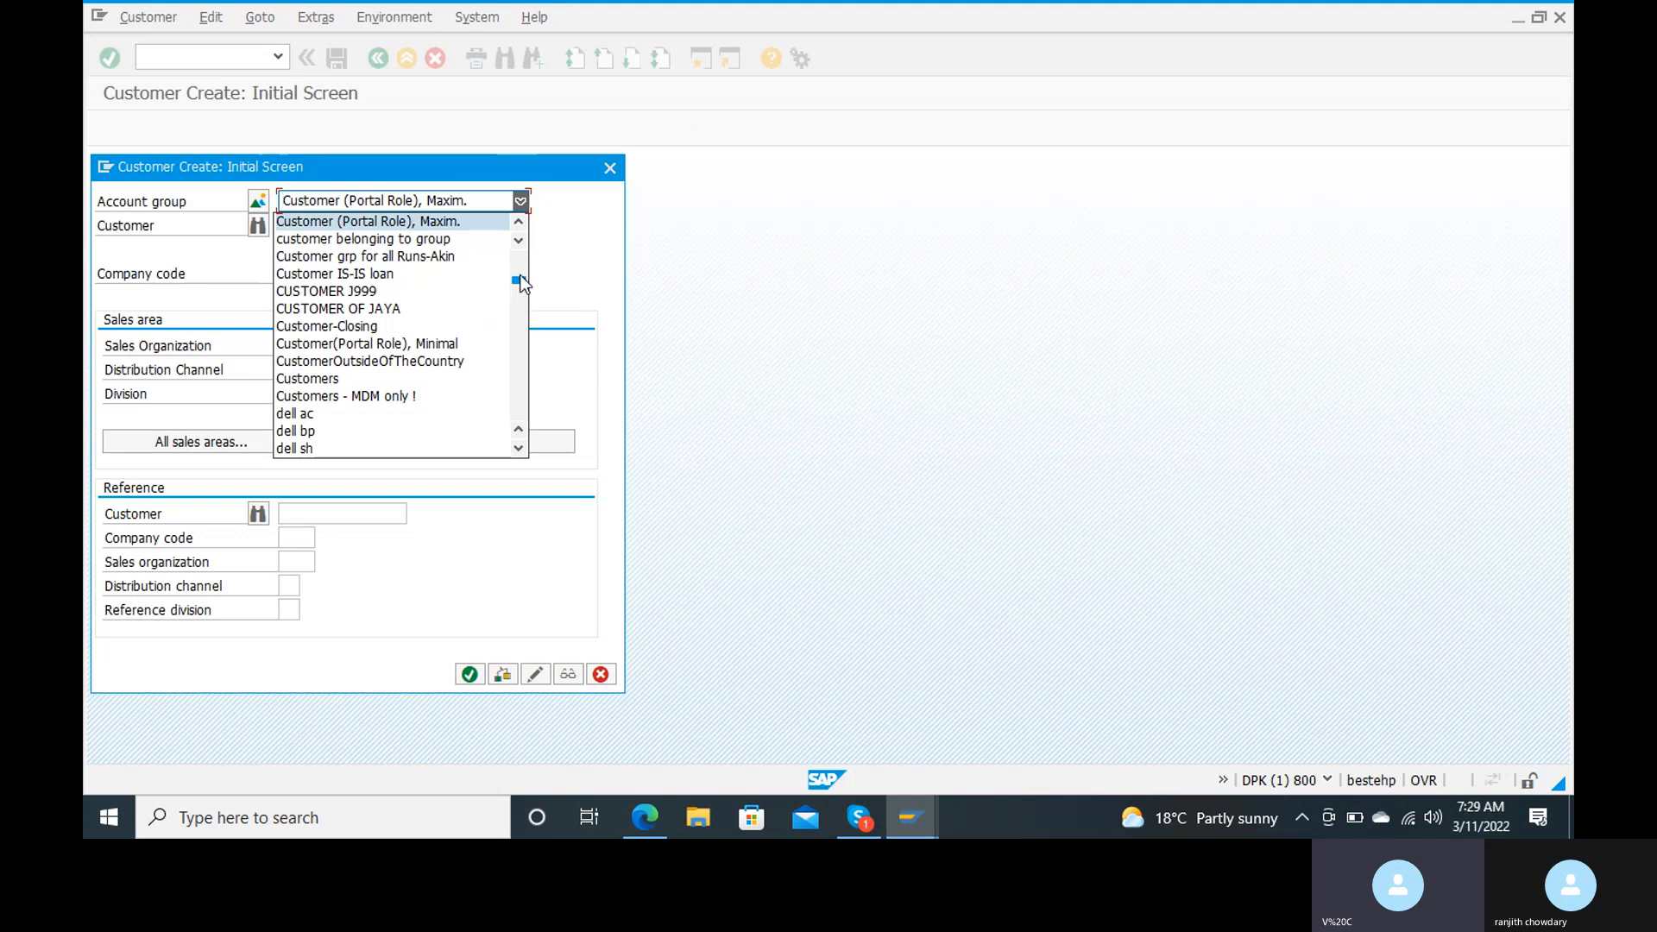
pyautogui.moveTo(520, 278); pyautogui.dragTo(522, 265)
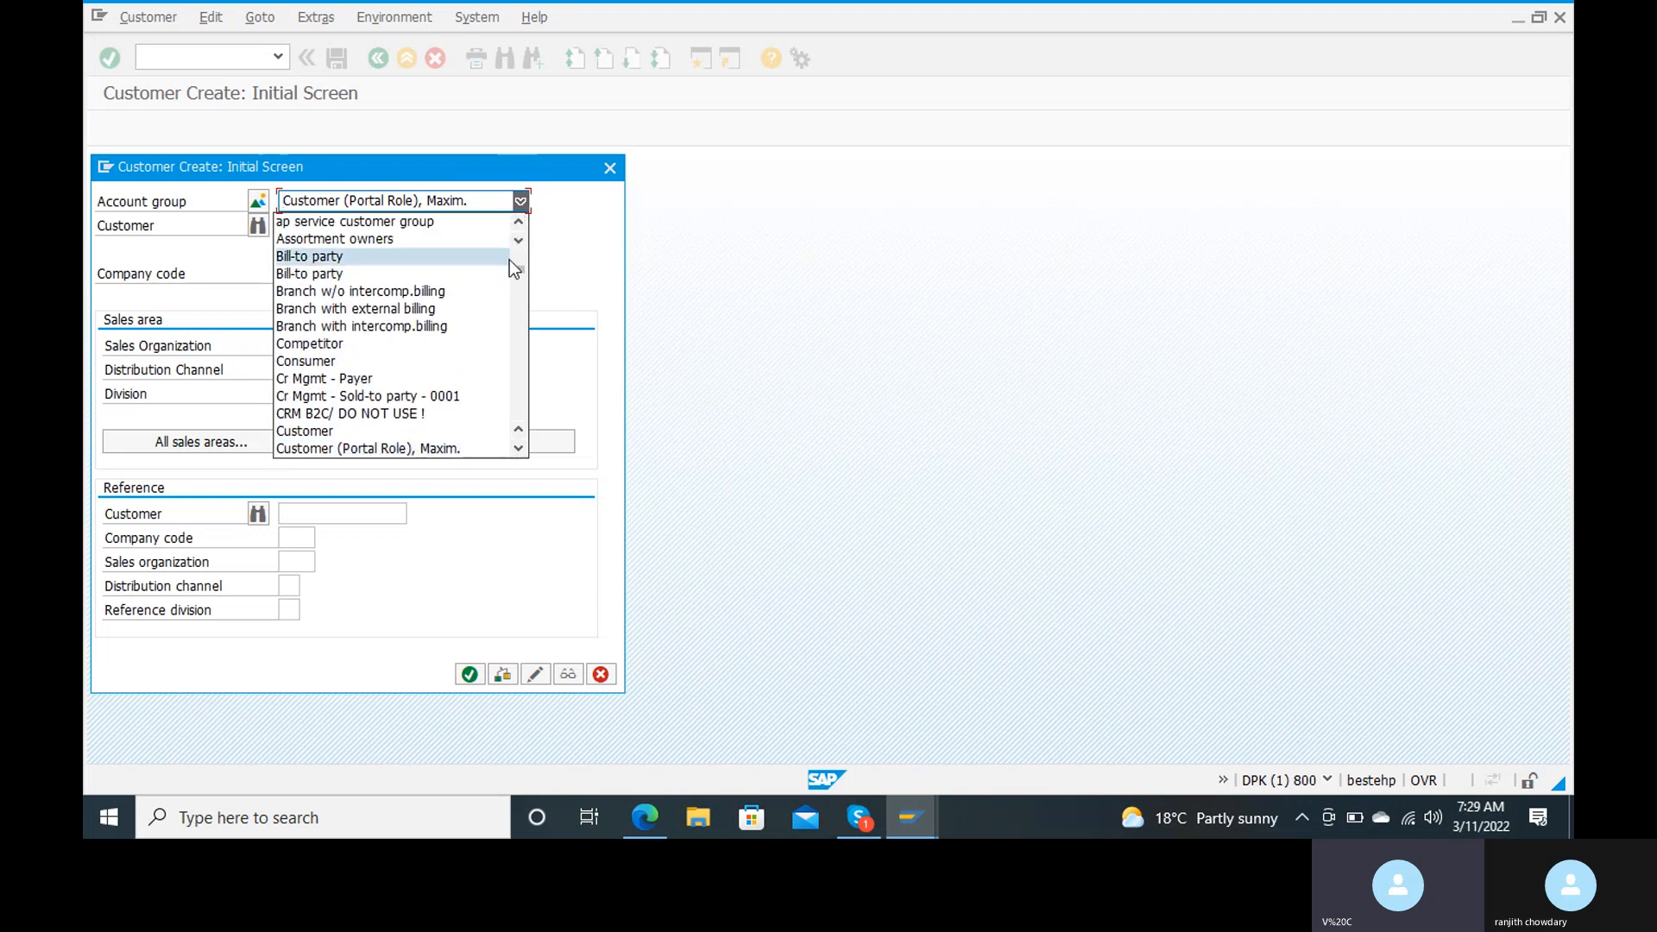
pyautogui.scroll(5, 517, 264)
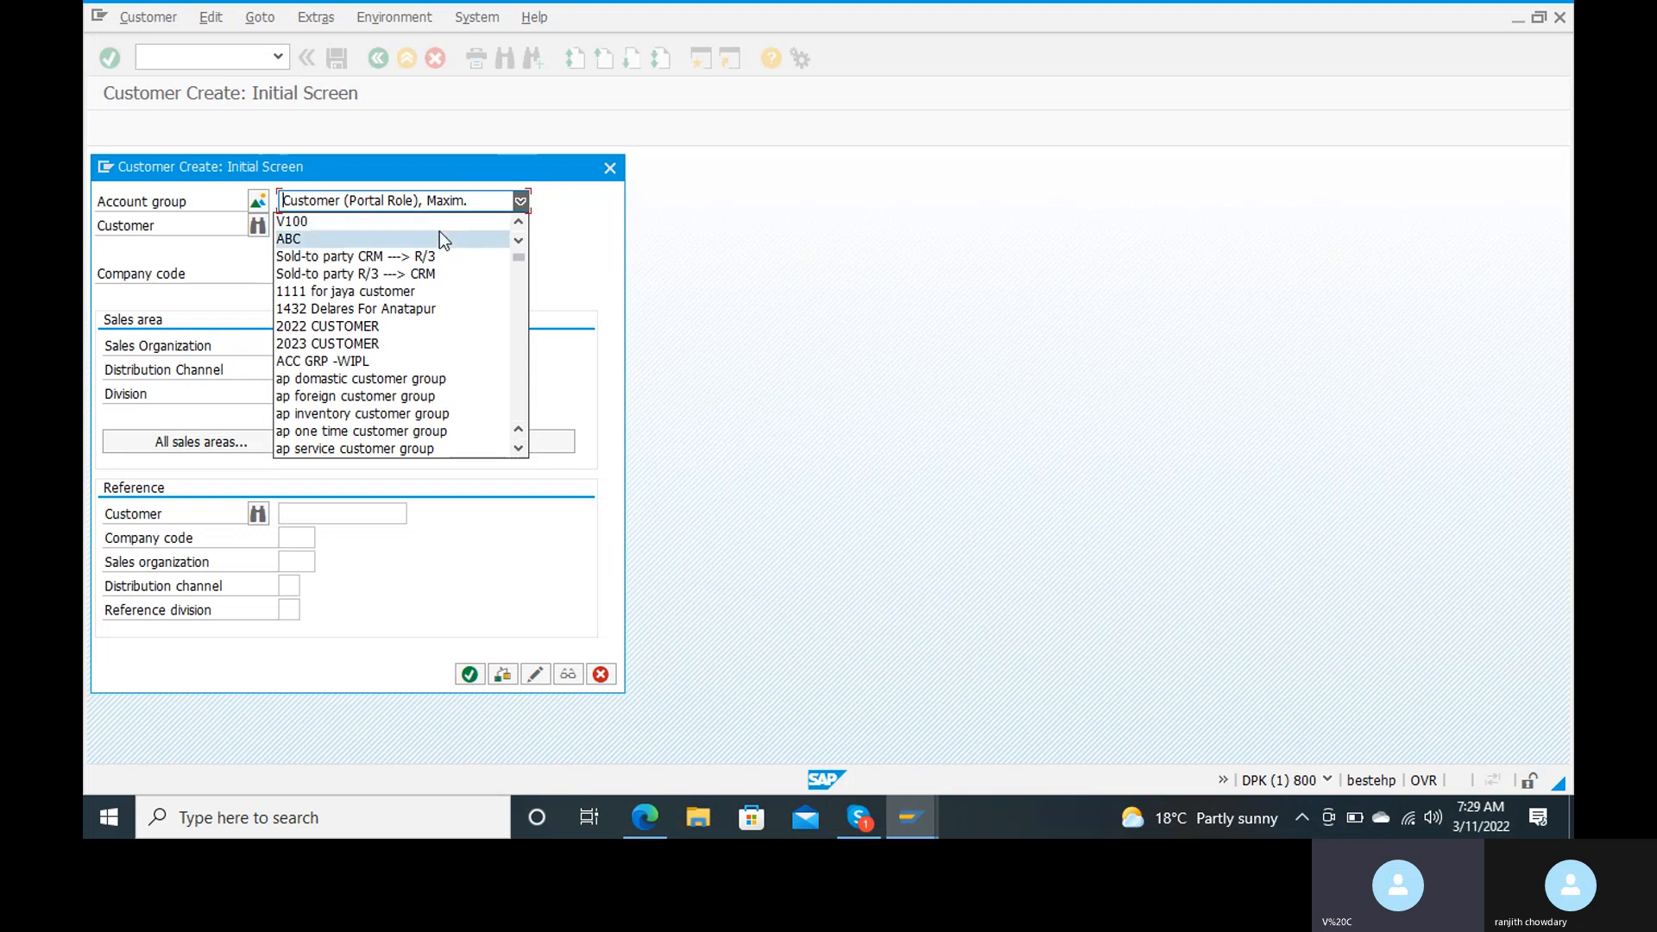
pyautogui.scroll(1, 439, 231)
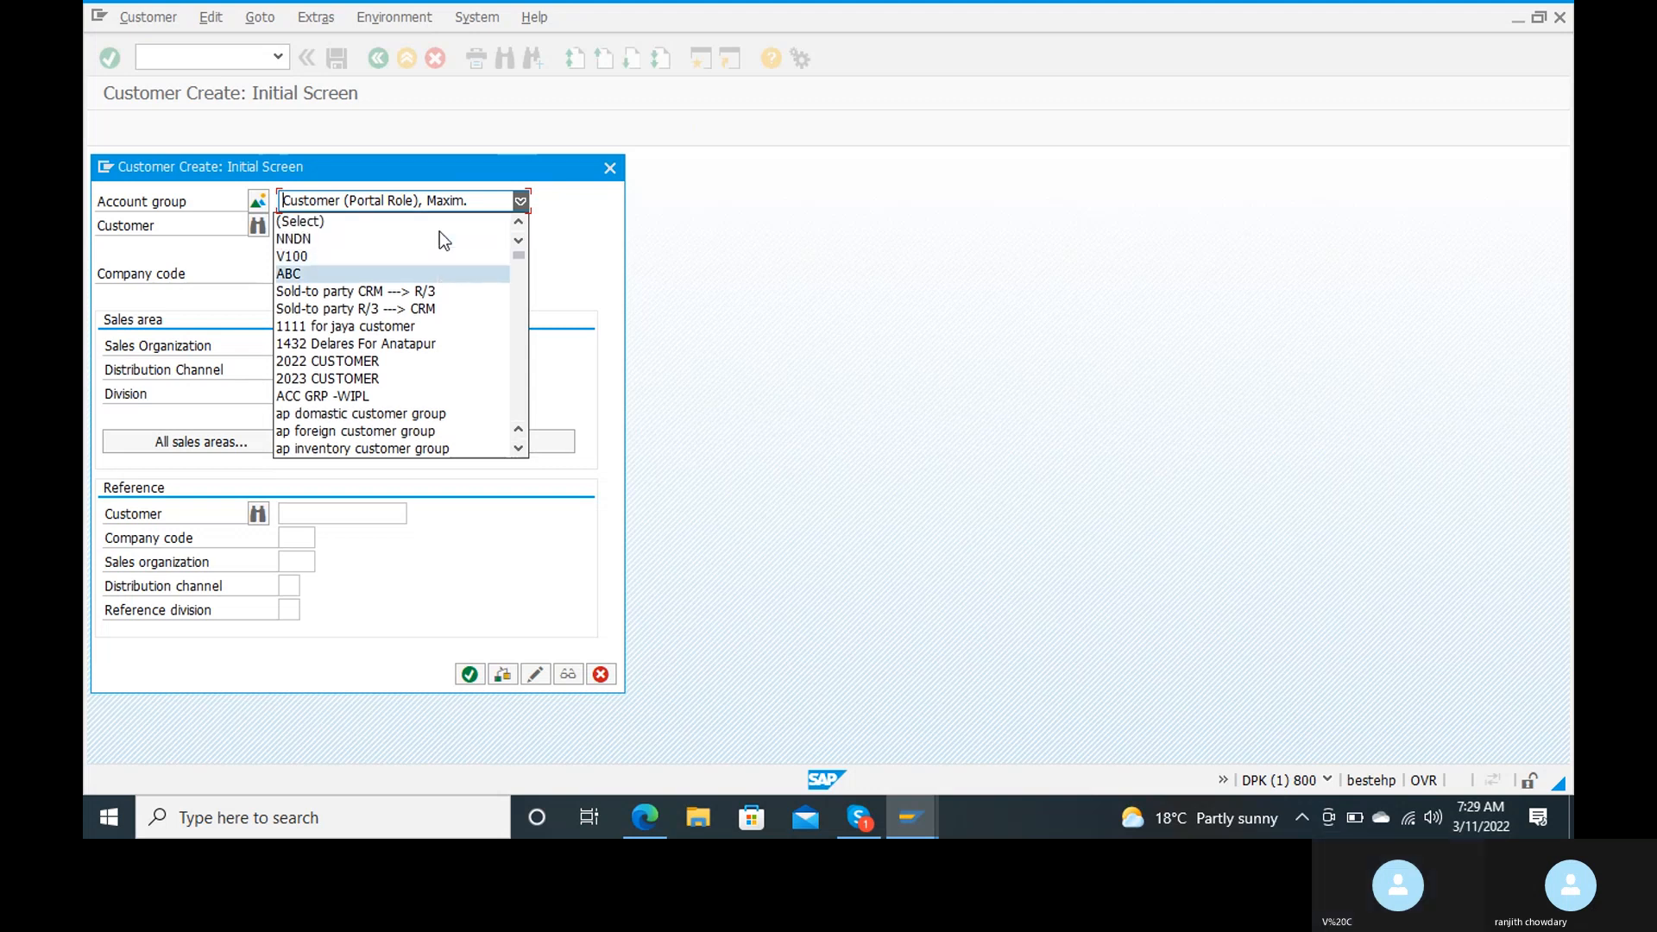
pyautogui.click(414, 220)
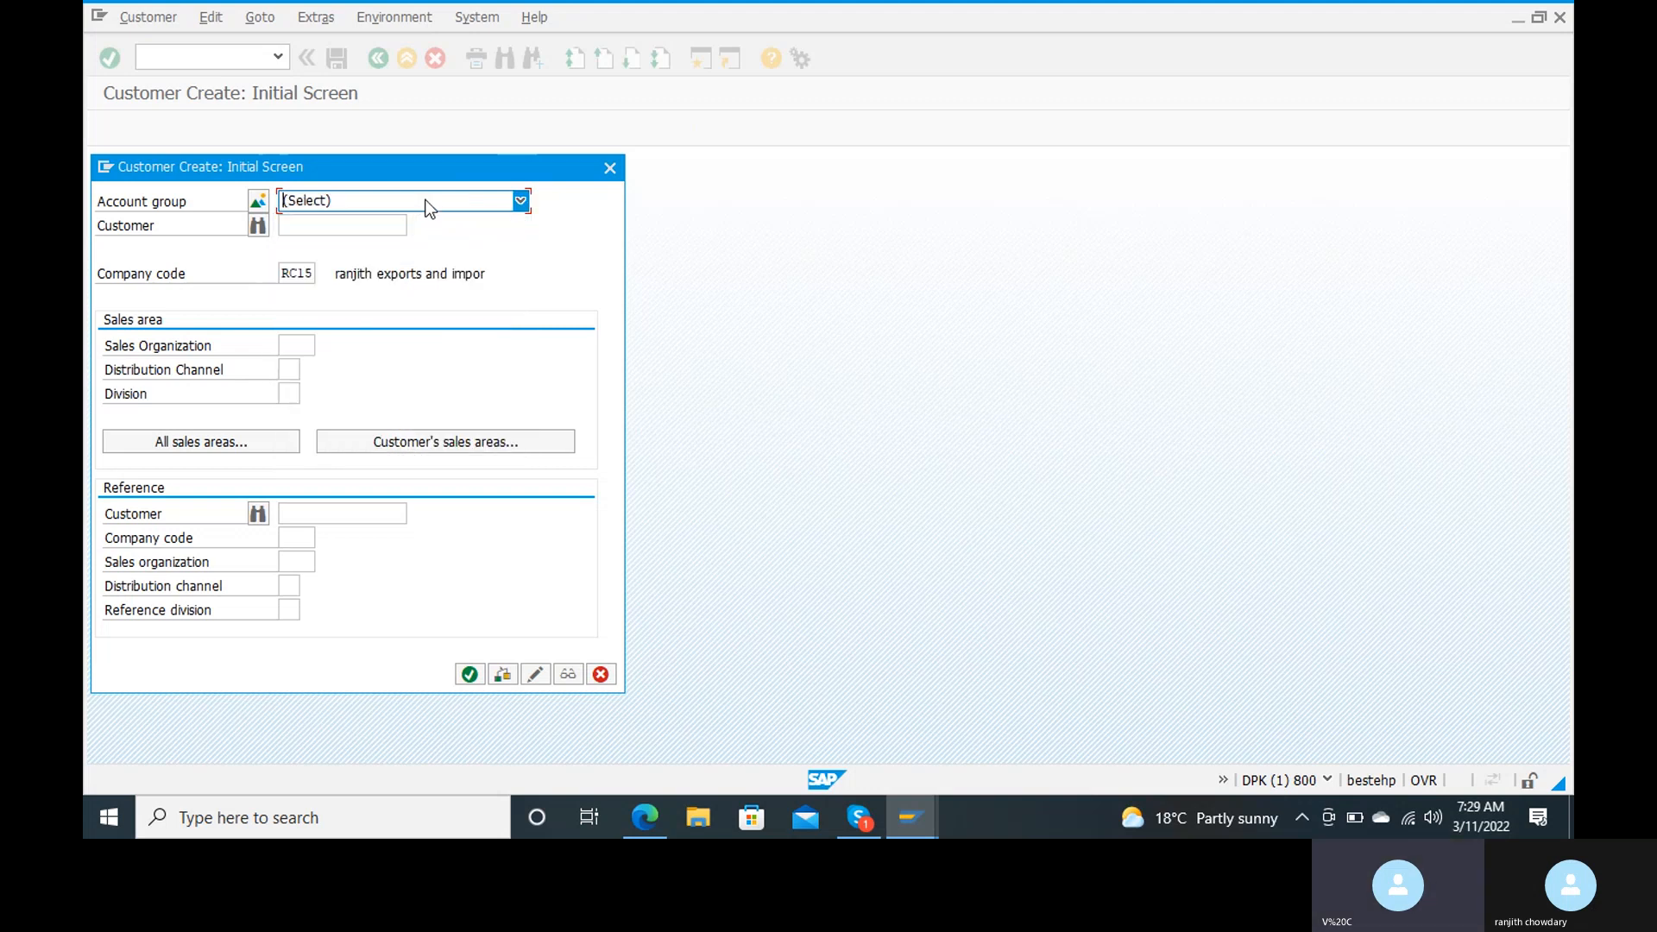
# Step: Reopen the account group choices and examine the entries through TM: Customer Account Group to find the group created for RANJ
pyautogui.click(424, 199)
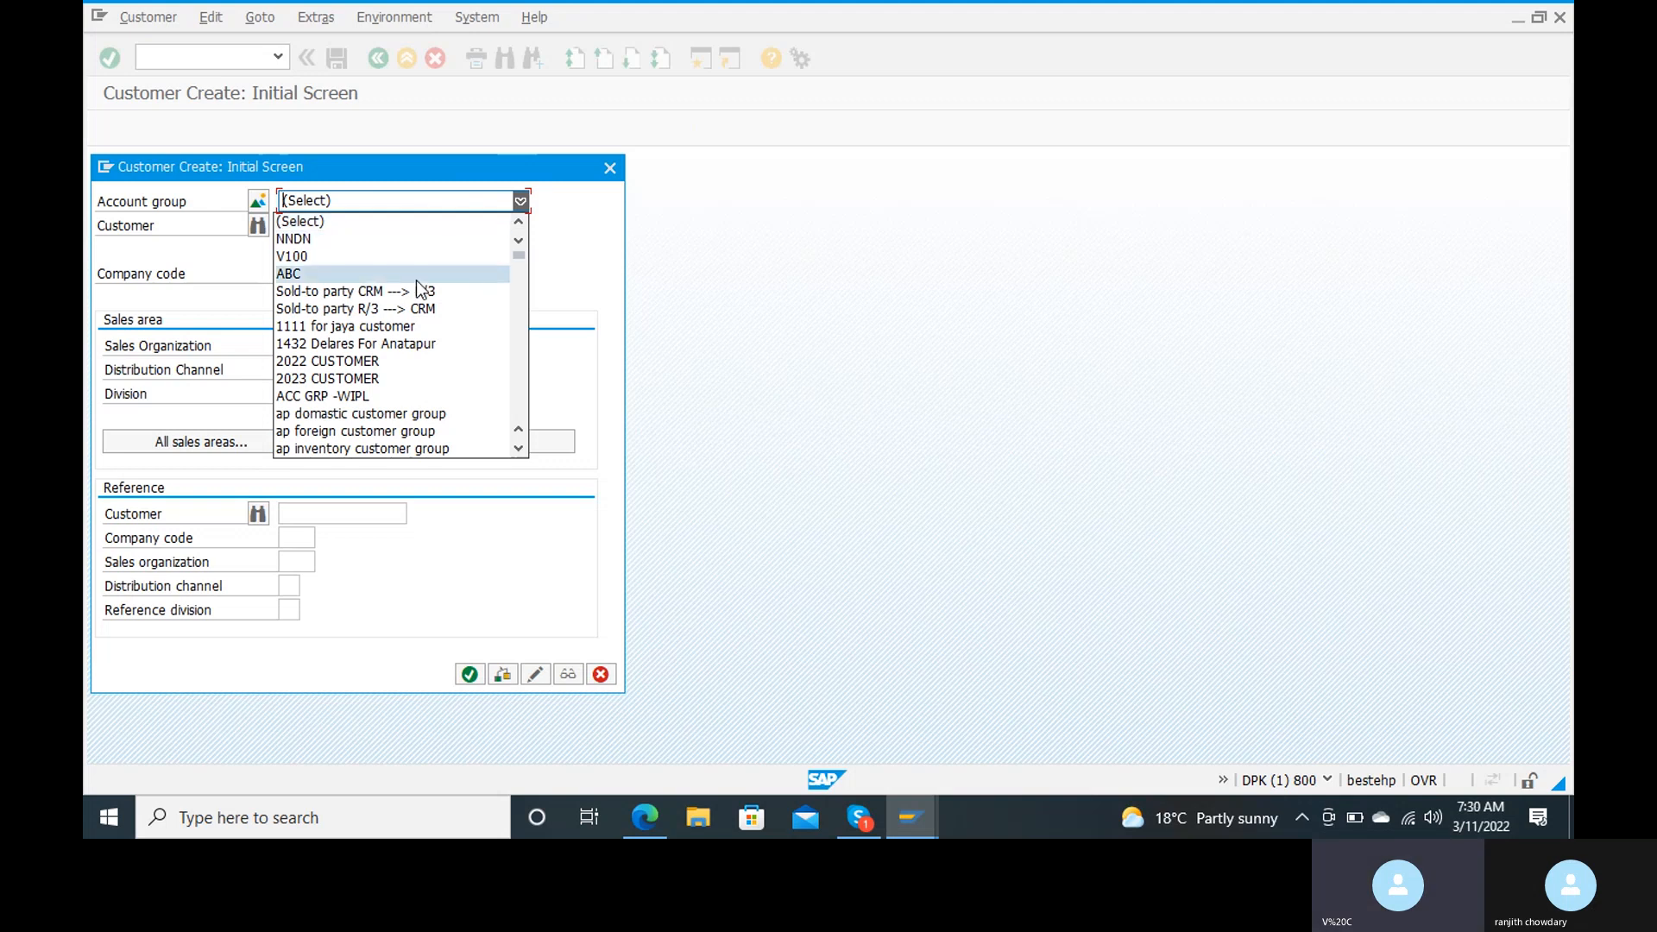
pyautogui.press('Down')
pyautogui.press('Down')
pyautogui.press('Down')
pyautogui.press('Down')
pyautogui.press('Down')
pyautogui.press('Down')
pyautogui.press('Down')
pyautogui.press('Down')
pyautogui.press('Down')
pyautogui.press('Down')
pyautogui.press('Down')
pyautogui.press('Down')
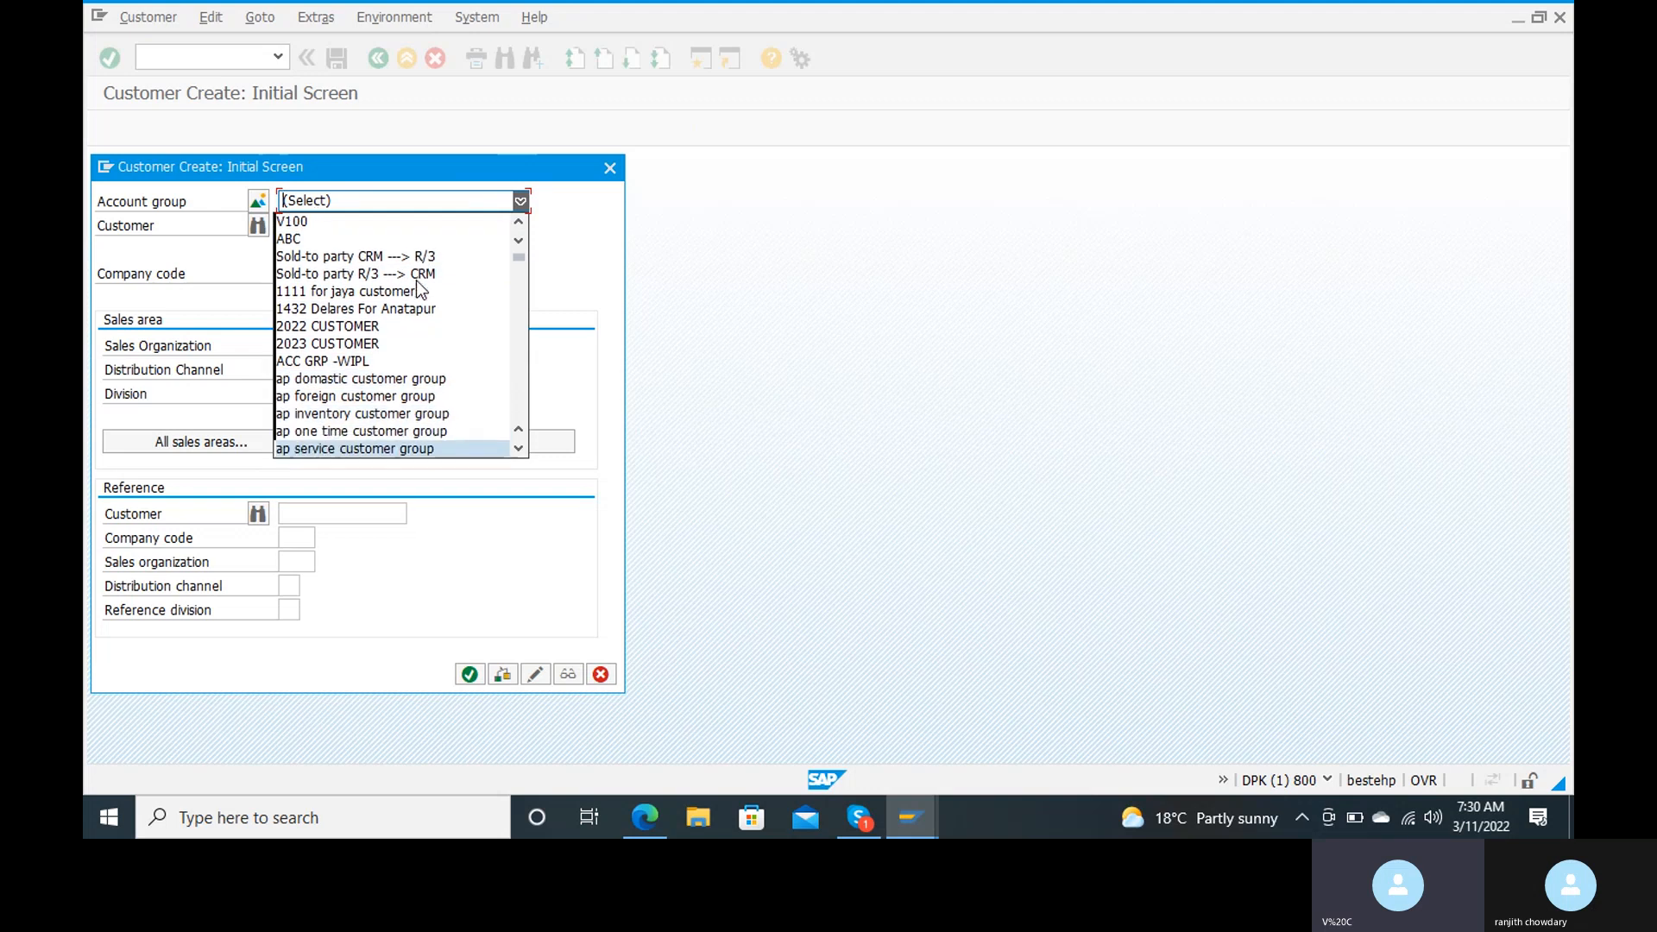
pyautogui.press('Down')
pyautogui.press('Down')
pyautogui.press('Down')
pyautogui.press('Down')
pyautogui.press('Down')
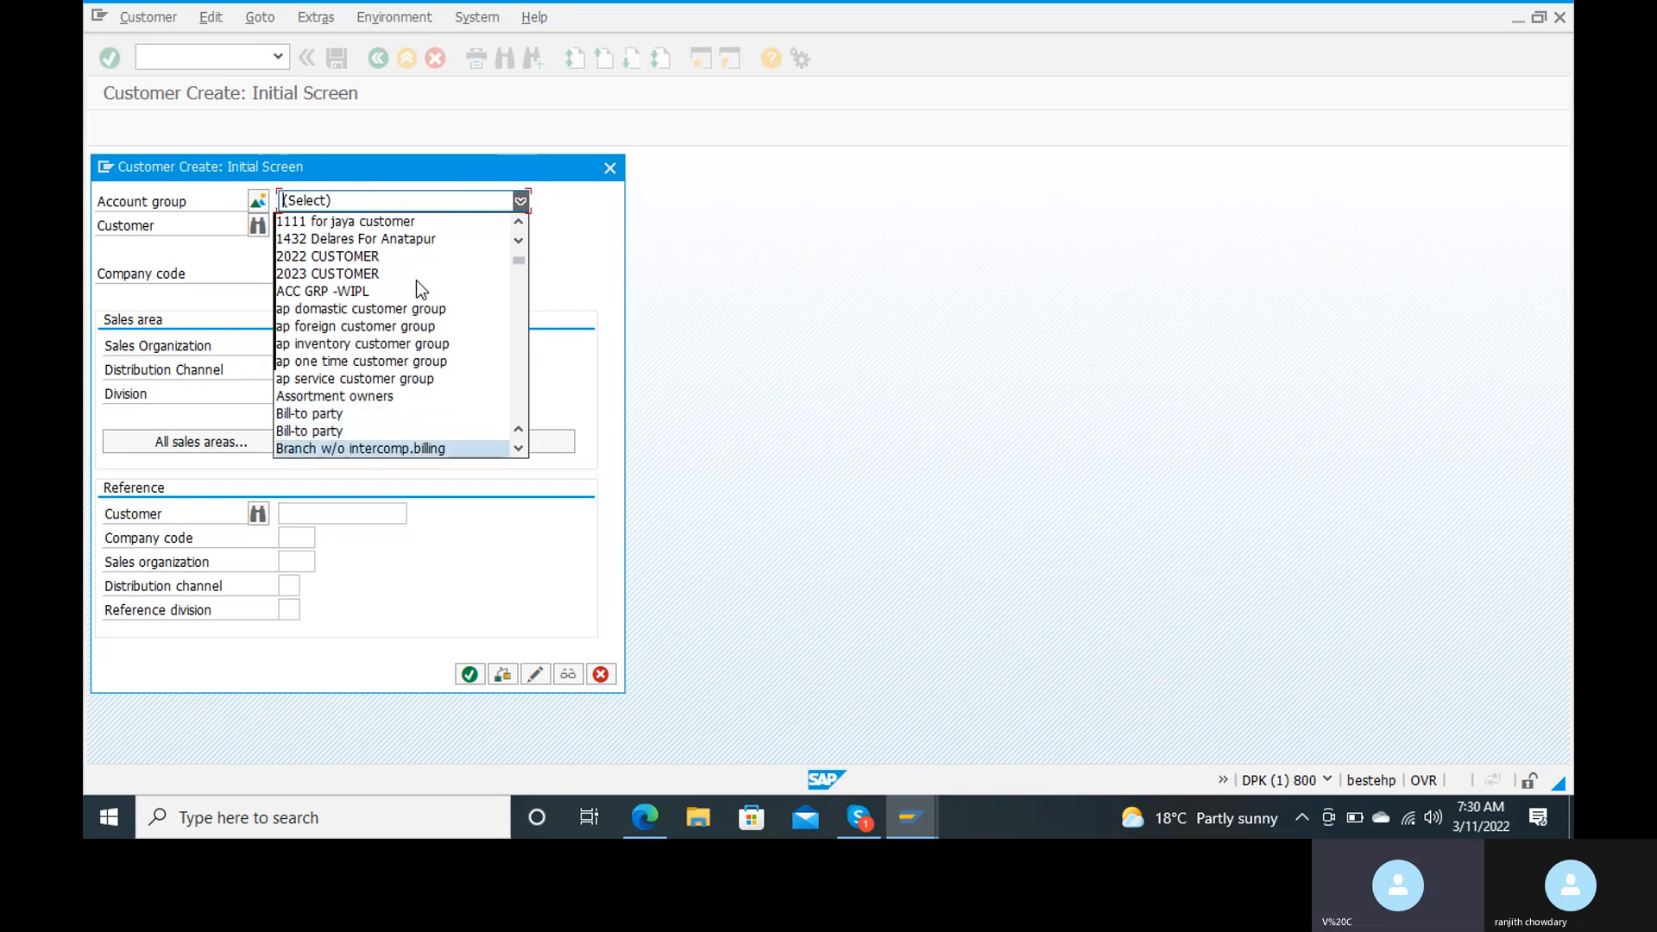
pyautogui.press('Down')
pyautogui.press('Down')
pyautogui.press('Down')
pyautogui.press('Down')
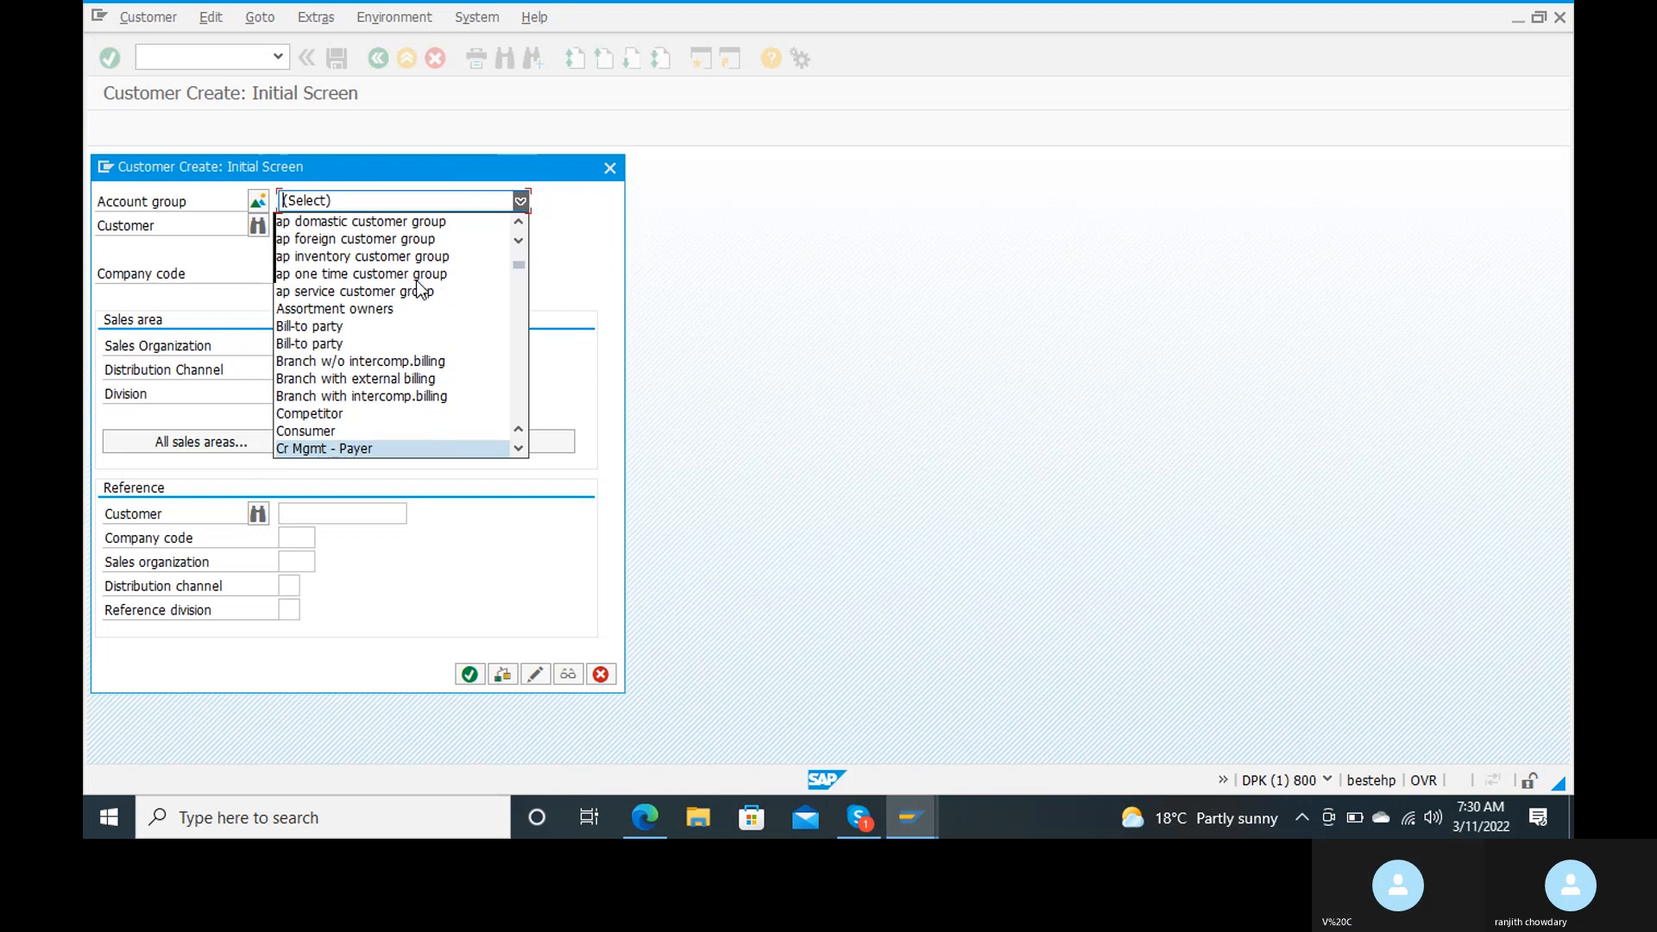
pyautogui.press('Down')
pyautogui.press('Down')
pyautogui.press('Down')
pyautogui.press('Down')
pyautogui.press('Down')
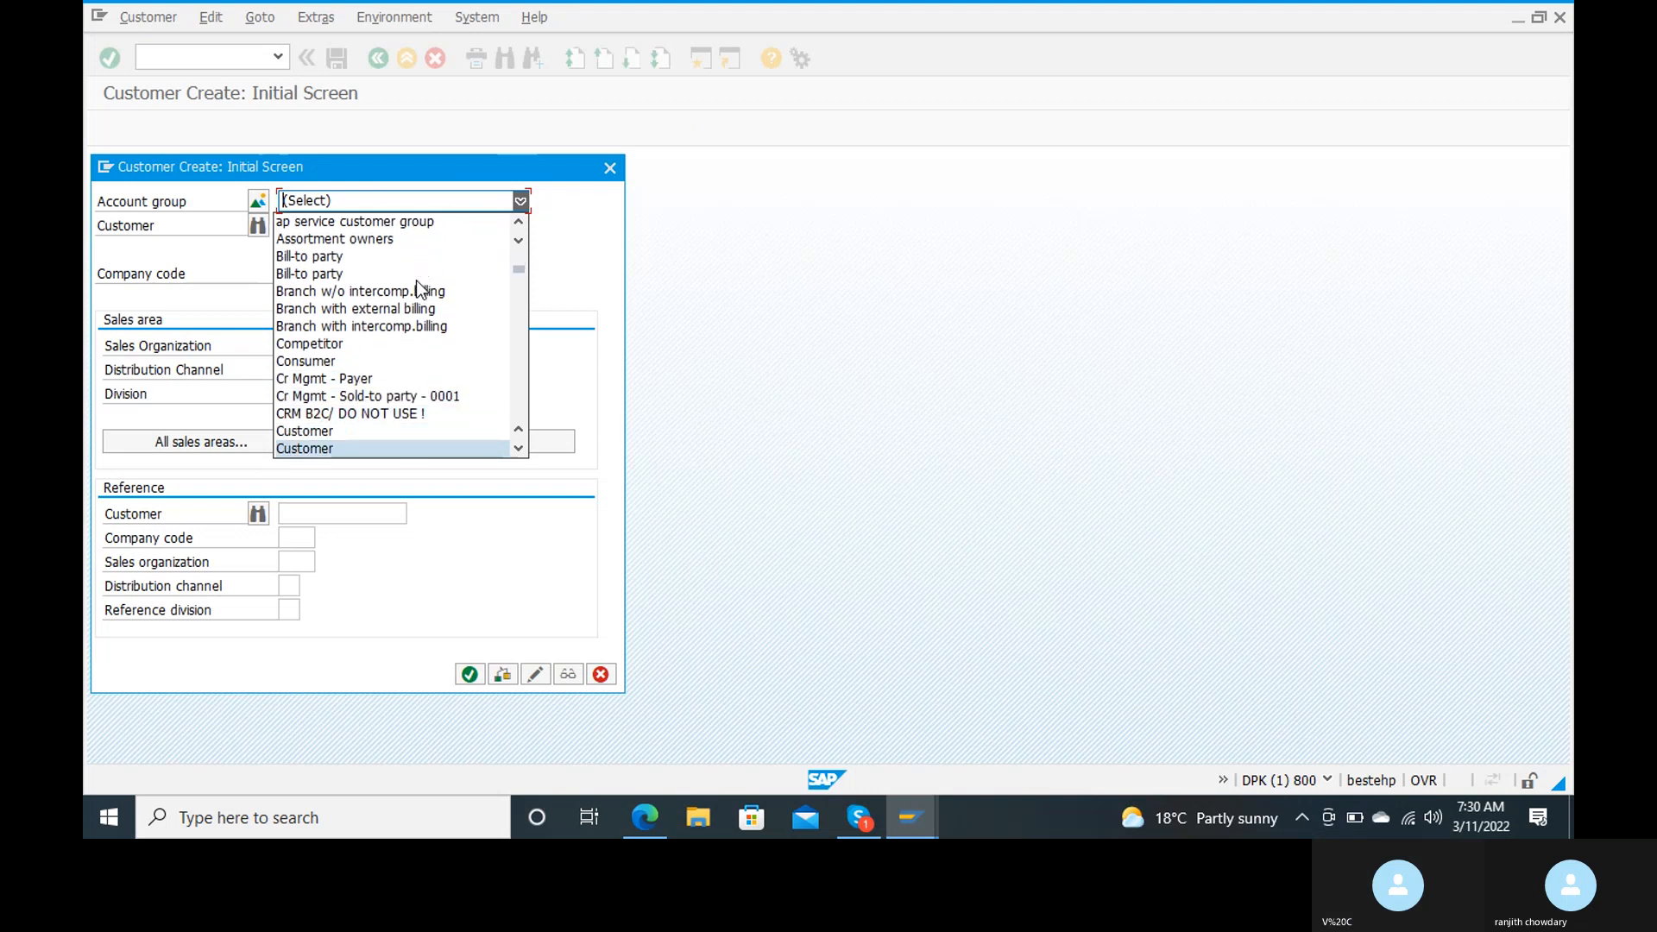
pyautogui.press('Down')
pyautogui.press('Down')
pyautogui.press('Down')
pyautogui.press('Down')
pyautogui.press('Down')
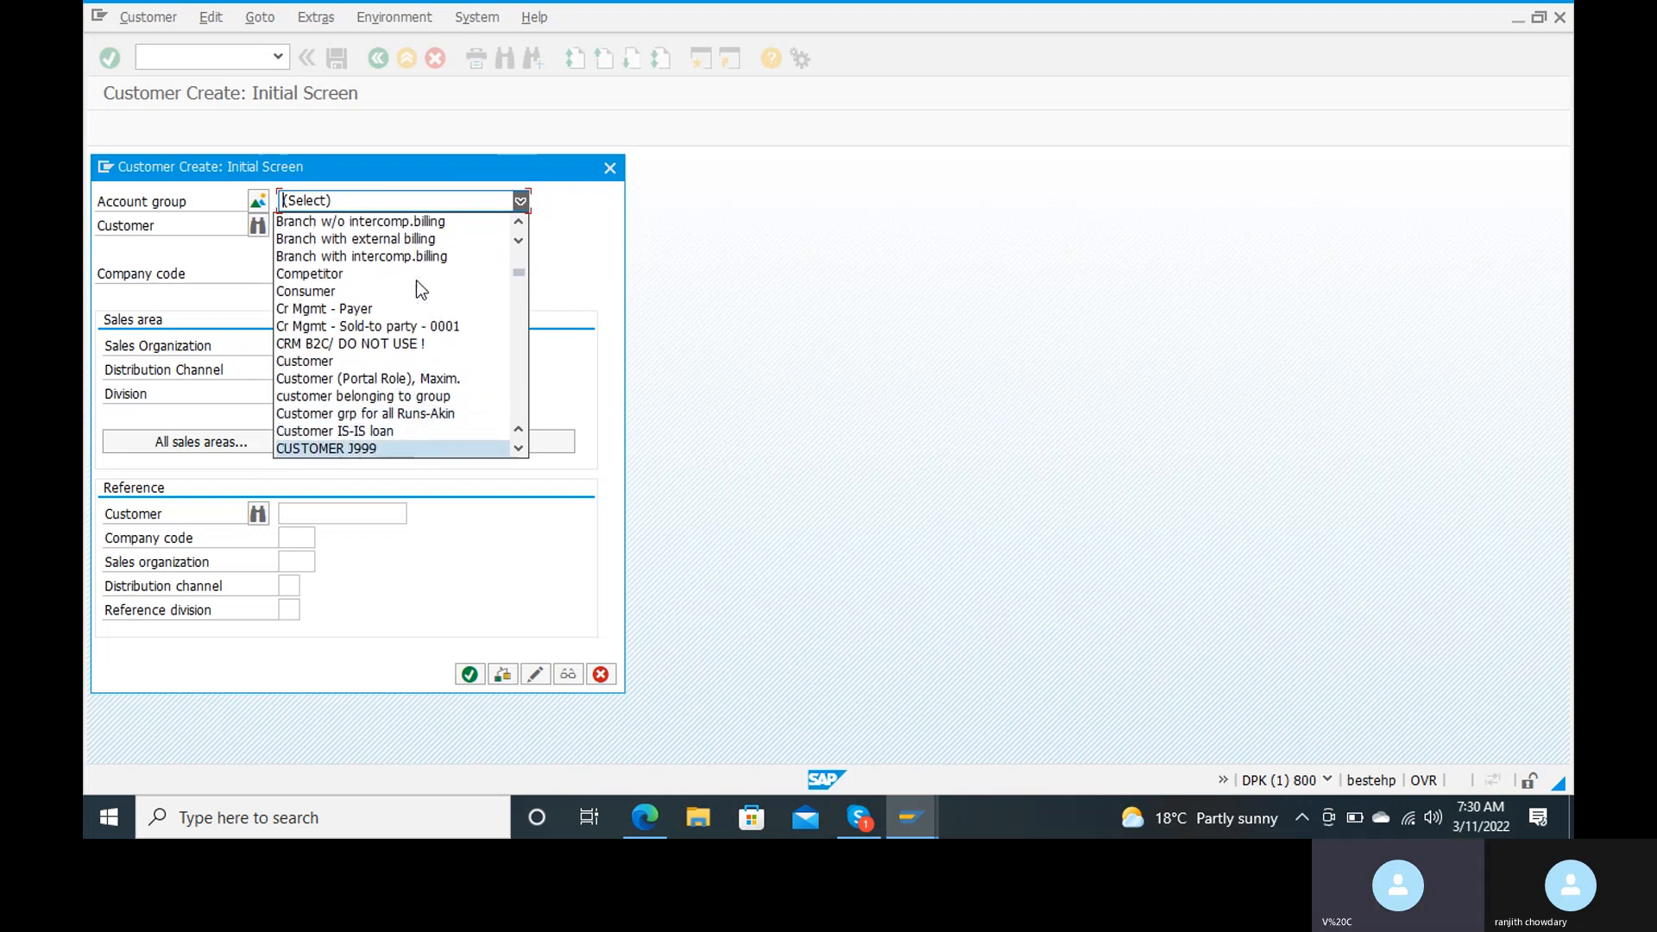
pyautogui.press('Down')
pyautogui.press('Down')
pyautogui.press('Down')
pyautogui.press('Down')
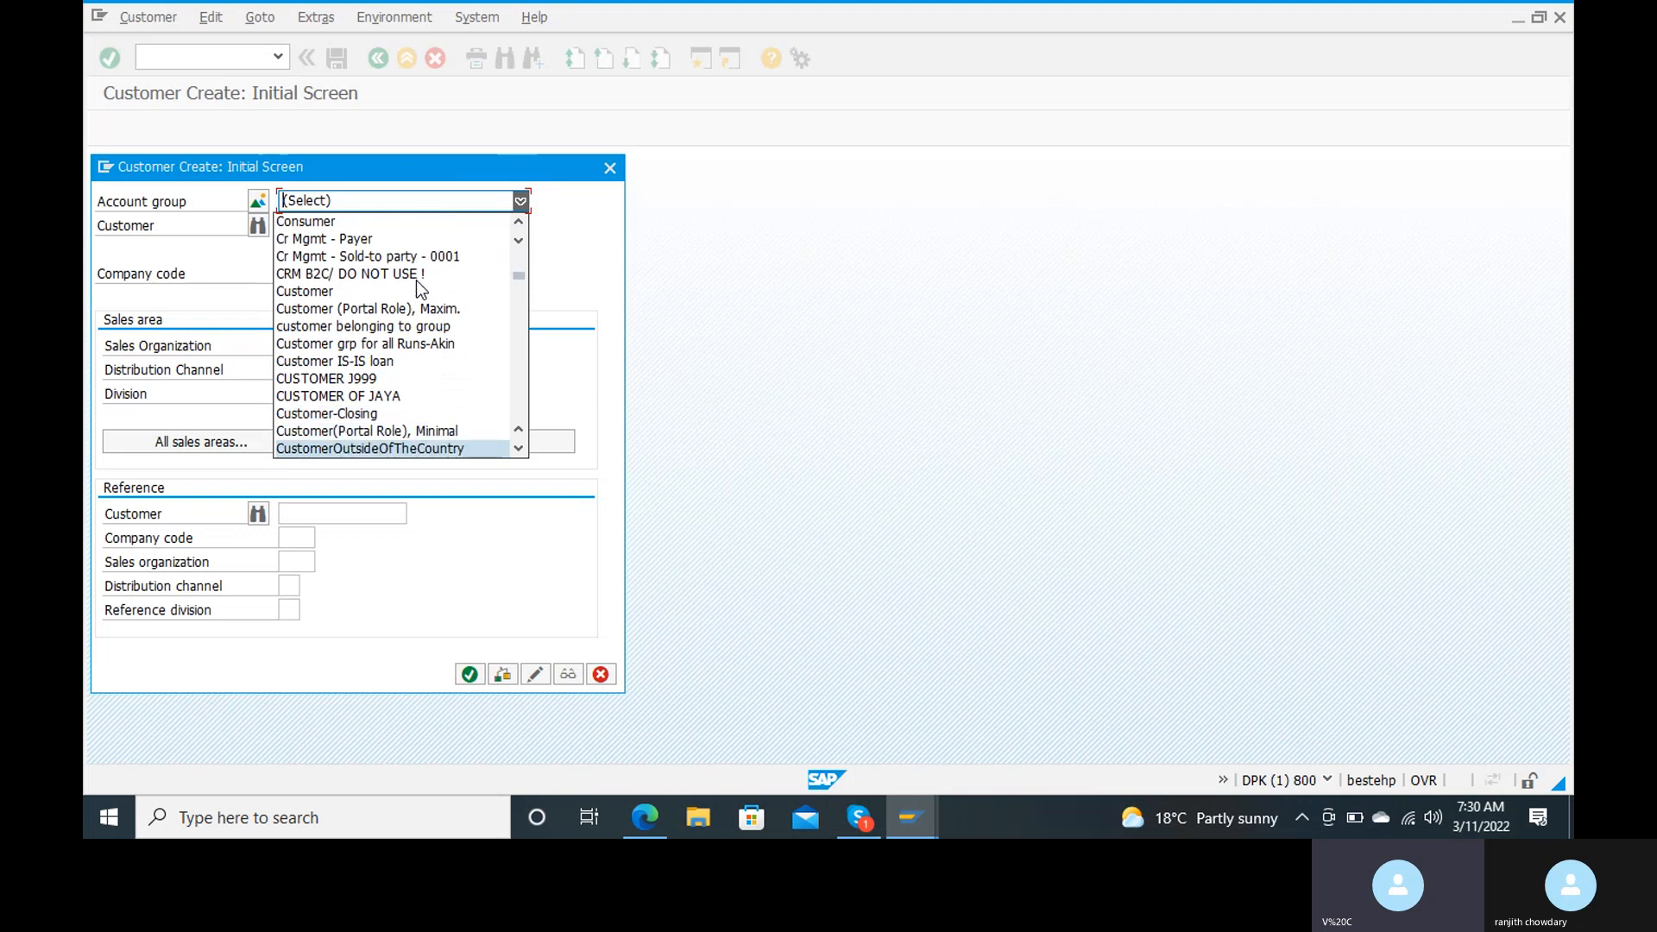
pyautogui.press('Down')
pyautogui.press('Down')
pyautogui.press('Down')
pyautogui.press('Down')
pyautogui.press('Down')
pyautogui.press('Down')
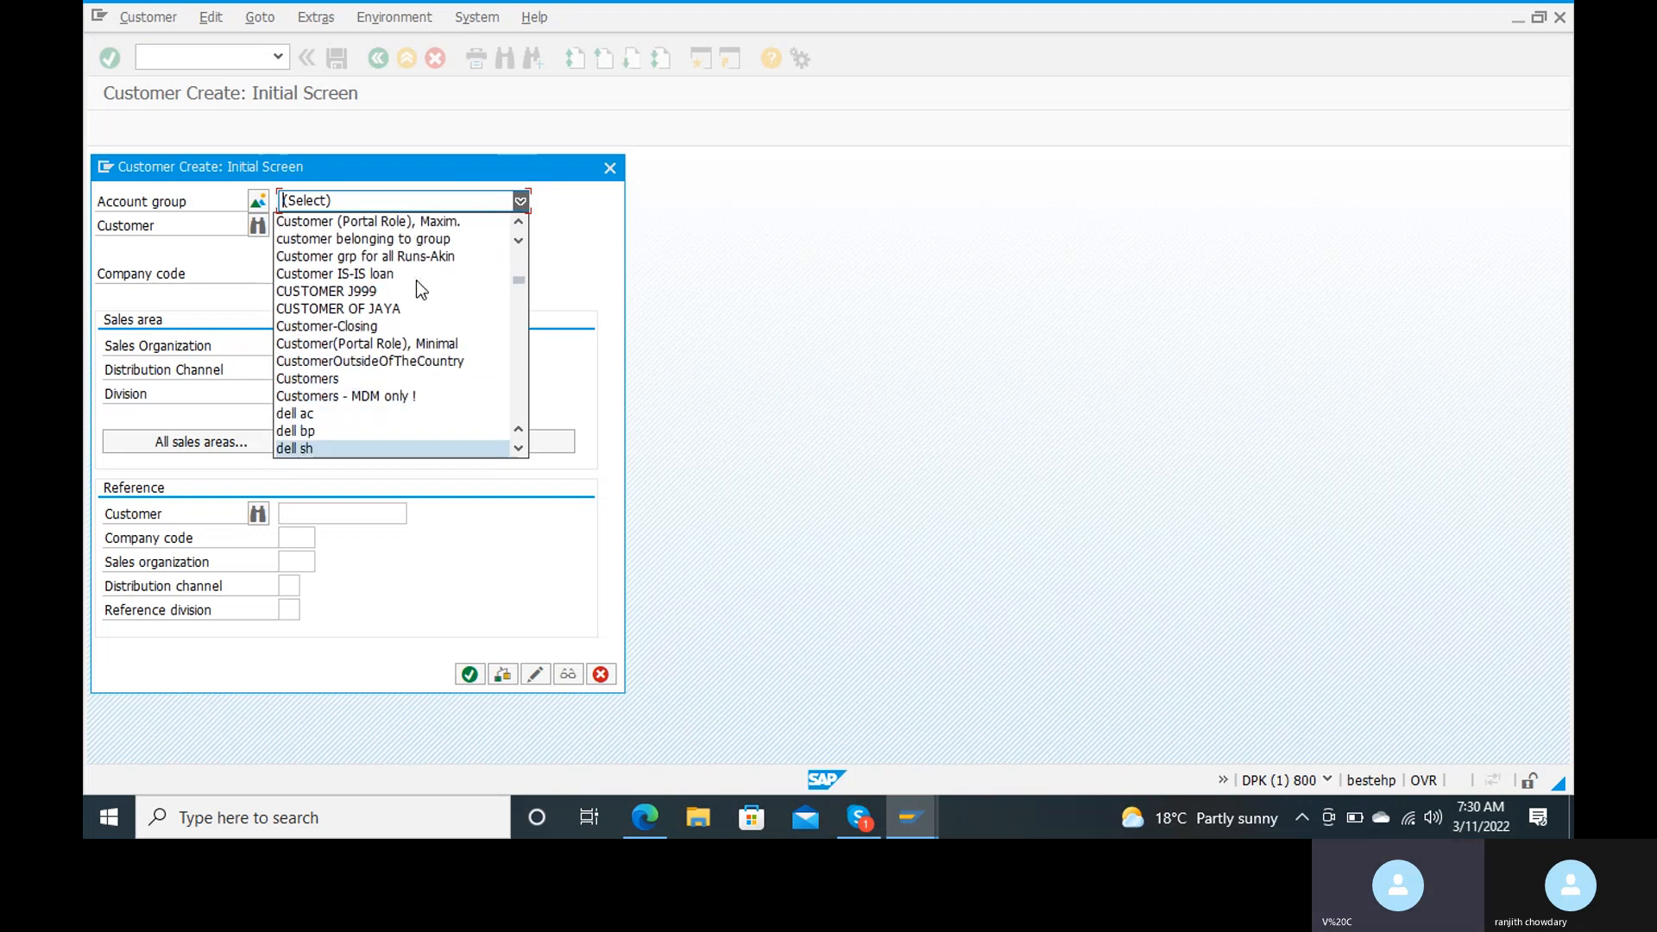
pyautogui.press('Down')
pyautogui.press('Down')
pyautogui.press('Down')
pyautogui.press('Down')
pyautogui.press('Down')
pyautogui.press('Down')
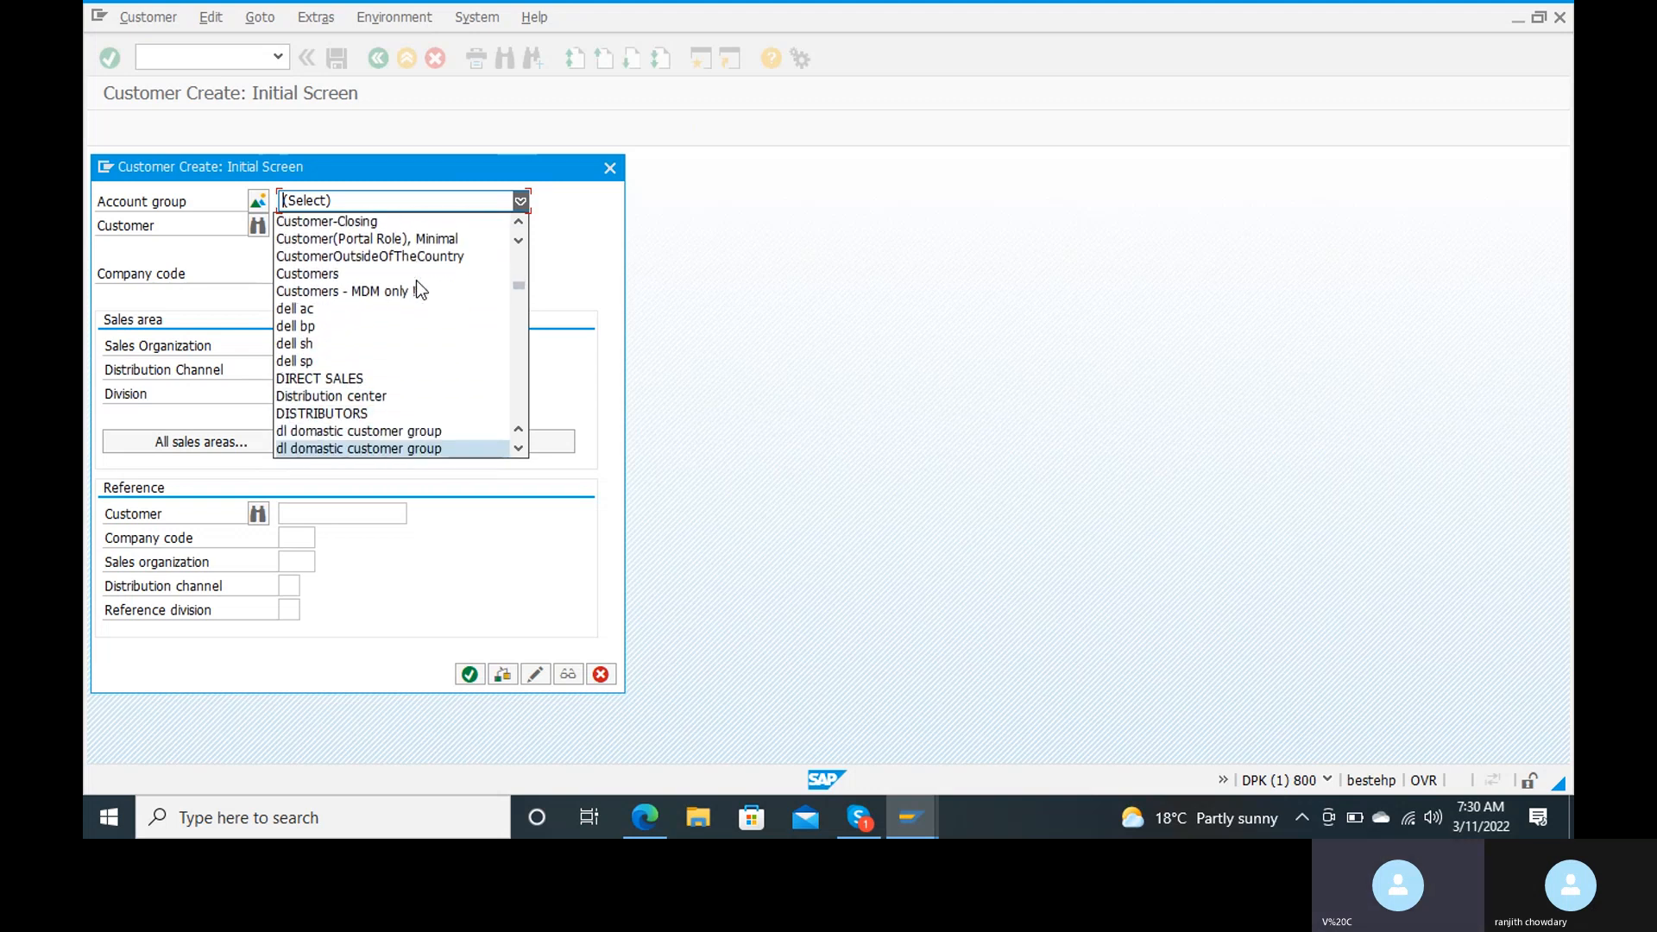
pyautogui.press('Down')
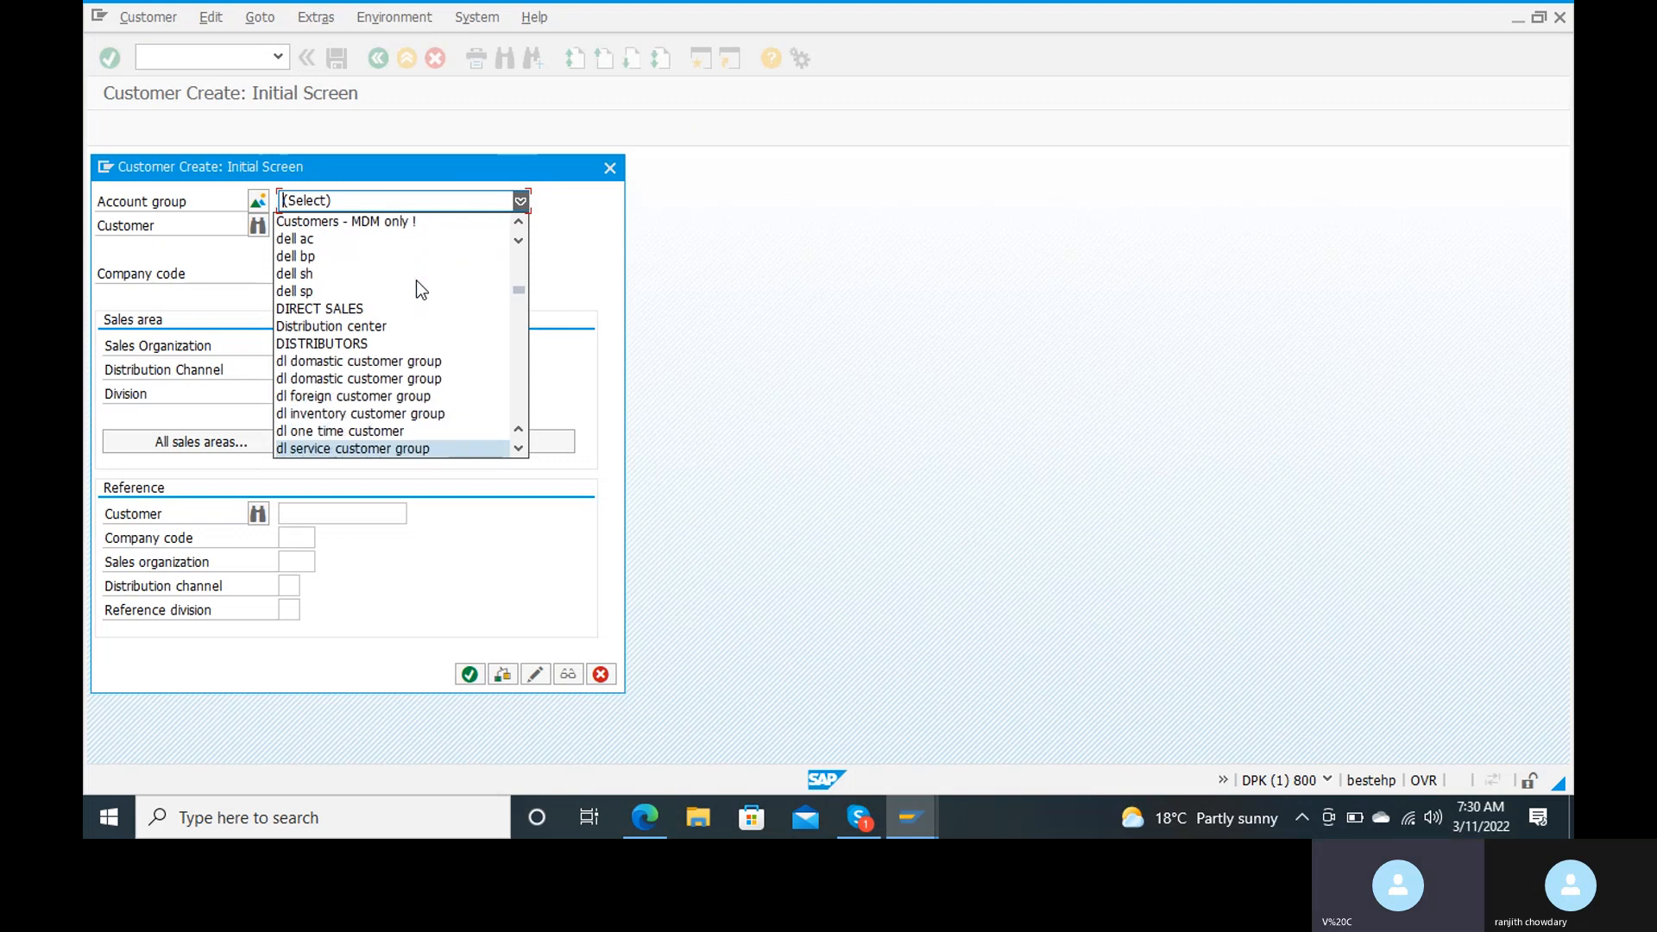
pyautogui.press('Down')
pyautogui.press('Down')
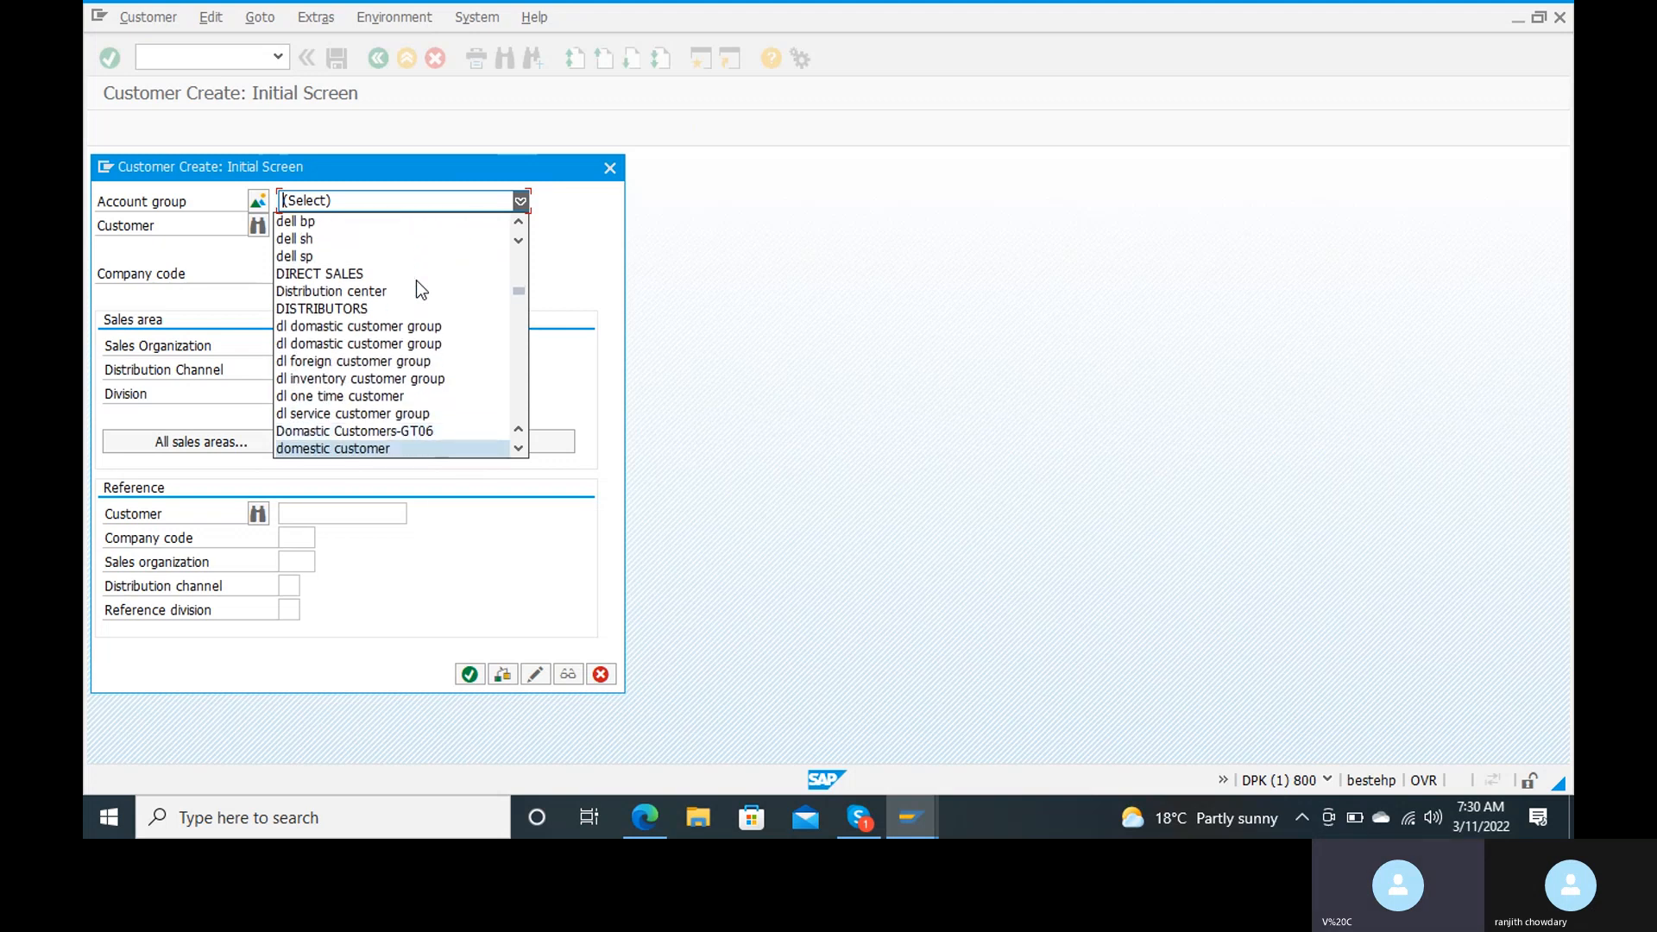
pyautogui.press('Up')
pyautogui.press('Up')
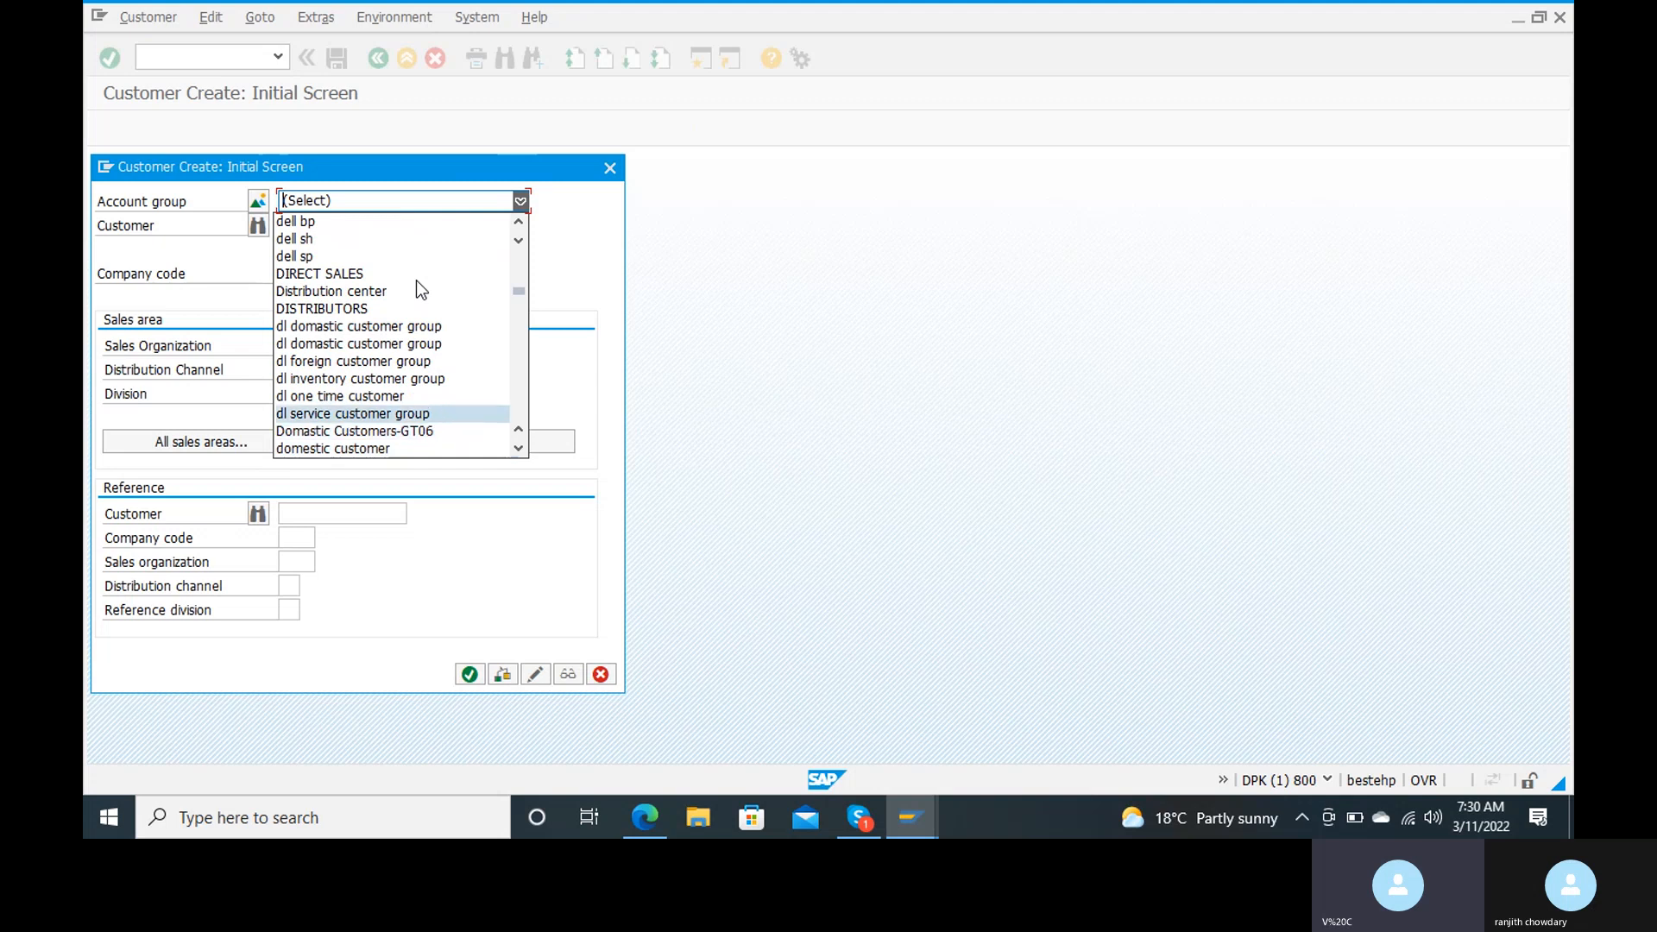
pyautogui.press('Down')
pyautogui.press('Down')
pyautogui.press('Down')
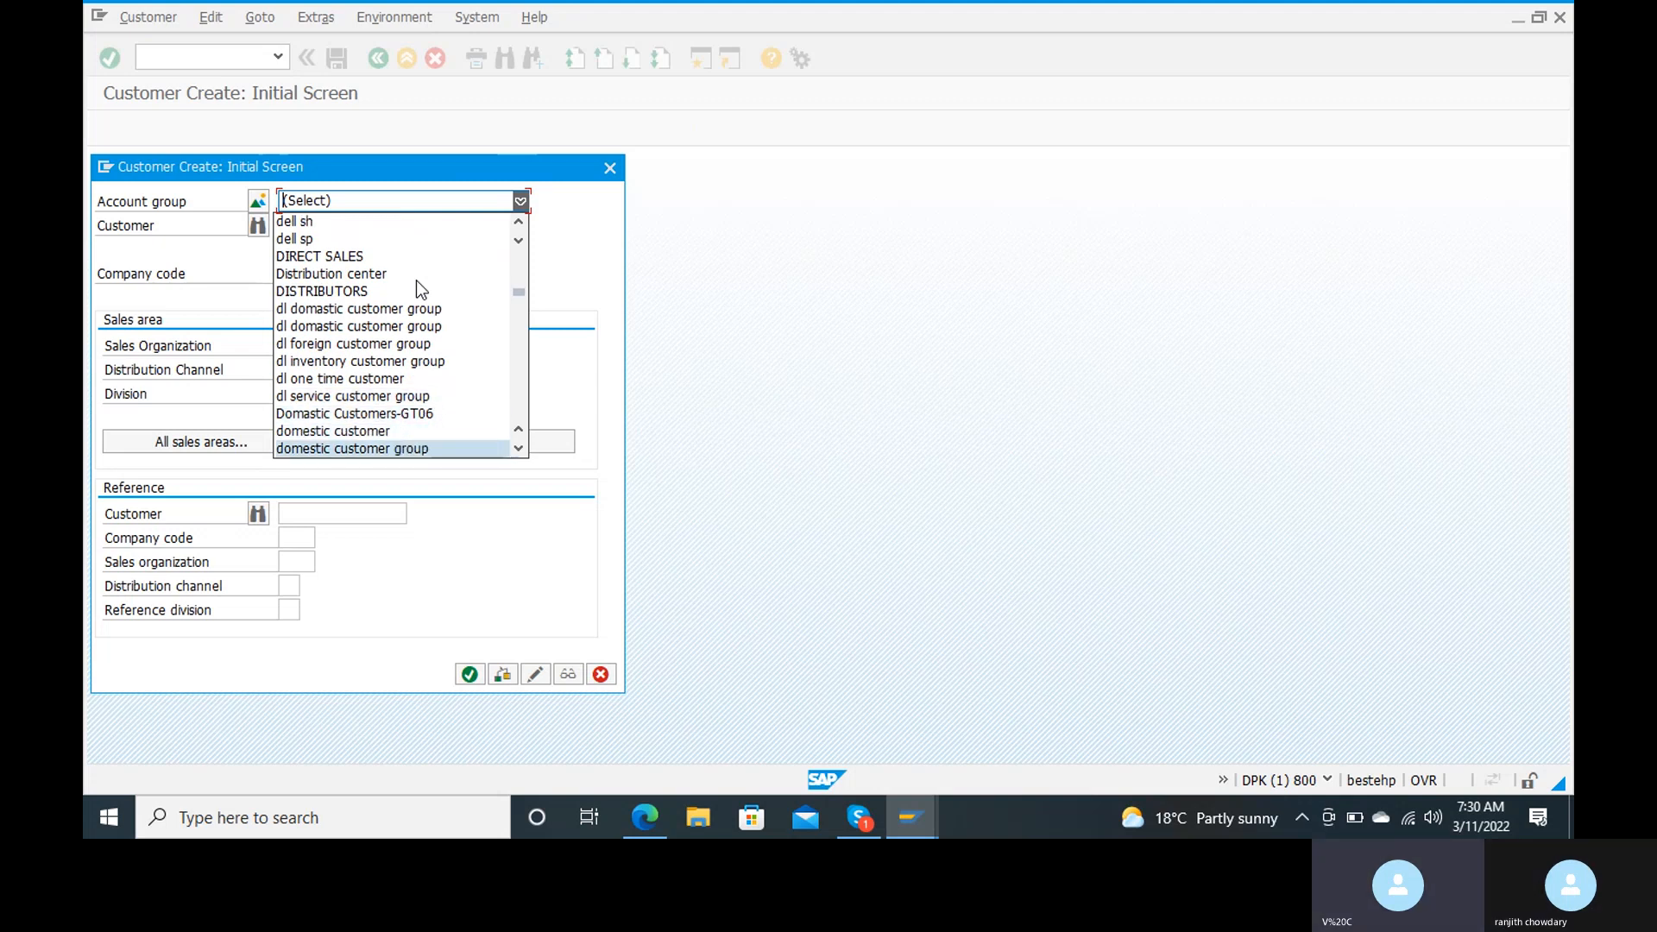
pyautogui.press('Down')
pyautogui.press('Down')
pyautogui.press('Down')
pyautogui.press('Down')
pyautogui.press('Down')
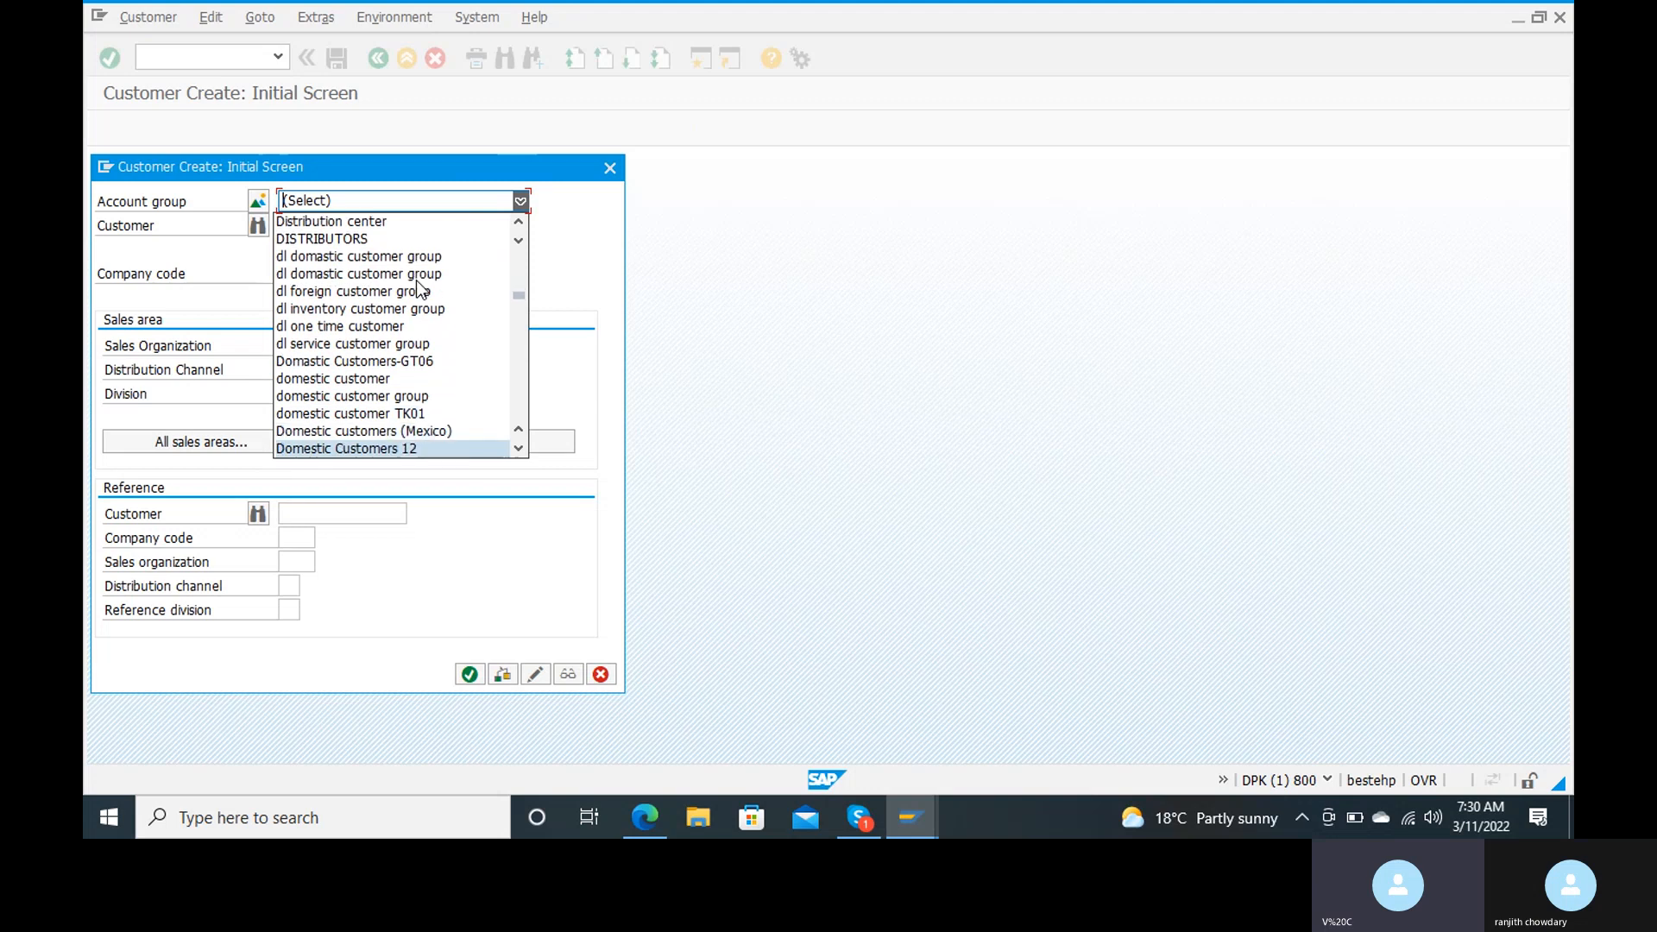
pyautogui.press('Down')
pyautogui.press('Down')
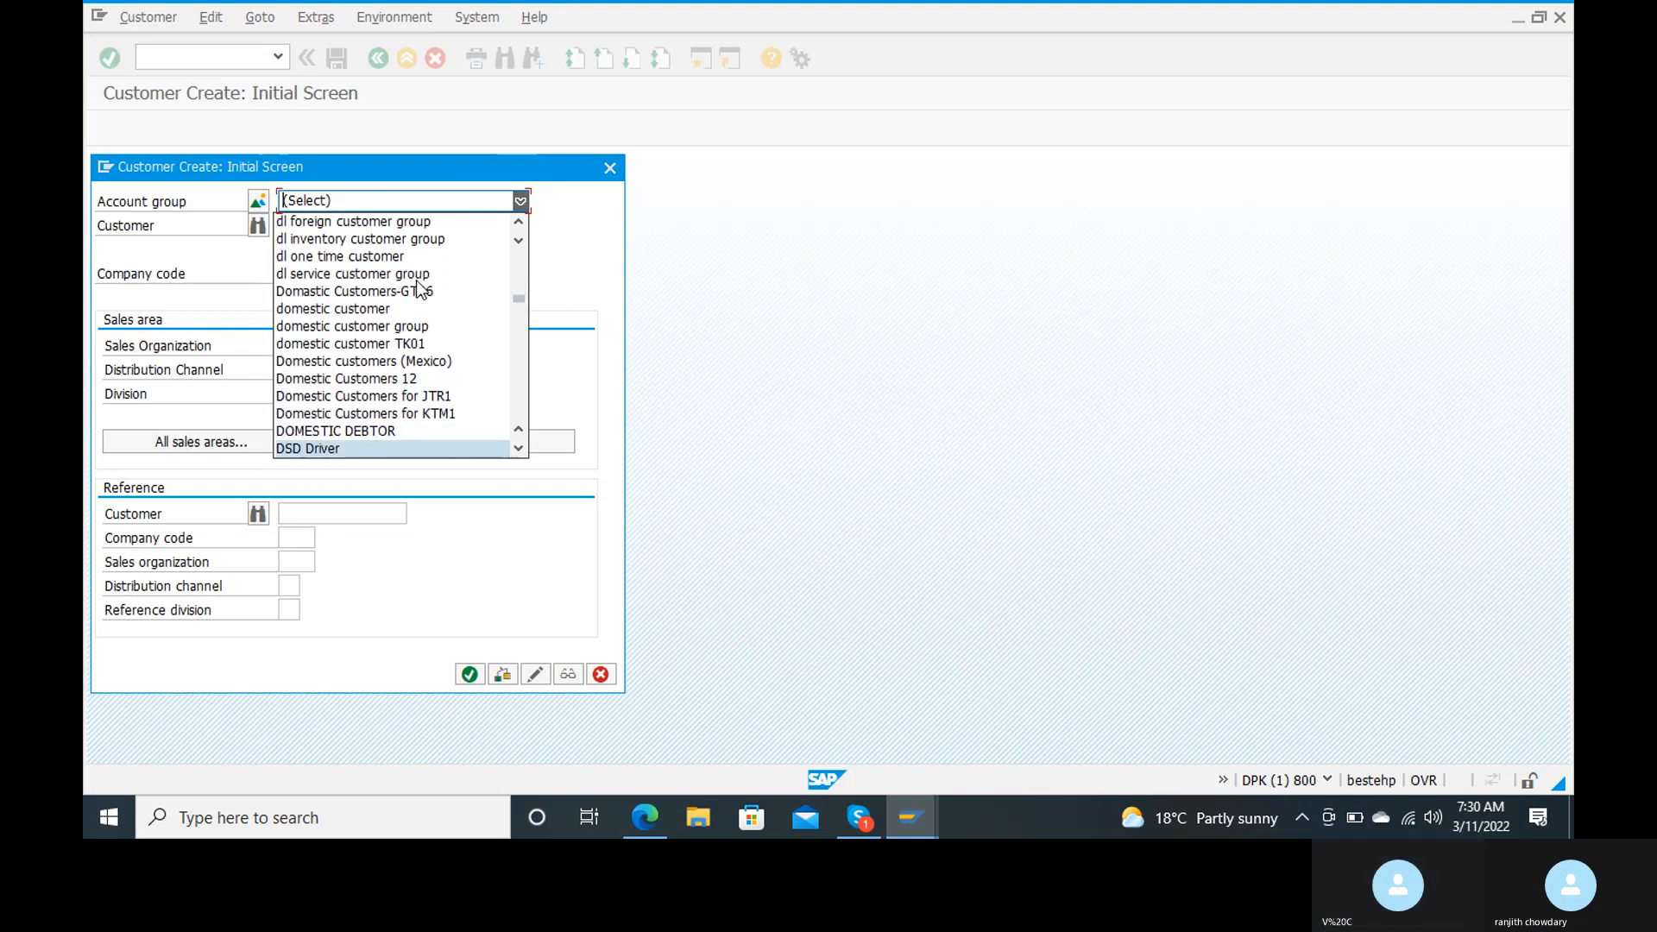
pyautogui.press('Down')
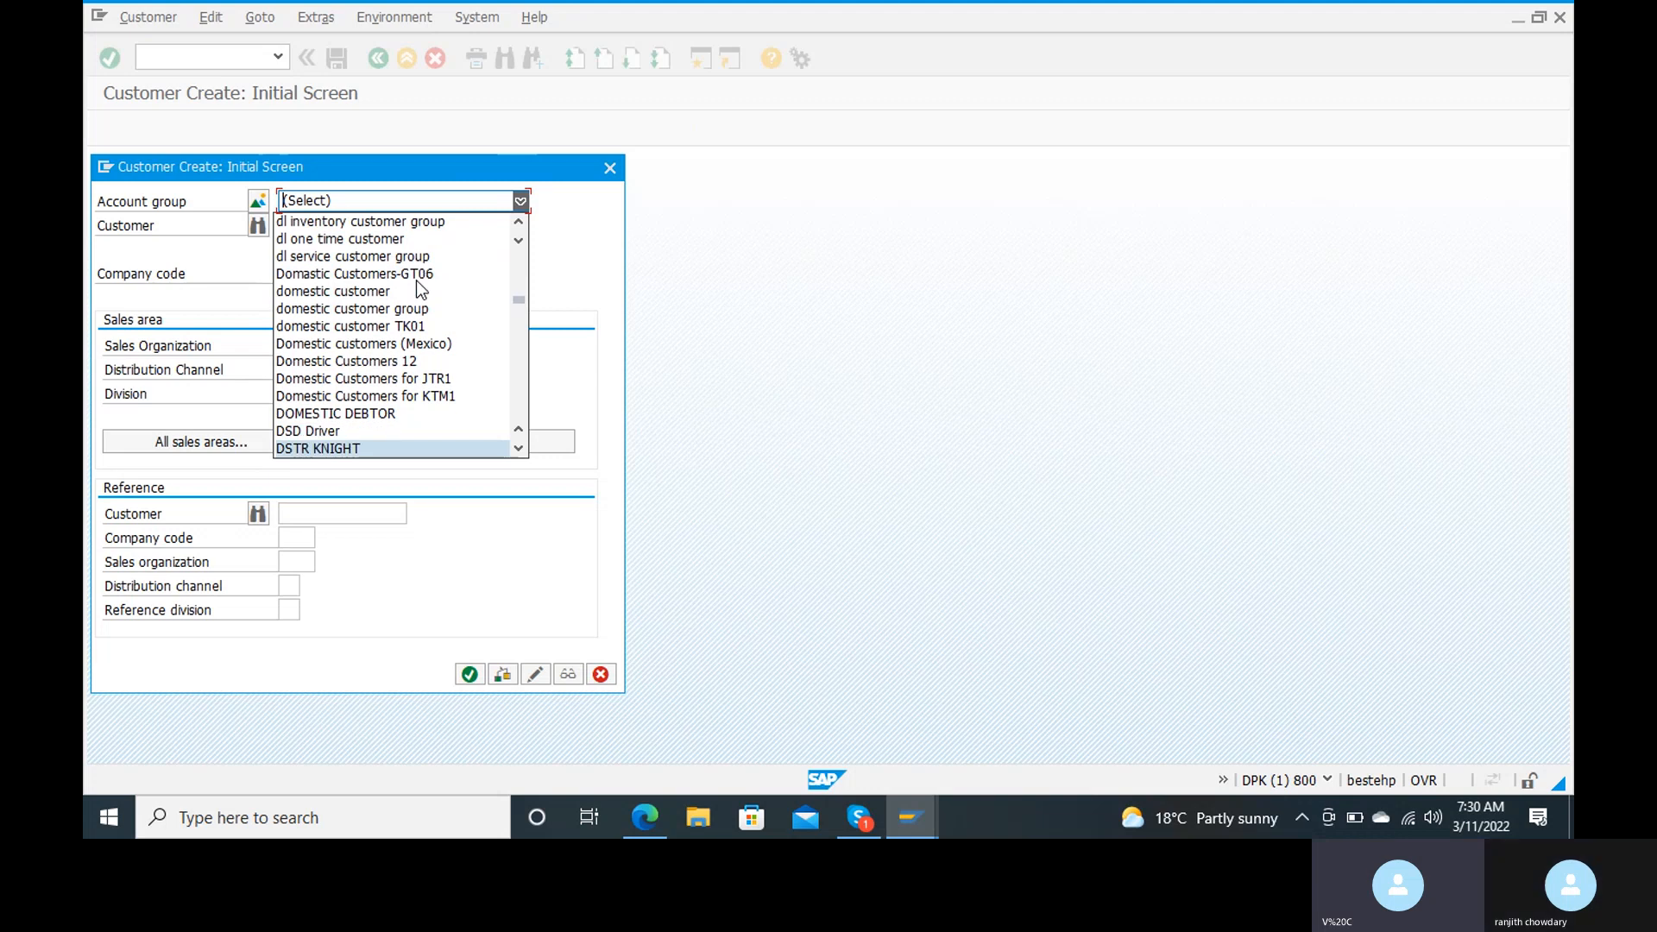
pyautogui.press('Down')
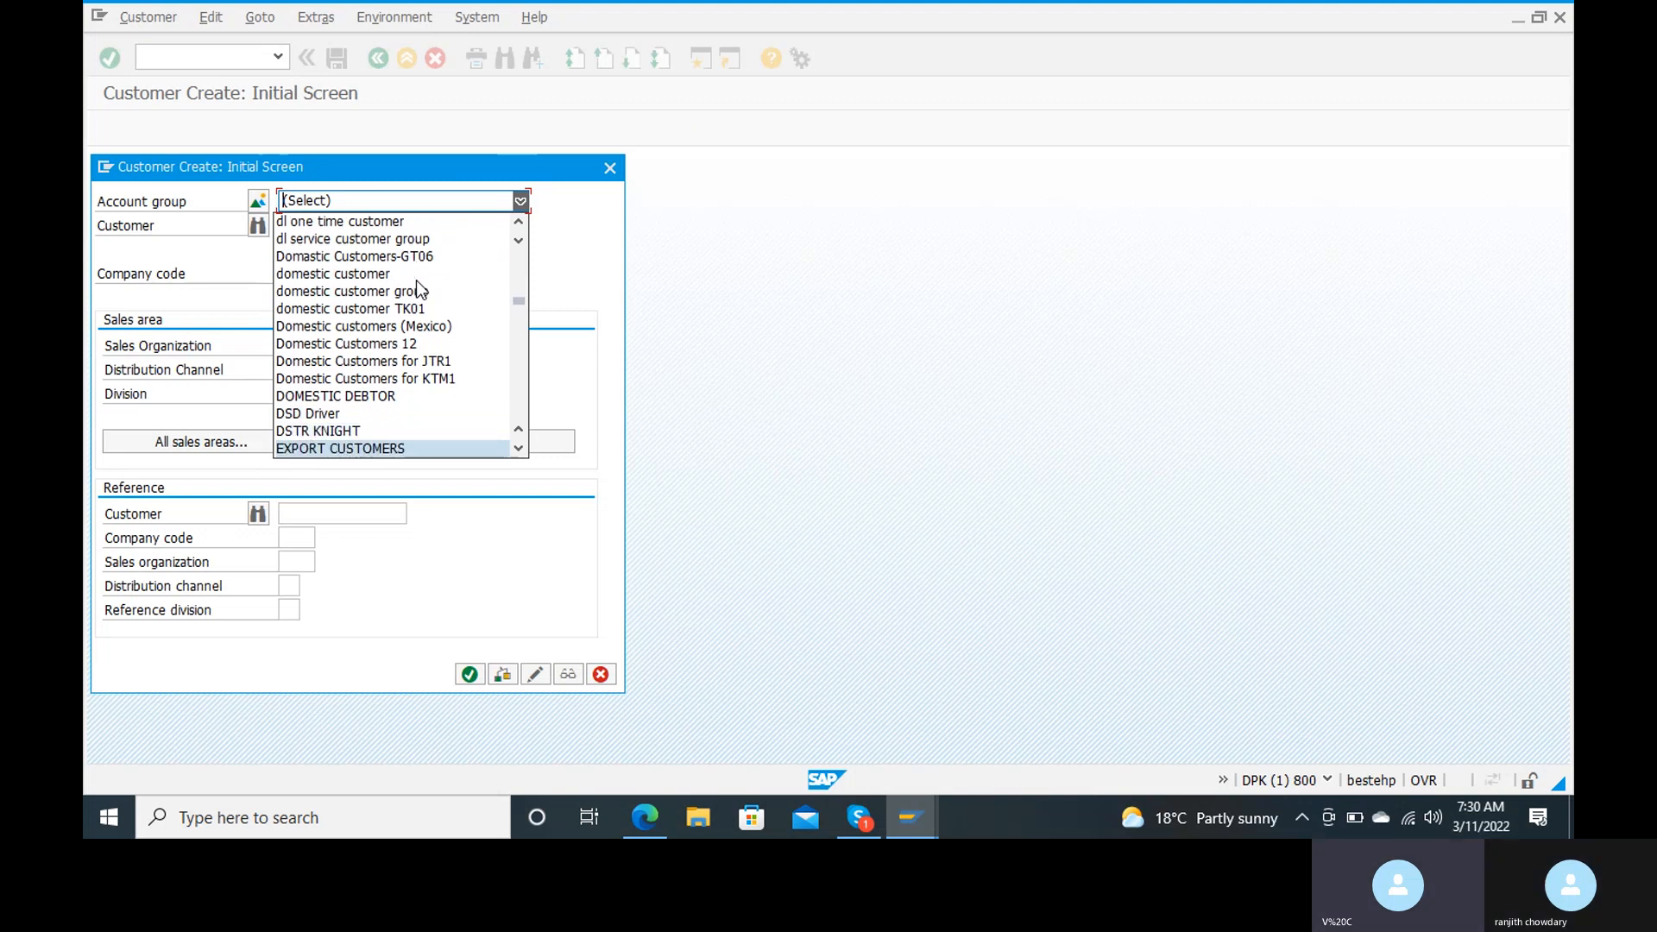
pyautogui.press('Down')
pyautogui.press('Down')
pyautogui.press('Down')
pyautogui.press('Down')
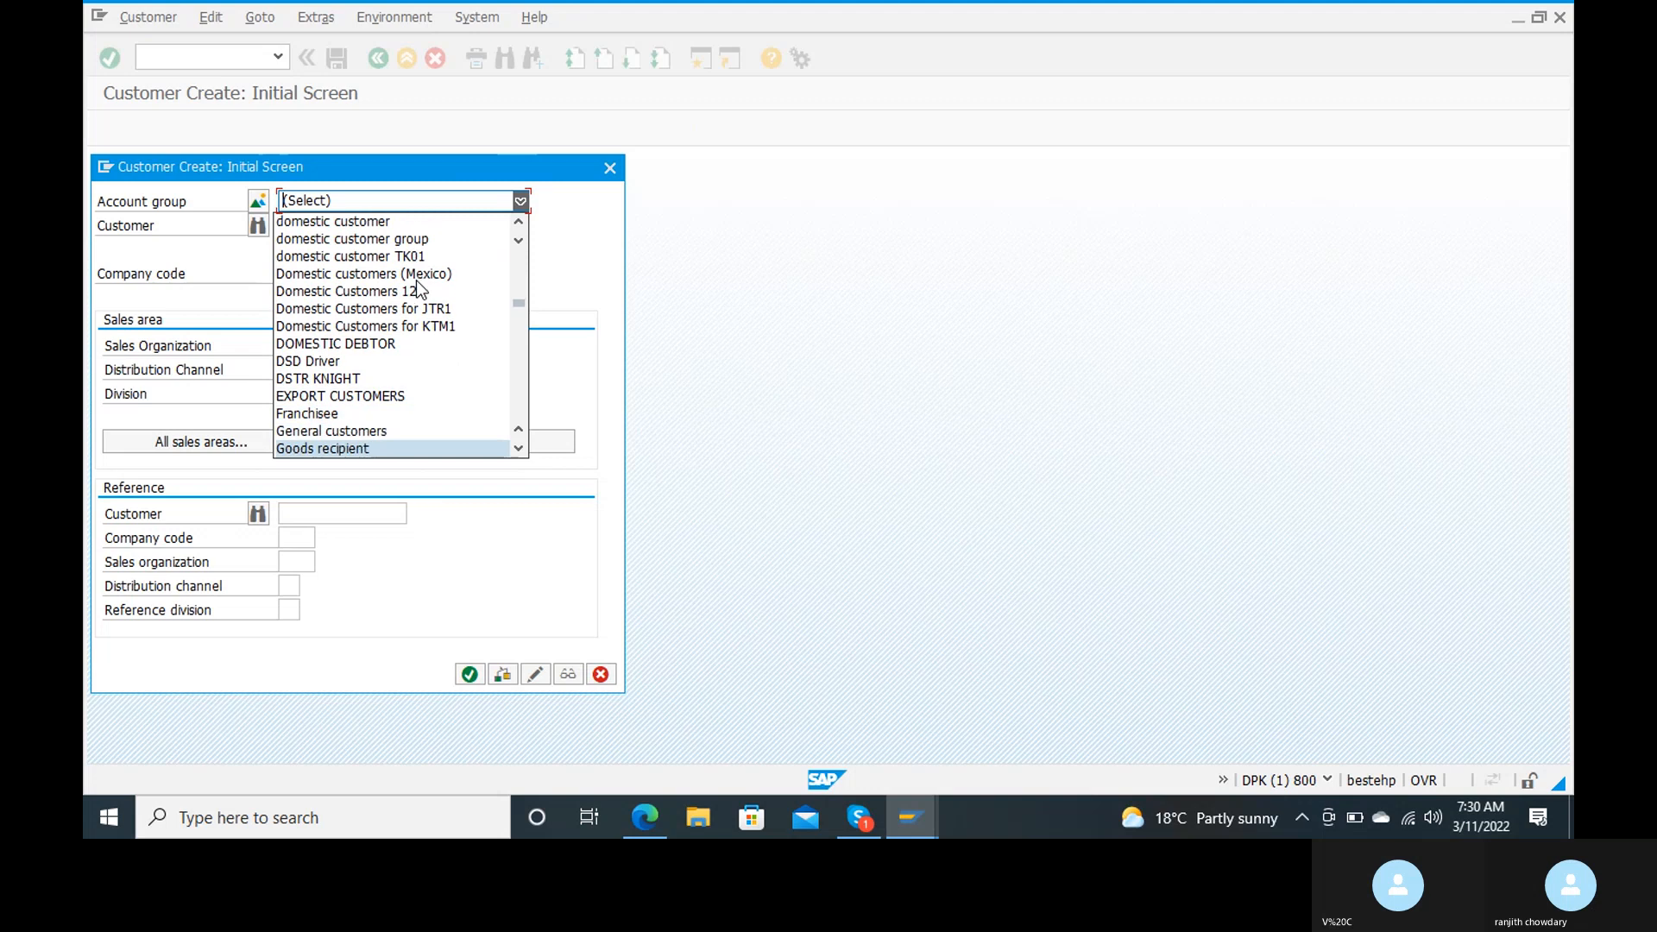
pyautogui.press('Down')
pyautogui.press('Down')
pyautogui.press('Down')
pyautogui.press('Down')
pyautogui.press('Down')
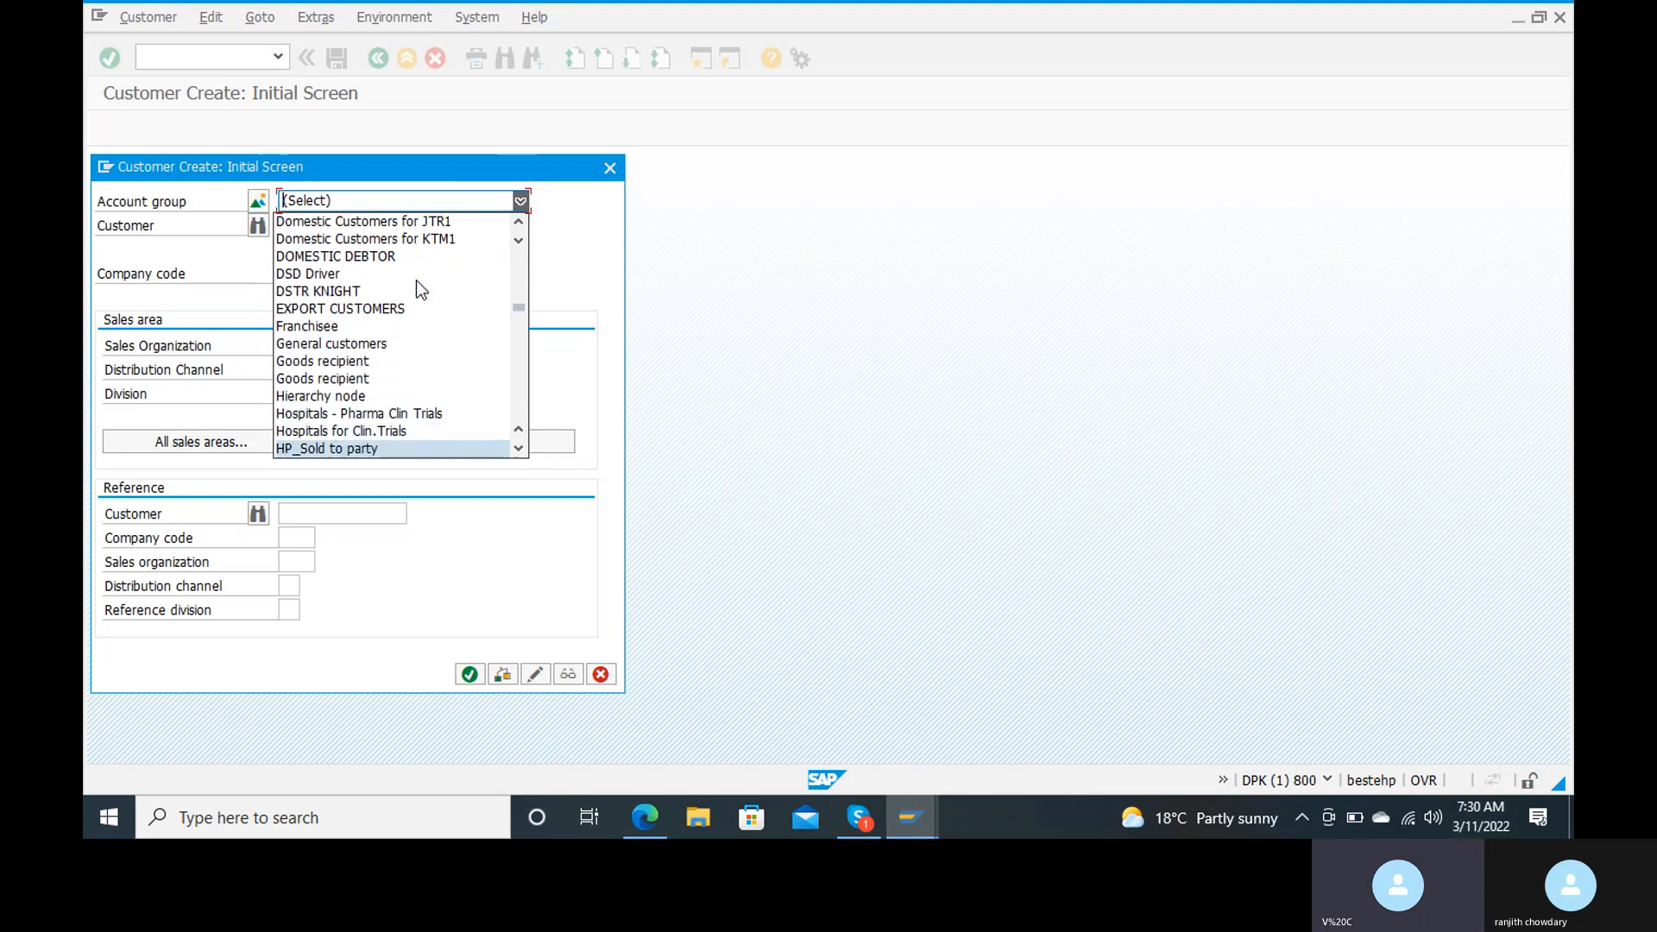
pyautogui.press('Down')
pyautogui.press('Down')
pyautogui.press('Down')
pyautogui.press('Down')
pyautogui.press('Down')
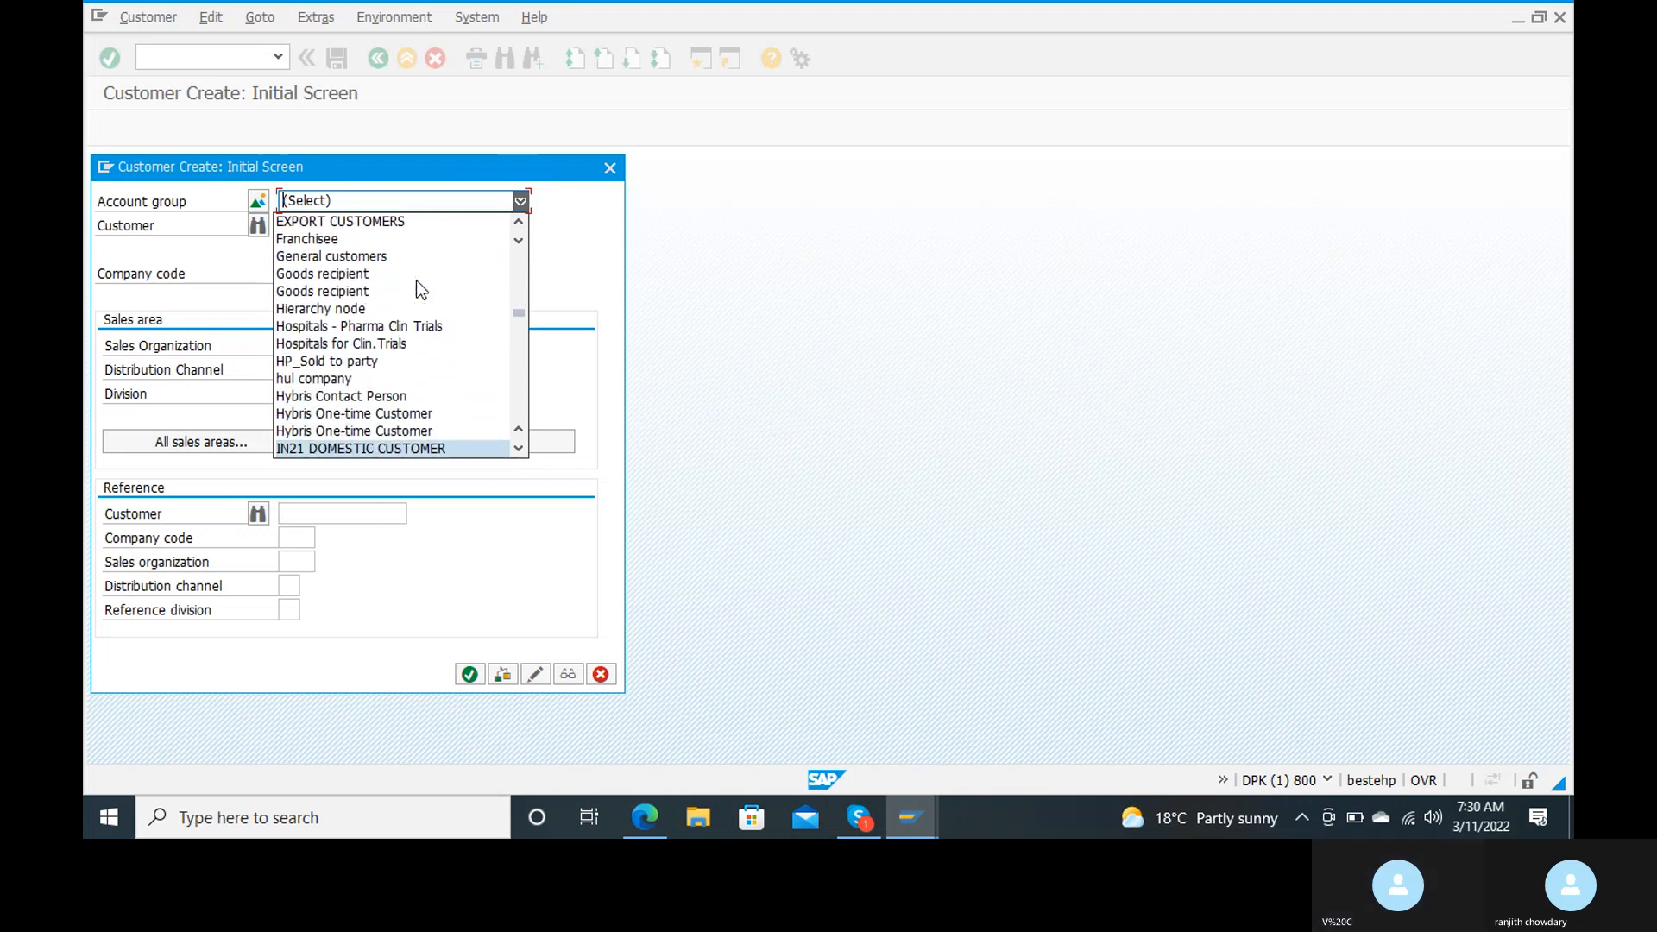
pyautogui.press('Down')
pyautogui.press('Down')
pyautogui.press('Down')
pyautogui.press('Down')
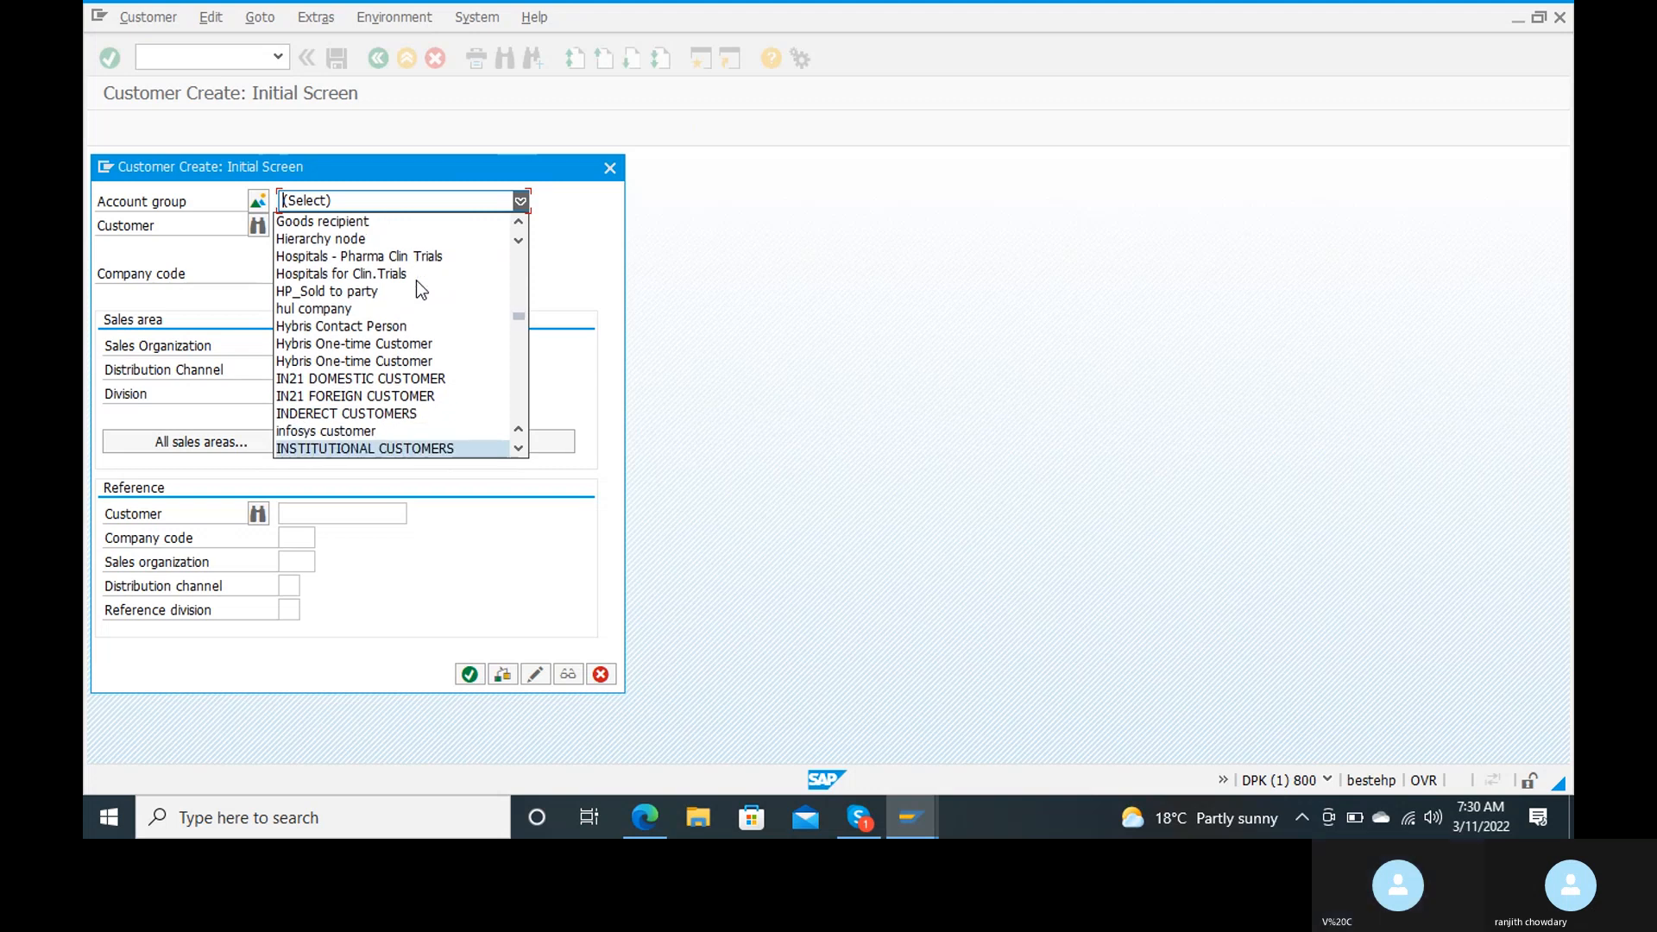
pyautogui.press('Down')
pyautogui.press('Down')
pyautogui.press('Down')
pyautogui.press('Down')
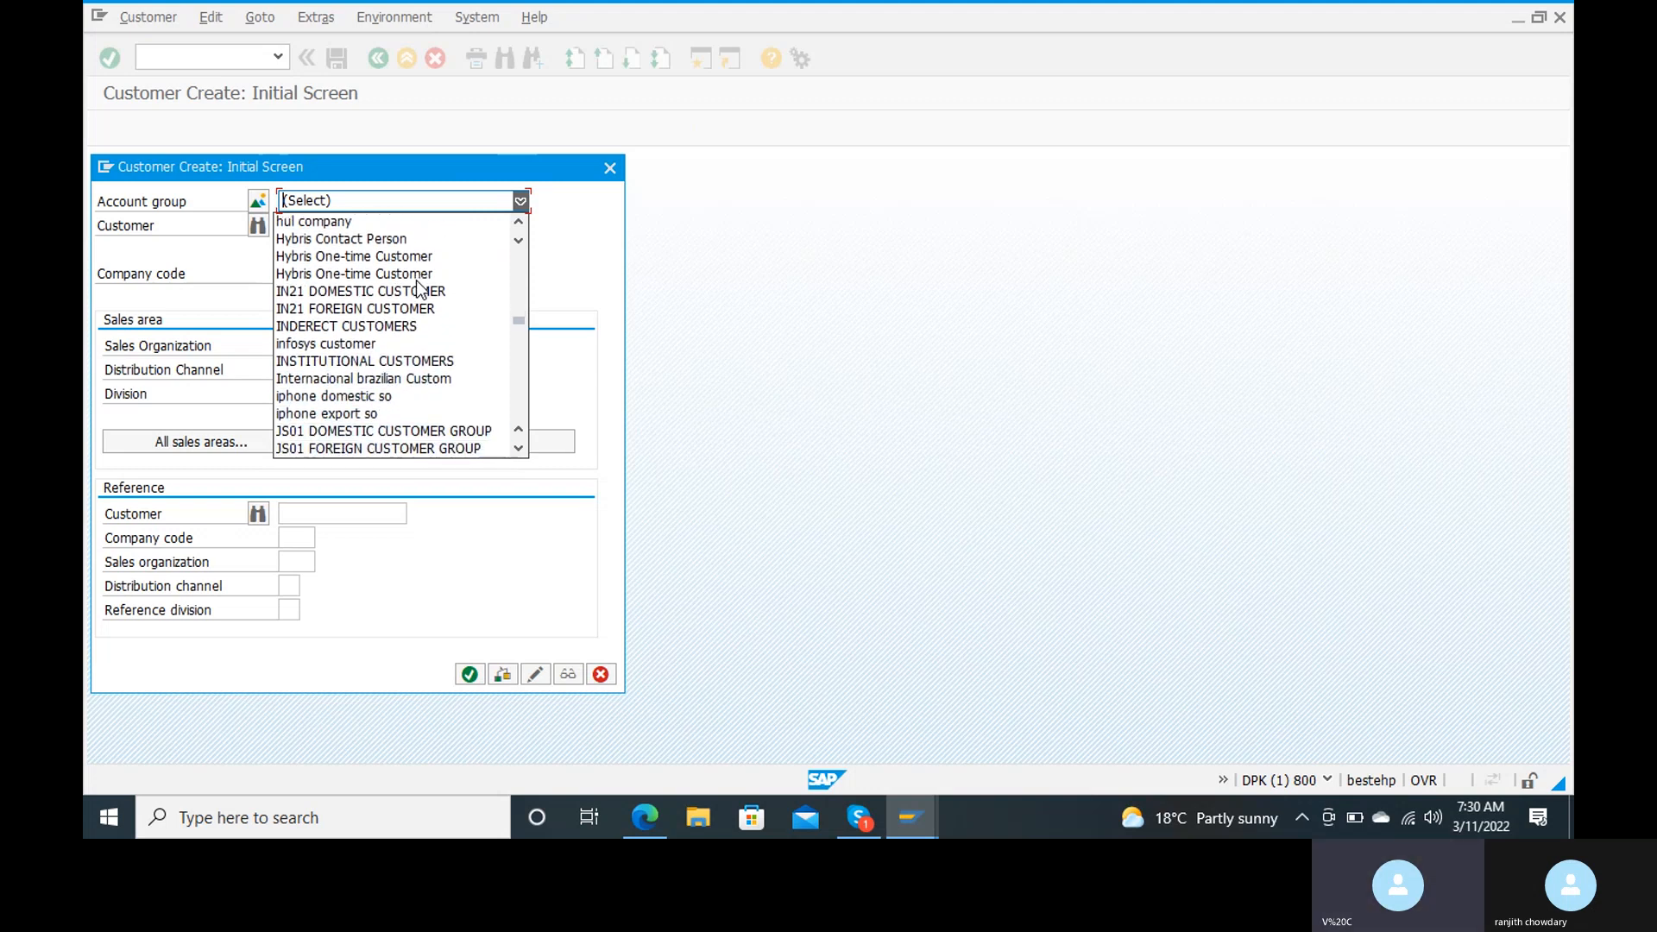
pyautogui.press('Down')
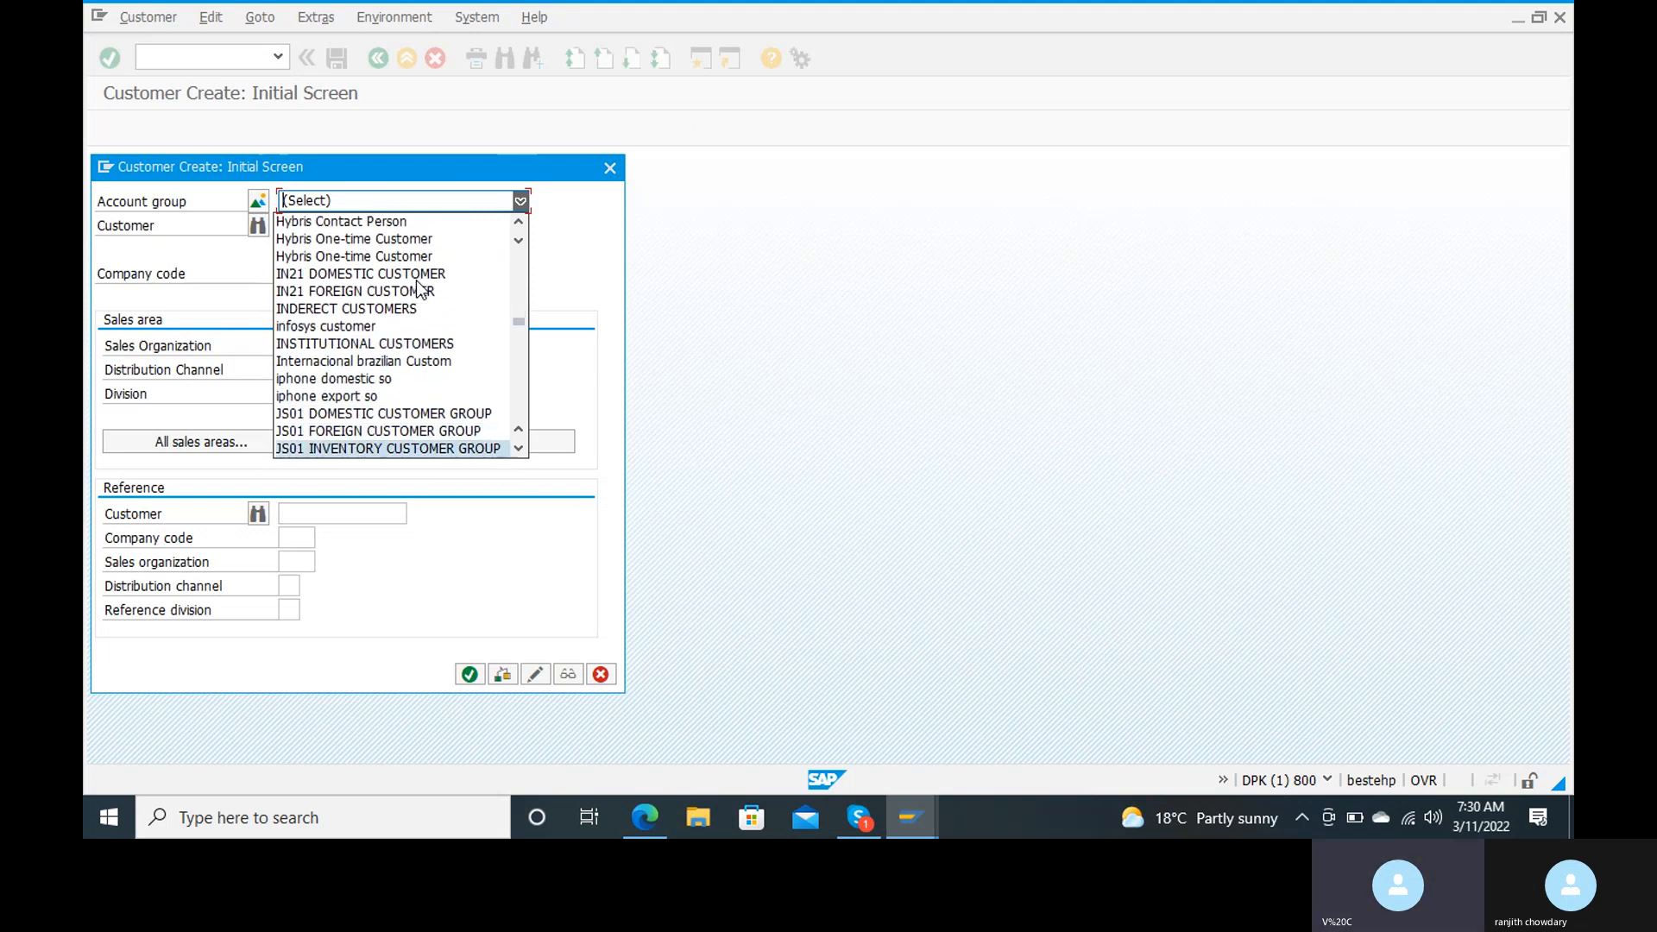
pyautogui.press('Down')
pyautogui.press('Down')
pyautogui.press('Down')
pyautogui.press('Down')
pyautogui.press('Down')
pyautogui.press('Down')
pyautogui.press('Down')
pyautogui.press('Down')
pyautogui.press('Down')
pyautogui.press('Down')
pyautogui.press('Down')
pyautogui.press('Down')
pyautogui.press('Down')
pyautogui.press('Down')
pyautogui.press('Down')
pyautogui.press('Down')
pyautogui.press('Down')
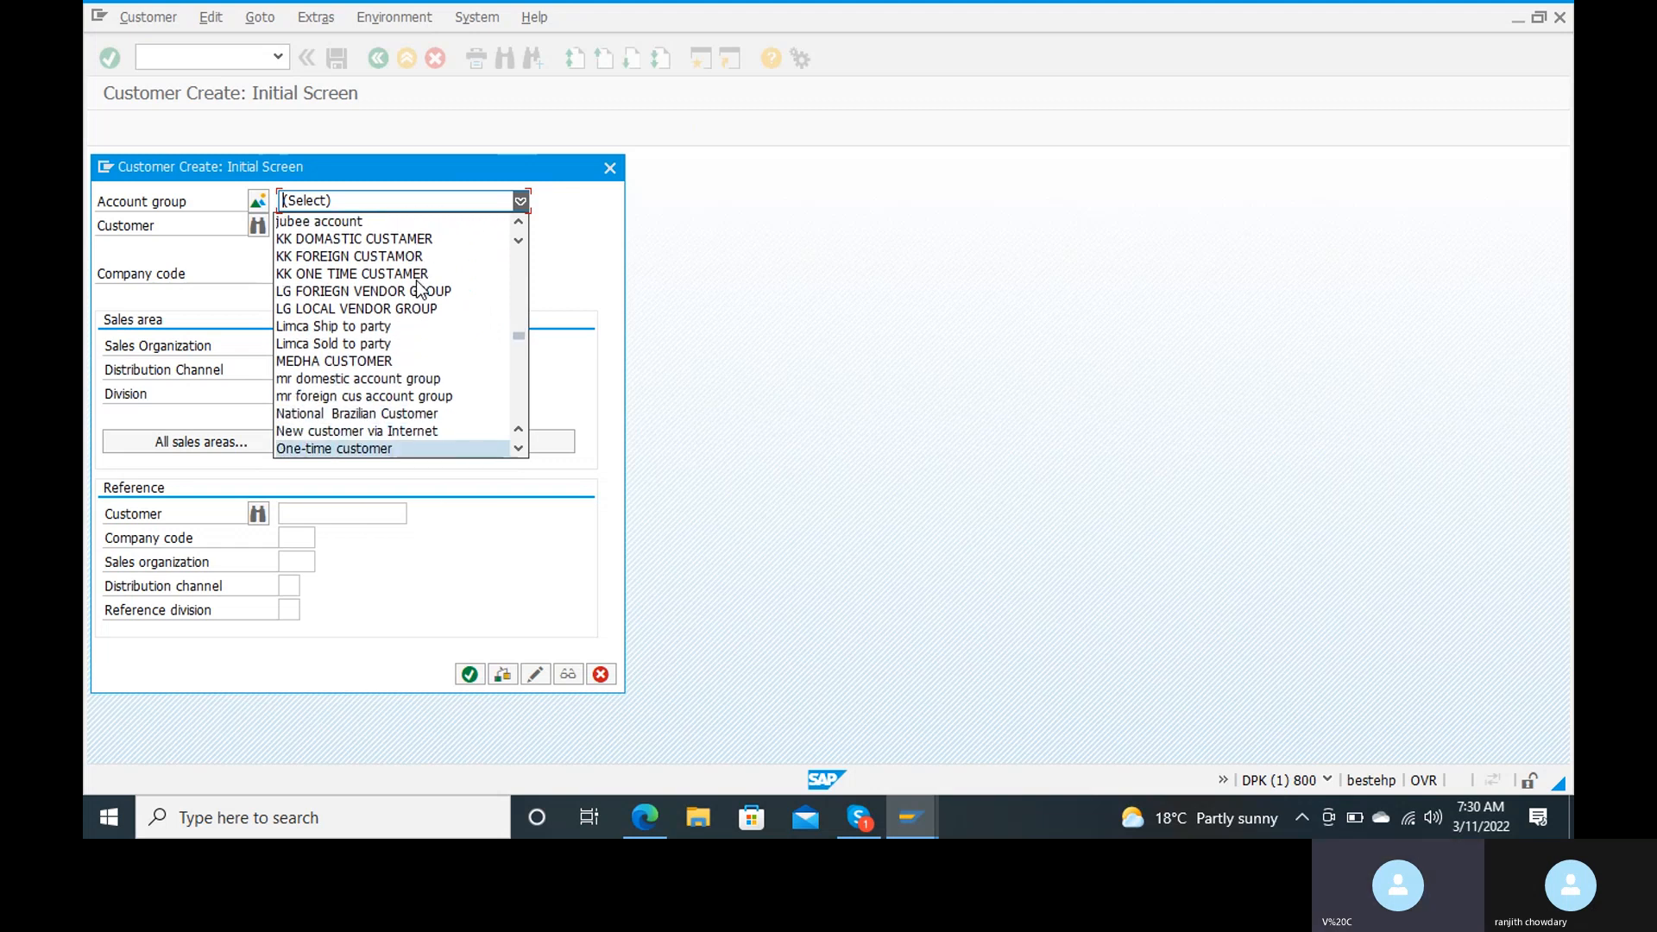
pyautogui.press('Down')
pyautogui.press('Down')
pyautogui.press('Down')
pyautogui.press('Down')
pyautogui.press('Down')
pyautogui.press('Down')
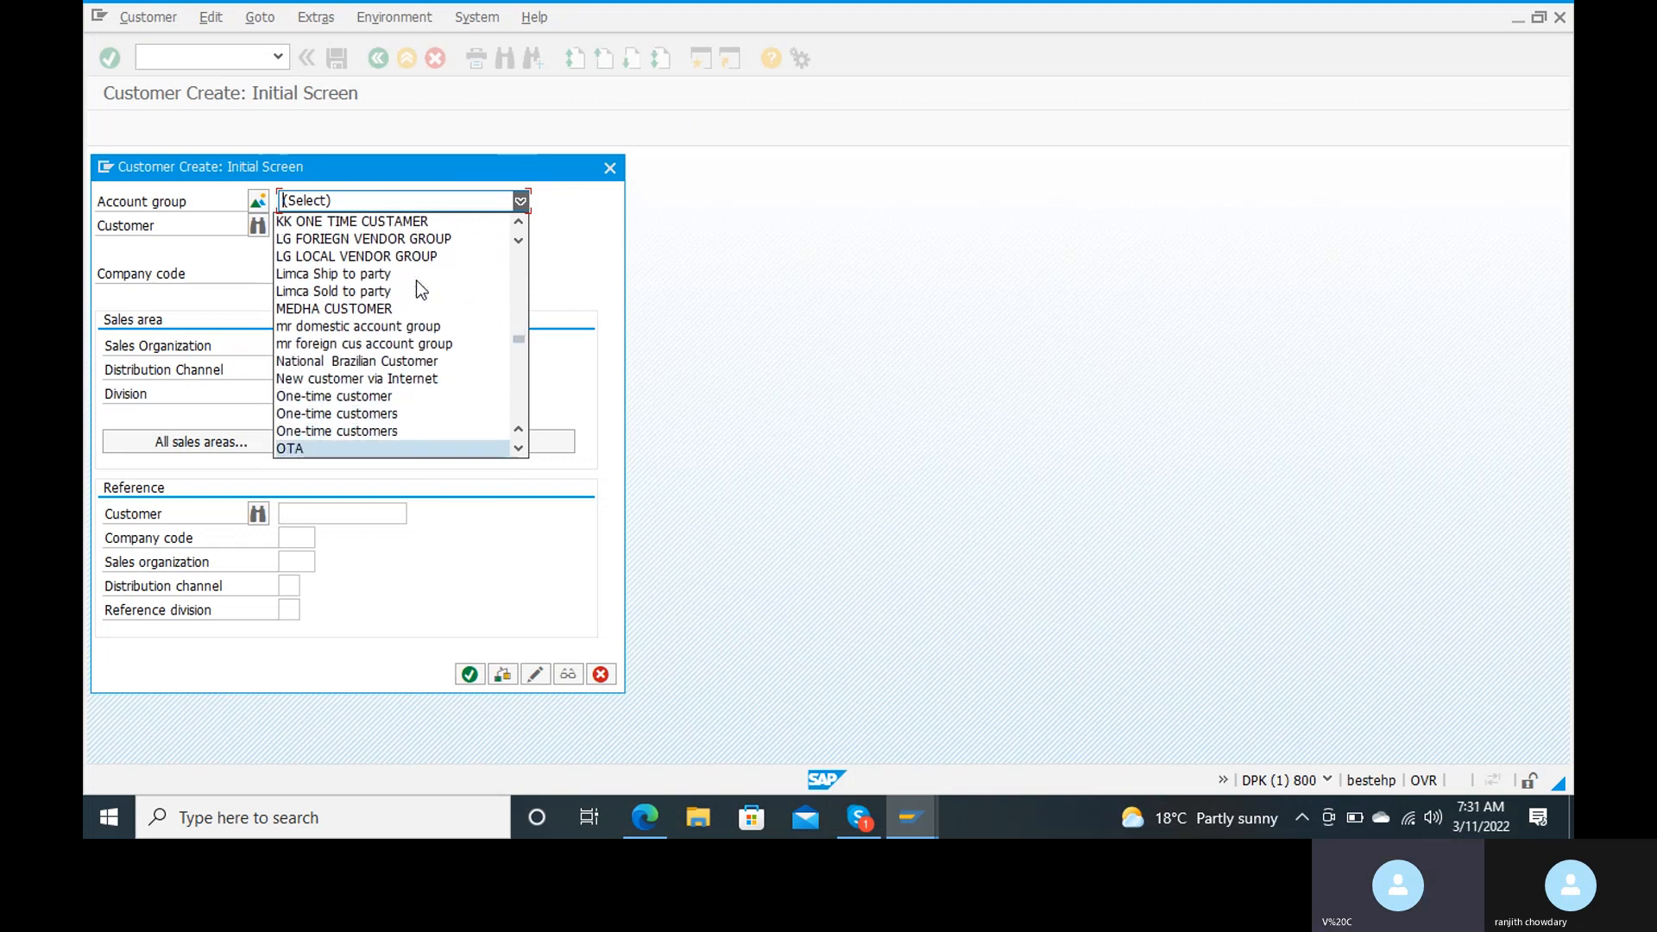
pyautogui.press('Down')
pyautogui.press('Down')
pyautogui.press('Down')
pyautogui.press('Down')
pyautogui.press('Down')
pyautogui.press('Down')
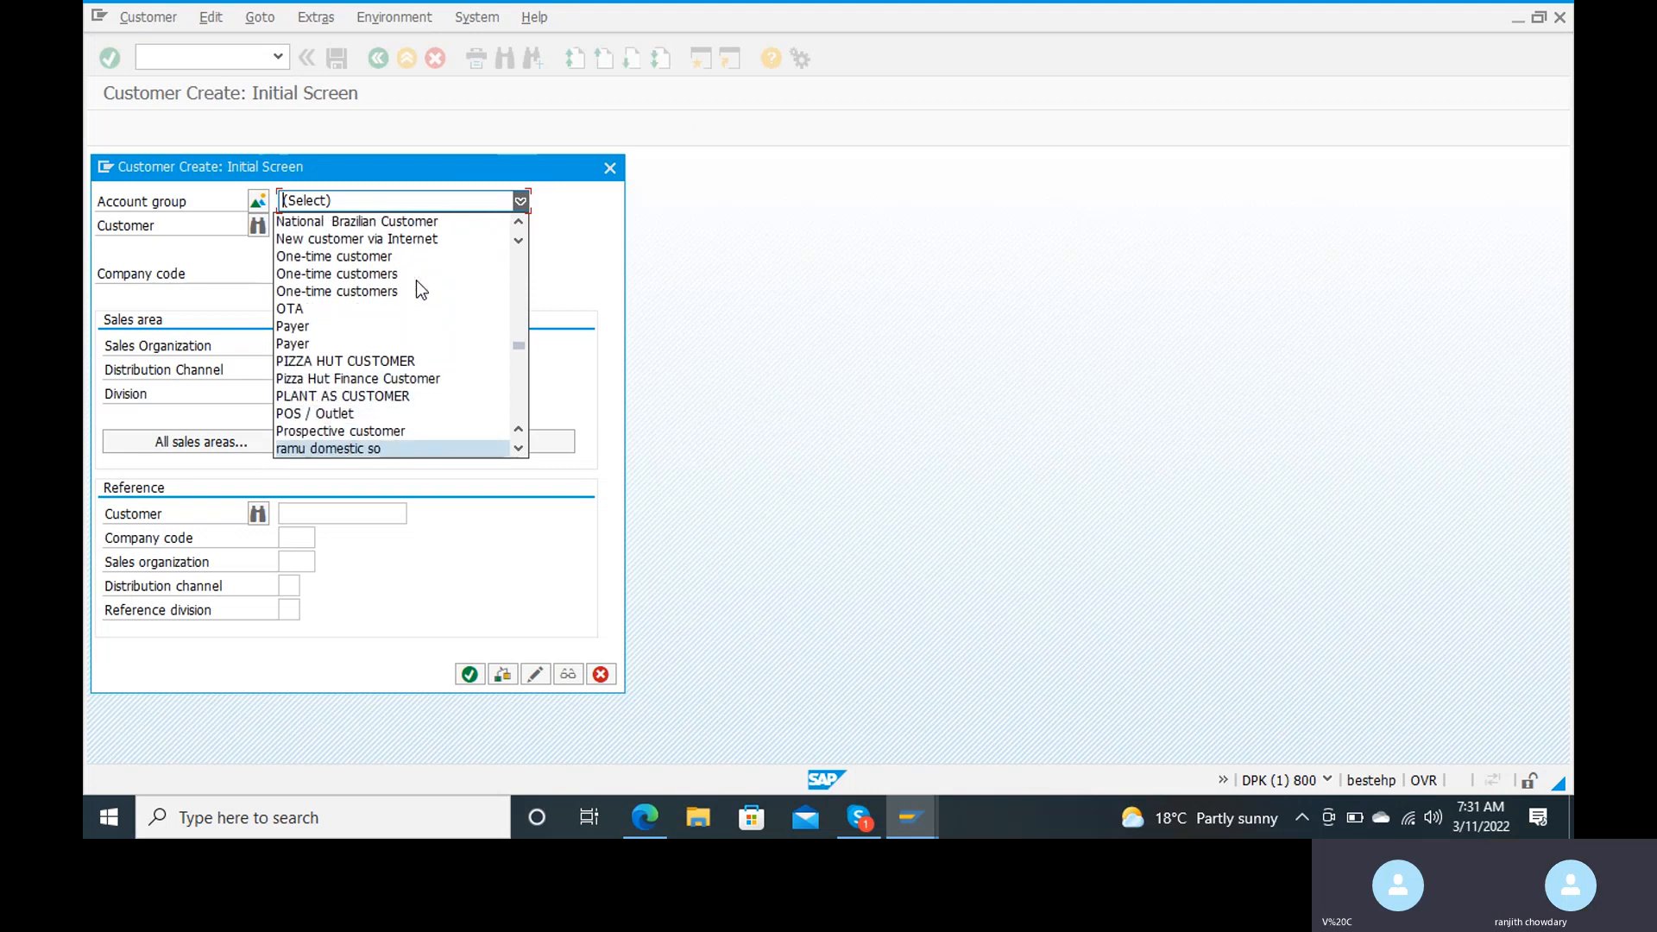
pyautogui.press('Down')
pyautogui.press('Down')
pyautogui.press('Down')
pyautogui.press('Down')
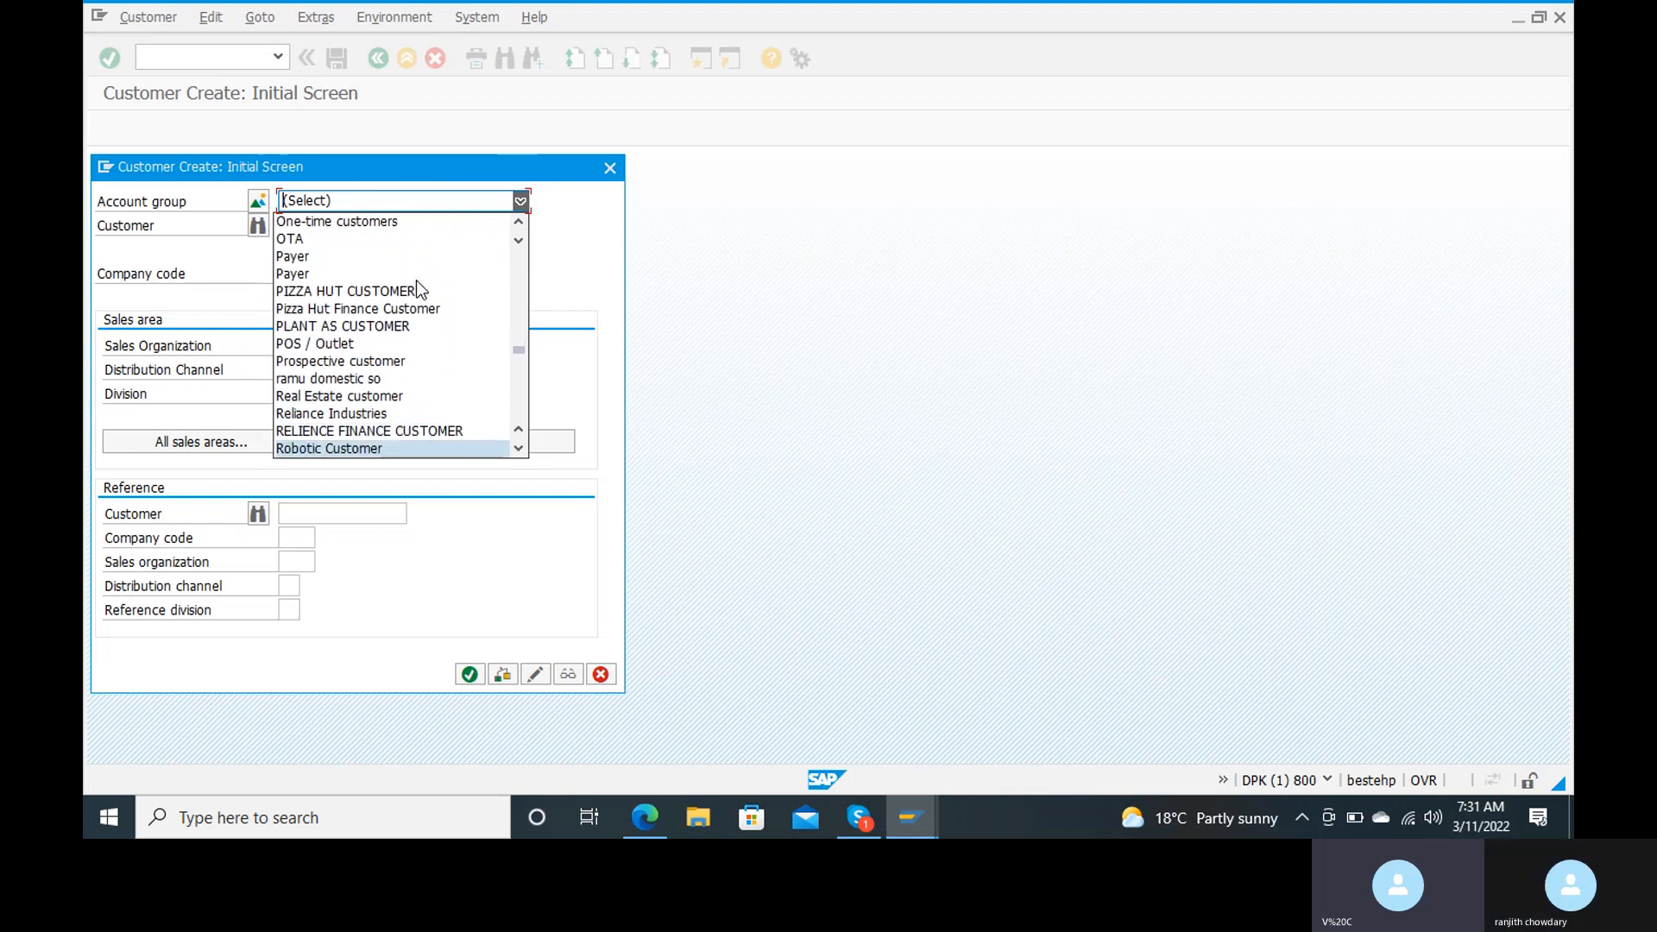
pyautogui.press('Down')
pyautogui.press('Down')
pyautogui.press('Down')
pyautogui.press('Down')
pyautogui.press('Down')
pyautogui.press('Down')
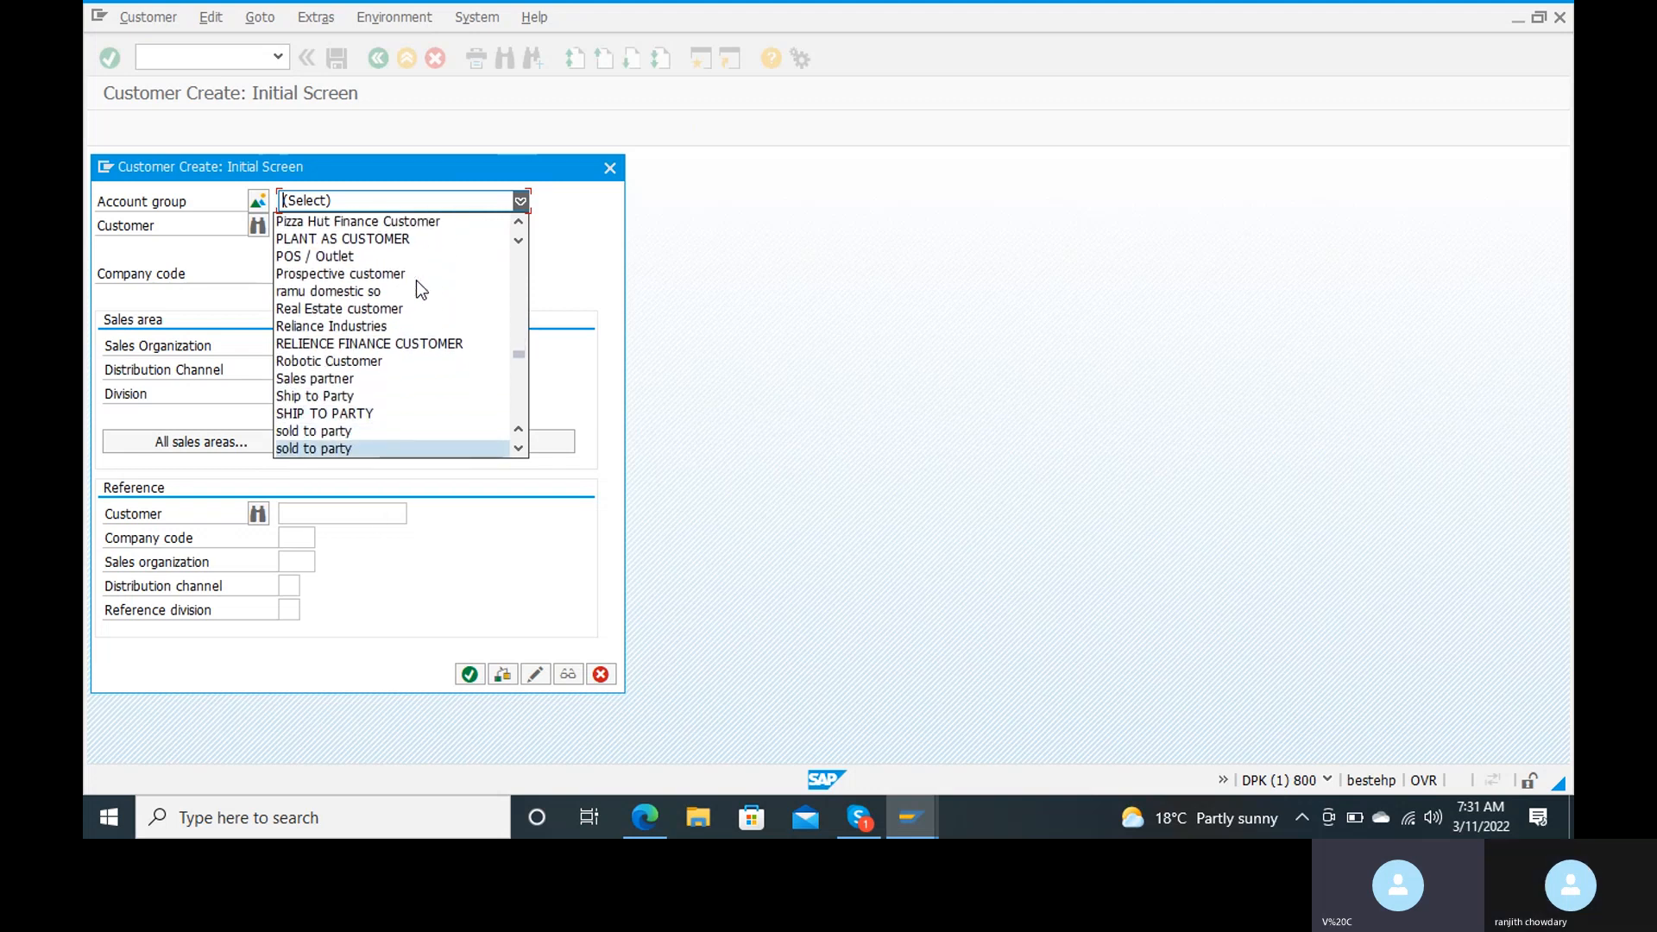
pyautogui.press('Down')
pyautogui.press('Down')
pyautogui.press('Down')
pyautogui.press('Down')
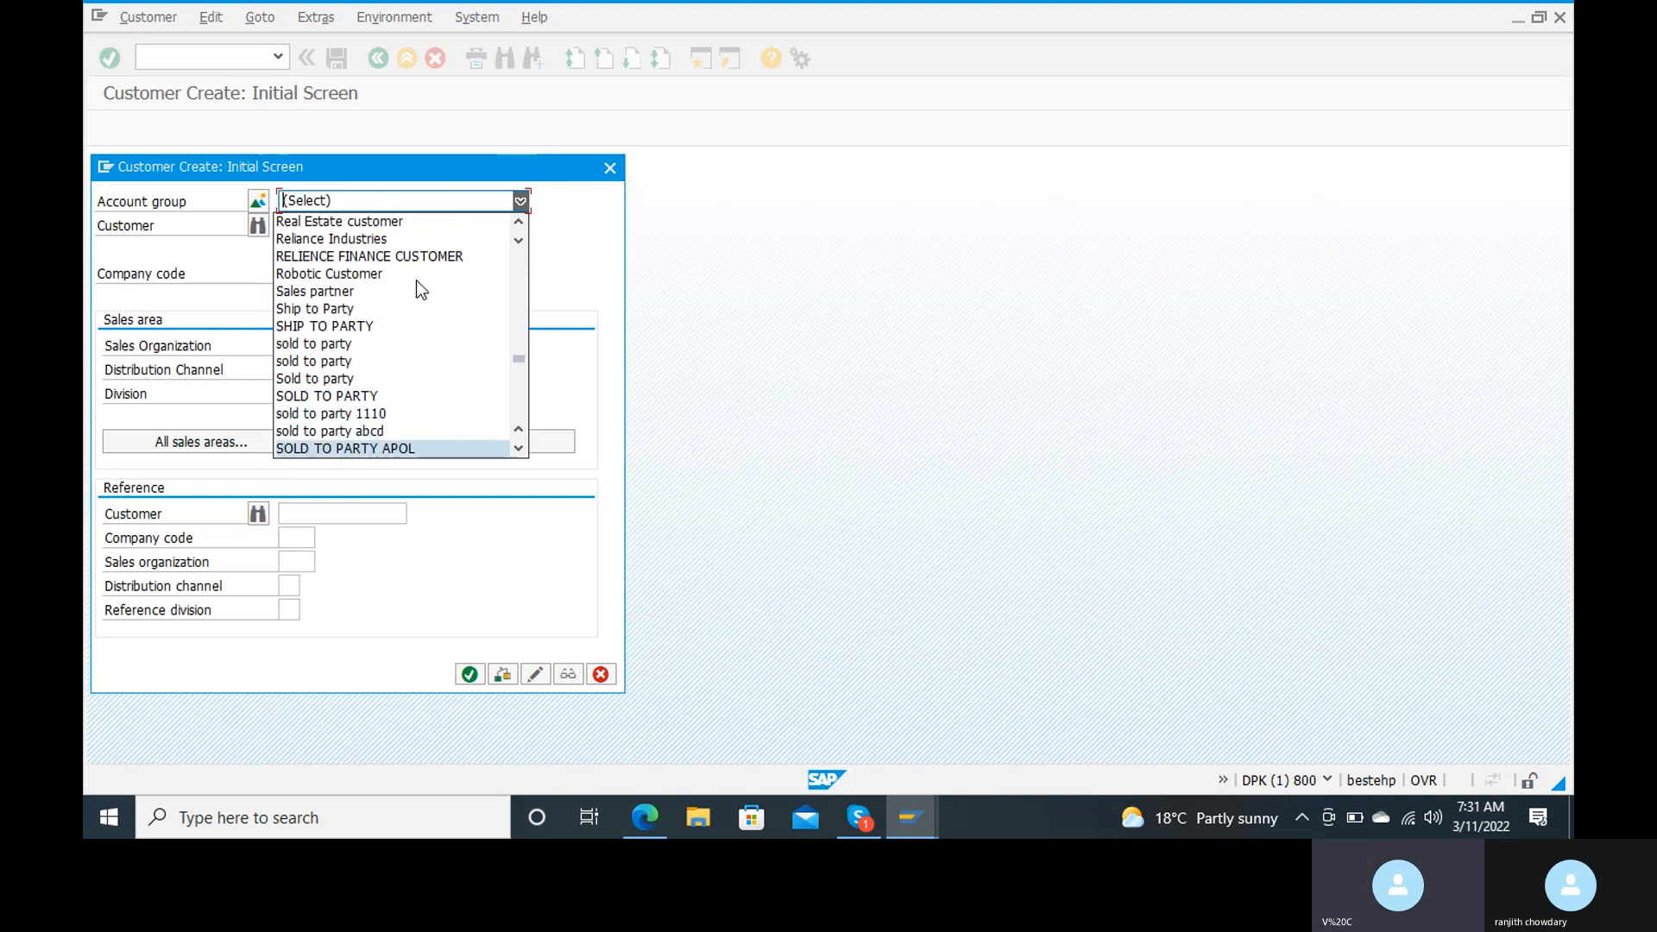
pyautogui.press('Down')
pyautogui.press('Down')
pyautogui.press('Down')
pyautogui.press('Down')
pyautogui.press('Down')
pyautogui.press('Down')
pyautogui.press('Down')
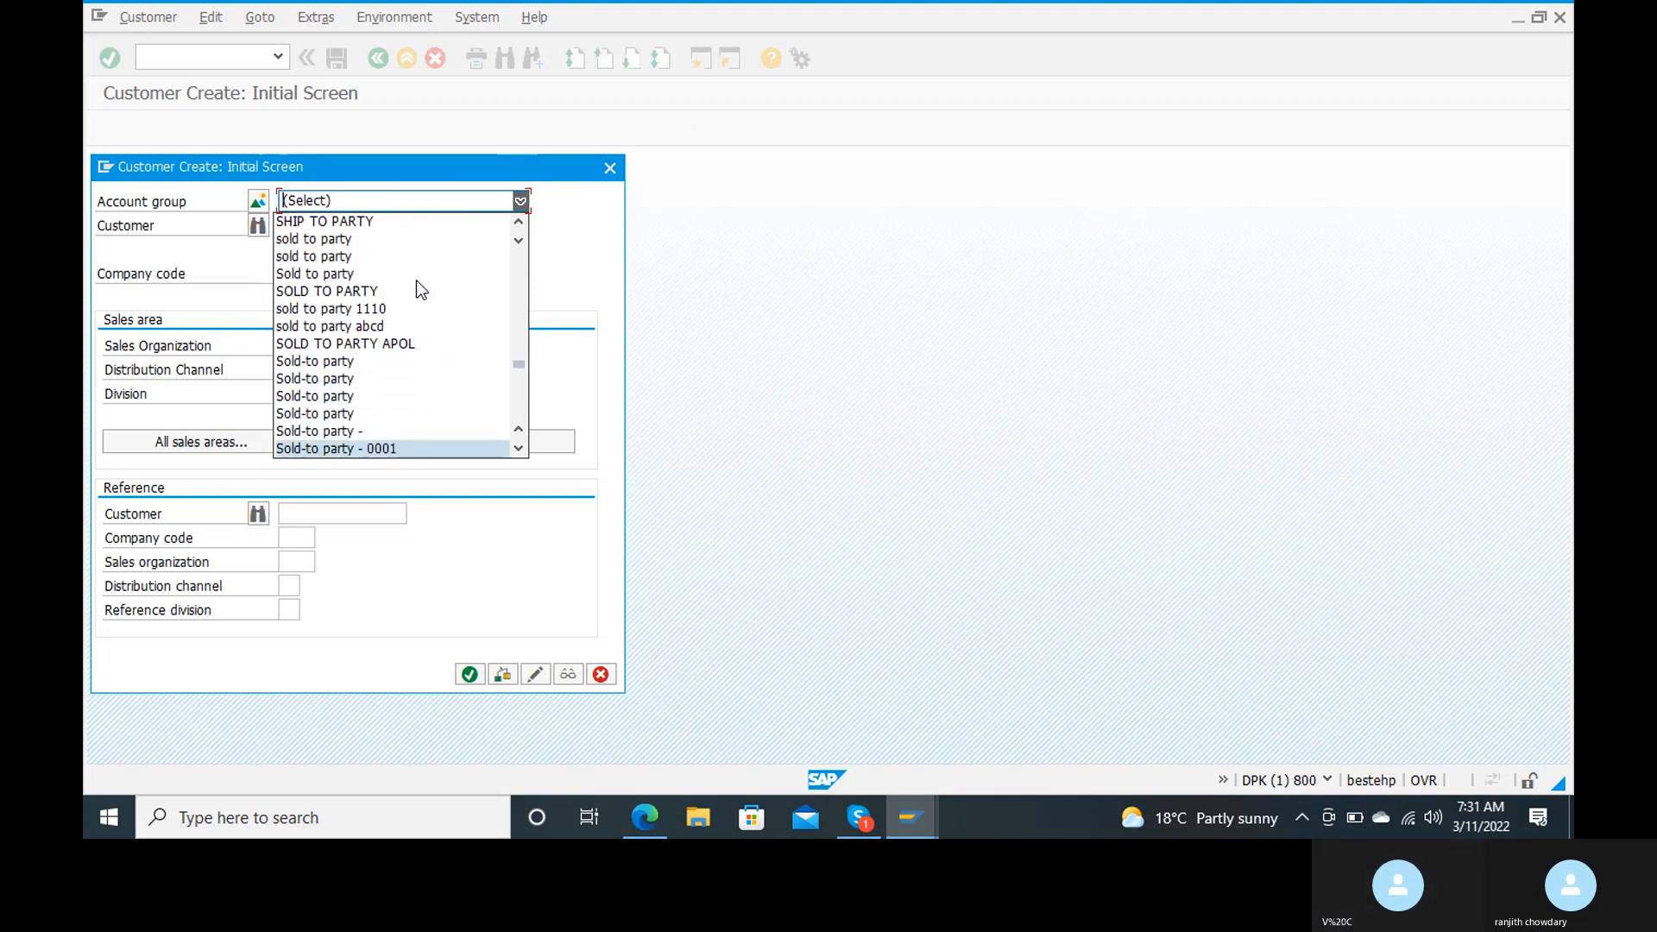
pyautogui.press('Down')
pyautogui.press('Down')
pyautogui.press('Down')
pyautogui.press('Down')
pyautogui.press('Down')
pyautogui.press('Down')
pyautogui.press('Down')
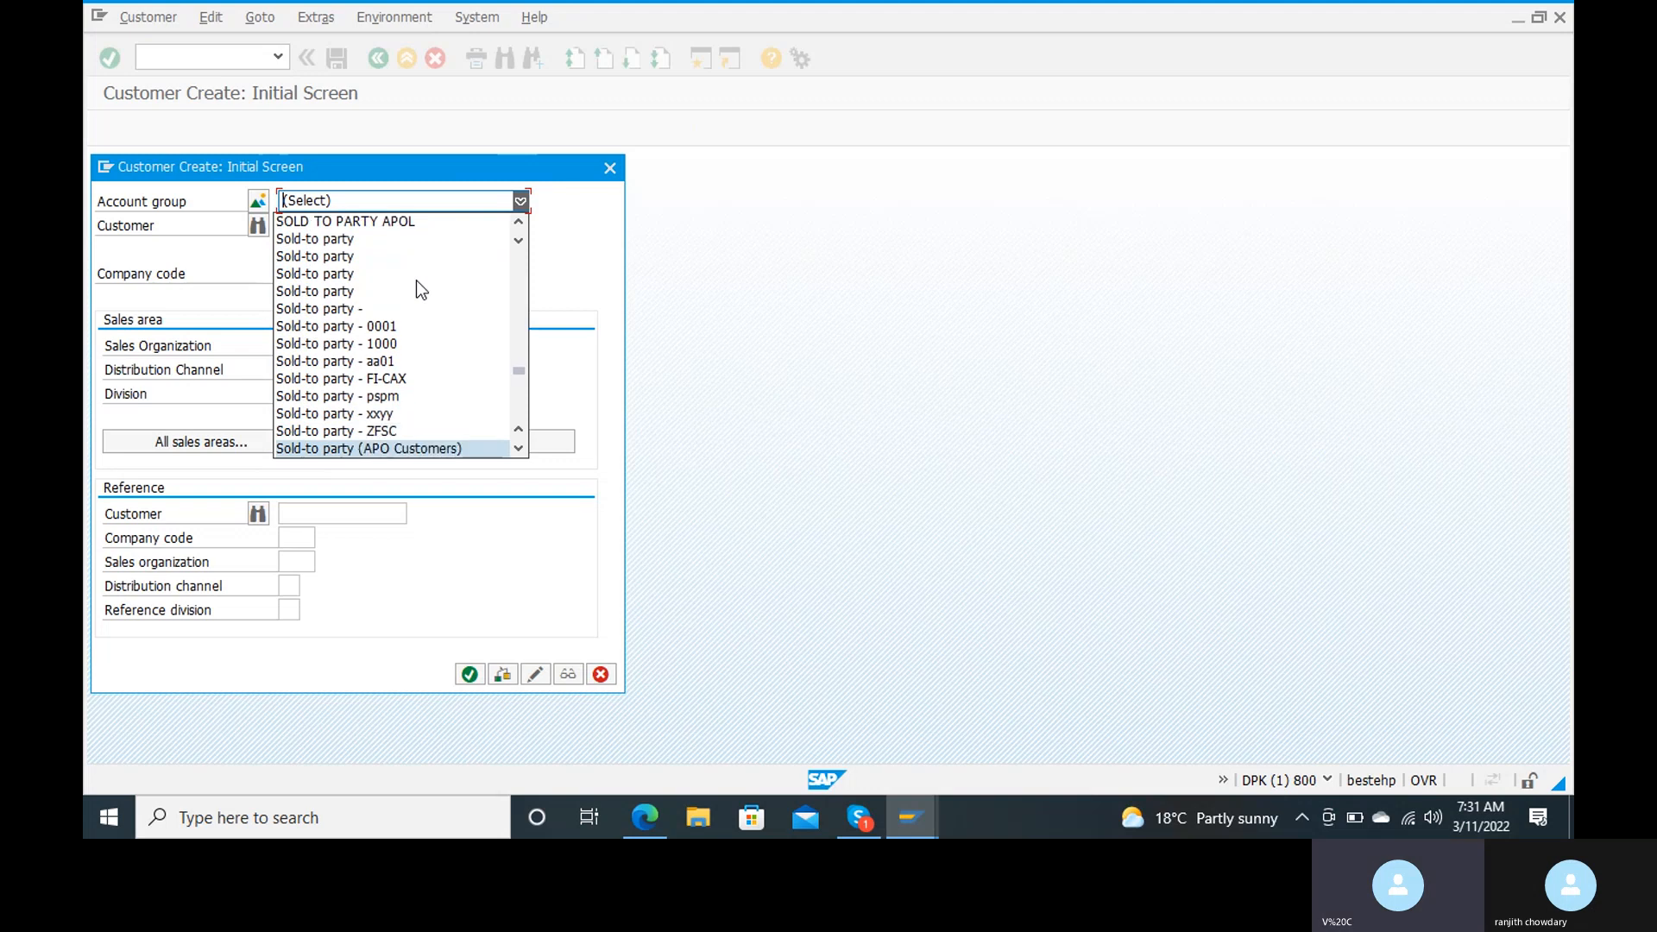
pyautogui.press('Down')
pyautogui.press('Down')
pyautogui.press('Down')
pyautogui.press('Down')
pyautogui.press('Down')
pyautogui.press('Down')
pyautogui.press('Down')
pyautogui.press('Down')
pyautogui.press('Down')
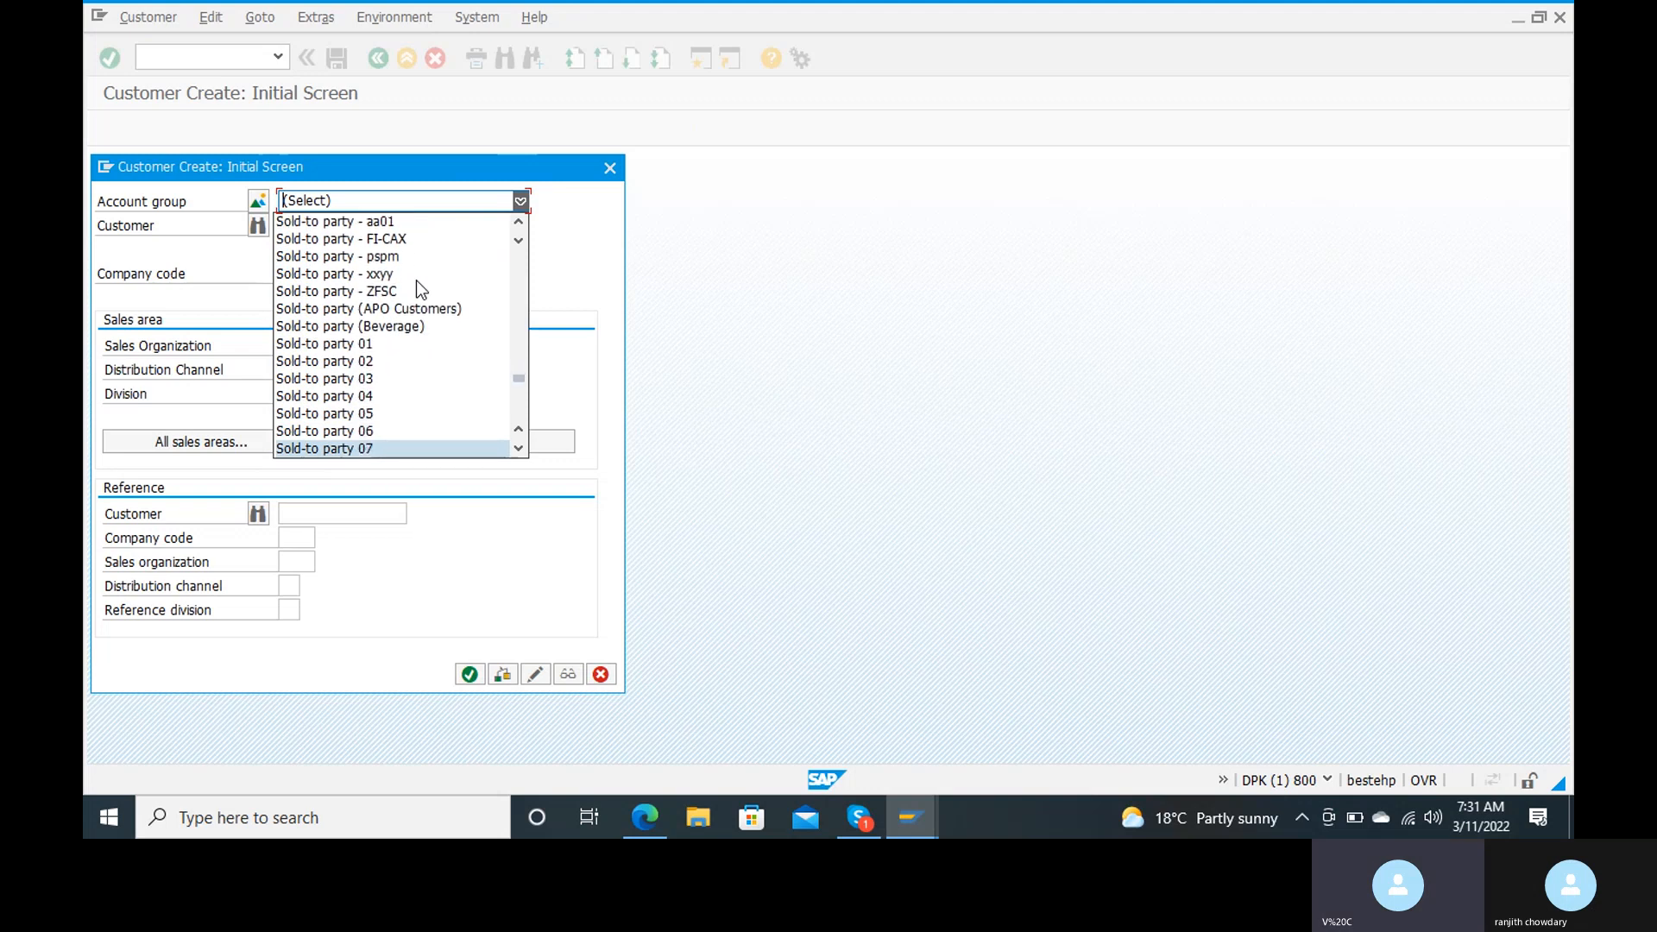
pyautogui.press('Down')
pyautogui.press('Down')
pyautogui.press('Down')
pyautogui.press('Down')
pyautogui.press('Down')
pyautogui.press('Down')
pyautogui.press('Down')
pyautogui.press('Down')
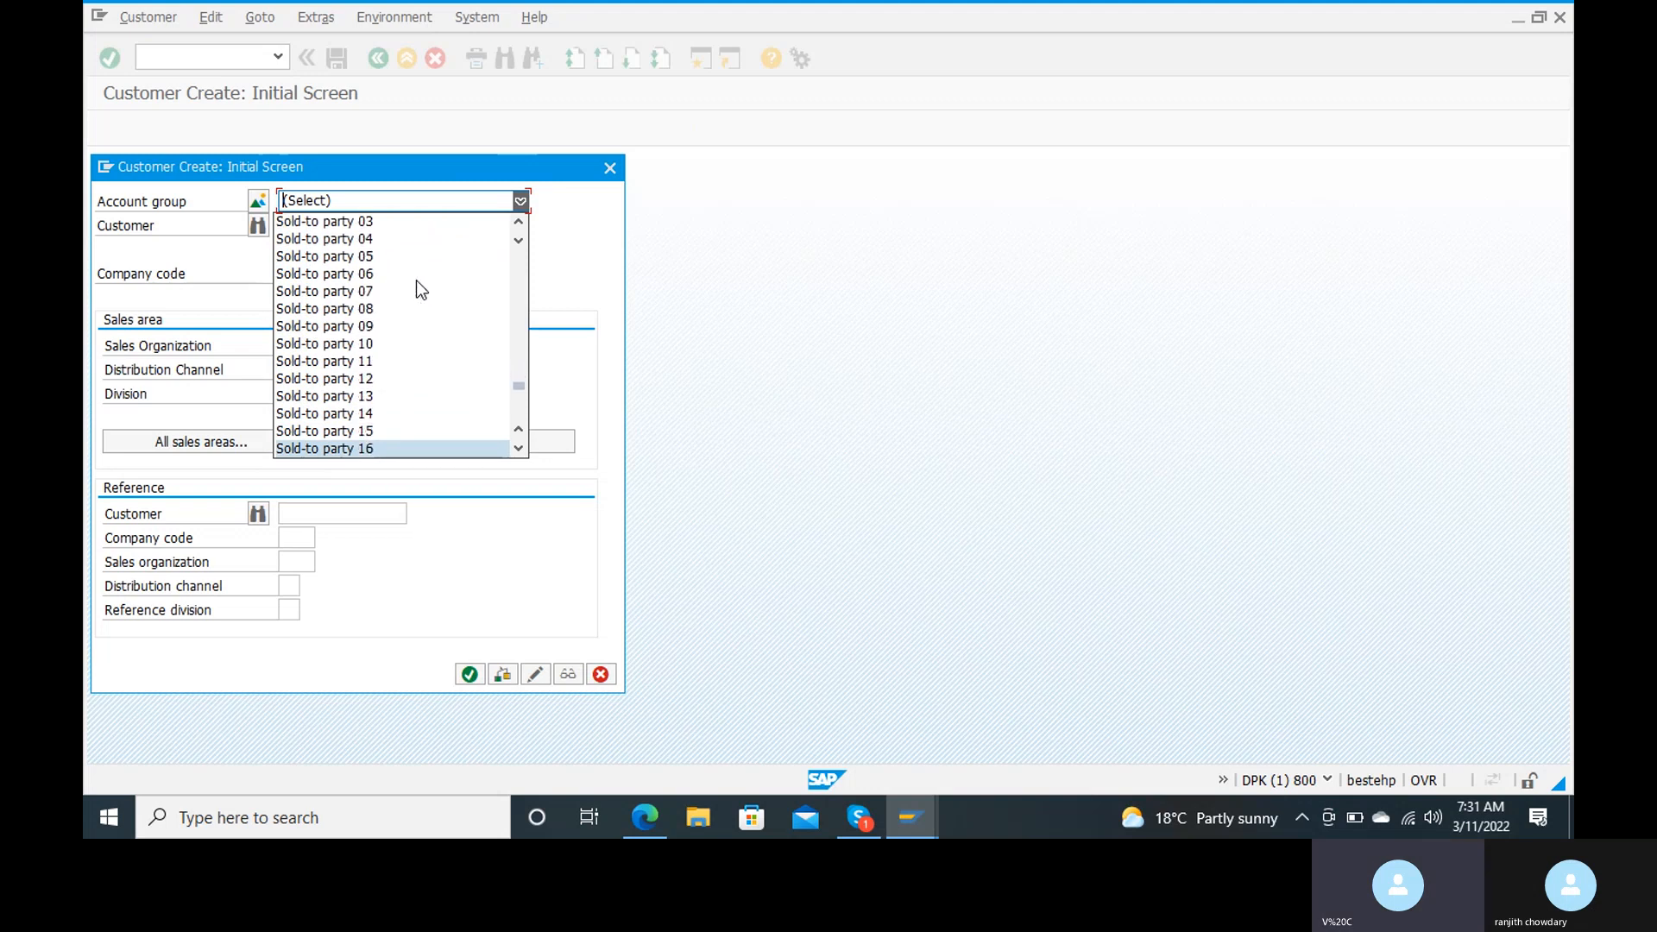
pyautogui.press('Down')
pyautogui.press('Down')
pyautogui.press('Down')
pyautogui.press('Down')
pyautogui.press('Down')
pyautogui.press('Down')
pyautogui.press('Down')
pyautogui.press('Down')
pyautogui.press('Down')
pyautogui.press('Down')
pyautogui.press('Down')
pyautogui.press('Down')
pyautogui.press('Down')
pyautogui.press('Down')
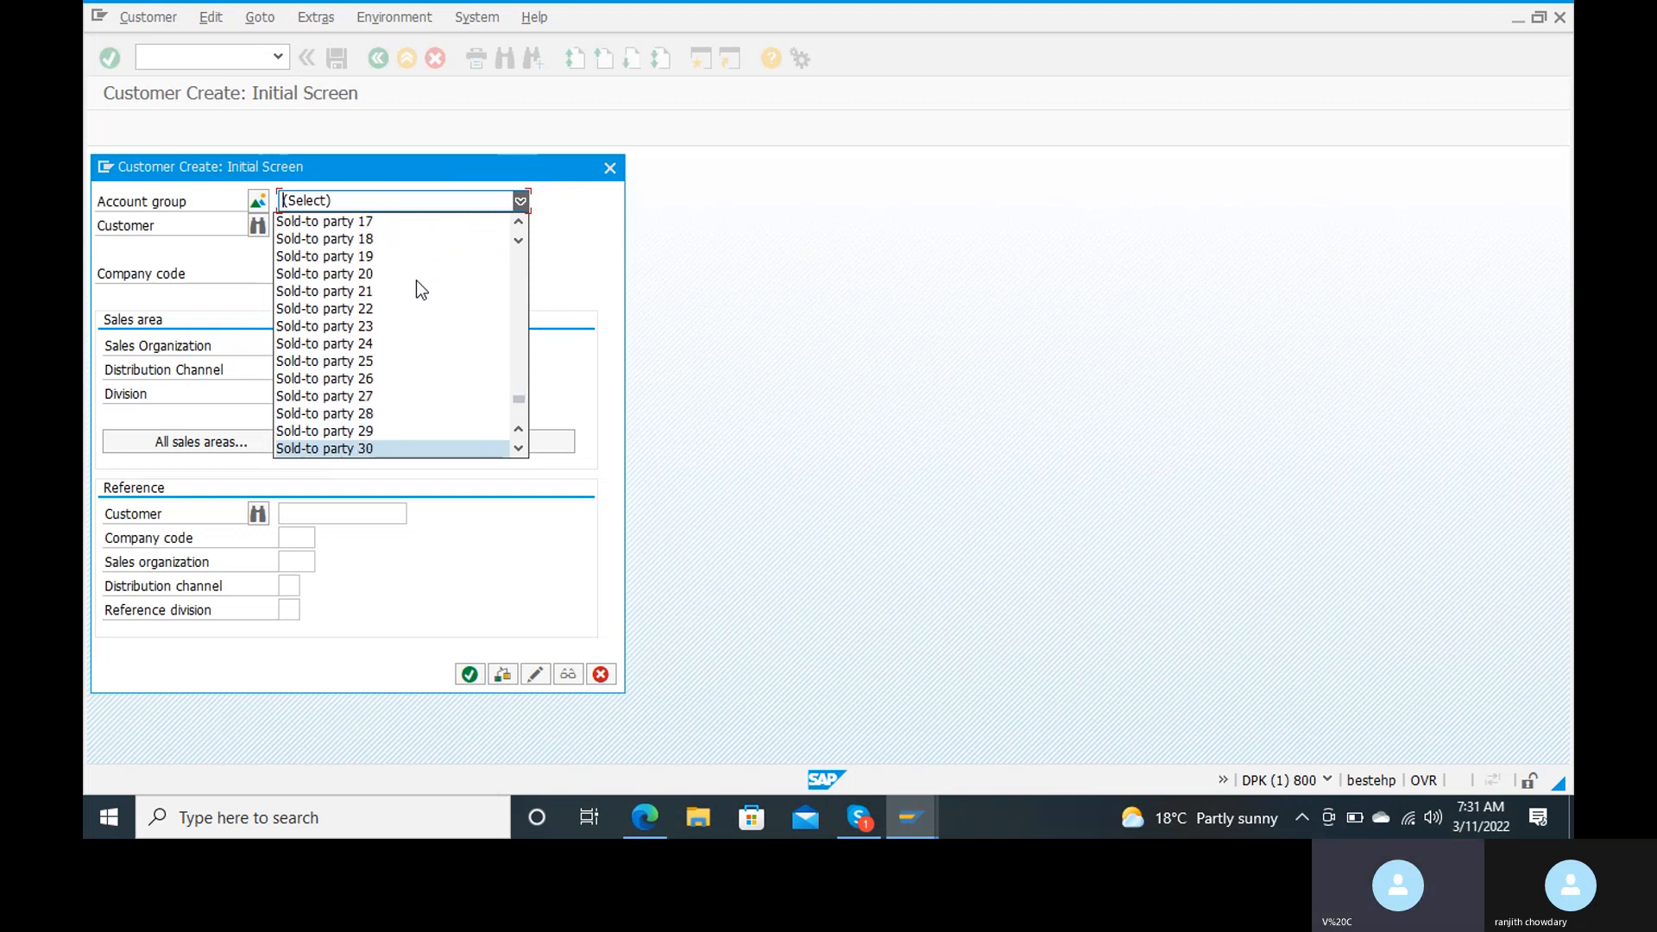
# Step: Examine the account groups listed after TM: Customer Account Group down to the last entry for the group created for RANJ
pyautogui.press('Down')
pyautogui.press('Down')
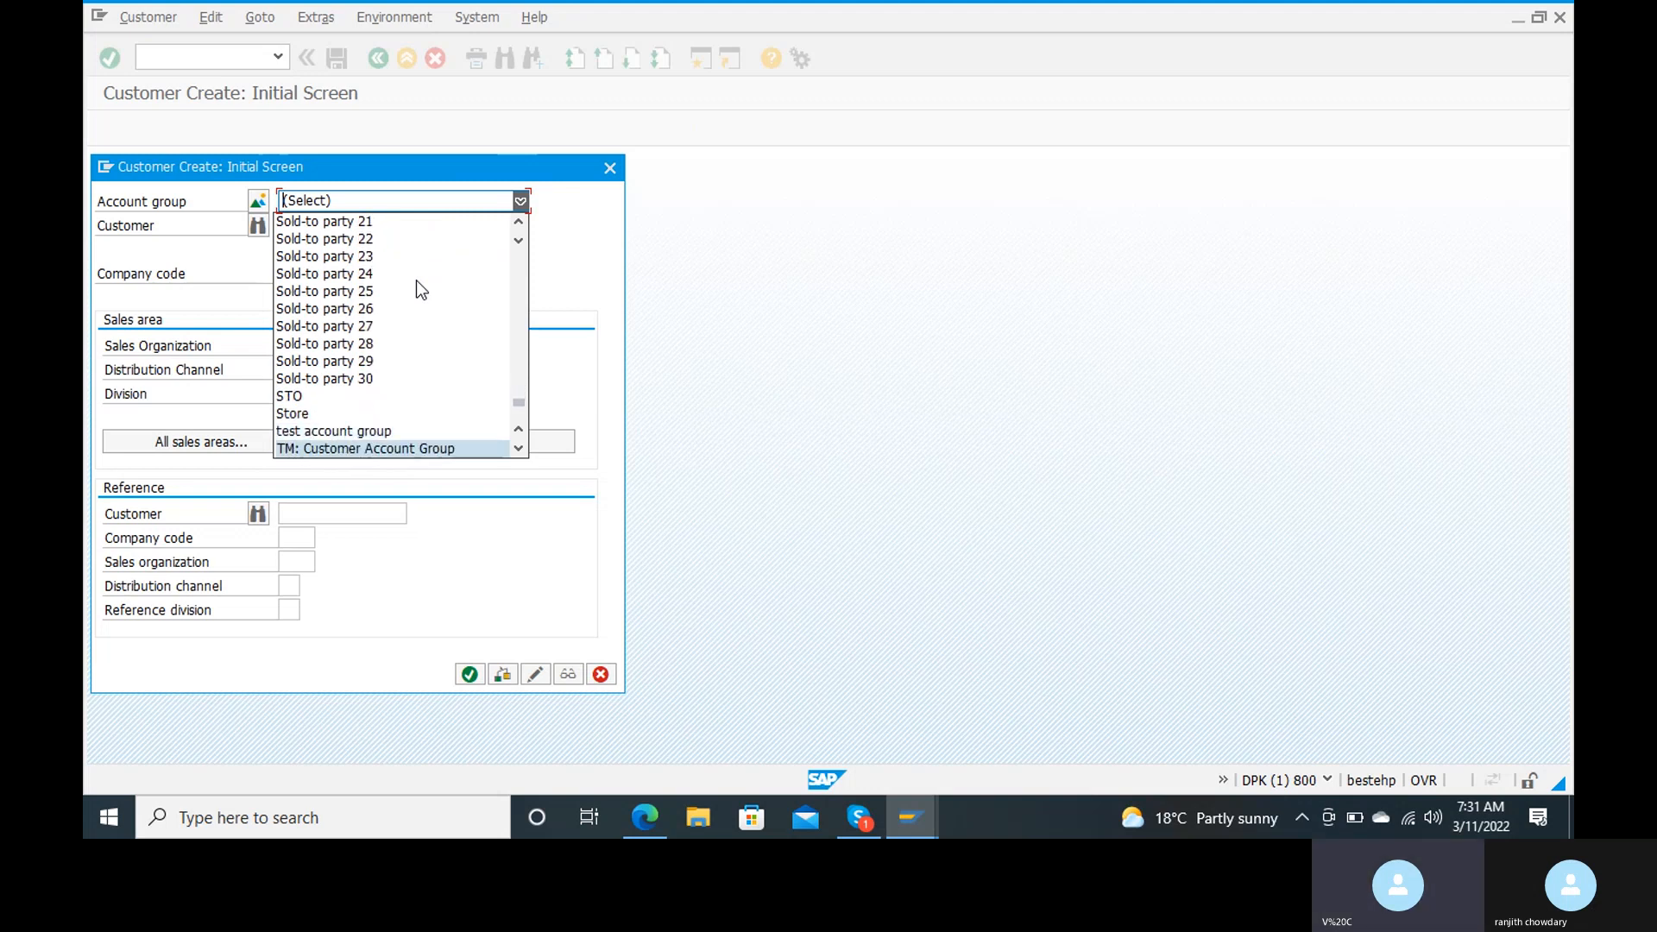
pyautogui.press('Down')
pyautogui.press('Down')
pyautogui.press('Down')
pyautogui.press('Down')
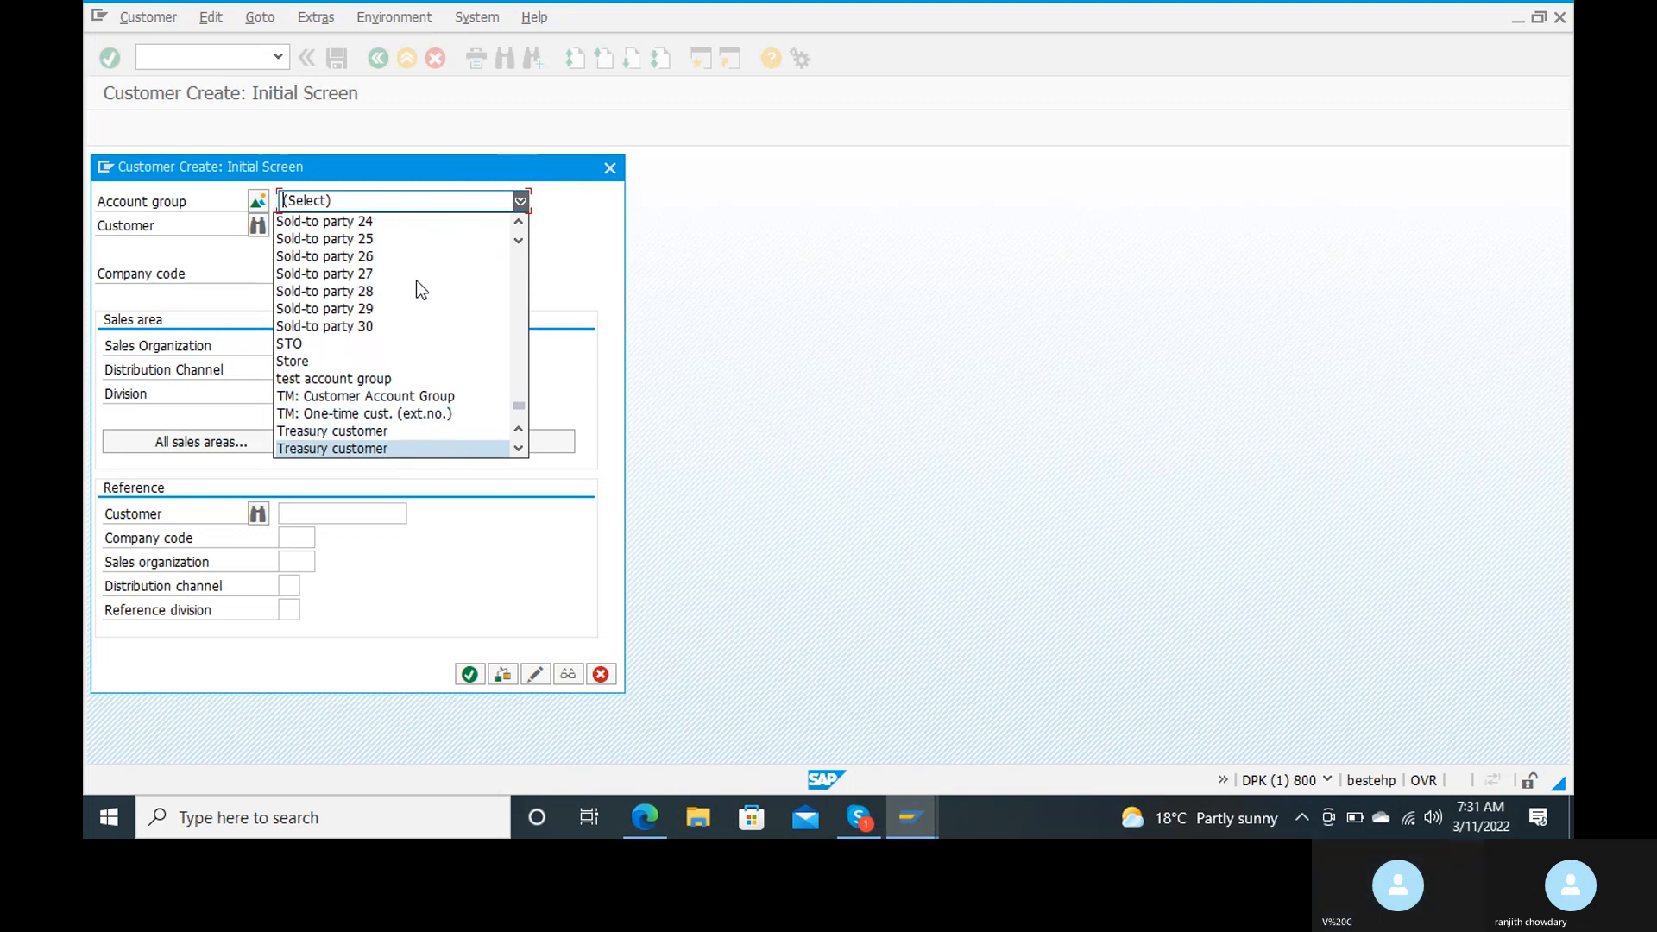
pyautogui.press('Down')
pyautogui.press('Down')
pyautogui.press('Down')
pyautogui.press('Down')
pyautogui.press('Down')
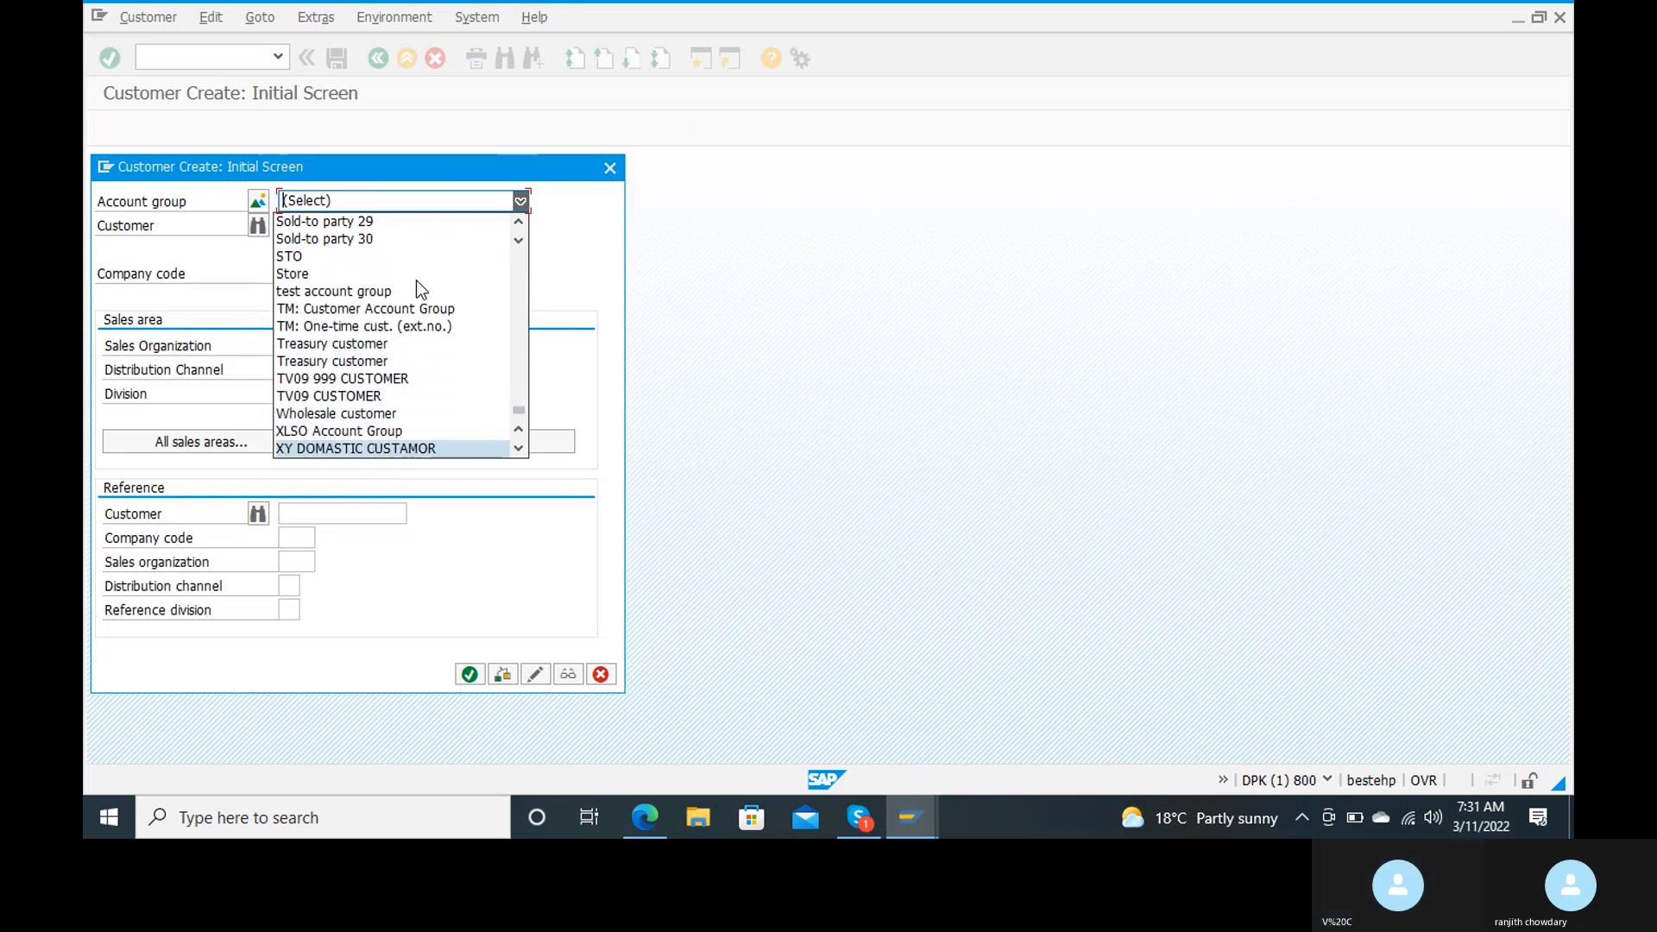
pyautogui.press('Down')
pyautogui.press('Down')
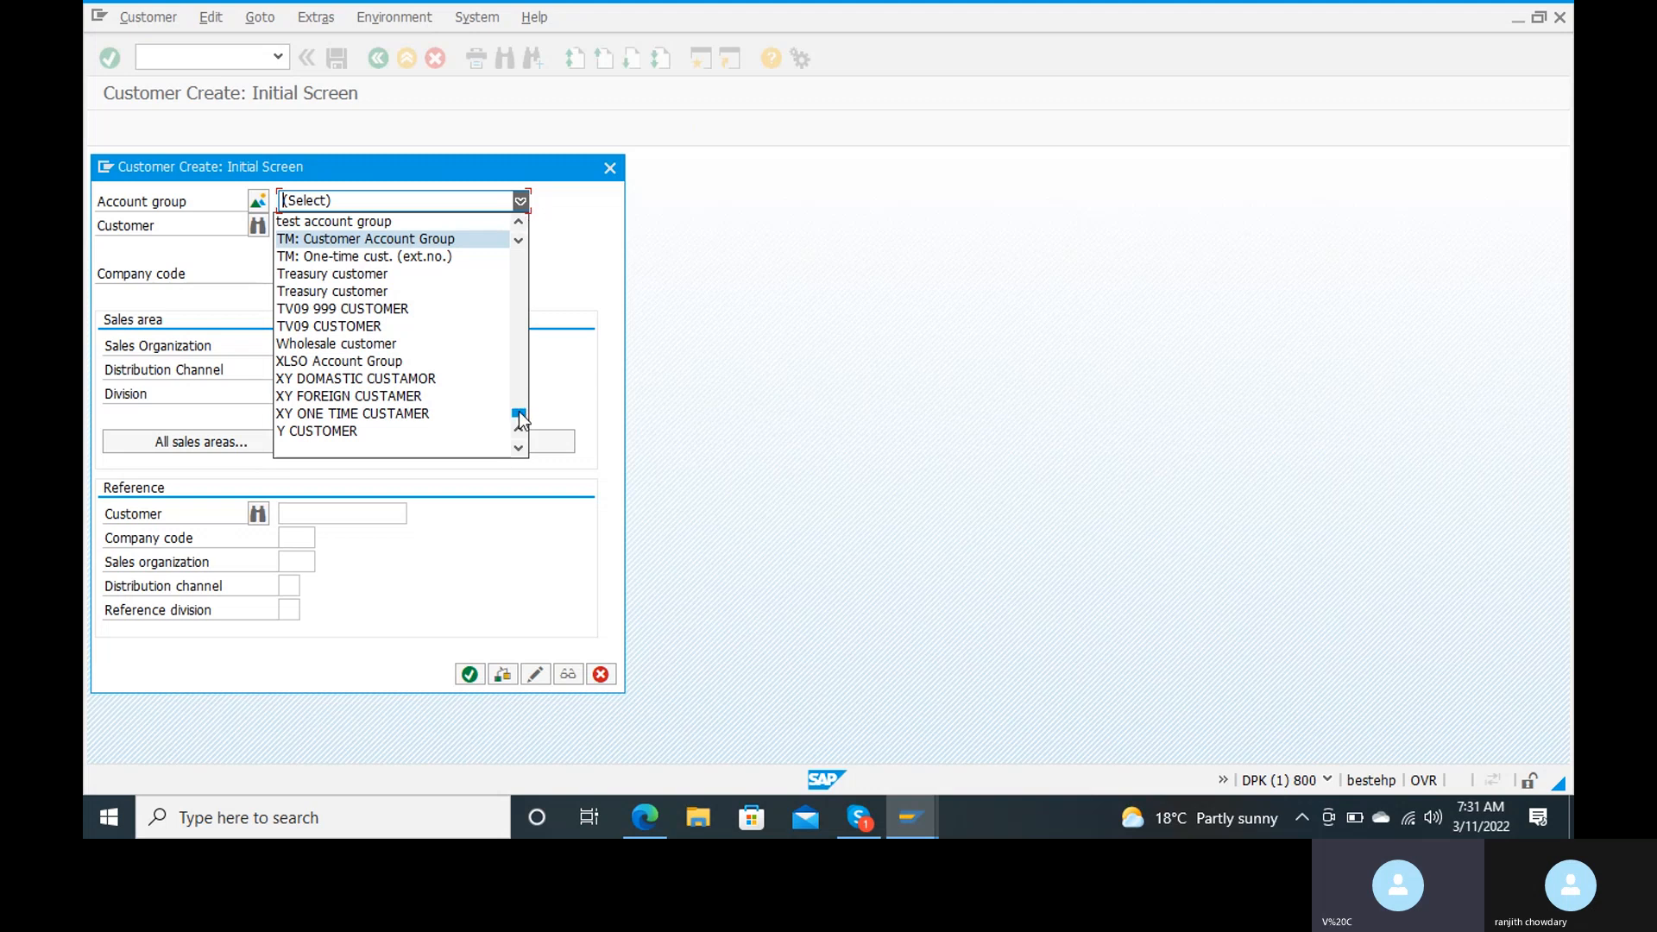
# Step: Go back through the account groups from the first entry and choose domestic customer group for the new customer
pyautogui.moveTo(519, 413); pyautogui.dragTo(521, 211)
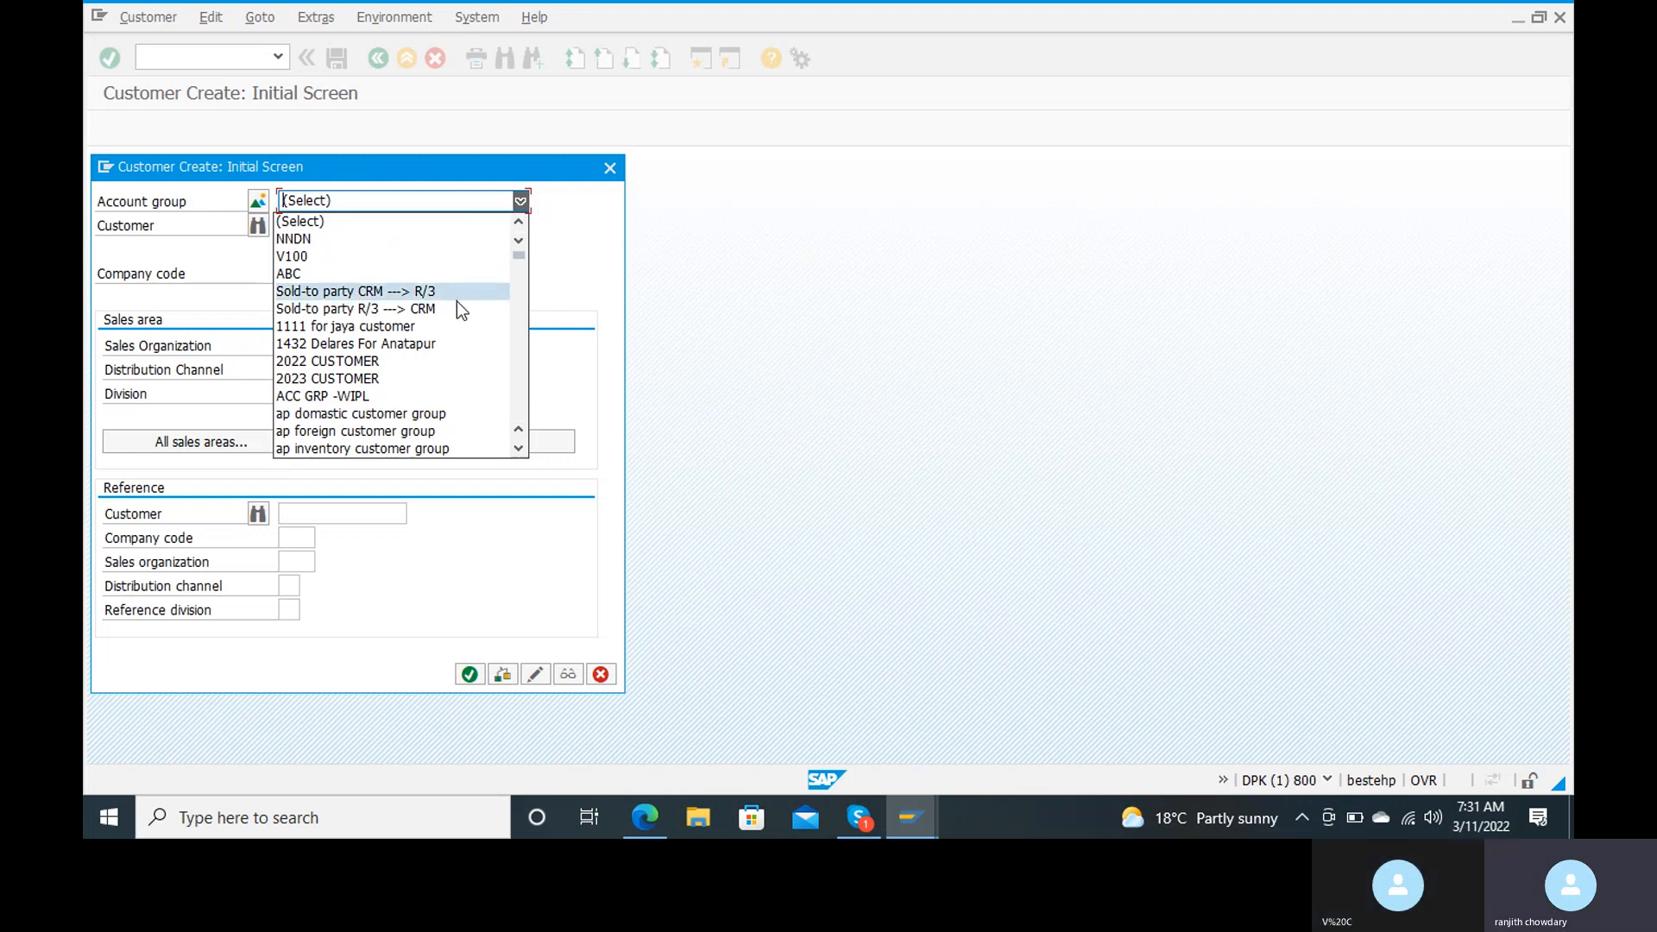
pyautogui.press('Down')
pyautogui.press('Down')
pyautogui.press('Down')
pyautogui.press('Down')
pyautogui.press('Down')
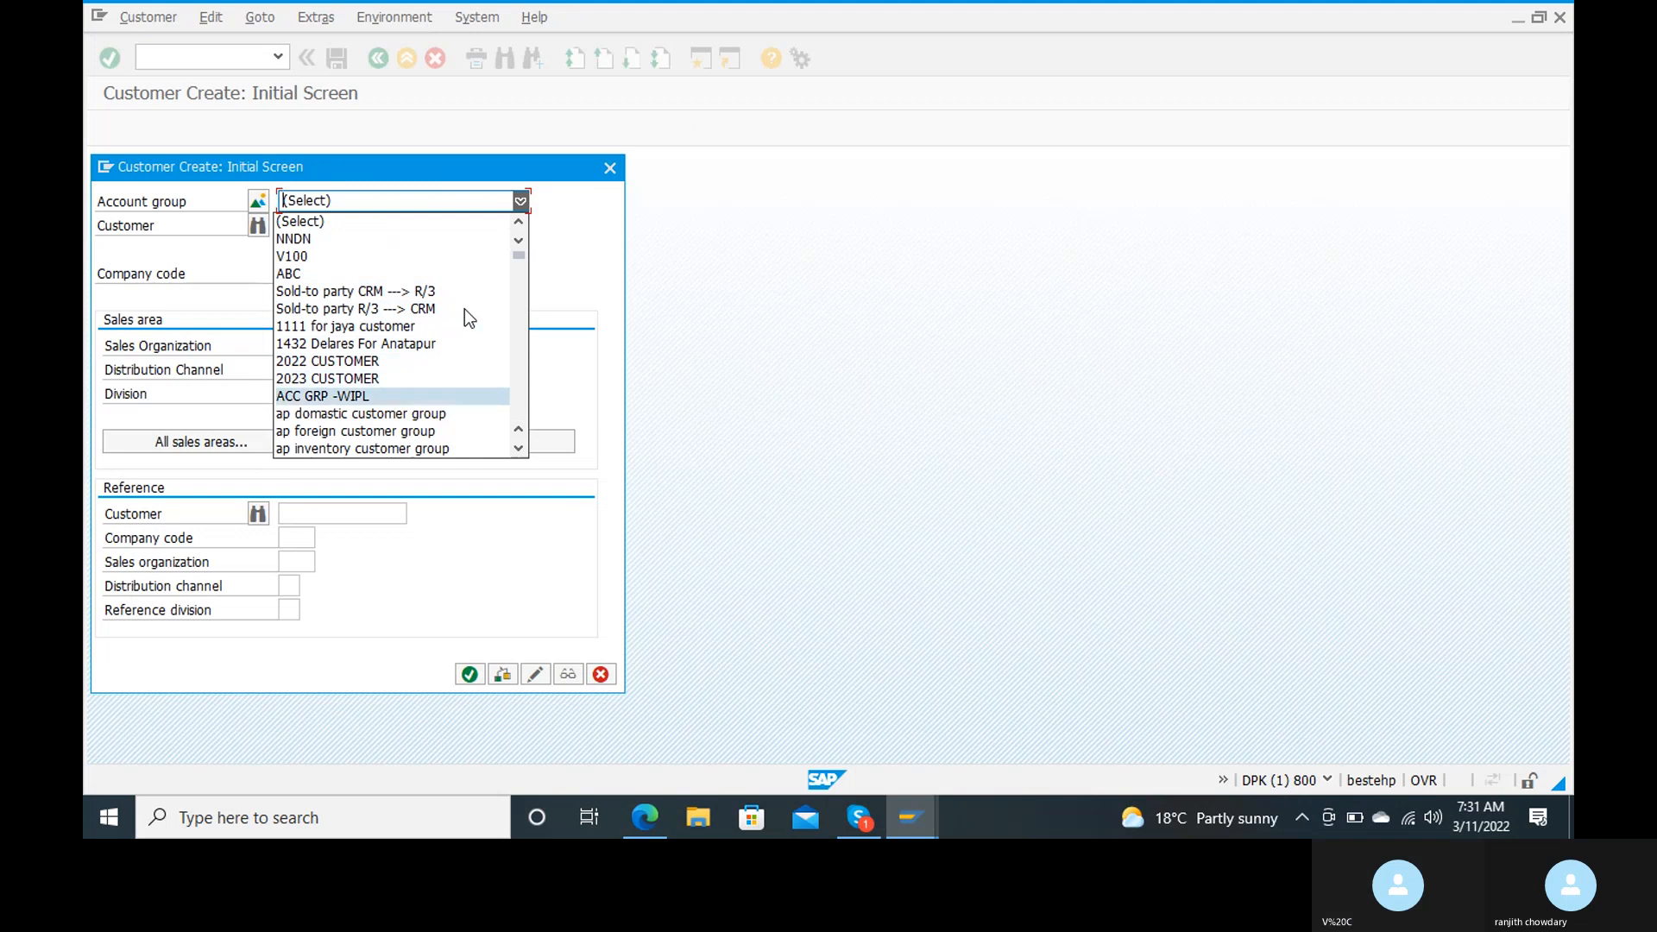
pyautogui.press('Down')
pyautogui.press('Down')
pyautogui.press('Down')
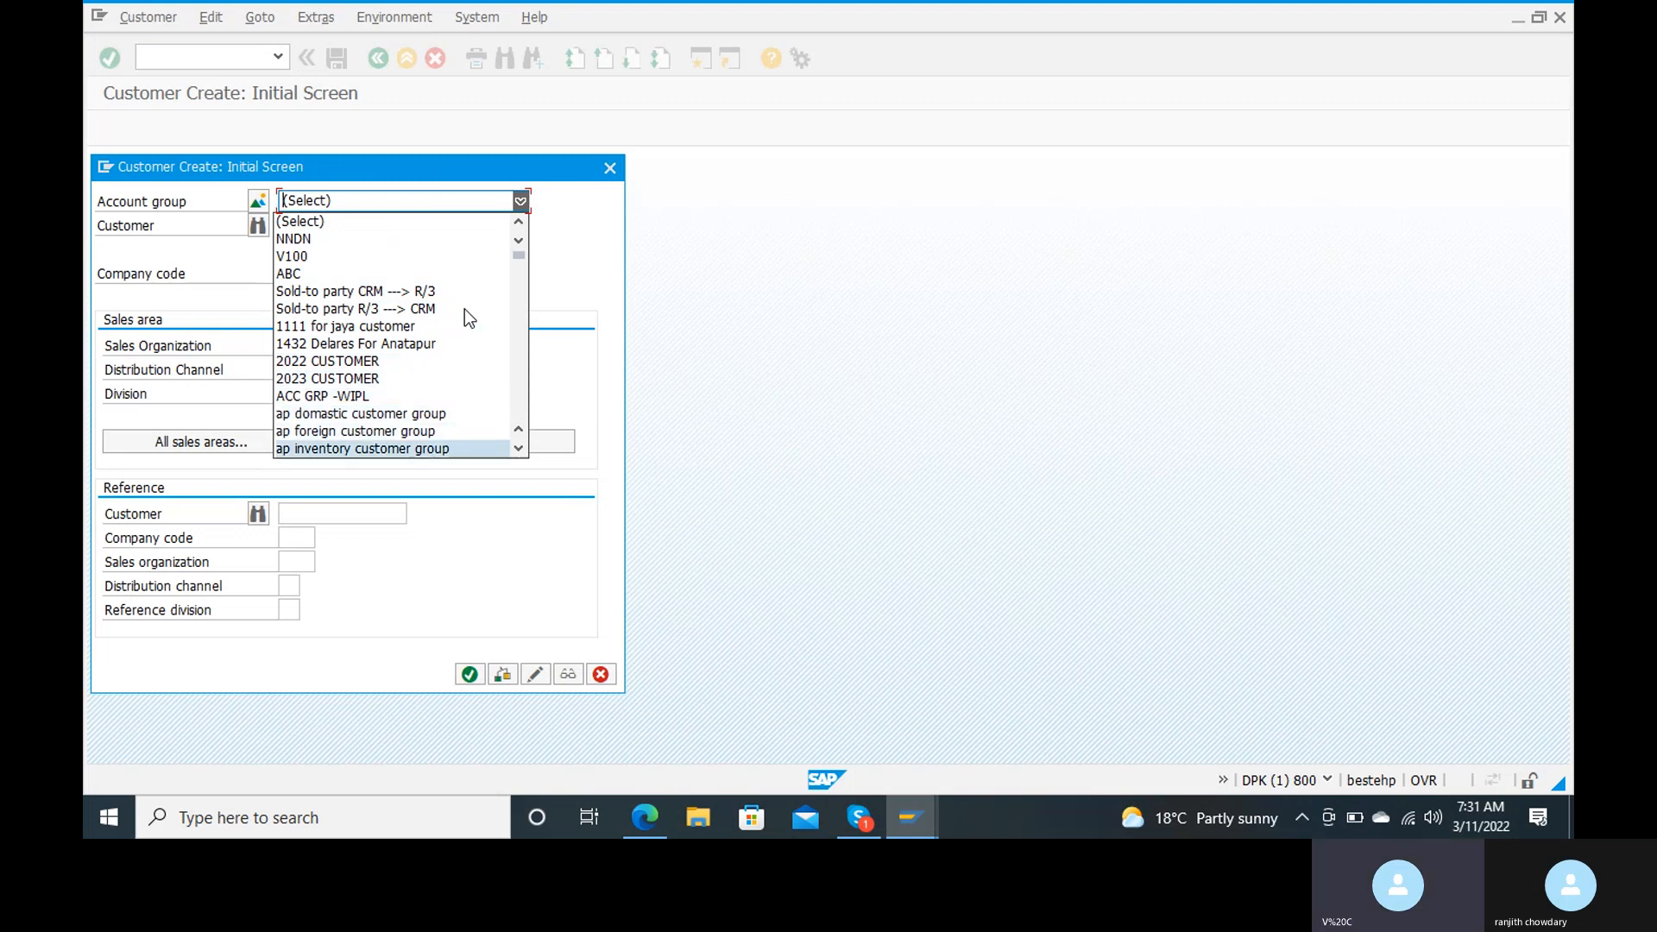
pyautogui.press('Down')
pyautogui.press('Down')
pyautogui.press('Down')
pyautogui.press('Down')
pyautogui.press('Down')
pyautogui.press('Down')
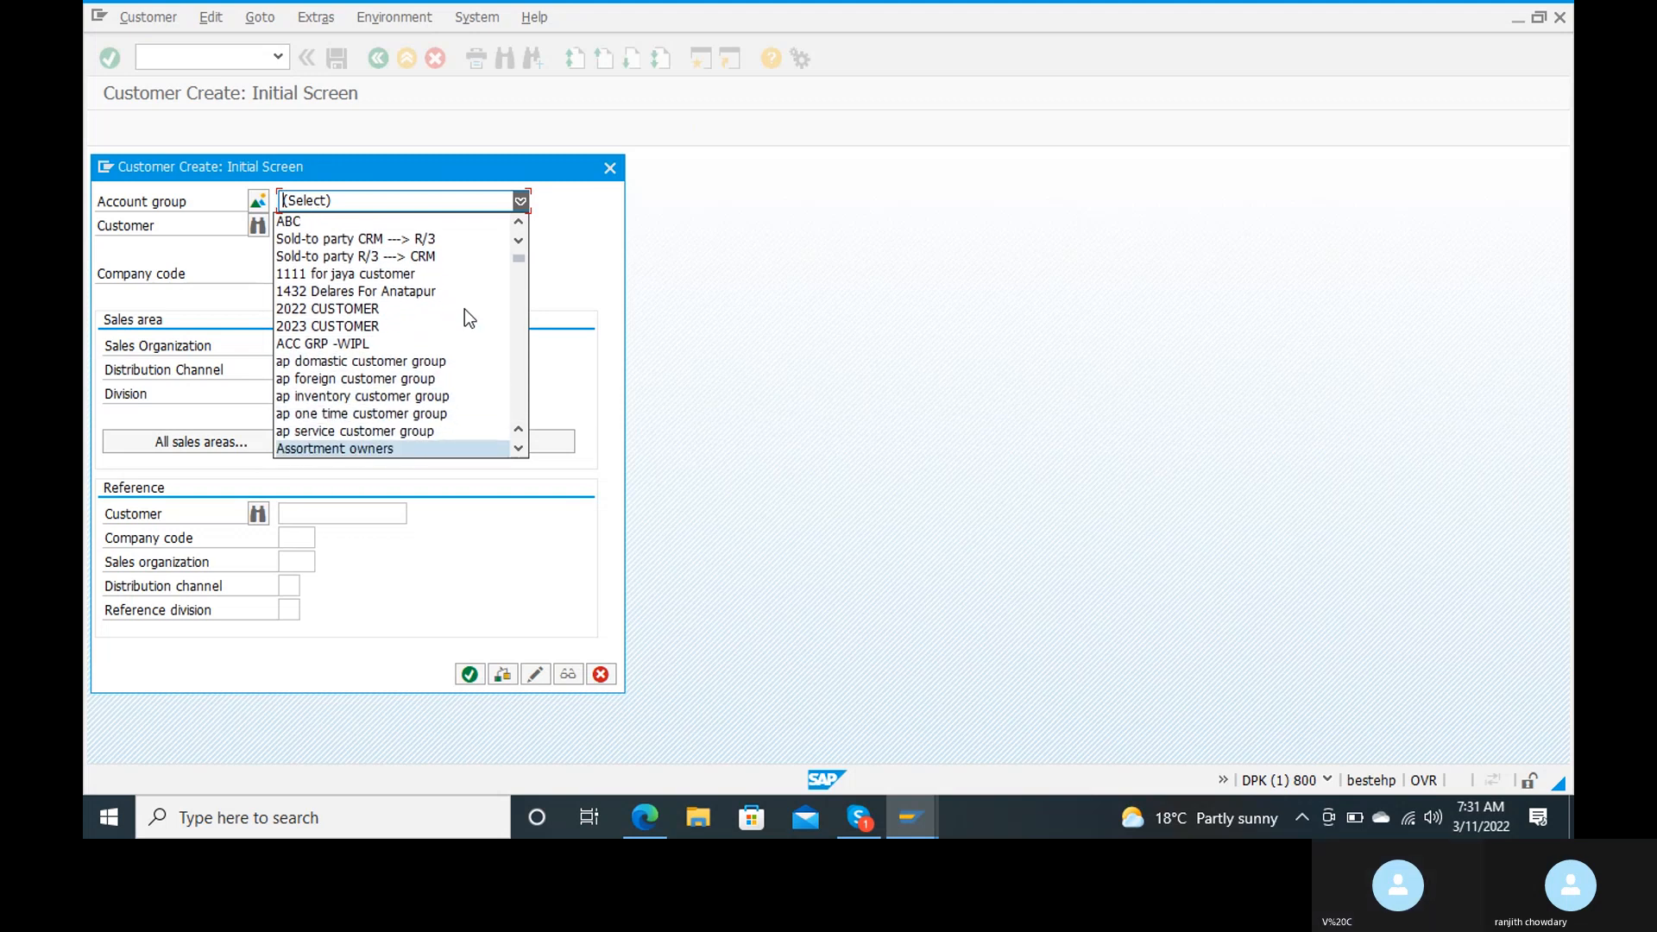
pyautogui.press('Down')
pyautogui.press('Down')
pyautogui.press('Down')
pyautogui.press('Down')
pyautogui.press('Down')
pyautogui.press('Down')
pyautogui.press('Down')
pyautogui.press('Down')
pyautogui.press('Down')
pyautogui.press('Down')
pyautogui.press('Down')
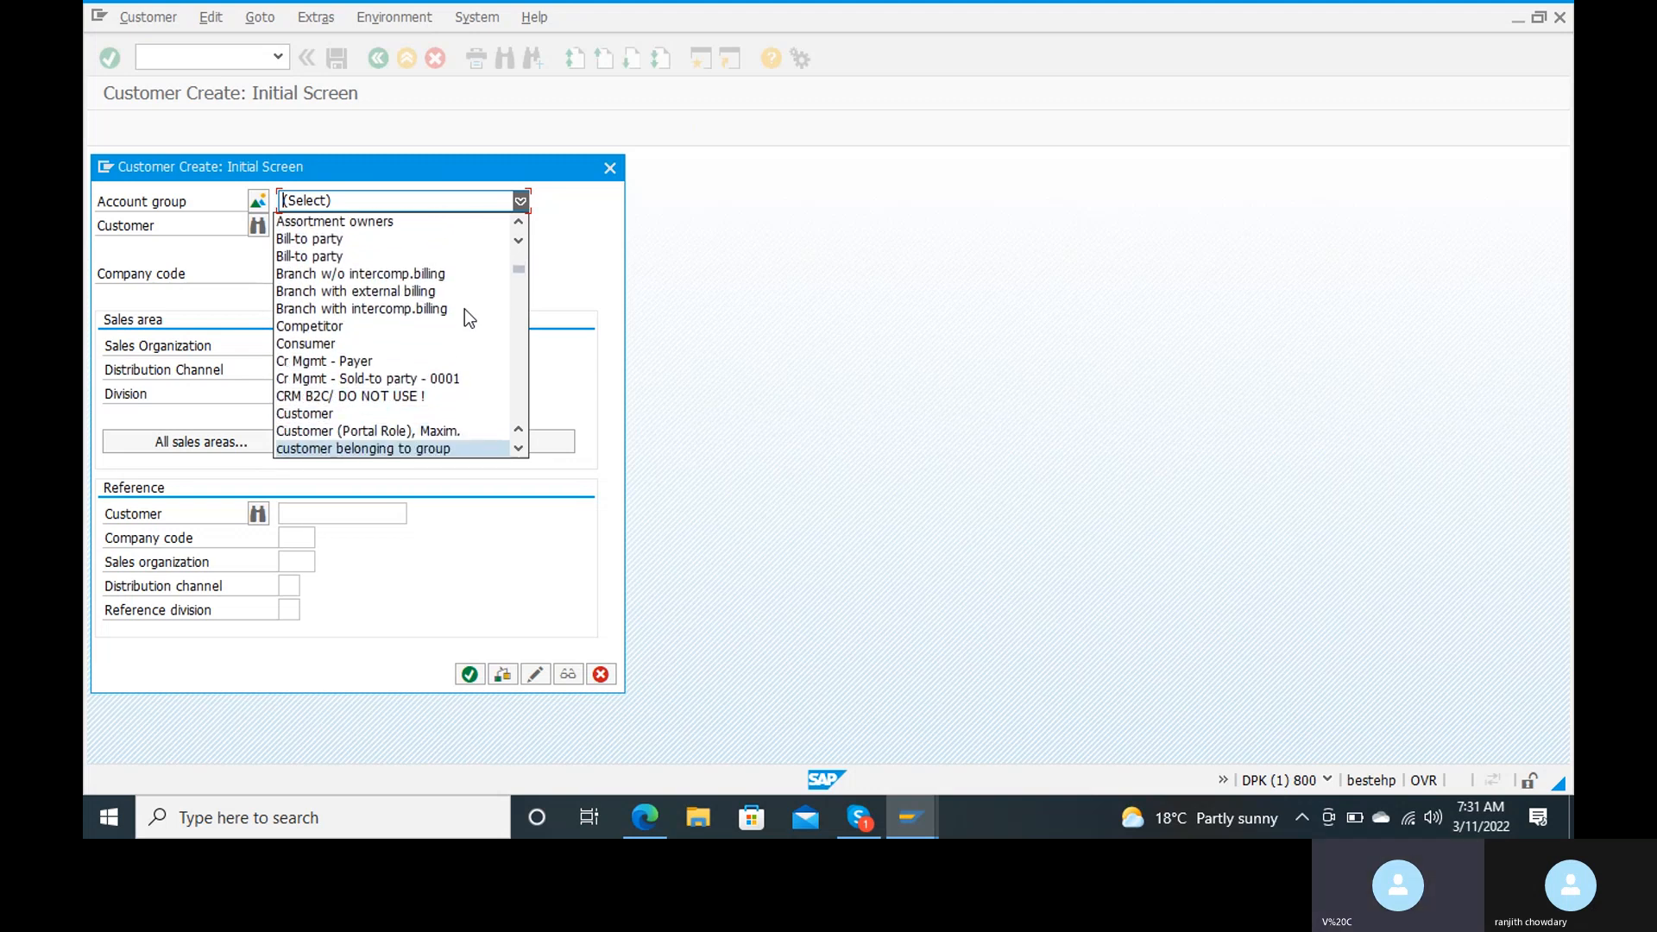
pyautogui.press('Down')
pyautogui.press('Down')
pyautogui.press('Down')
pyautogui.press('Down')
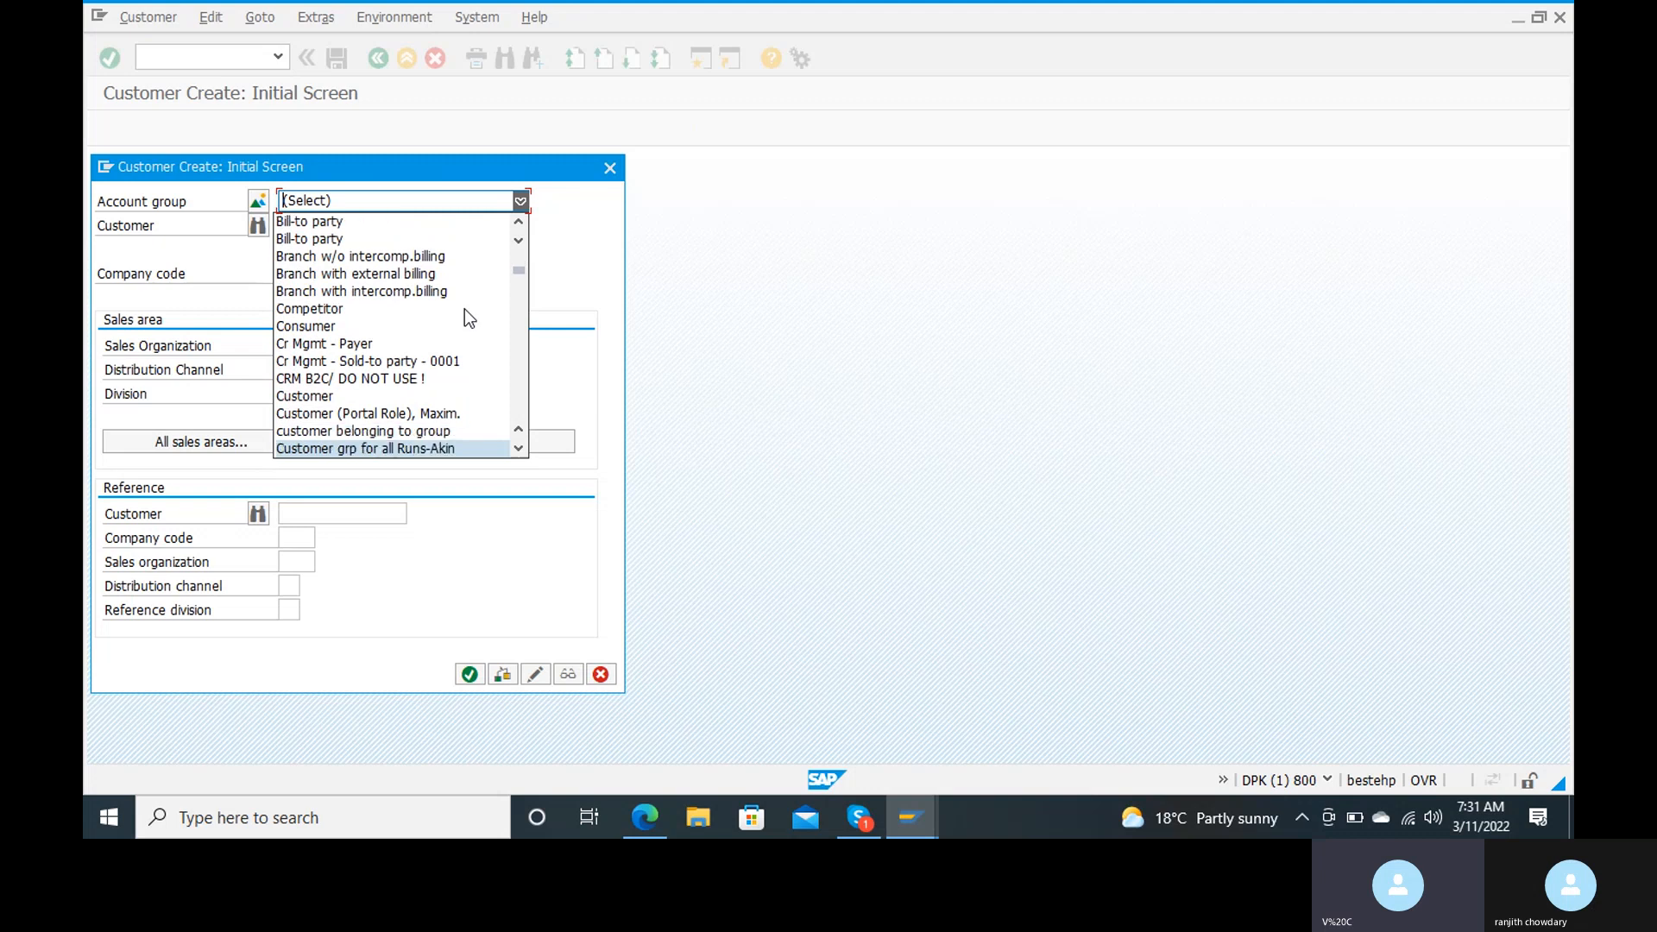
pyautogui.press('Down')
pyautogui.press('Down')
pyautogui.press('Down')
pyautogui.press('Down')
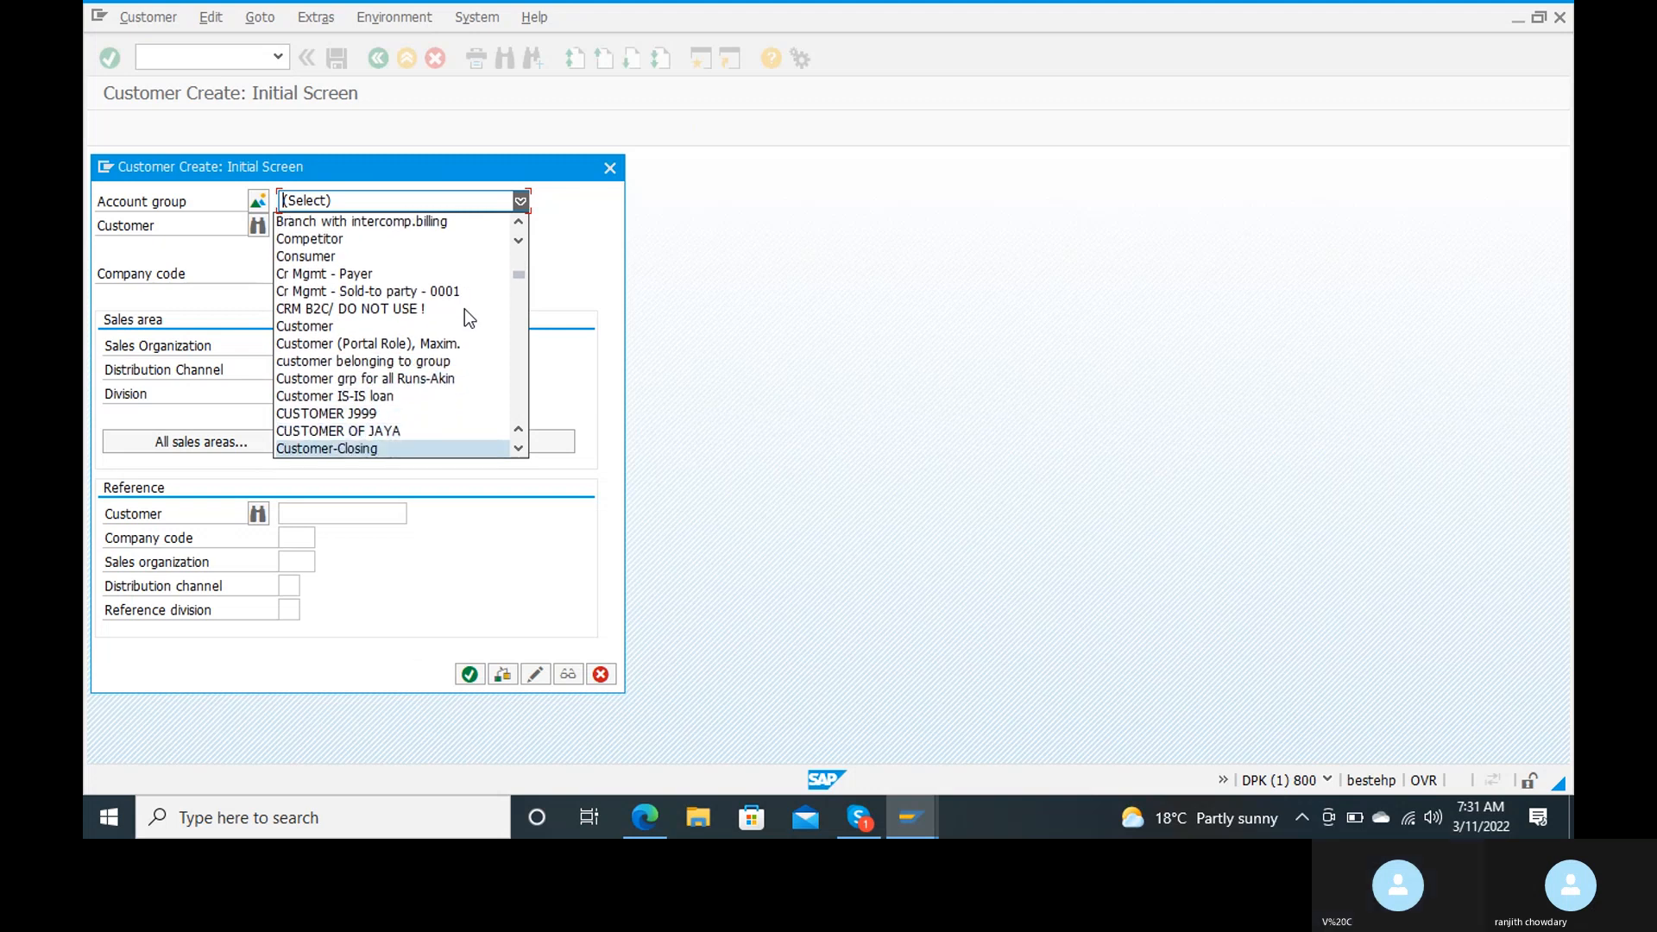
pyautogui.press('Down')
pyautogui.press('Down')
pyautogui.press('Down')
pyautogui.press('Down')
pyautogui.press('Down')
pyautogui.press('Down')
pyautogui.press('Down')
pyautogui.press('Down')
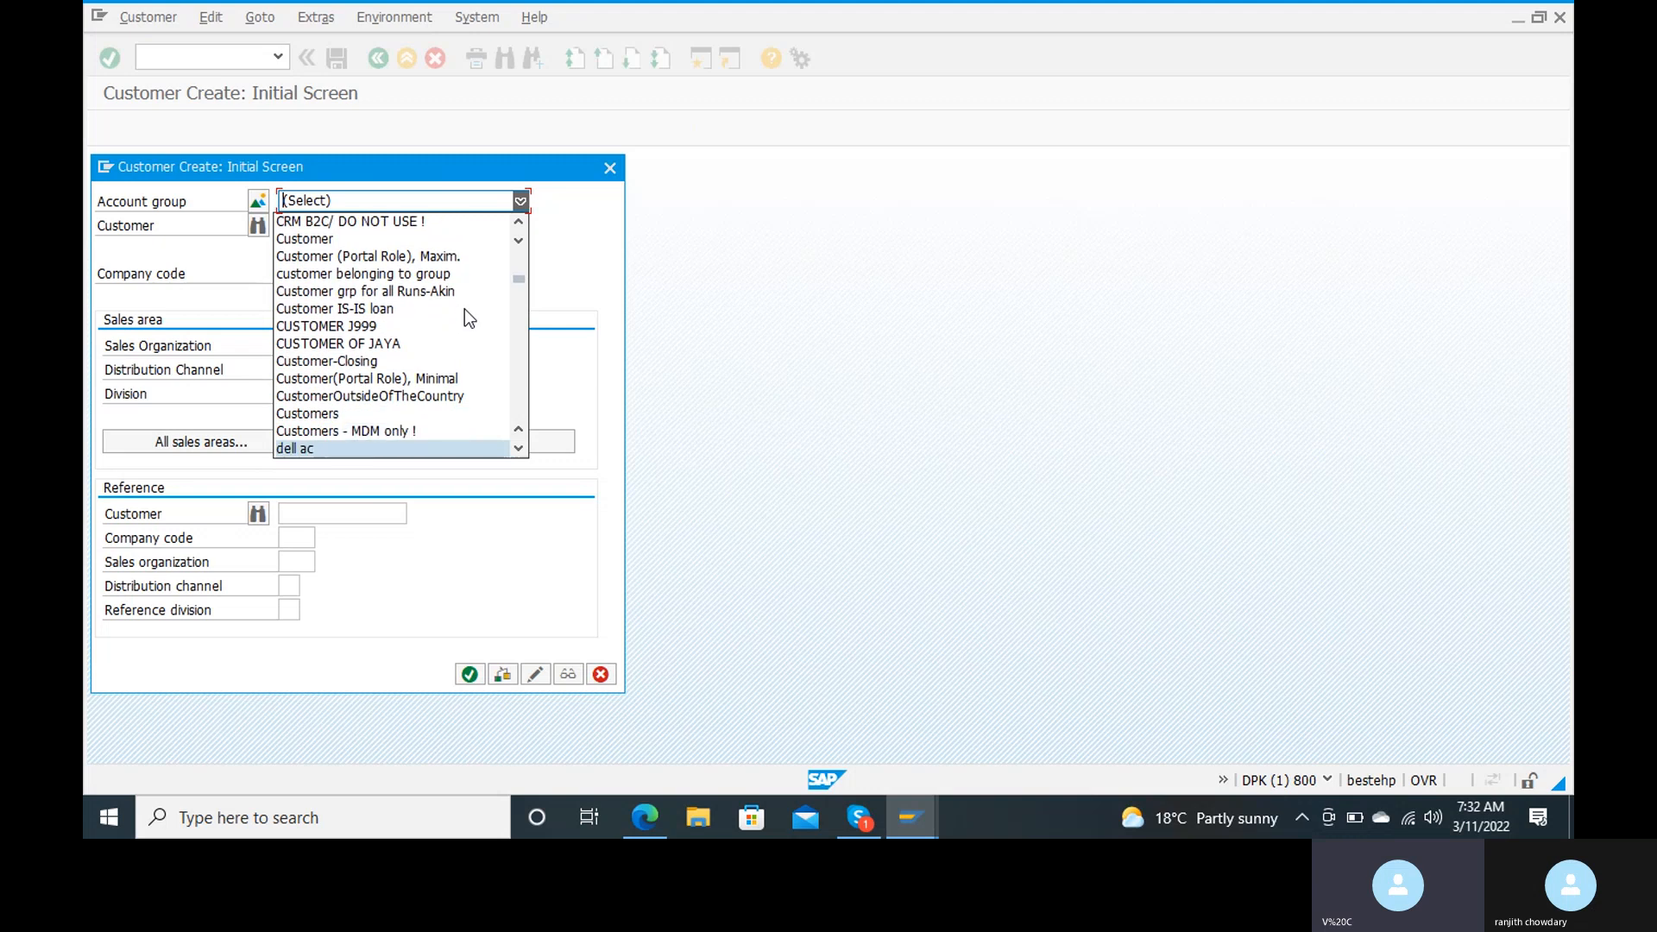
pyautogui.press('Down')
pyautogui.press('Down')
pyautogui.press('Down')
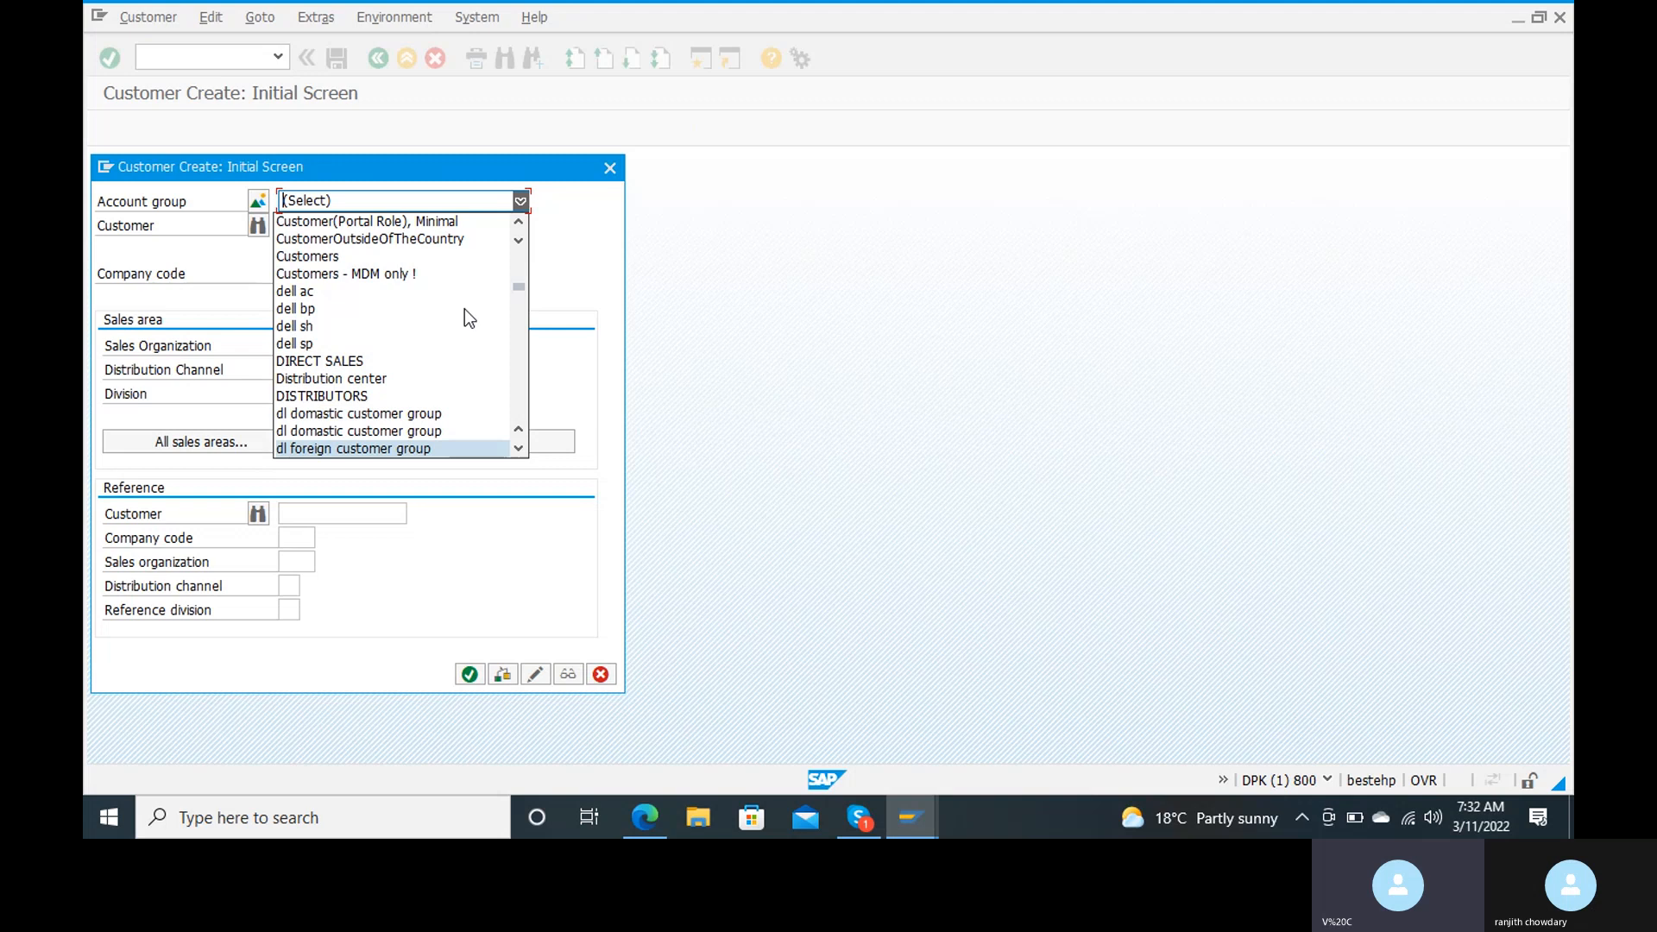
pyautogui.press('Down')
pyautogui.press('Down')
pyautogui.press('Down')
pyautogui.press('Down')
pyautogui.press('Down')
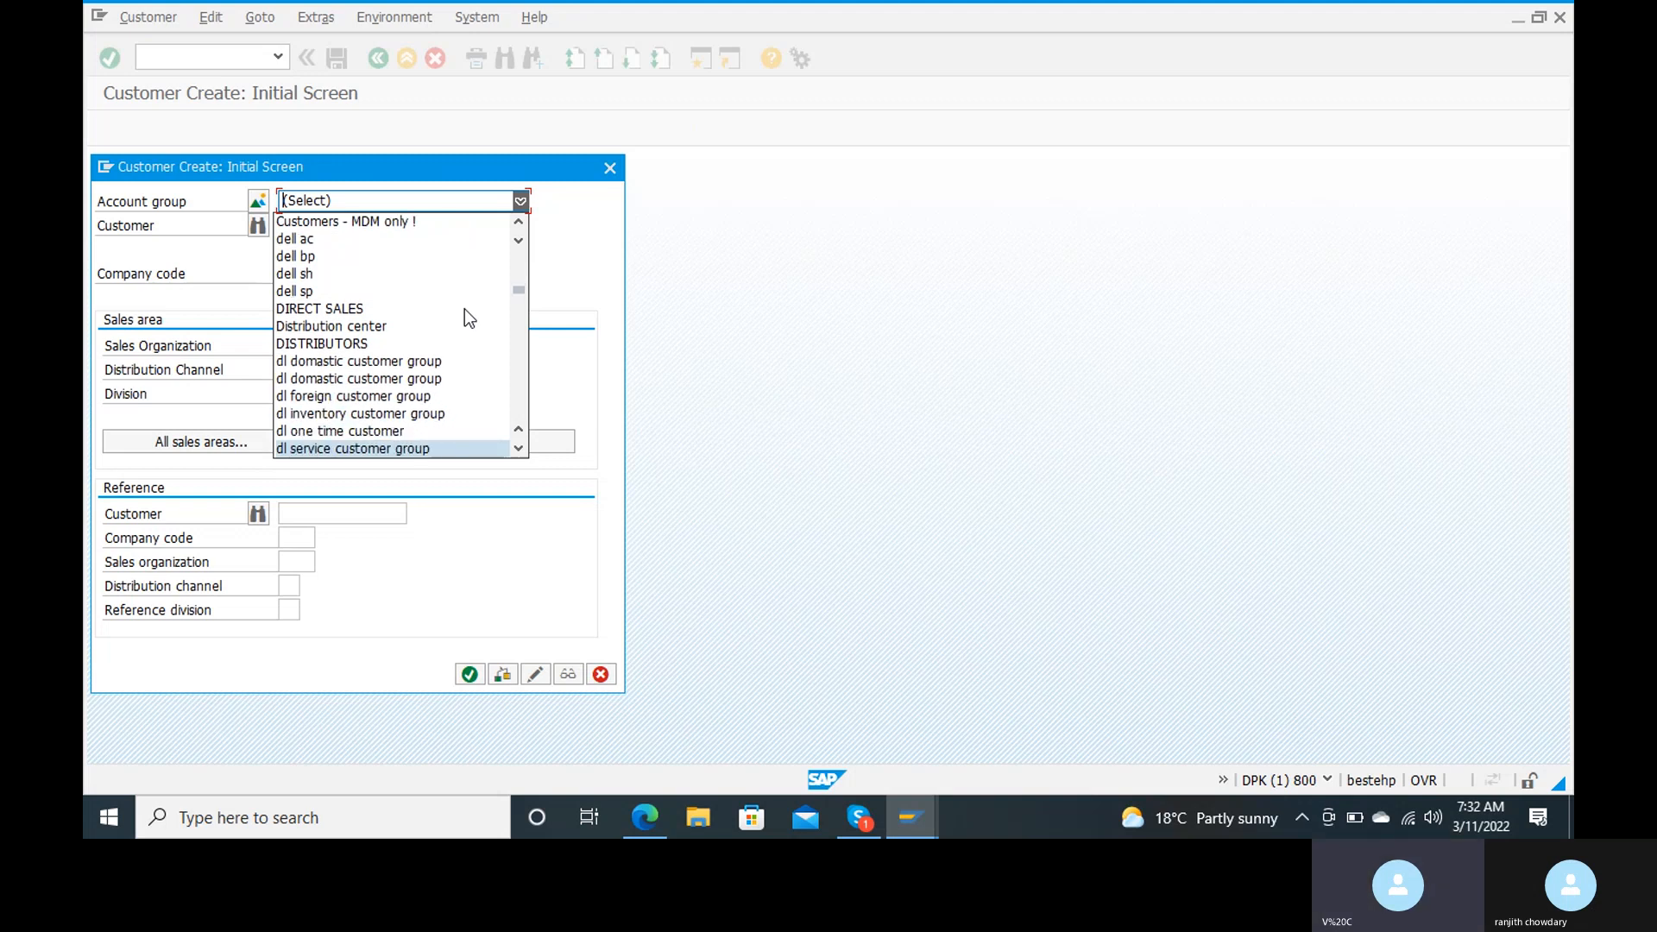
pyautogui.press('Down')
pyautogui.press('Down')
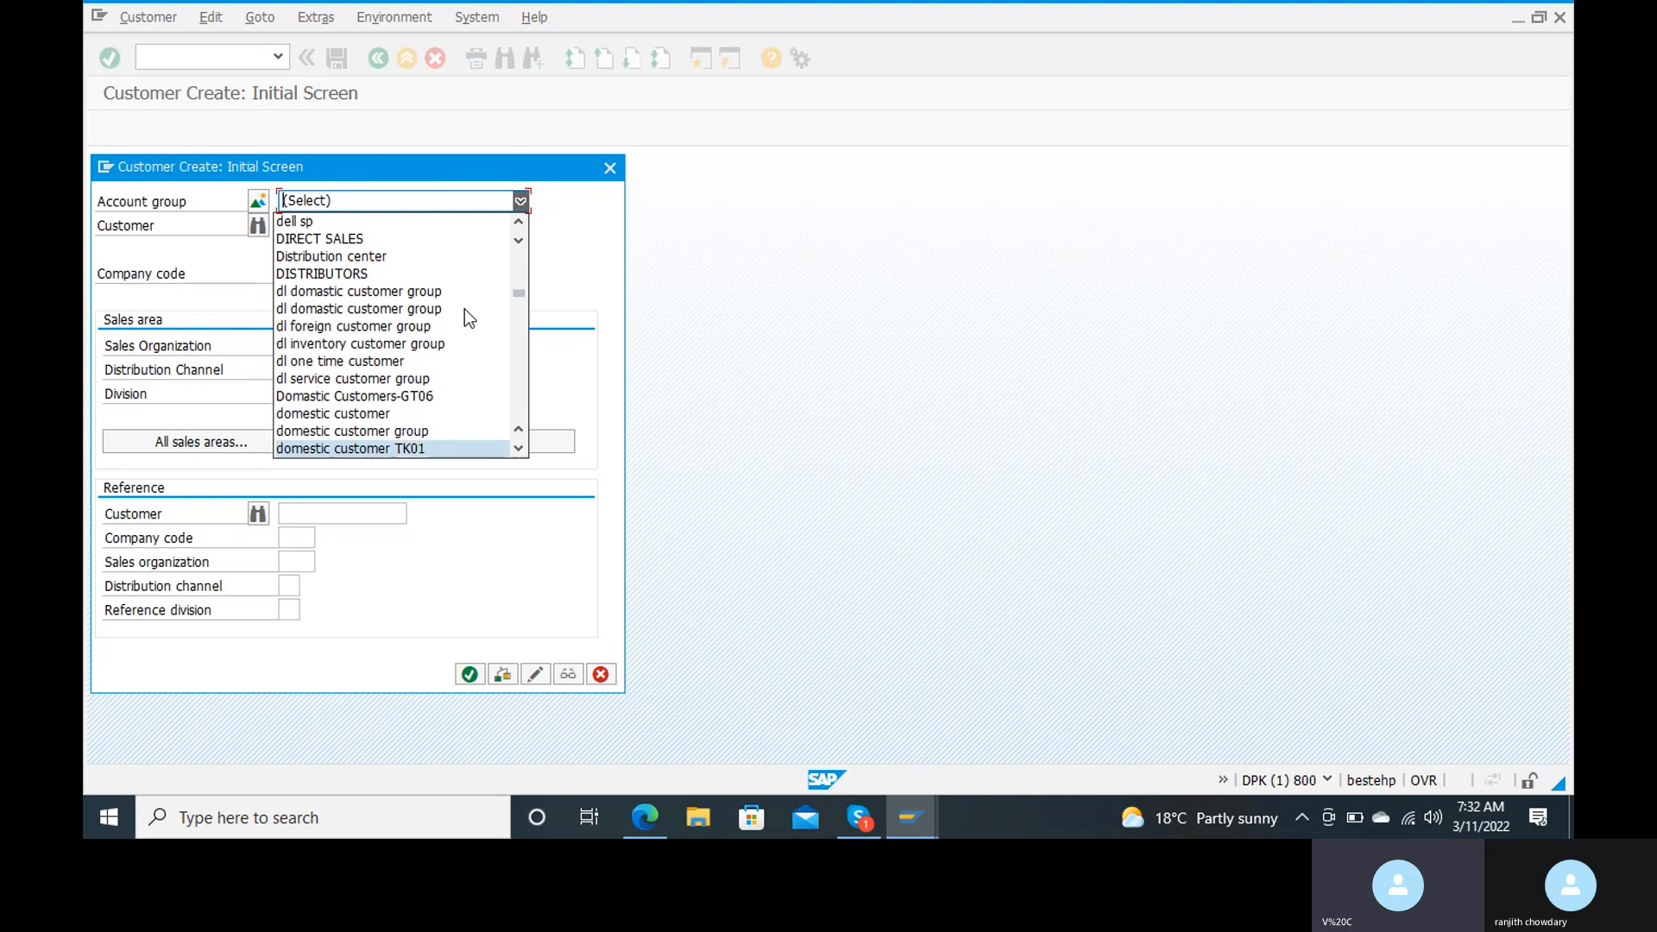
pyautogui.press('Up')
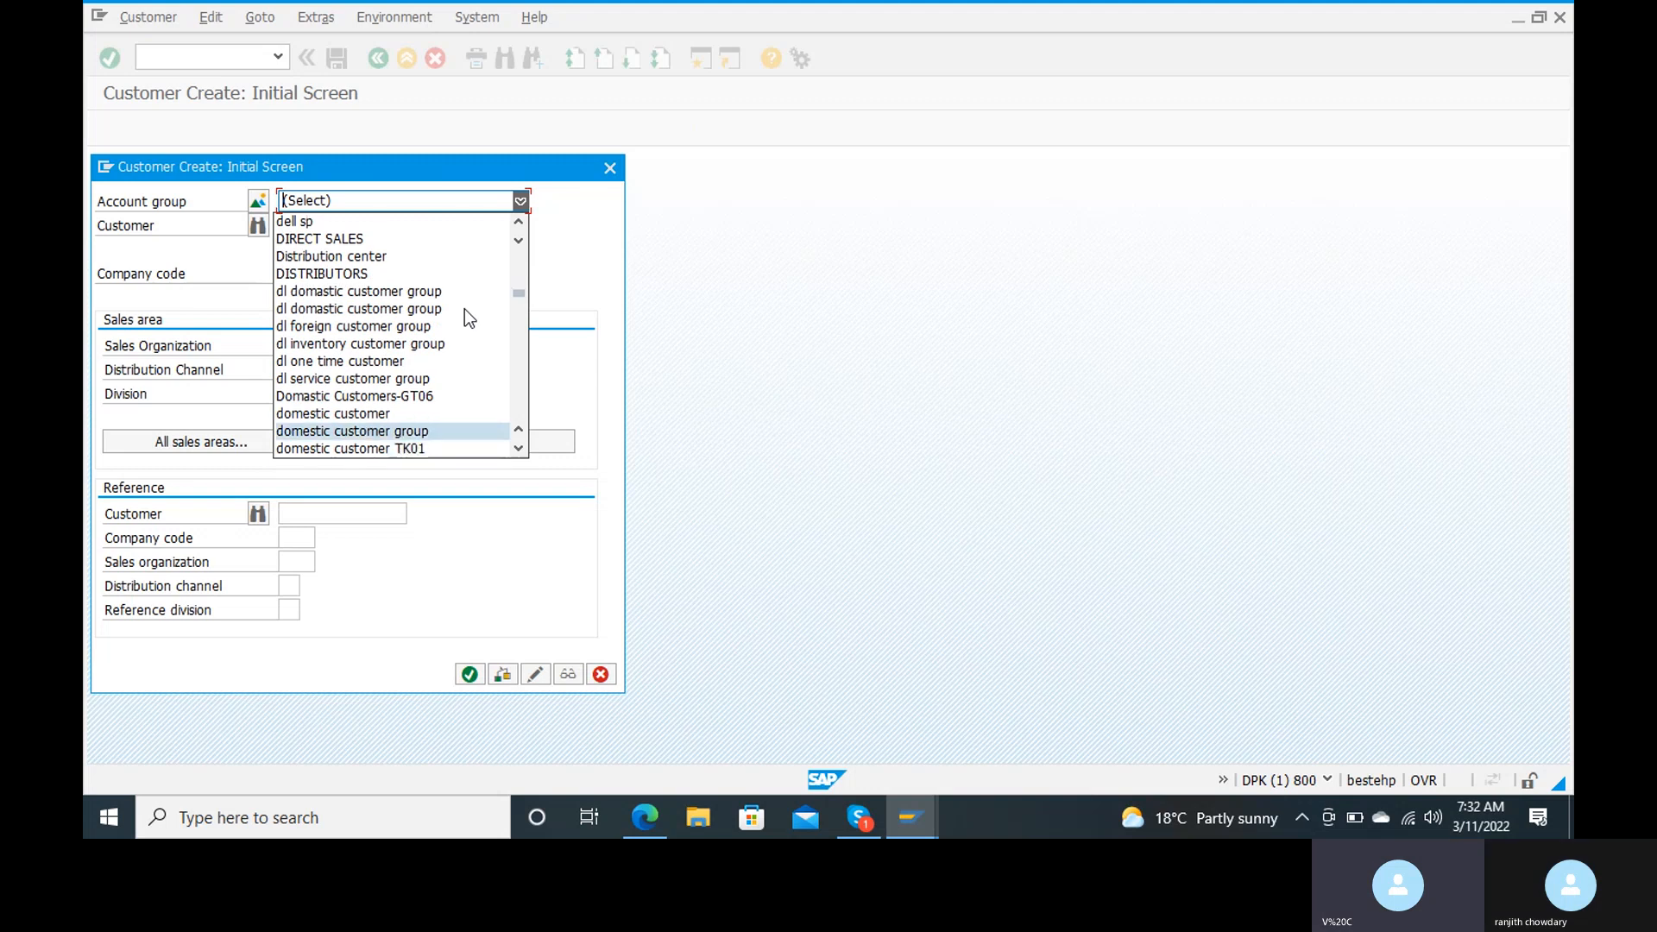
pyautogui.press('Return')
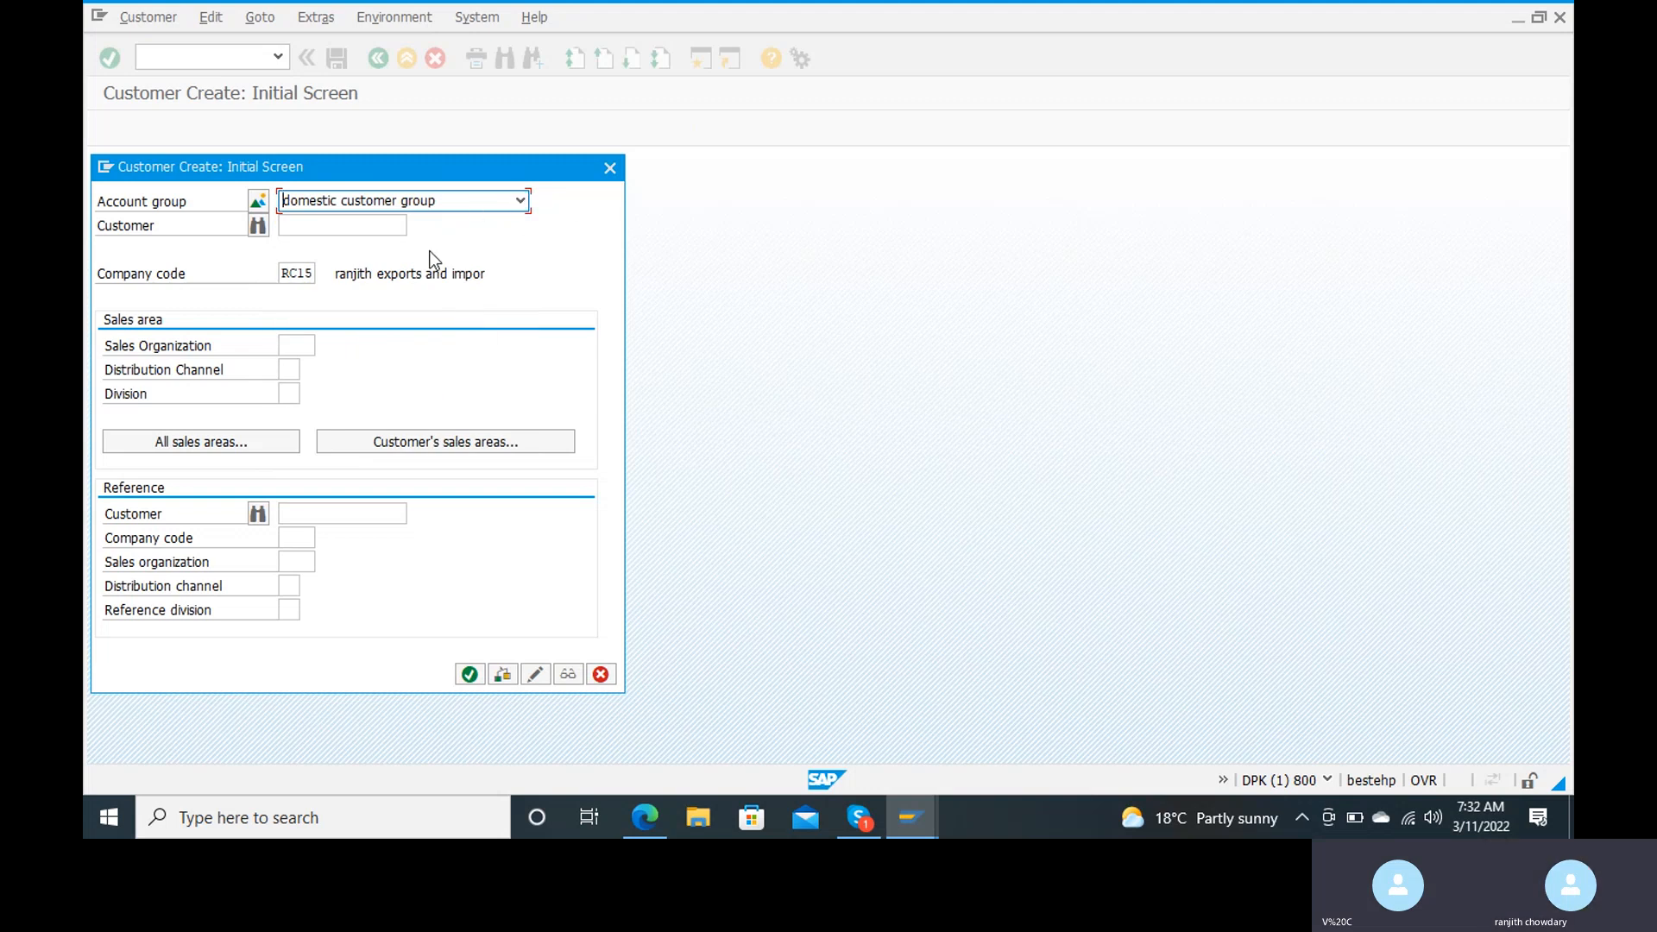
# Step: Open the customer's general data with the customer number left blank, and enter the title Mr. and the customer's name
pyautogui.click(327, 231)
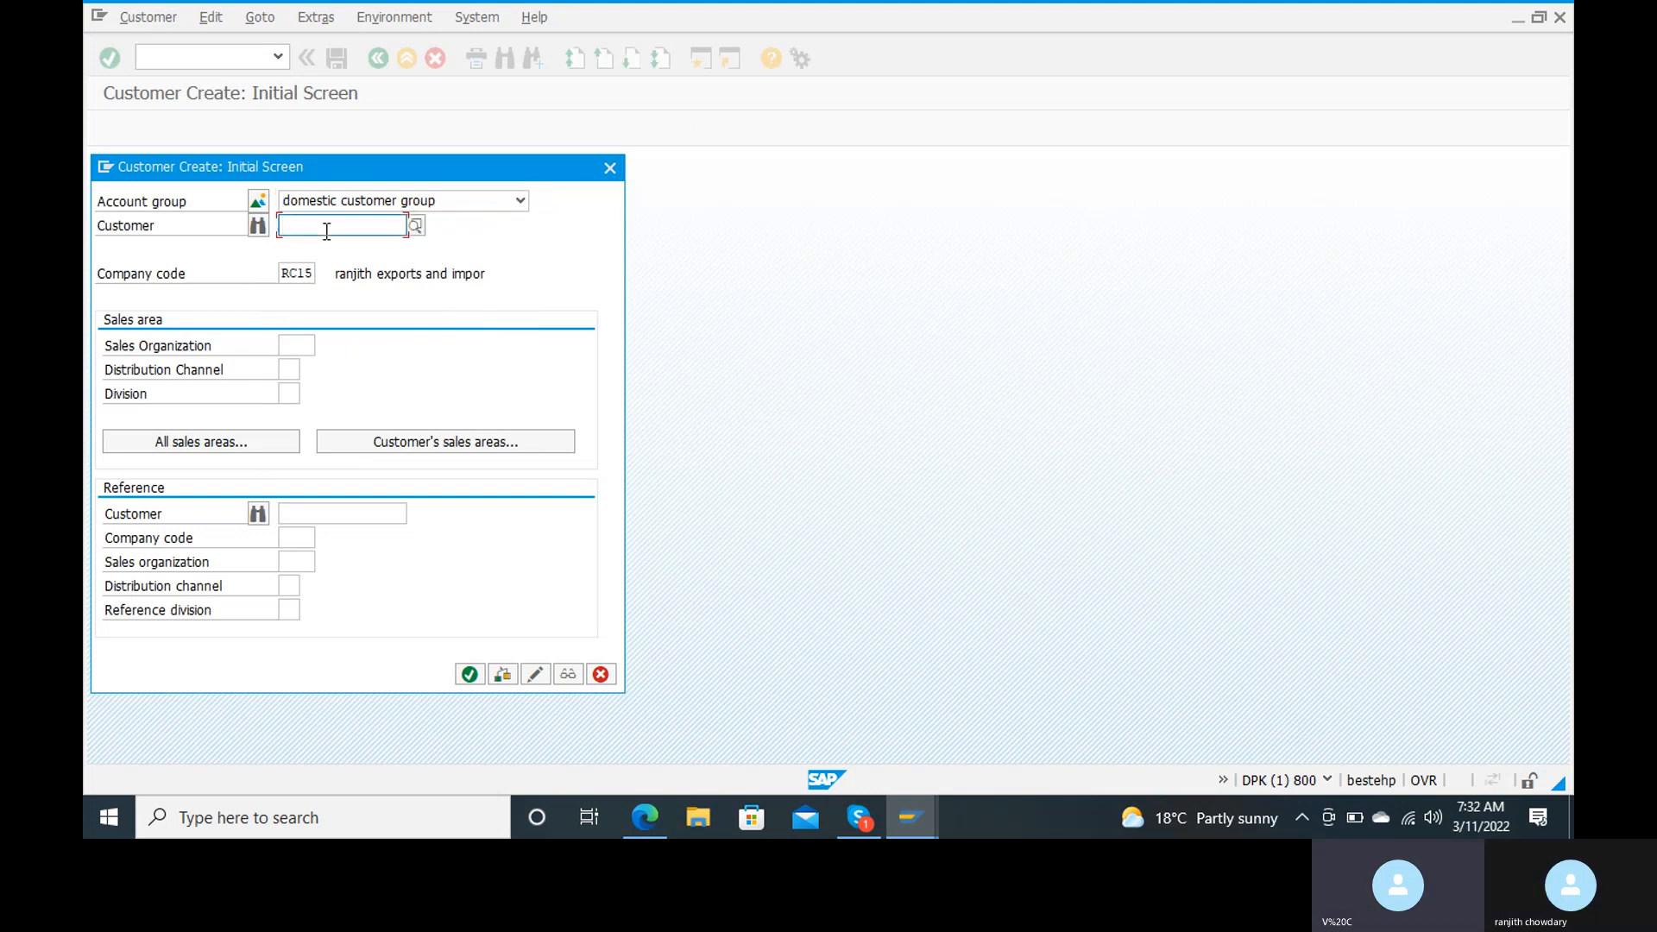
pyautogui.press('Return')
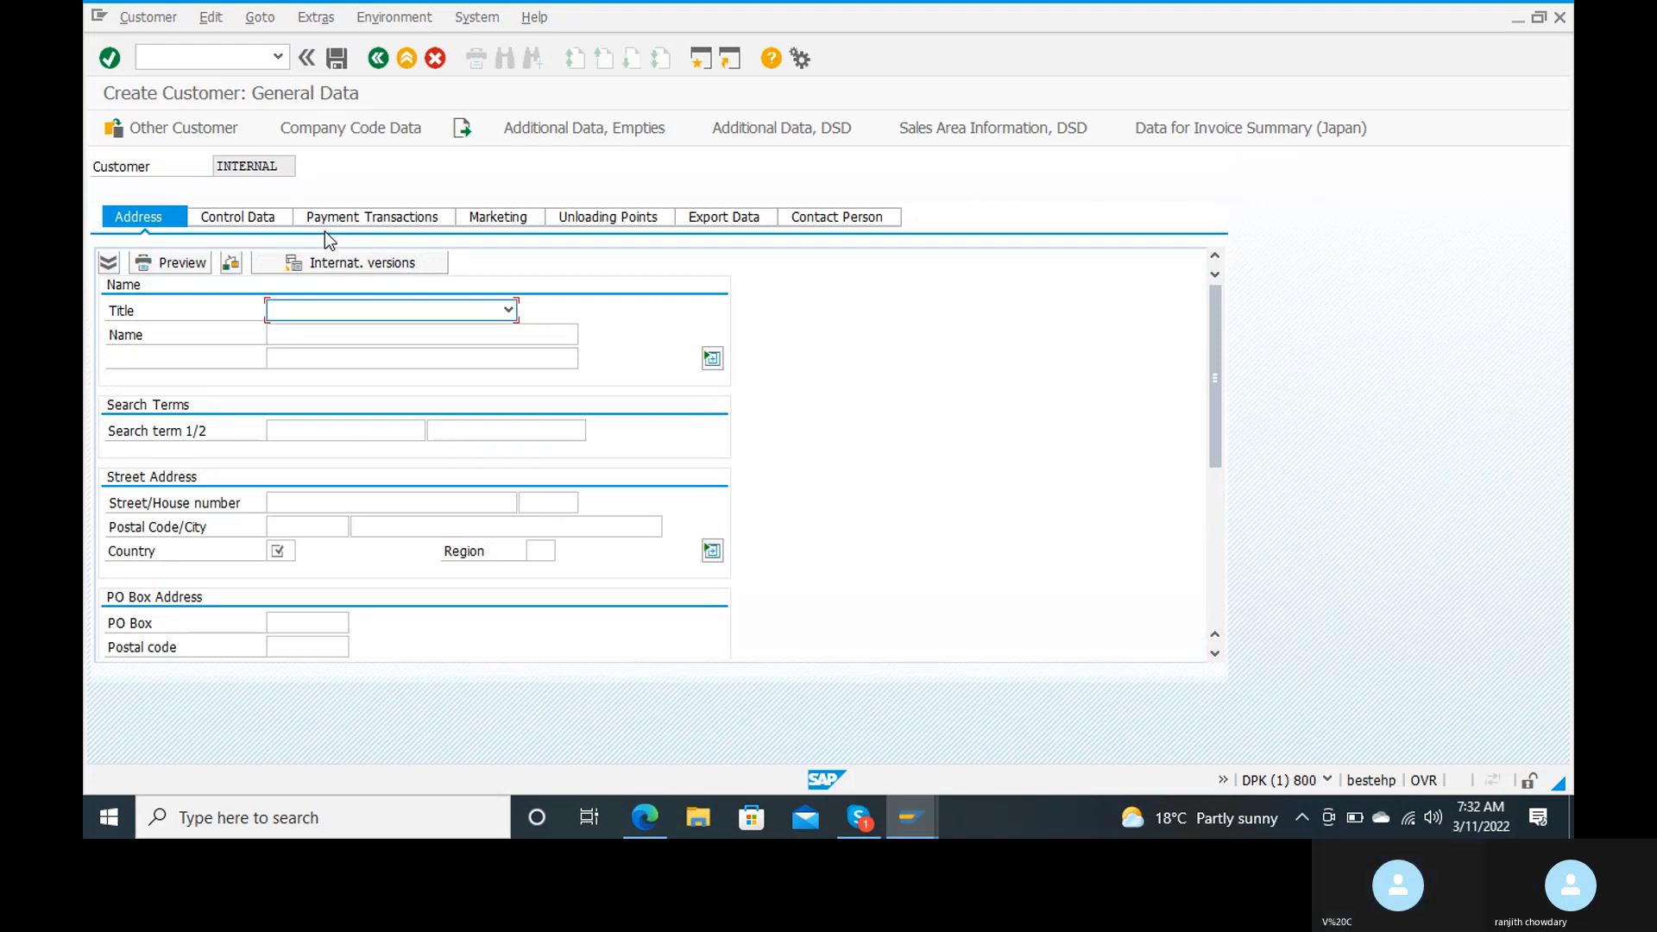
pyautogui.click(502, 311)
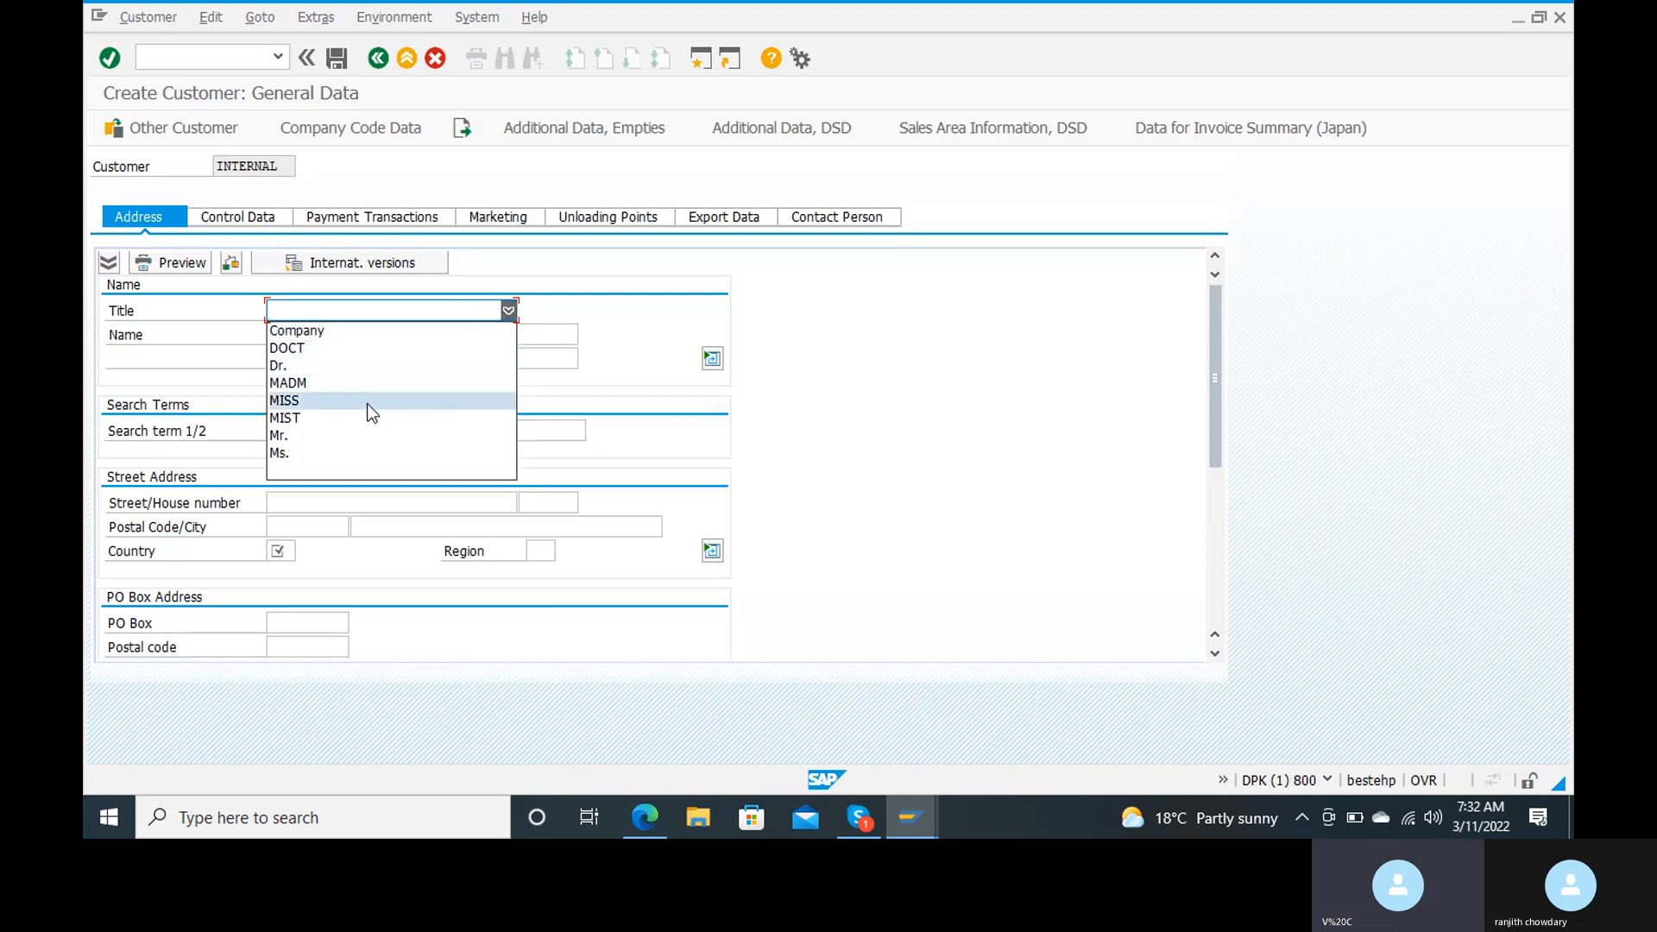
pyautogui.click(351, 433)
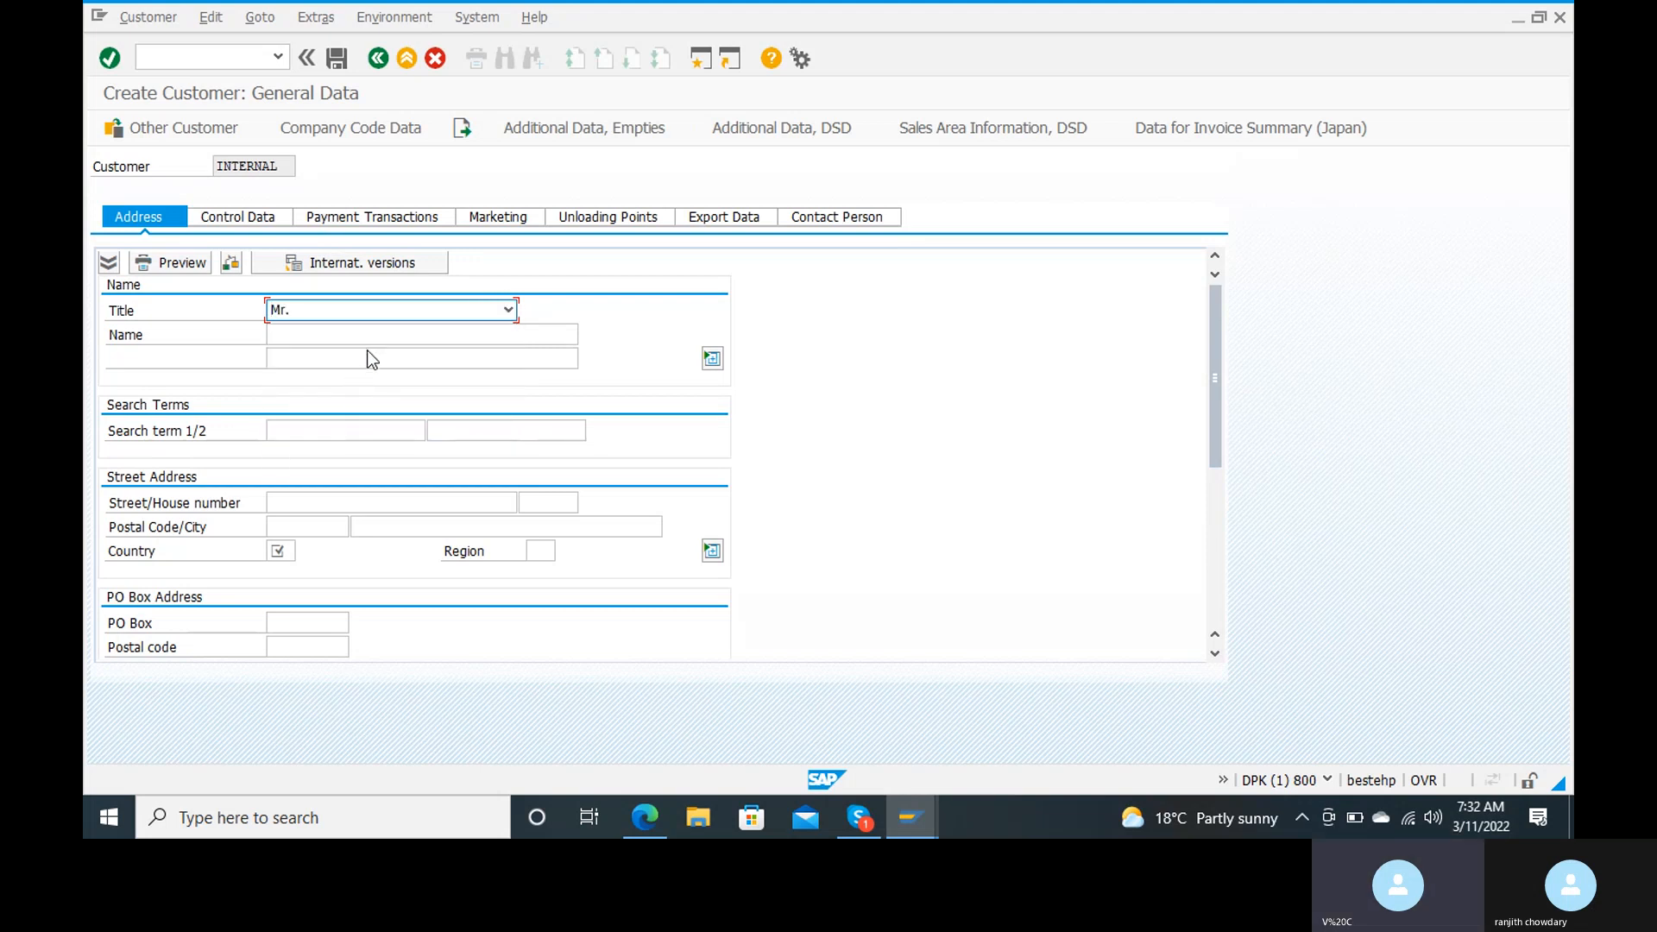
pyautogui.click(403, 326)
pyautogui.write('ranjith')
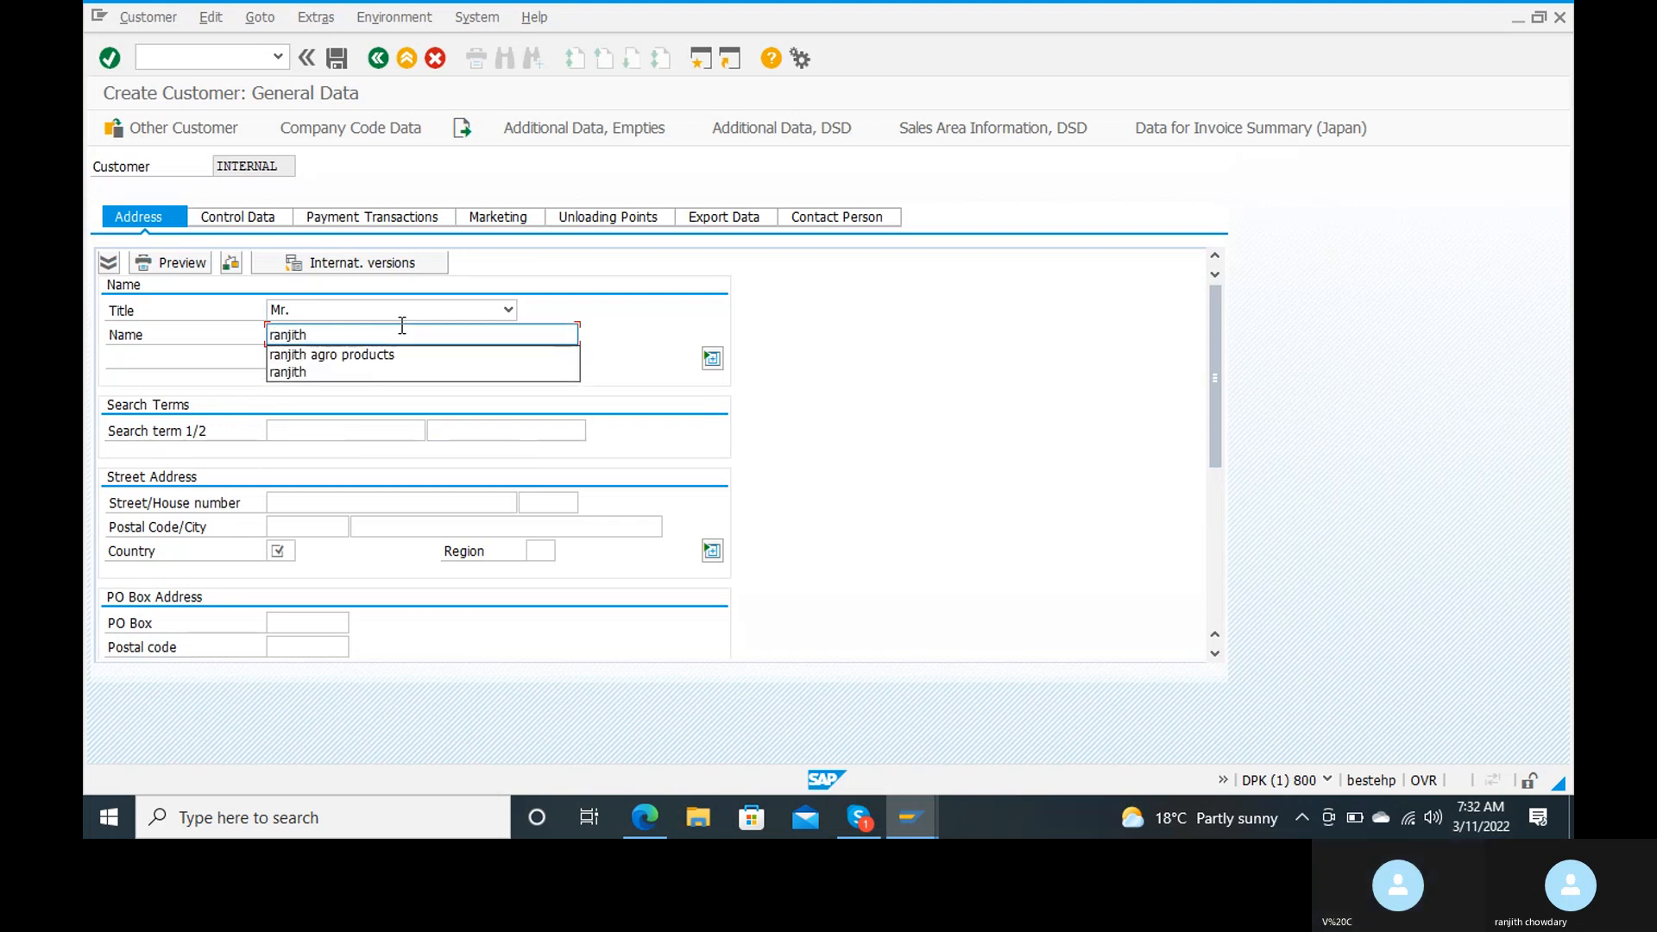
pyautogui.press('Return')
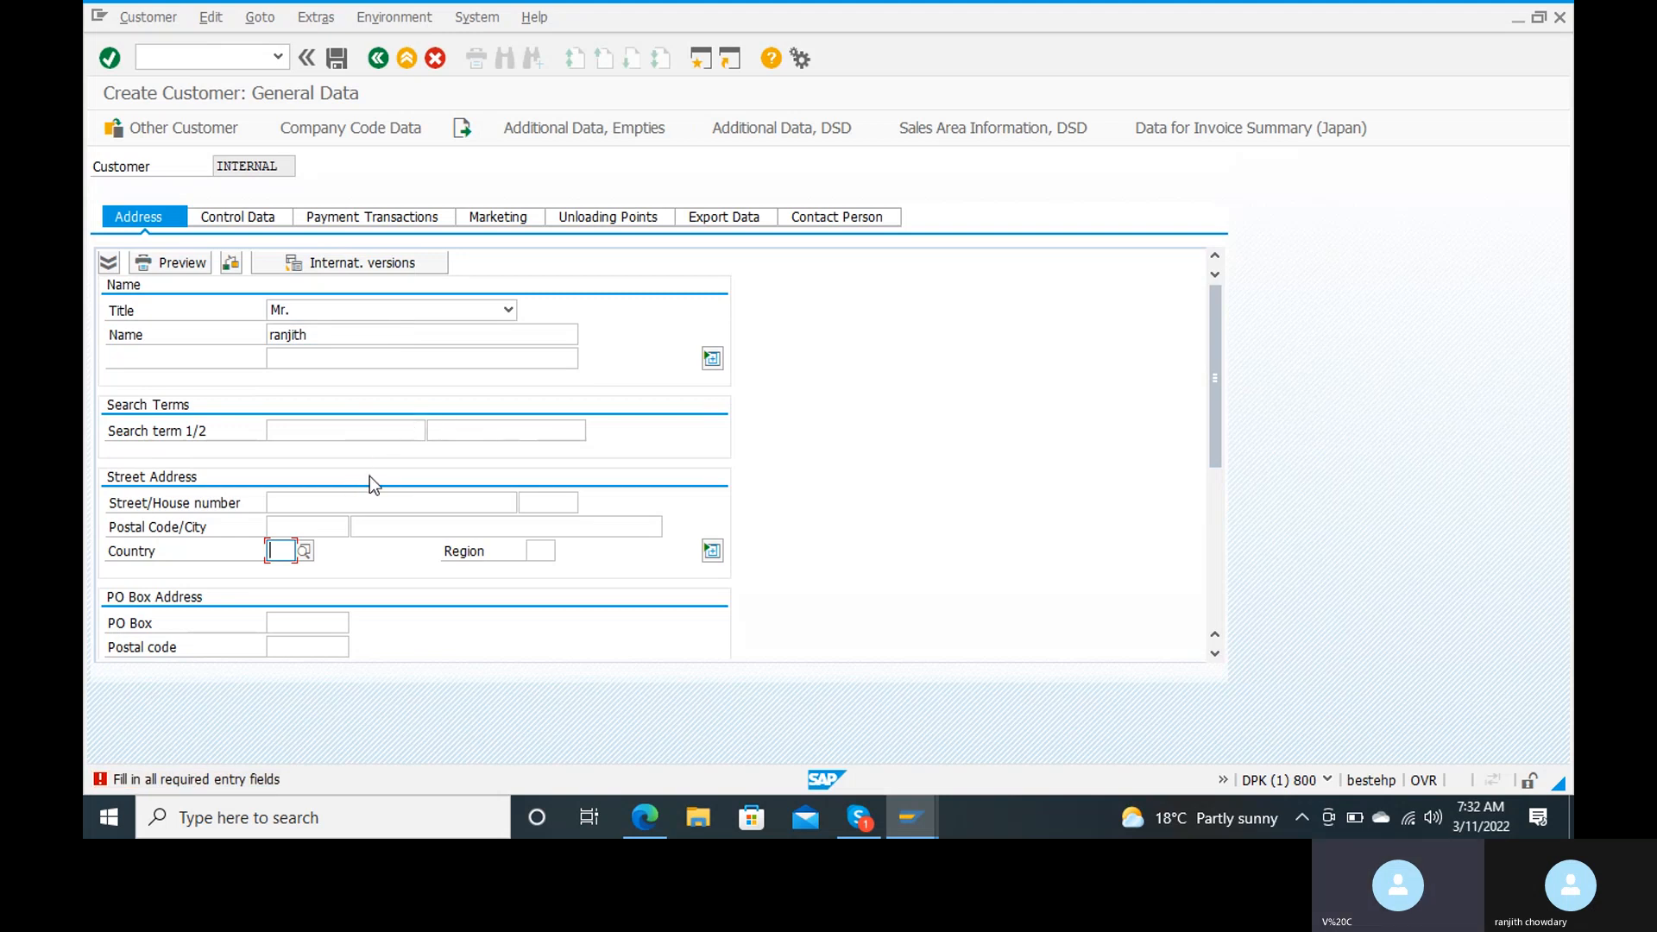
# Step: Set the country to IN (India) and fill in the customer's street and house number
pyautogui.write('i')
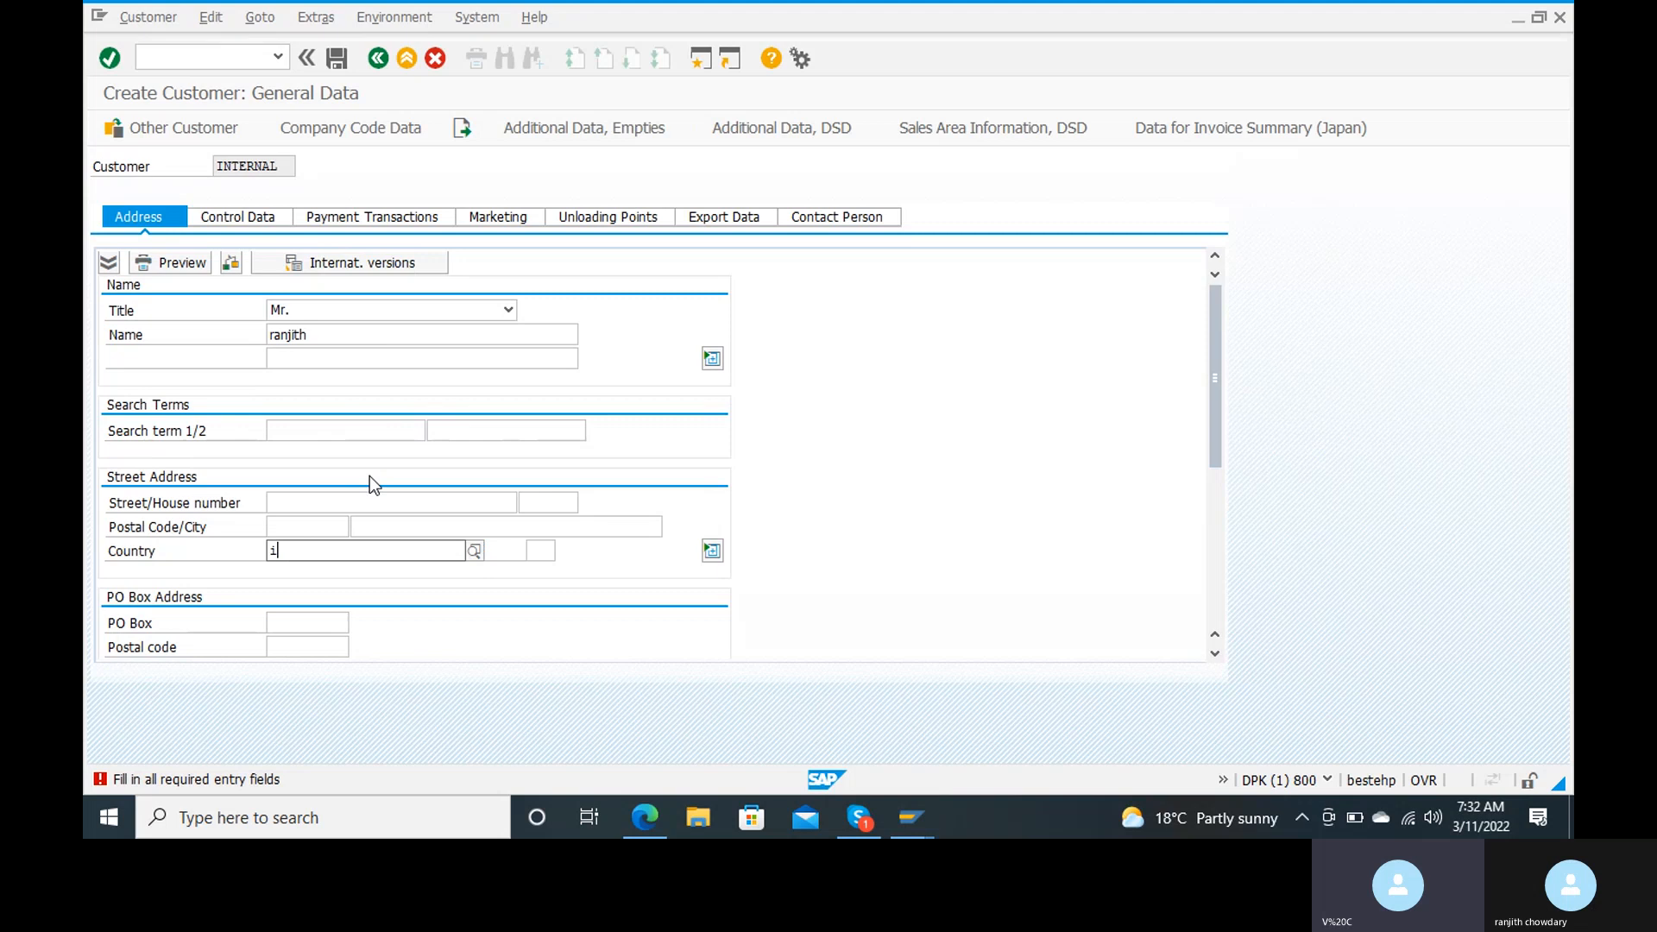
pyautogui.write('n')
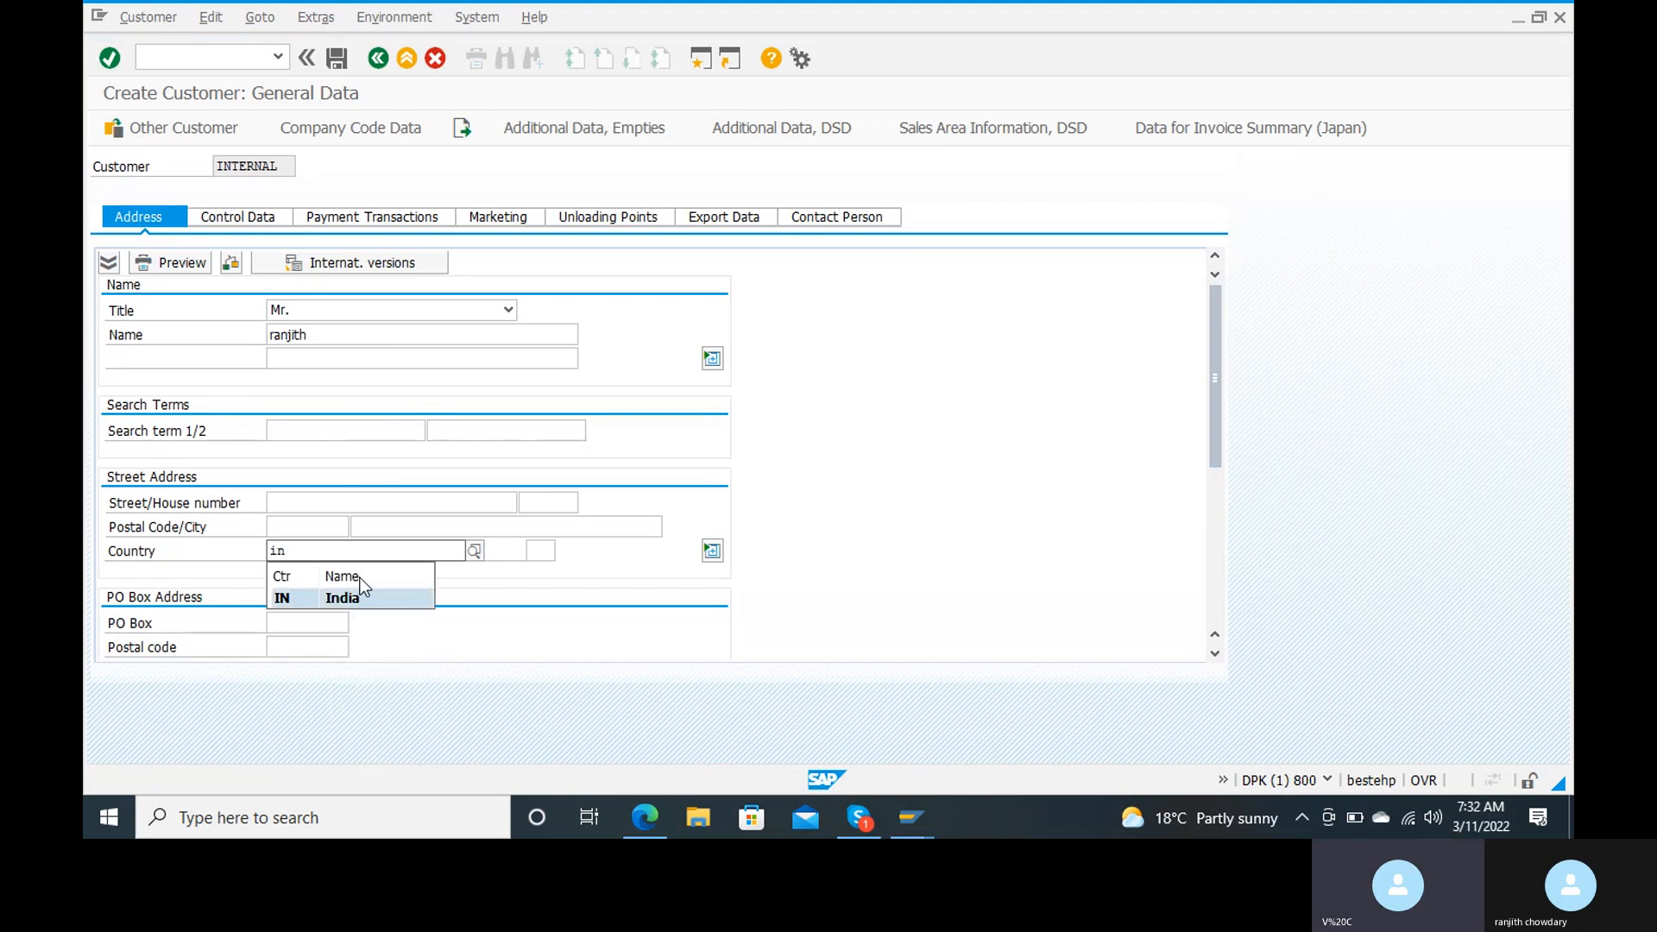
pyautogui.click(358, 598)
pyautogui.click(353, 505)
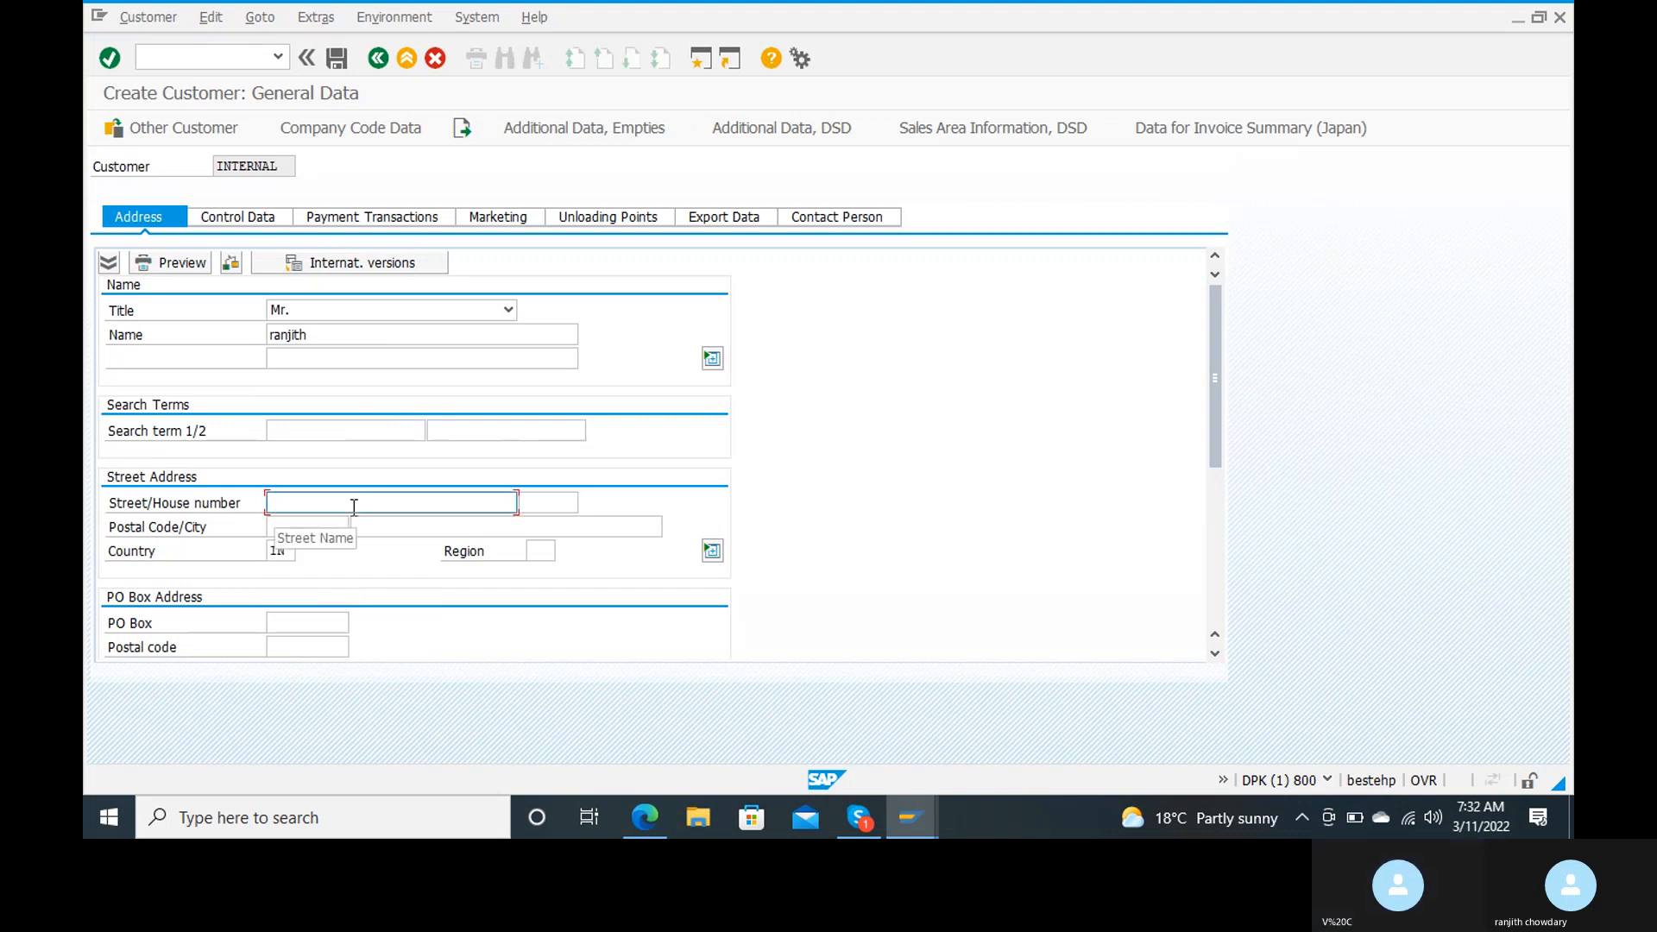
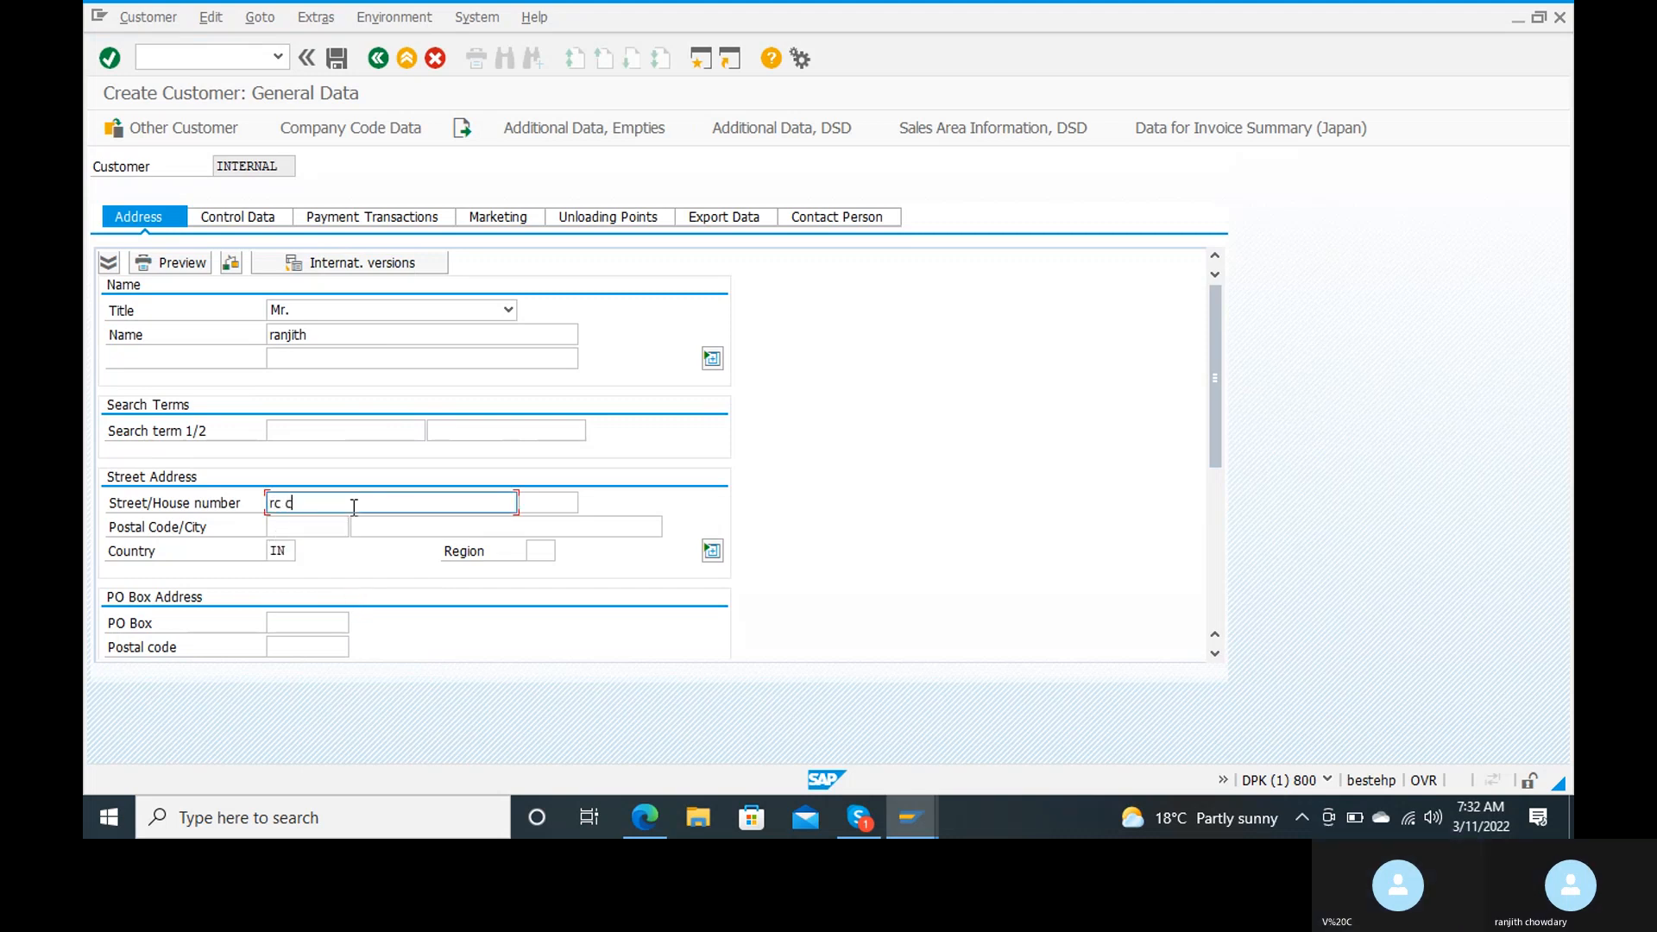
pyautogui.press('Tab')
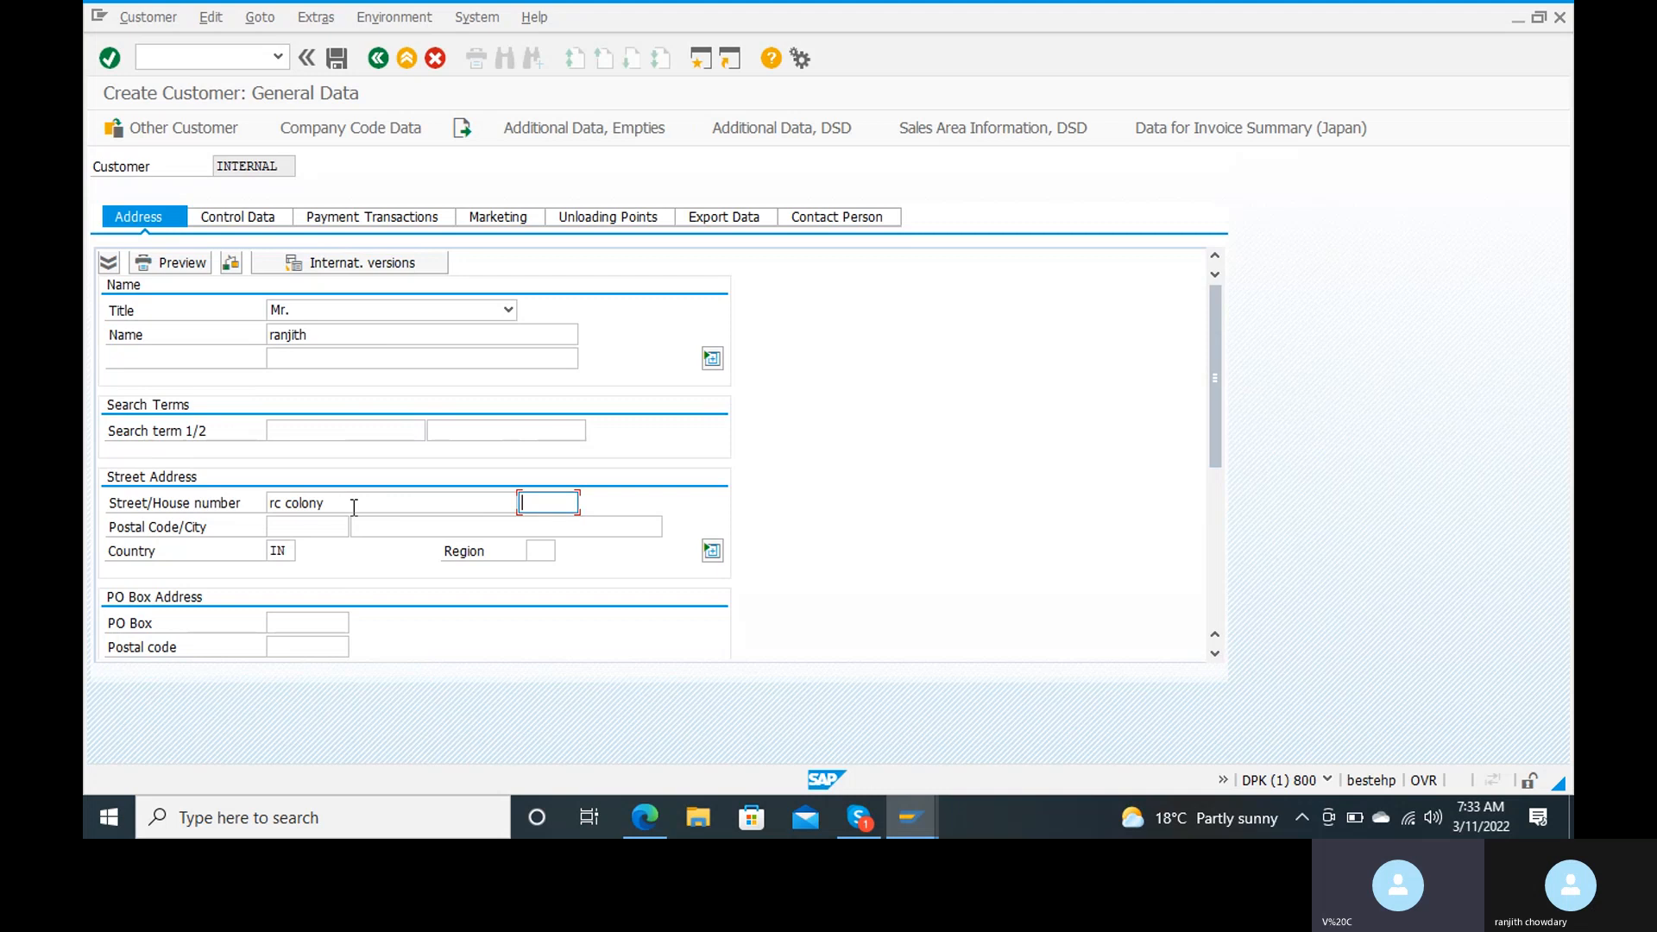
pyautogui.press('Tab')
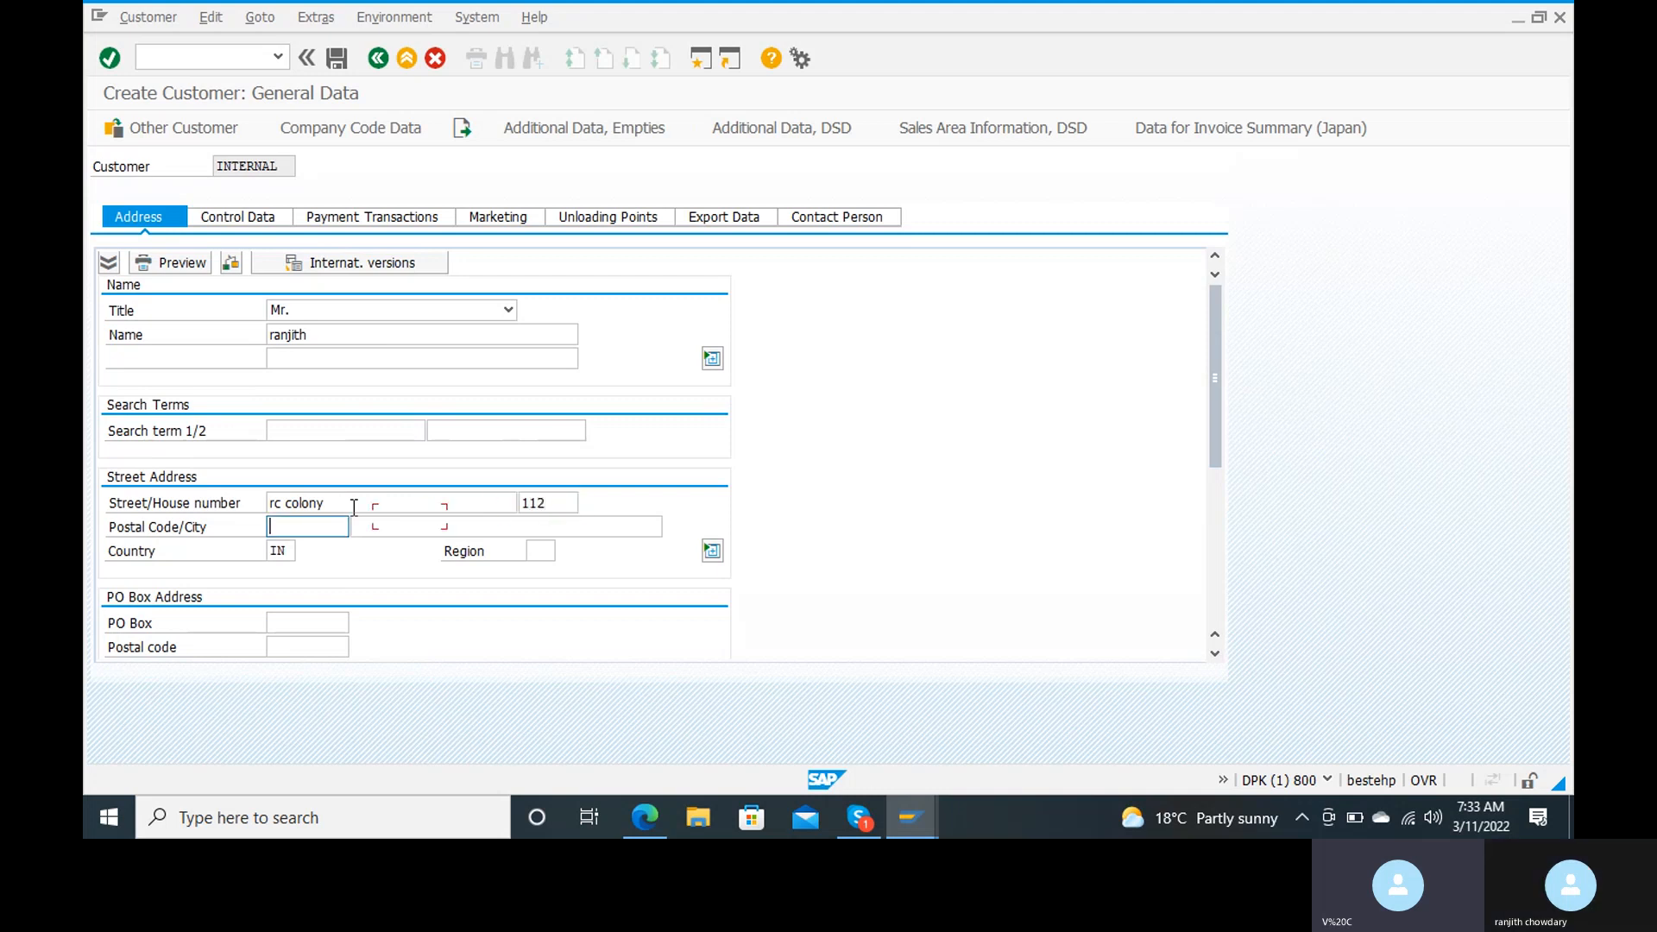
# Step: Fill in the postal code and city of the customer's address, and set the region to 01
pyautogui.write('515001')
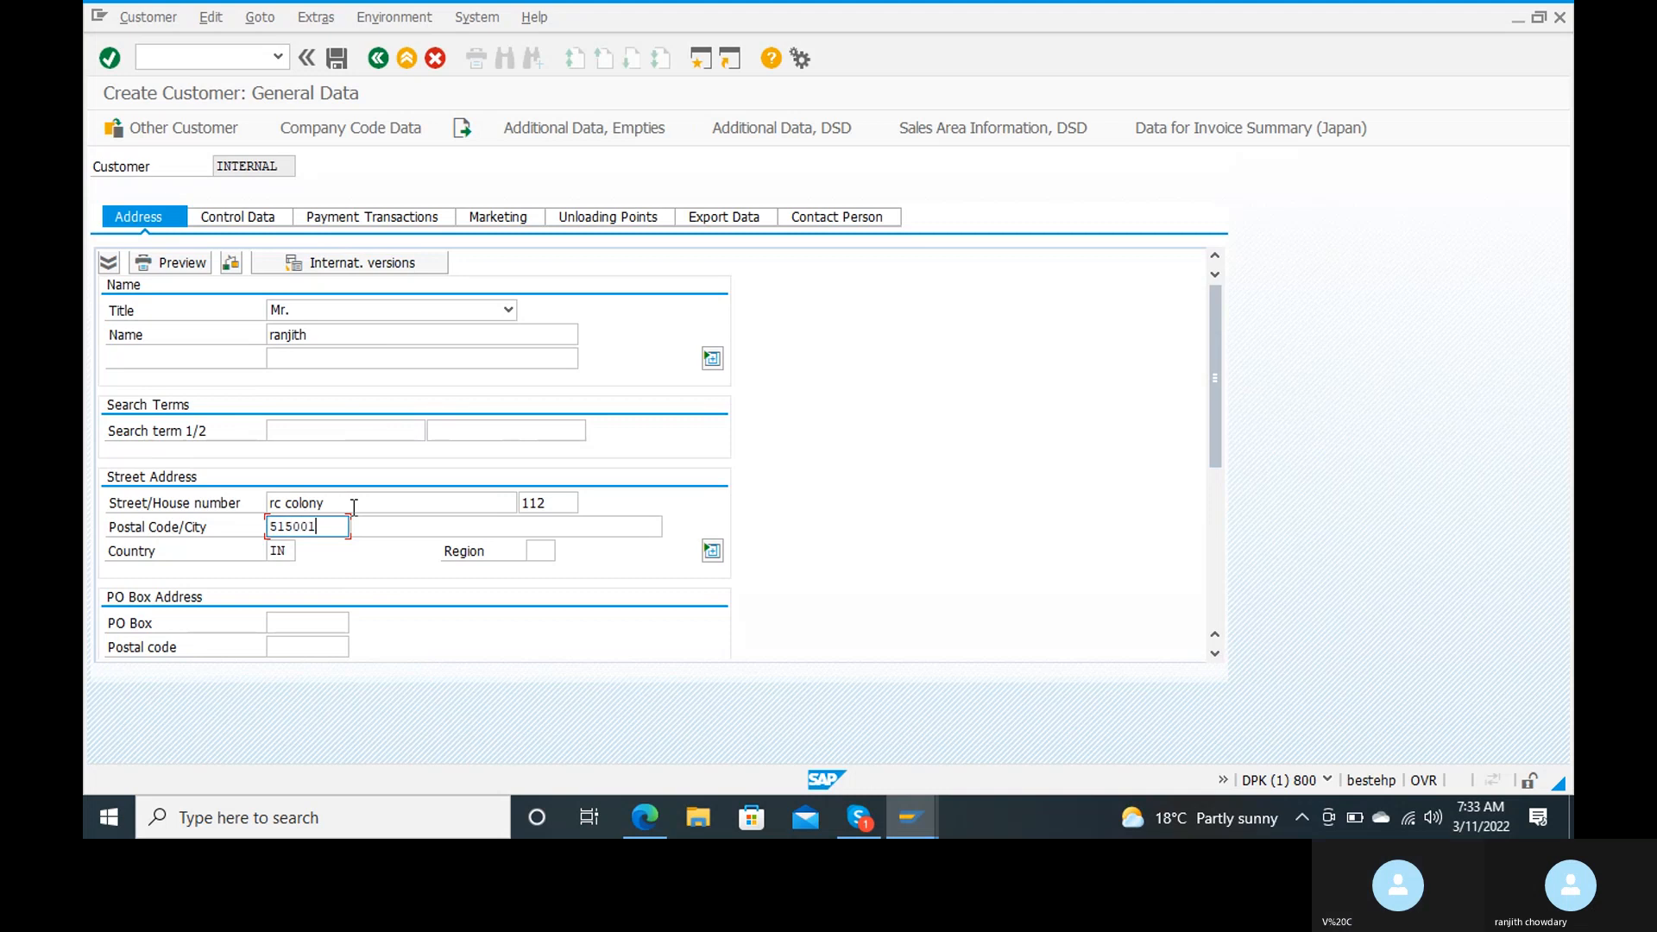
pyautogui.press('Tab')
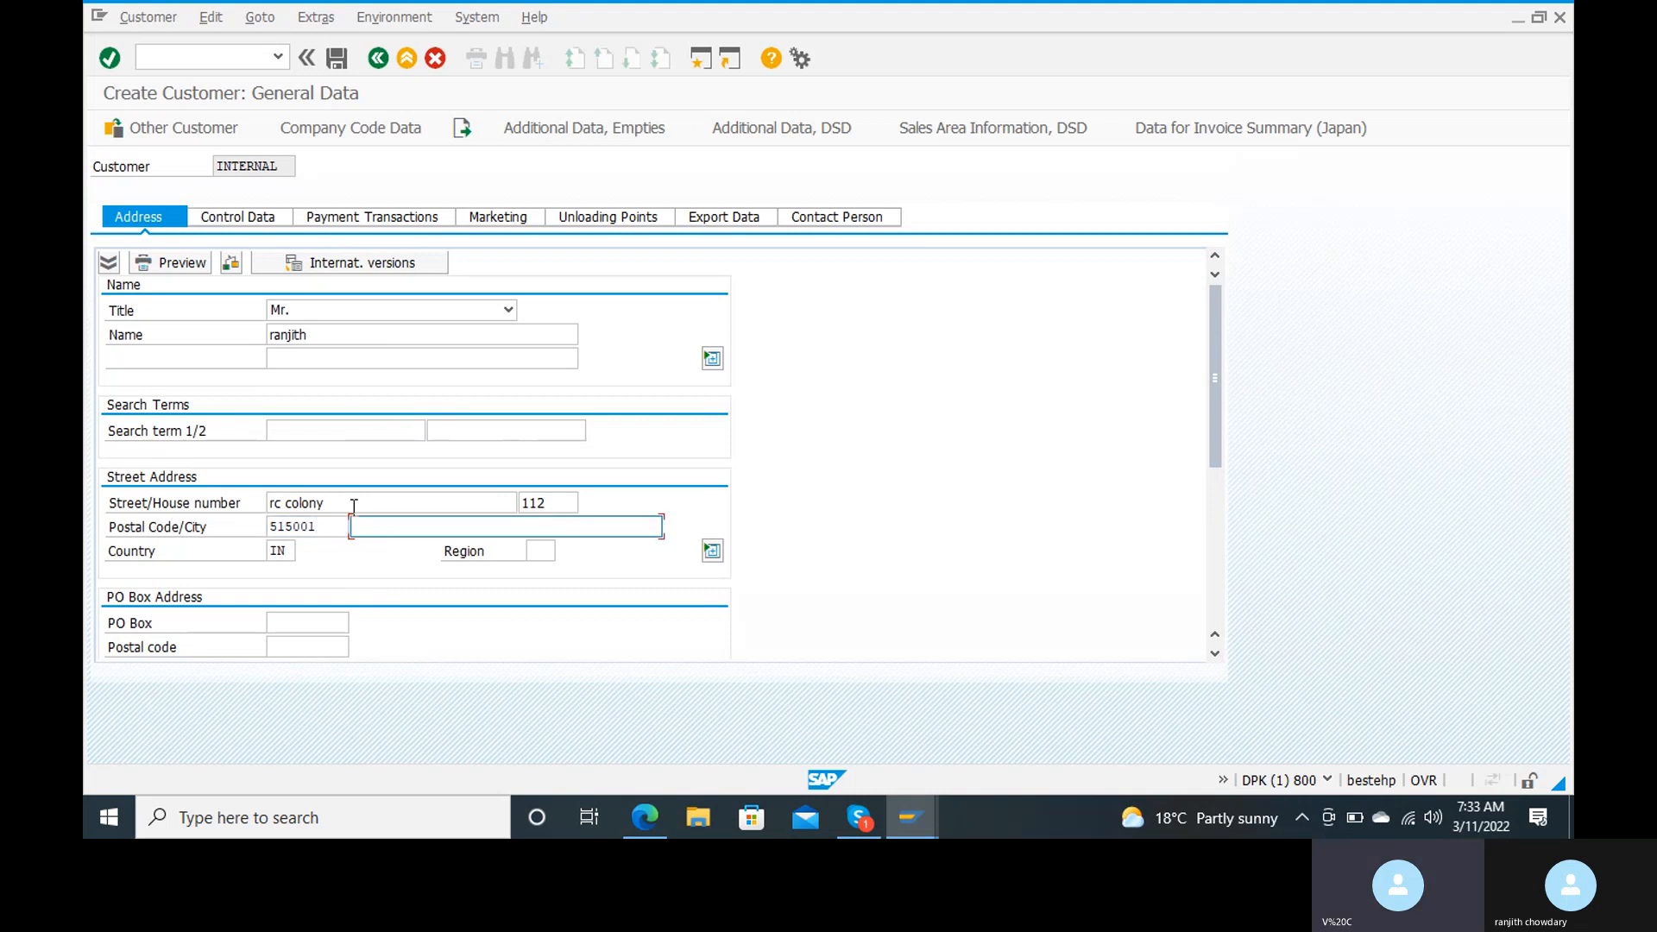
pyautogui.write('anan')
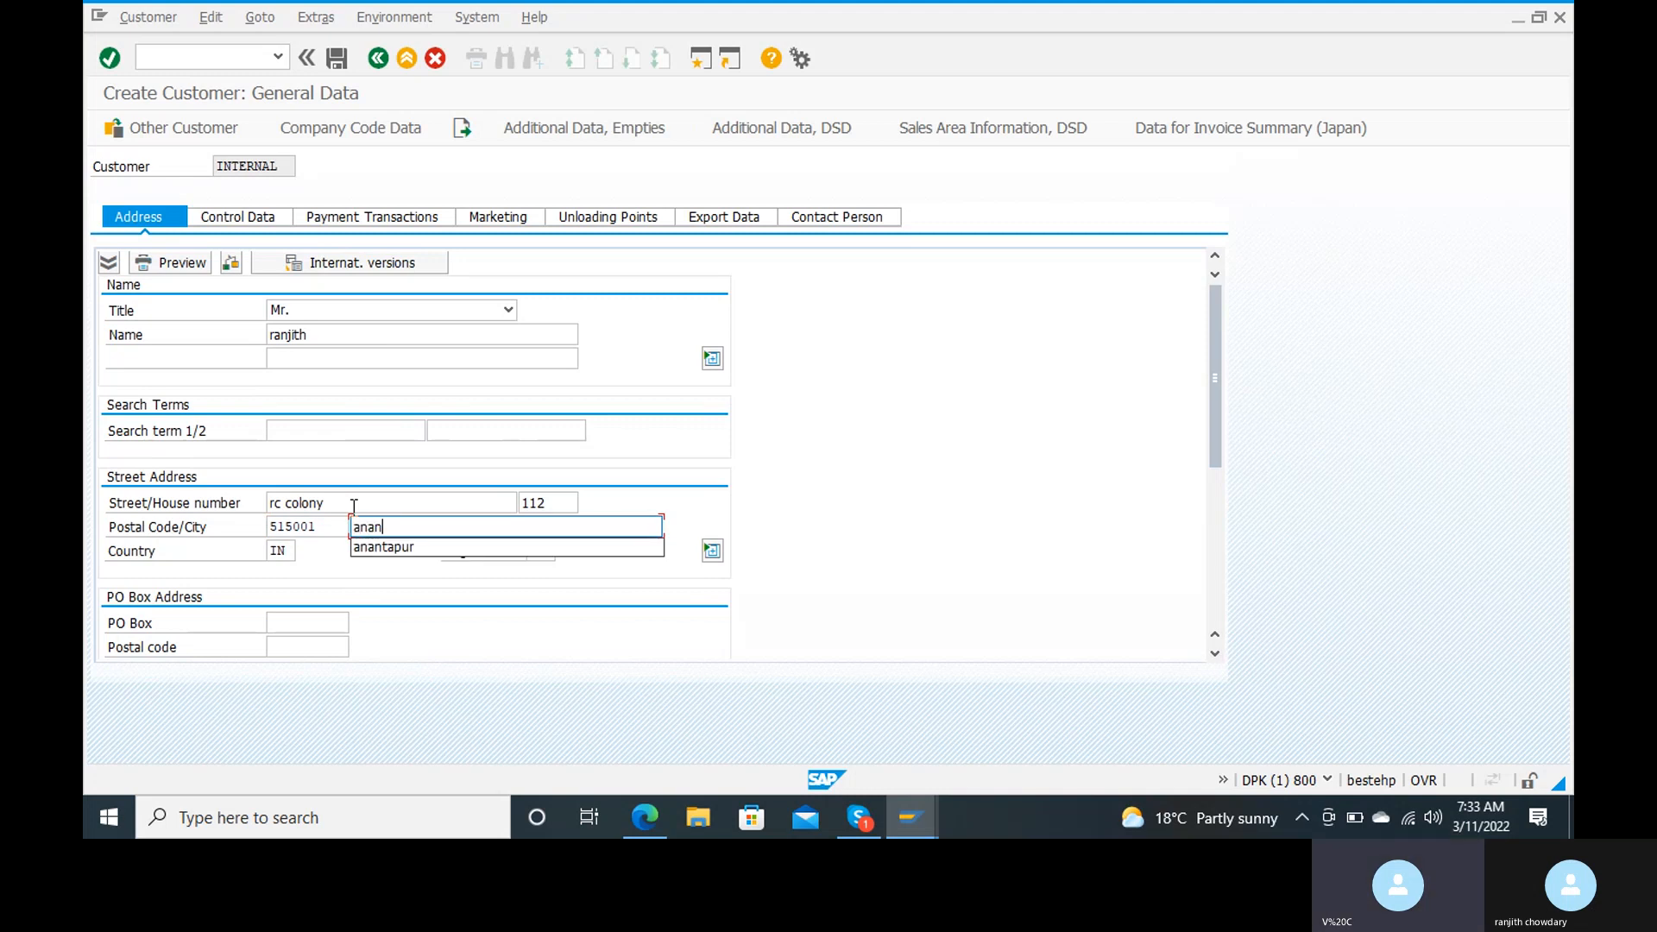
pyautogui.press('Return')
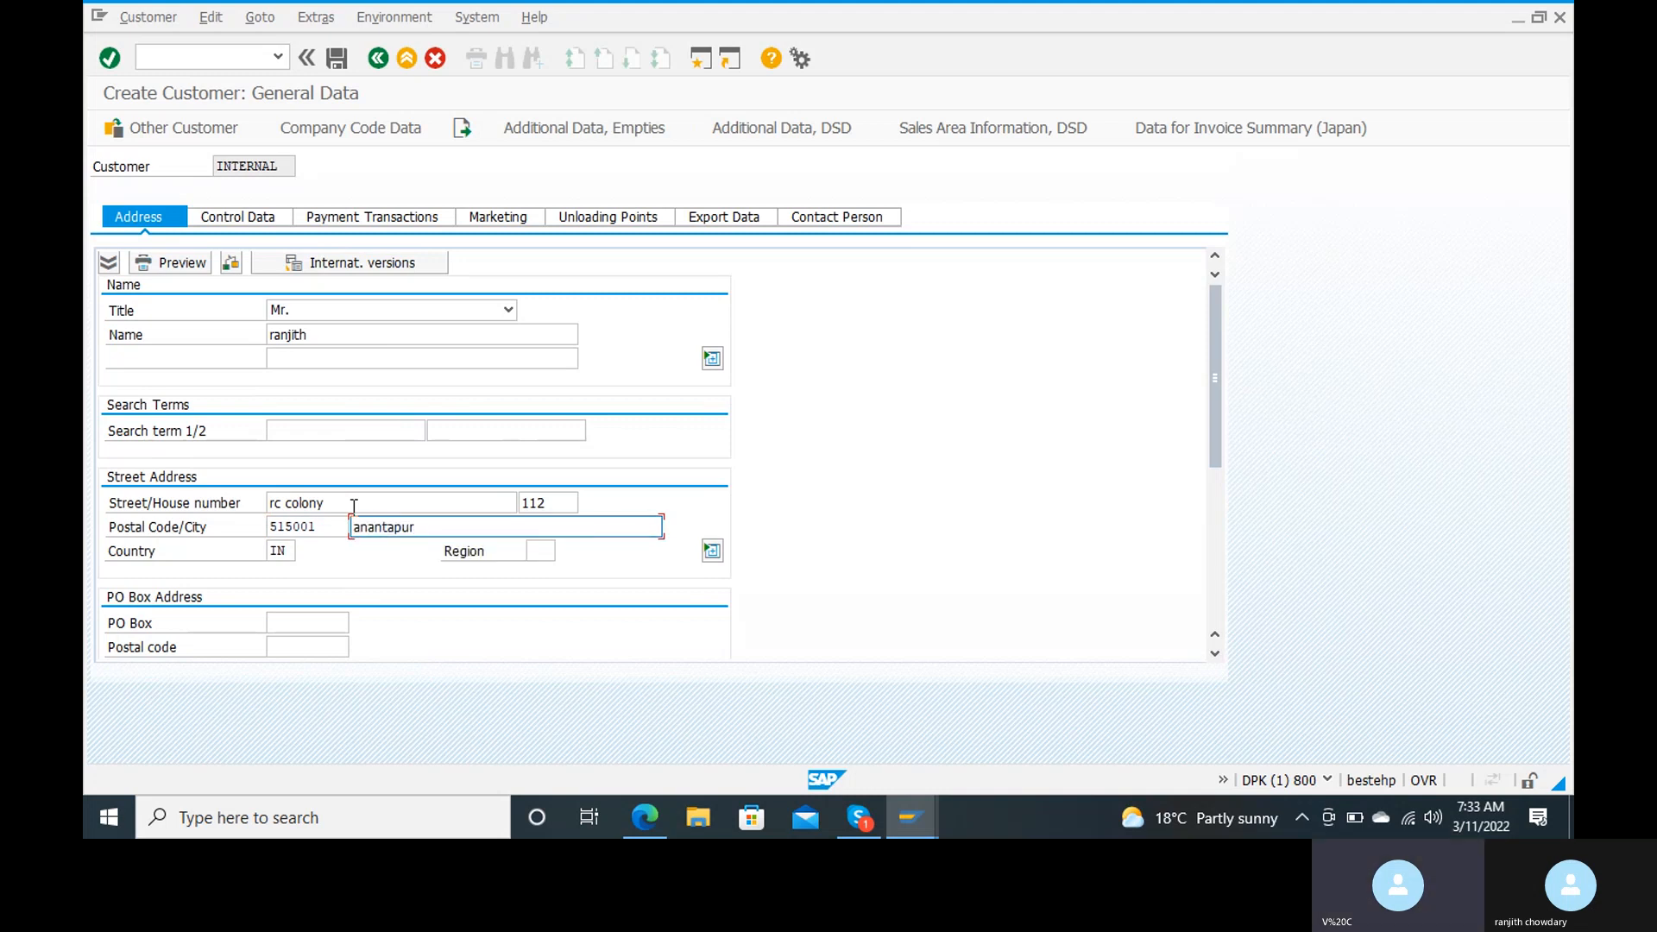
pyautogui.click(546, 551)
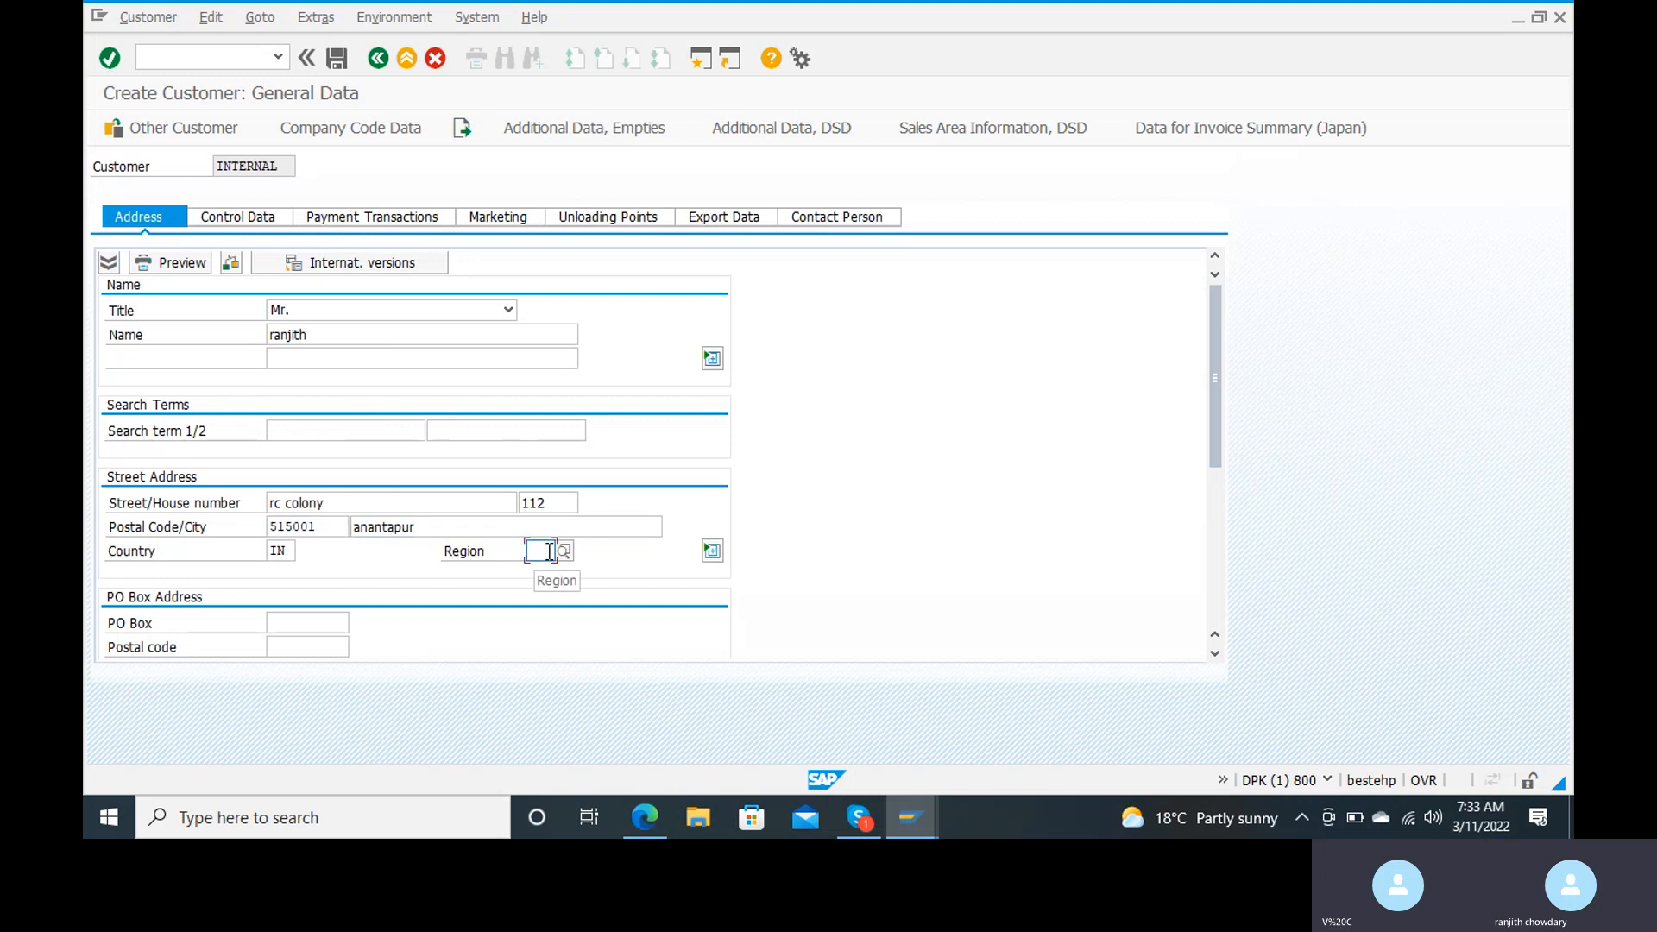
pyautogui.write('01')
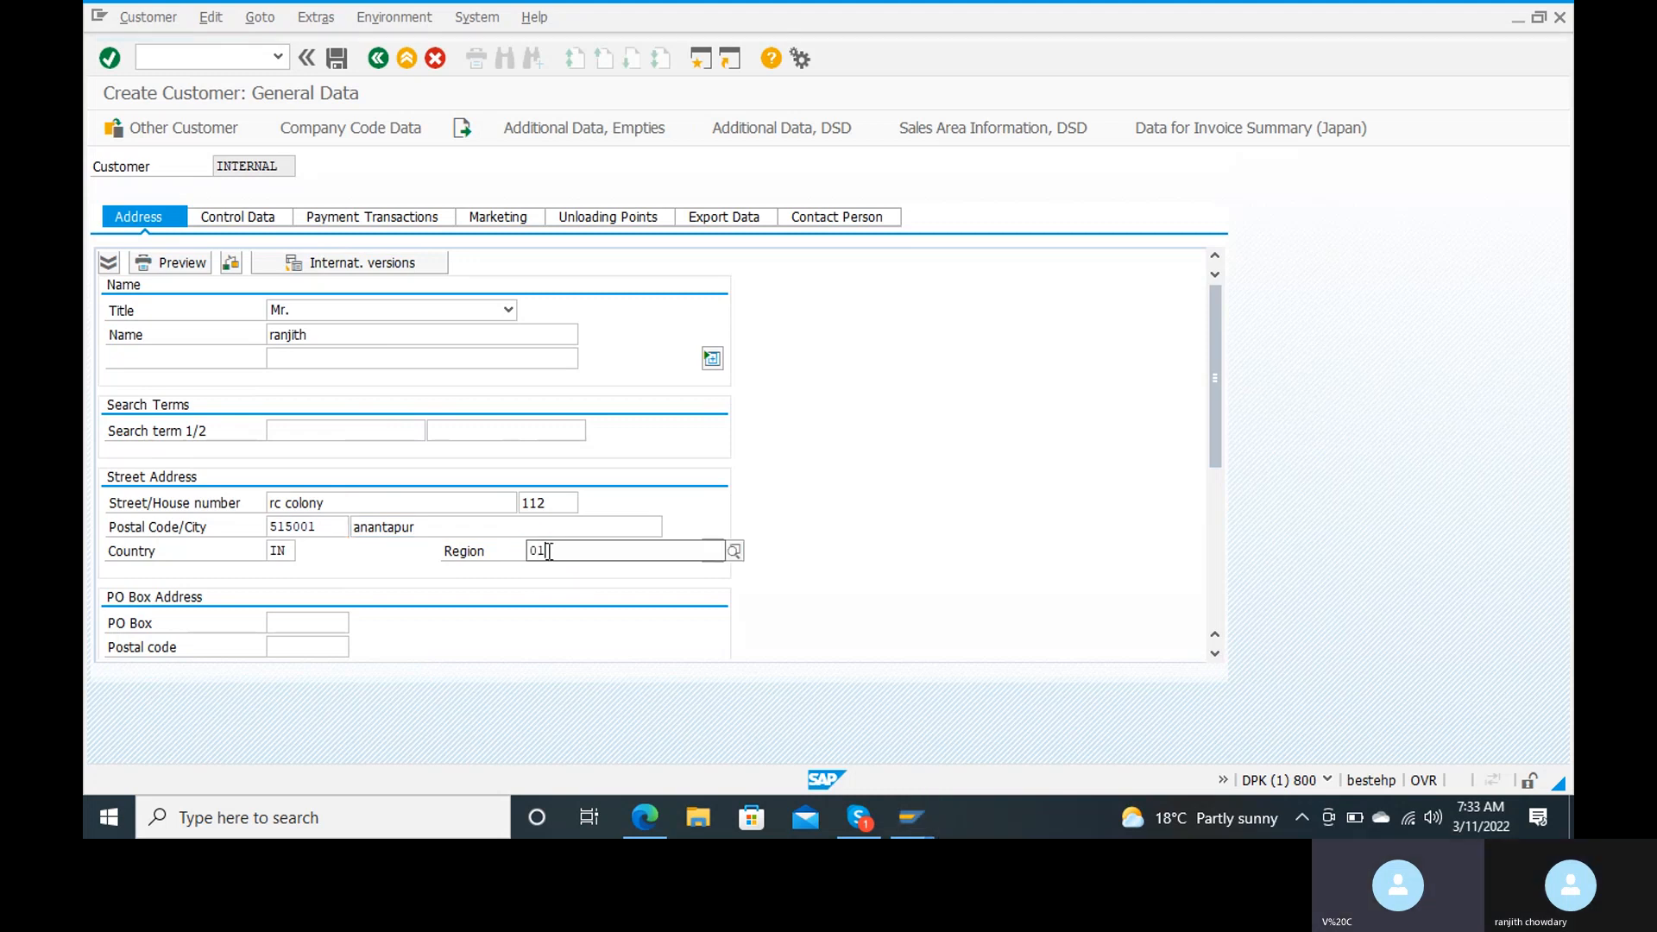
pyautogui.click(556, 594)
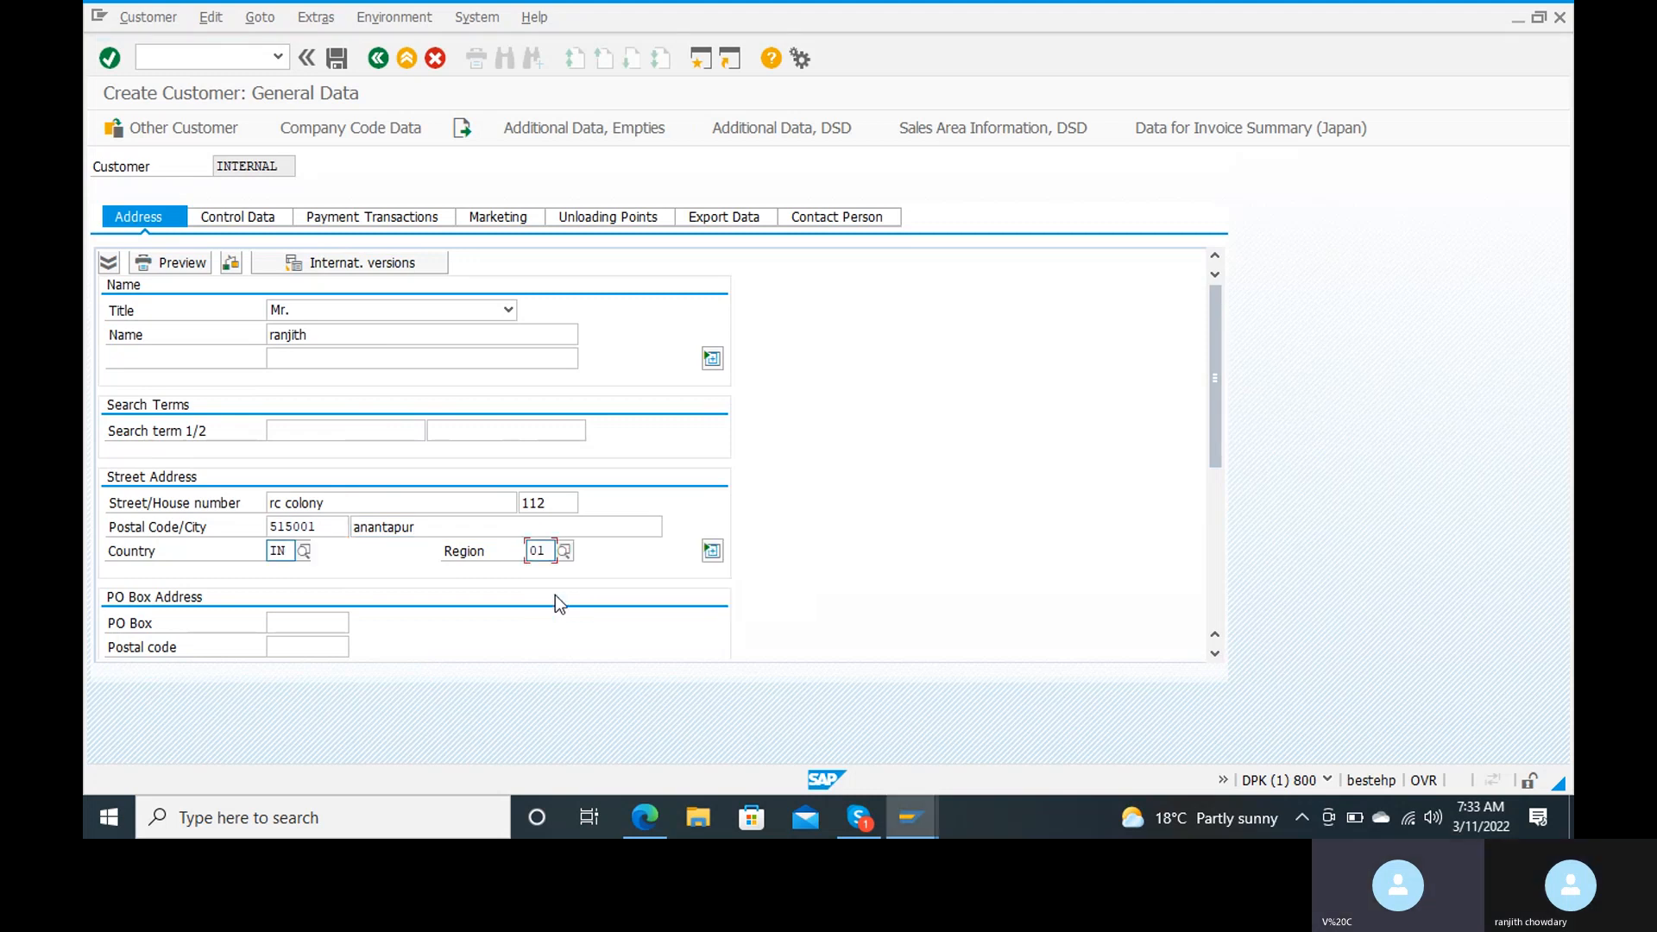
# Step: Fill in the PO box of the customer's address using the suggested earlier entry
pyautogui.click(336, 625)
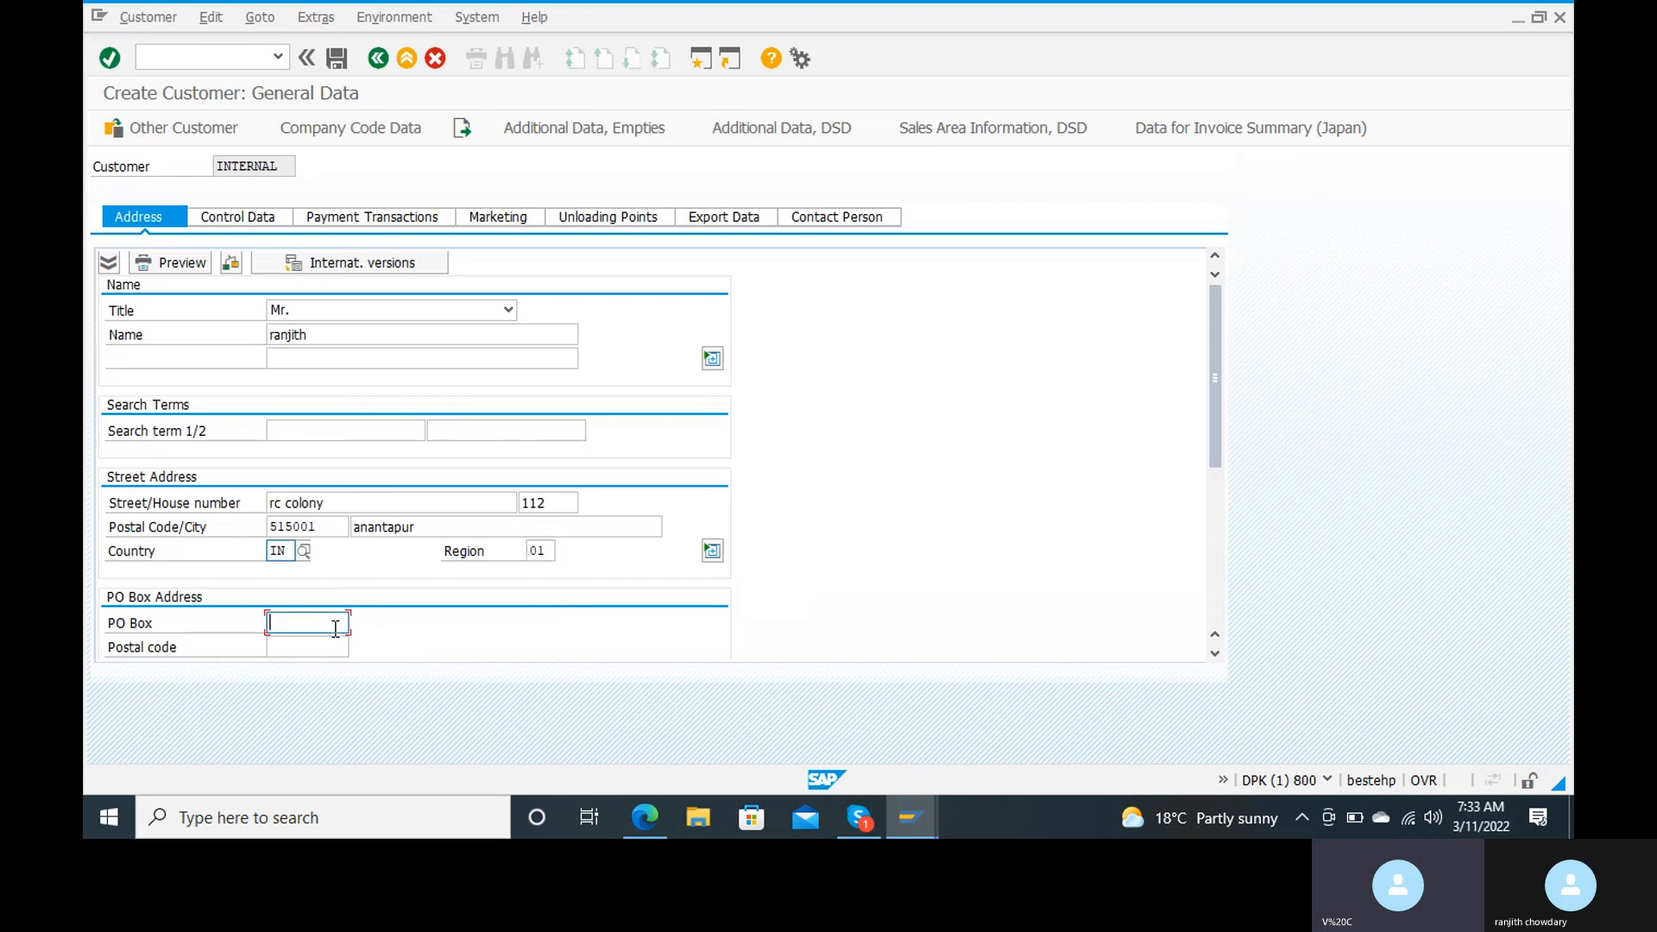
pyautogui.write('a')
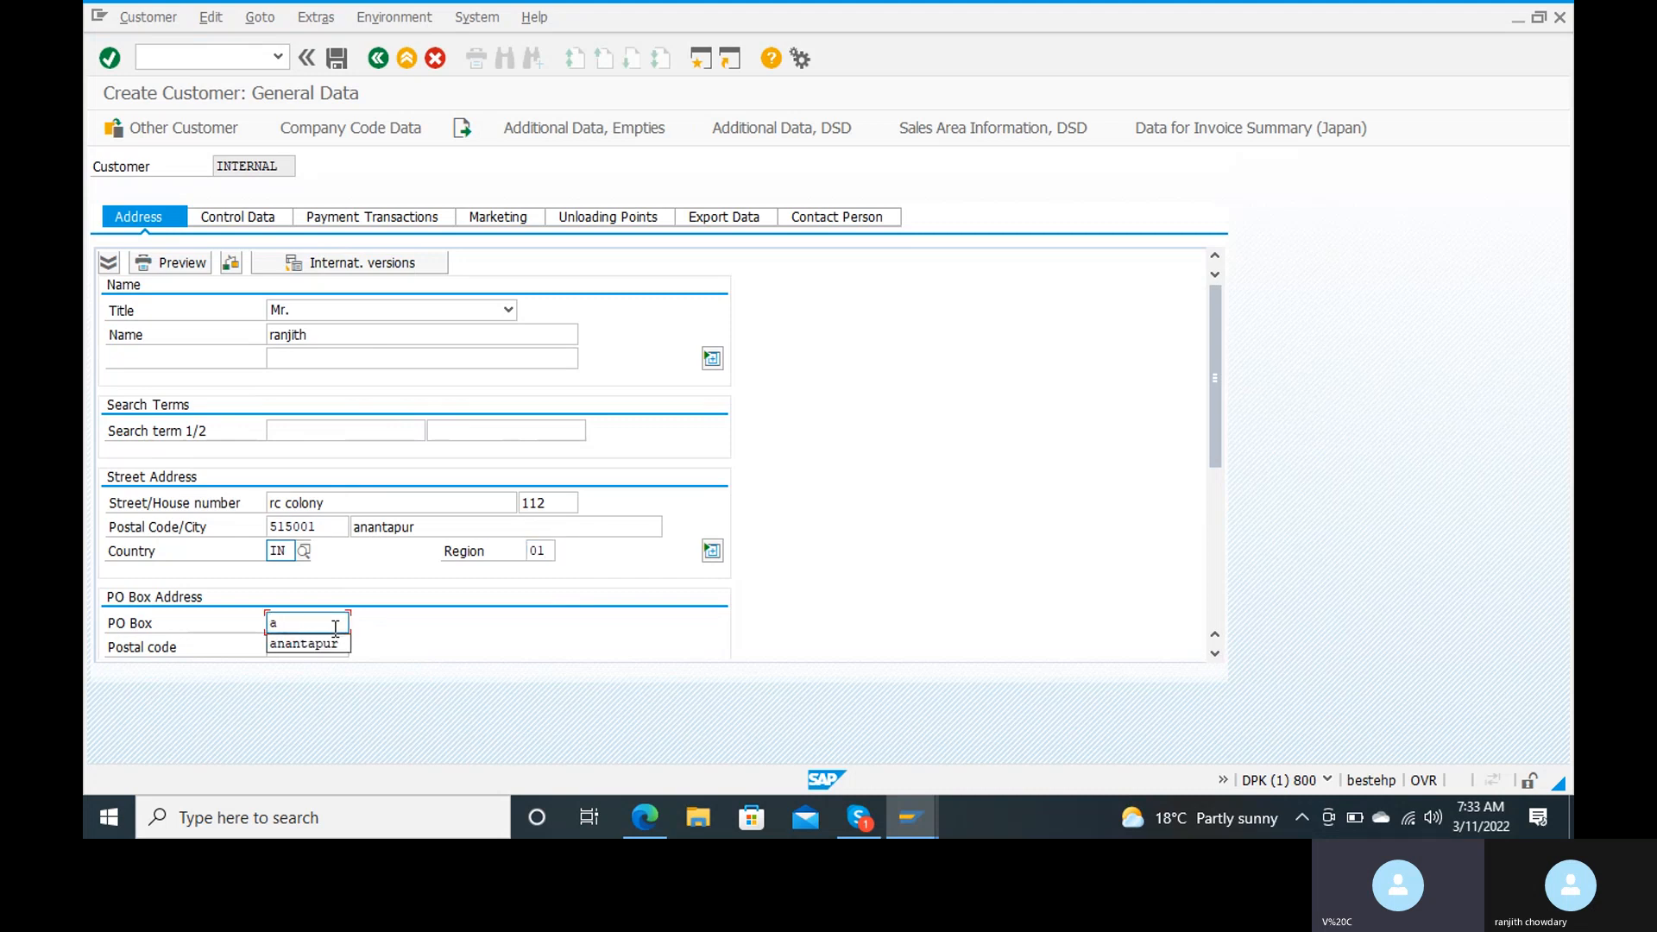
pyautogui.press('Down')
pyautogui.press('Return')
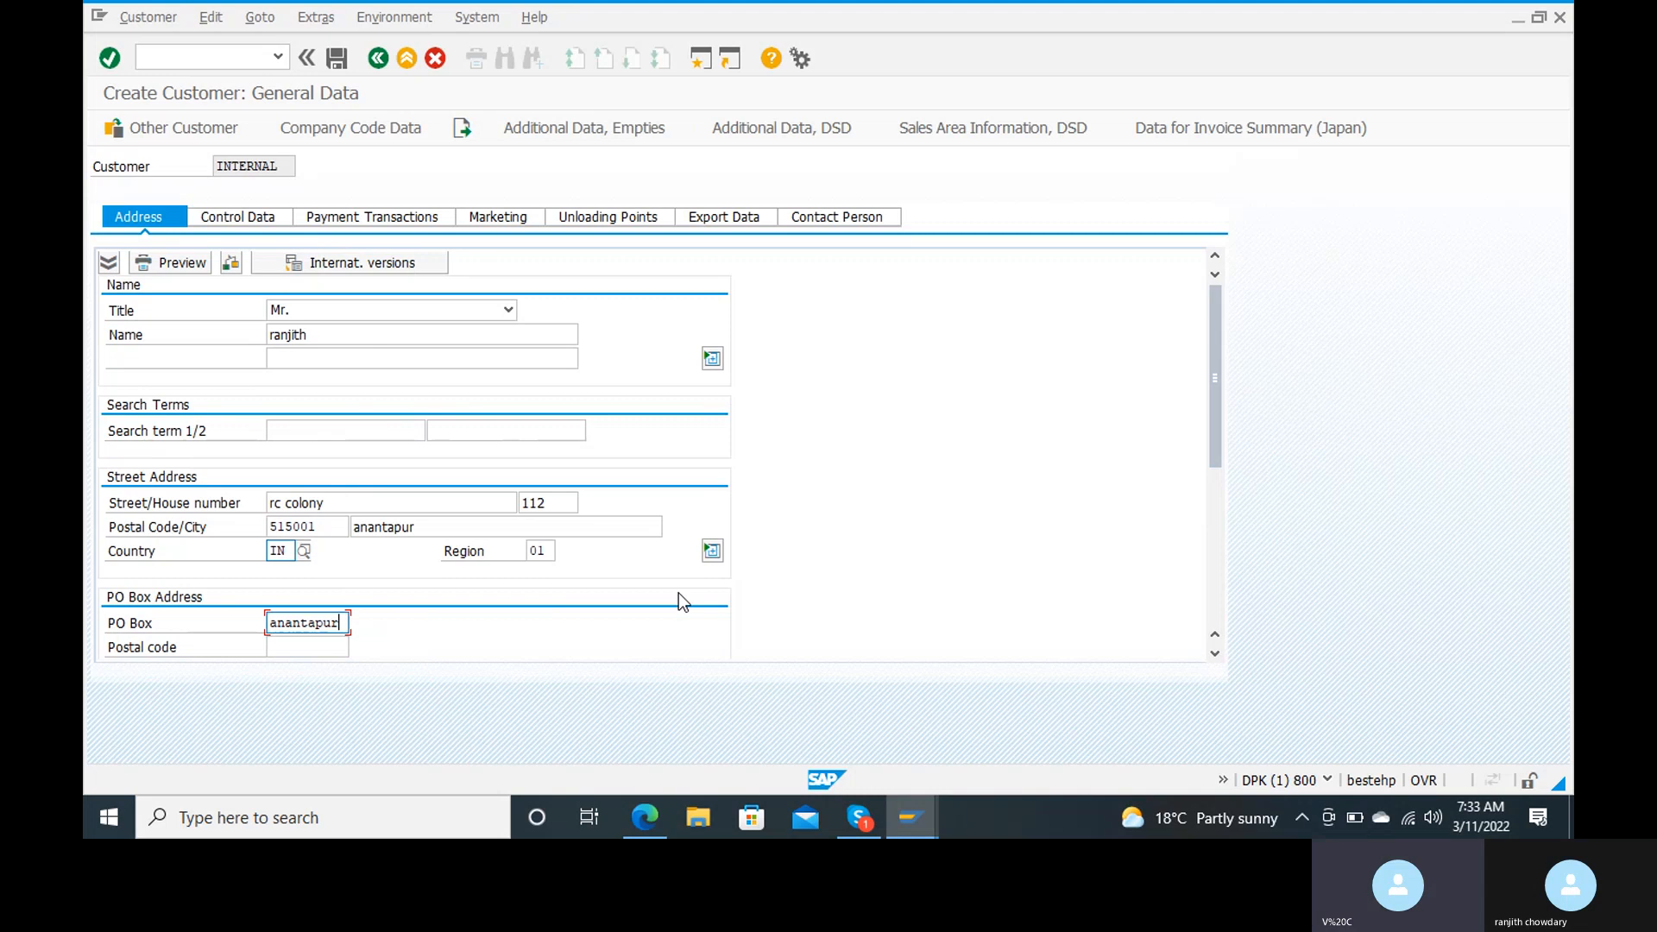
# Step: Open customer account group maintenance with transaction OBD2 in a new session window
pyautogui.click(701, 60)
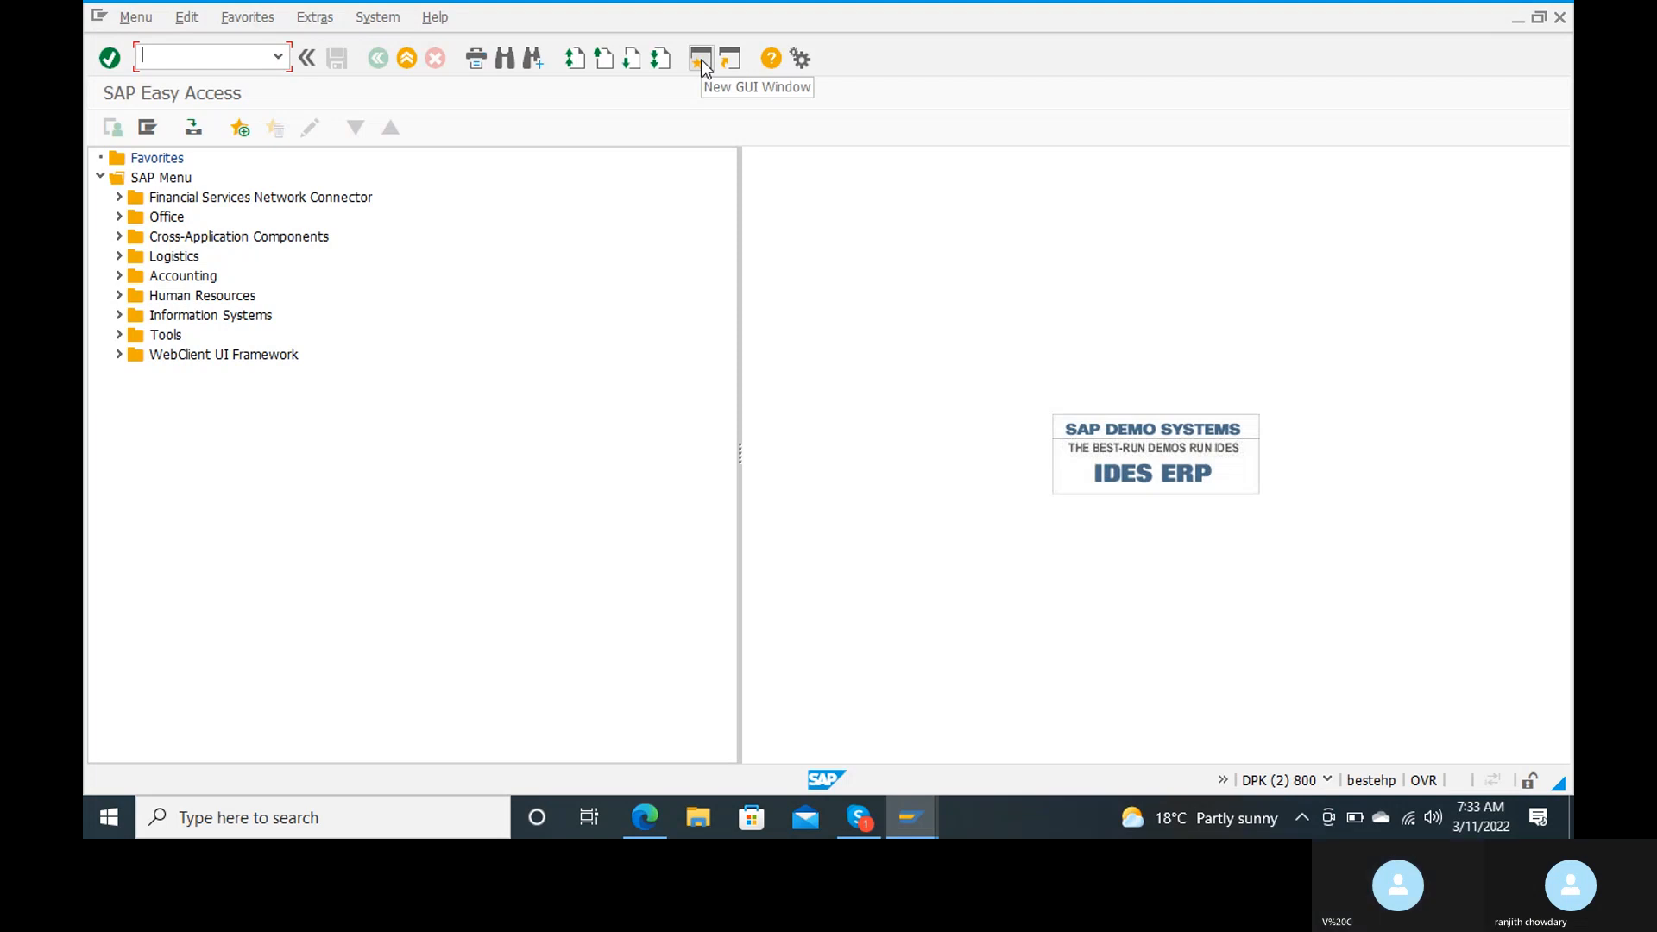
pyautogui.write('0bd2')
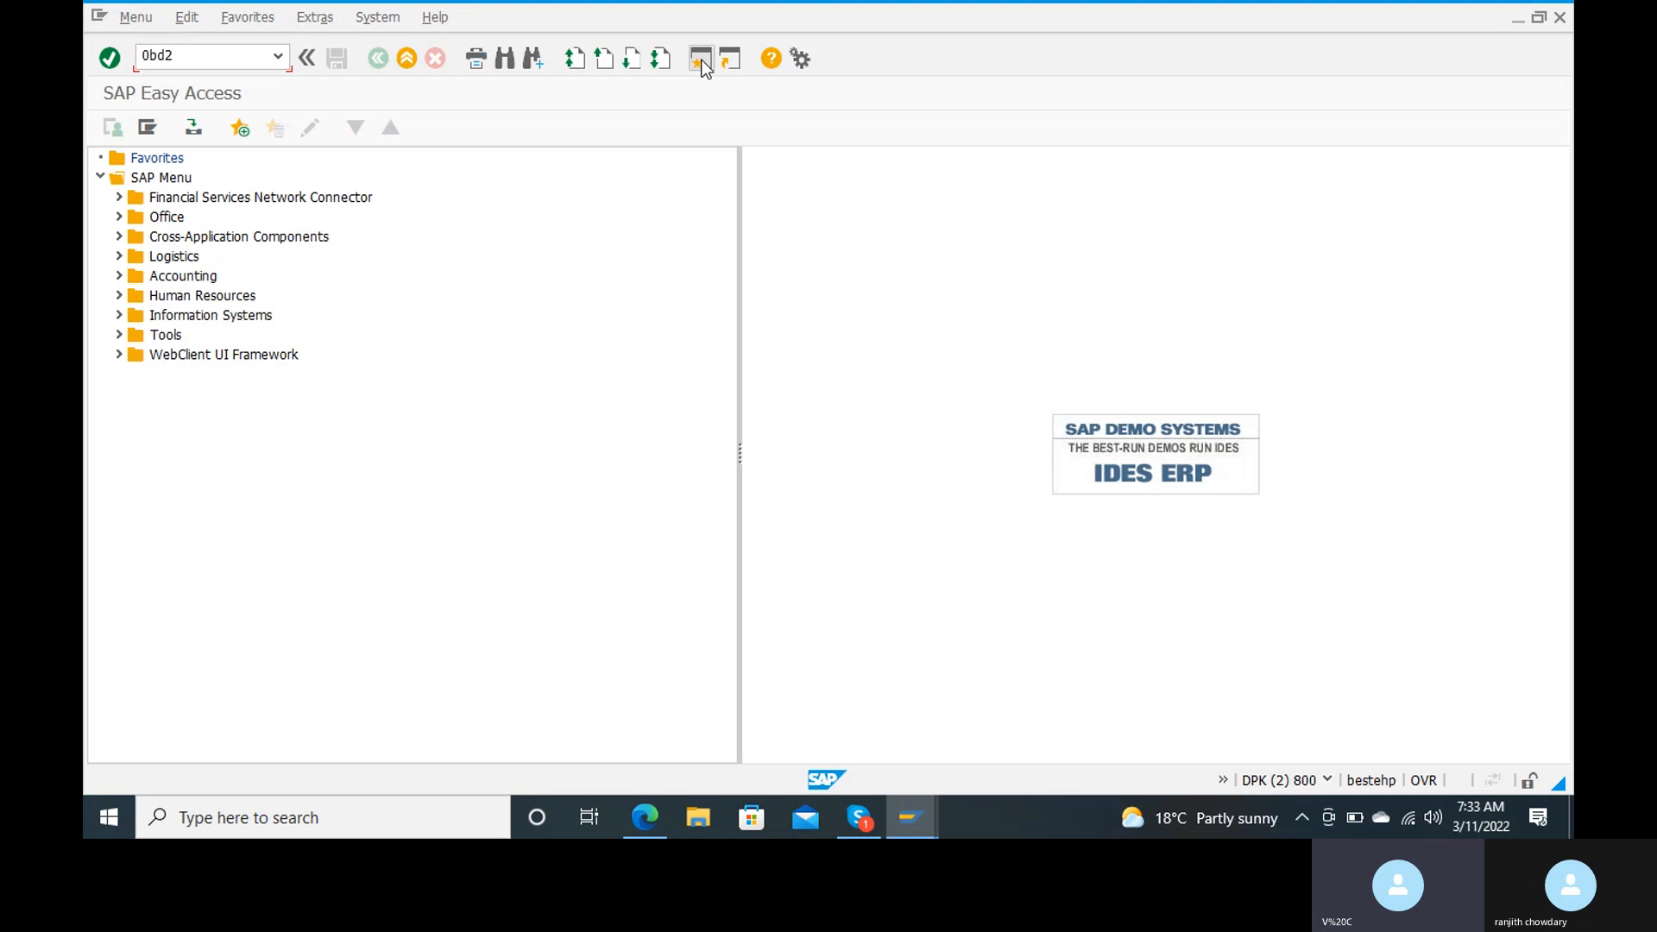
pyautogui.press('Return')
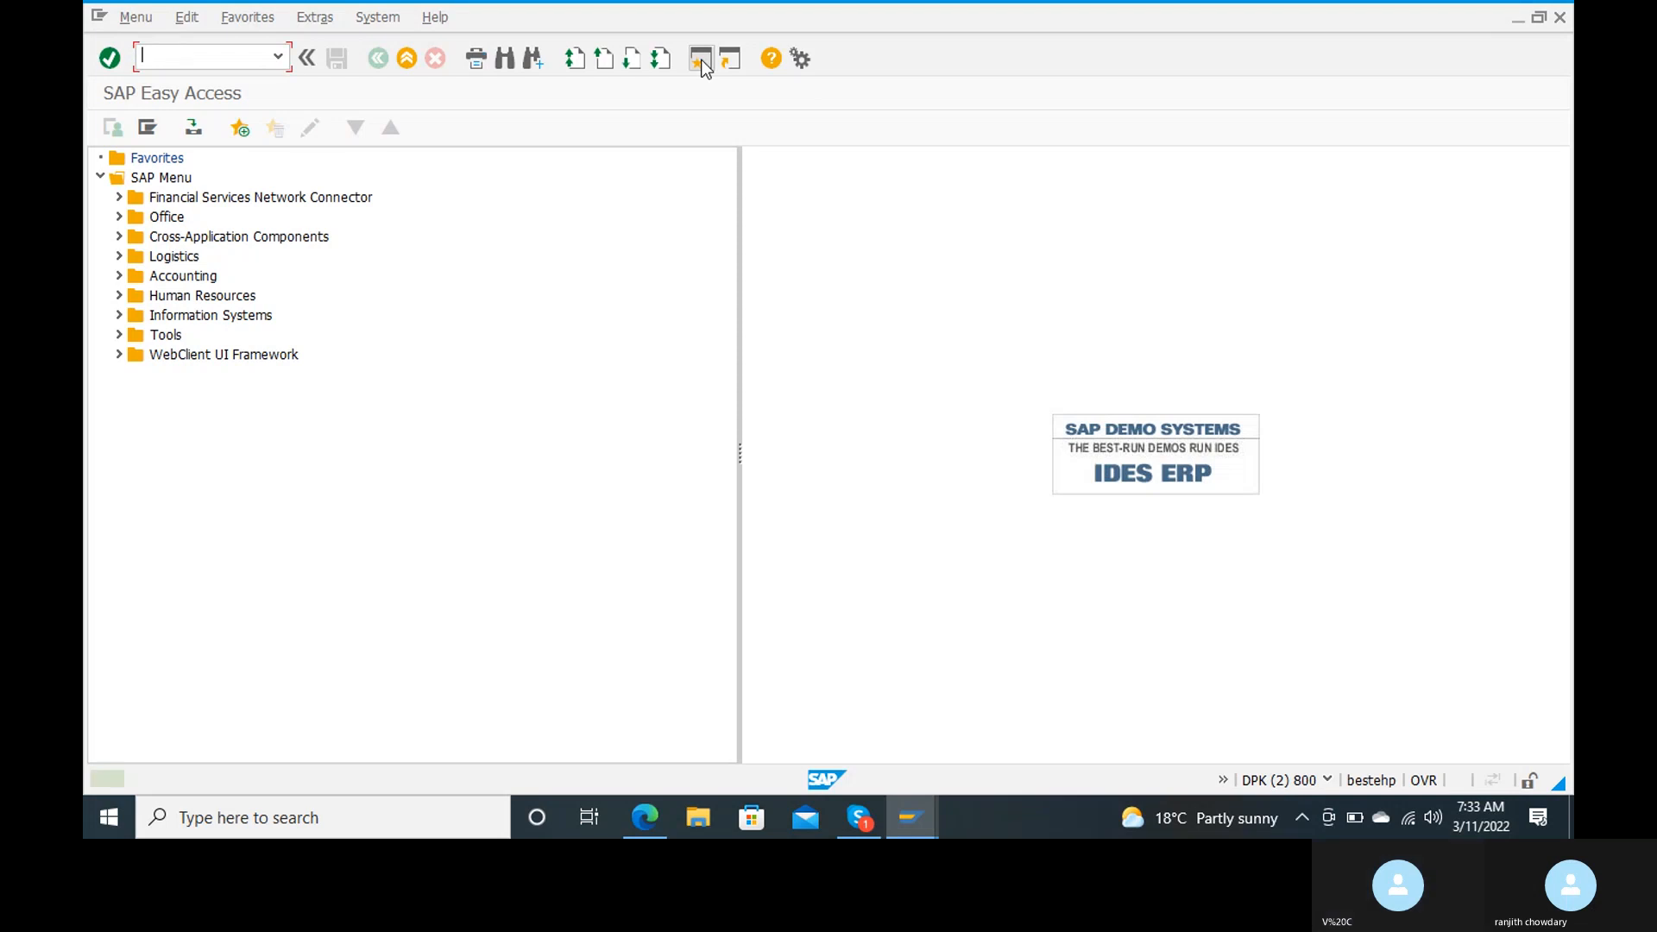
pyautogui.write('obd2')
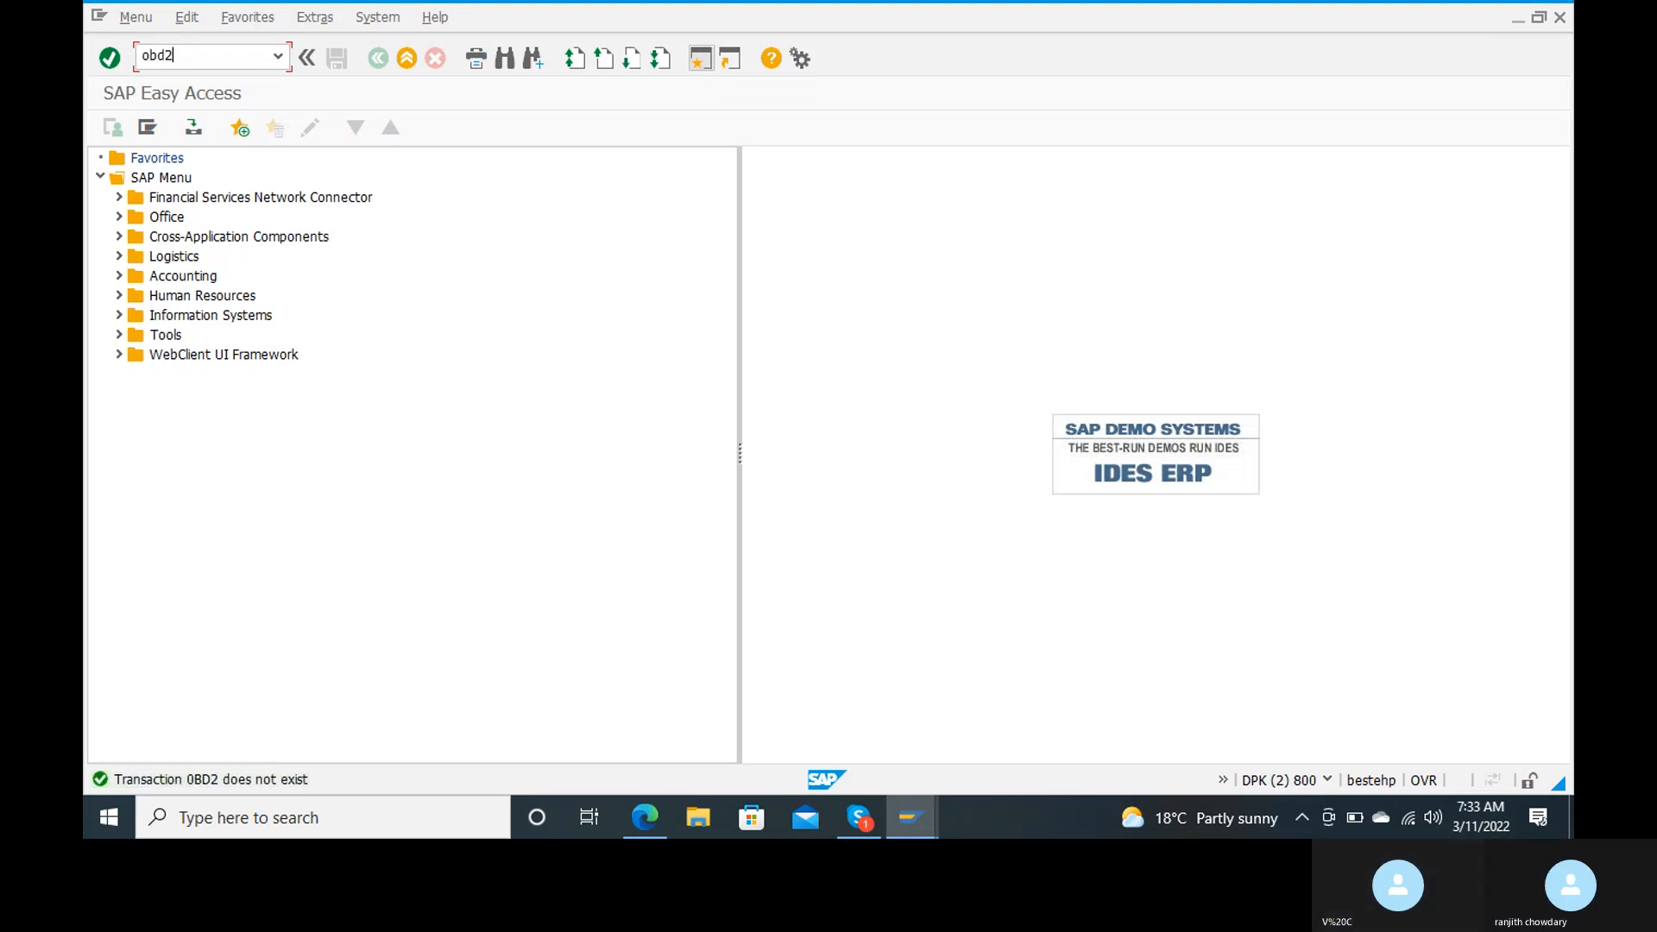
pyautogui.press('Return')
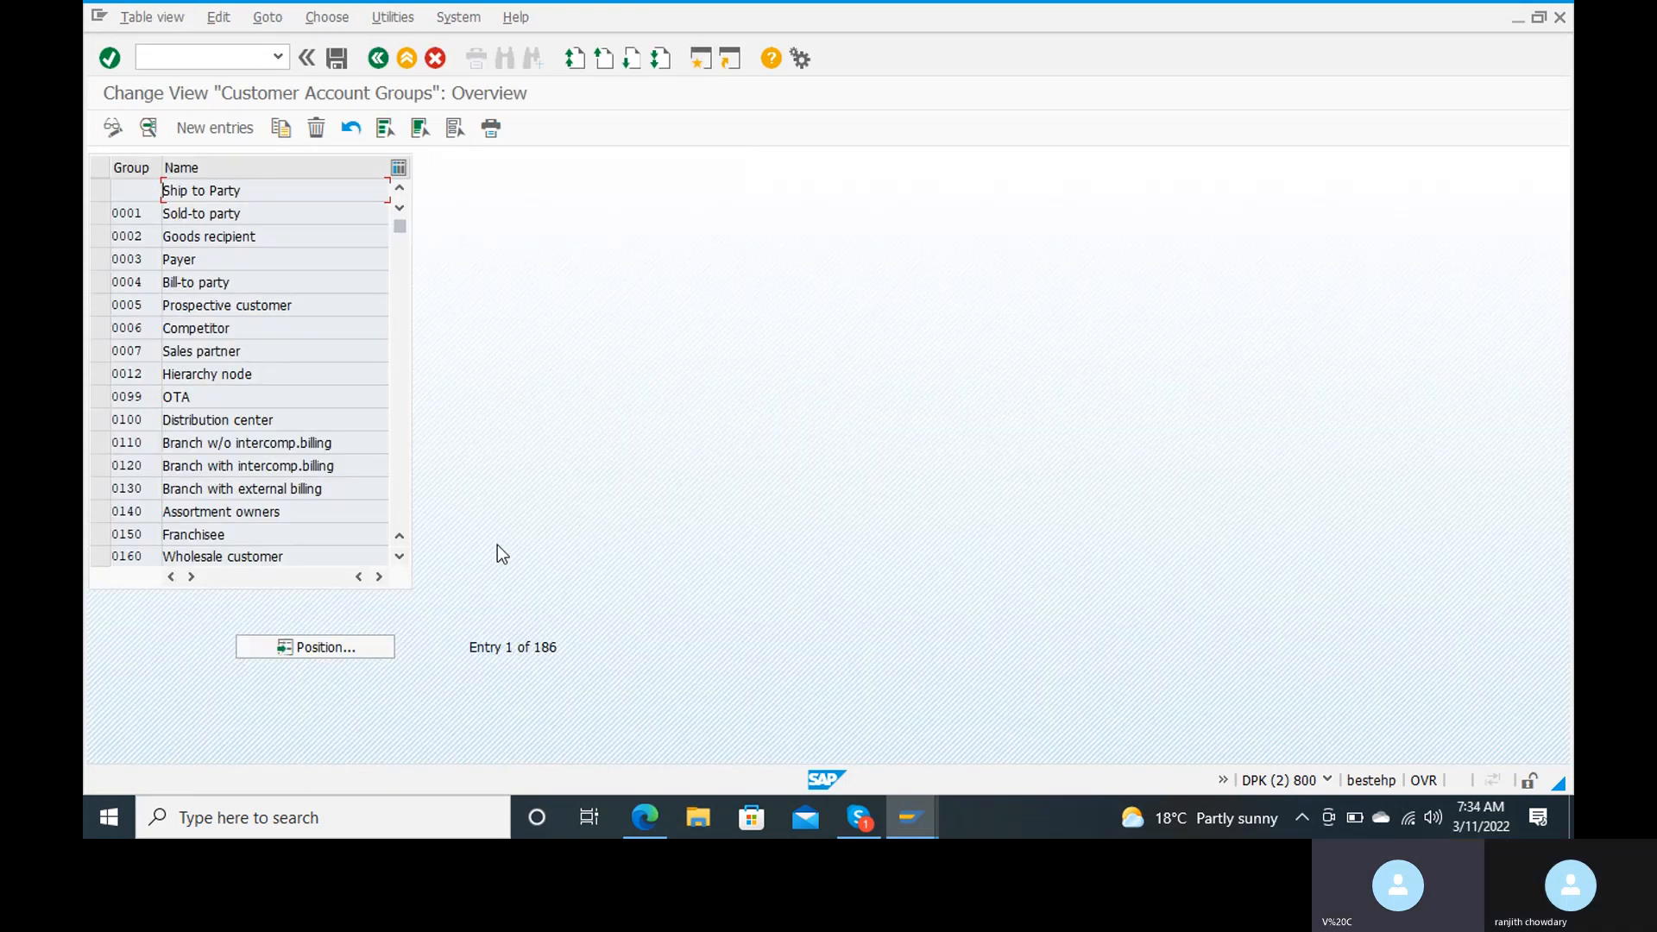
# Step: Locate account group RANJ and open the Address group in its general data field status
pyautogui.click(329, 647)
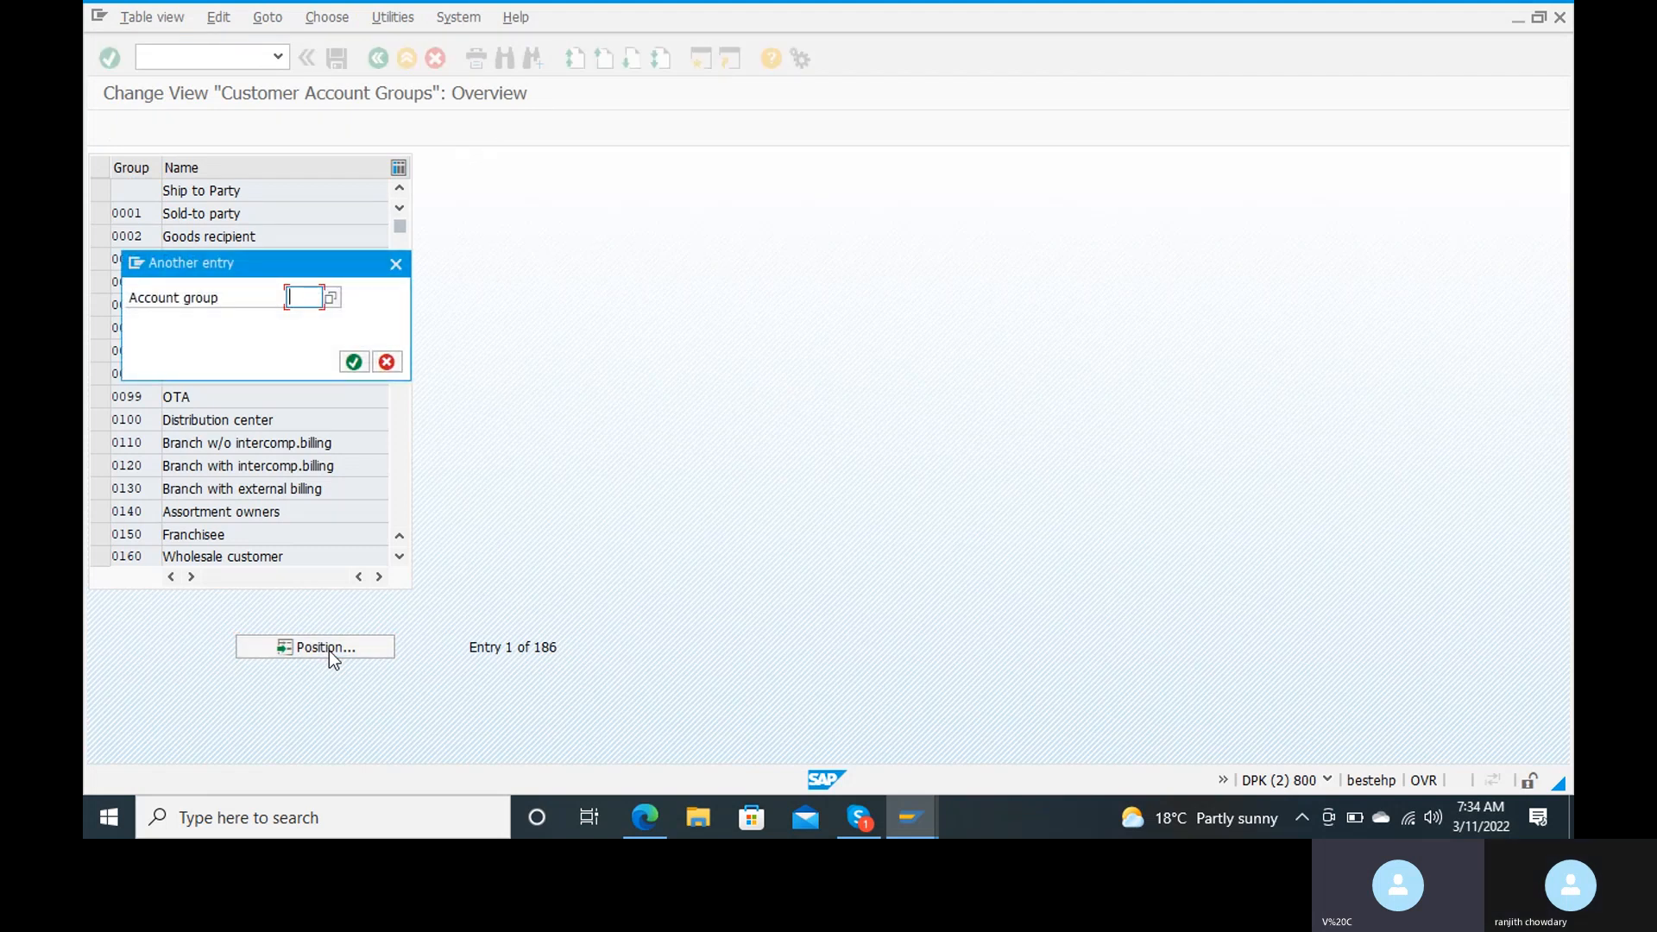
pyautogui.write('ranj')
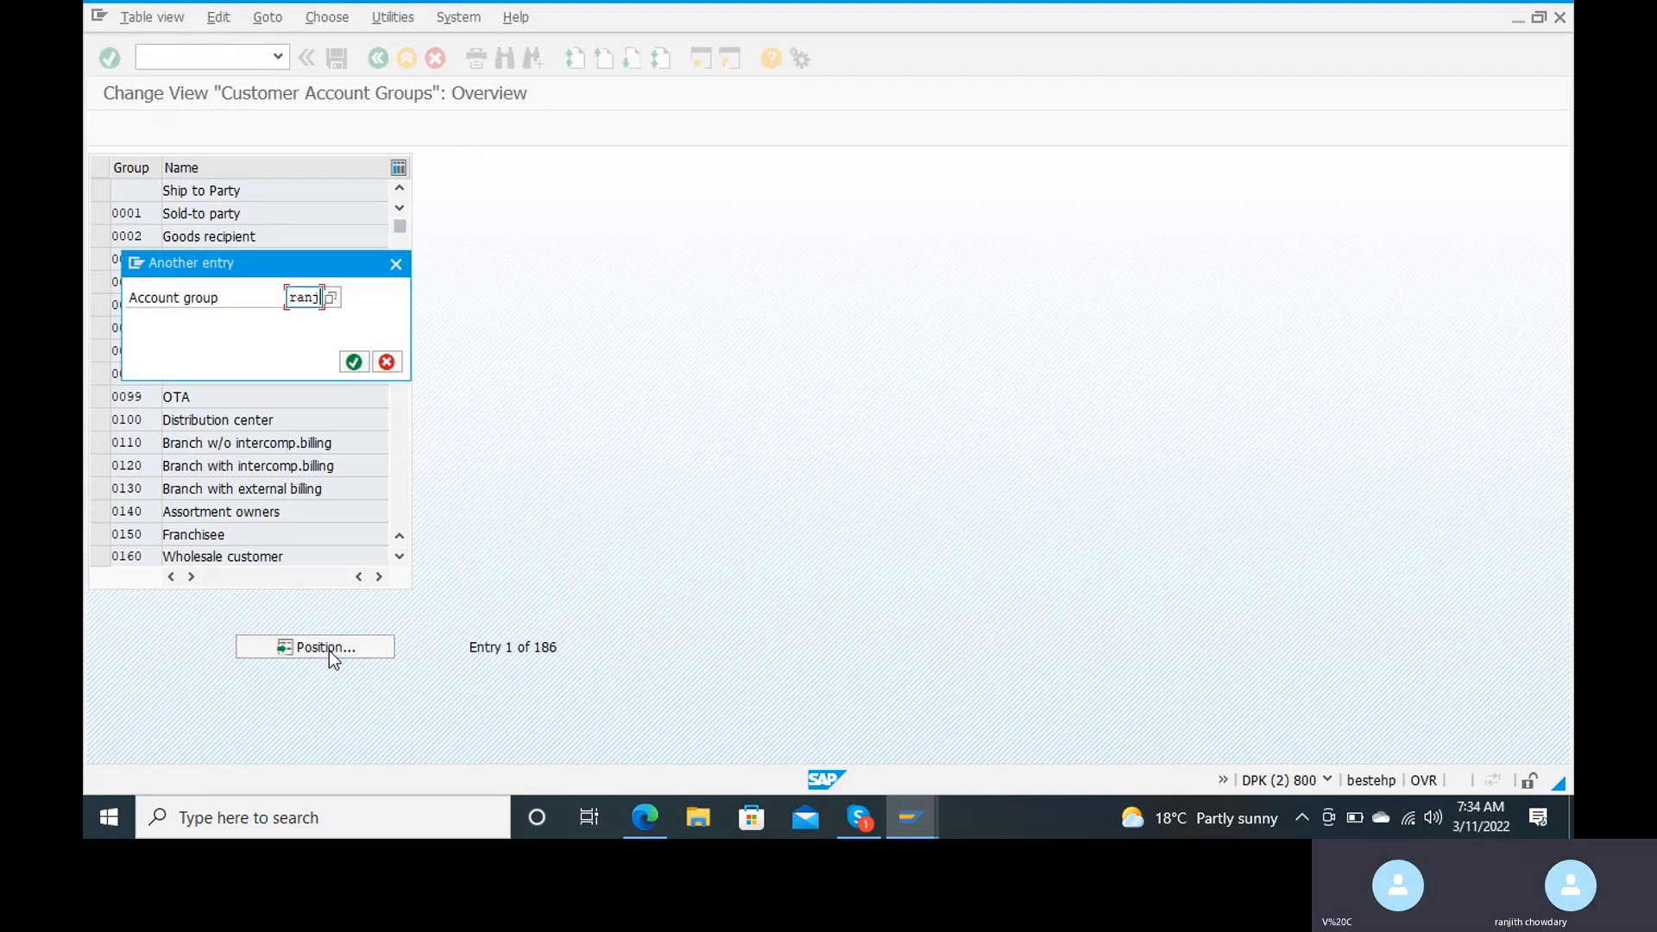
pyautogui.press('Return')
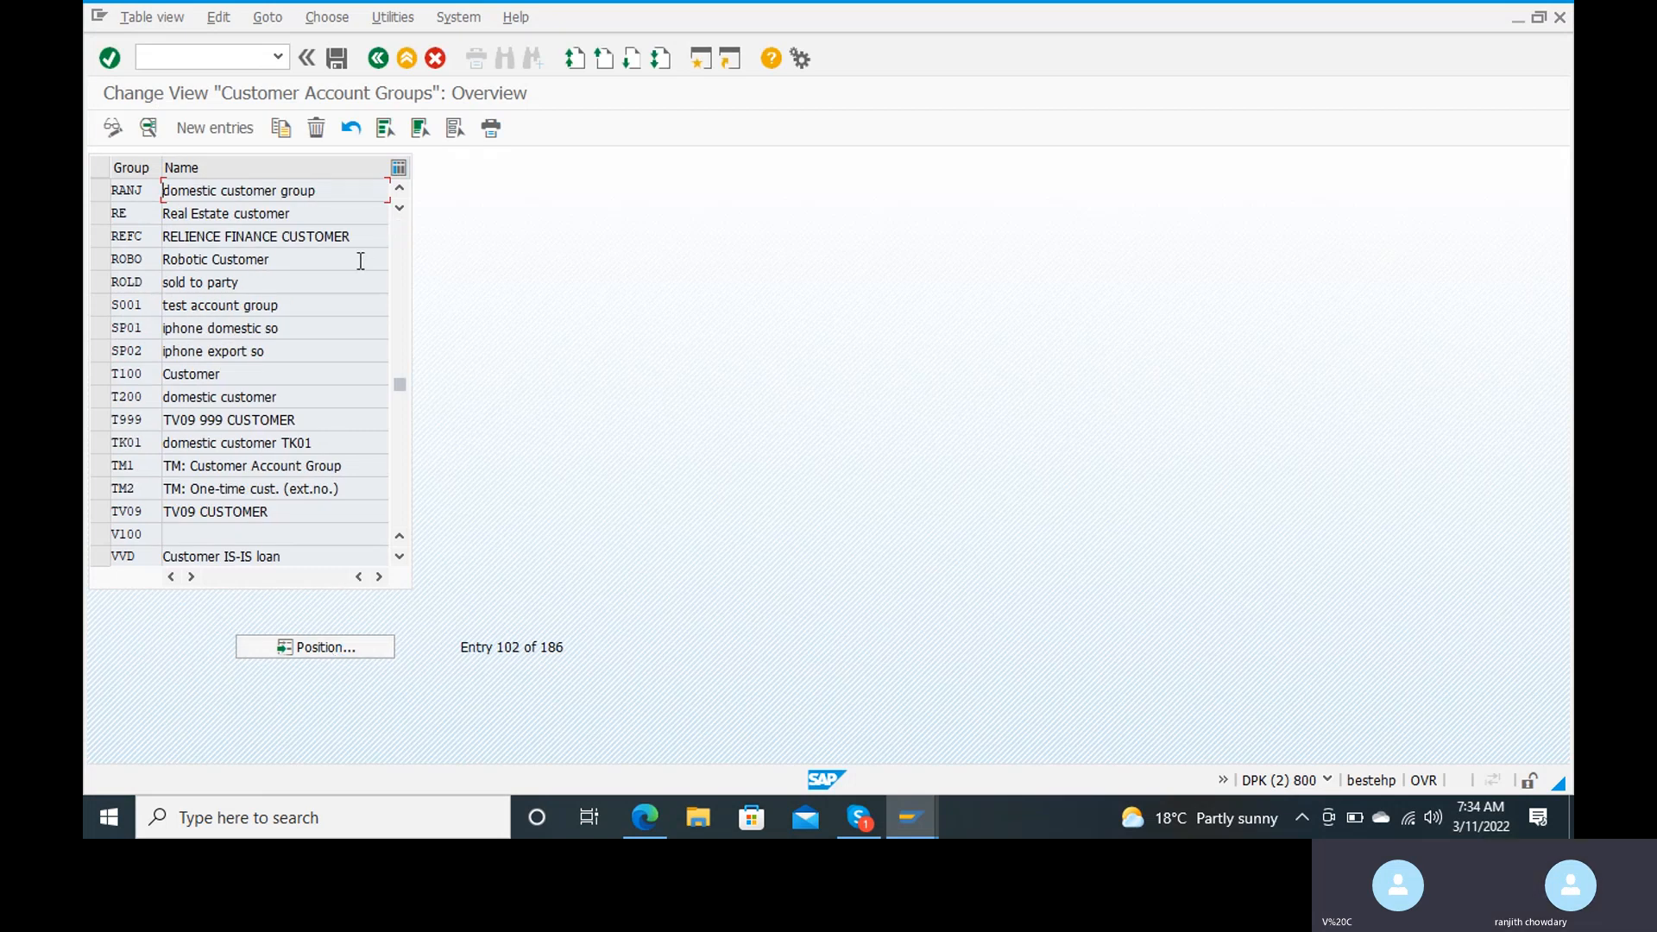
pyautogui.doubleClick(292, 189)
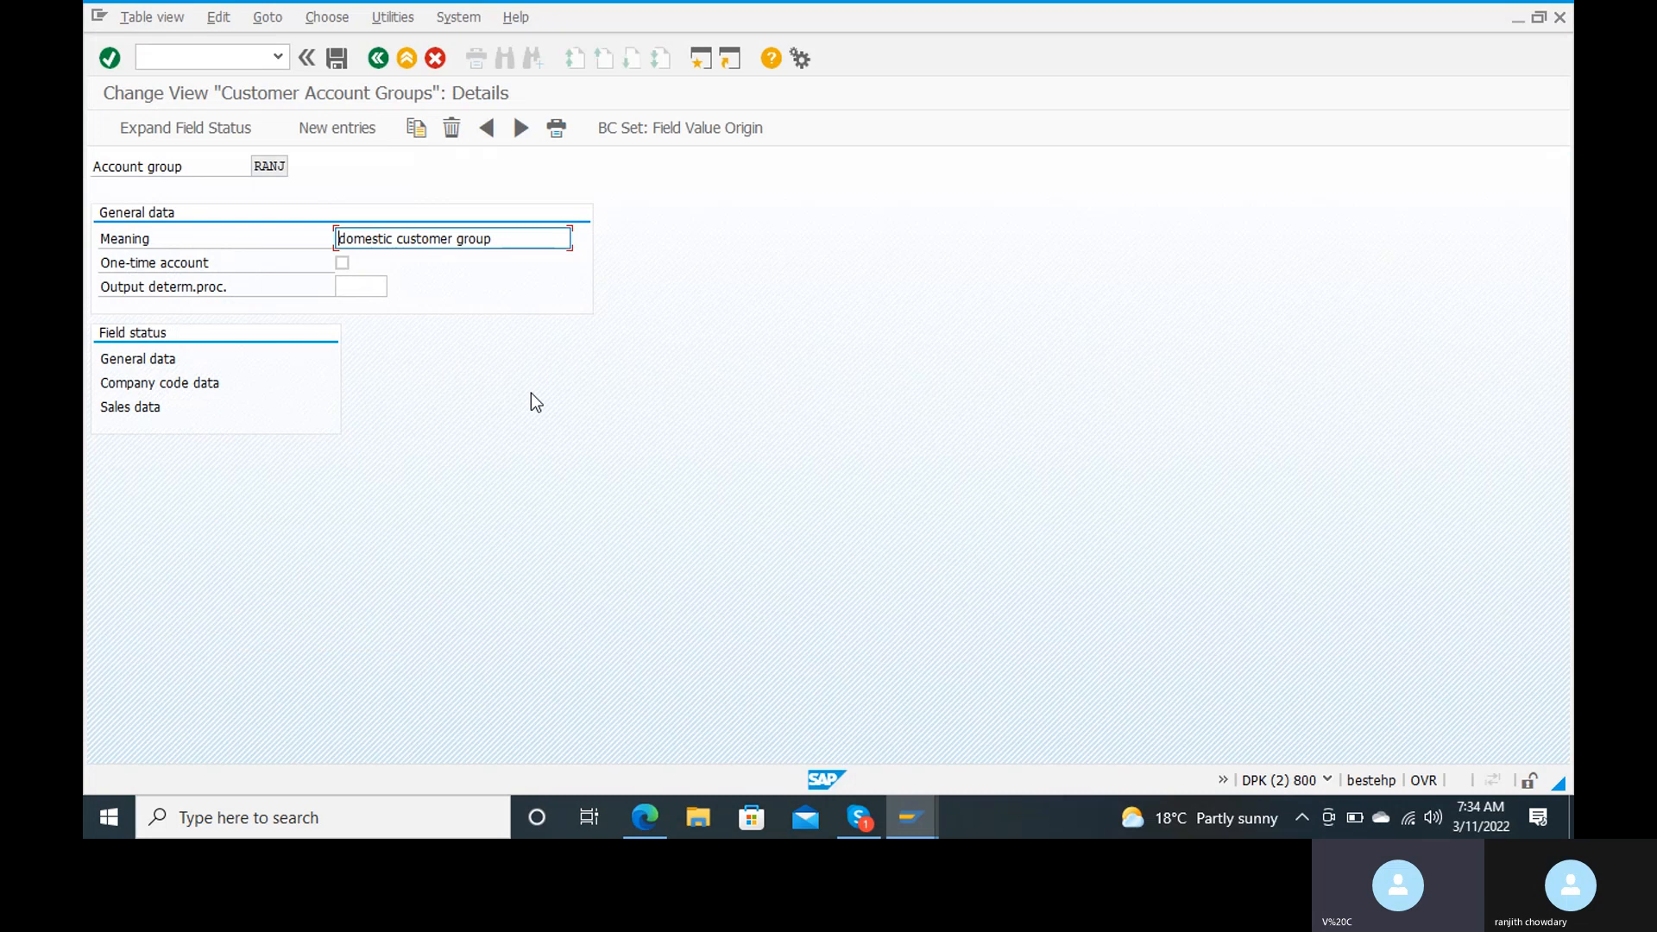
pyautogui.doubleClick(151, 360)
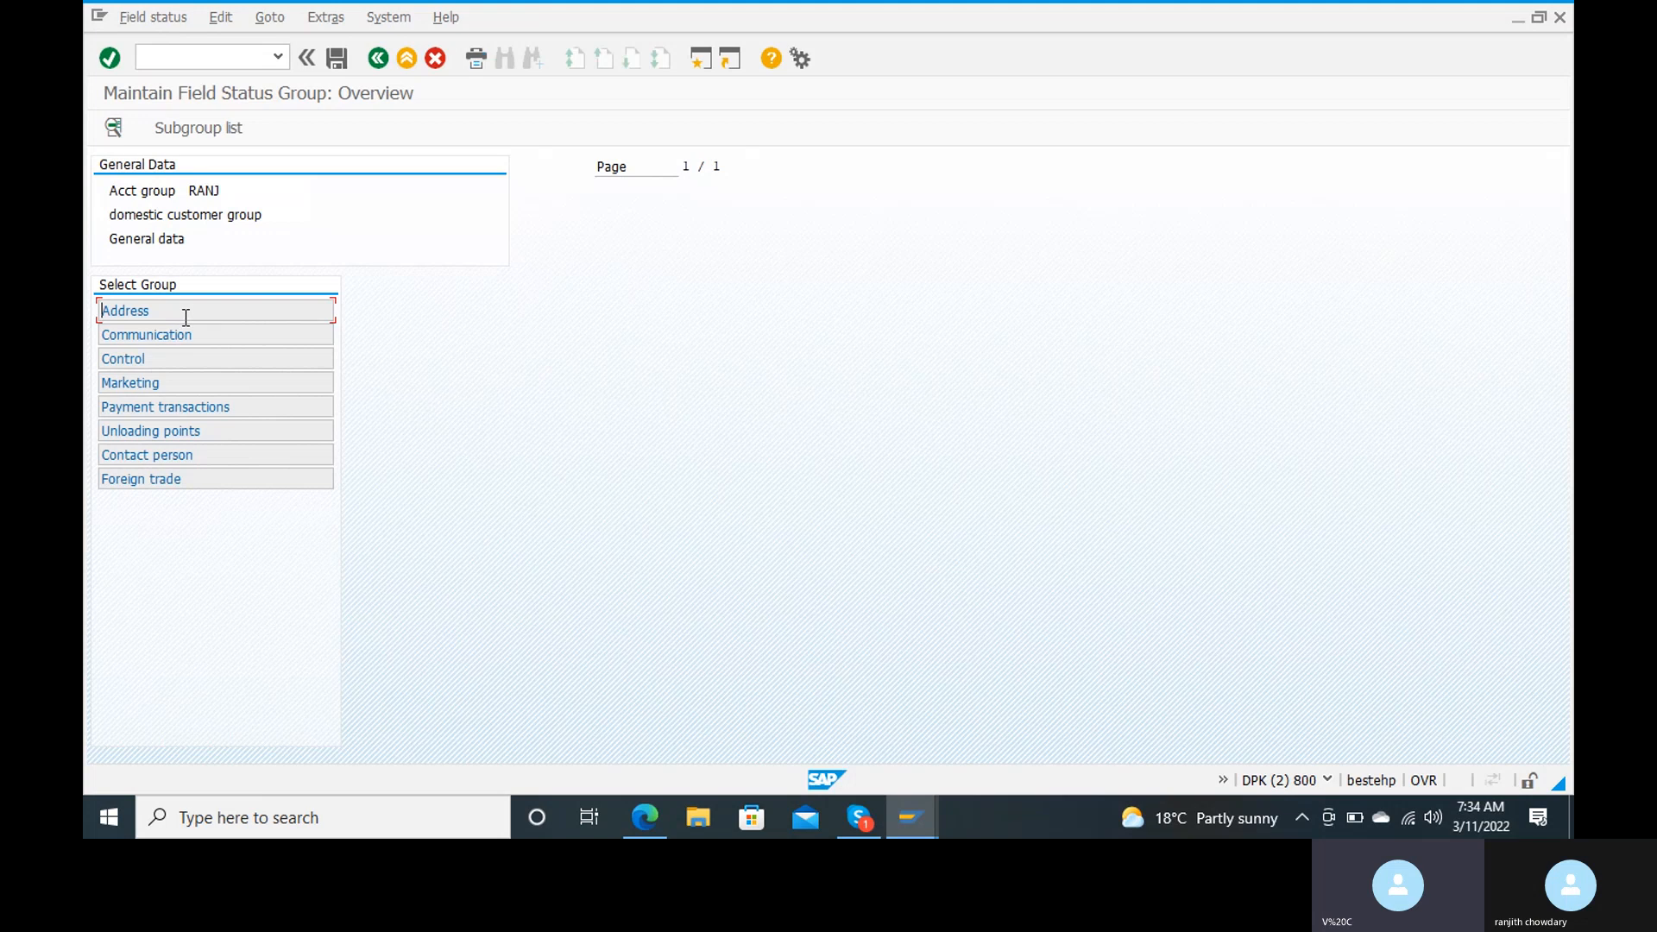
pyautogui.doubleClick(186, 317)
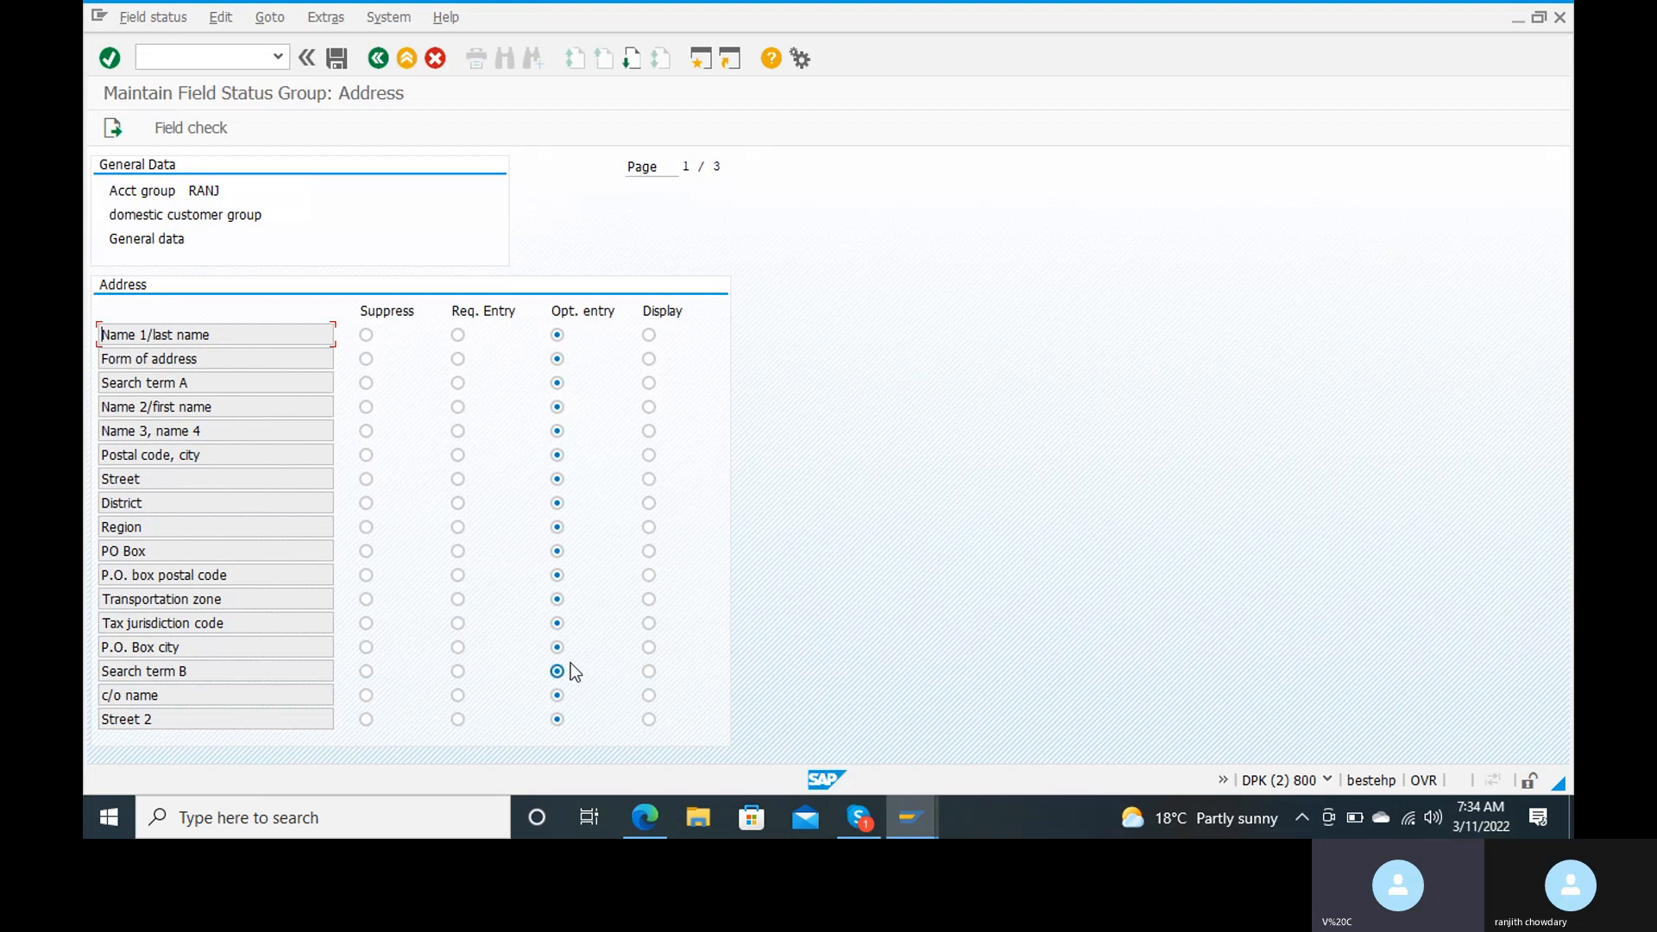
# Step: Suppress the Search term B field in account group RANJ's Address field status and save the change
pyautogui.click(365, 671)
pyautogui.click(336, 58)
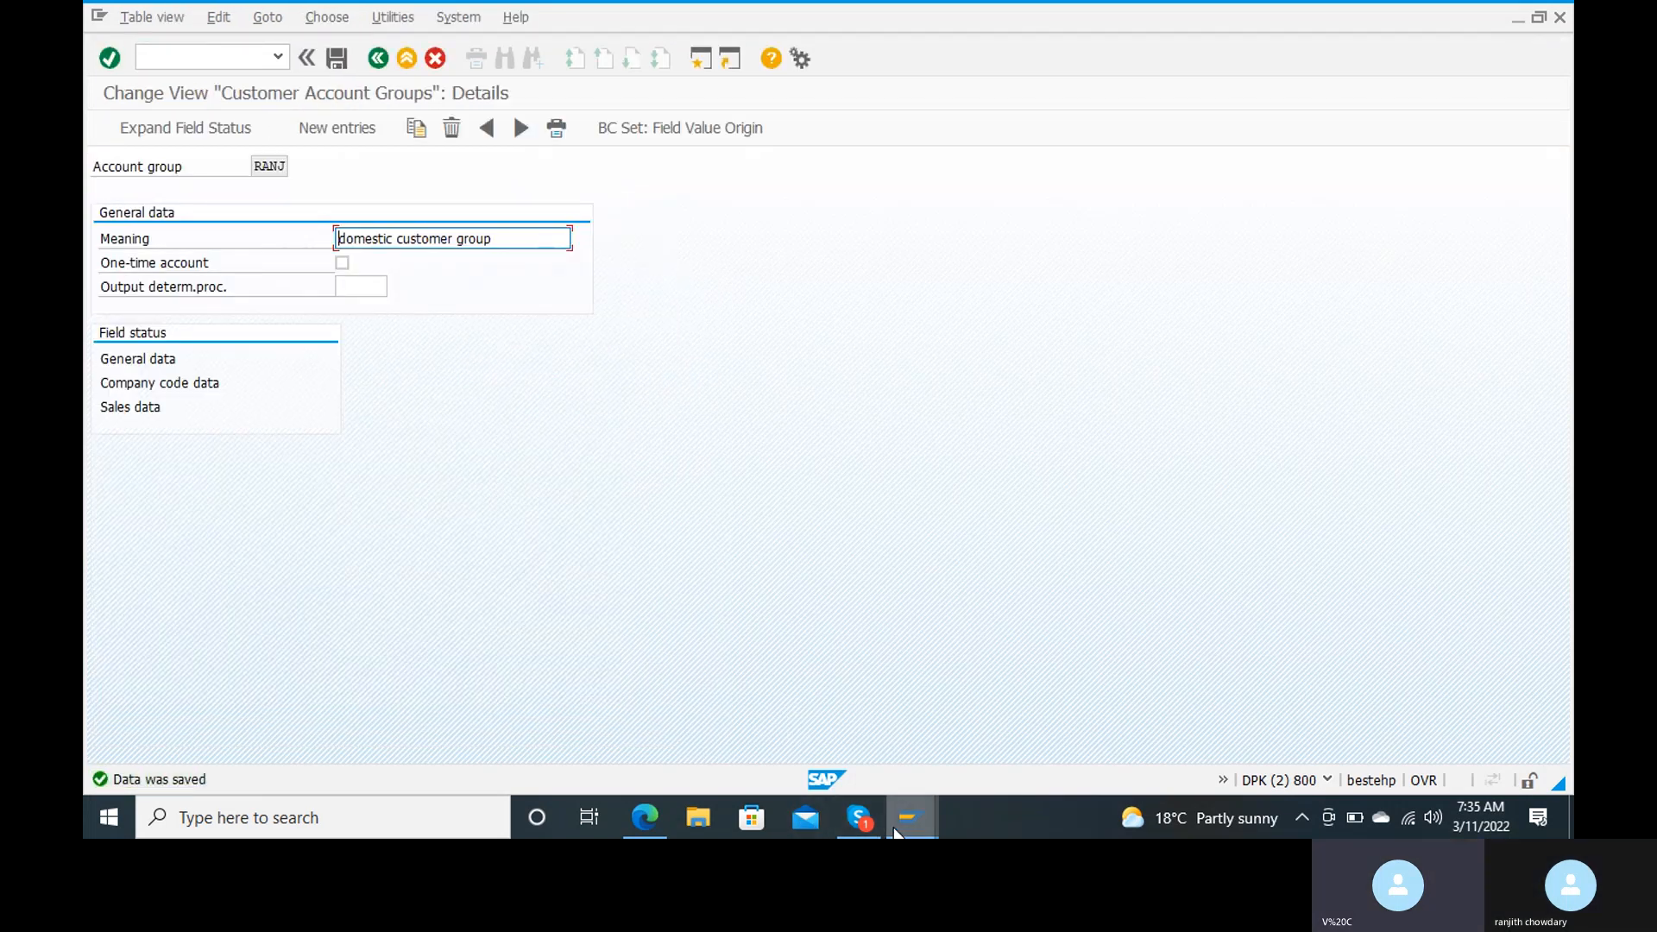
pyautogui.moveTo(896, 819)
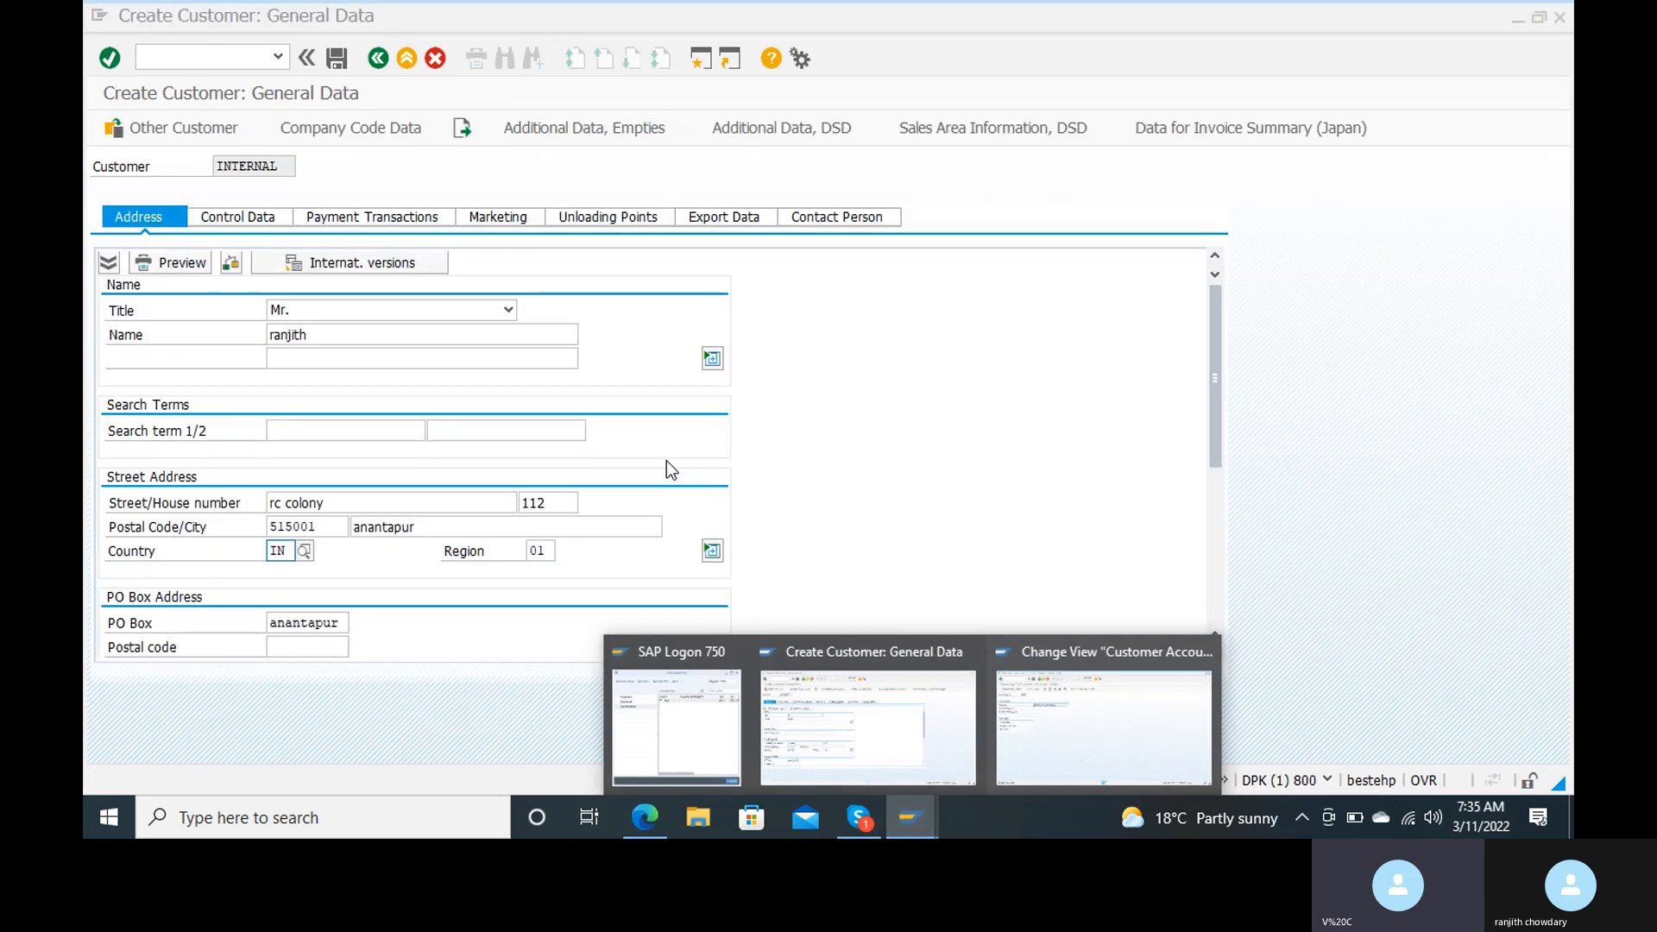
# Step: Review the Payment transactions group in RANJ's company code data field status, then save and return to the account group details
pyautogui.doubleClick(171, 387)
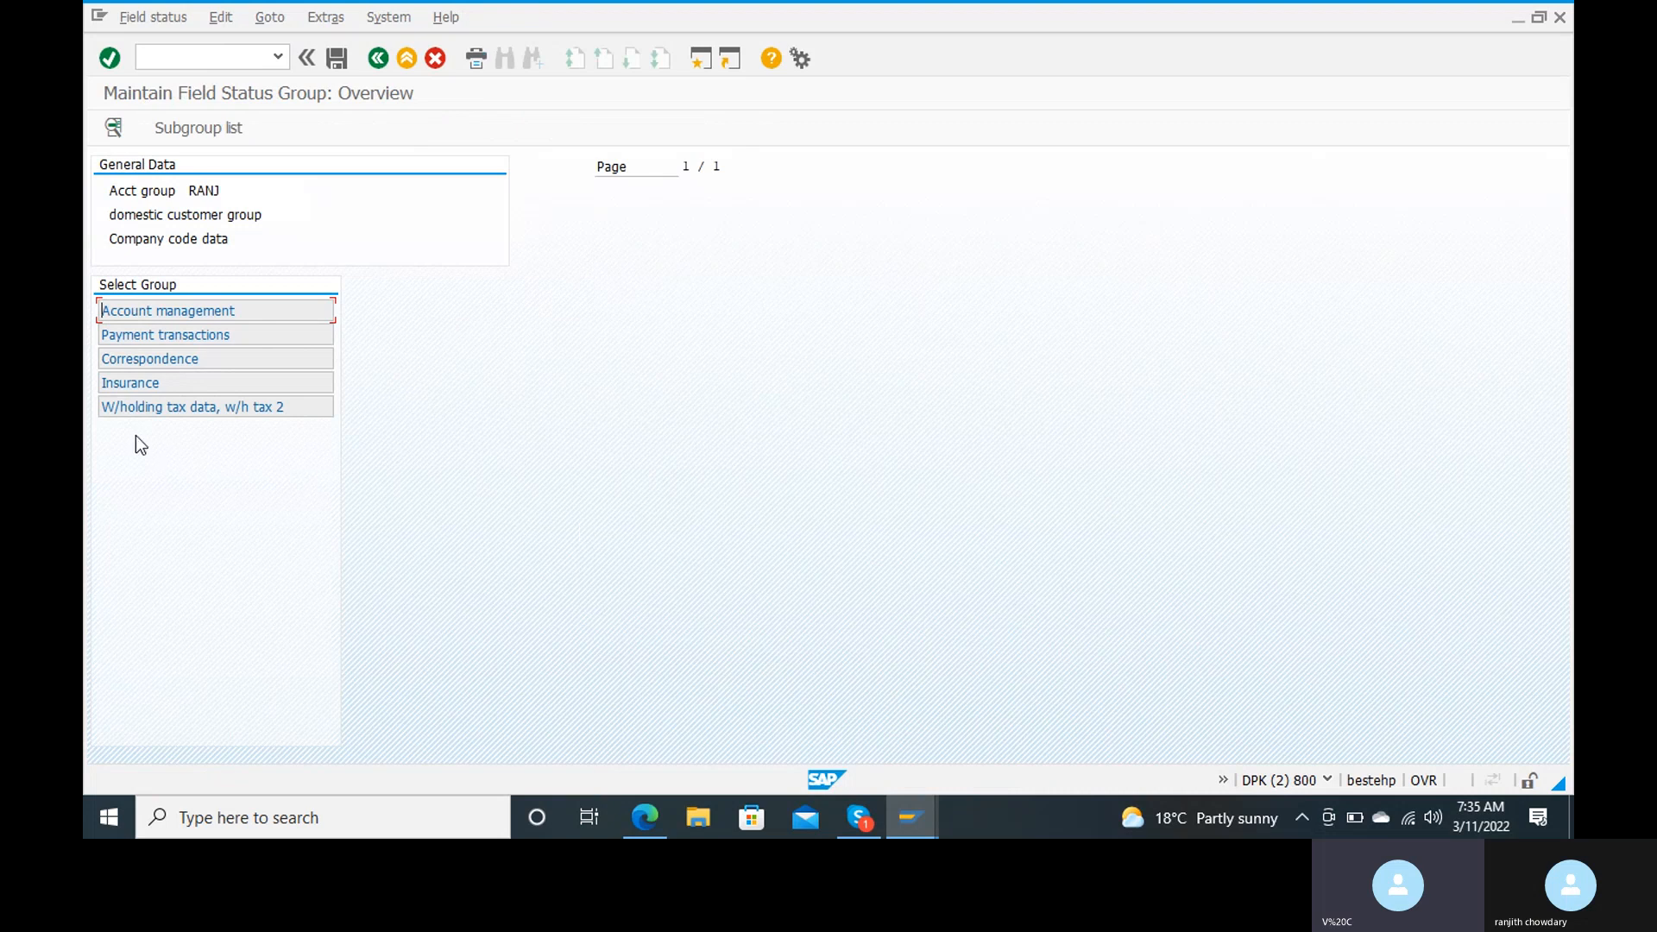
pyautogui.doubleClick(241, 341)
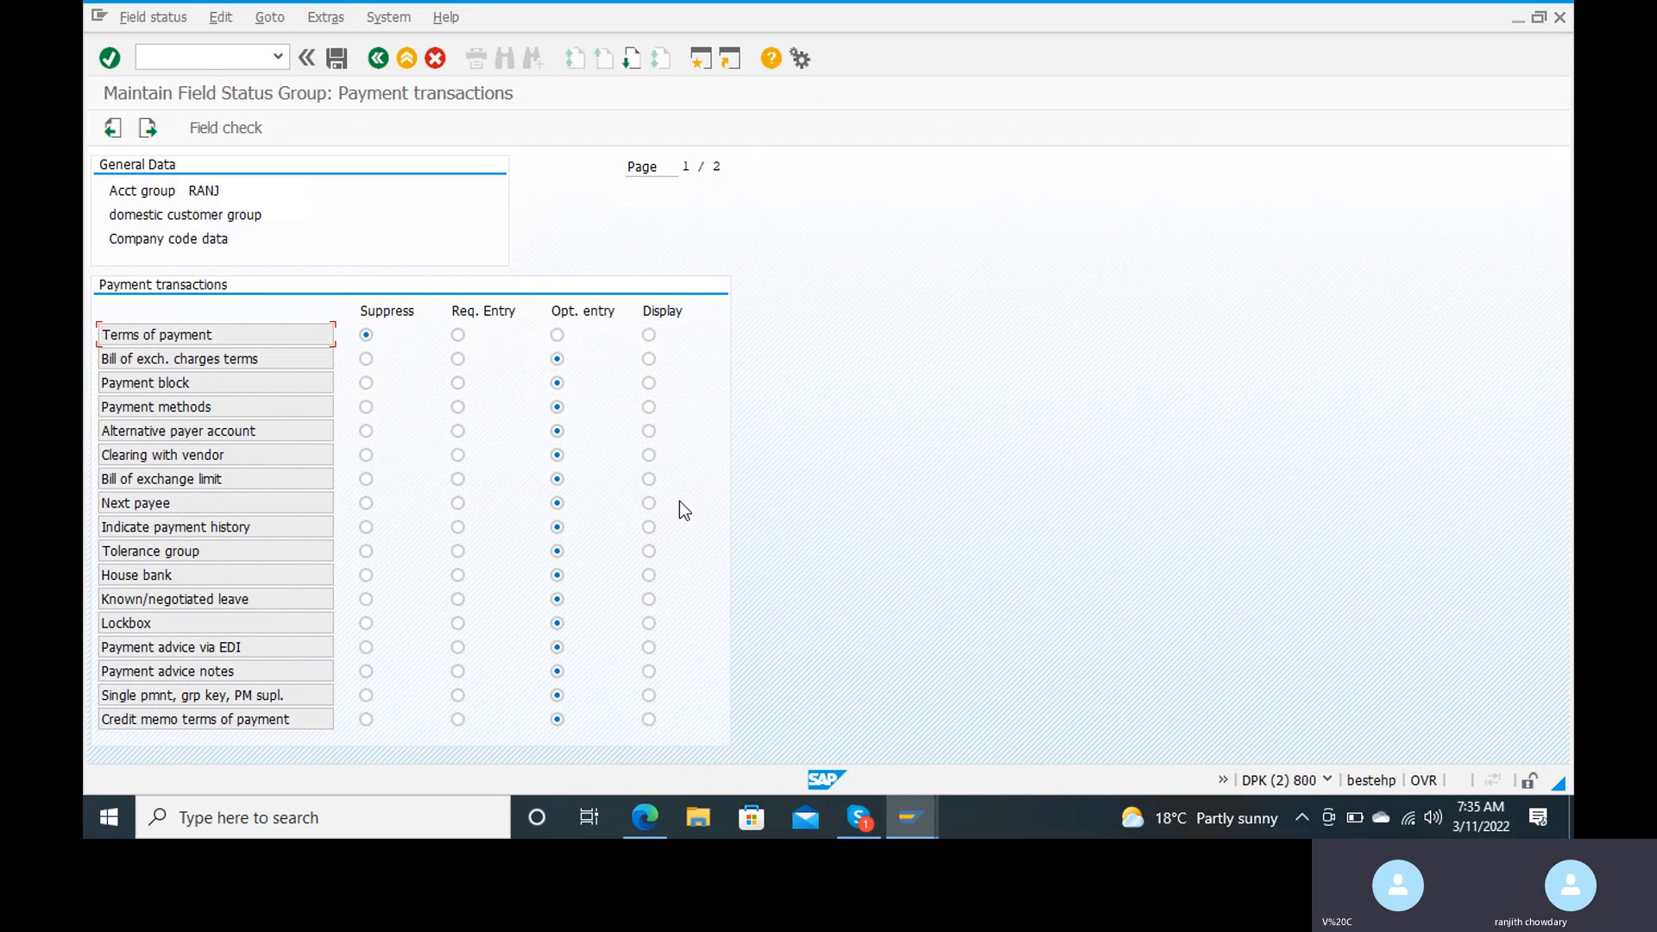
pyautogui.click(334, 70)
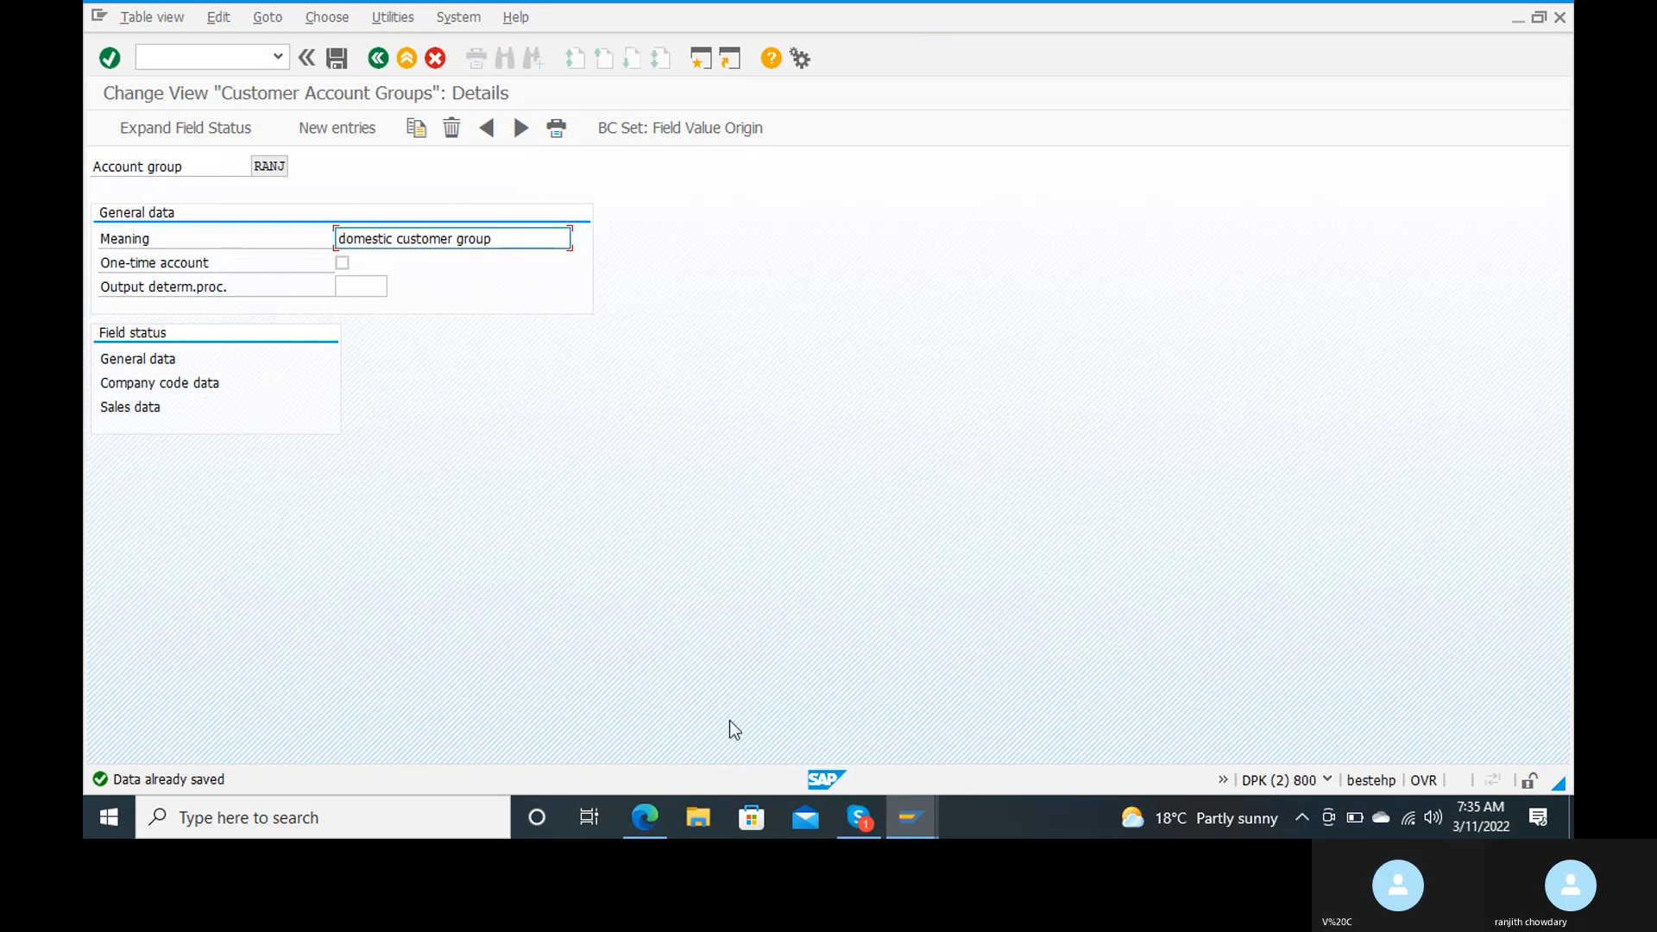
# Step: Return to the customer creation window, confirm the address entries, and review the PO box and communication fields
pyautogui.moveTo(908, 820)
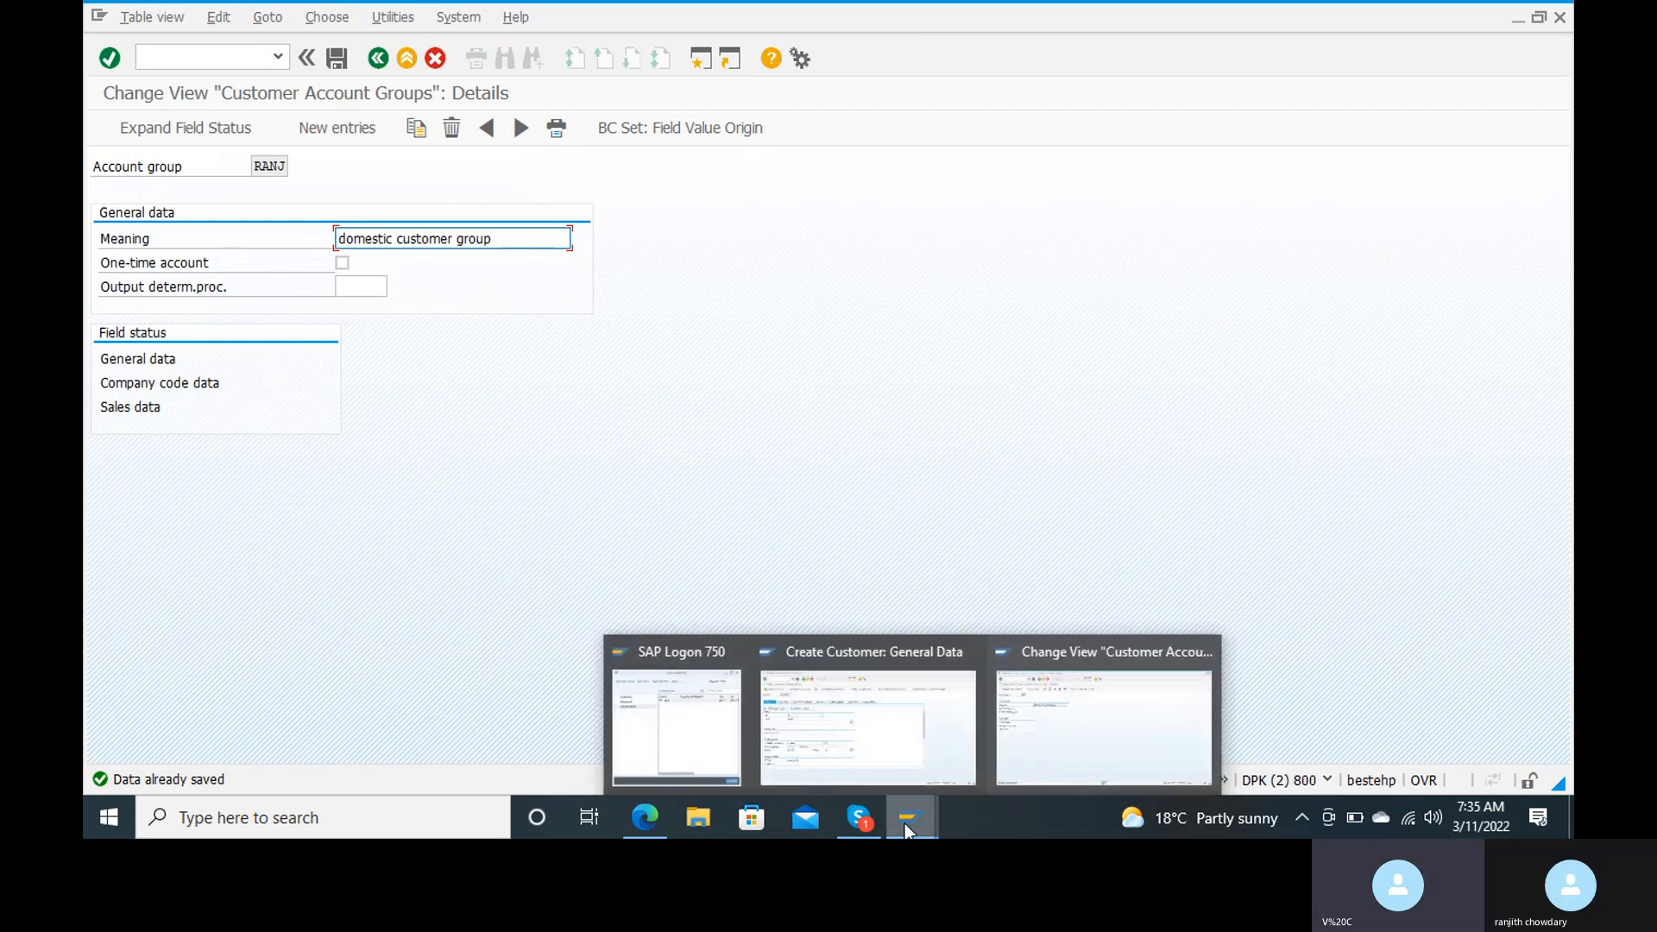
pyautogui.click(1108, 725)
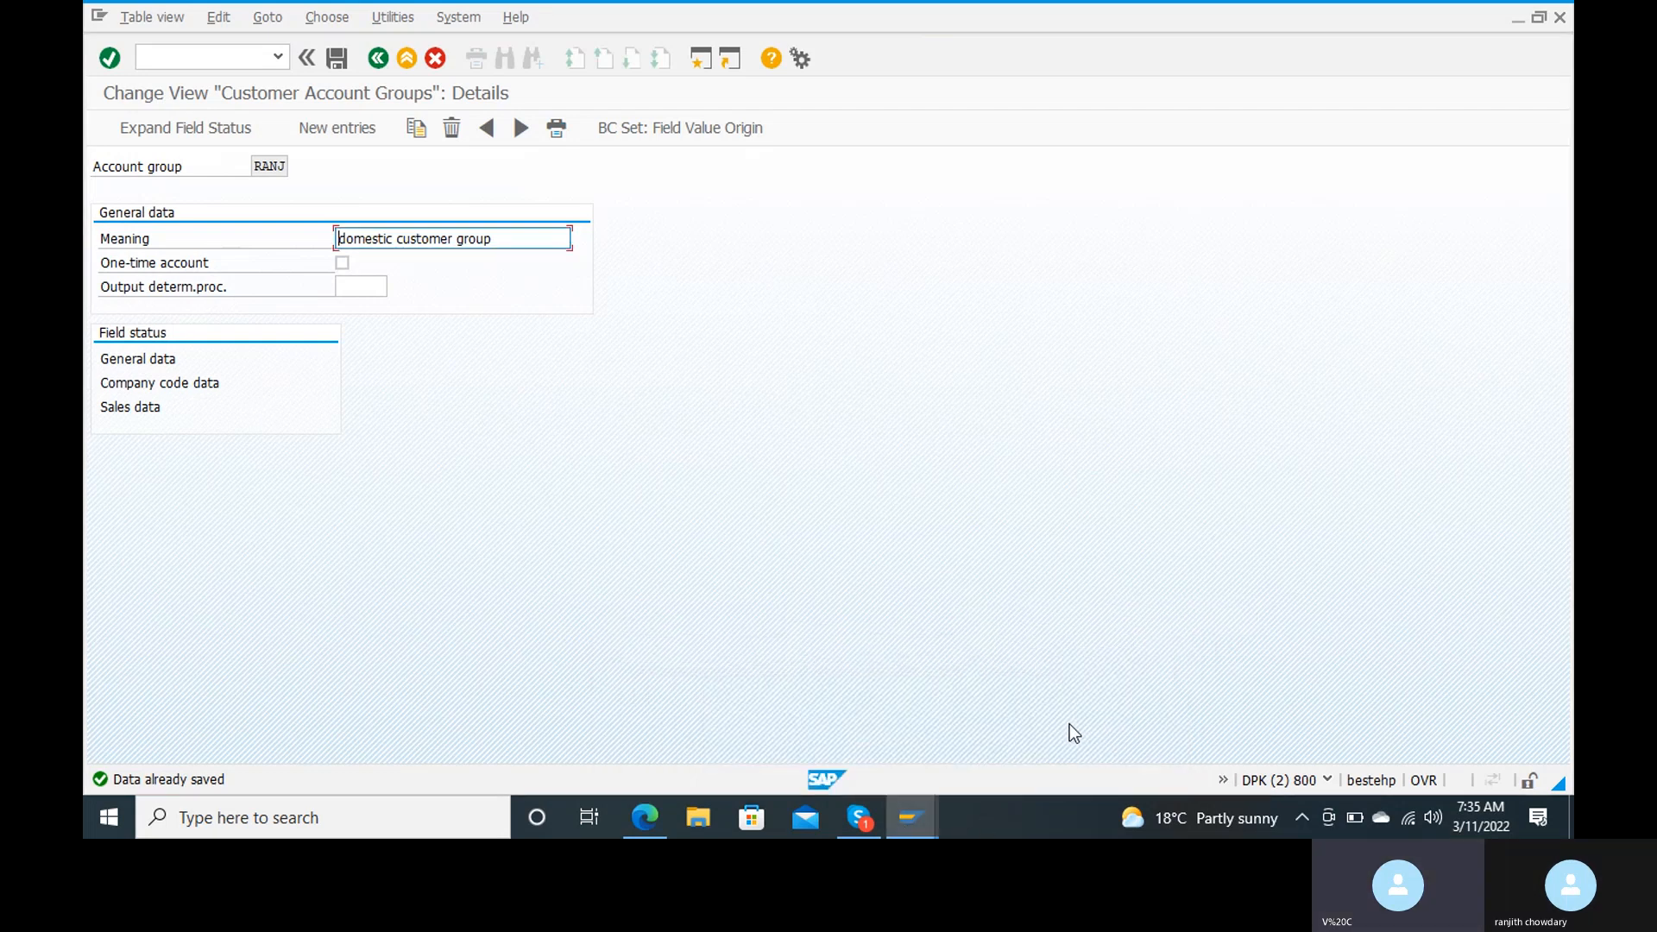
pyautogui.moveTo(907, 820)
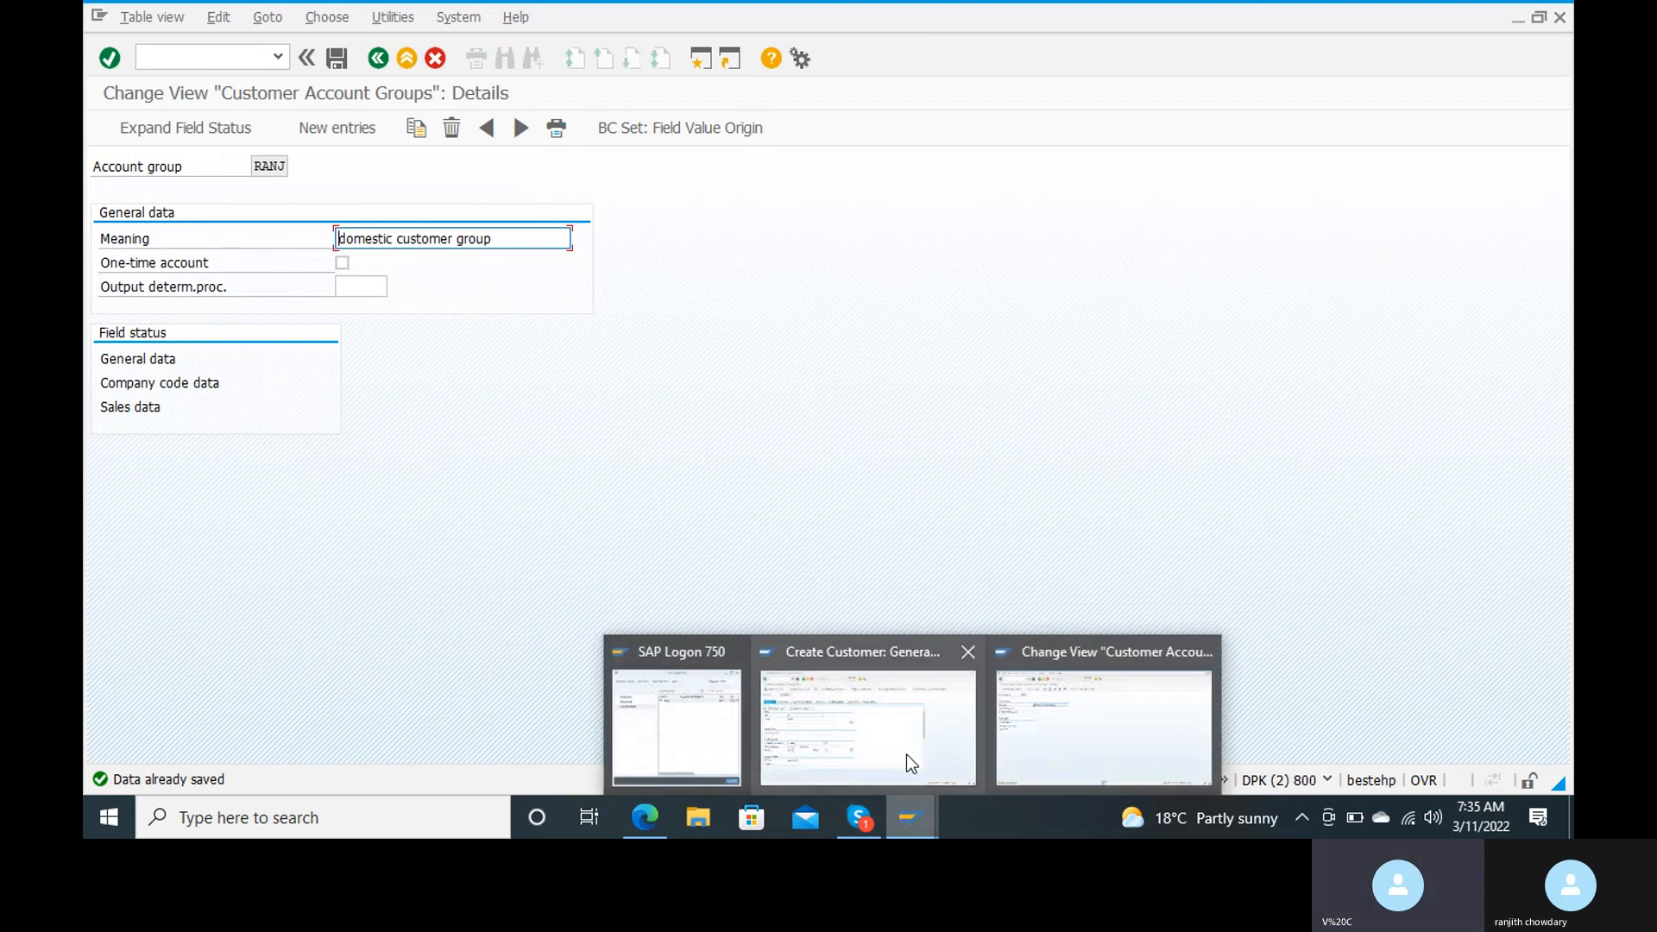
pyautogui.click(906, 754)
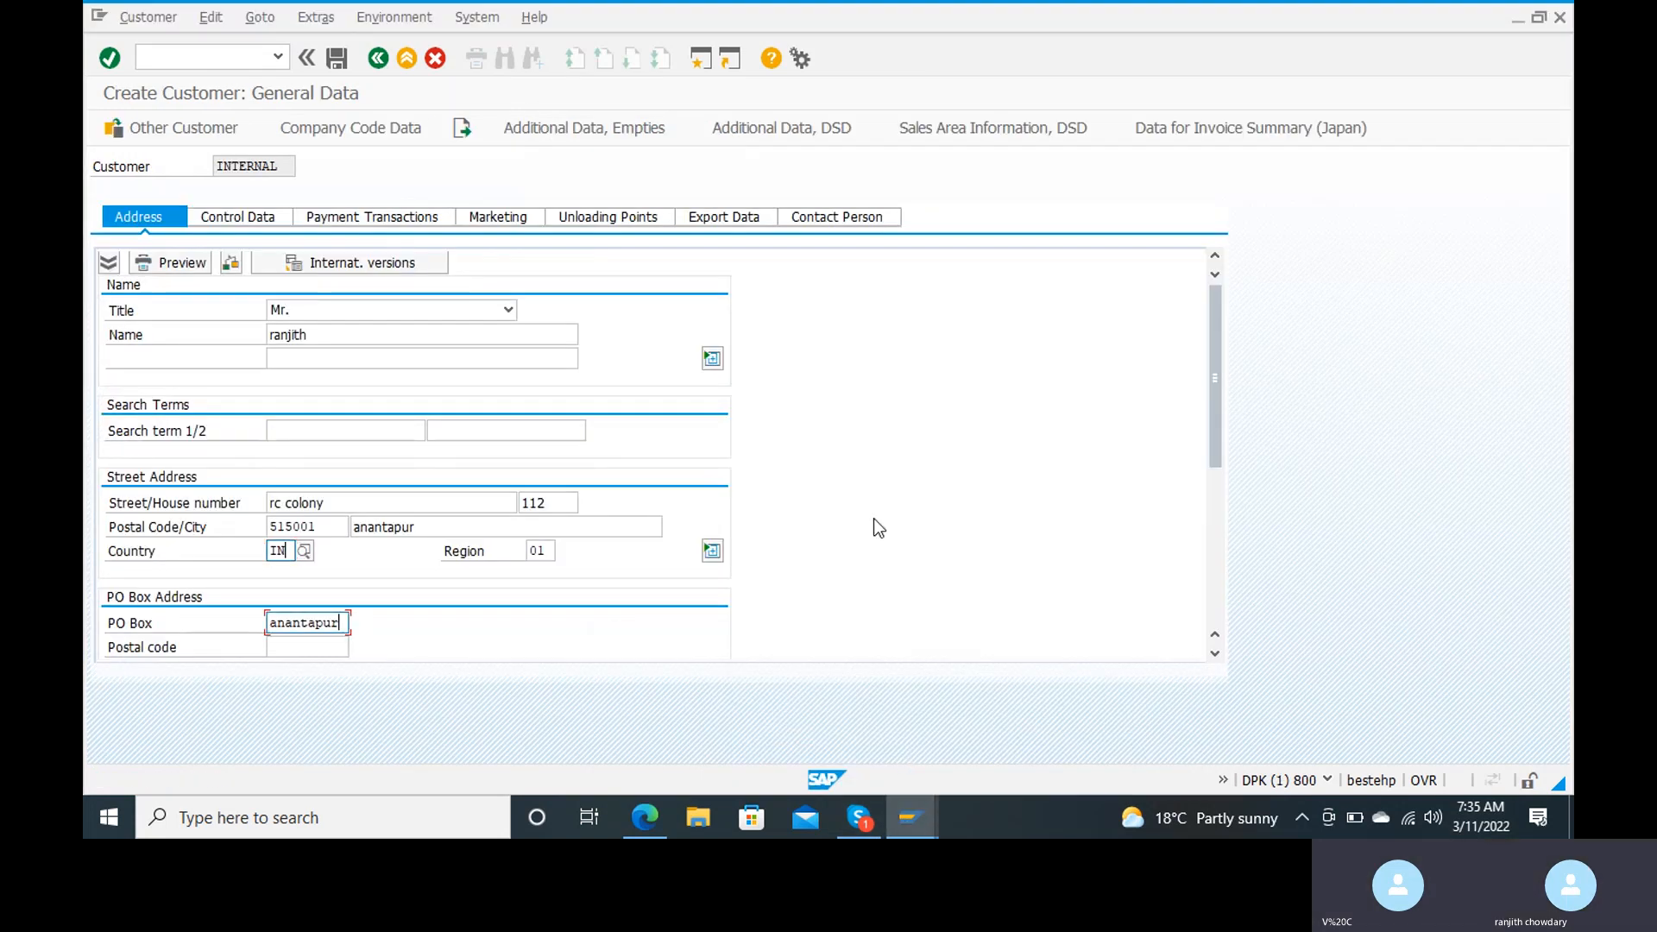
pyautogui.click(873, 518)
pyautogui.press('Return')
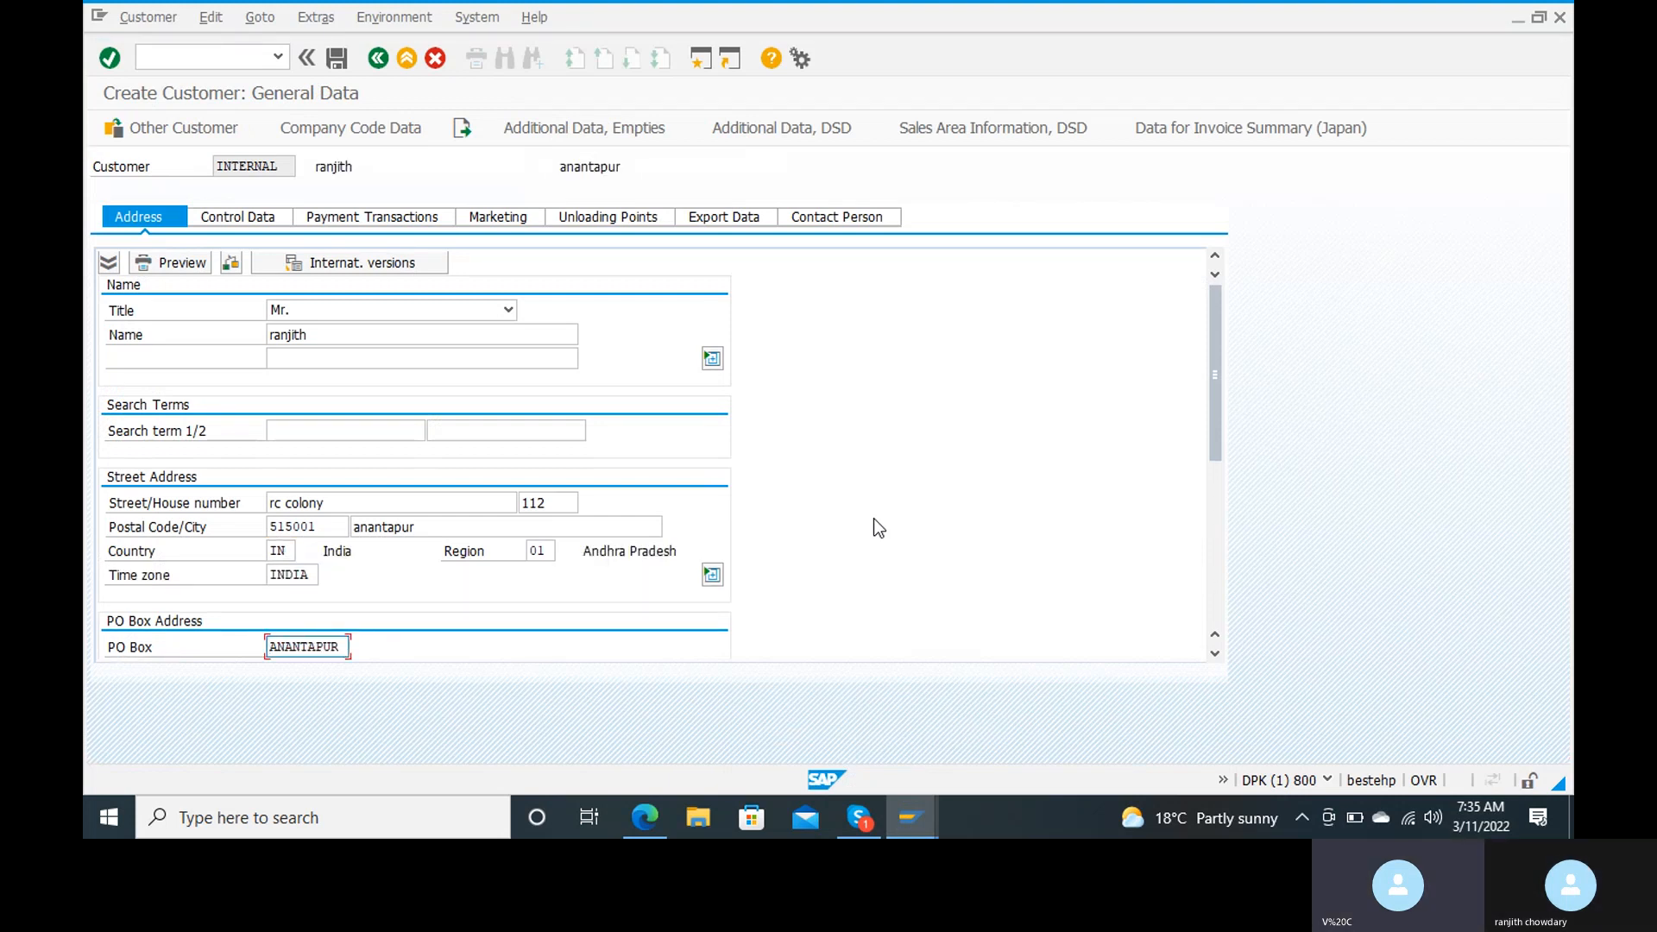
pyautogui.scroll(-5, 873, 528)
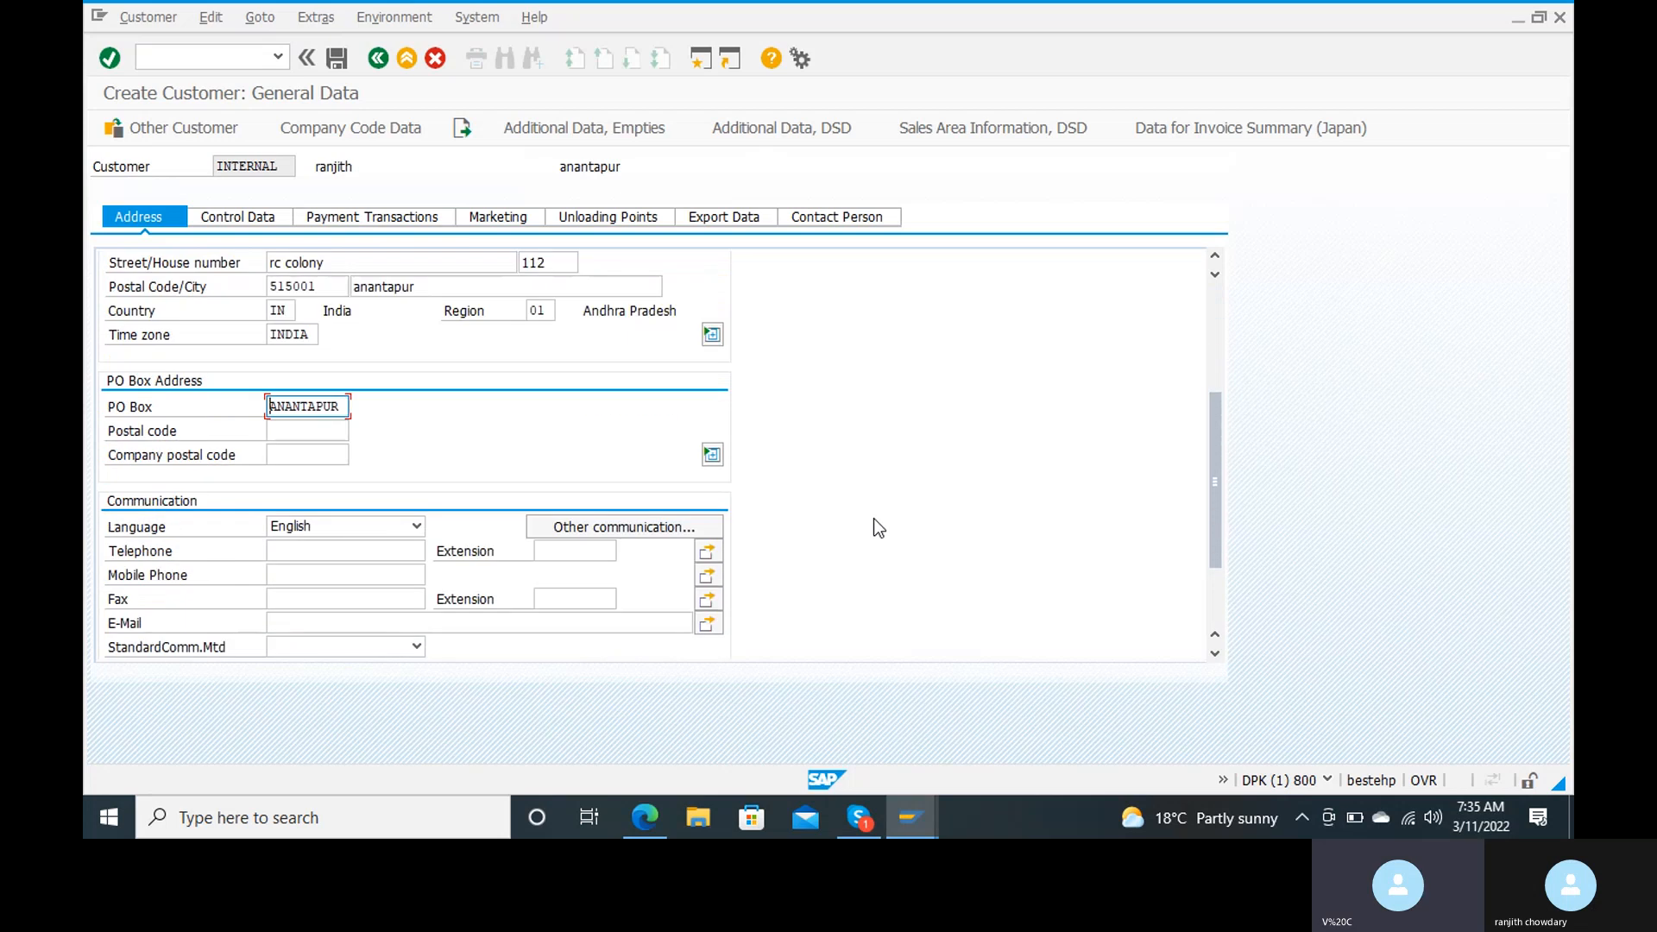
pyautogui.scroll(-3, 874, 519)
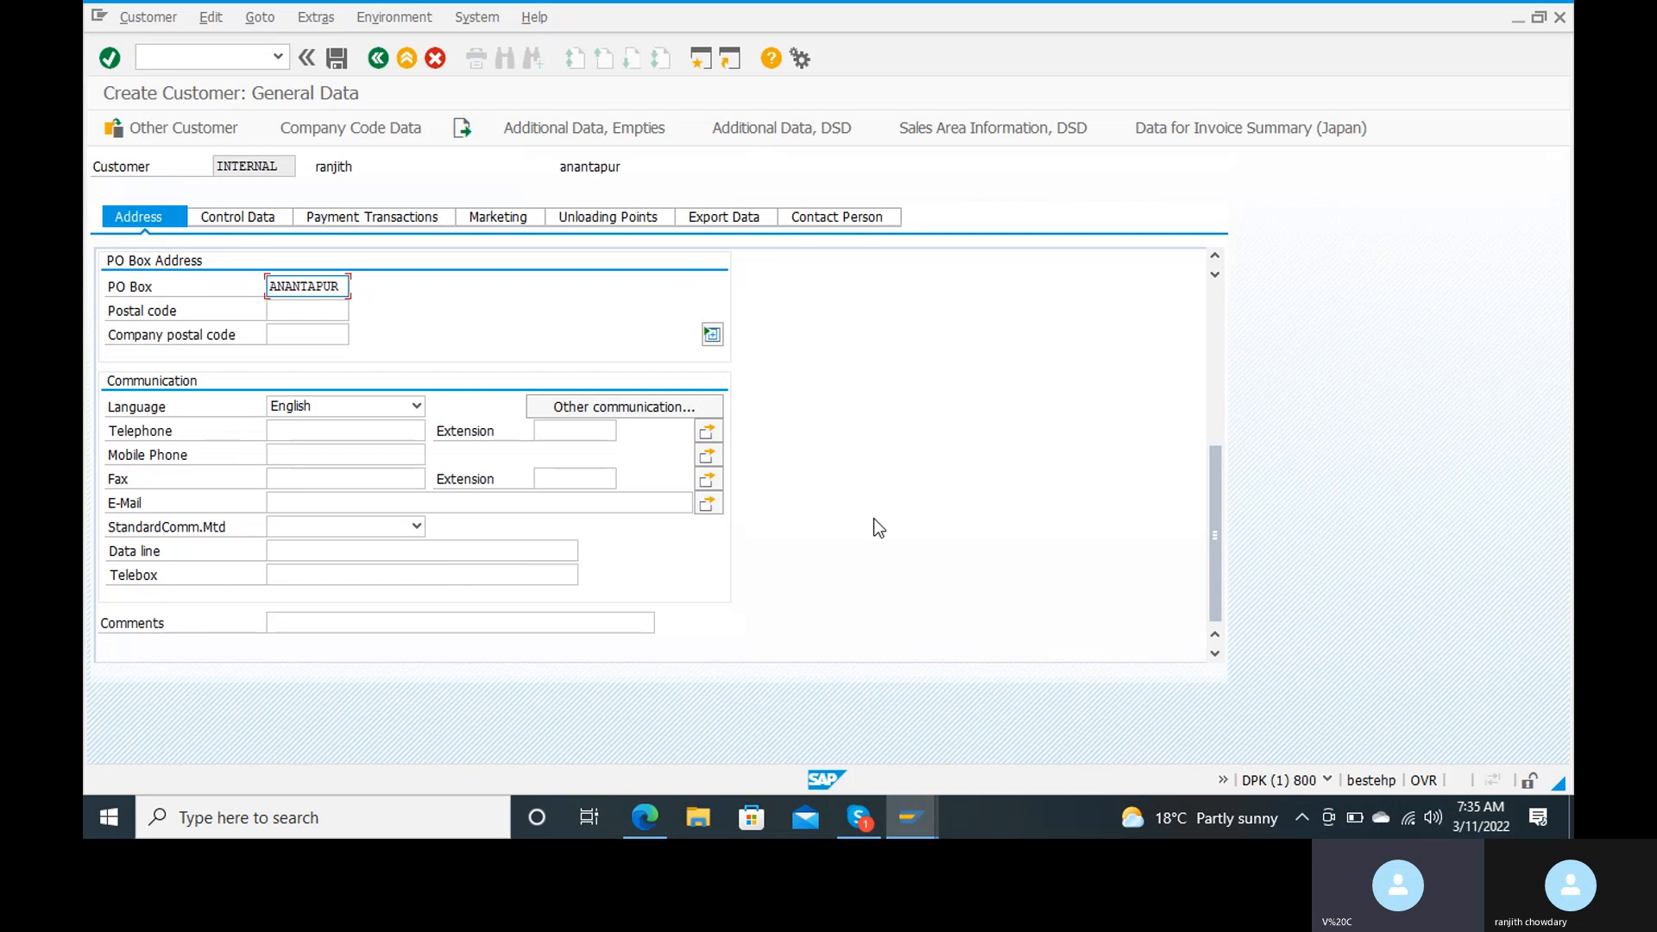
pyautogui.moveTo(910, 818)
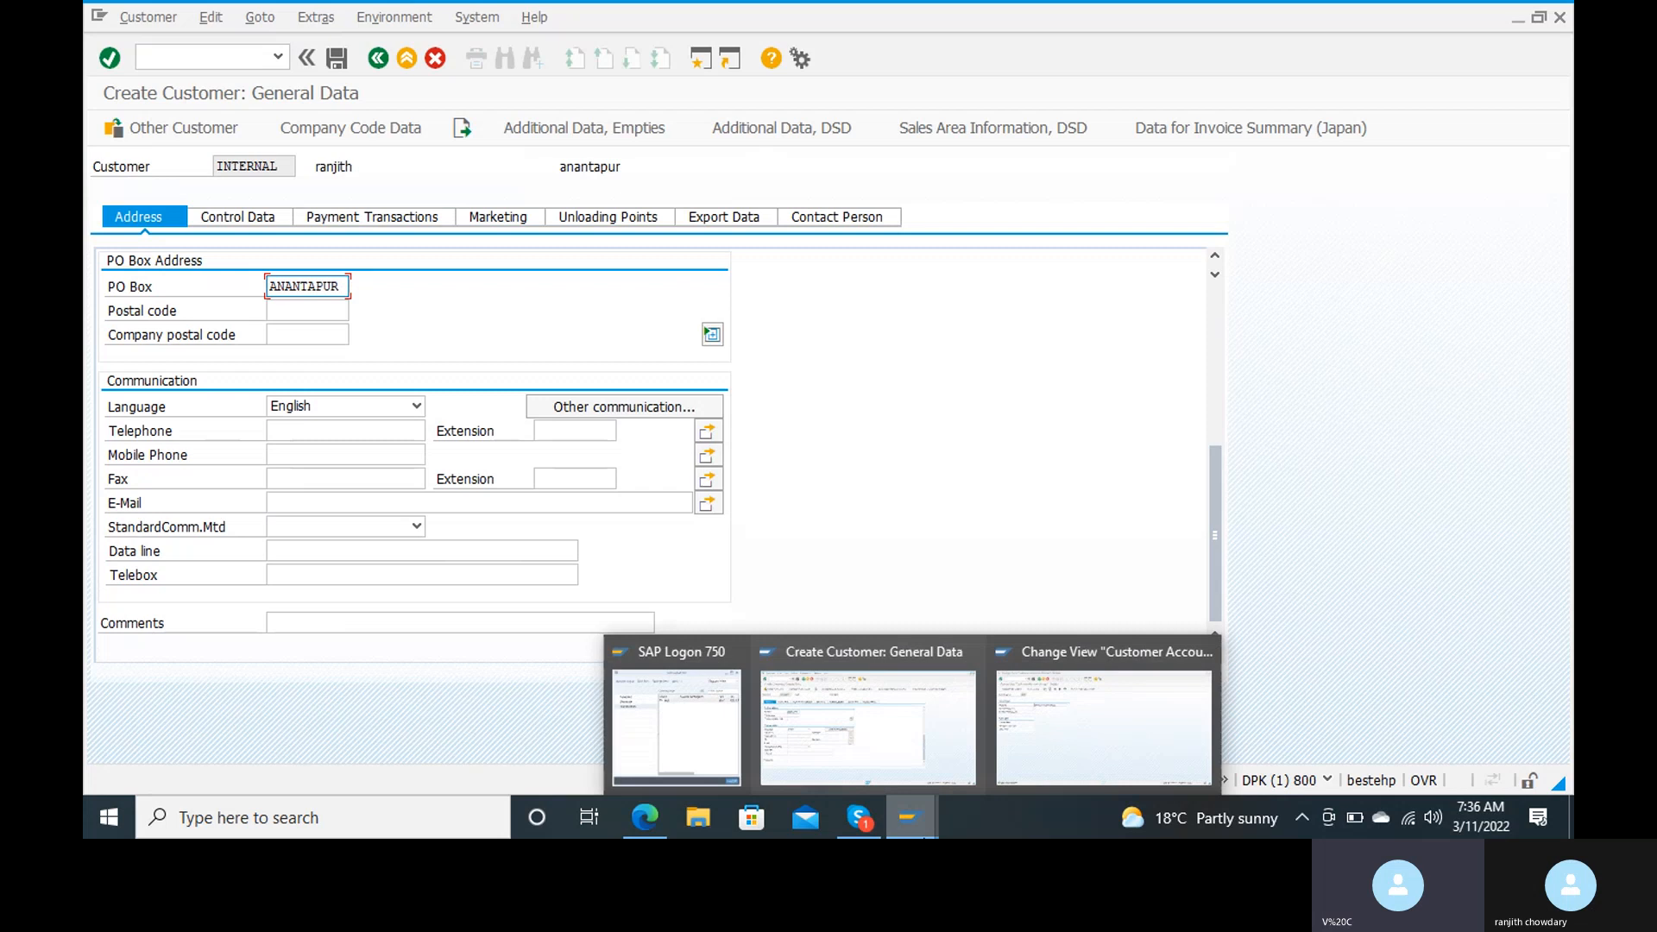
pyautogui.click(1087, 697)
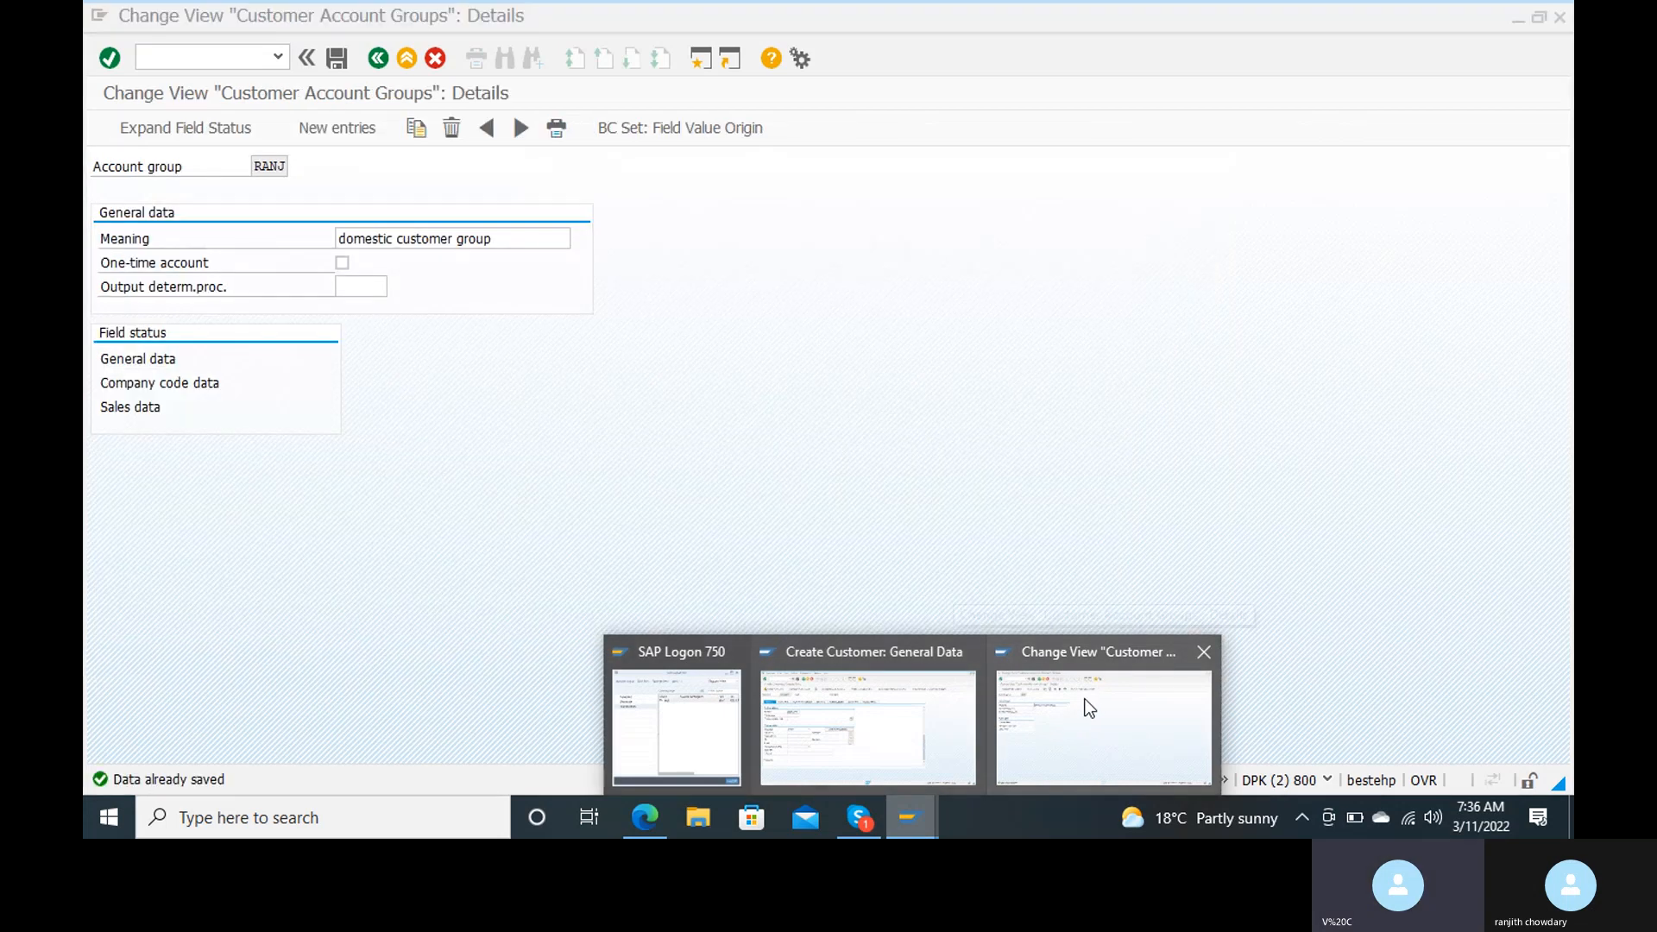
pyautogui.click(948, 726)
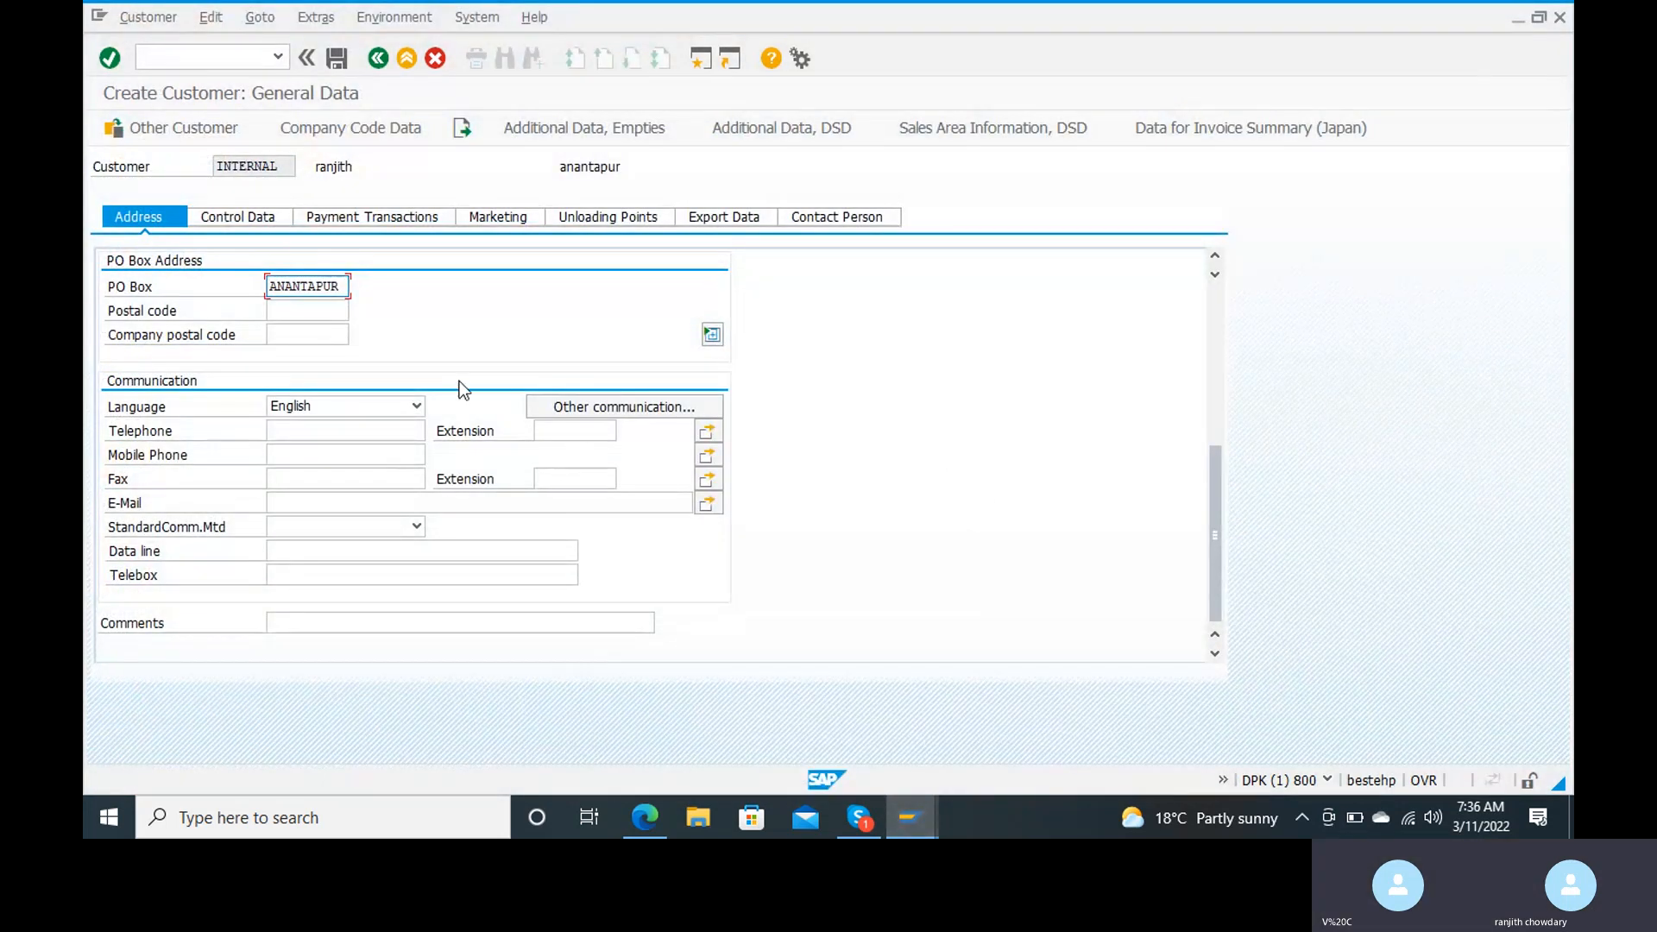
# Step: Proceed past the control data and bank details to the customer's company code data, and choose reconciliation account 200102
pyautogui.click(251, 221)
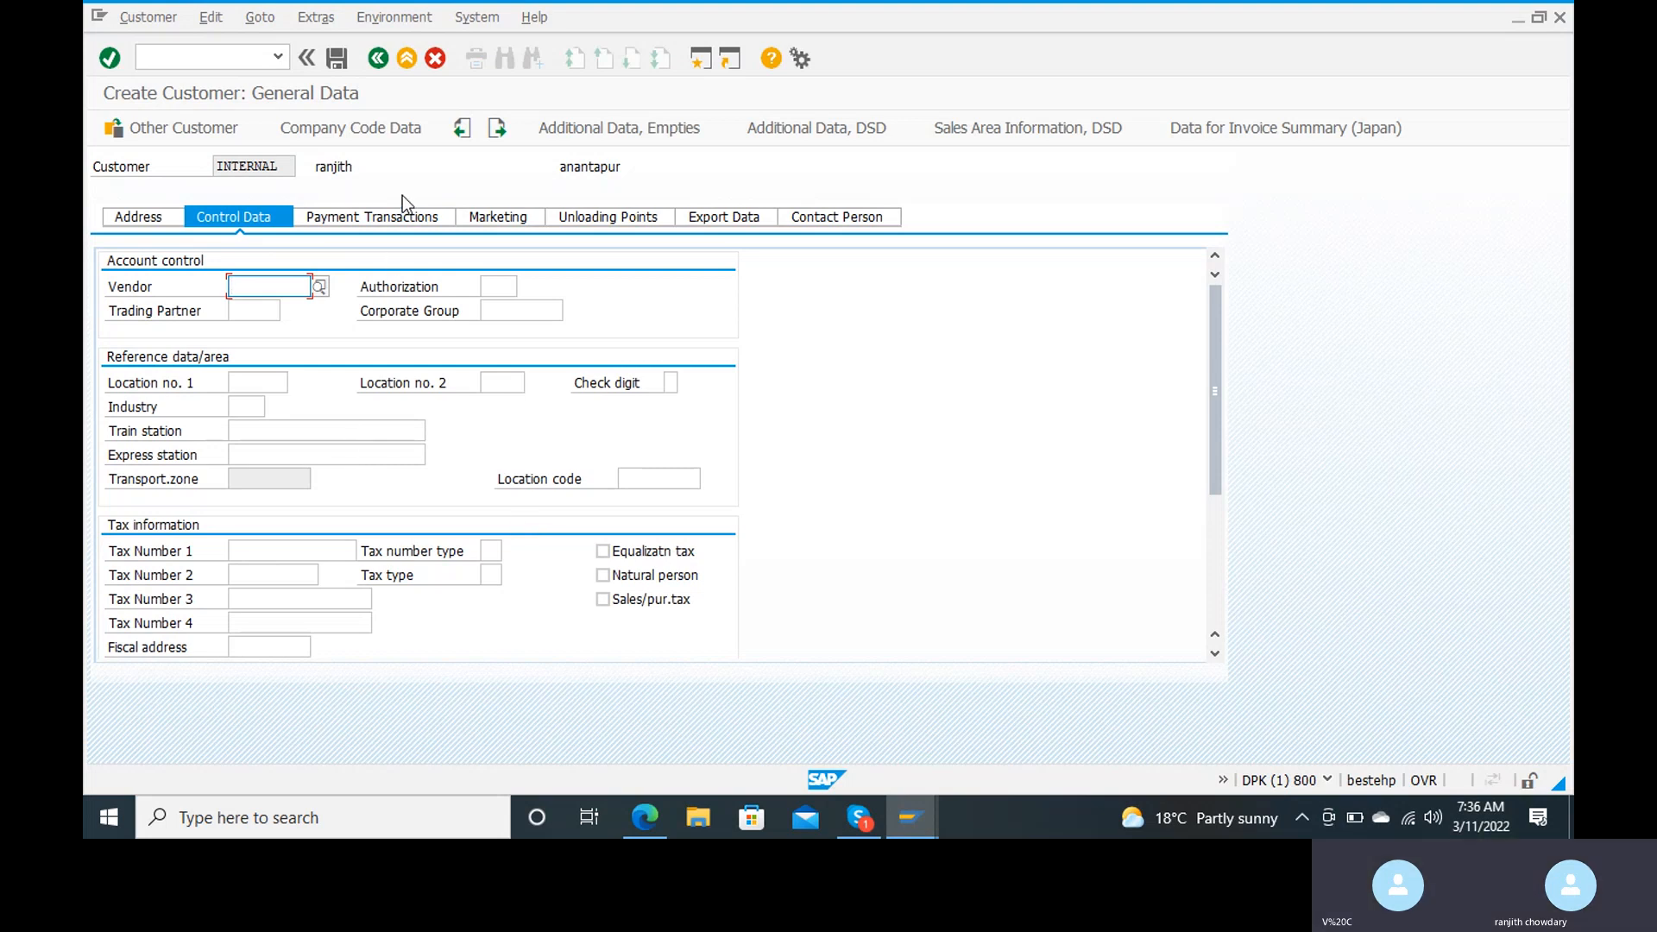
pyautogui.click(399, 216)
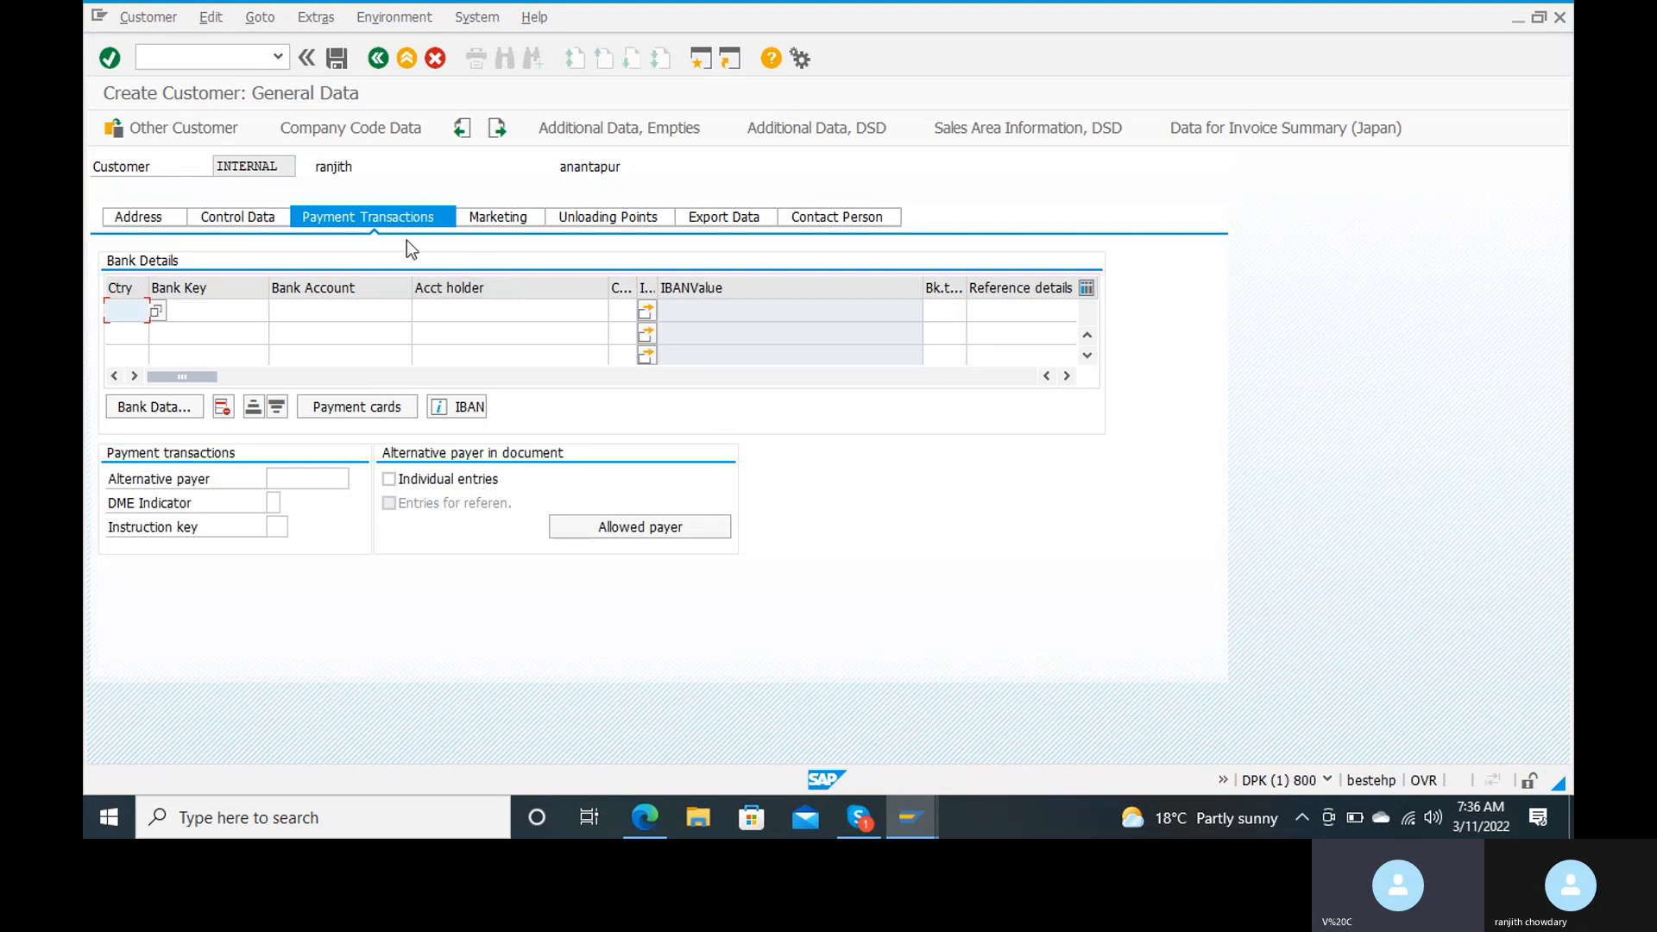
pyautogui.click(351, 131)
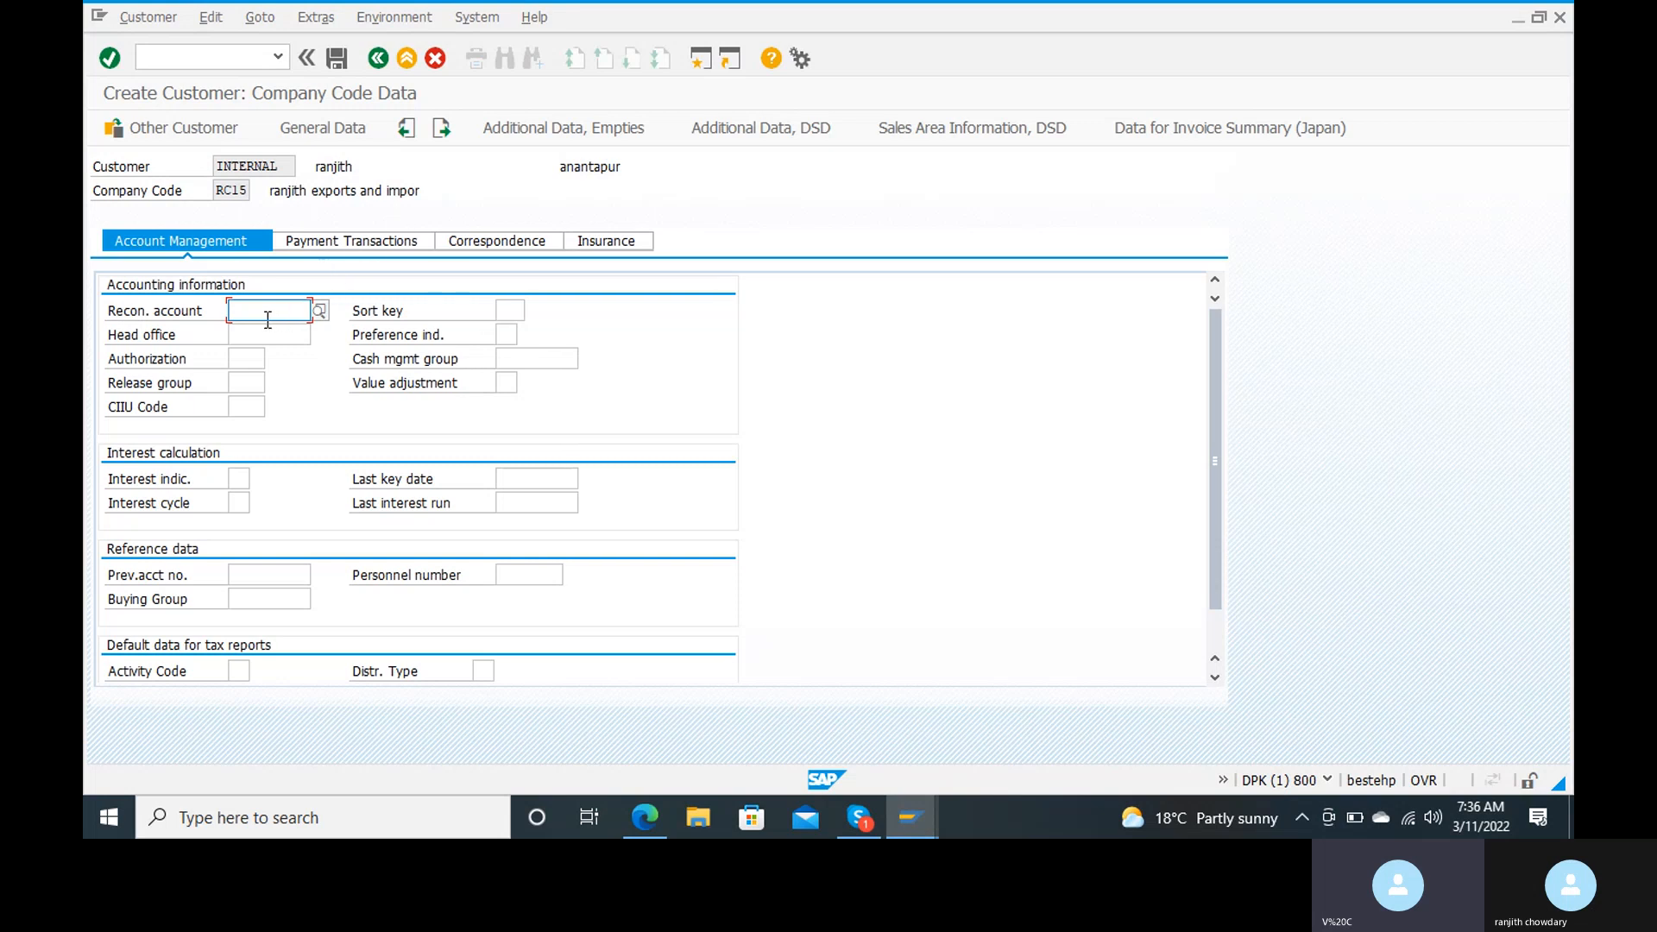
pyautogui.click(319, 311)
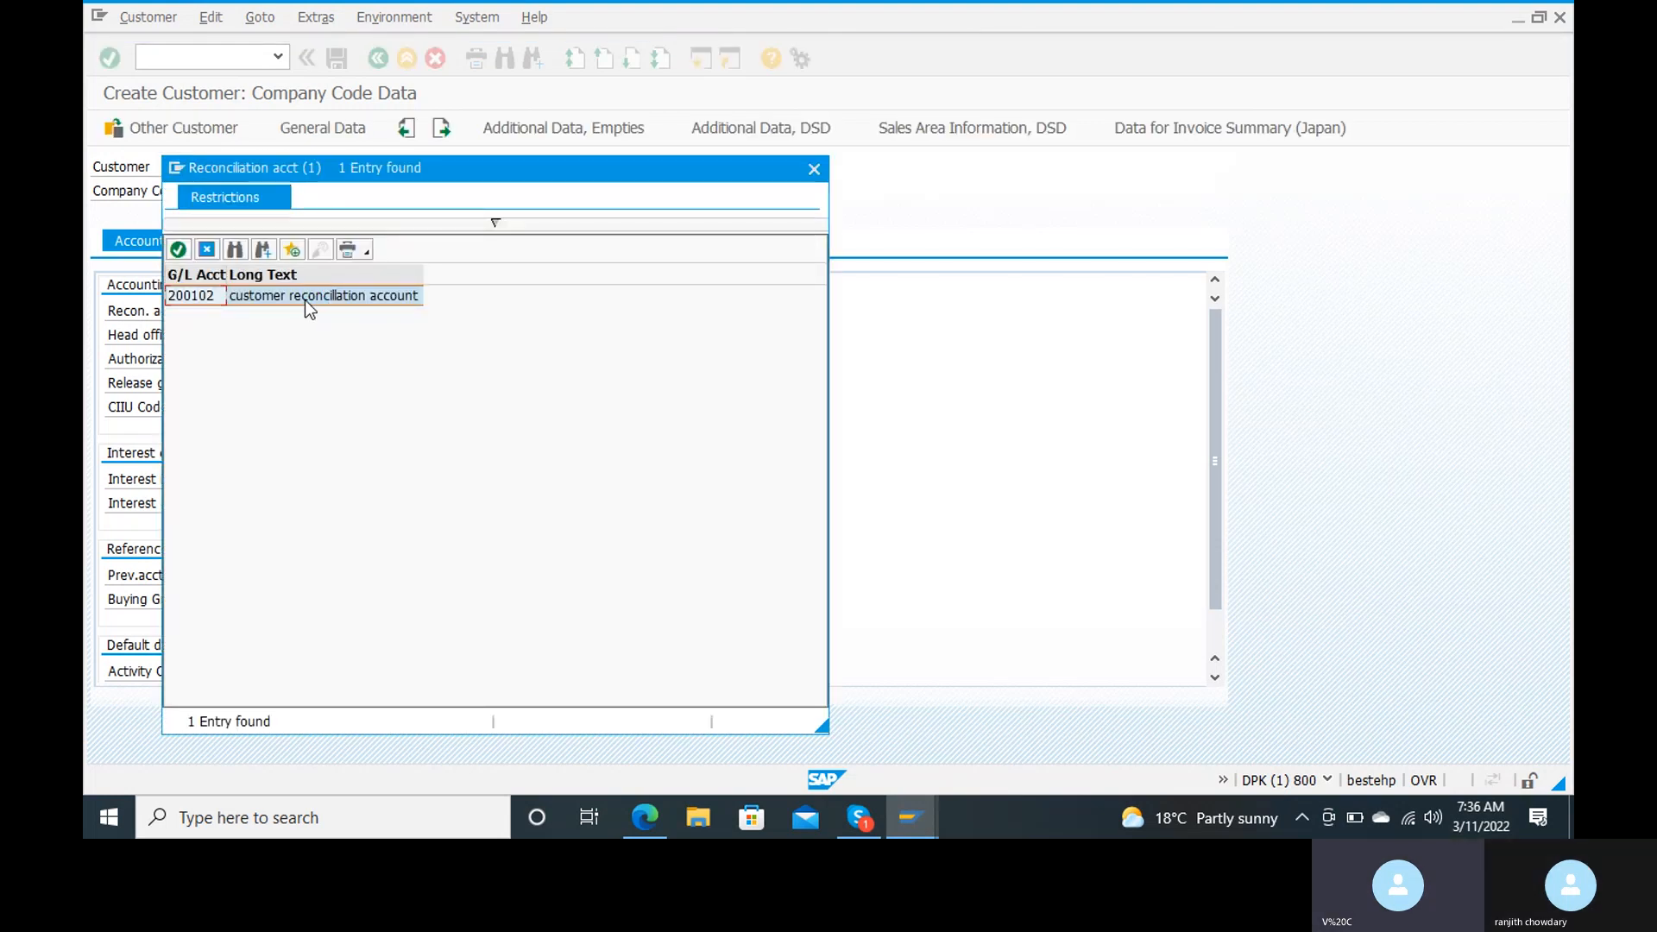
pyautogui.doubleClick(300, 296)
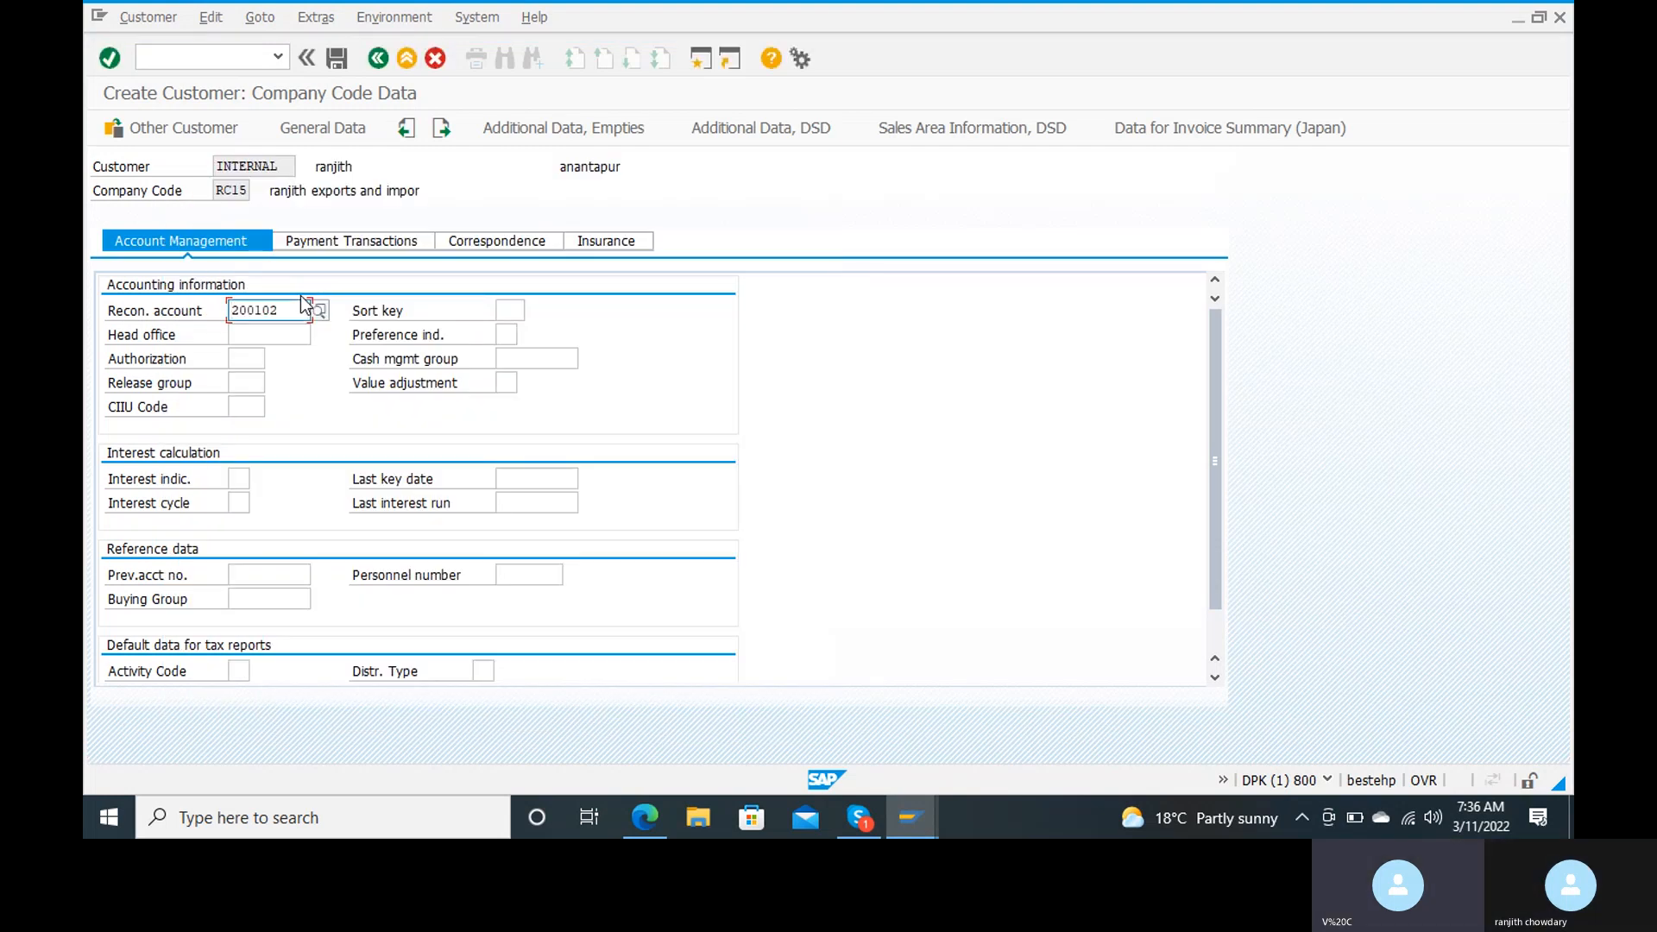
# Step: Set the customer's sort key to 001 (Posting date) and the cash management group to E6 (Major customers)
pyautogui.click(497, 308)
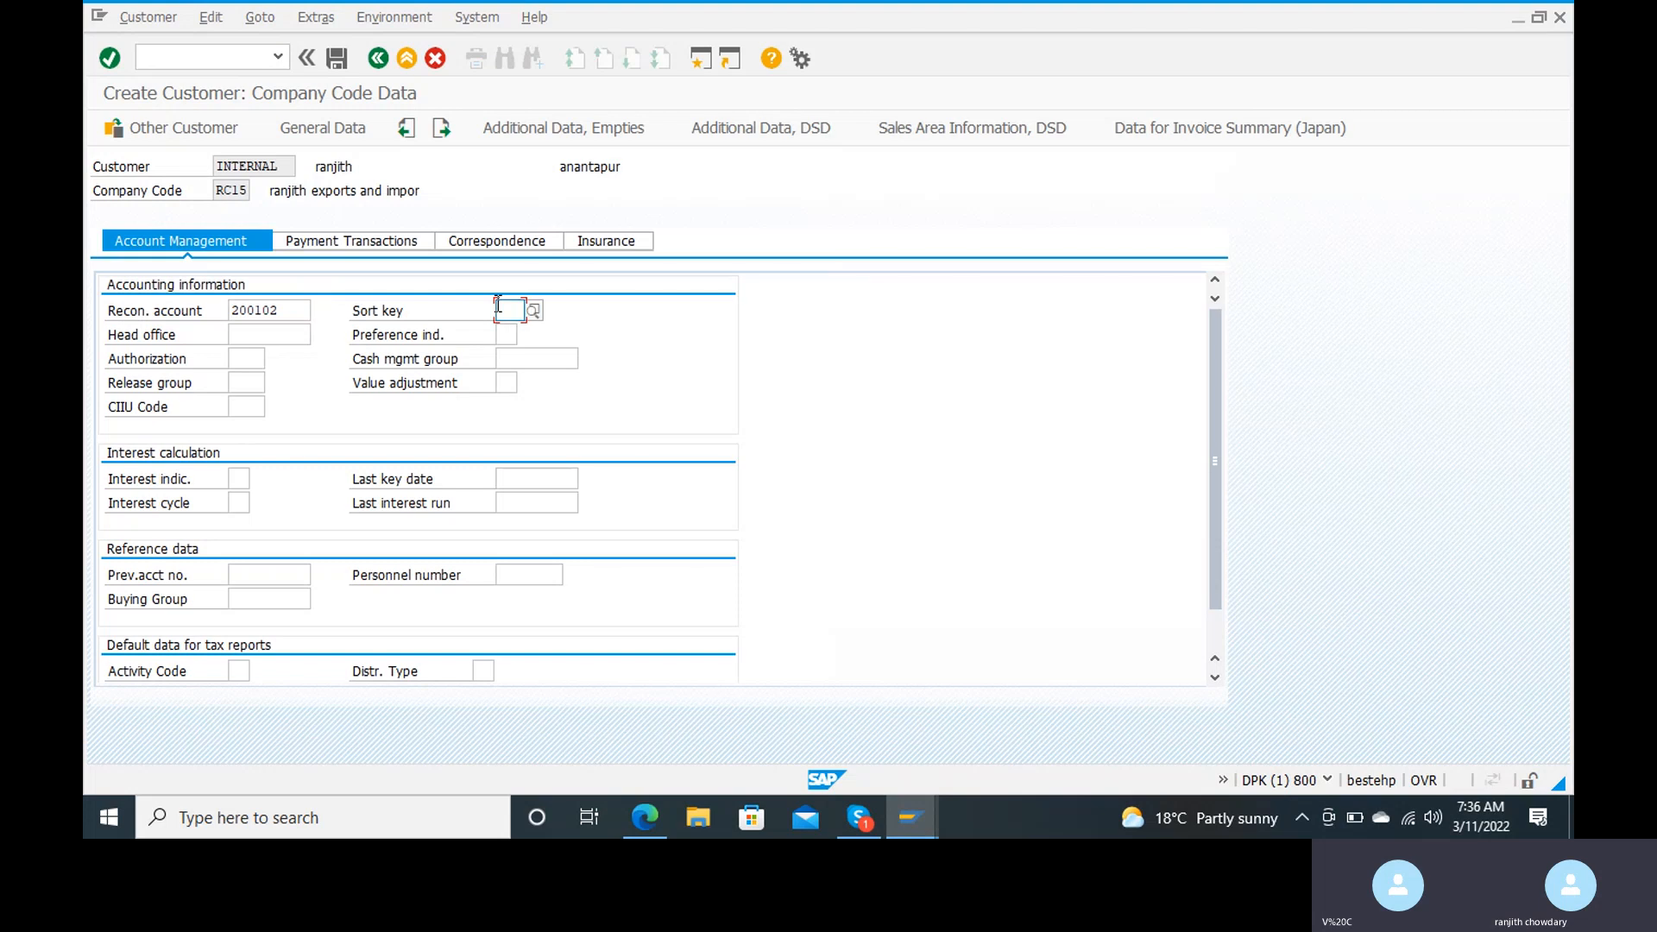
pyautogui.write('0')
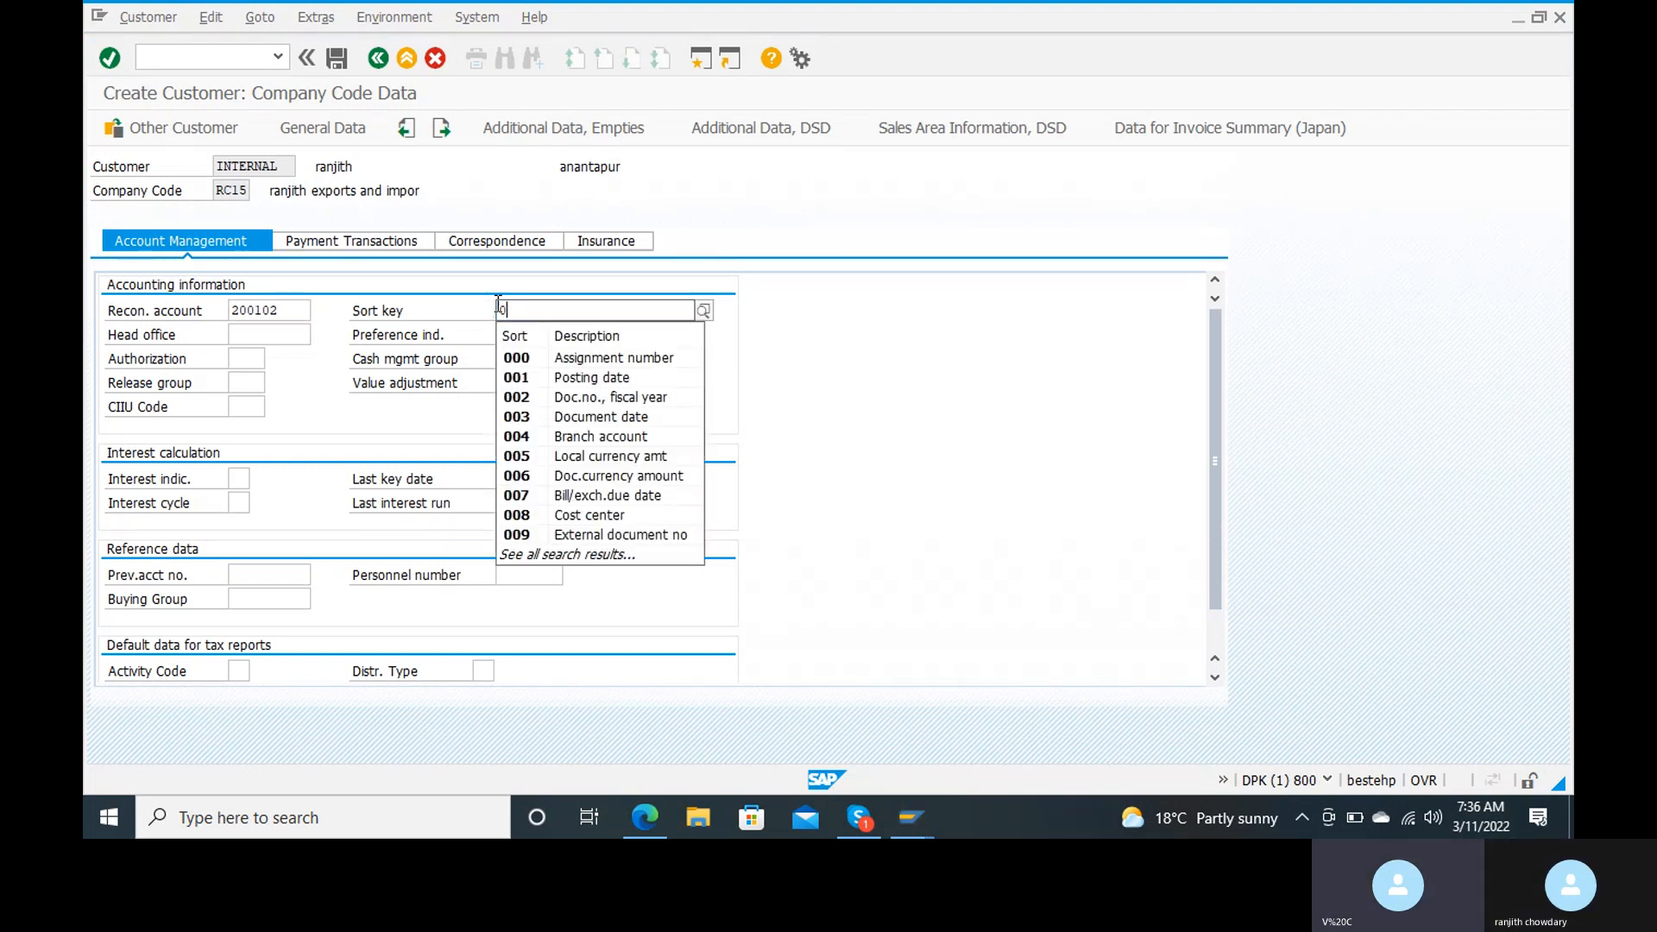
pyautogui.click(531, 378)
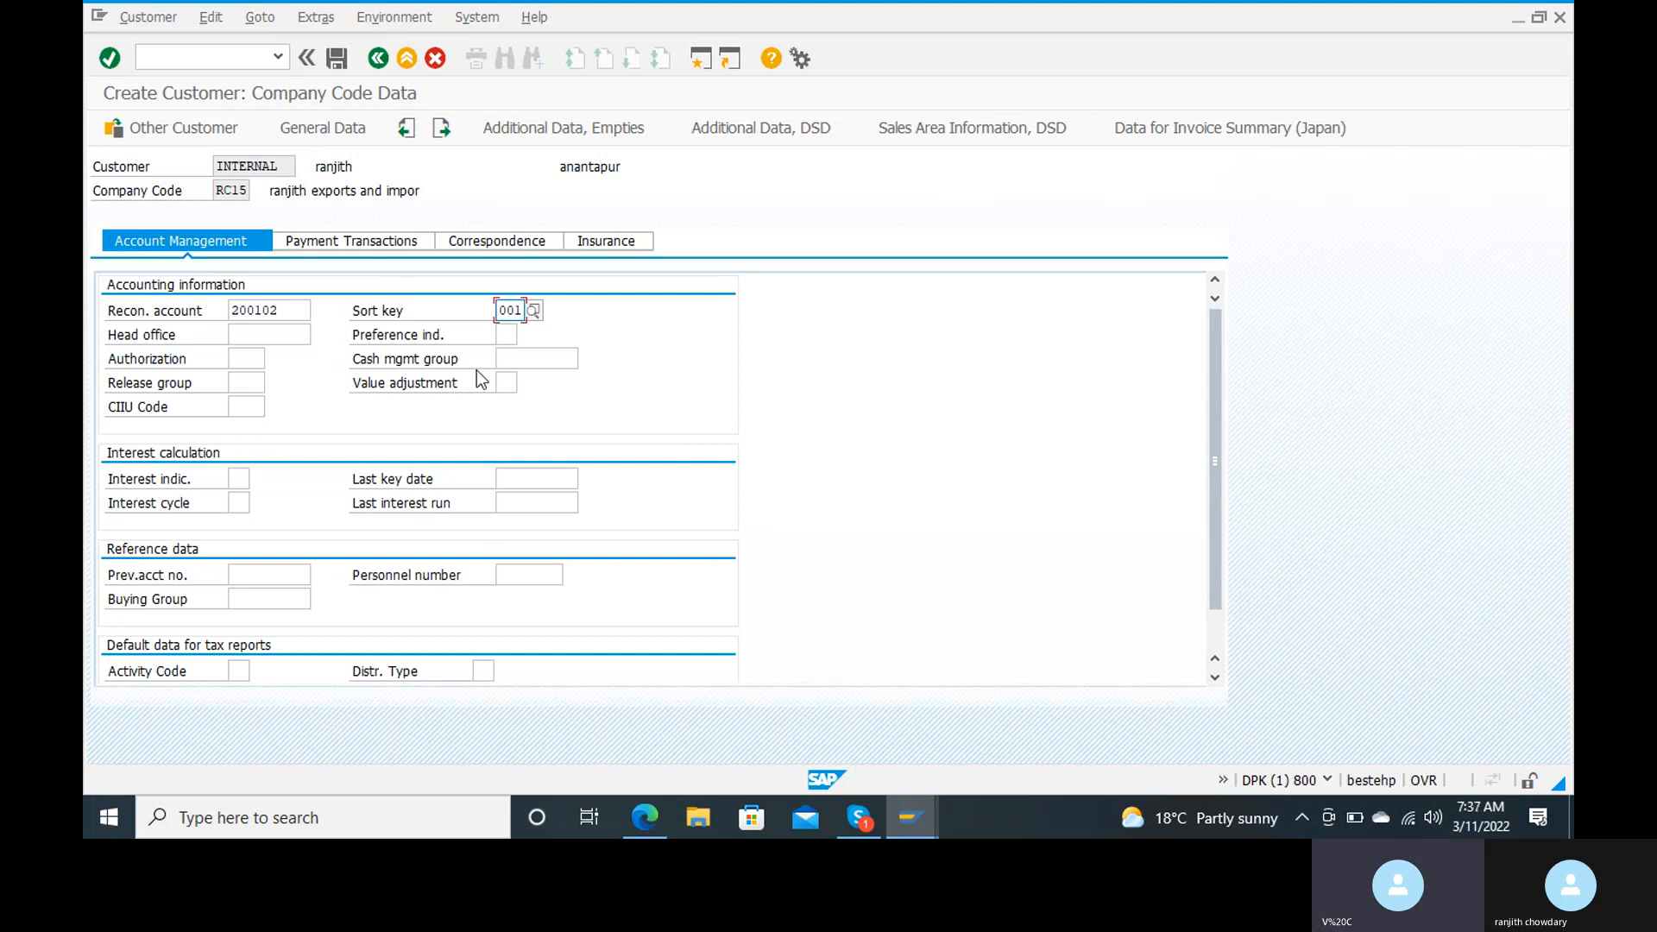
pyautogui.click(523, 361)
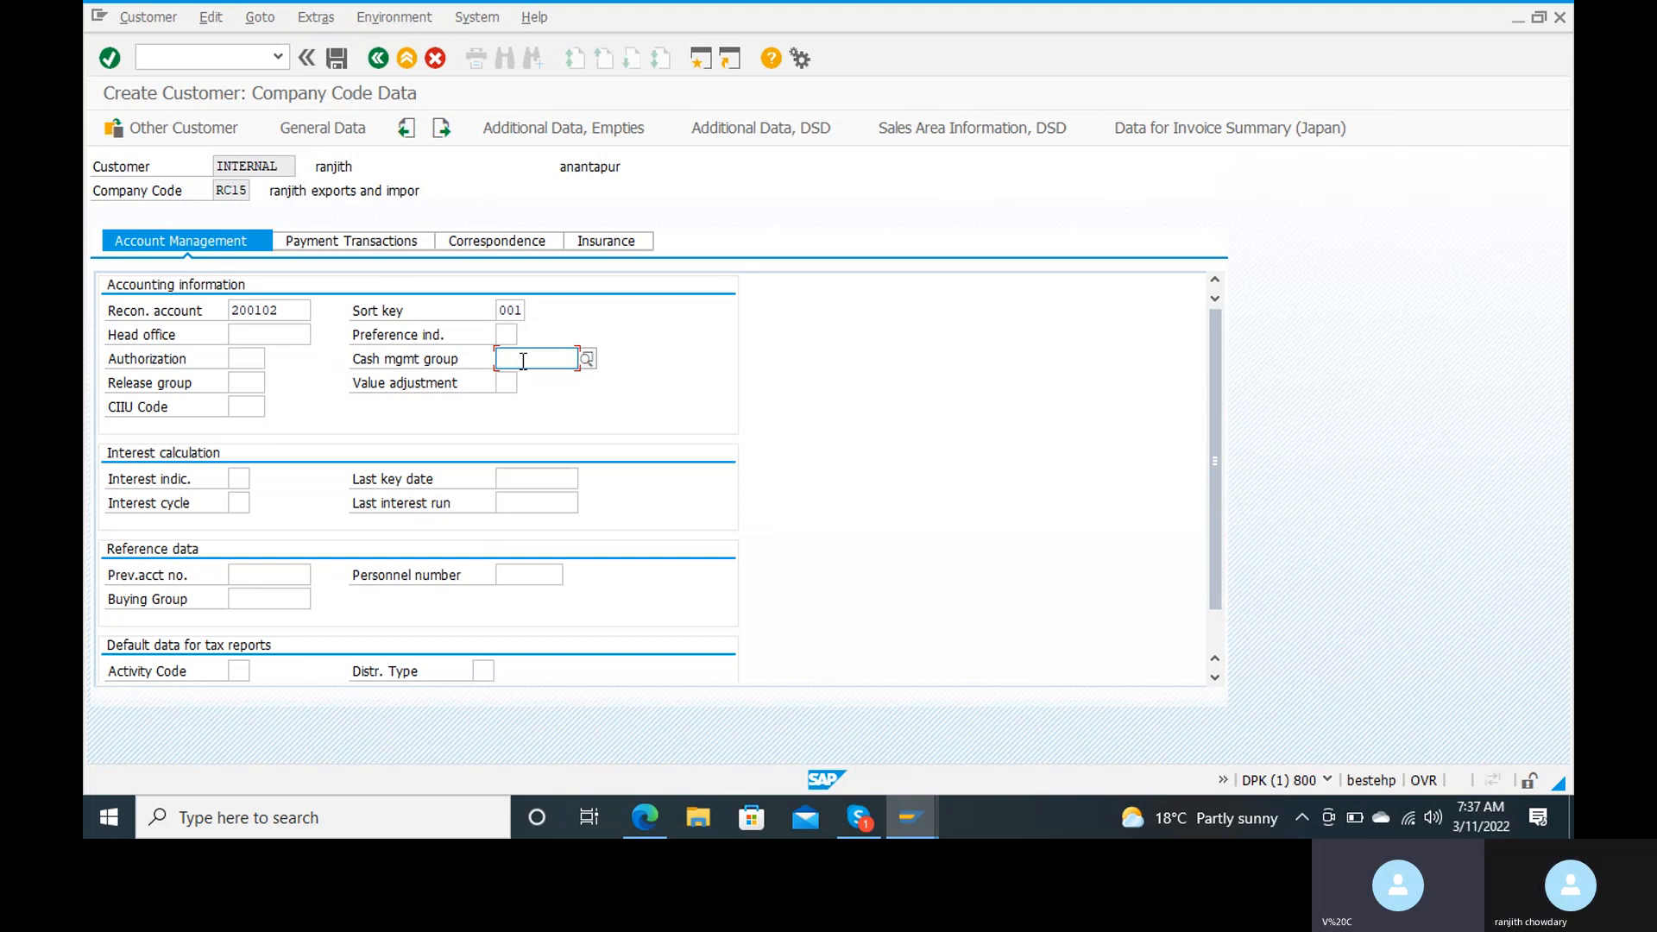
pyautogui.click(586, 359)
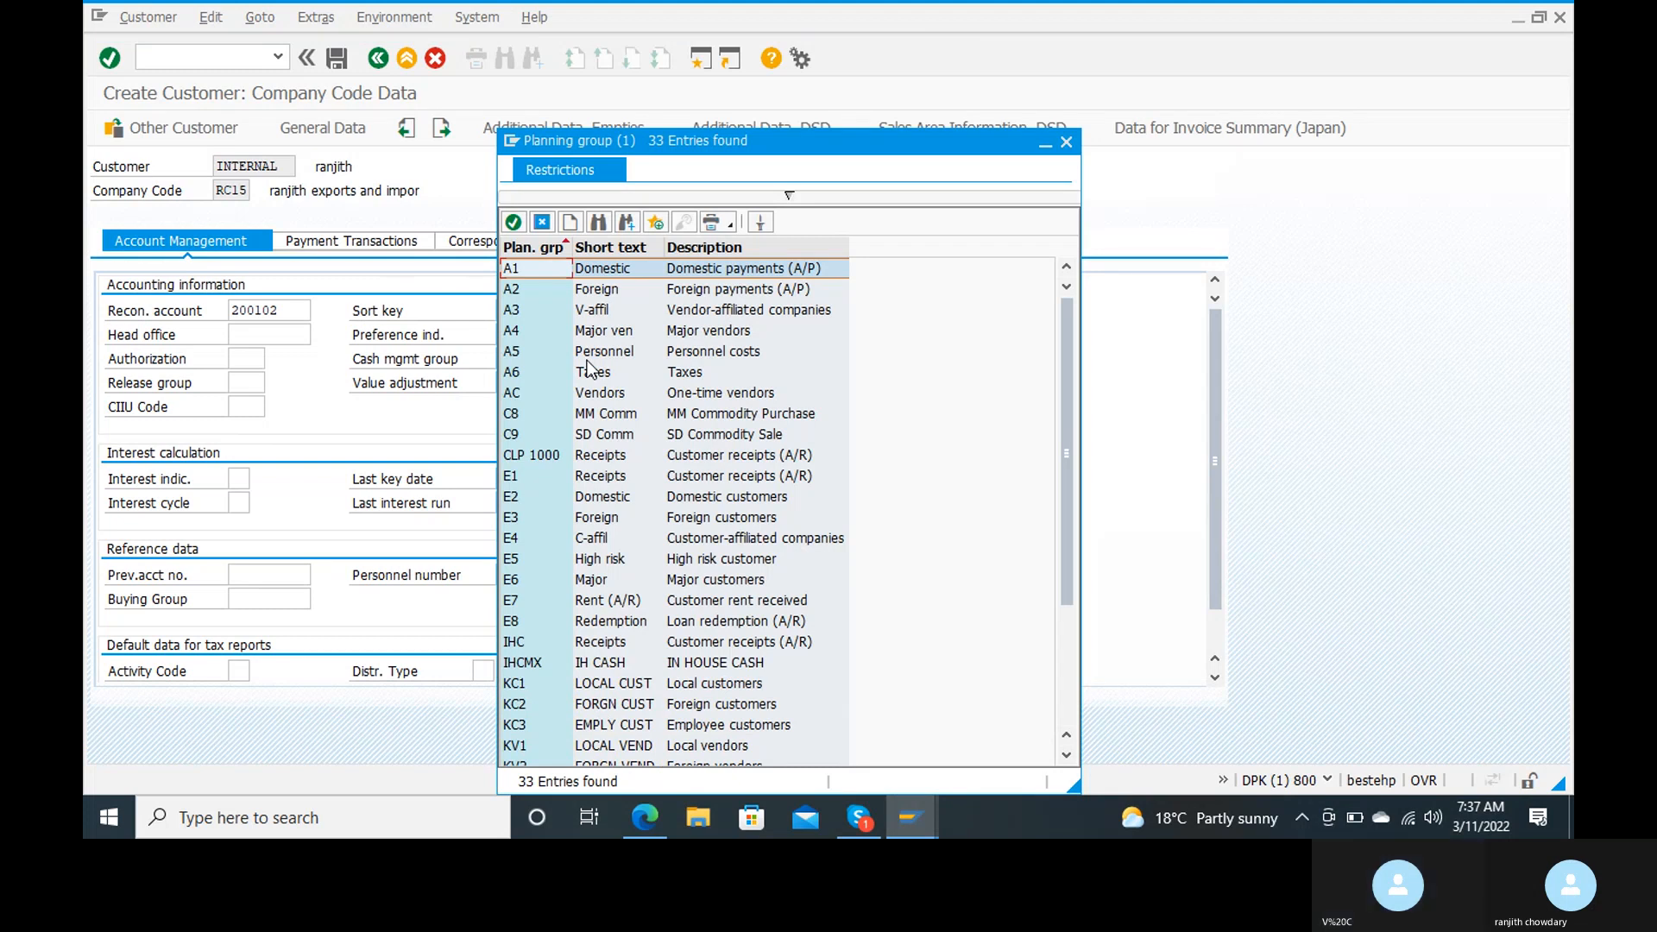
pyautogui.doubleClick(518, 578)
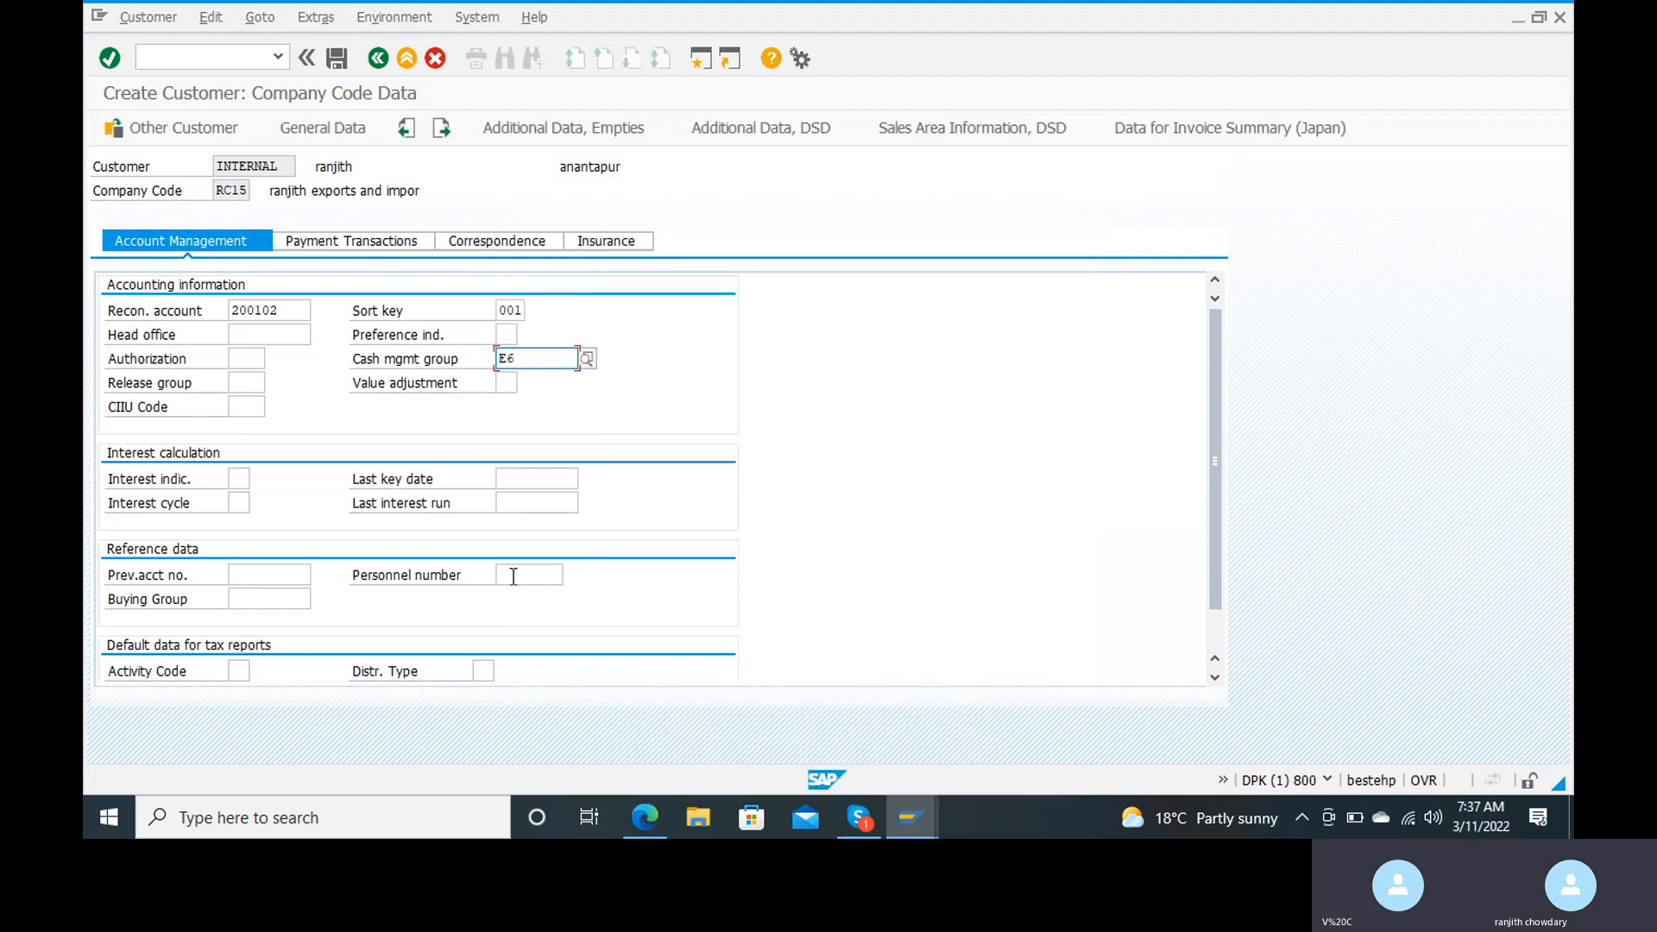
# Step: Assign customer tolerance group RANC in the company code payment transactions and save the customer master record
pyautogui.click(371, 244)
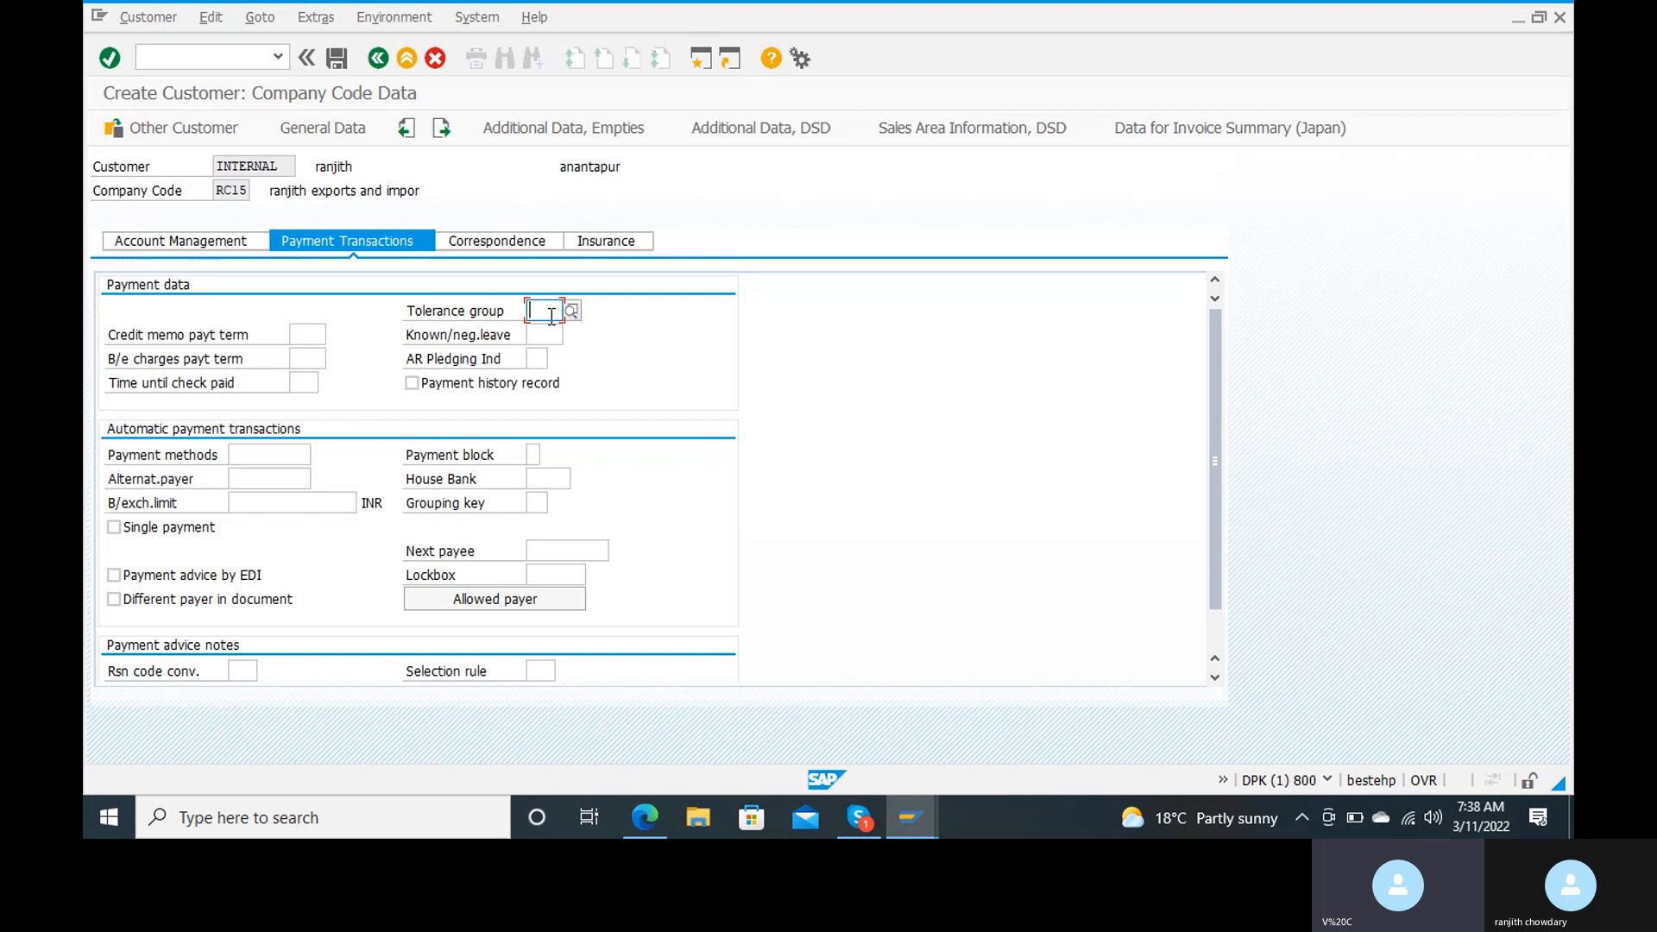
pyautogui.write('r')
pyautogui.write('c')
pyautogui.press('BackSpace')
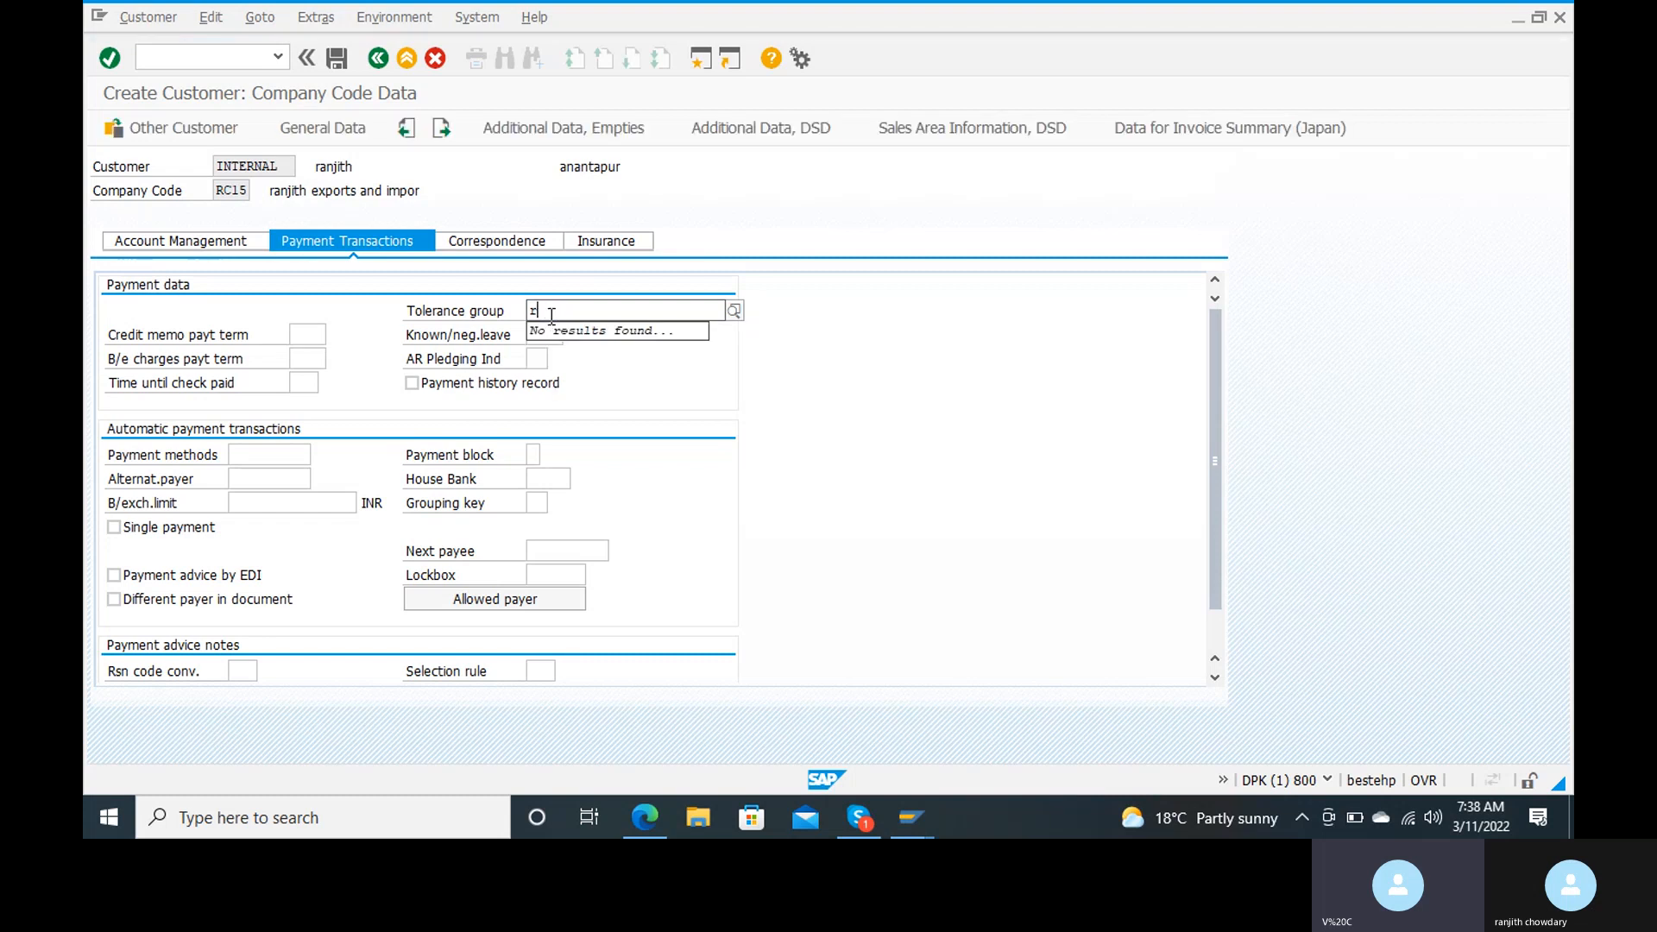
pyautogui.write('a')
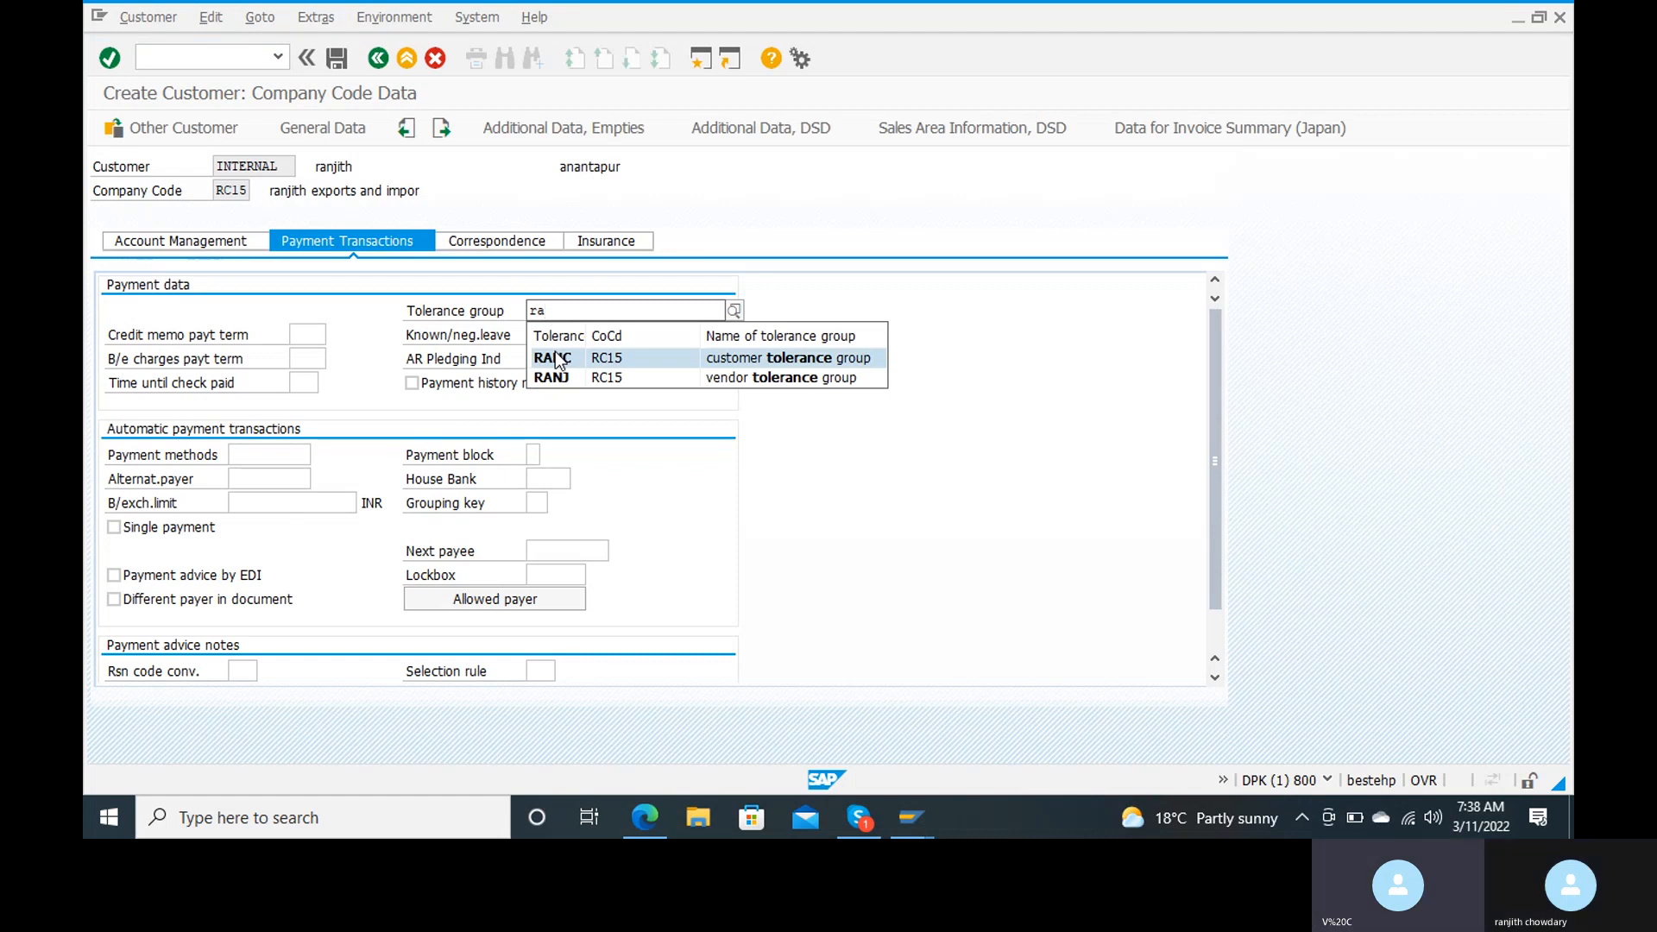
pyautogui.click(555, 354)
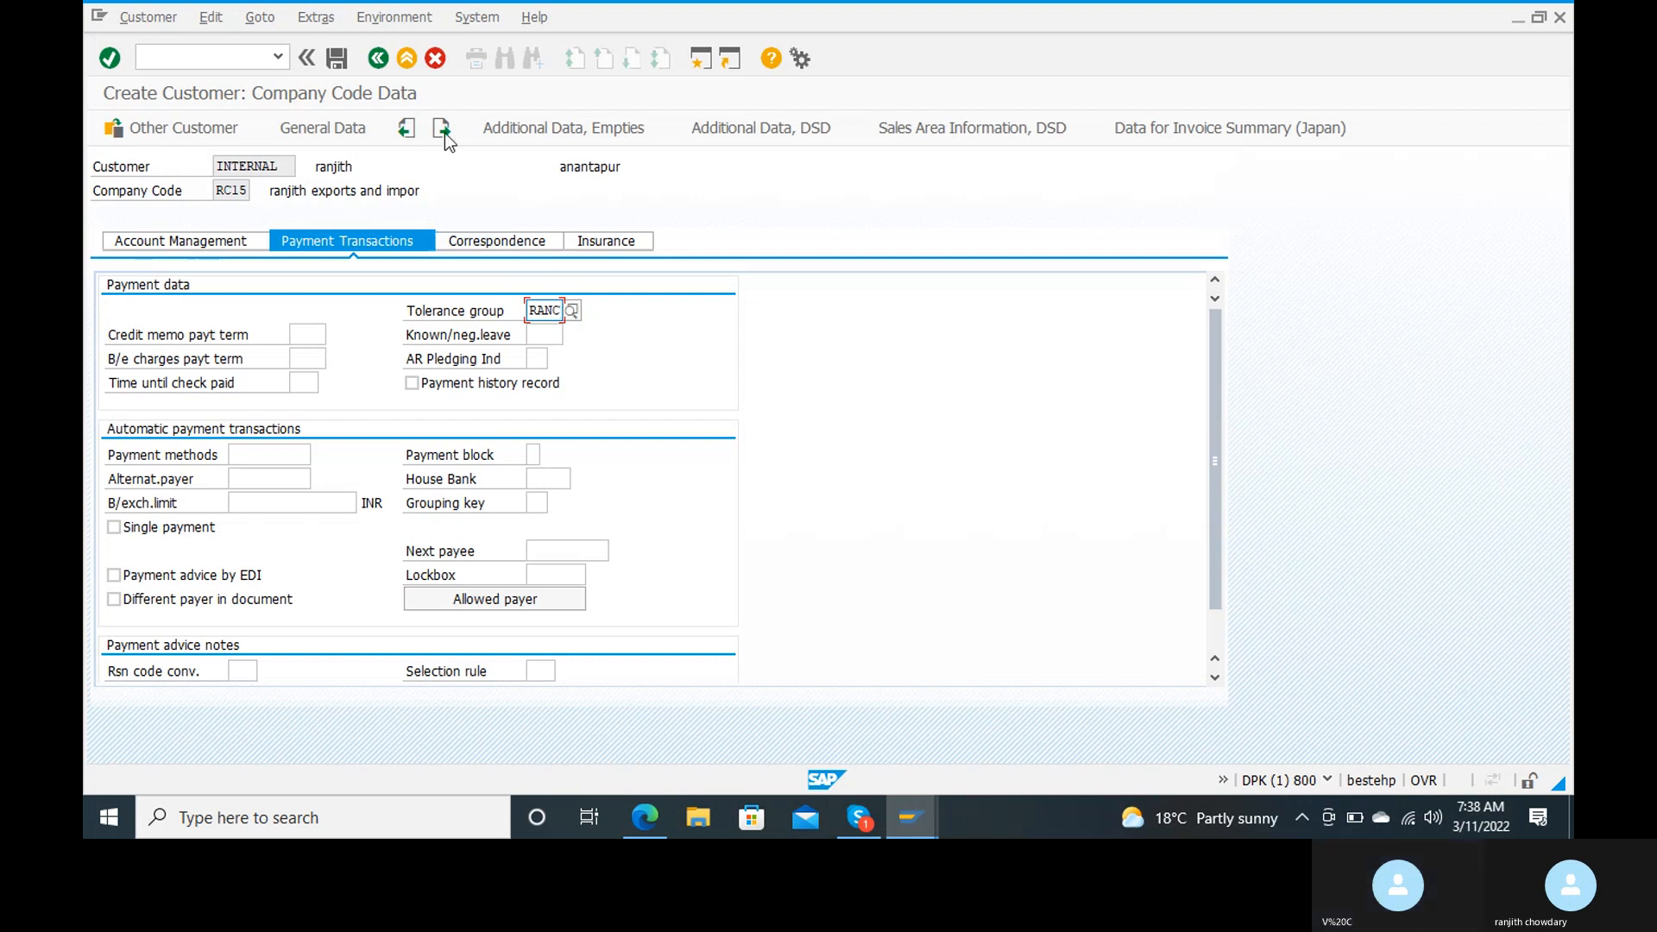
pyautogui.click(336, 58)
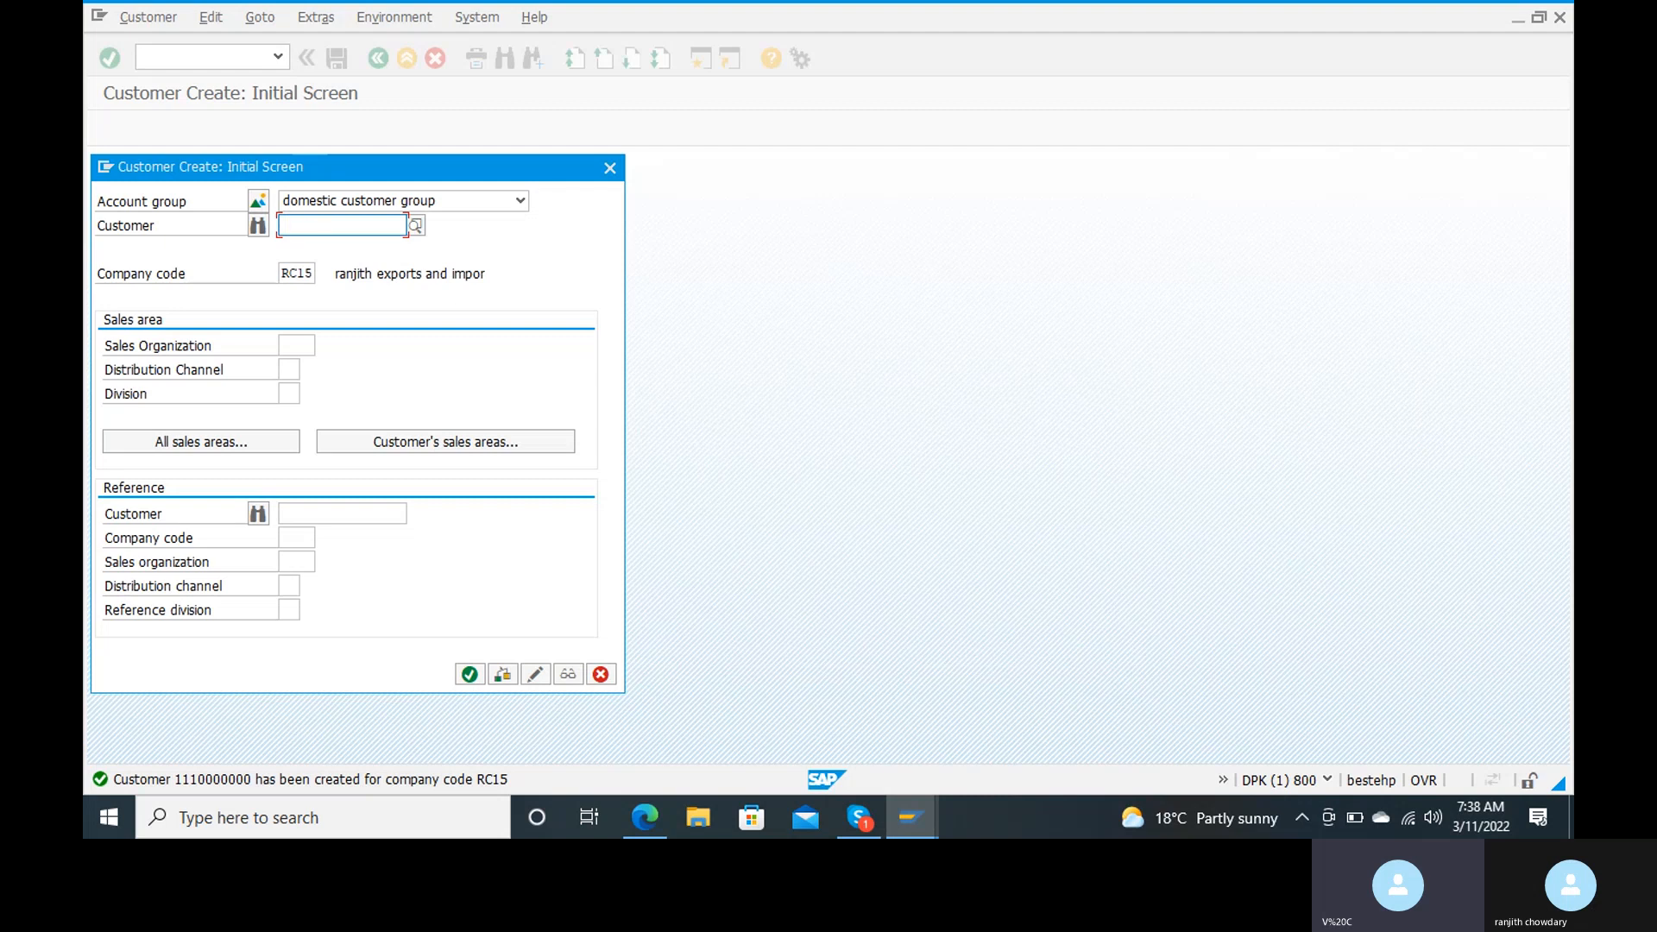
# Step: Make Terms of payment a required entry in account group RANJ's company code payment transactions field status and save
pyautogui.moveTo(911, 817)
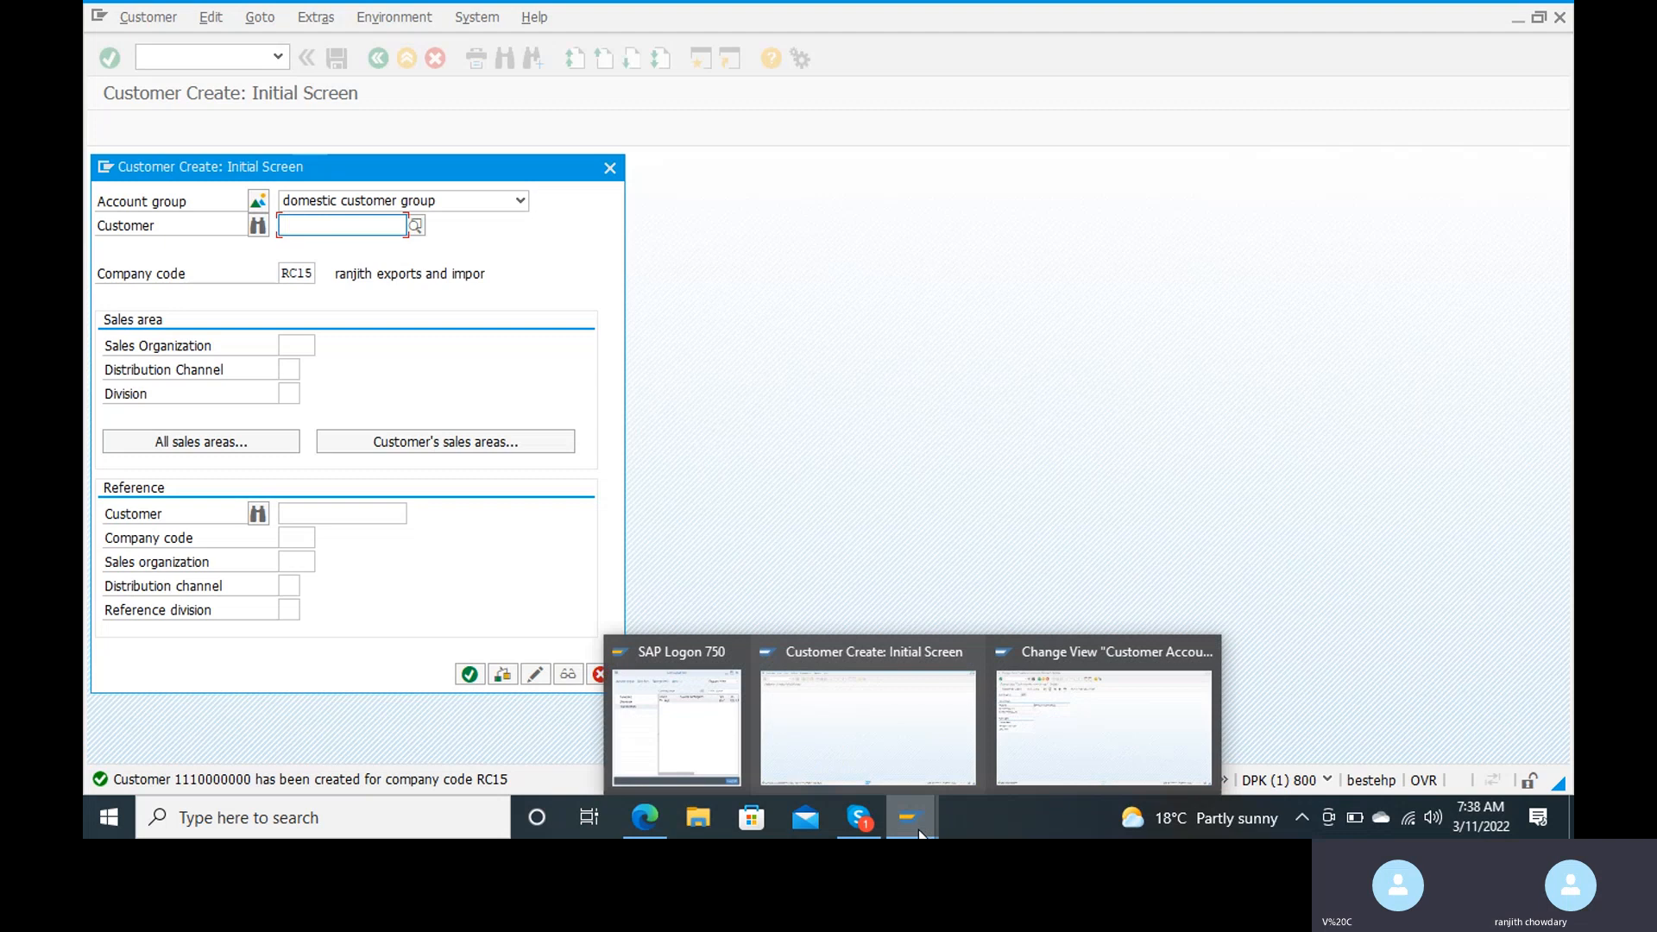
pyautogui.click(1078, 718)
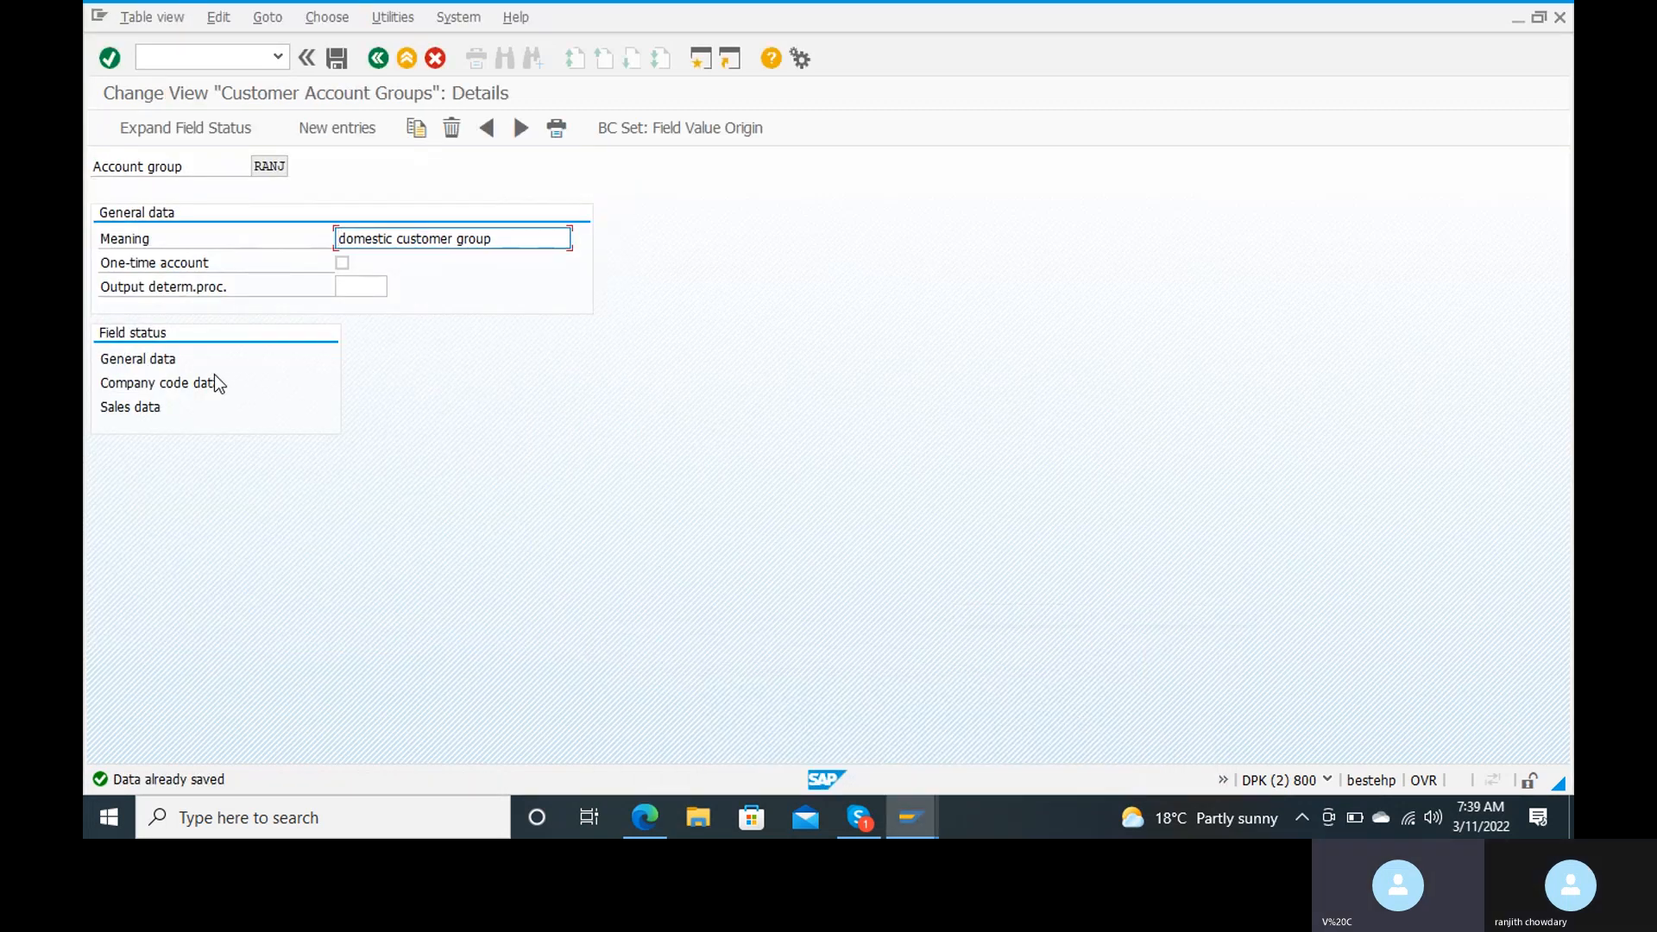
pyautogui.doubleClick(189, 382)
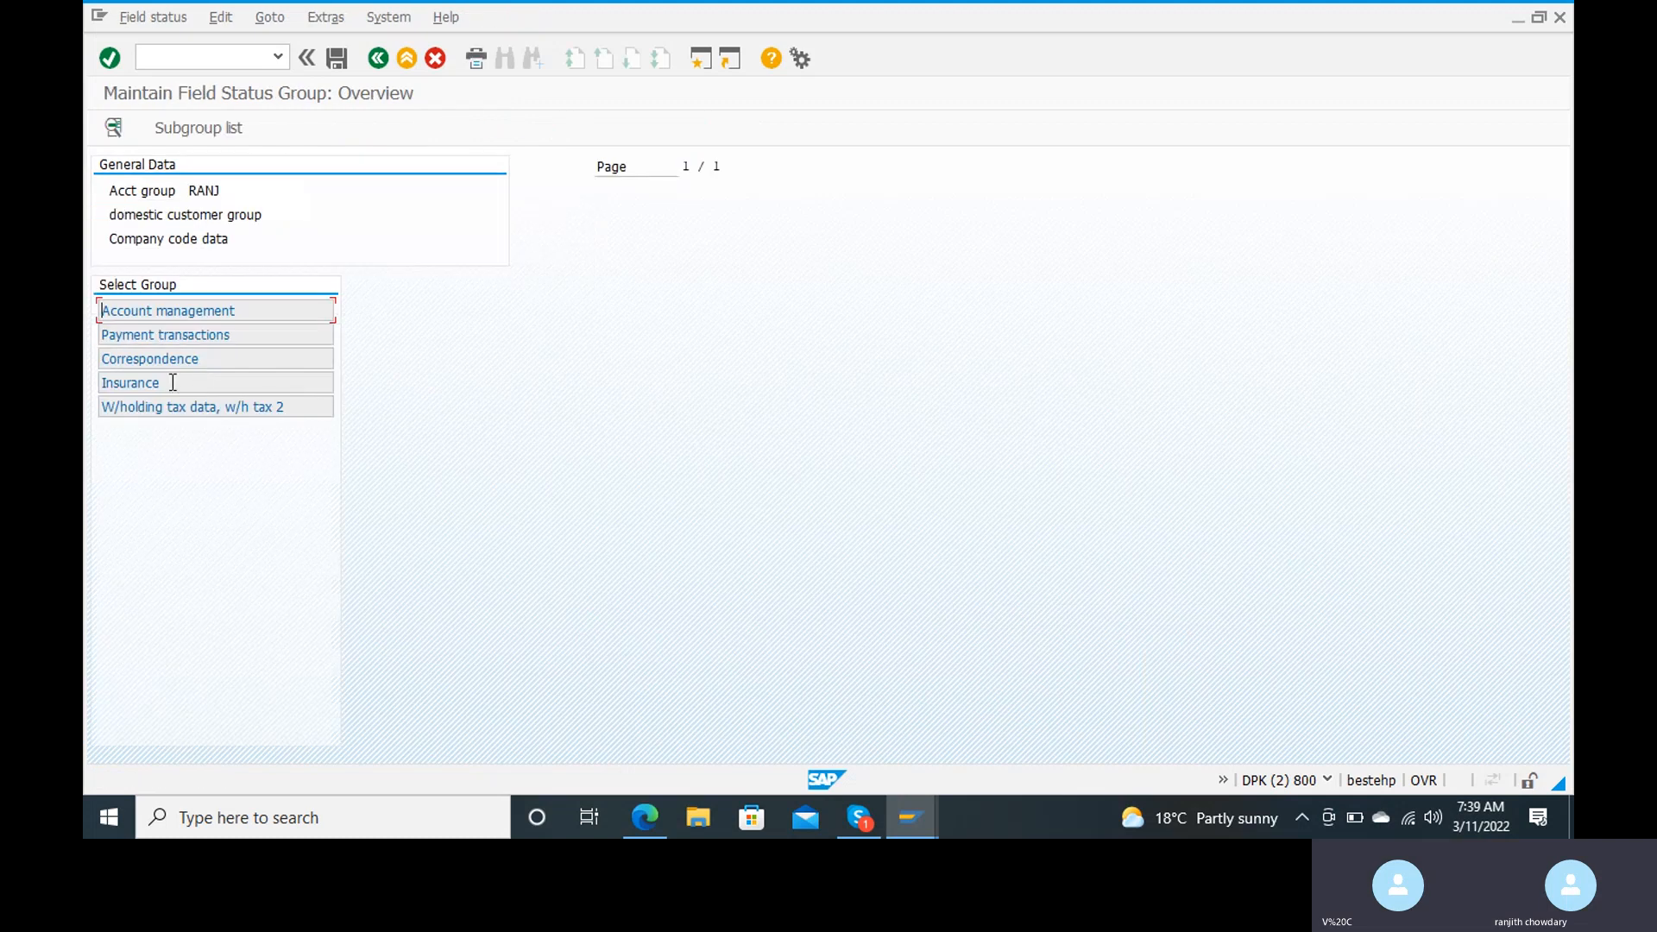
pyautogui.doubleClick(168, 335)
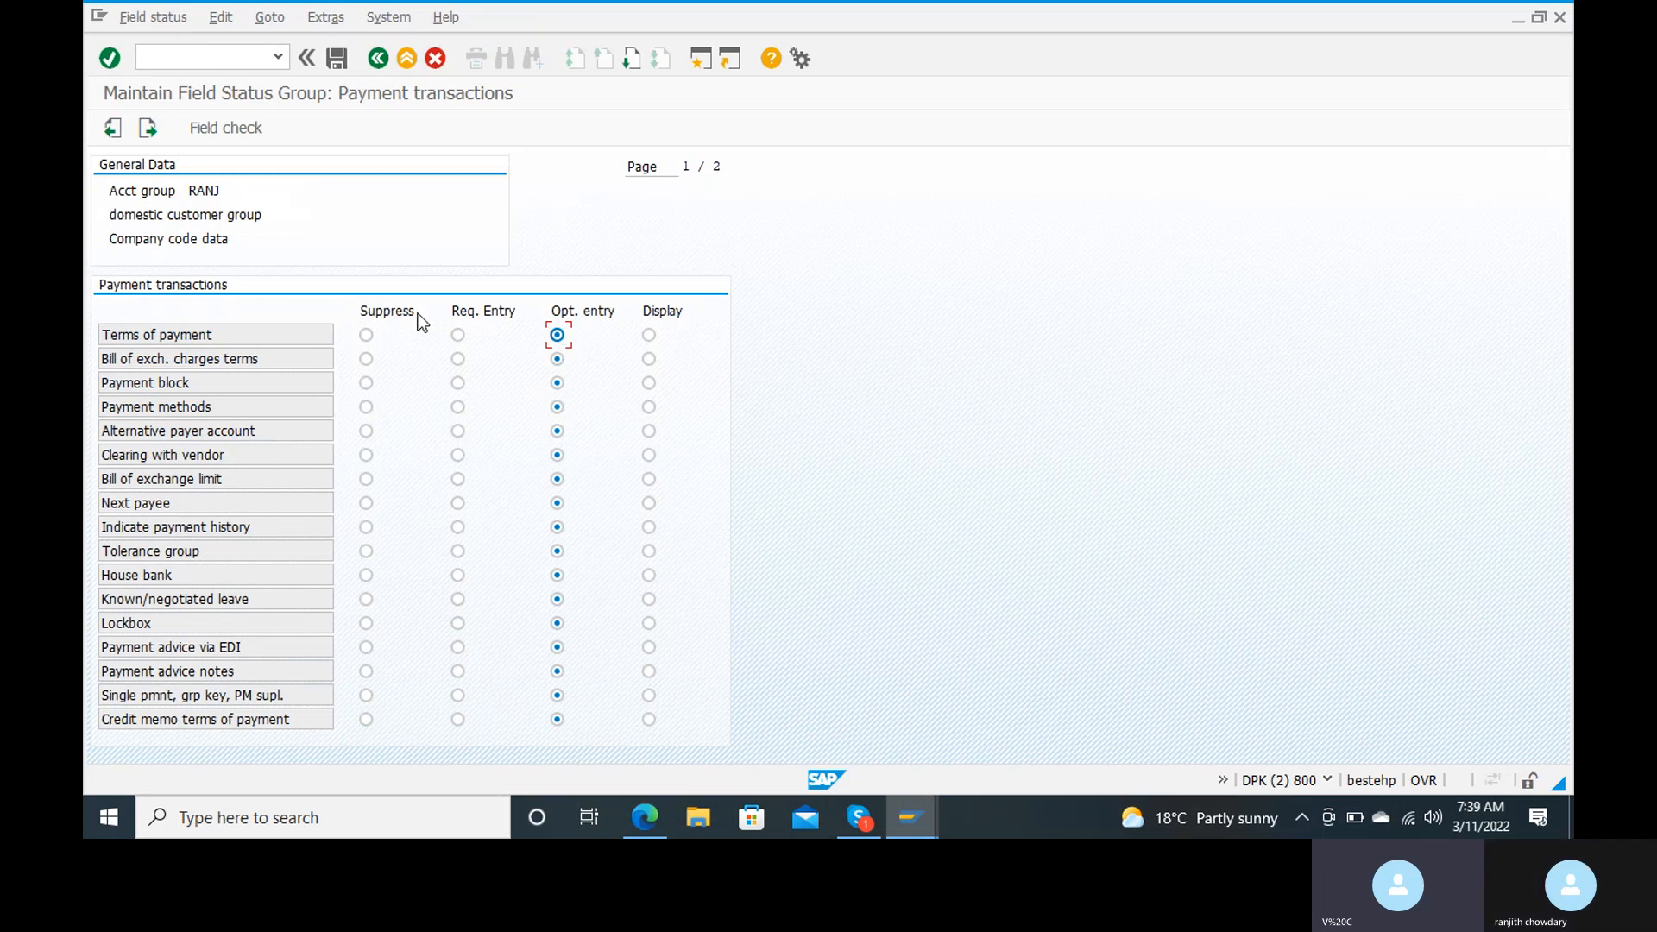
pyautogui.click(458, 337)
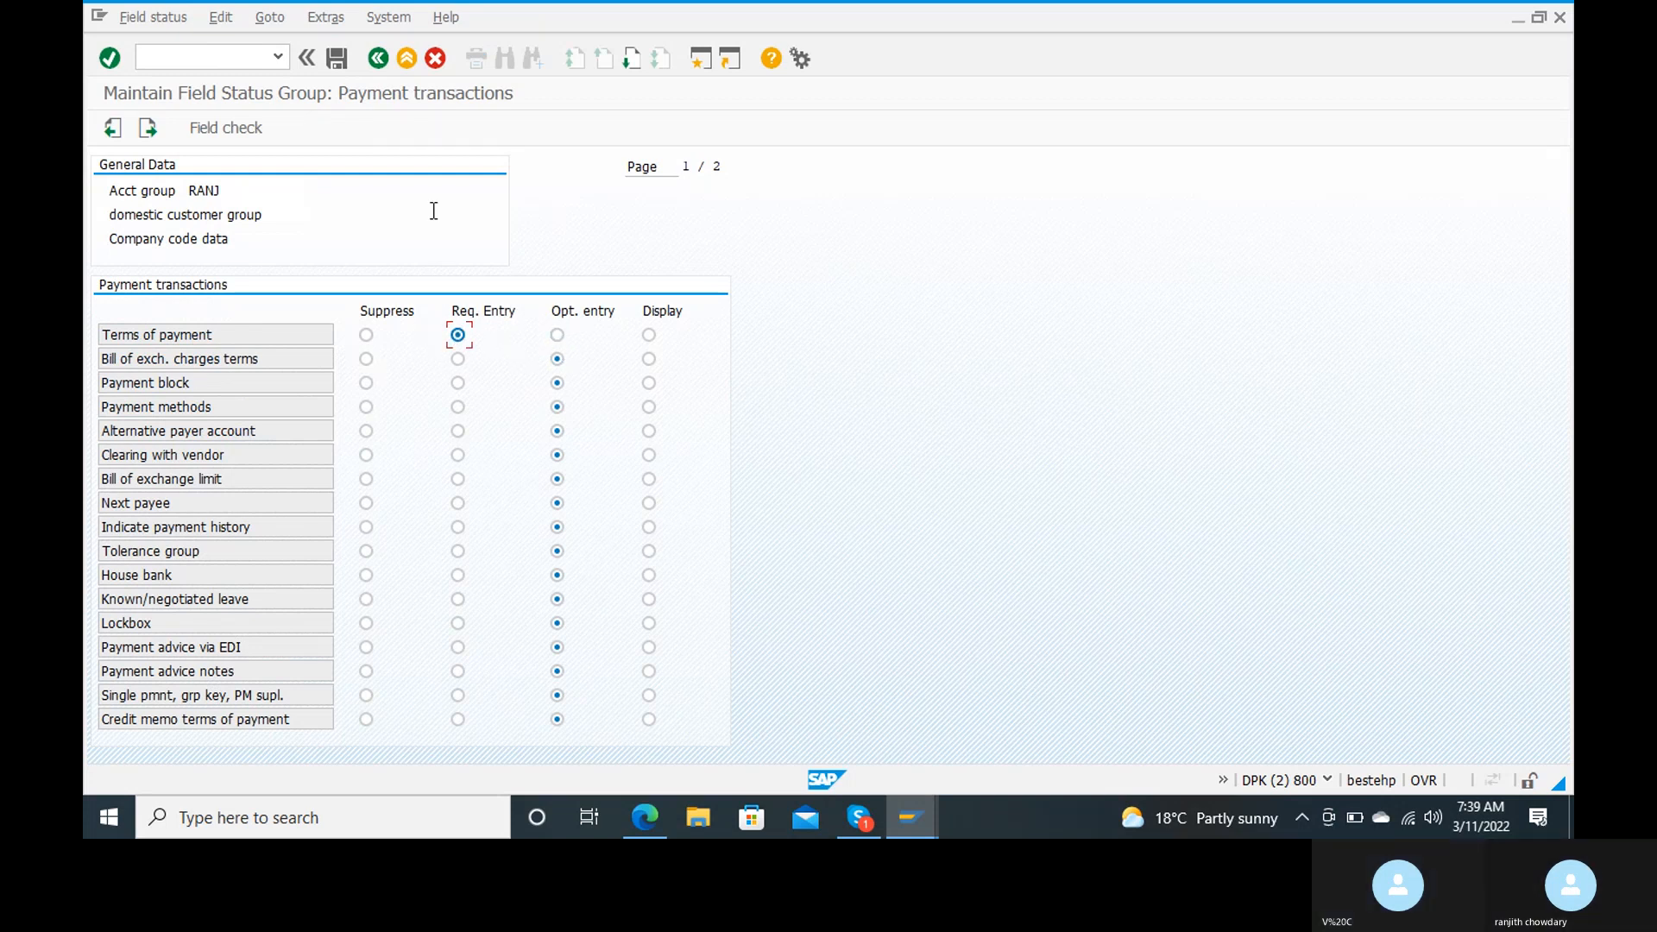
pyautogui.click(337, 58)
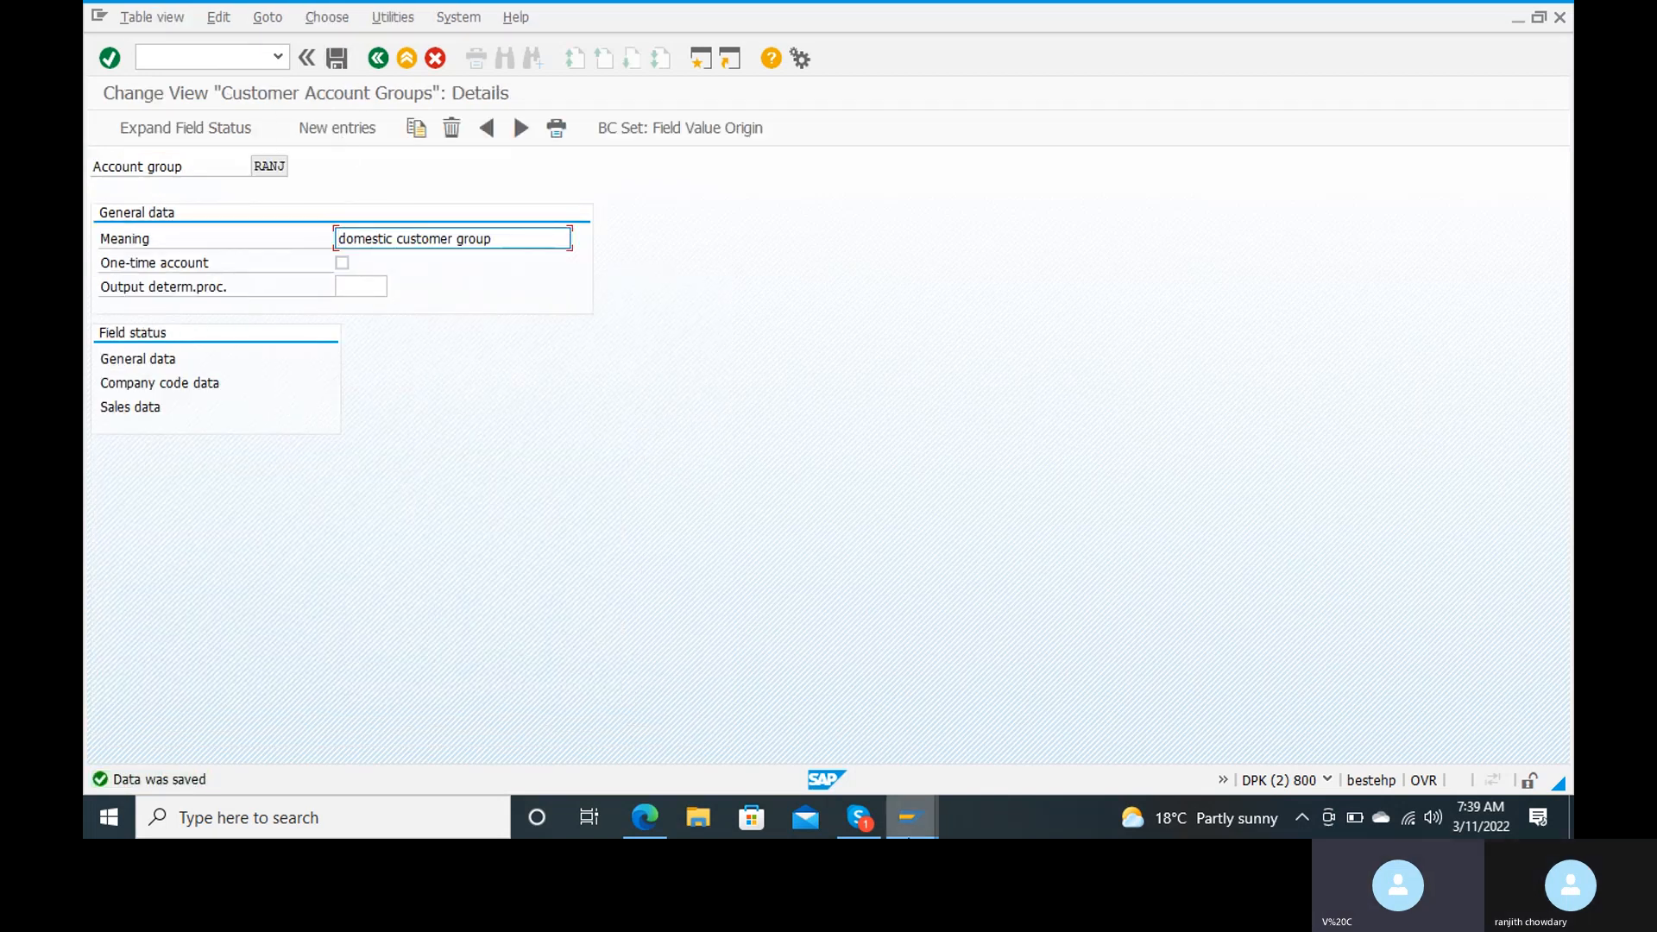
# Step: Switch back to the customer creation window and open the general data of a new RC15 domestic customer
pyautogui.moveTo(930, 819)
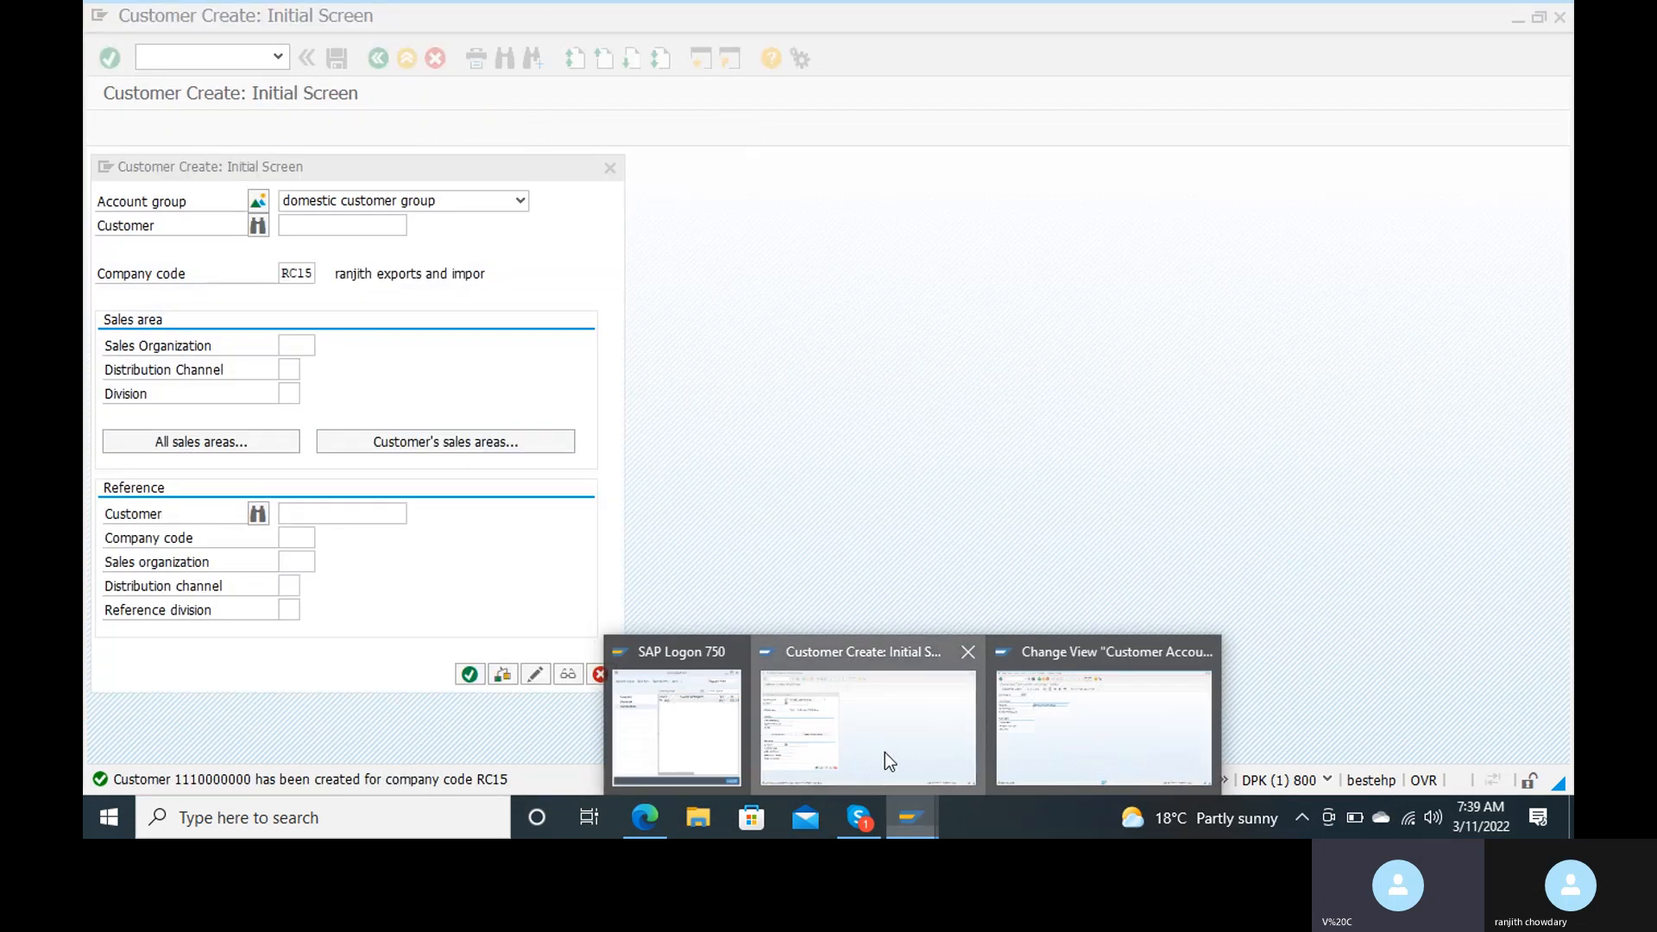
pyautogui.click(884, 753)
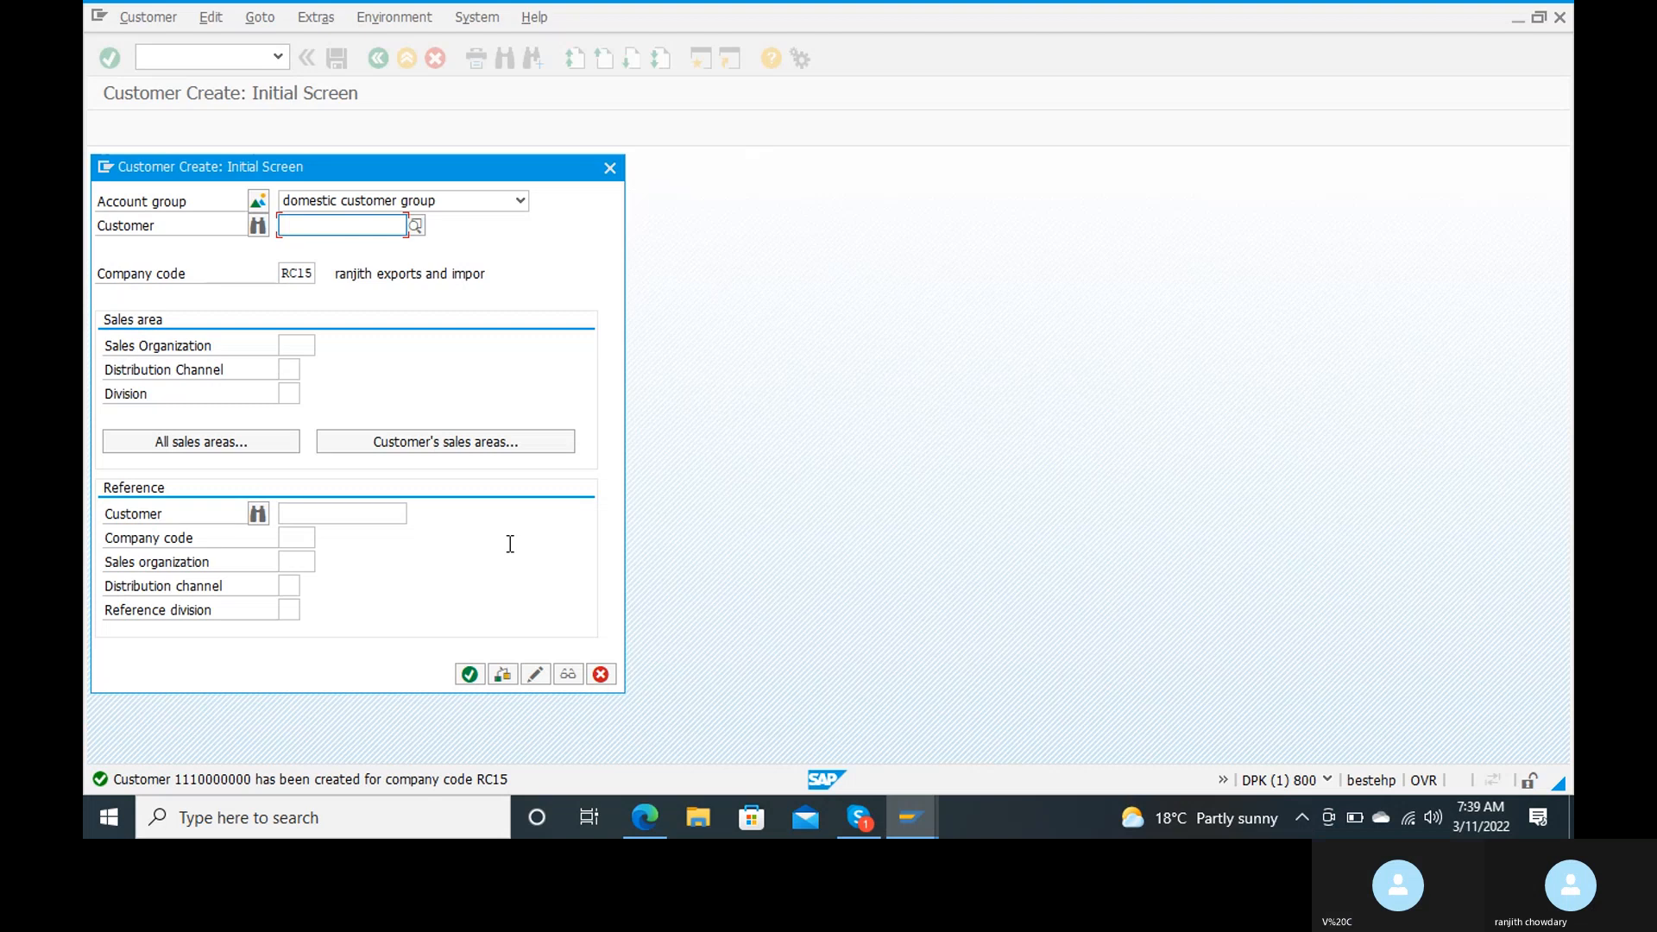
pyautogui.click(470, 675)
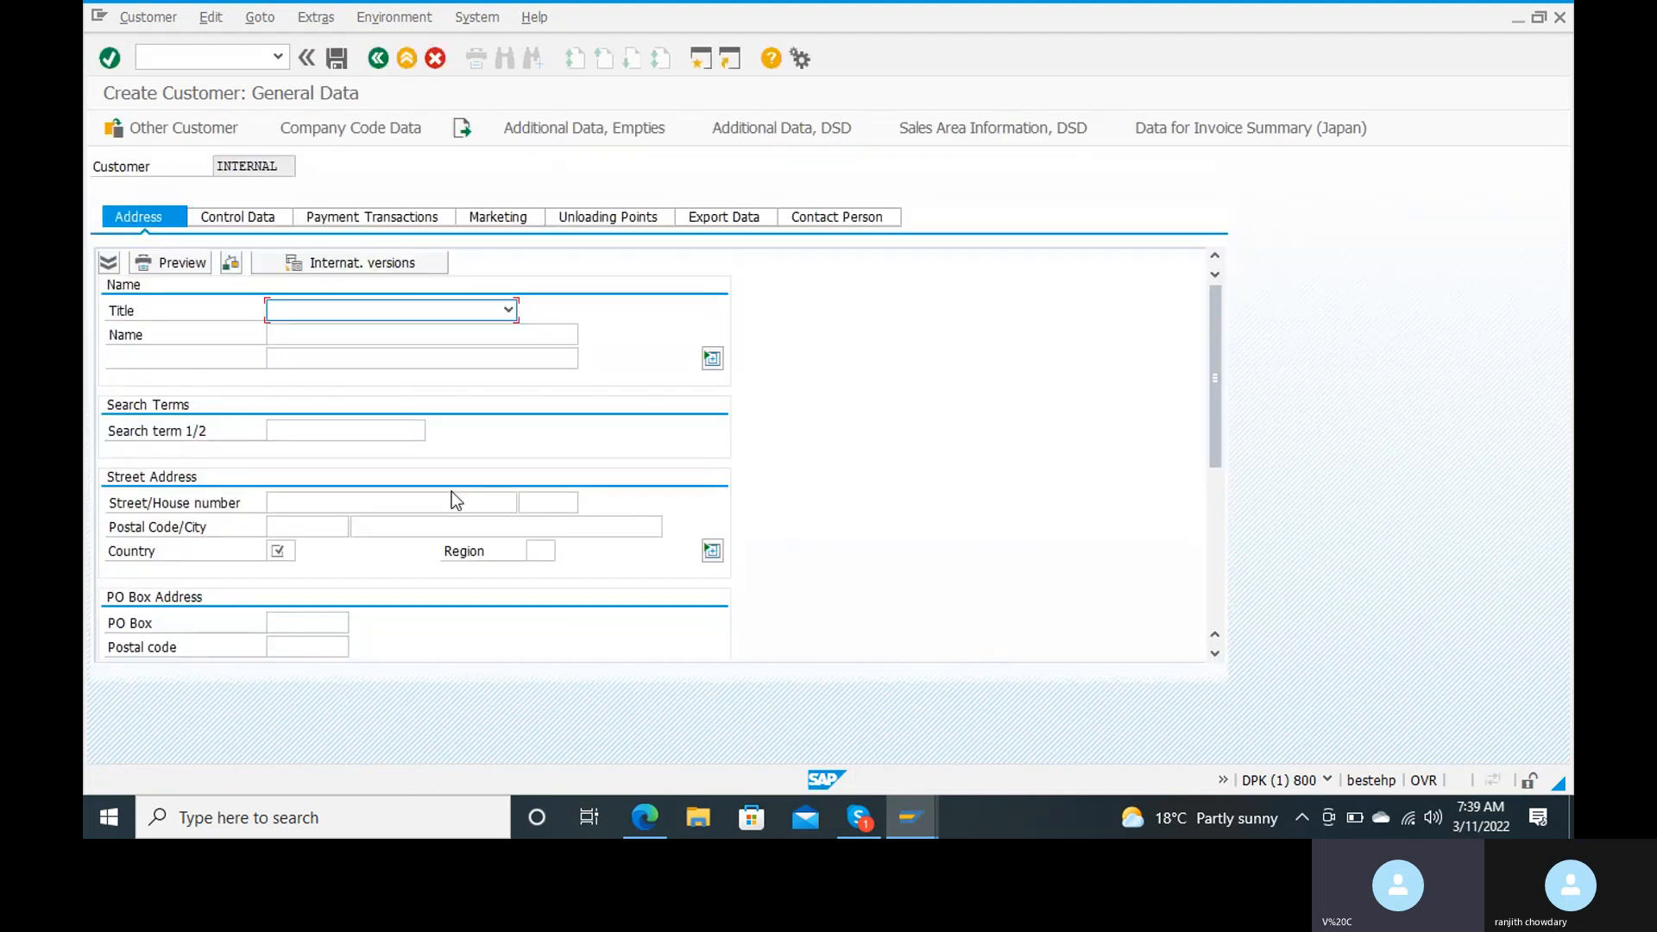
pyautogui.scroll(-4, 452, 490)
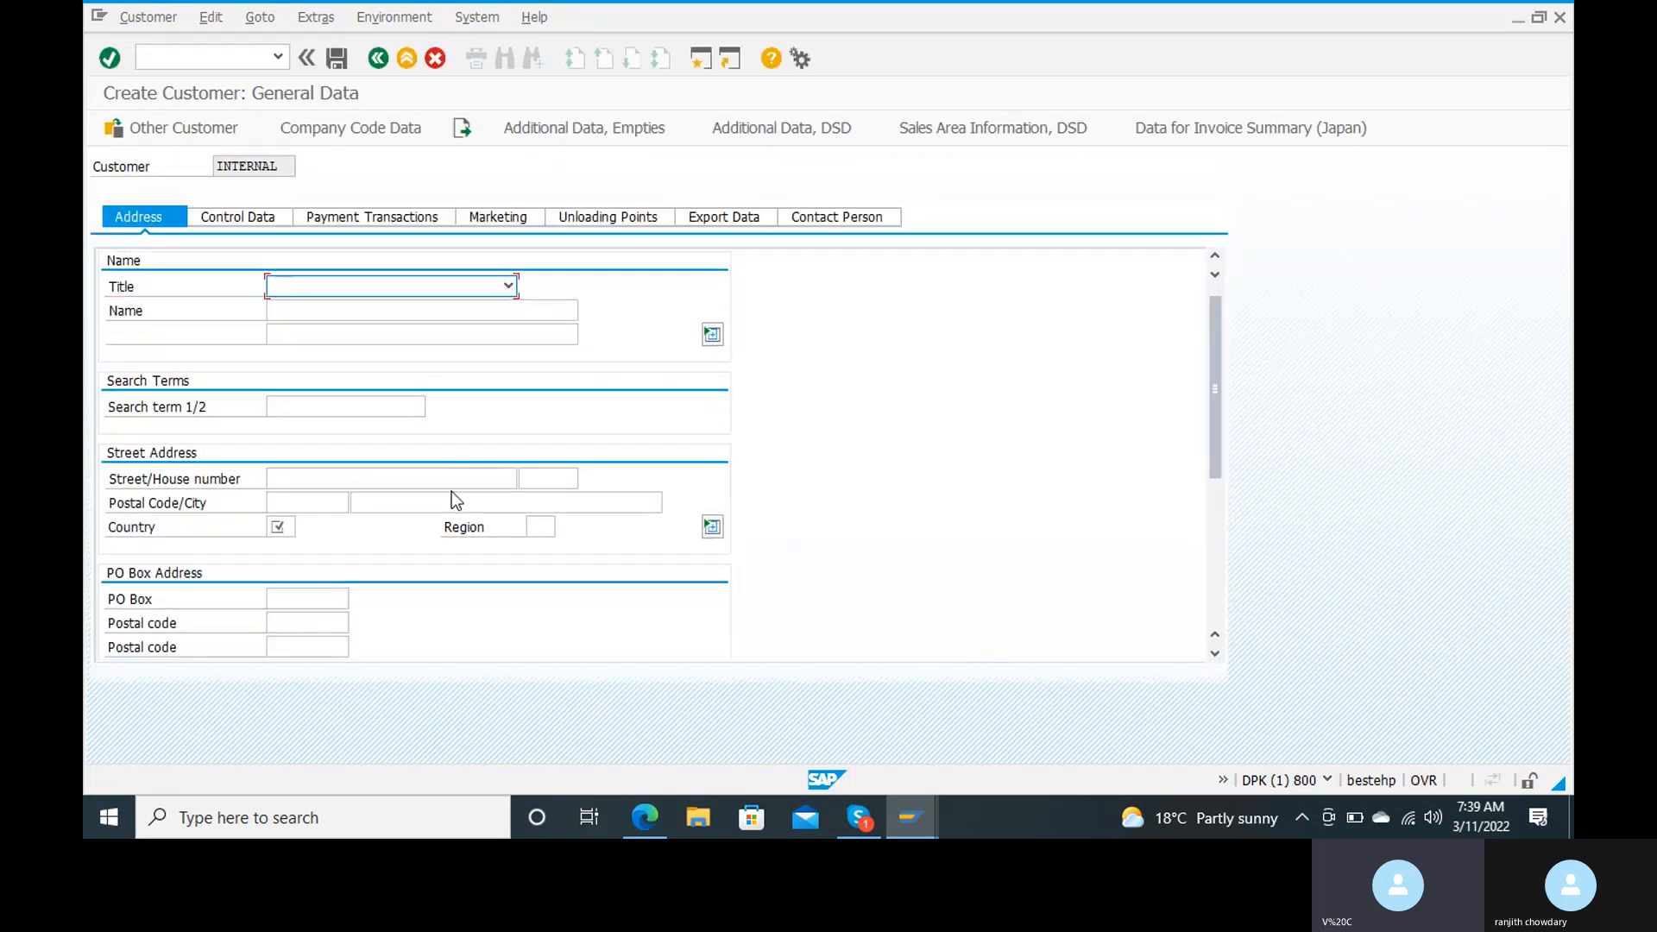
# Step: Start transaction XD02 to change a customer and clear the prefilled customer field
pyautogui.click(221, 55)
pyautogui.write('/n')
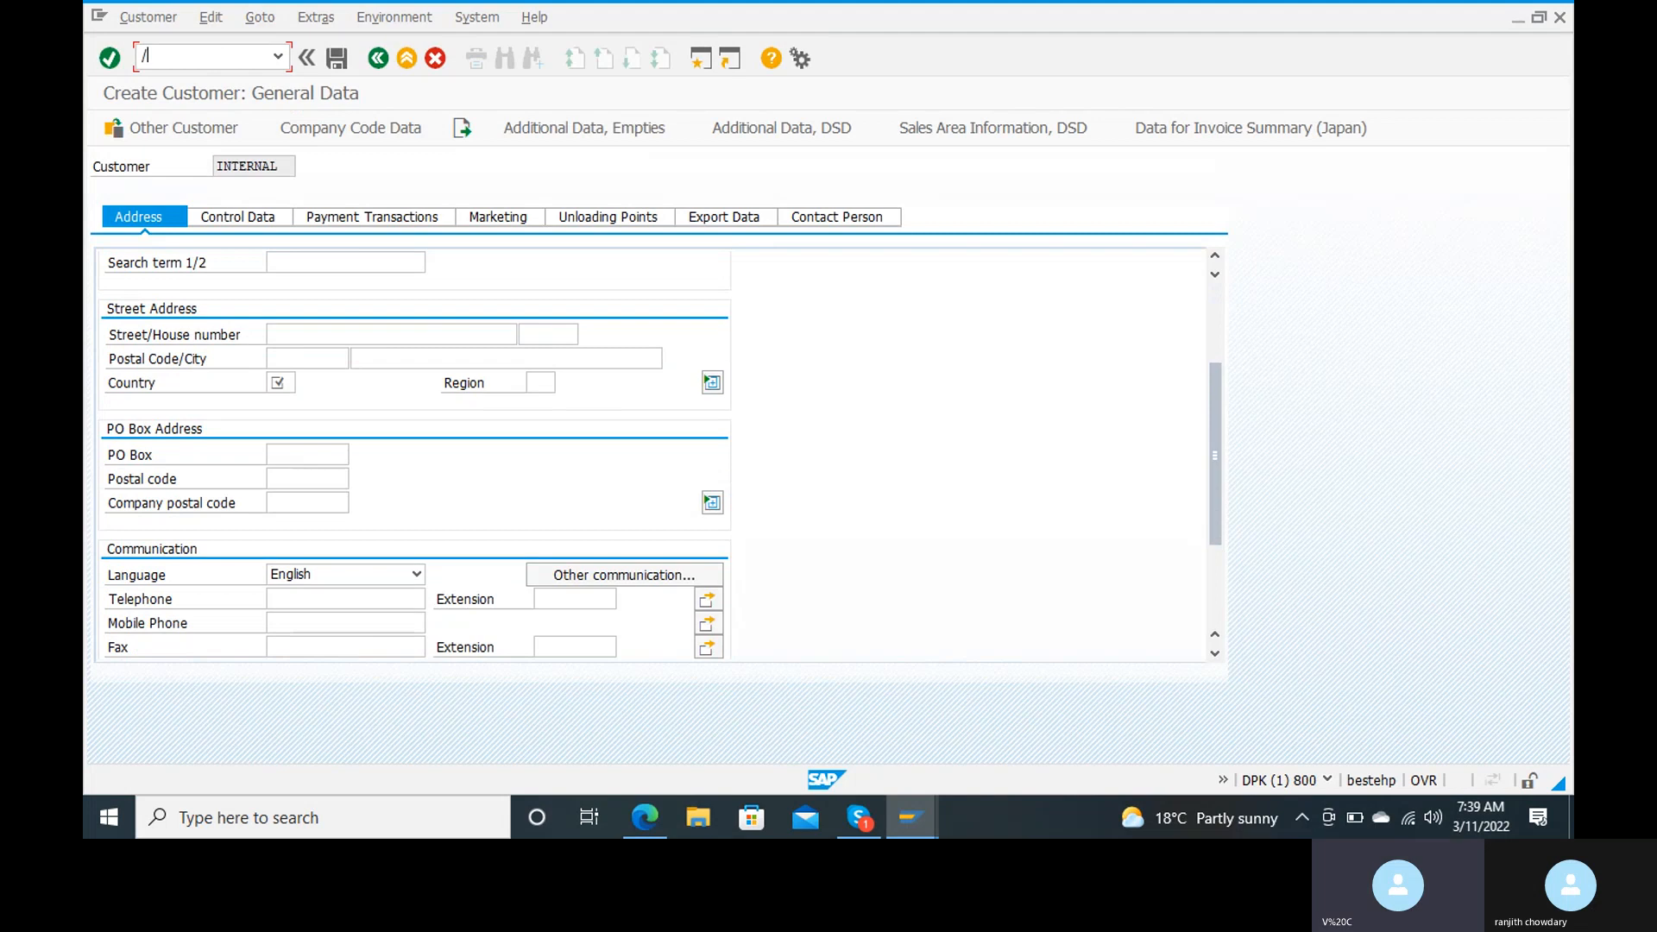
pyautogui.write('xd02')
pyautogui.press('Return')
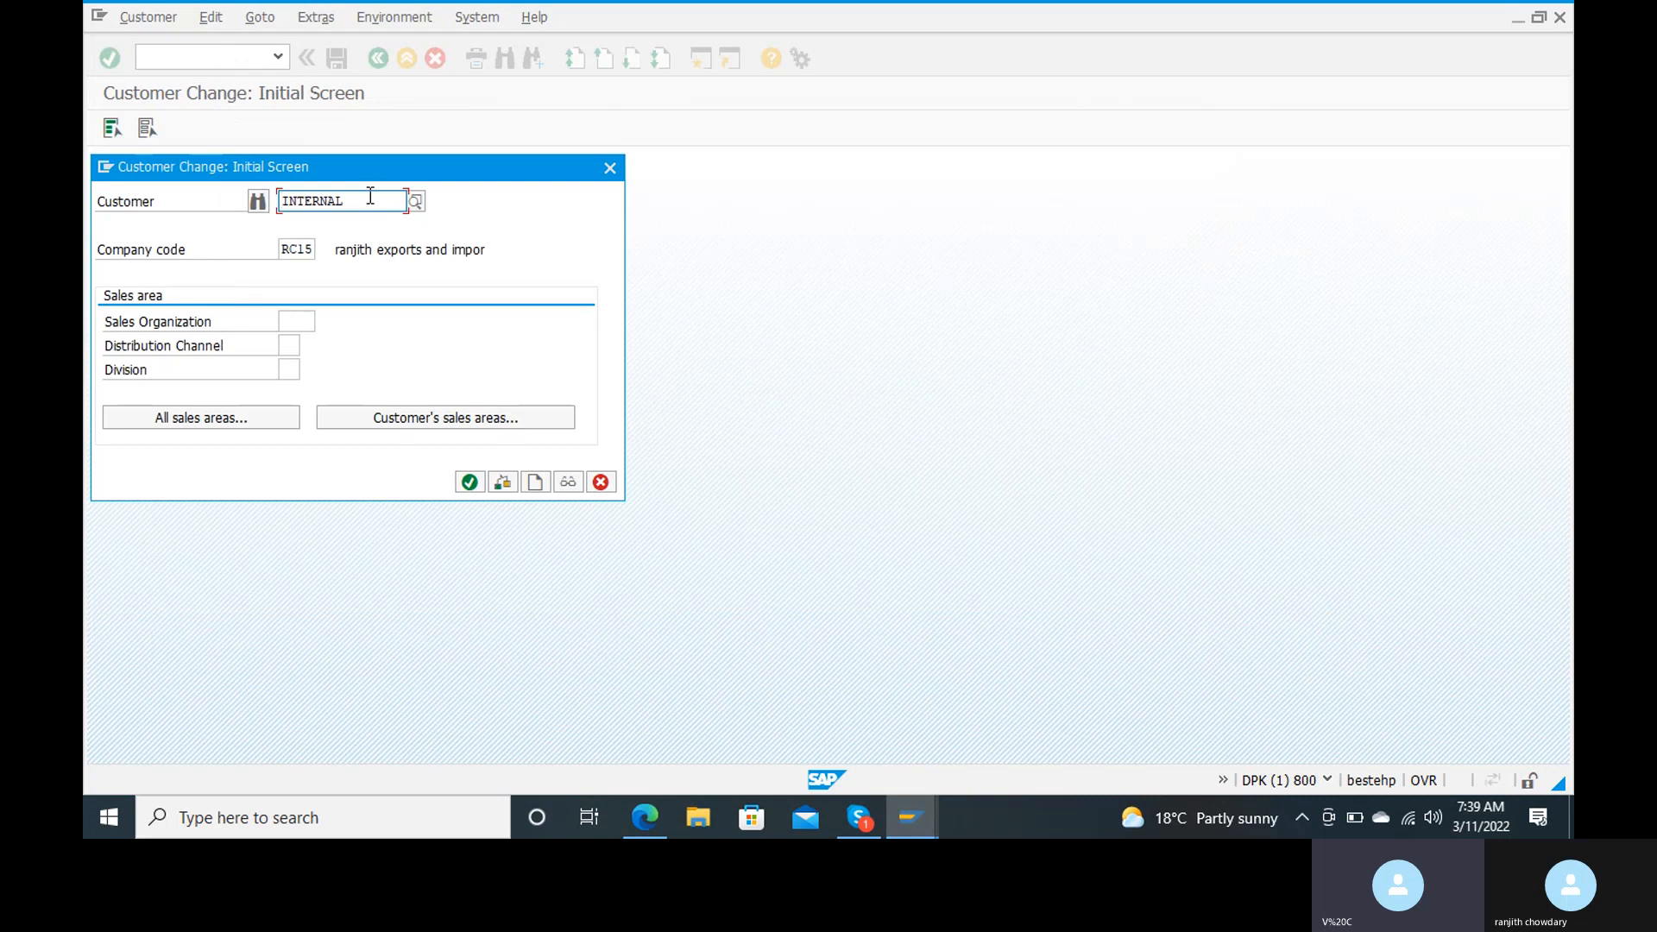
pyautogui.press('BackSpace')
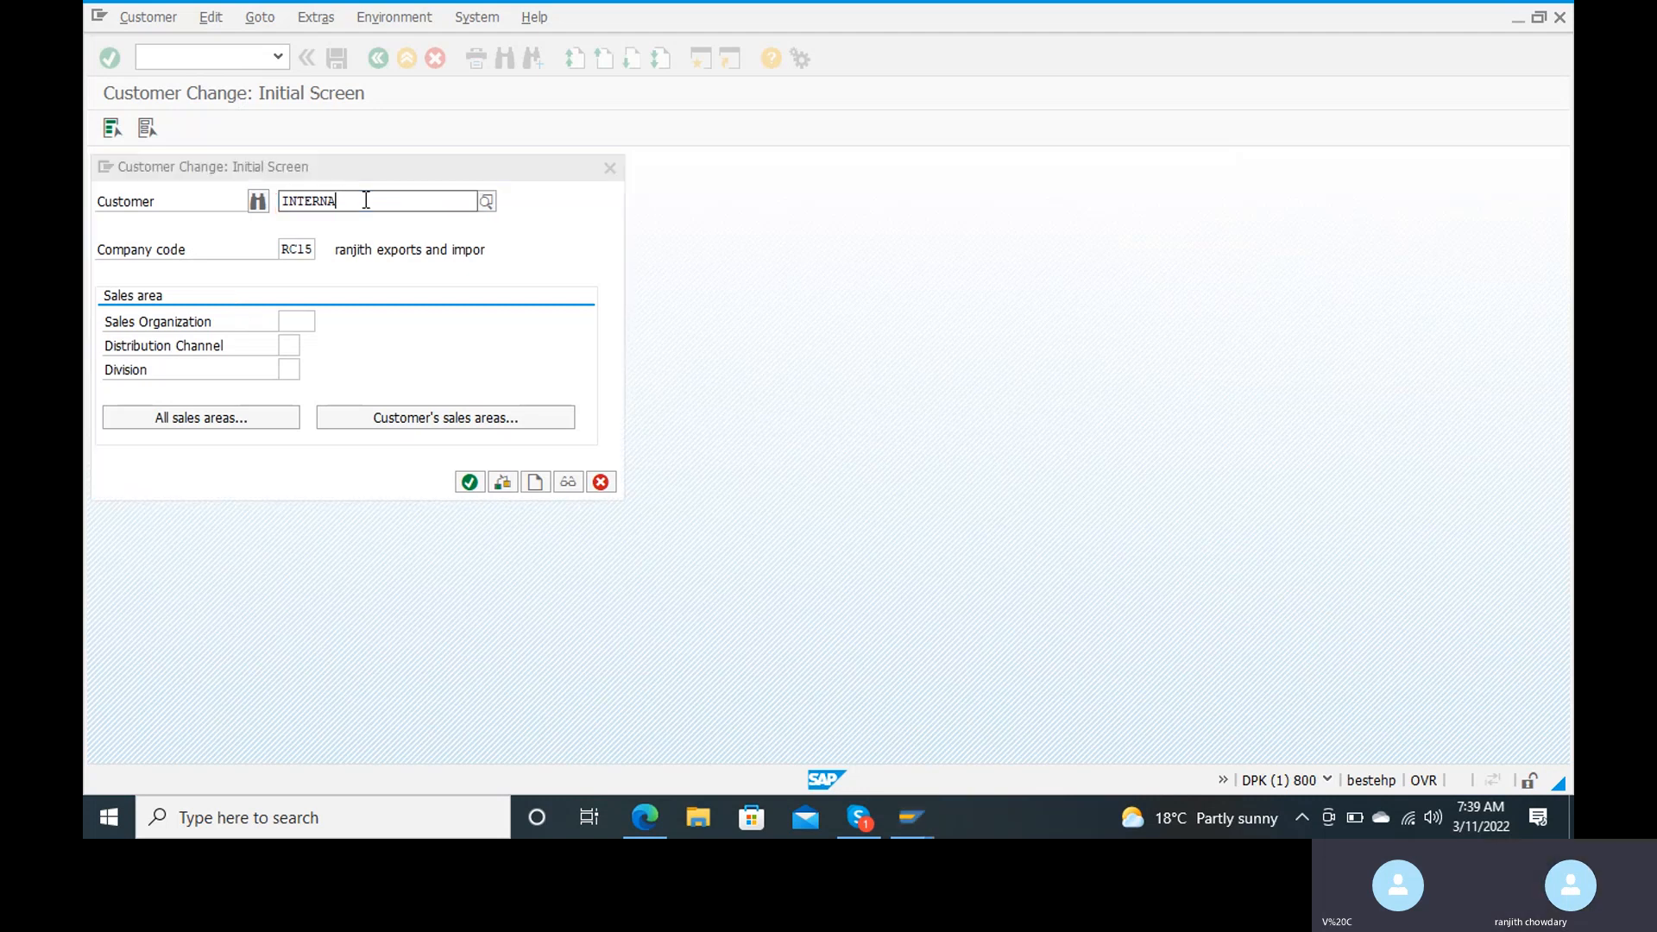
pyautogui.press('BackSpace')
pyautogui.press('BackSpace')
pyautogui.press('BackSpace')
pyautogui.press('BackSpace')
pyautogui.press('BackSpace')
pyautogui.press('BackSpace')
pyautogui.press('BackSpace')
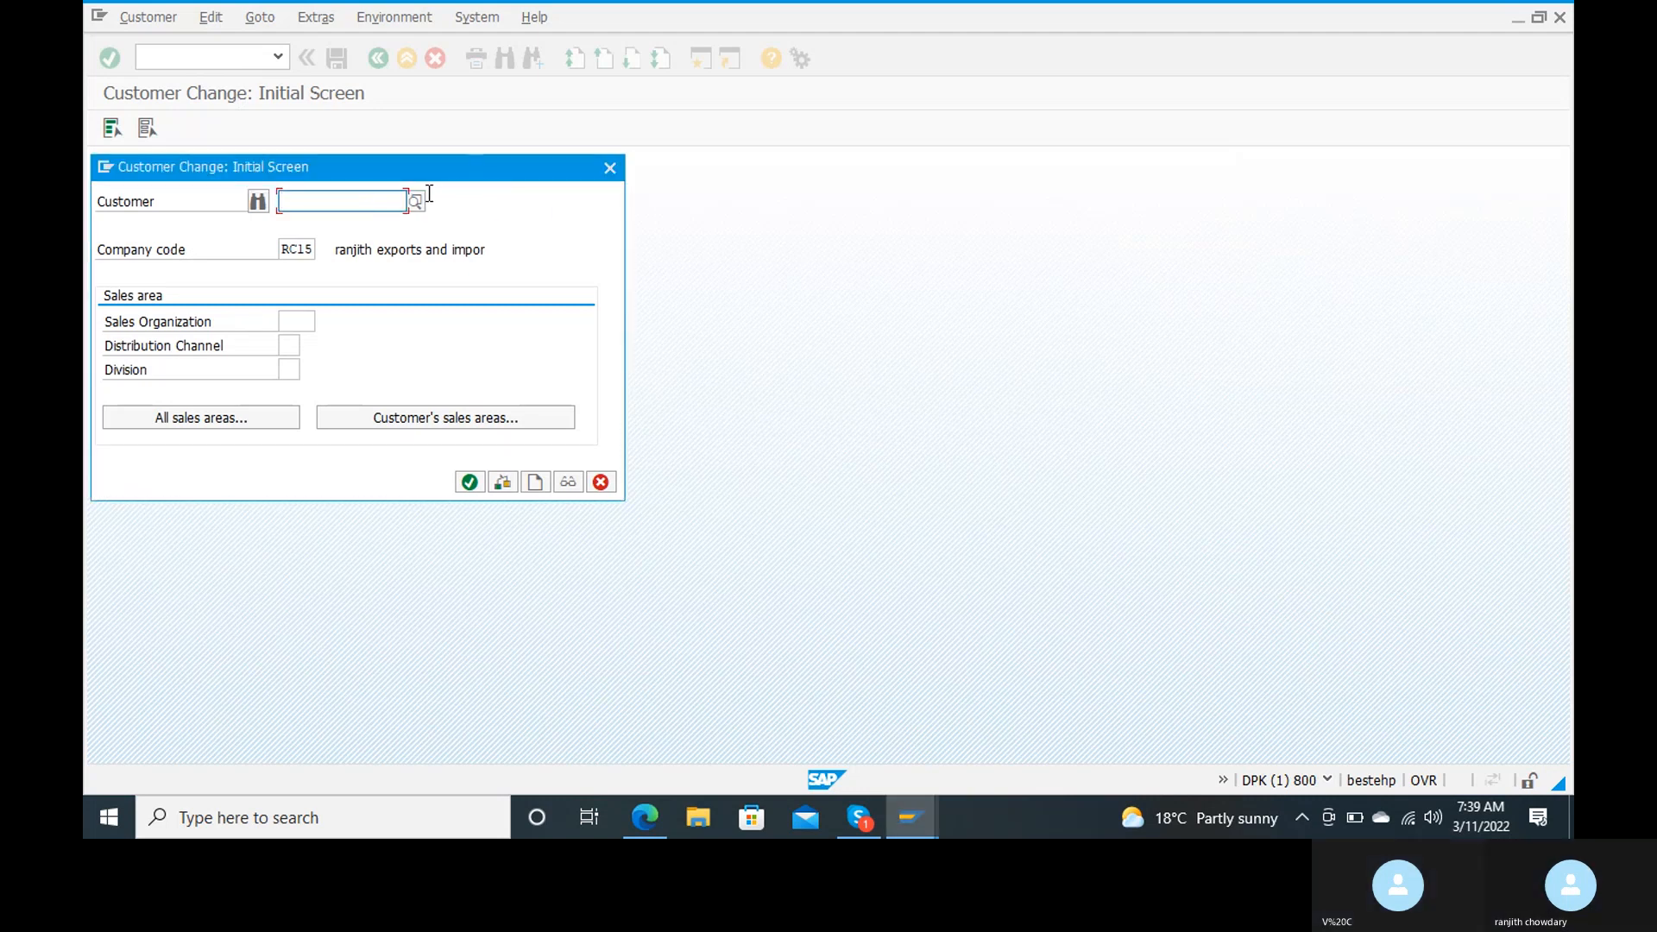
# Step: Find the customer by postal code, select it, and open its payment transactions data for company code RC15
pyautogui.click(418, 205)
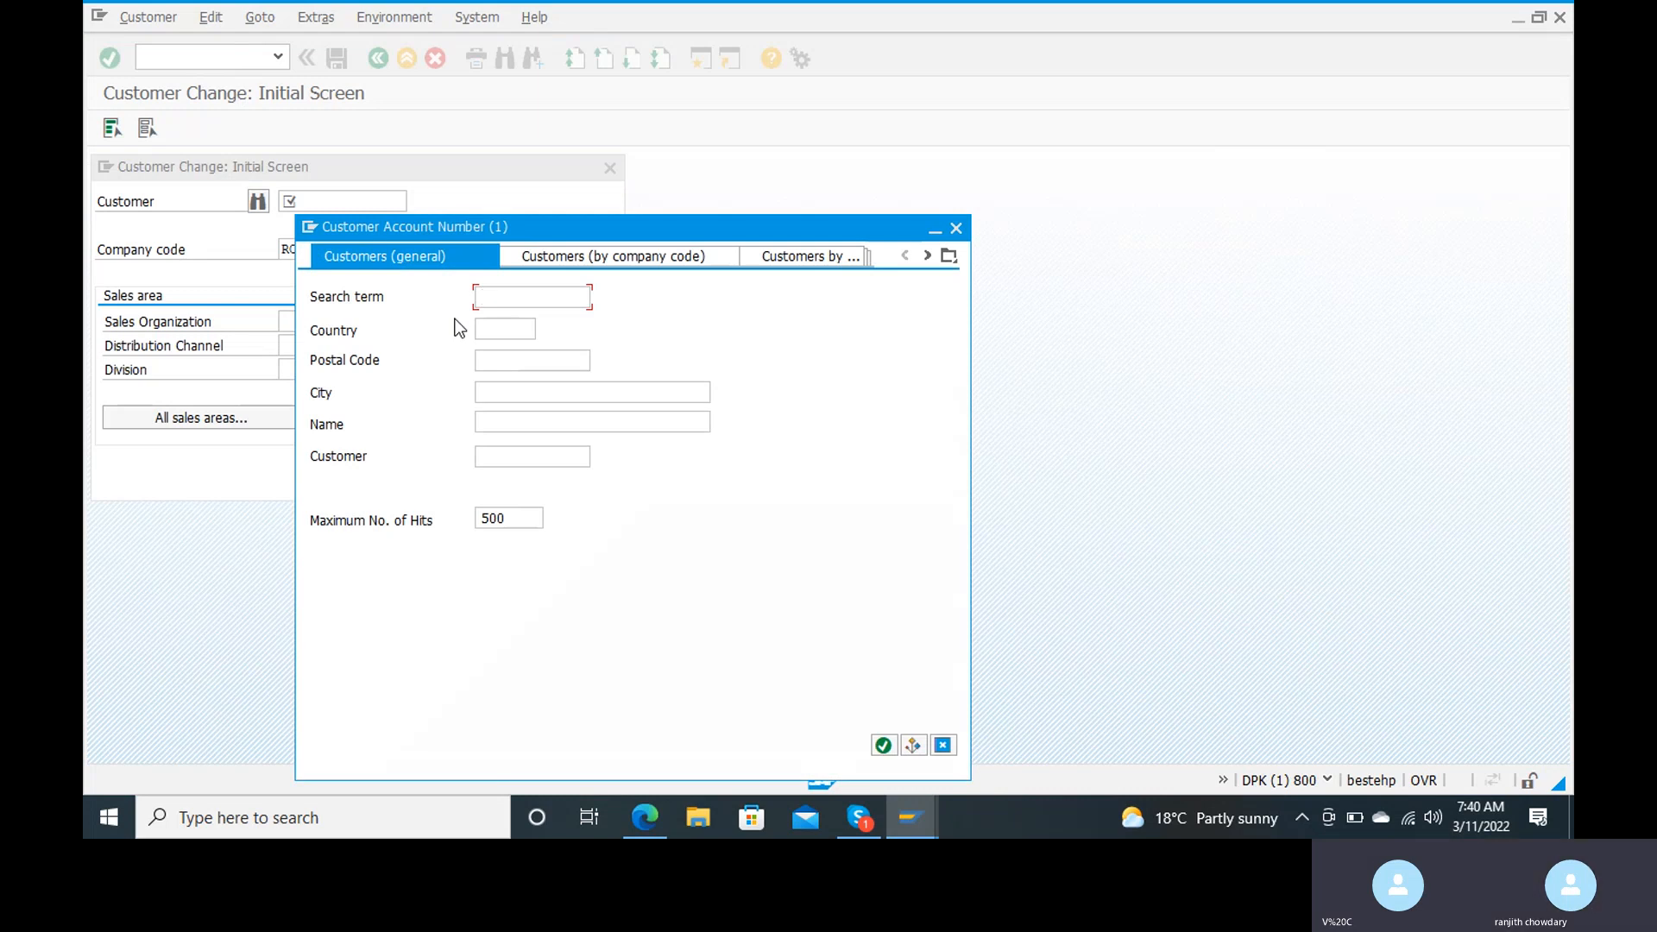
pyautogui.click(494, 366)
pyautogui.write('5151')
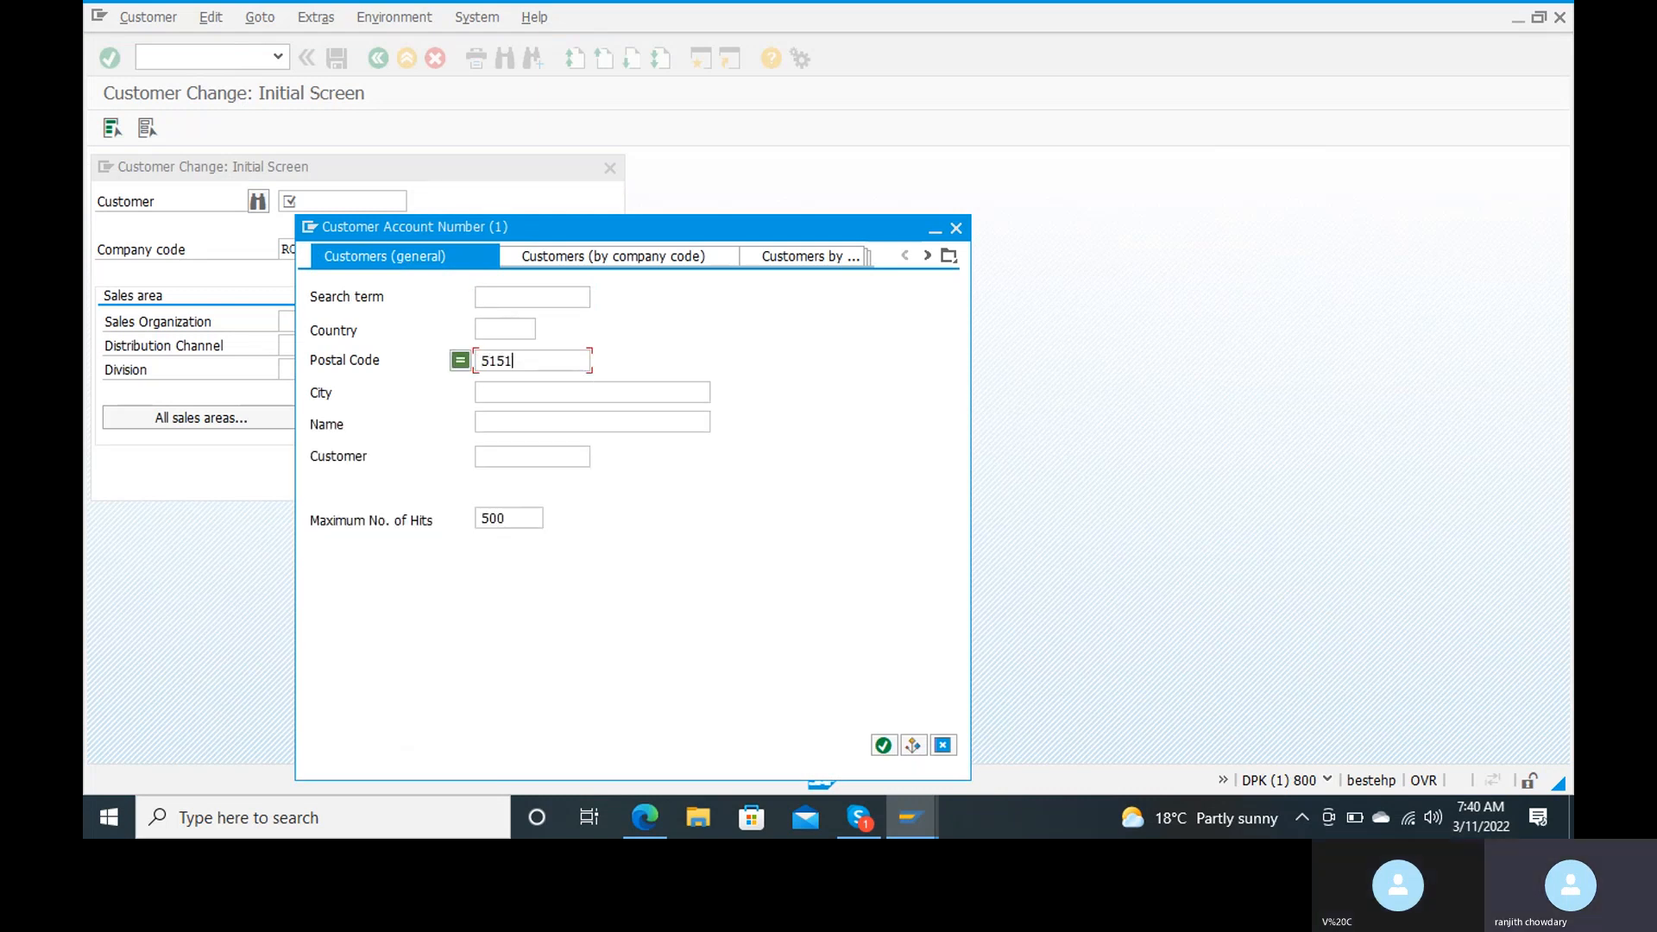
pyautogui.press('BackSpace')
pyautogui.write('001')
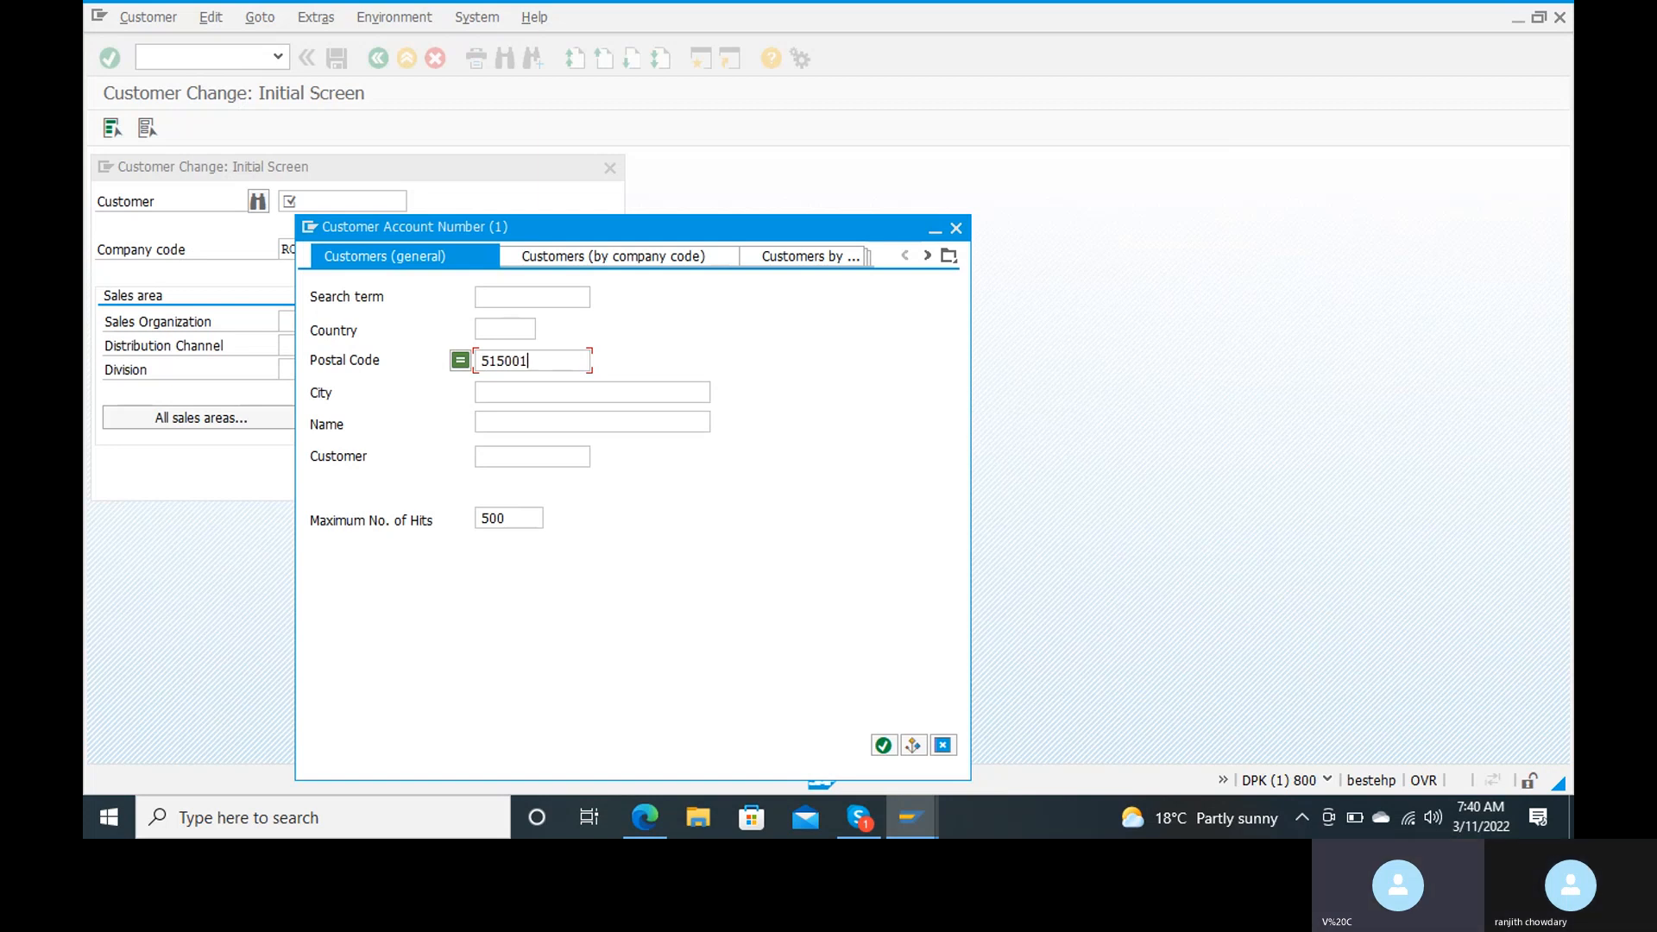
pyautogui.press('Return')
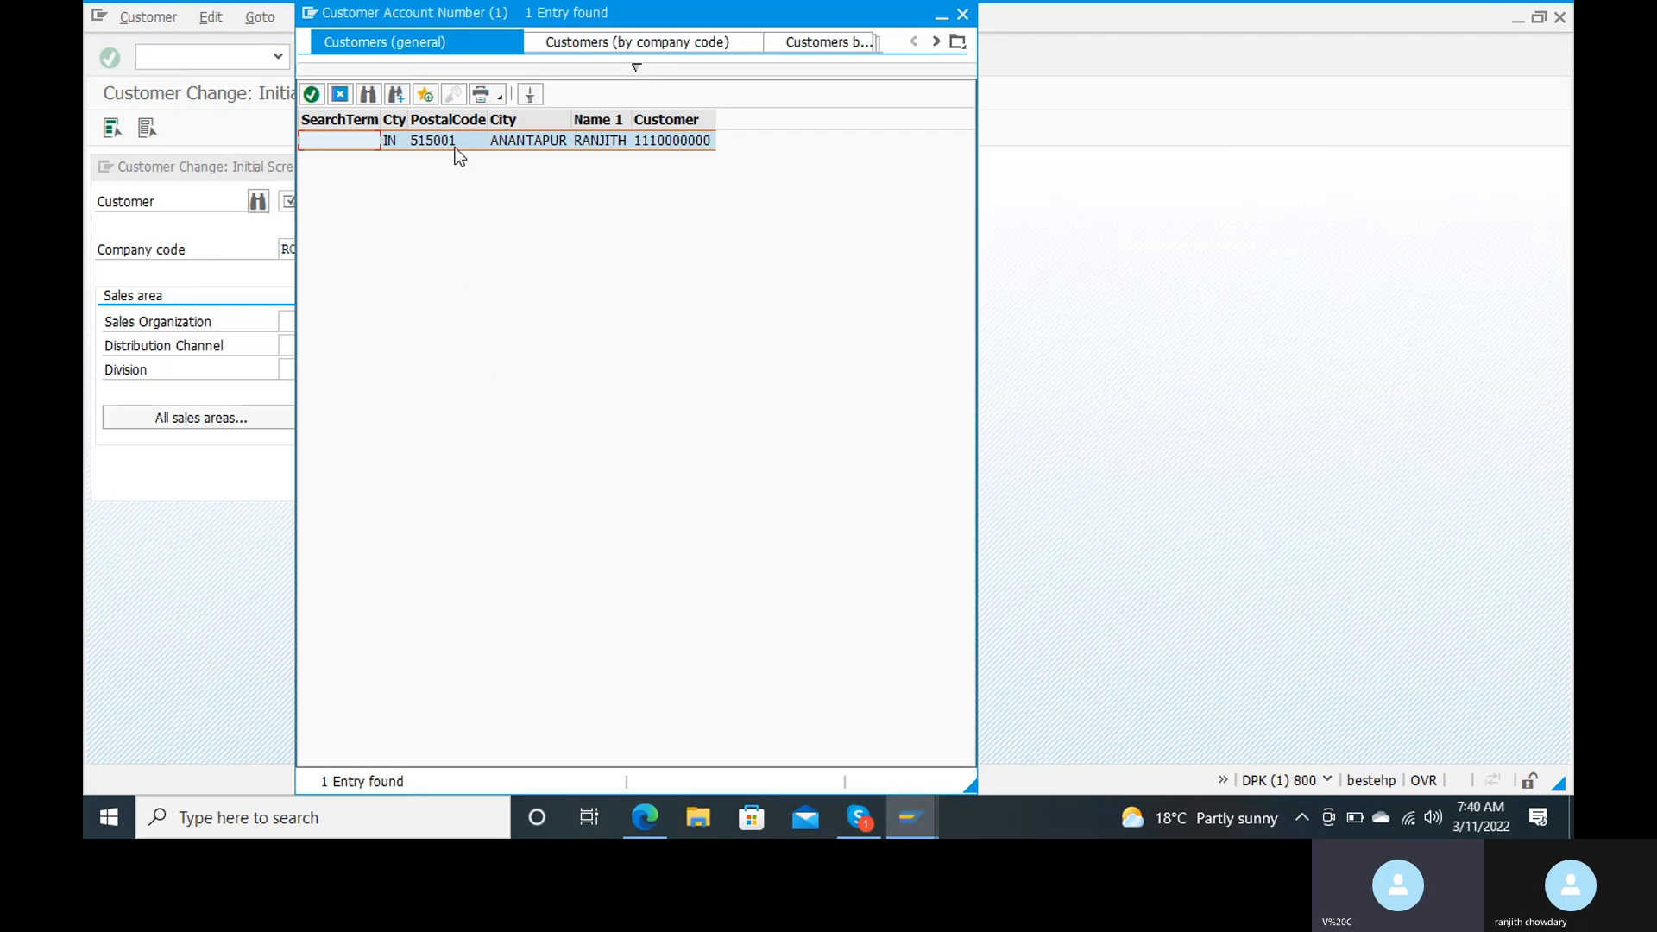
pyautogui.doubleClick(359, 142)
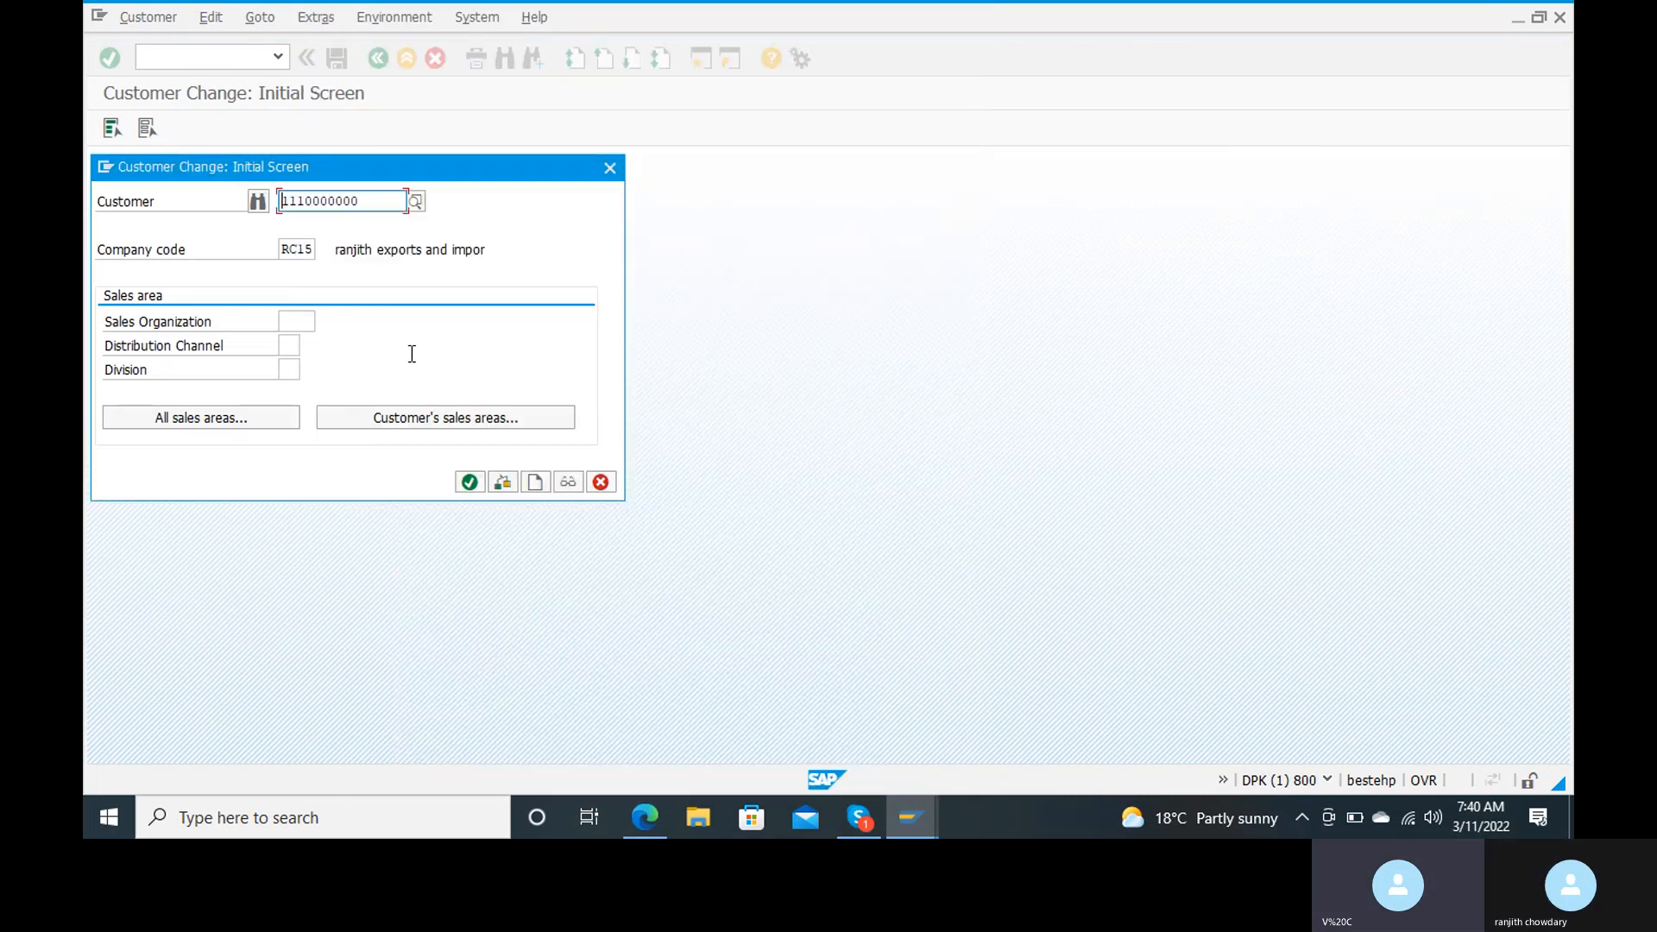
pyautogui.press('Return')
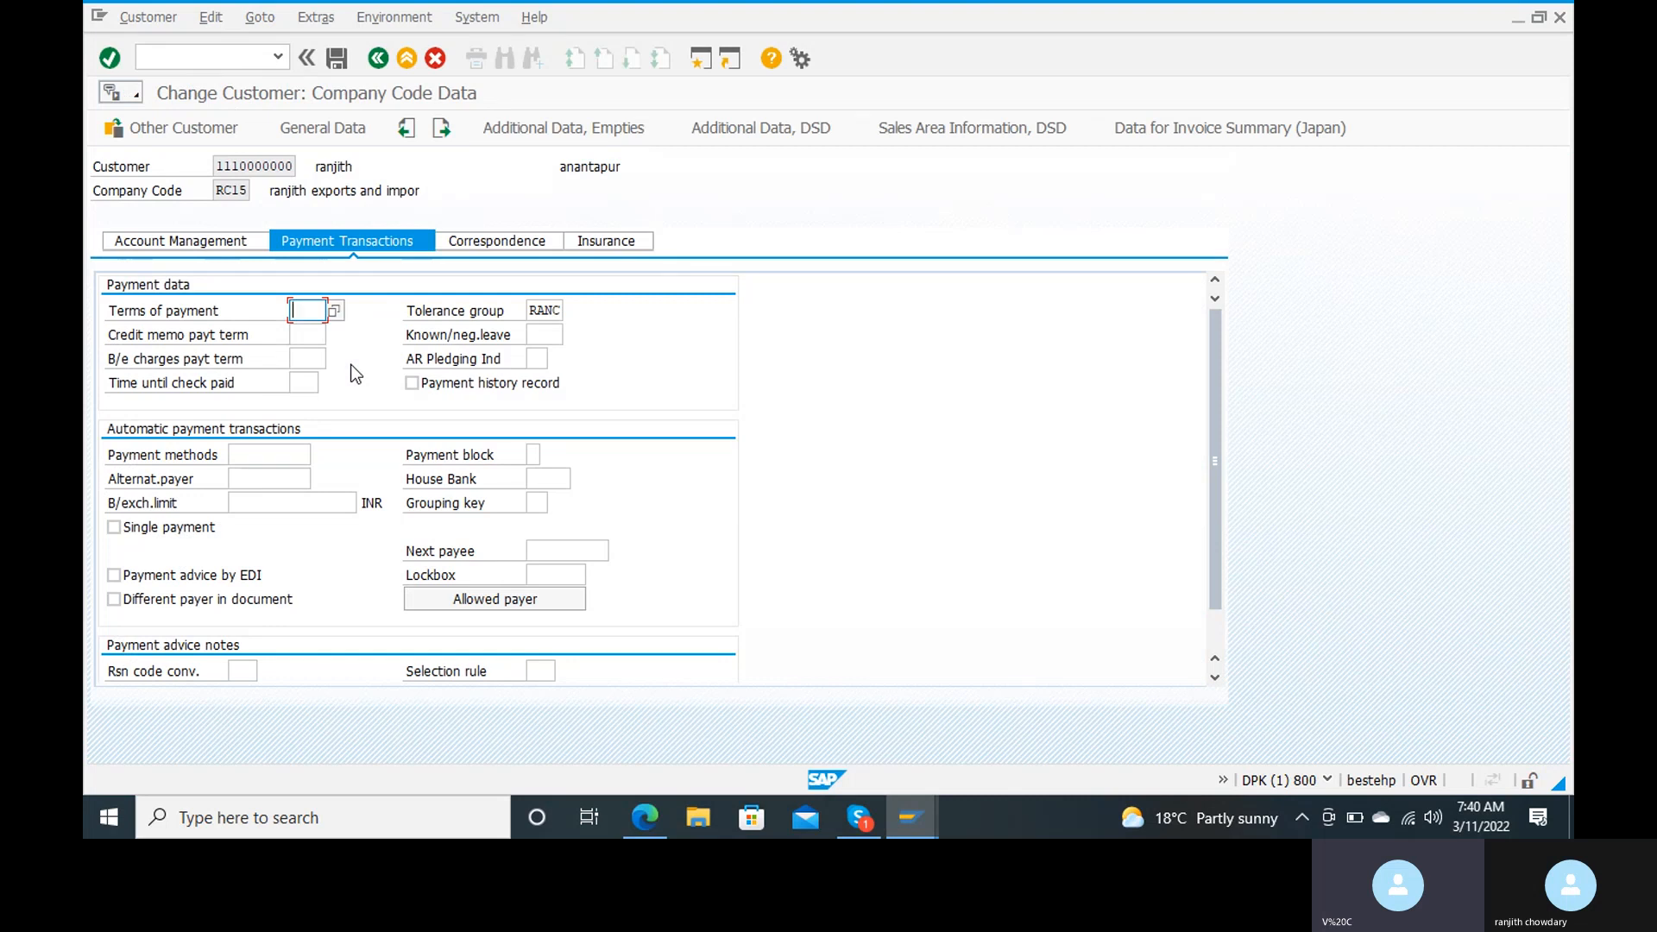
# Step: Look through the terms of payment list without choosing one and try to continue with the field empty
pyautogui.click(334, 311)
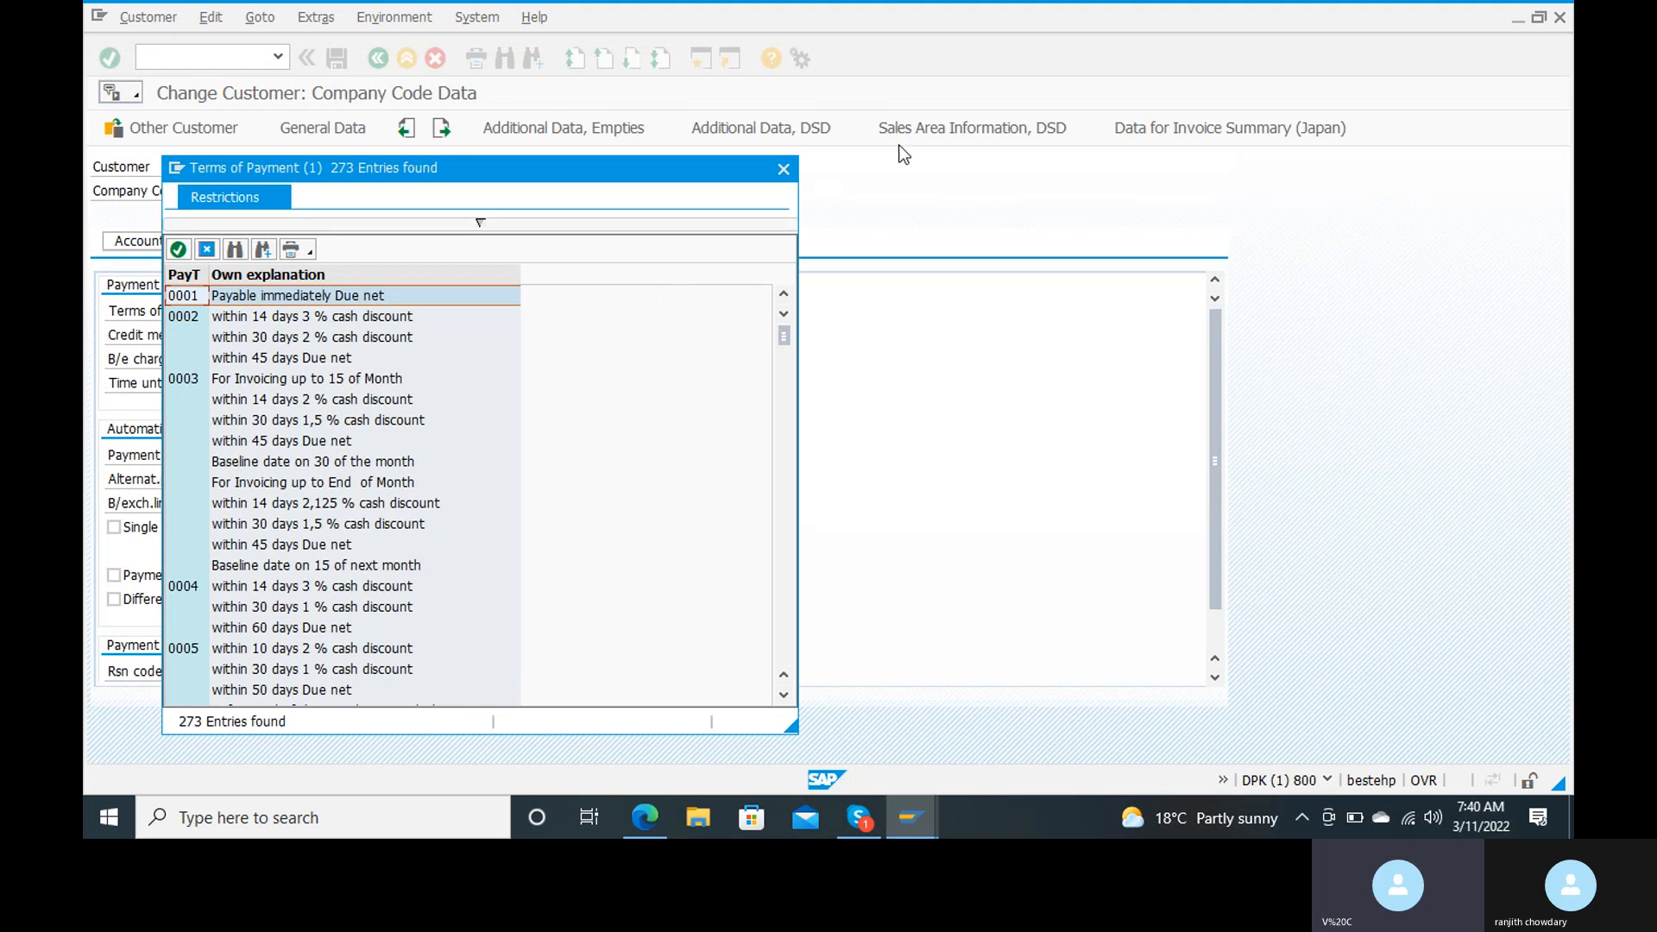
pyautogui.click(782, 172)
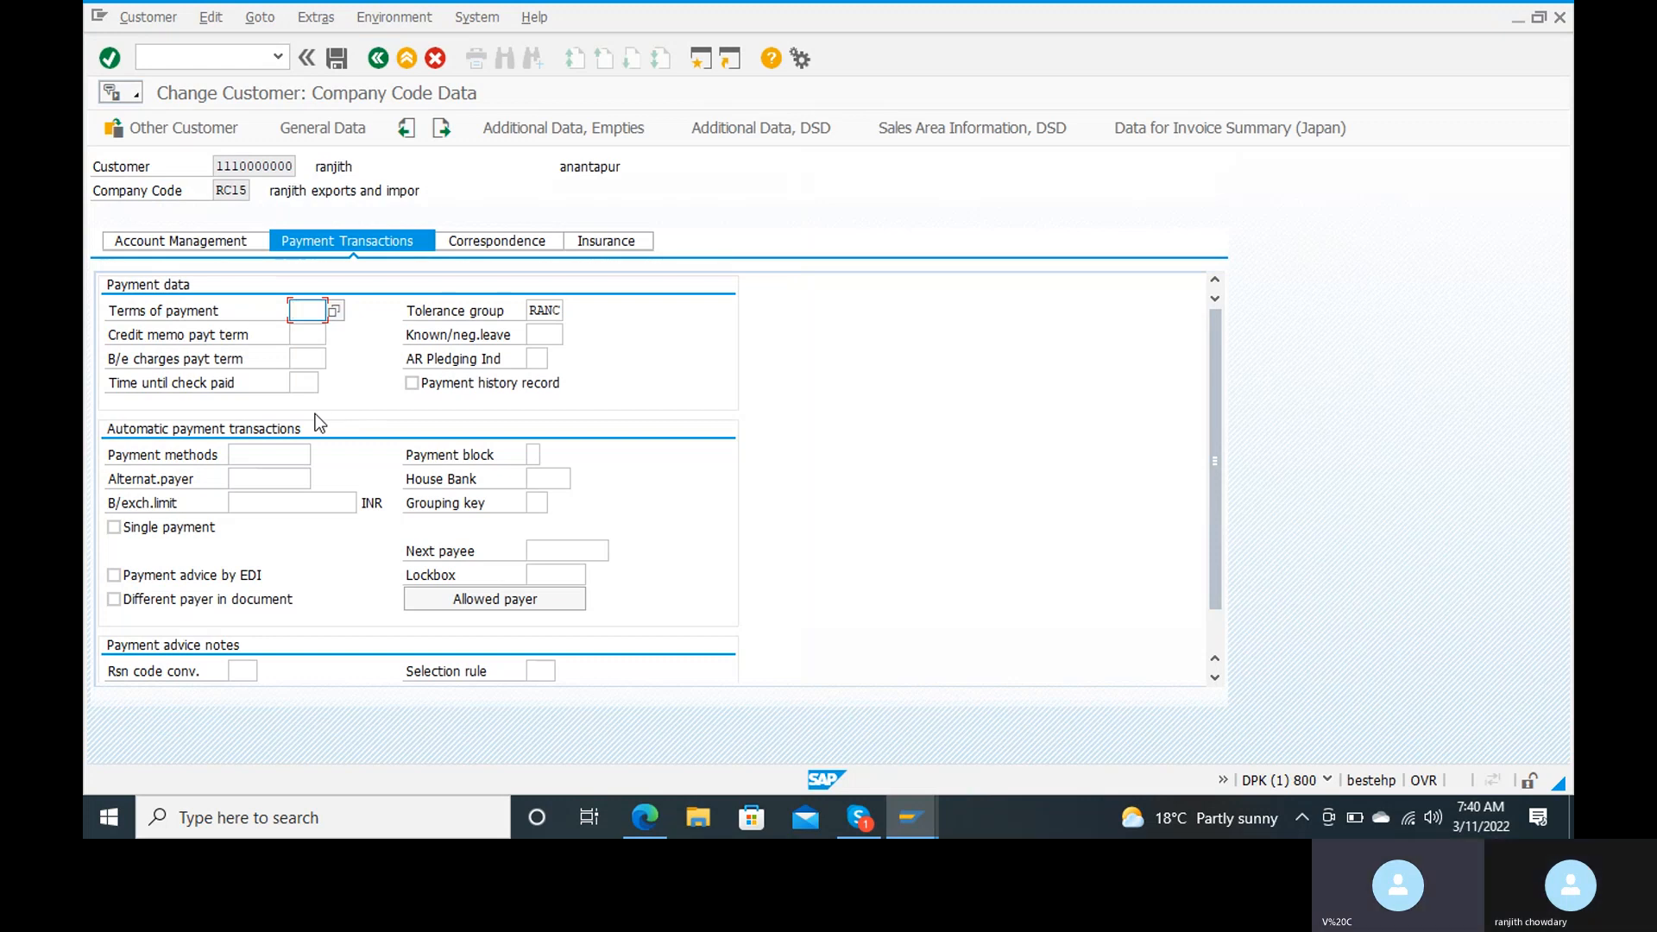
pyautogui.press('Return')
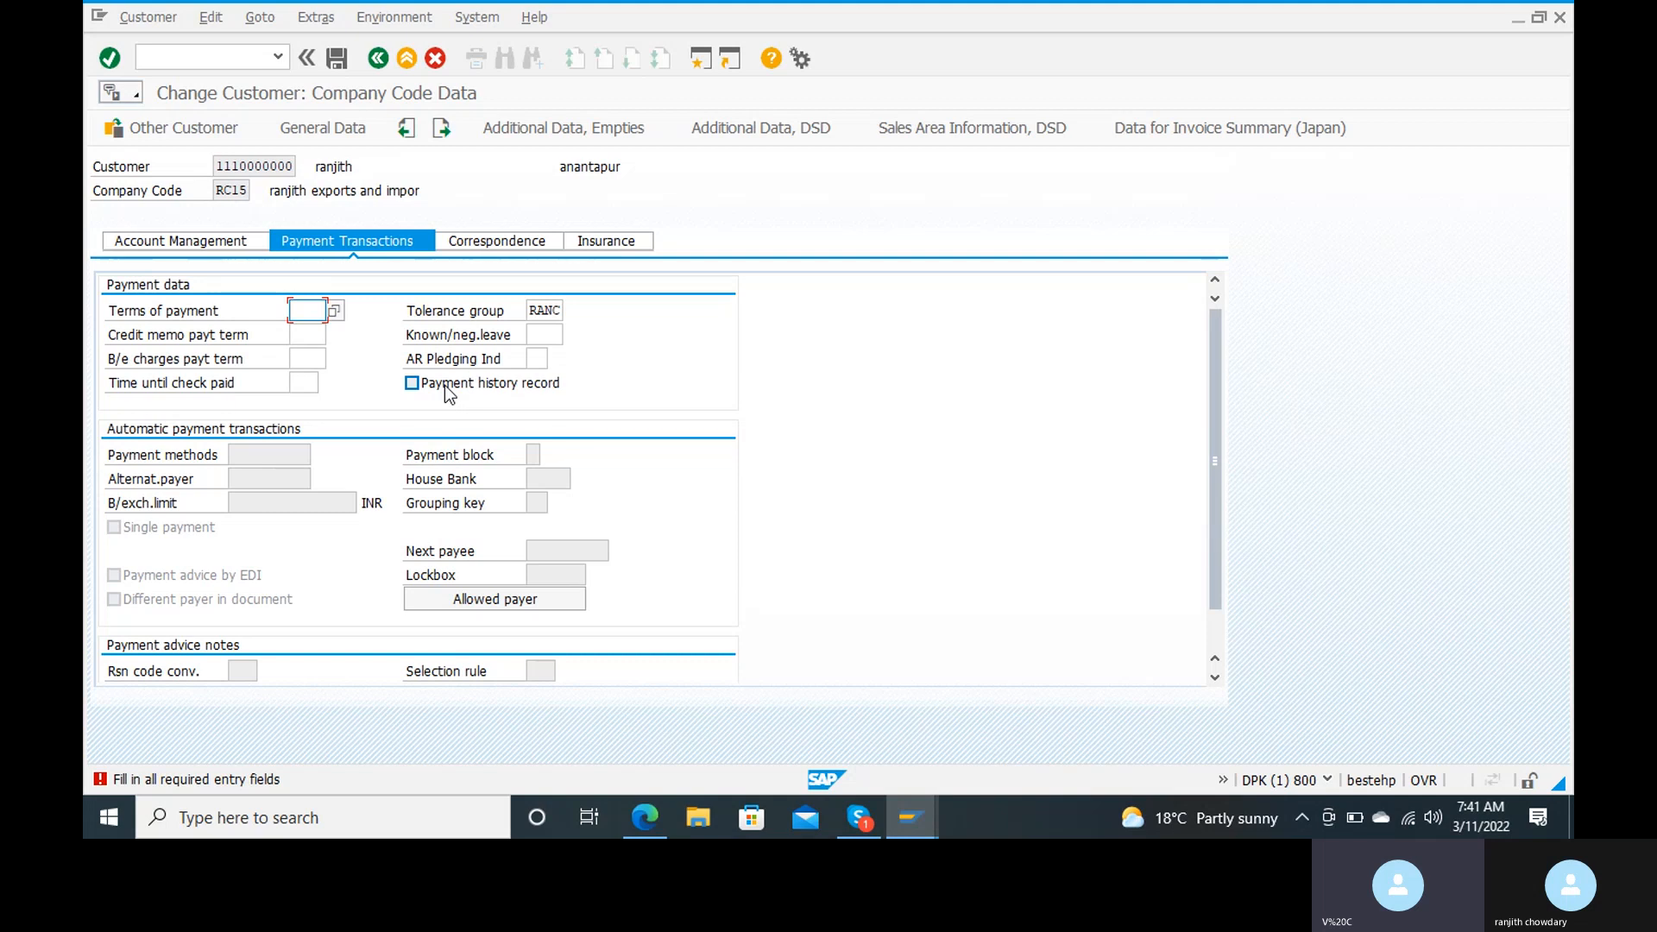
# Step: Set the customer's terms of payment to 0001 (Payable immediately Due net) and save the customer master
pyautogui.click(337, 311)
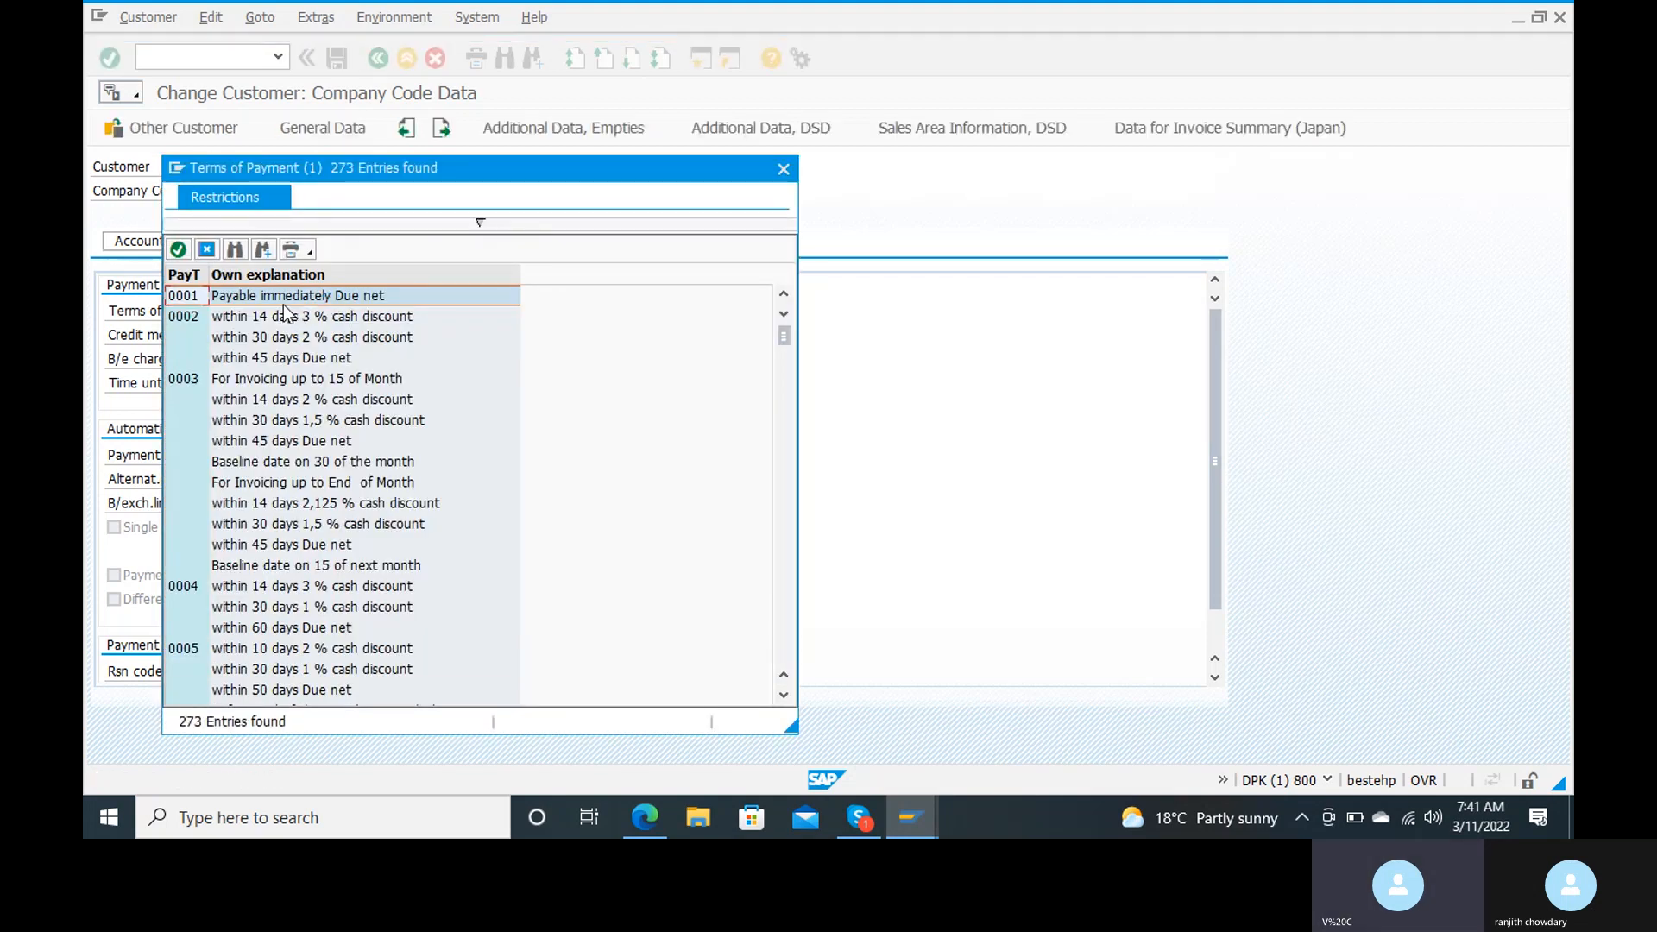
pyautogui.doubleClick(279, 297)
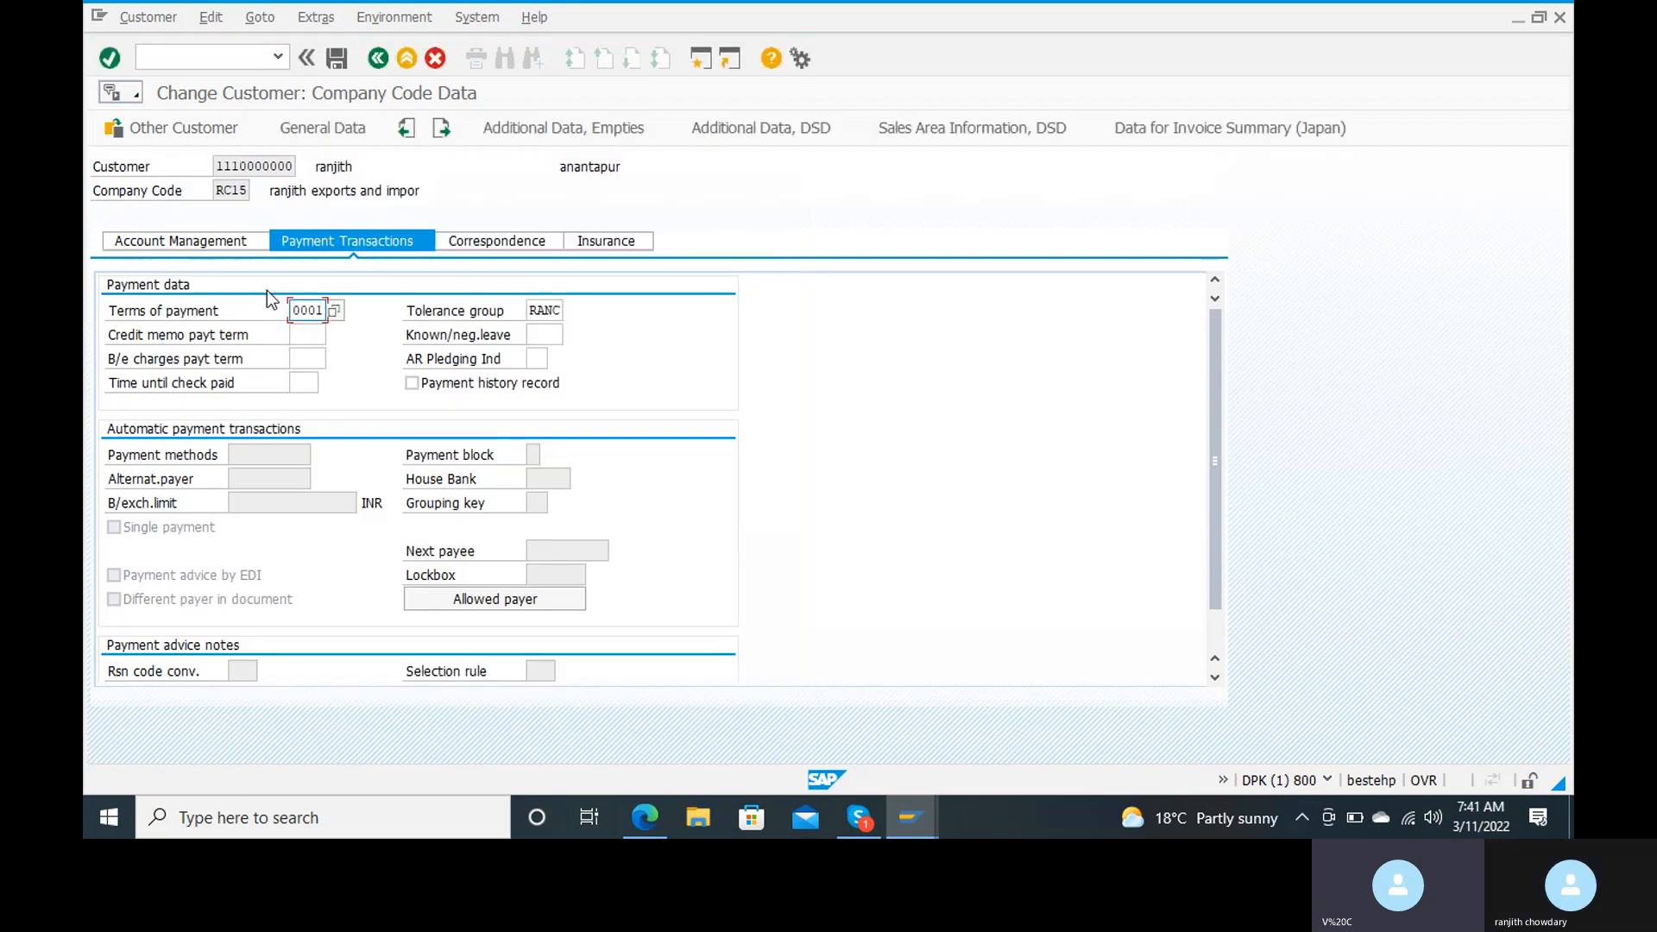
pyautogui.click(336, 58)
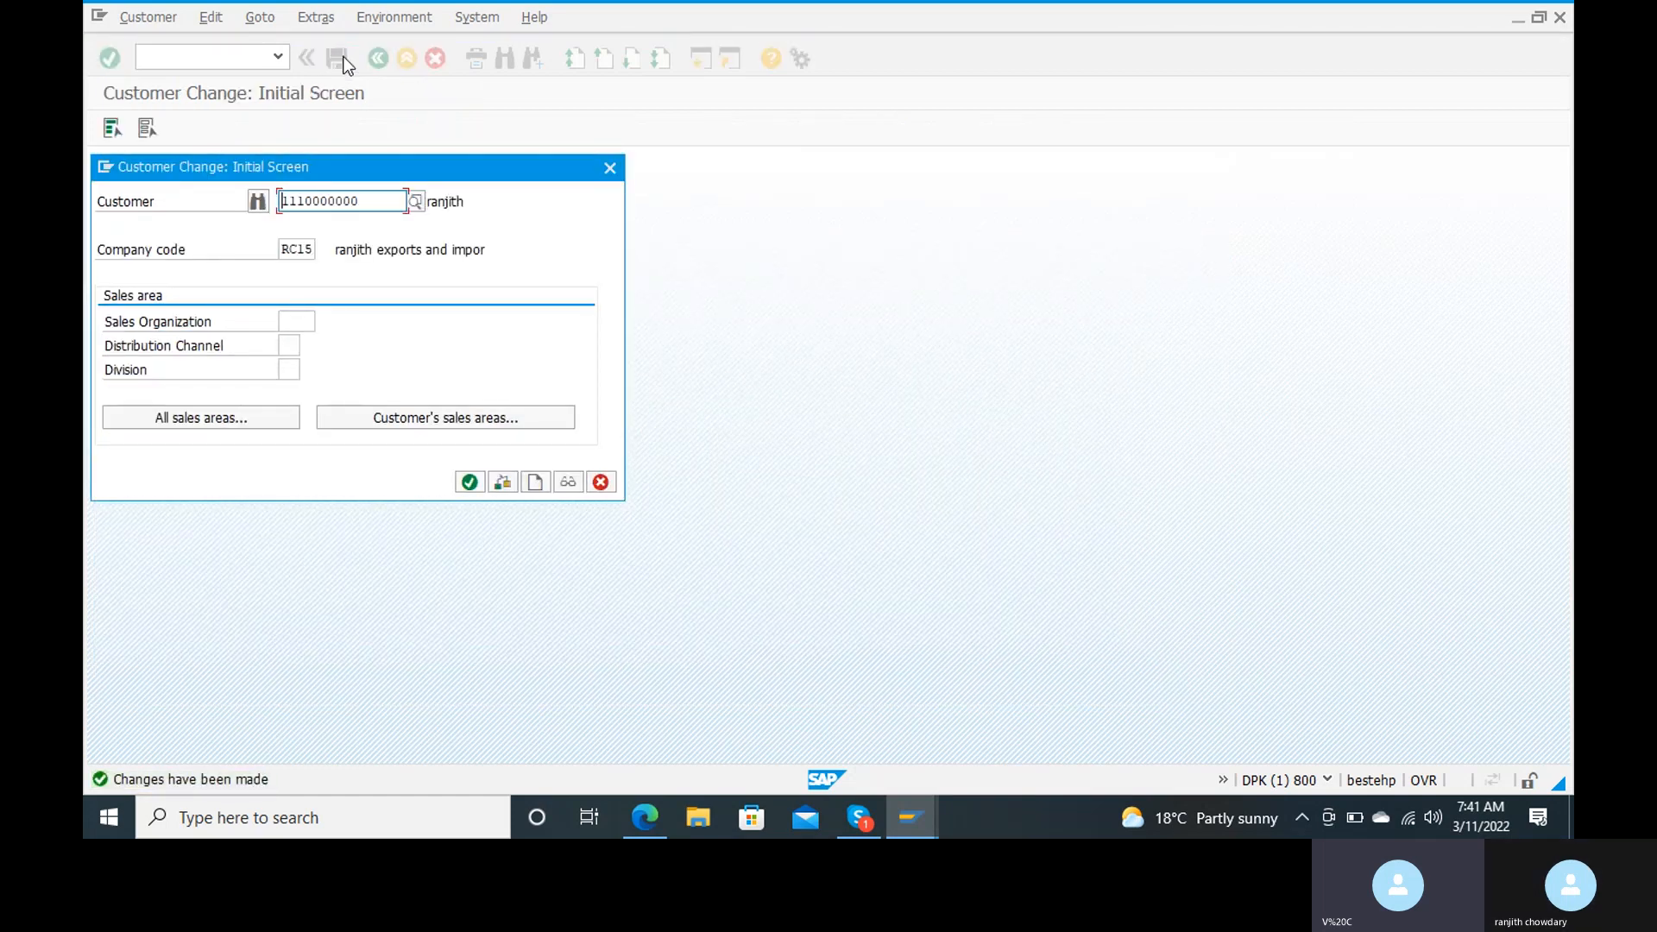
# Step: Reopen the customer's payment transactions and start customer invoice entry with transaction FB70
pyautogui.click(469, 482)
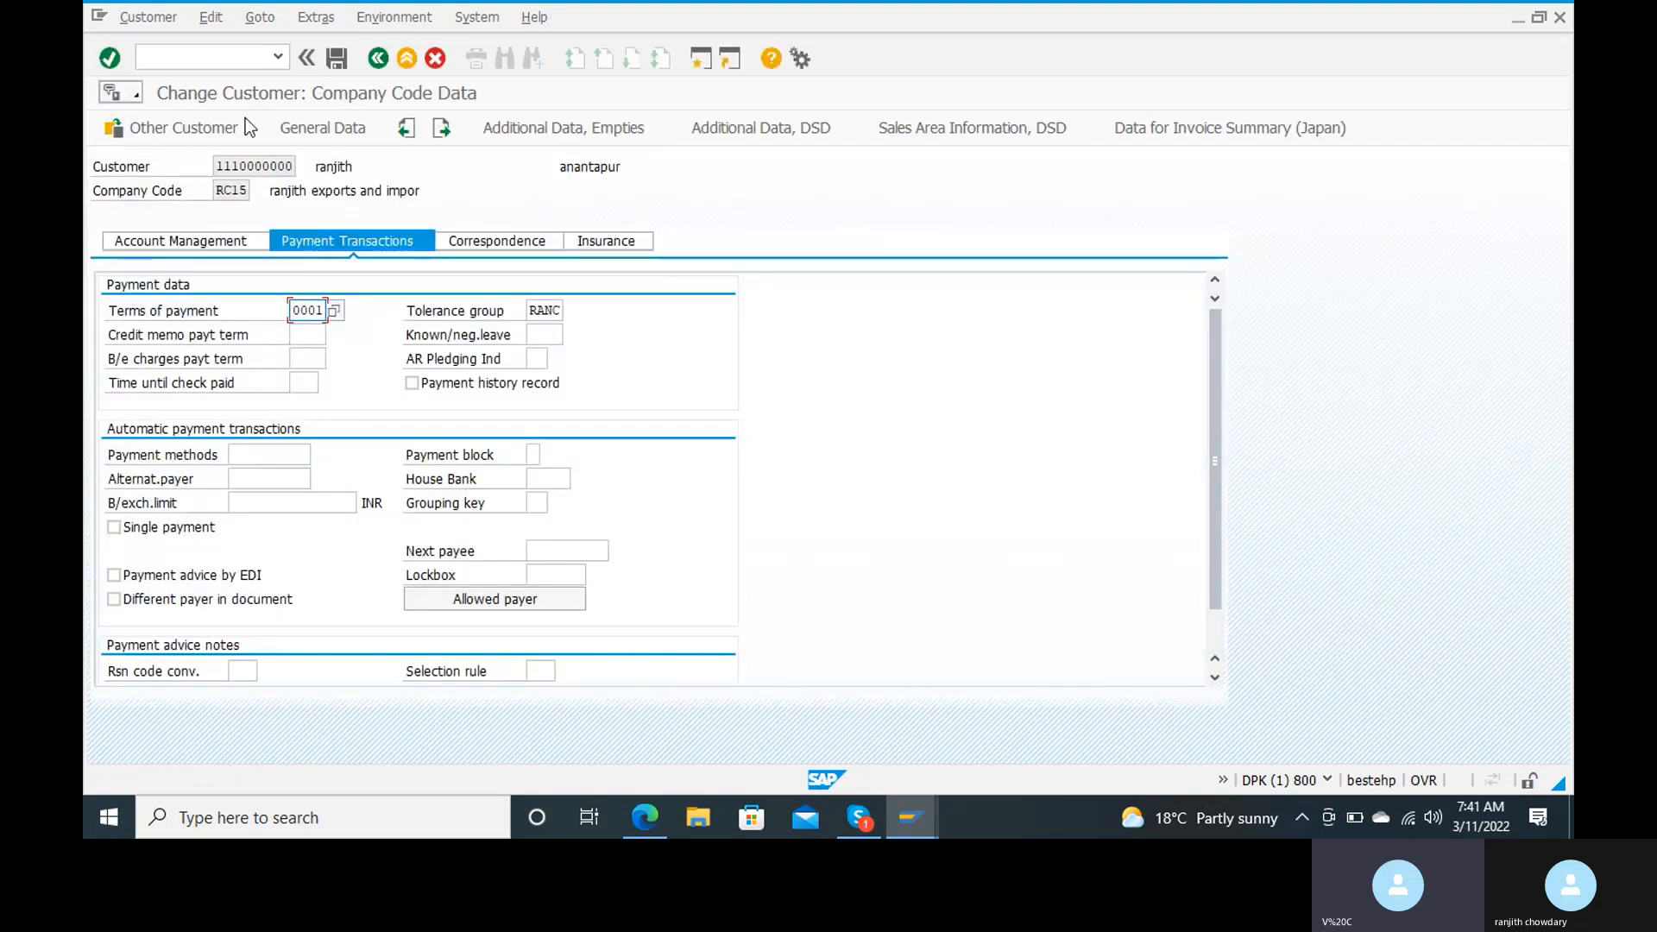
pyautogui.click(235, 55)
pyautogui.write('/nfbl70')
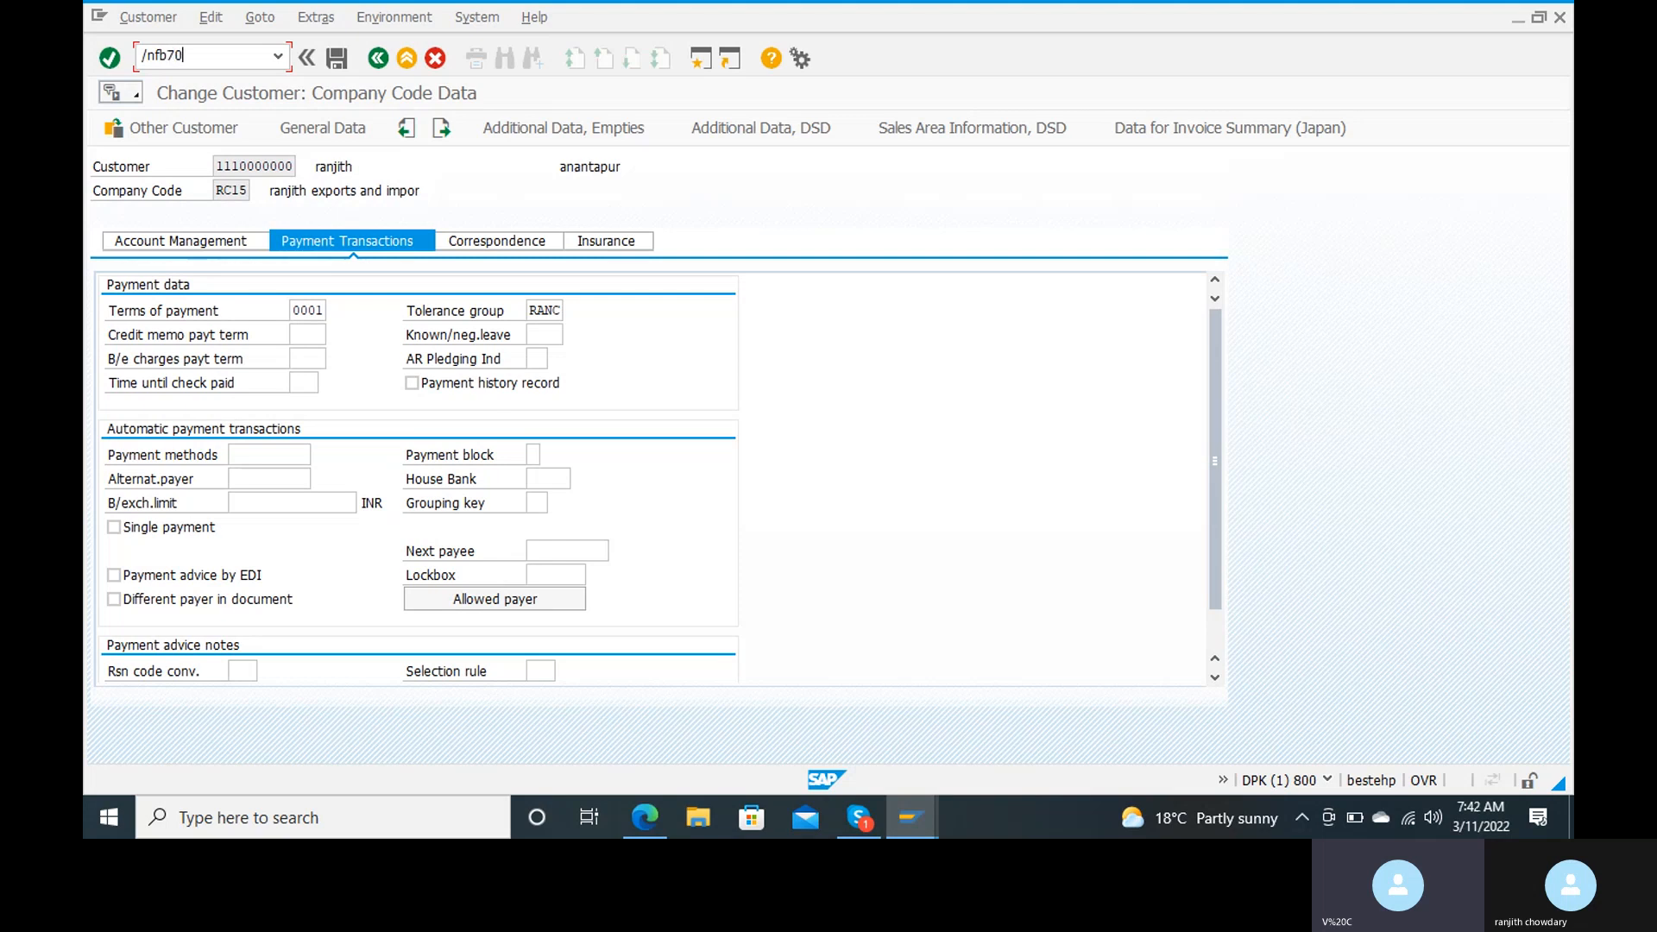
pyautogui.press('Return')
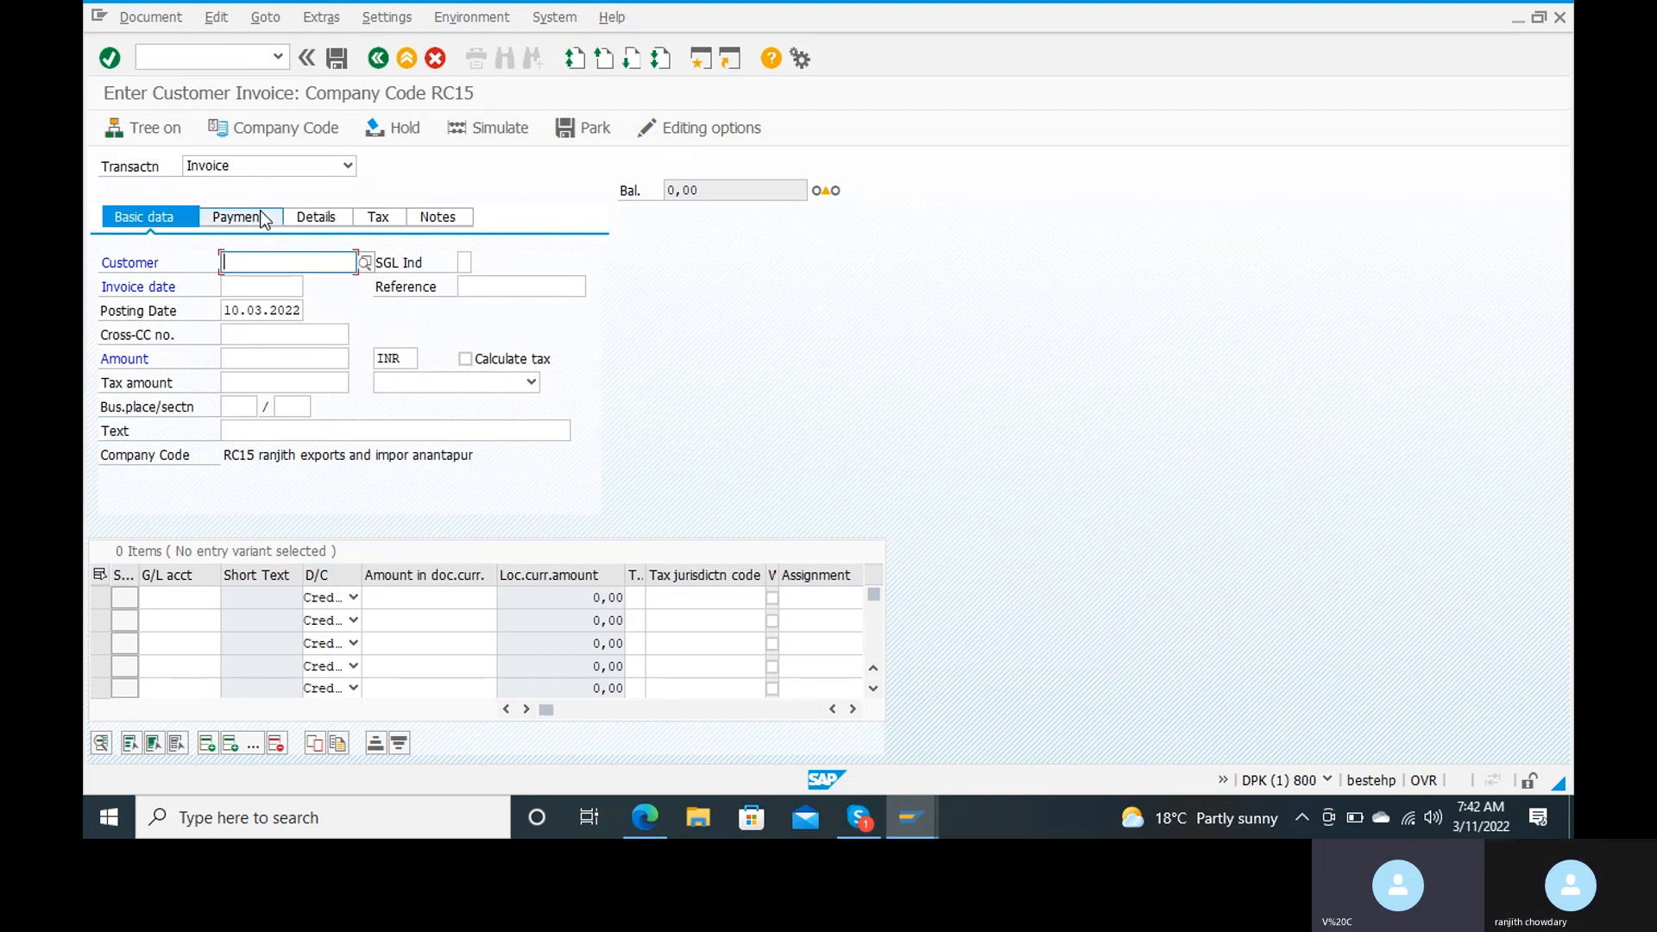
pyautogui.write('r')
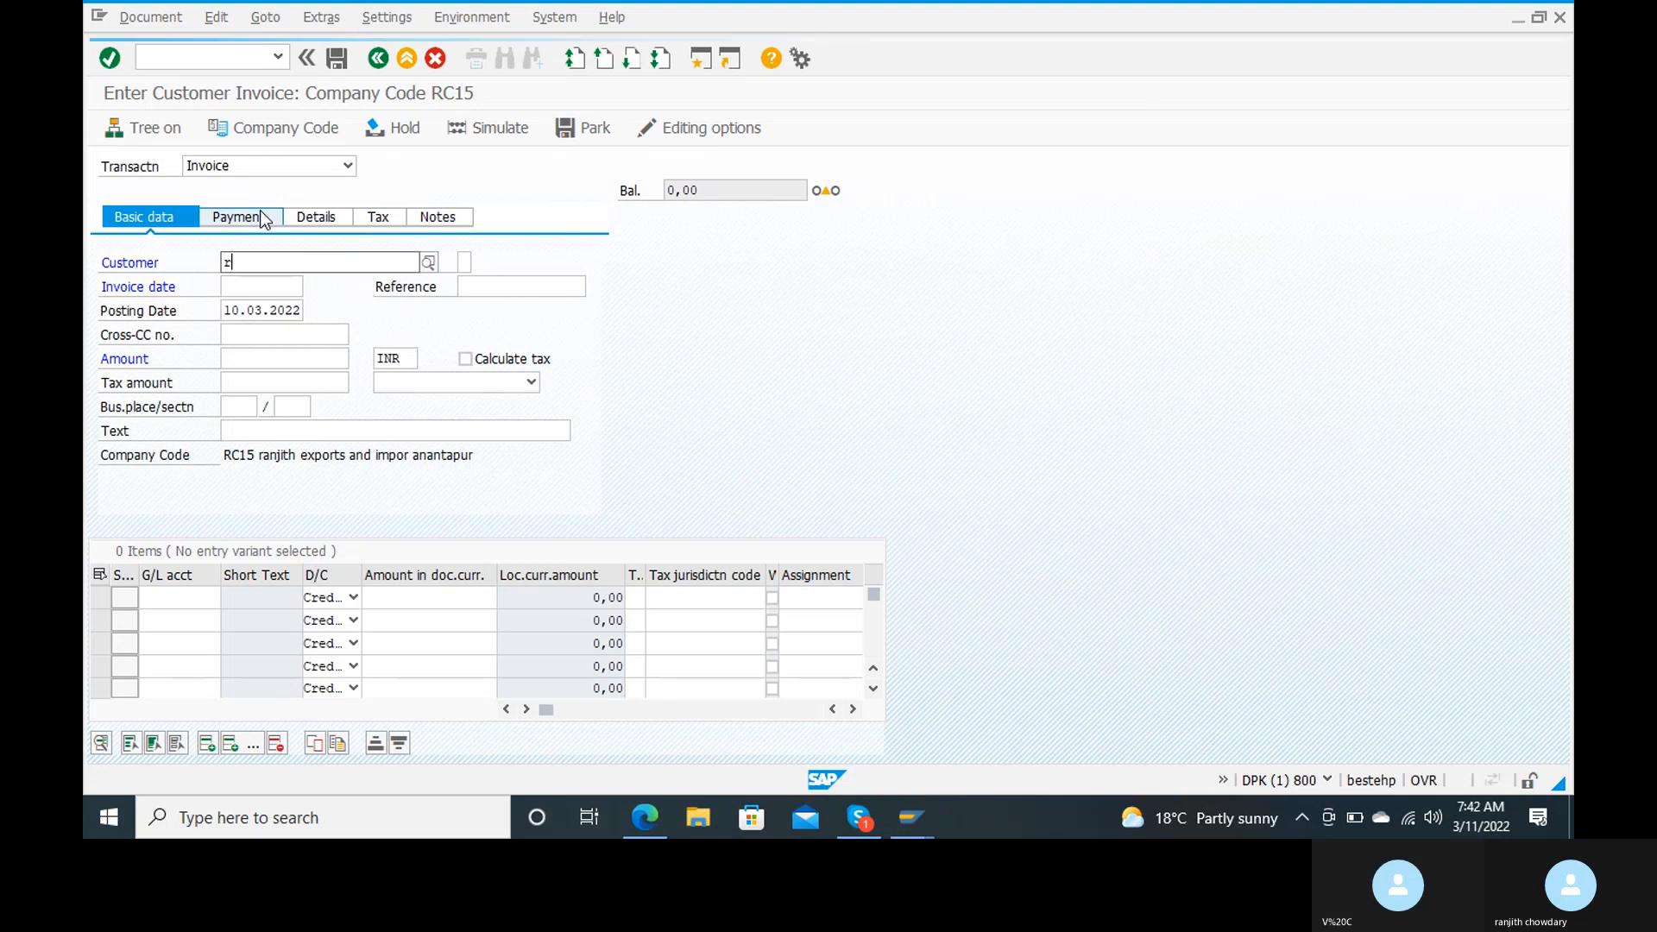
pyautogui.write('anj')
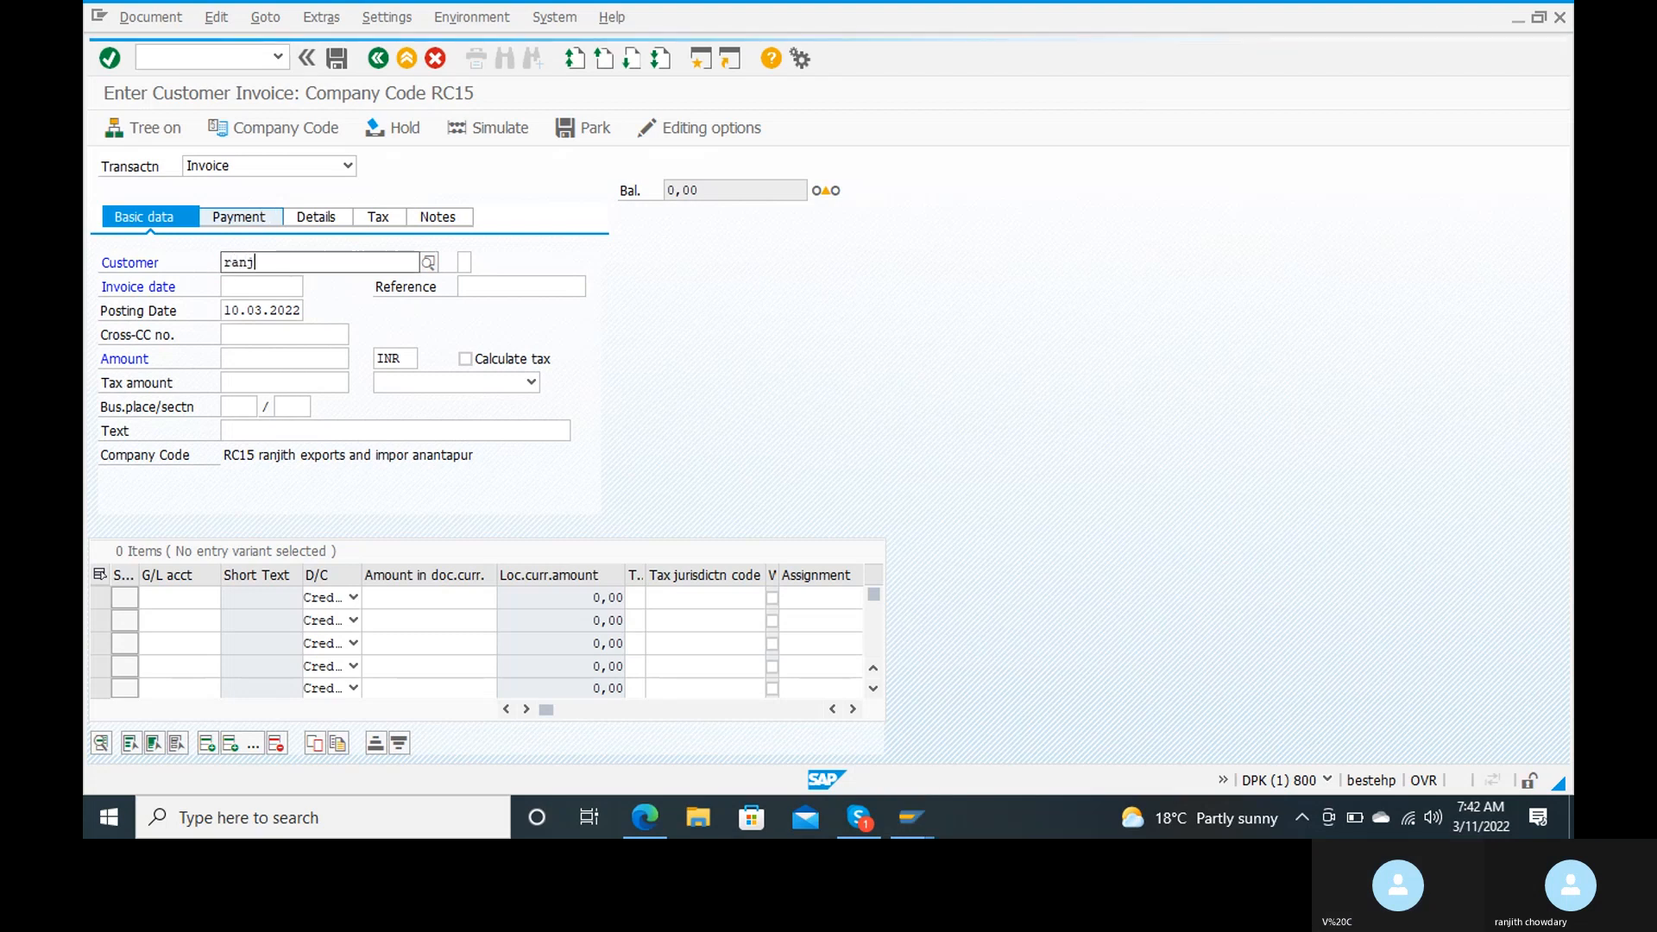
pyautogui.press('BackSpace')
pyautogui.press('BackSpace')
pyautogui.press('BackSpace')
pyautogui.press('BackSpace')
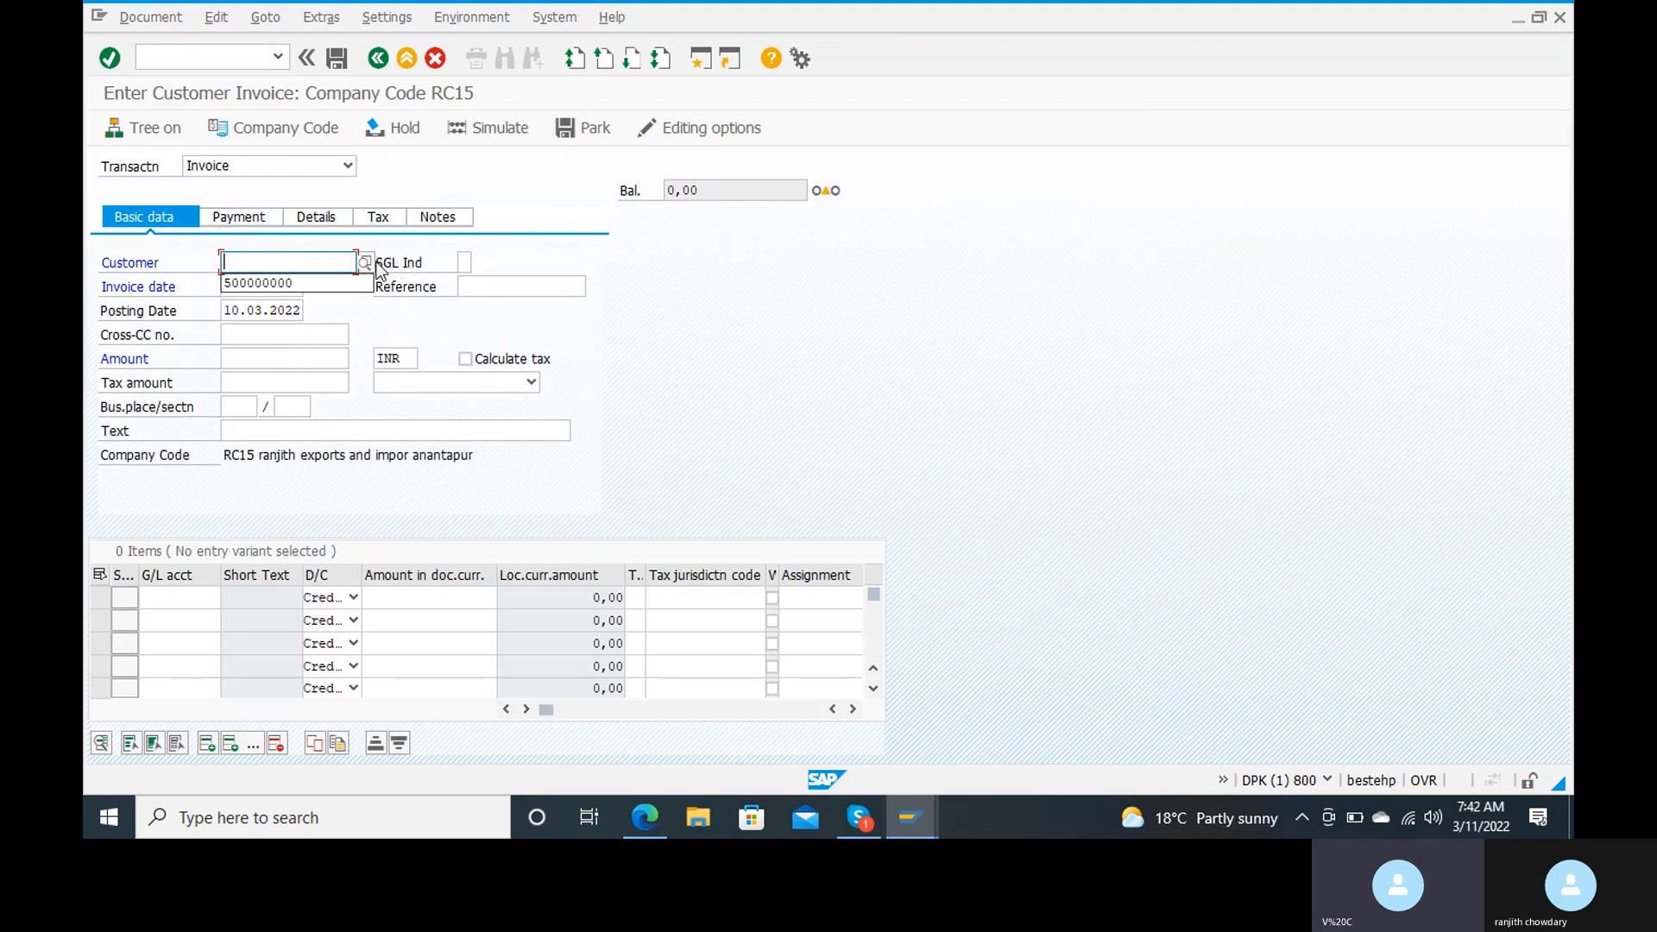
# Step: Find the customer by postal code and select it as the customer of the invoice
pyautogui.click(372, 263)
pyautogui.click(366, 264)
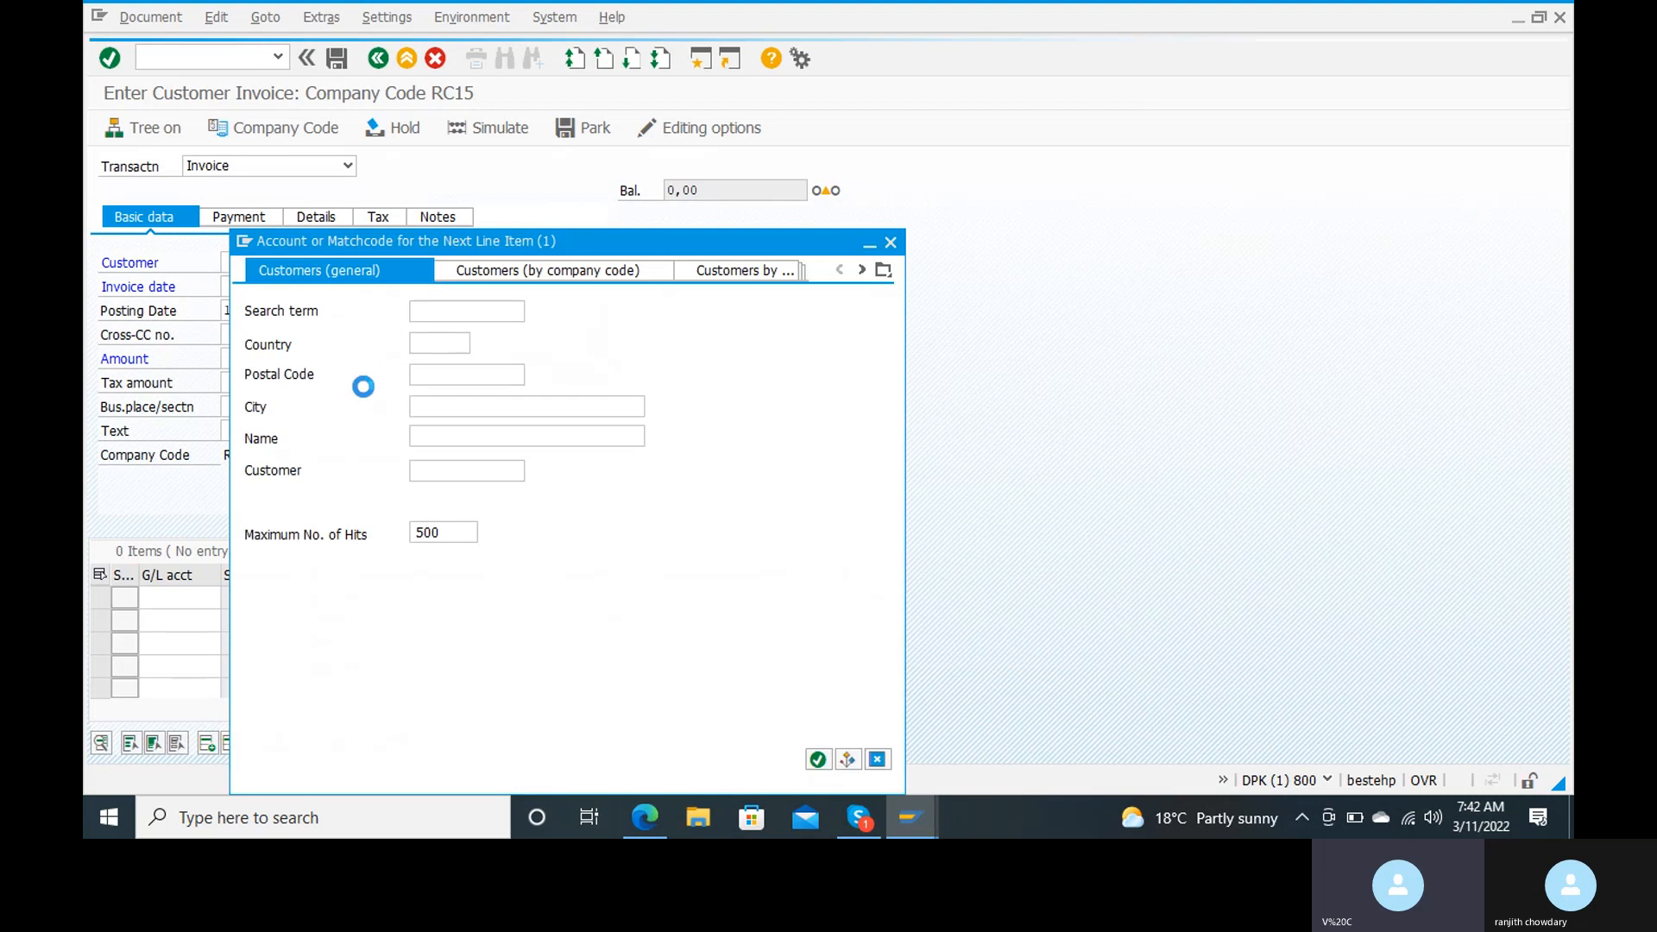
pyautogui.click(446, 377)
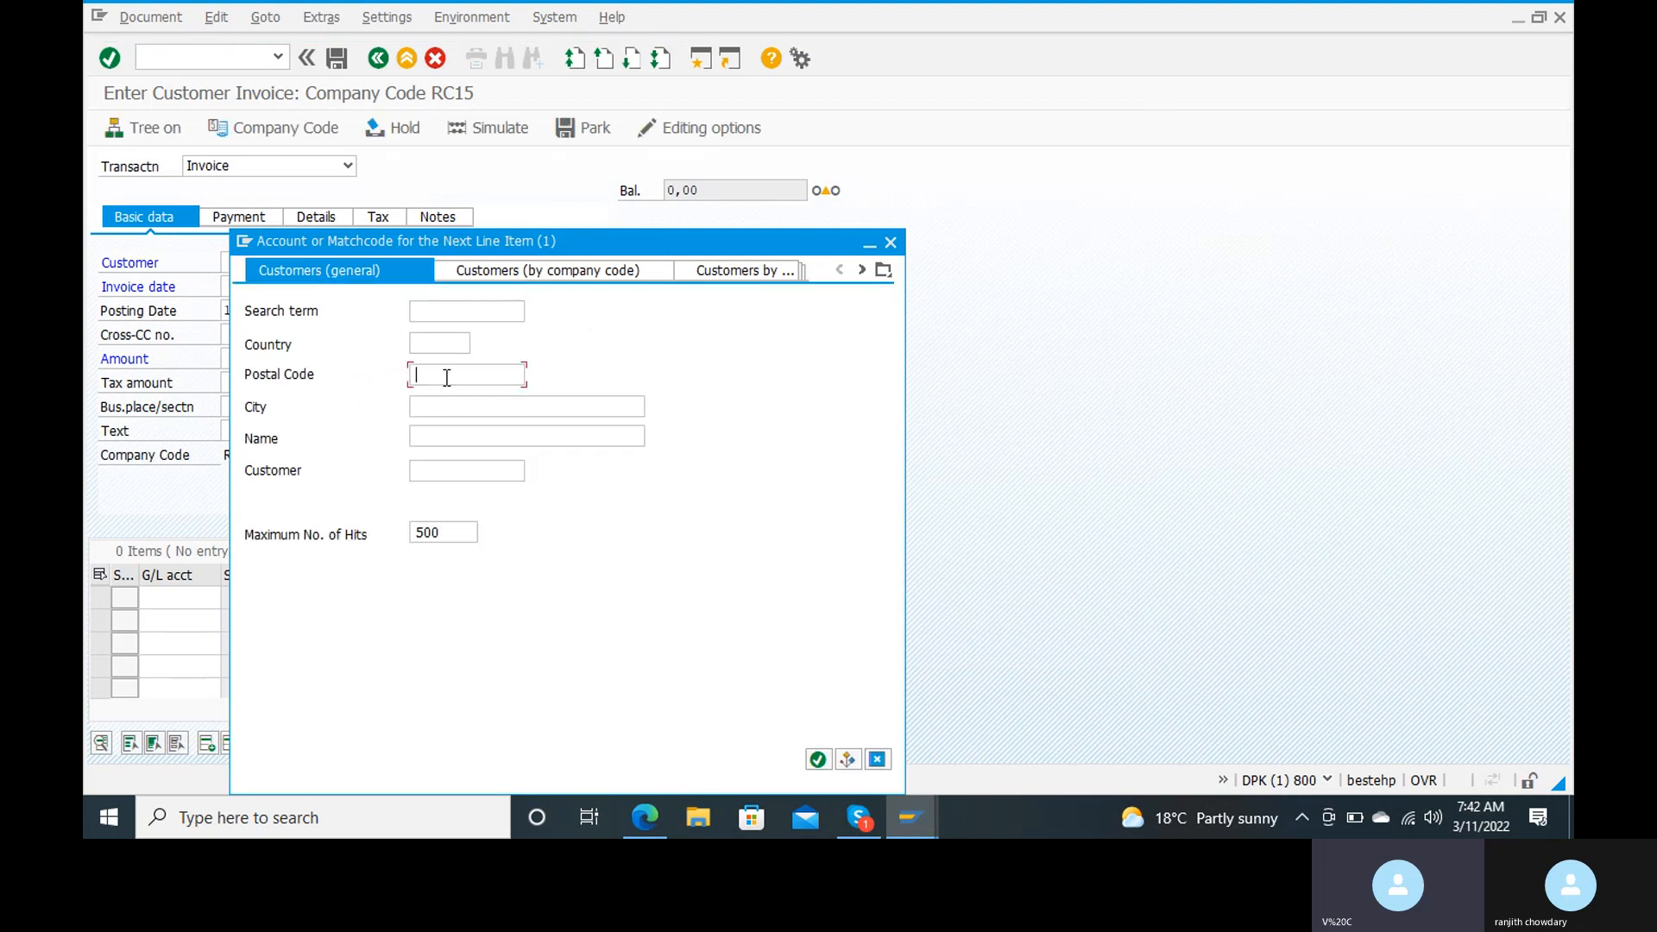
pyautogui.write('515001')
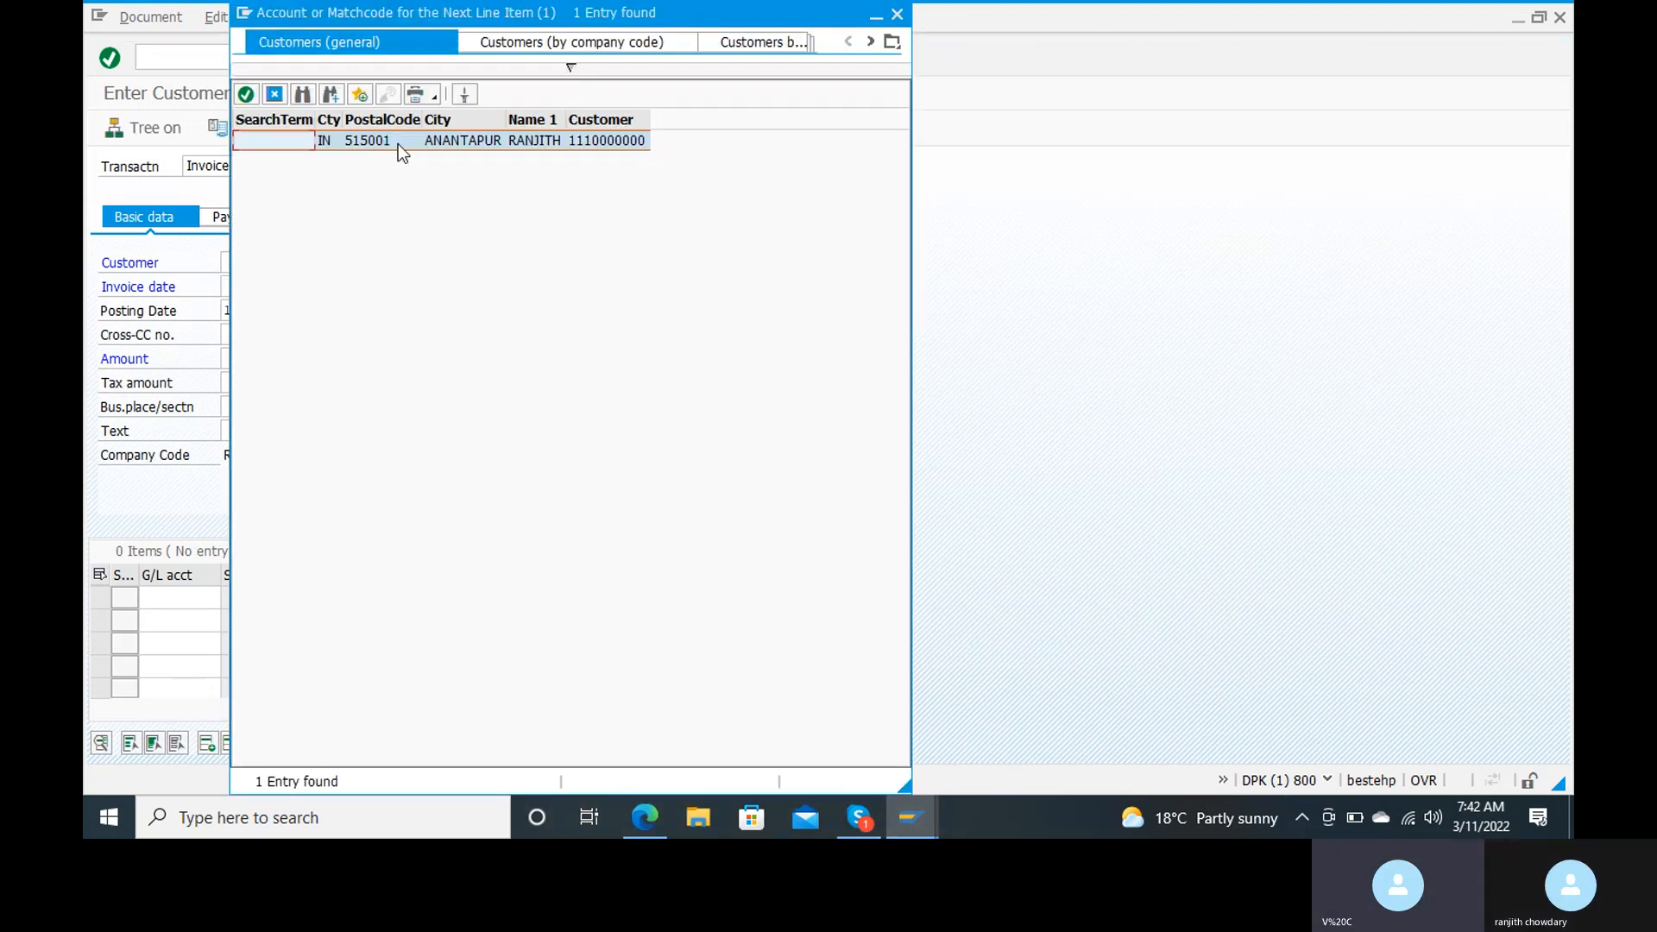
pyautogui.click(397, 143)
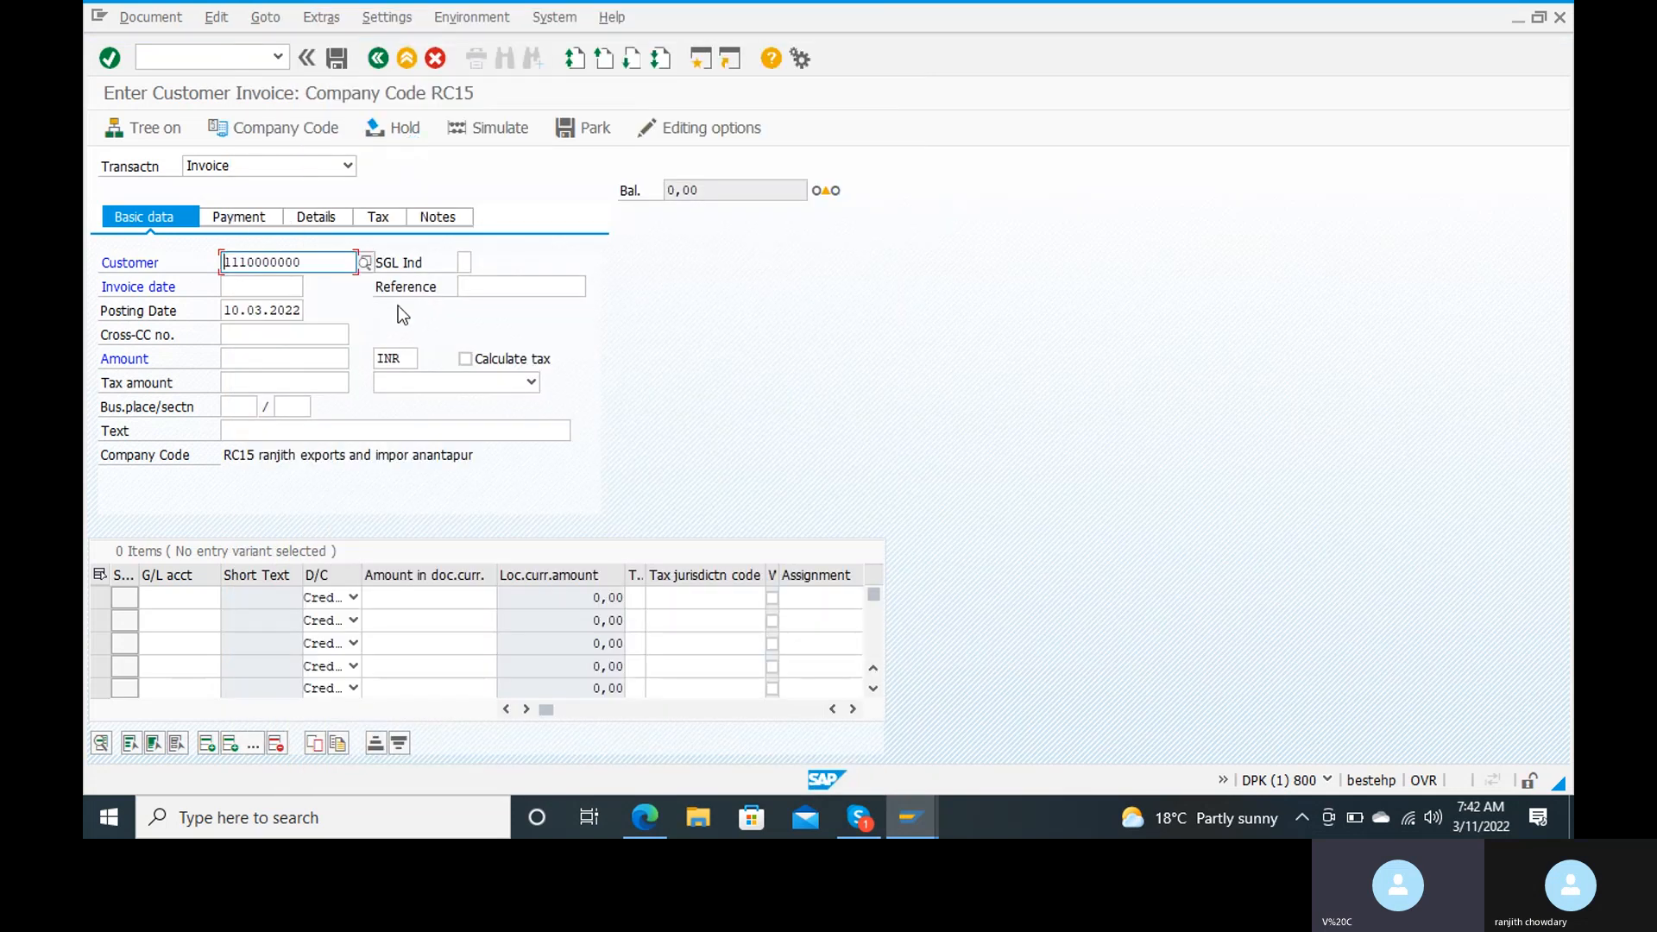
# Step: Leave the invoice entry and open the G/L account groups overview with transaction OBD4
pyautogui.click(200, 67)
pyautogui.write('/n0')
pyautogui.press('BackSpace')
pyautogui.write('obd4')
pyautogui.press('Return')
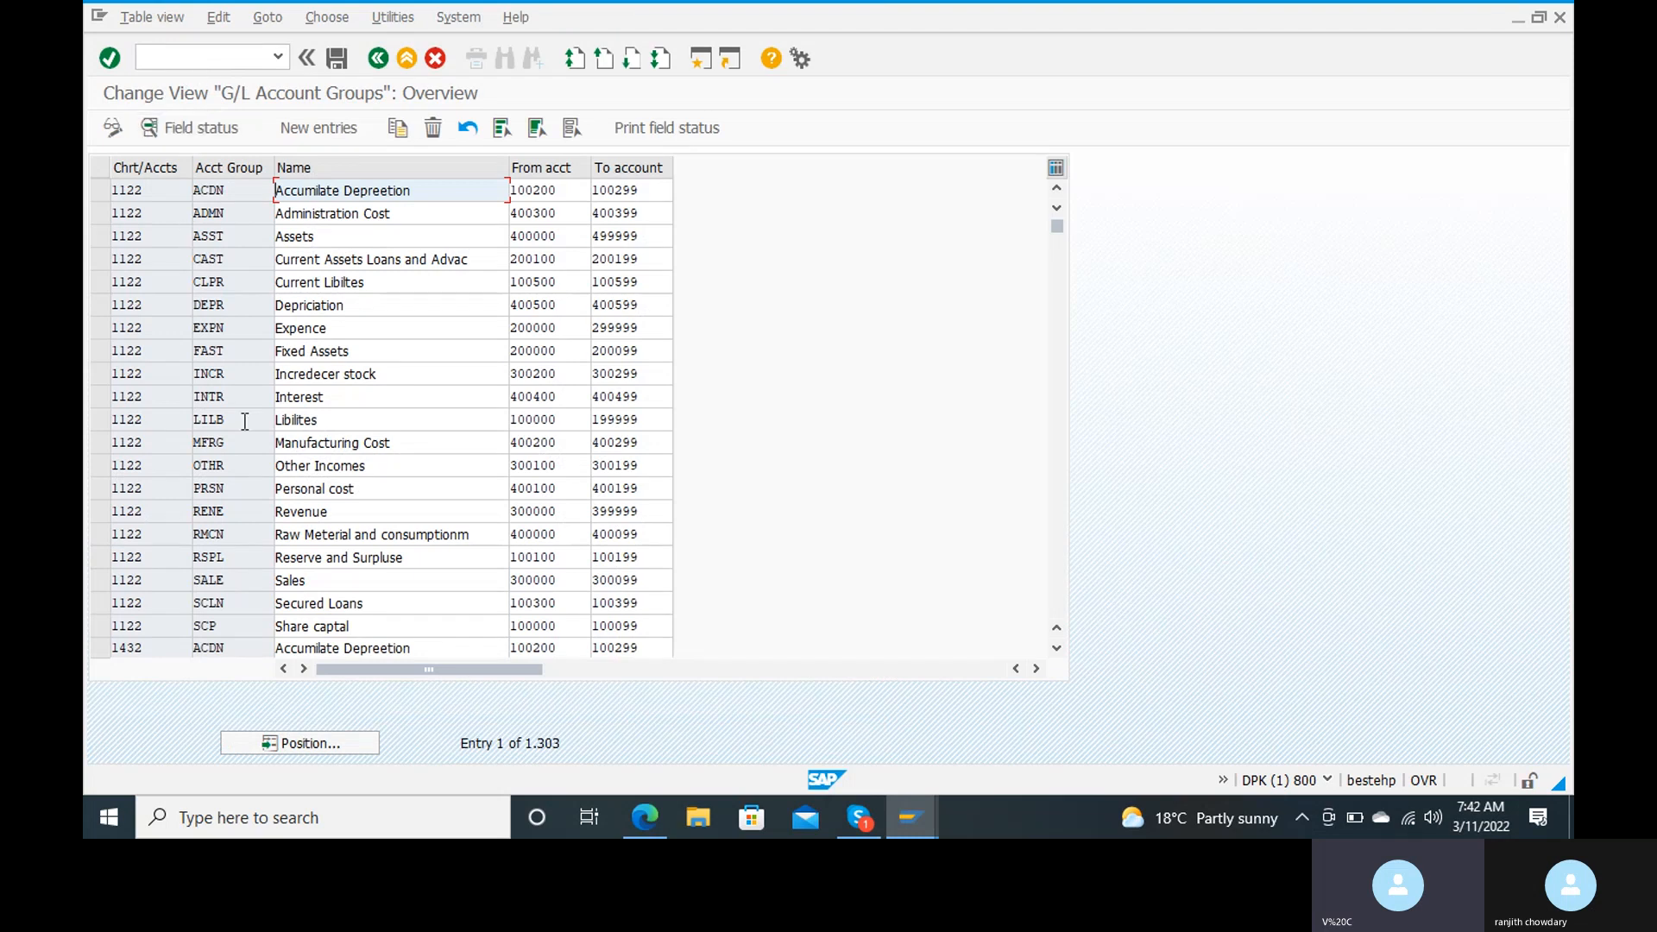
# Step: Position the G/L account groups list at chart of accounts RANJ to review its groups and number ranges
pyautogui.click(340, 748)
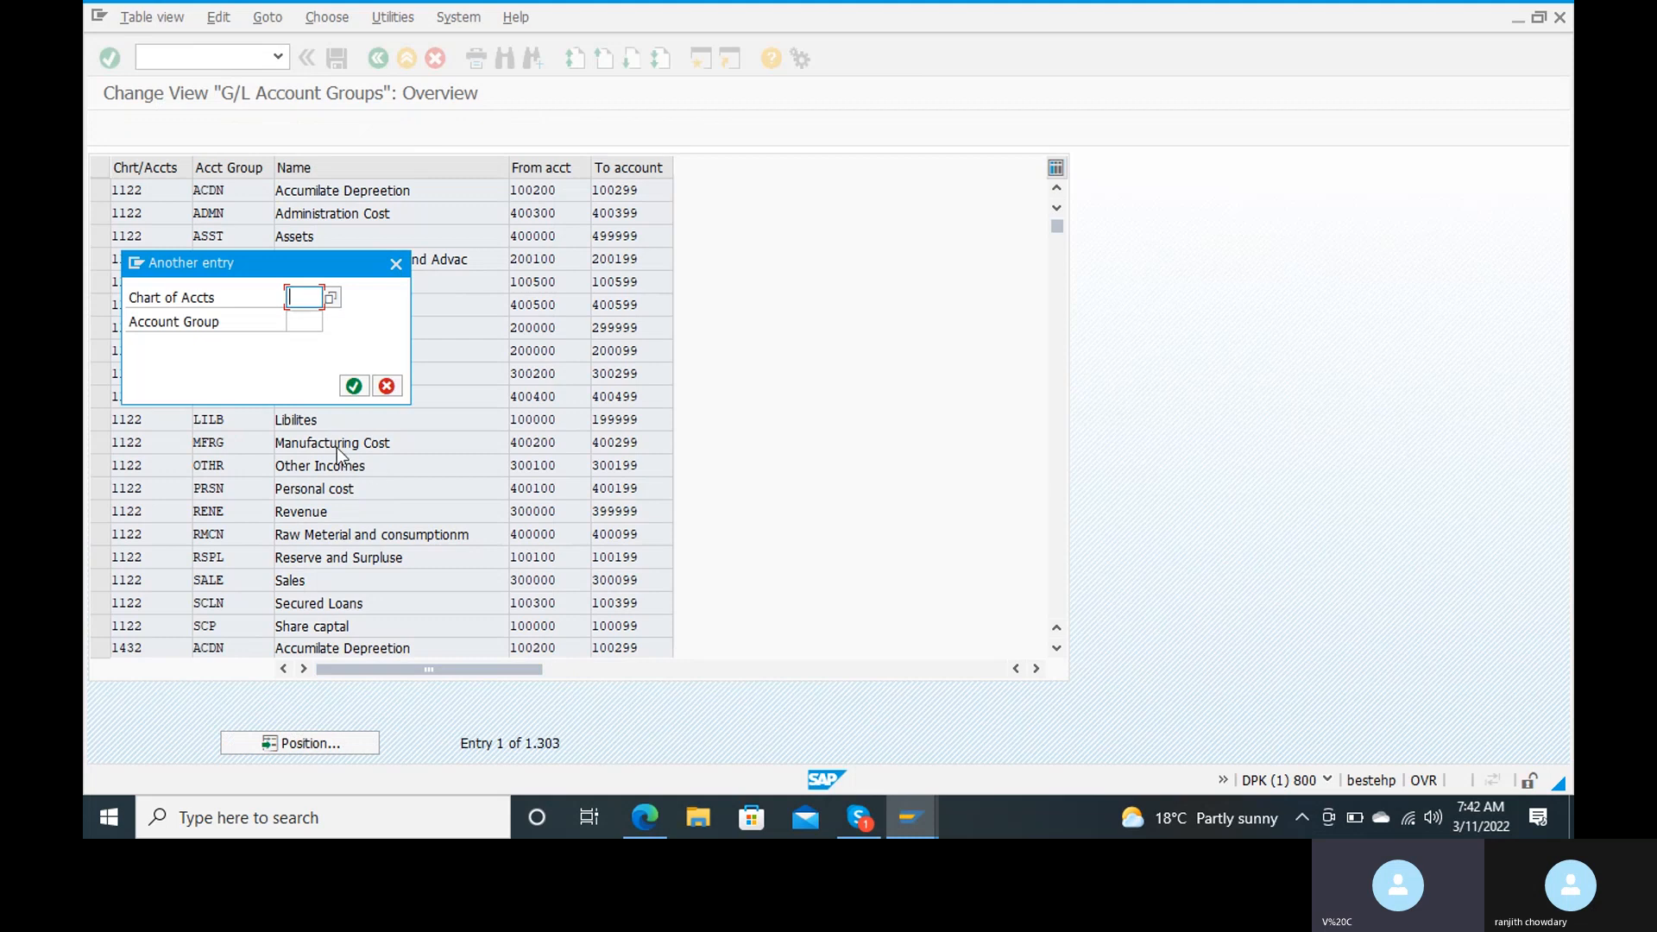
pyautogui.write('ranj')
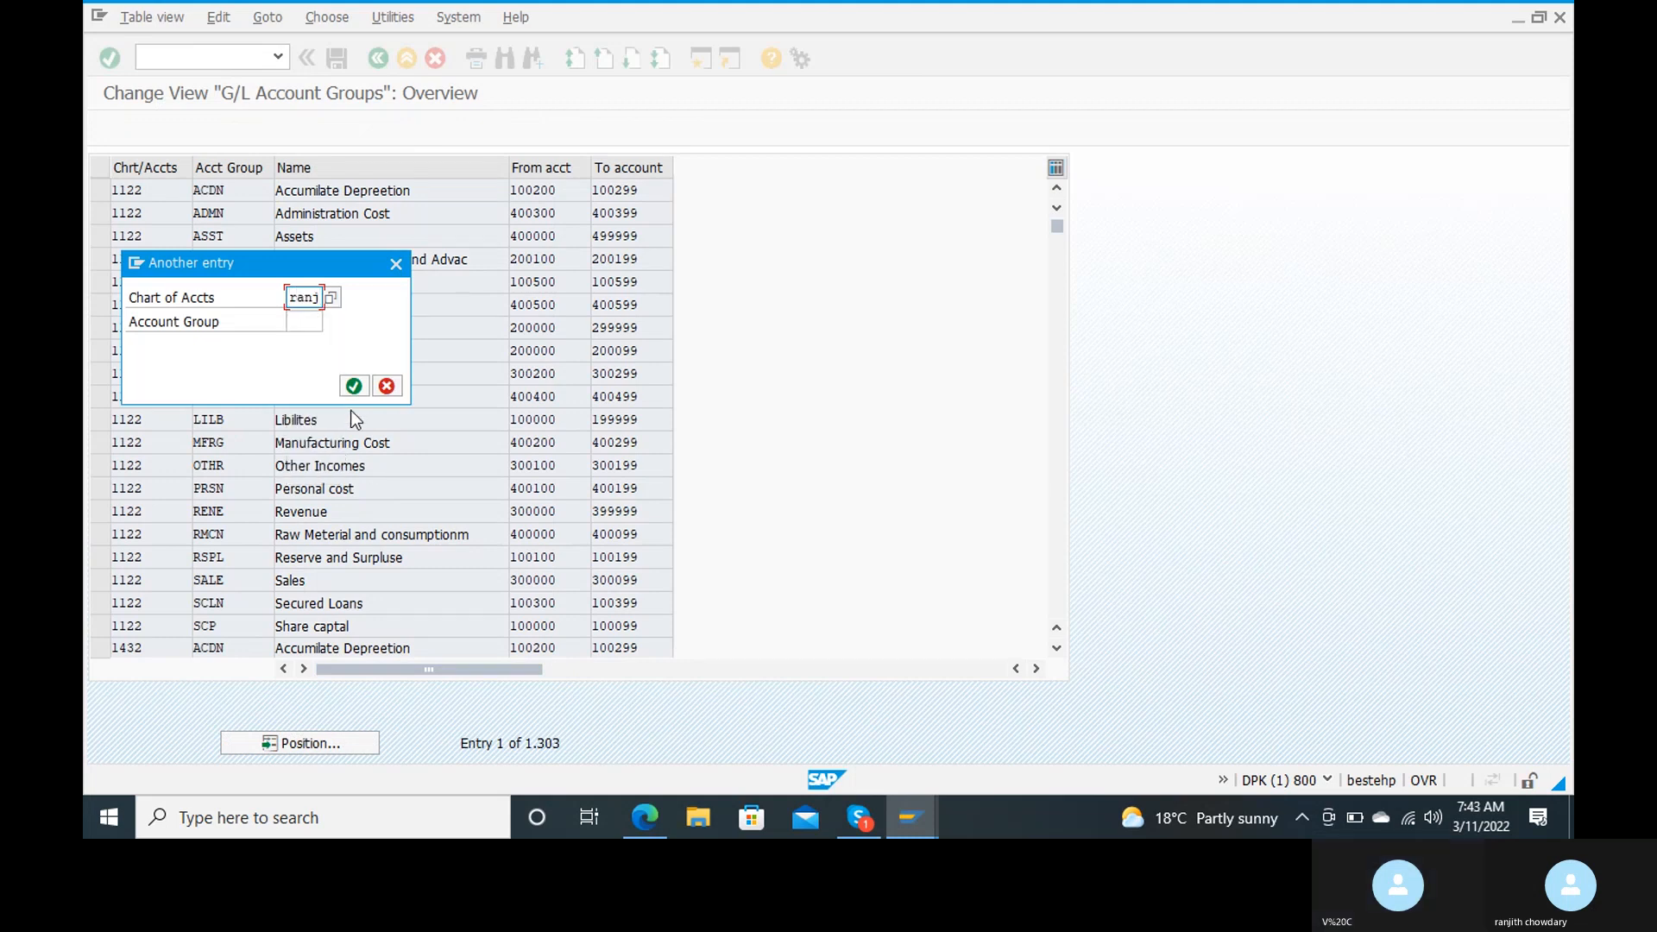
pyautogui.click(353, 388)
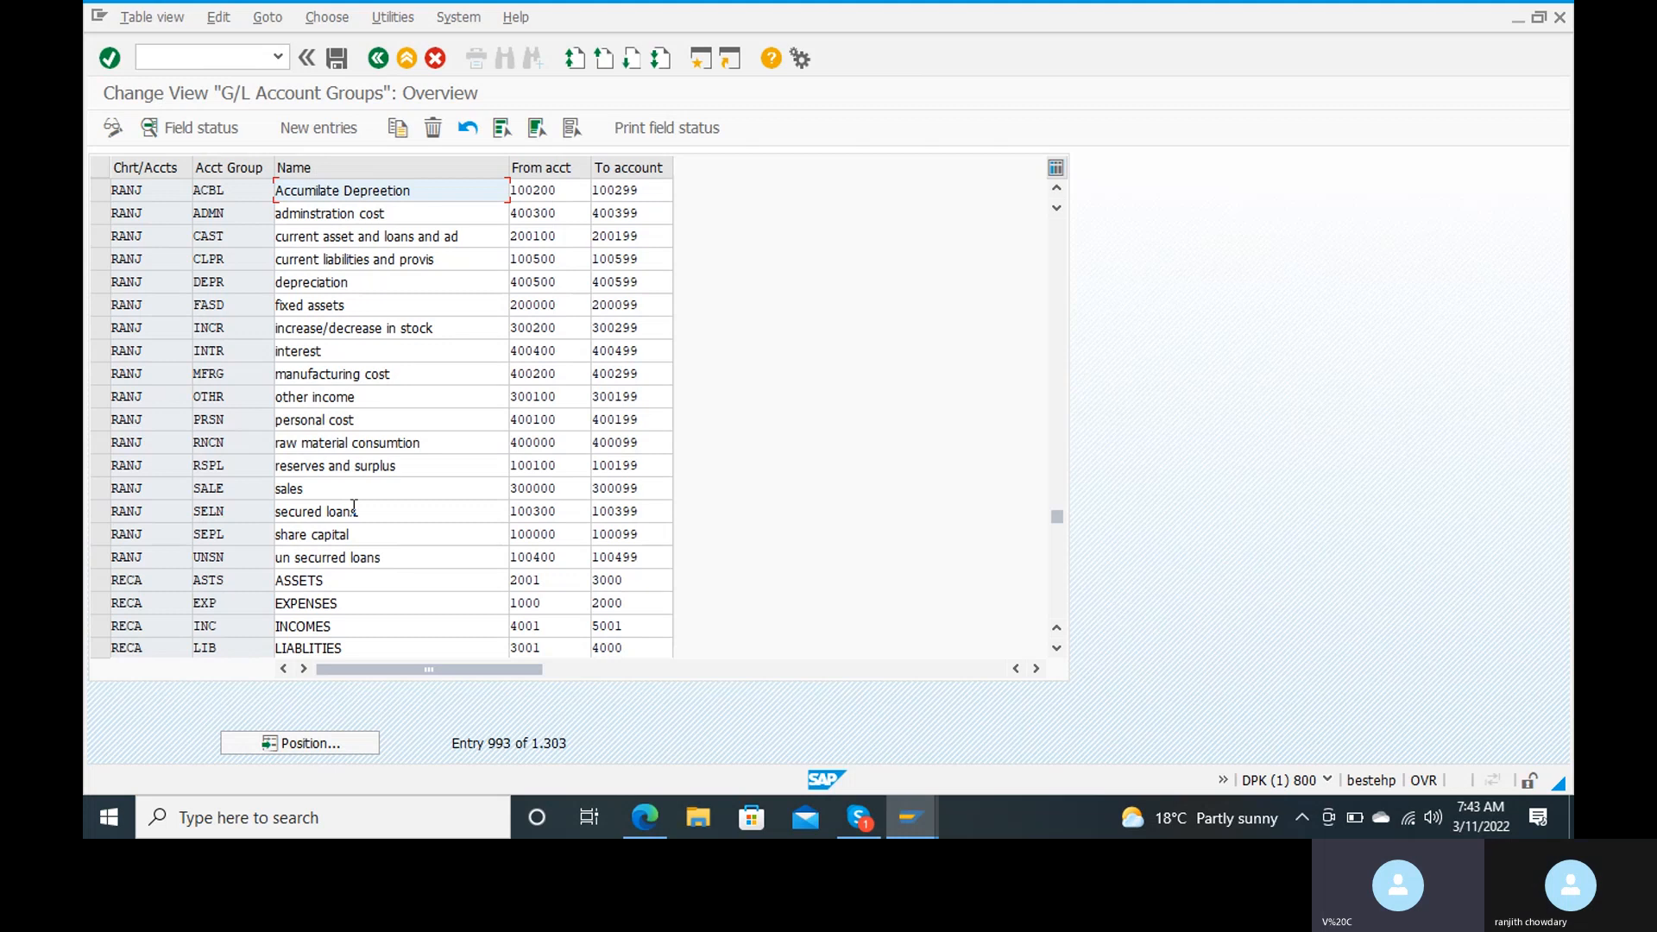
# Step: Leave the account groups overview and open central G/L account maintenance with transaction FS00
pyautogui.click(212, 55)
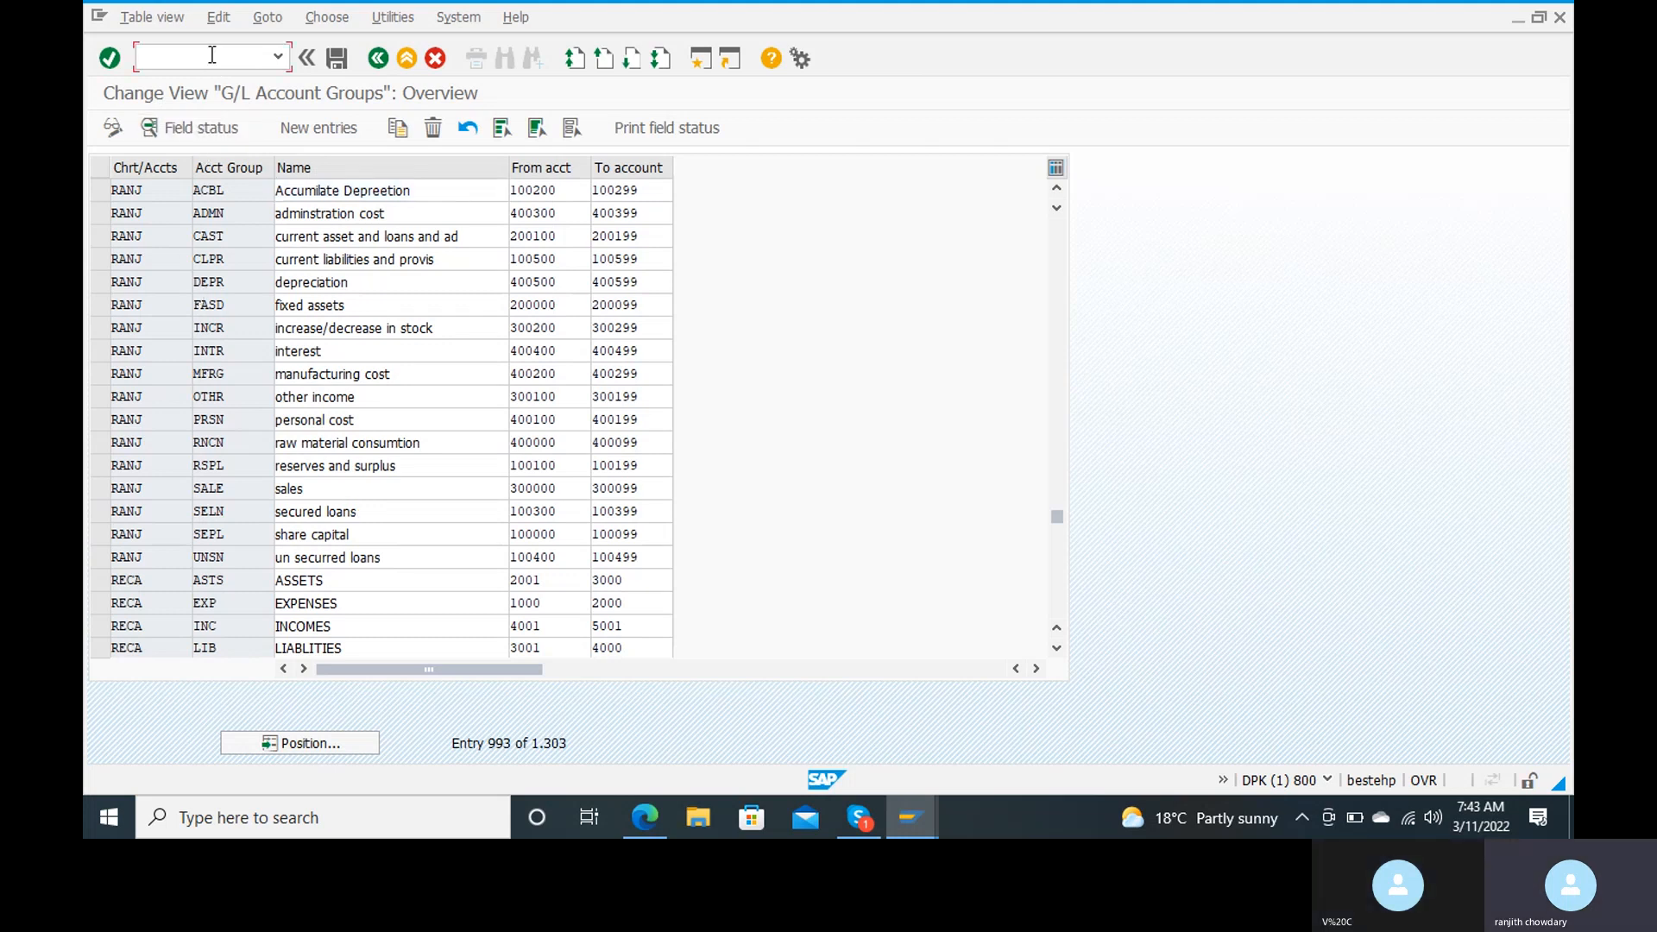
pyautogui.write('/nfs00')
pyautogui.press('Return')
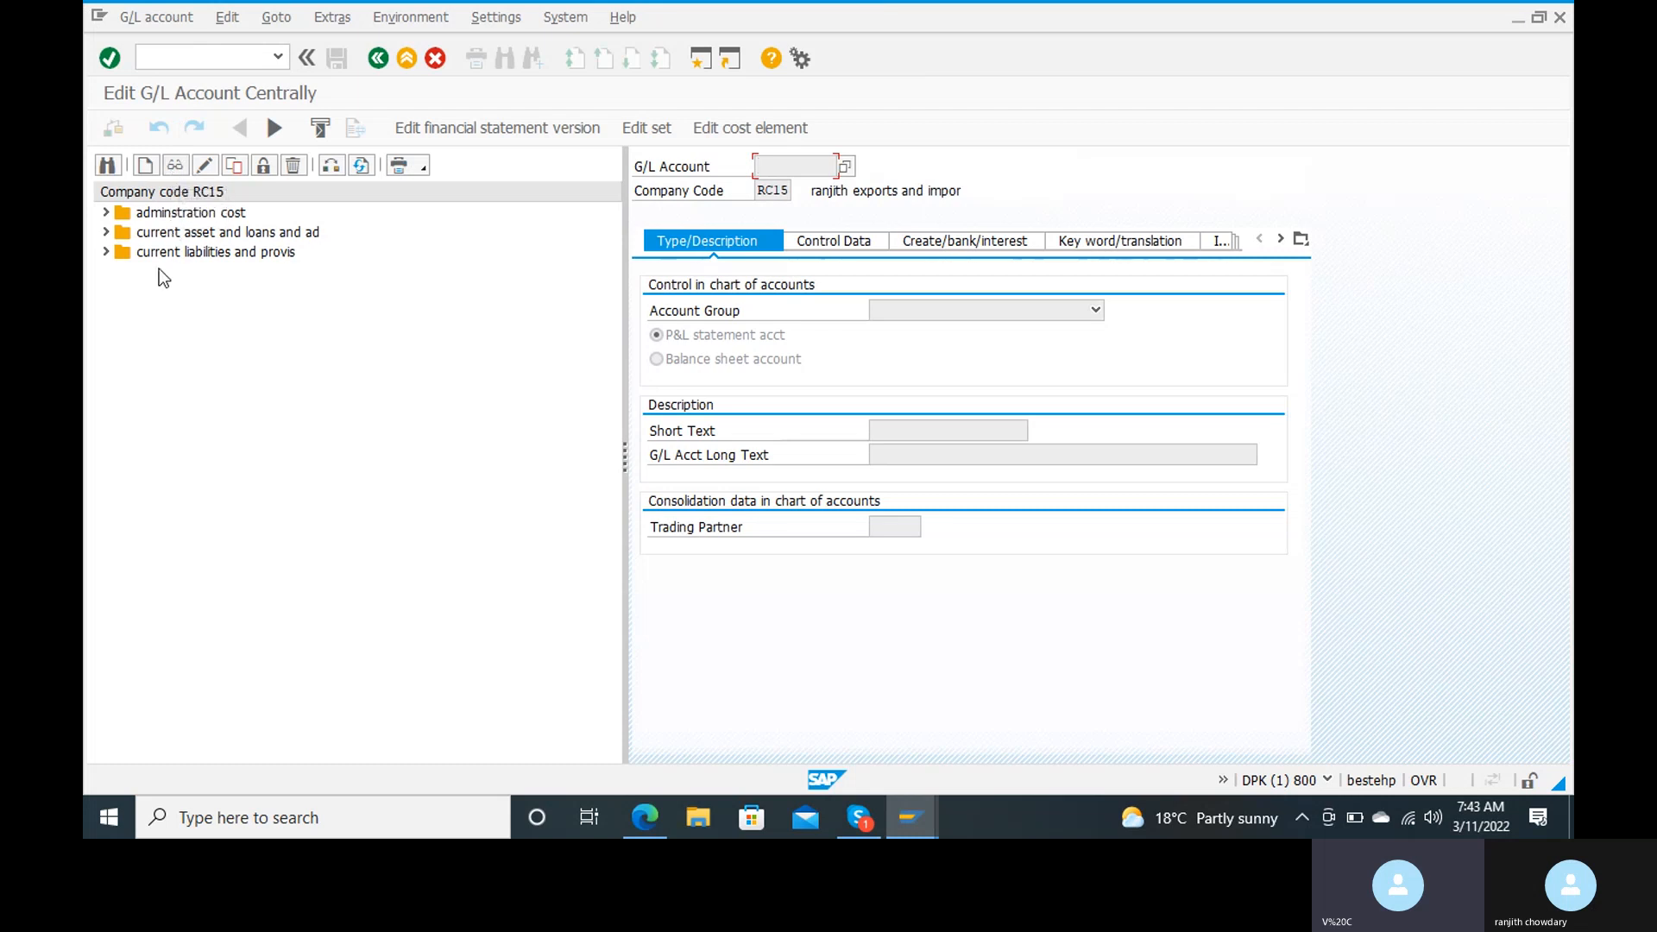
# Step: Start creating G/L account 300000 in company code RC15 and assign it to the account group sales
pyautogui.click(145, 165)
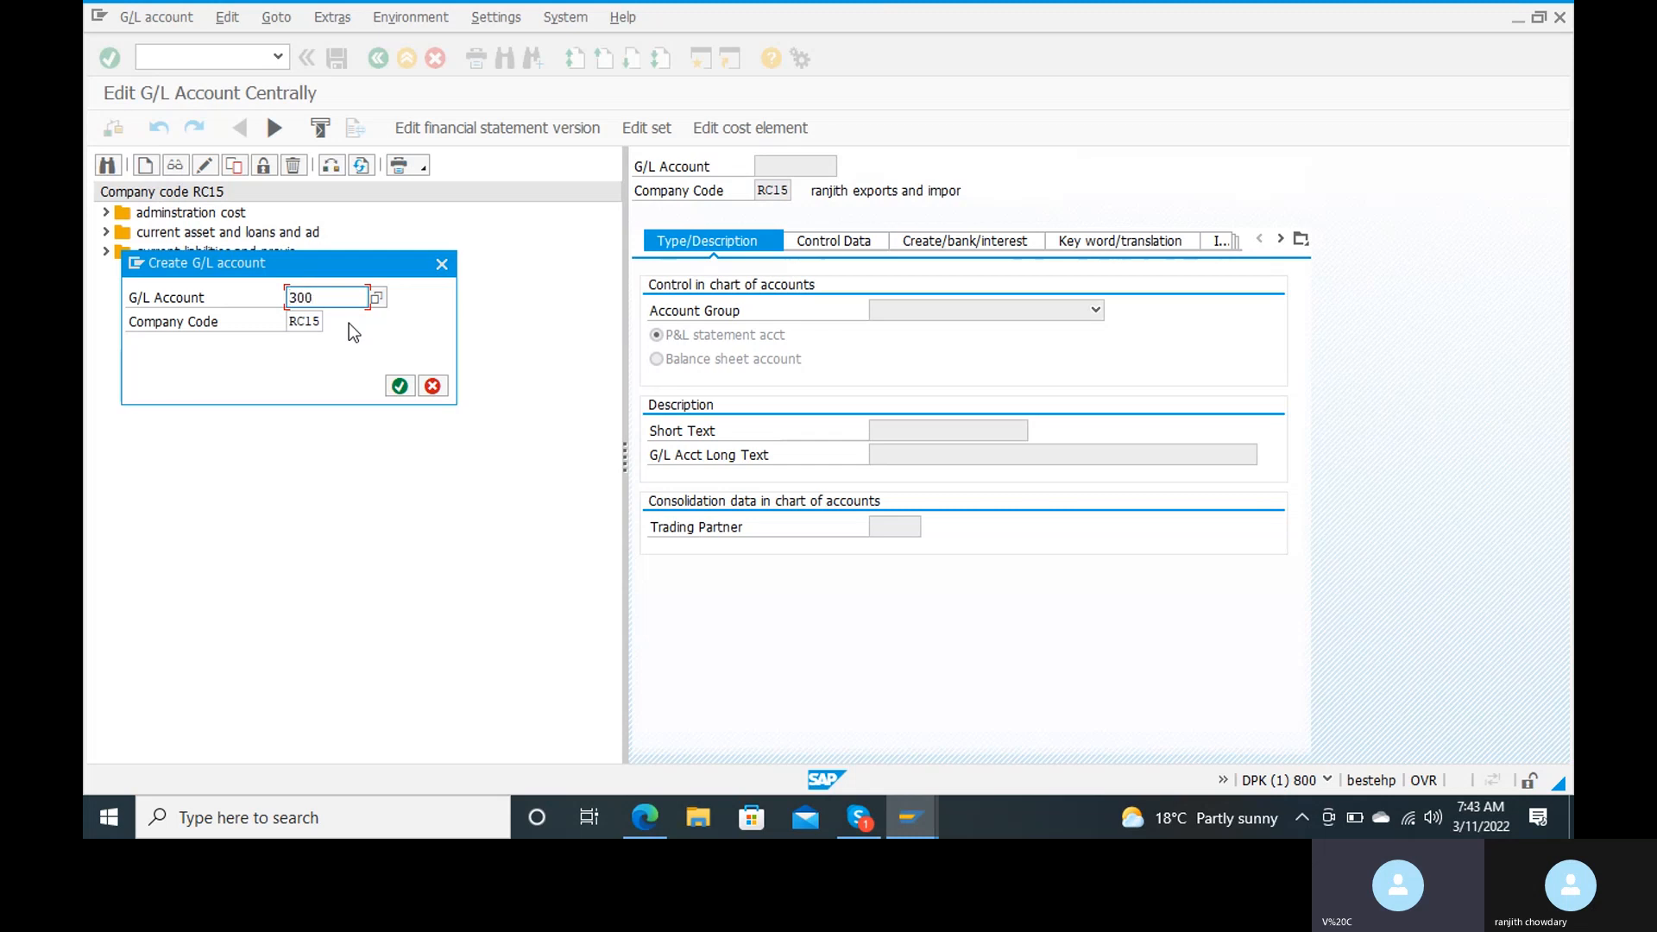
pyautogui.write('300000')
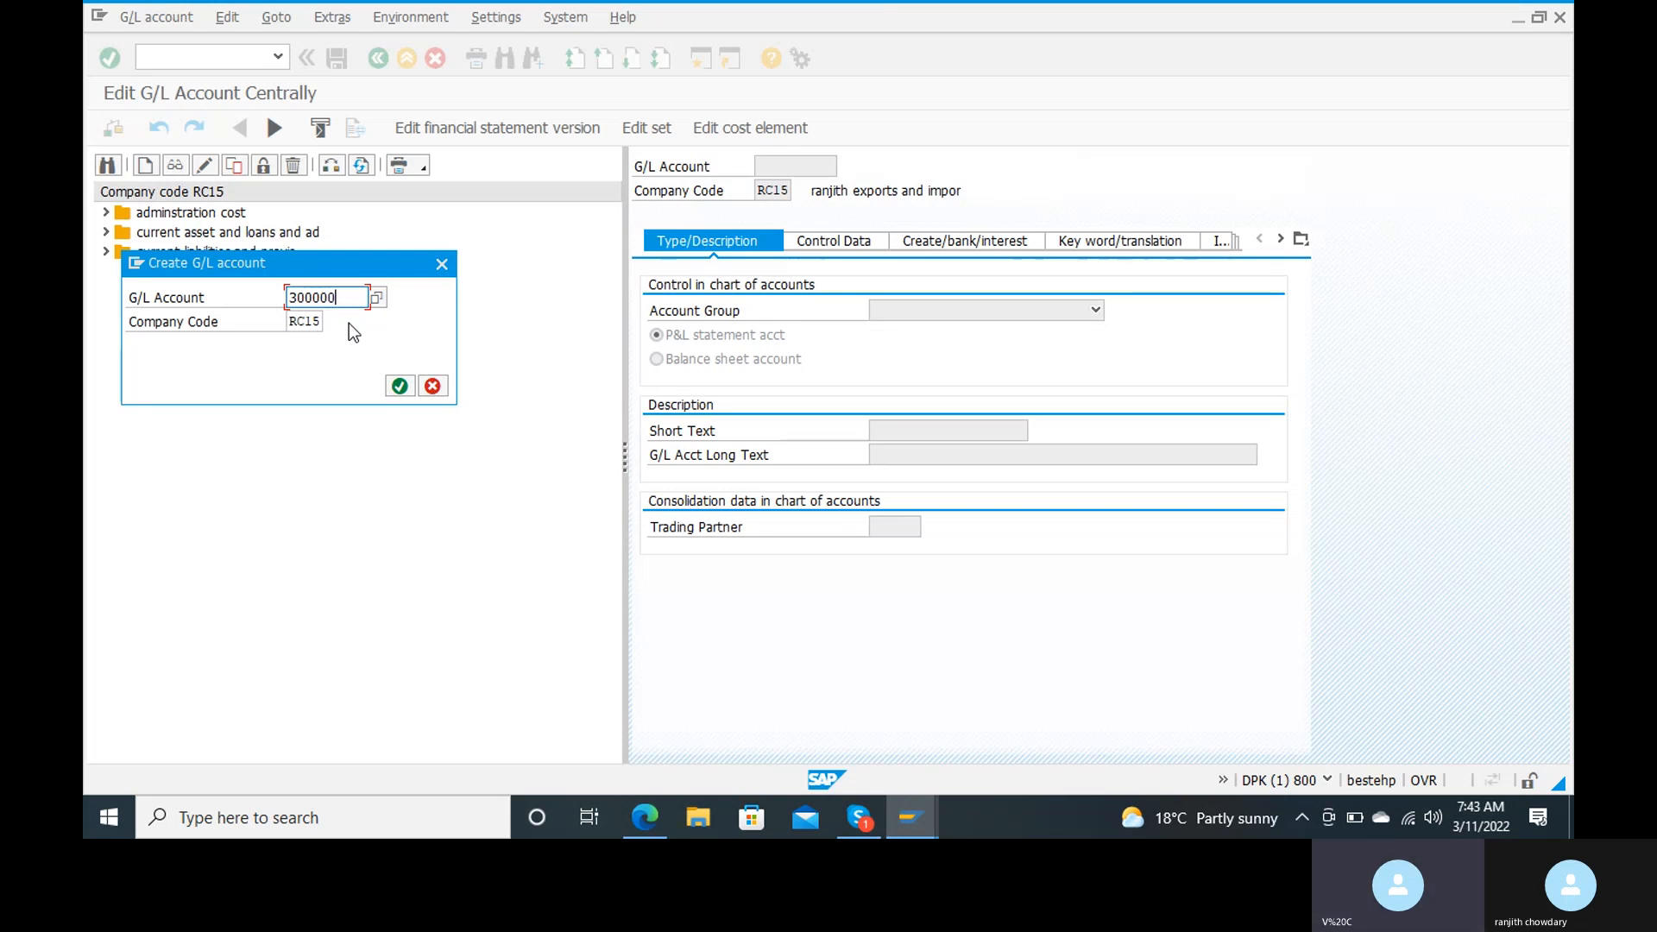
pyautogui.click(401, 388)
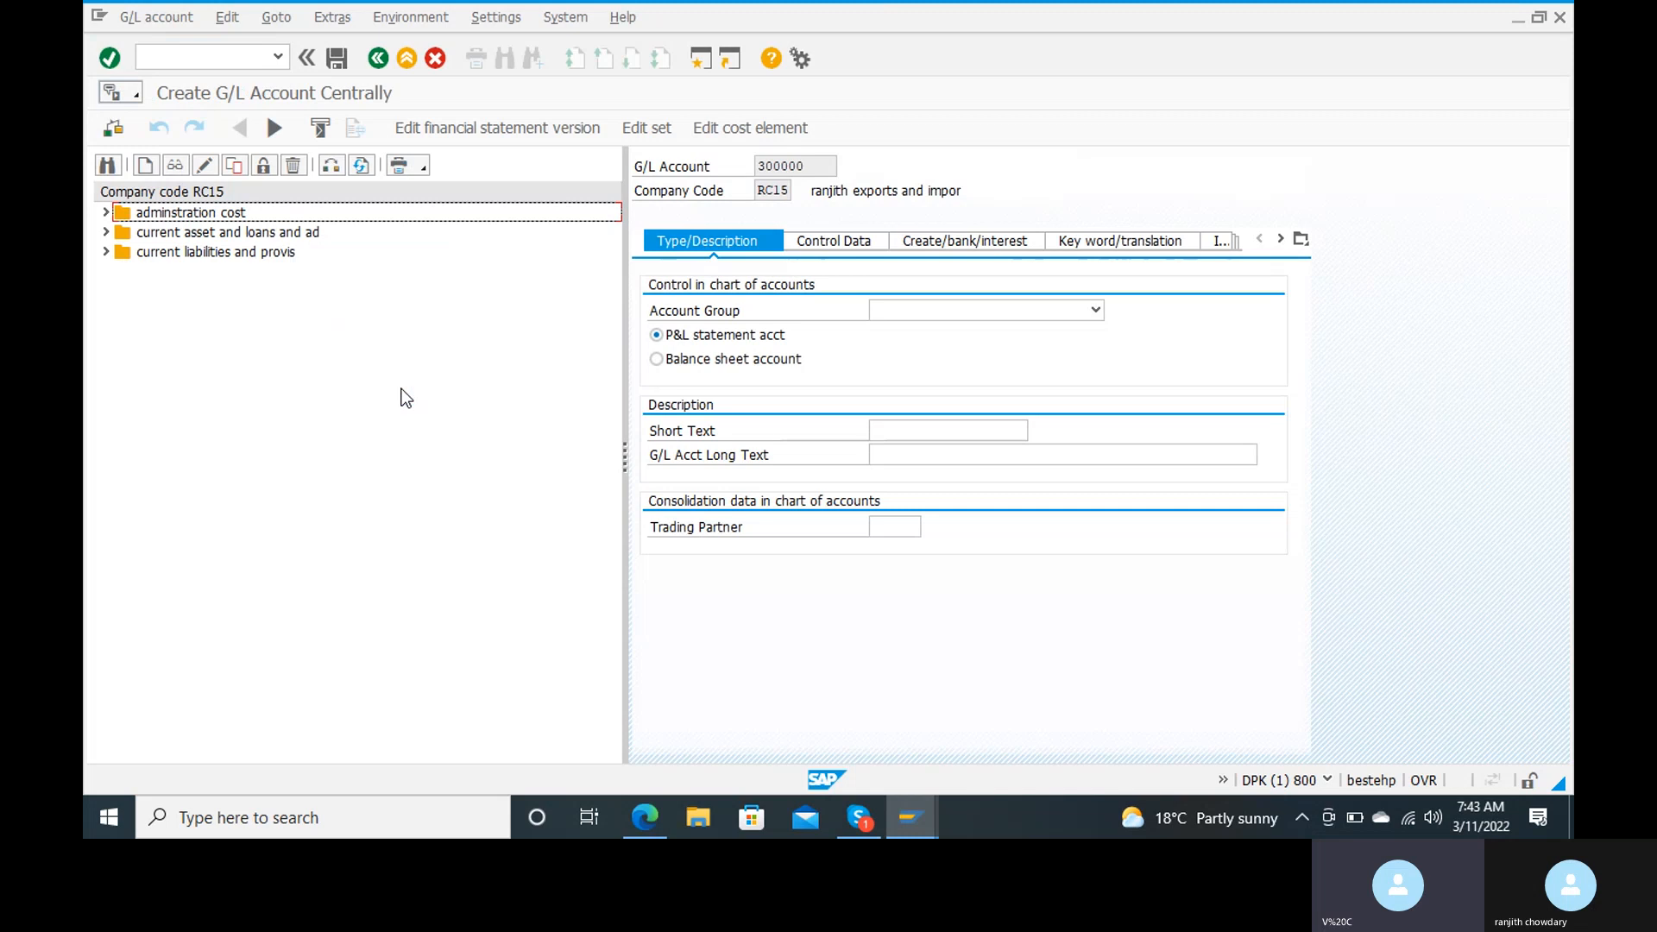
pyautogui.click(983, 311)
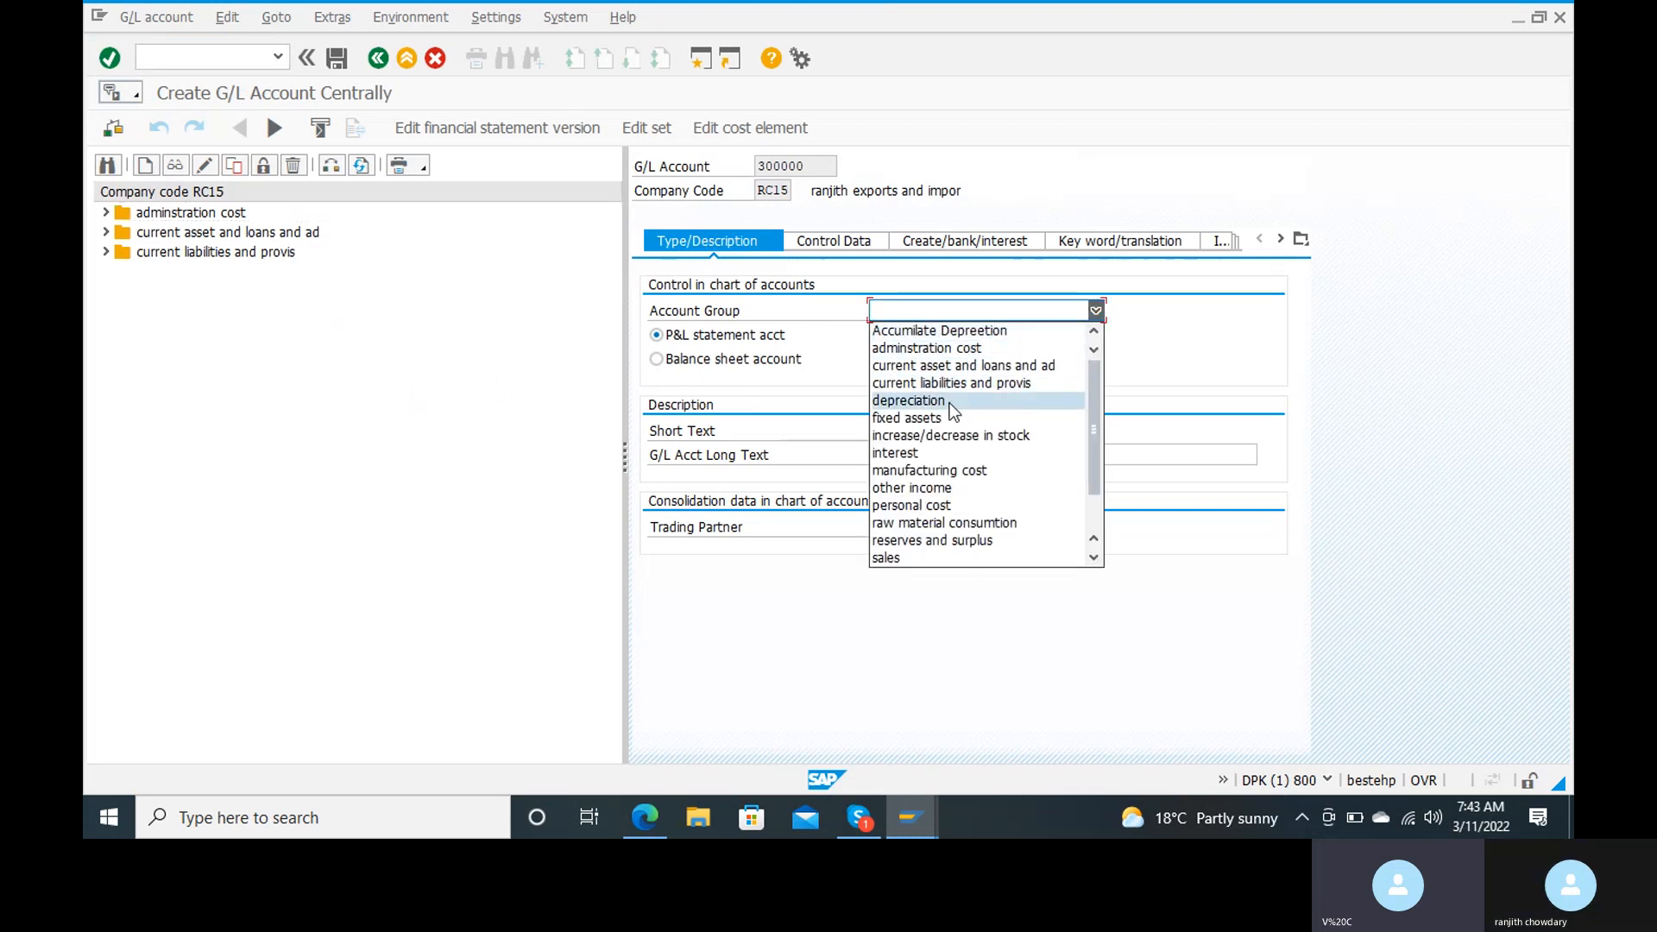
pyautogui.click(900, 558)
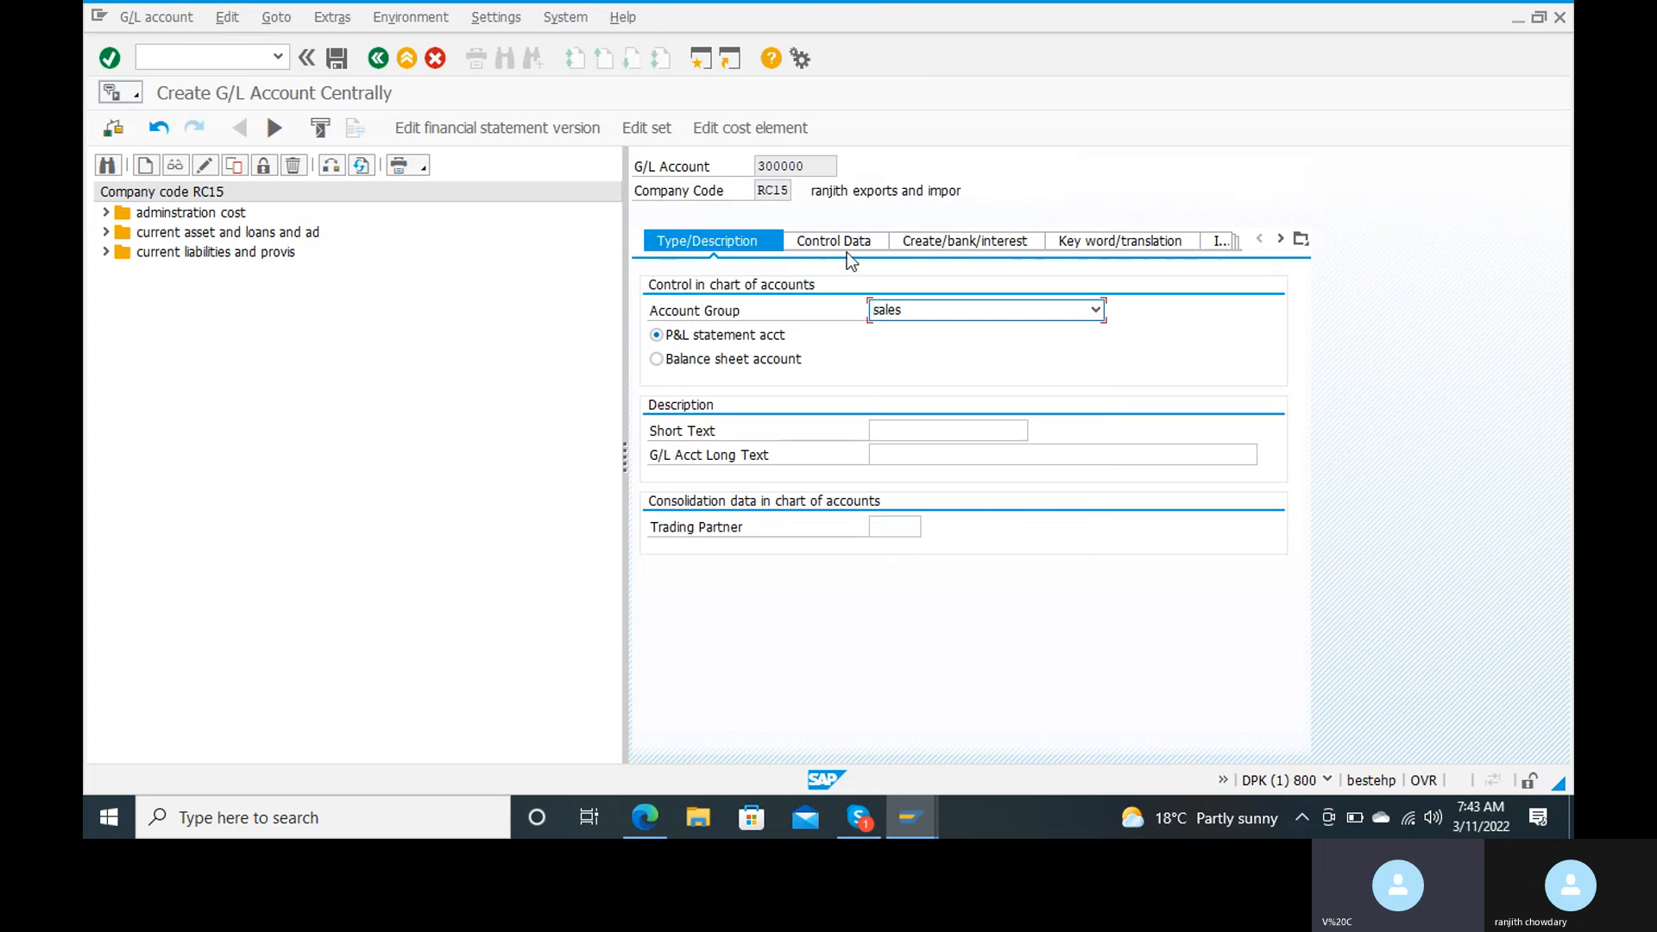
# Step: Describe the G/L account with short text "sales a/c" and long text "sales account"
pyautogui.click(885, 439)
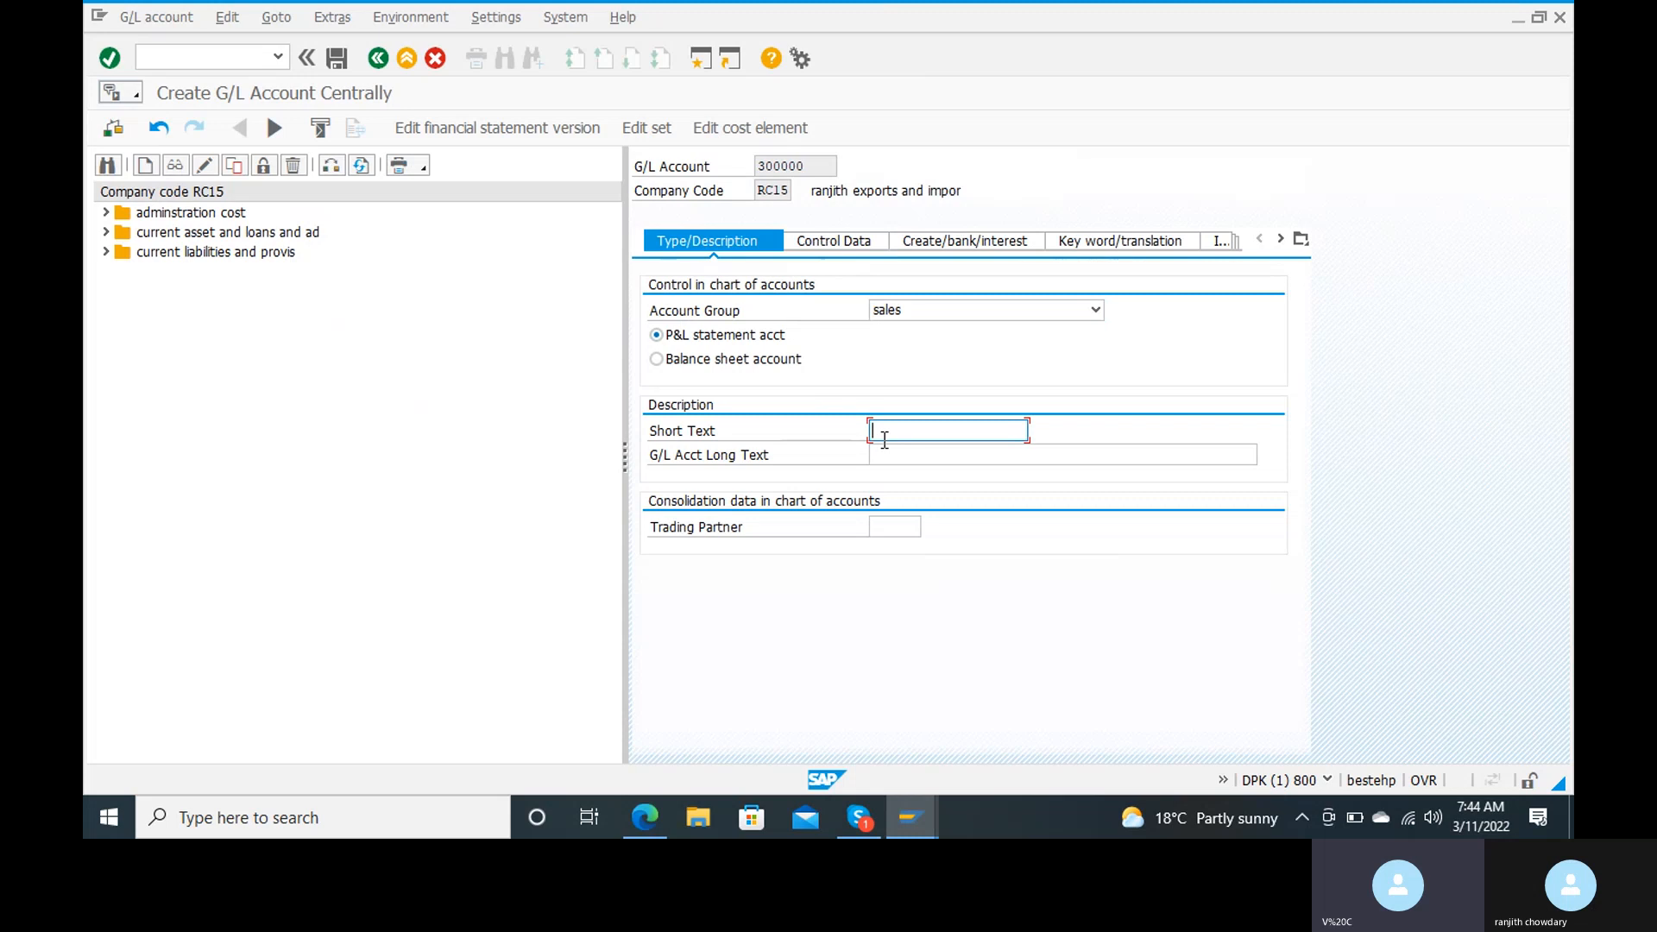
pyautogui.write('sales a/c')
pyautogui.press('Tab')
pyautogui.write('sales account')
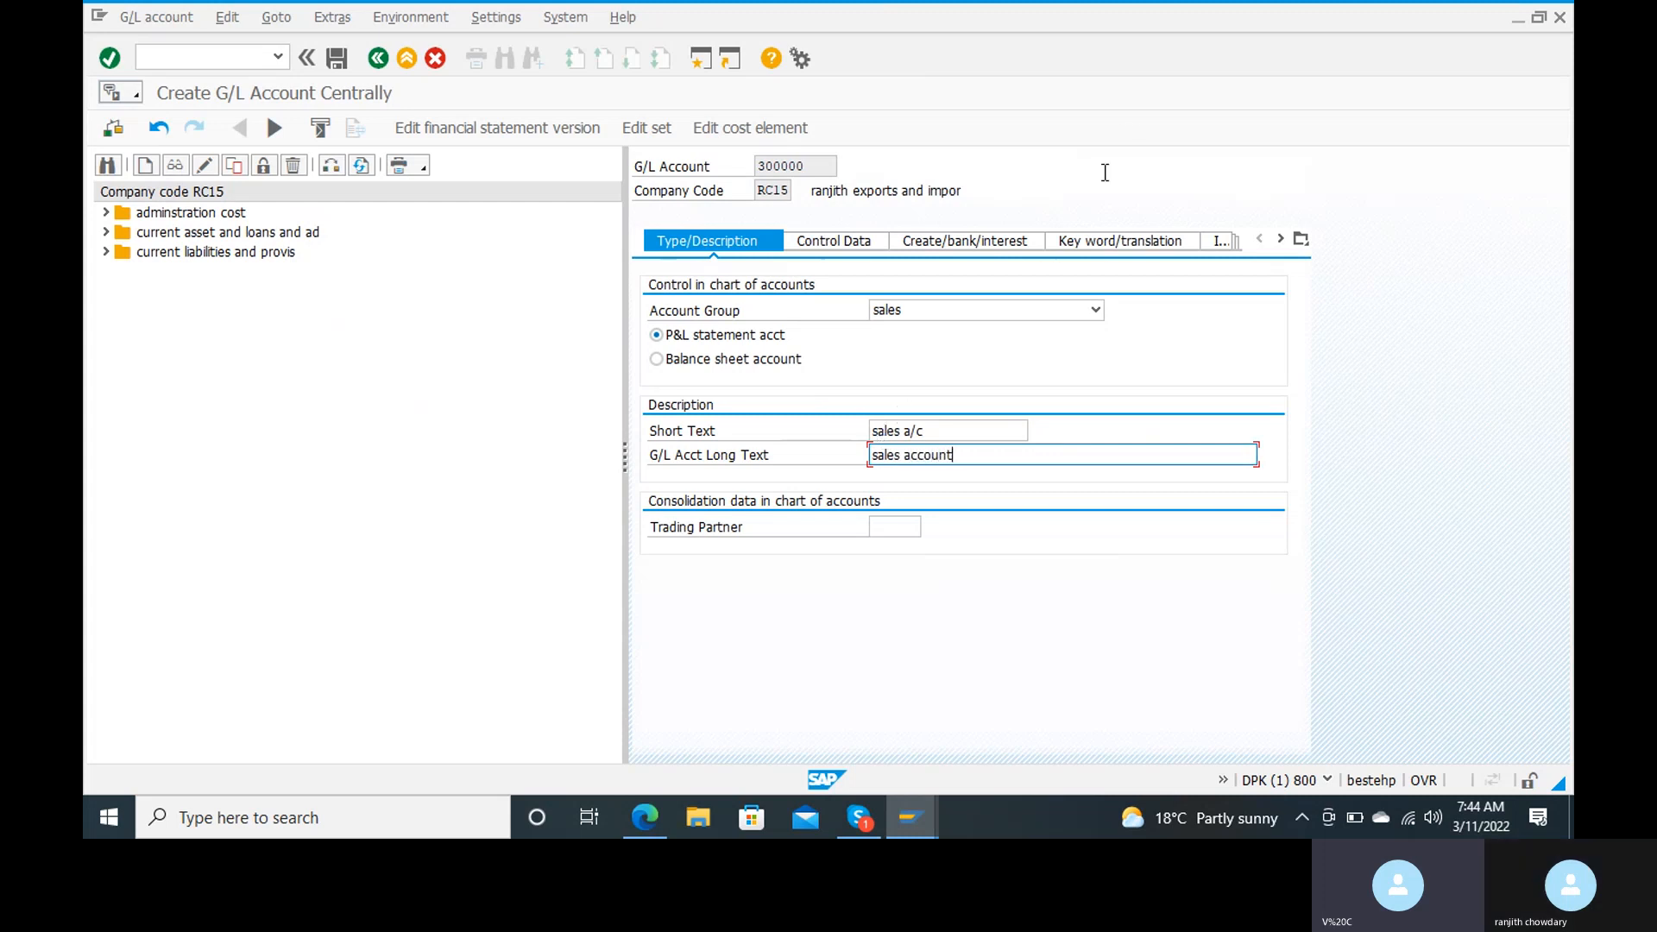
# Step: In the account's control data, enable line item display and set the sort key to 001 (Posting date)
pyautogui.click(836, 249)
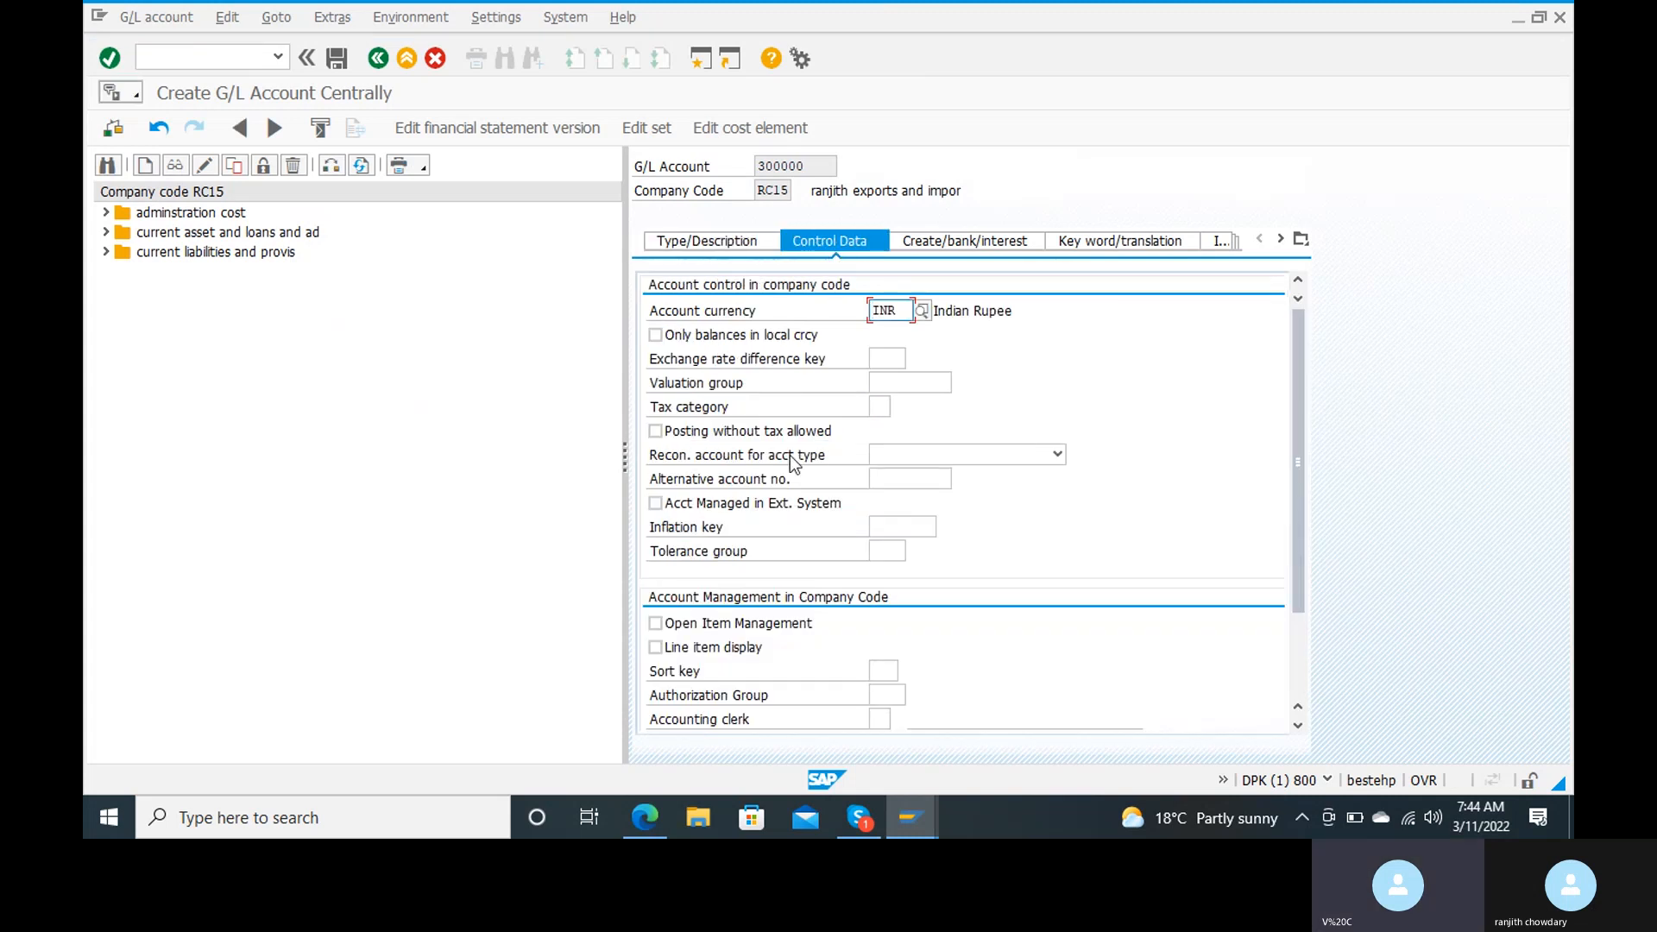
pyautogui.click(963, 457)
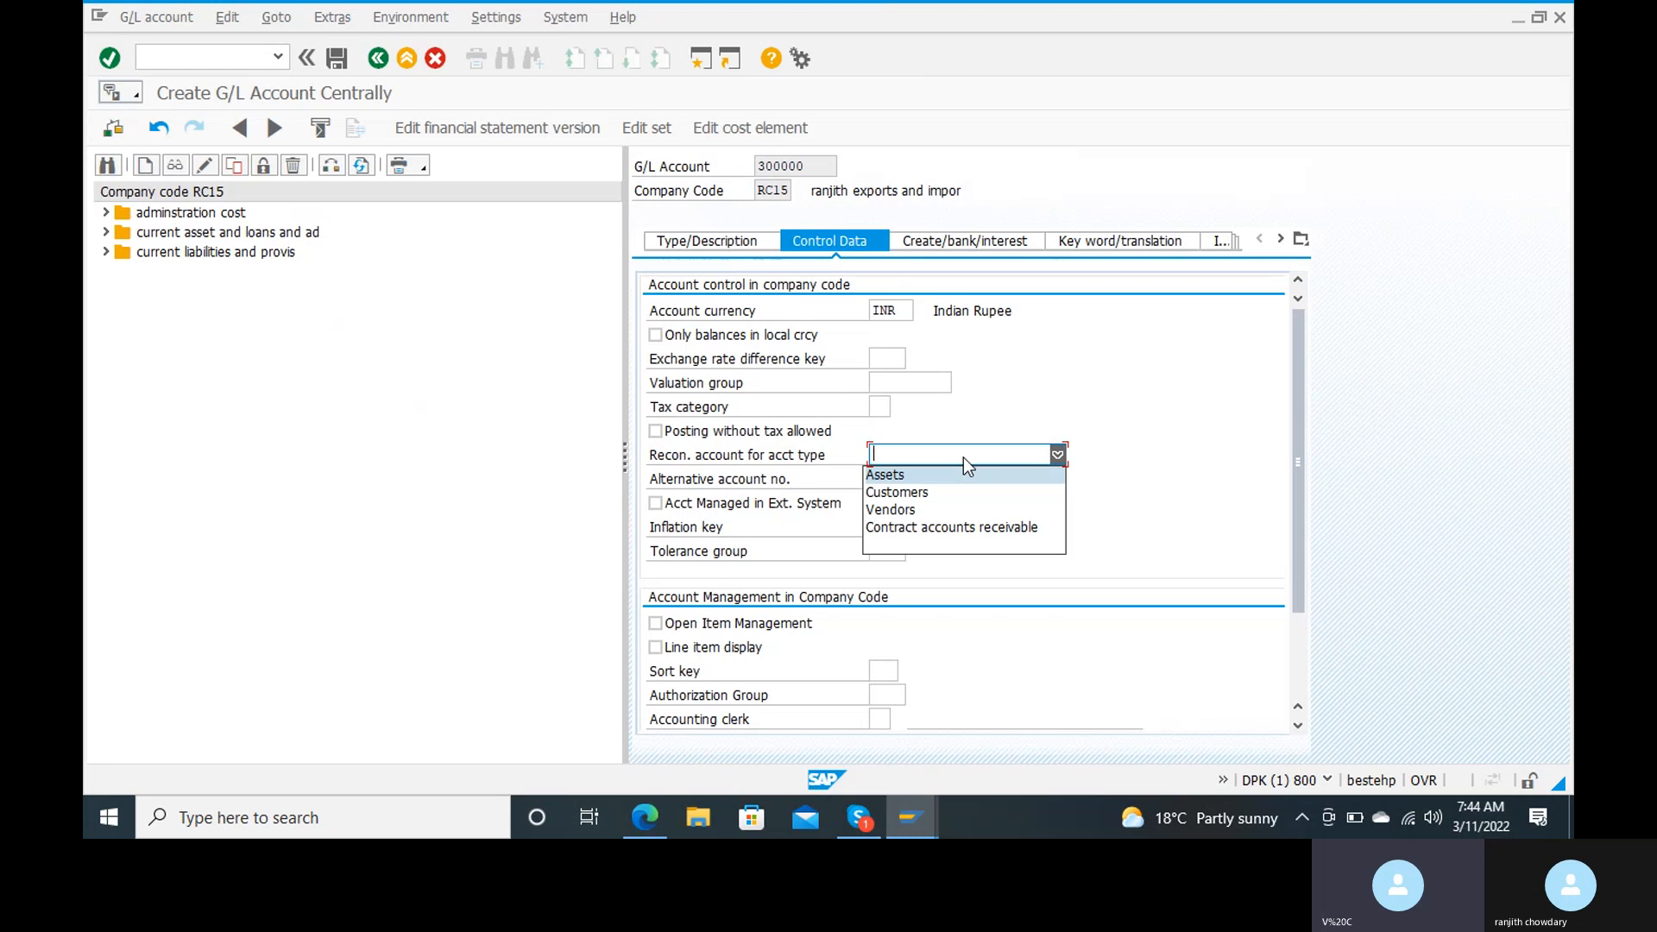
pyautogui.click(1197, 428)
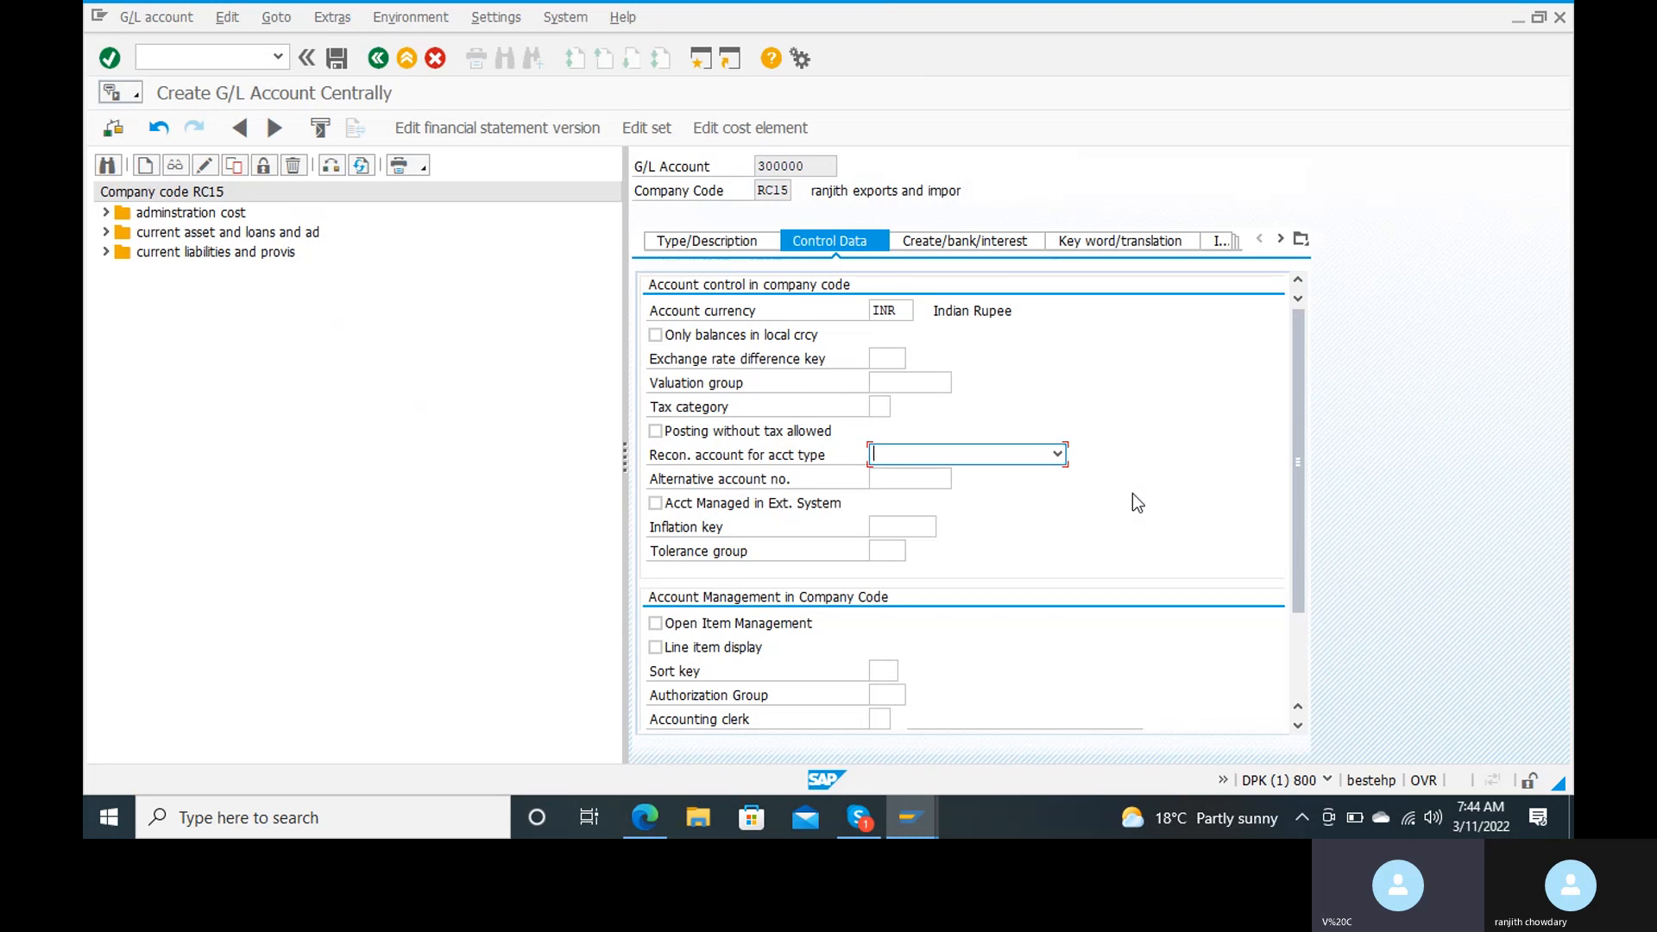
pyautogui.scroll(-1, 1132, 495)
pyautogui.scroll(-1, 1134, 493)
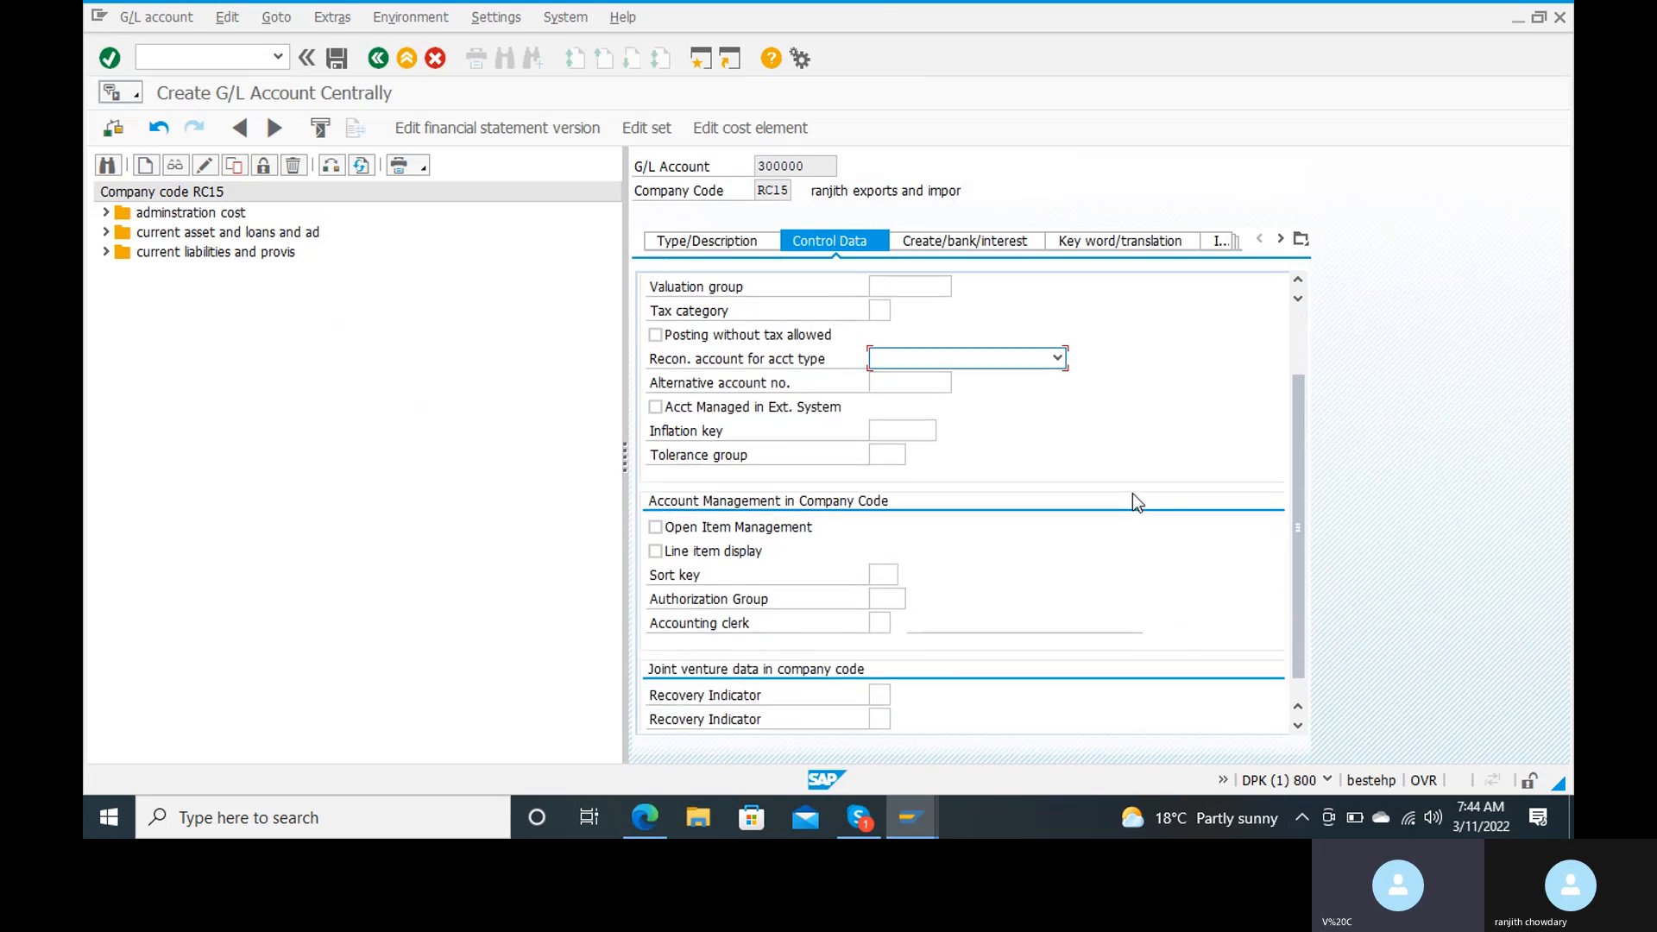
pyautogui.scroll(-1, 1132, 503)
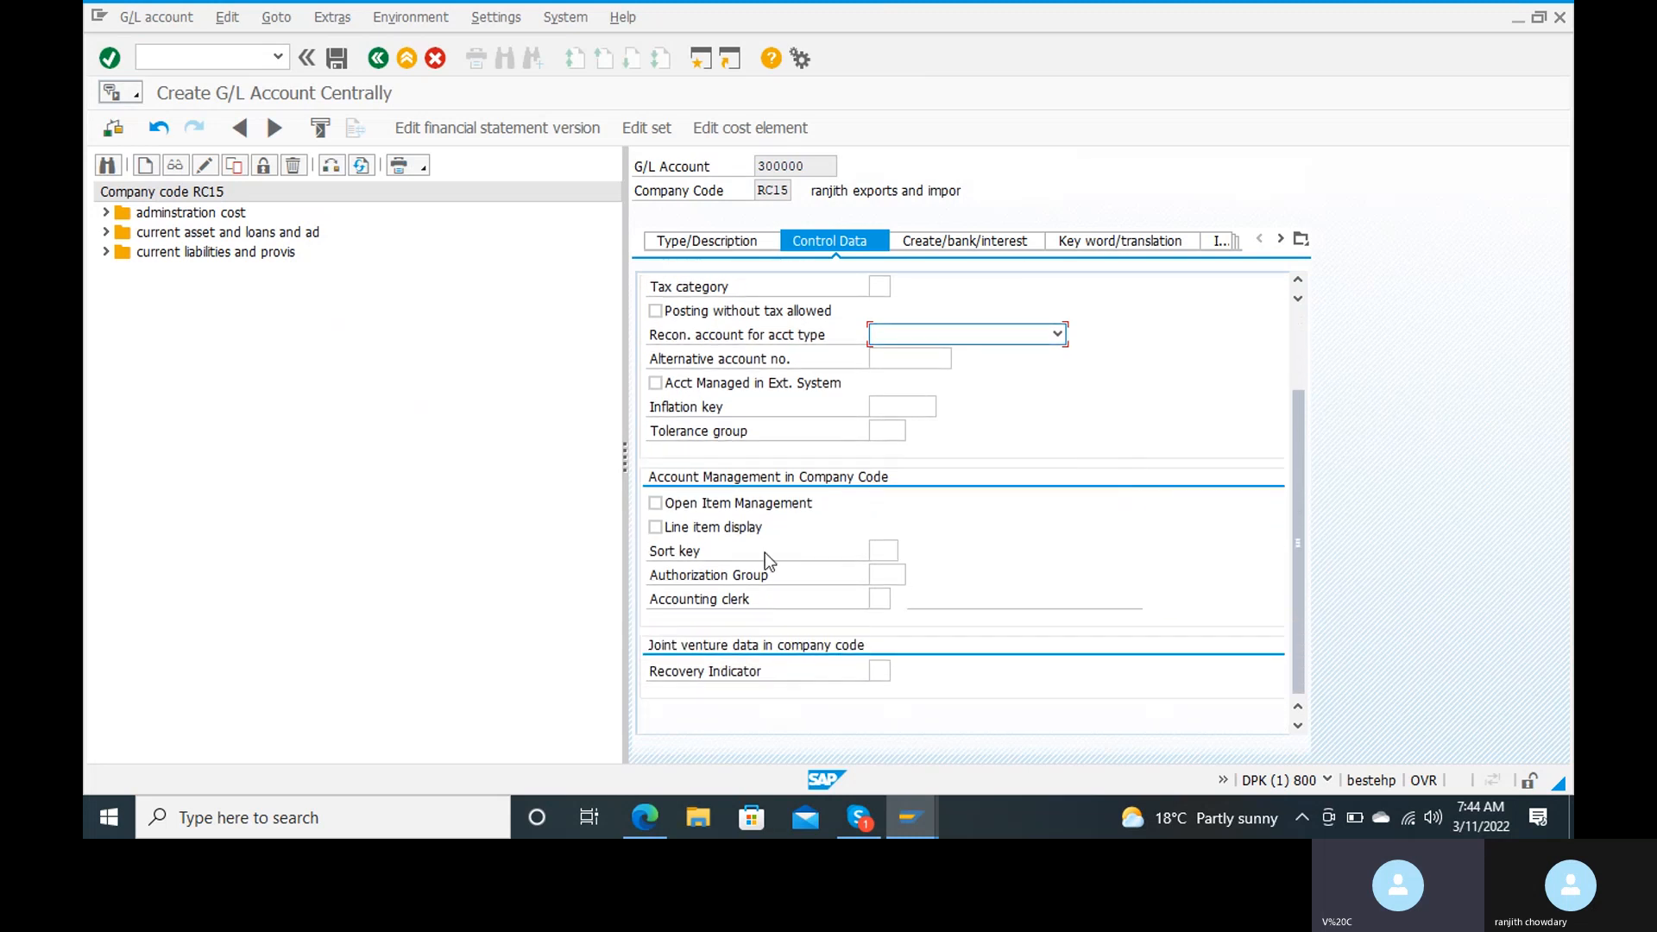
pyautogui.click(656, 529)
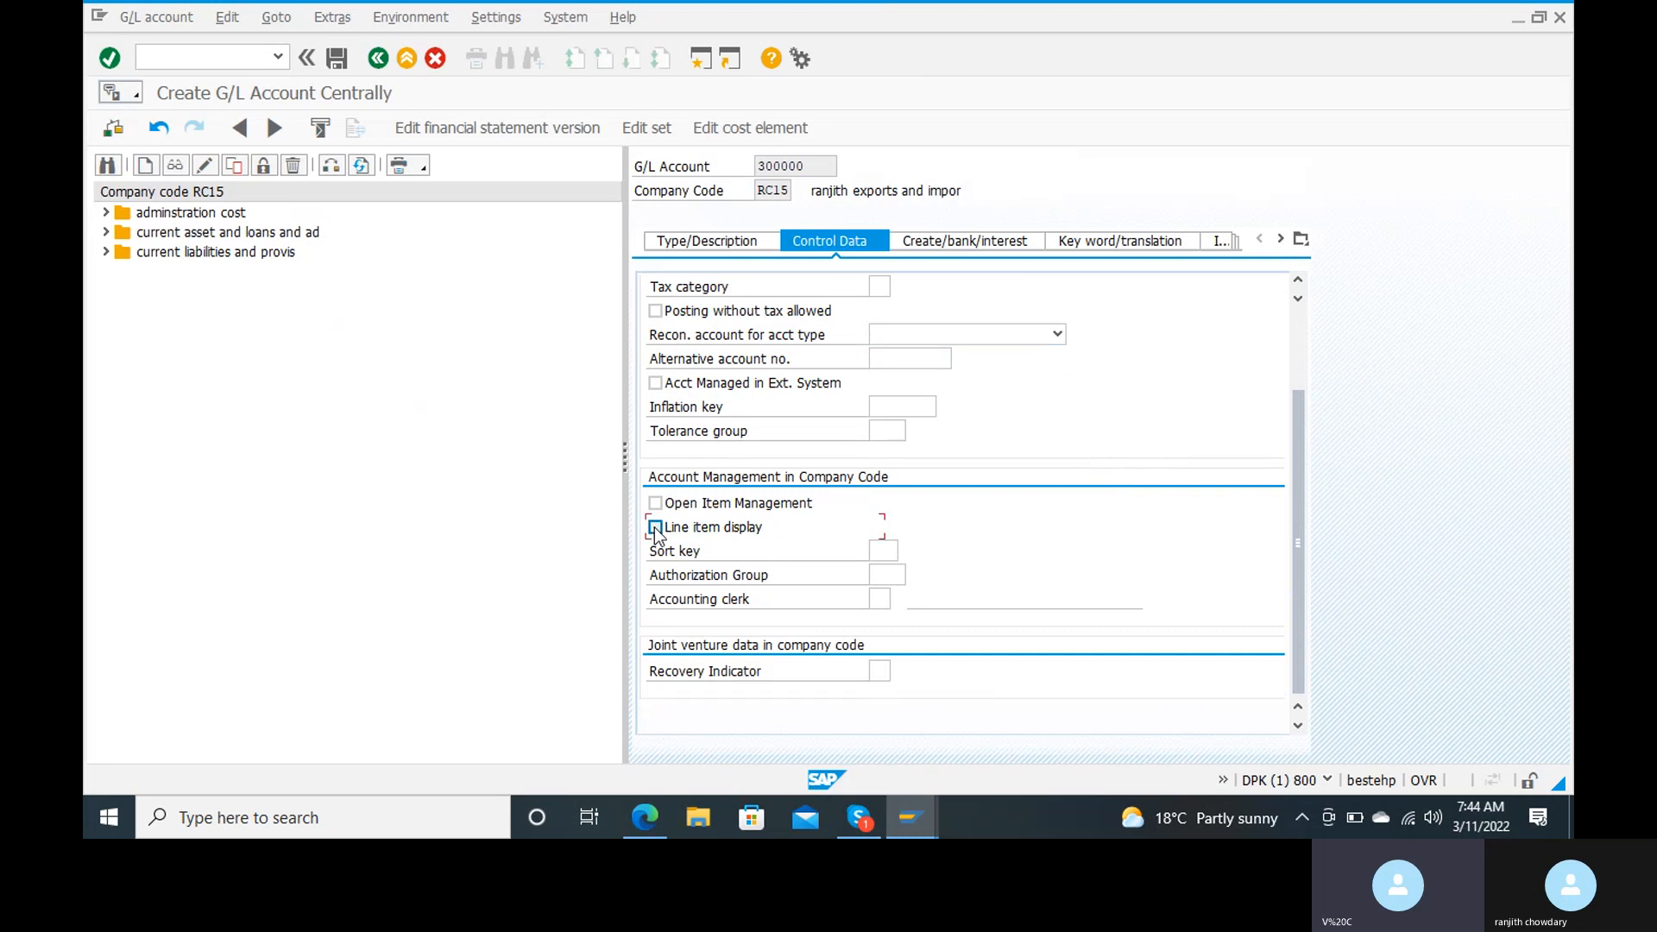
pyautogui.click(886, 549)
pyautogui.write('001')
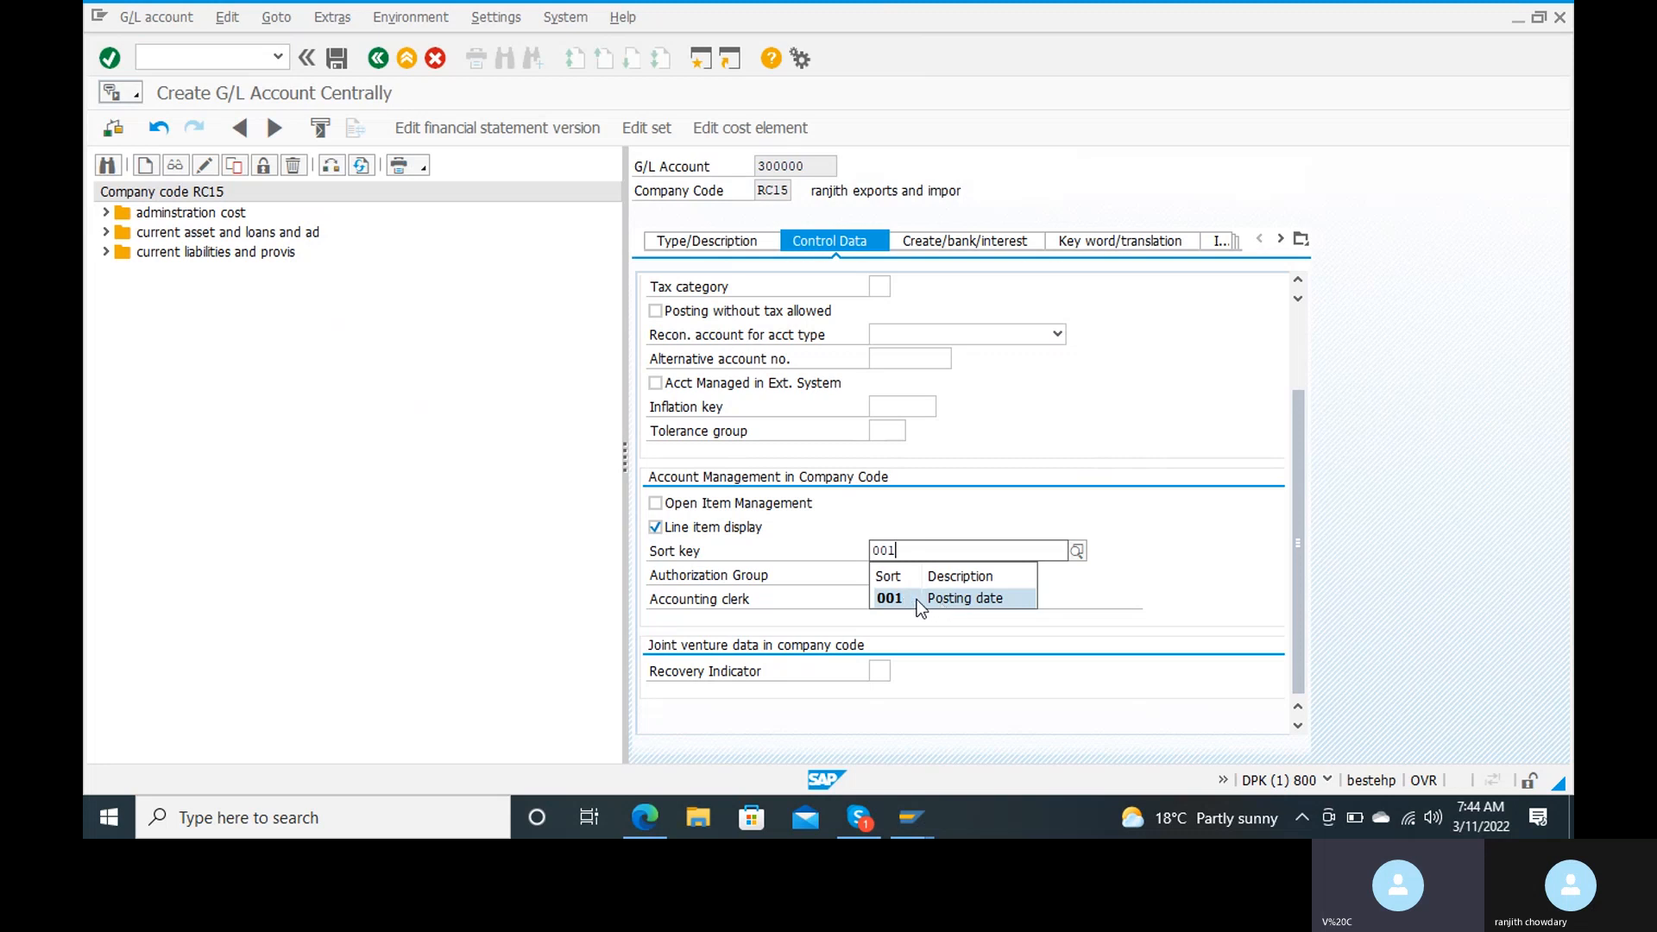
pyautogui.click(950, 601)
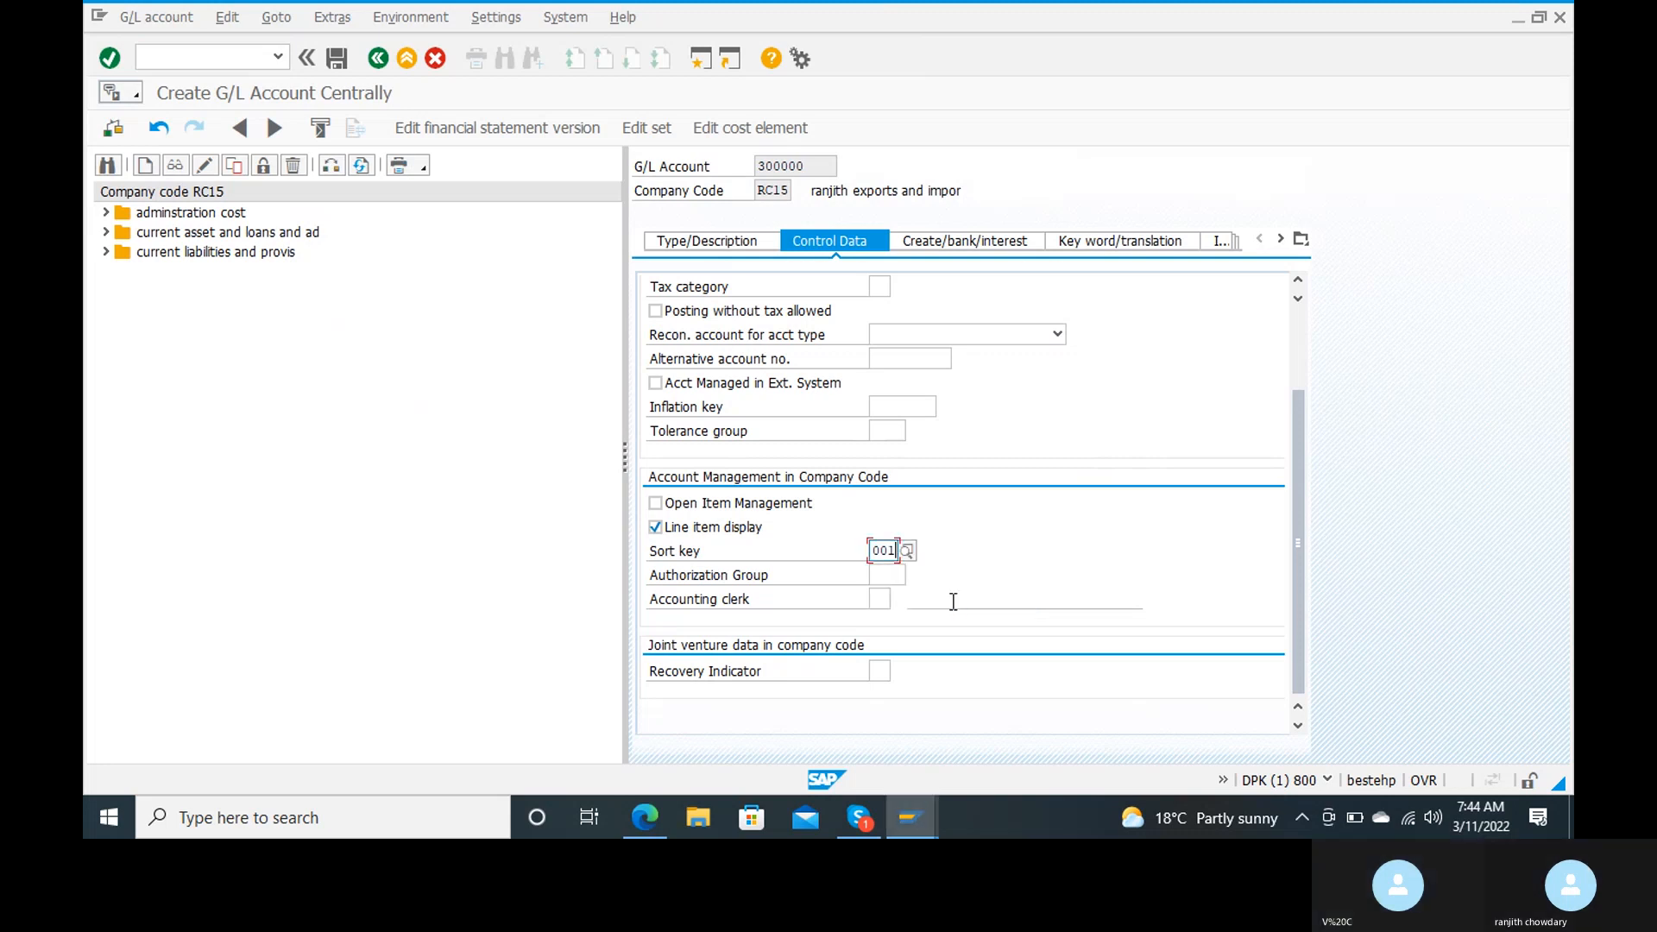
# Step: Set the account's field status group to G001 and save the new G/L account
pyautogui.click(987, 245)
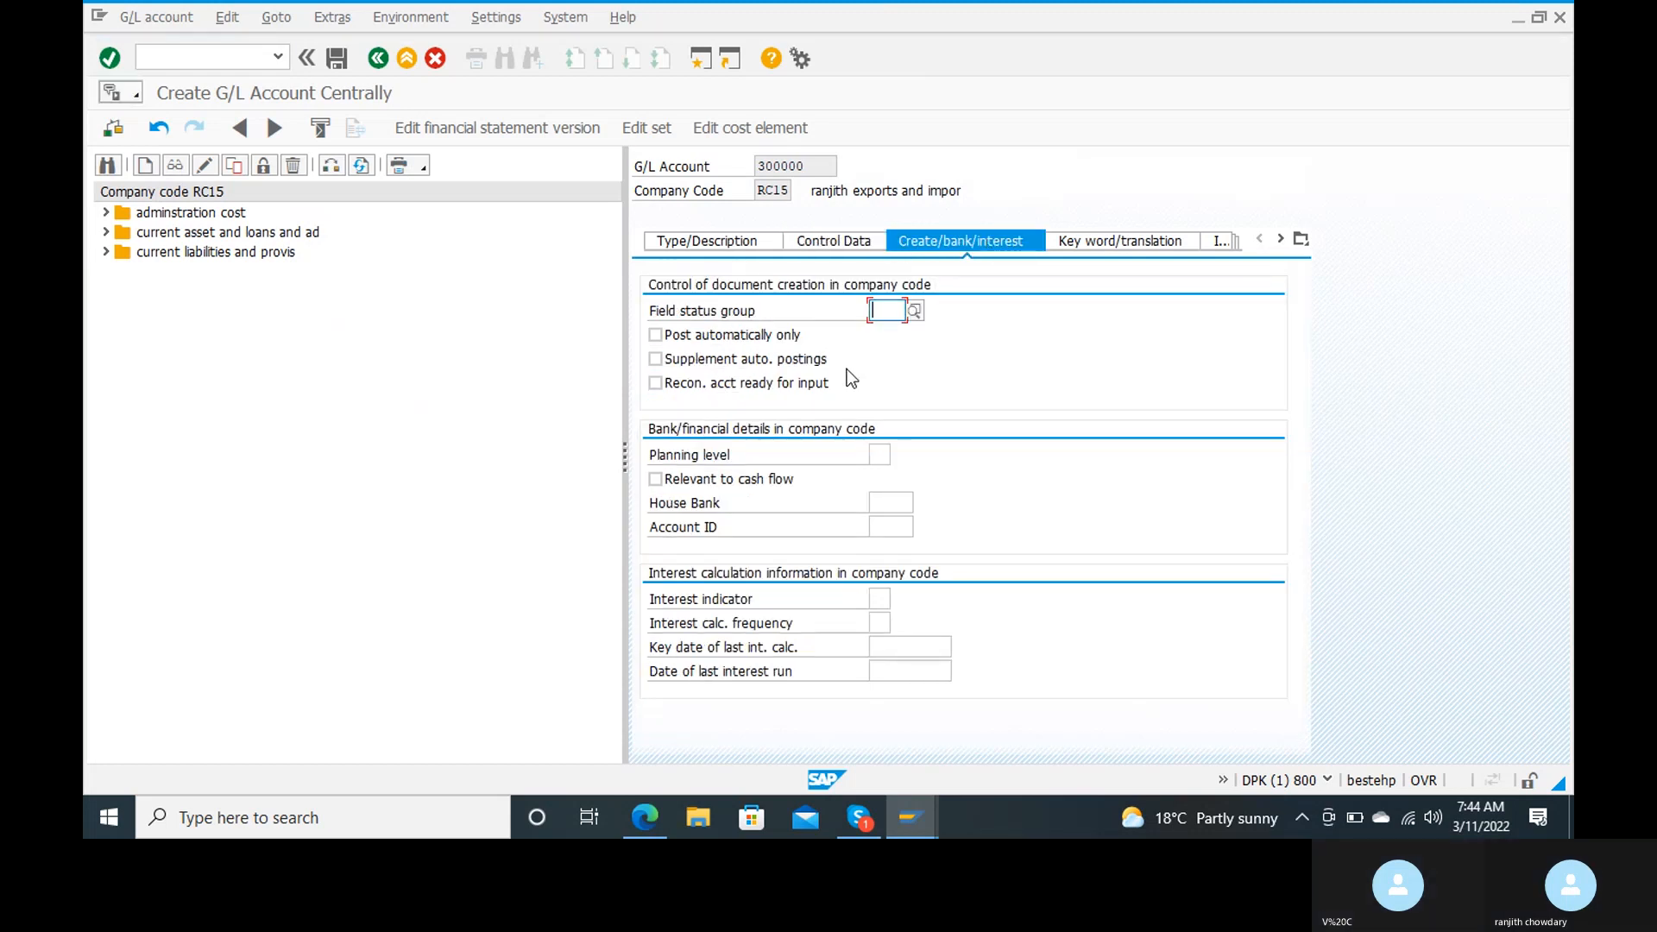
pyautogui.write('g')
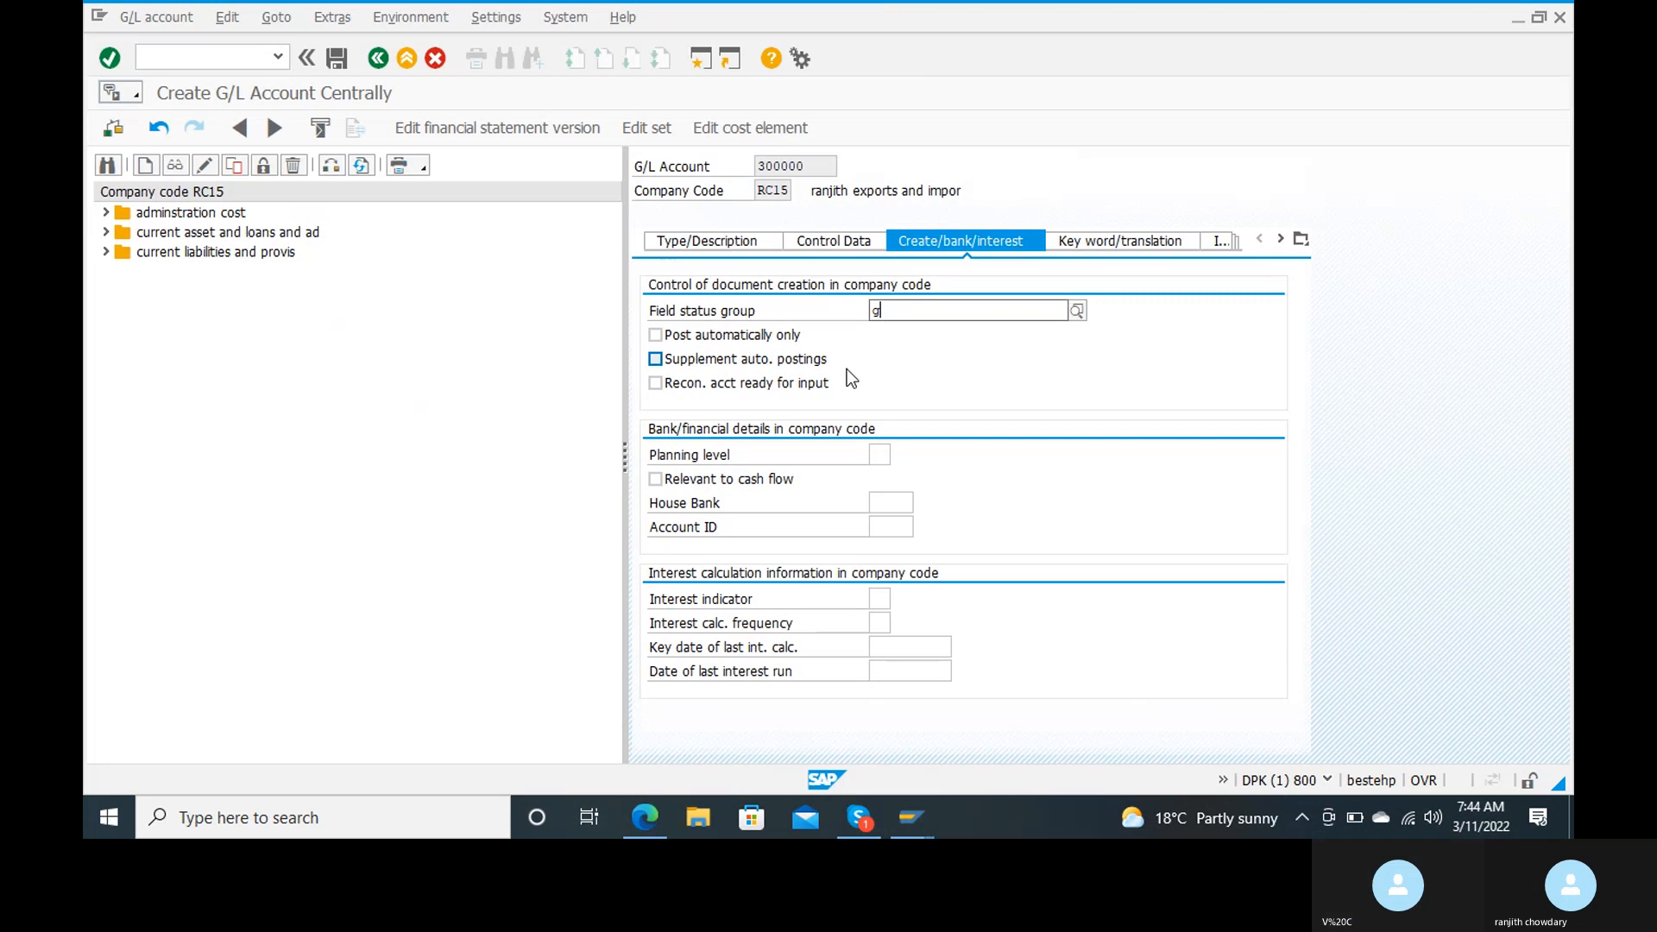
pyautogui.write('001')
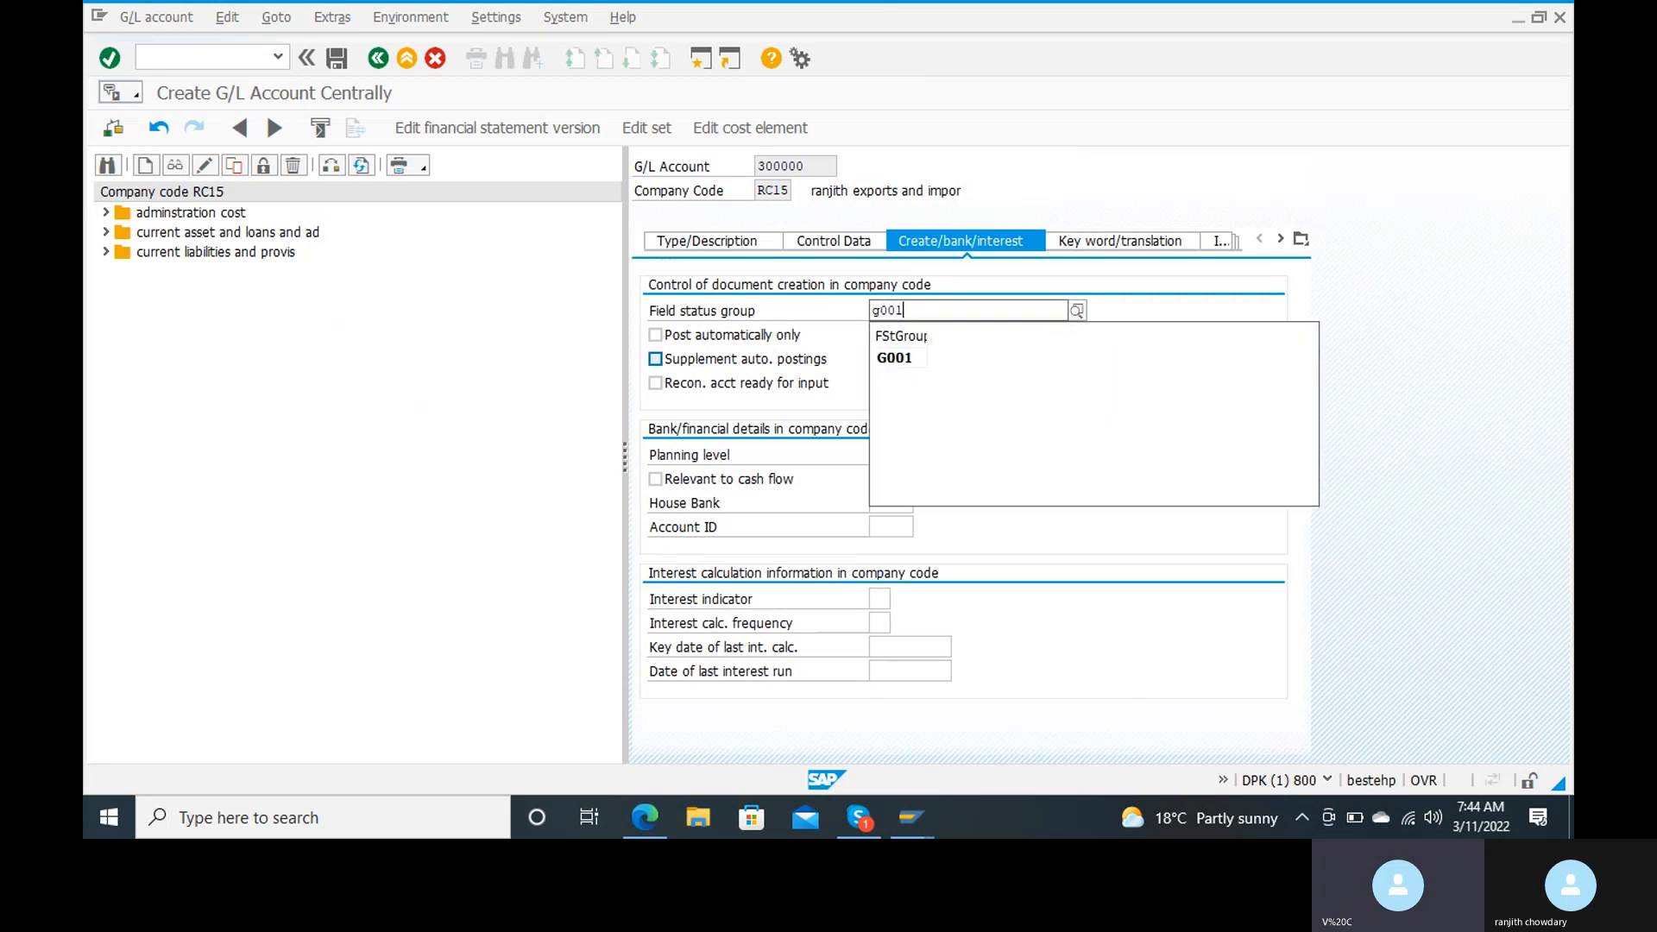
pyautogui.click(904, 359)
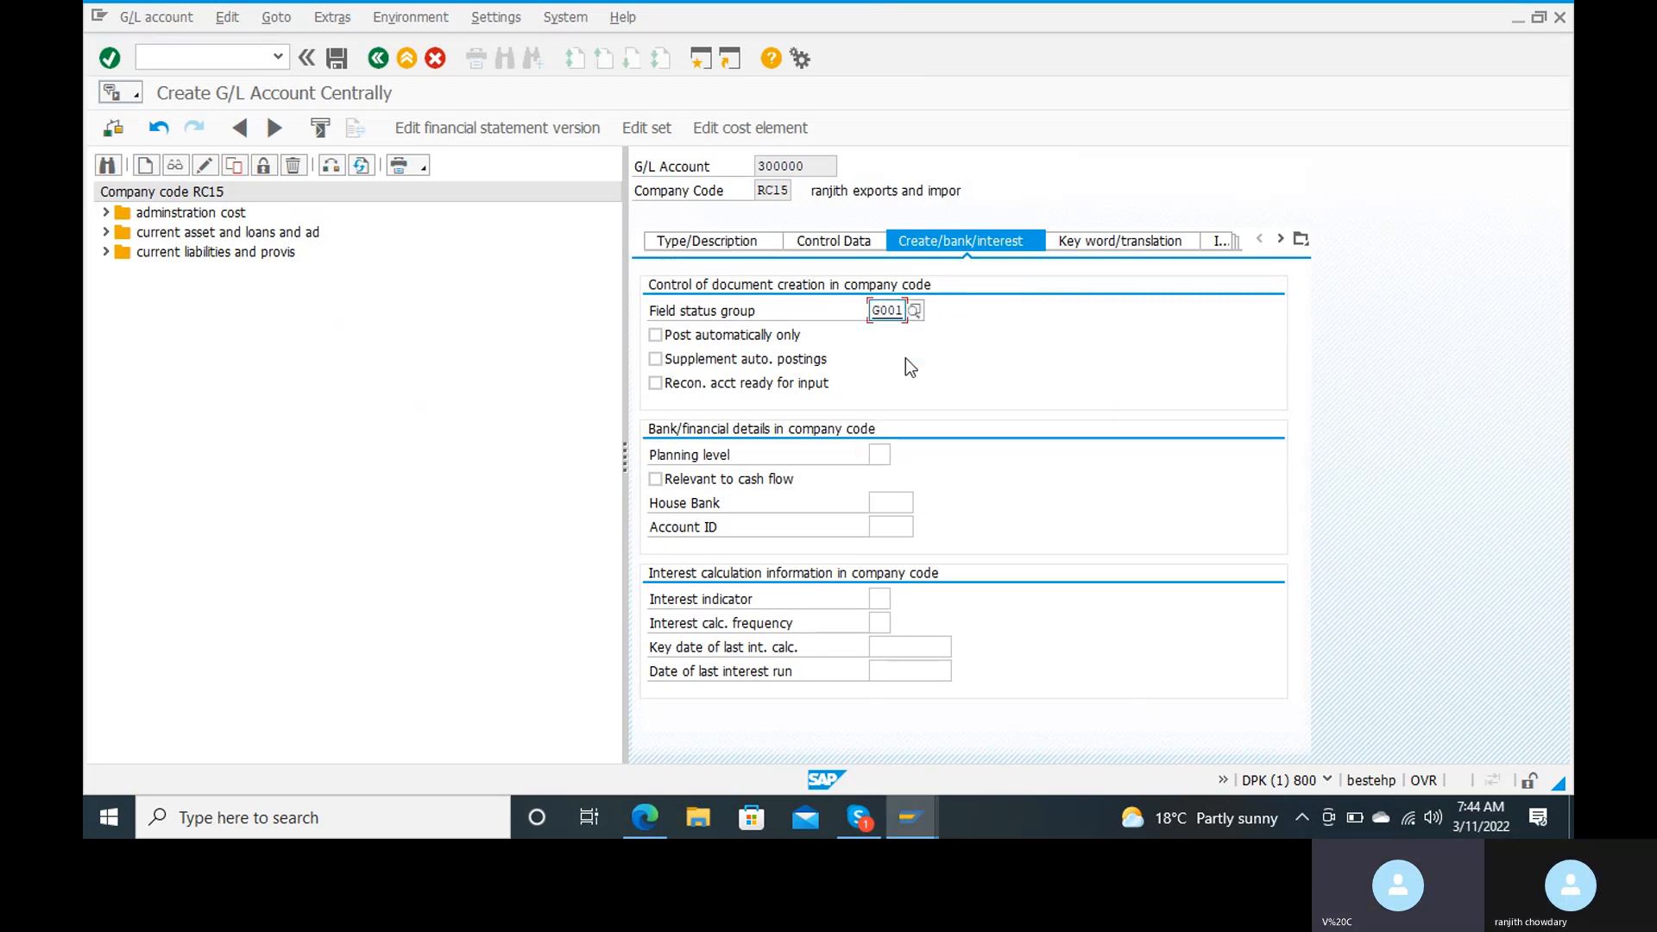
pyautogui.click(336, 66)
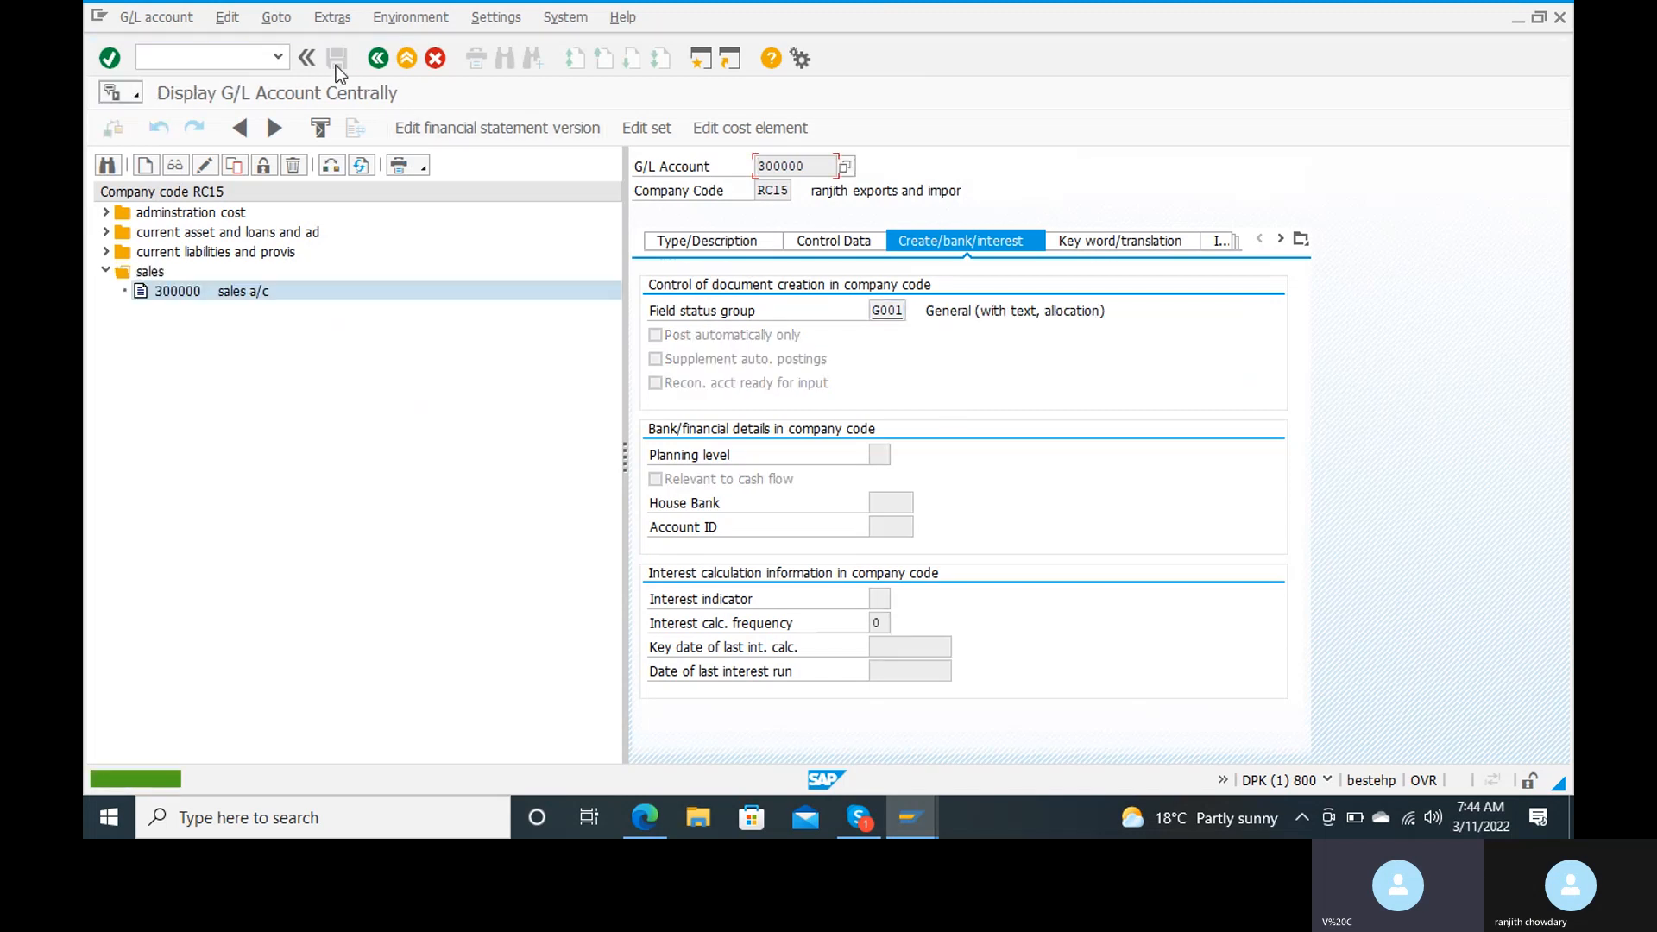
# Step: Leave G/L account maintenance and start customer invoice entry with transaction FB70
pyautogui.click(227, 57)
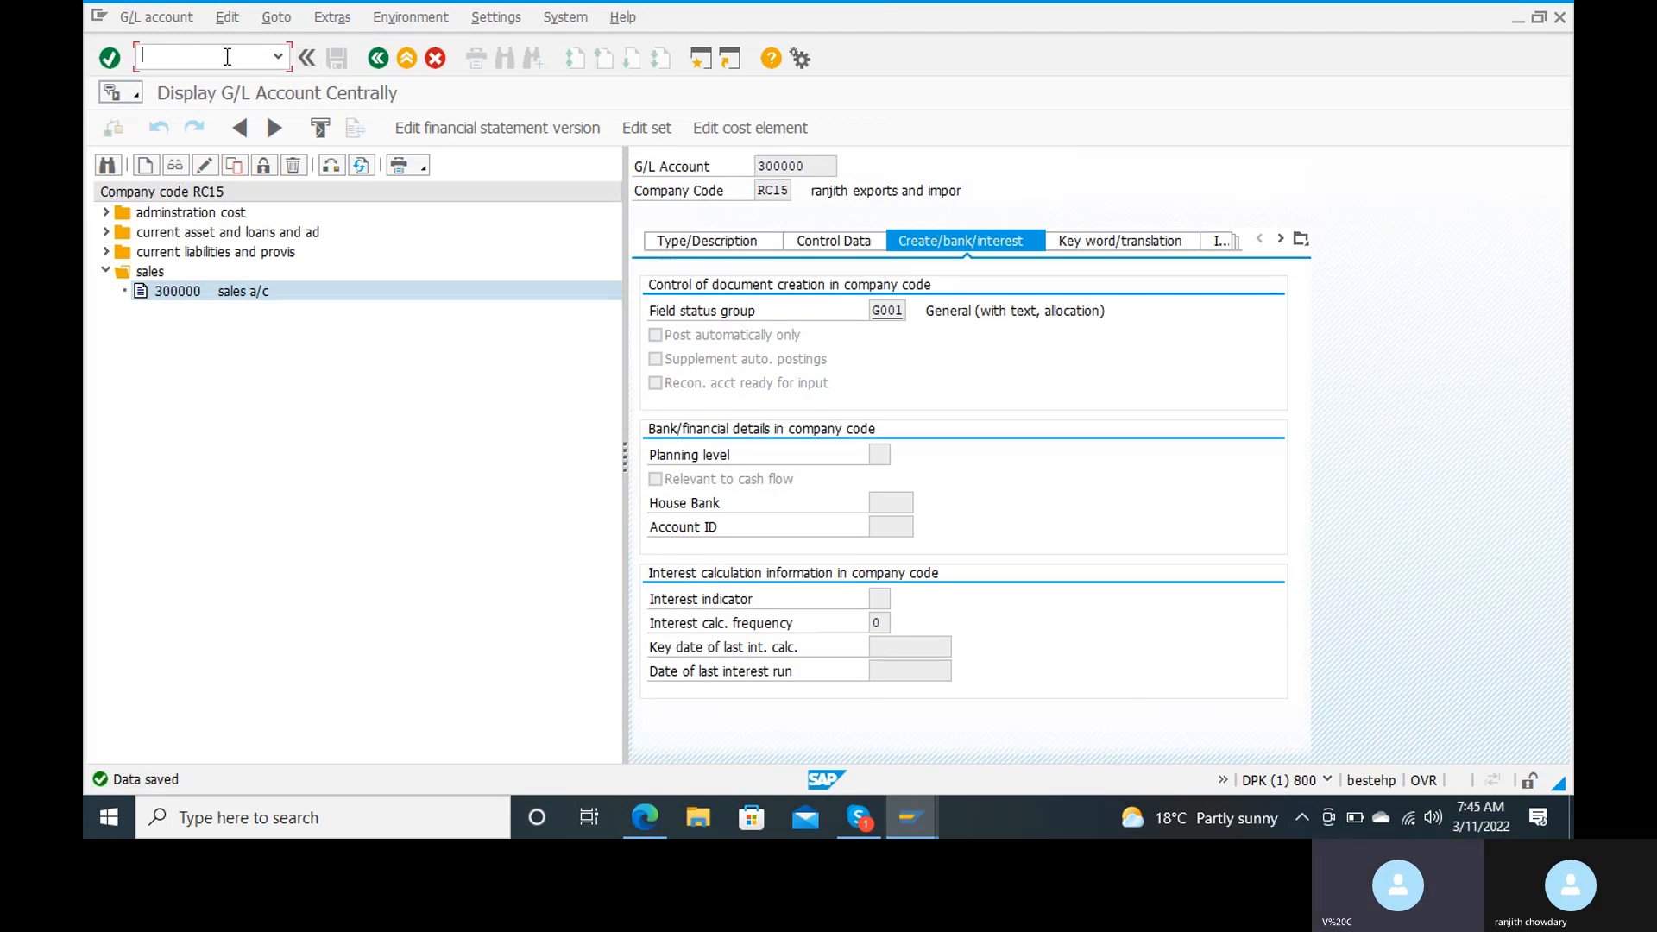
pyautogui.write('/n')
pyautogui.press('Return')
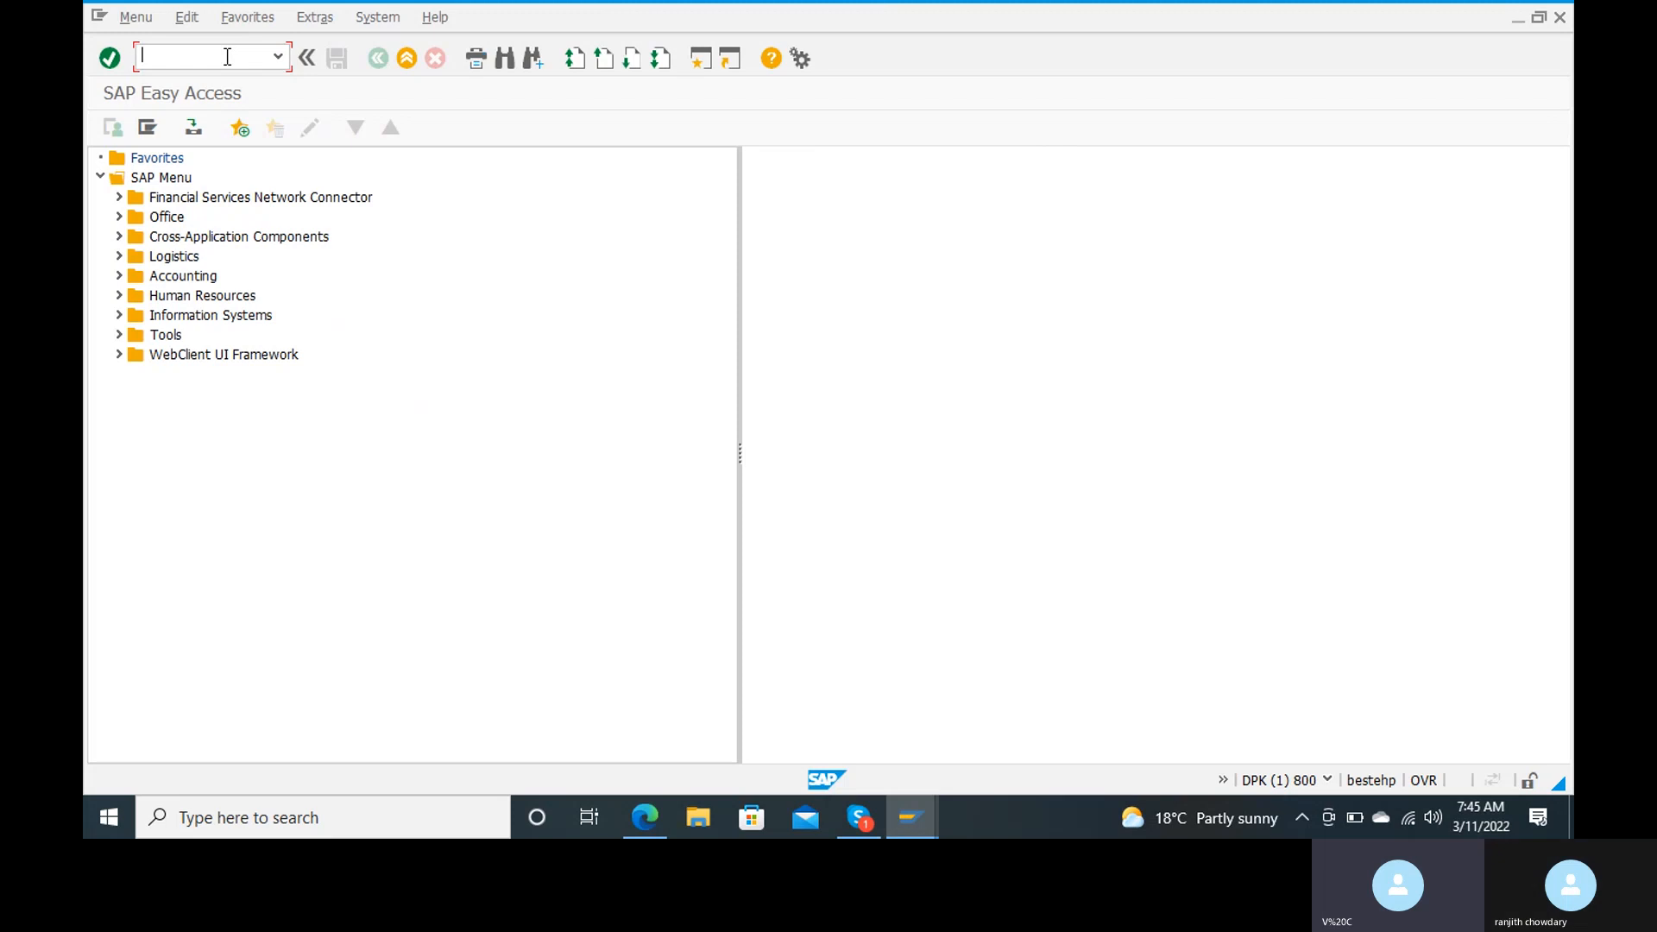
pyautogui.write('fb70')
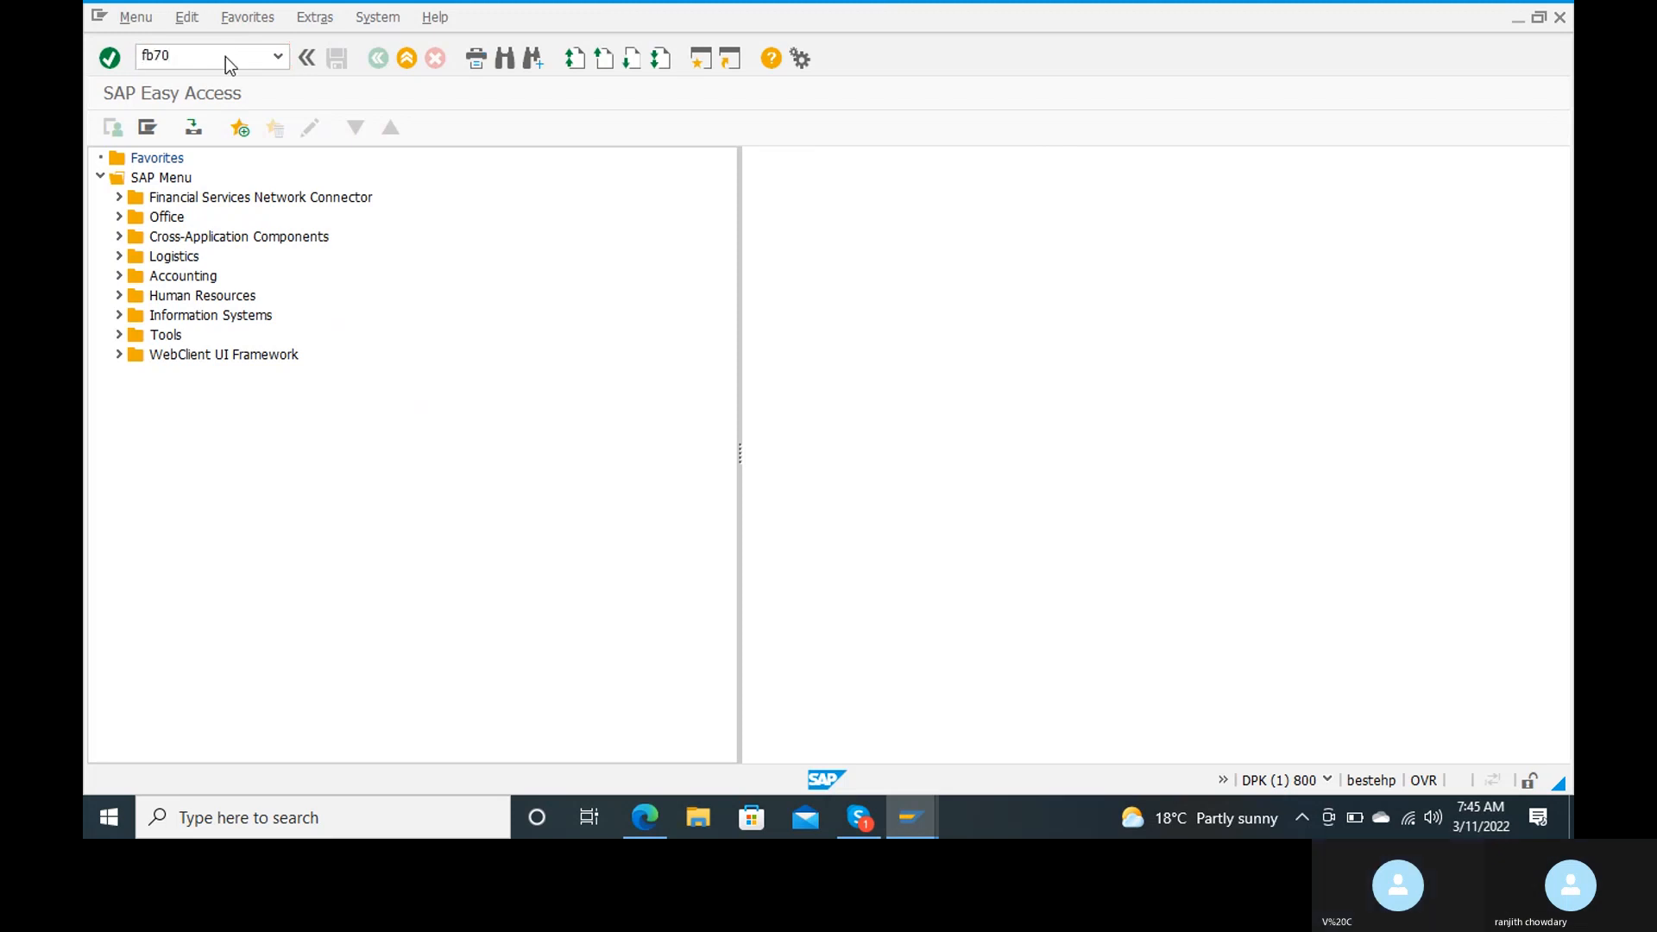
pyautogui.press('Return')
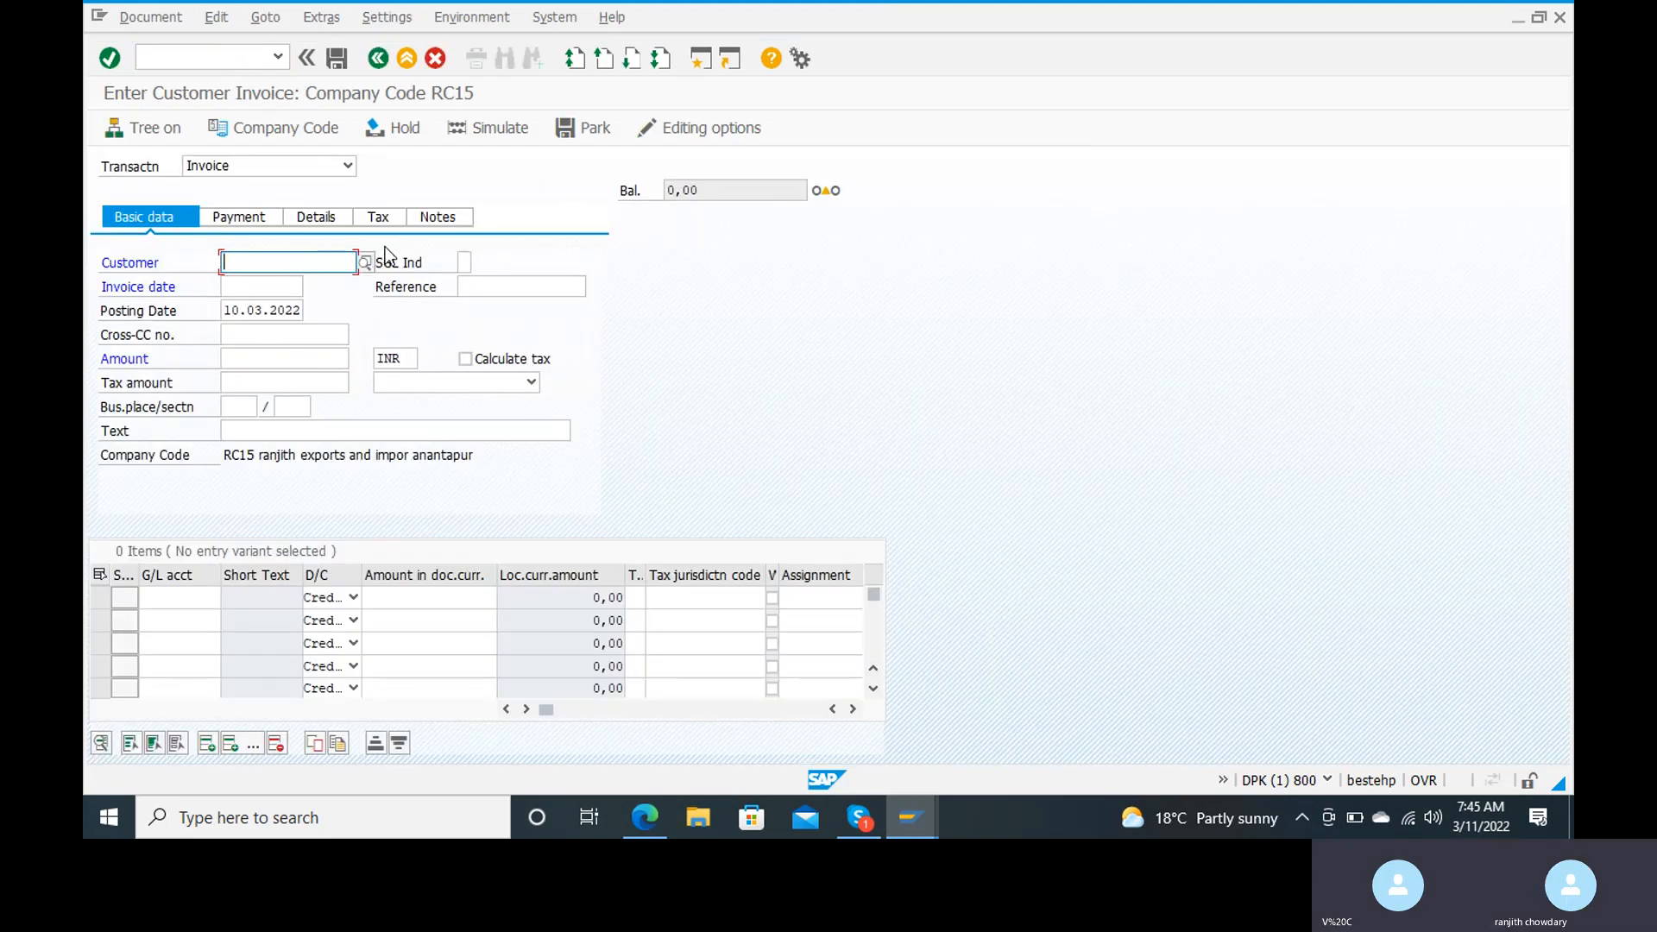
# Step: Try to find the invoice's customer by postal code, then close the hit list
pyautogui.click(366, 261)
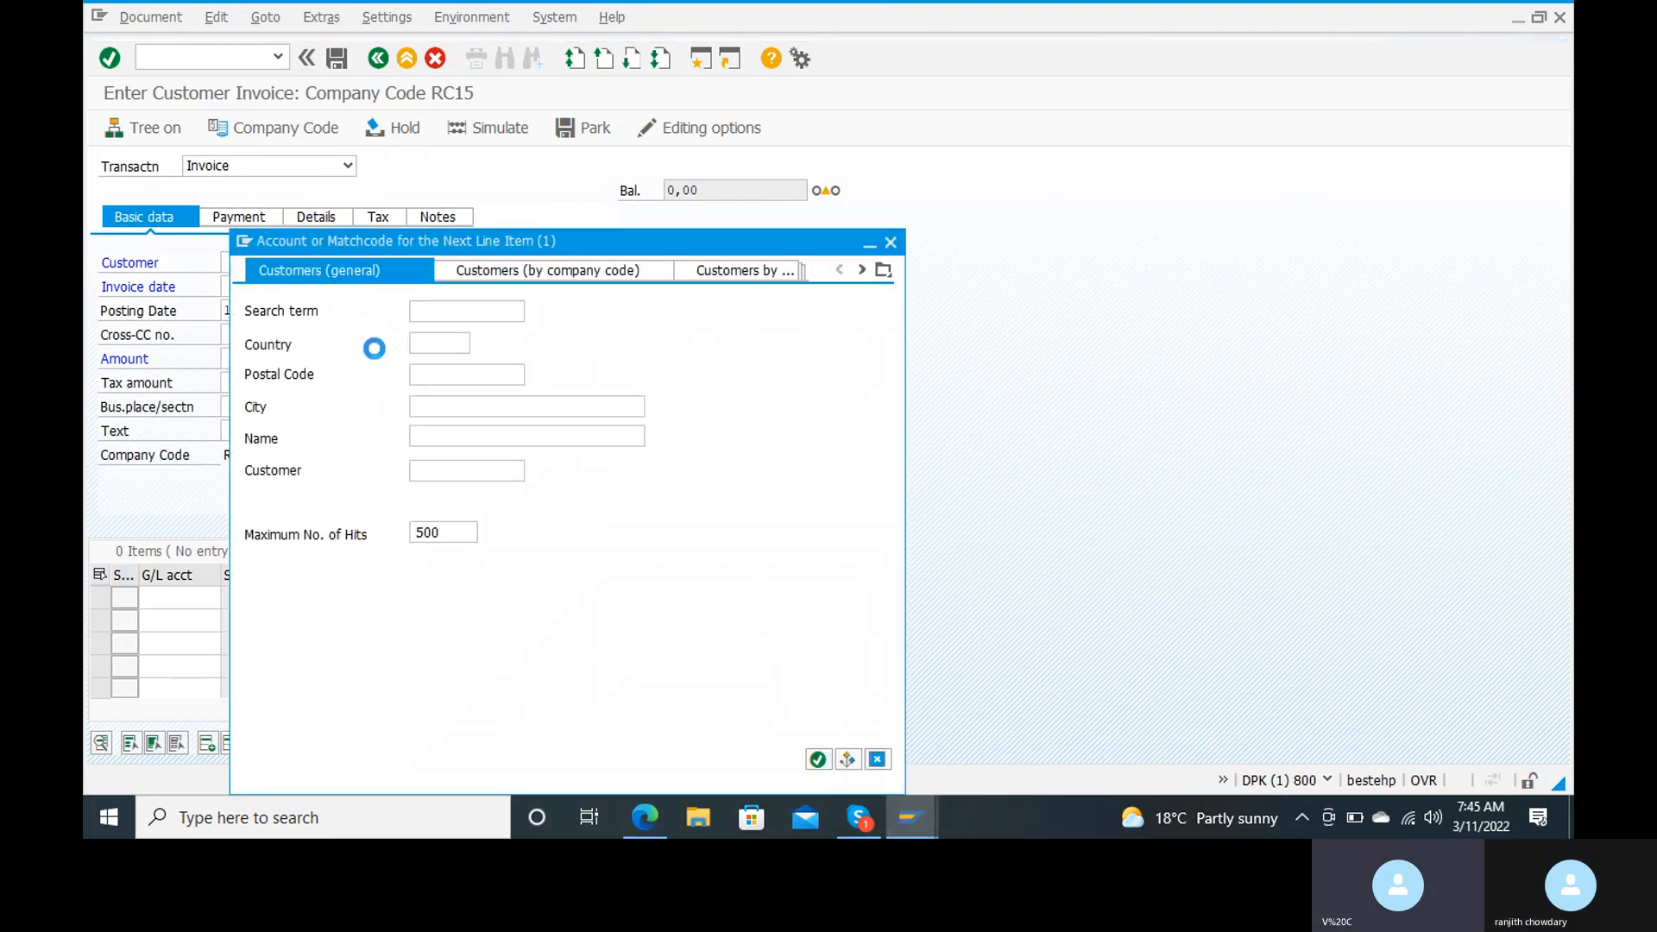
pyautogui.click(459, 383)
pyautogui.write('12345')
pyautogui.press('Return')
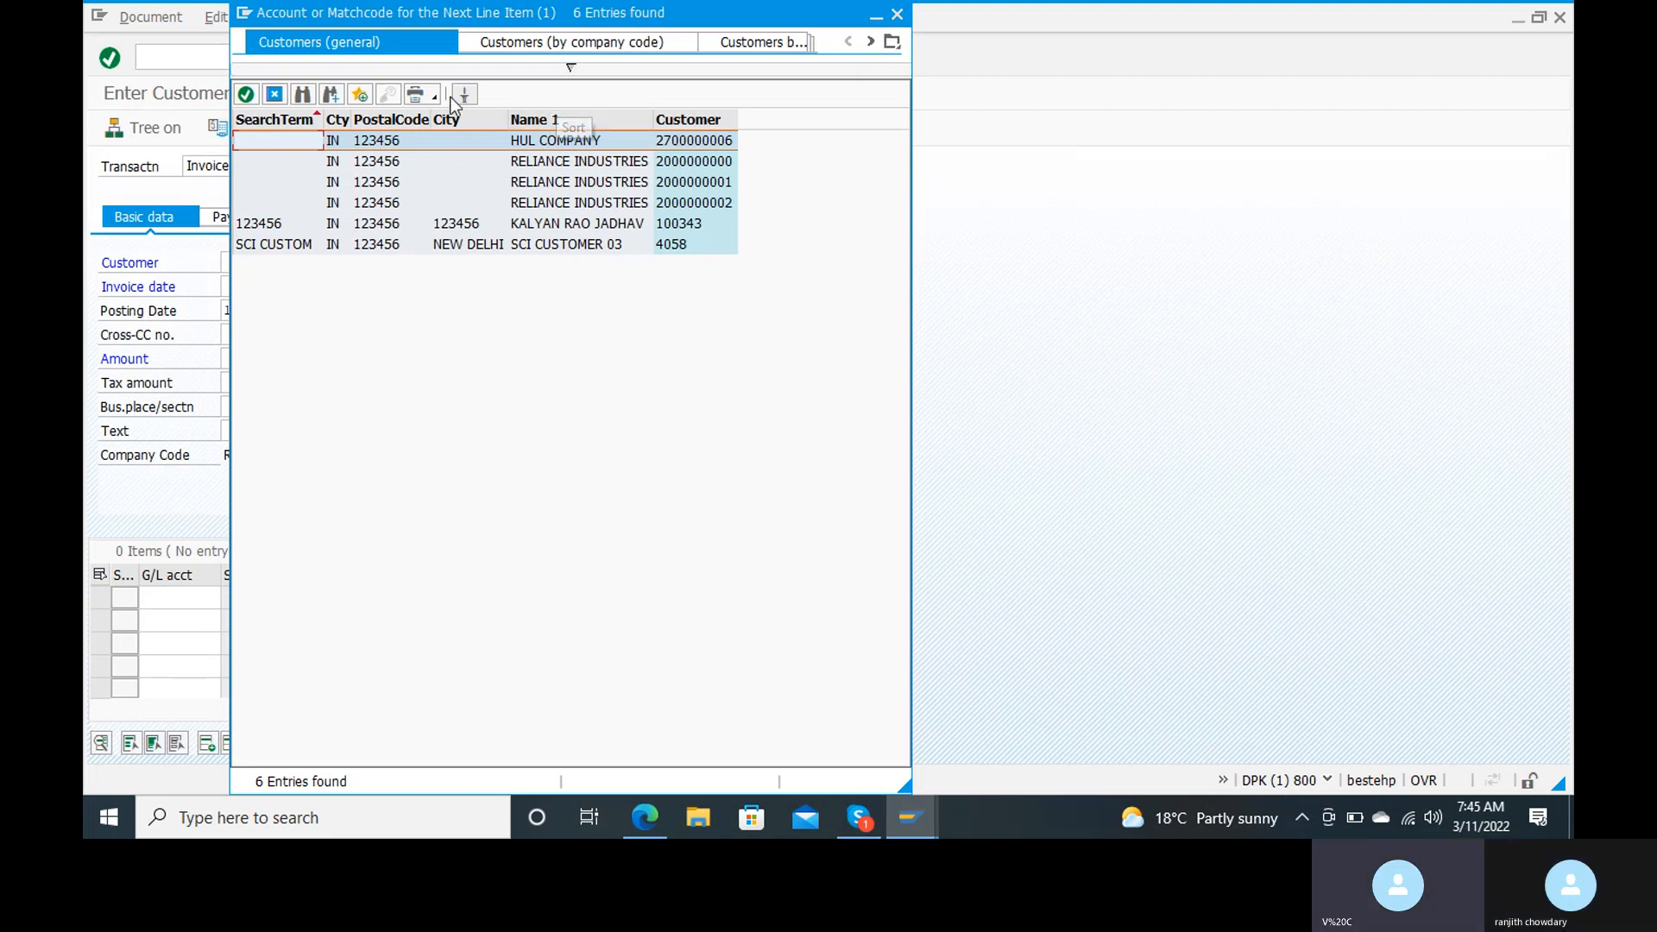
pyautogui.click(301, 94)
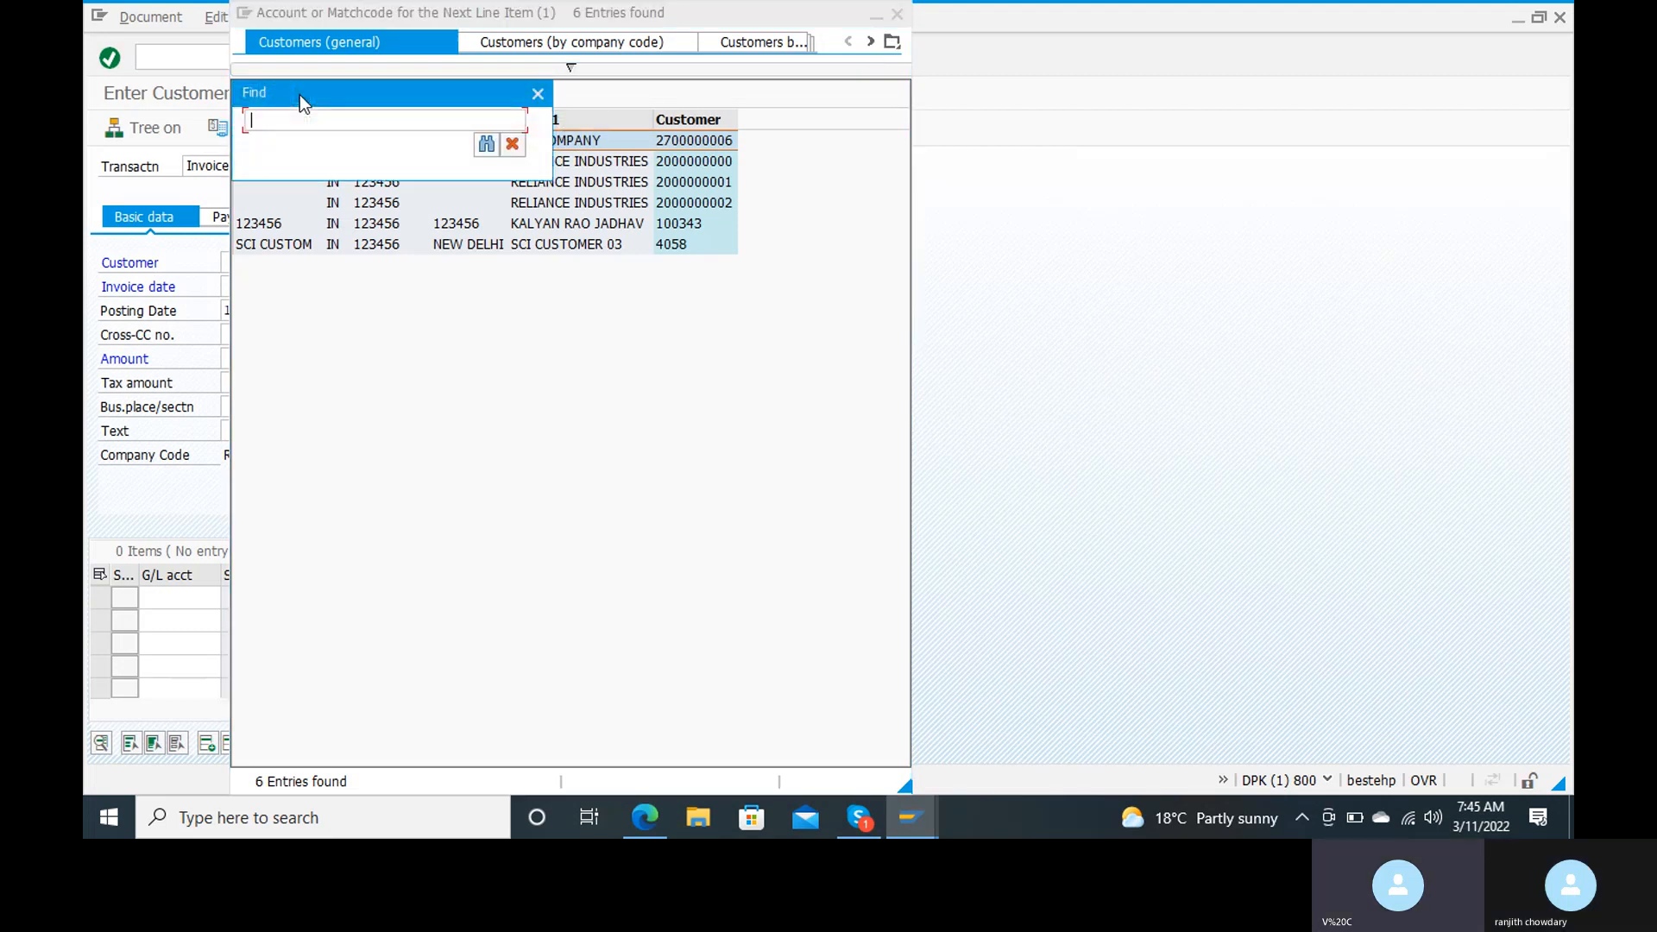
pyautogui.click(537, 93)
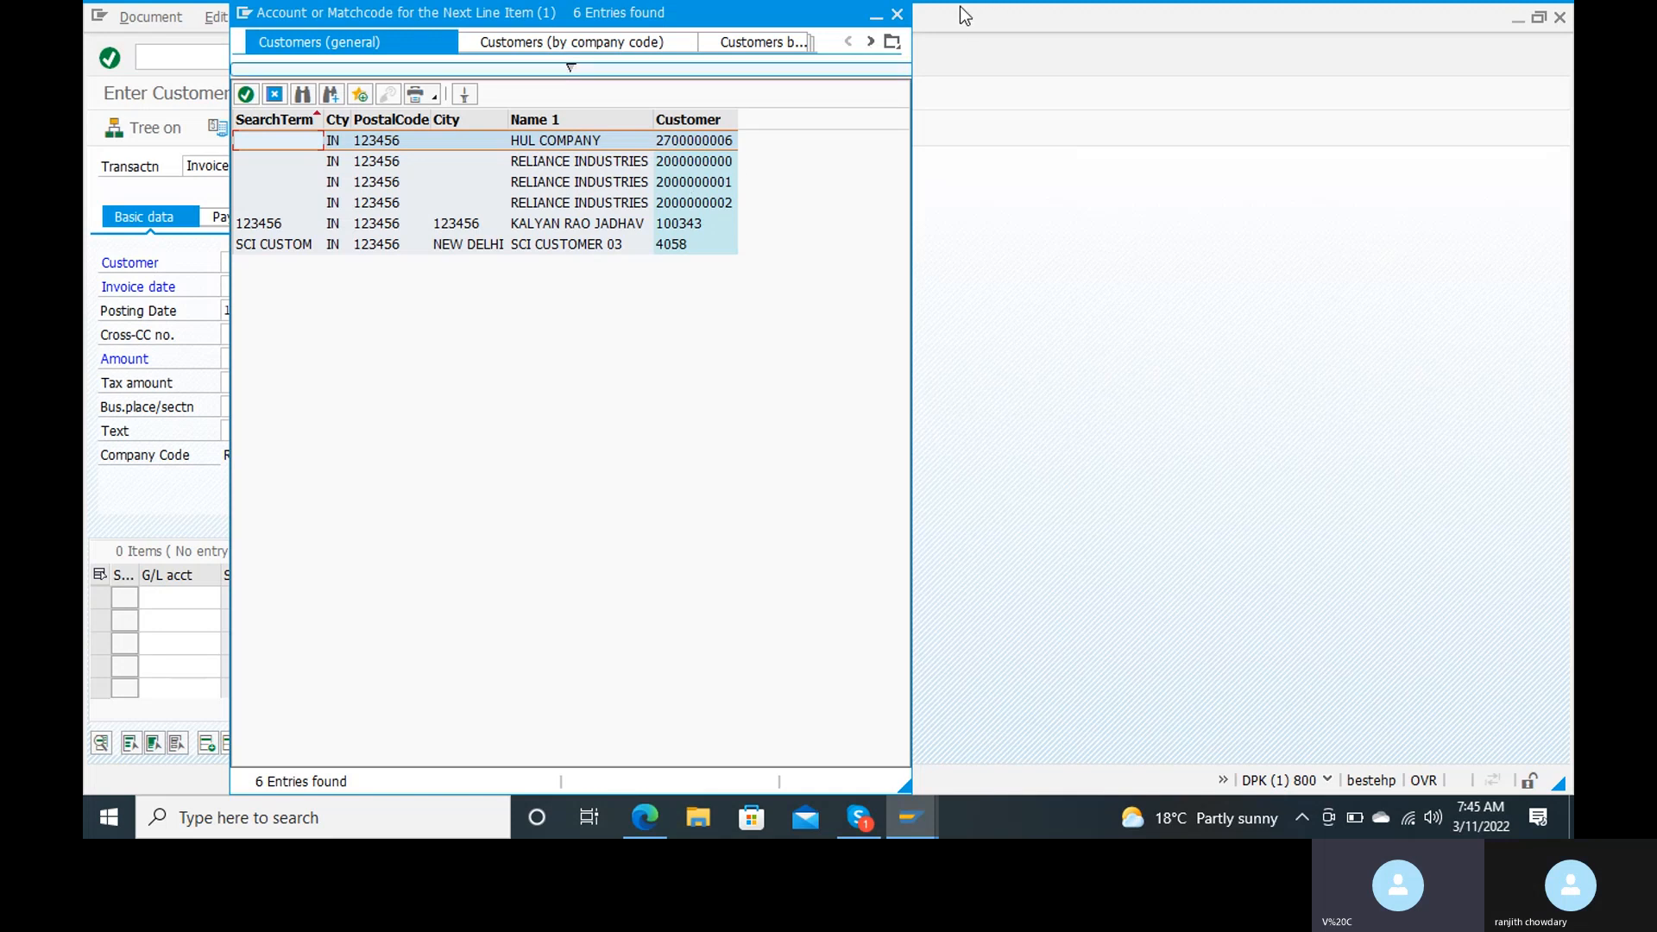
pyautogui.click(896, 14)
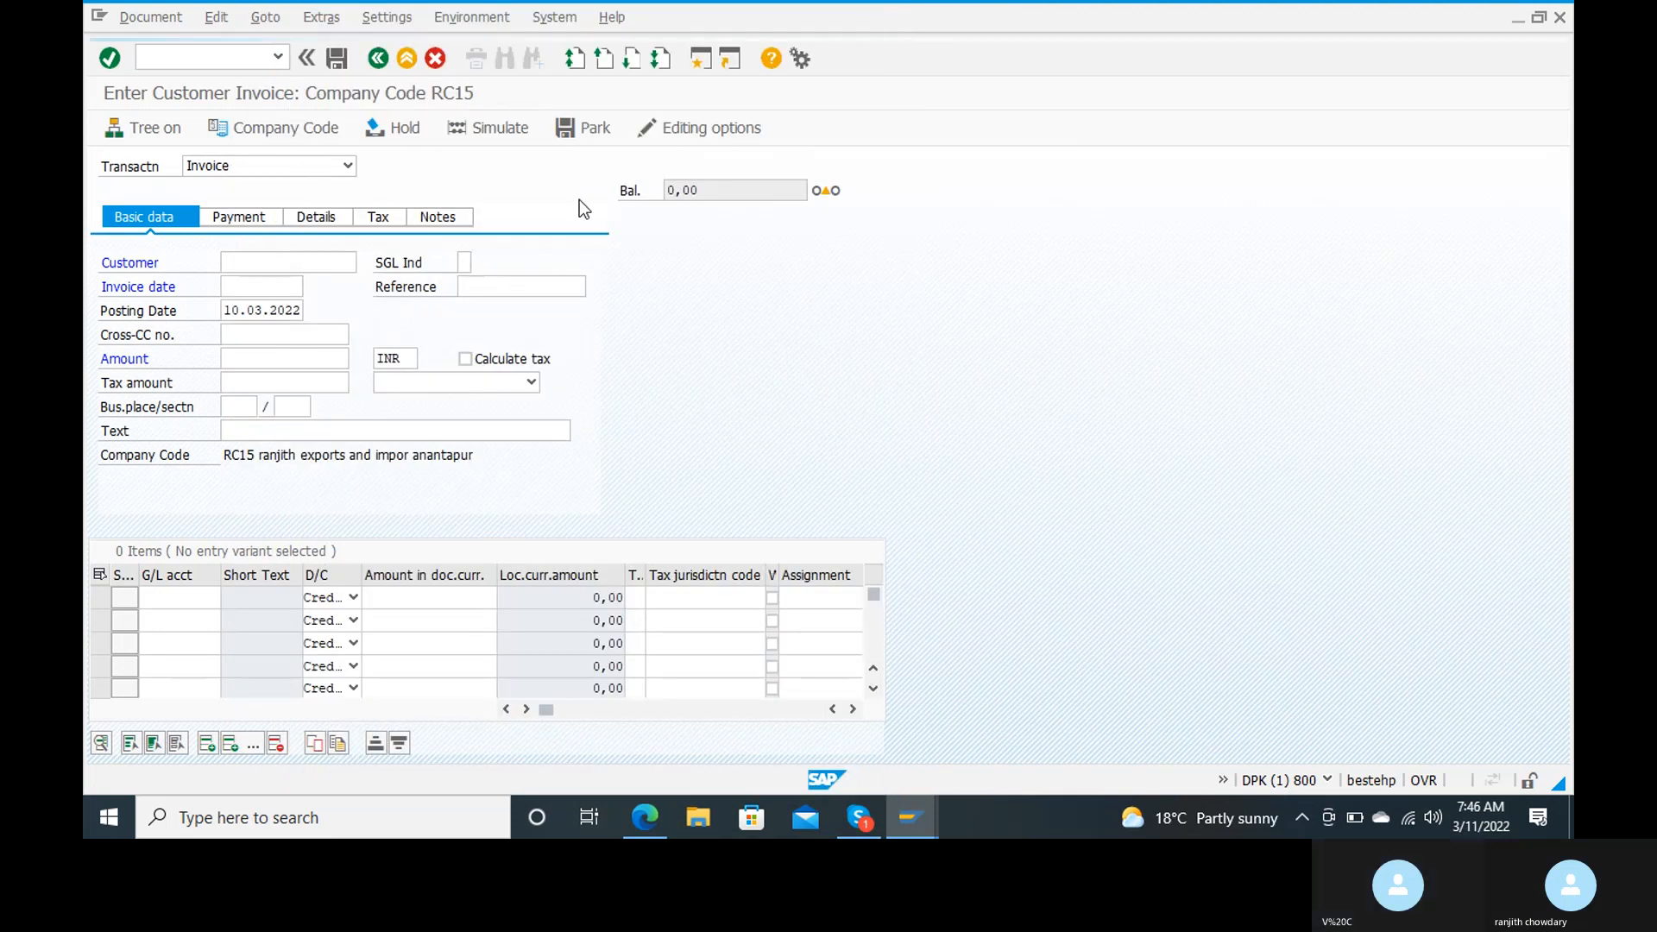
# Step: Look up the invoice's customer by postal code and transfer the matching customer to the invoice
pyautogui.click(337, 261)
pyautogui.click(365, 262)
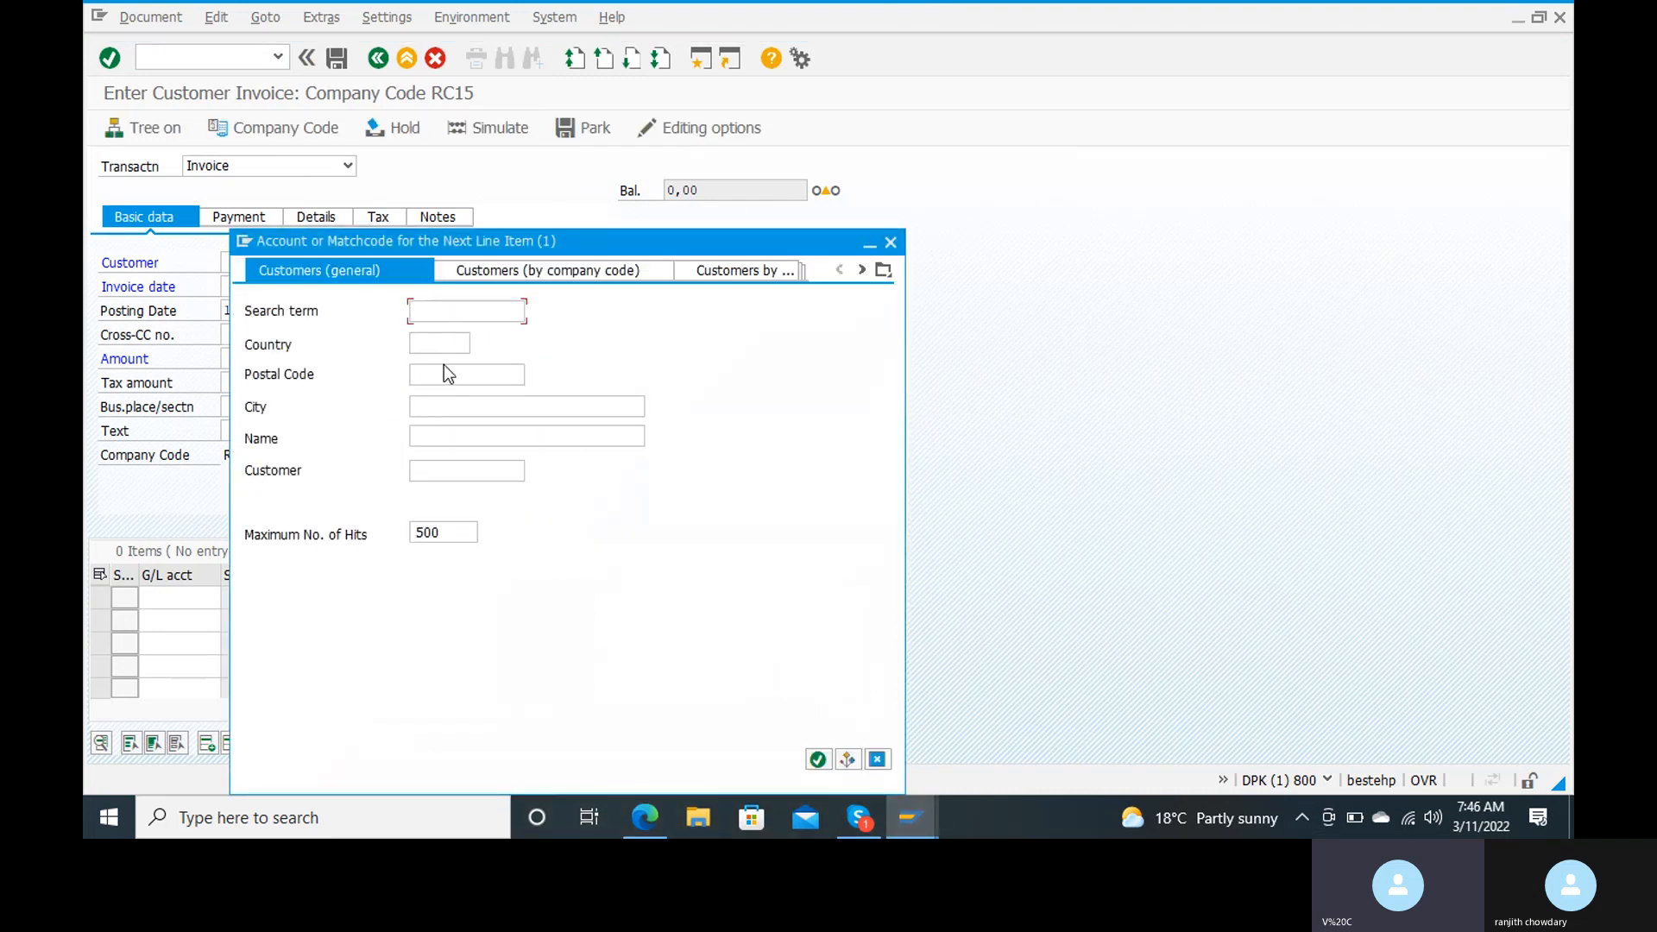
pyautogui.click(444, 371)
pyautogui.write('515001')
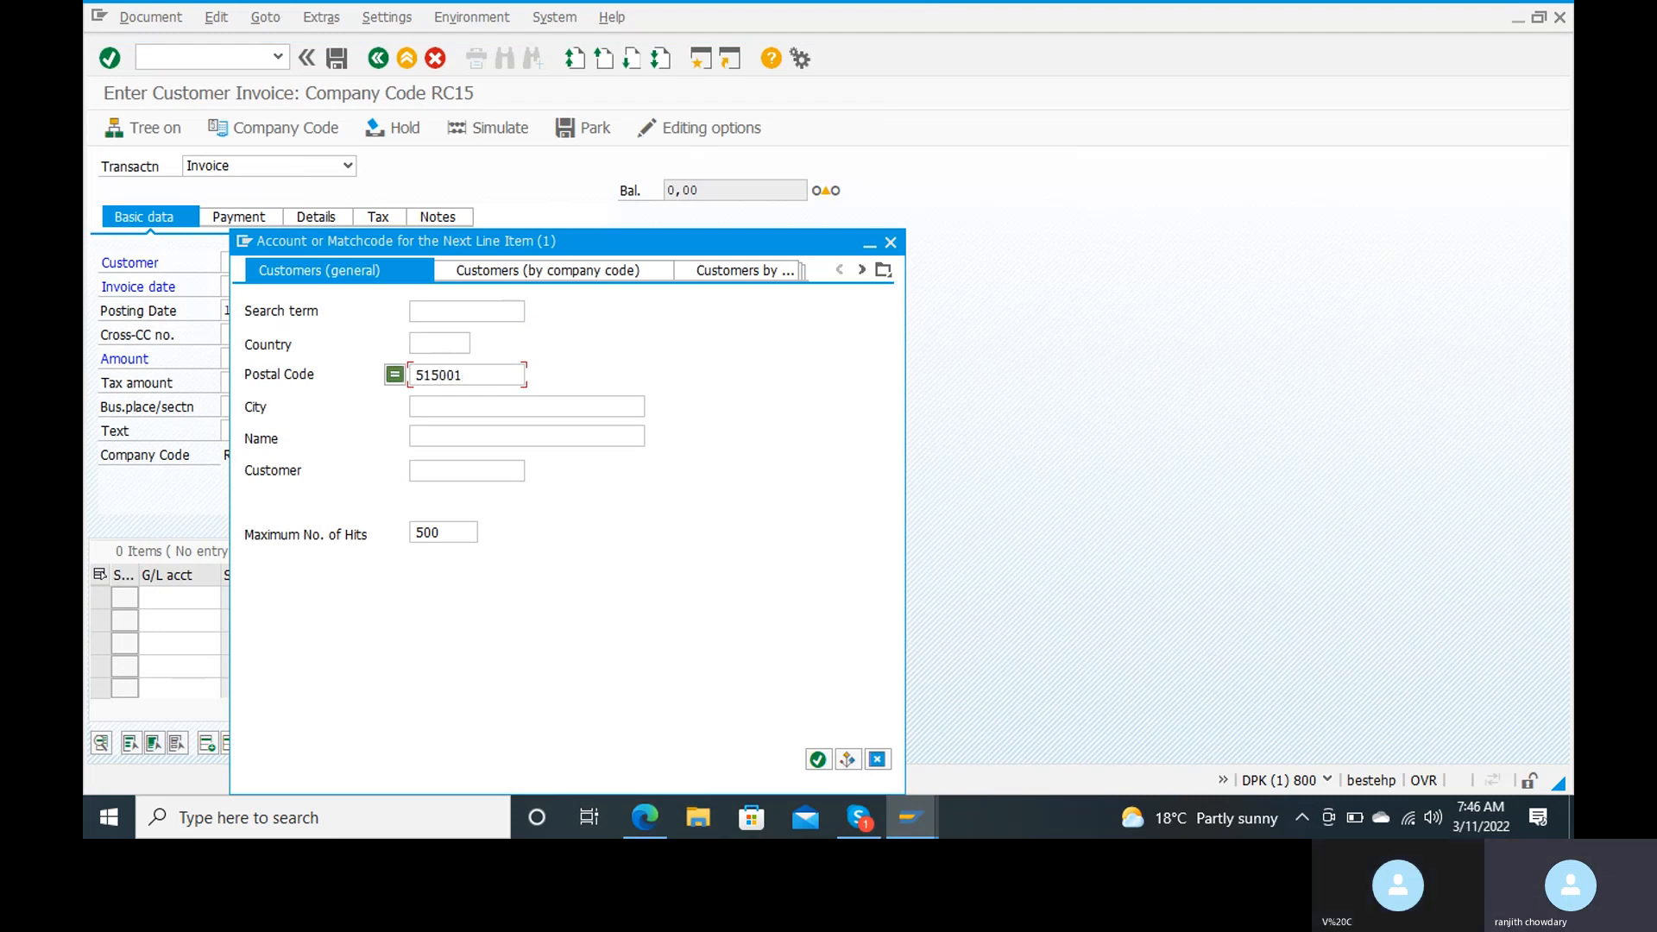
pyautogui.press('Return')
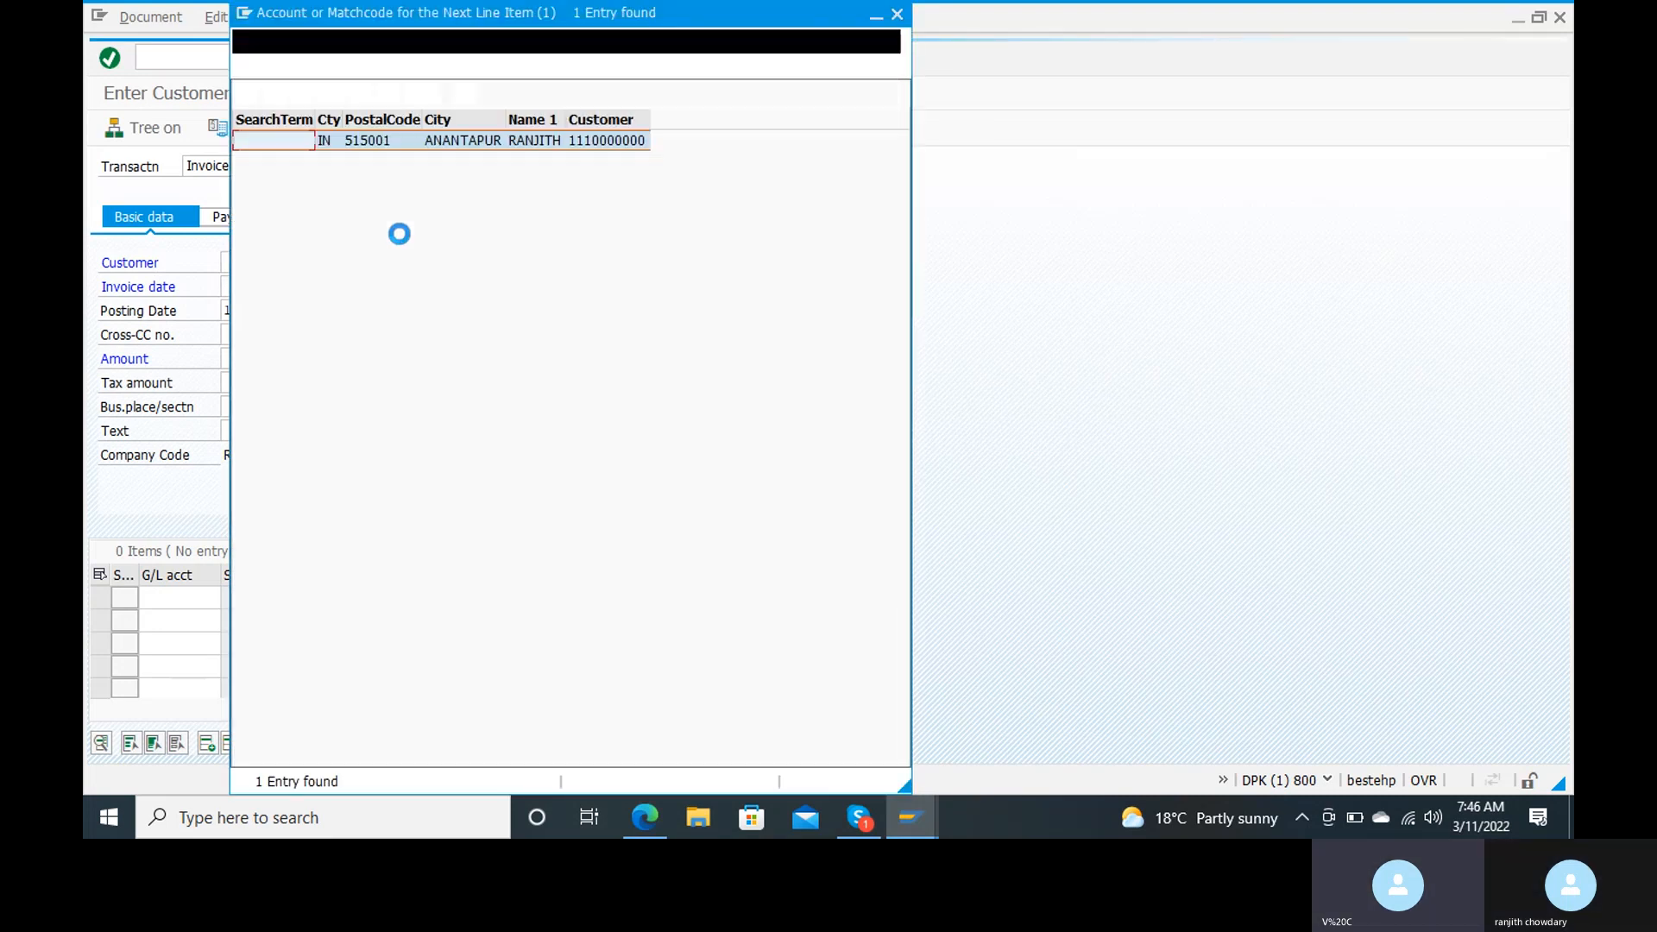
pyautogui.doubleClick(288, 142)
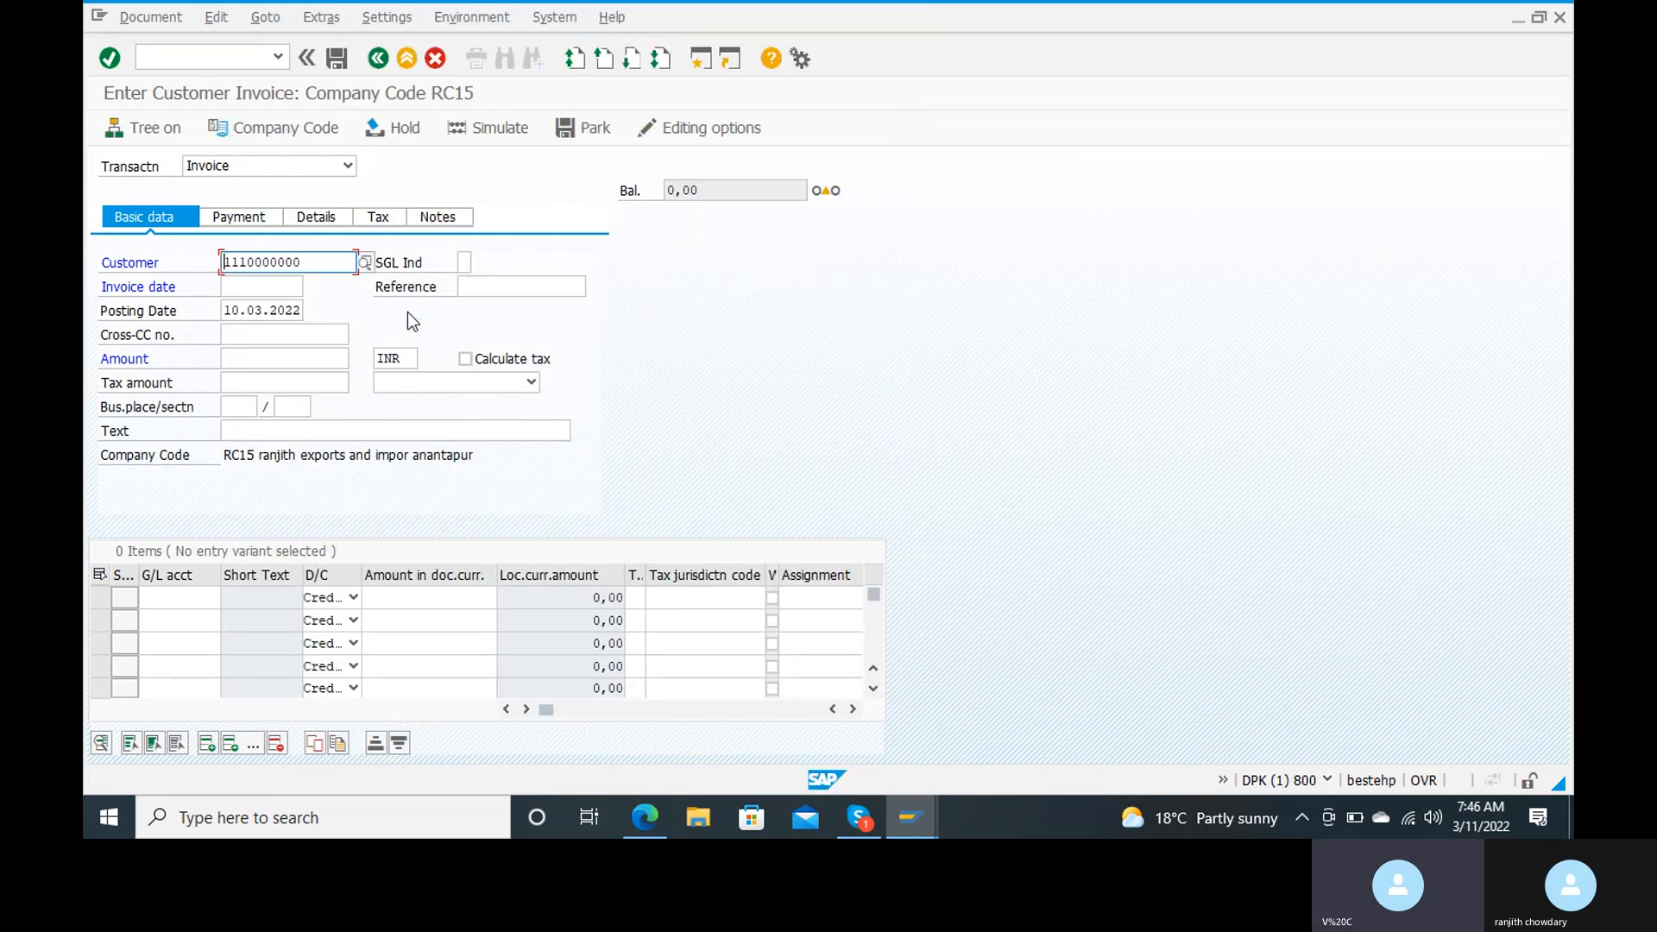
# Step: Set the invoice date to 11.03.2022 and the invoice amount to 300000 INR
pyautogui.click(269, 289)
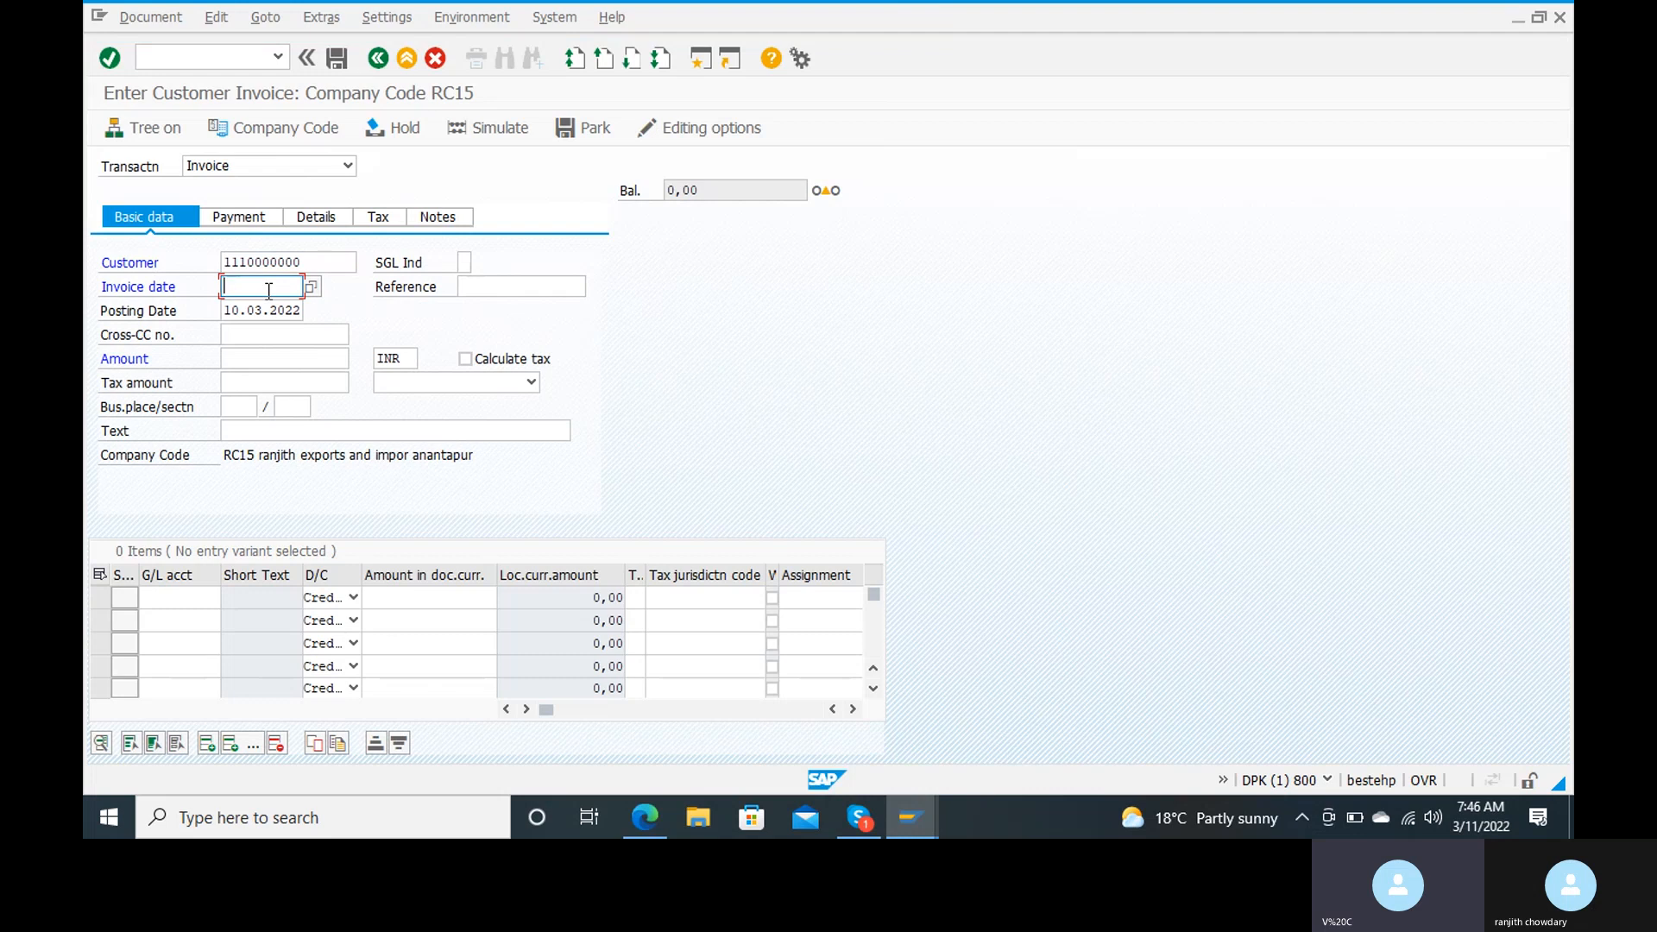
pyautogui.write('11.03')
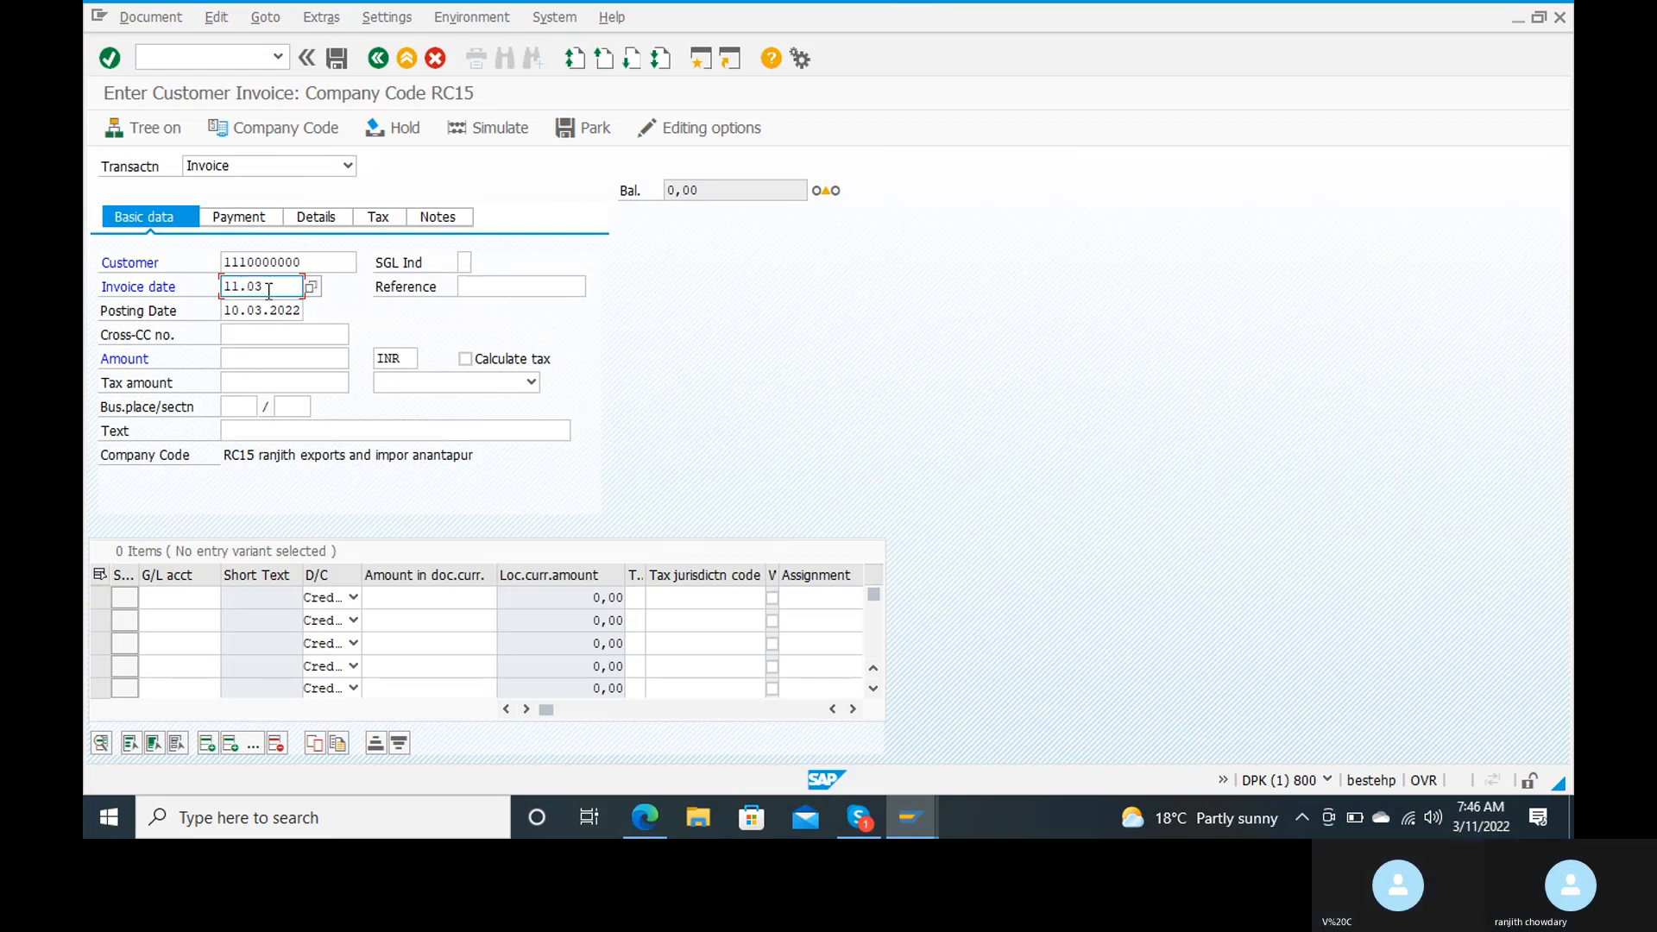
pyautogui.write('.2022')
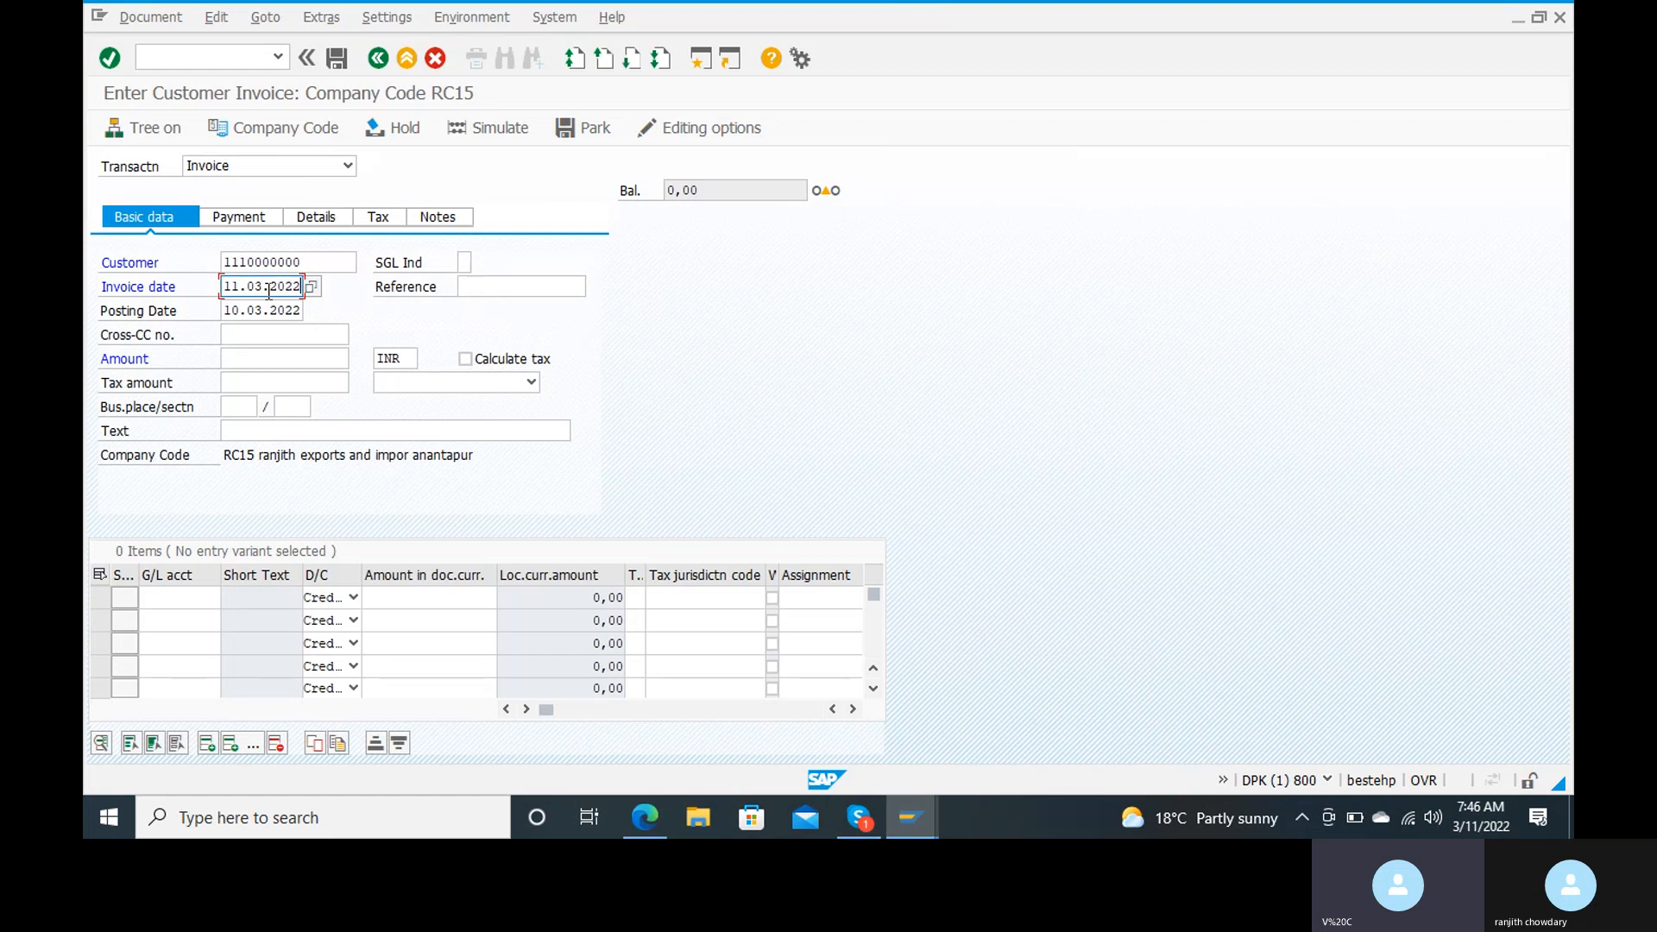
pyautogui.press('Tab')
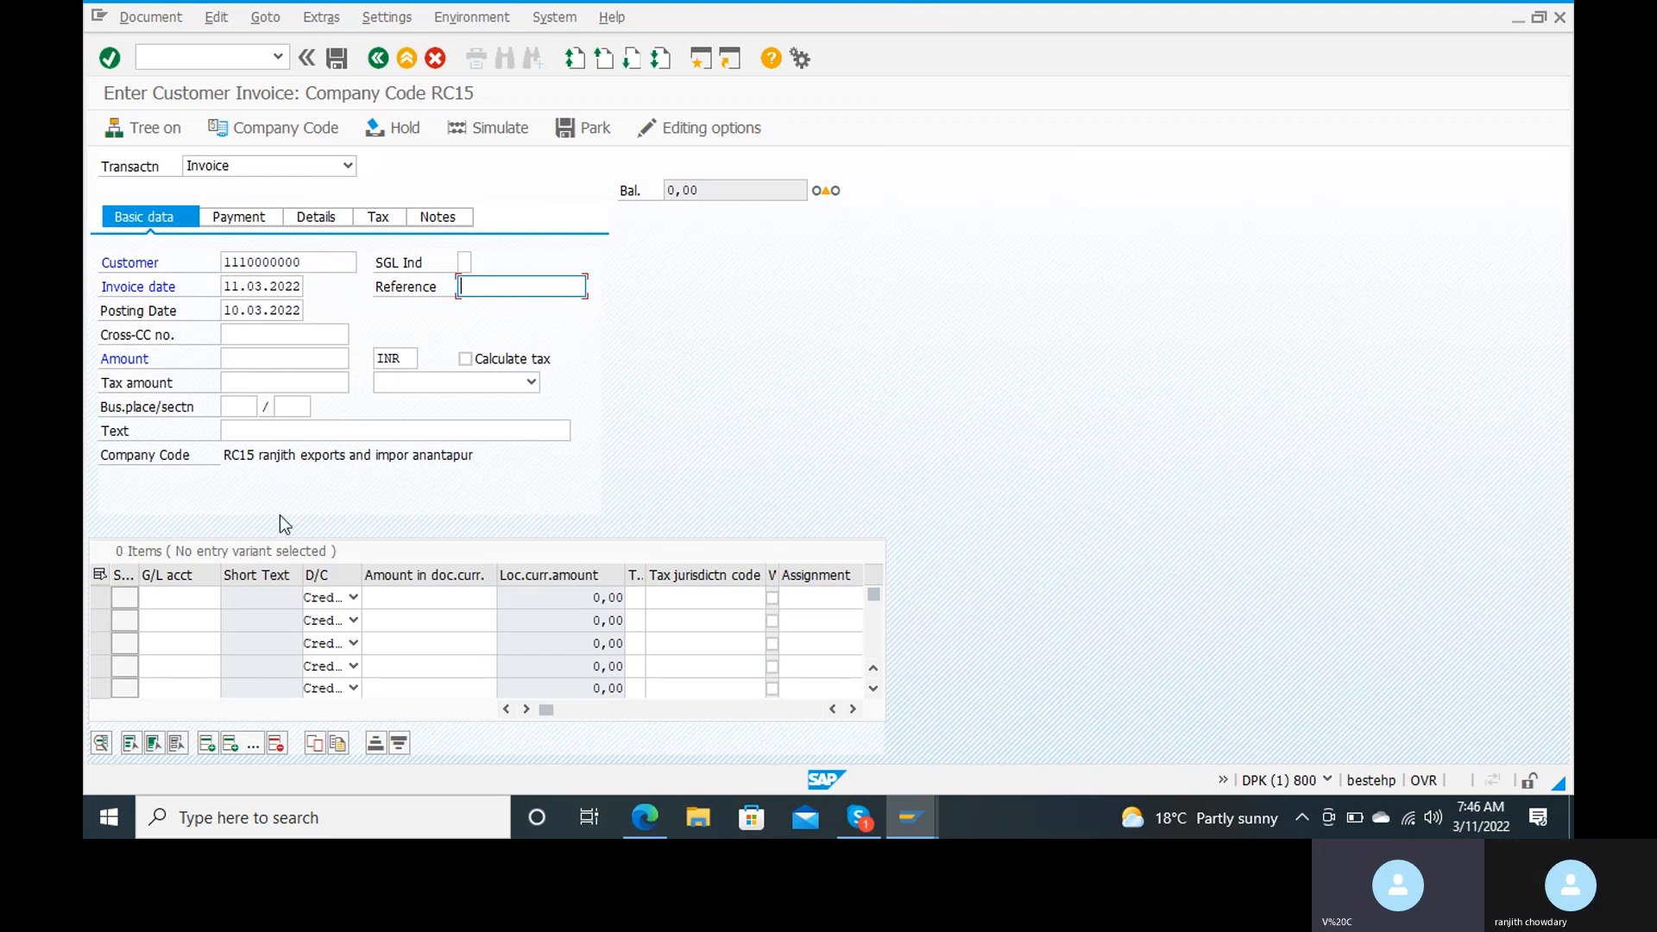
pyautogui.click(287, 358)
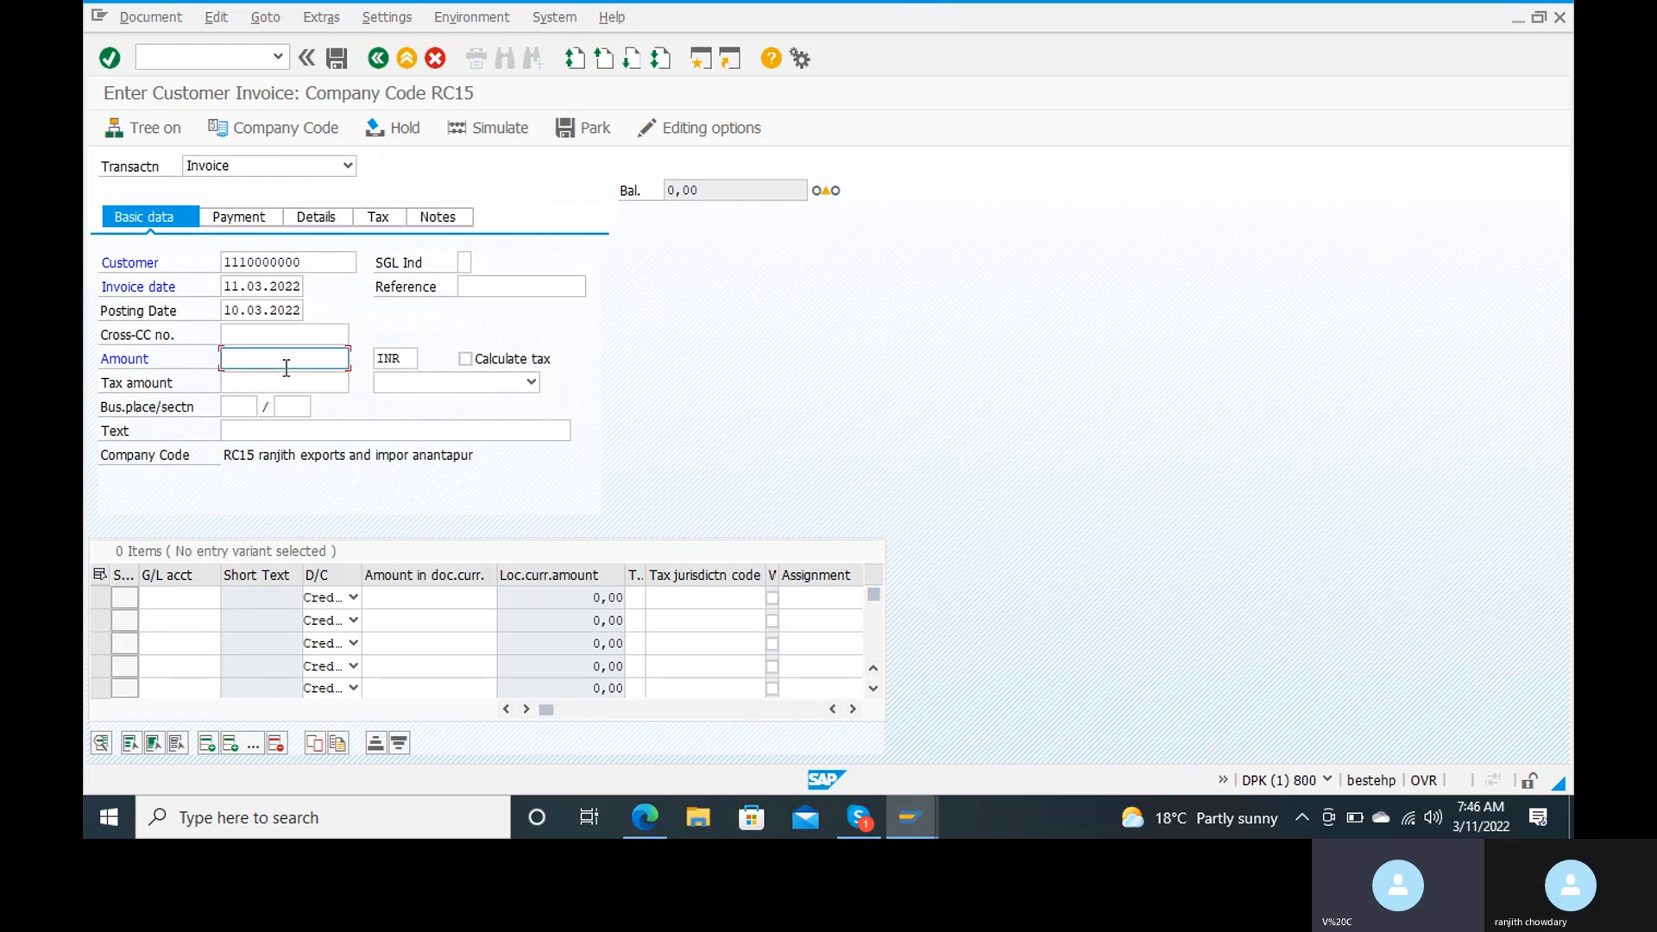
pyautogui.write('300000')
# Step: Enter the invoice text "selling material to customer" and confirm the header data, accepting the date warning and the information message
pyautogui.click(300, 433)
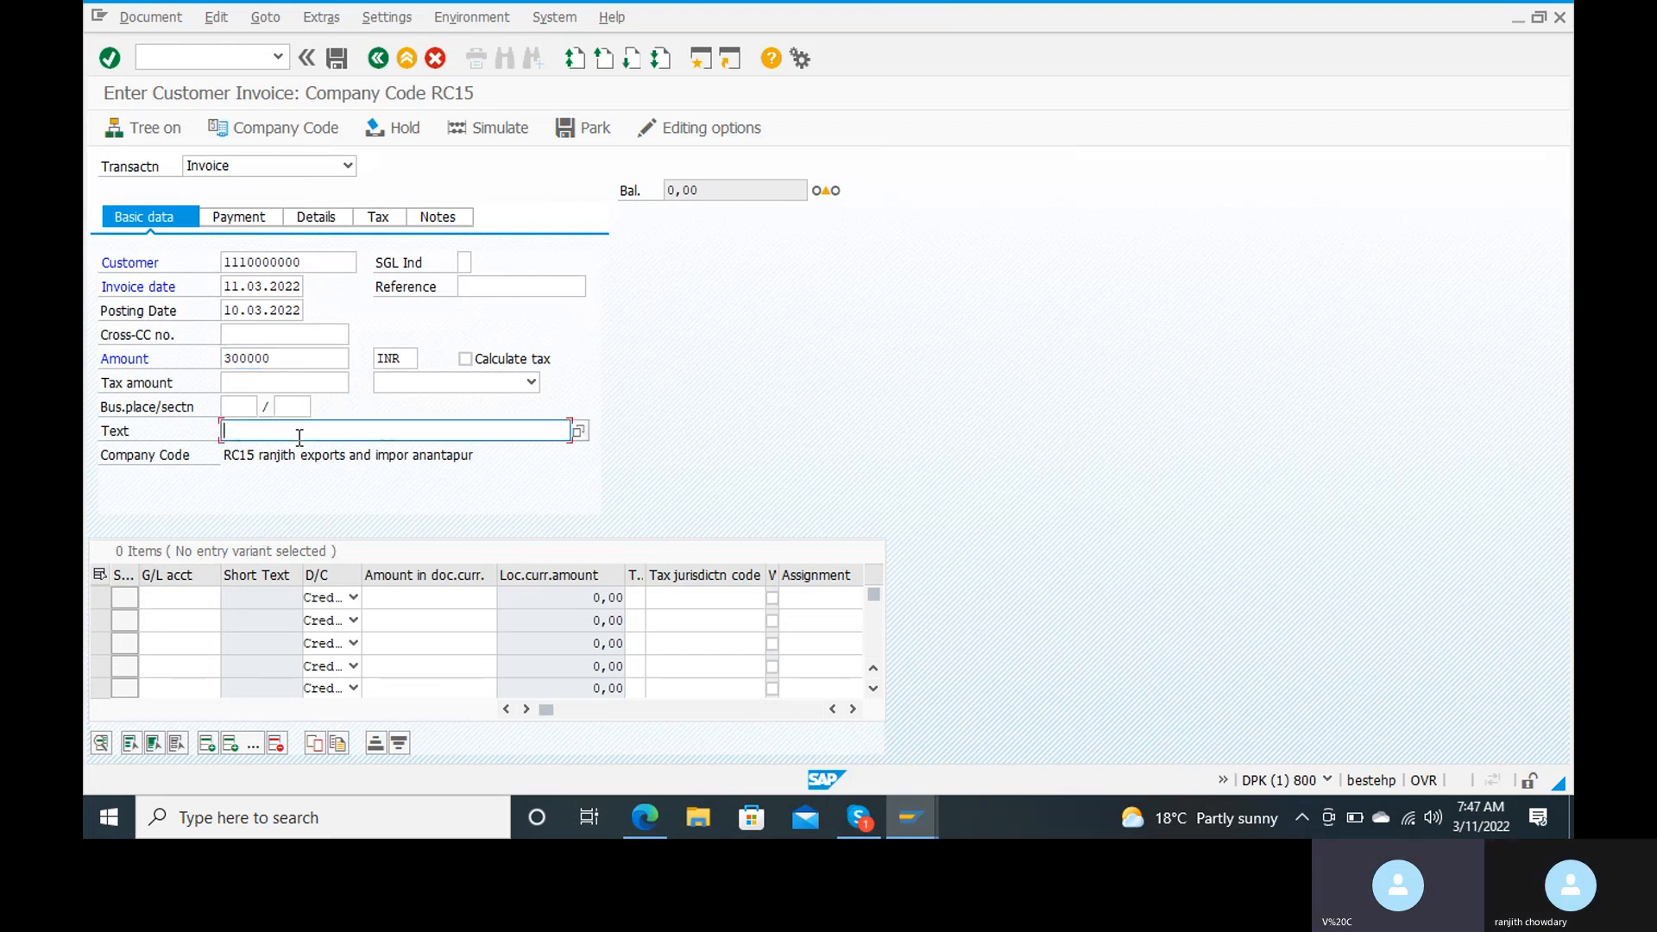
pyautogui.write('sell')
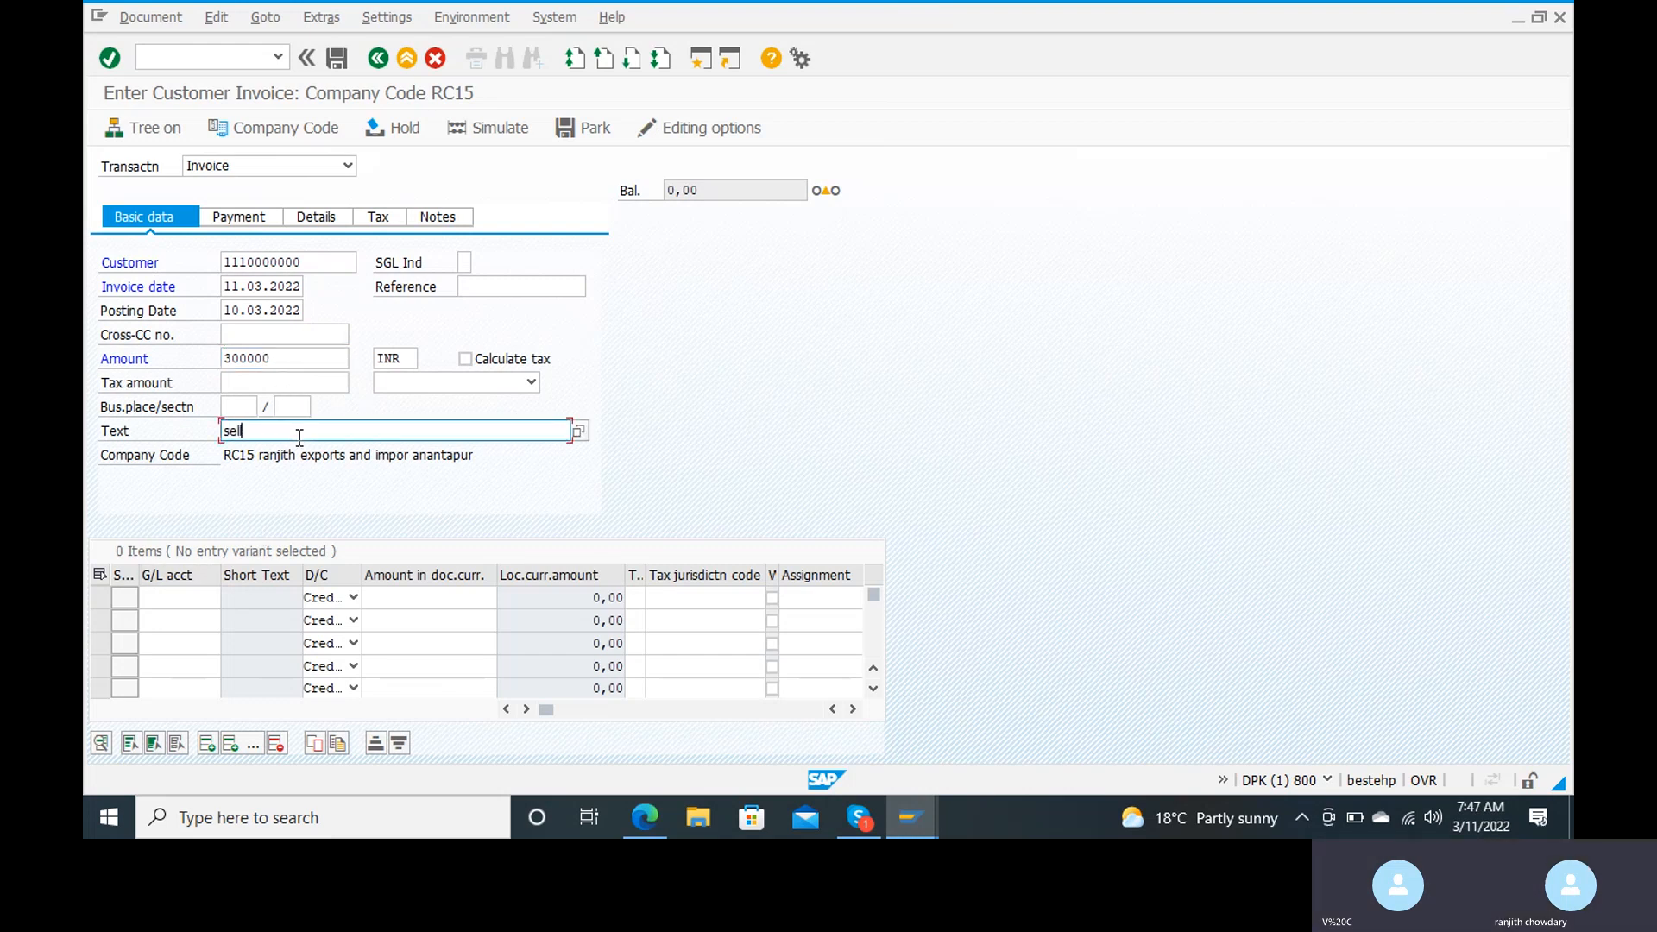
pyautogui.write('ing material to customer')
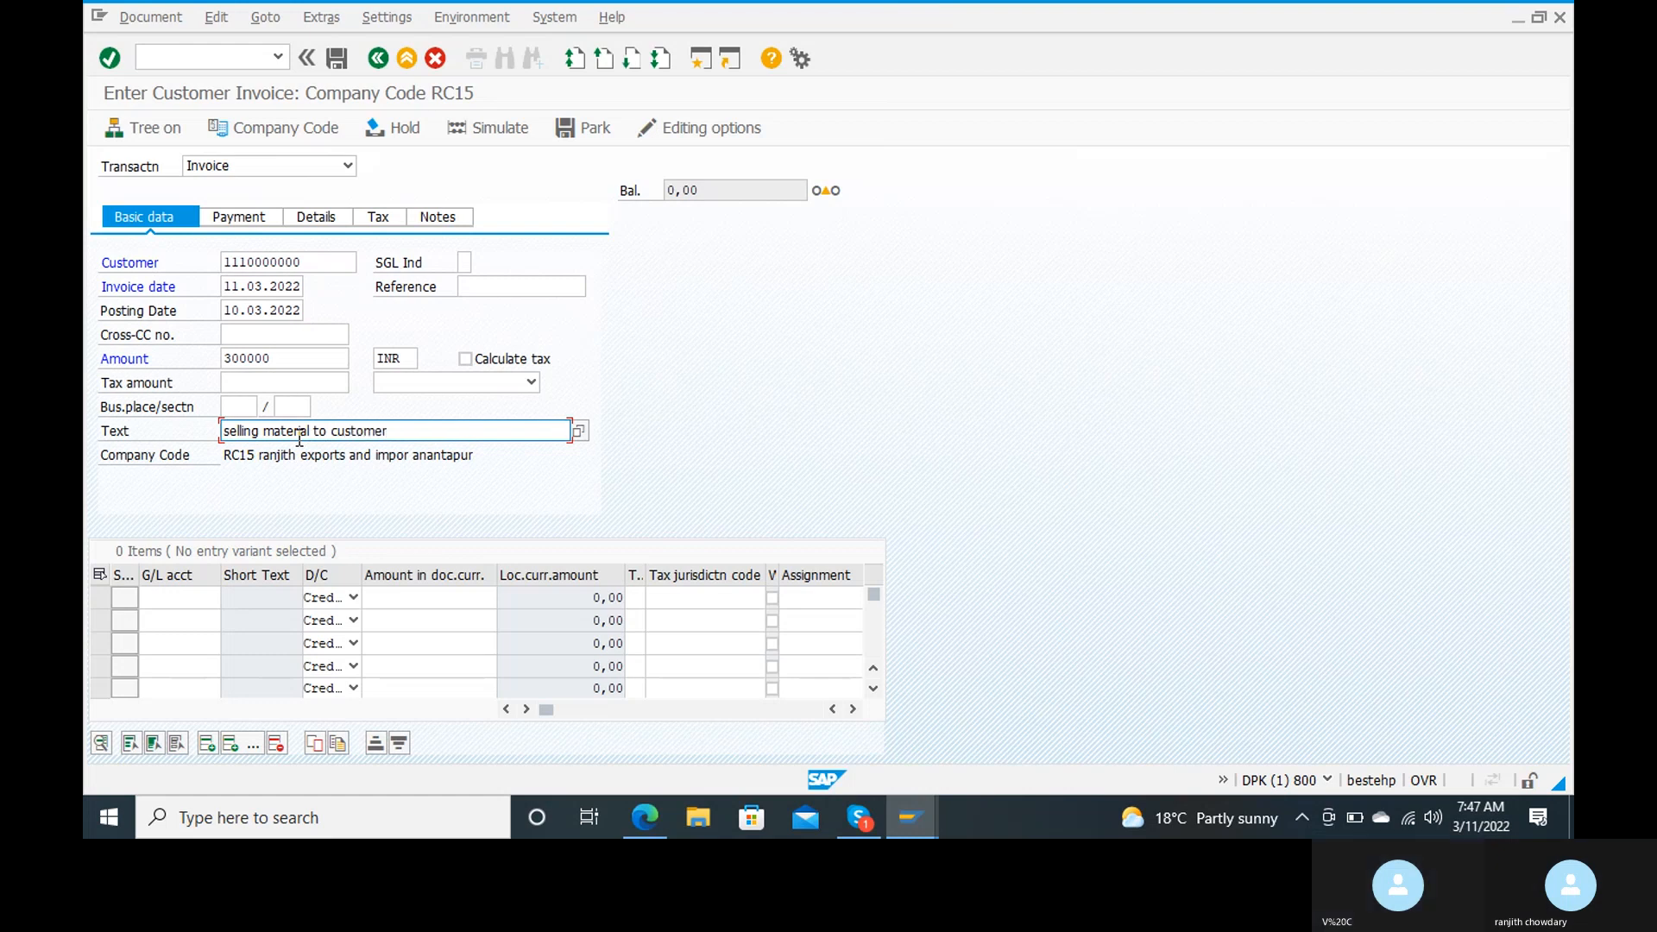
pyautogui.click(161, 596)
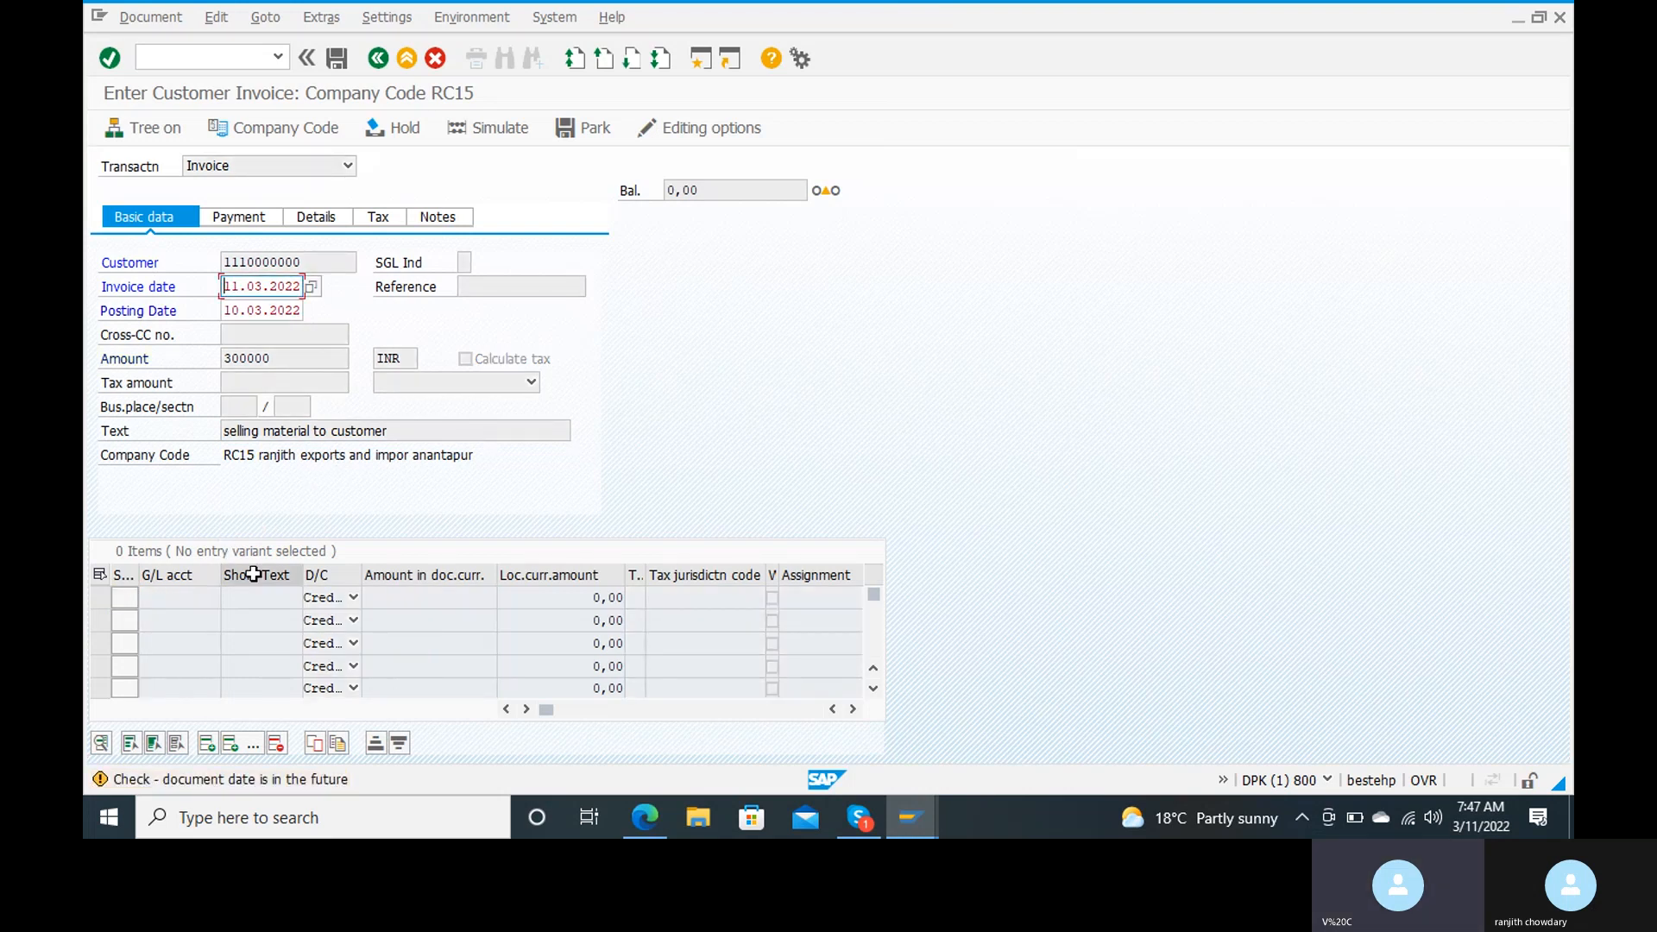
pyautogui.press('Return')
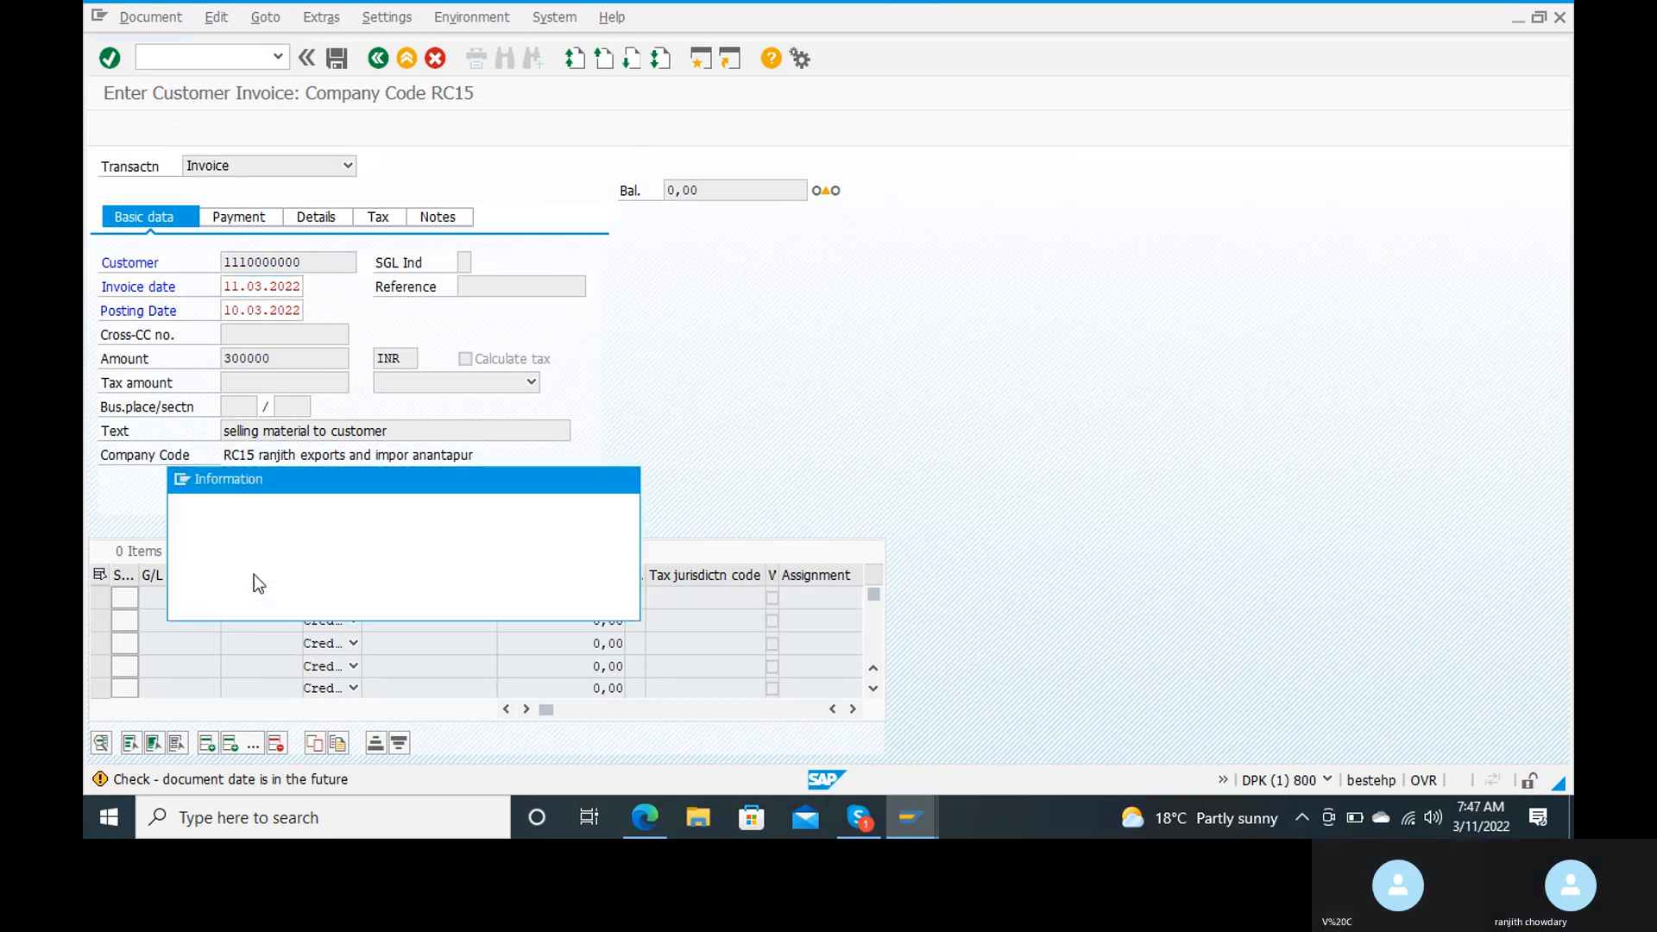
pyautogui.press('Return')
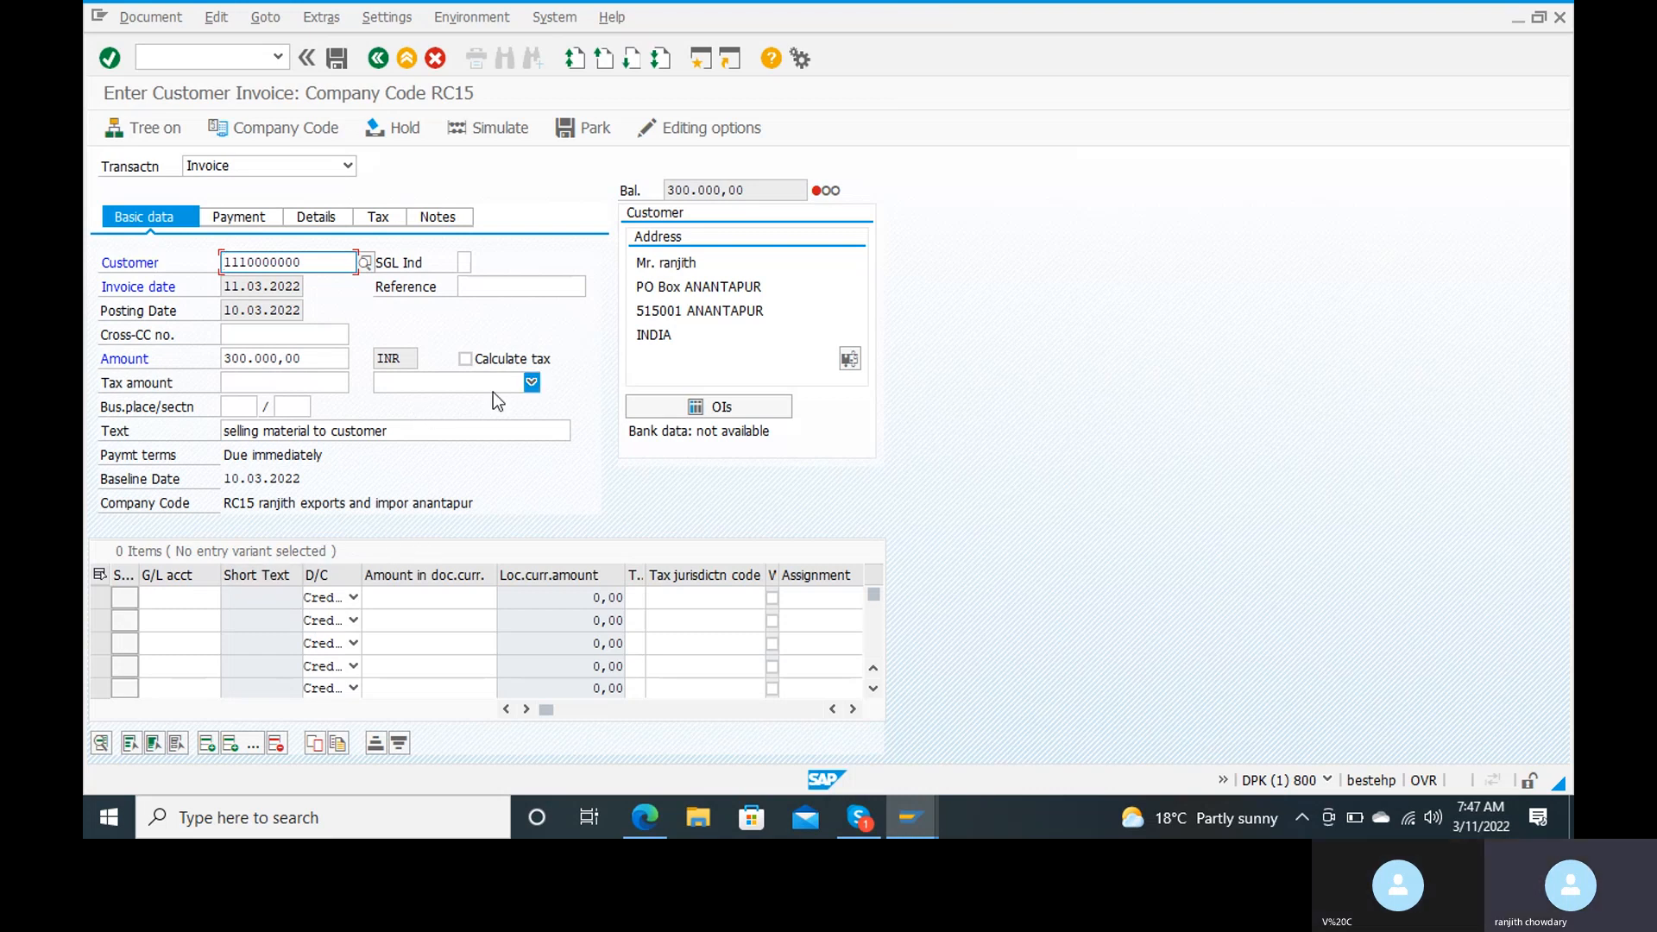
# Step: Look up the G/L accounts in chart of accounts RANJ and assign the sales account to the first line item
pyautogui.click(172, 595)
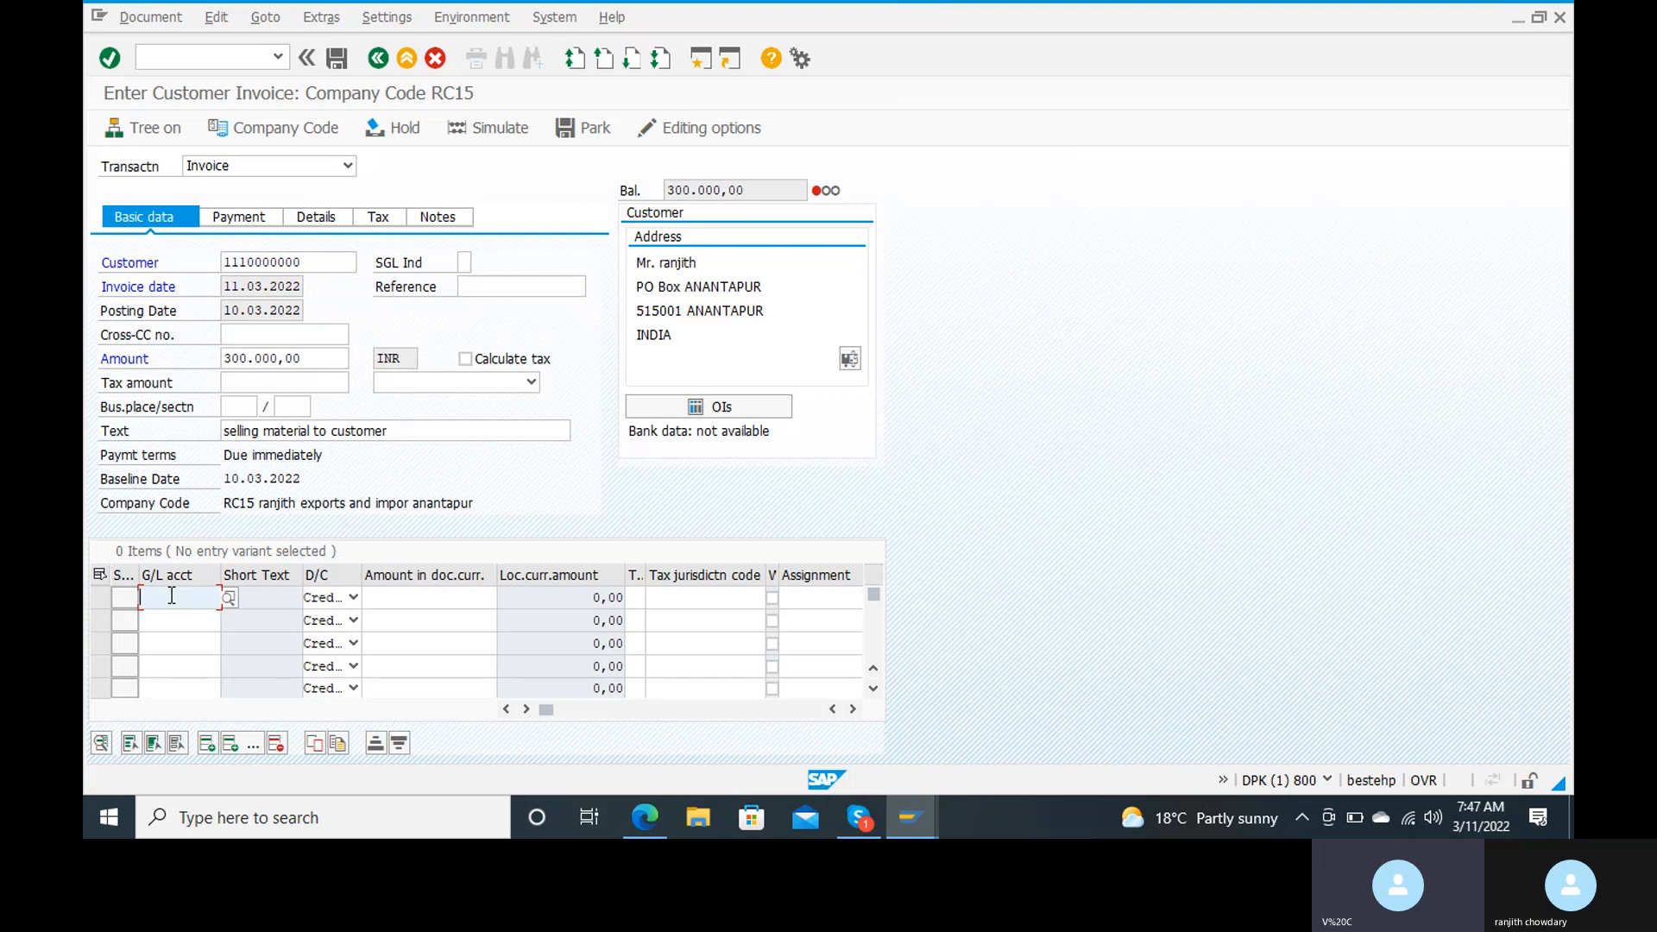
pyautogui.click(228, 596)
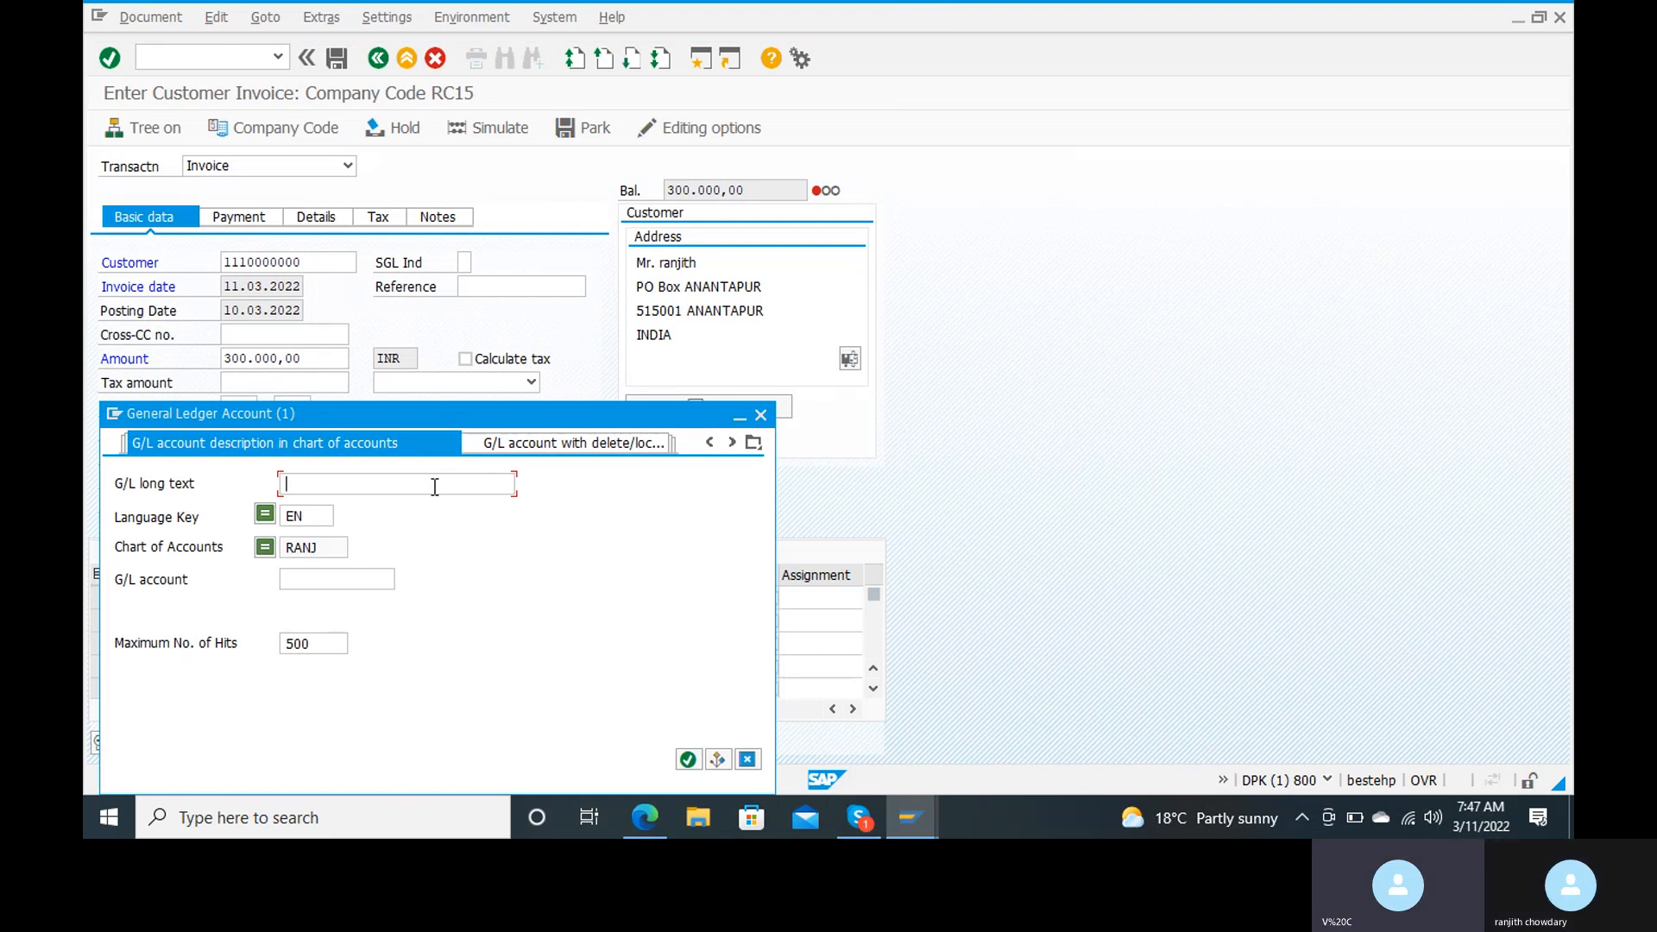
pyautogui.press('Return')
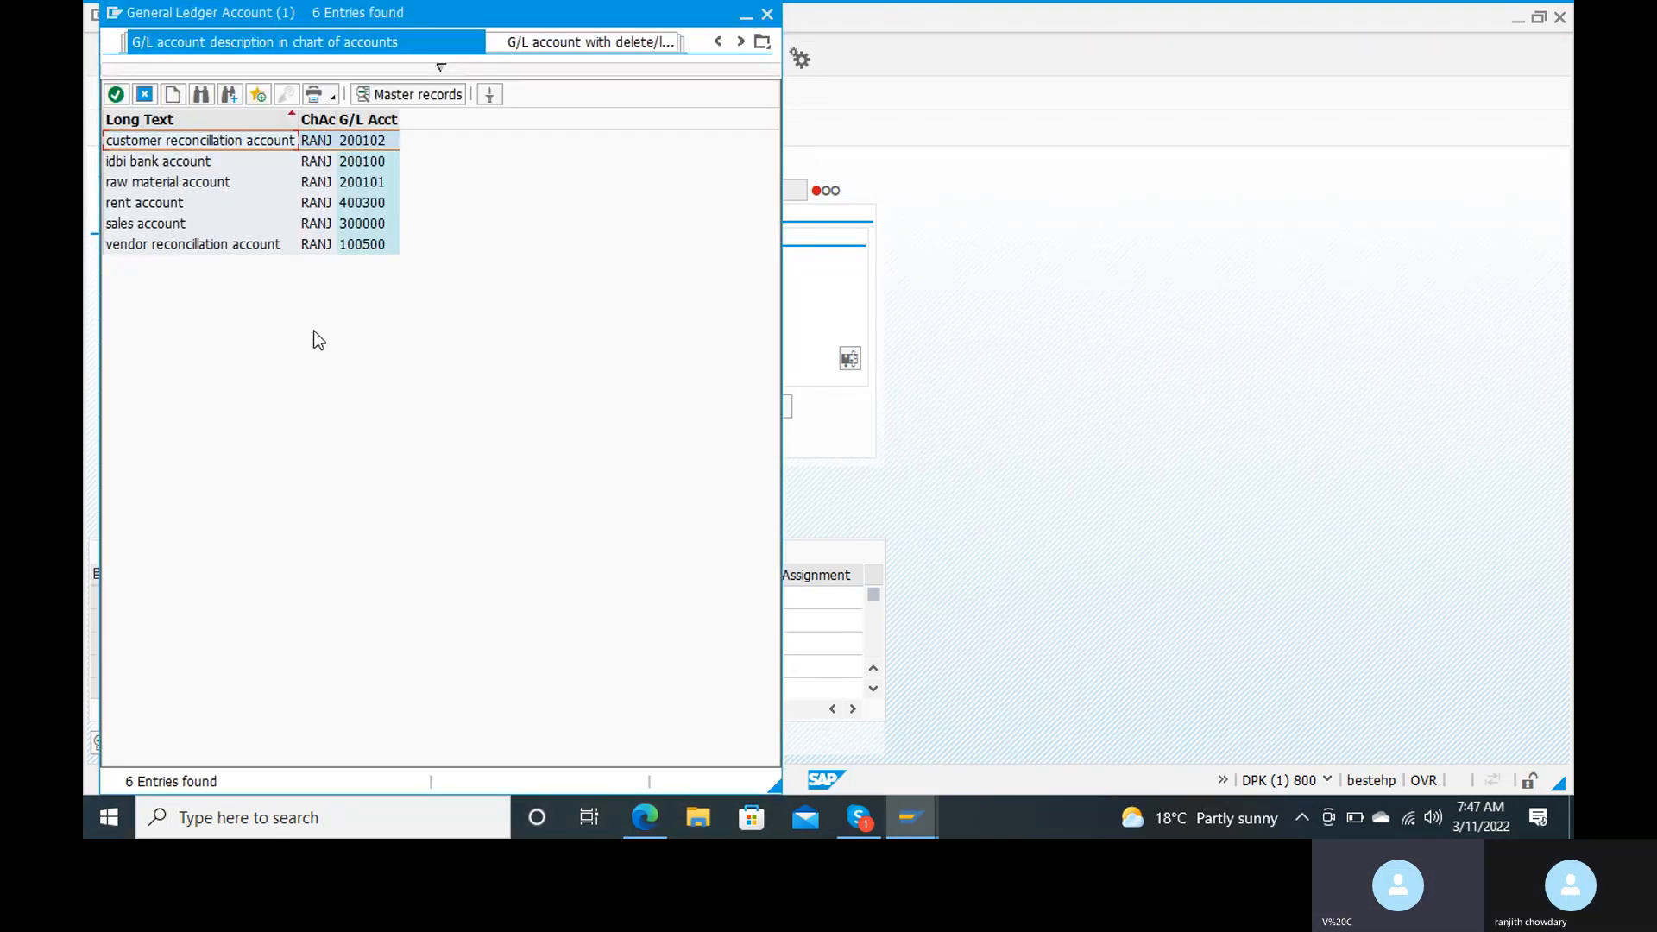
pyautogui.doubleClick(164, 223)
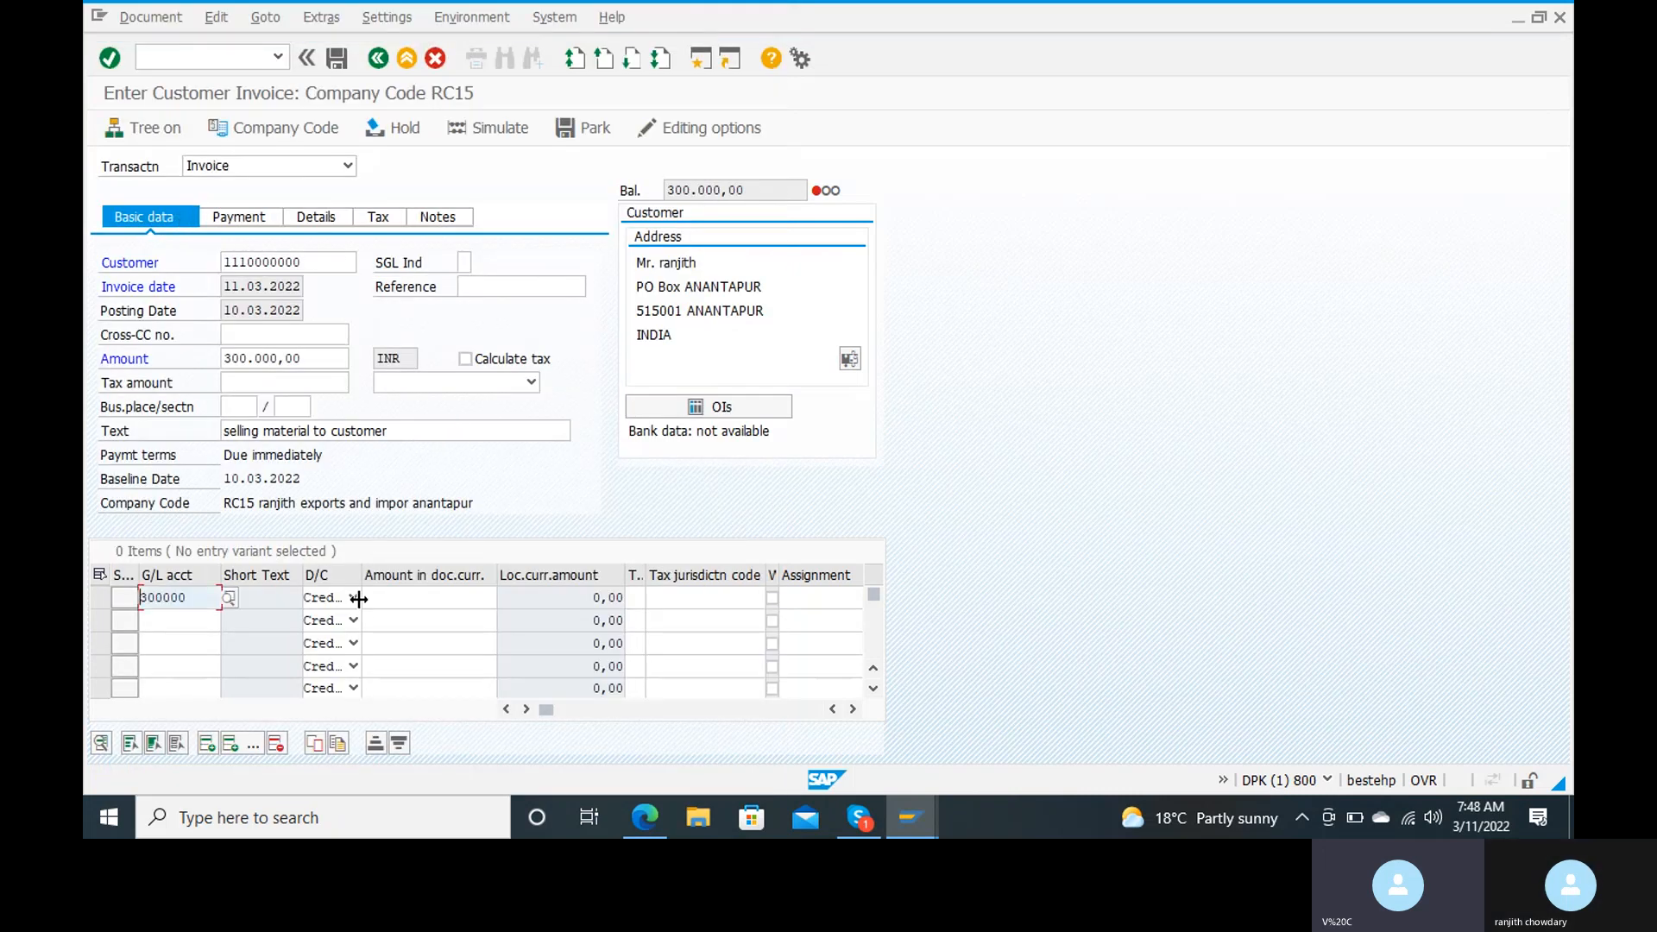
pyautogui.click(353, 597)
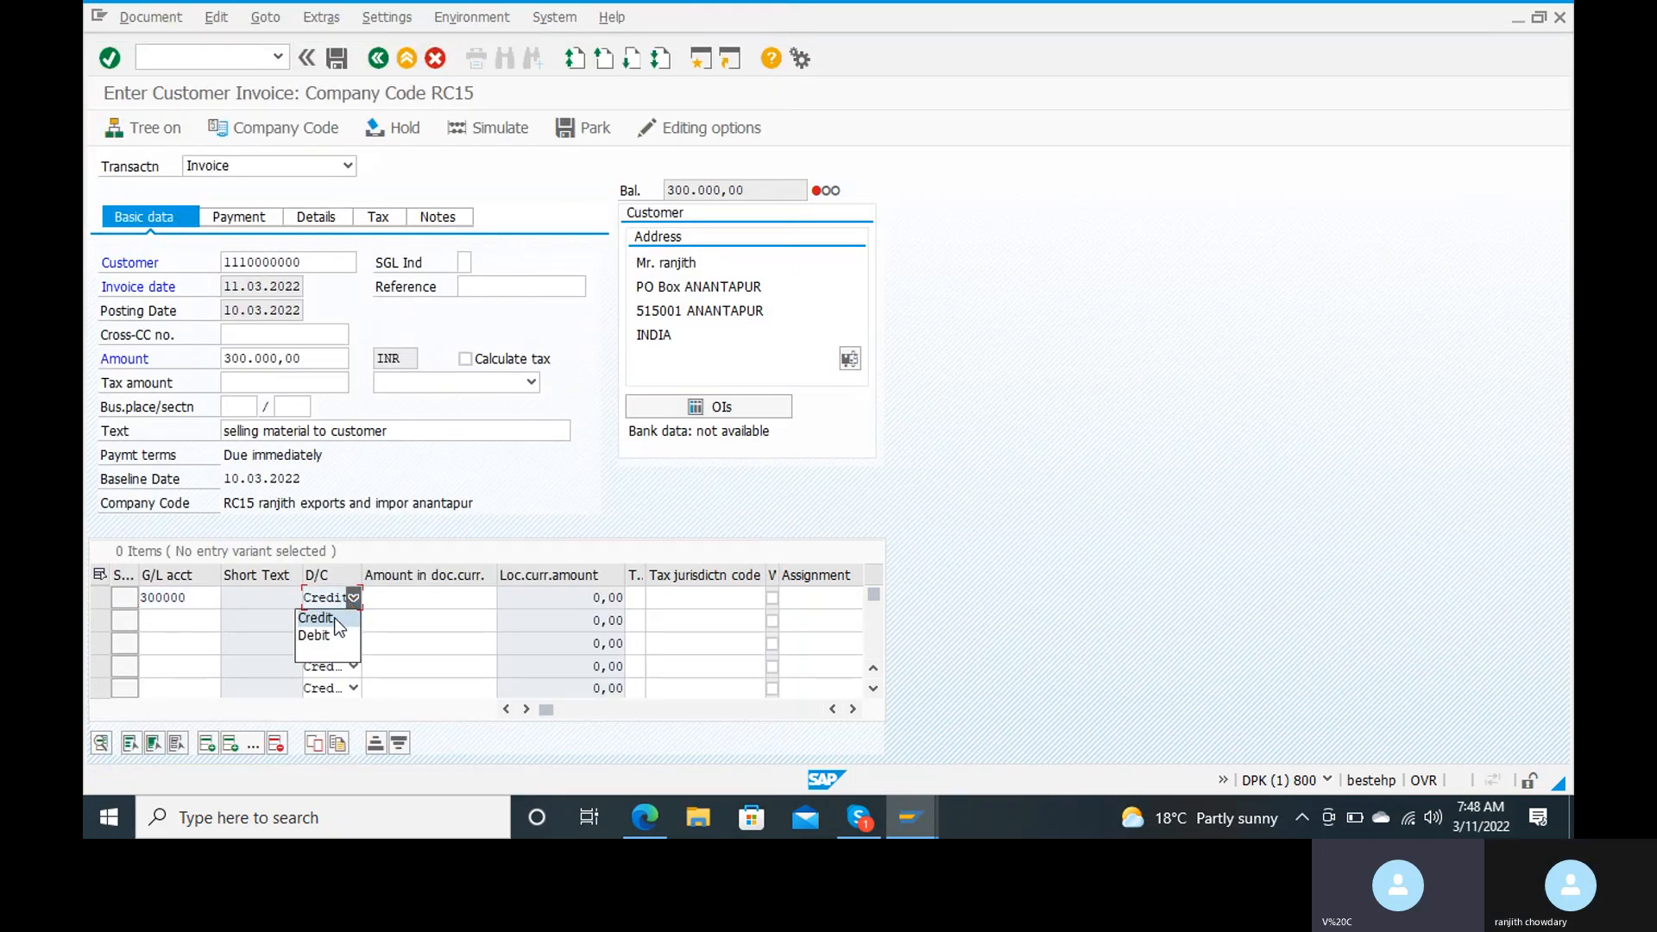
pyautogui.click(325, 635)
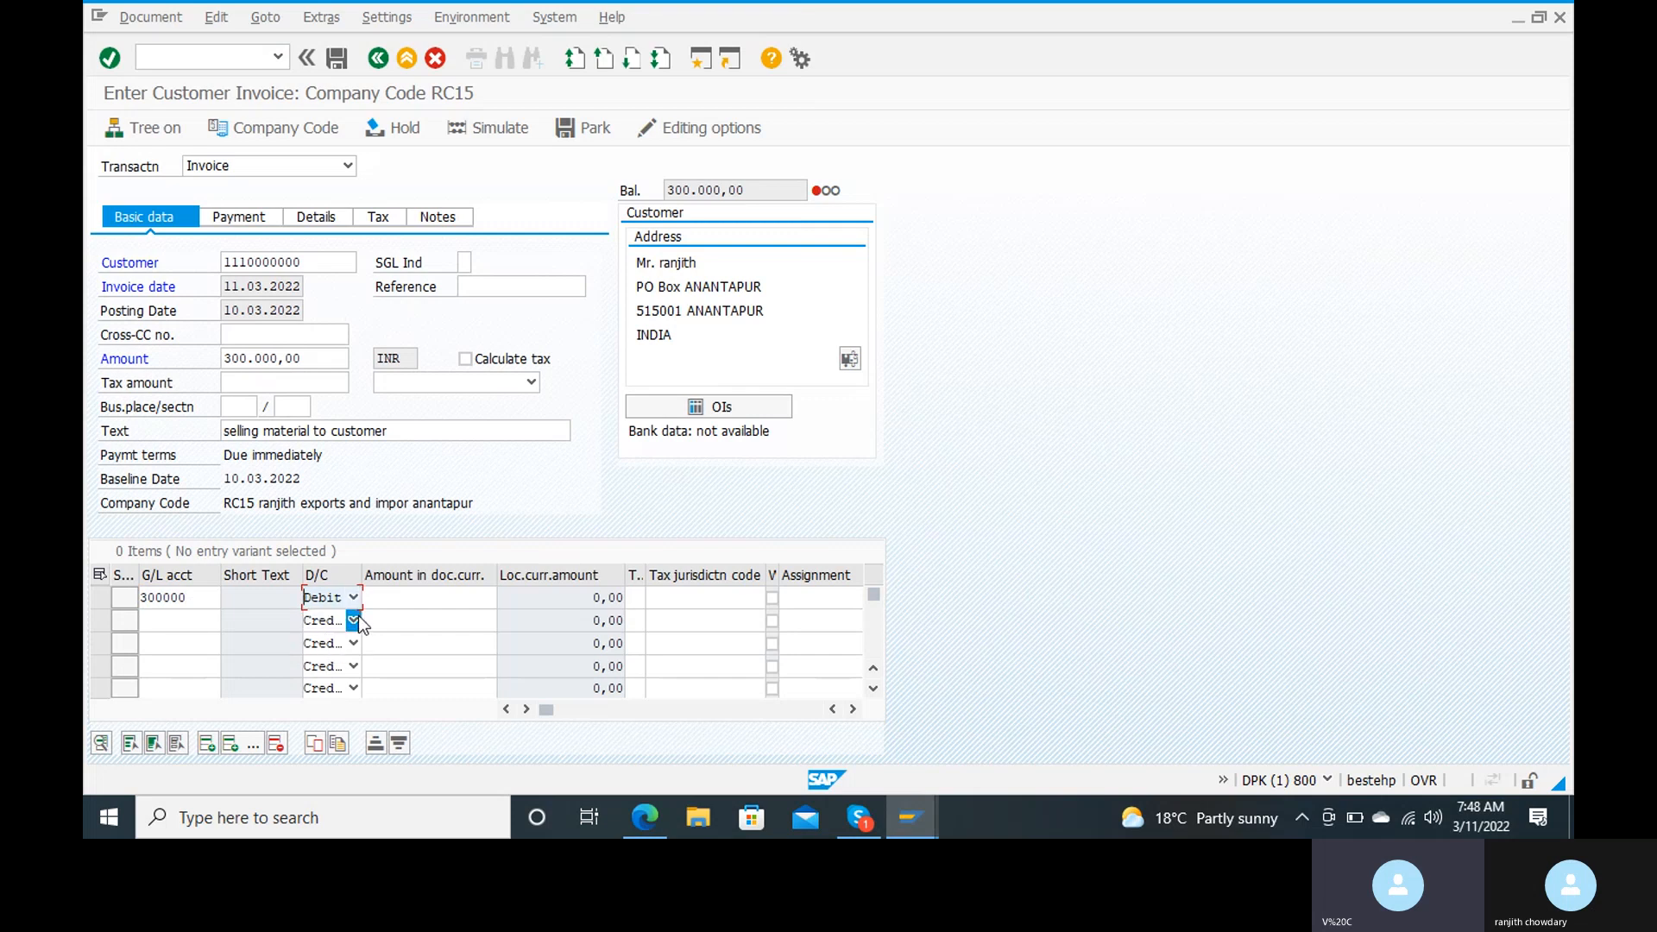
pyautogui.click(337, 602)
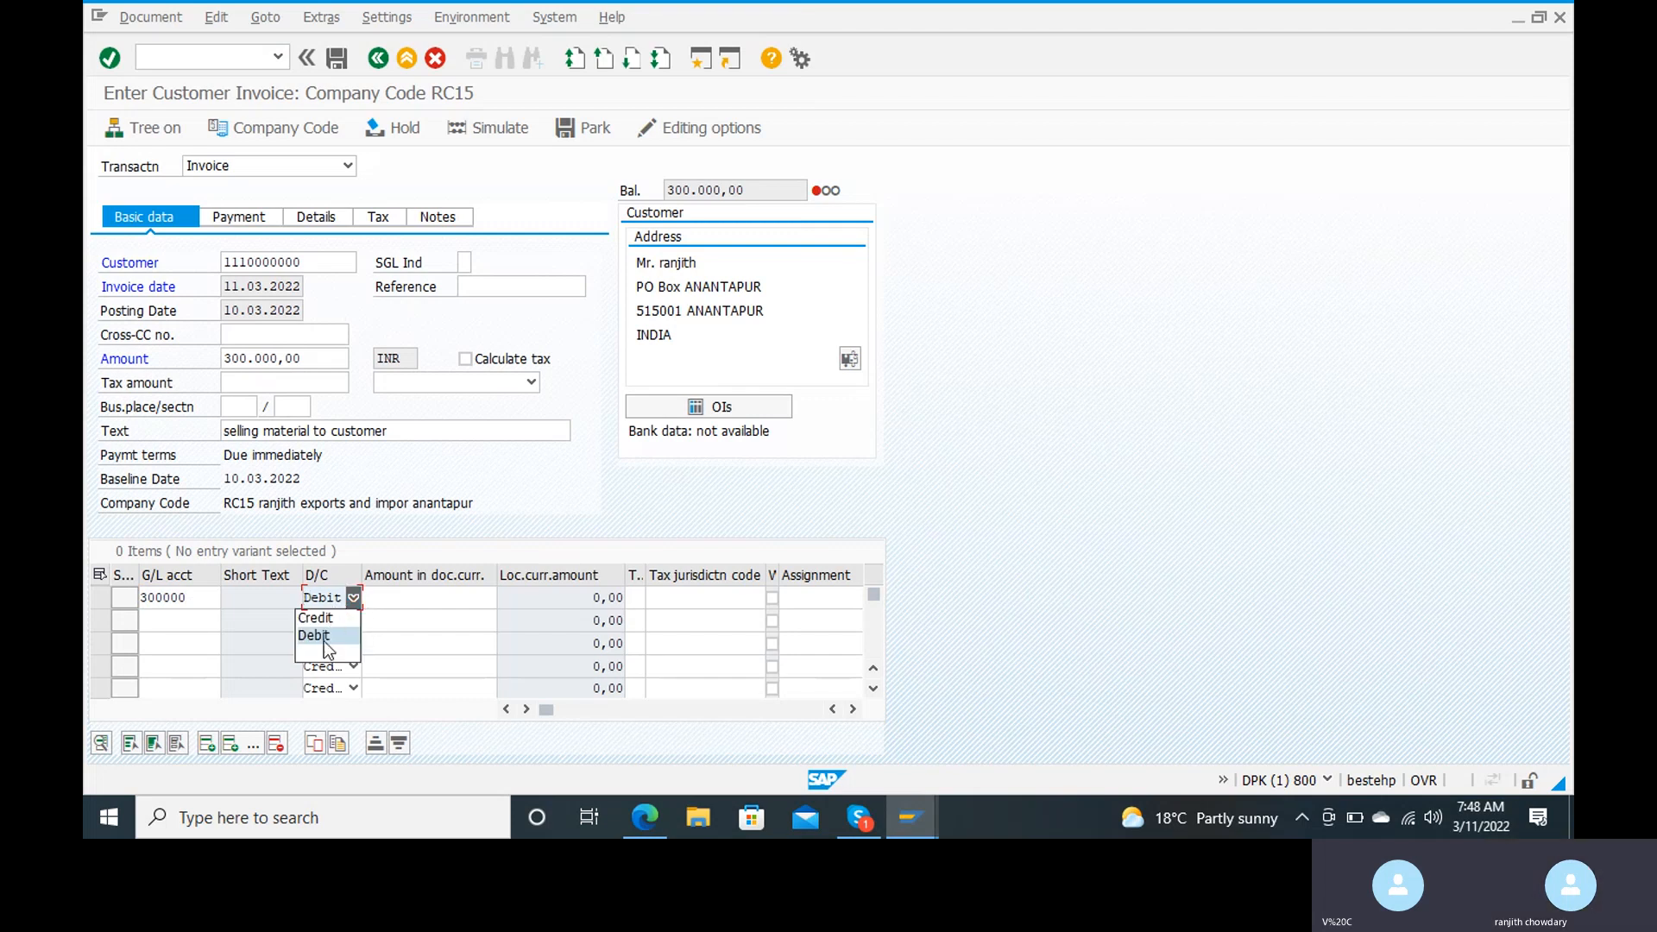
pyautogui.click(338, 619)
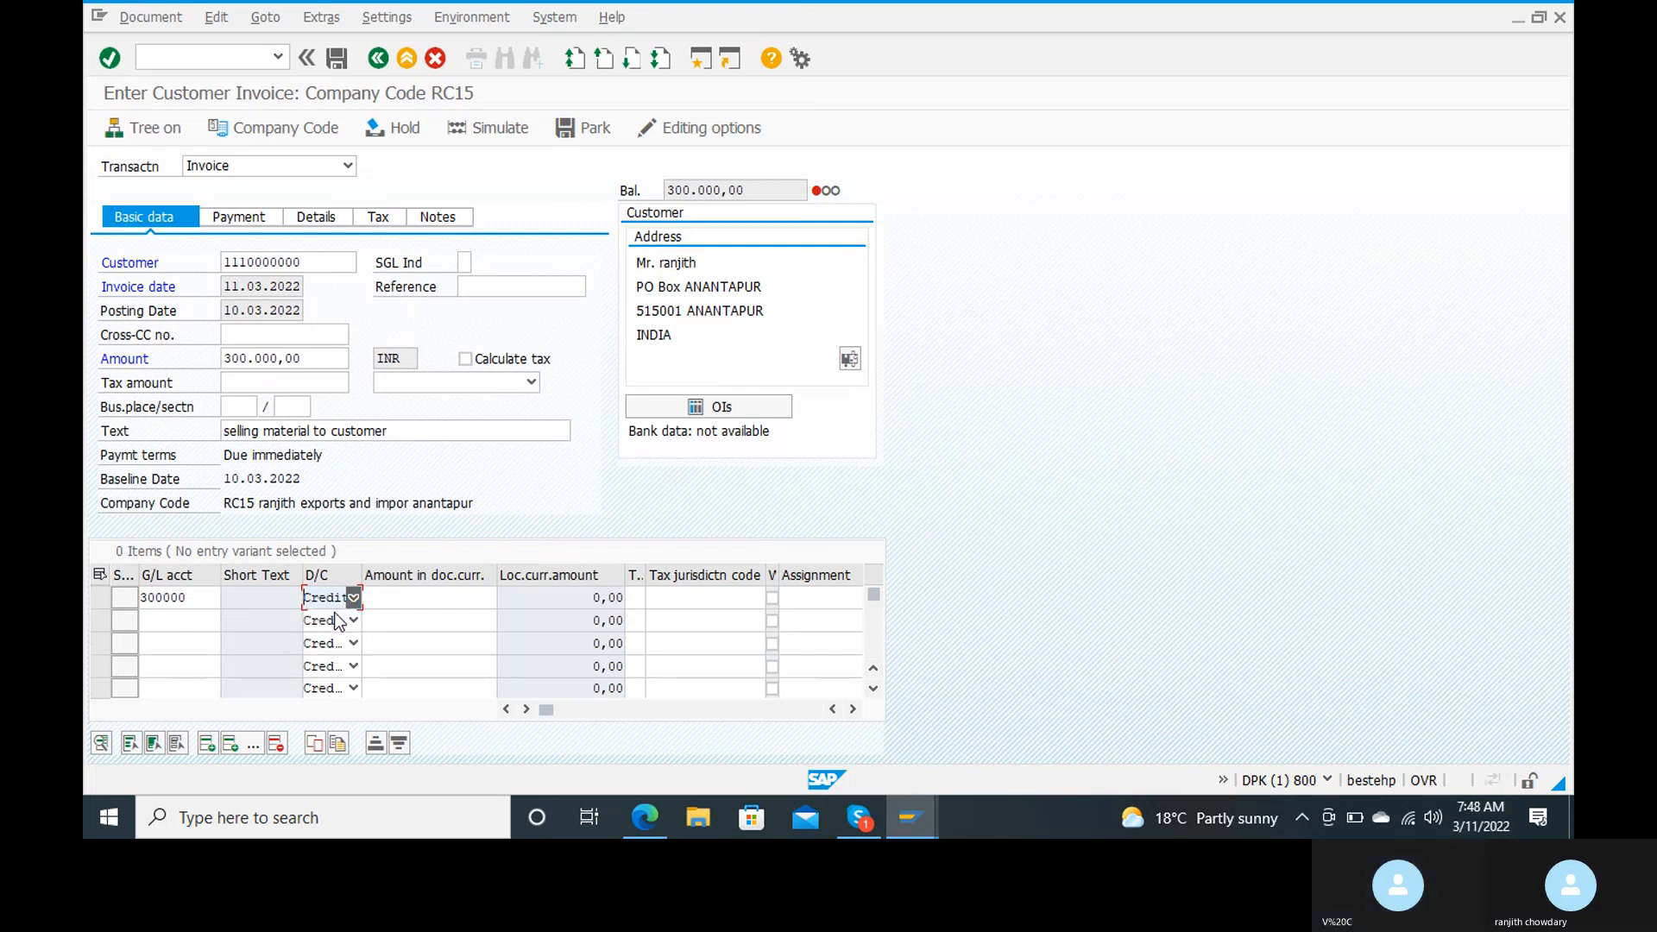
# Step: Enter 300000 as the document currency amount of the sales credit line and confirm the item
pyautogui.click(434, 598)
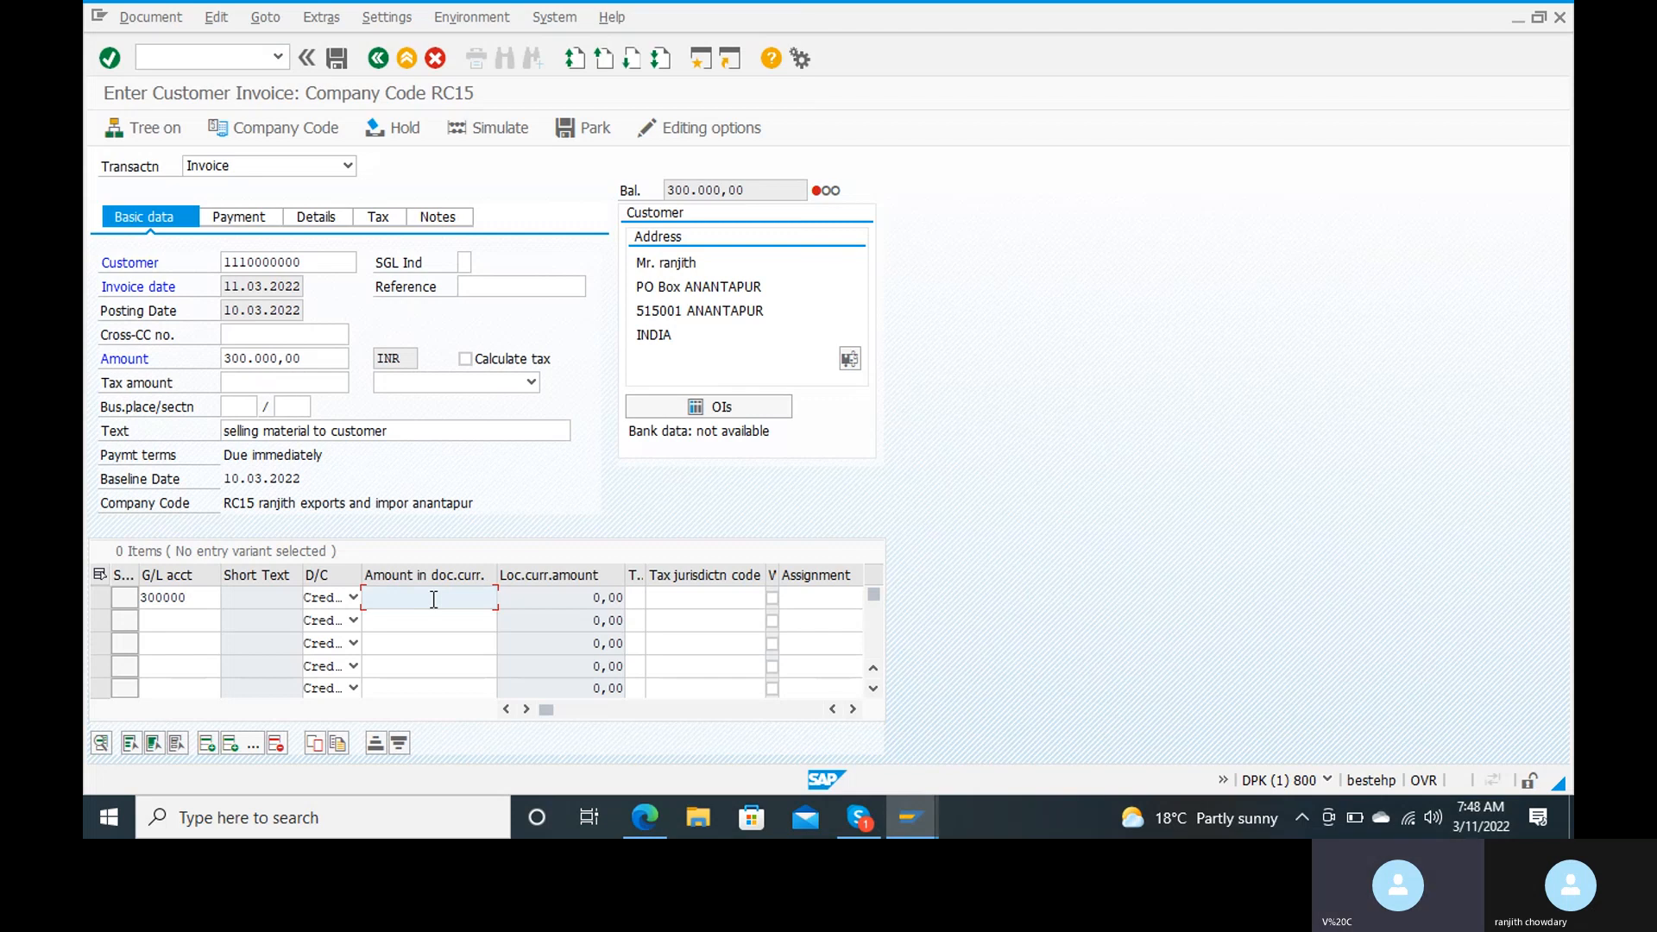
pyautogui.write('300000')
pyautogui.press('Return')
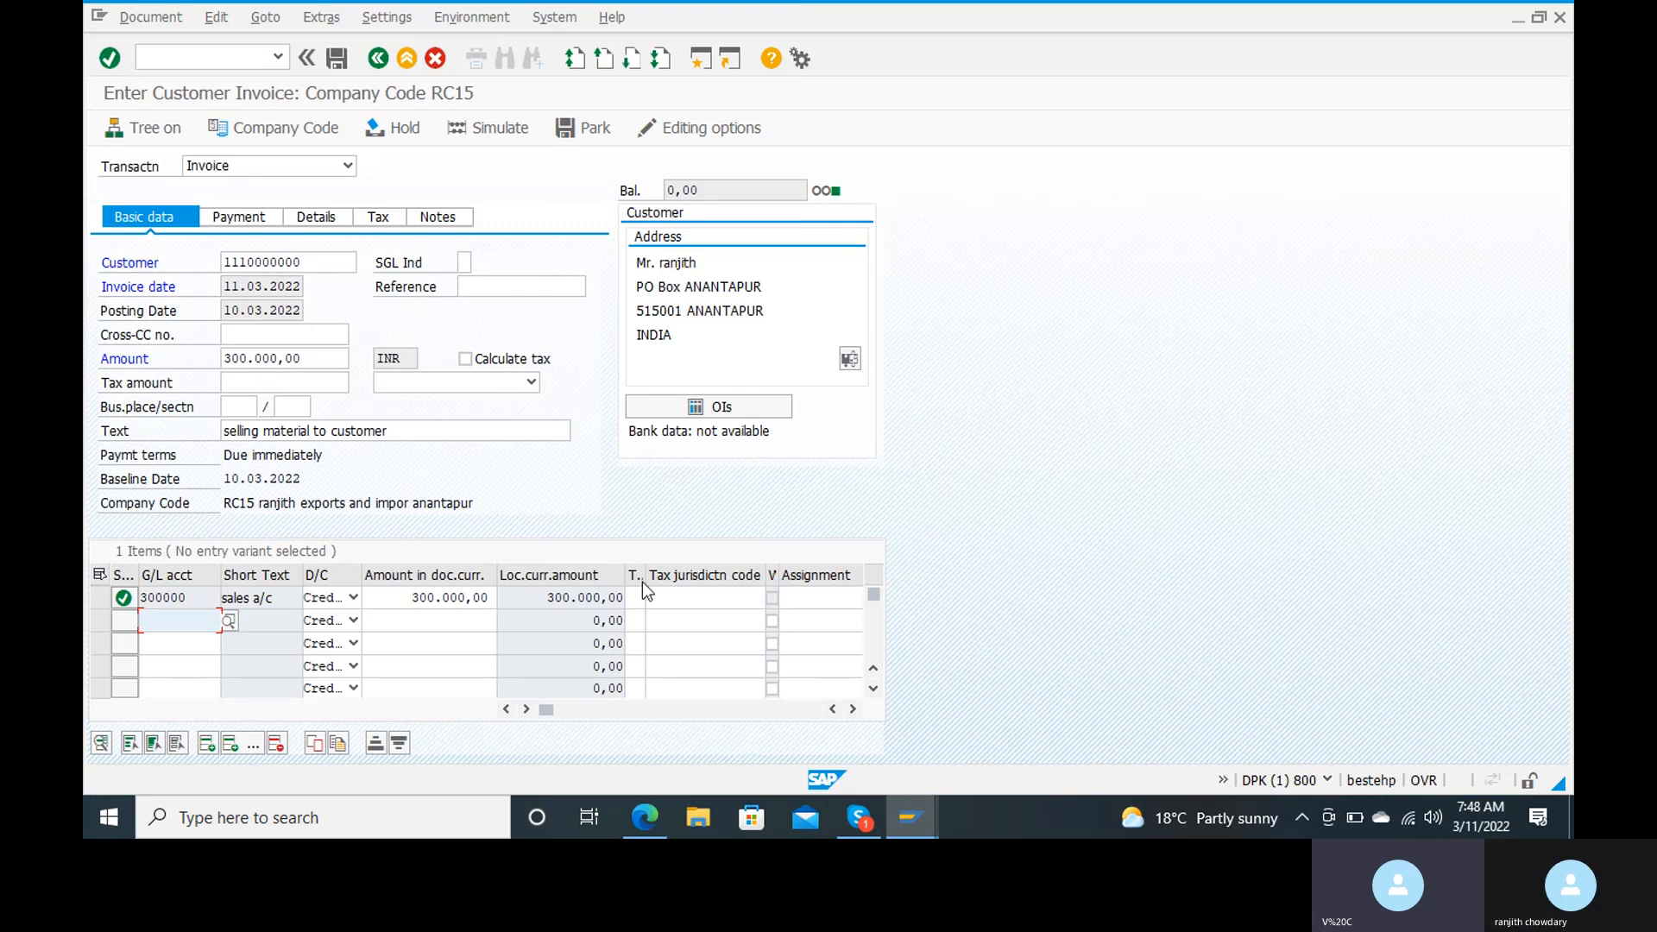
# Step: Simulate the customer invoice and post it
pyautogui.click(502, 124)
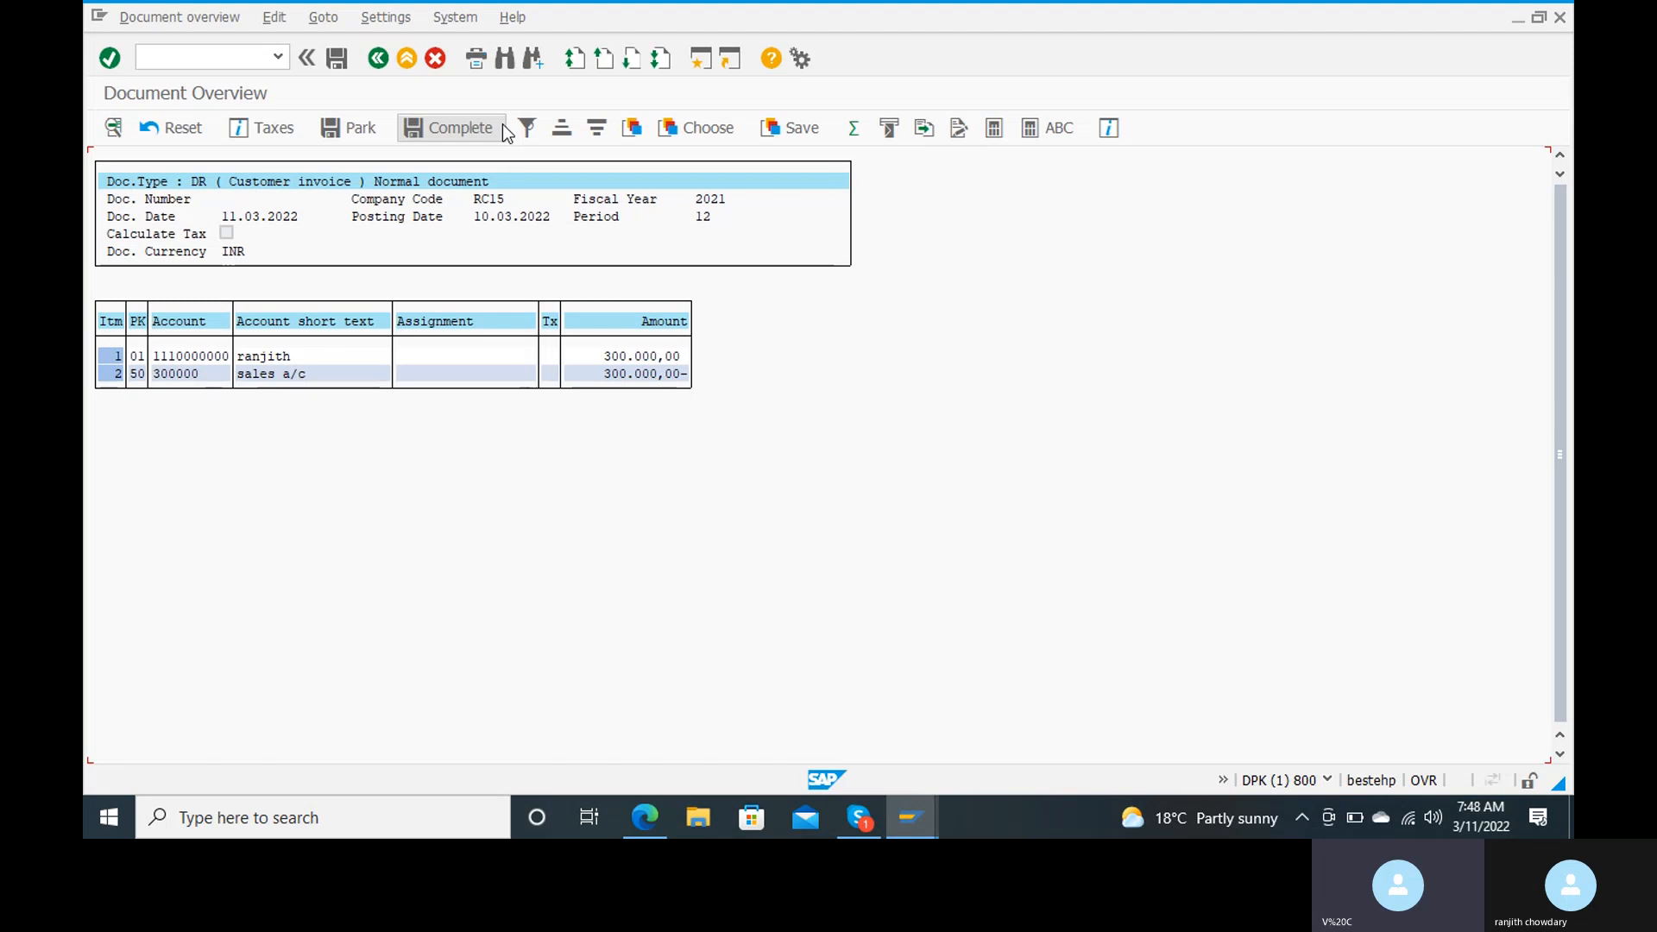
pyautogui.click(345, 69)
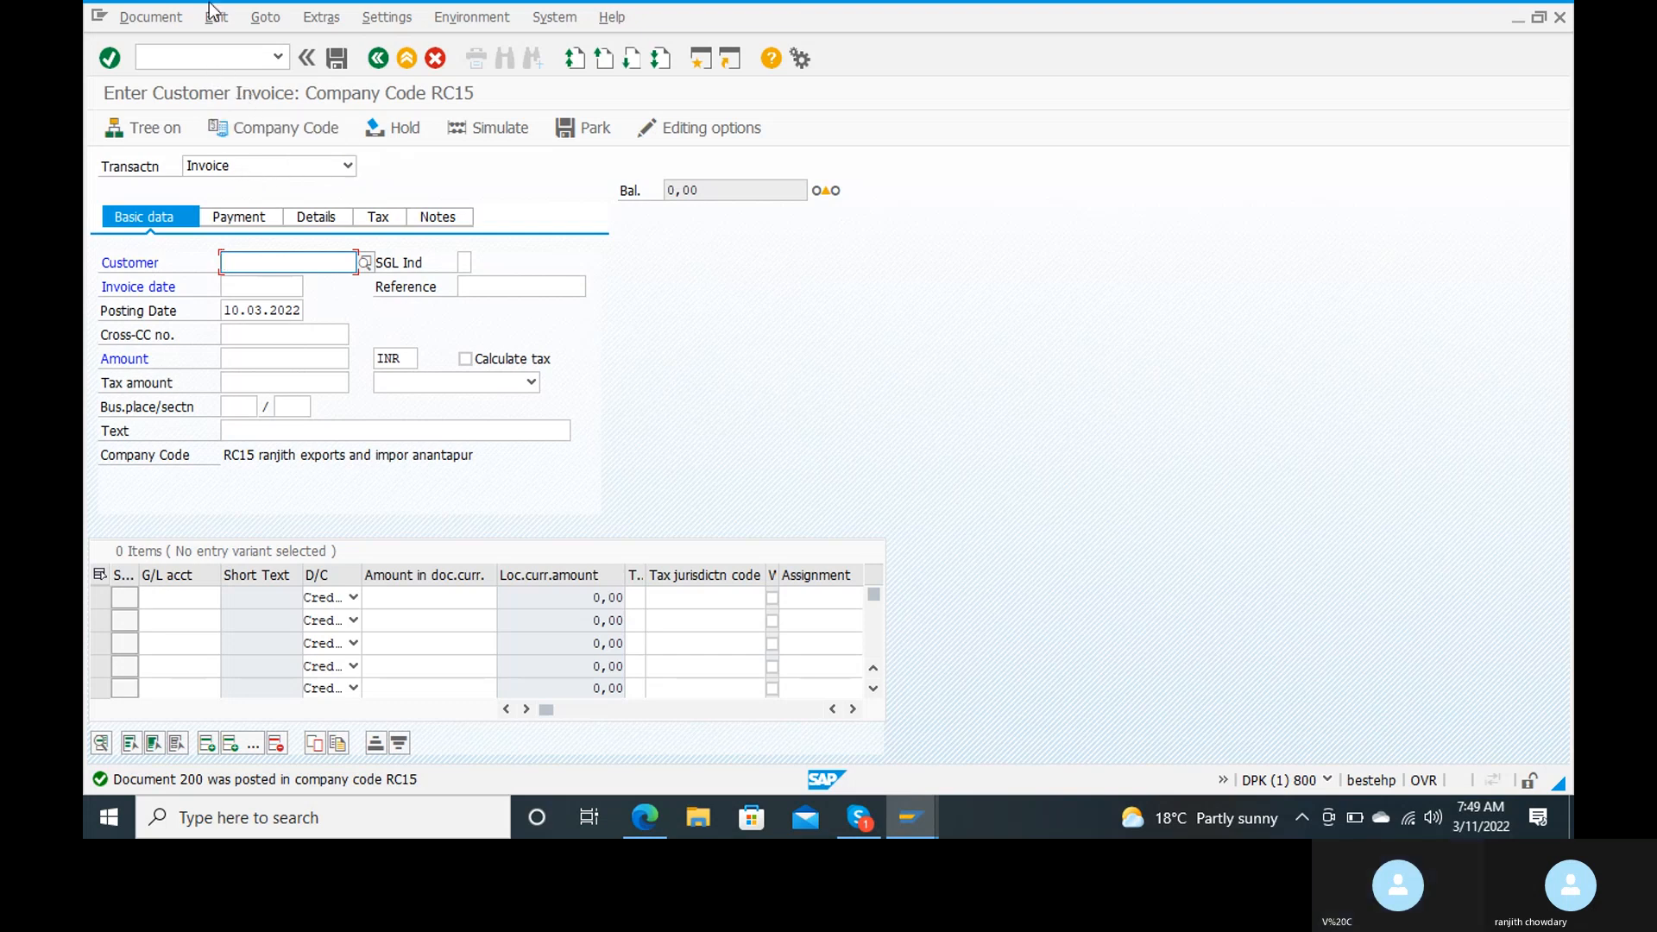
# Step: Display the posted invoice document and return to the SAP Easy Access menu
pyautogui.click(165, 23)
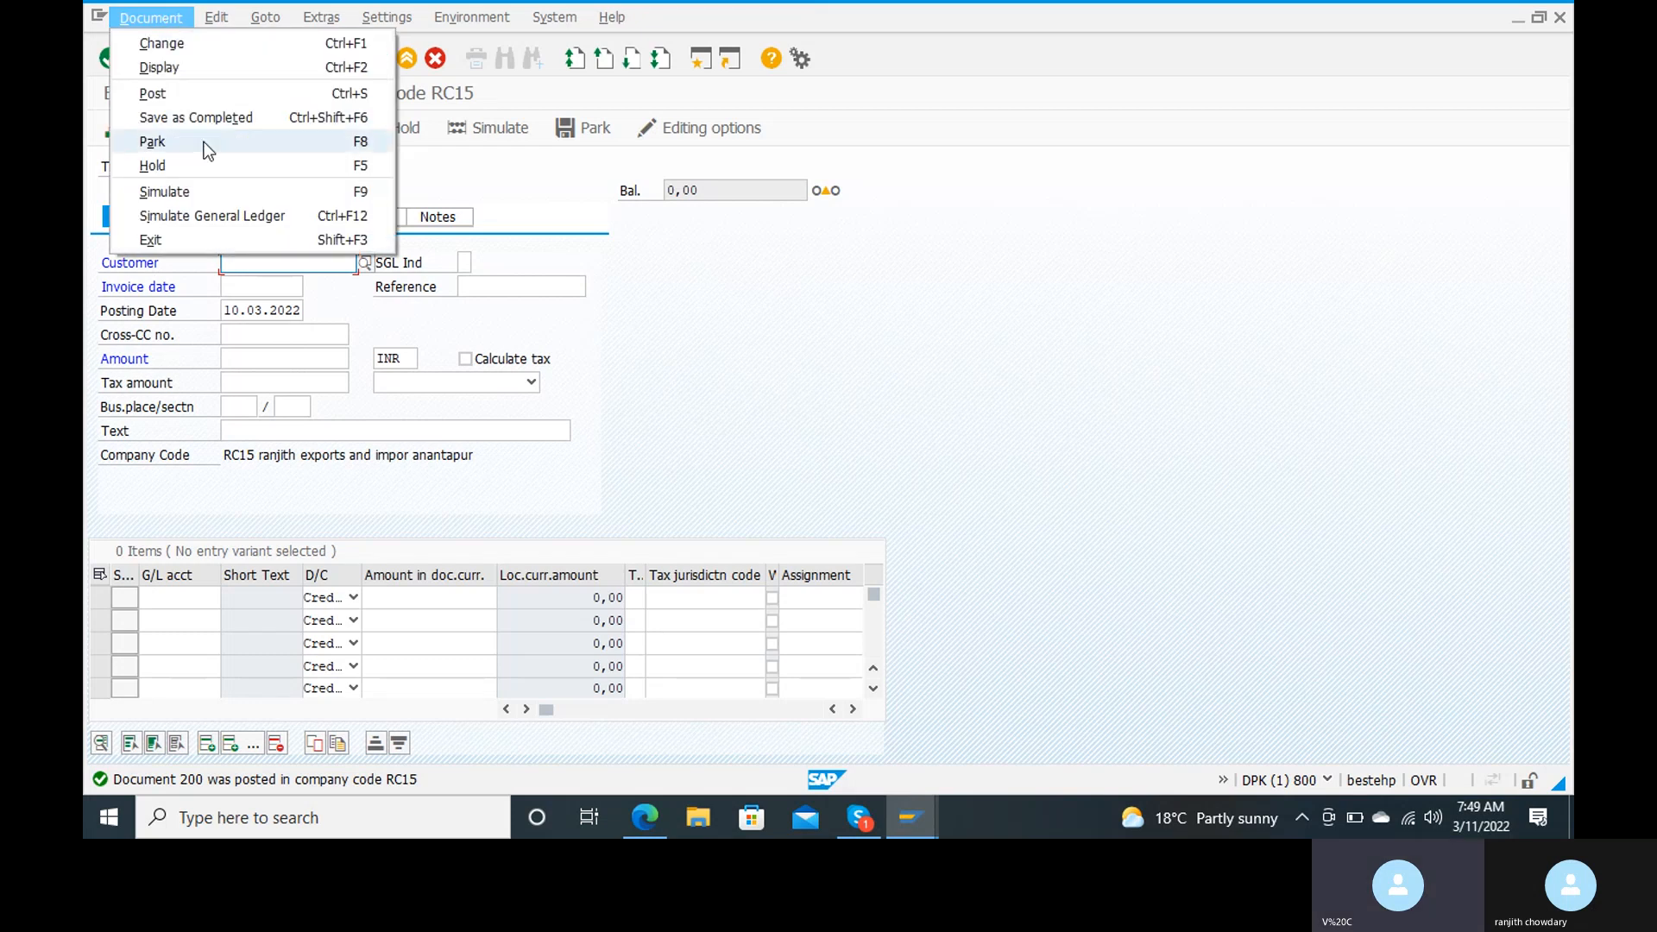
pyautogui.click(236, 65)
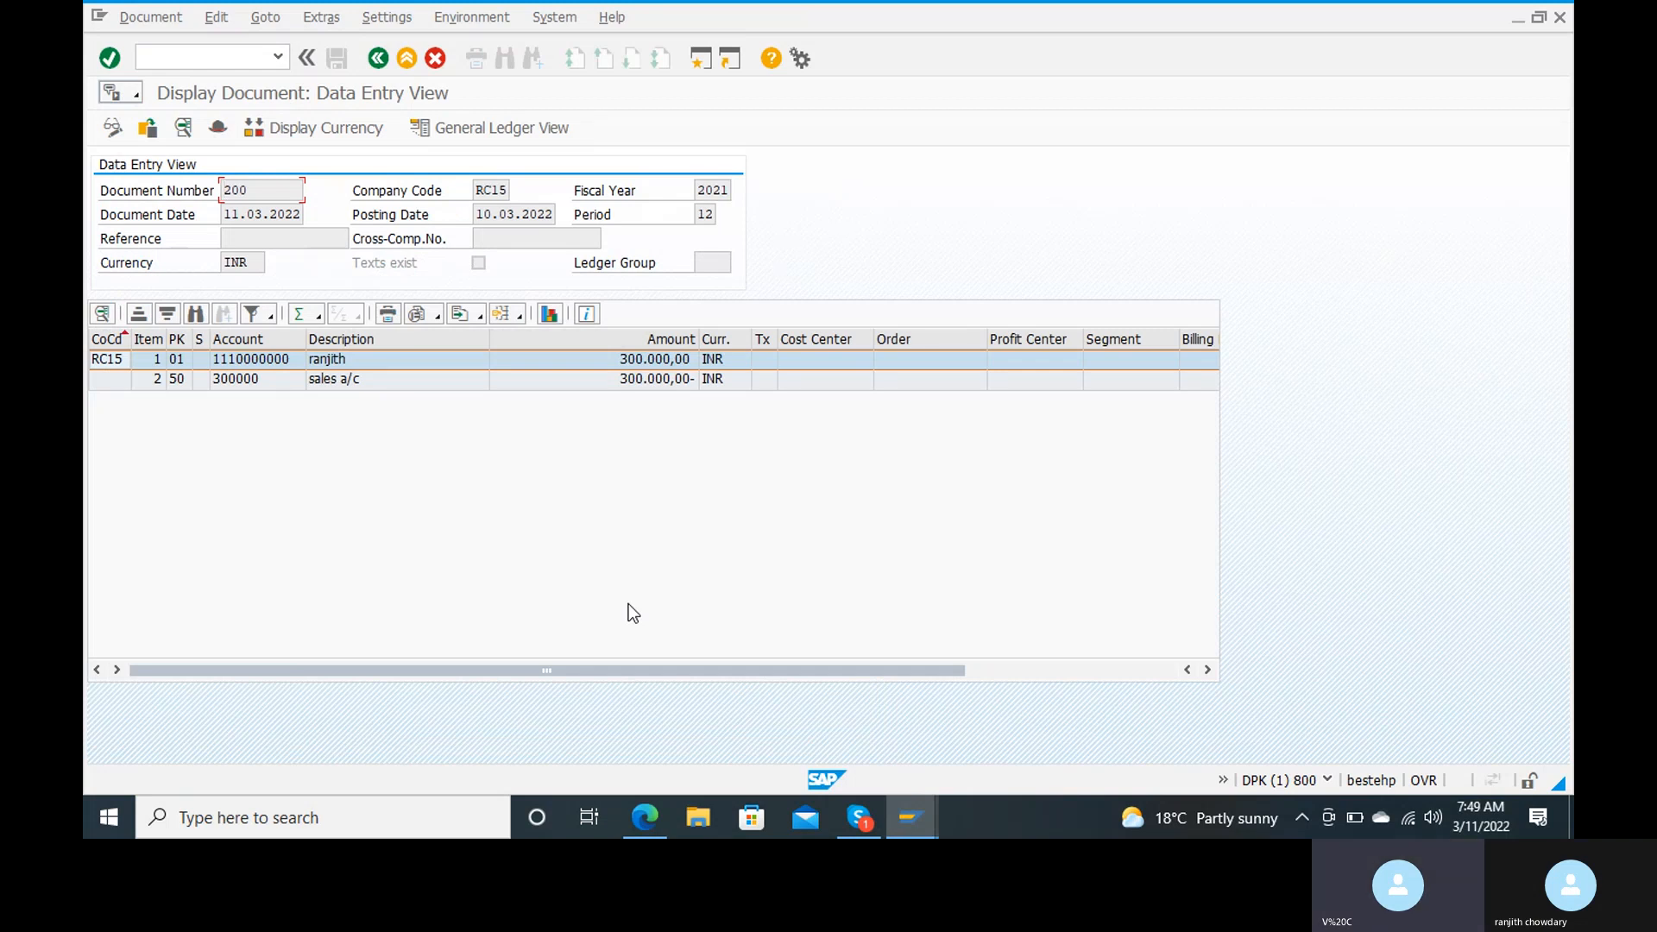
pyautogui.click(181, 59)
pyautogui.write('/n')
pyautogui.press('Return')
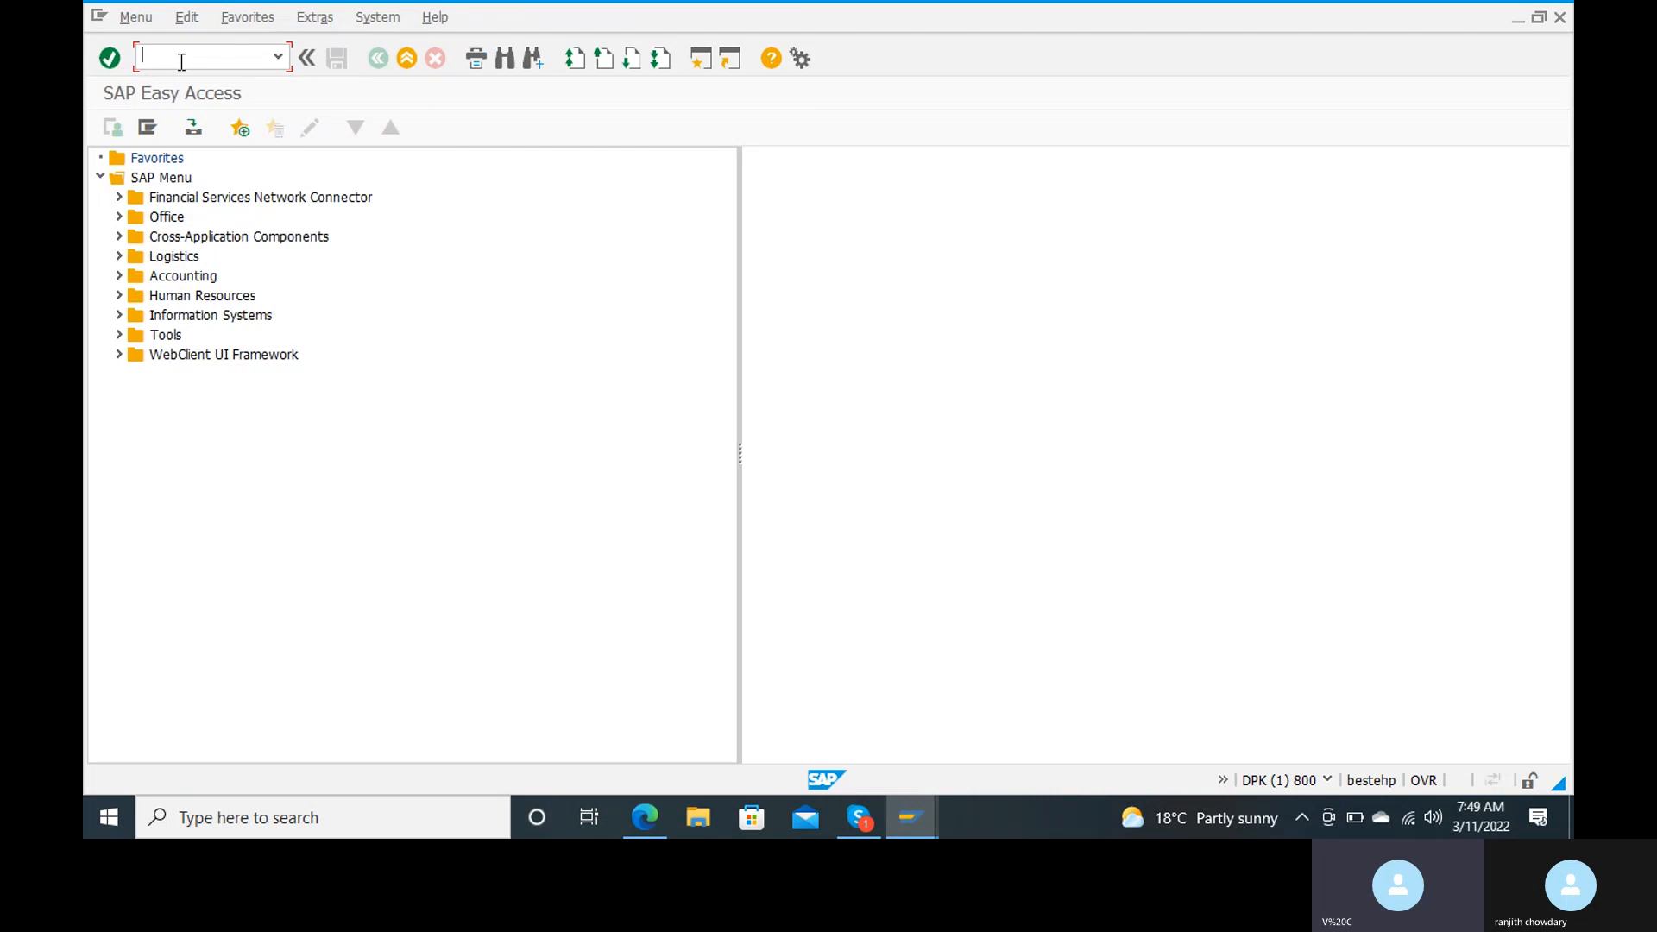
# Step: Run the customer line item display for the customer's open items in company code RC15
pyautogui.write('fbl5n')
pyautogui.press('Return')
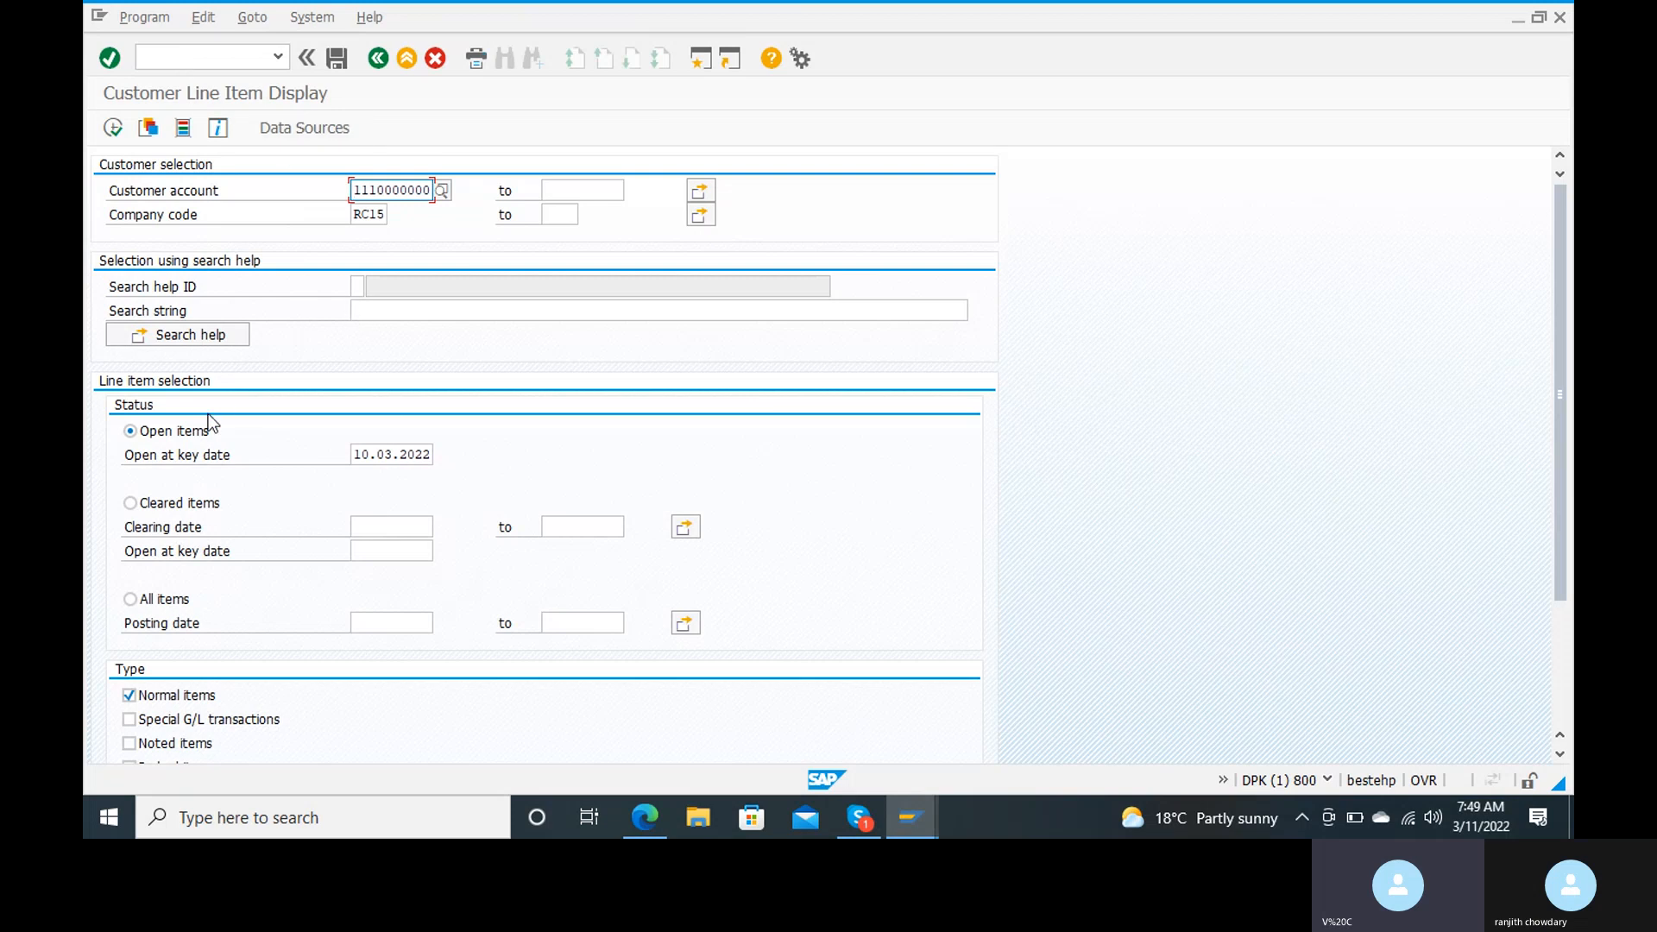
pyautogui.click(117, 133)
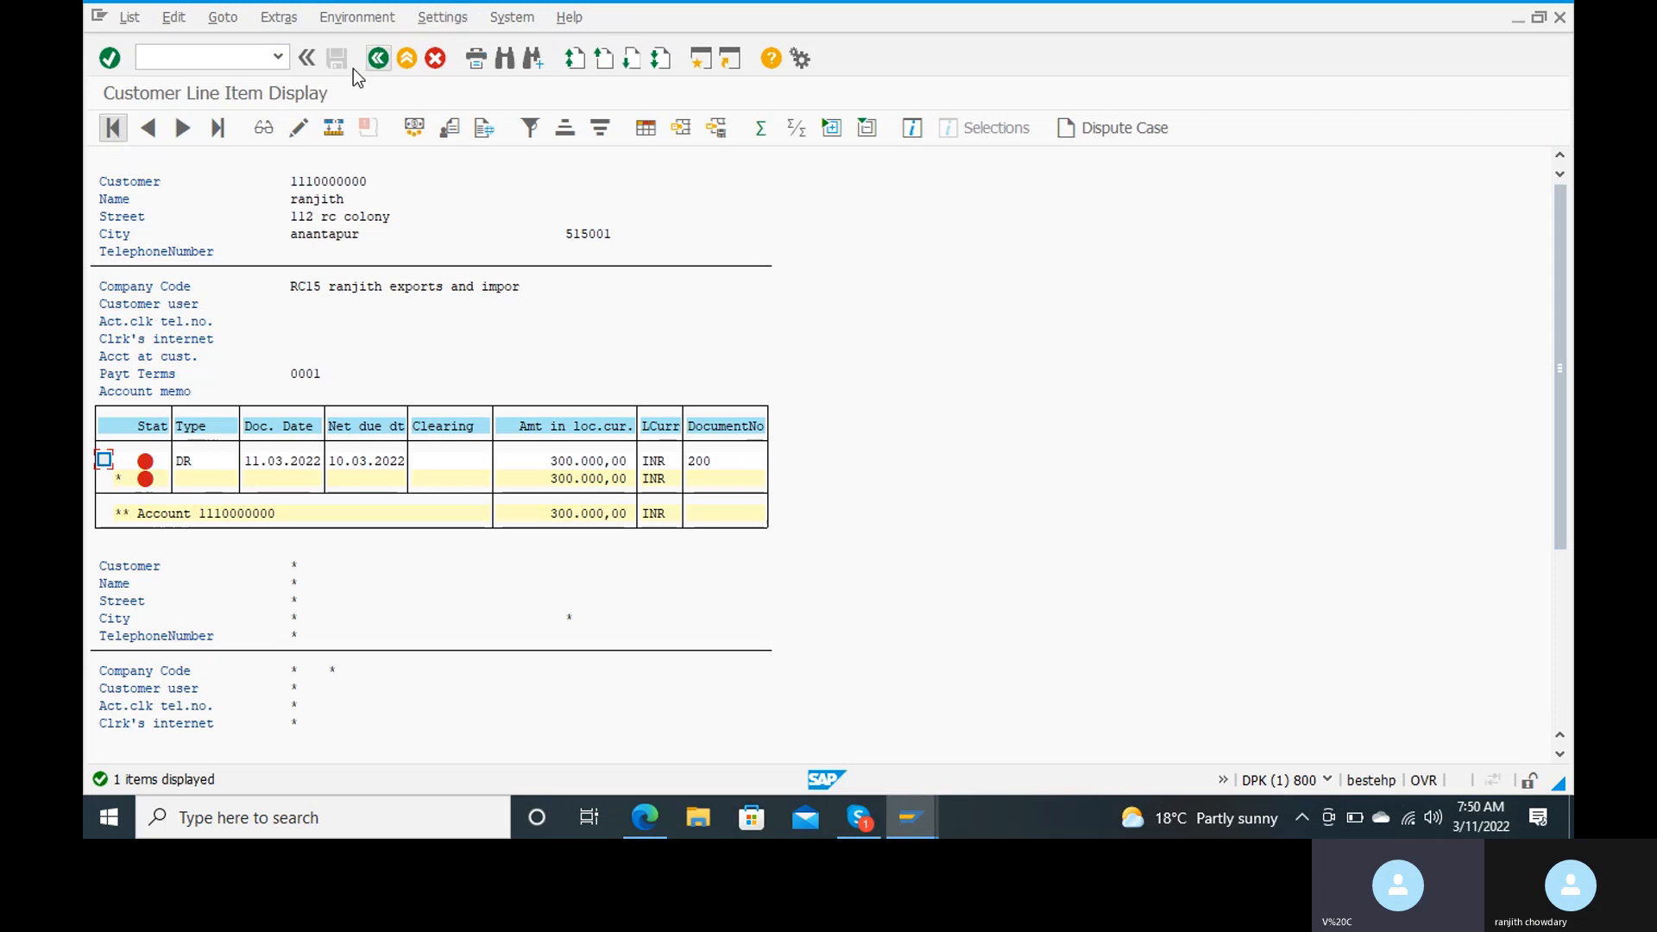
# Step: Leave the line item display and start central G/L account maintenance with transaction FS00
pyautogui.click(174, 53)
pyautogui.write('/')
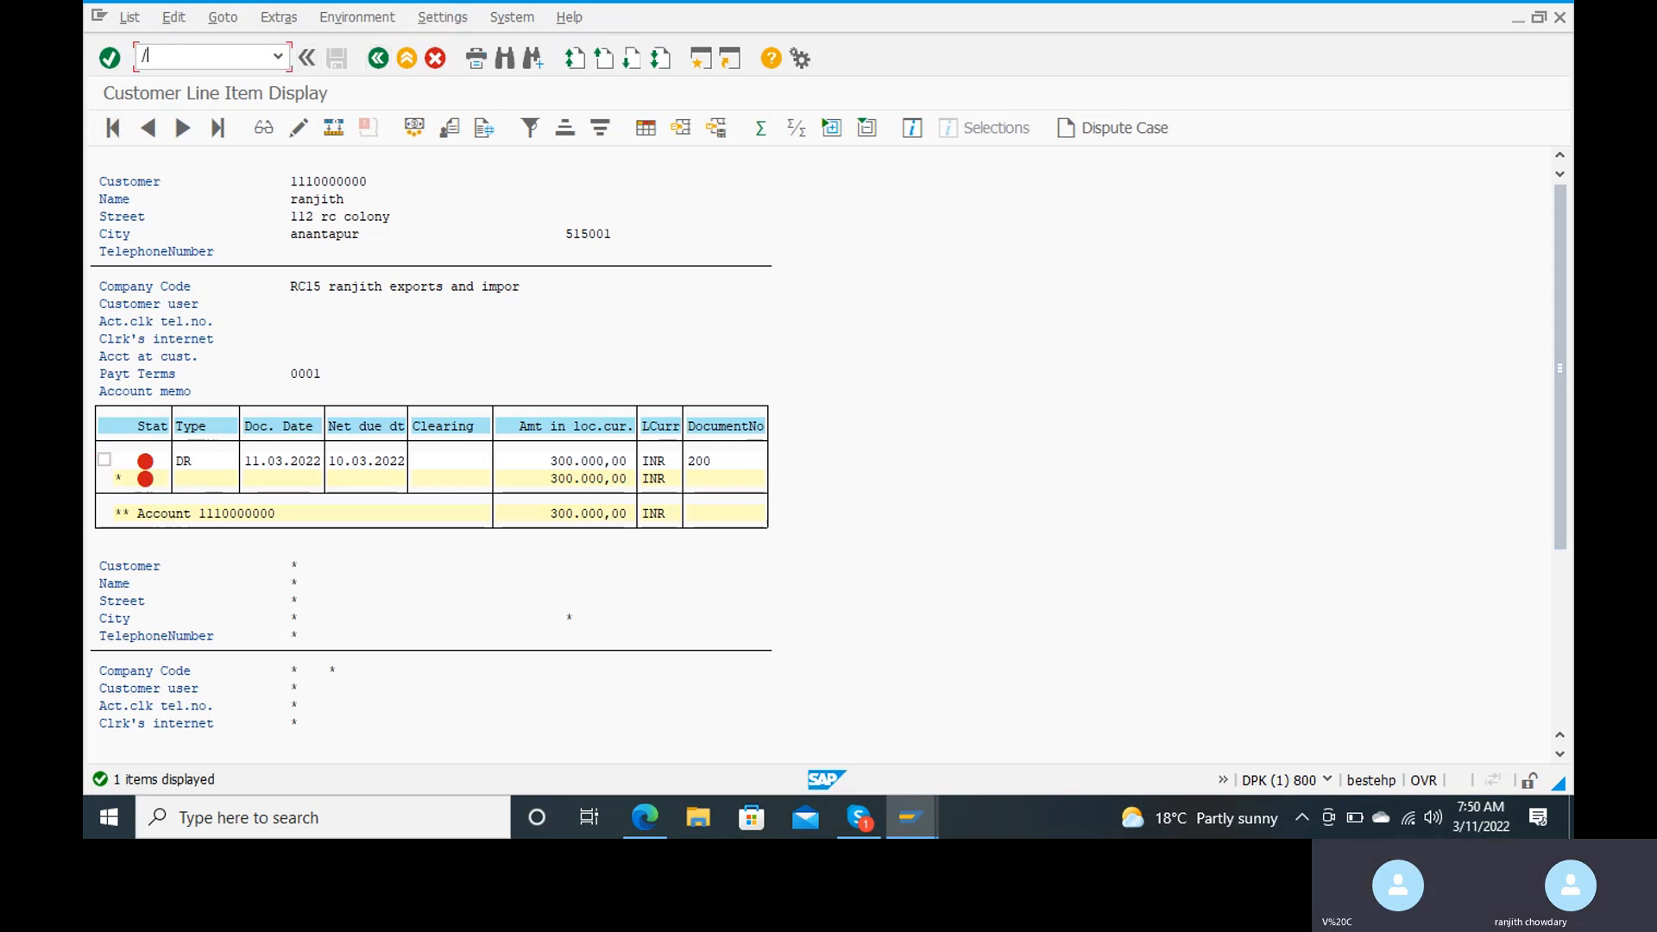
pyautogui.write('nfs00')
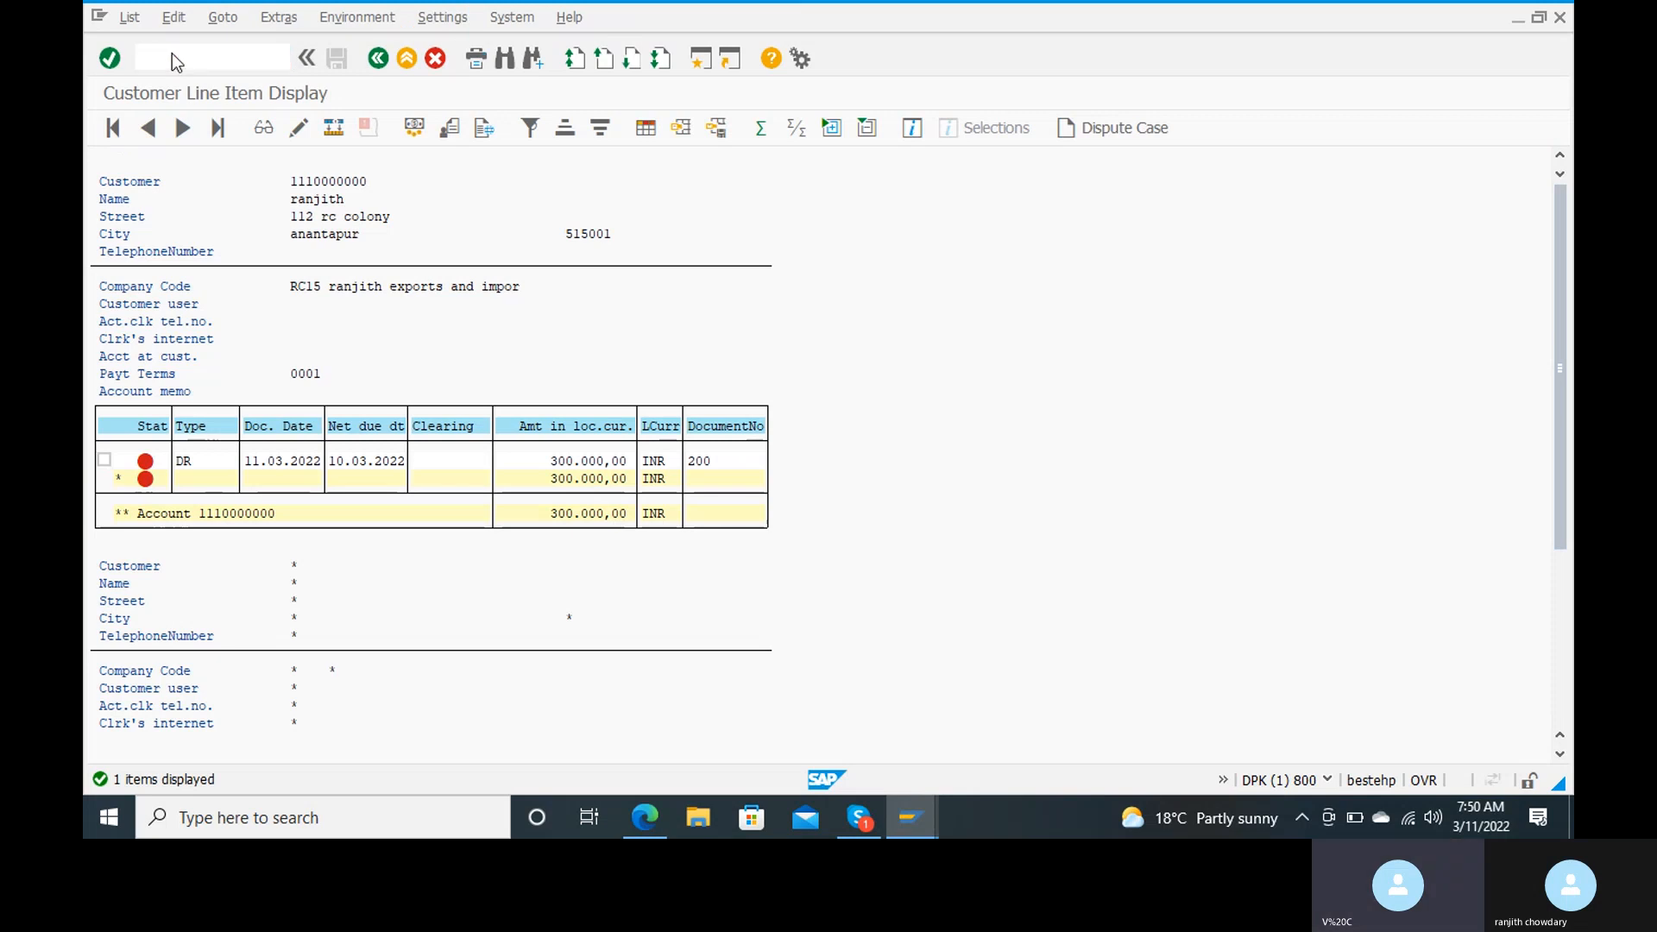
pyautogui.press('Return')
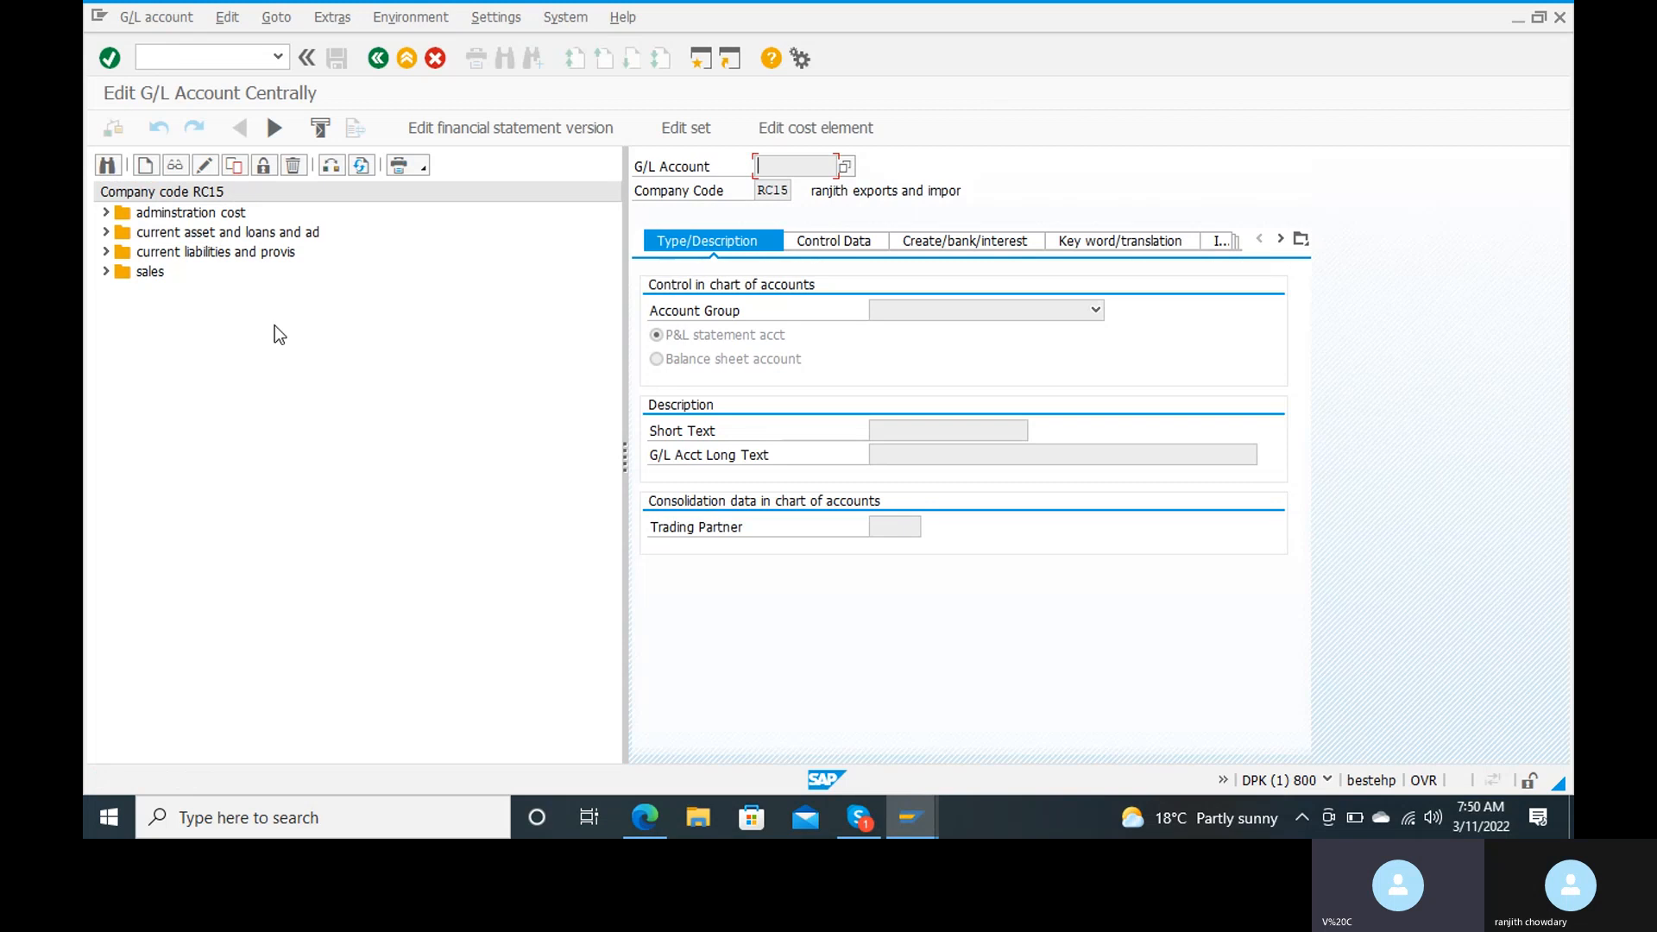
# Step: Open G/L account 300000 from the sales account group in change mode
pyautogui.click(130, 272)
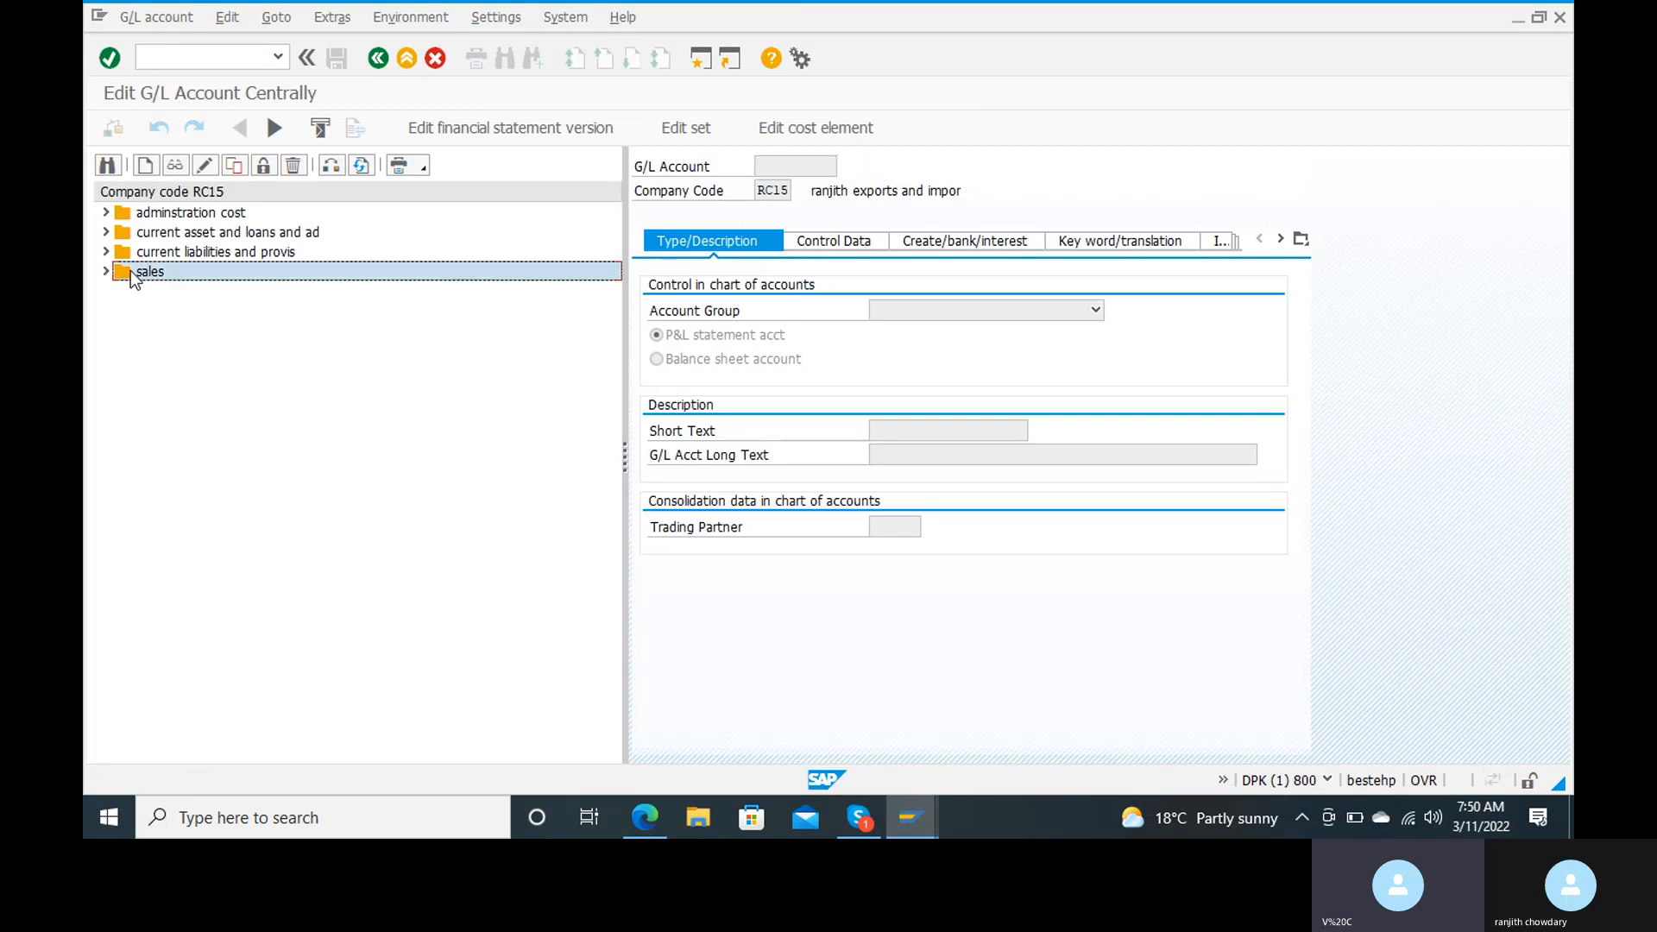
pyautogui.click(106, 272)
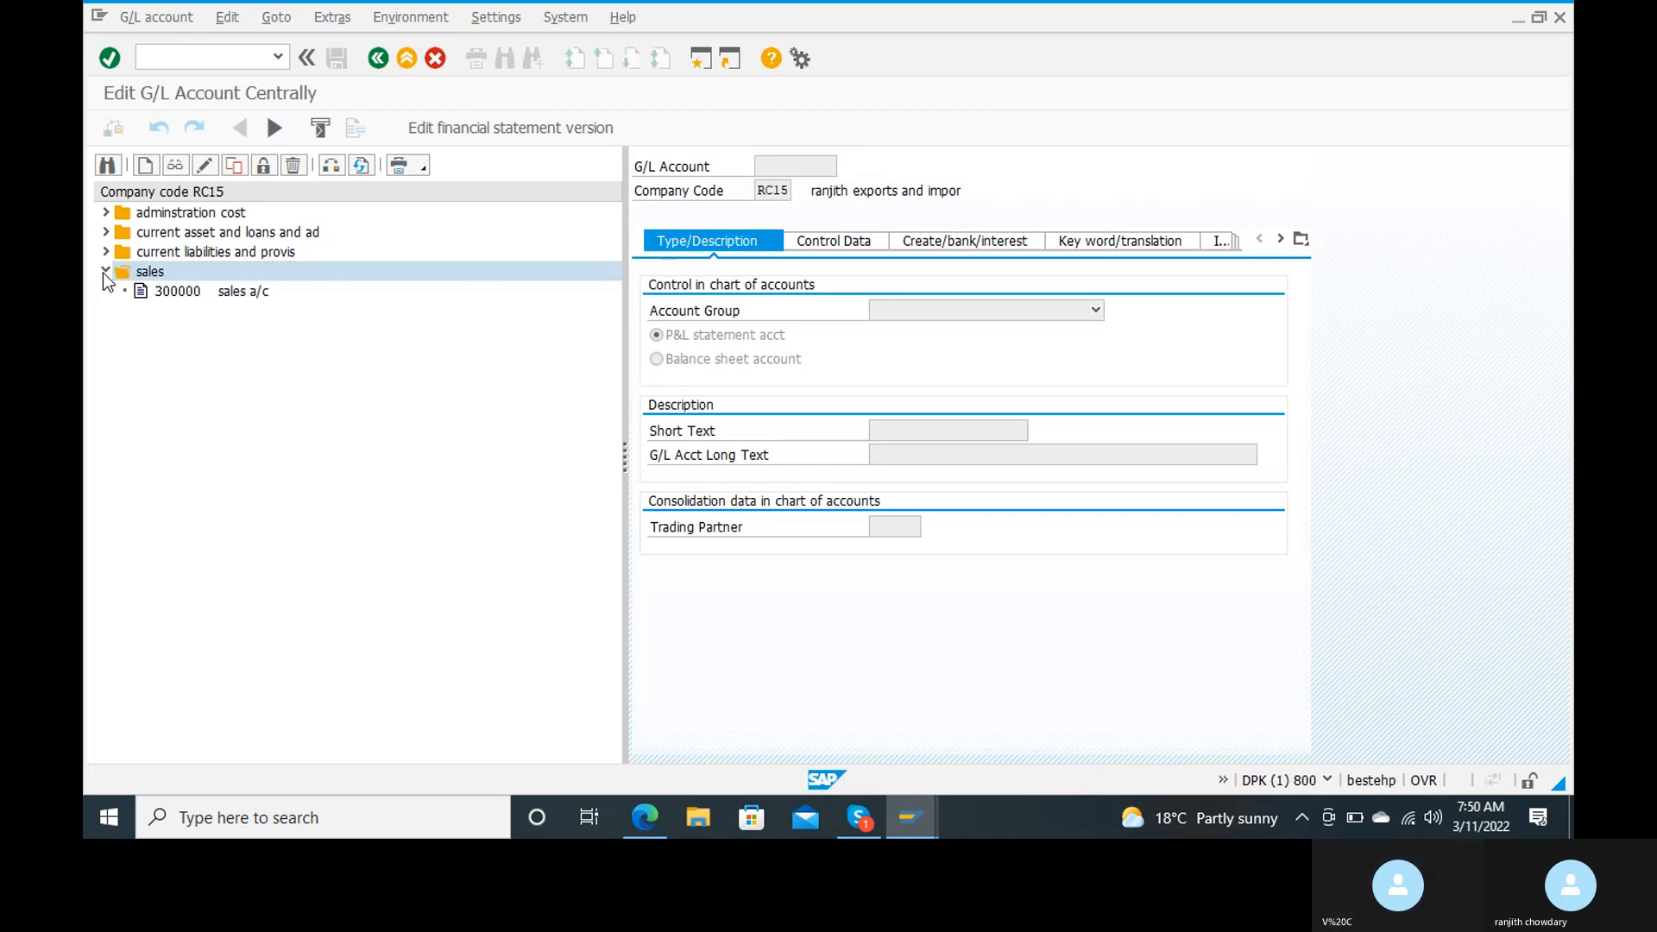
pyautogui.click(153, 295)
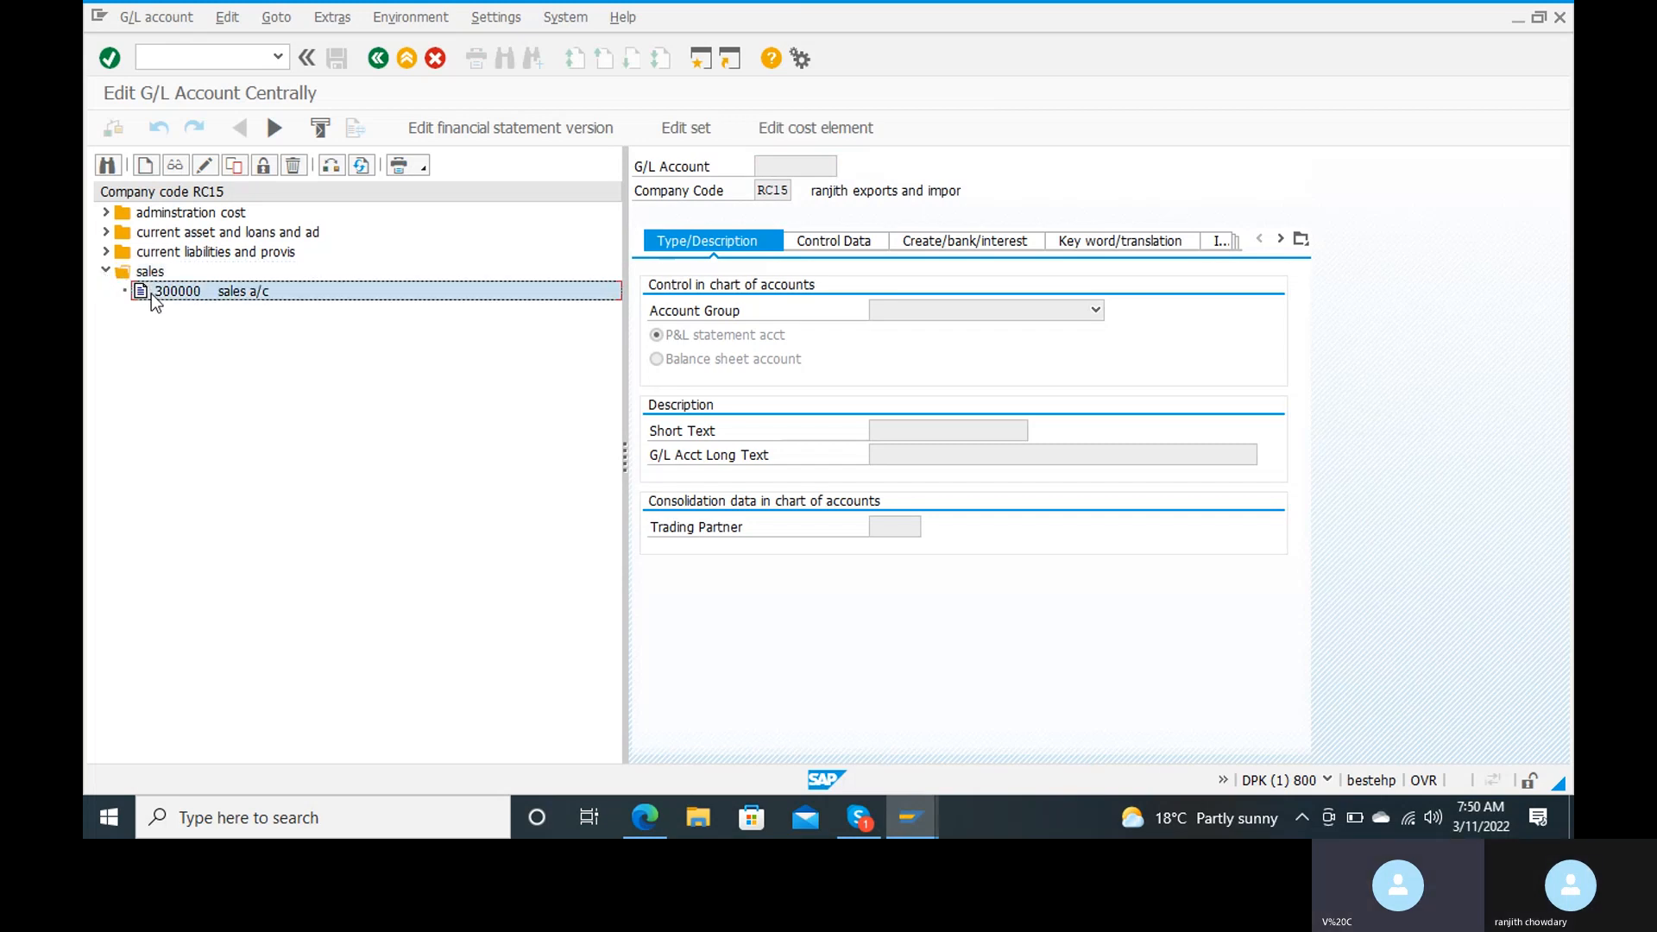
pyautogui.doubleClick(152, 295)
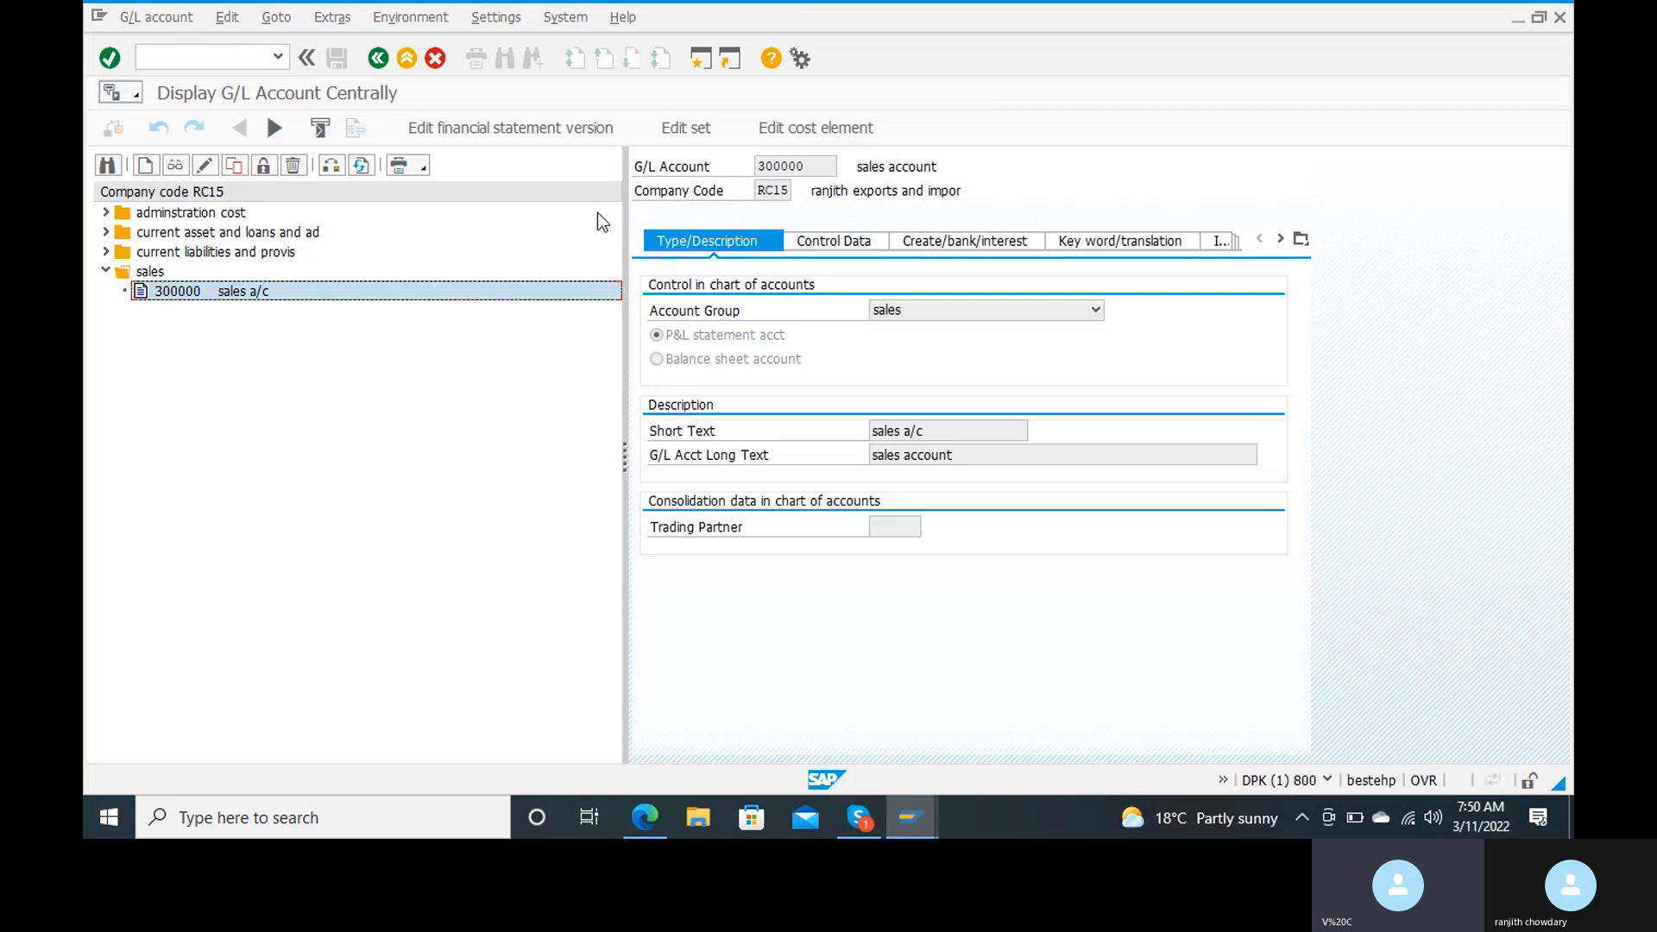
pyautogui.click(208, 173)
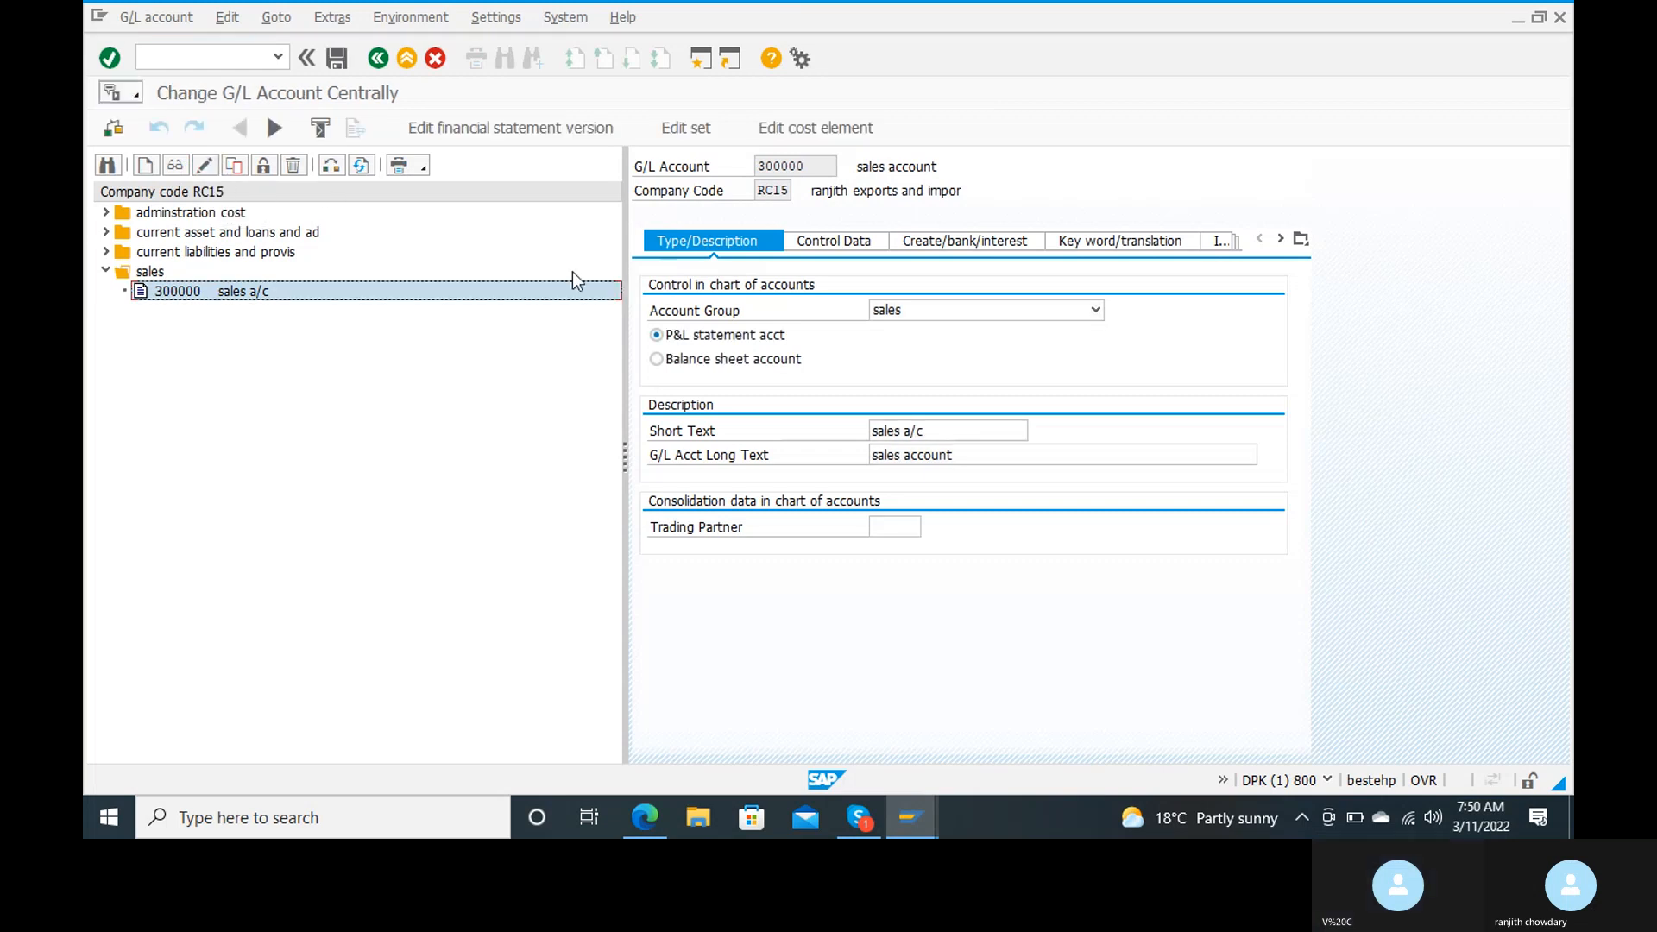
# Step: Deactivate line item display and clear the sort key in the control data of sales account 300000, and save the account
pyautogui.click(833, 251)
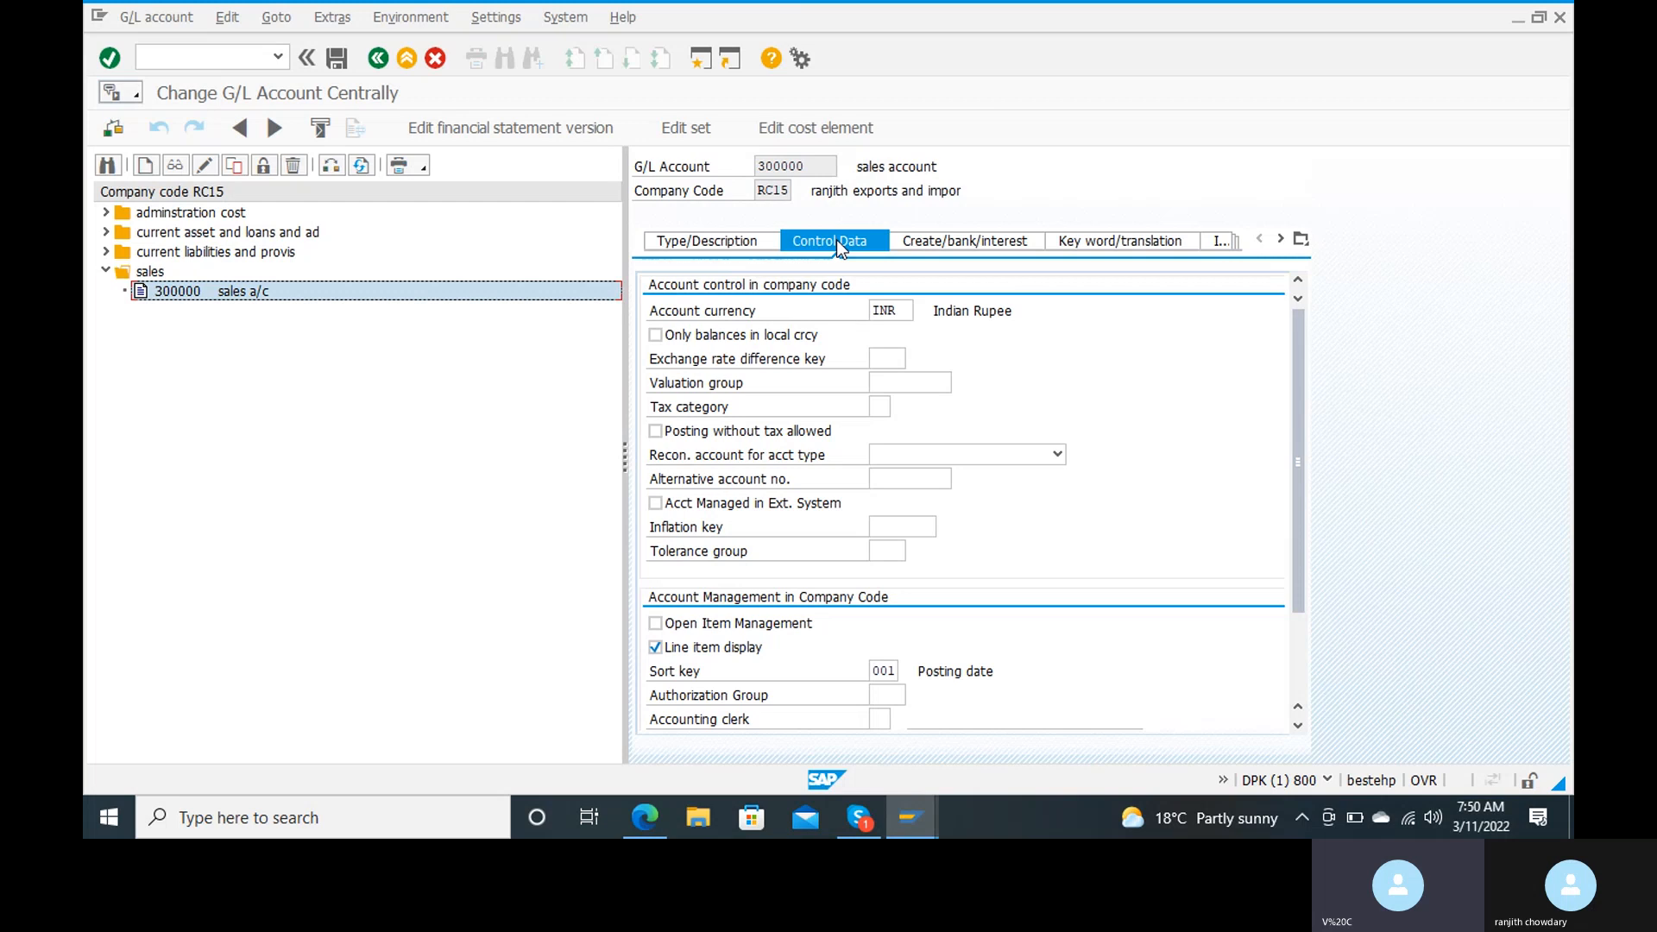
pyautogui.click(655, 648)
pyautogui.click(892, 670)
pyautogui.press('Return')
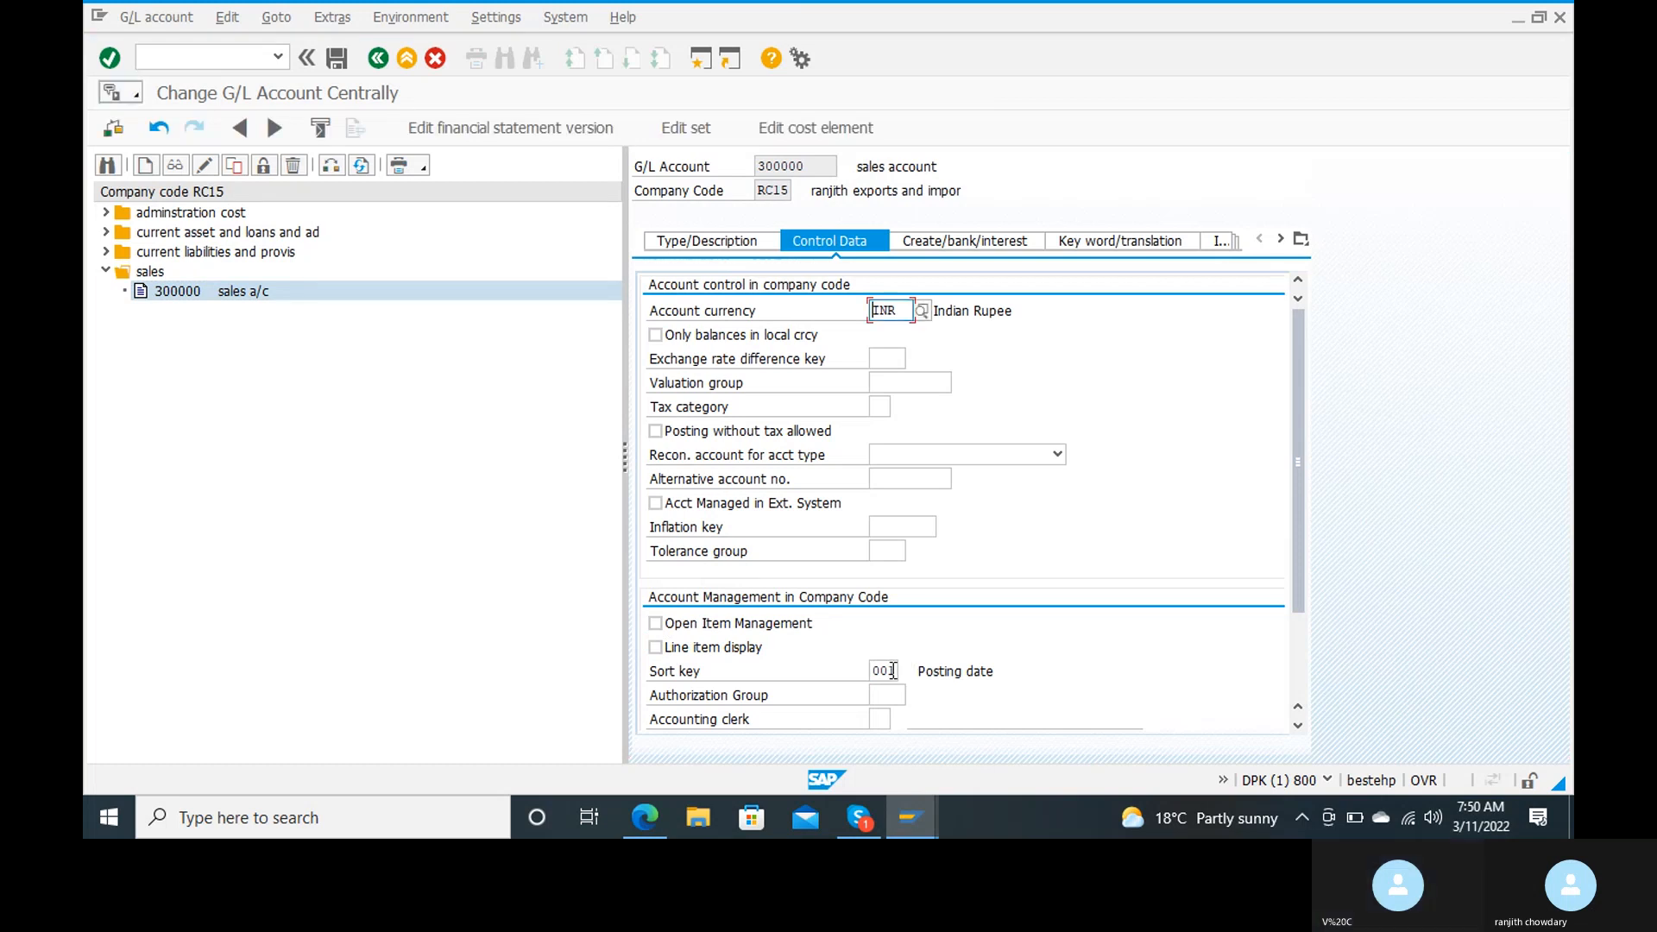
pyautogui.click(891, 671)
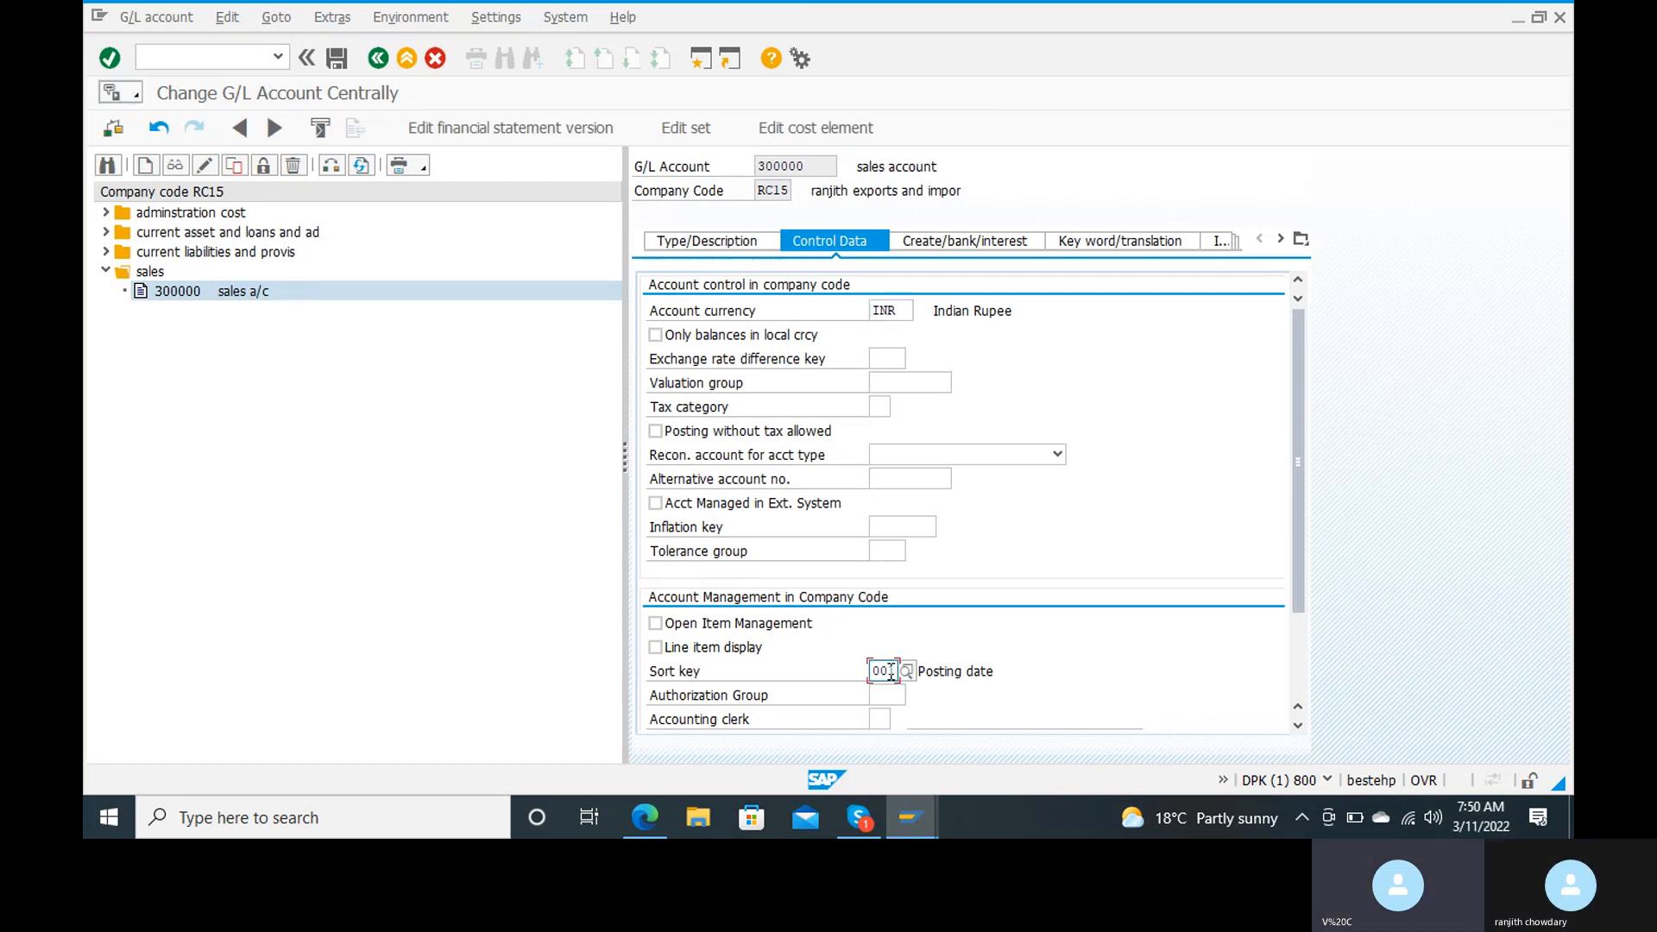
pyautogui.press('BackSpace')
pyautogui.press('BackSpace')
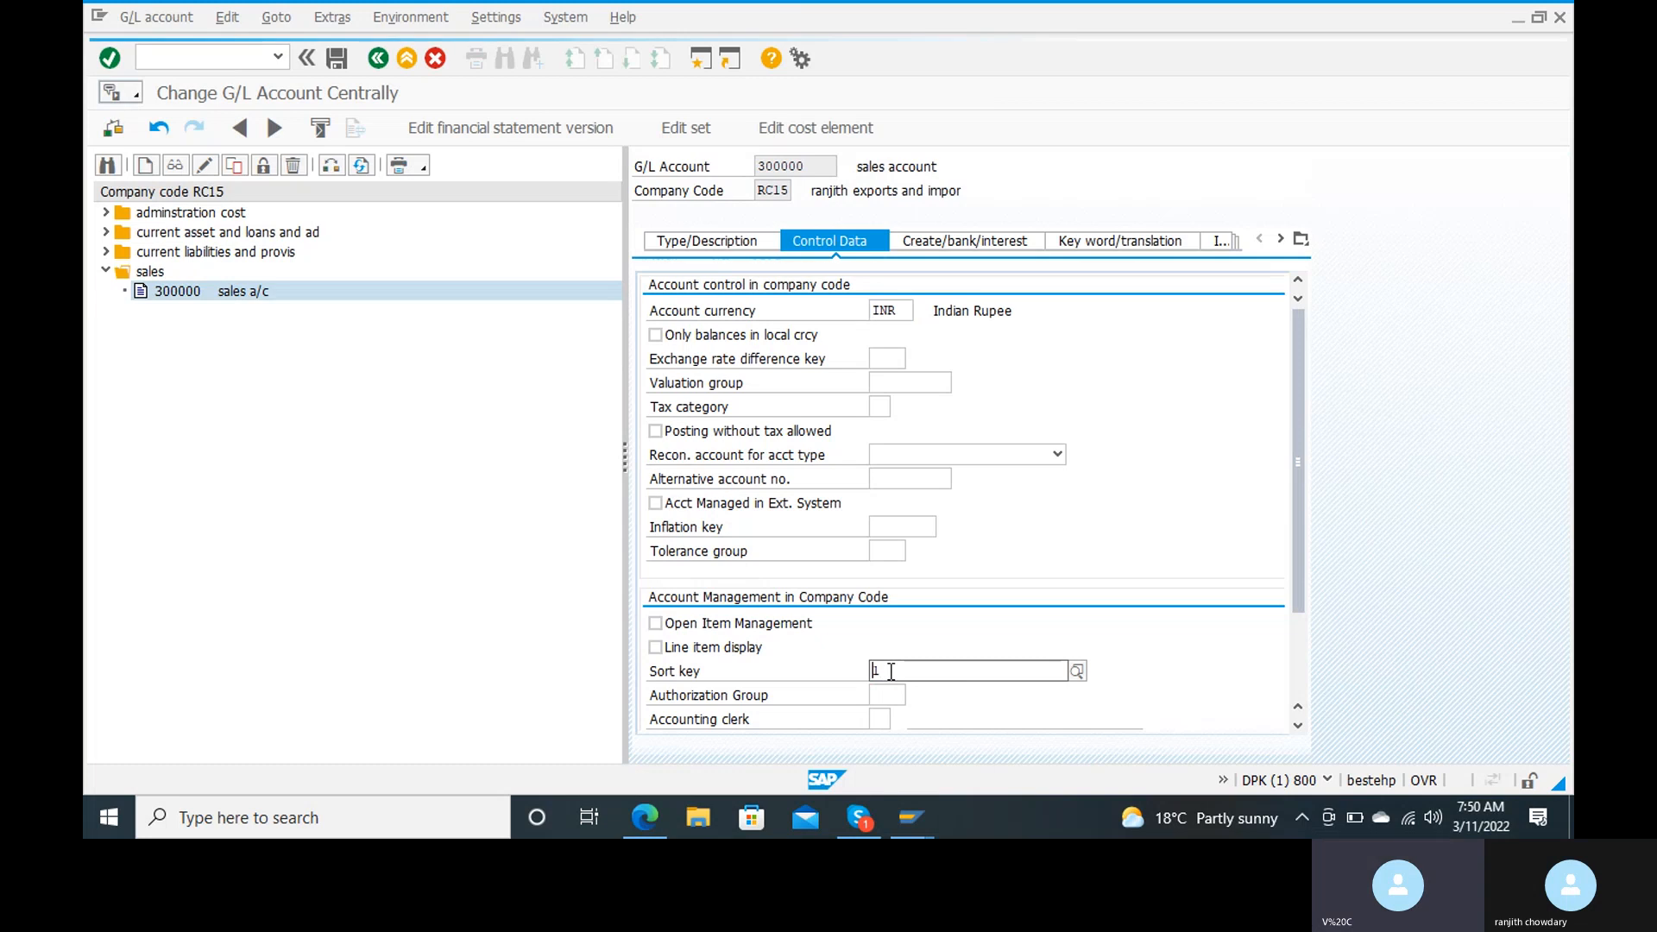
pyautogui.press('BackSpace')
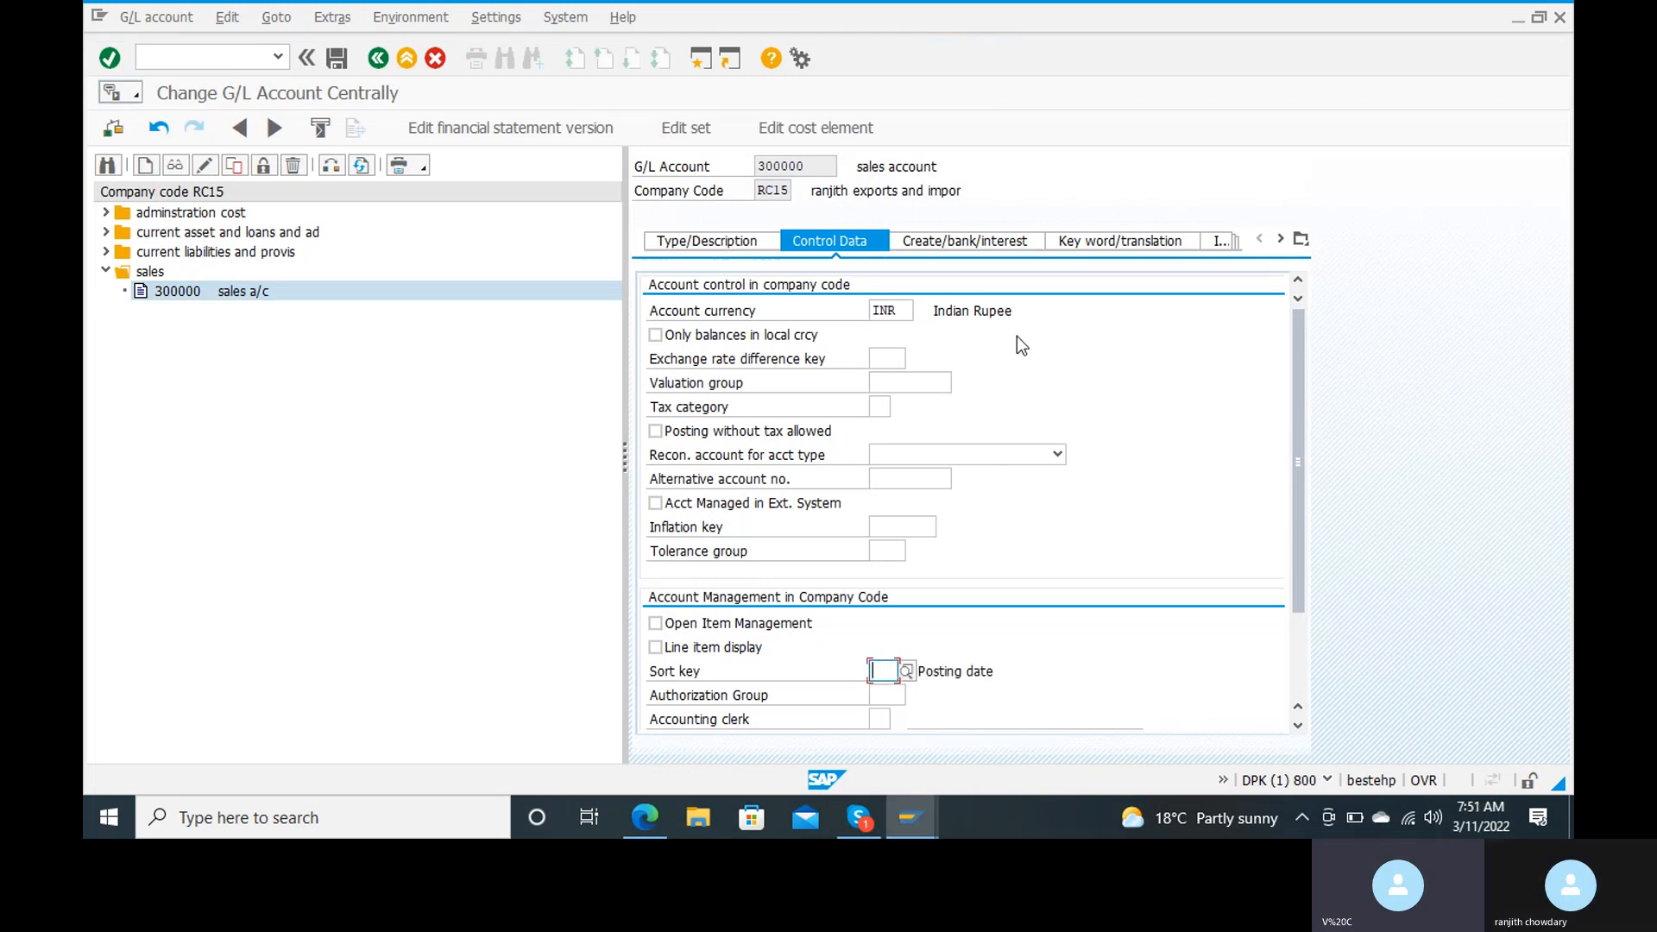
pyautogui.click(336, 58)
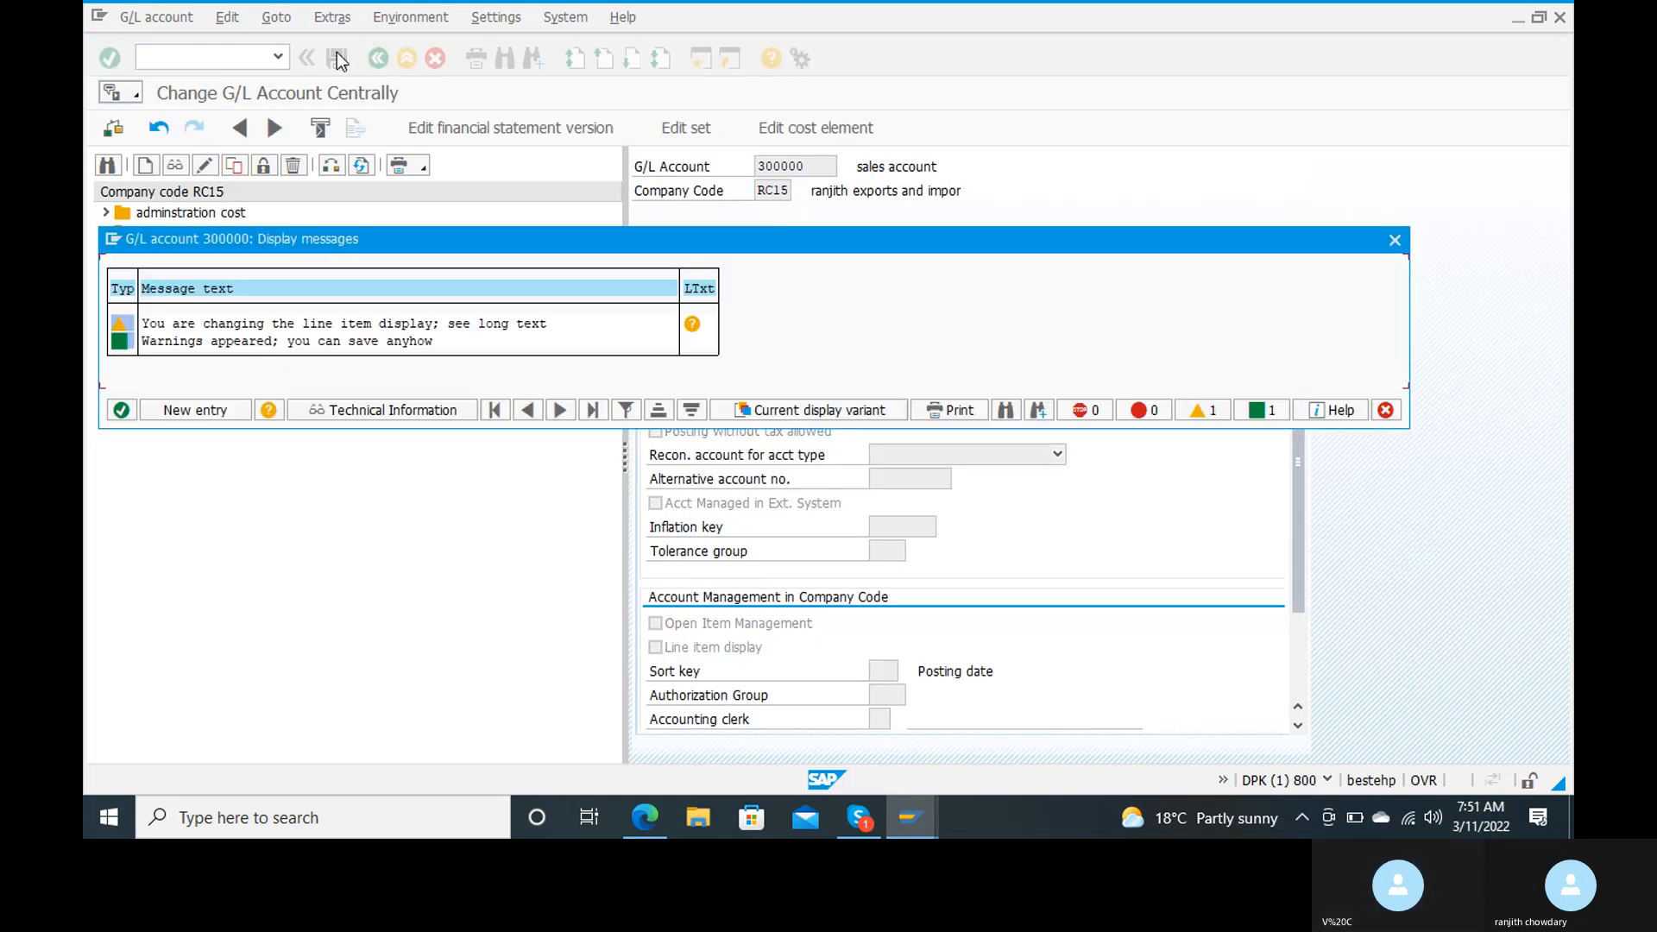
pyautogui.press('Return')
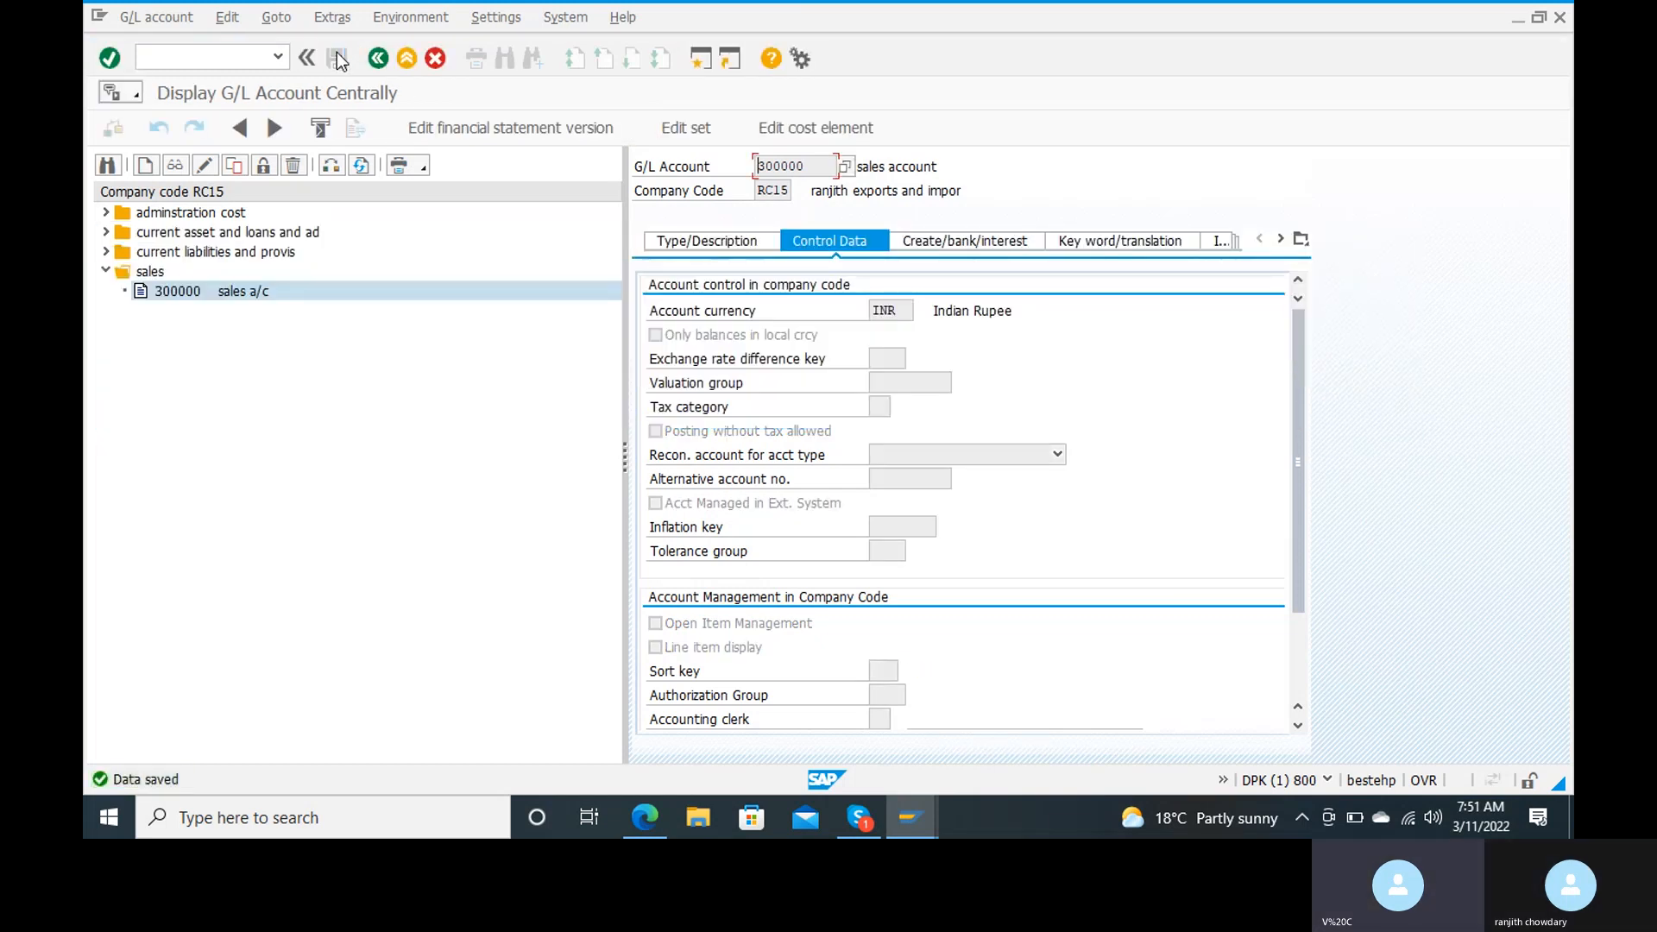
# Step: Run the customer line item display with transaction FBL5N for the customer's open items in company code RC15
pyautogui.click(206, 59)
pyautogui.write('/nfb')
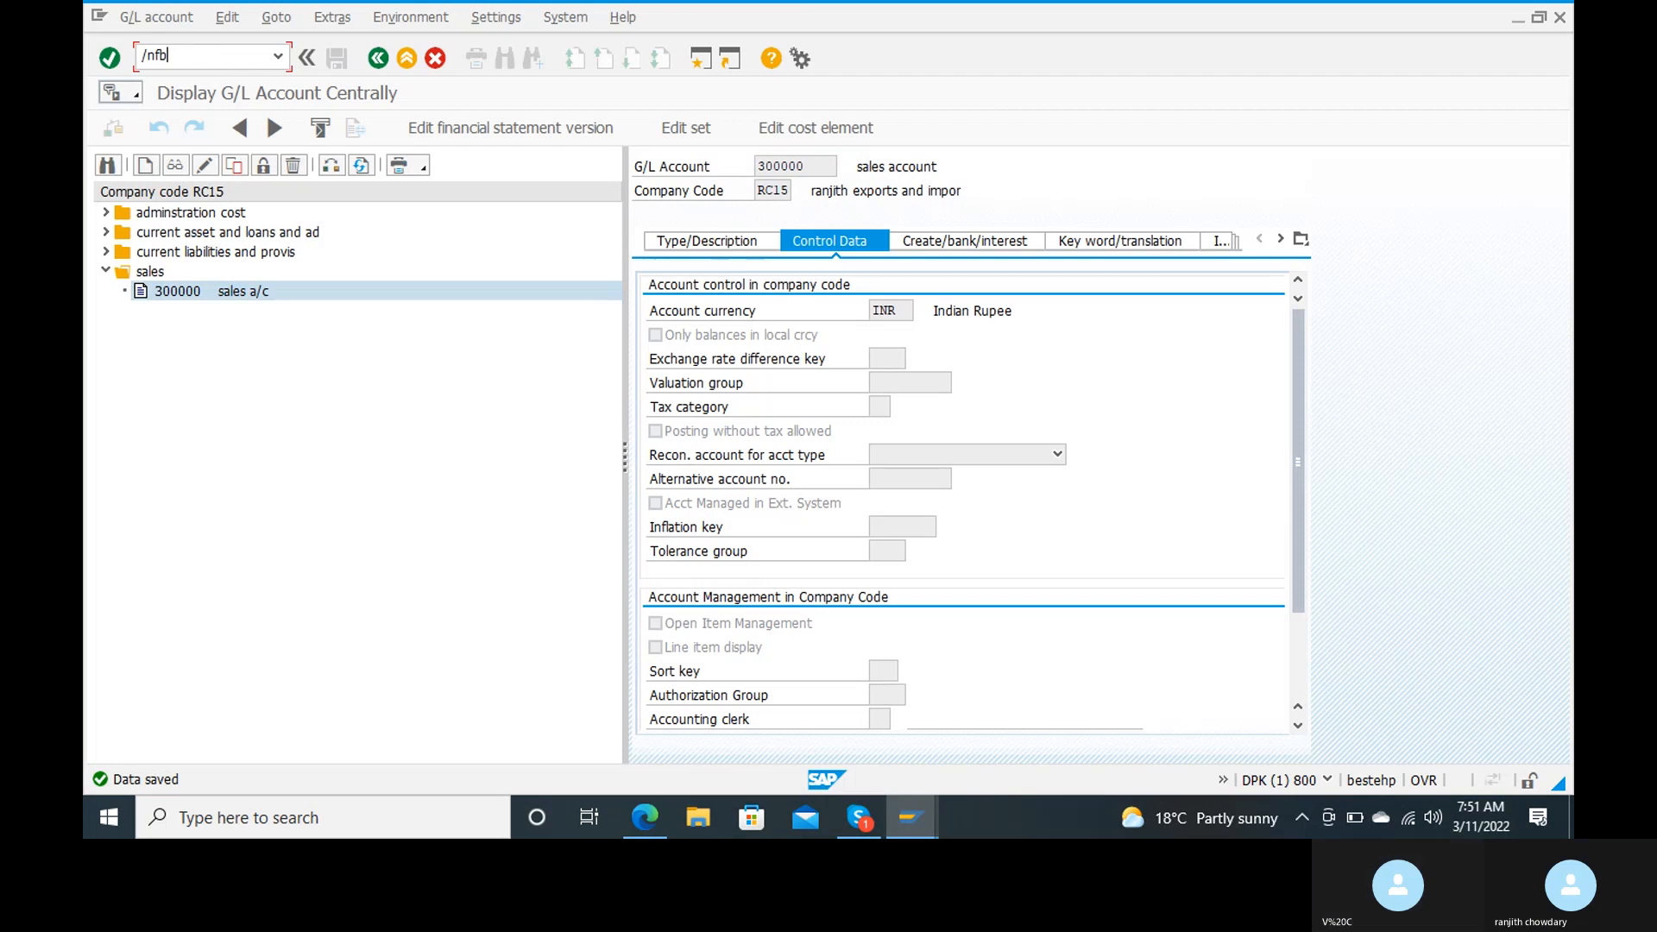
pyautogui.write('l5n')
pyautogui.press('Return')
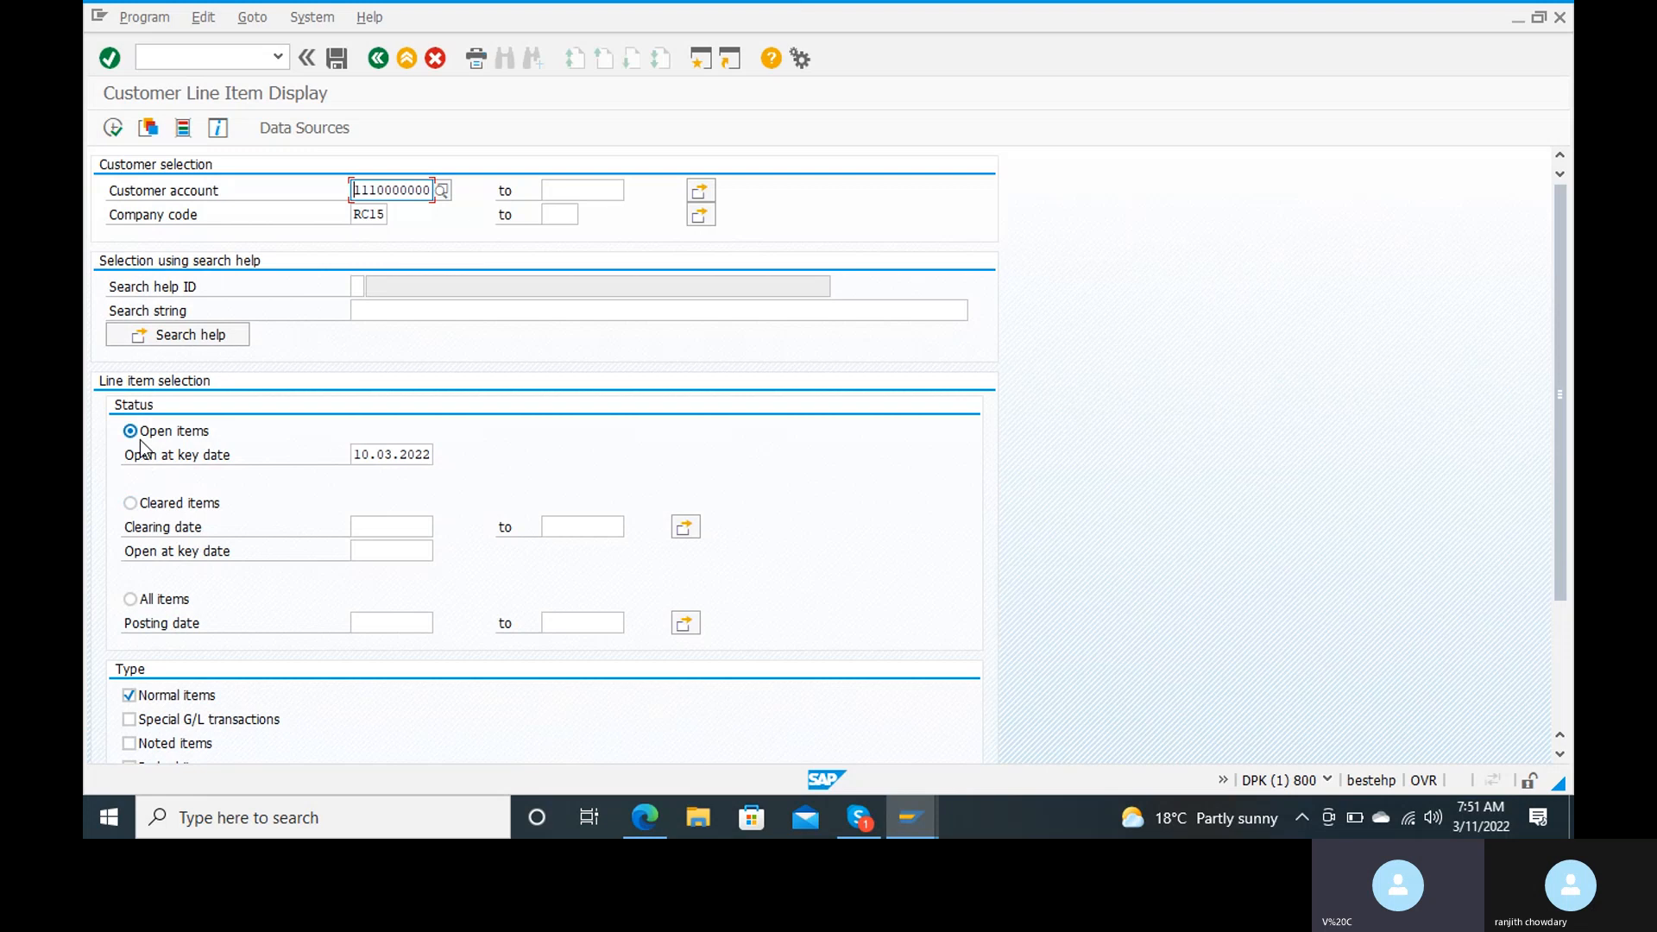
pyautogui.click(111, 138)
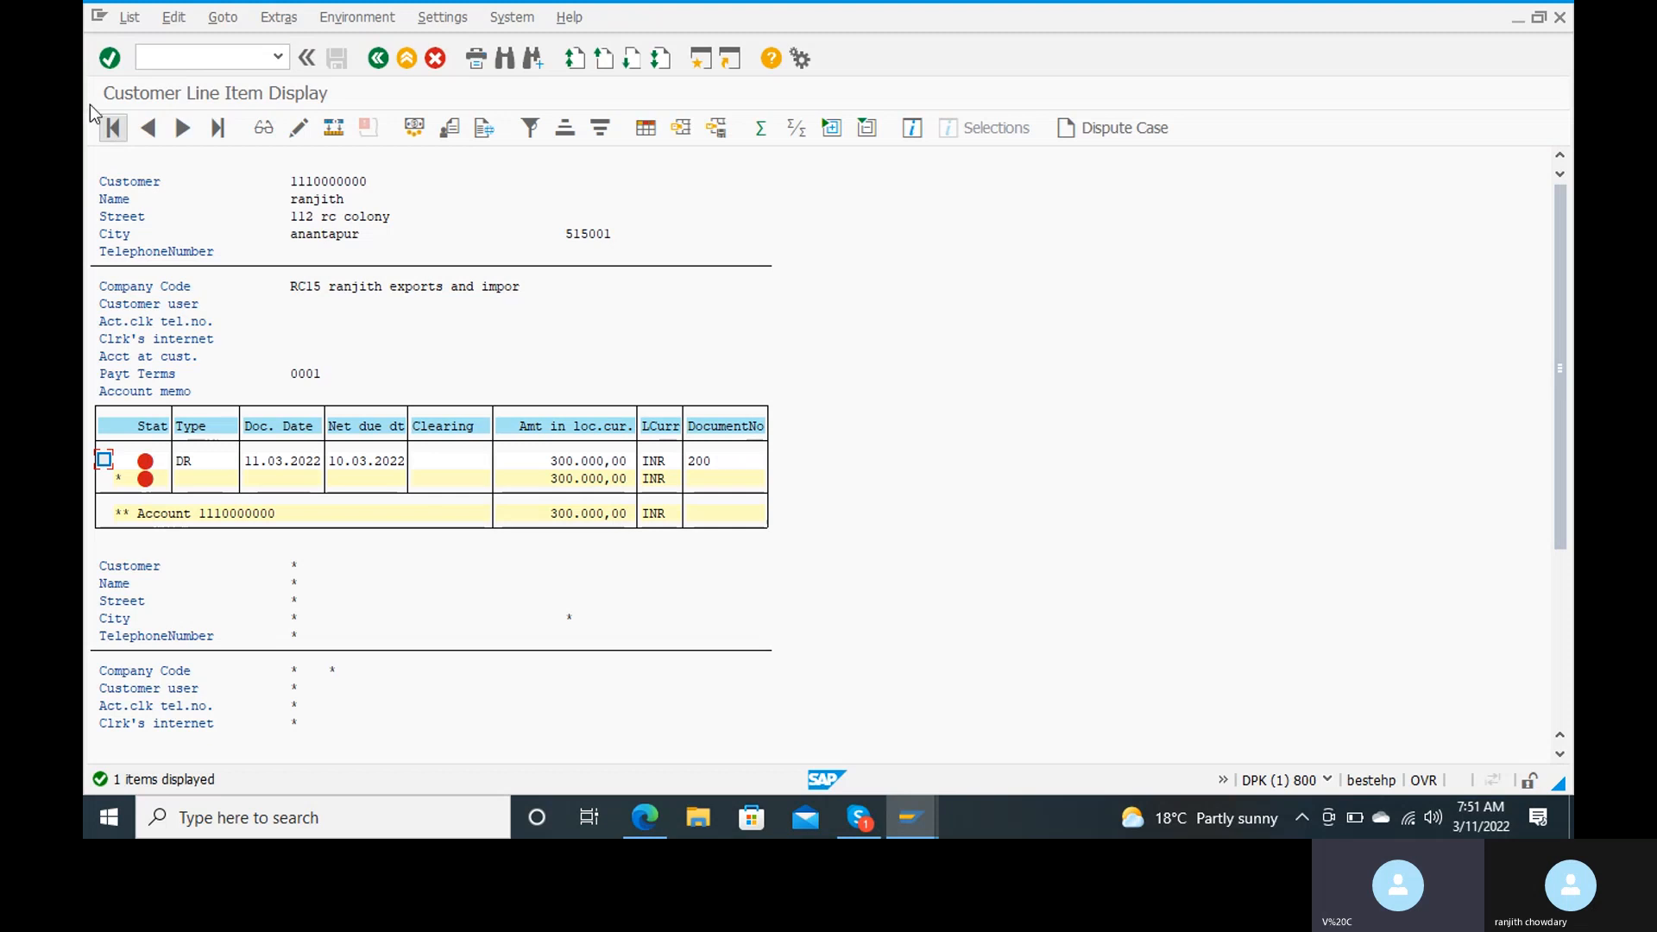
# Step: Leave the customer line items and start the vendor line item display with transaction FBL1N
pyautogui.click(179, 60)
pyautogui.write('/n')
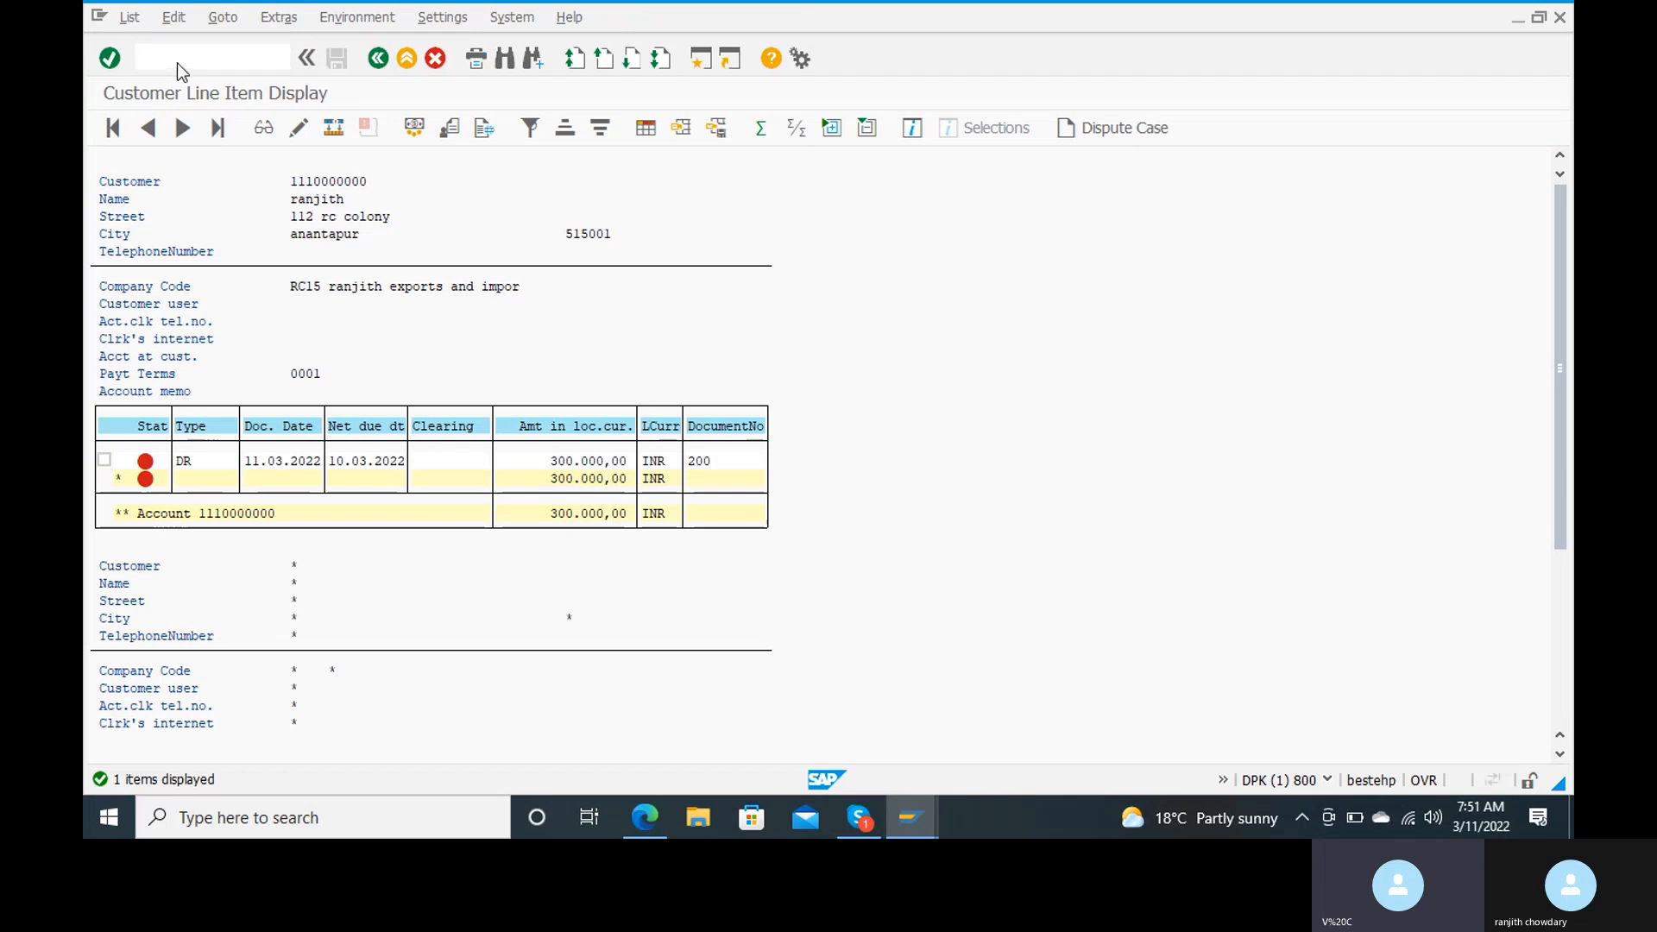
pyautogui.press('Return')
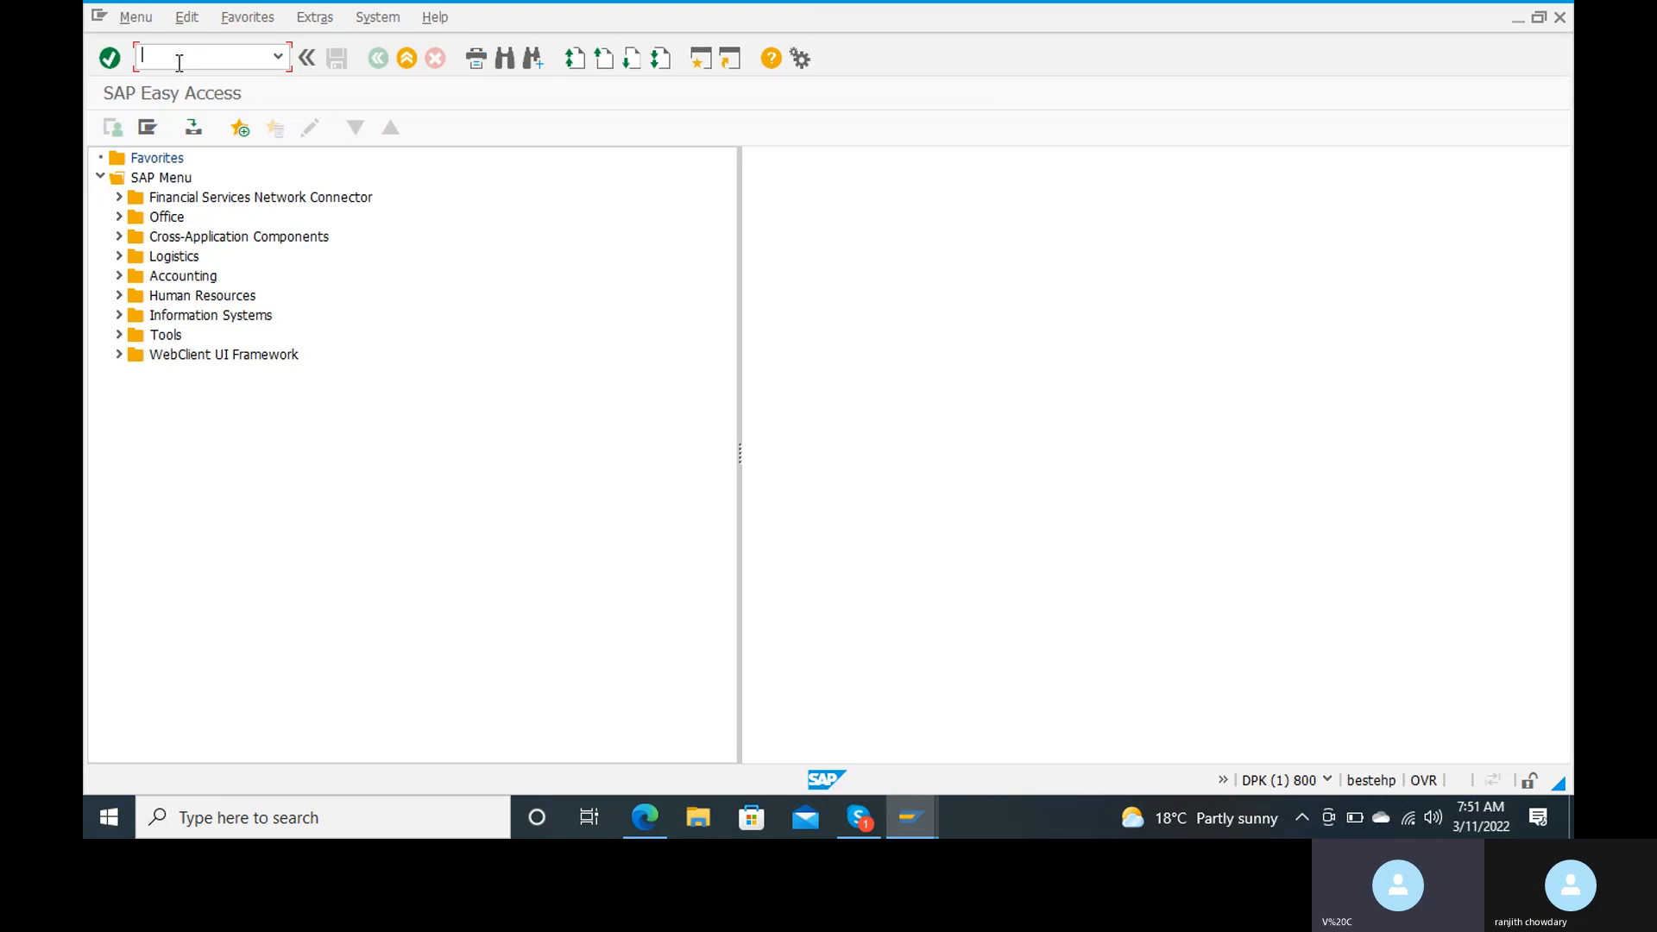
pyautogui.write('fbl1n')
pyautogui.press('Return')
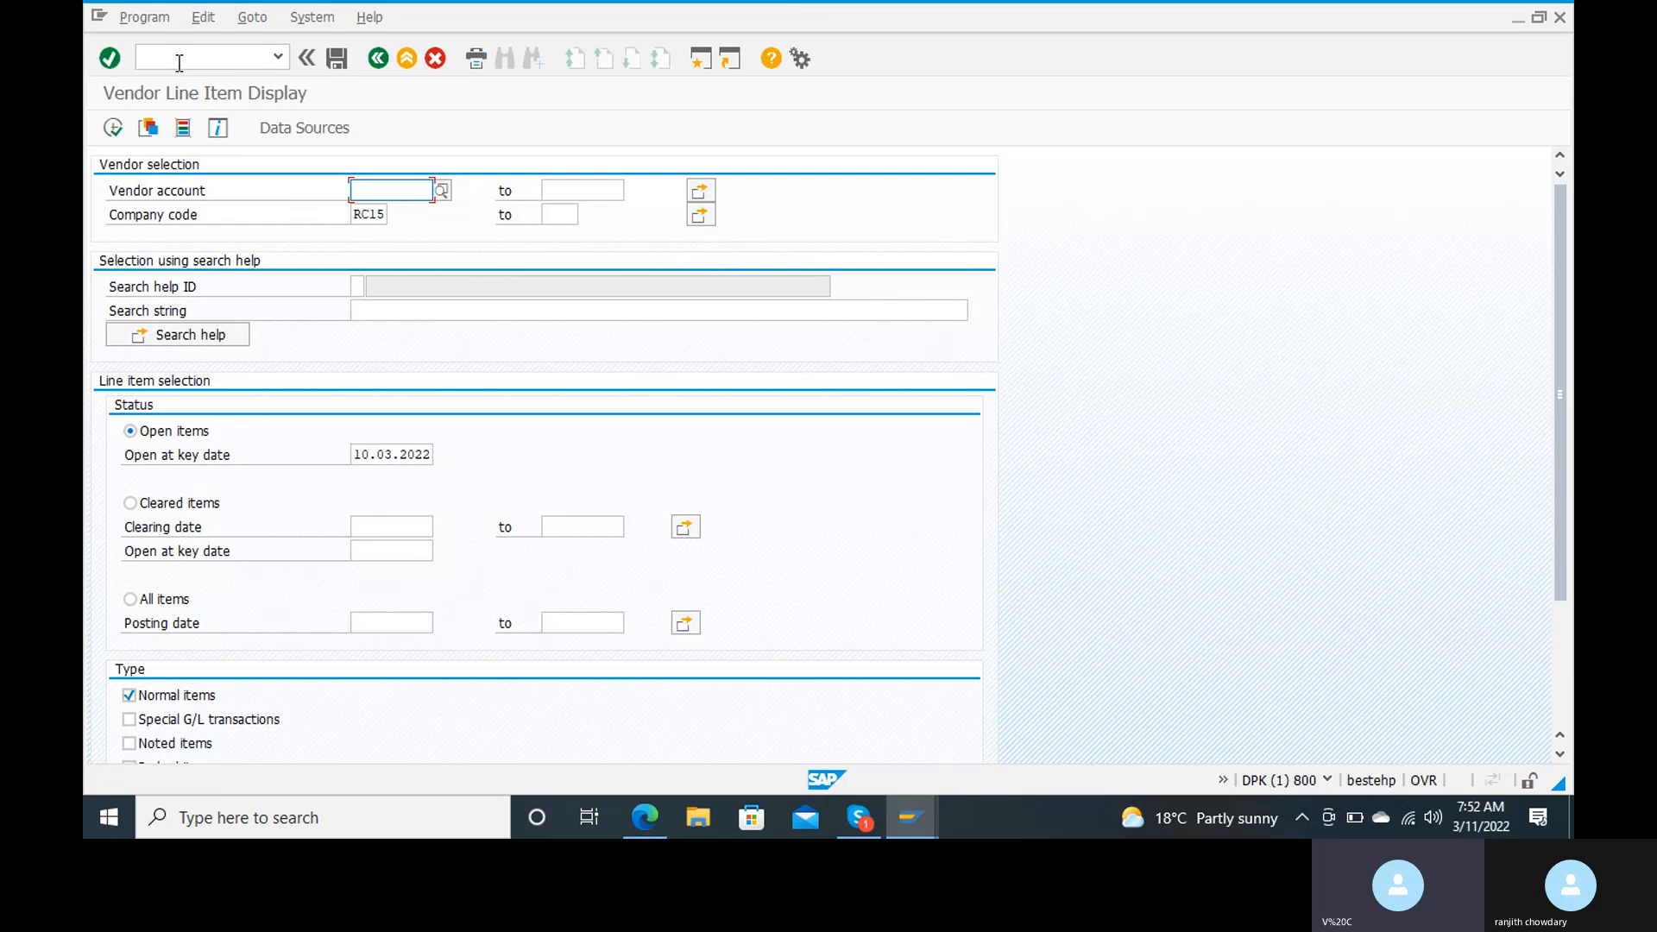
# Step: Try to run the G/L account line item display with transaction FBL3N for account 300000 in company code RC15
pyautogui.click(179, 59)
pyautogui.write('fbl')
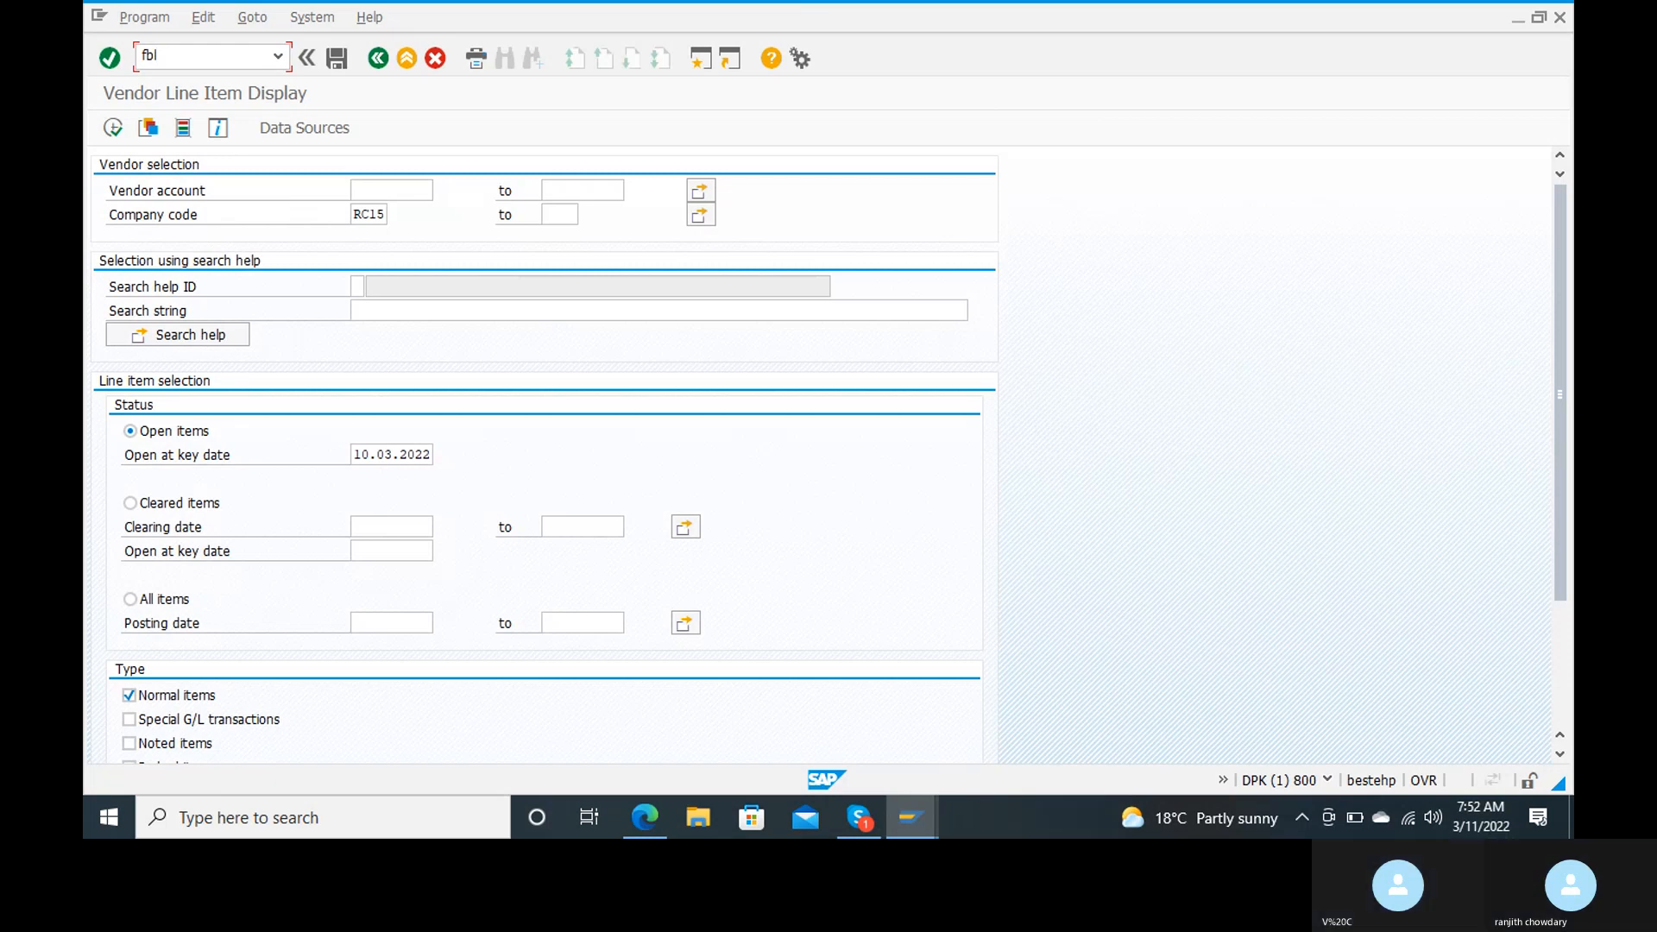
pyautogui.click(143, 55)
pyautogui.write('/n')
pyautogui.click(171, 55)
pyautogui.write('3')
pyautogui.press('Return')
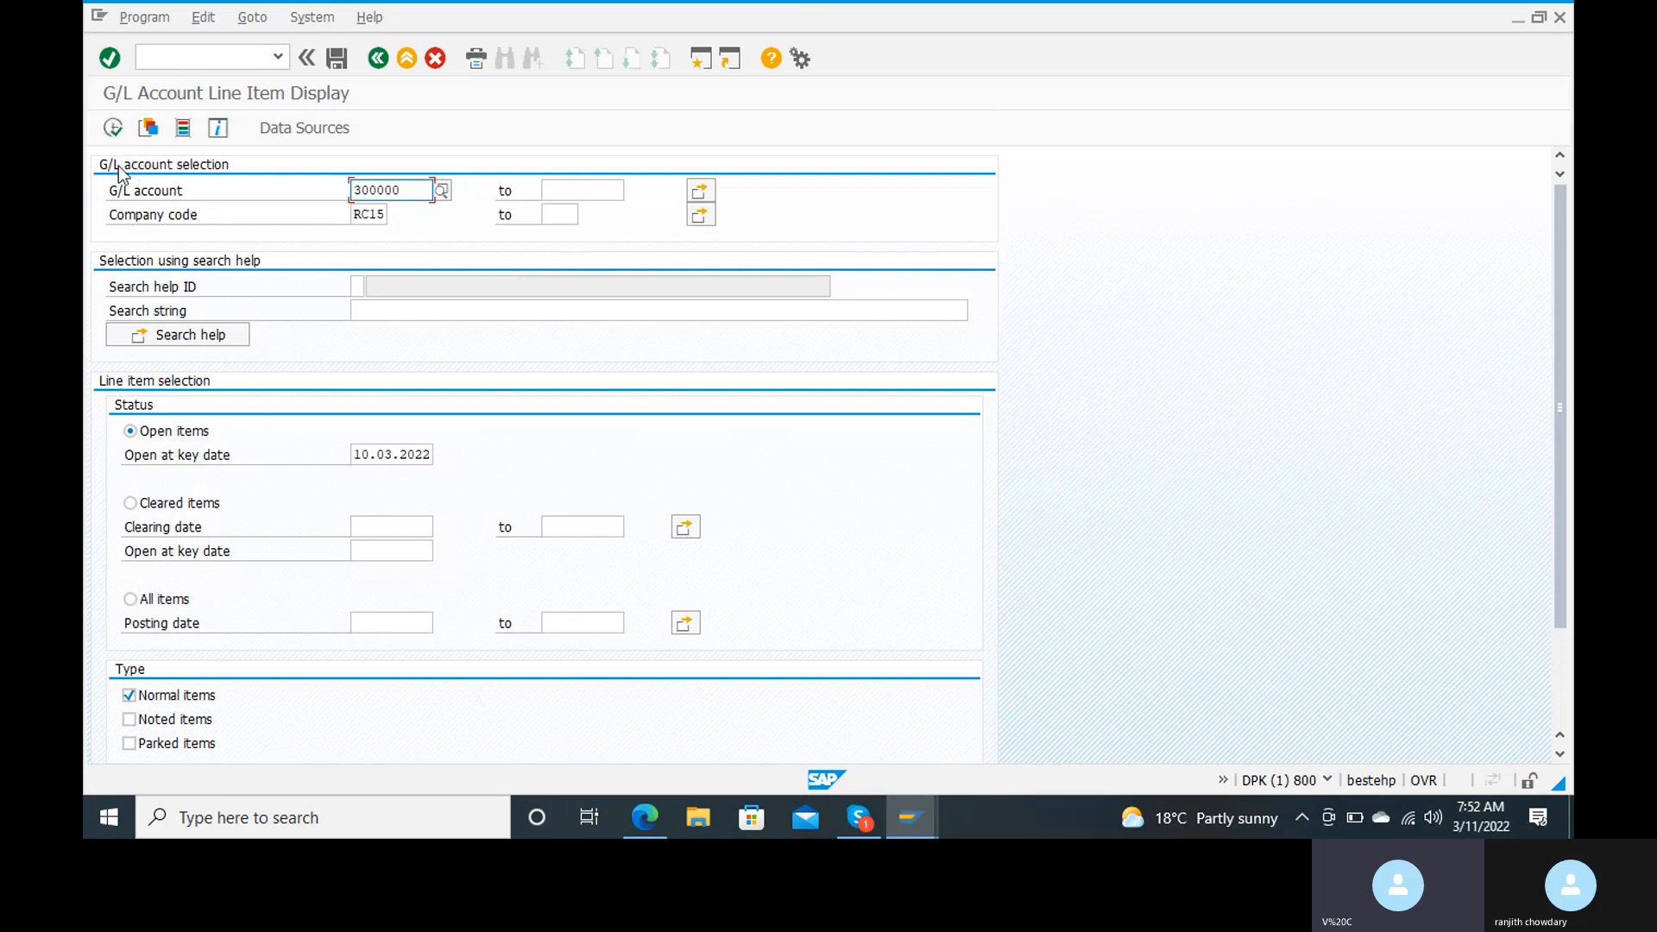
pyautogui.click(117, 128)
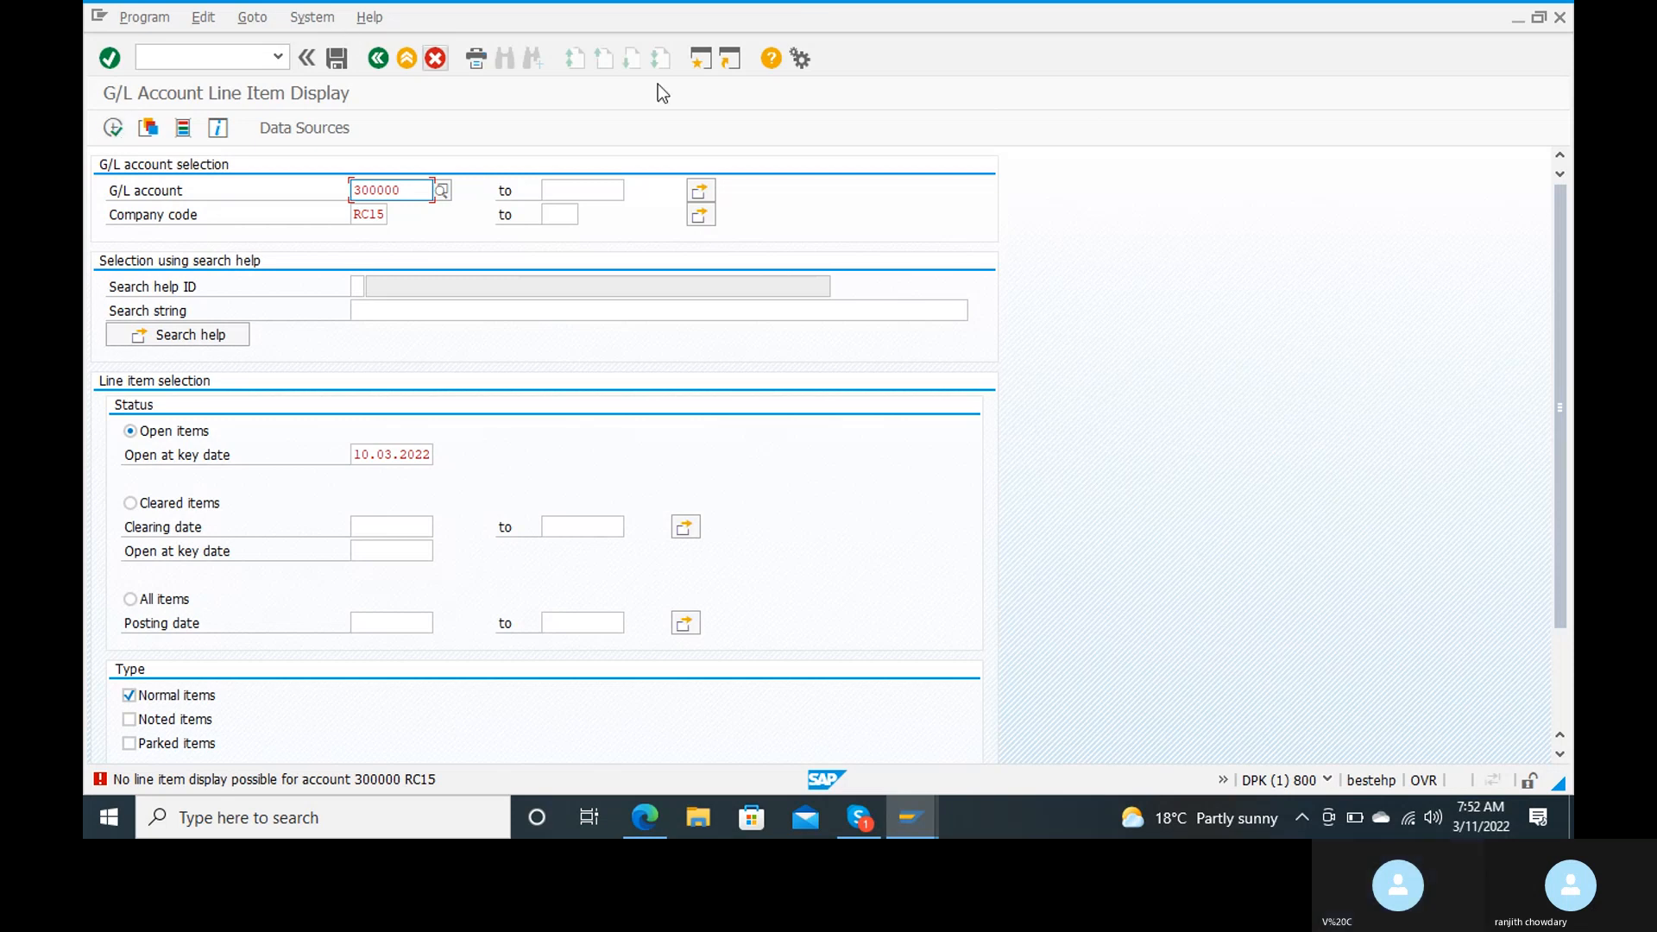
# Step: Start transaction FS00 in a new session and open sales account 300000 in change mode
pyautogui.click(707, 64)
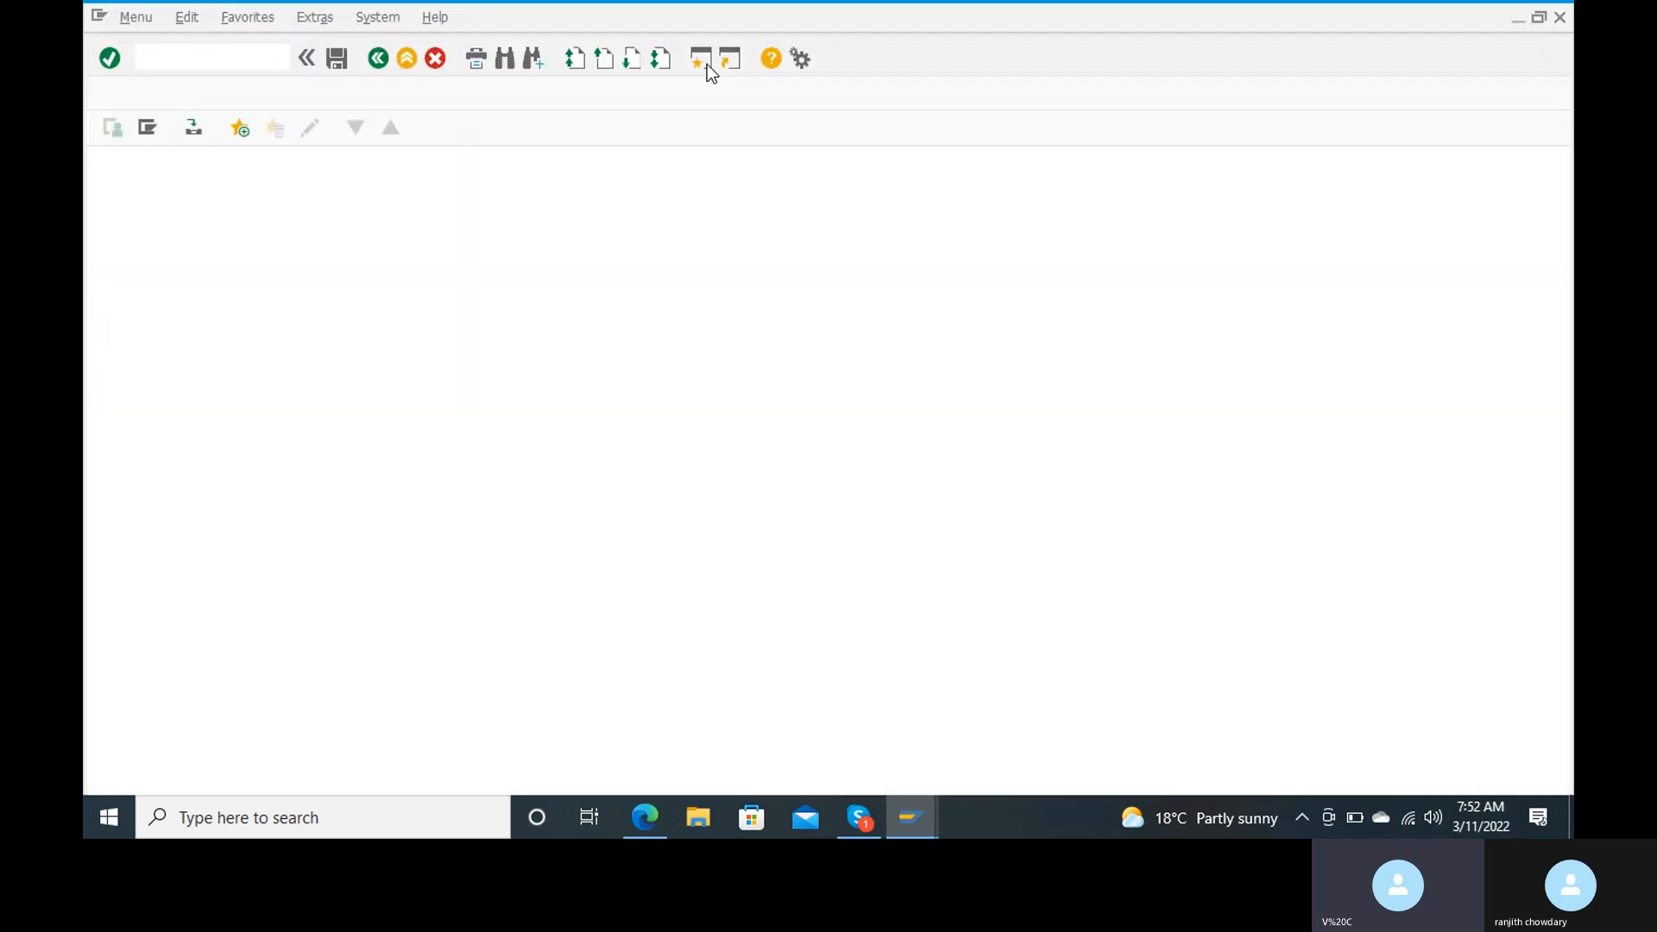
pyautogui.write('fs00')
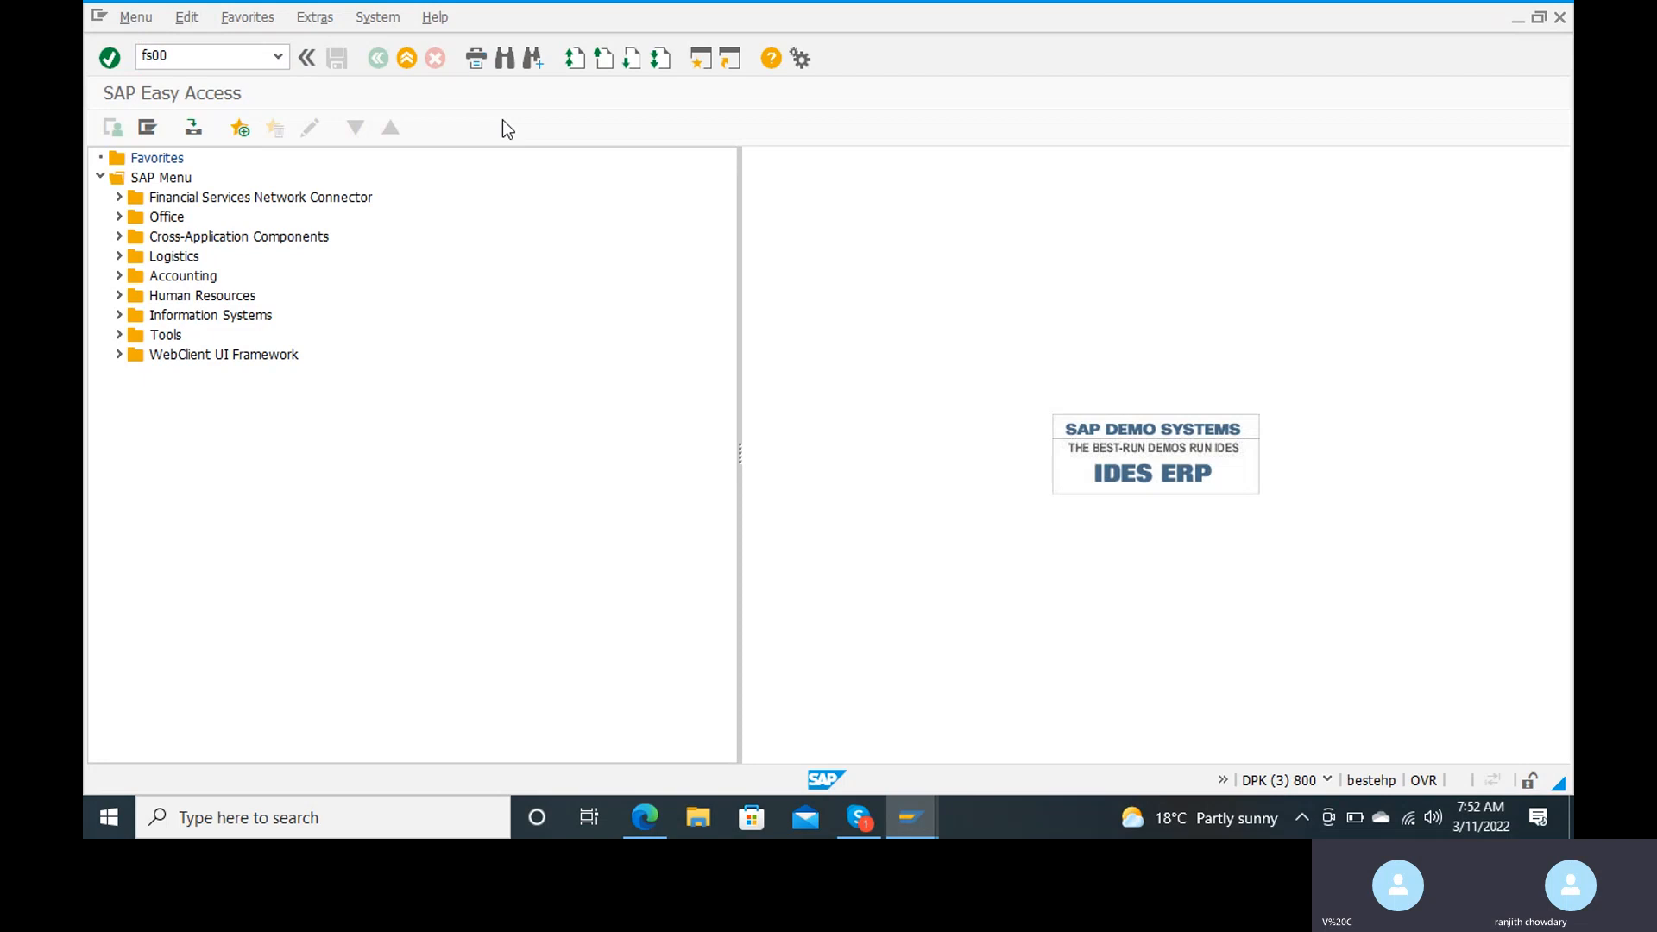
pyautogui.press('Return')
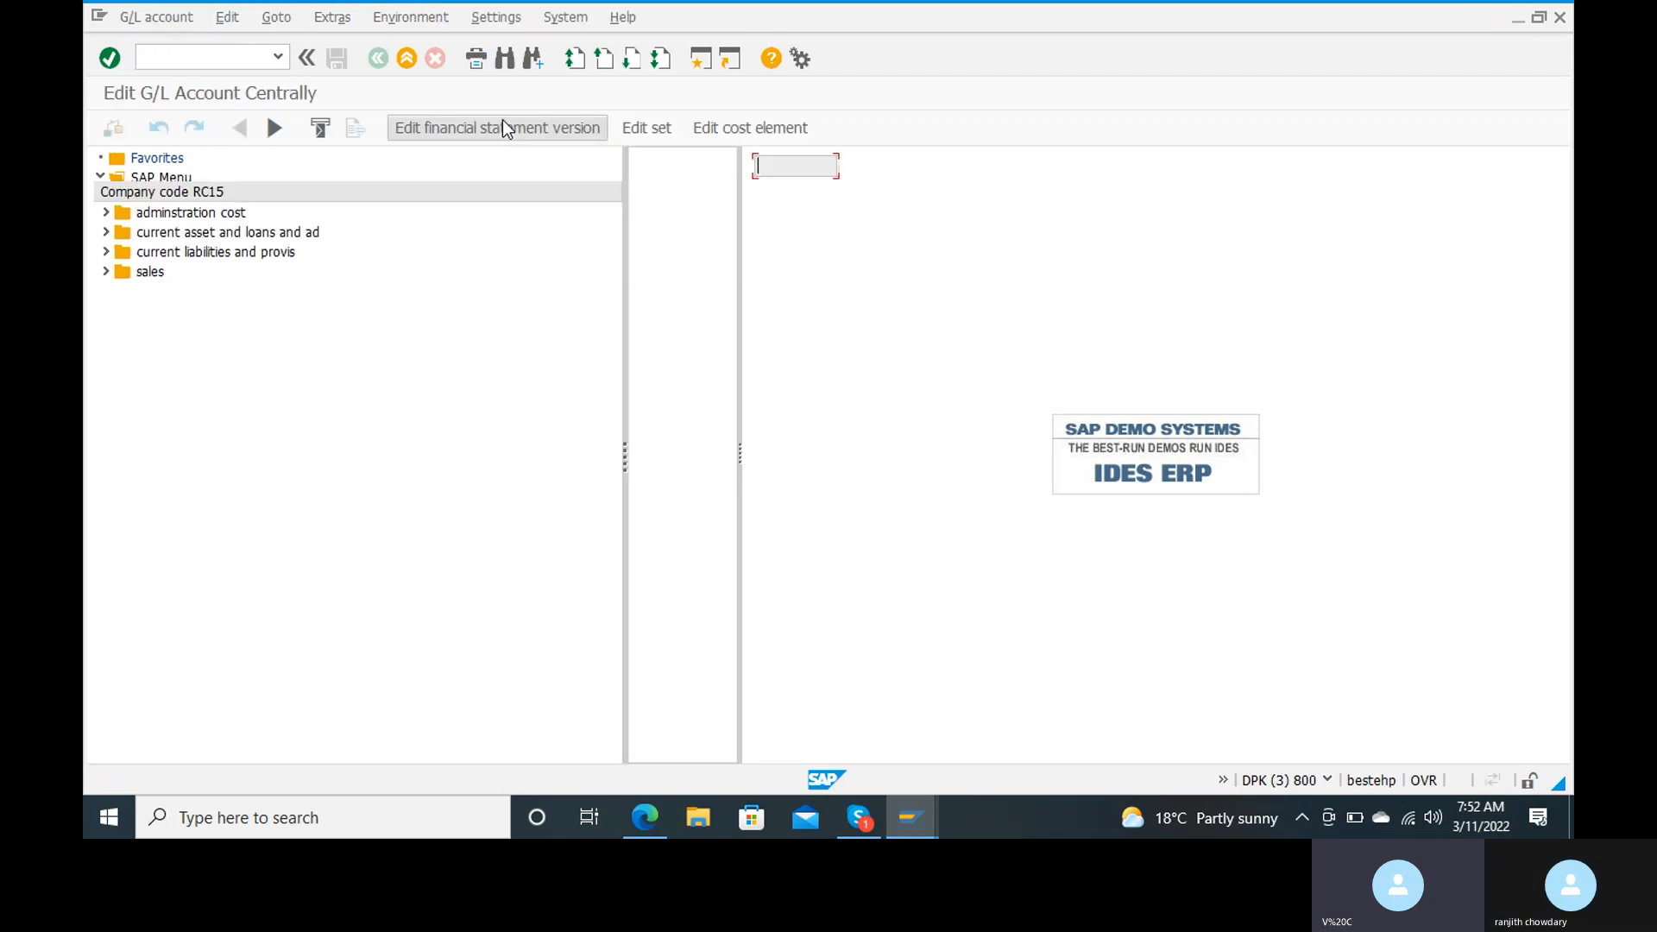
pyautogui.click(154, 272)
pyautogui.doubleClick(154, 271)
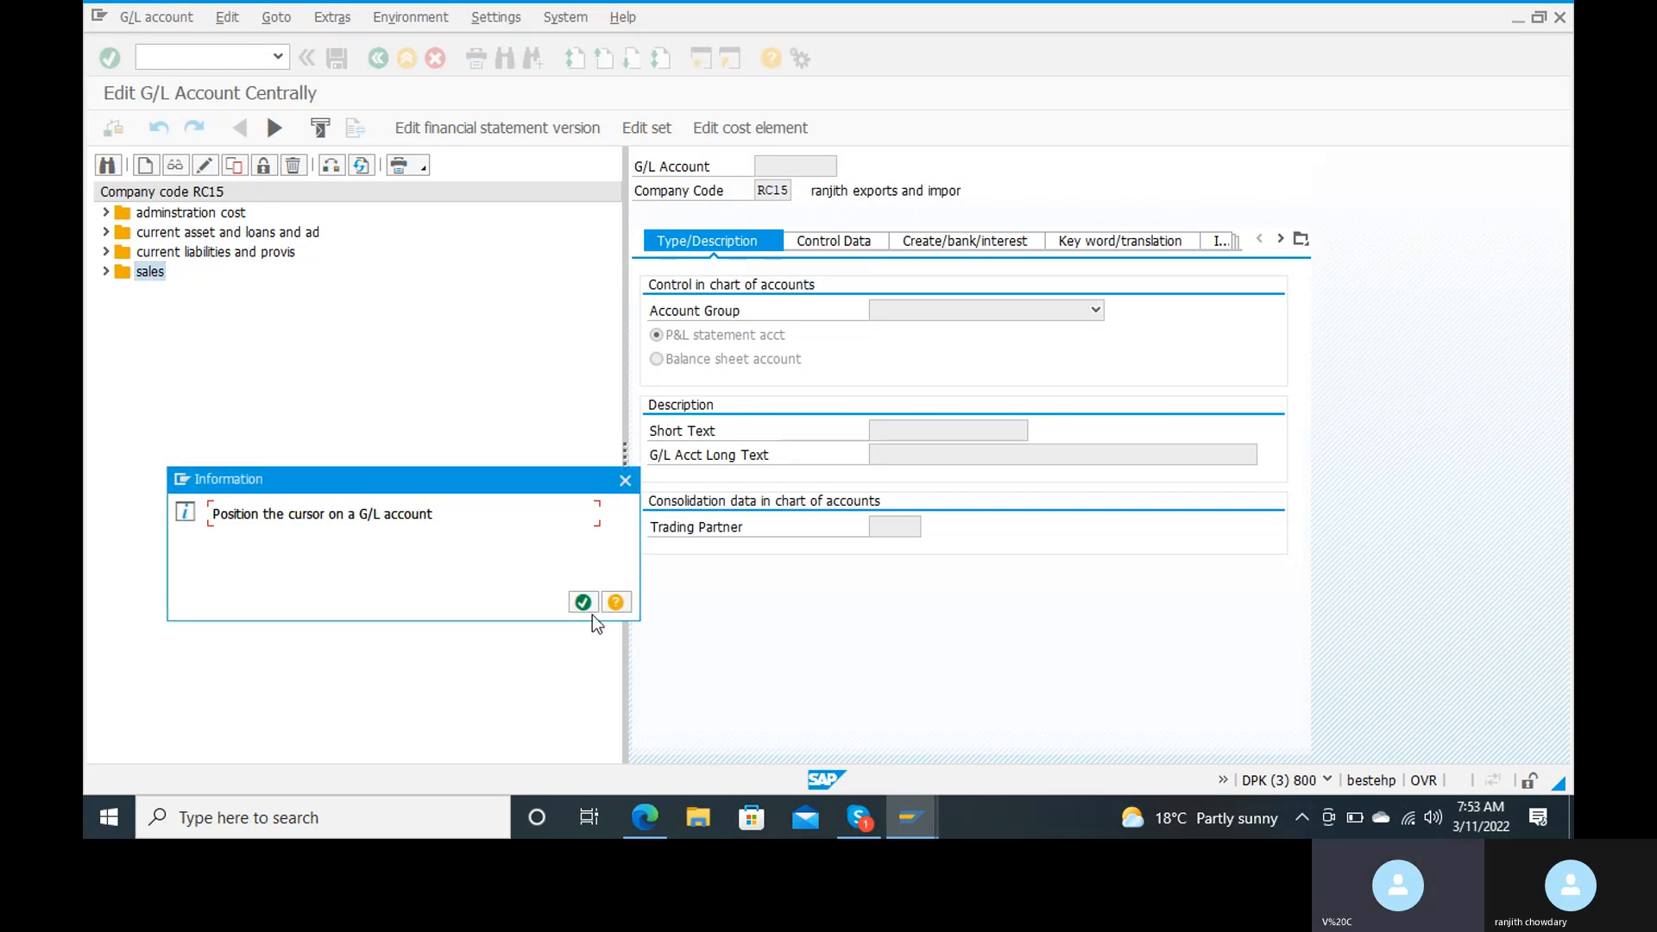
pyautogui.click(578, 606)
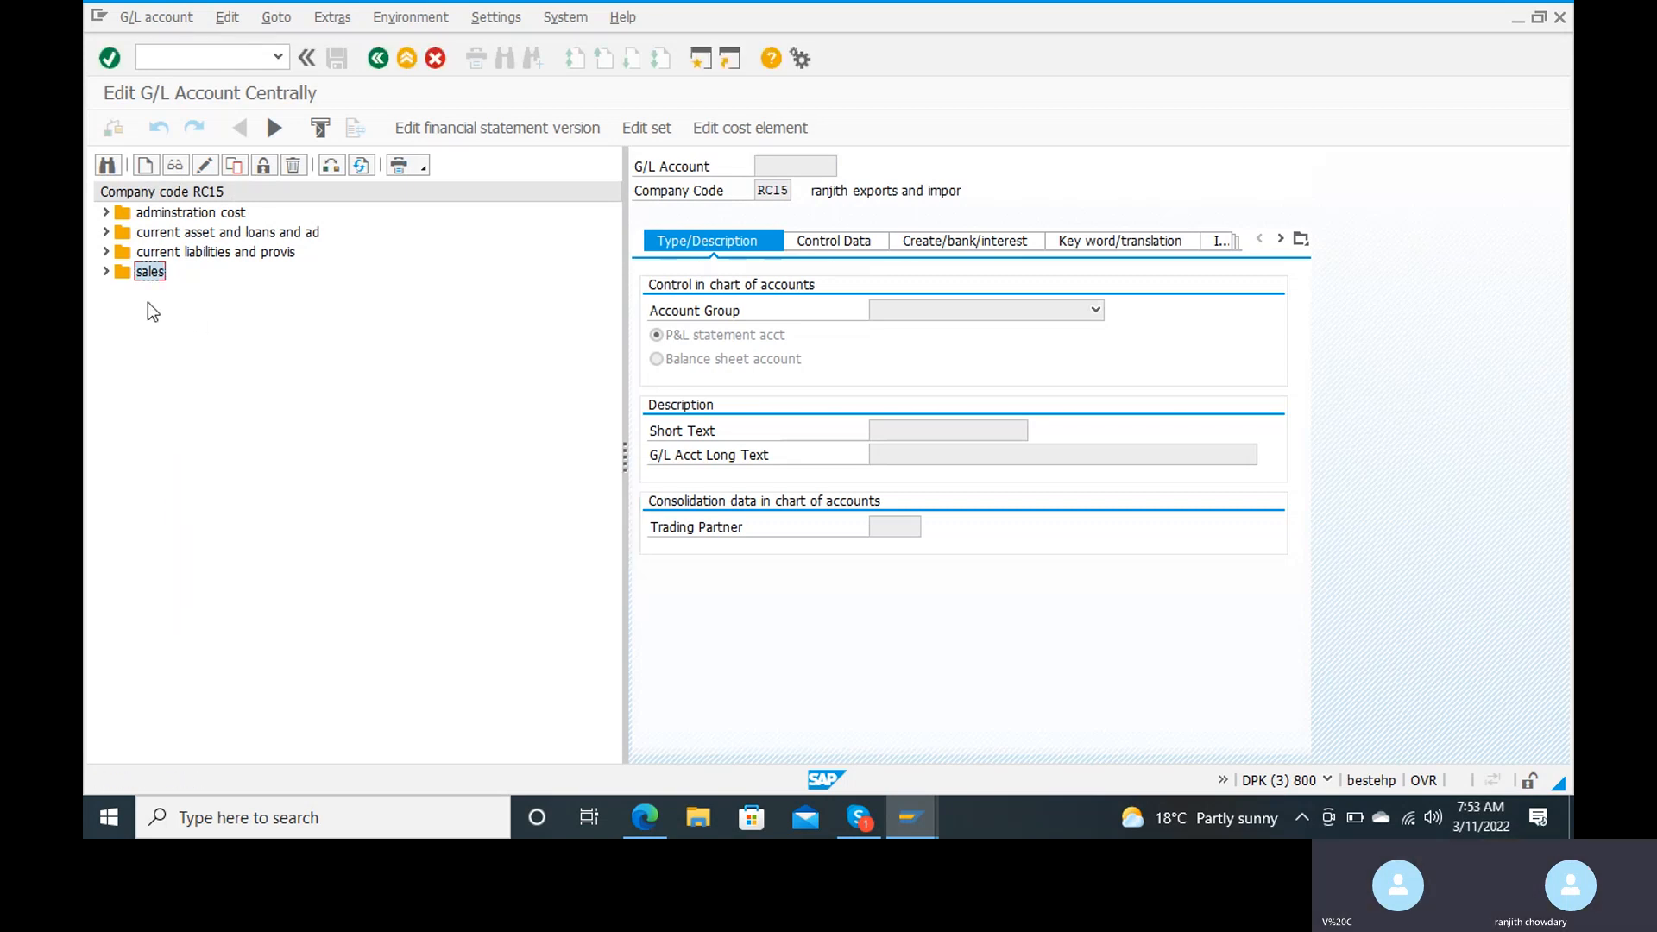
pyautogui.click(105, 273)
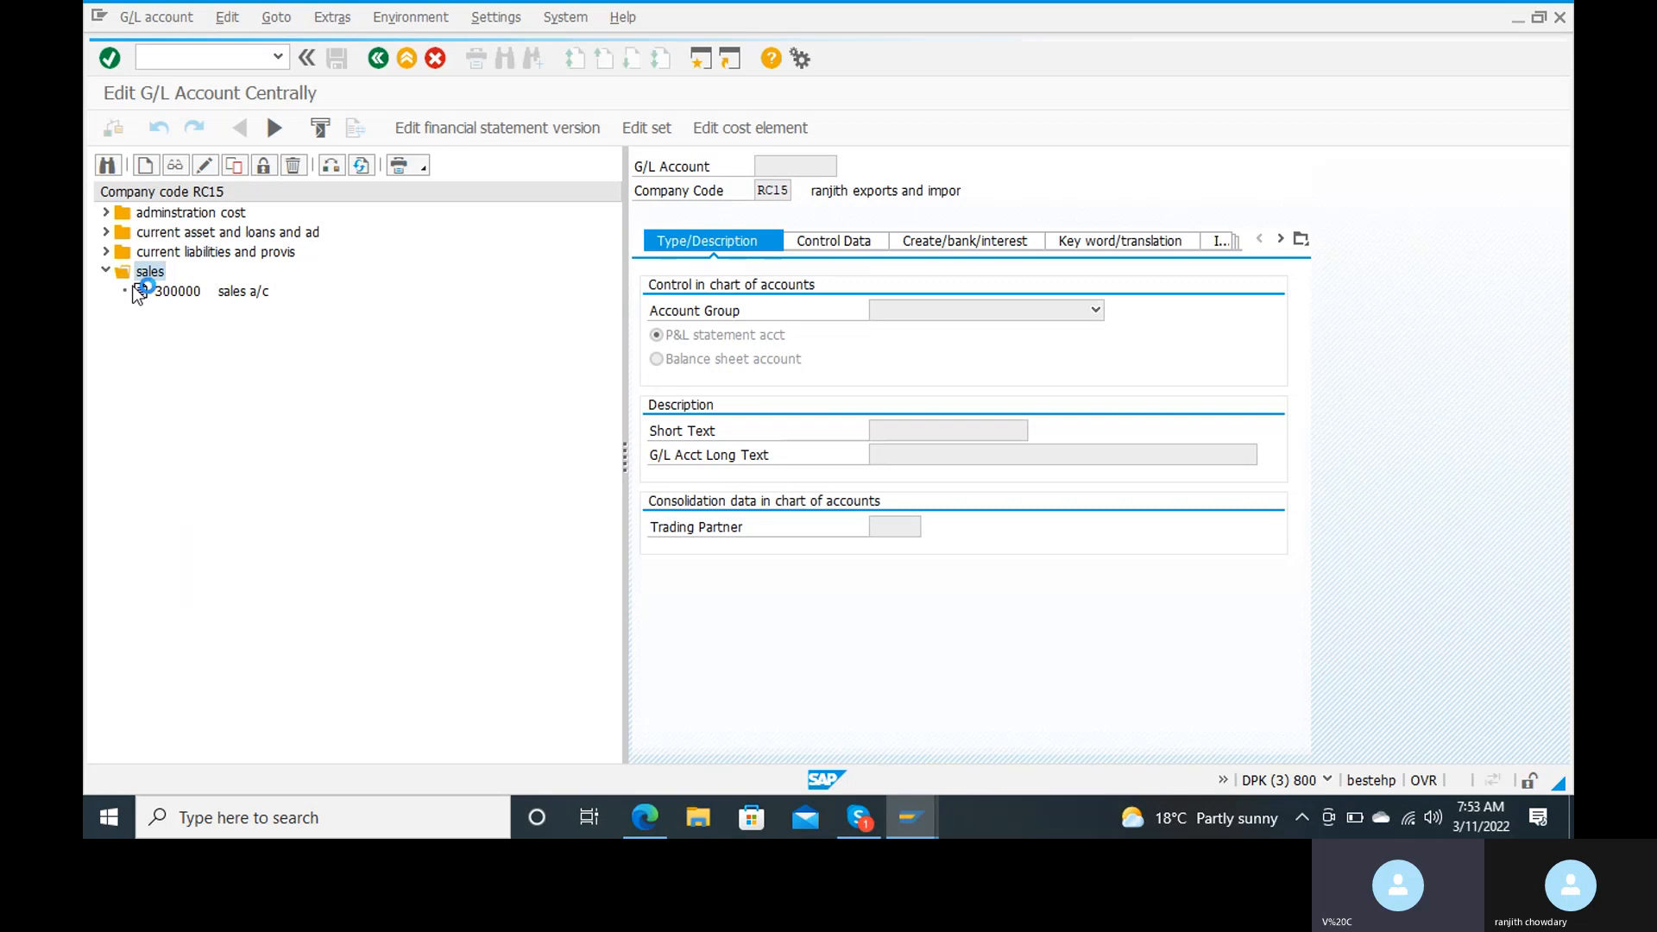
pyautogui.click(186, 293)
pyautogui.doubleClick(189, 296)
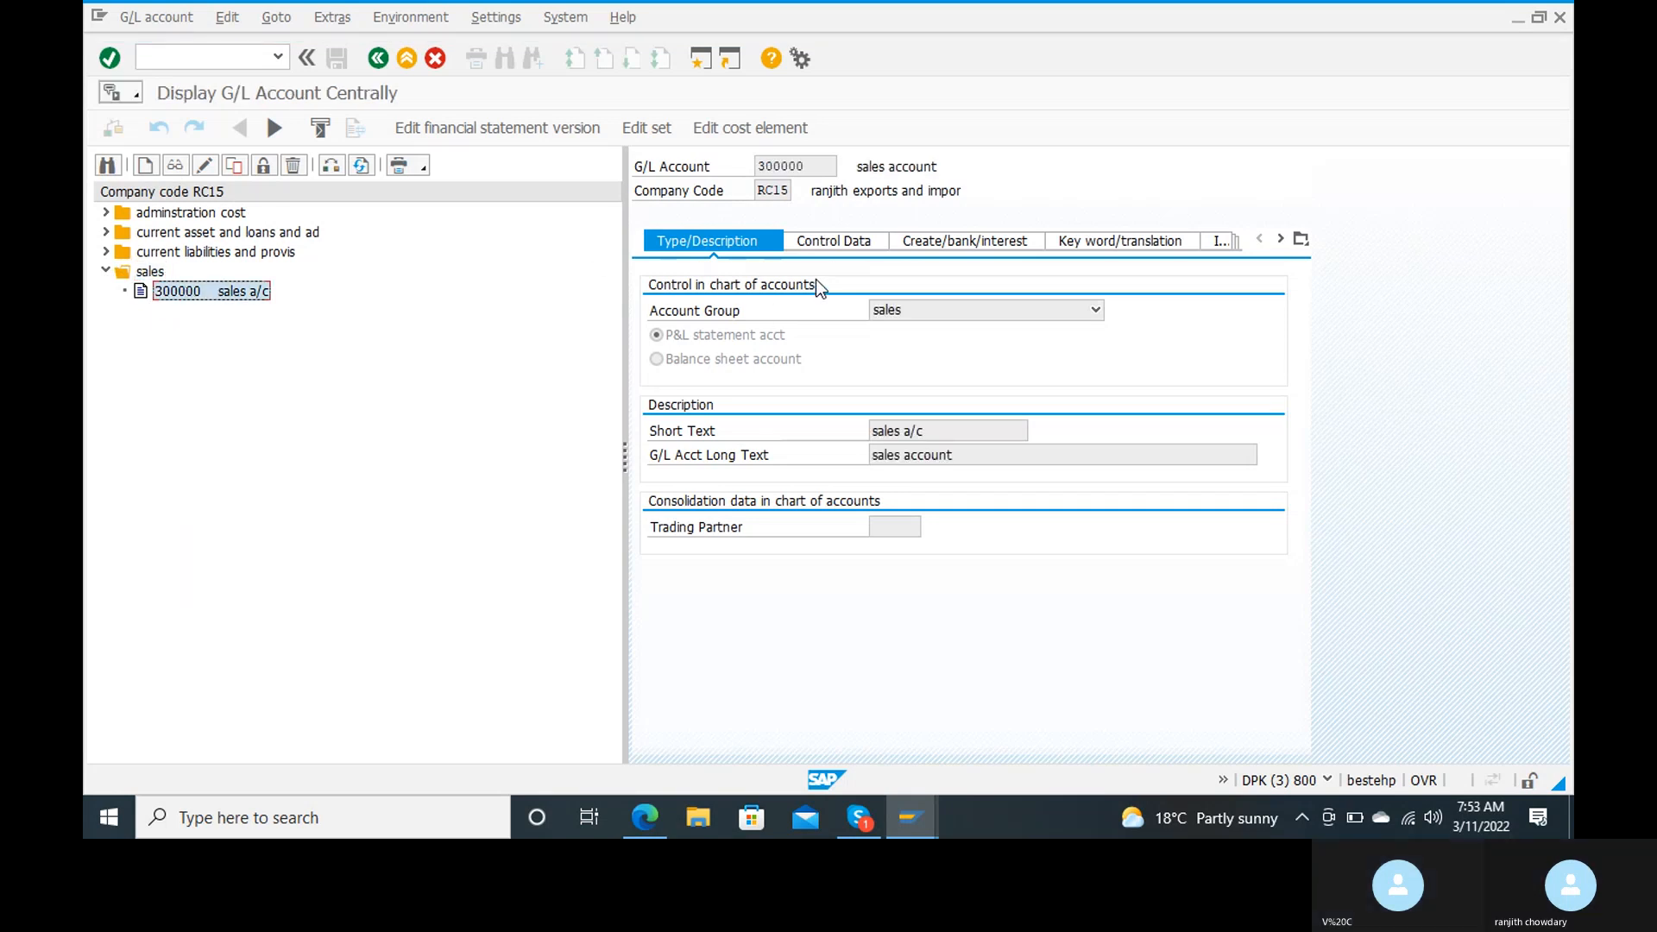
pyautogui.click(206, 165)
# Step: Activate line item display with sort key 001 in the control data of sales account 300000, and save the account
pyautogui.click(831, 240)
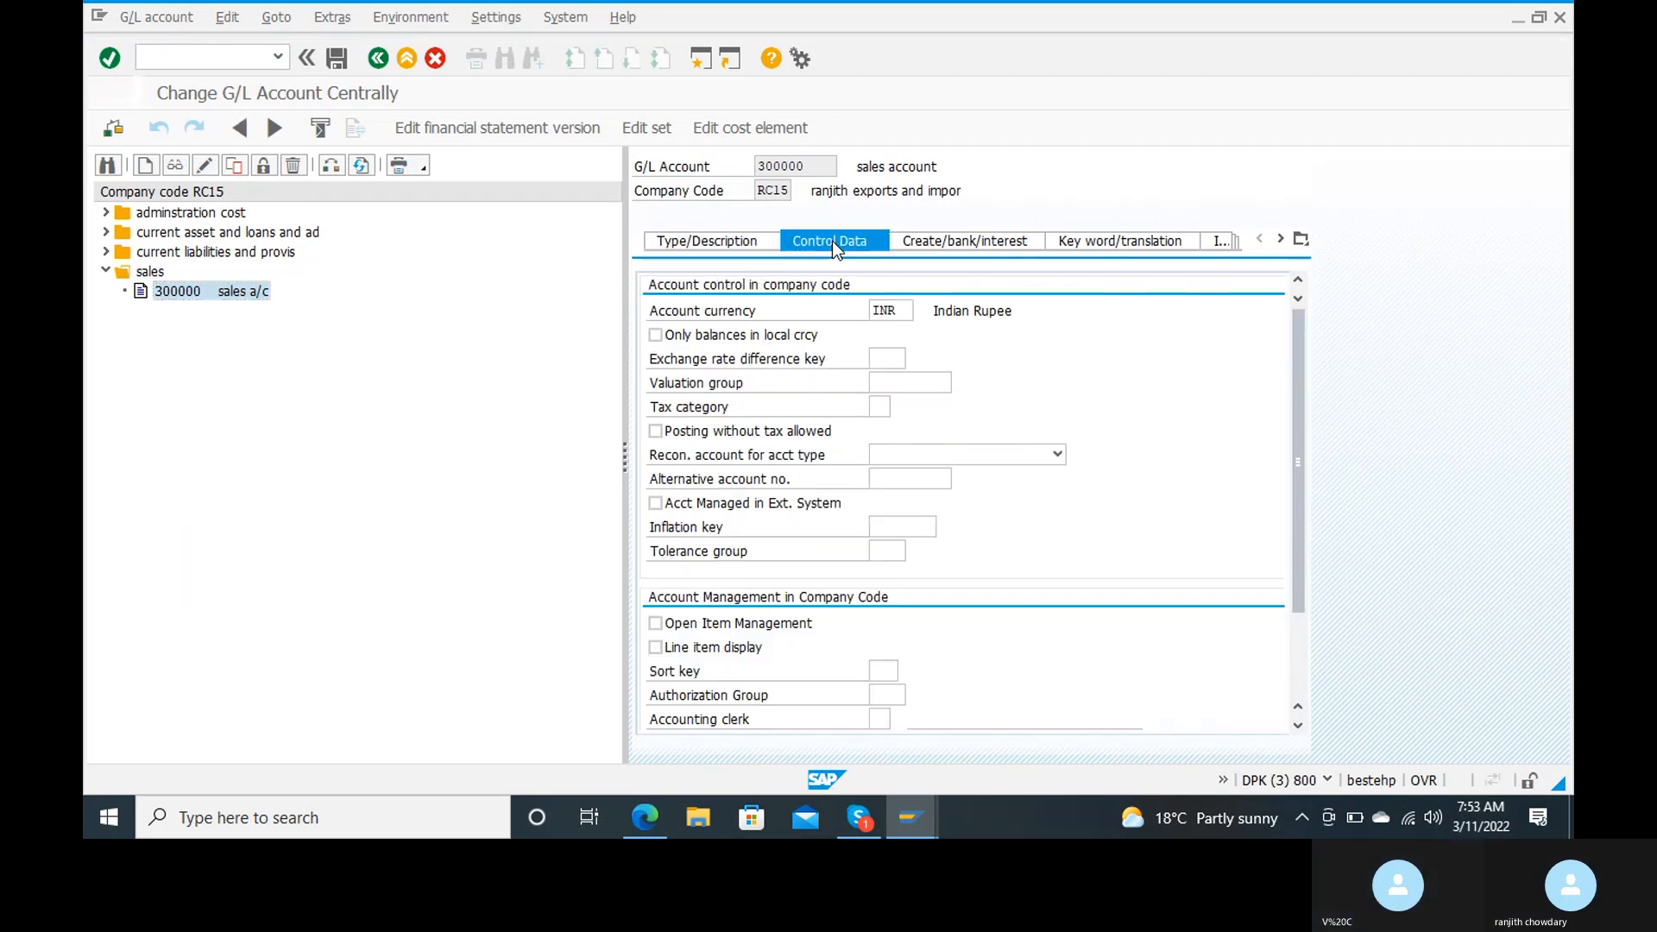
pyautogui.click(656, 647)
pyautogui.click(887, 671)
pyautogui.write('001')
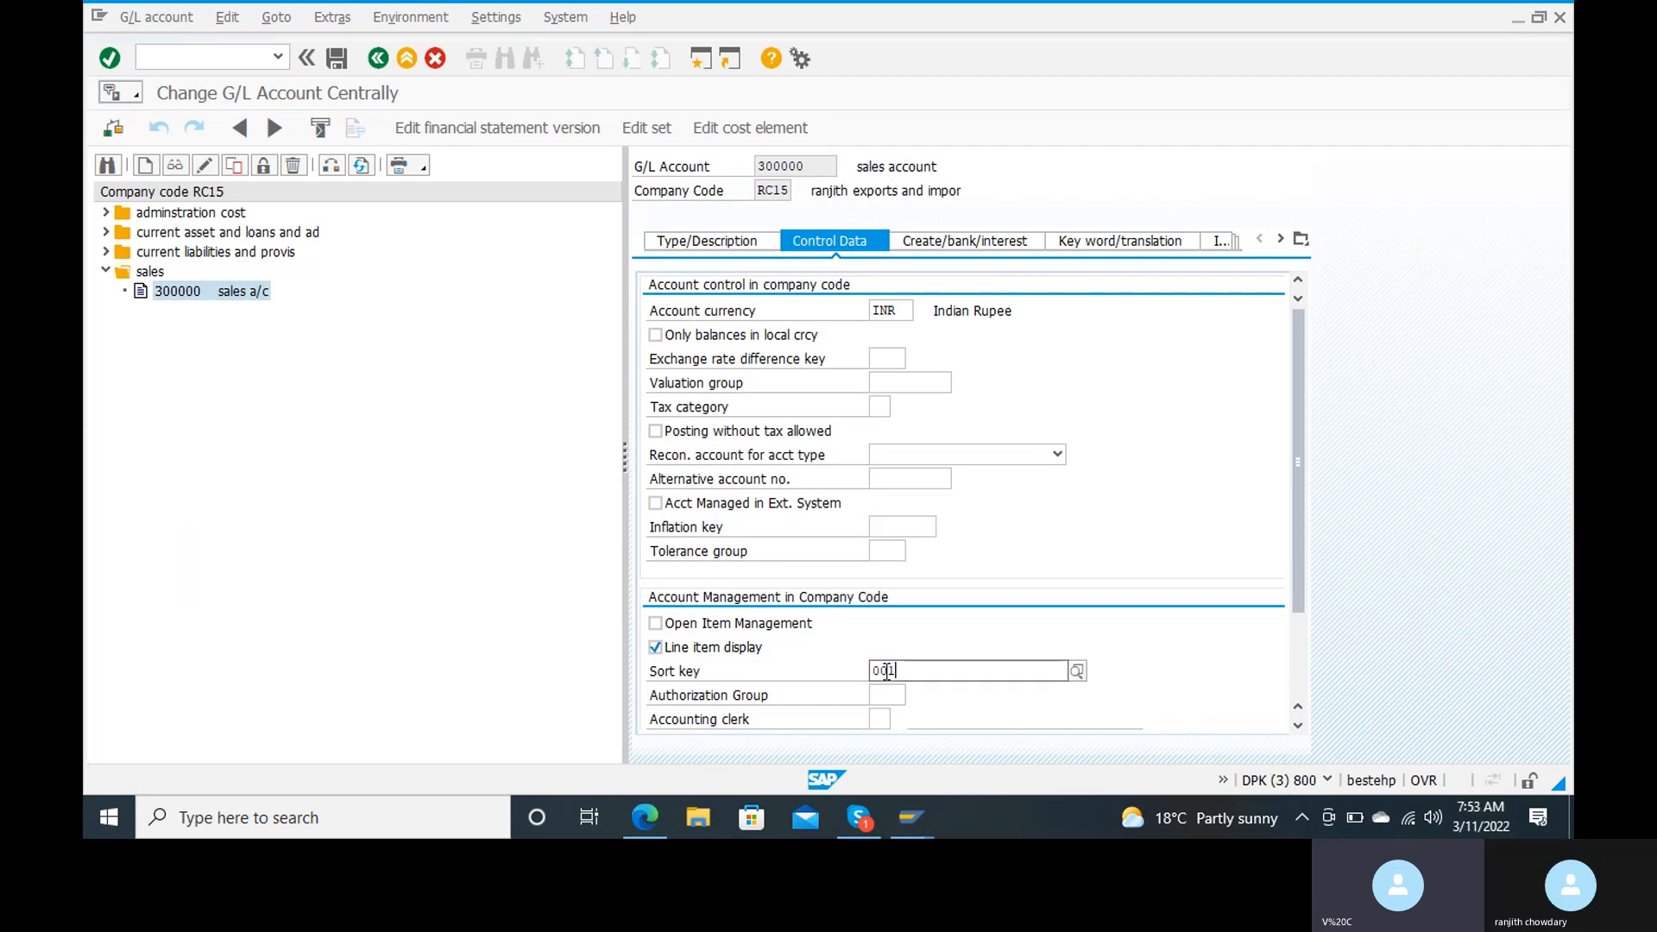
pyautogui.press('Return')
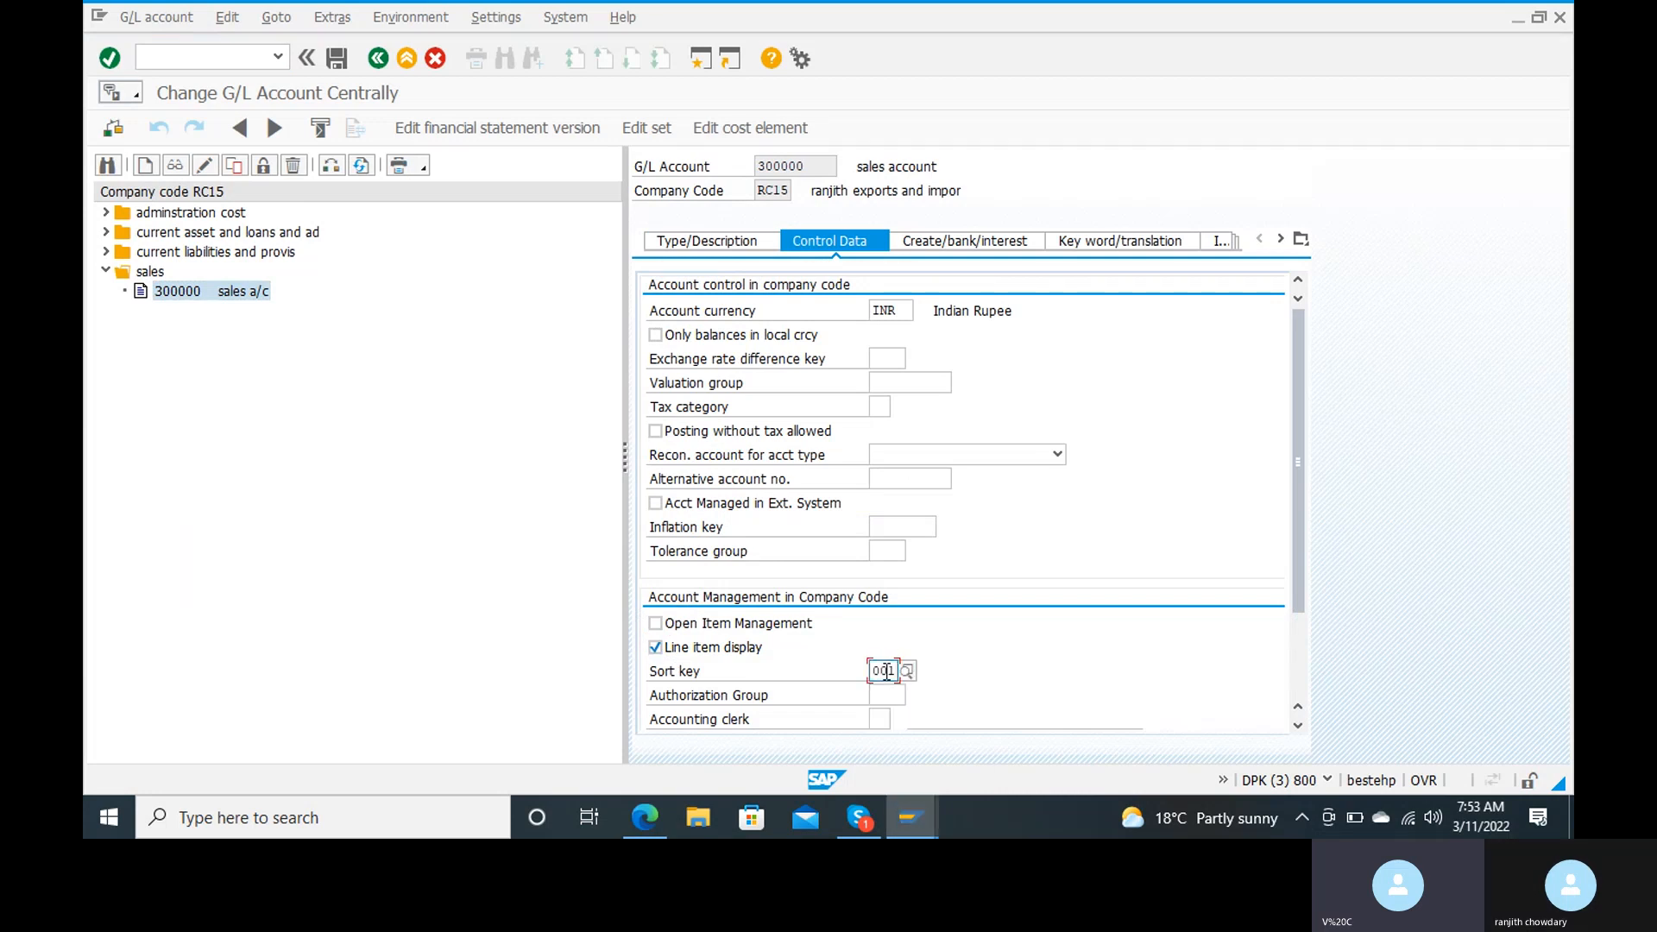
pyautogui.click(336, 59)
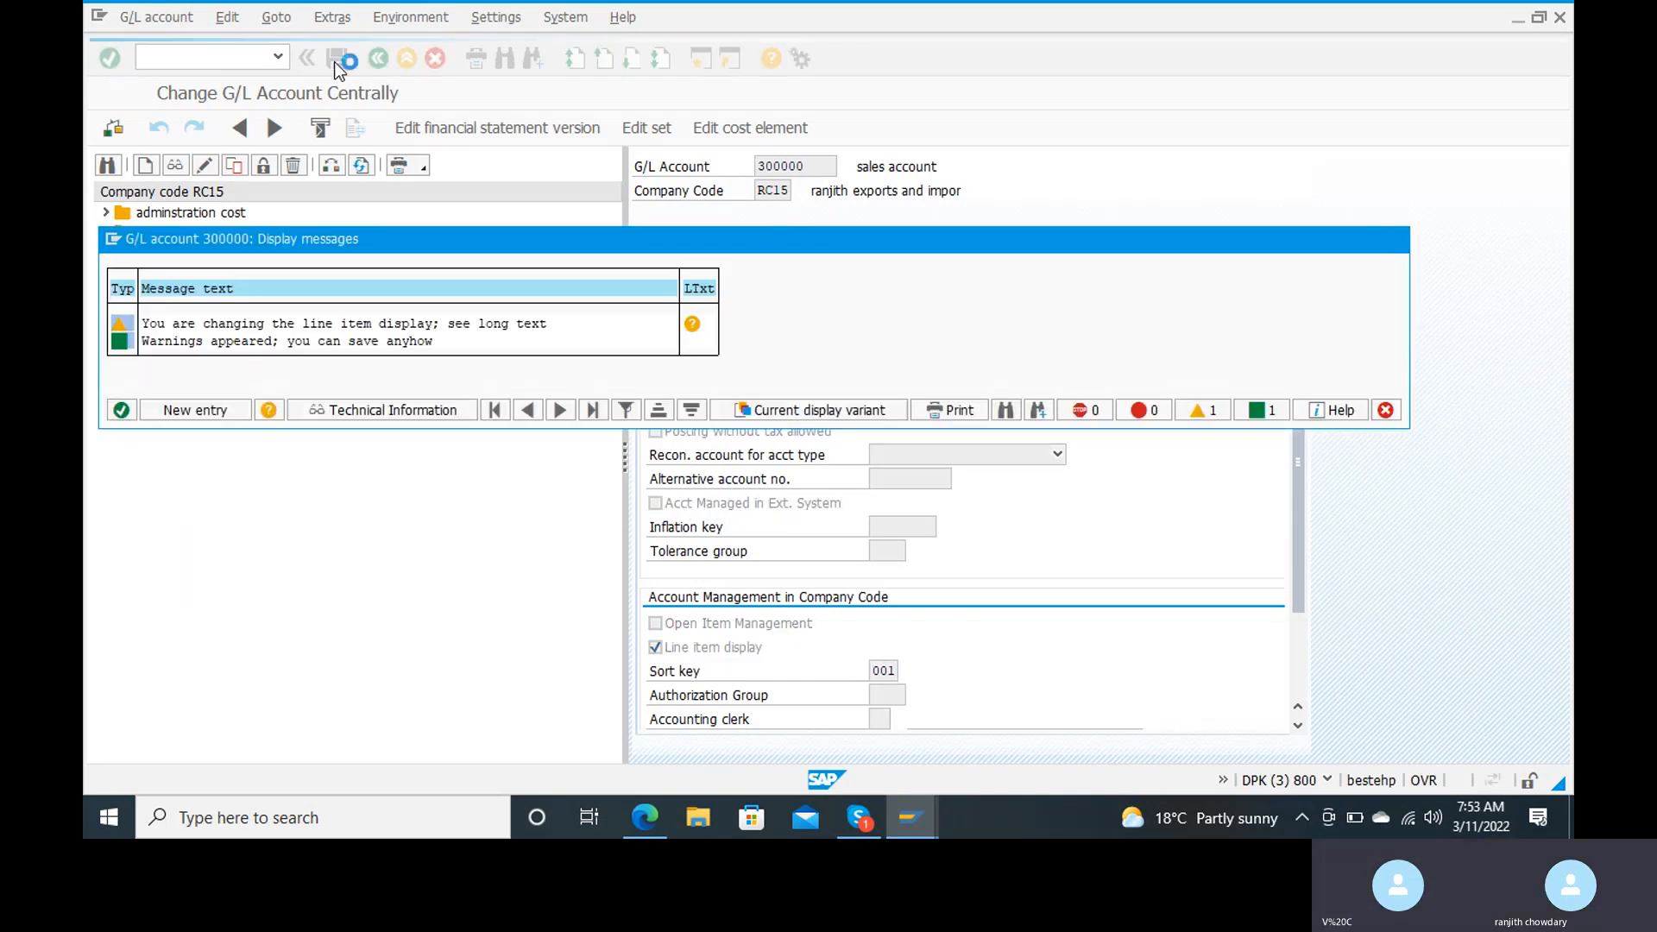
pyautogui.press('Return')
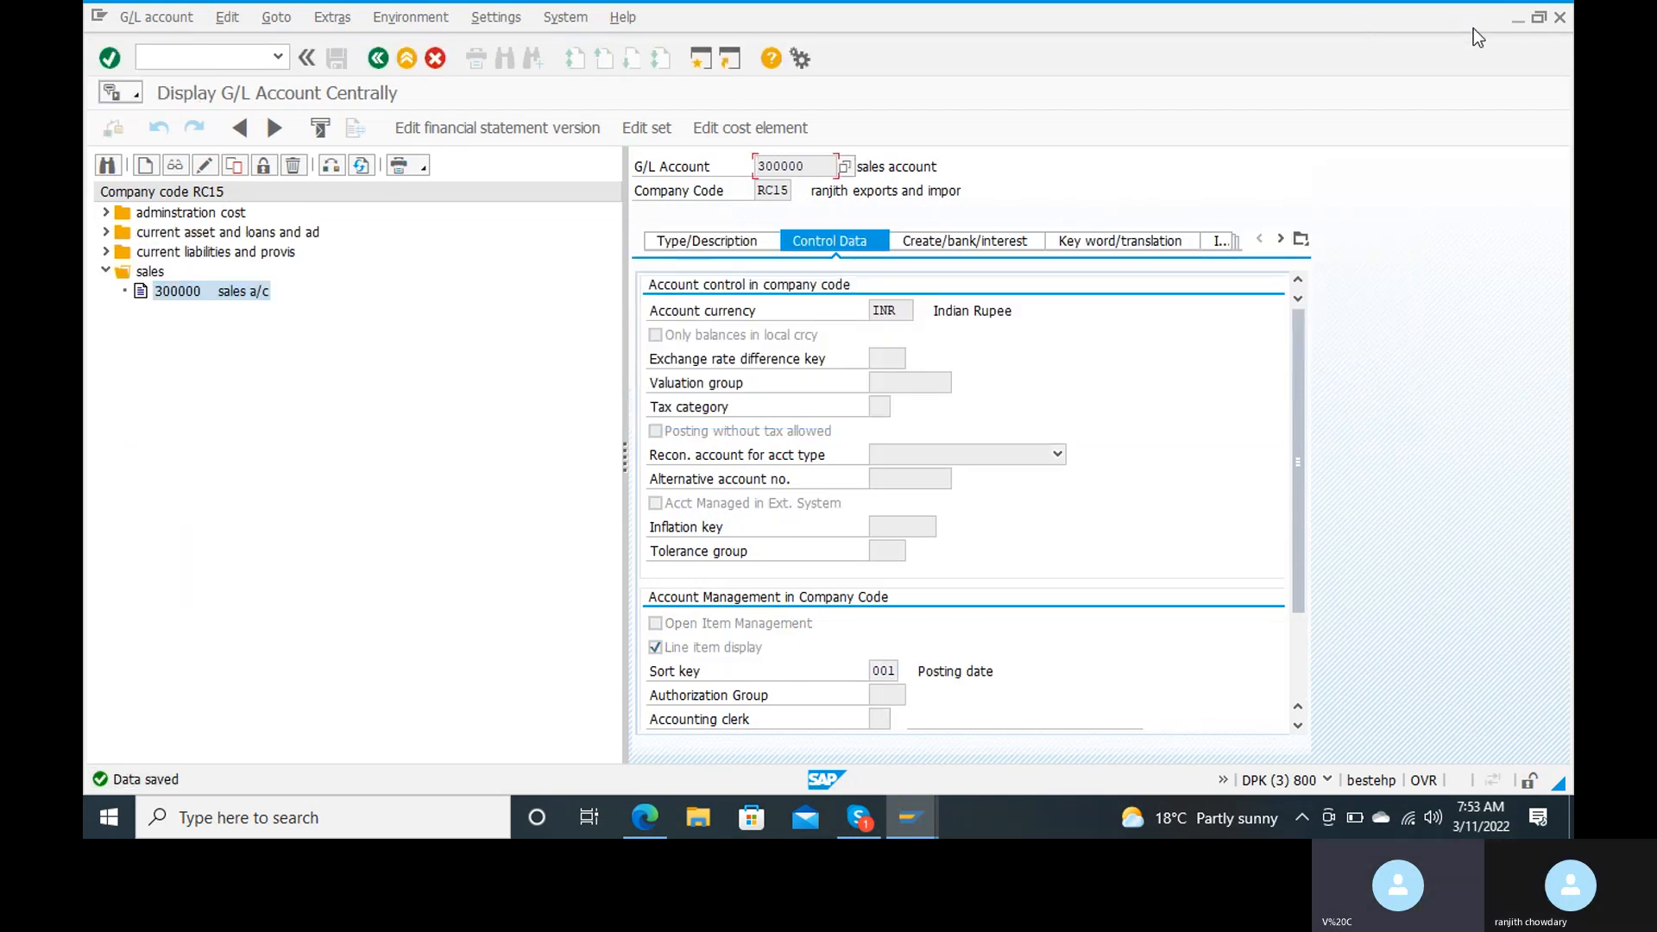
# Step: Return to the G/L line item display session and run it for open items of account 300000 in company code RC15
pyautogui.moveTo(911, 817)
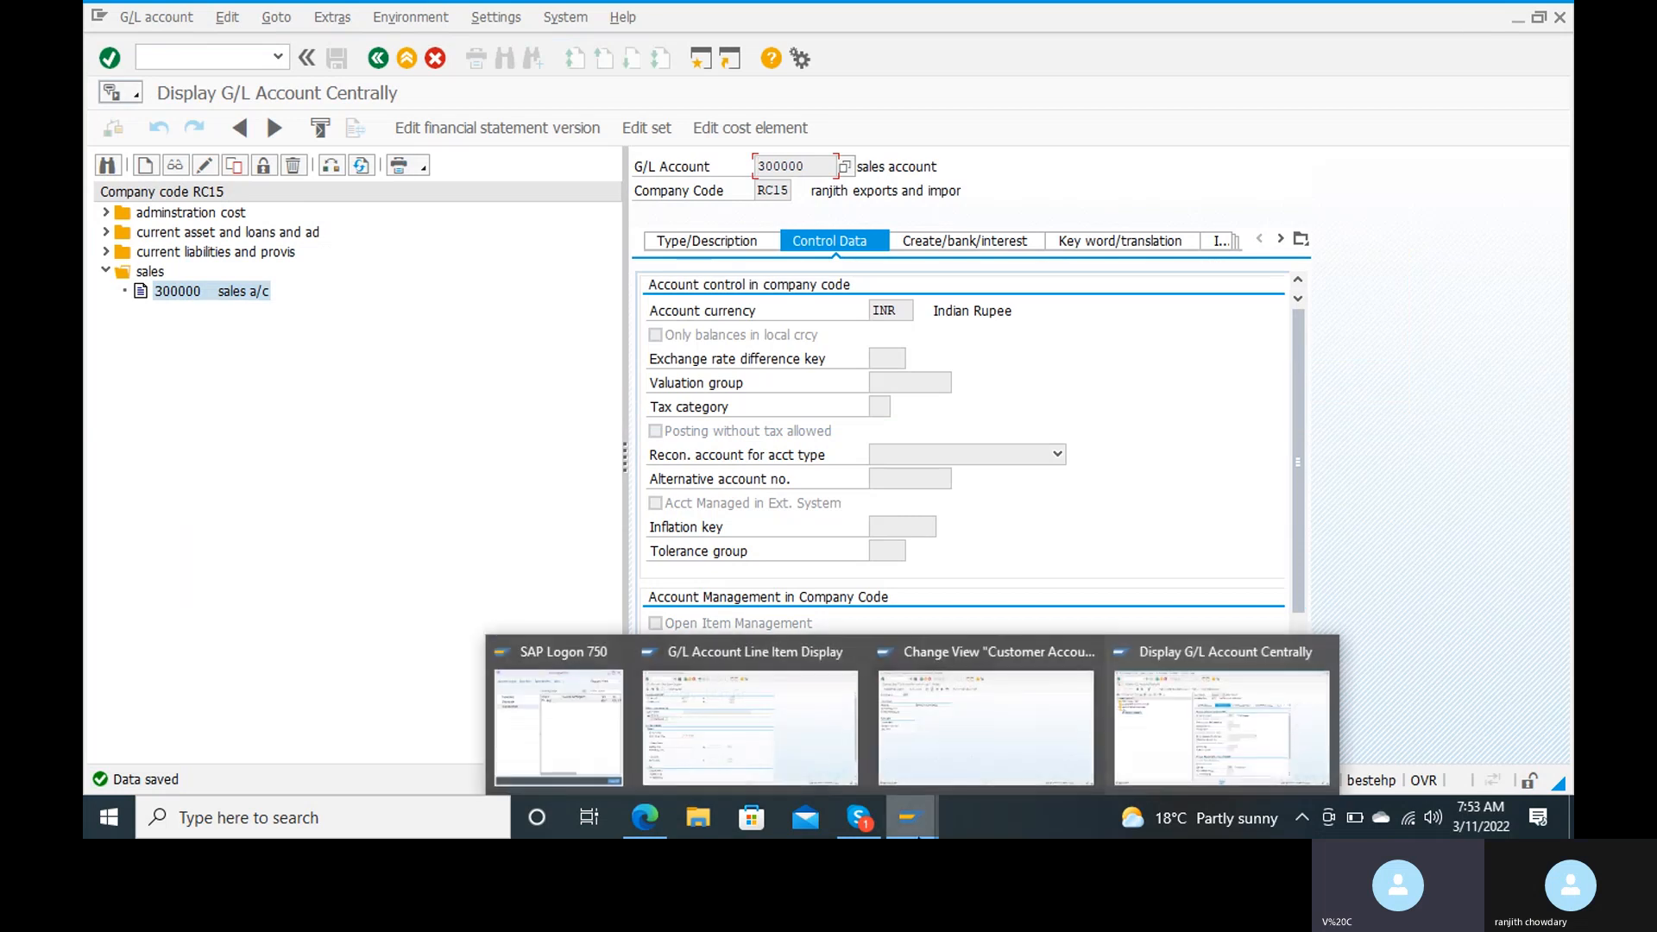
pyautogui.click(795, 718)
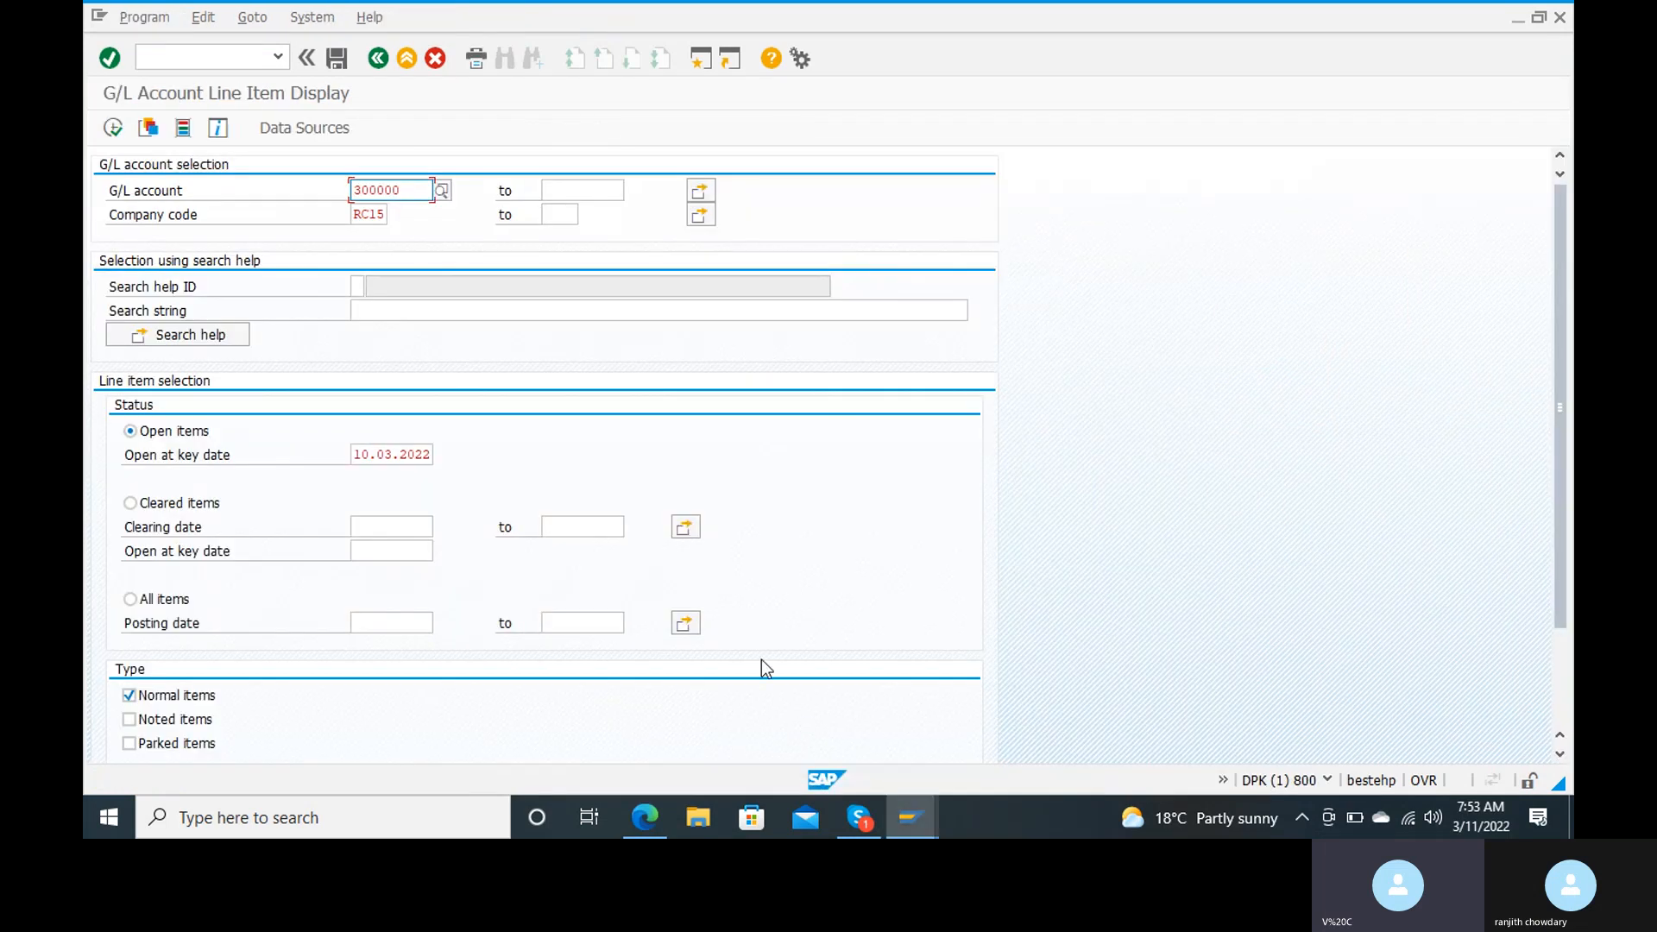
pyautogui.click(112, 130)
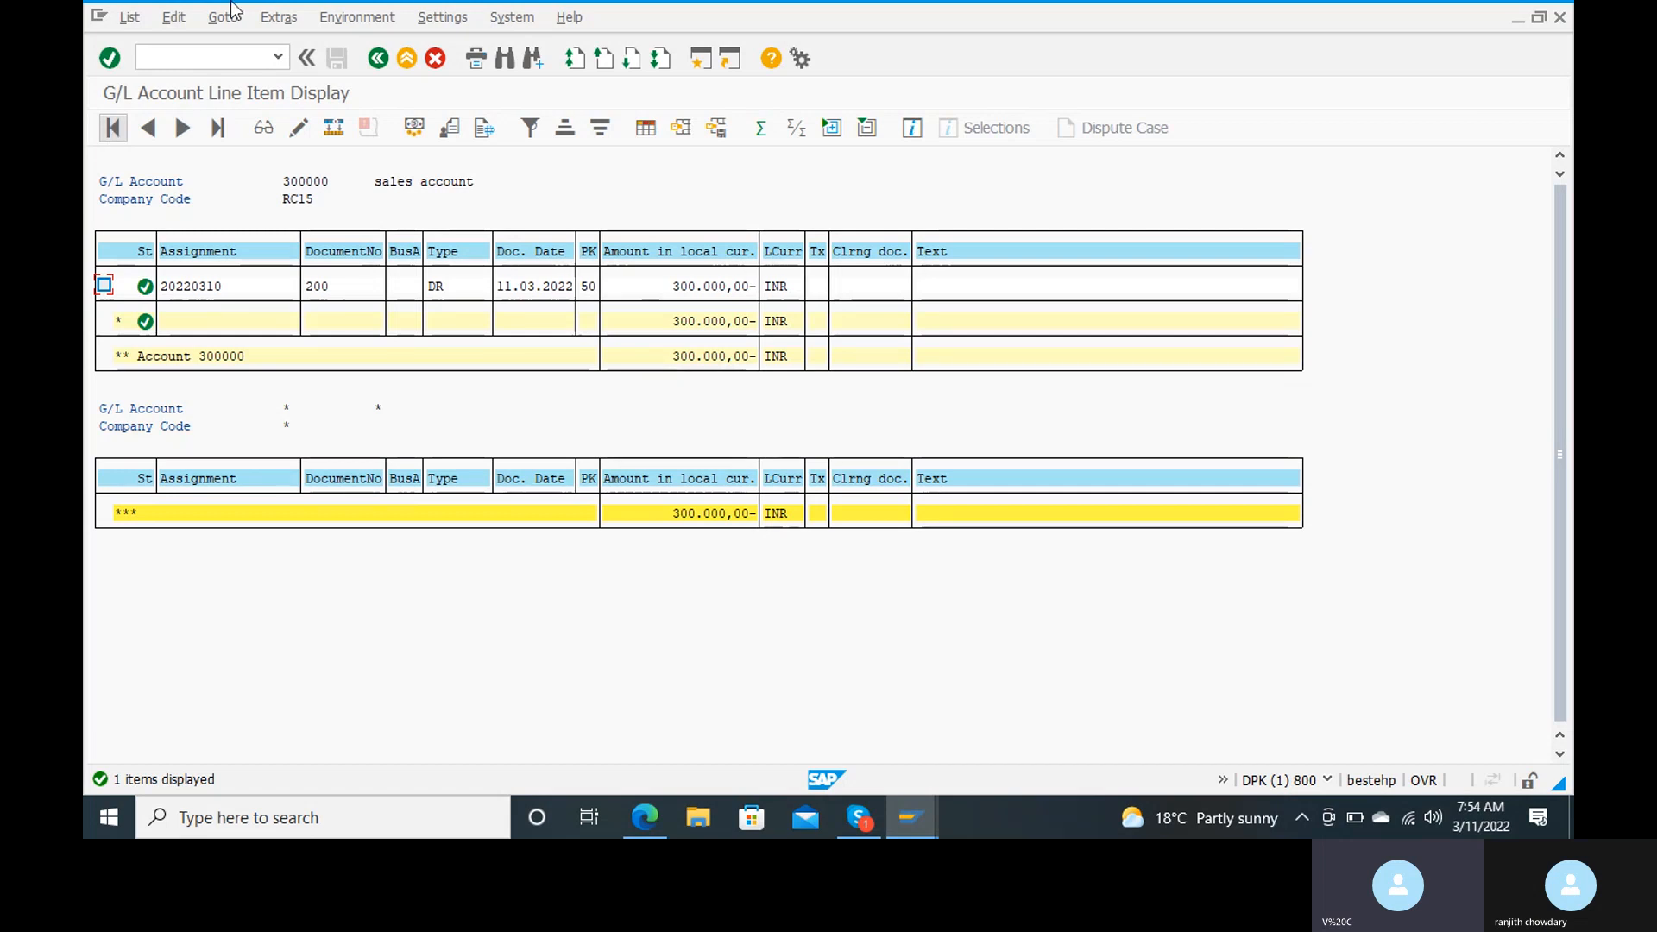
# Step: Leave the G/L account line items and start incoming payment posting with transaction F-28
pyautogui.click(198, 59)
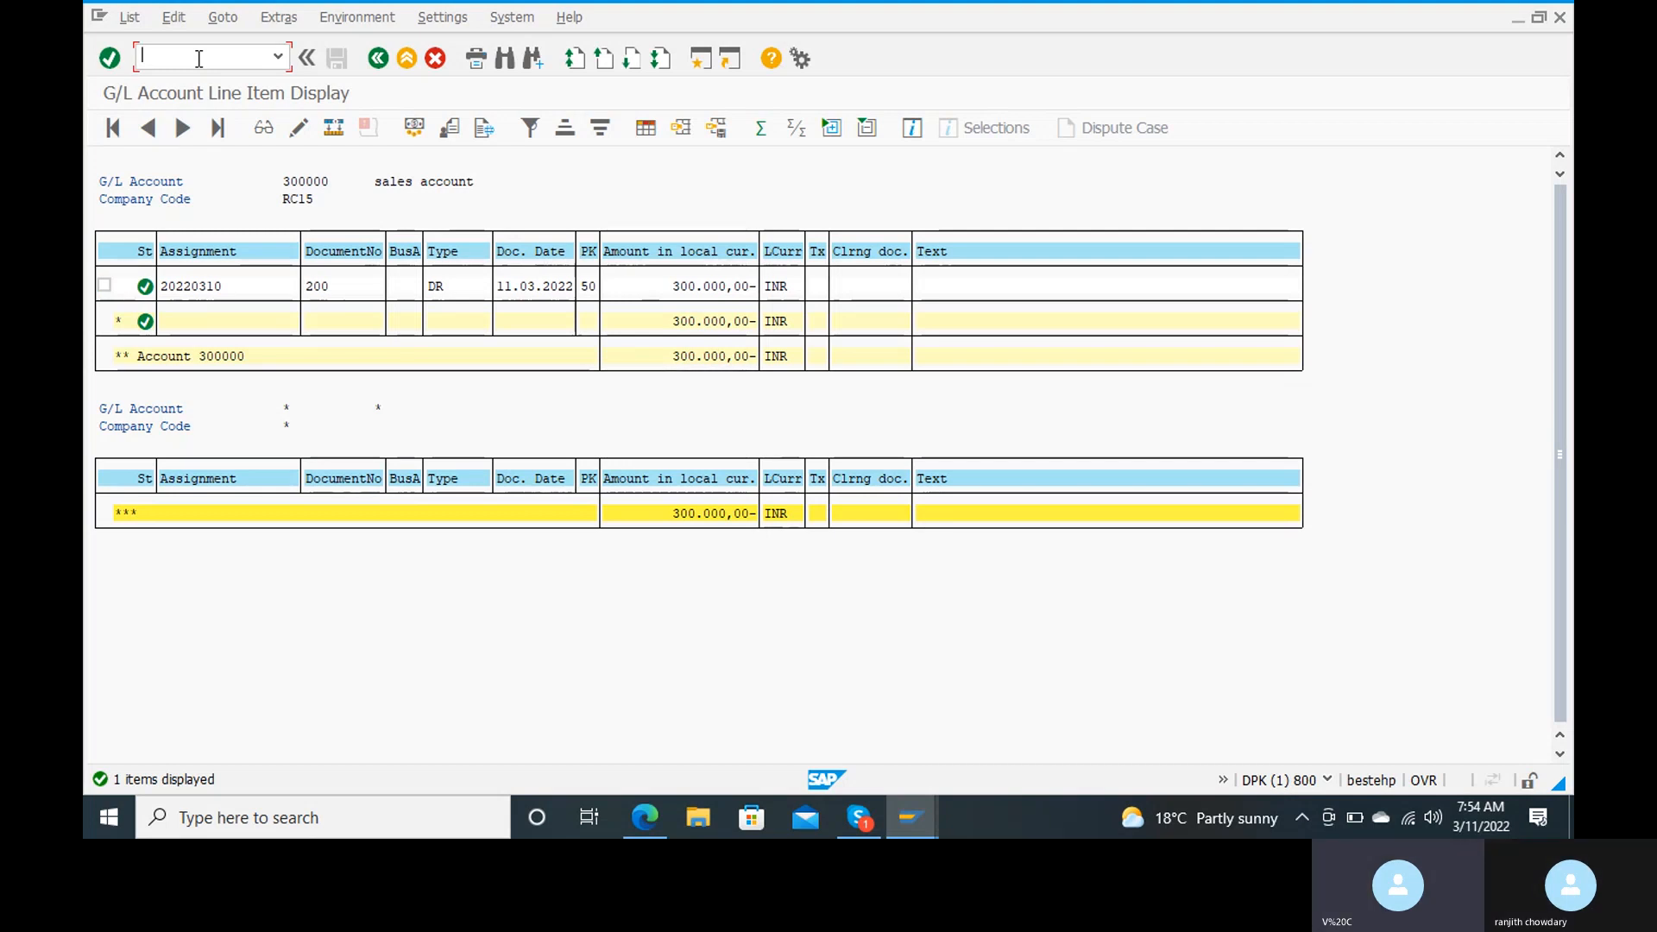
pyautogui.write('/n')
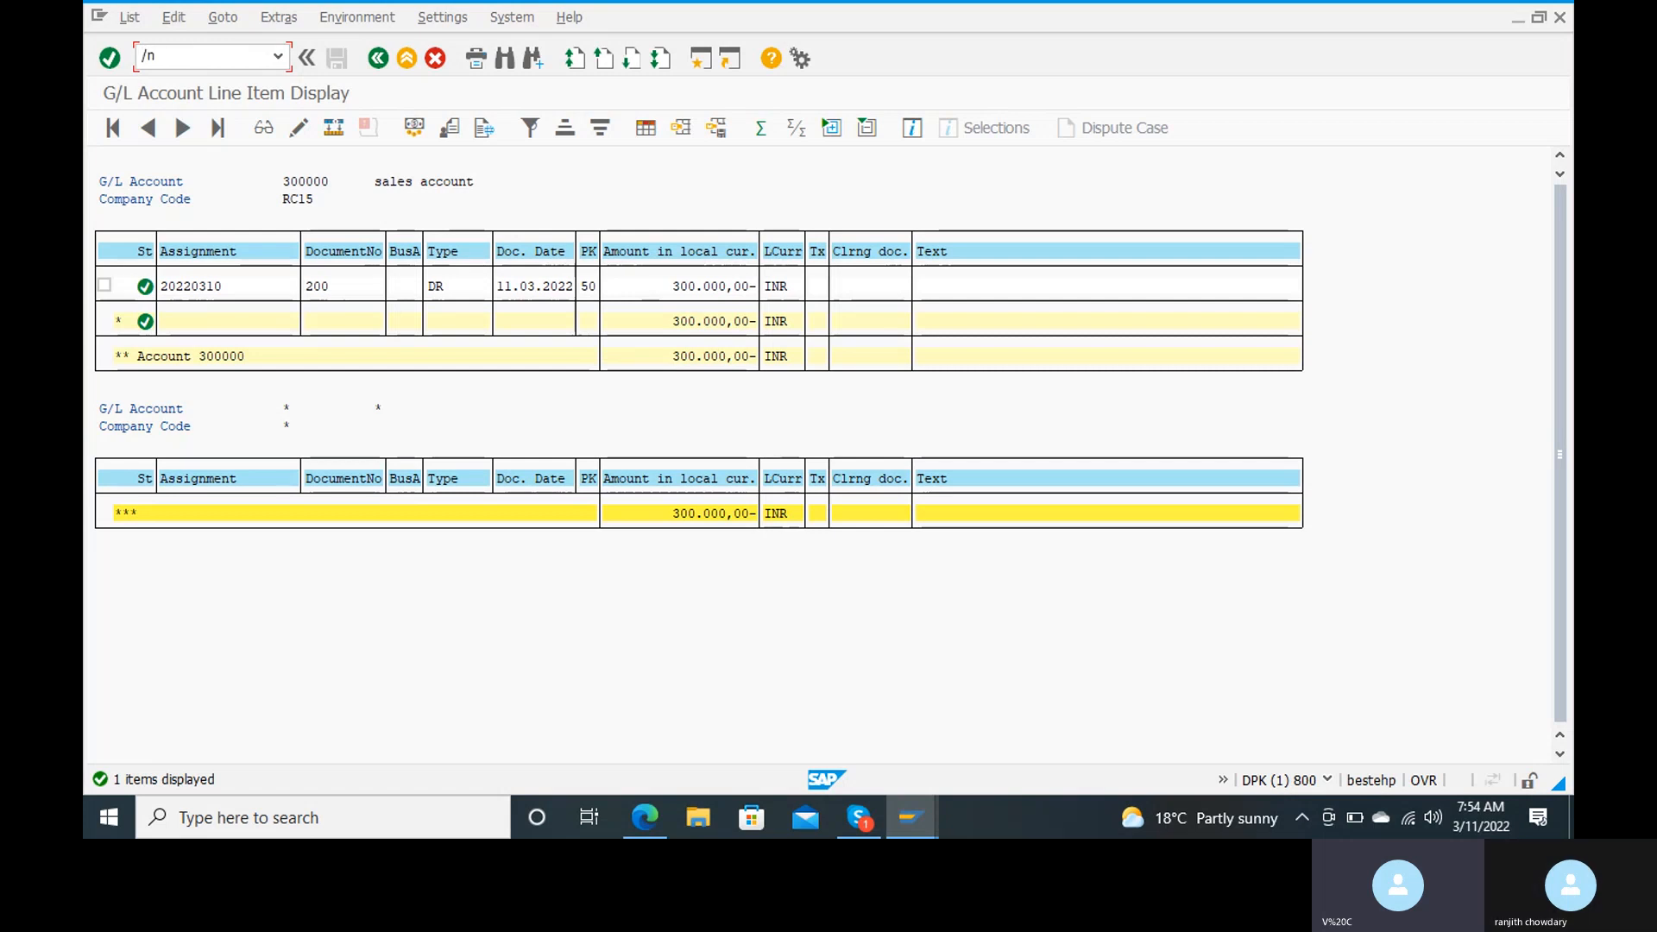
pyautogui.press('Return')
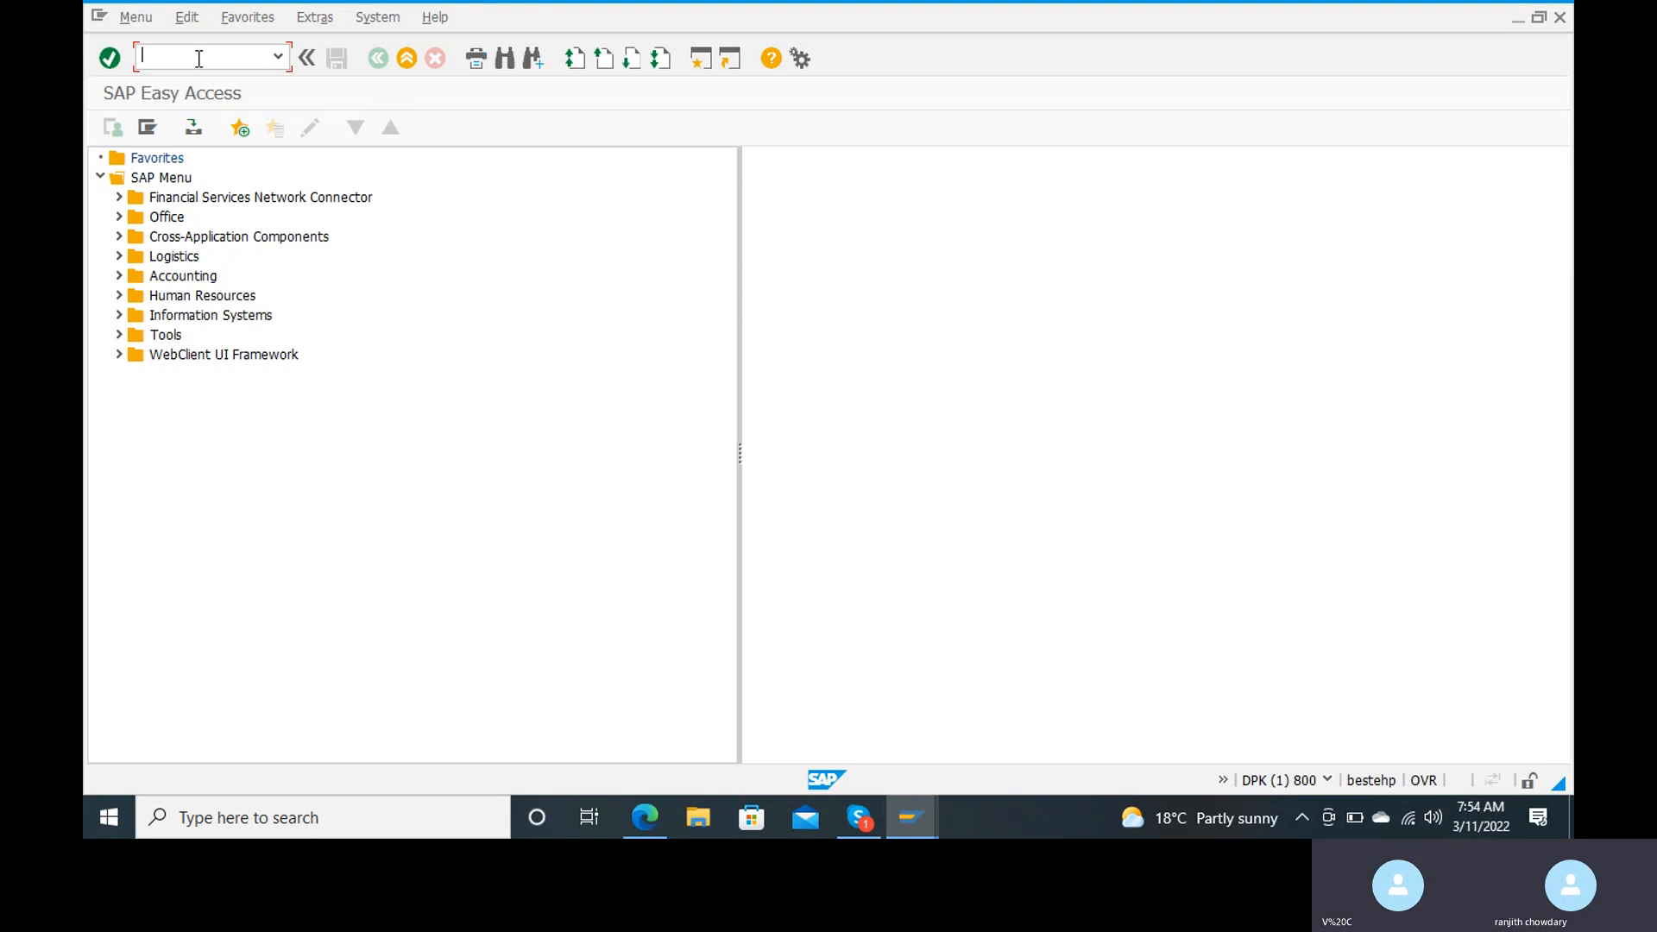
pyautogui.write('f-')
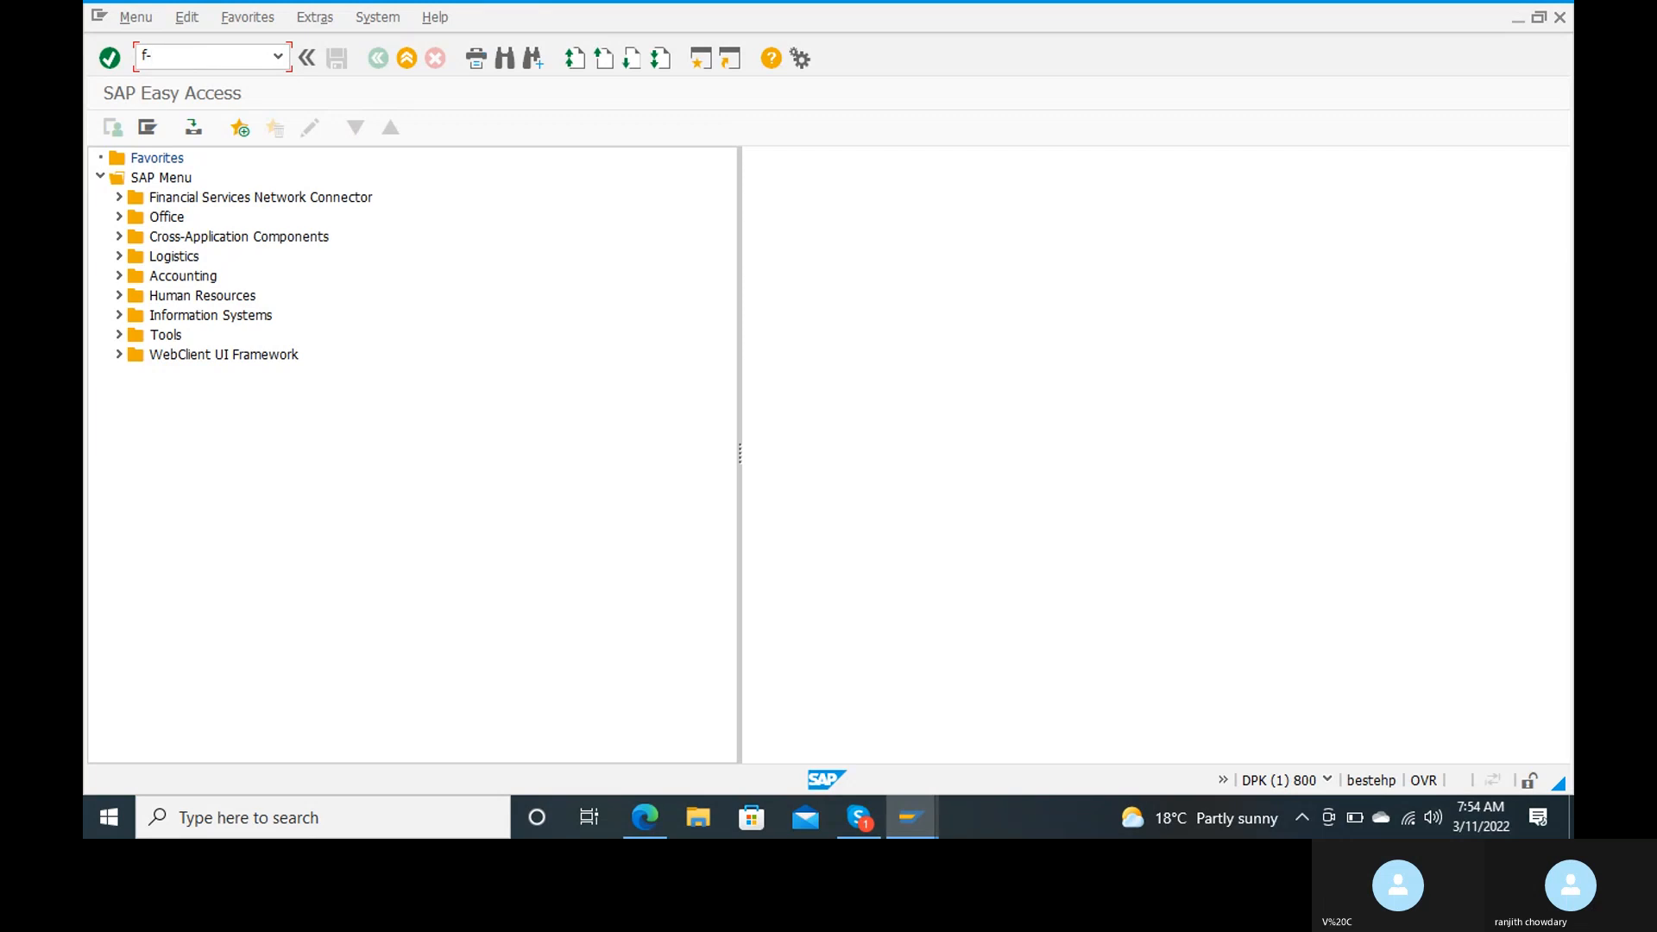
pyautogui.write('28')
pyautogui.press('Return')
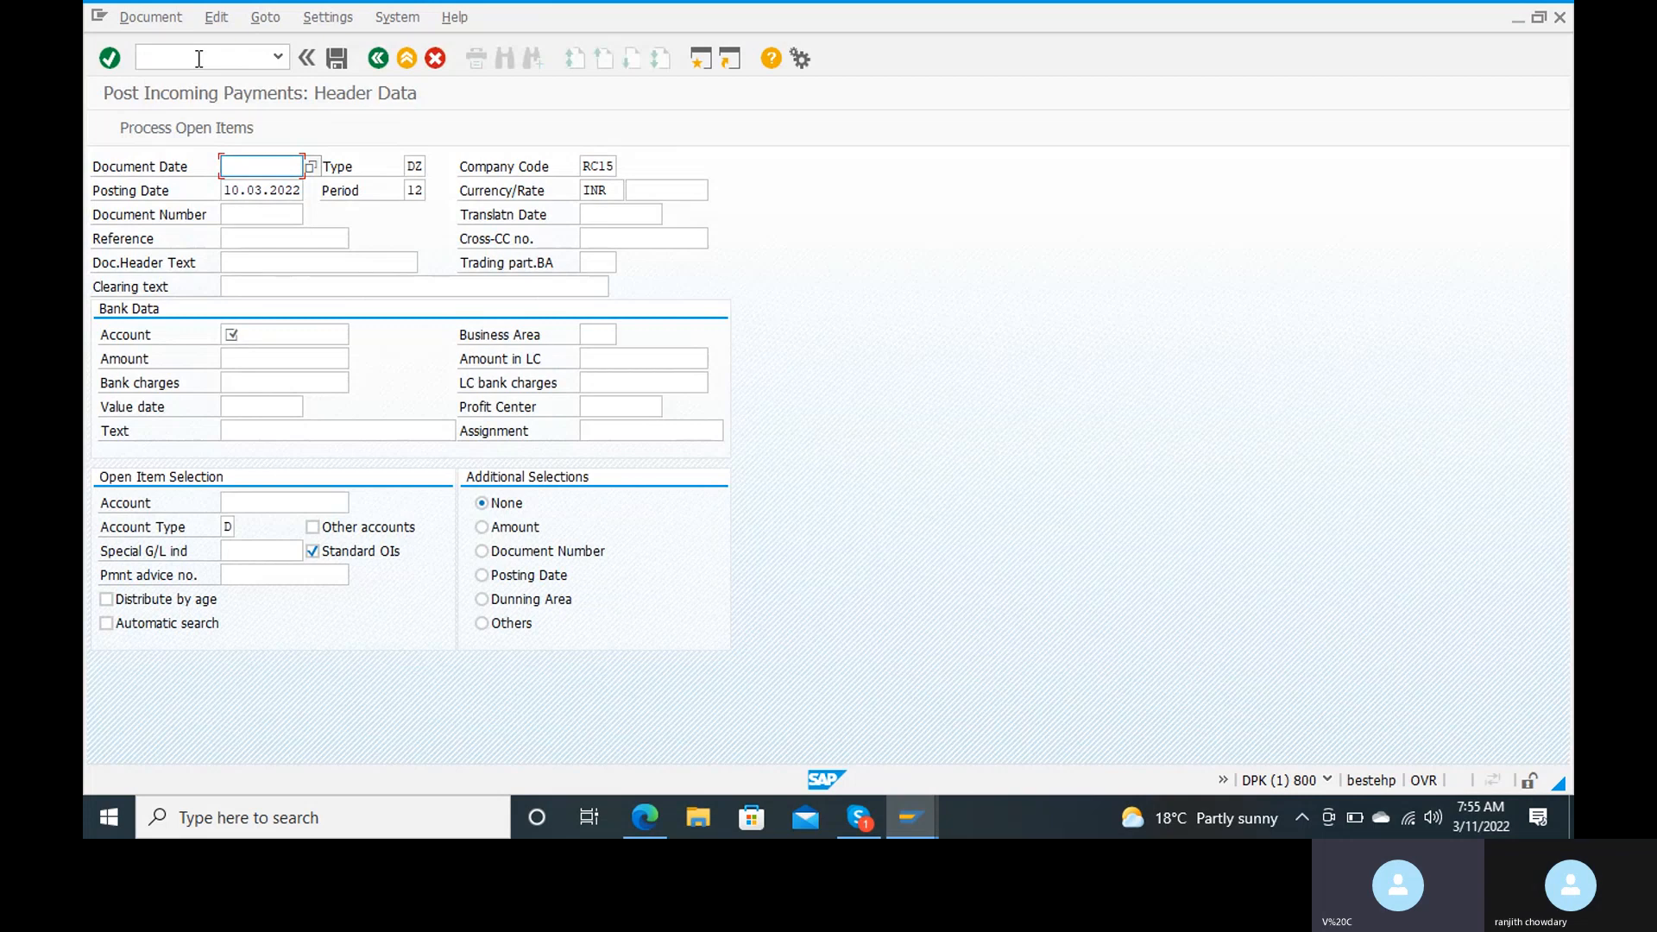
# Step: Set the incoming payment's document date to 11.03.2022 and its reference to 1
pyautogui.write('11.03.2022')
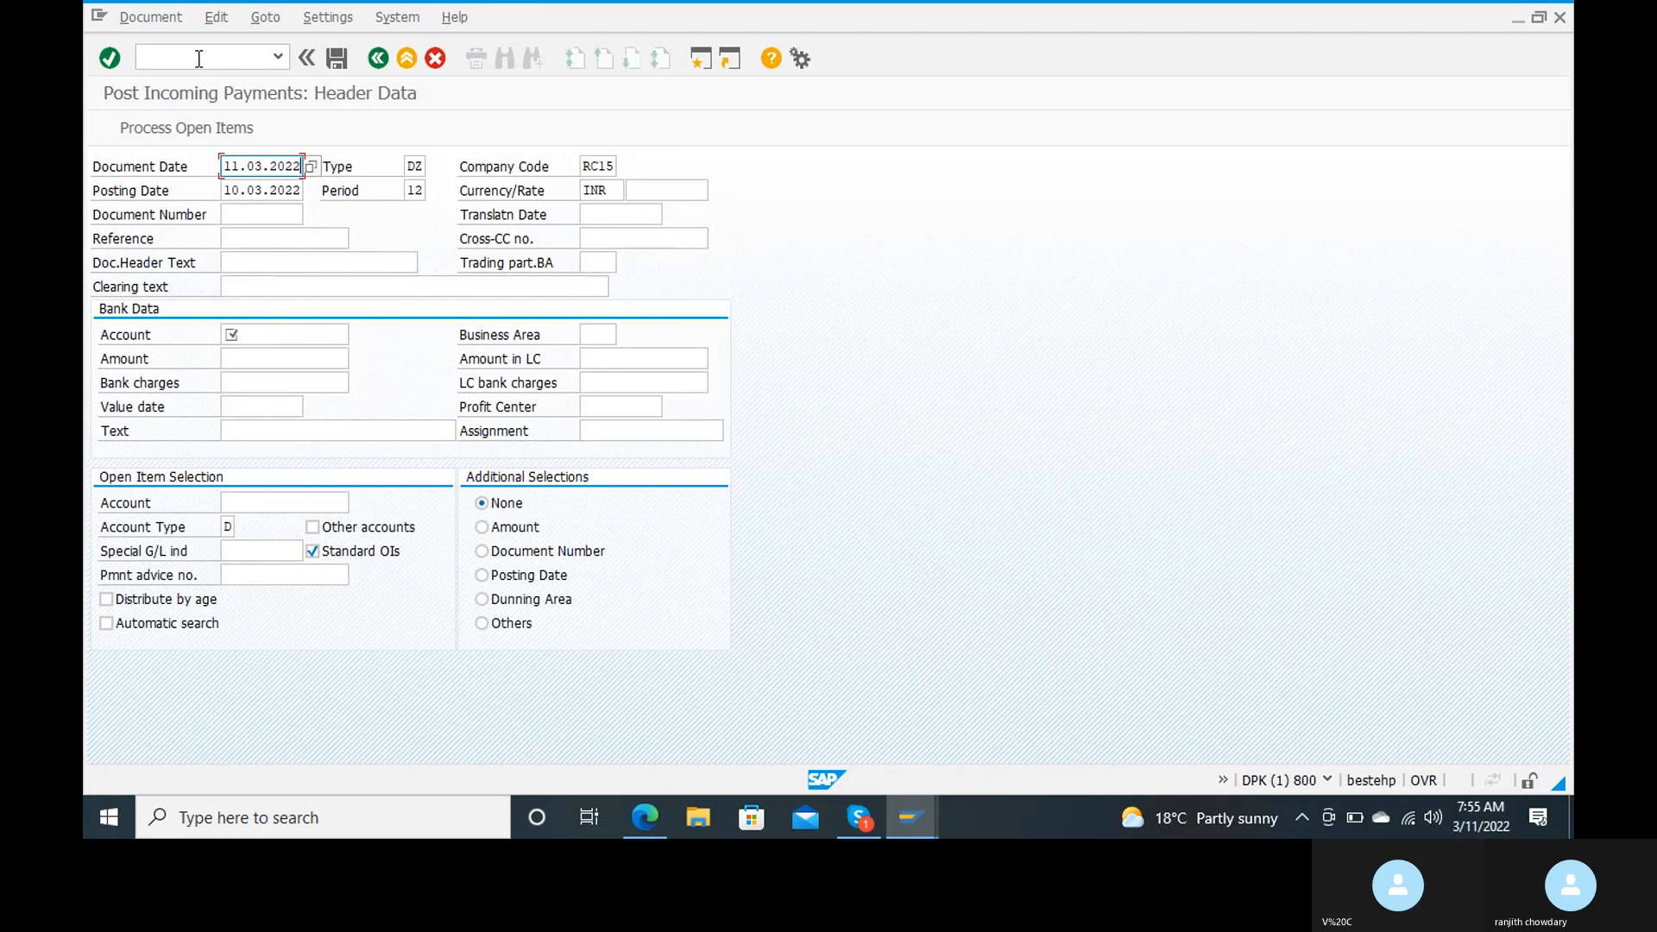
pyautogui.press('Tab')
pyautogui.press('Tab')
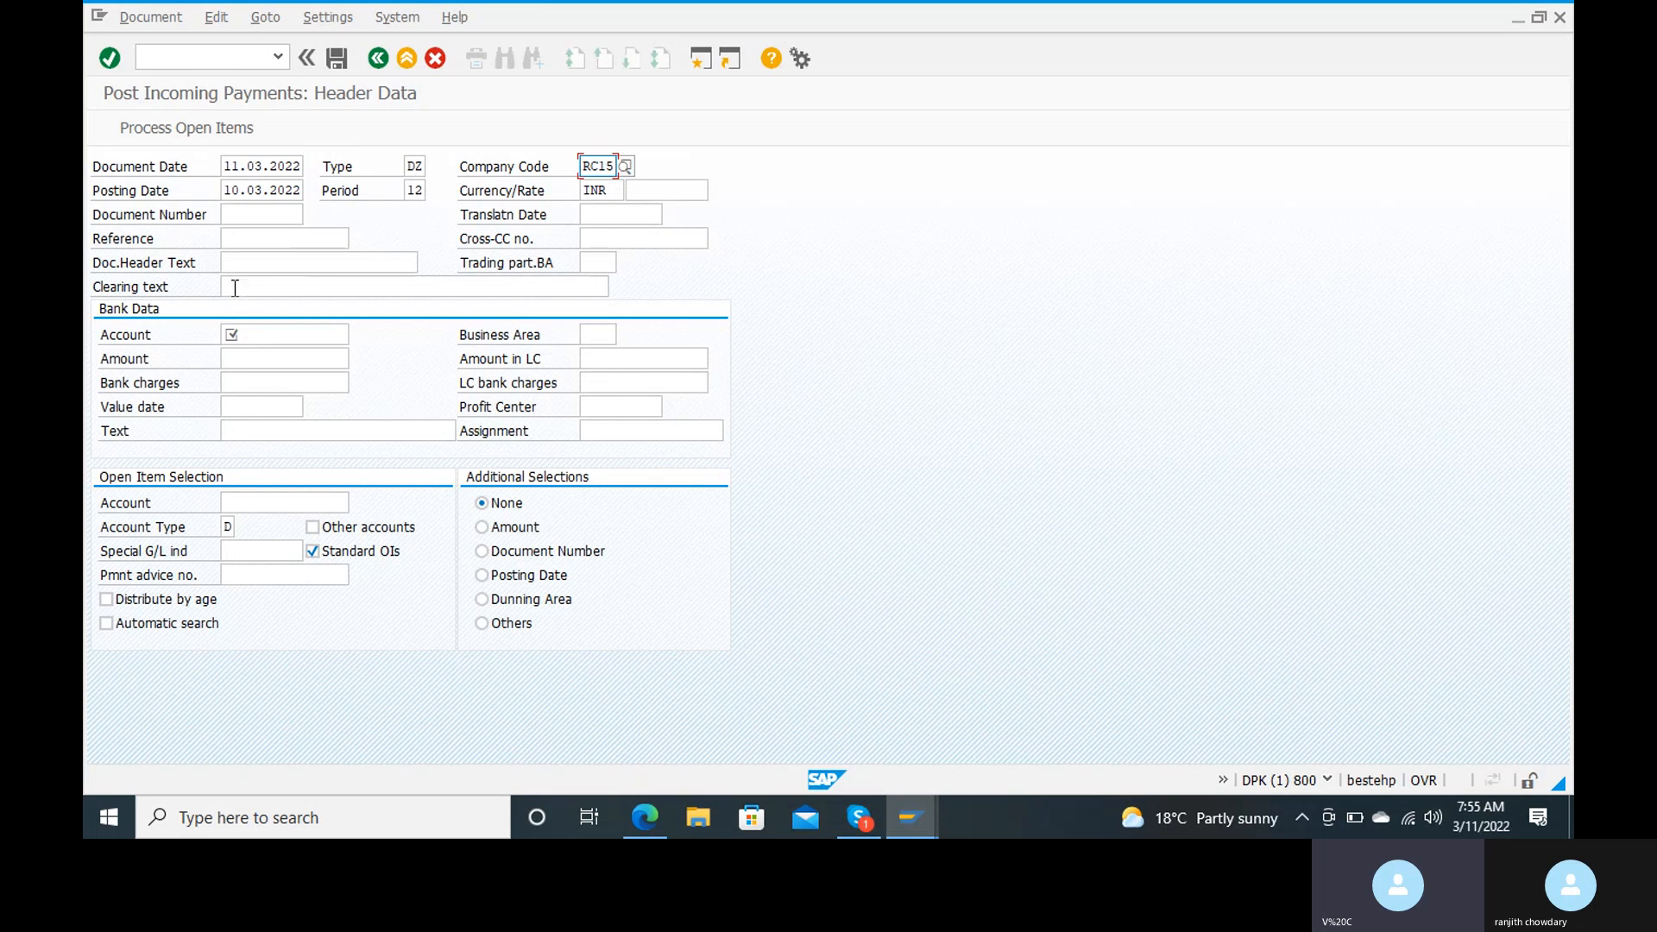
pyautogui.click(289, 241)
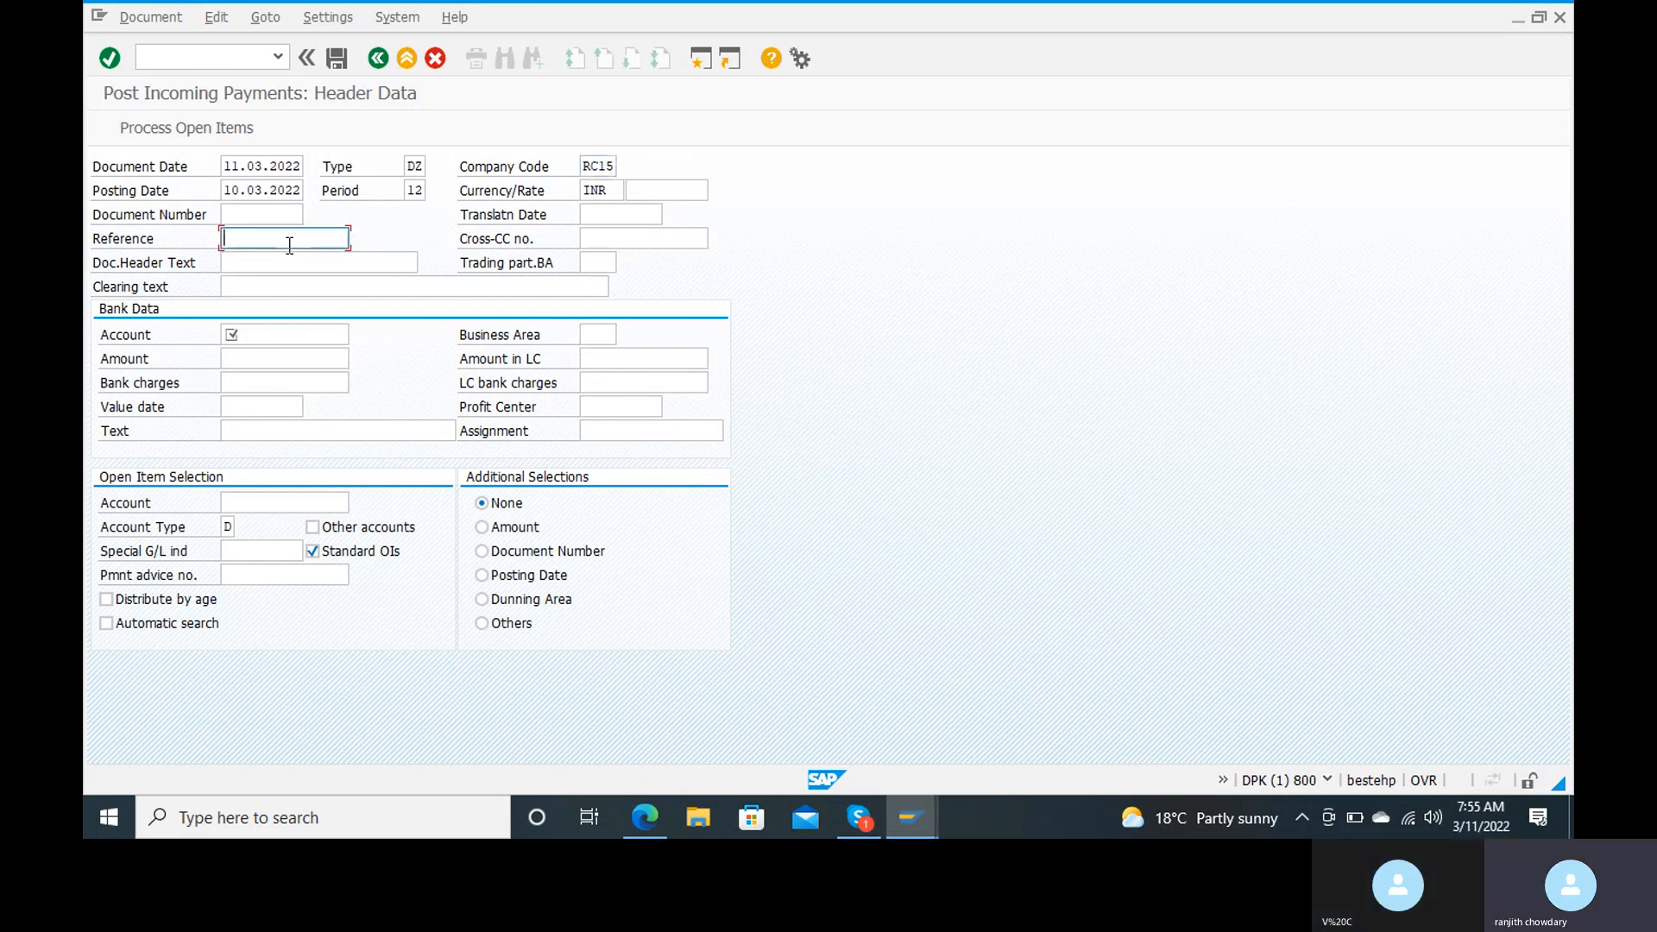
pyautogui.write('1')
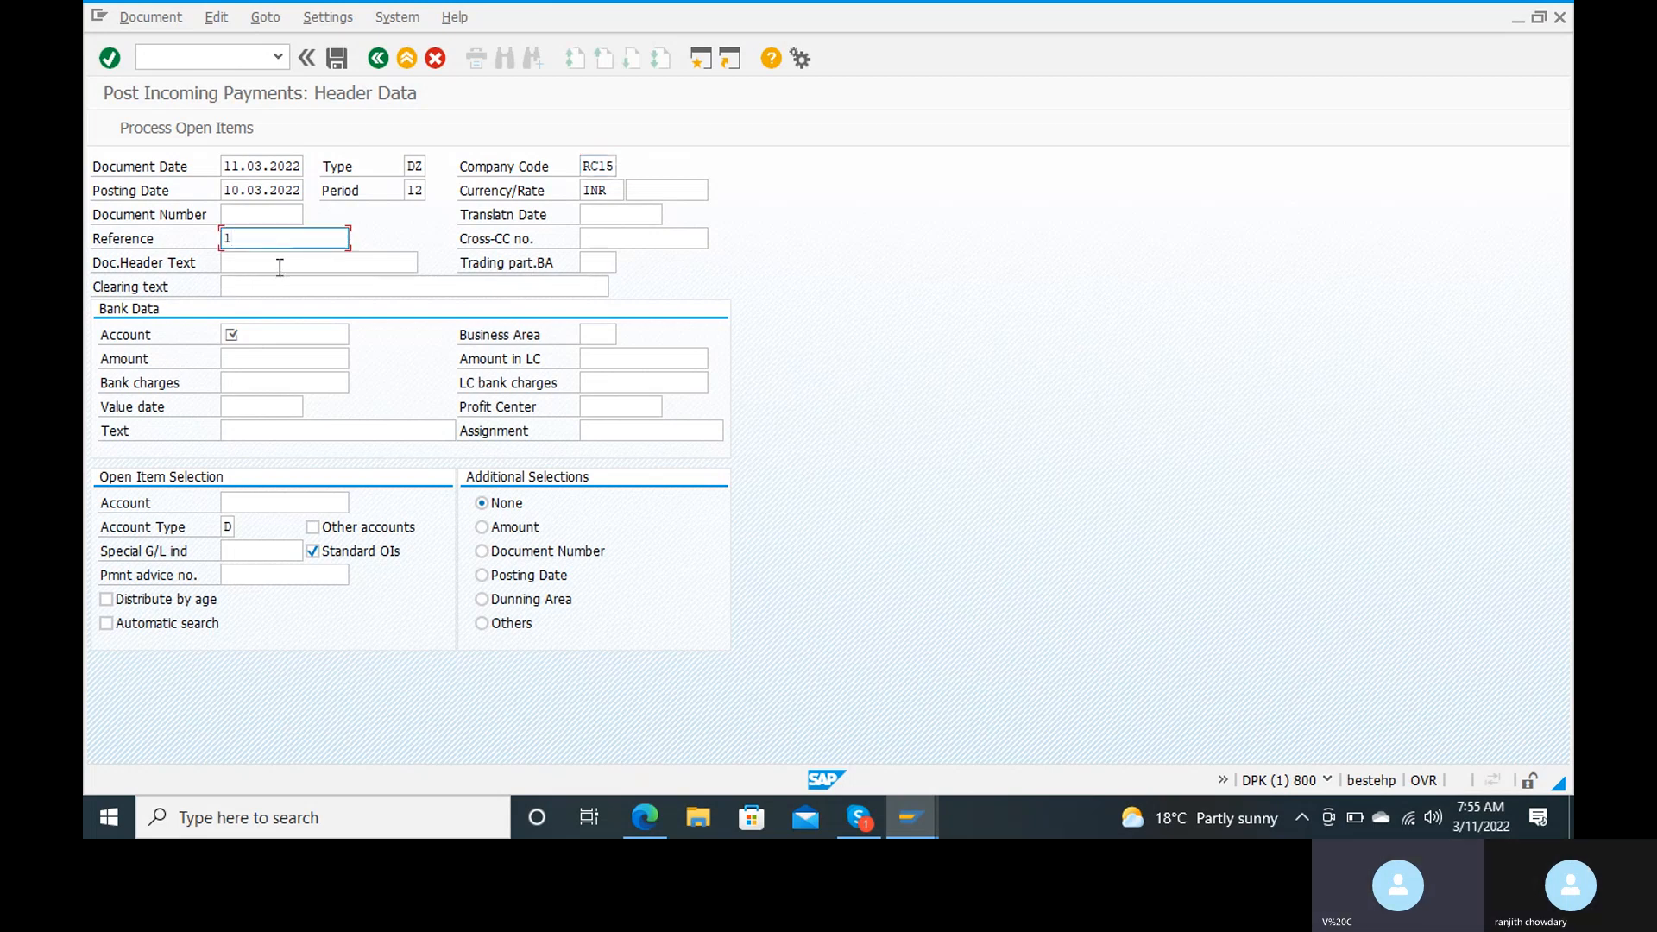
# Step: Enter the document header text "income paymnt from cust" and the clearing text "incoming payment from customer"
pyautogui.click(279, 268)
pyautogui.write('income ps')
pyautogui.write('ymnt ')
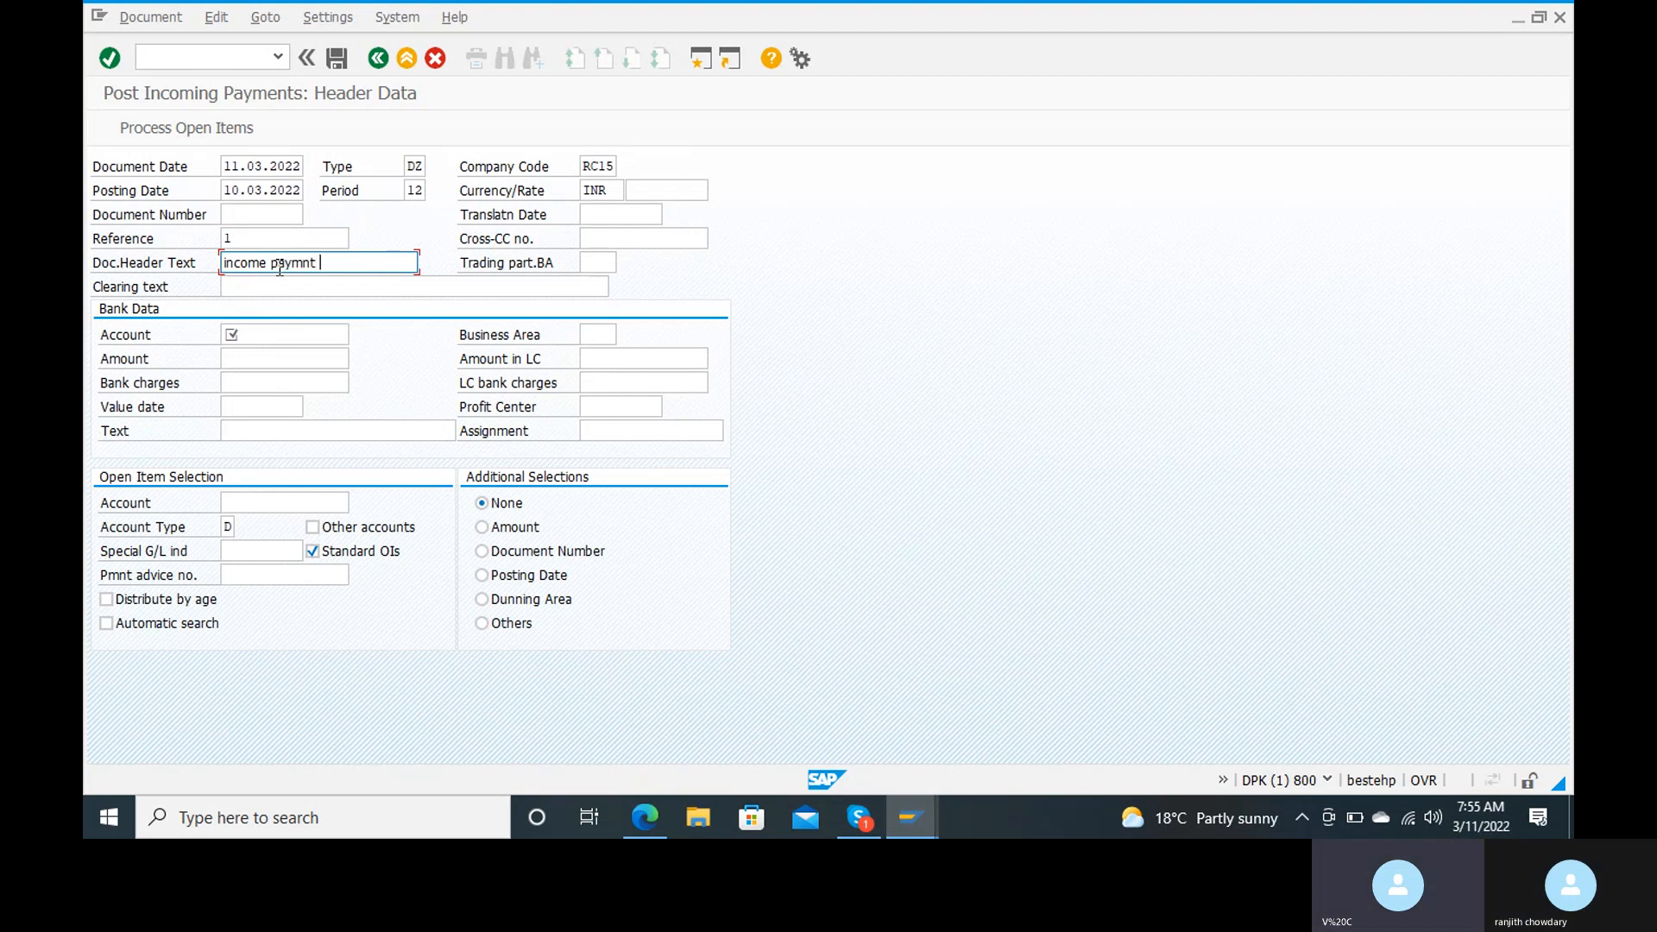
pyautogui.write('from cust')
pyautogui.click(328, 289)
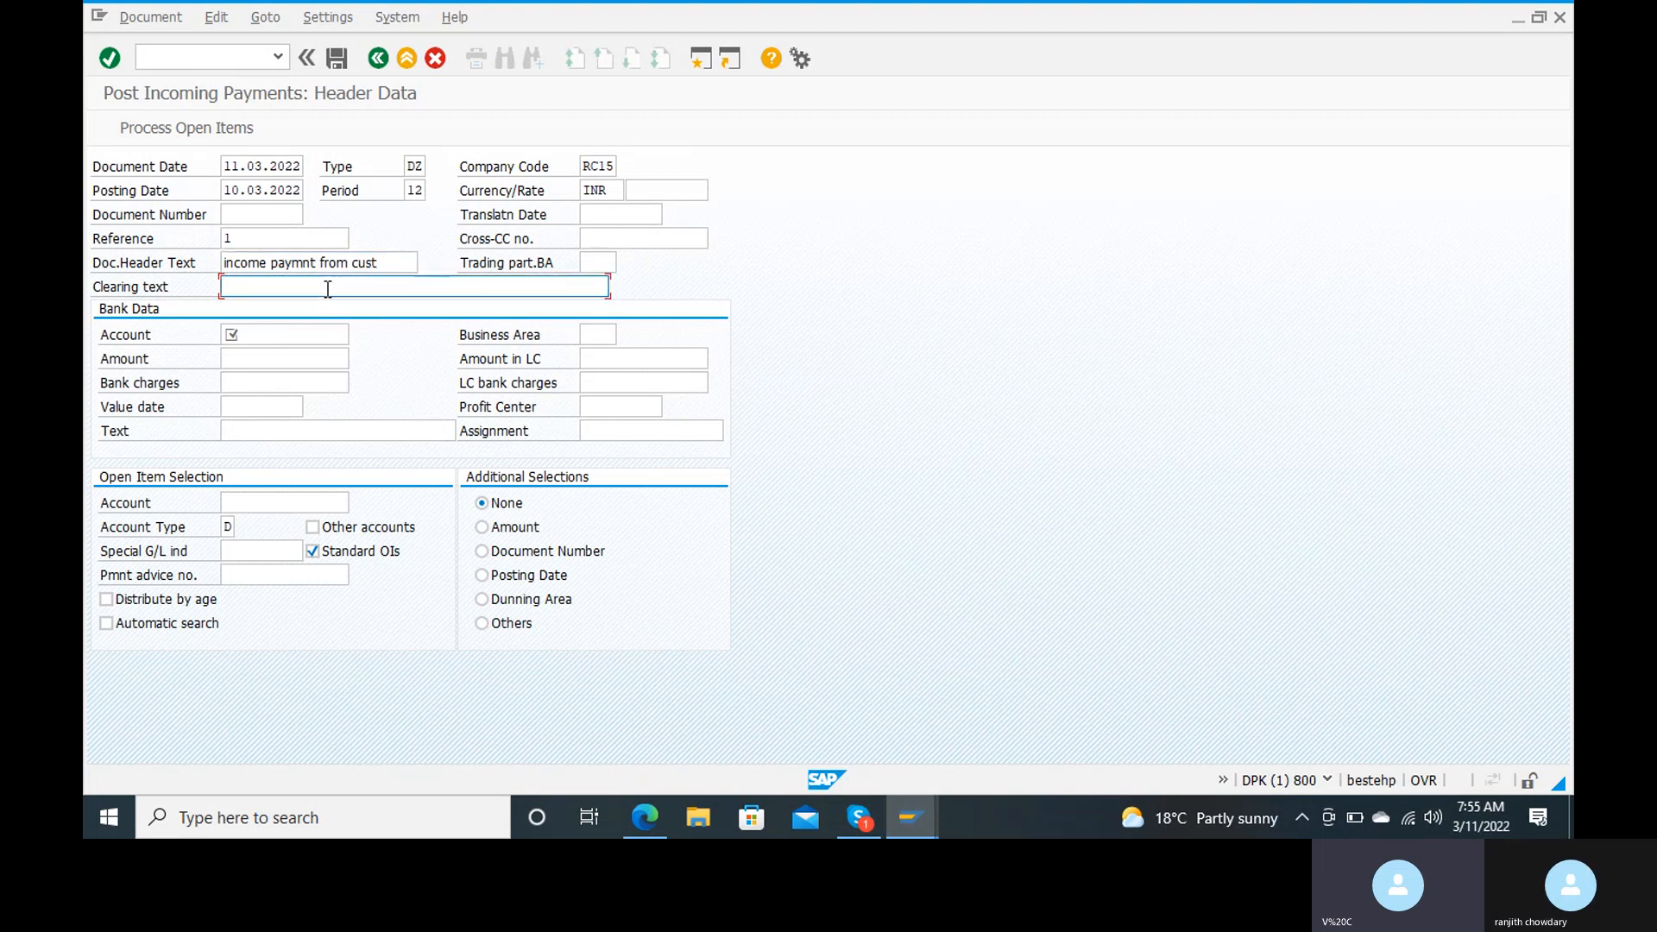
pyautogui.write('incoming payment fr')
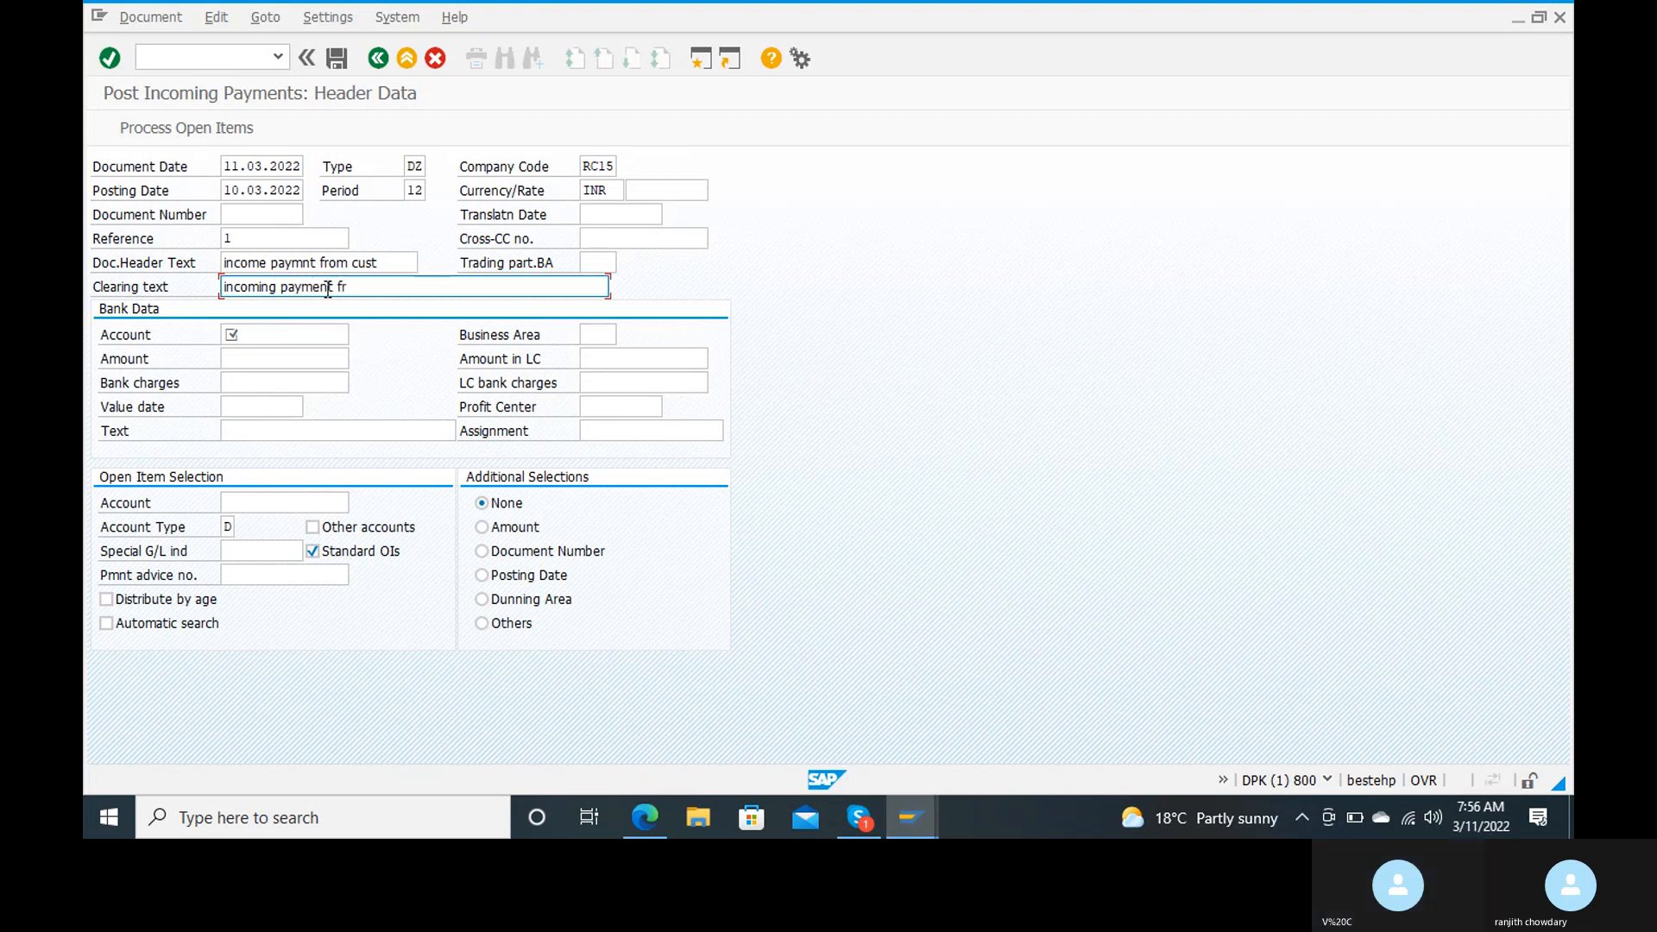
pyautogui.write('om customer')
# Step: Select idbi bank account 200100 as the bank data account and set the payment amount to 300000
pyautogui.click(311, 336)
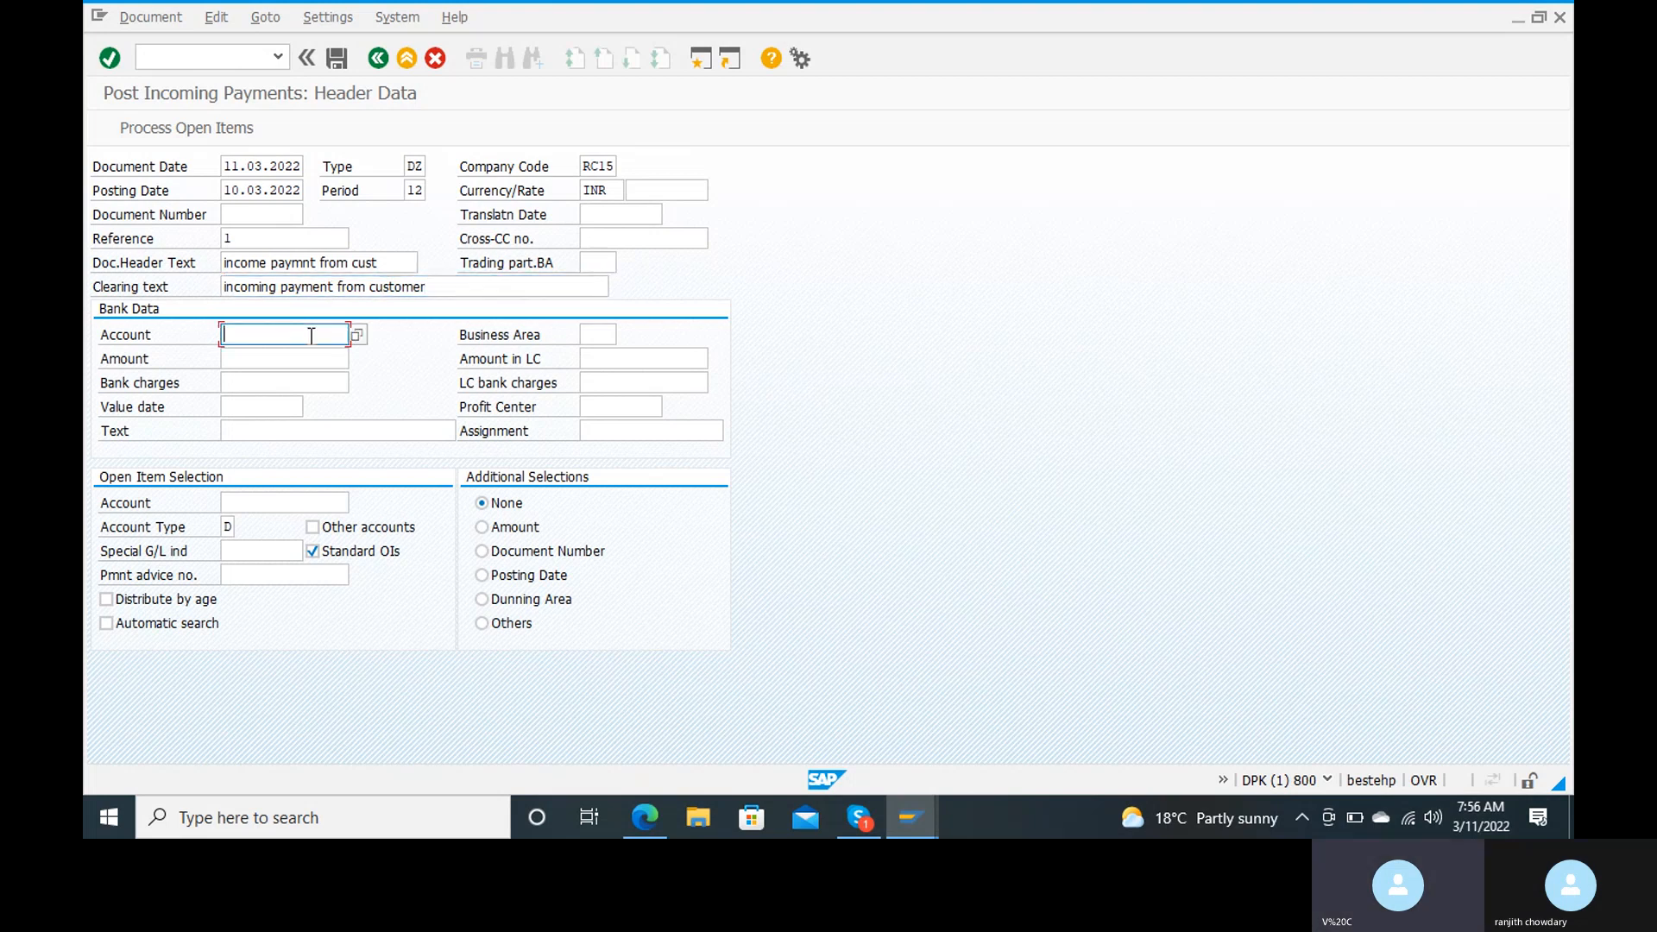
pyautogui.click(358, 337)
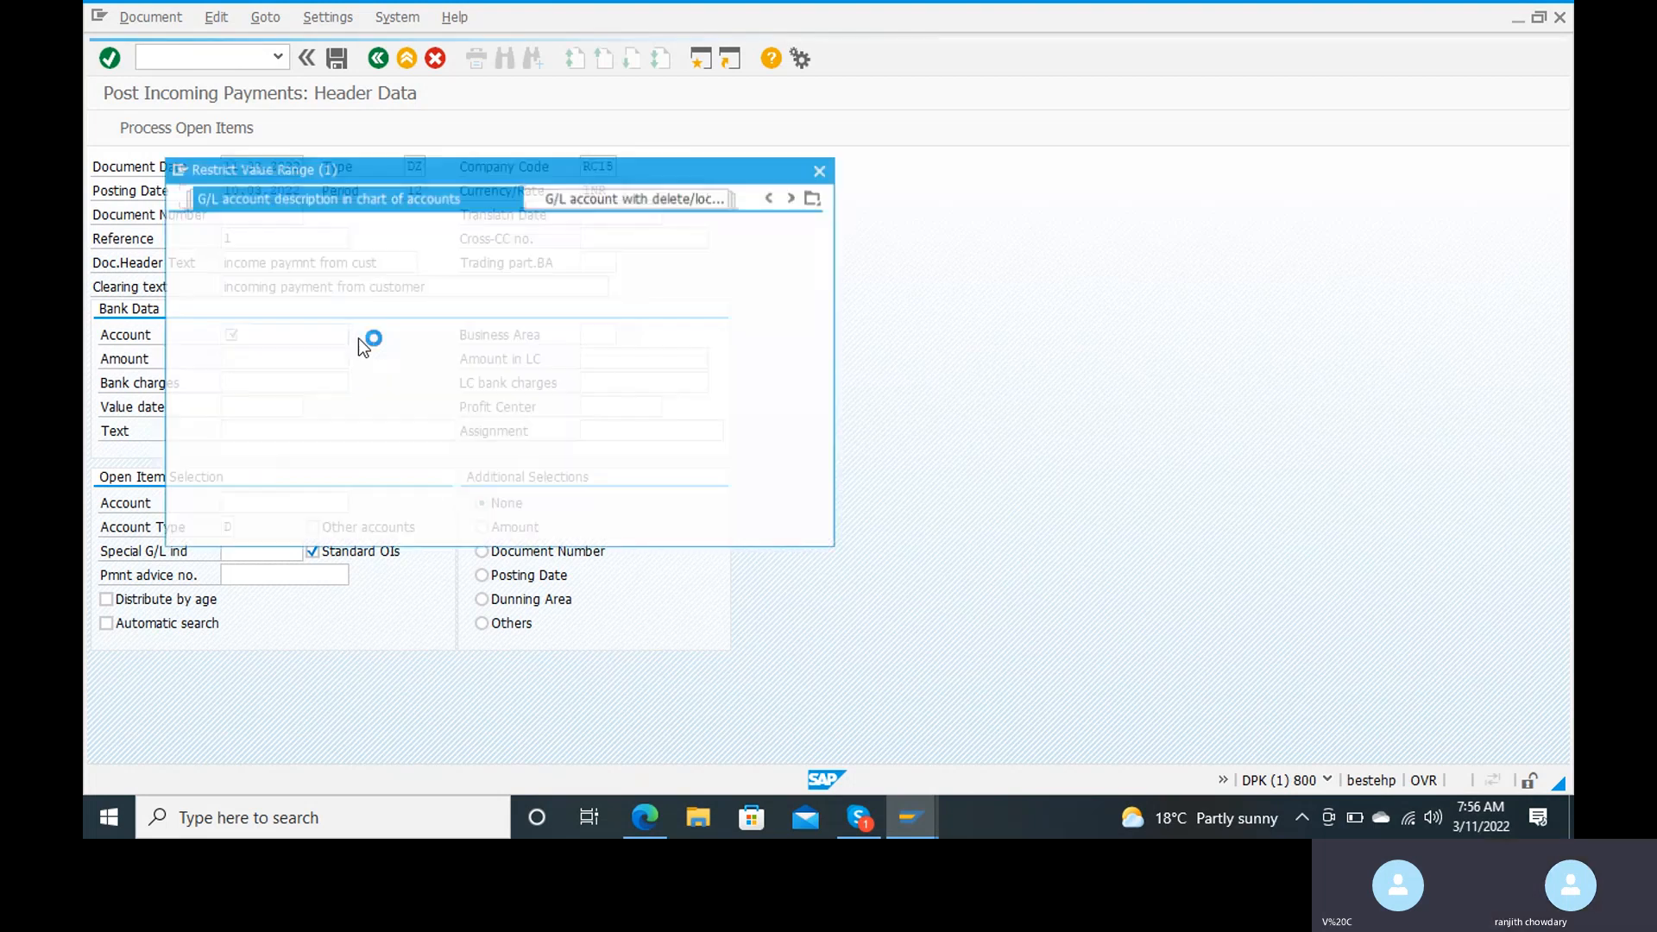
pyautogui.press('Return')
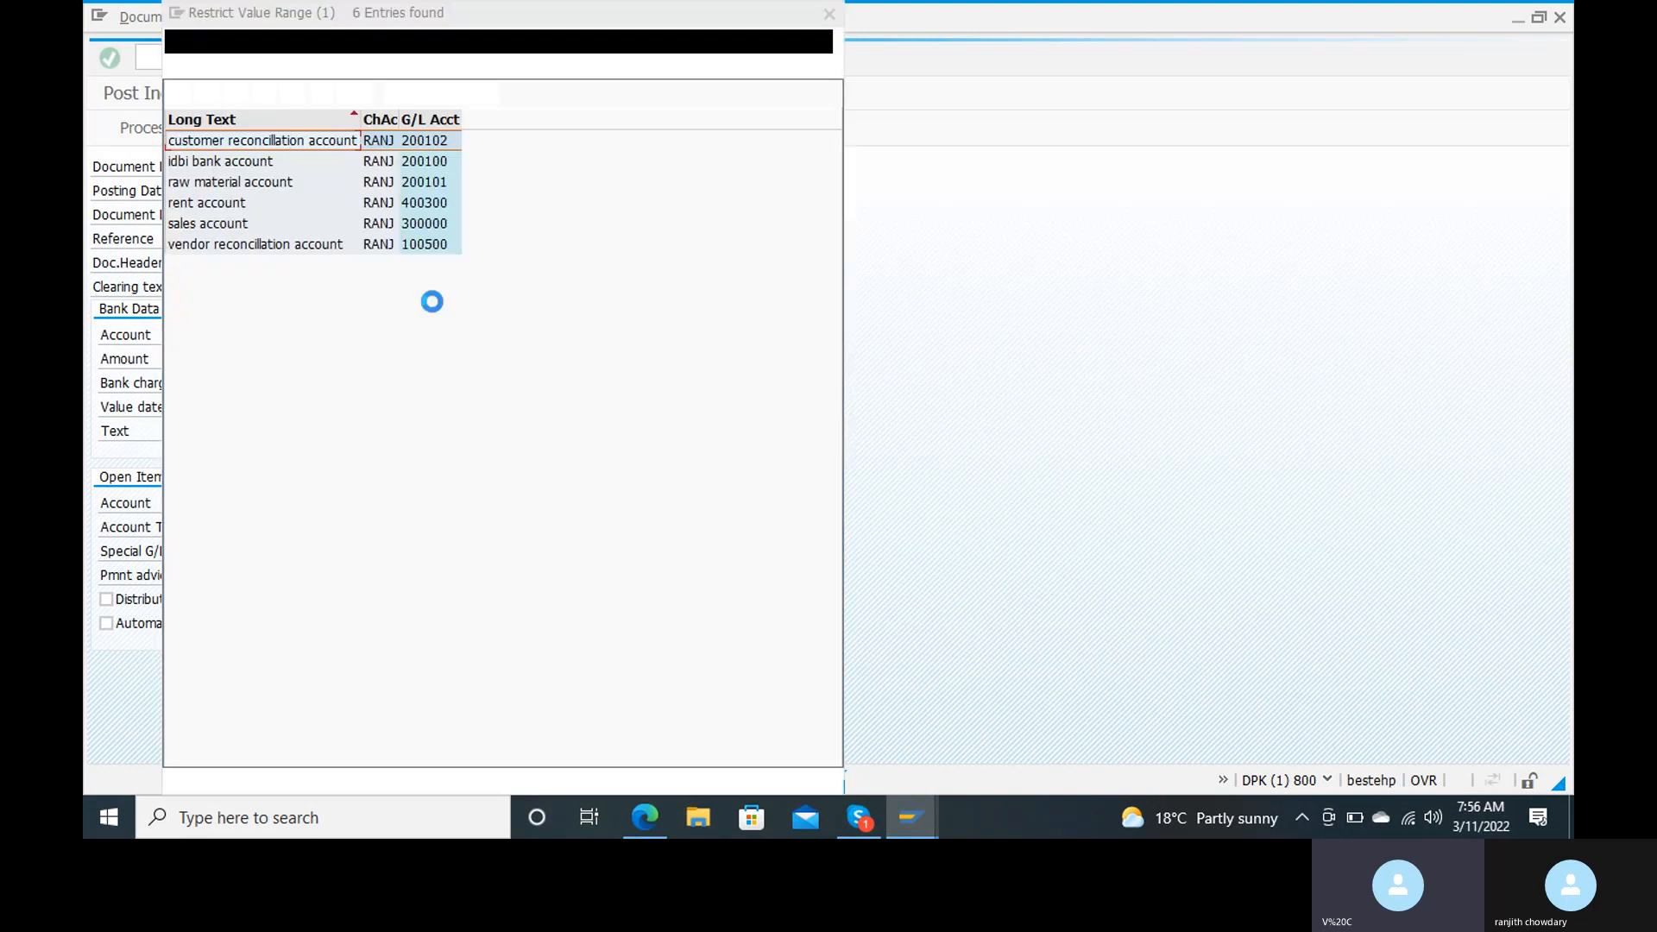
pyautogui.click(235, 162)
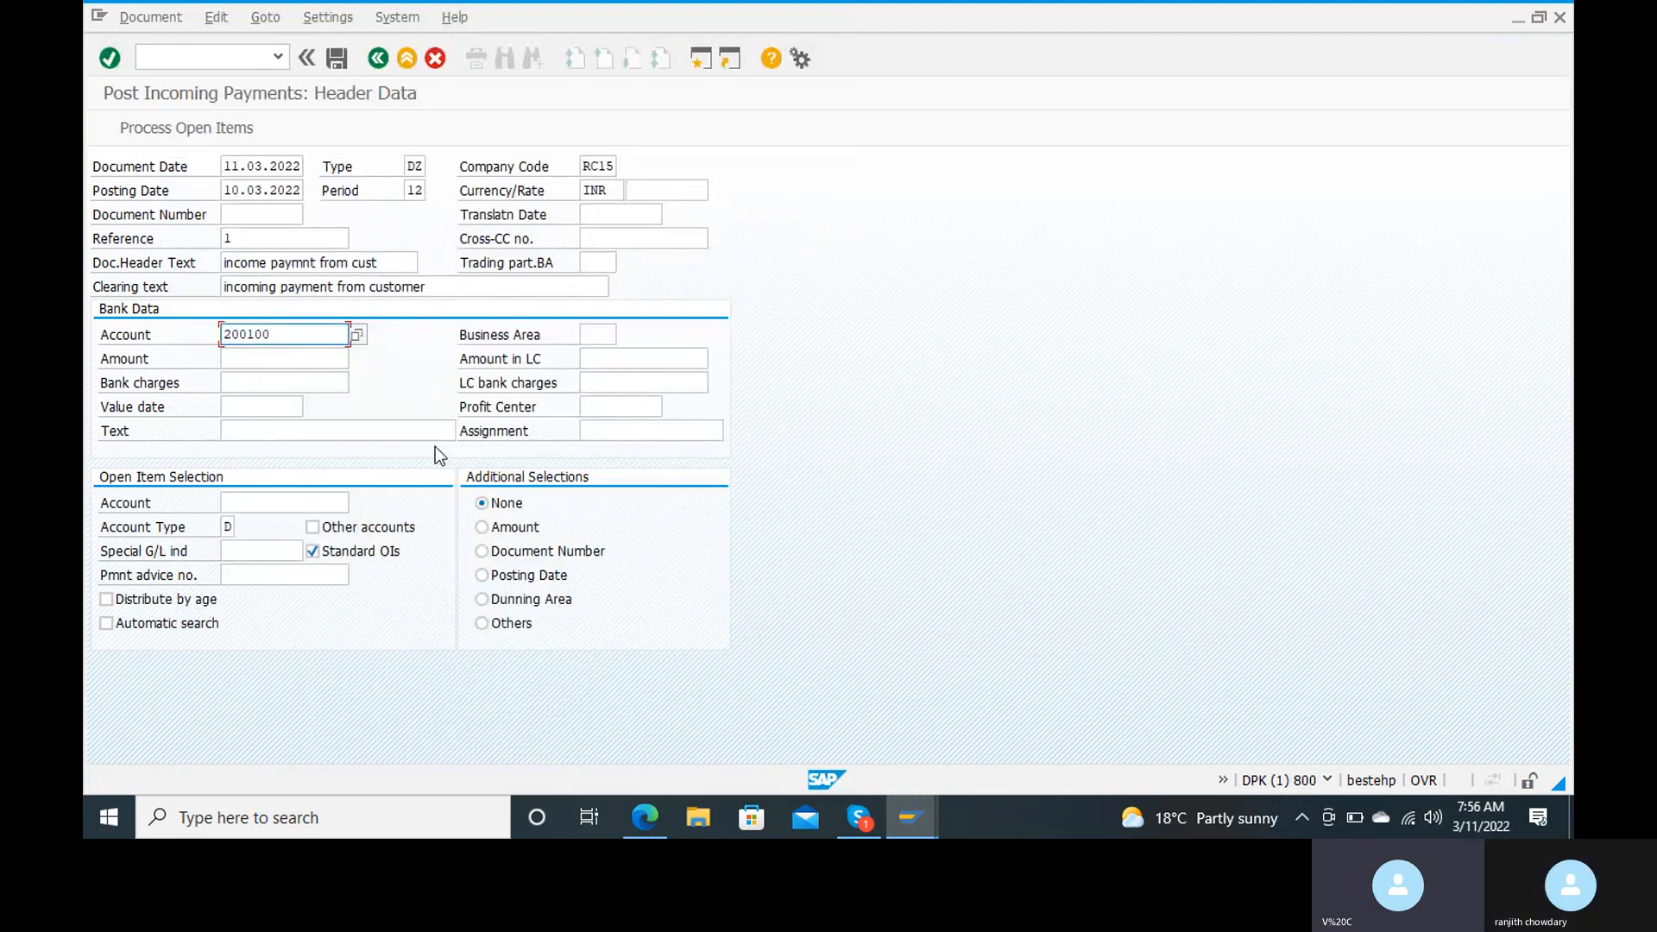
pyautogui.click(312, 358)
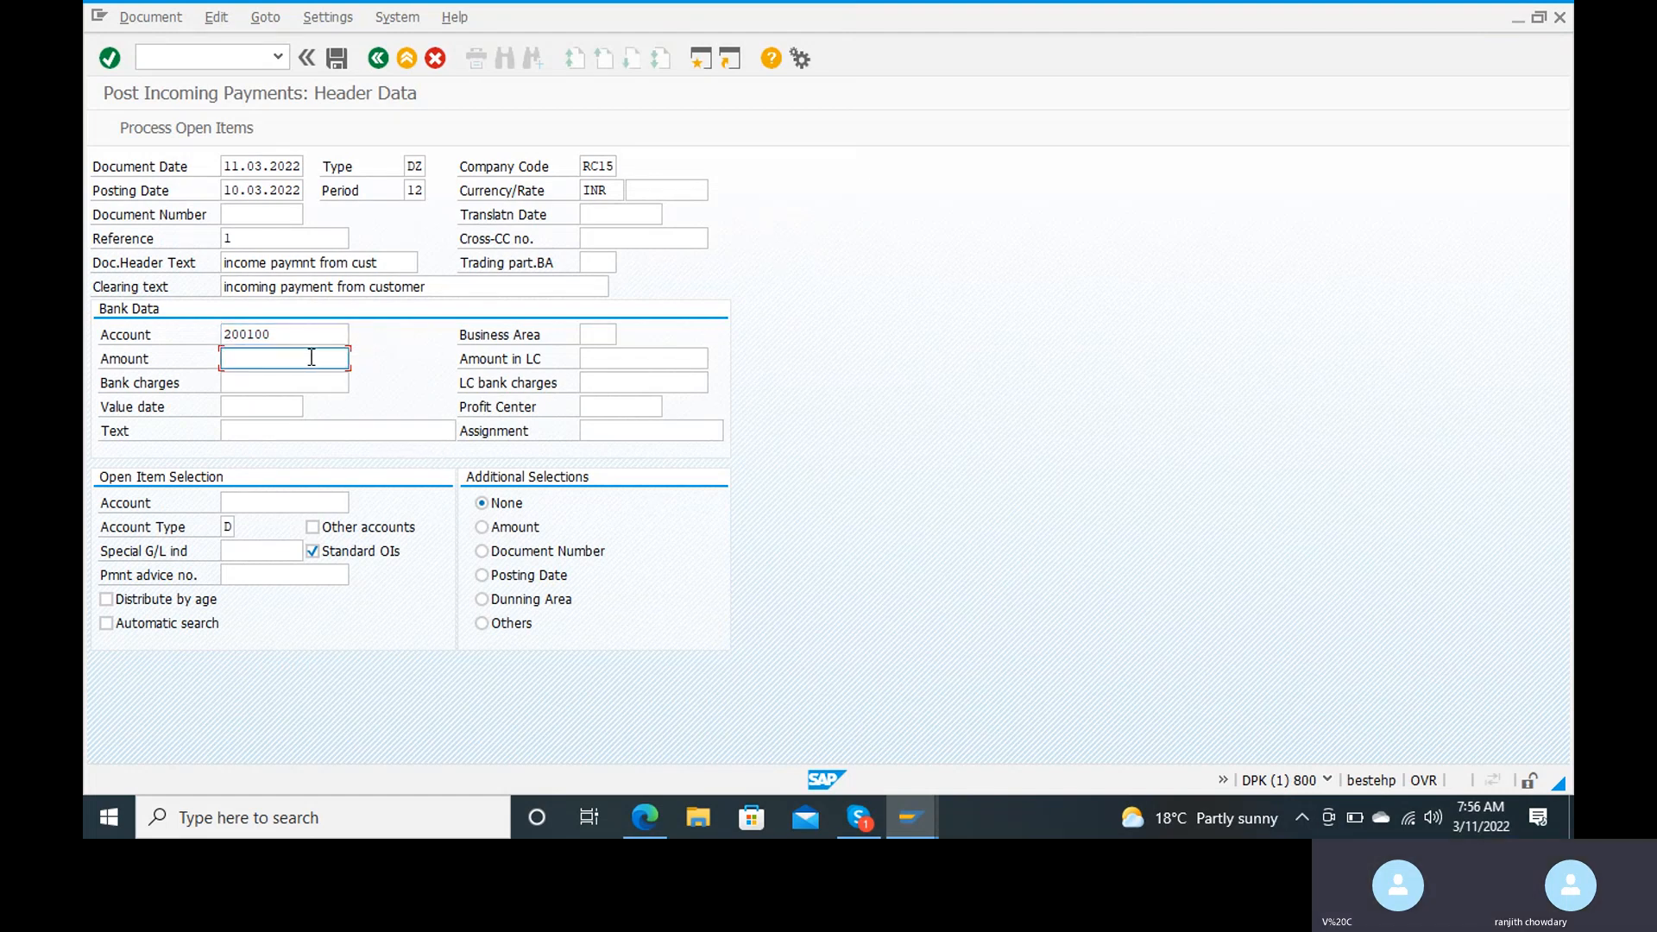
pyautogui.write('3000')
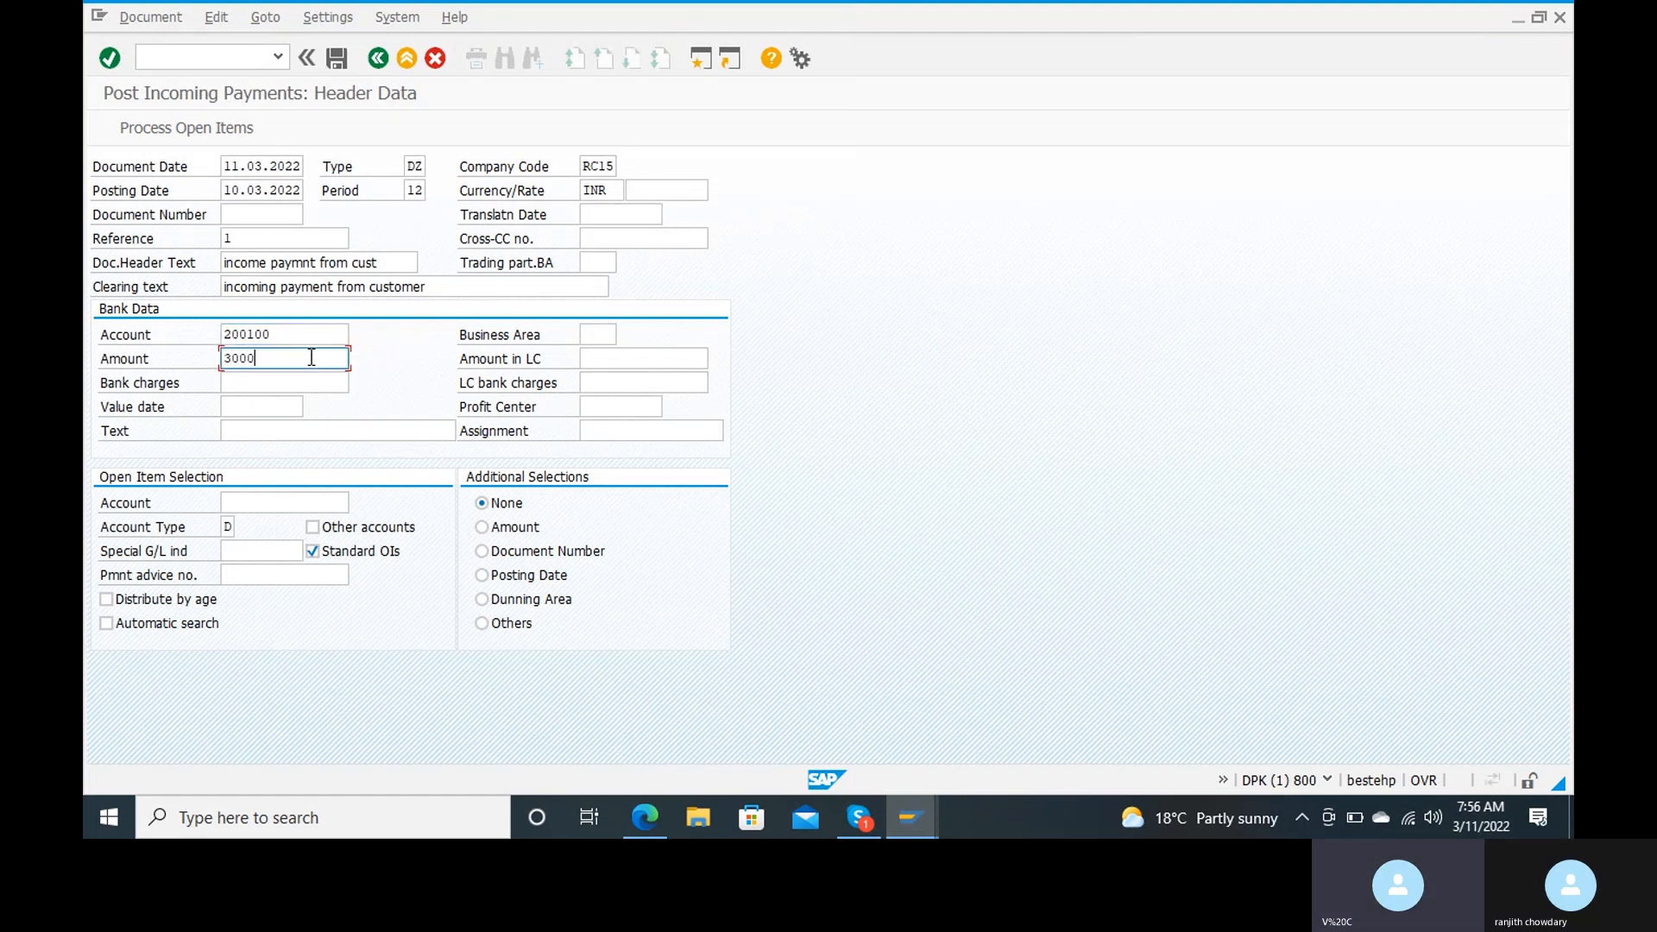
pyautogui.write('00')
# Step: Enter value date 11.03.2002 and the text "inco" in the payment's bank data
pyautogui.click(279, 414)
pyautogui.write('11')
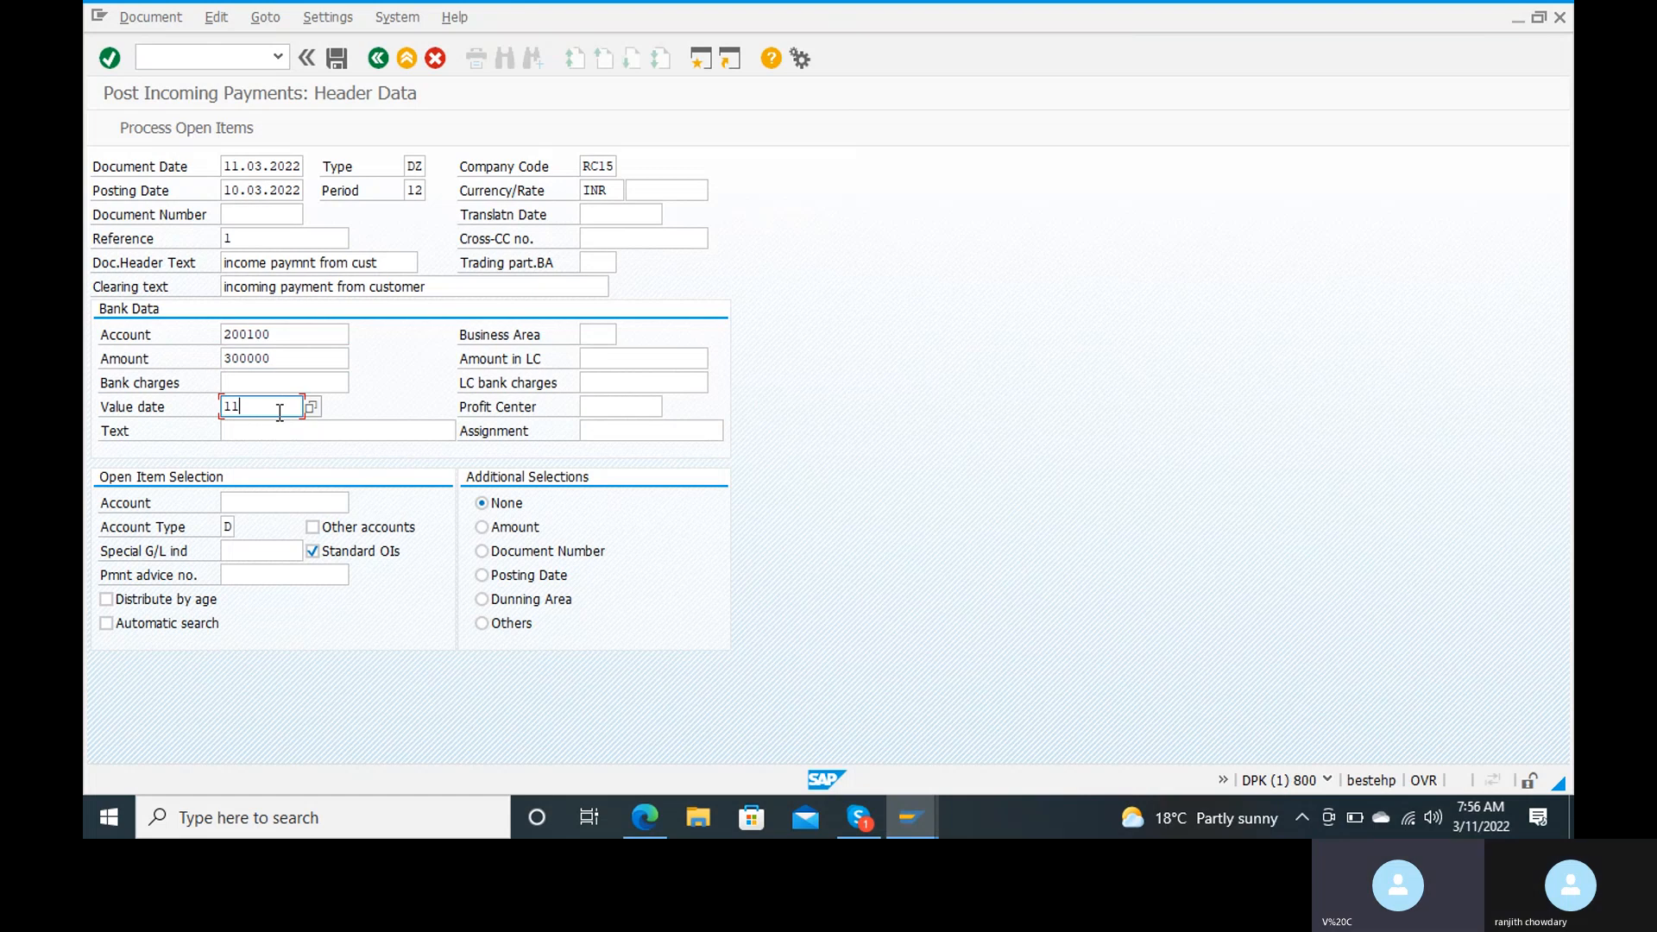
pyautogui.write('.03.20022')
pyautogui.press('Tab')
pyautogui.click(277, 429)
pyautogui.write('in')
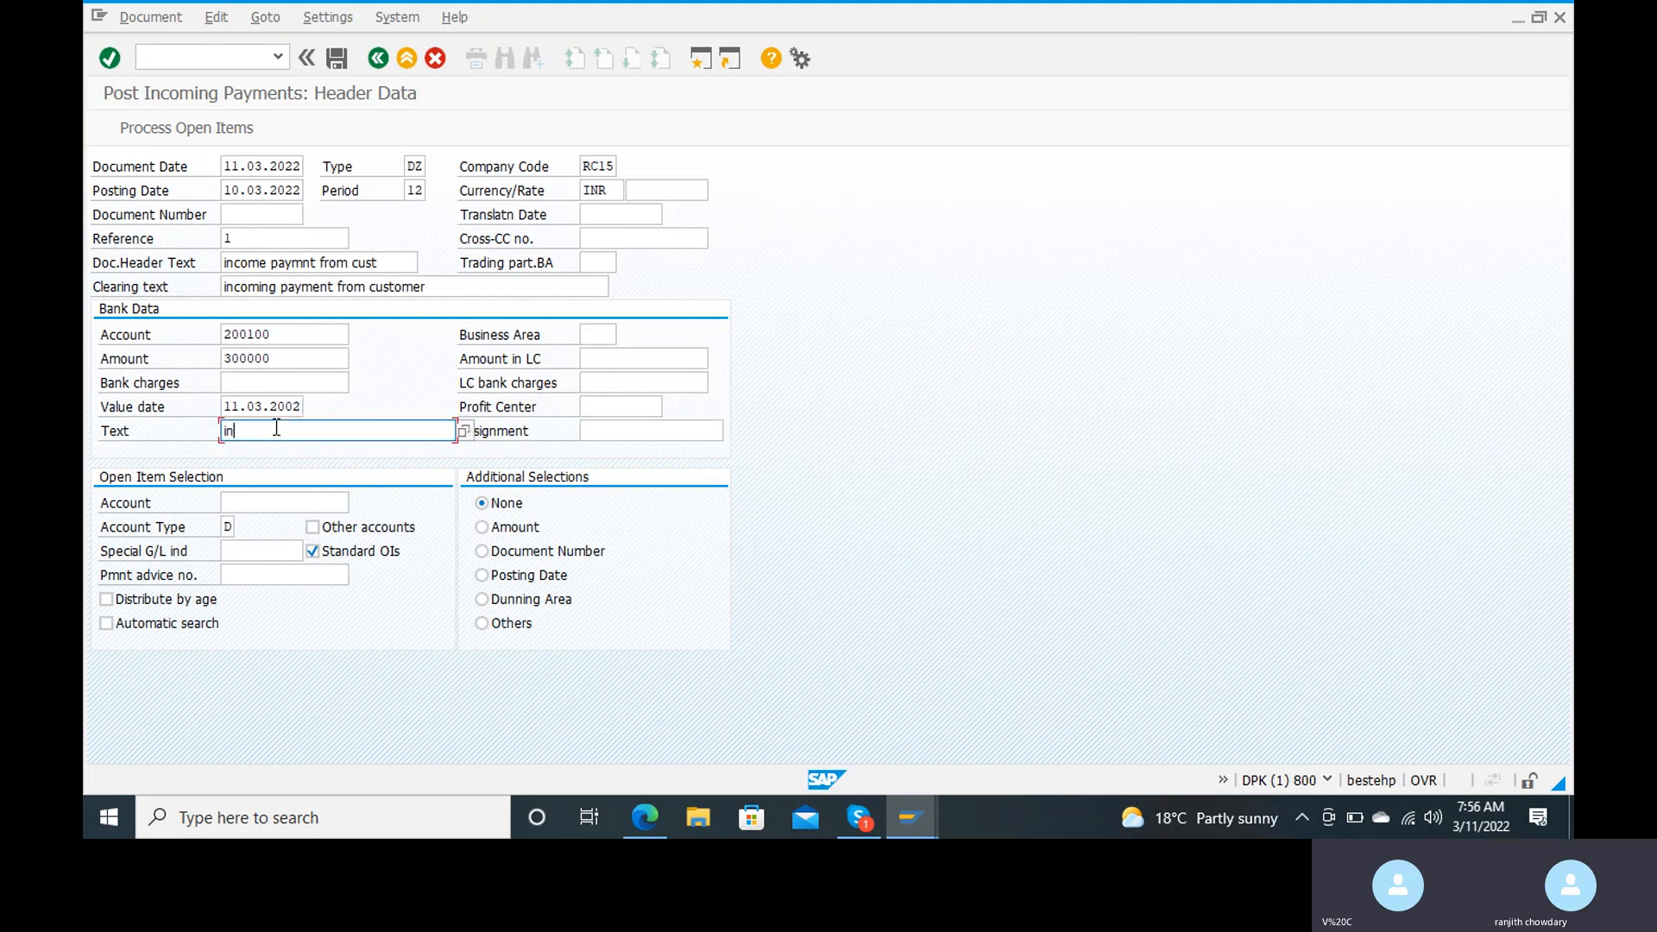
pyautogui.write('co')
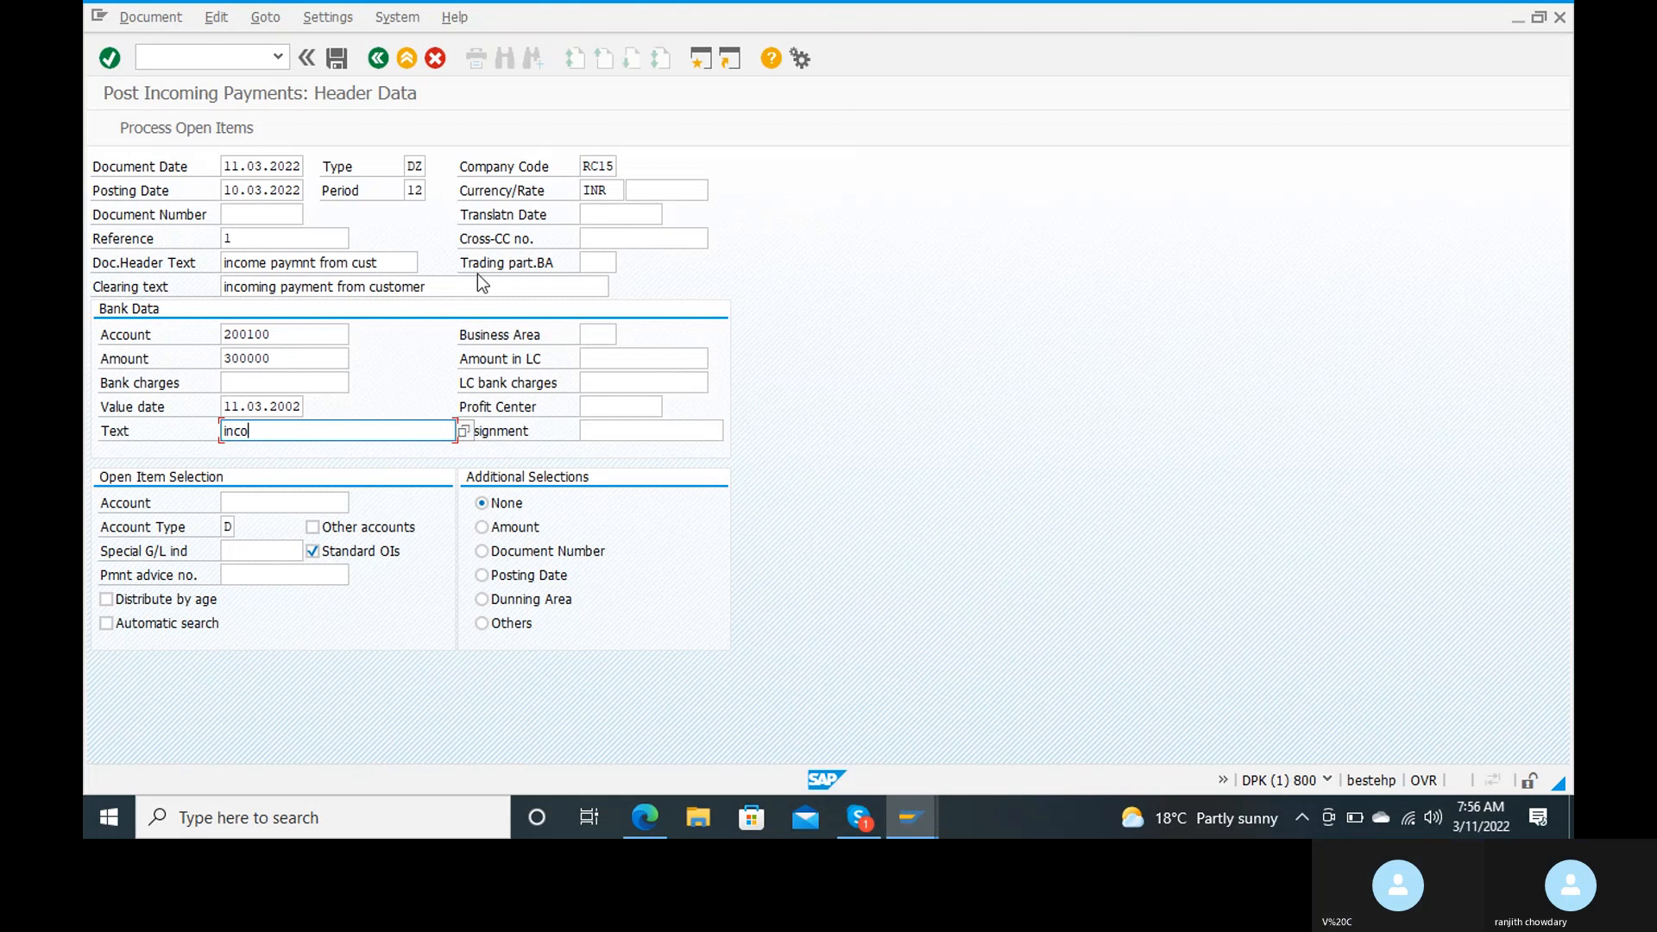
pyautogui.moveTo(608, 286); pyautogui.dragTo(199, 285)
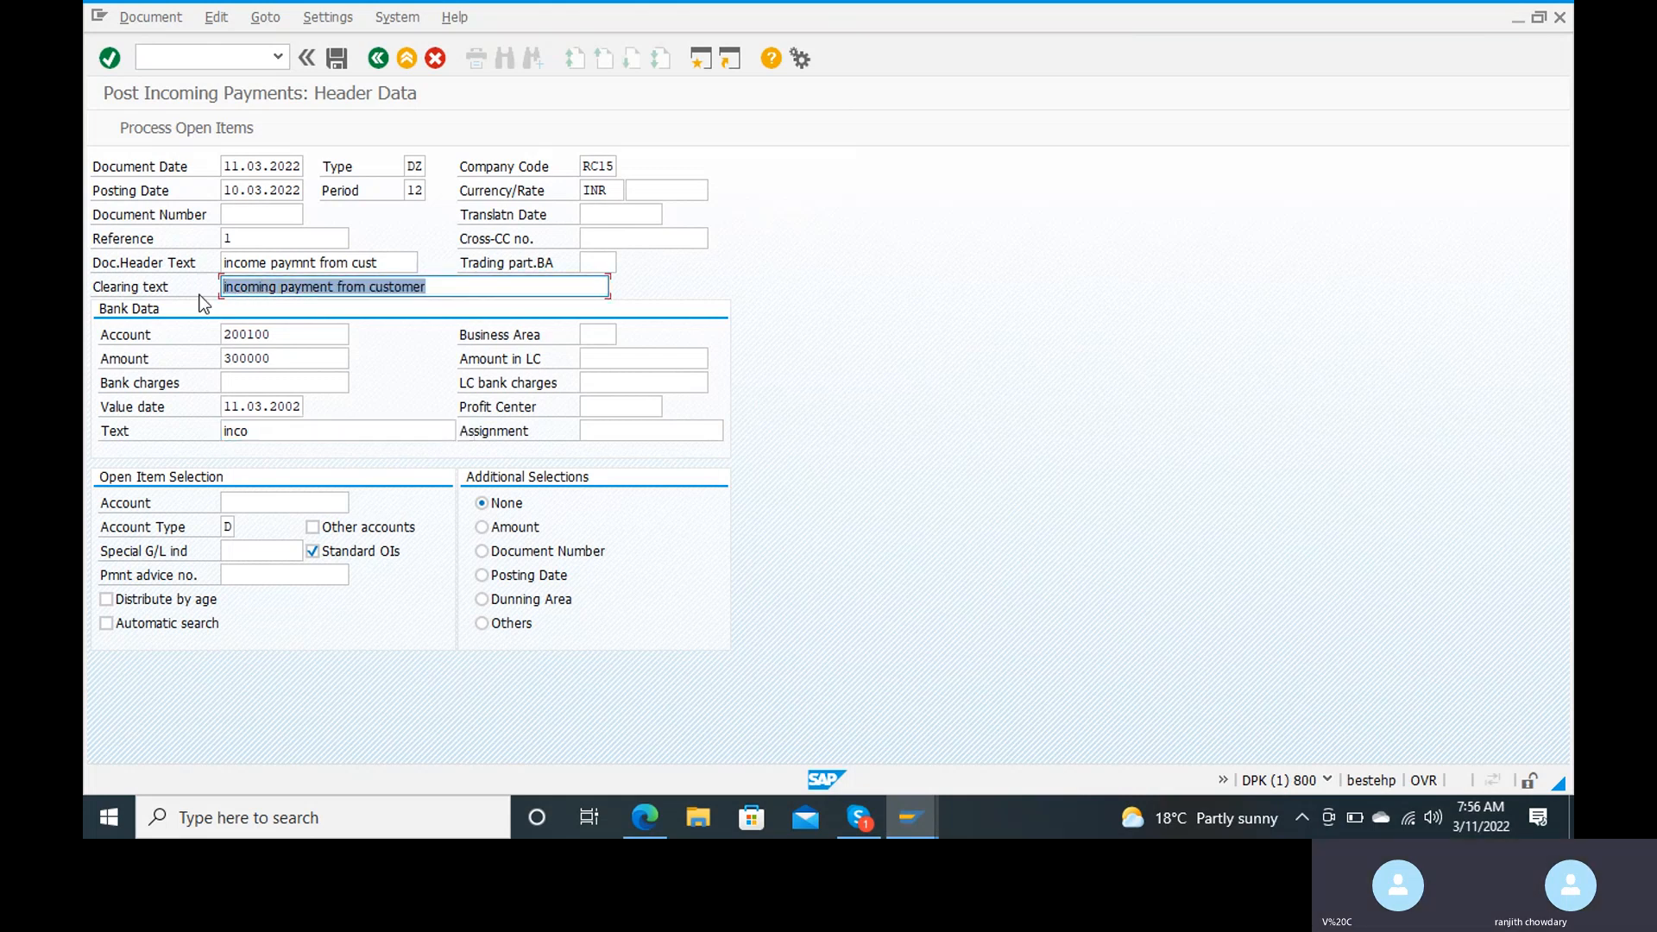
pyautogui.click(319, 431)
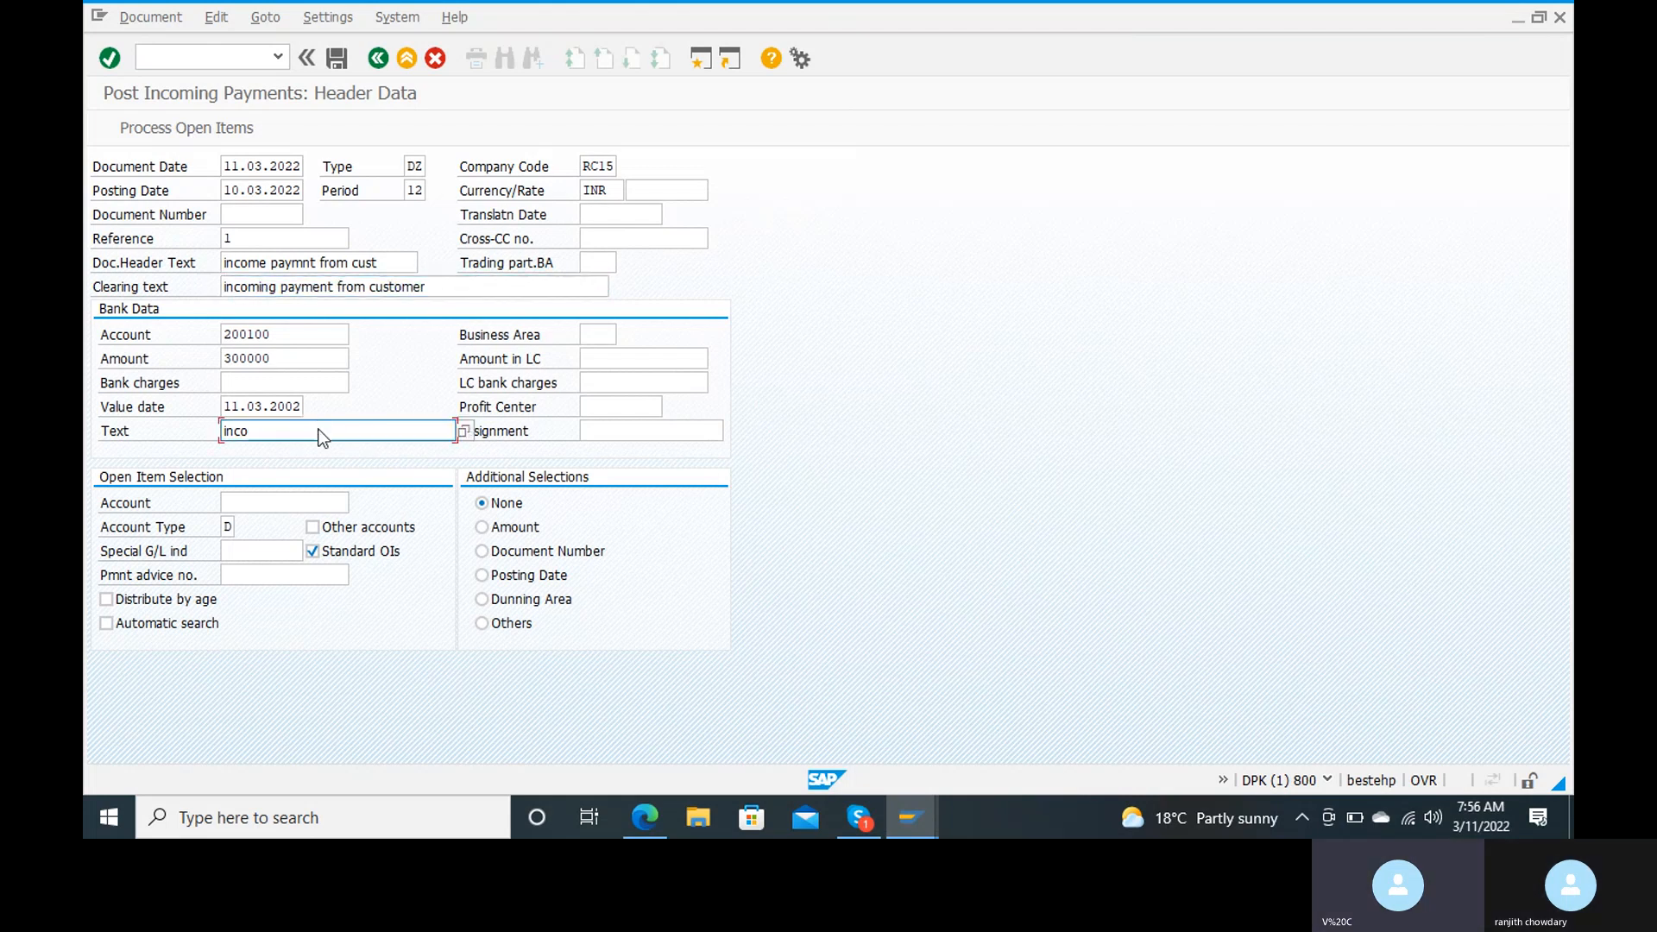
# Step: Confirm the payment header, open line item 1, and try to move on to another line item
pyautogui.press('Return')
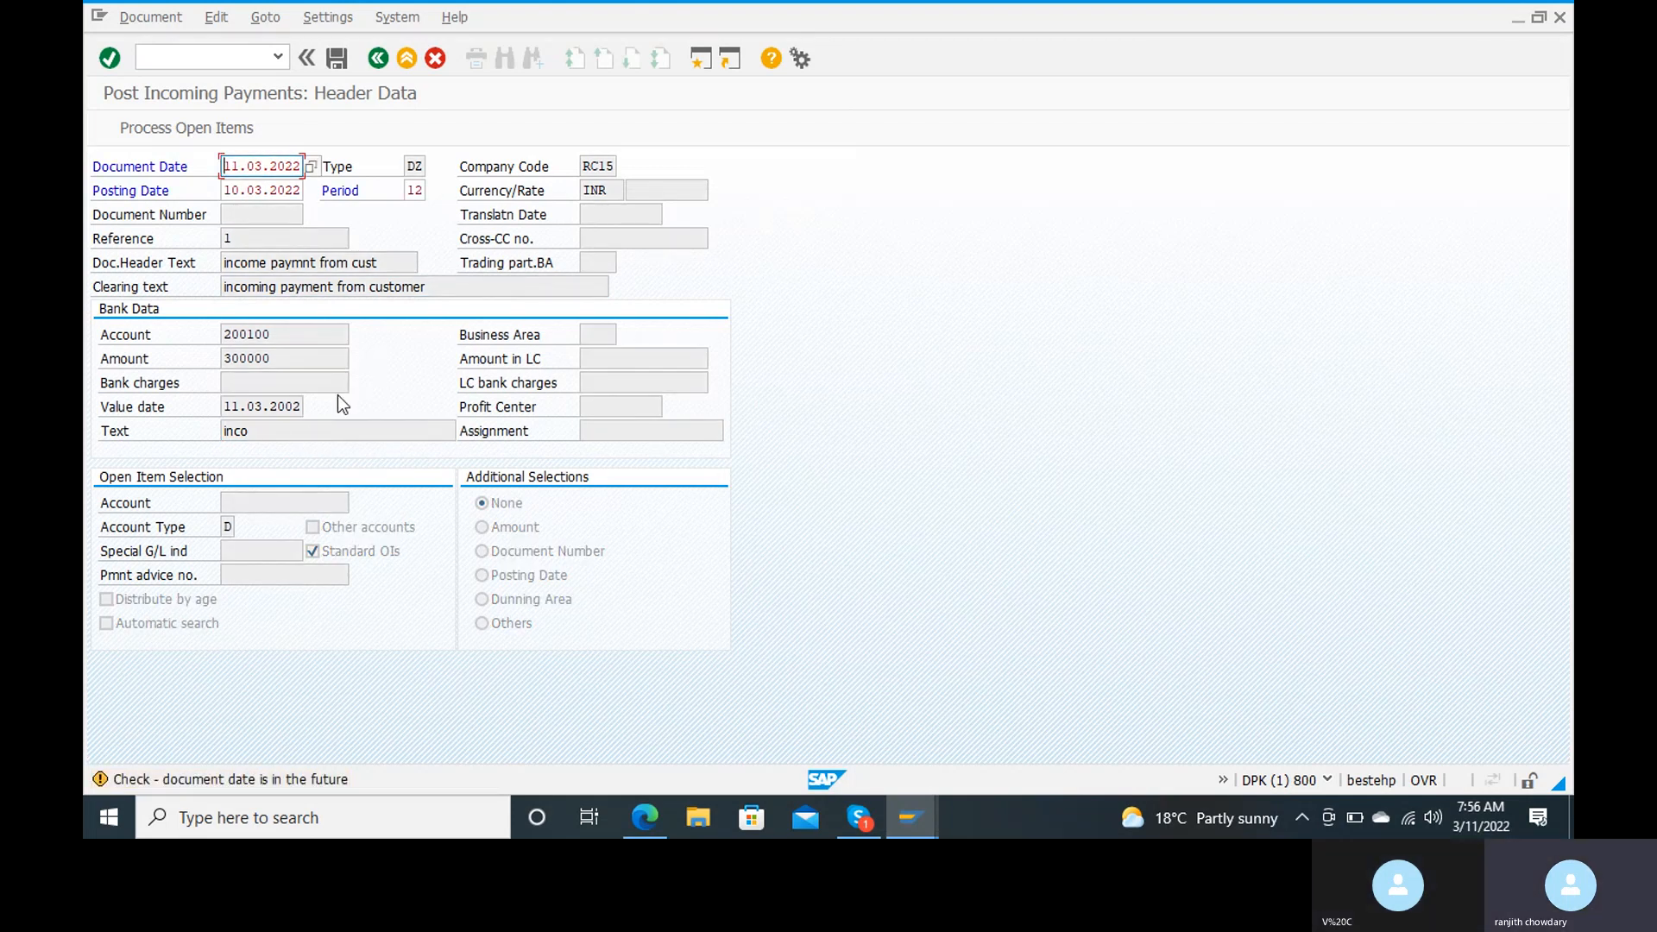
pyautogui.press('Return')
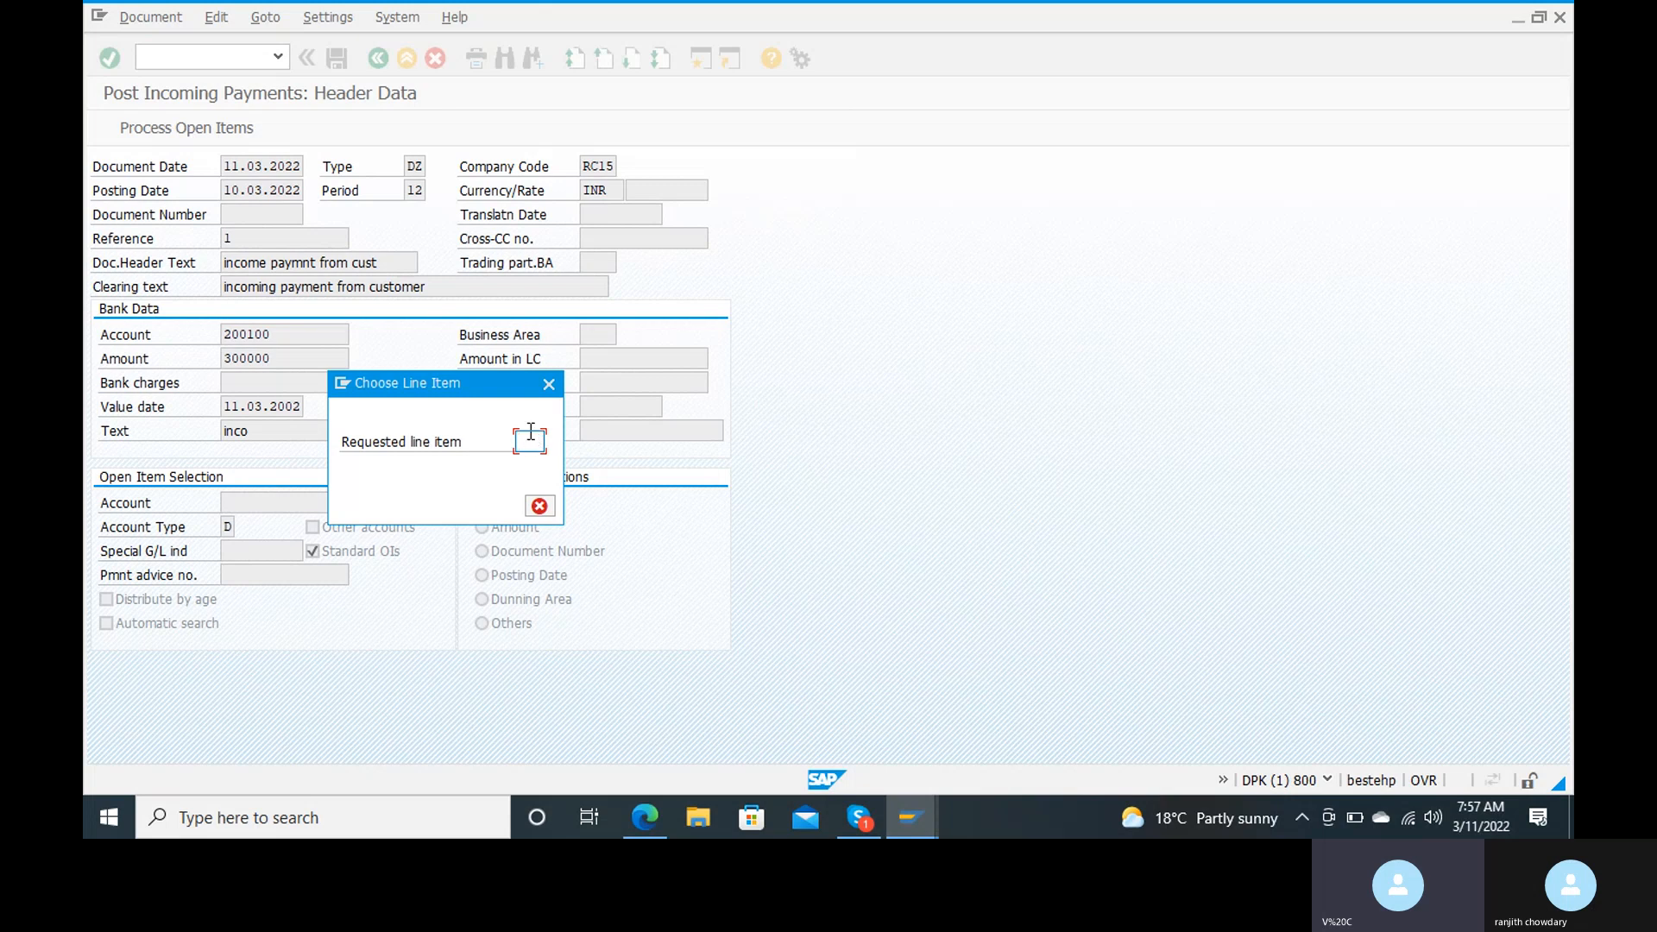
pyautogui.write('1')
pyautogui.press('Return')
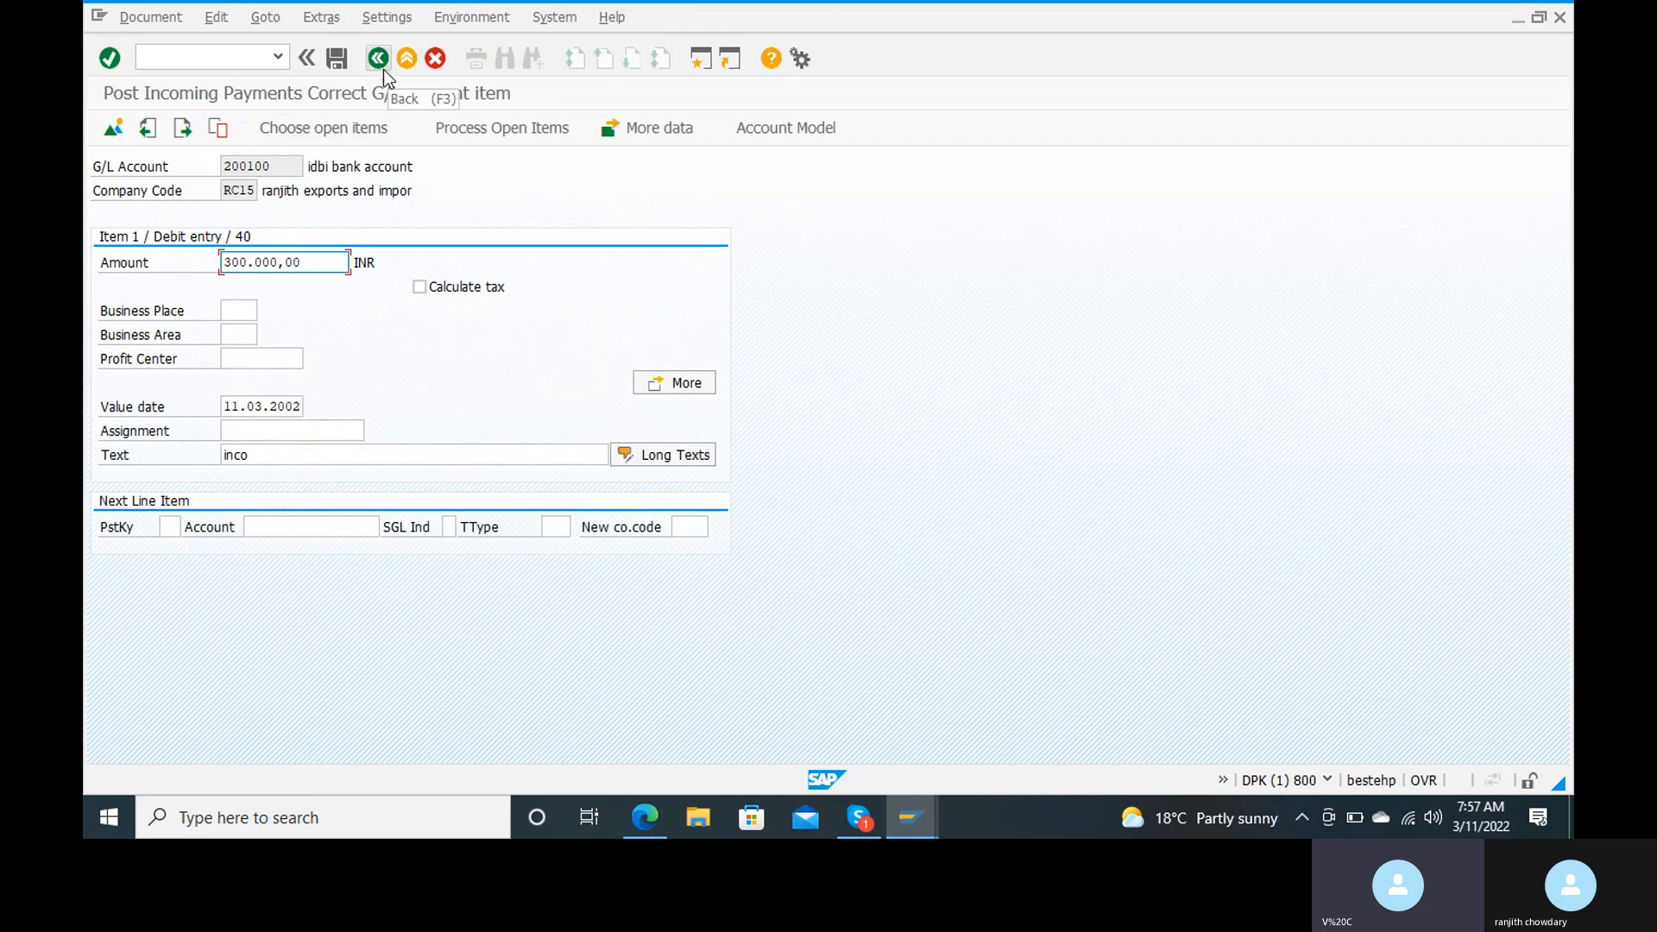
pyautogui.click(146, 129)
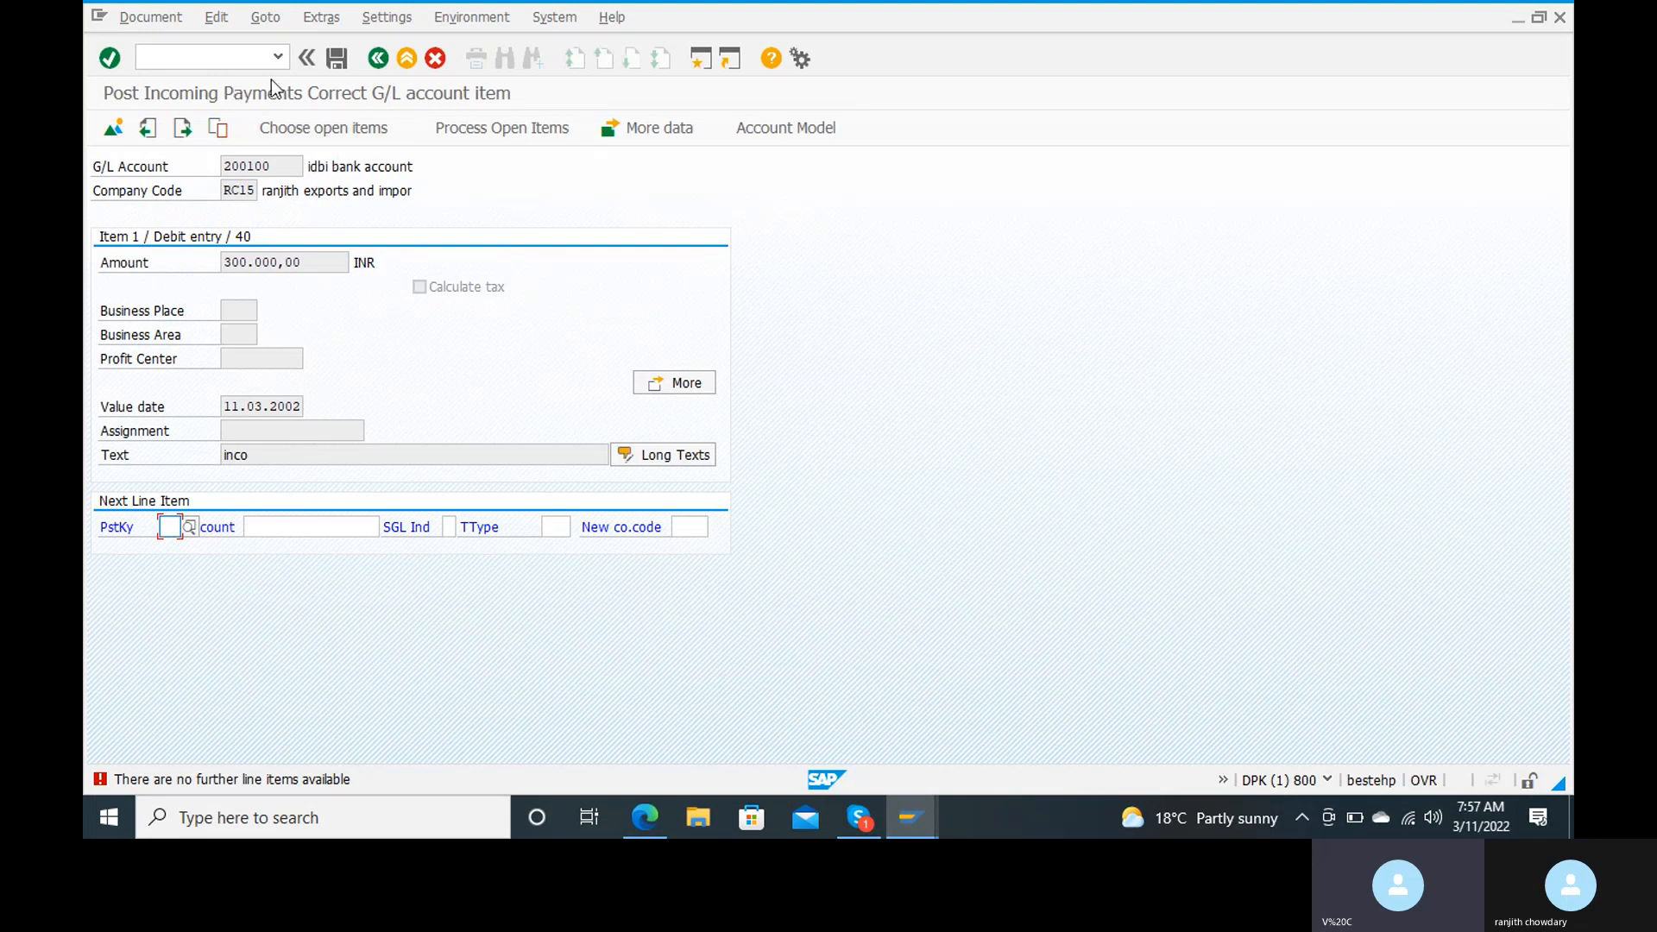
# Step: Abandon the incoming payment entry and restart transaction F-28 with an empty header
pyautogui.click(229, 60)
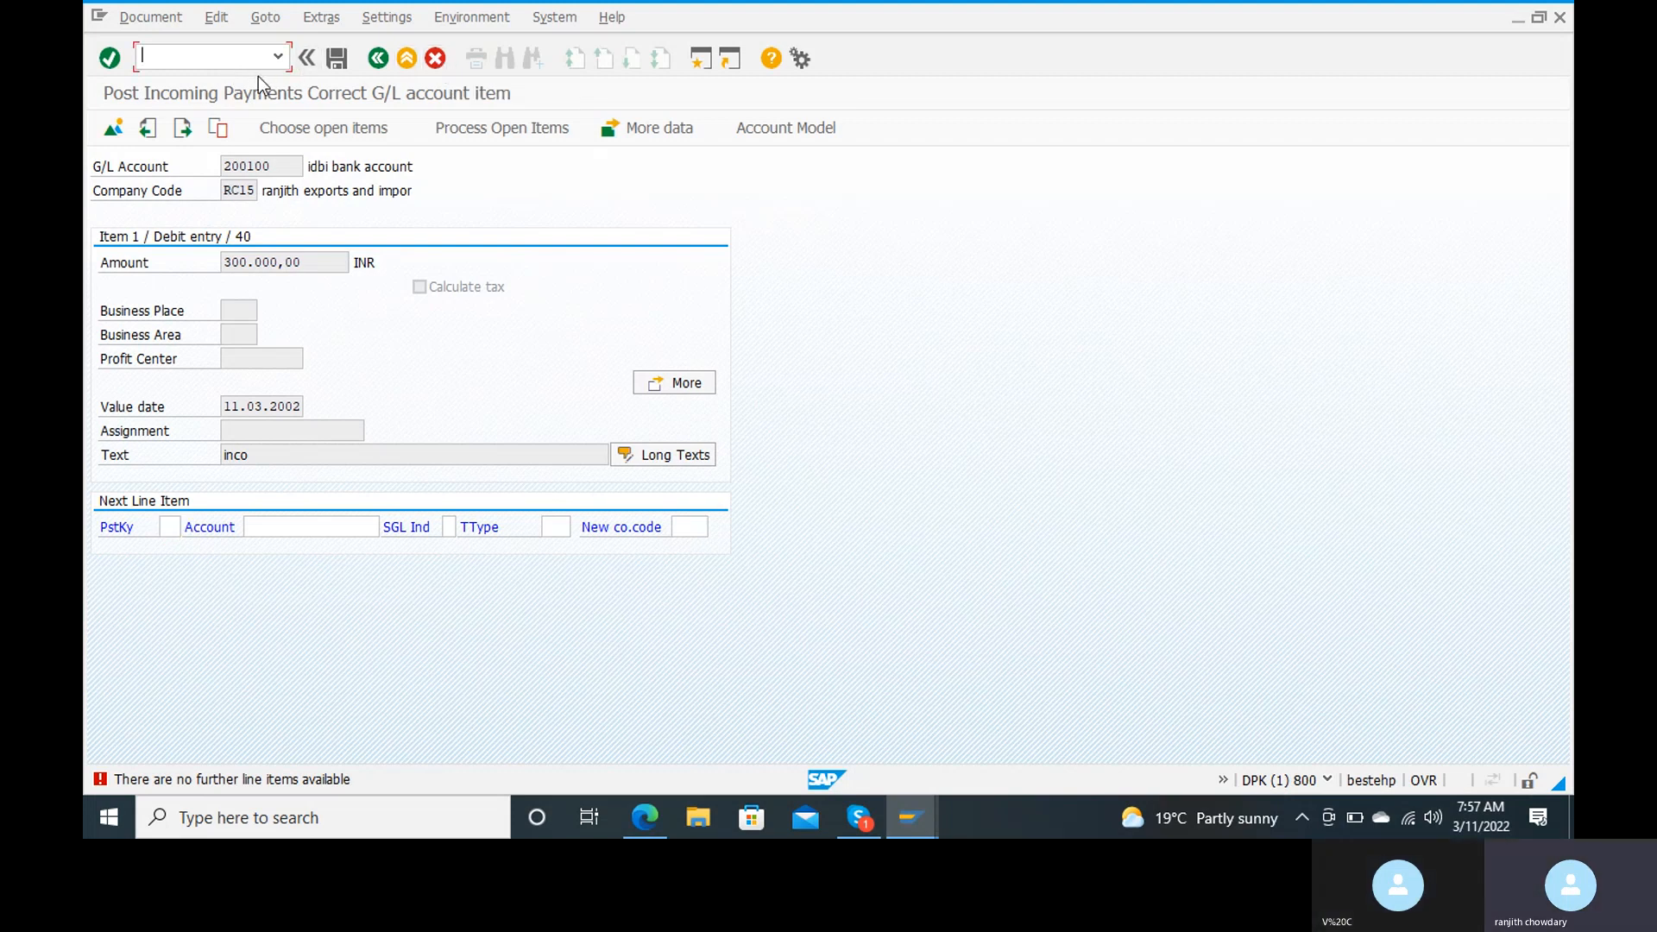
pyautogui.write('/n')
pyautogui.press('Return')
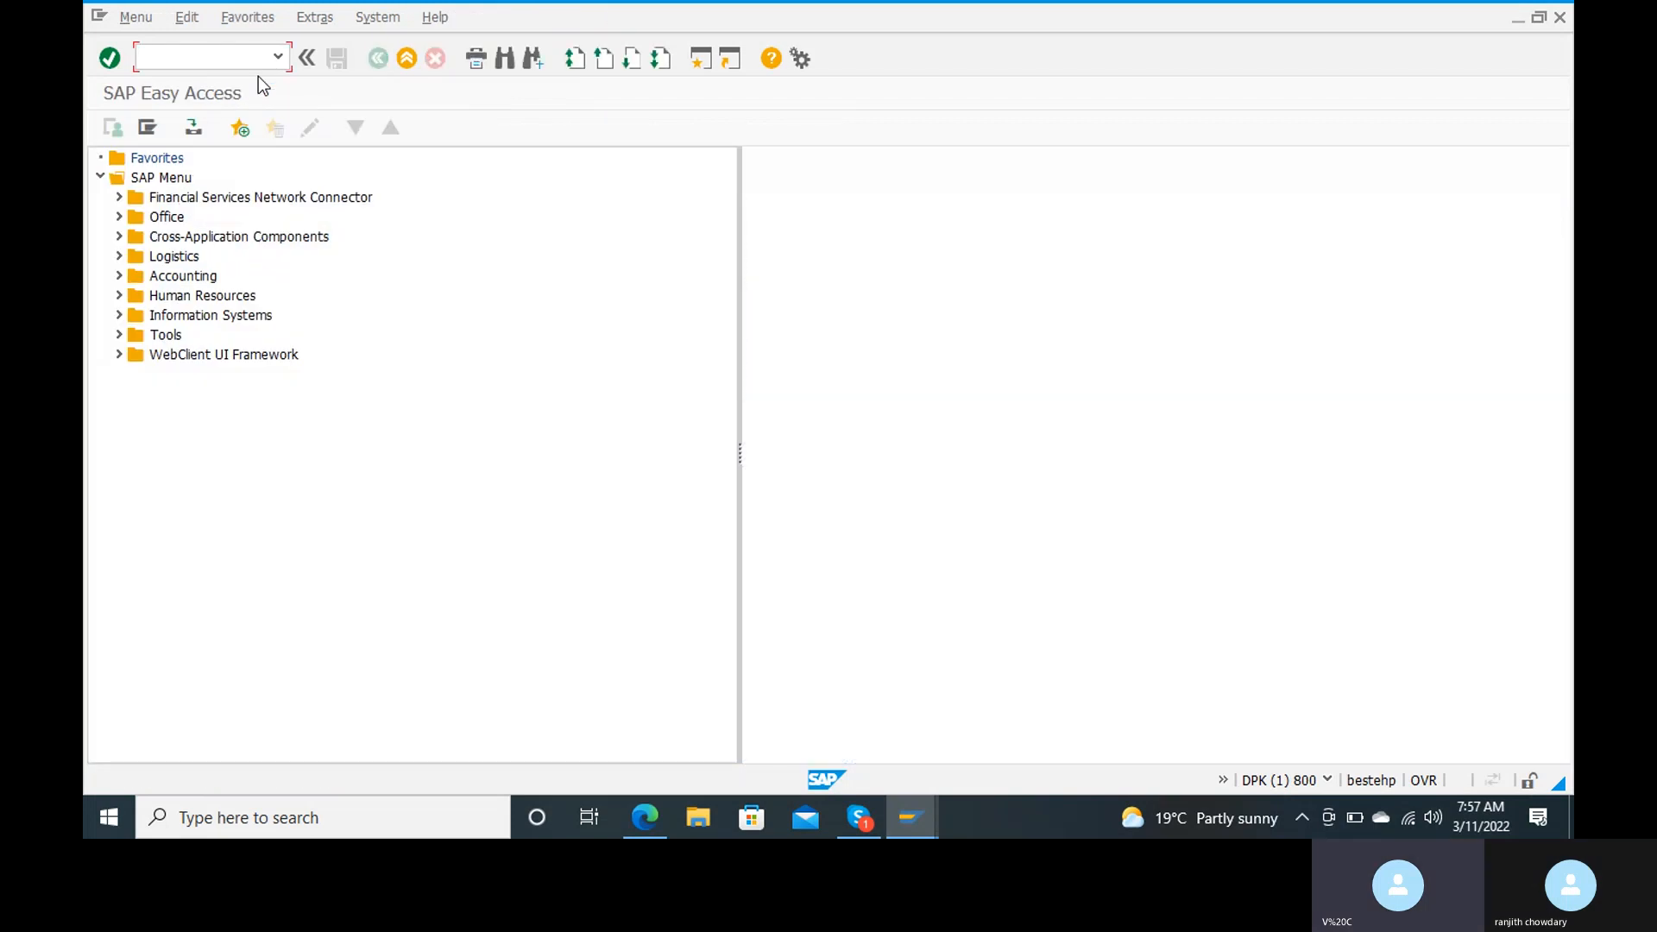
pyautogui.write('f-28')
pyautogui.press('Return')
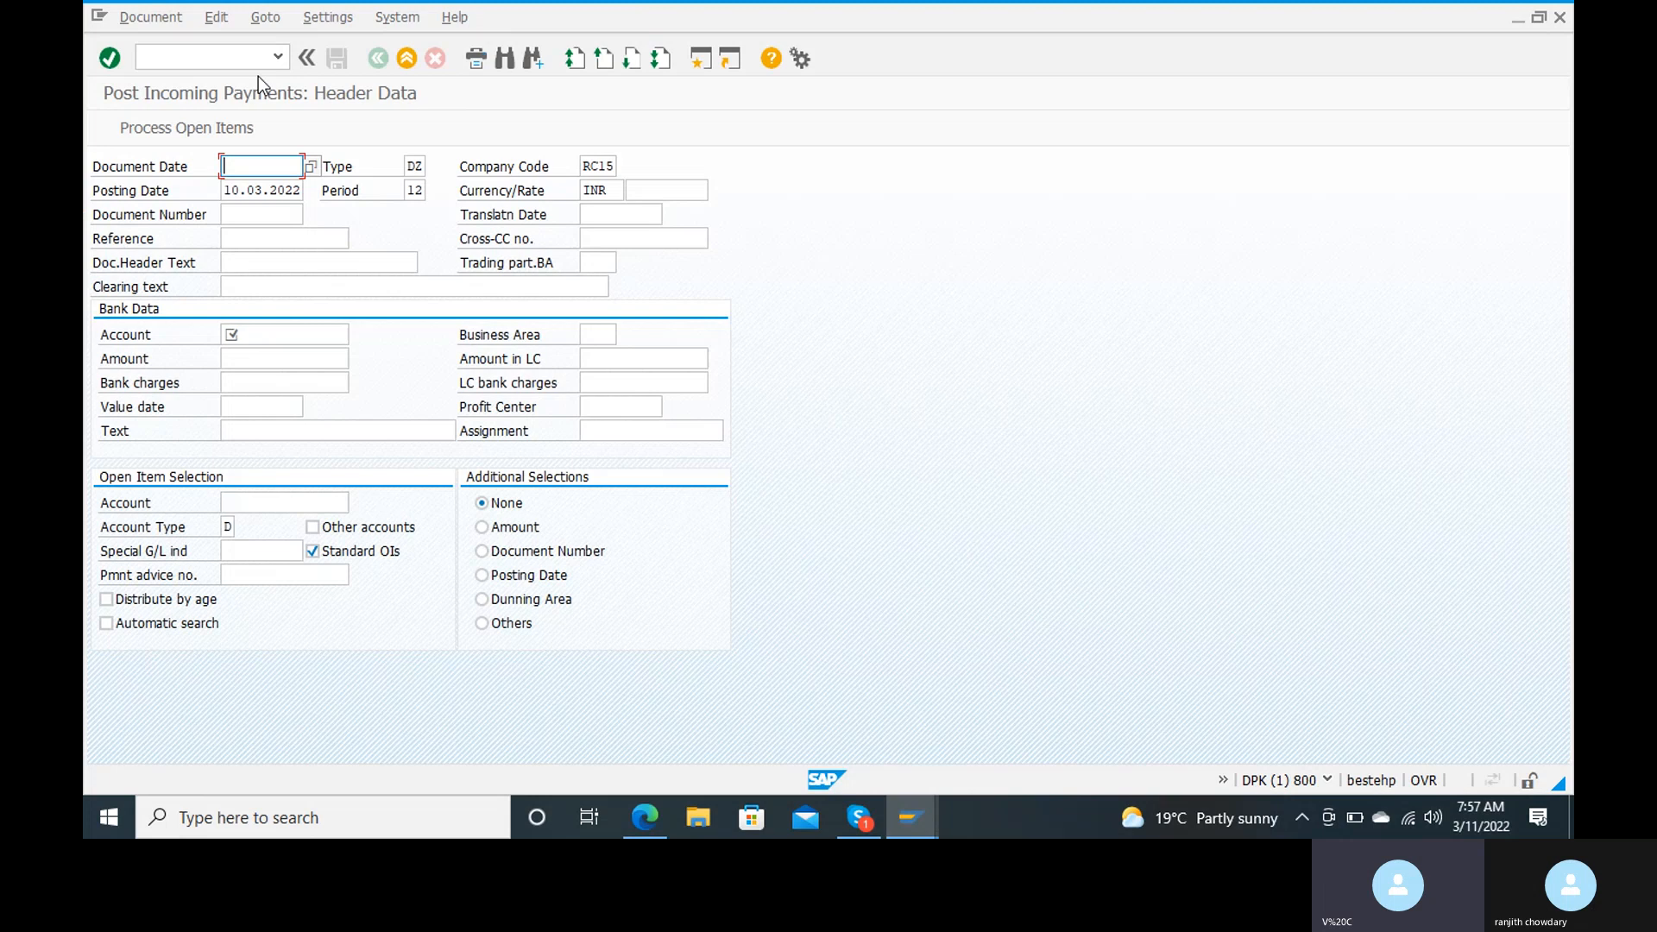
# Step: Enter document date 11.03.2022 and reference 1 in the incoming payment header
pyautogui.write('11.03.2022')
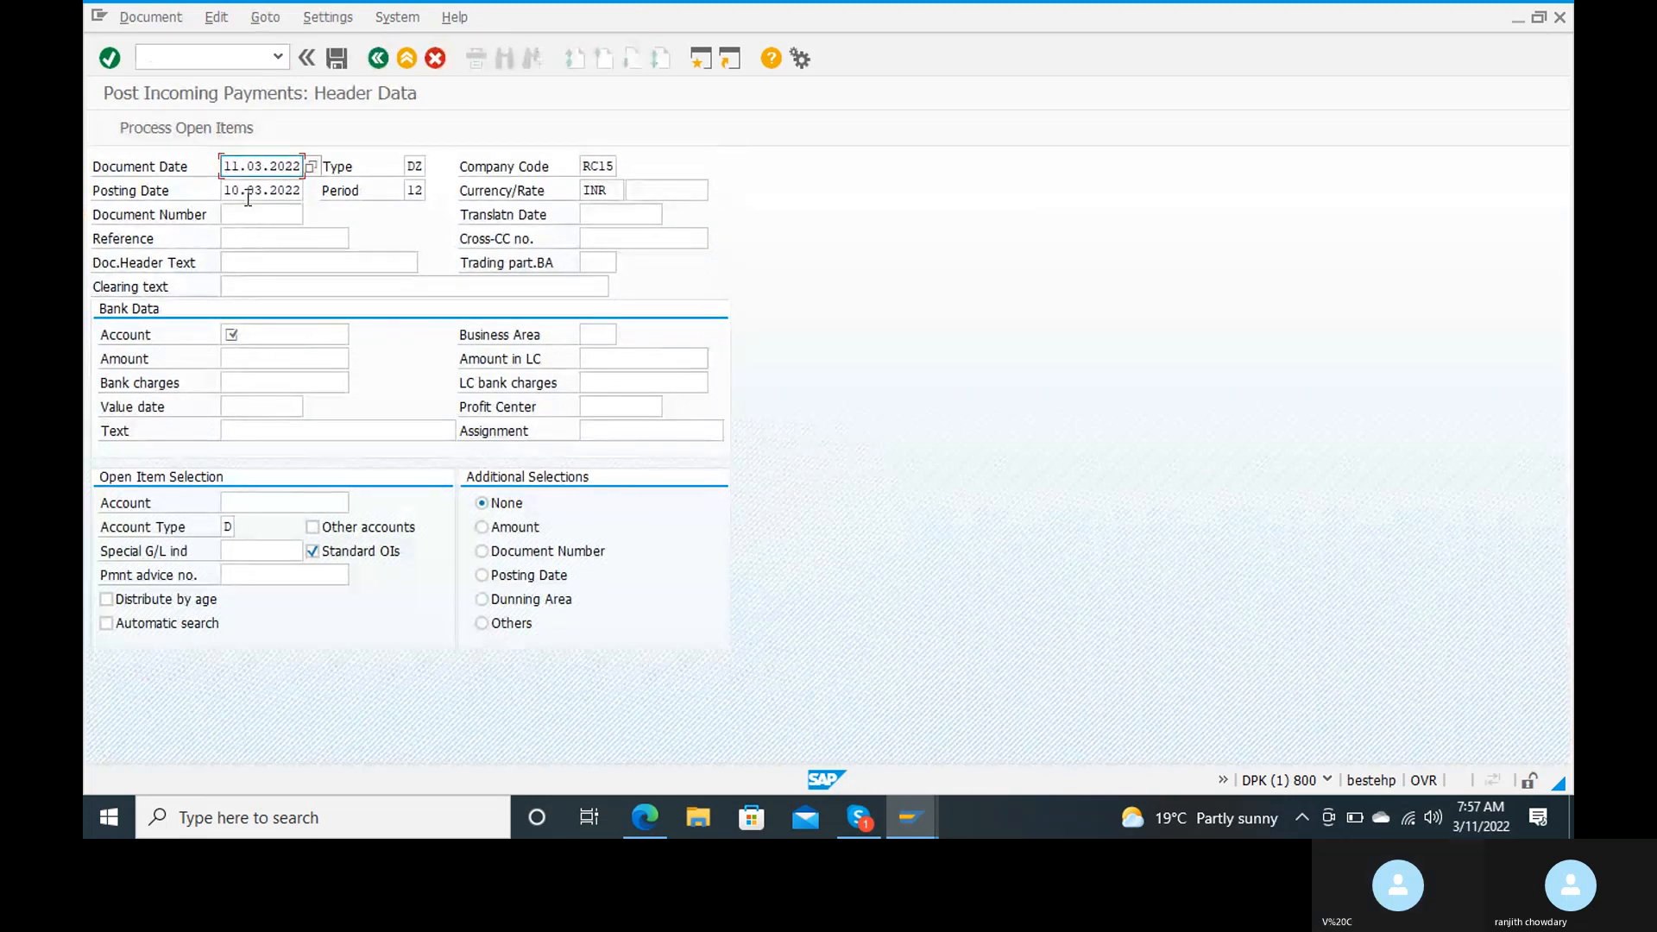
pyautogui.click(248, 233)
pyautogui.write('1')
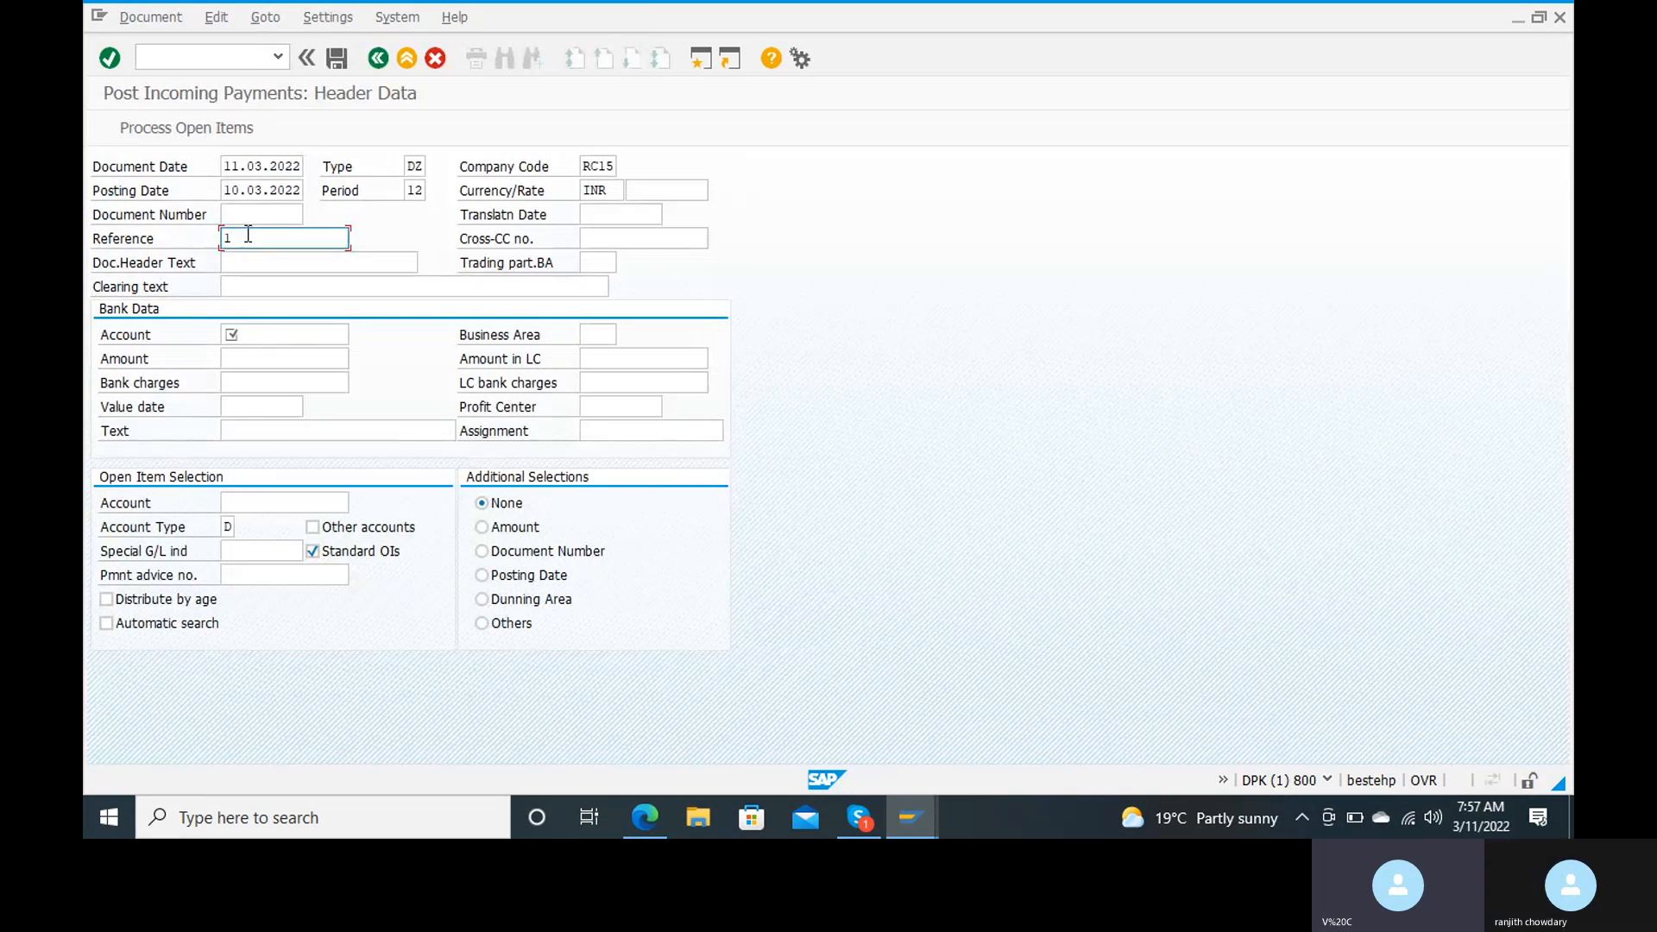
# Step: Set the document header text to "income paymnt from cust" and the clearing text to "incoming payment from customer"
pyautogui.click(251, 262)
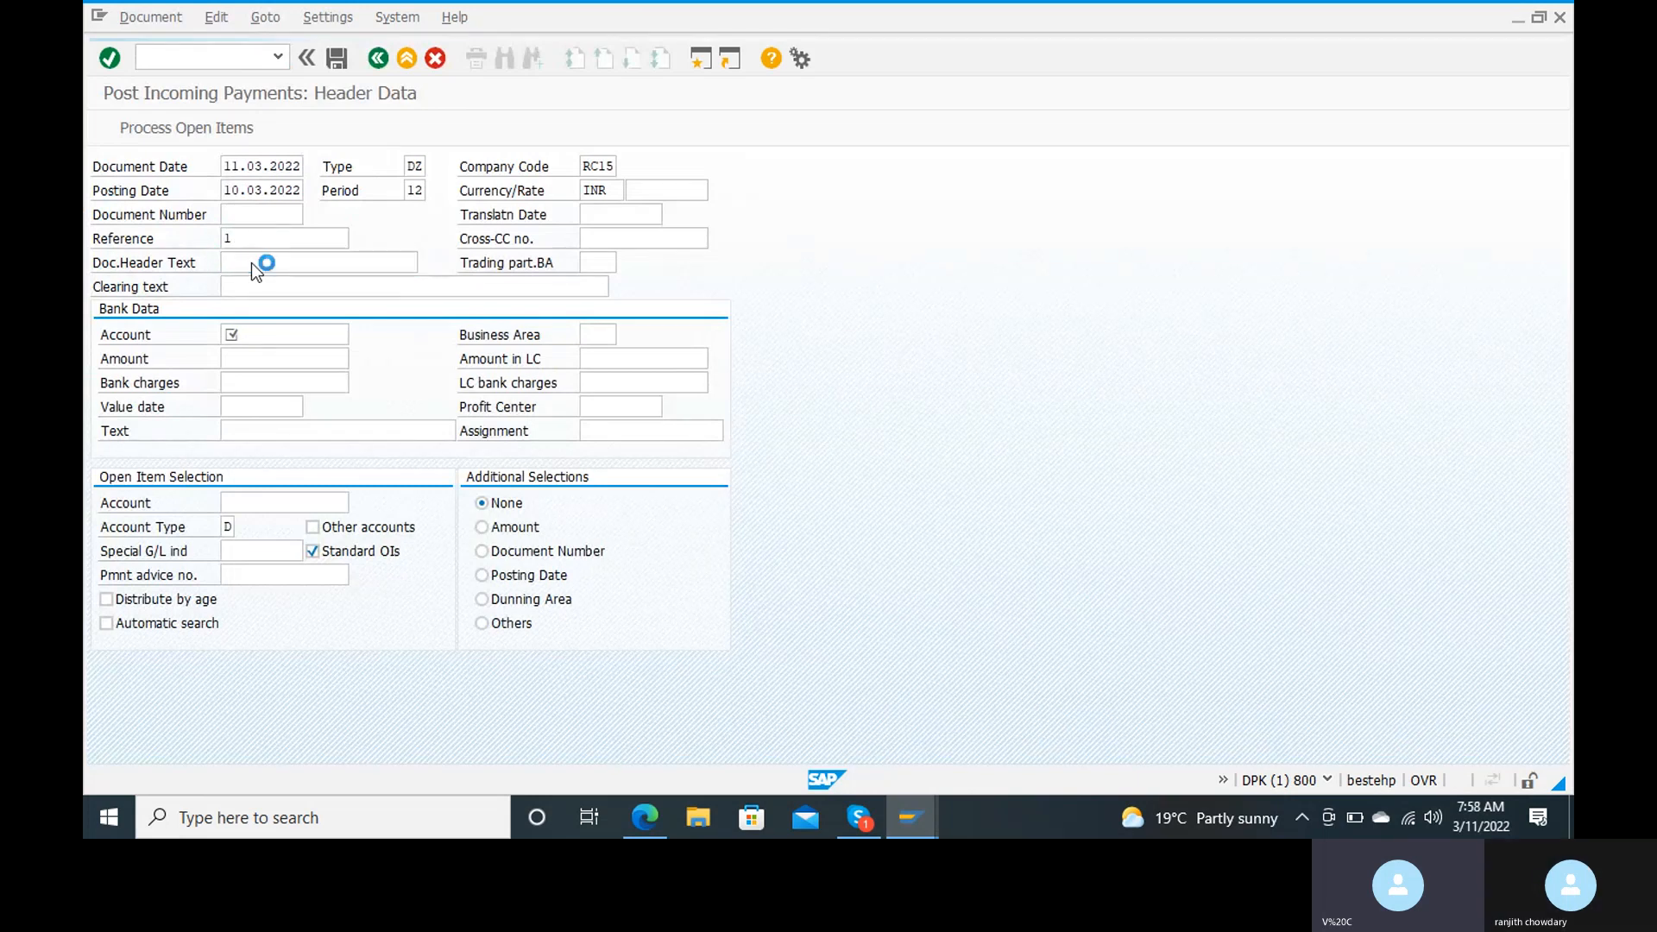
pyautogui.click(295, 271)
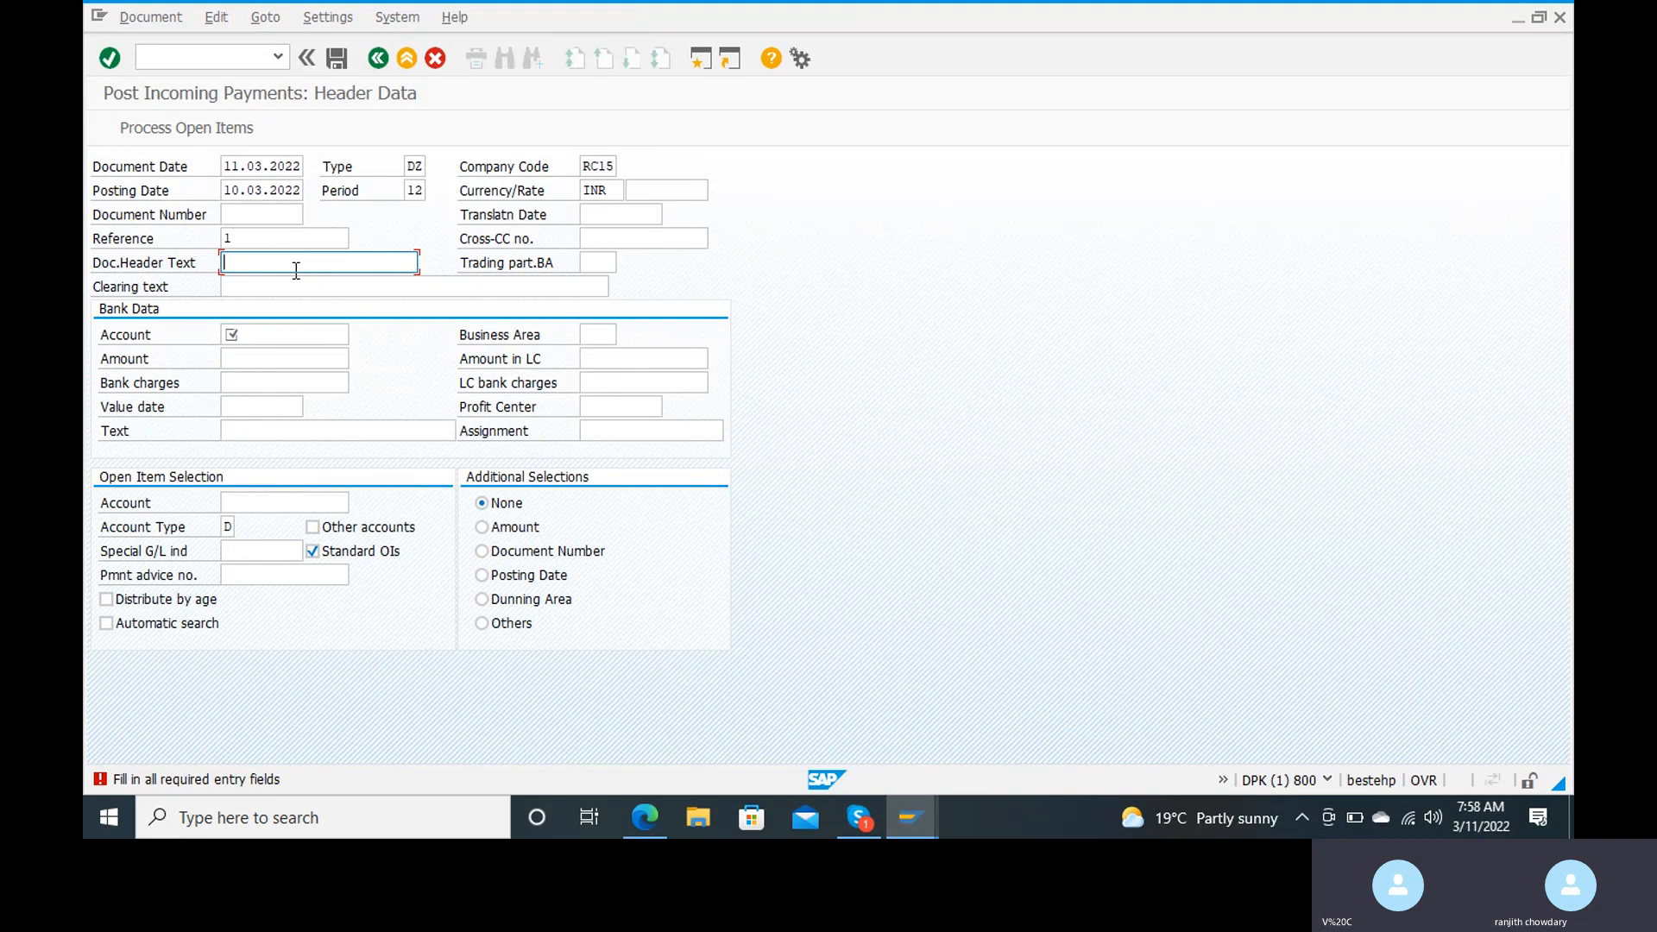
pyautogui.click(296, 270)
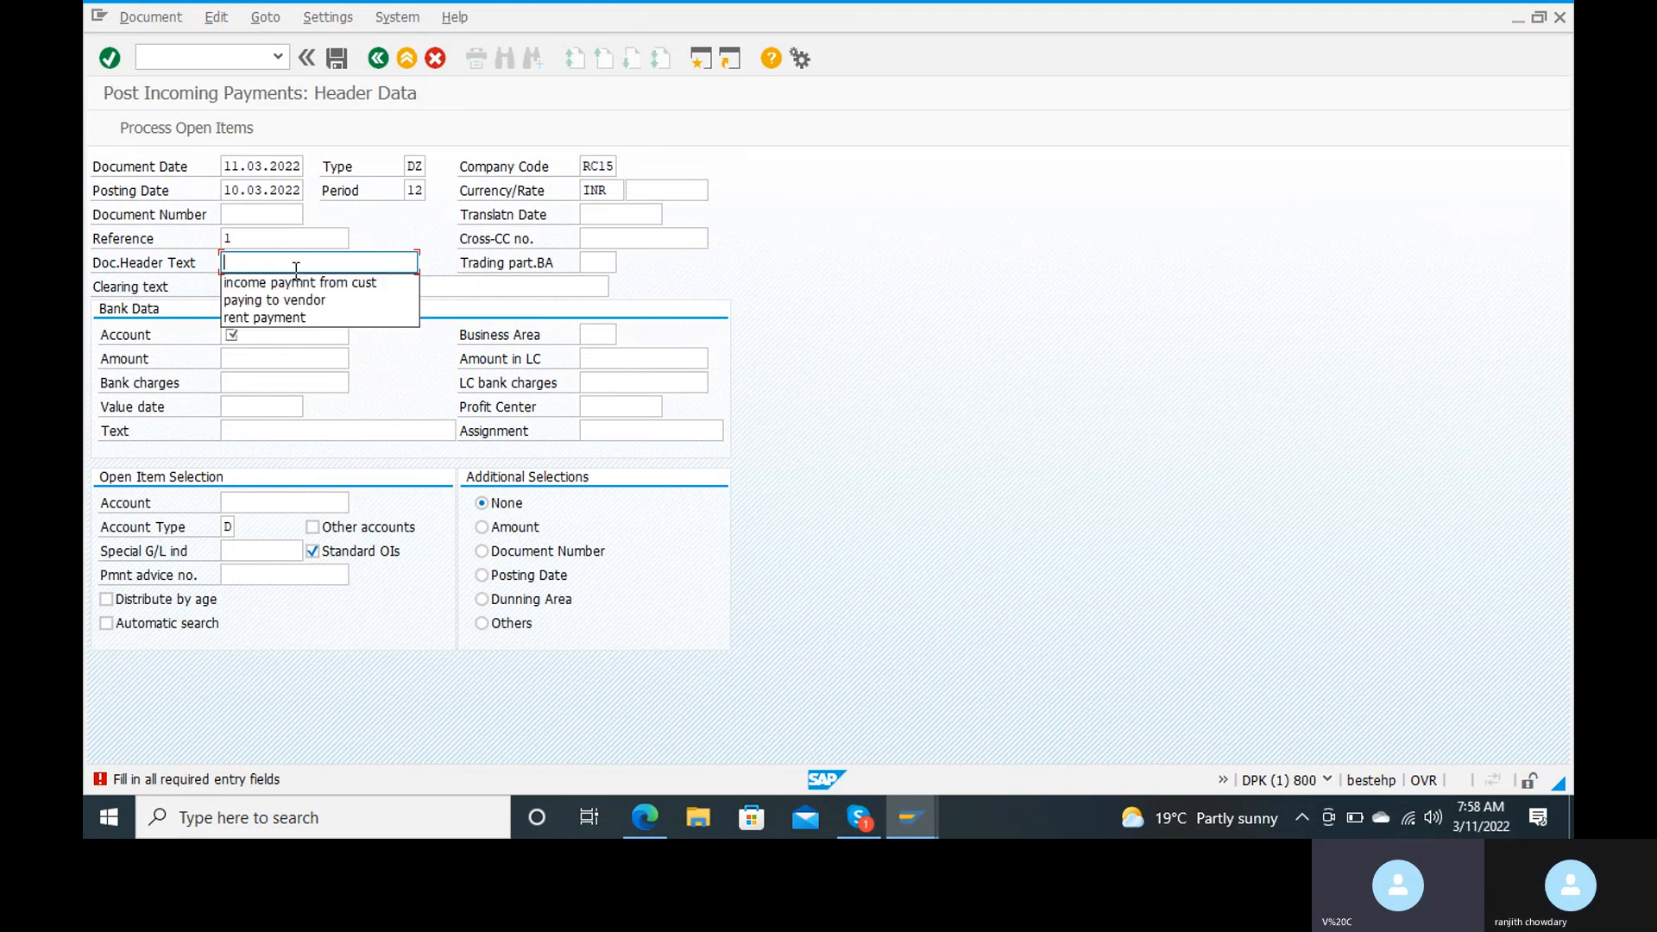
pyautogui.click(302, 284)
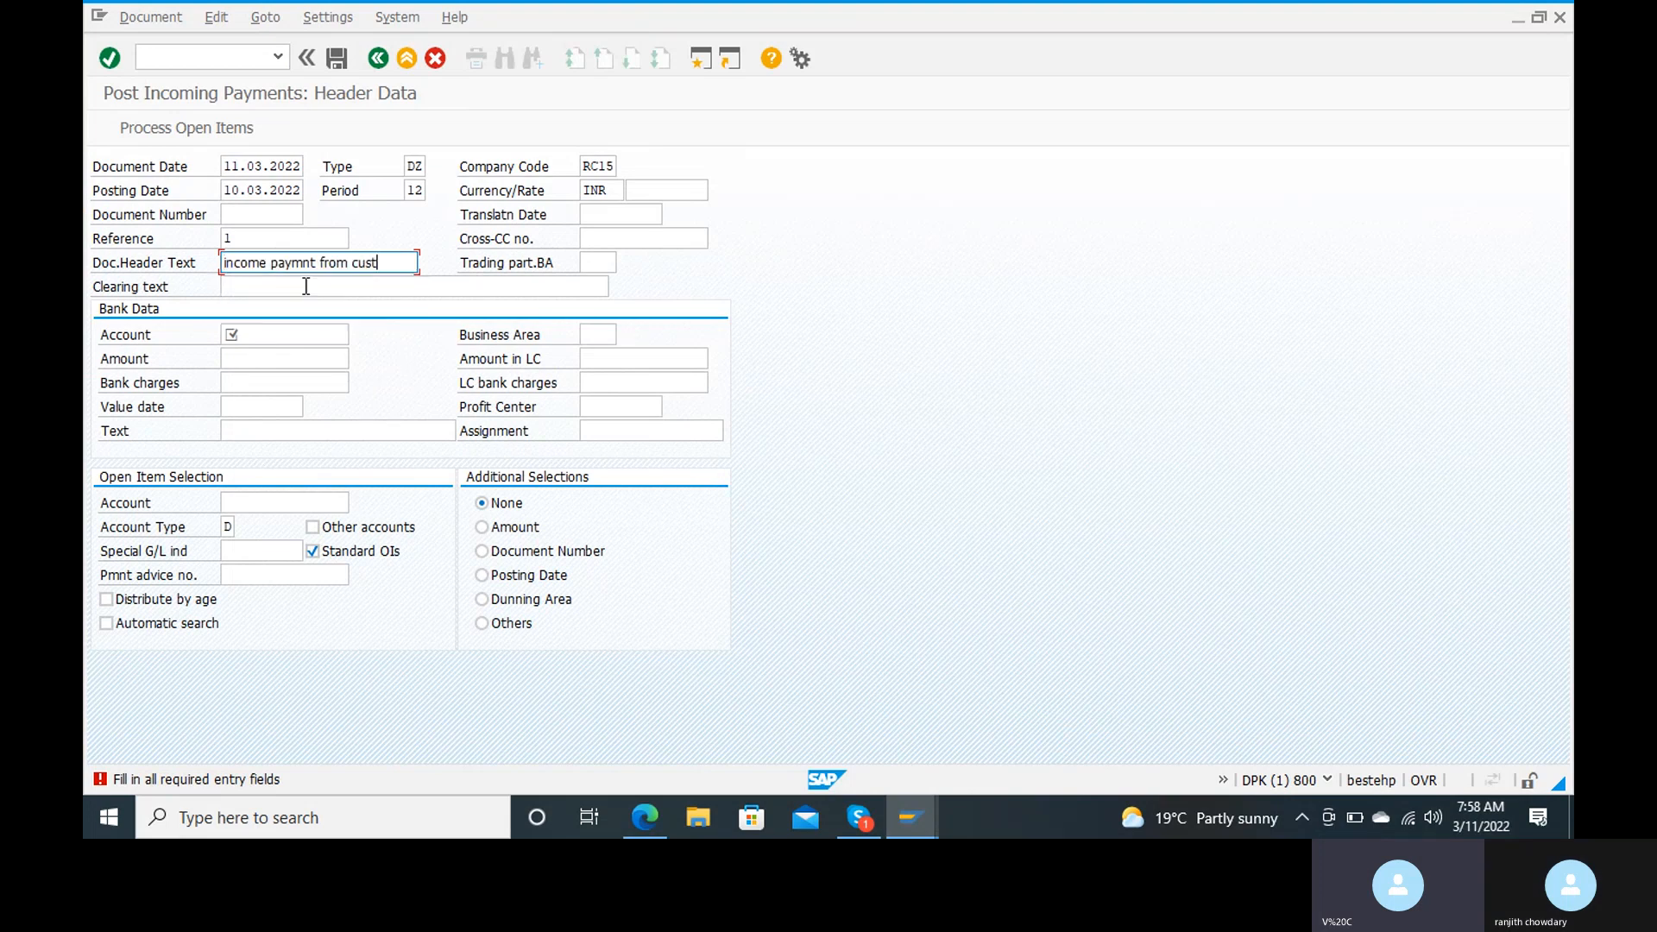
pyautogui.click(302, 286)
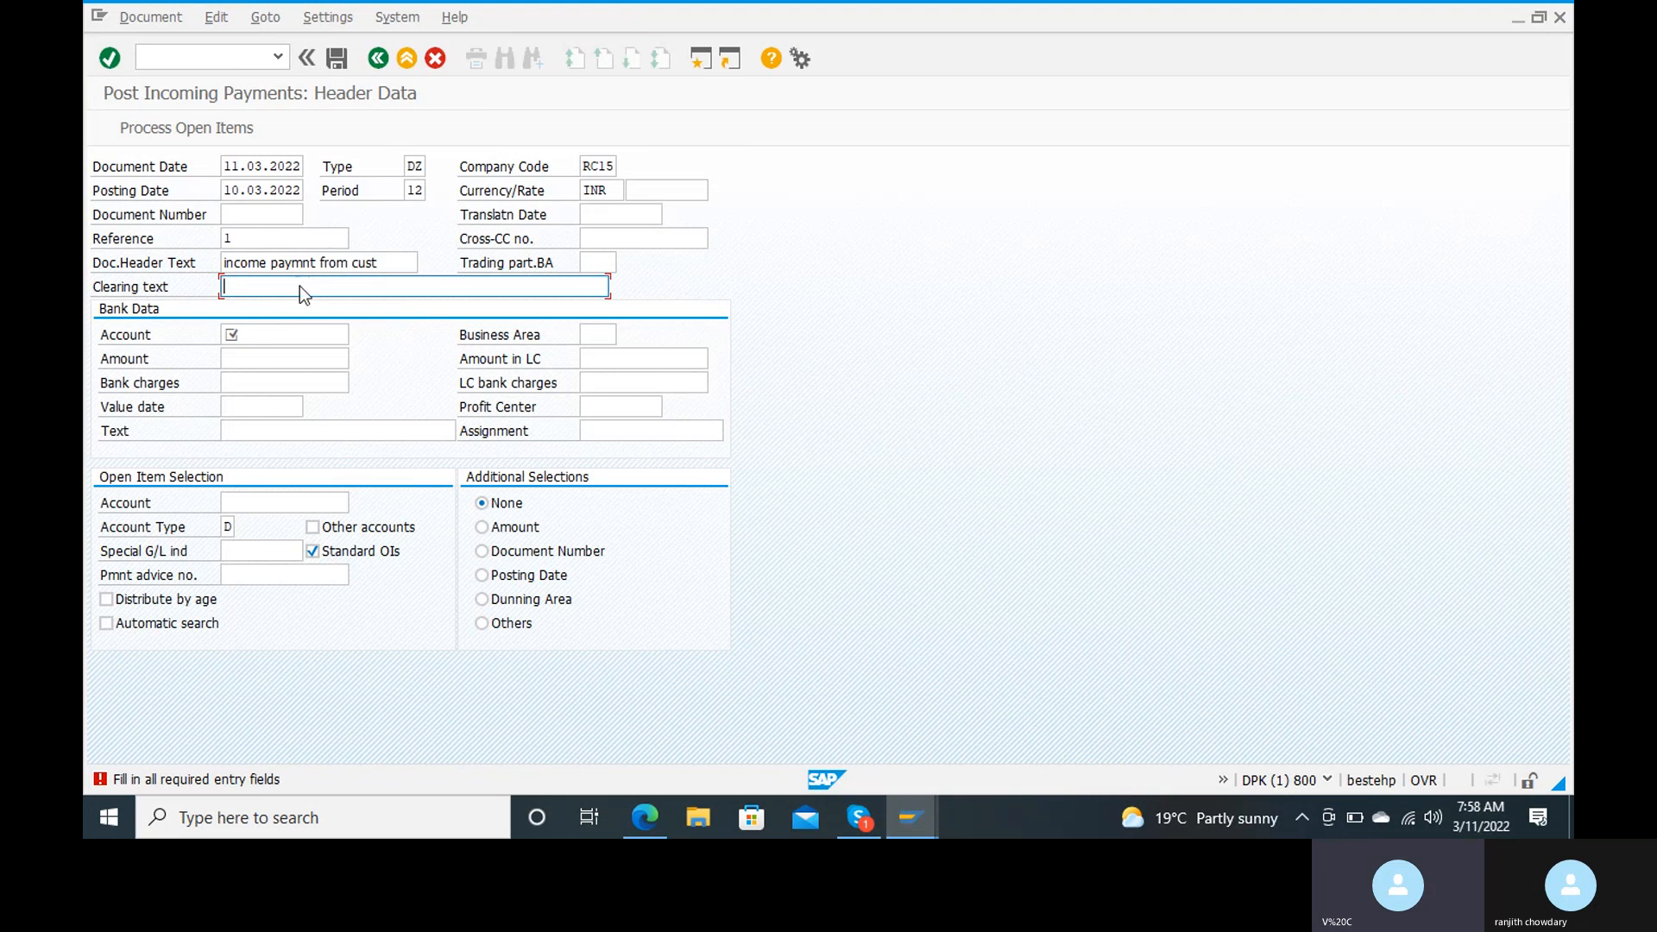
pyautogui.click(302, 285)
pyautogui.click(303, 307)
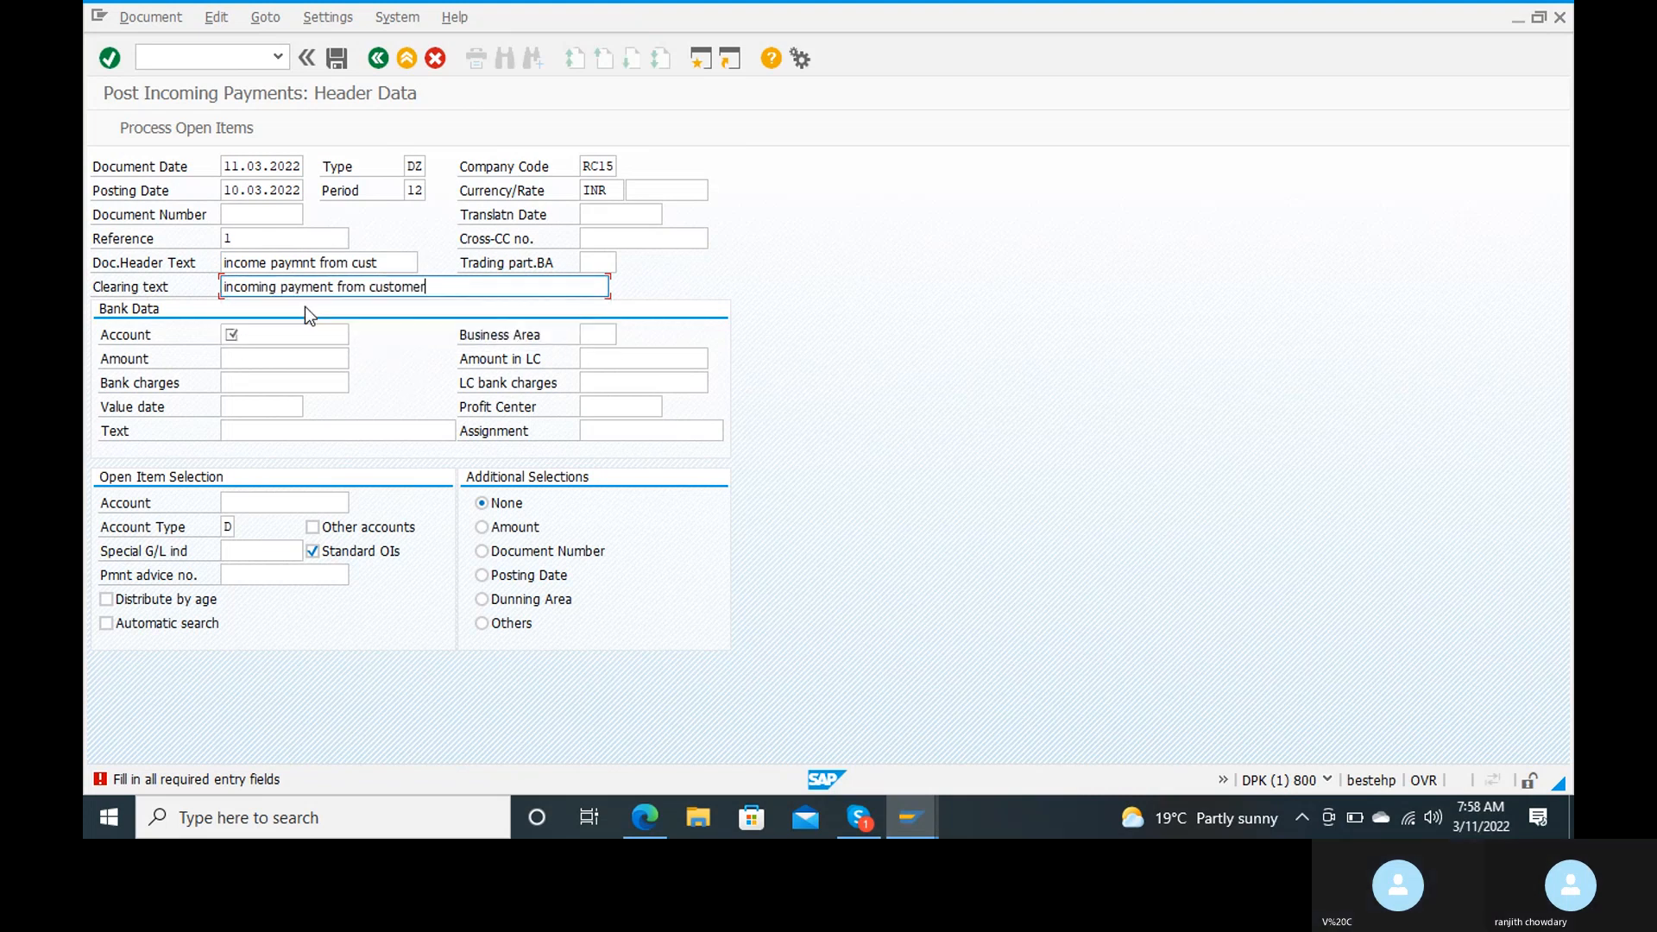
# Step: Select G/L account 200100 as the bank data account and set the payment amount to 300000
pyautogui.click(296, 334)
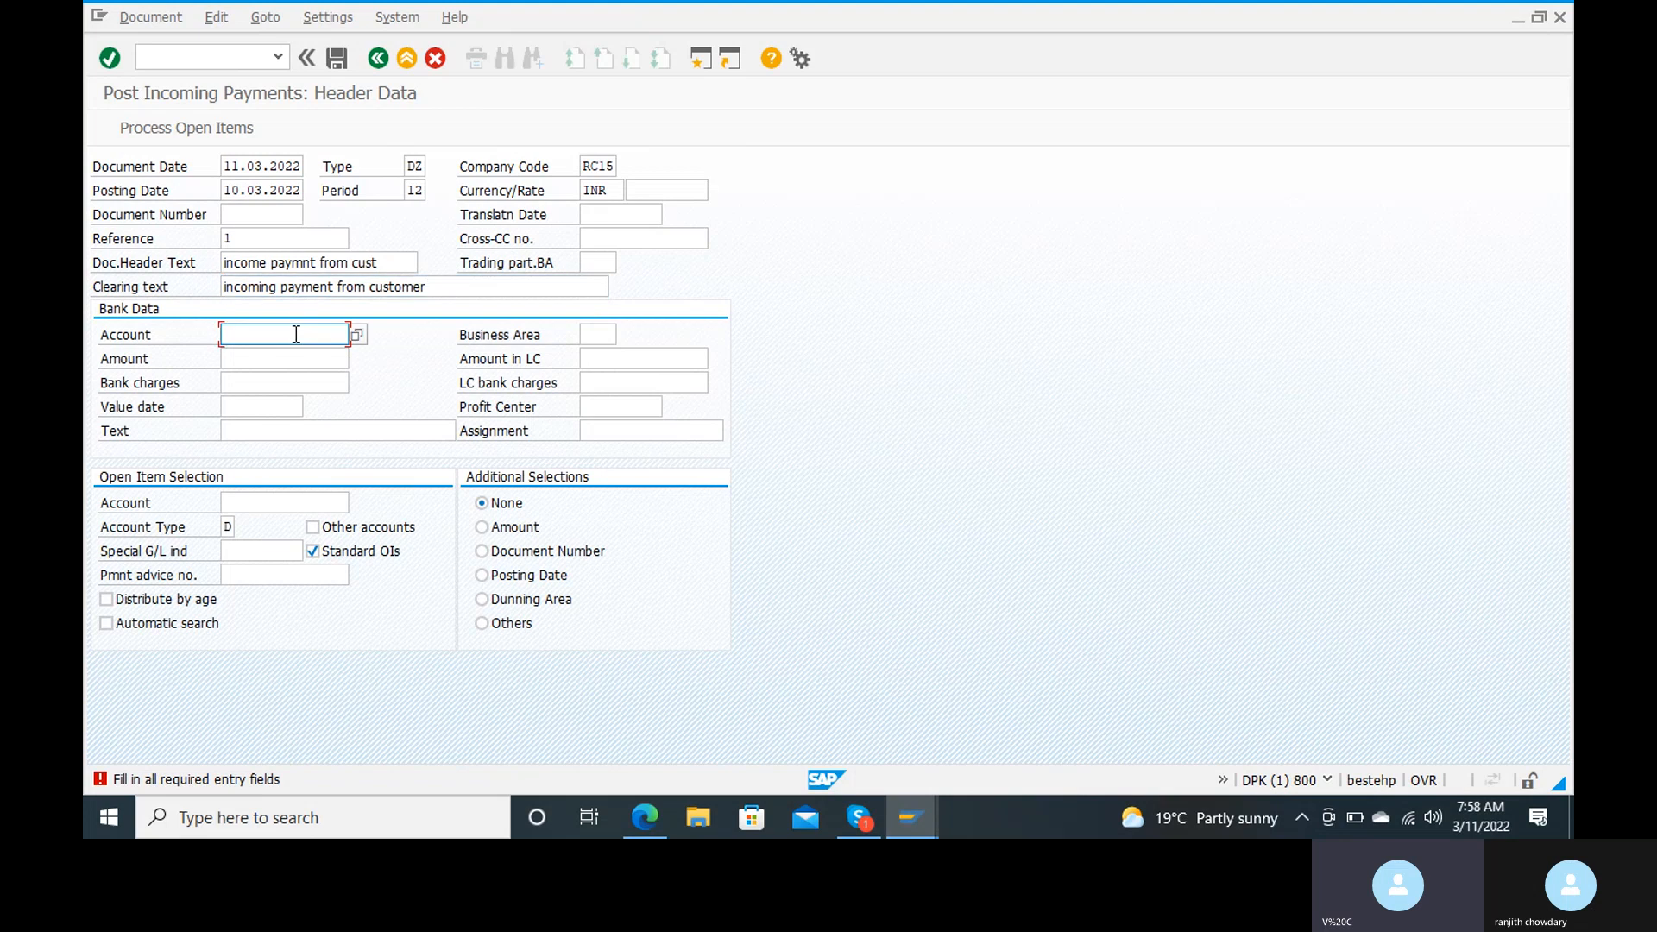
pyautogui.click(356, 335)
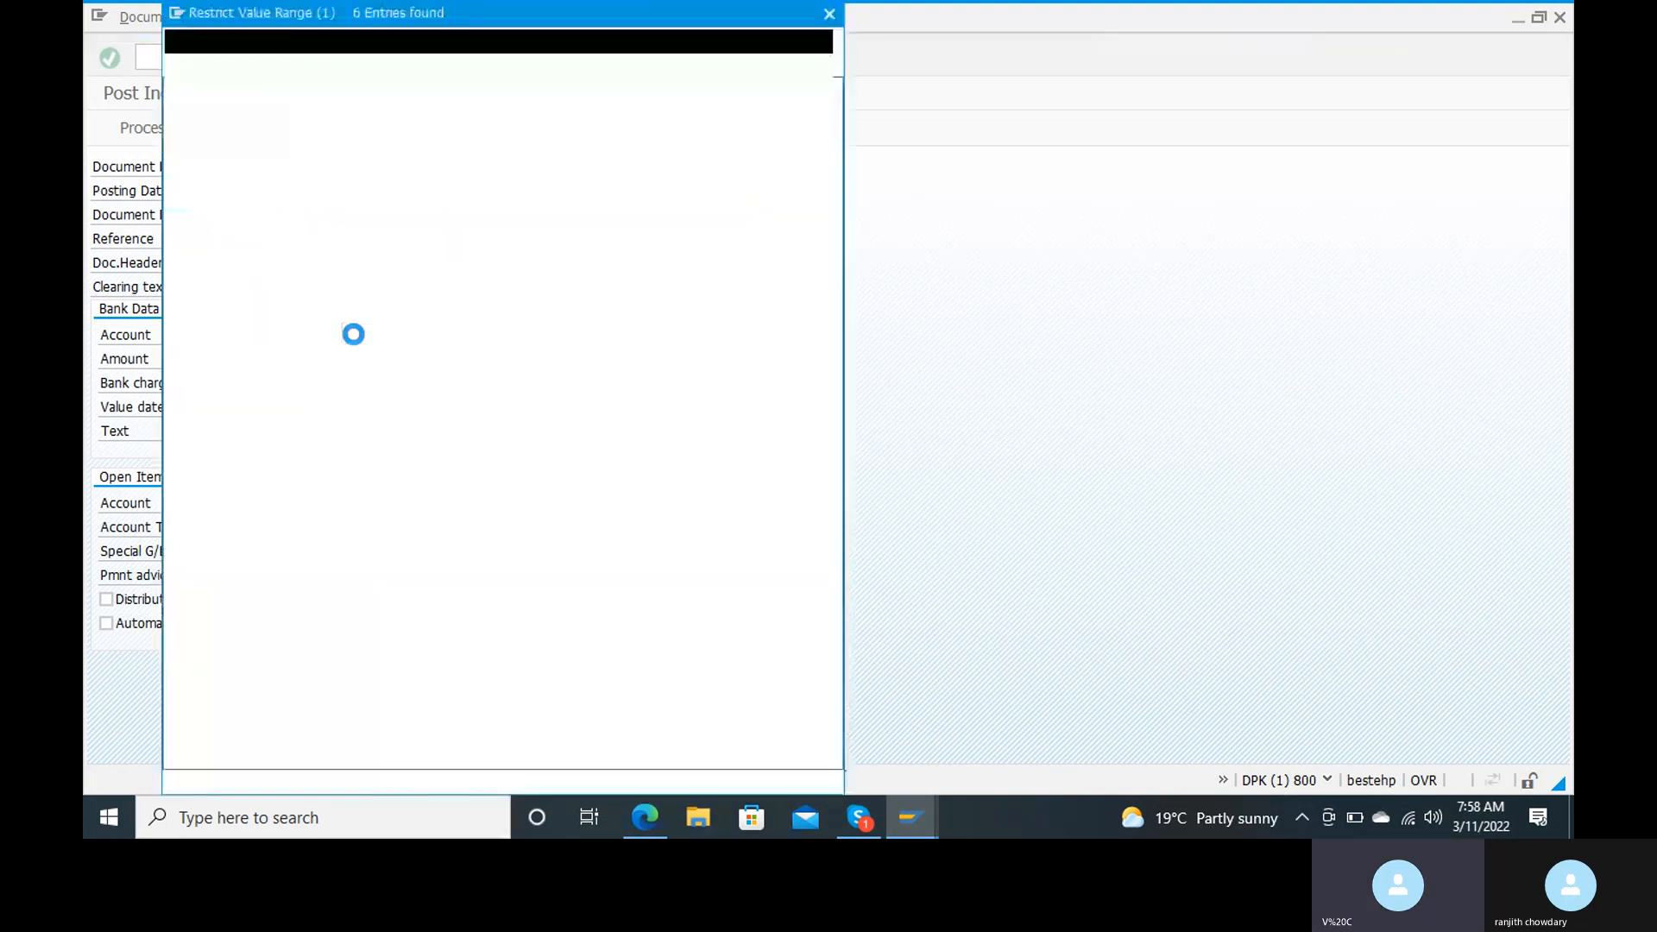
pyautogui.doubleClick(265, 160)
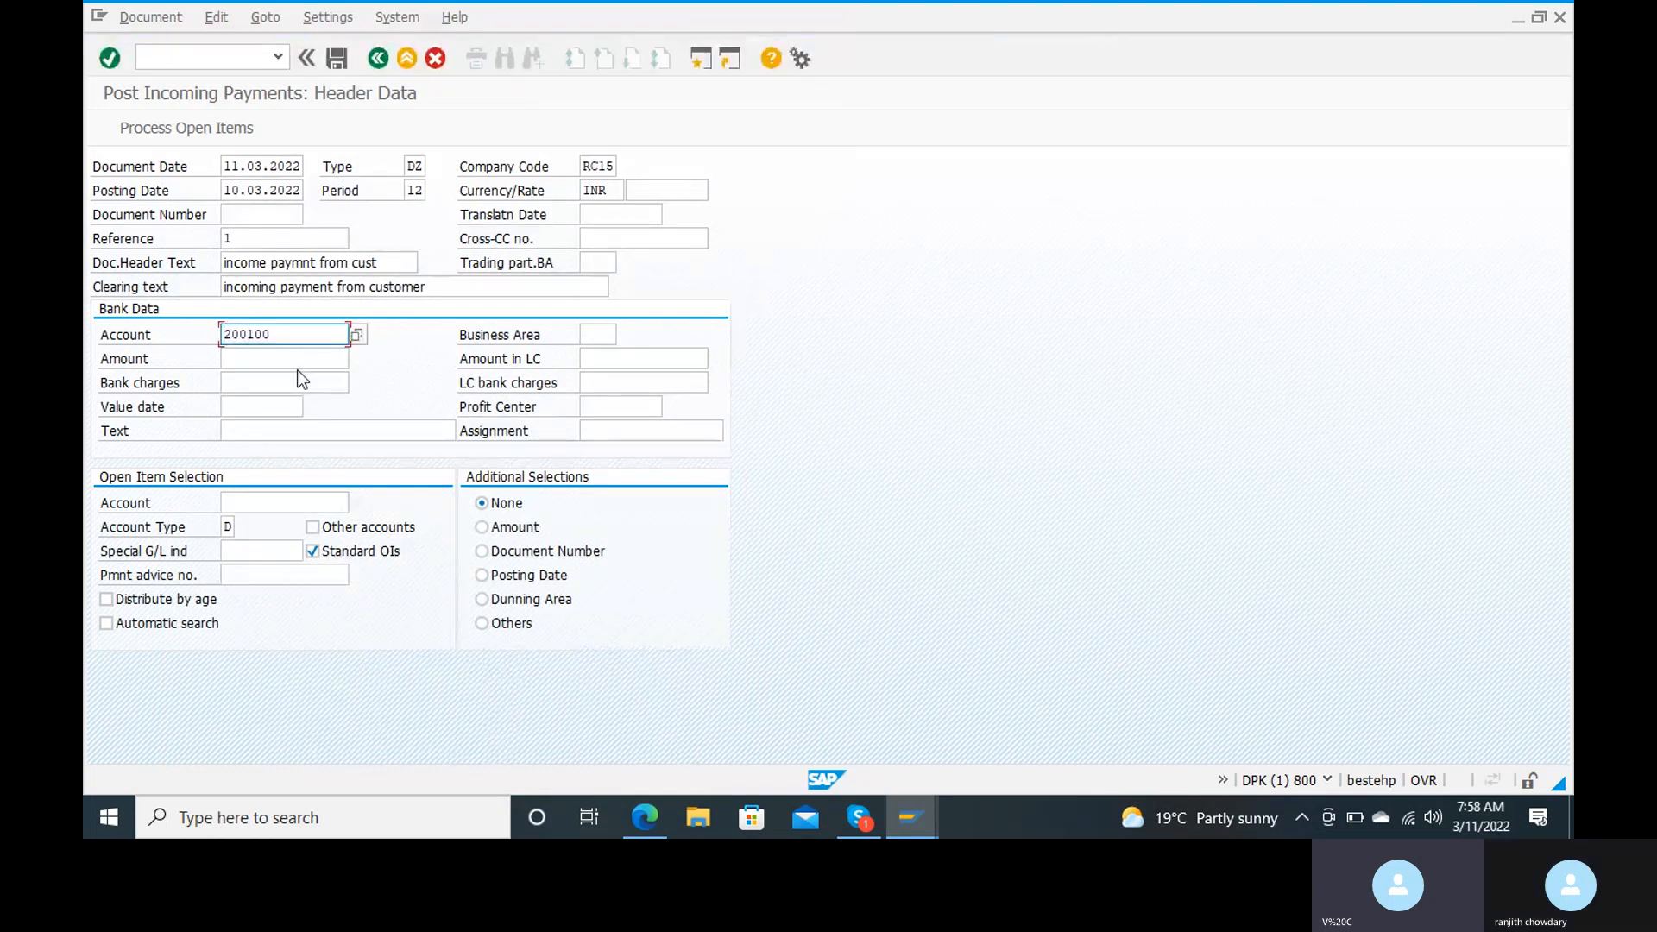
pyautogui.click(298, 361)
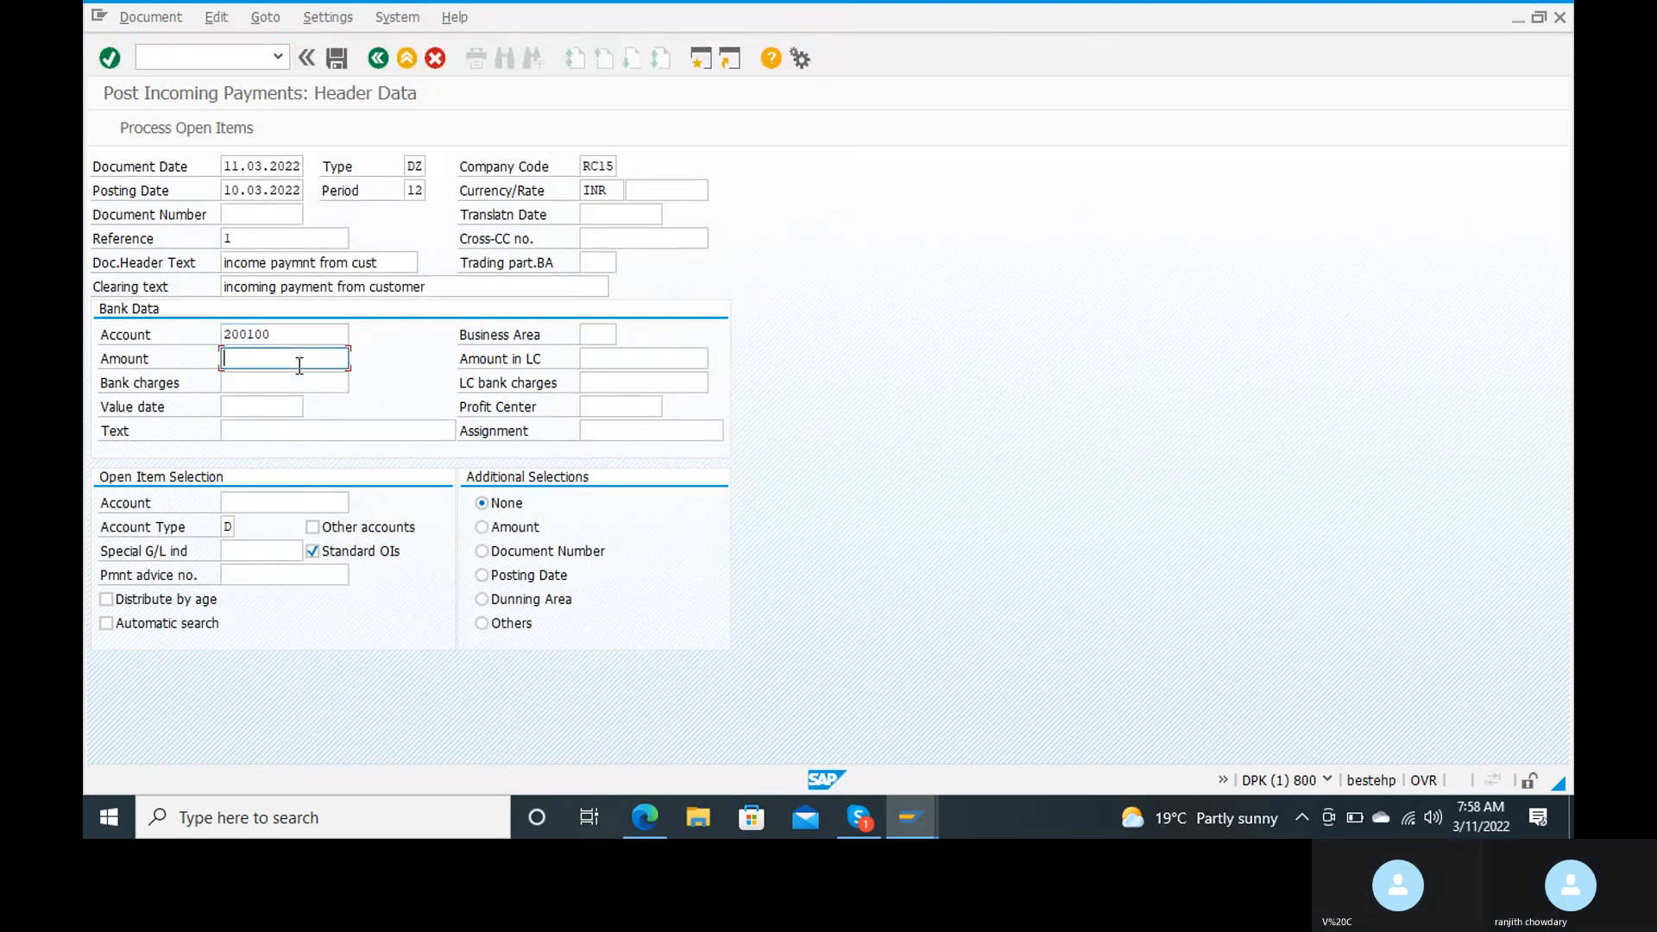
pyautogui.write('3')
pyautogui.press('Down')
pyautogui.press('Return')
# Step: Enter value date 11.03.2002 in the bank data and copy the clearing text "incoming payment from customer" into its text
pyautogui.moveTo(385, 262); pyautogui.dragTo(223, 276)
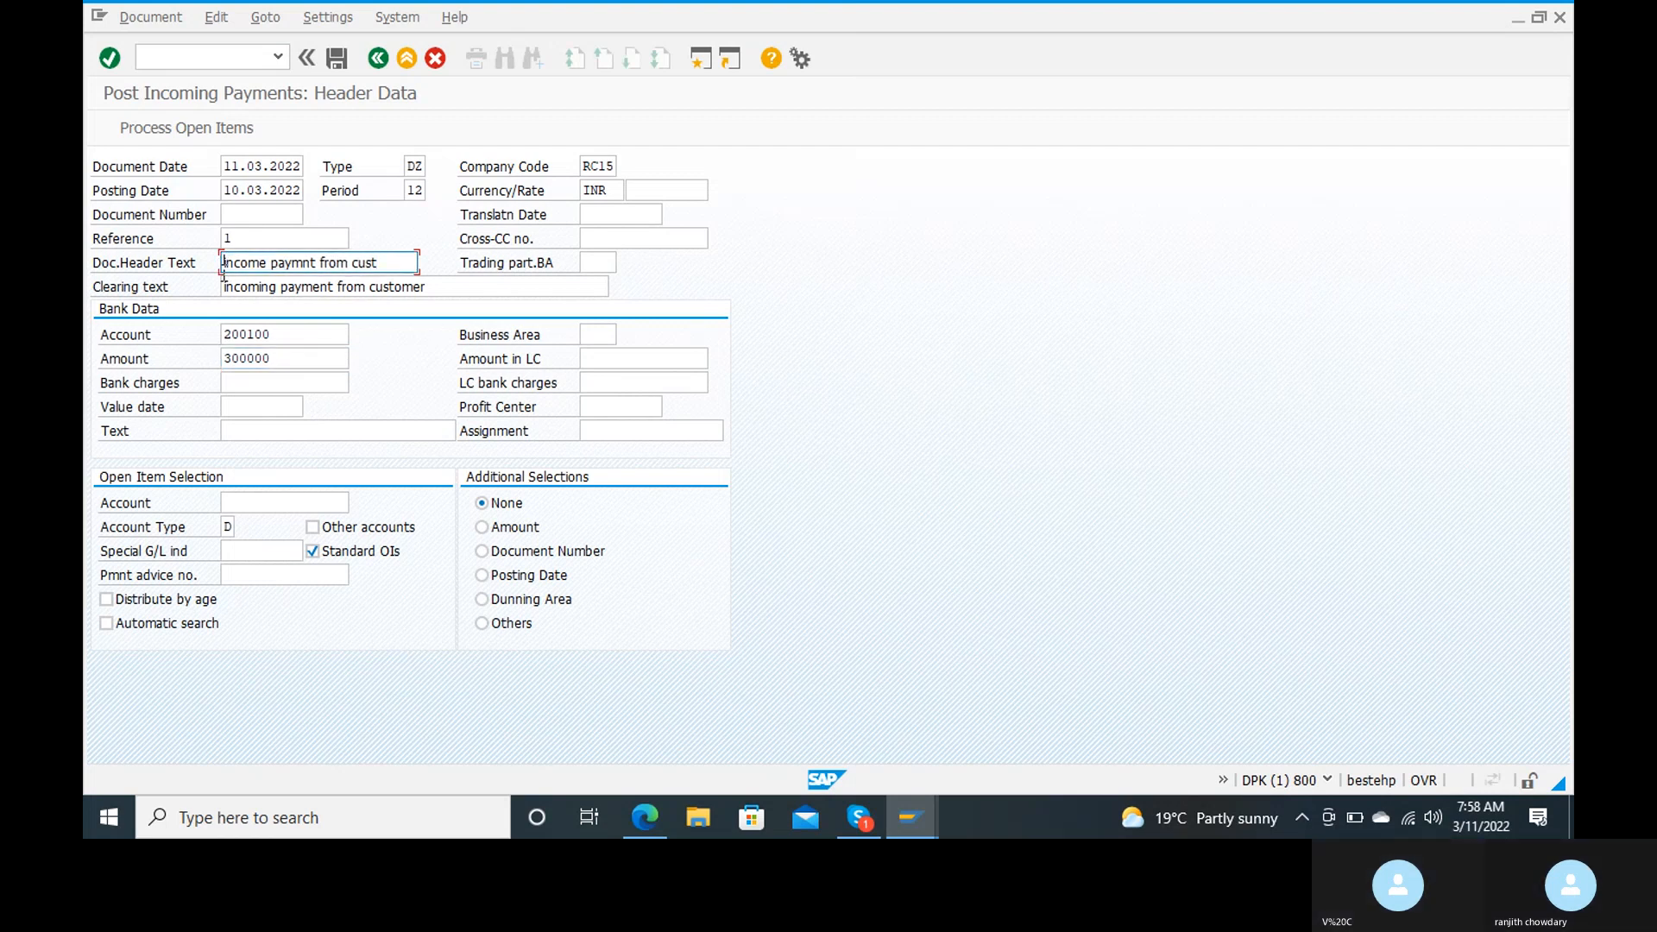
pyautogui.click(264, 409)
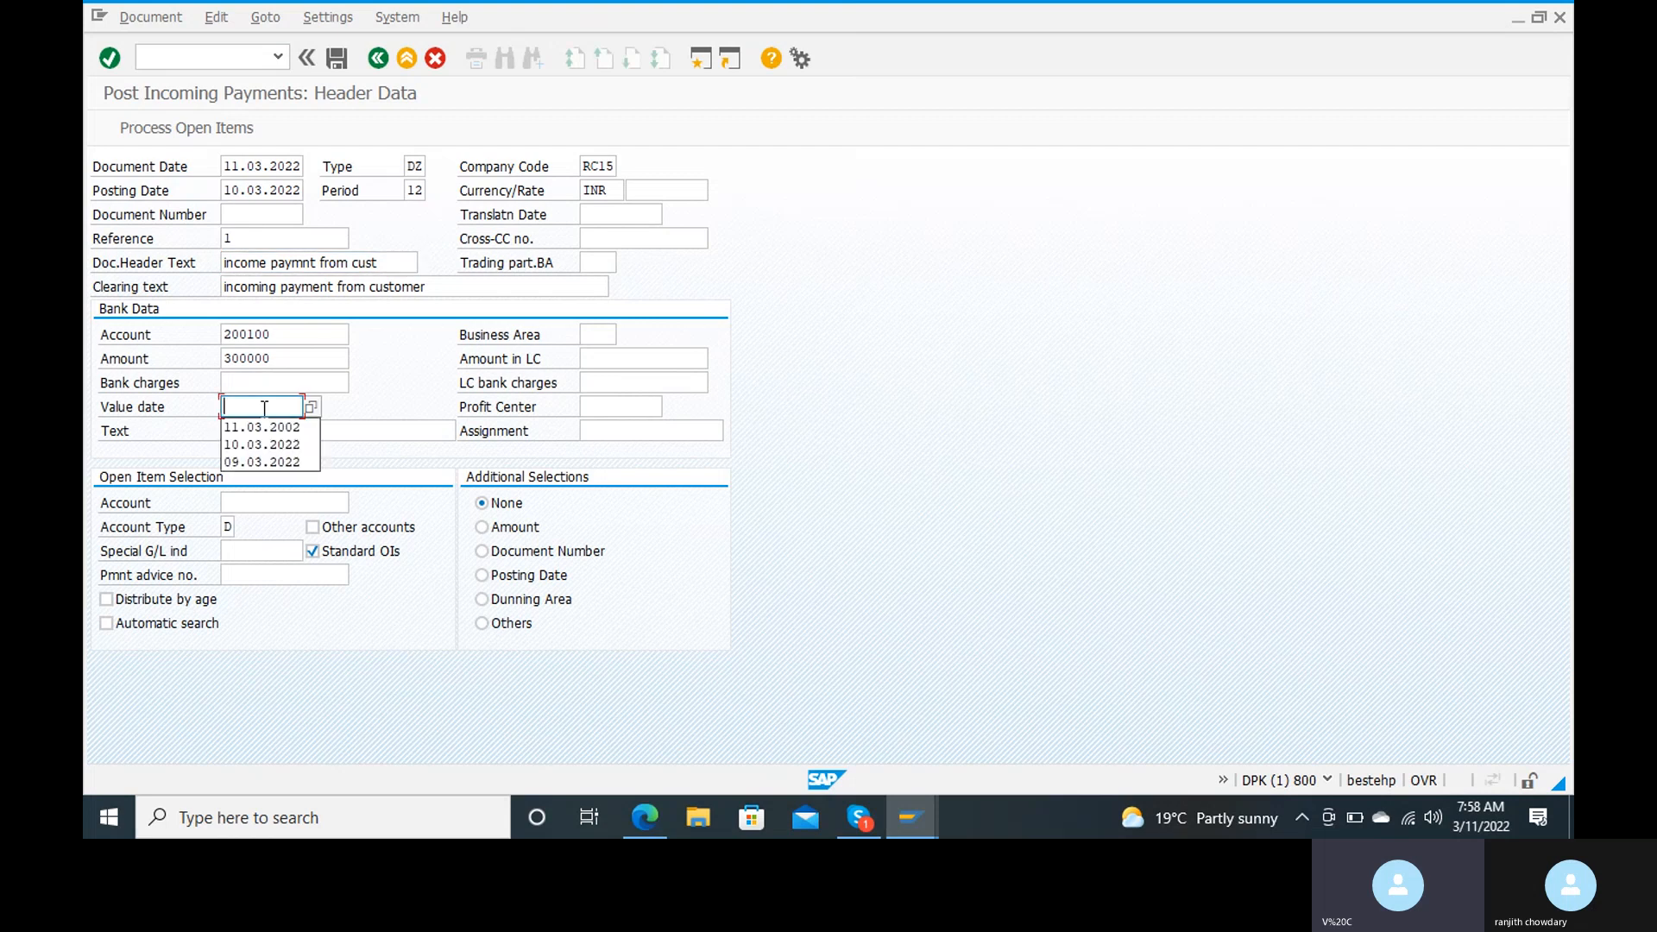
pyautogui.click(268, 429)
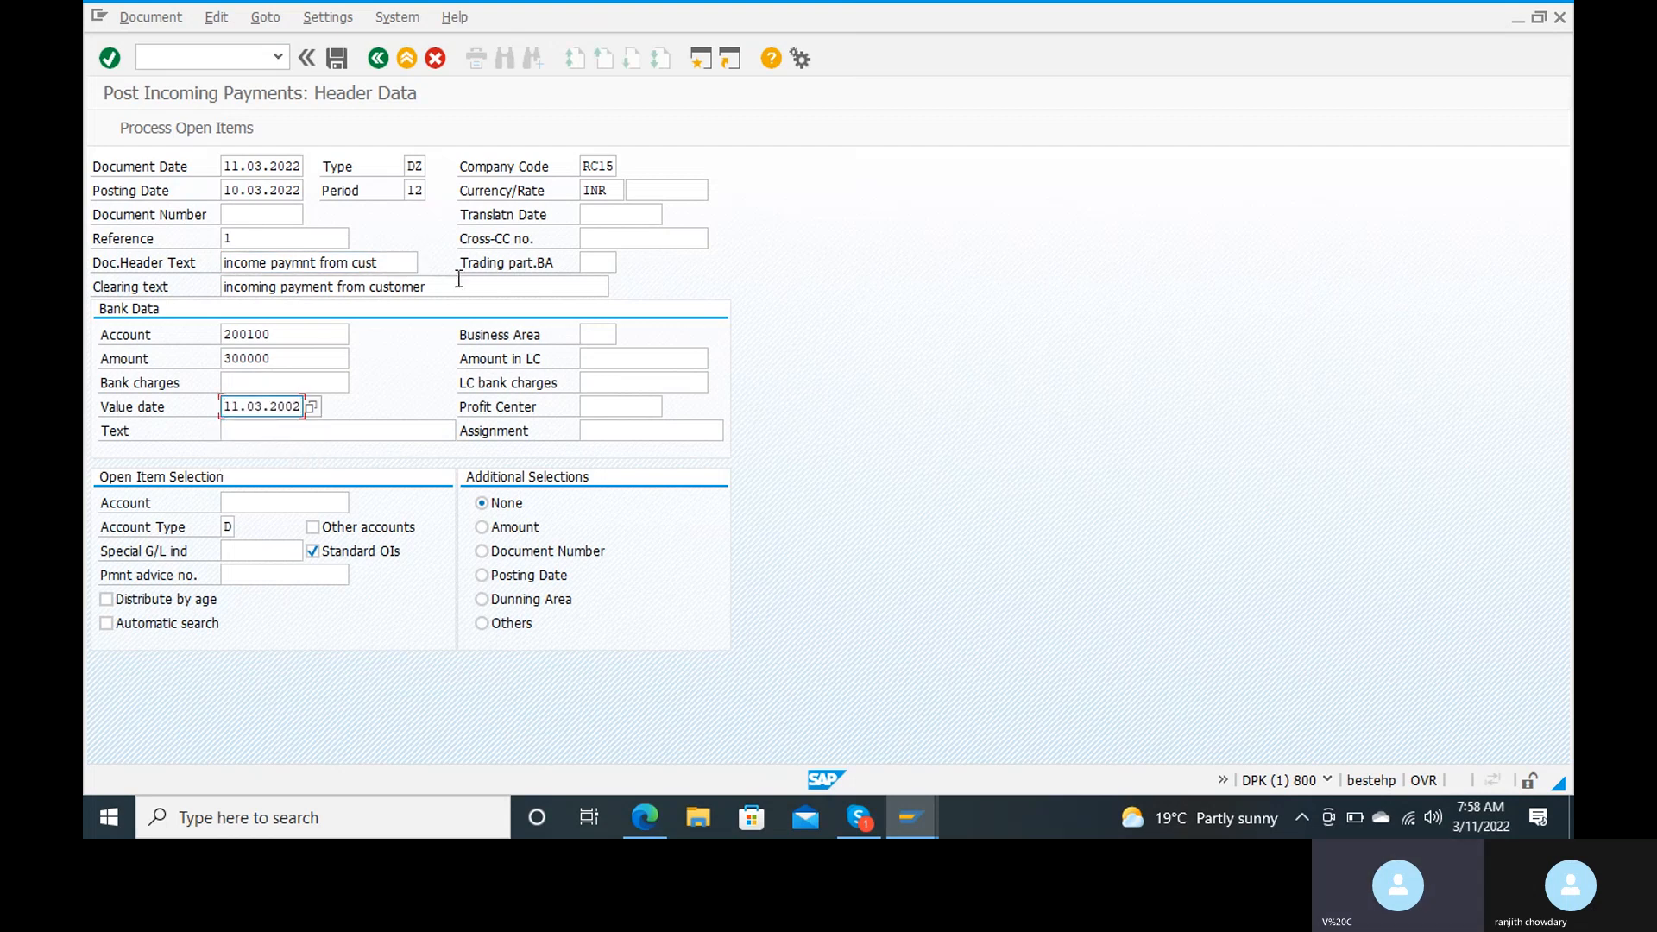
pyautogui.moveTo(458, 283); pyautogui.dragTo(182, 308)
pyautogui.hotkey('ctrl', 'c')
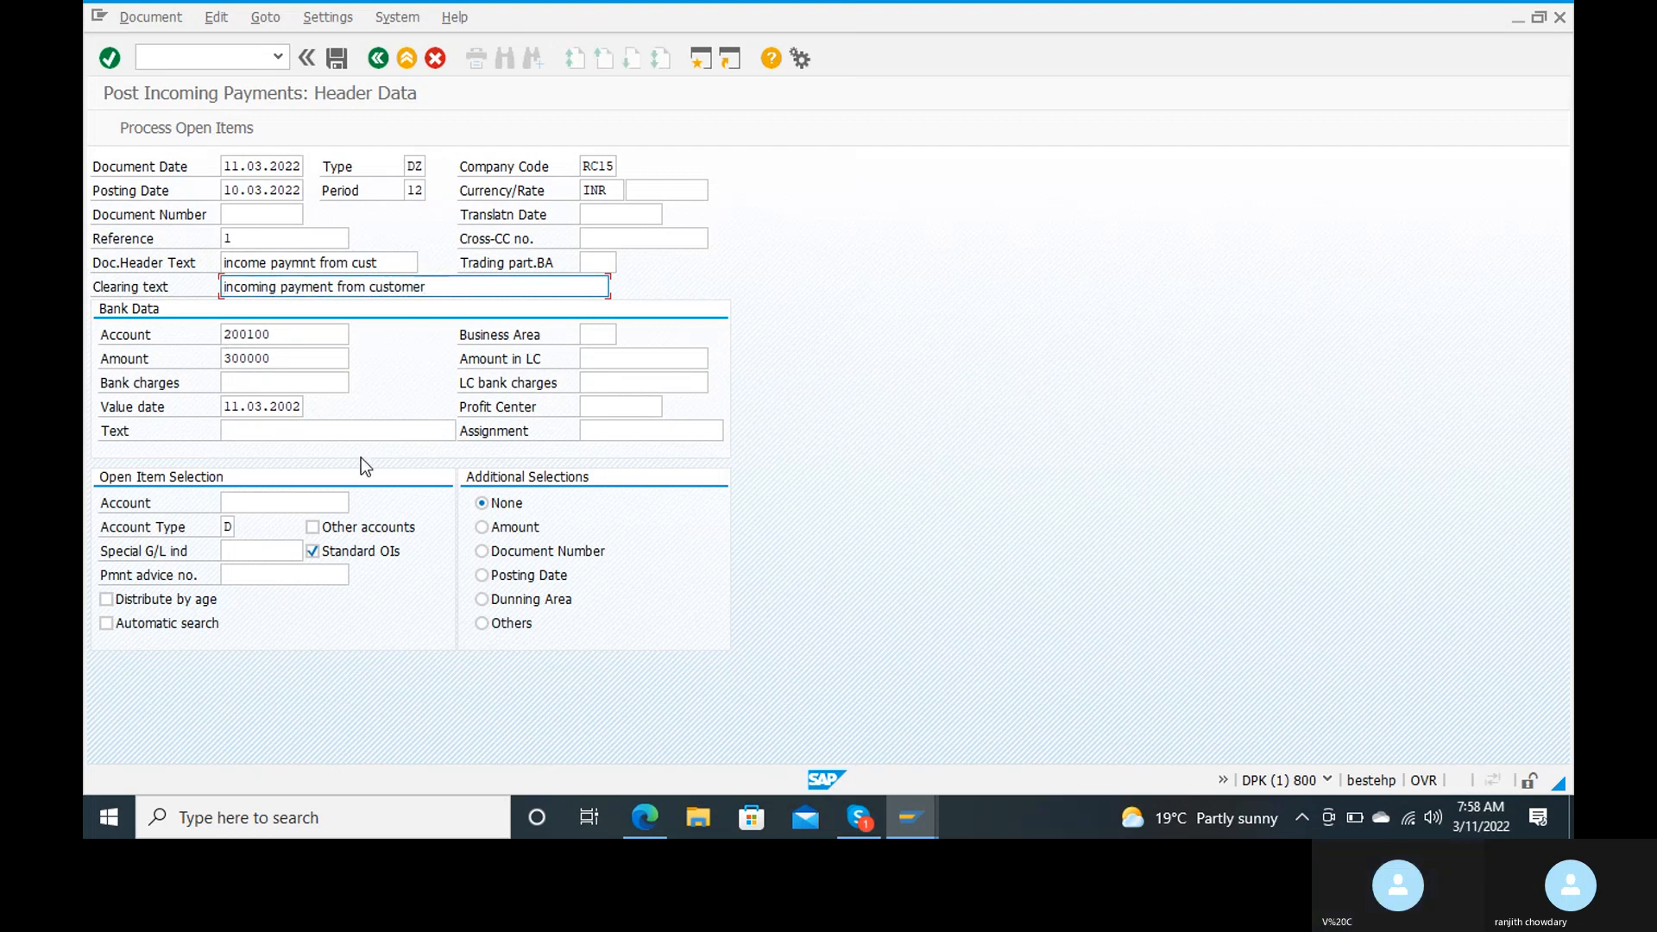
pyautogui.click(343, 433)
pyautogui.hotkey('ctrl', 'v')
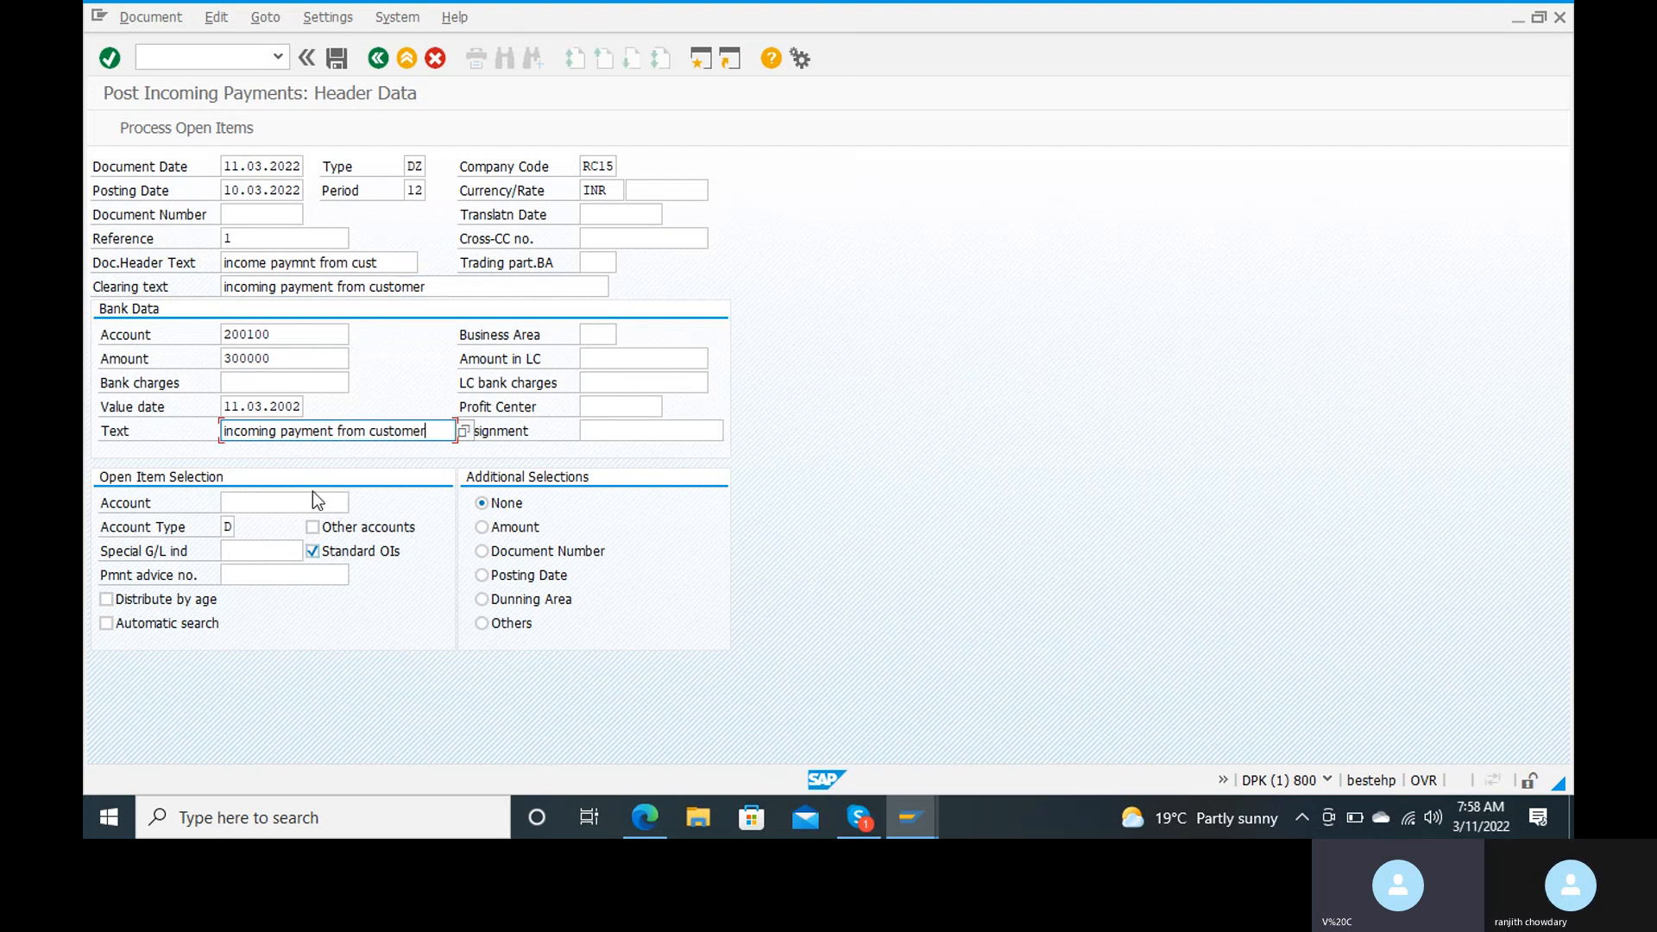
# Step: Find the customer by postal code and select that customer's account for the open item selection
pyautogui.click(304, 503)
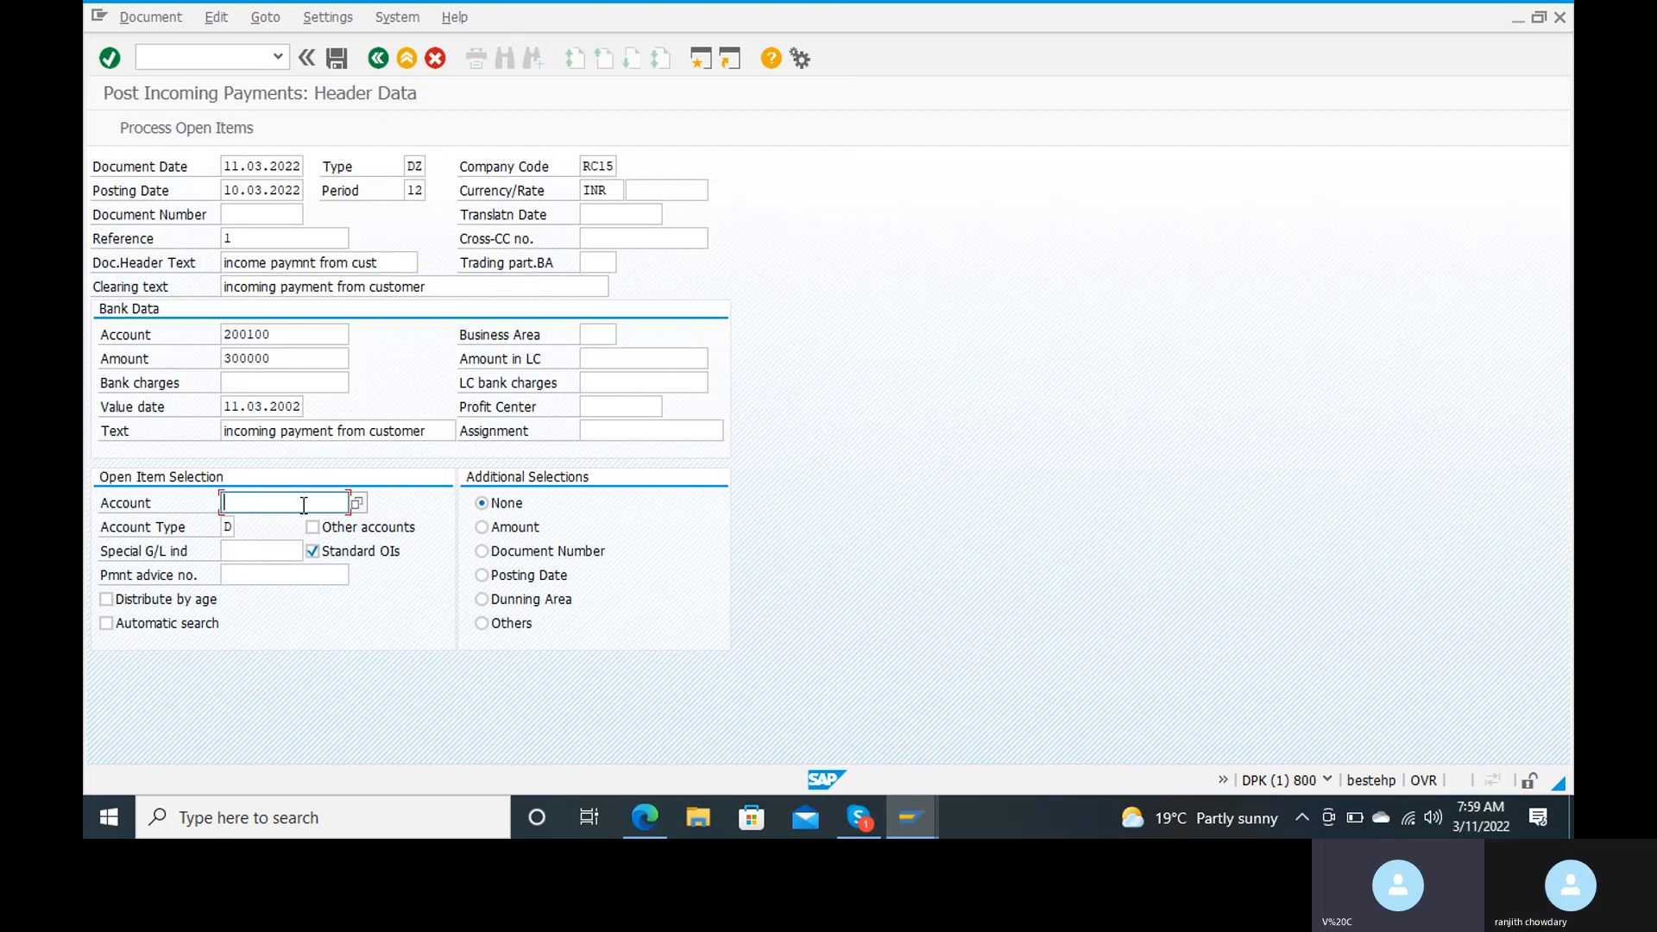
pyautogui.click(363, 505)
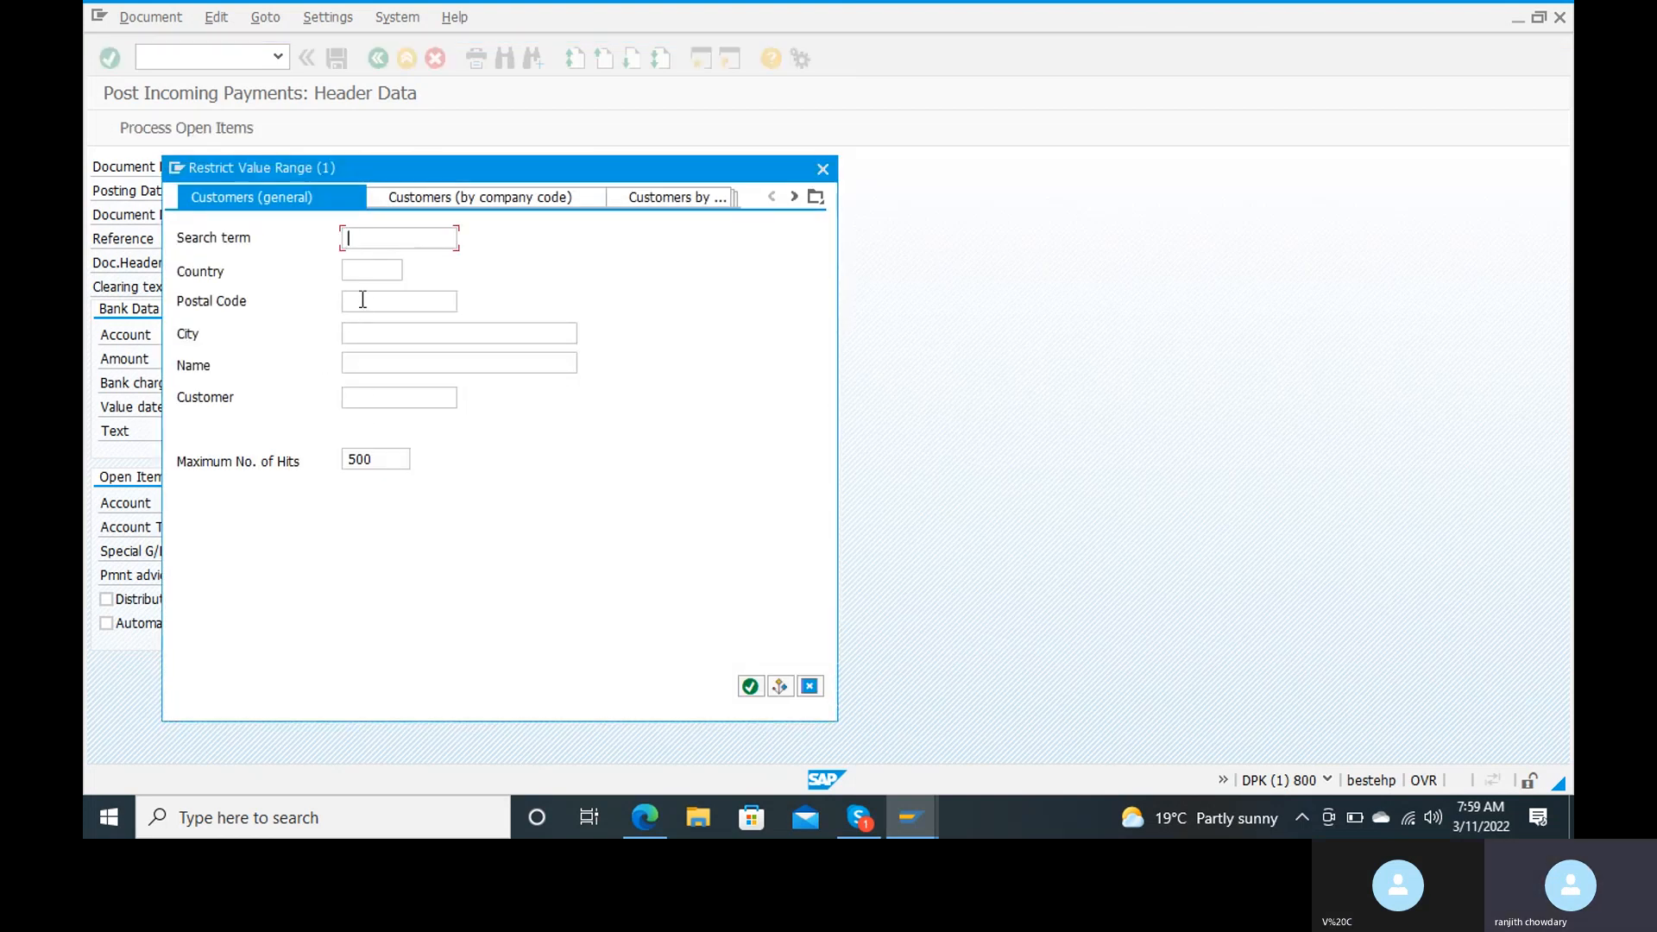
pyautogui.write('515')
pyautogui.write('003')
pyautogui.press('Return')
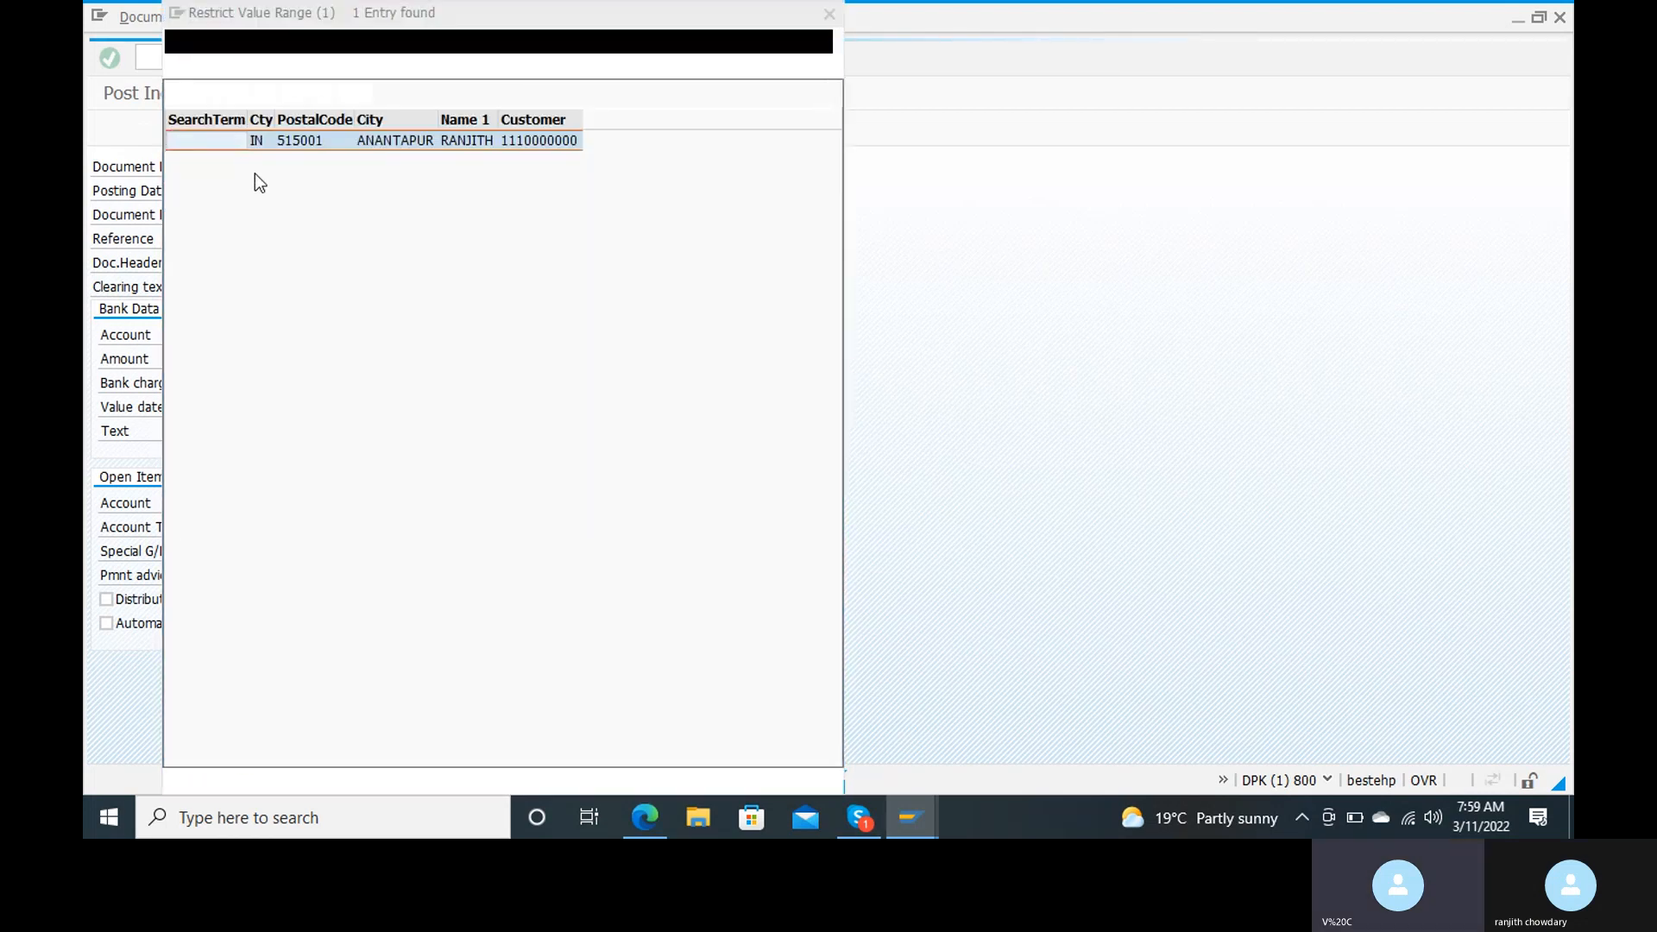
pyautogui.doubleClick(303, 136)
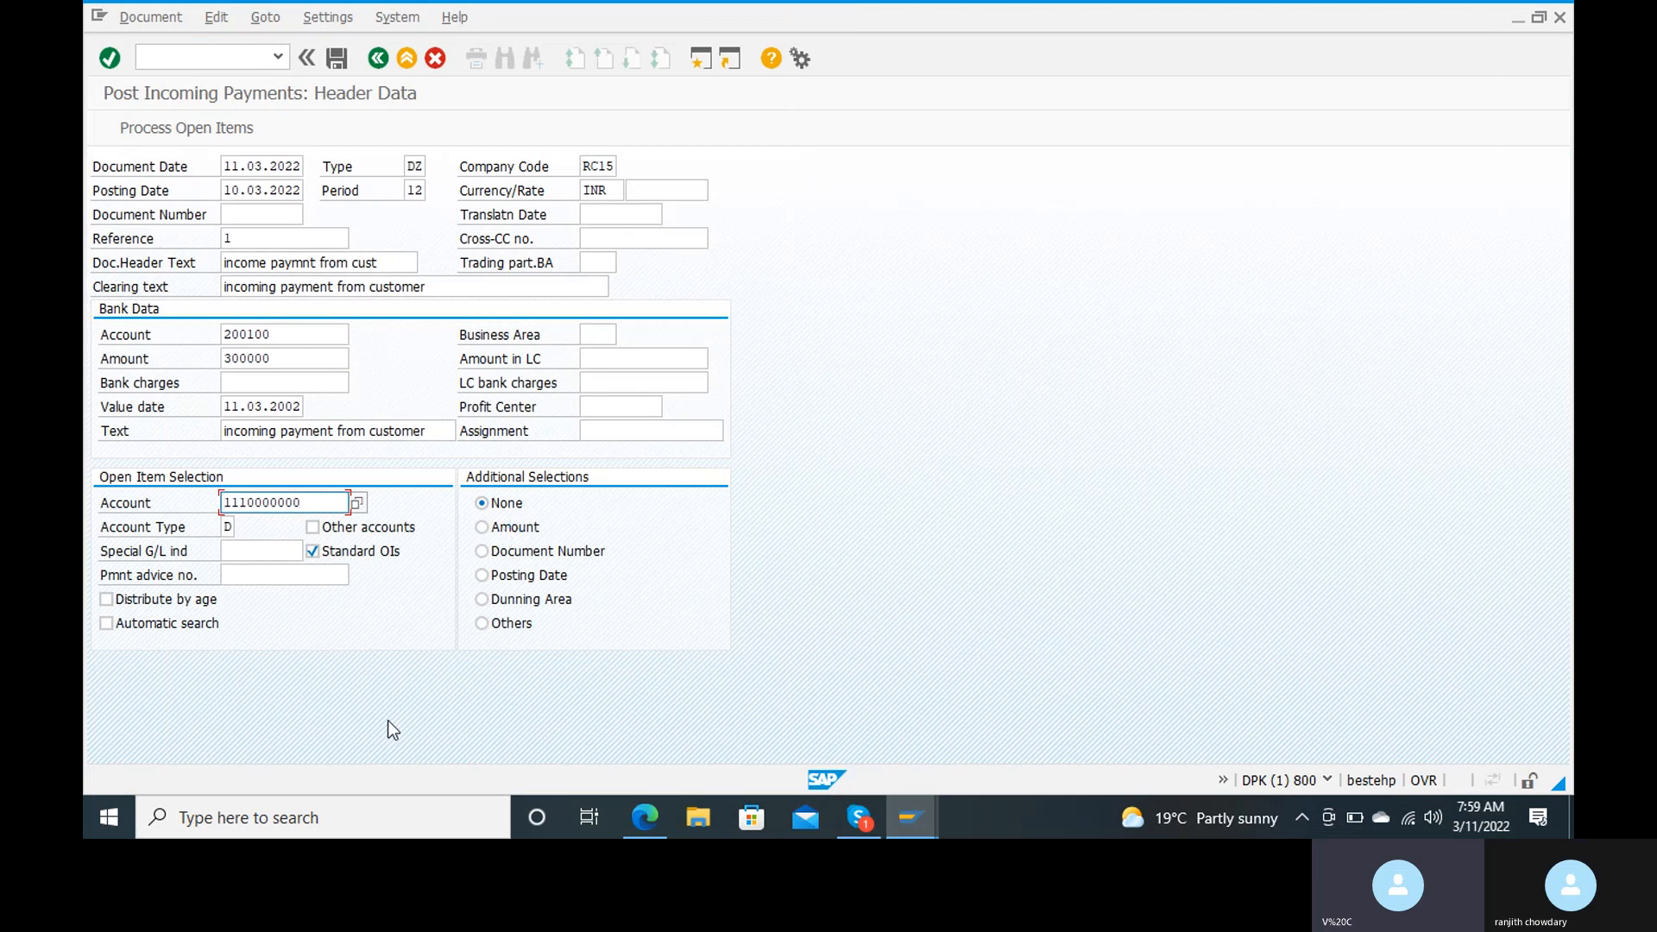
# Step: Confirm the payment header and proceed to processing the customer's open items
pyautogui.click(209, 138)
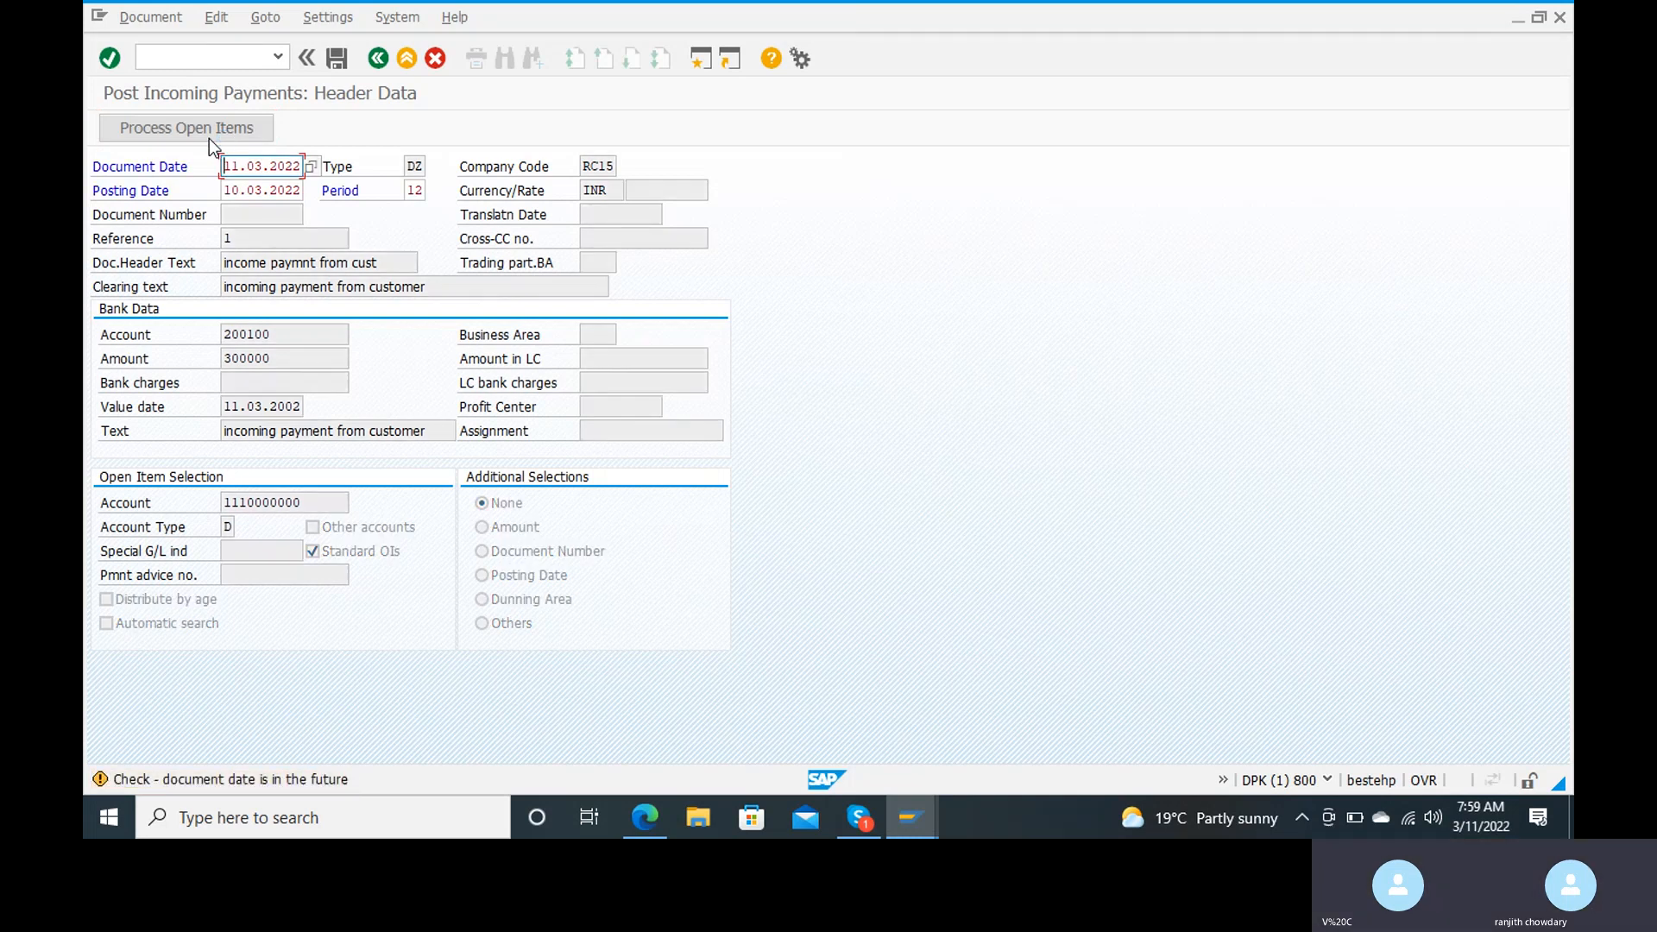
pyautogui.click(209, 138)
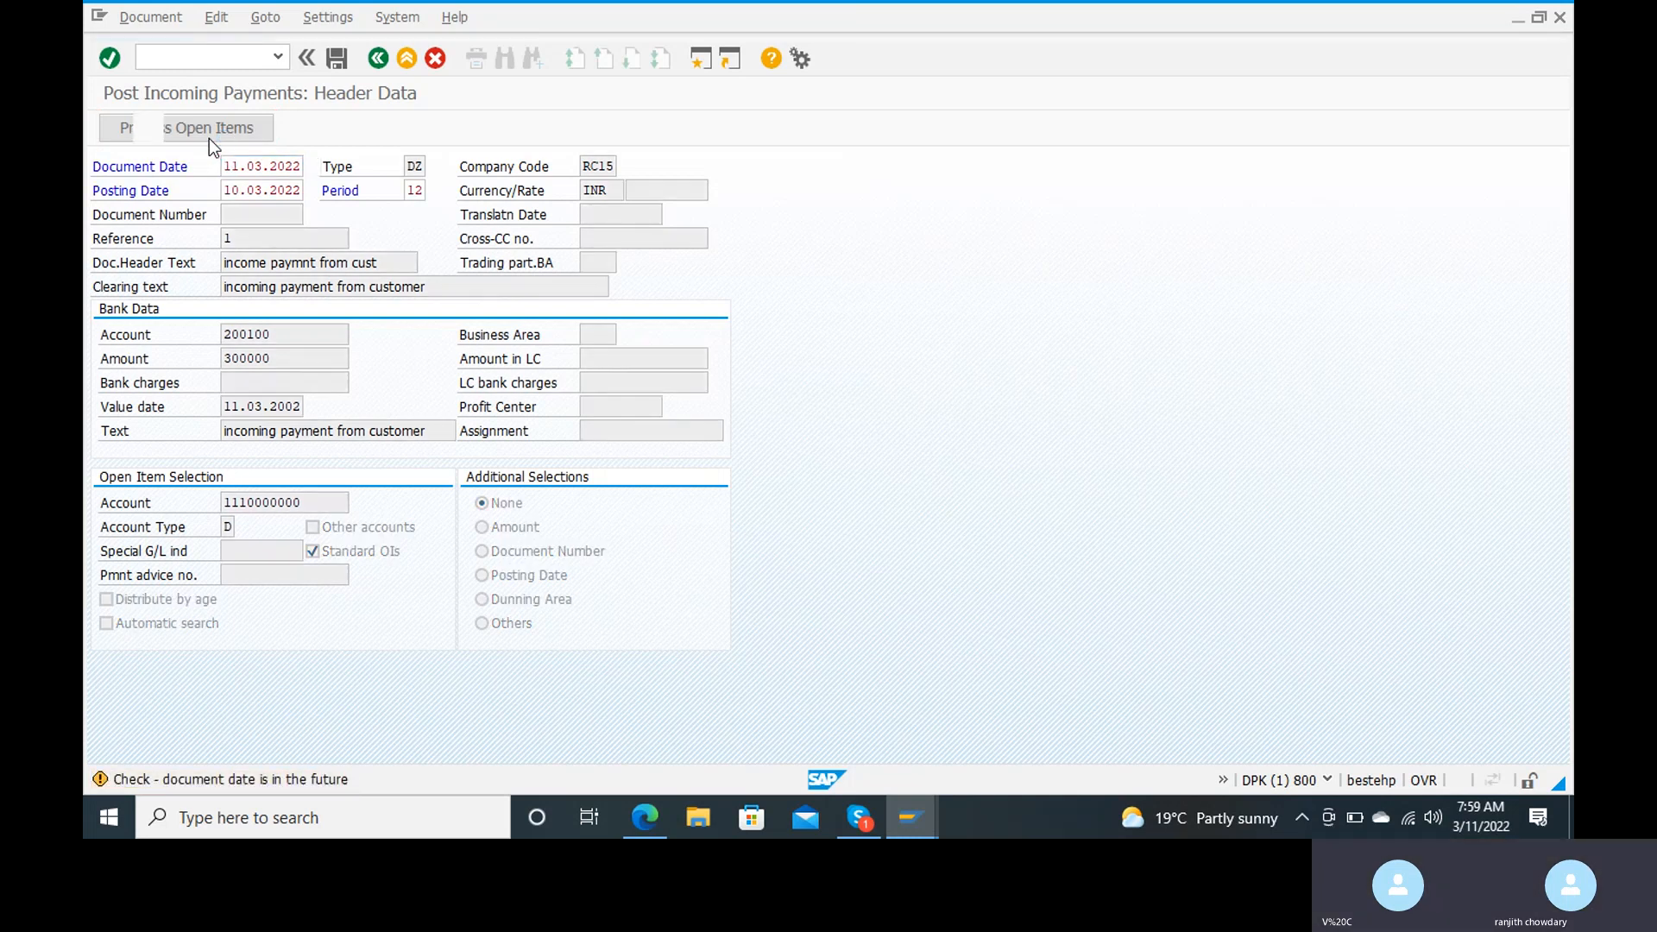
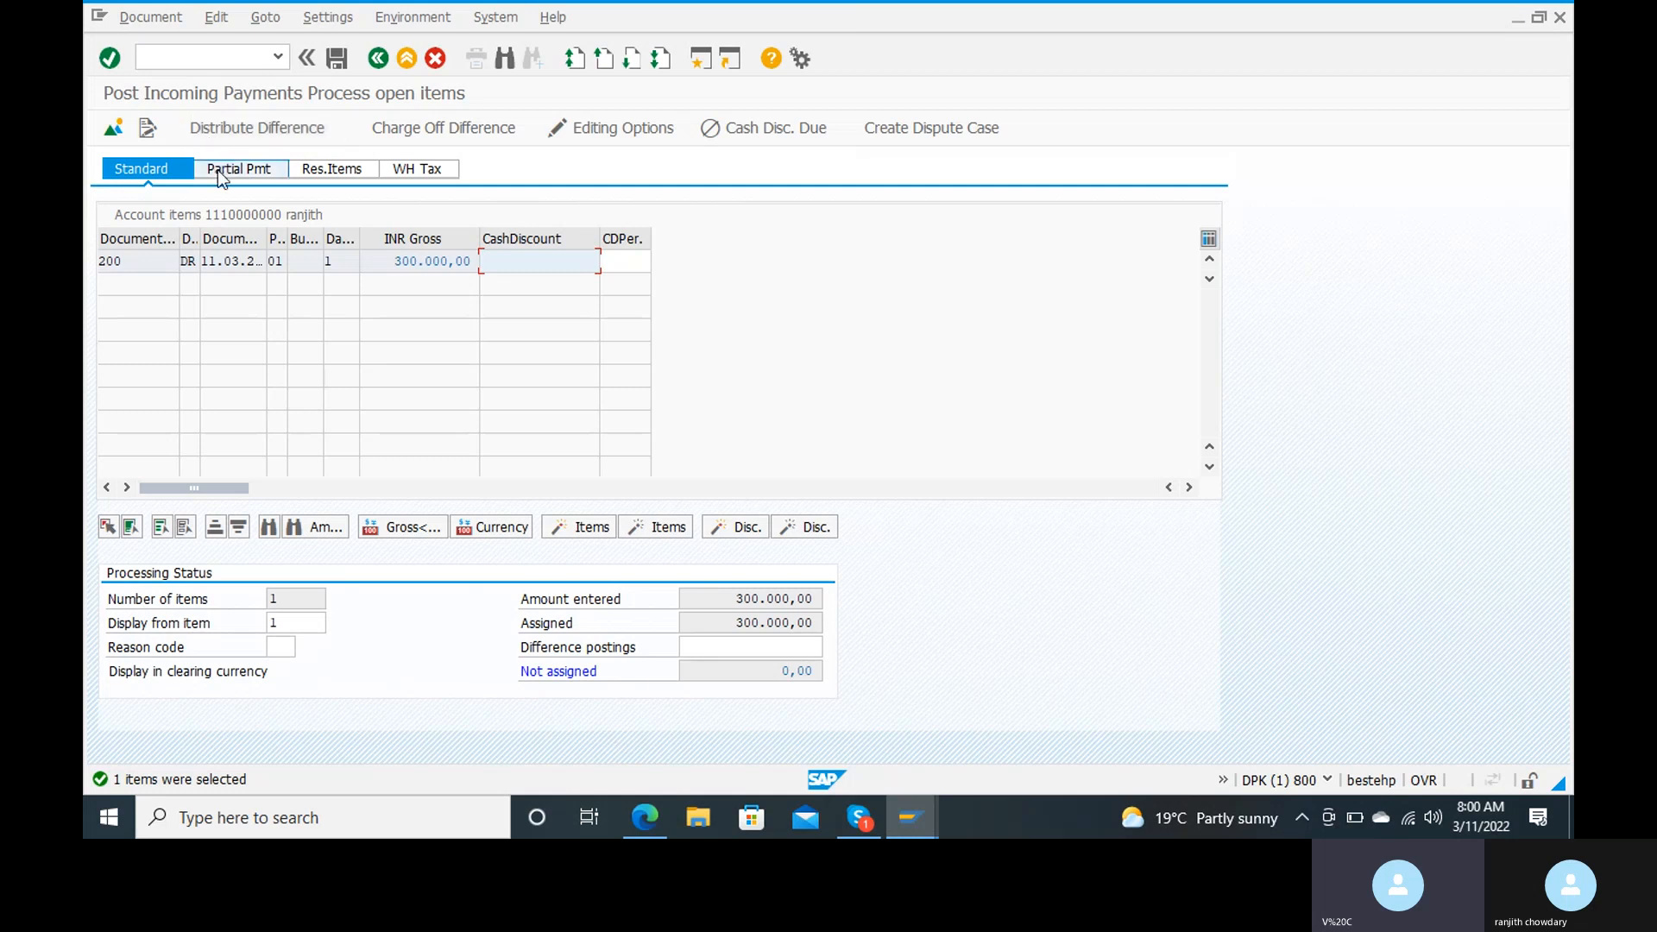
# Step: Enter a partial payment amount of 150000 against the customer's open invoice item
pyautogui.click(218, 173)
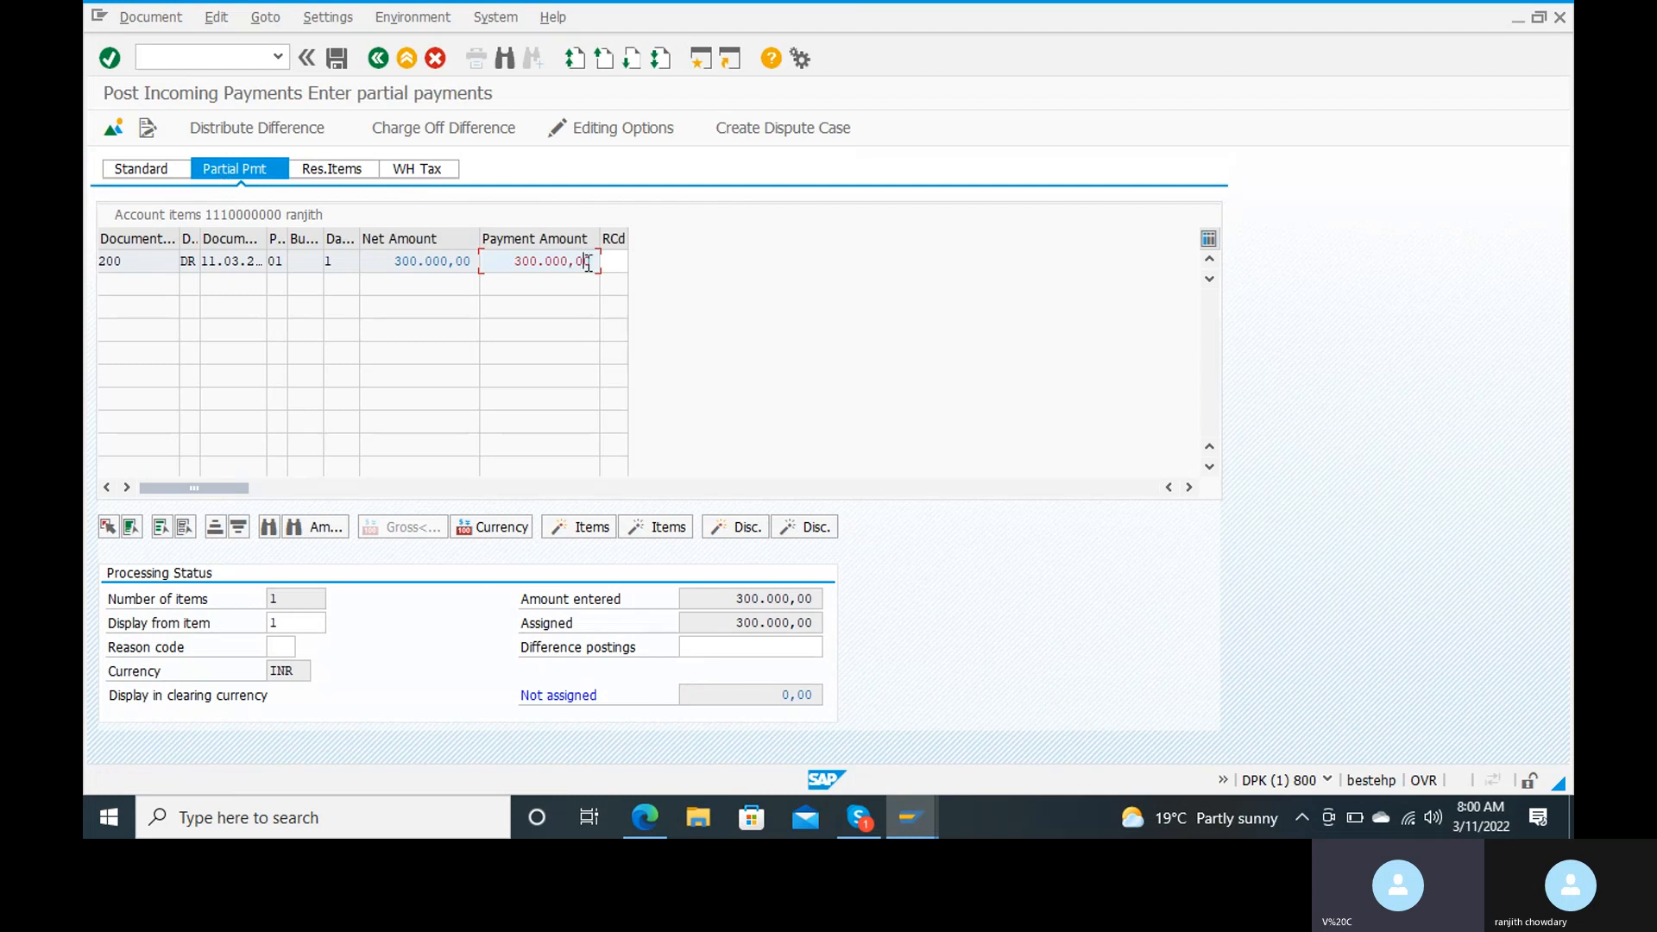
pyautogui.press('BackSpace')
pyautogui.press('BackSpace')
pyautogui.press('BackSpace')
pyautogui.press('BackSpace')
pyautogui.press('BackSpace')
pyautogui.press('BackSpace')
pyautogui.press('BackSpace')
pyautogui.press('BackSpace')
pyautogui.press('BackSpace')
pyautogui.press('BackSpace')
pyautogui.write('150000')
pyautogui.press('Return')
# Step: Open the bank G/L account 200100 line item for correction from the payment document overview
pyautogui.click(474, 142)
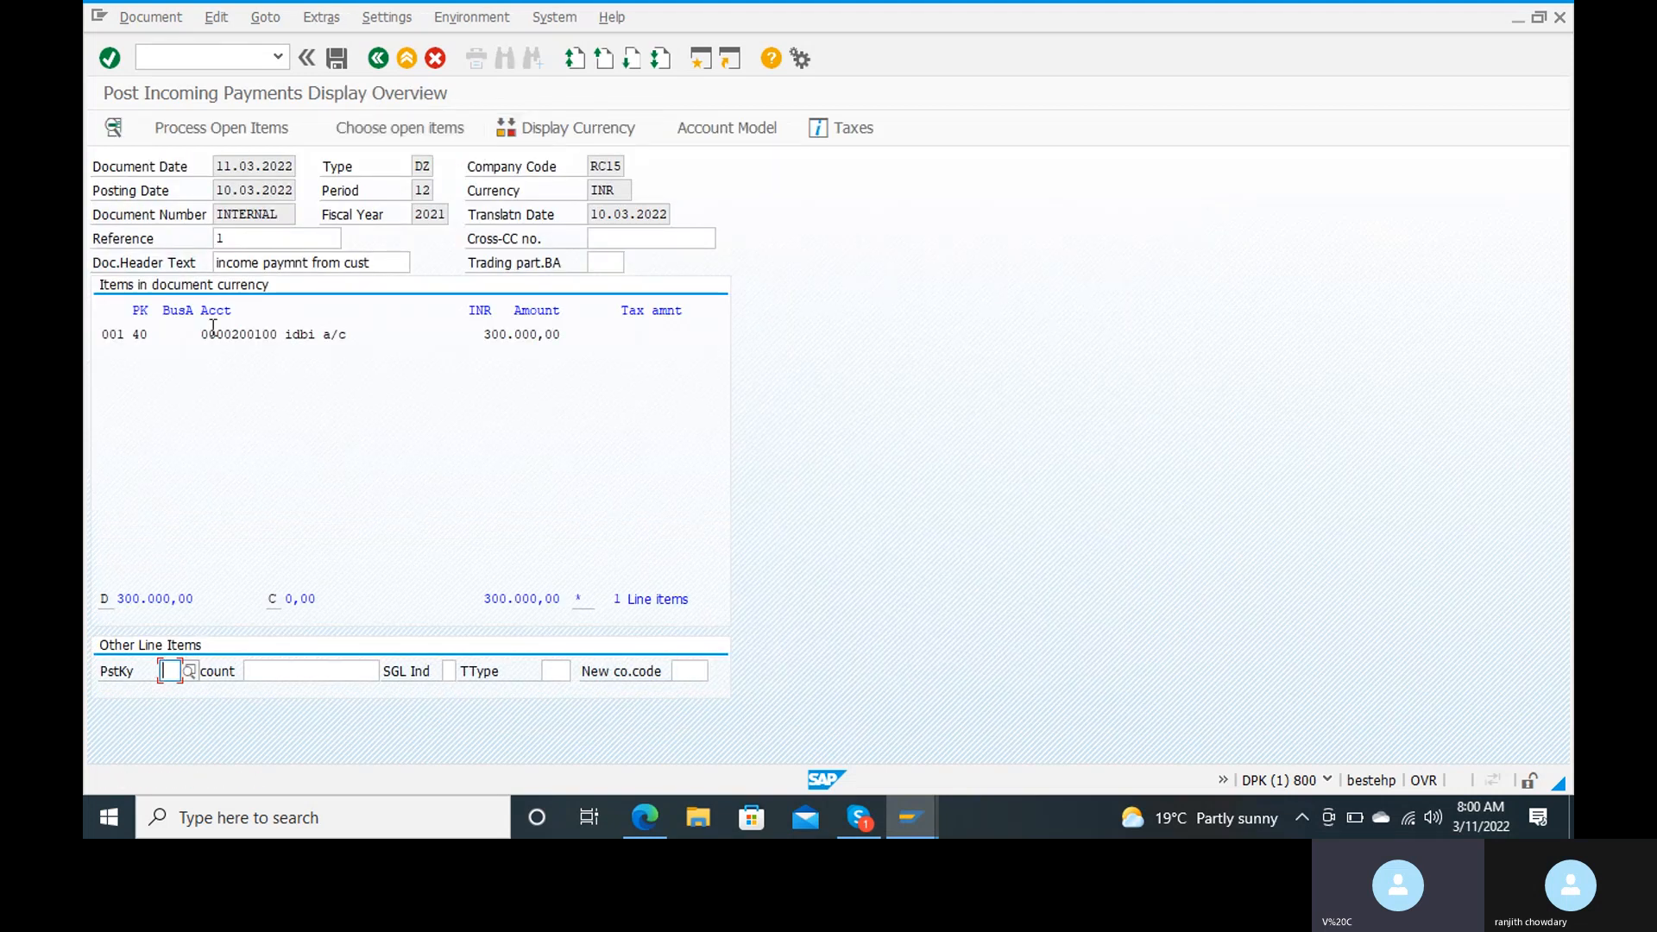
pyautogui.click(240, 334)
pyautogui.doubleClick(240, 335)
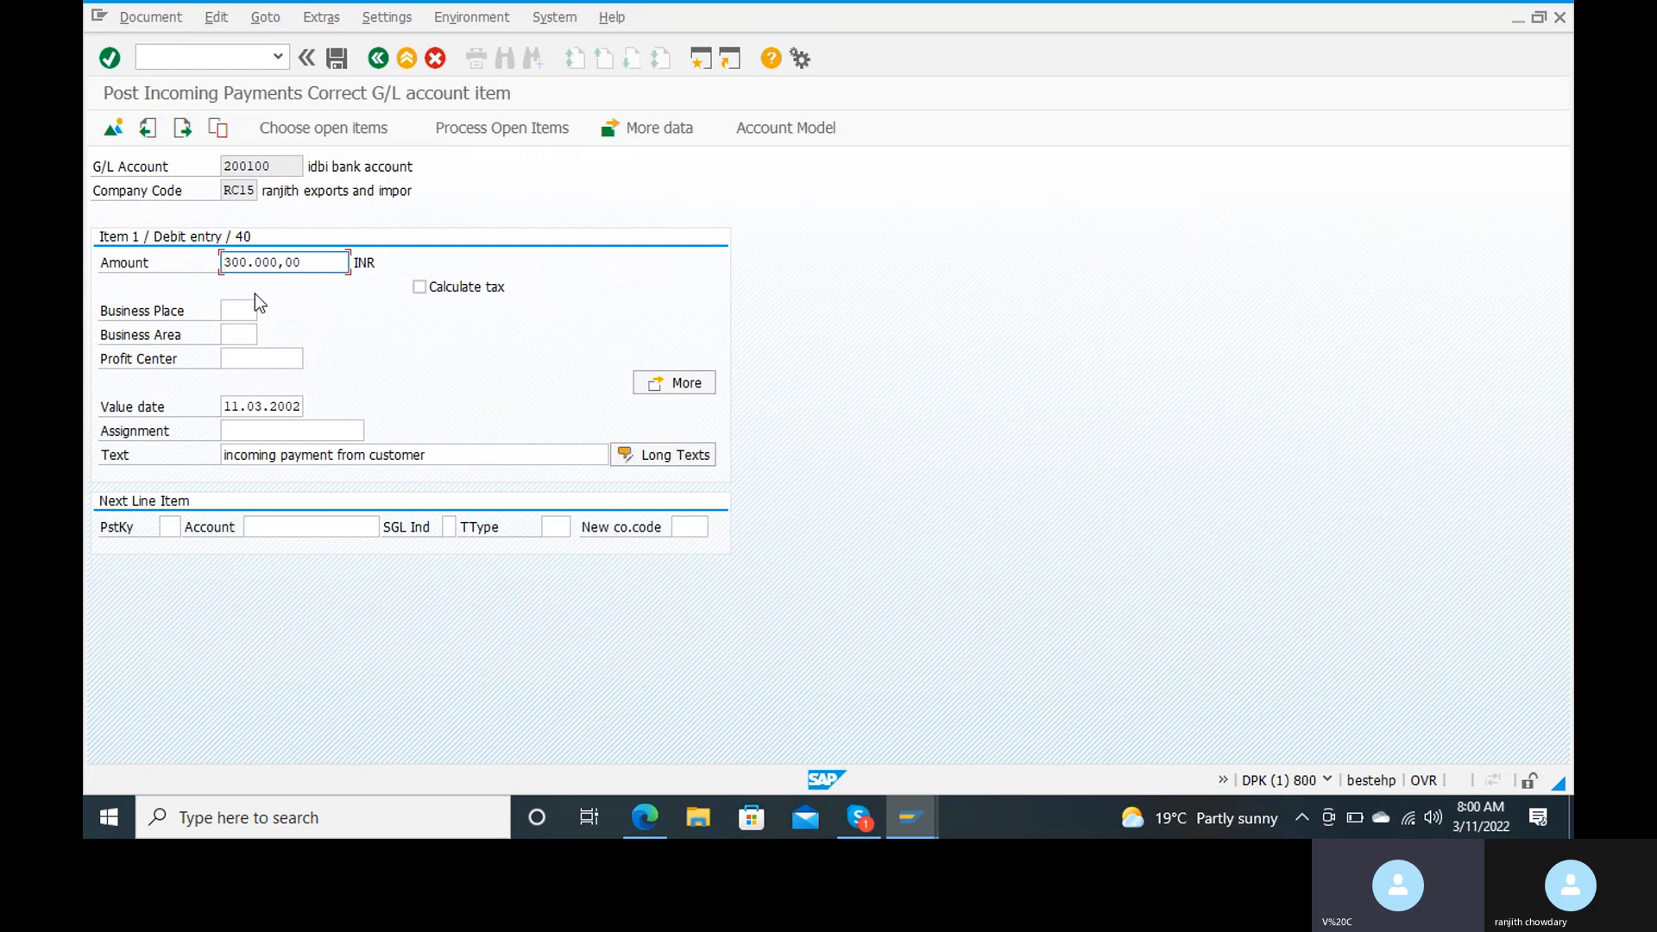
pyautogui.doubleClick(304, 263)
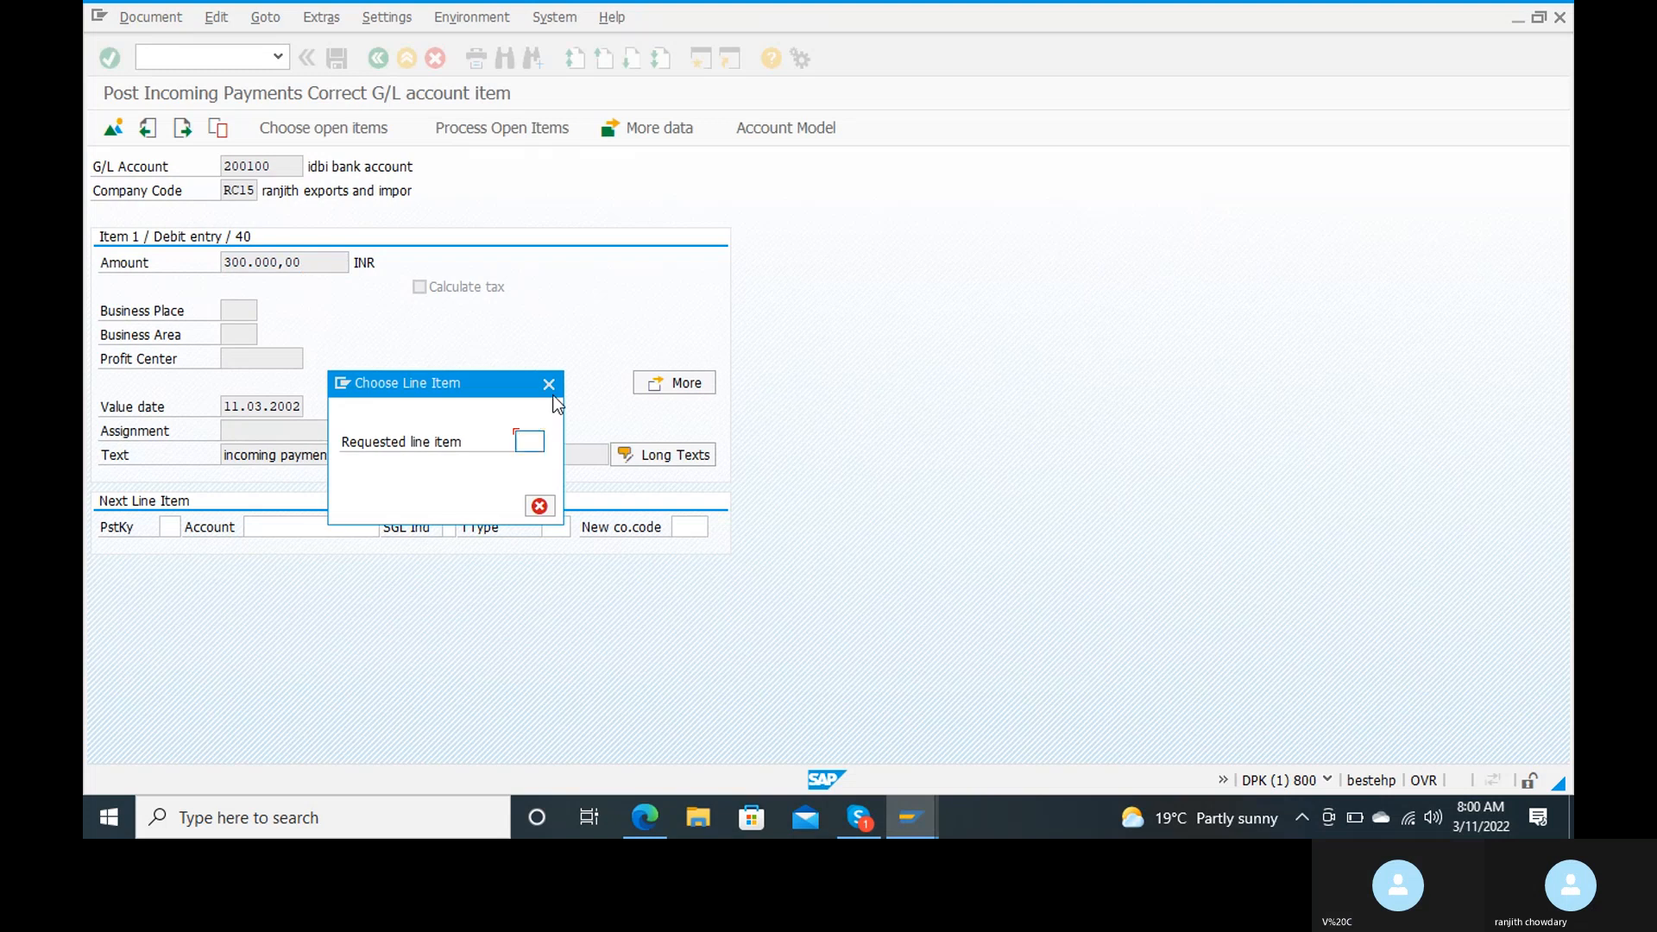
pyautogui.click(548, 384)
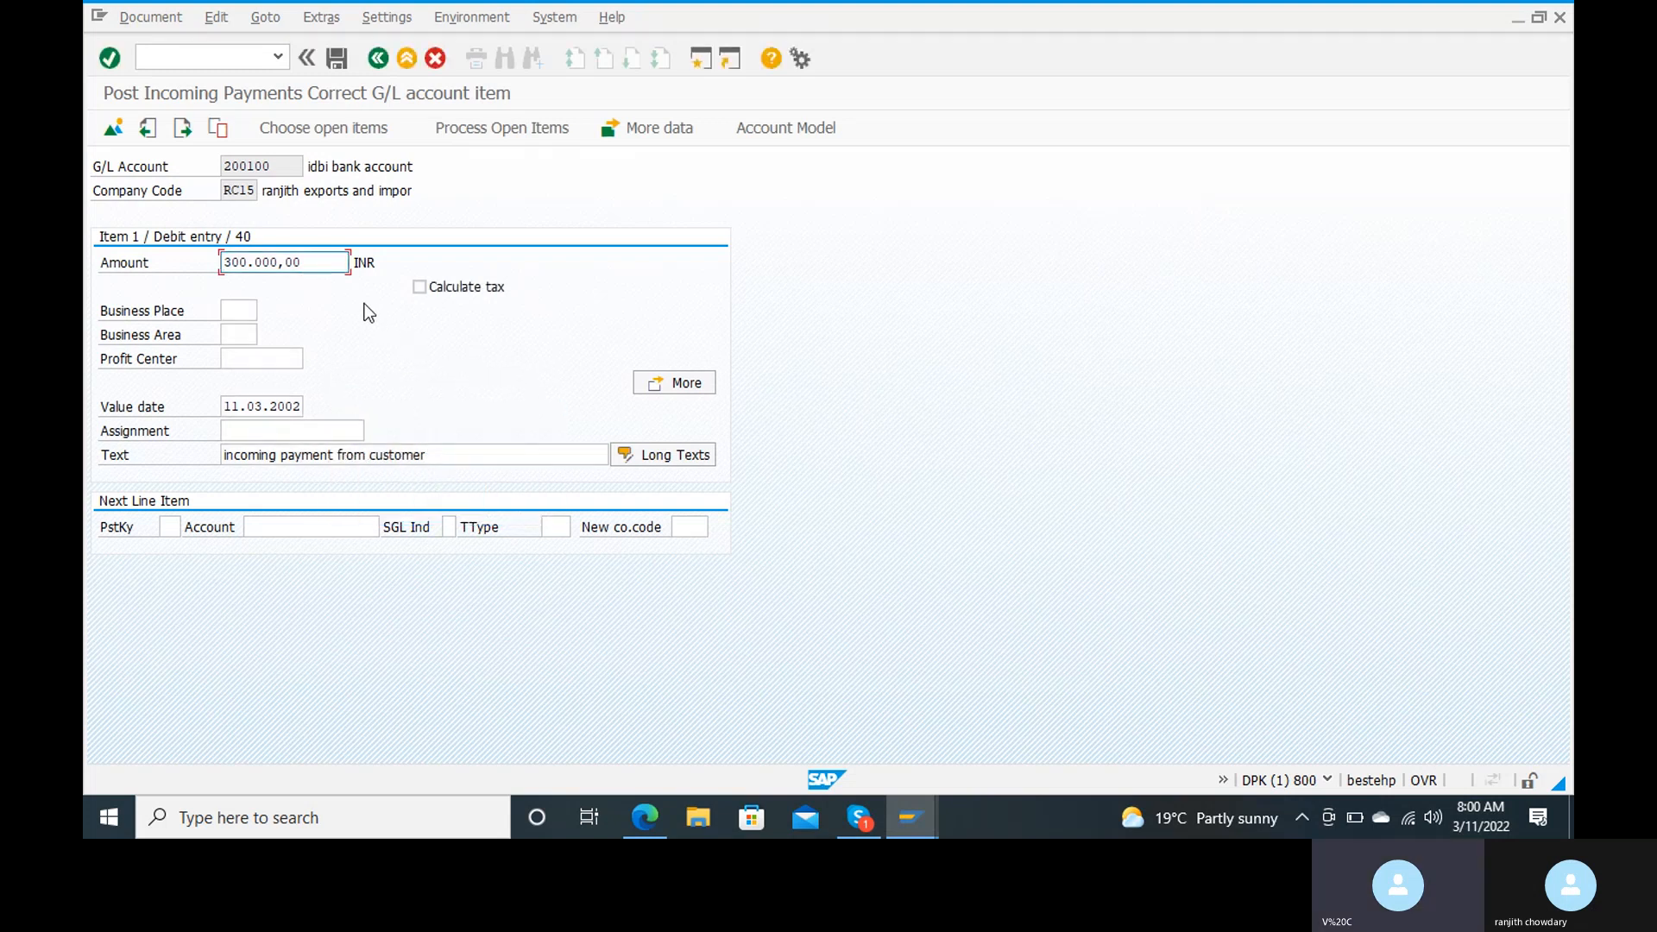
# Step: Set the bank line item's amount to 150000 INR and return to processing the open items
pyautogui.press('End')
pyautogui.press('BackSpace')
pyautogui.press('BackSpace')
pyautogui.press('BackSpace')
pyautogui.press('BackSpace')
pyautogui.press('BackSpace')
pyautogui.press('BackSpace')
pyautogui.press('BackSpace')
pyautogui.press('BackSpace')
pyautogui.press('BackSpace')
pyautogui.press('BackSpace')
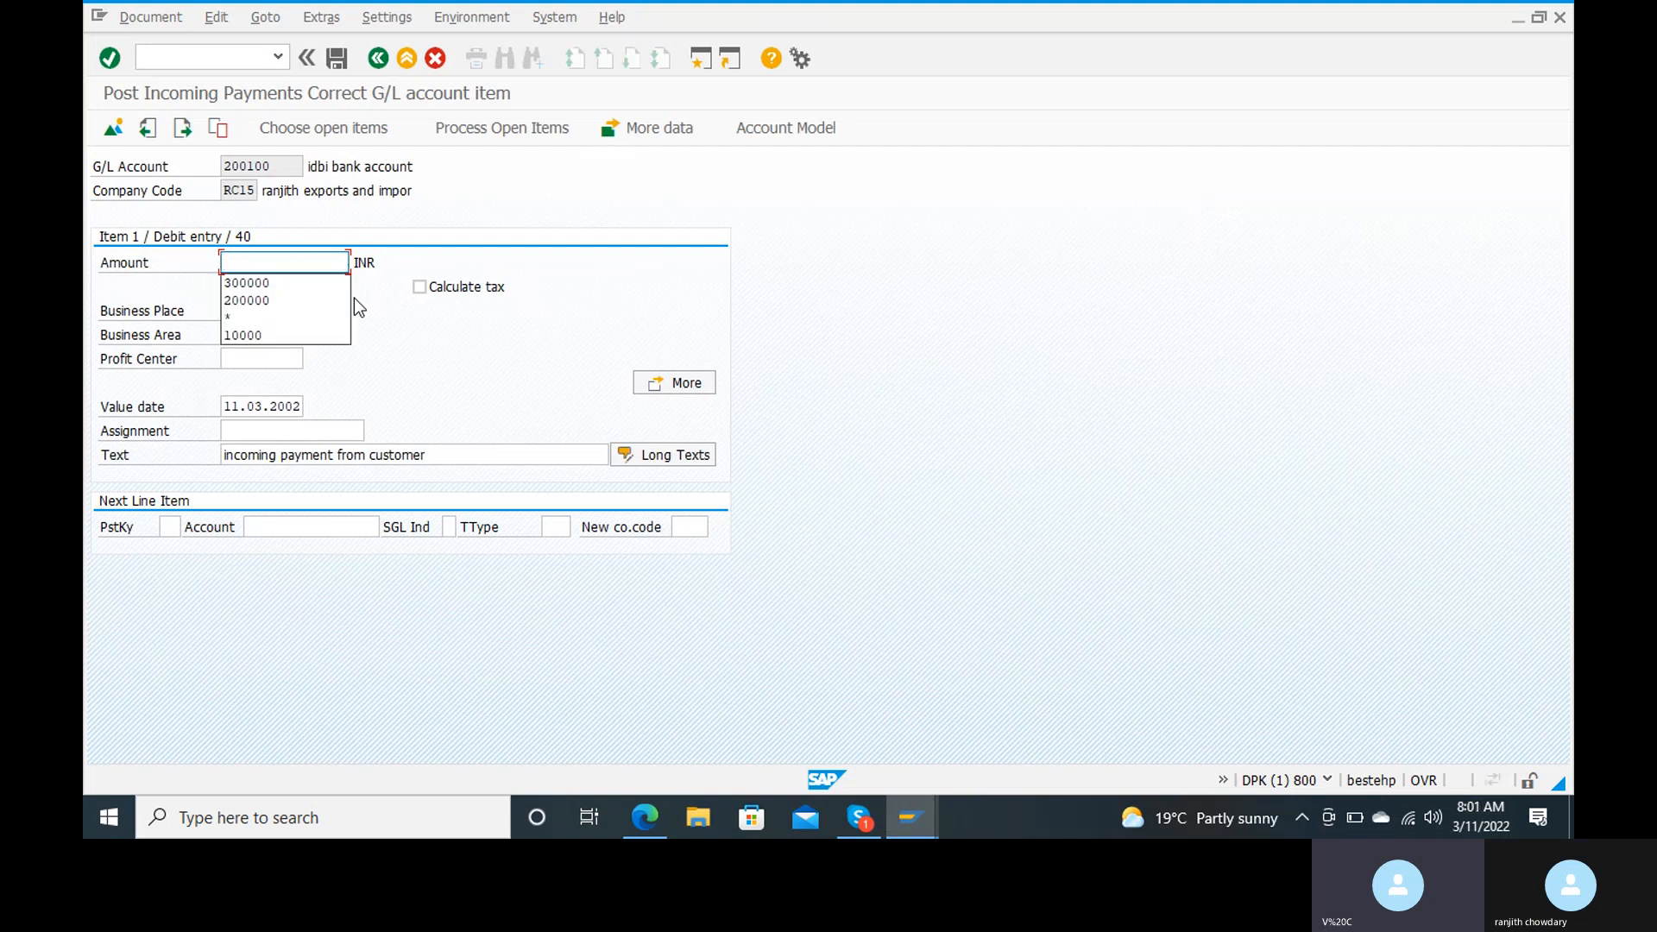
pyautogui.write('15')
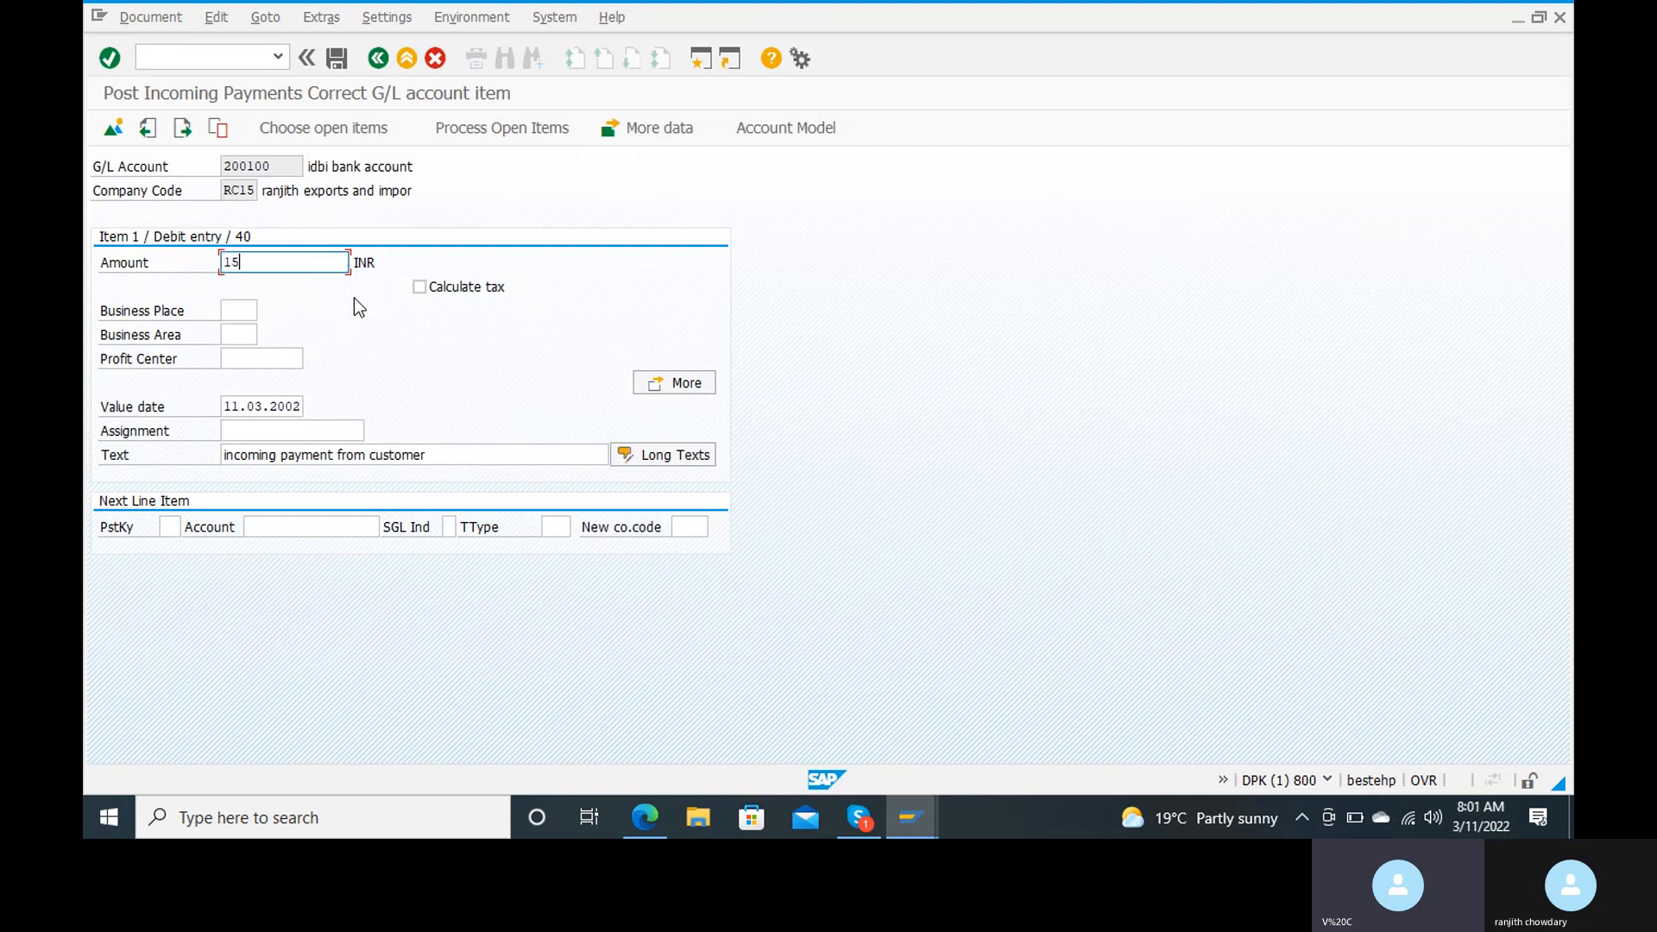
pyautogui.write('0000')
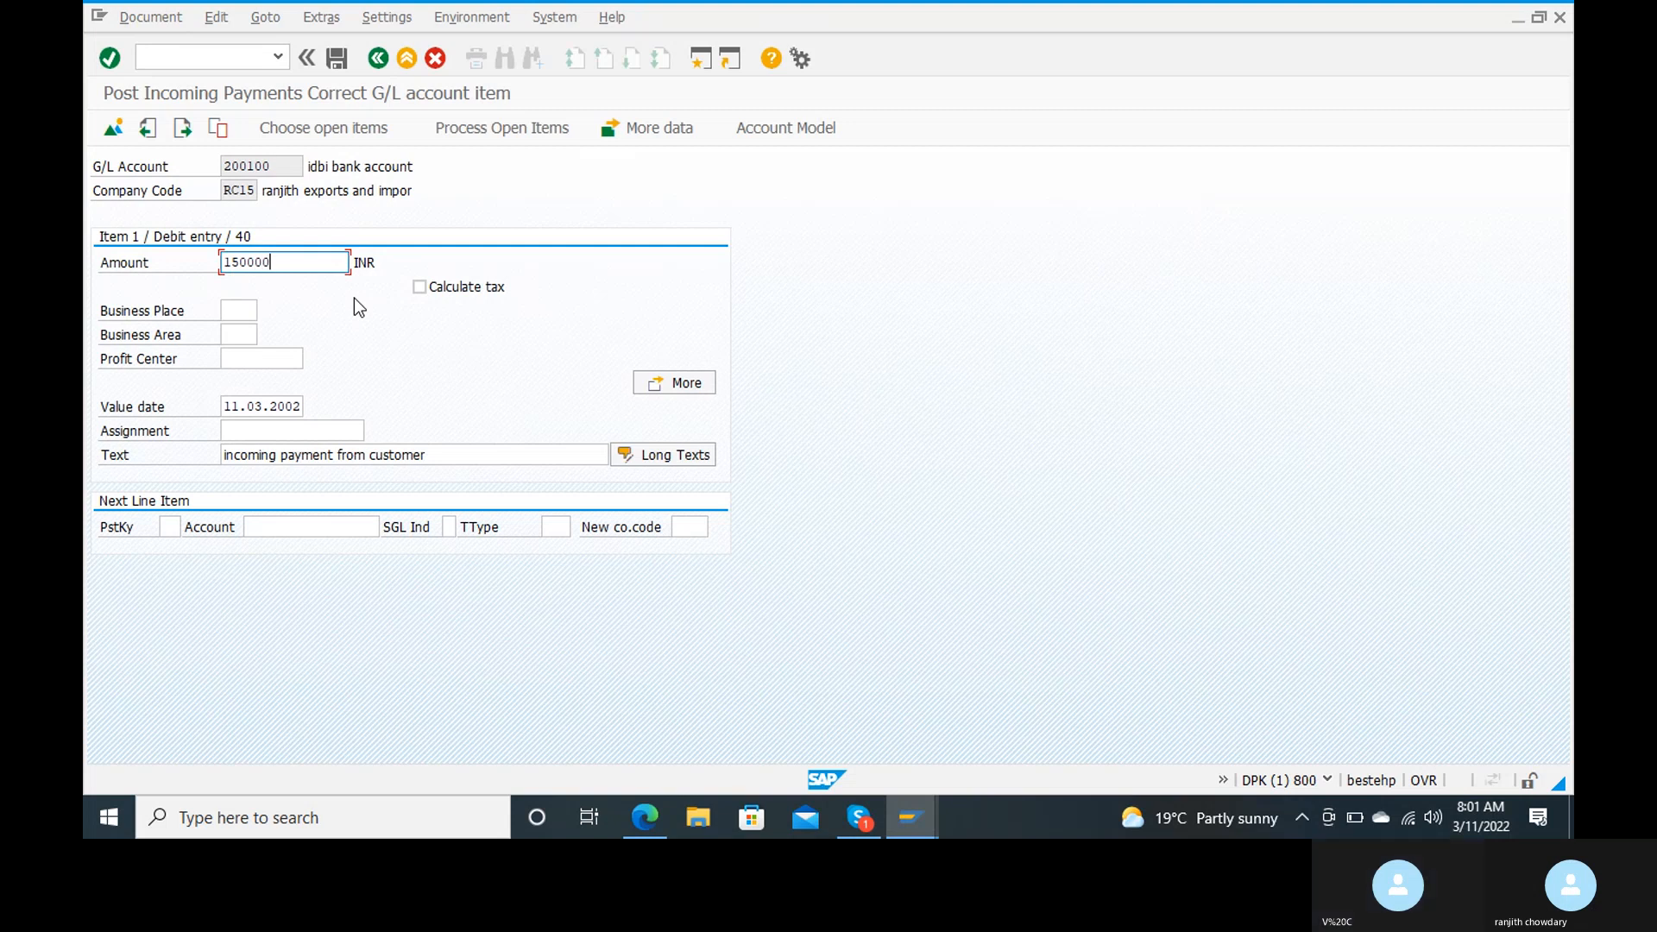
pyautogui.press('Tab')
pyautogui.press('Tab')
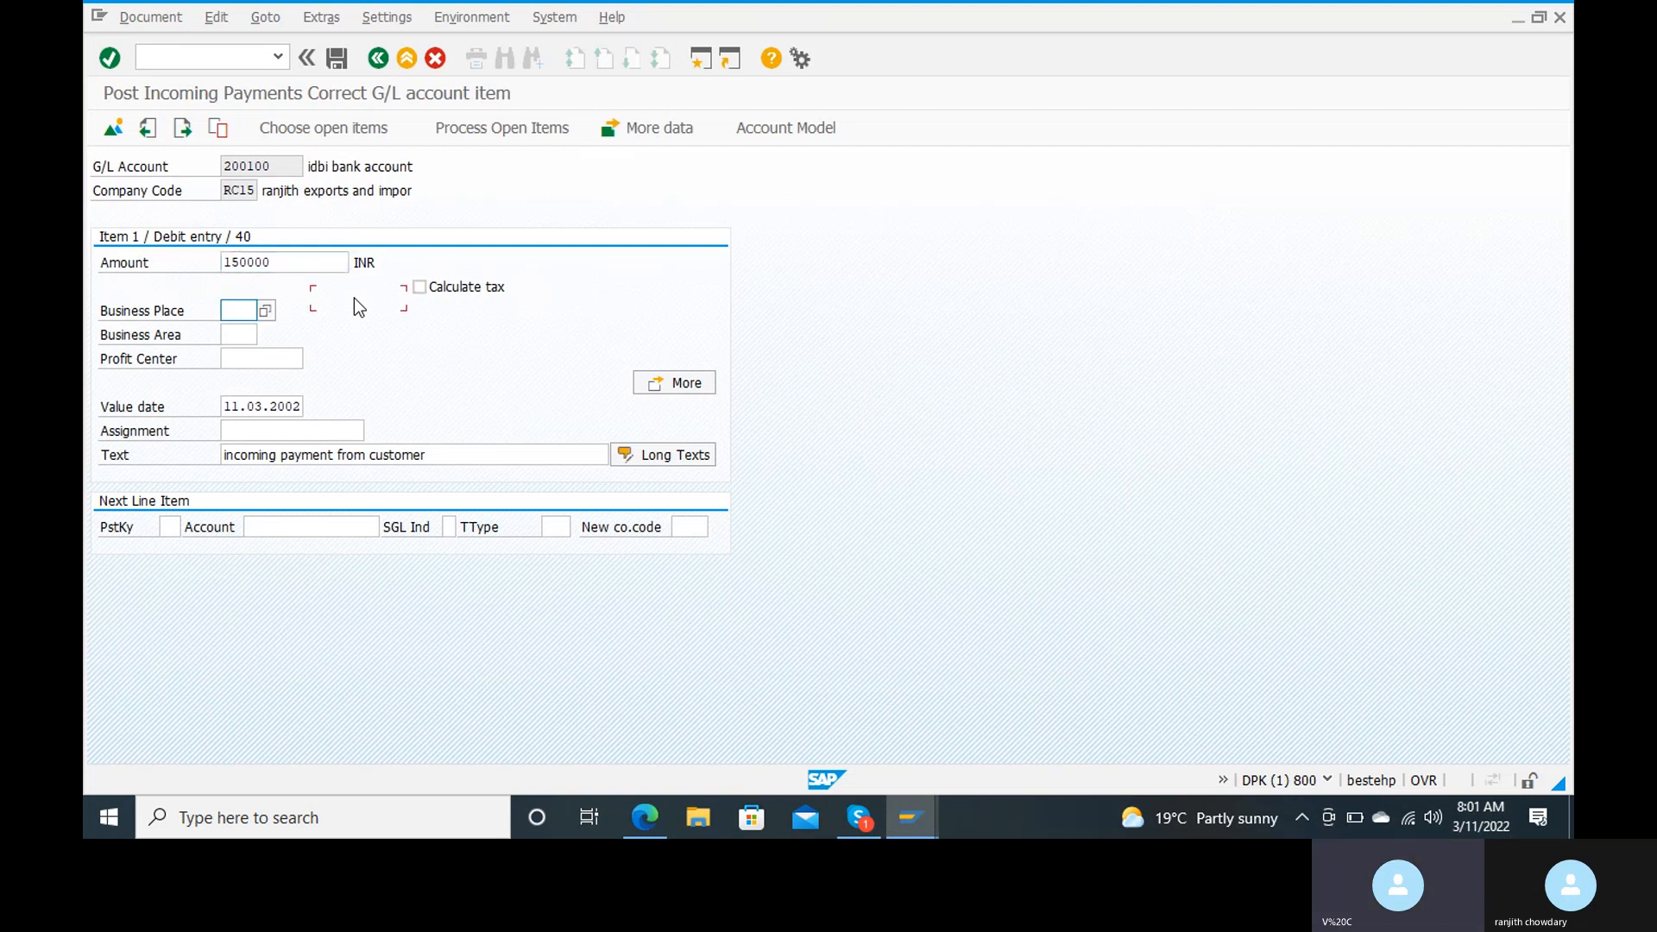
pyautogui.click(477, 138)
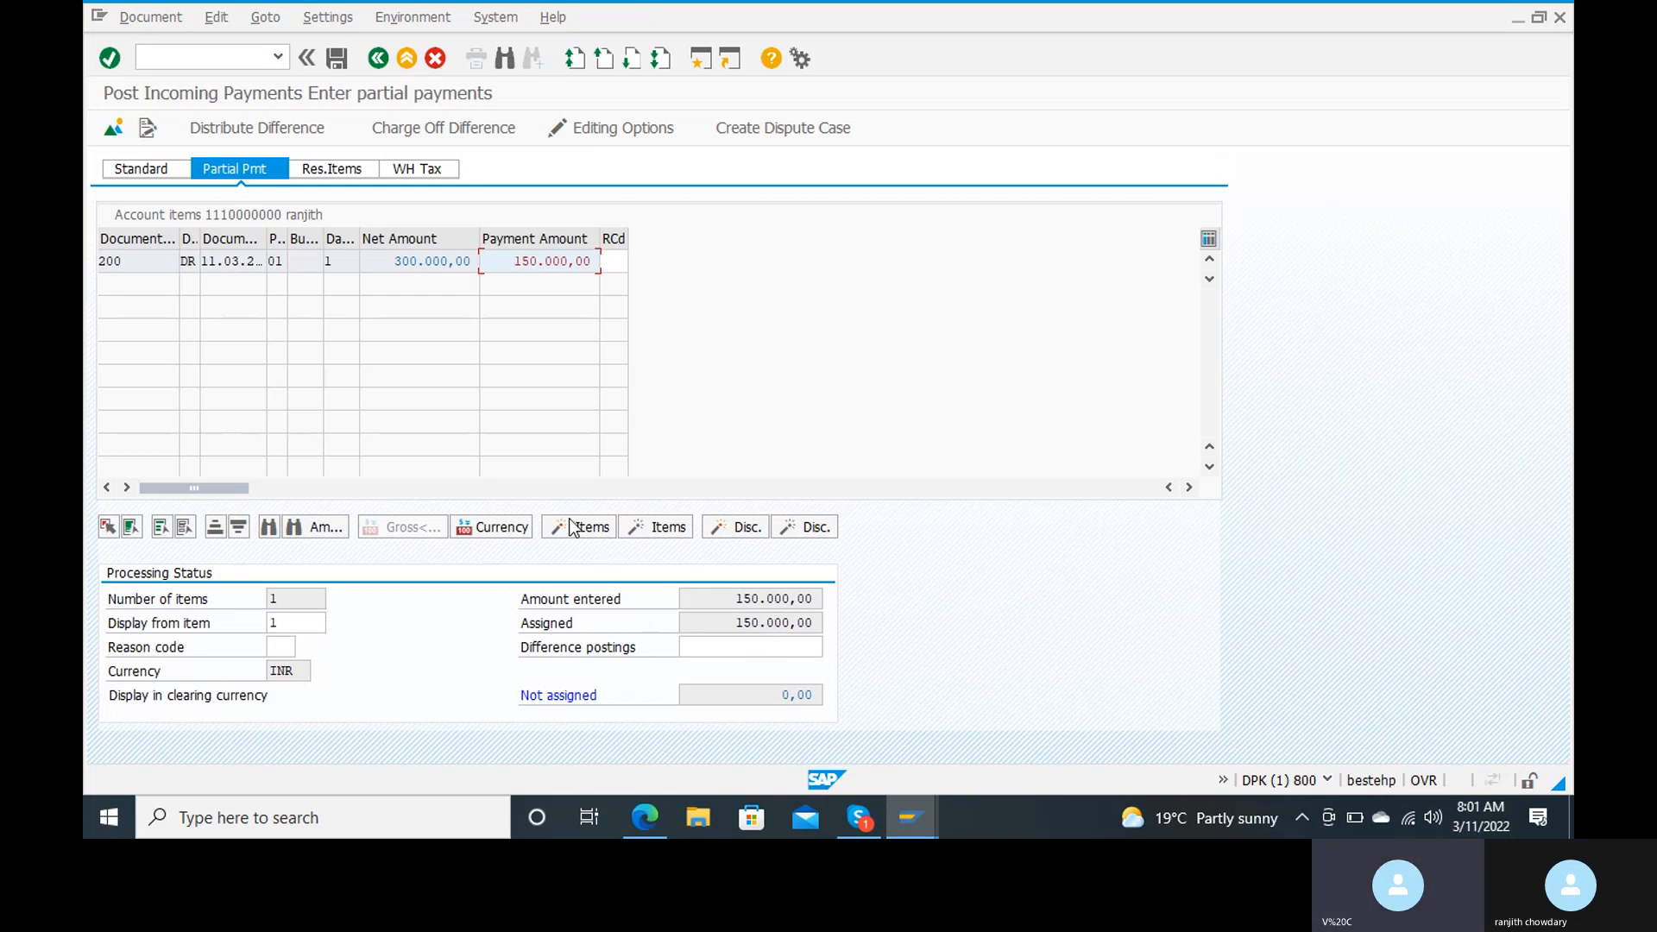
# Step: Post the partial payment after simulating it, and display the posted document
pyautogui.click(158, 18)
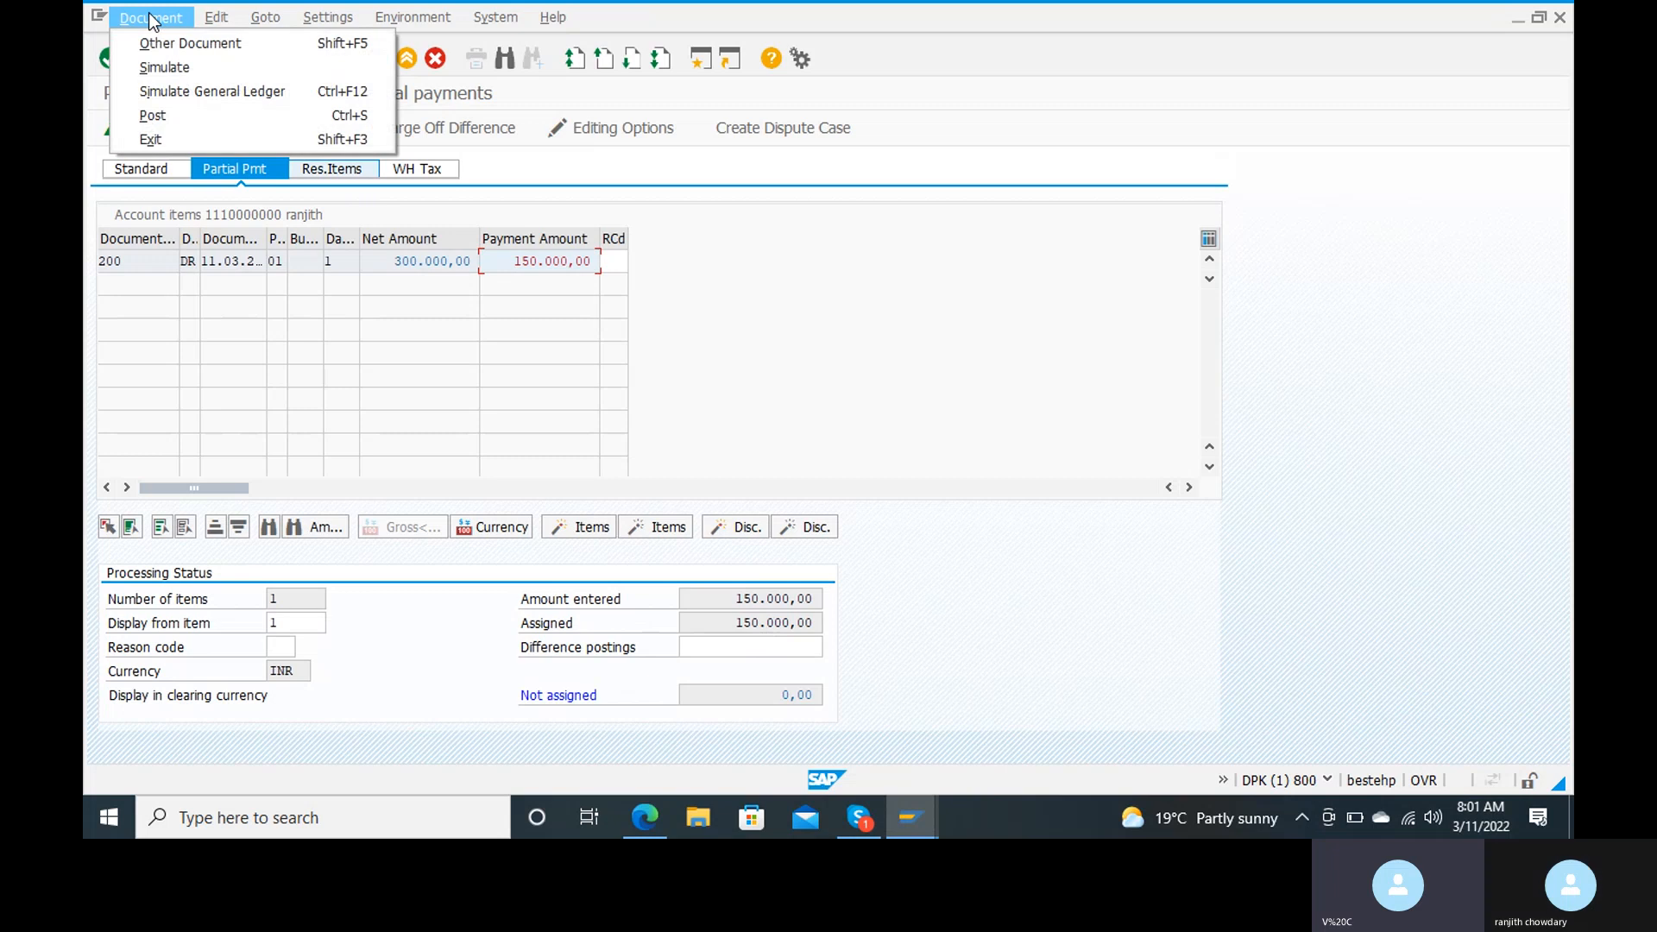
pyautogui.click(164, 67)
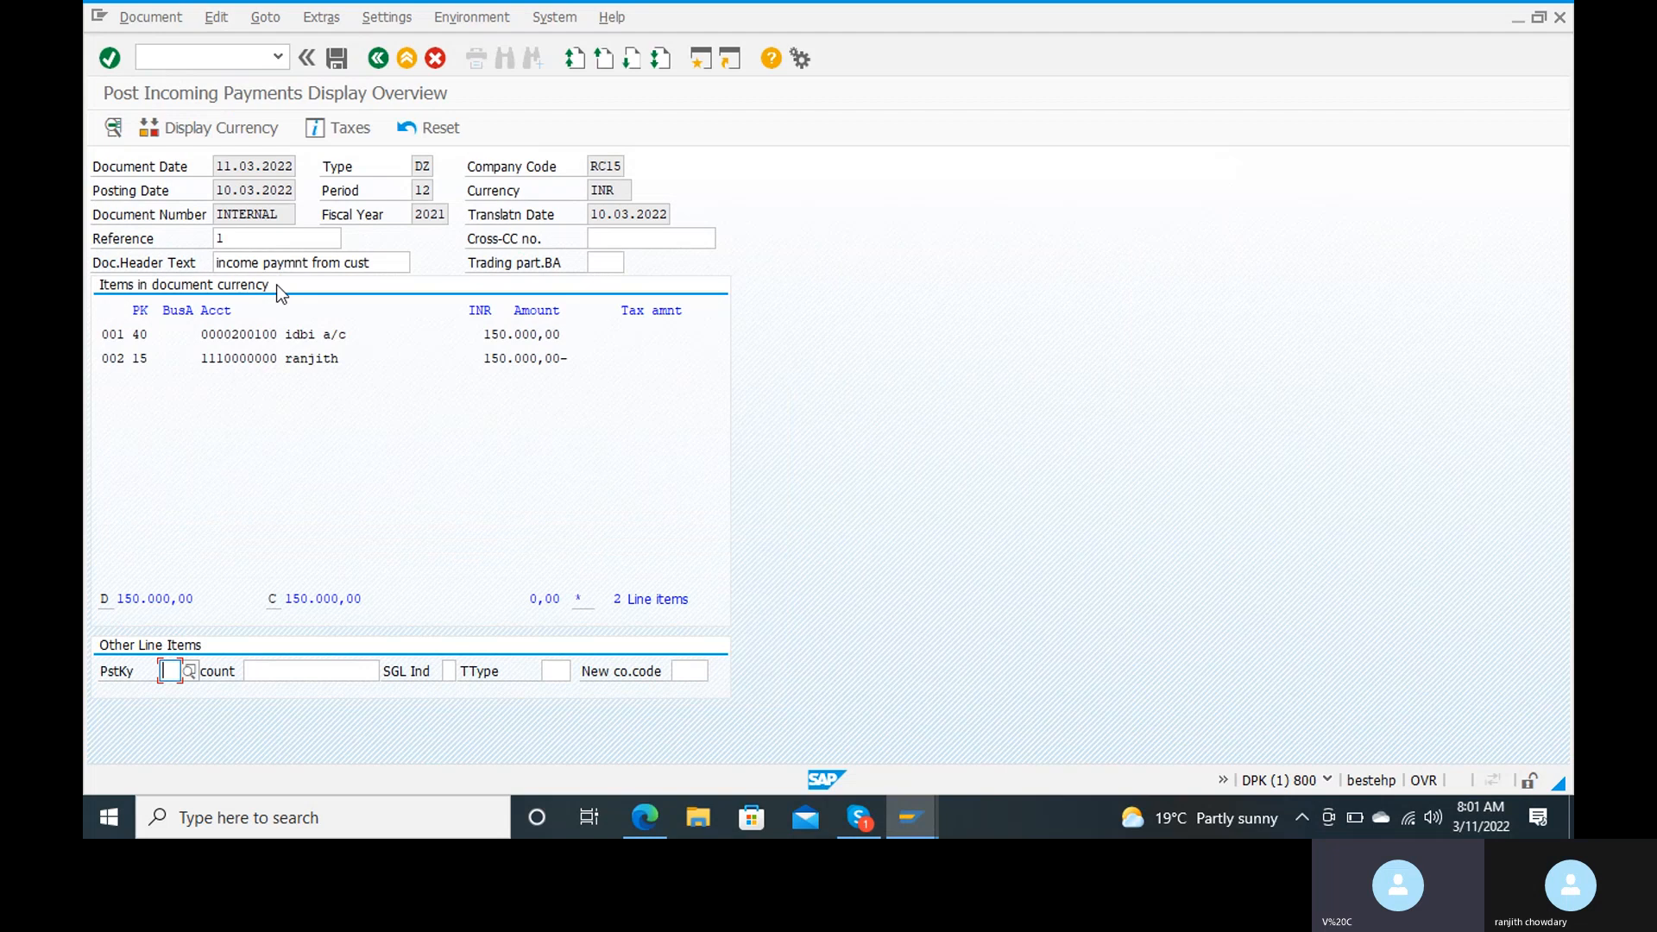
pyautogui.click(345, 54)
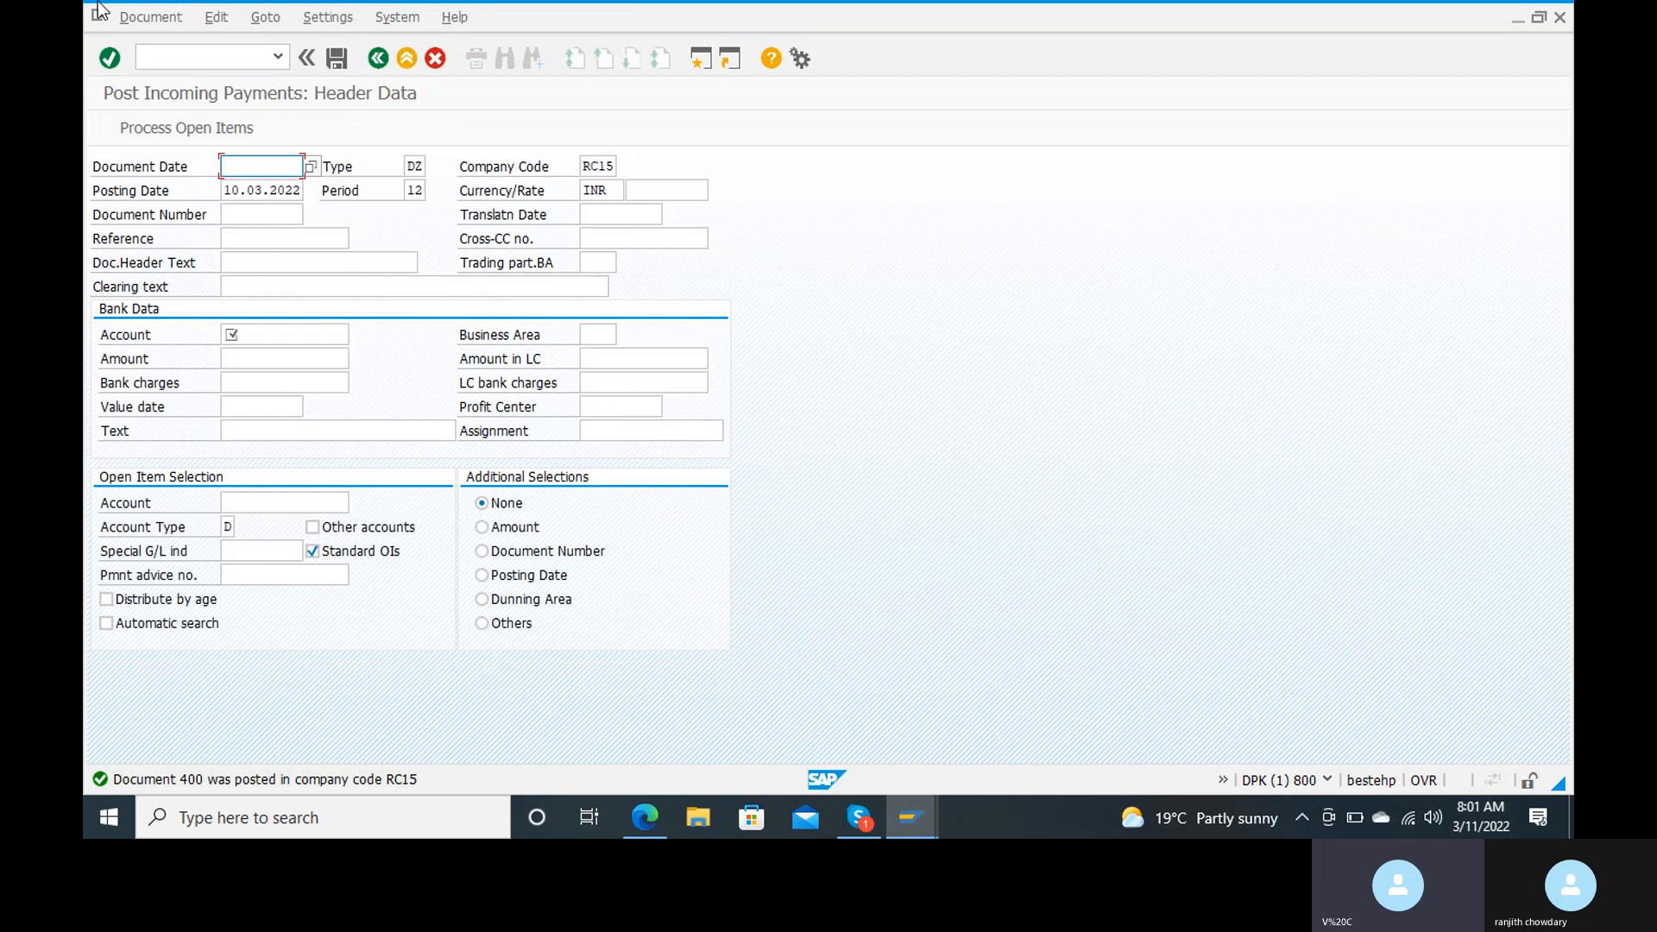
pyautogui.click(157, 22)
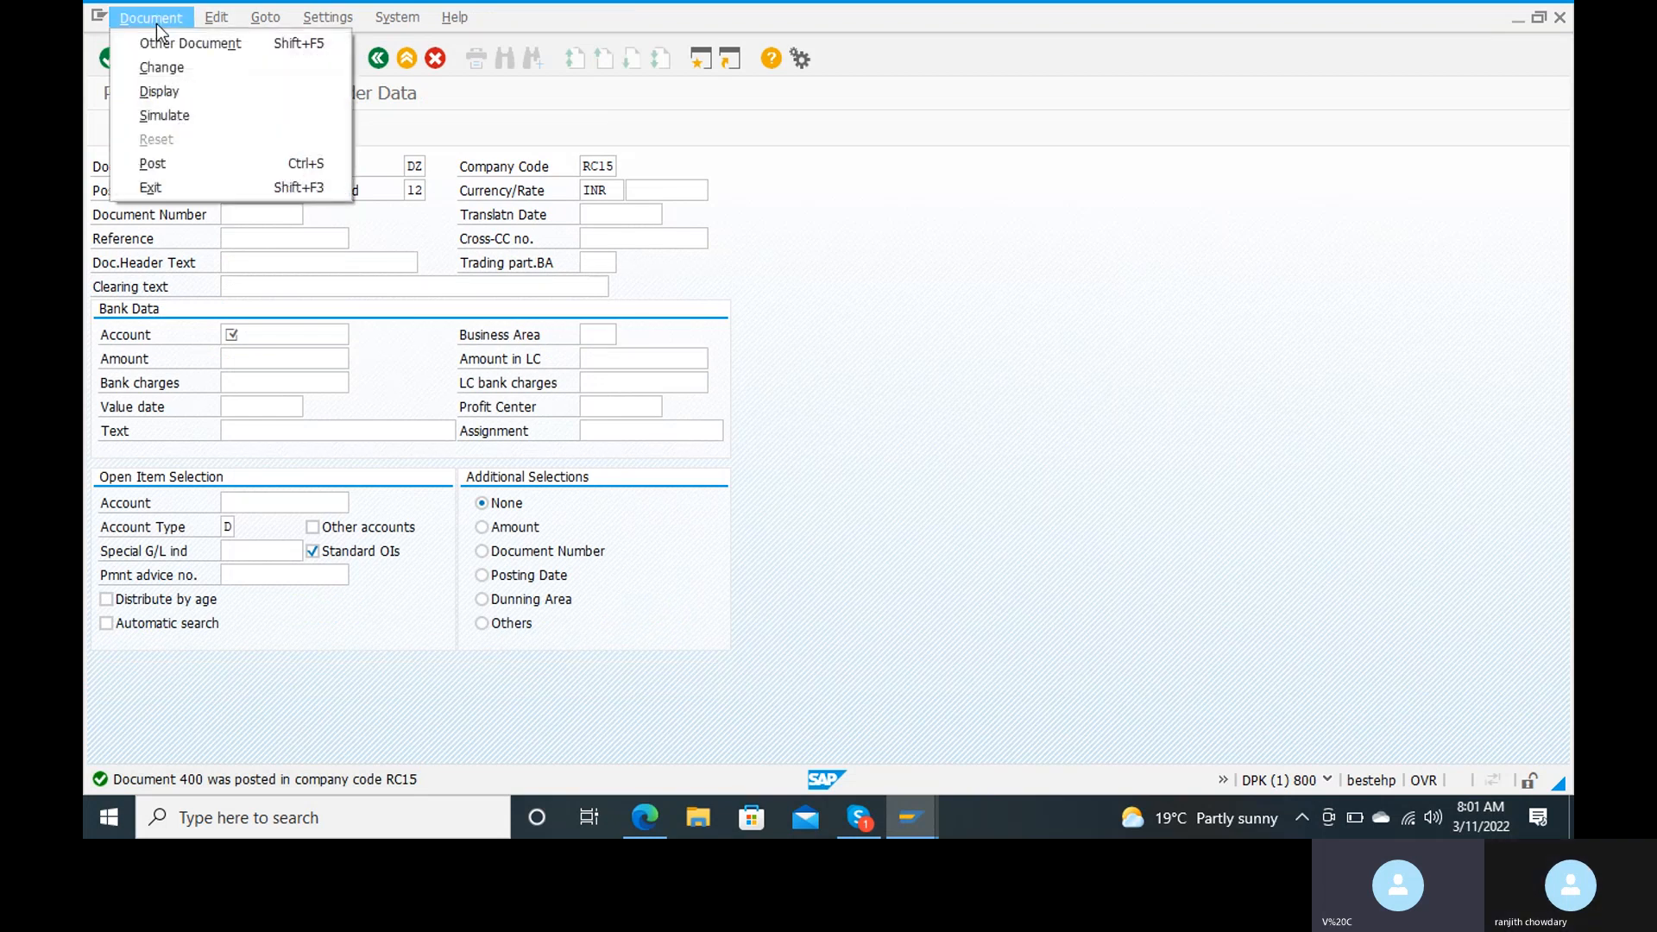
pyautogui.click(159, 91)
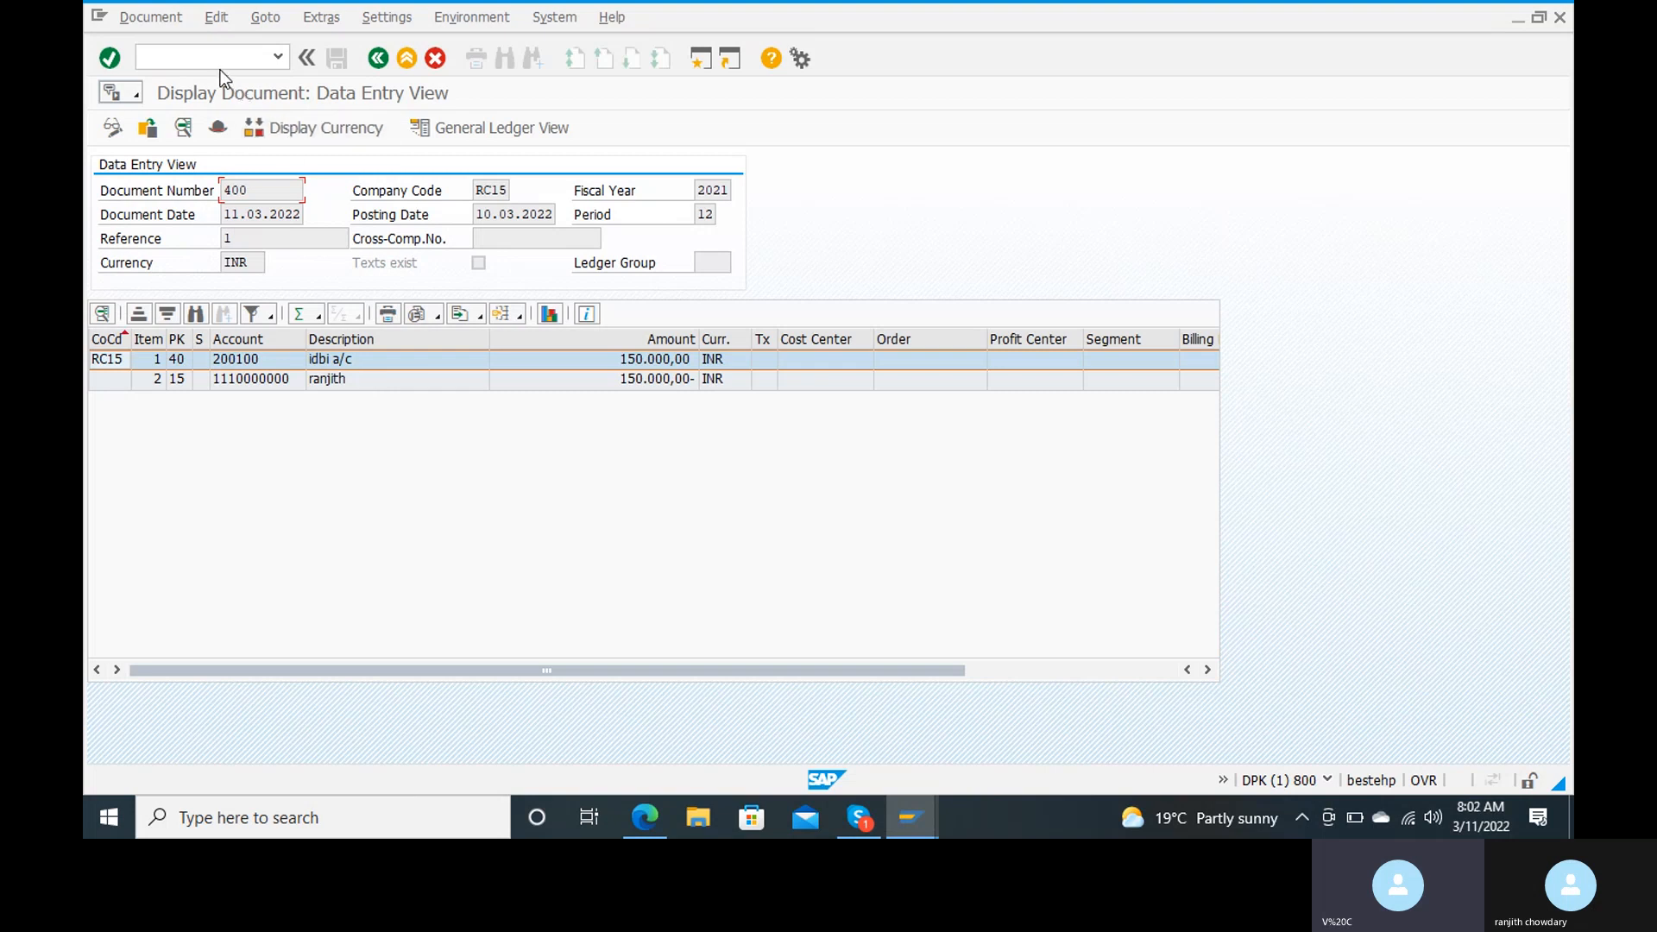
# Step: Run transaction FBL5N and list the customer's open items in company code RC15
pyautogui.write('/')
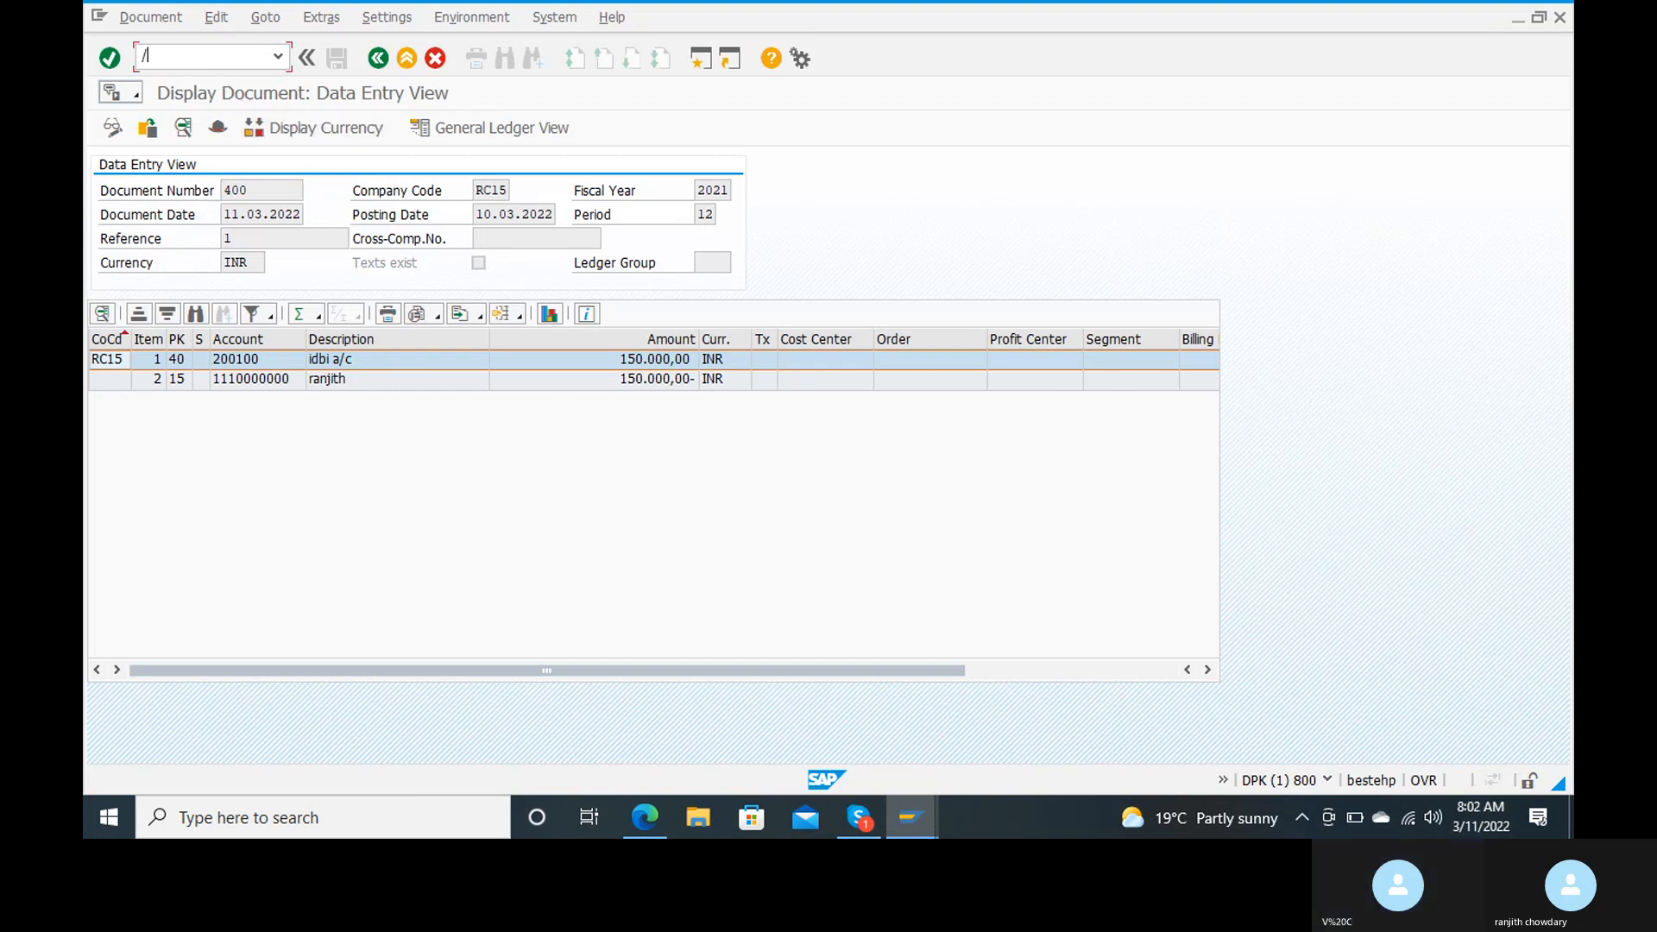
pyautogui.write('nfb')
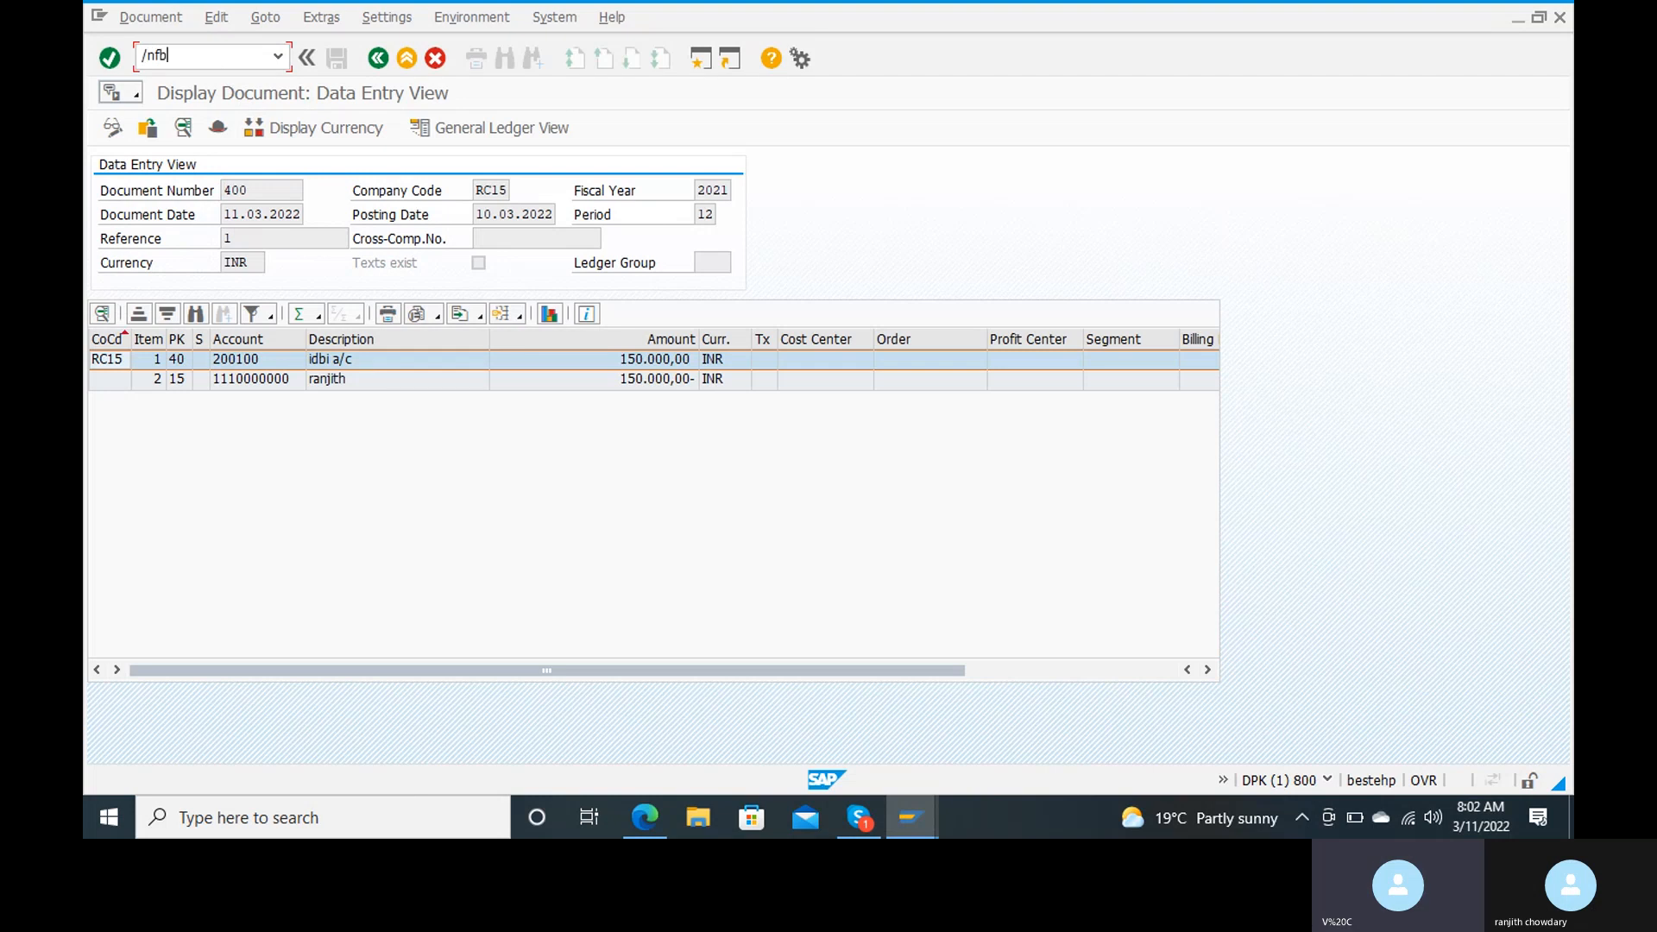
pyautogui.write('l5n')
pyautogui.press('Return')
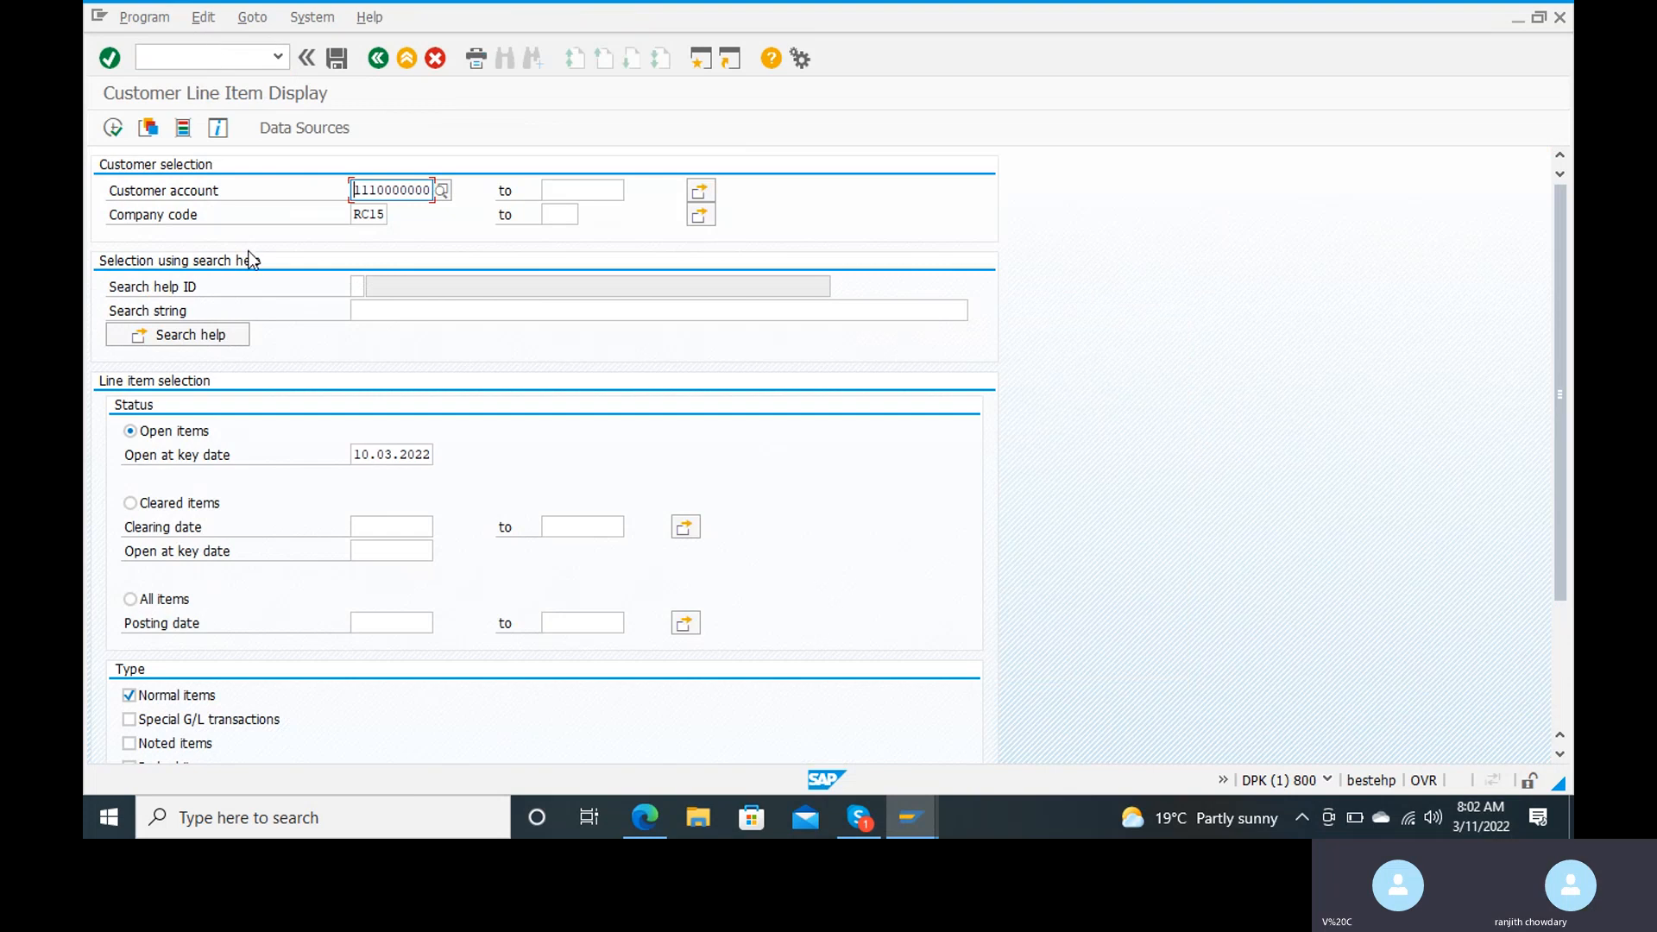
pyautogui.click(120, 131)
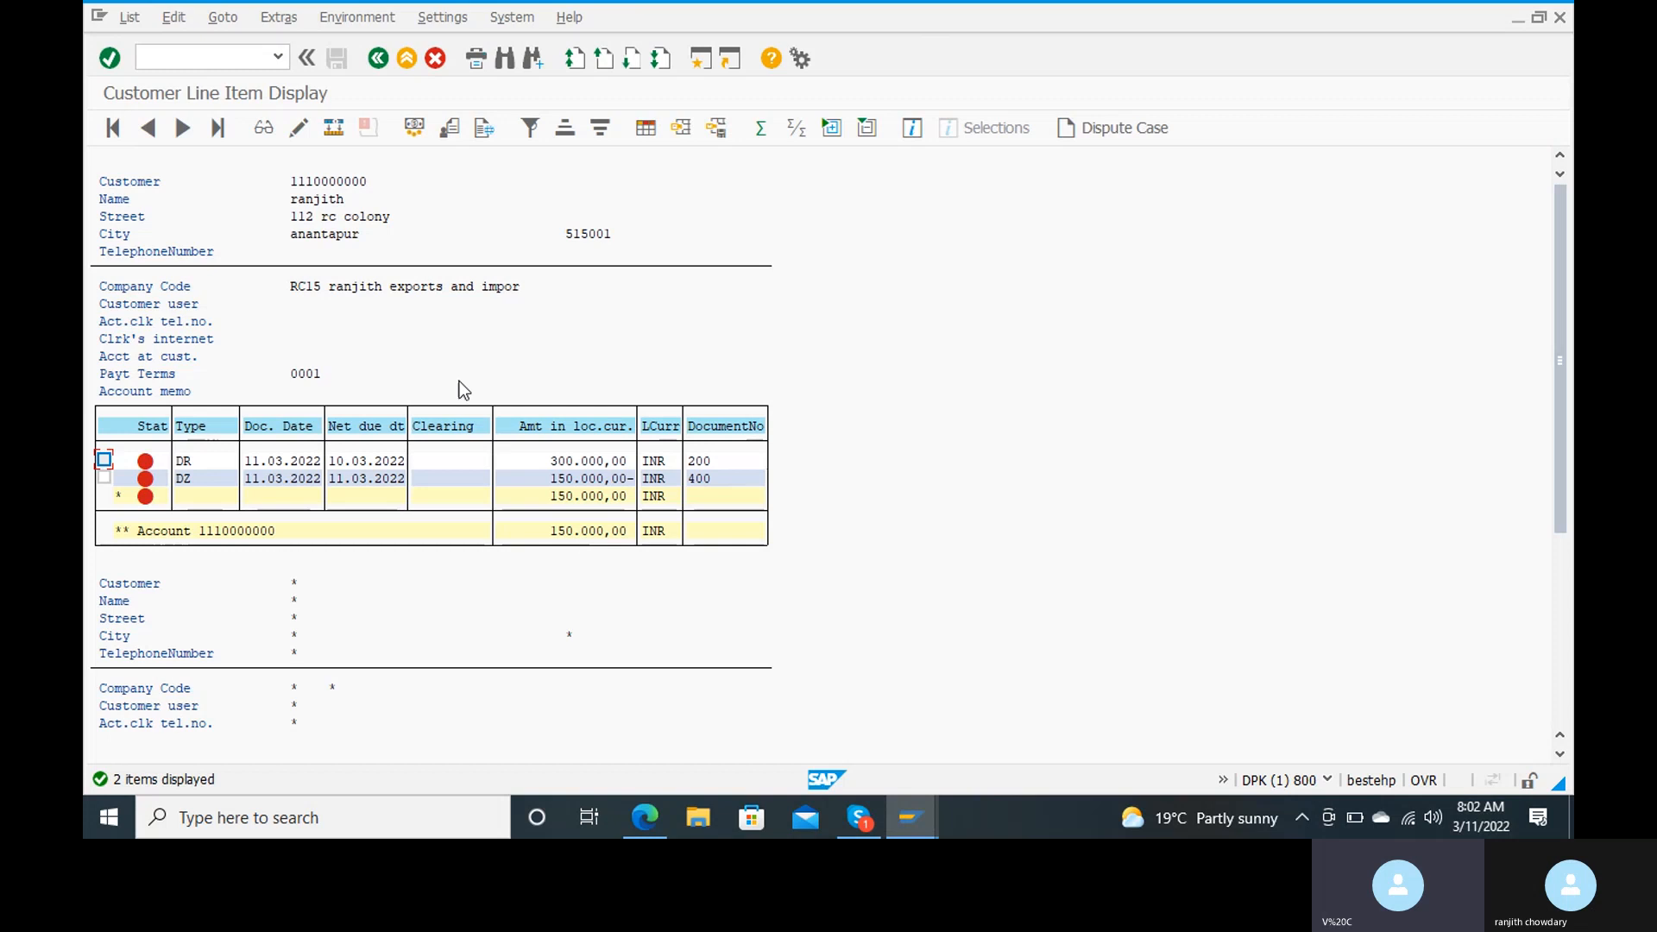
# Step: Start transaction F-28 for a second incoming payment and set the document date to 11.03.2022
pyautogui.click(225, 53)
pyautogui.write('/nf-2')
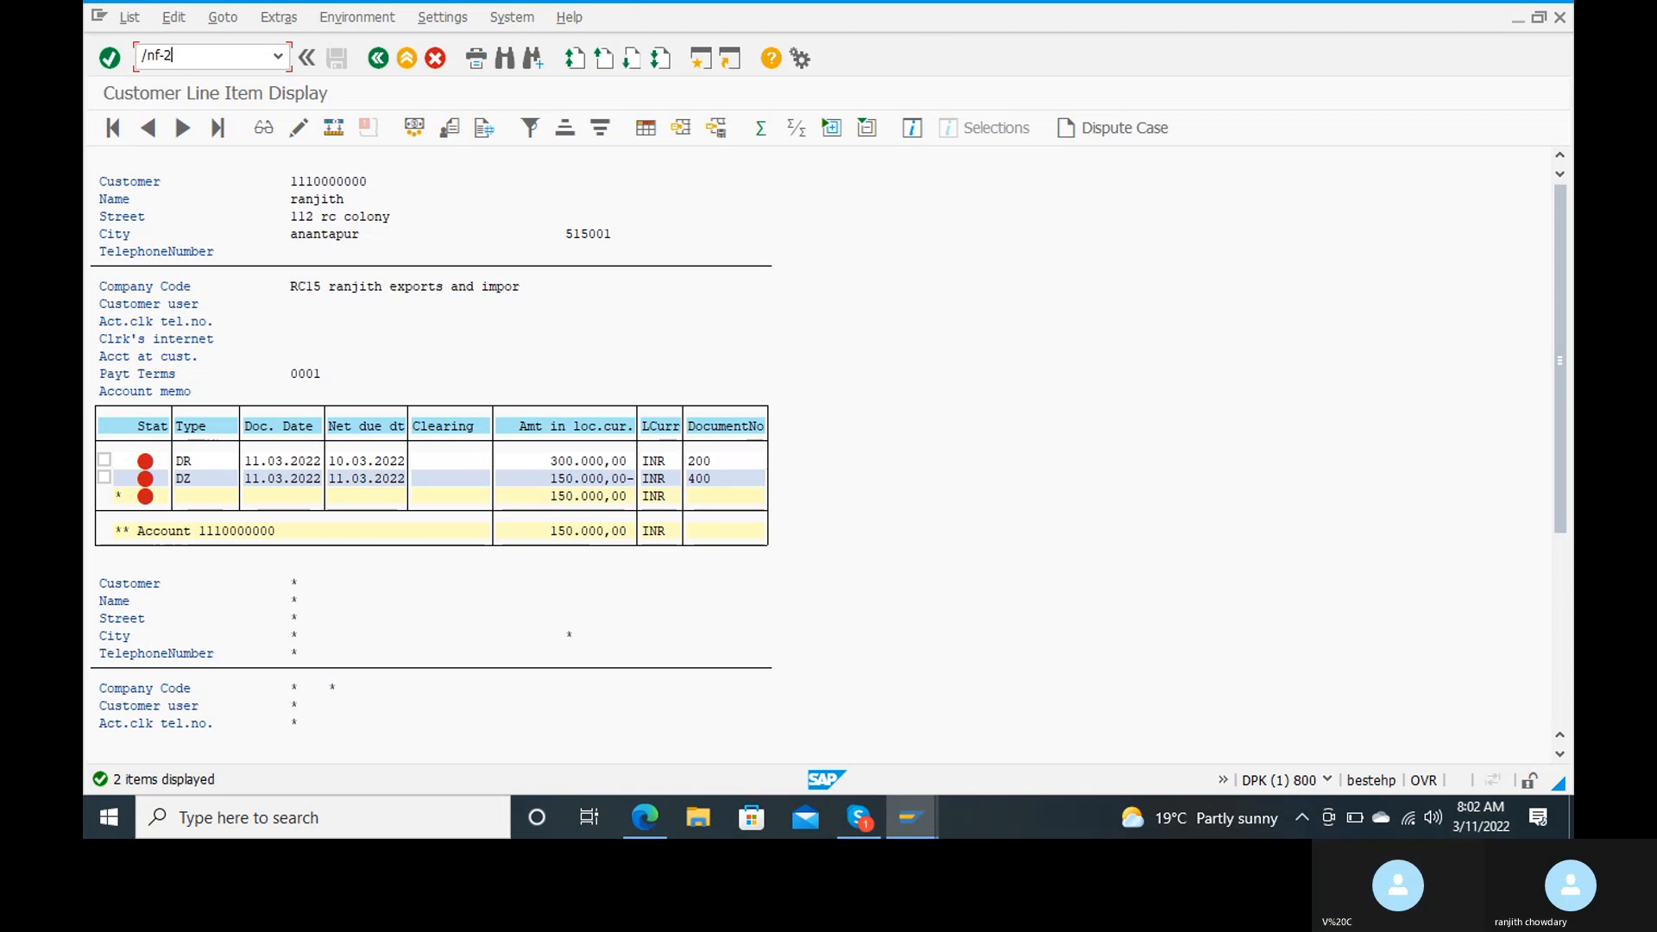
pyautogui.write('8')
pyautogui.press('Return')
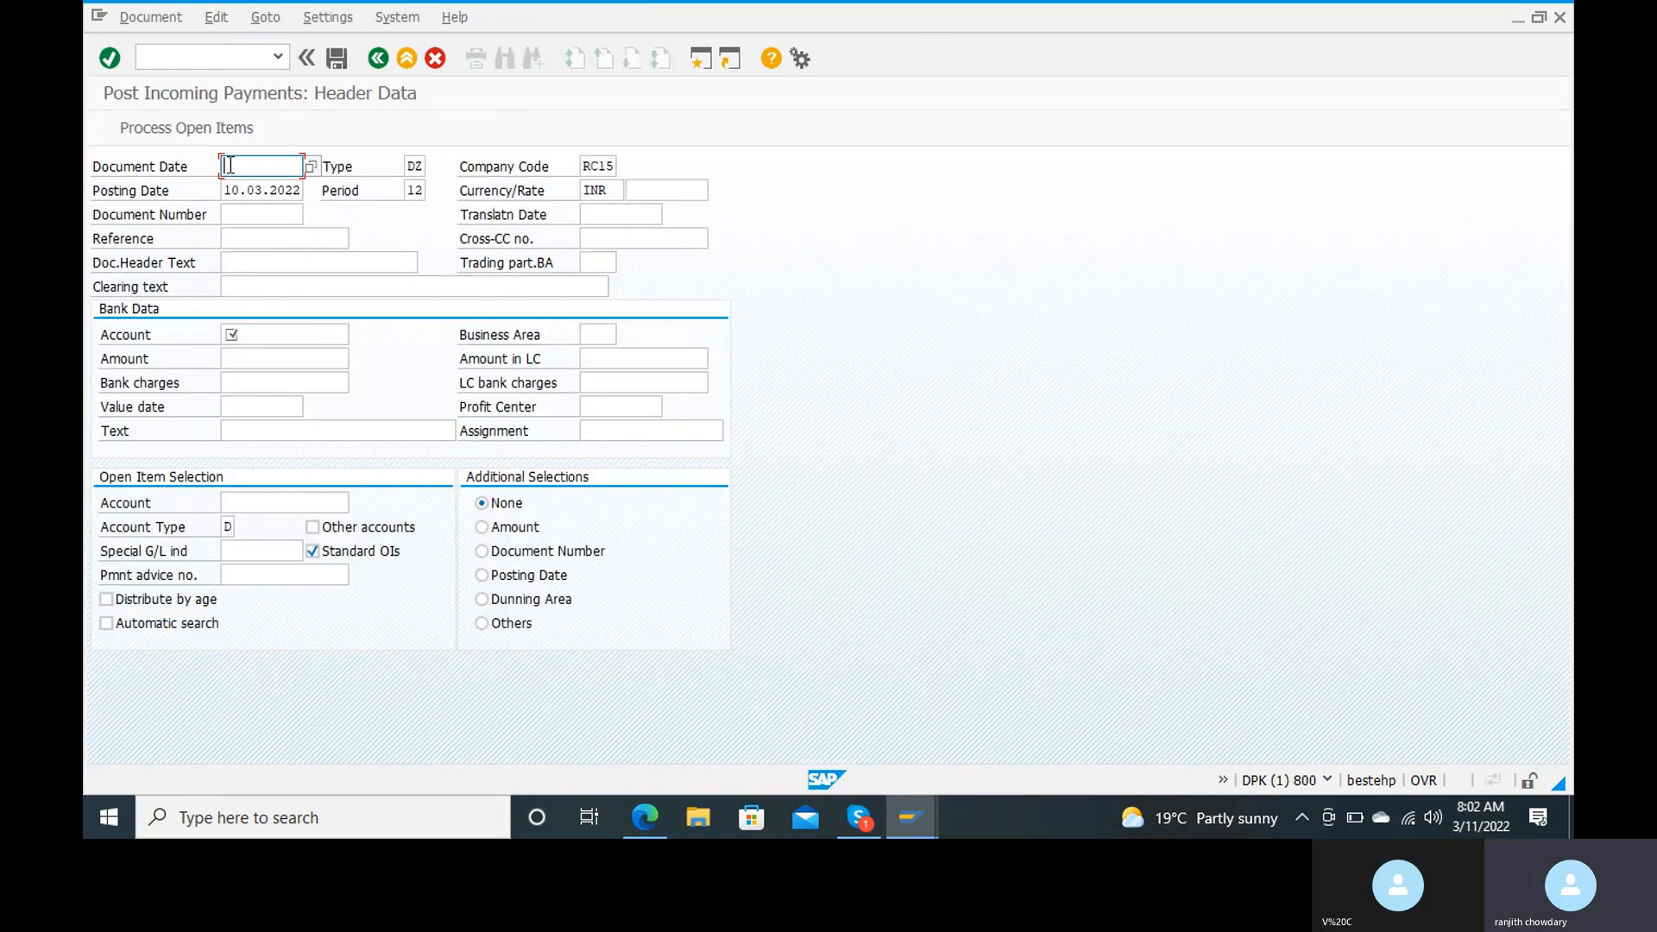
pyautogui.click(238, 166)
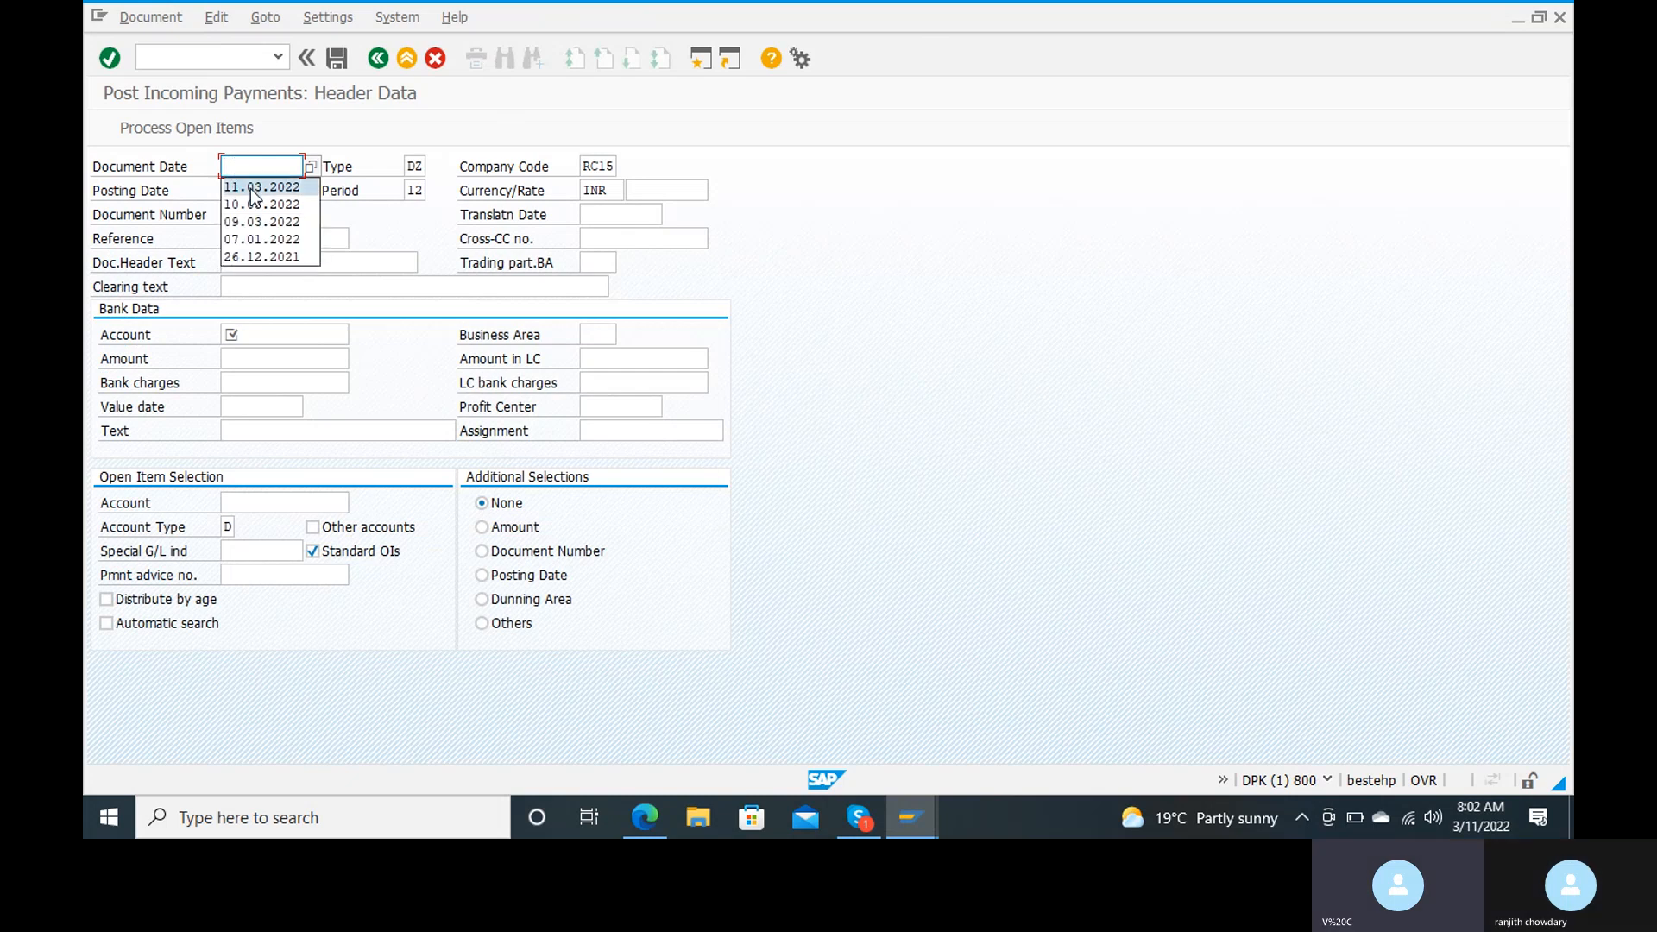
pyautogui.click(251, 188)
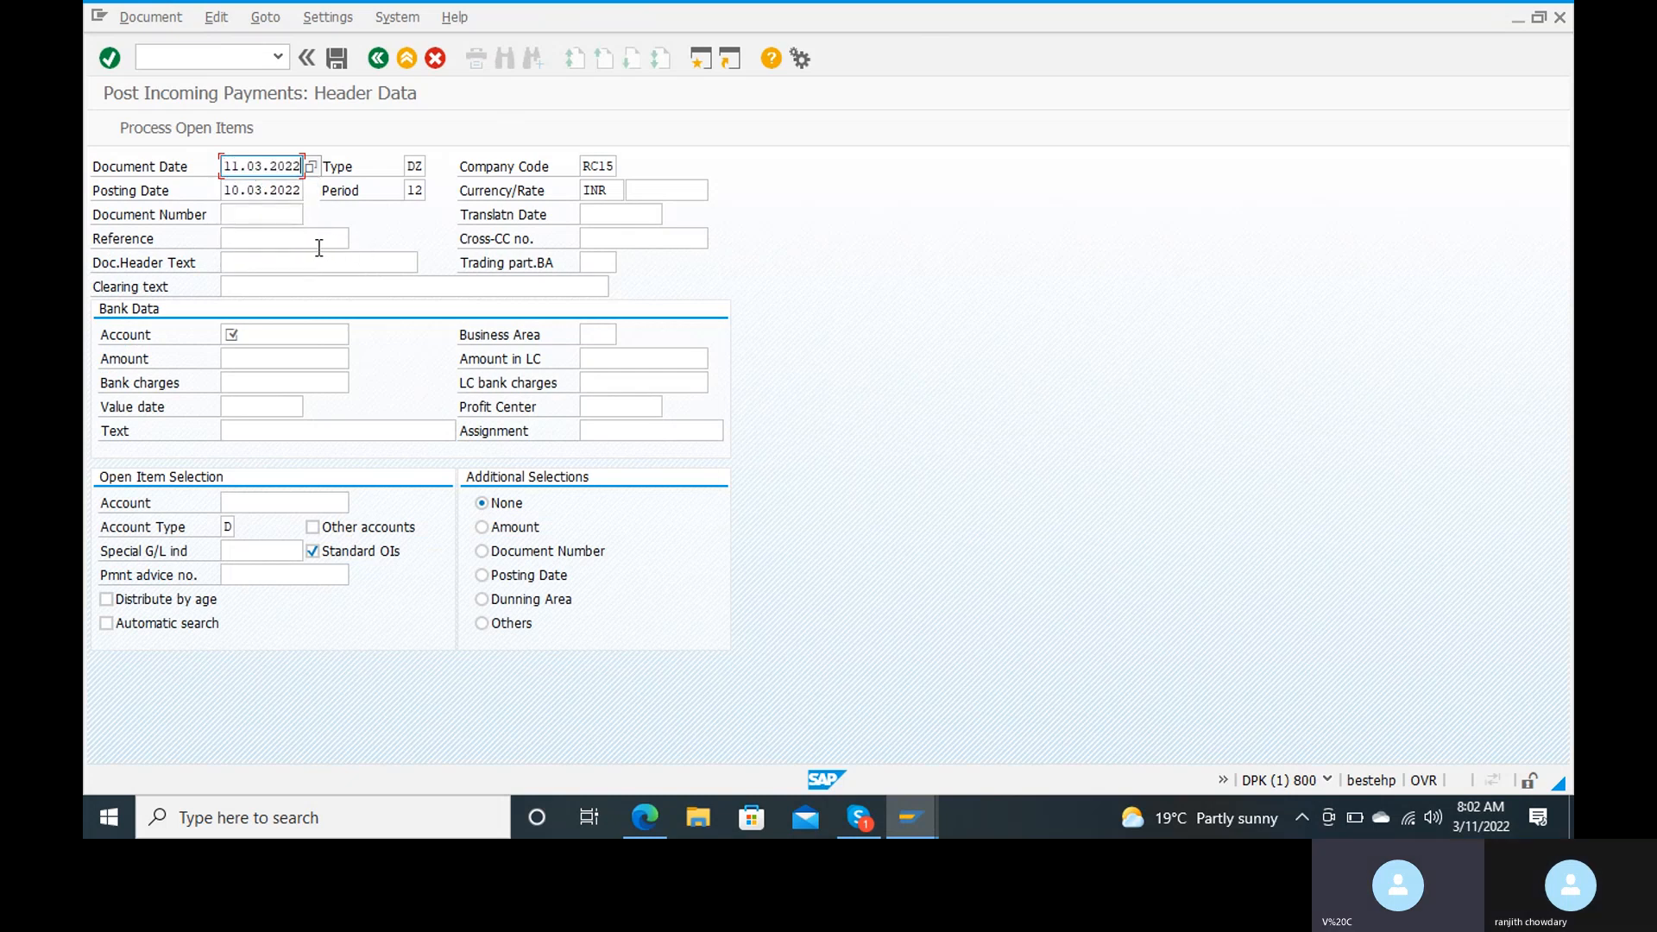
# Step: Enter reference 1, document header text "income paymnt from cust" and clearing text "incoming payment from customer"
pyautogui.click(291, 238)
pyautogui.write('1')
pyautogui.click(292, 263)
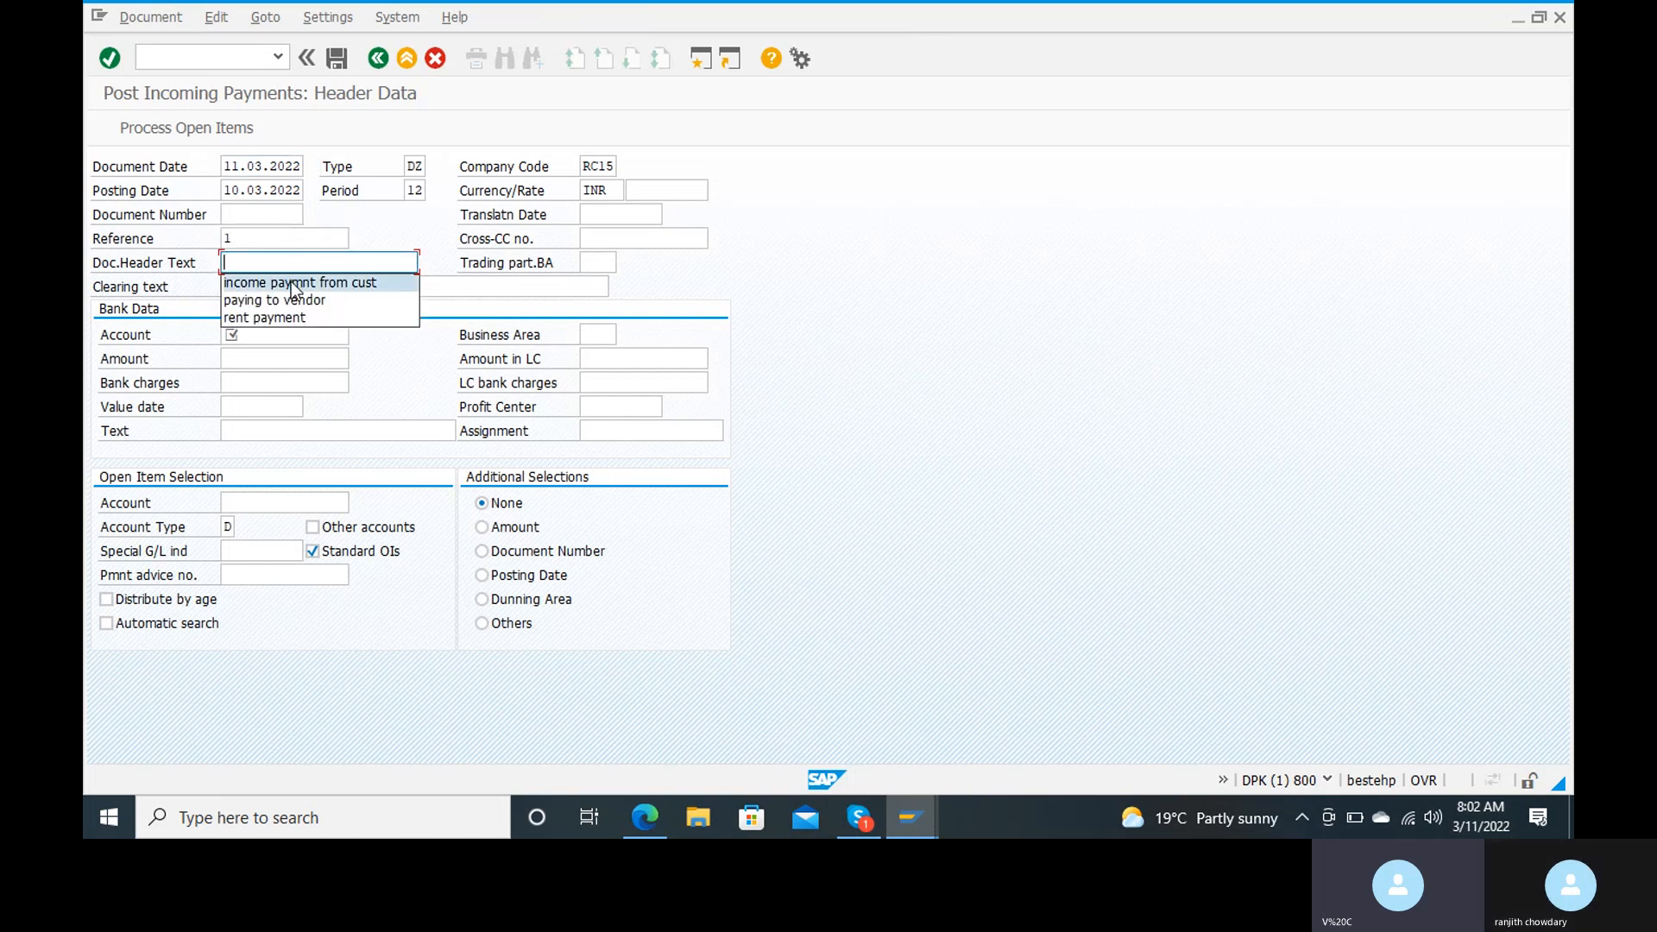
pyautogui.click(293, 282)
pyautogui.click(292, 283)
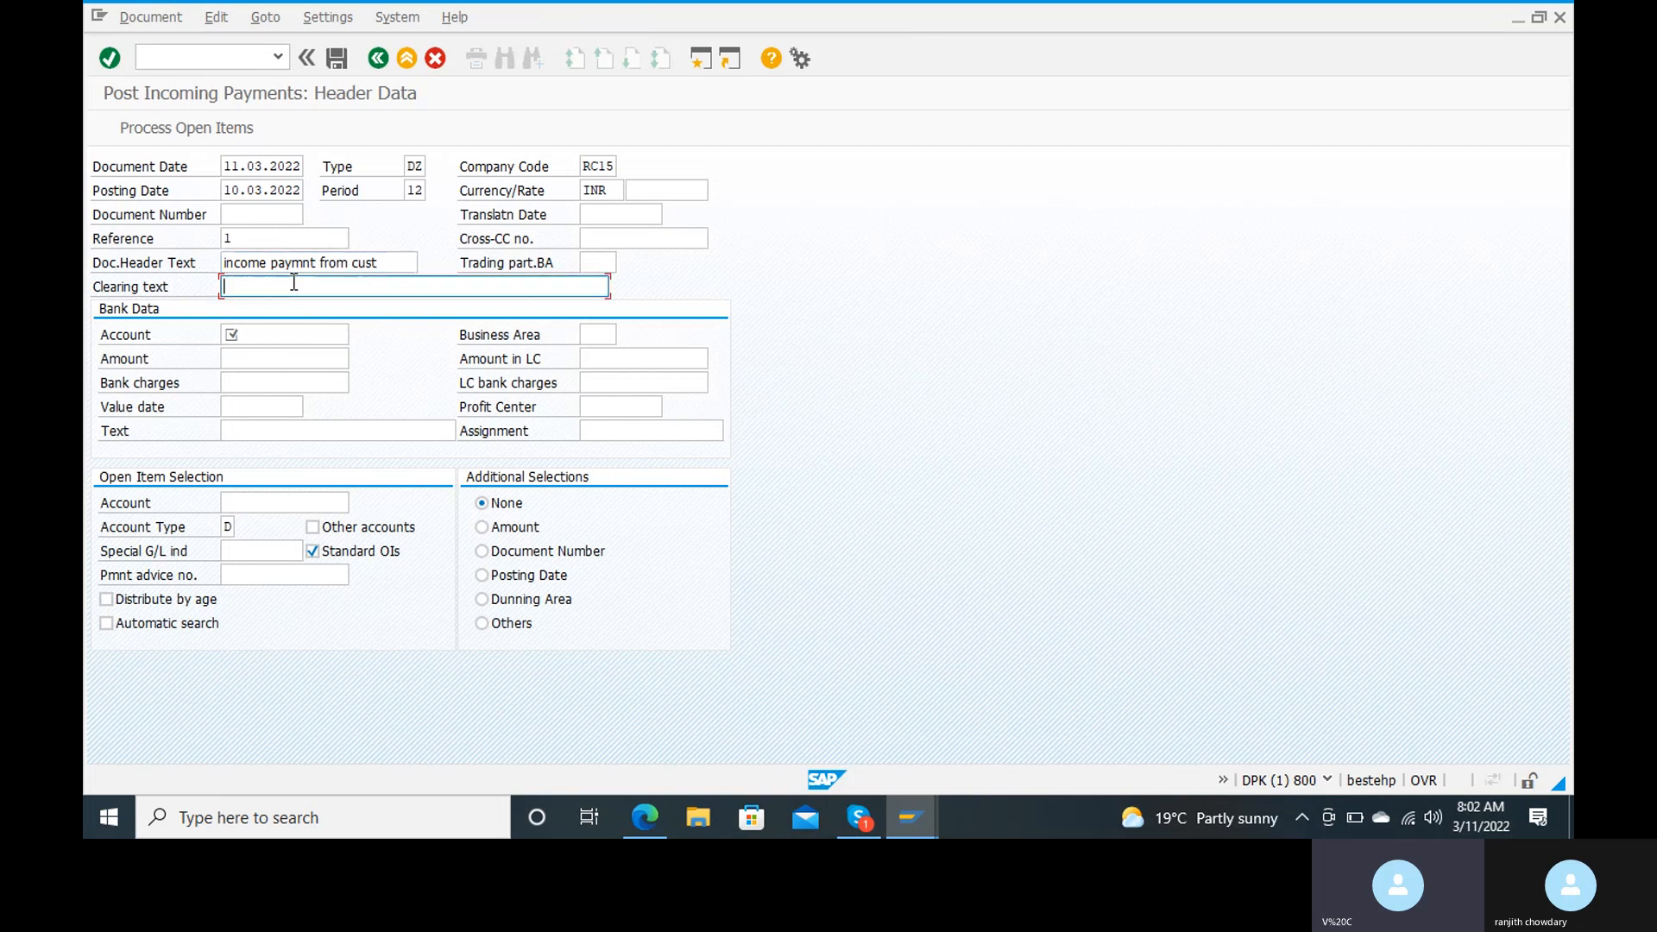
pyautogui.click(295, 309)
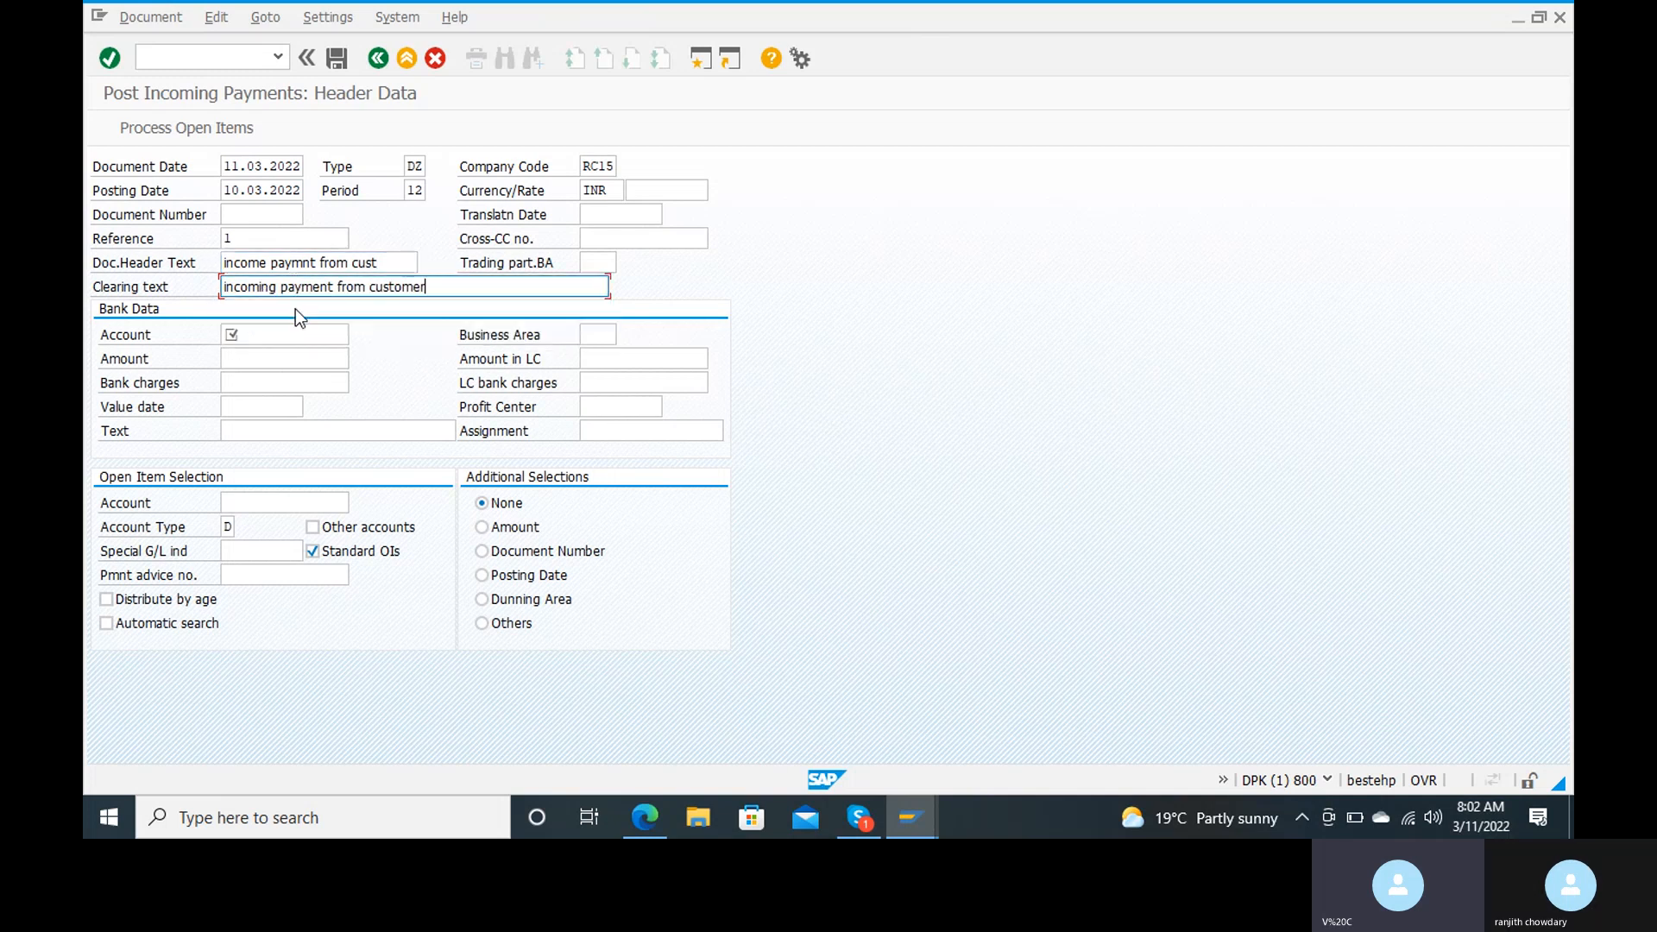
# Step: Enter G/L account 200100 as the bank data account with an amount of 150000
pyautogui.click(292, 337)
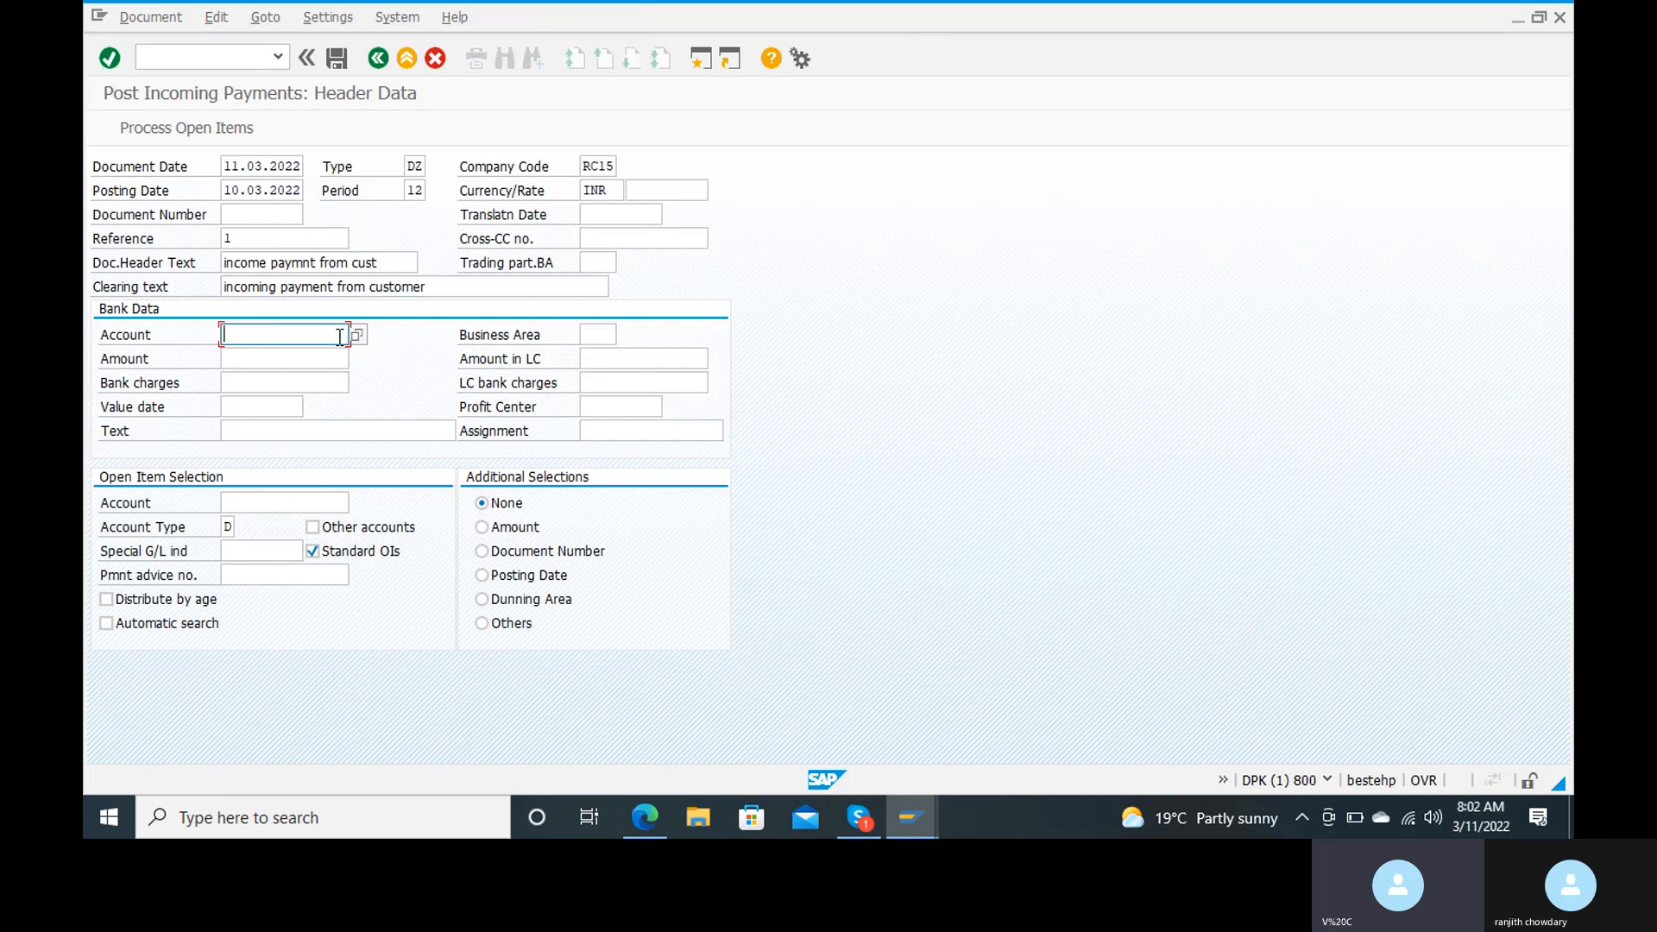
pyautogui.press('BackSpace')
pyautogui.click(289, 364)
pyautogui.write('150000')
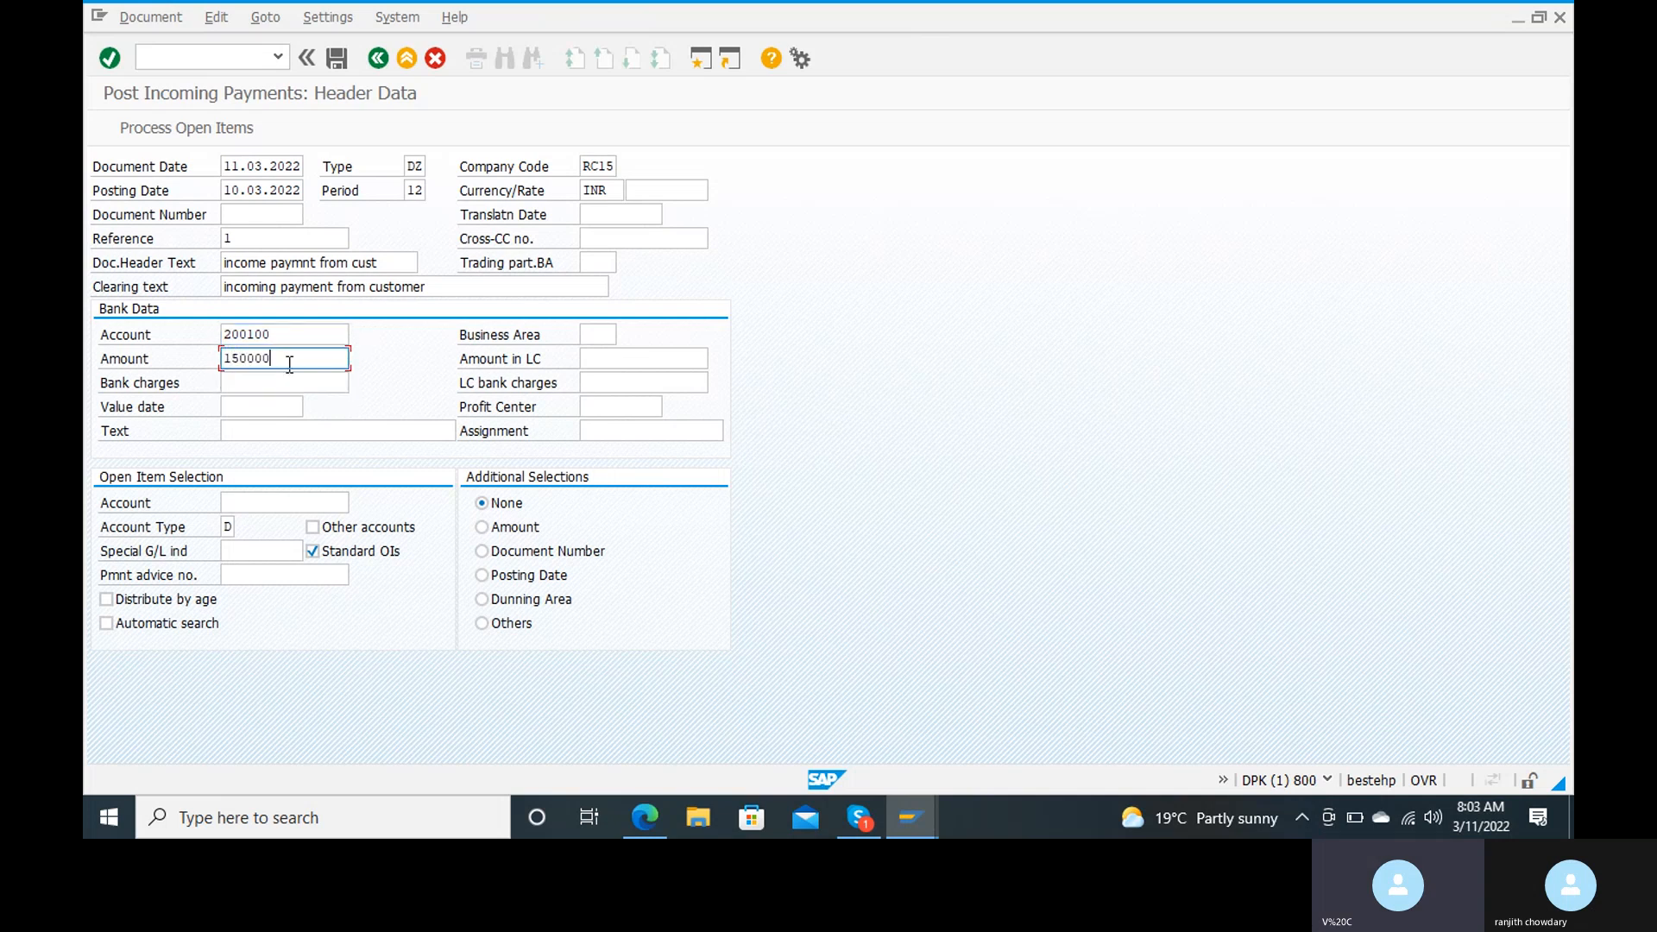
# Step: Fill in the bank data text "incoming payment from customer" and the value date 11.03.2002
pyautogui.click(285, 429)
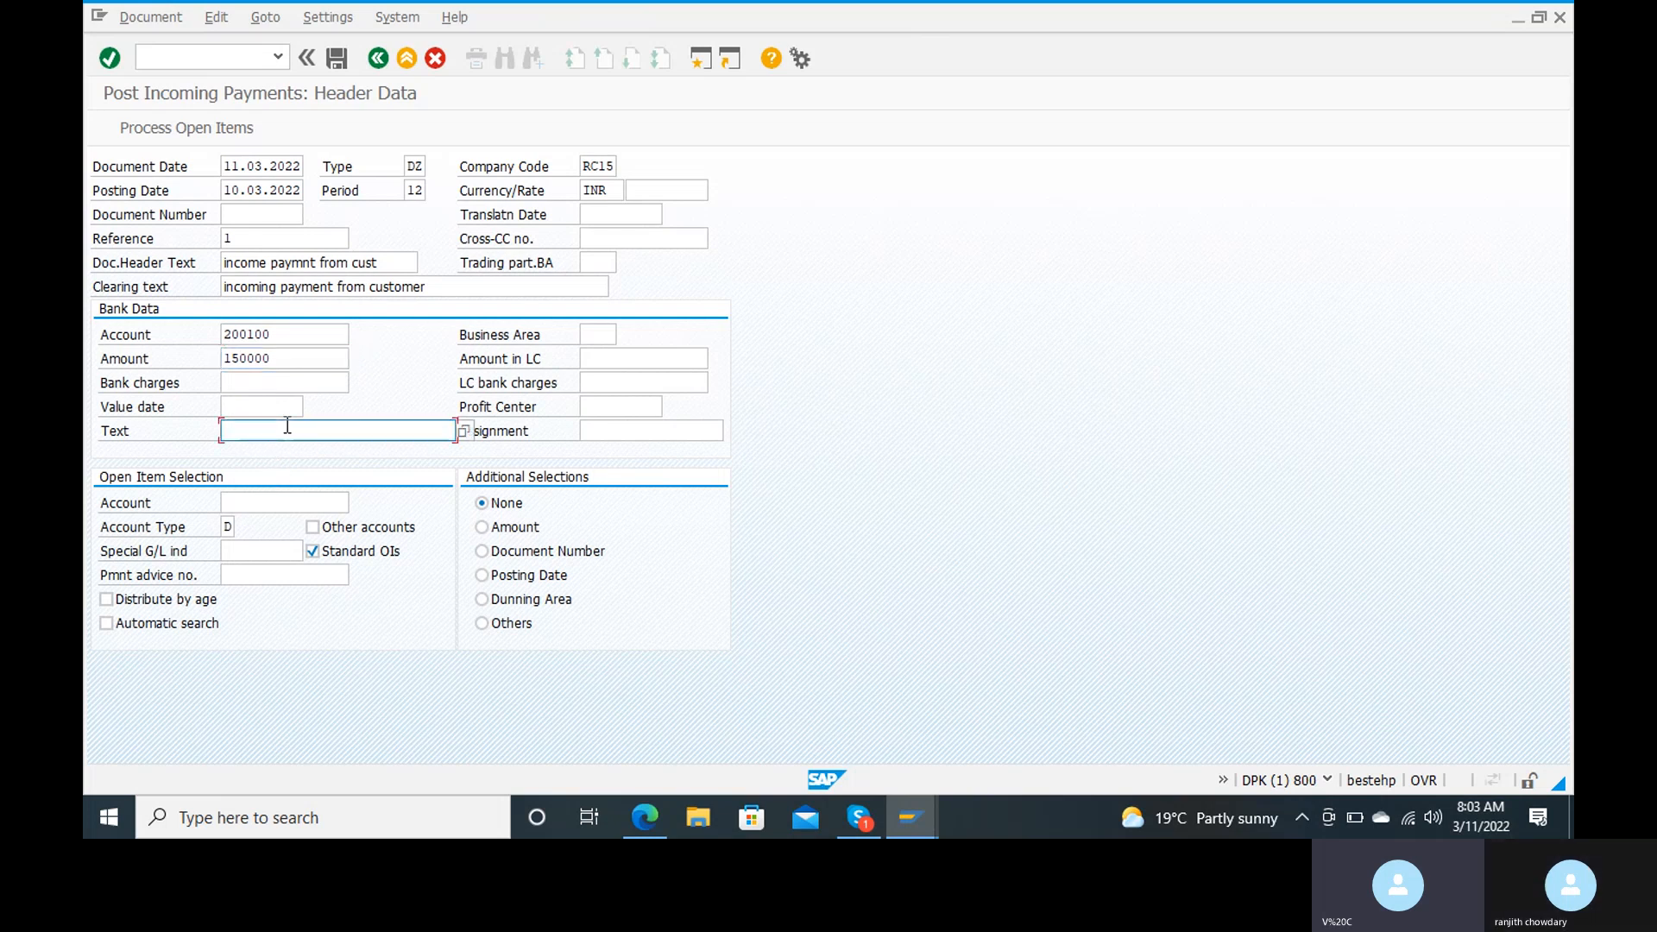
pyautogui.click(290, 451)
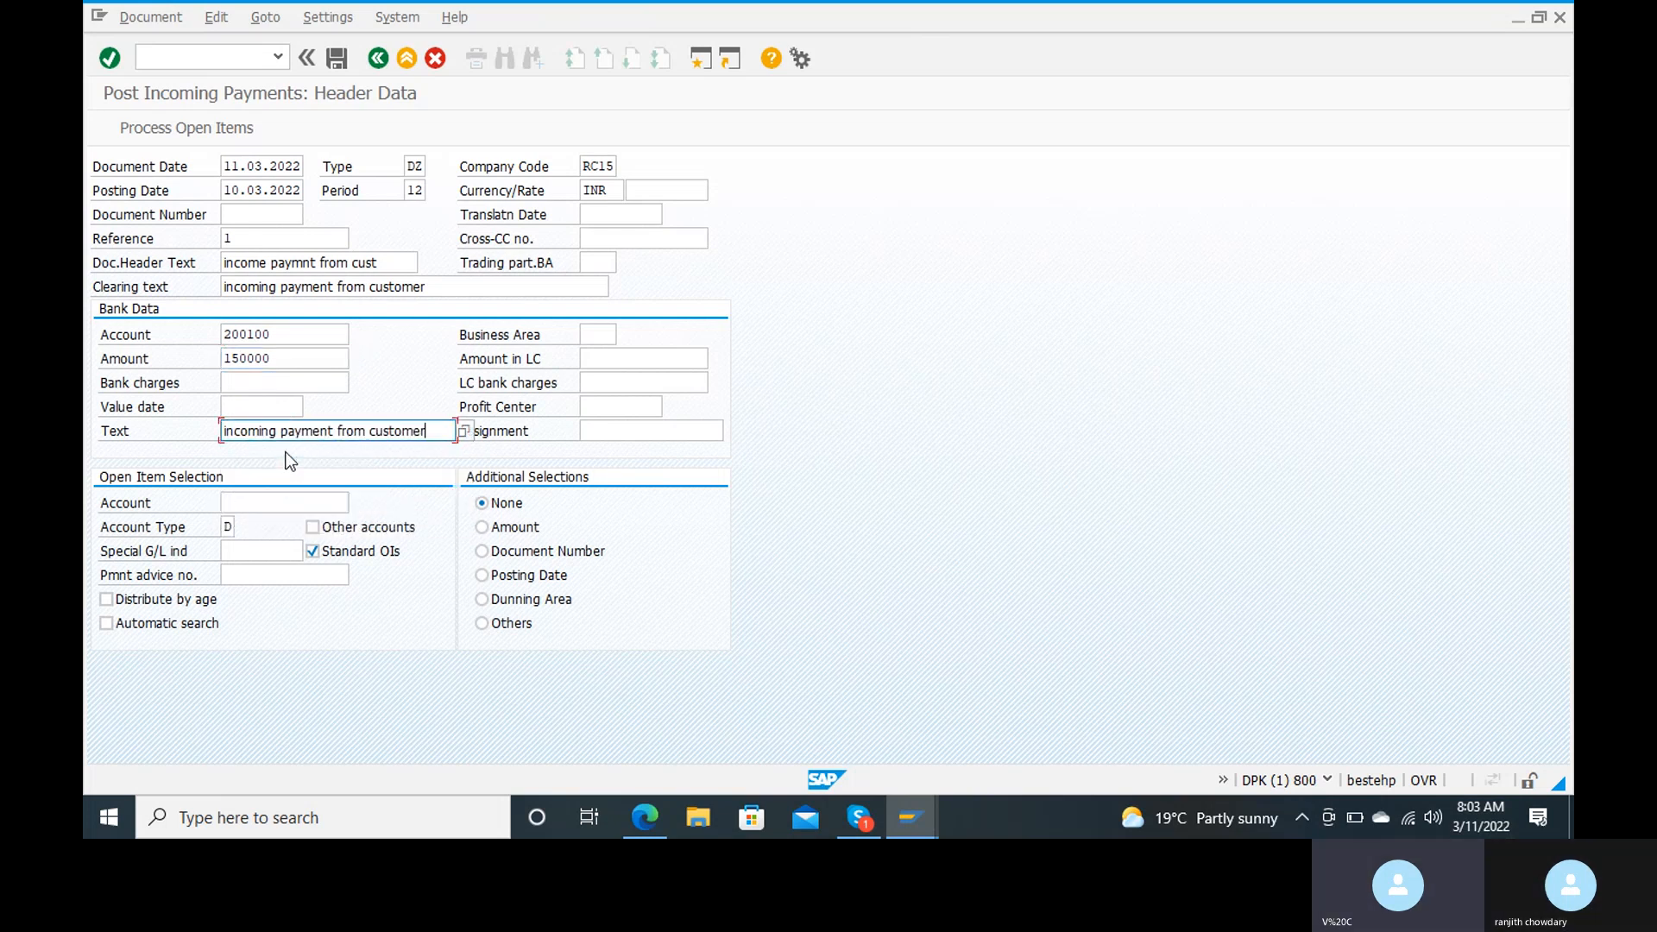
pyautogui.click(261, 407)
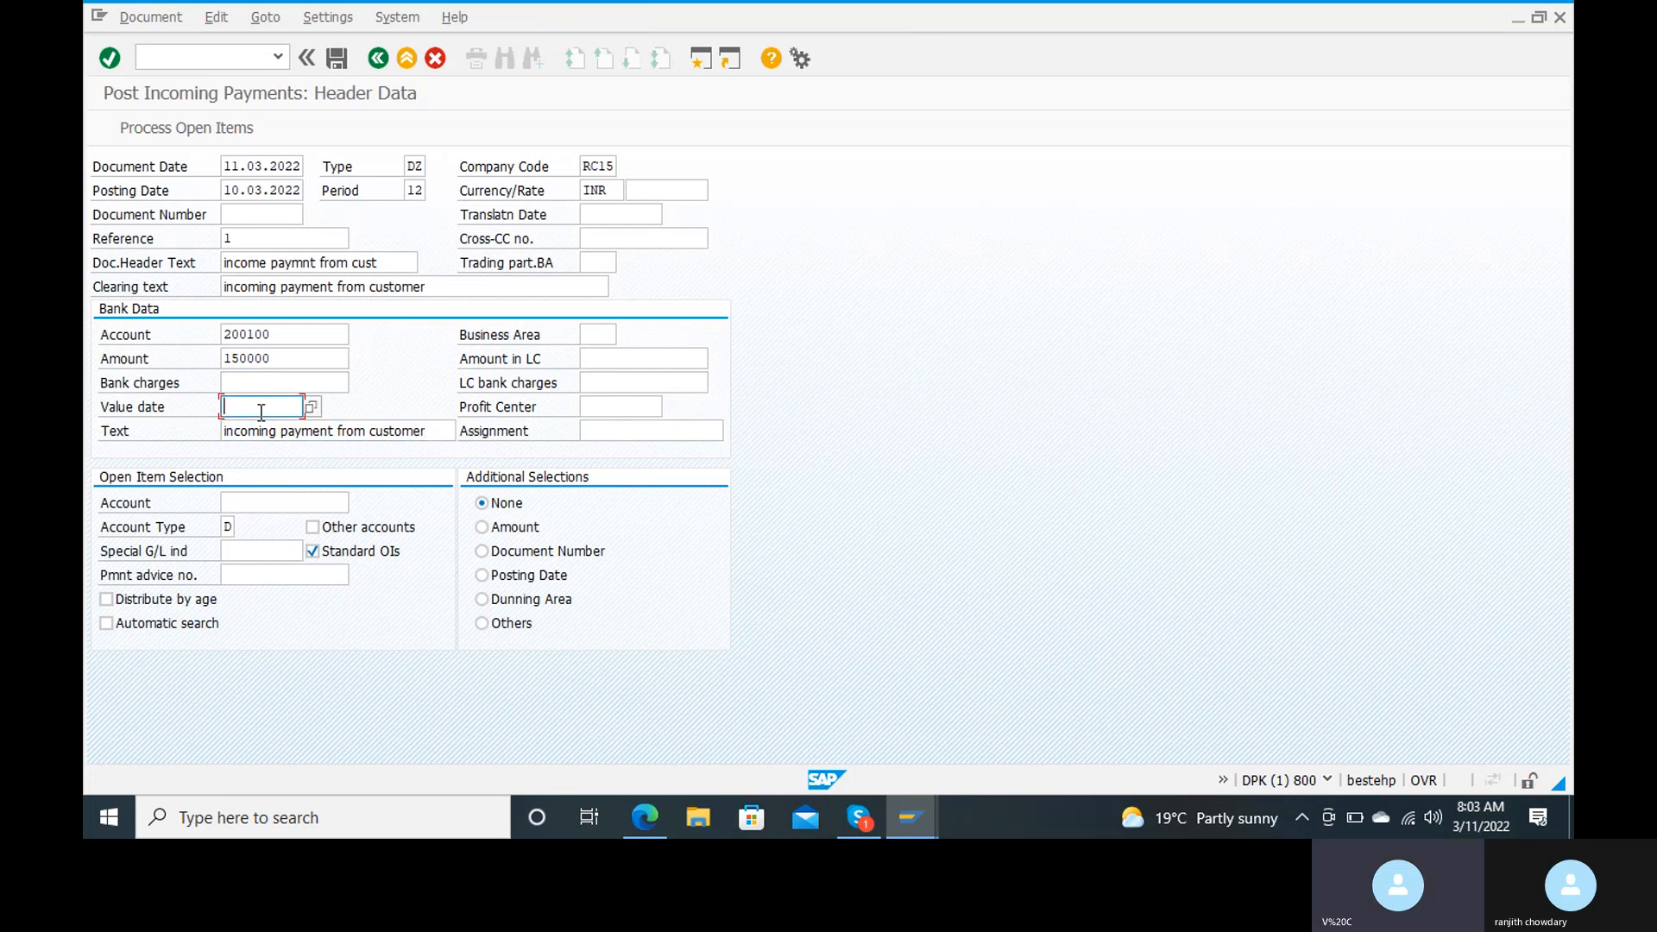
pyautogui.click(260, 427)
# Step: Select the customer's account for the open item selection and proceed to processing the open items
pyautogui.click(320, 500)
pyautogui.click(320, 500)
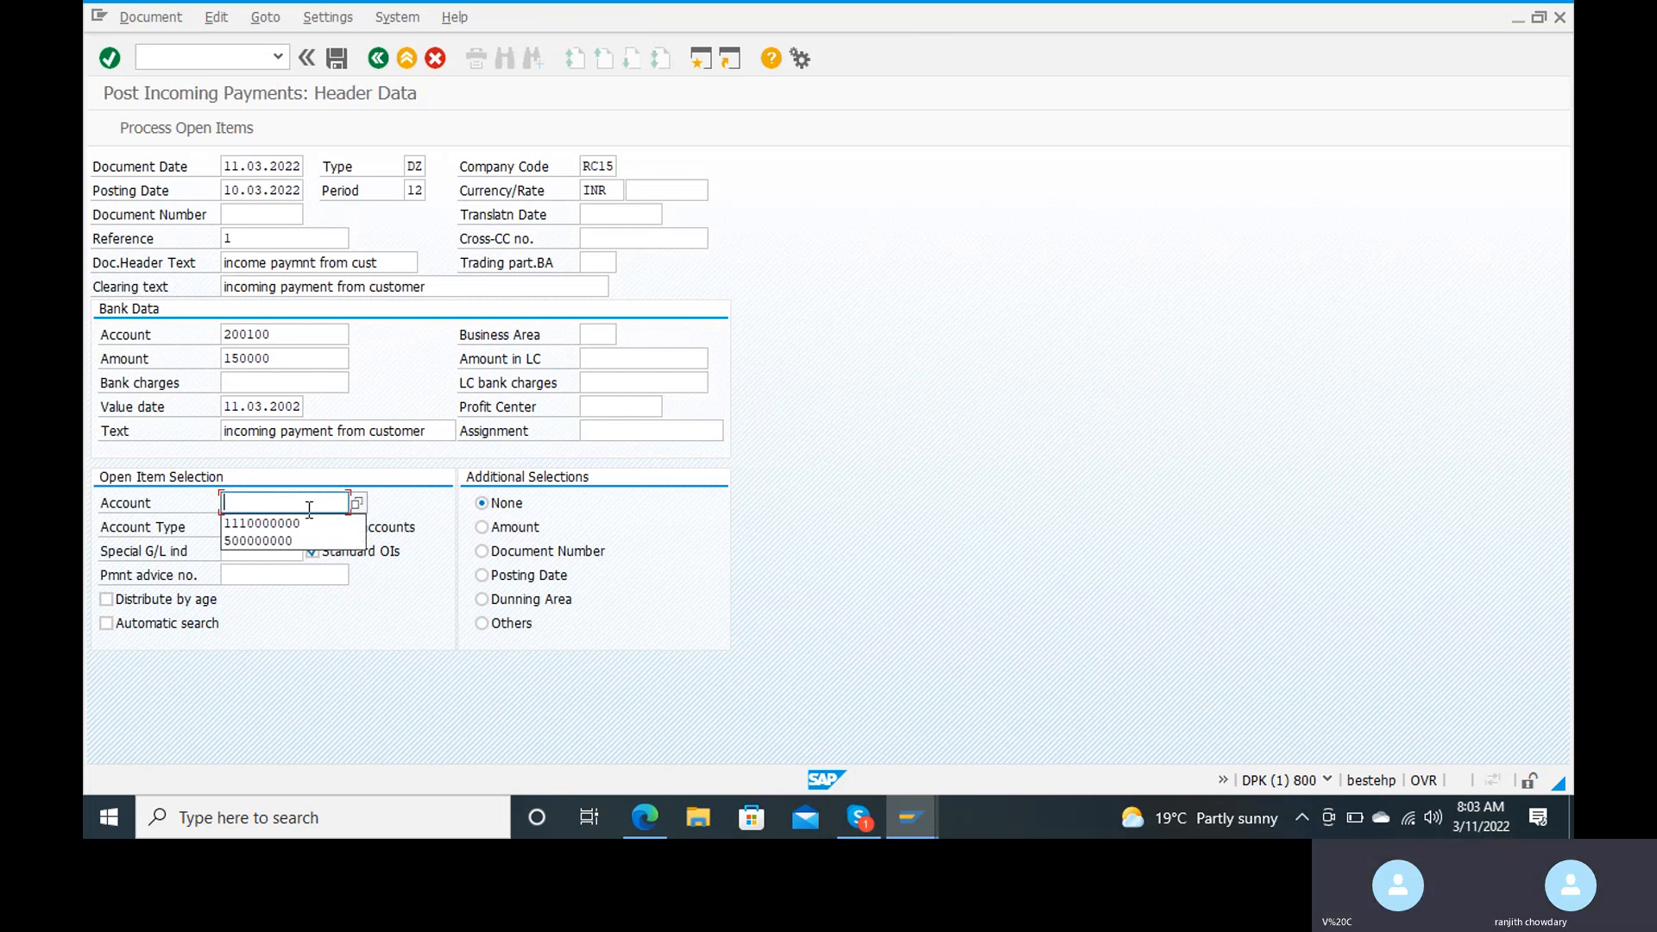
pyautogui.click(292, 524)
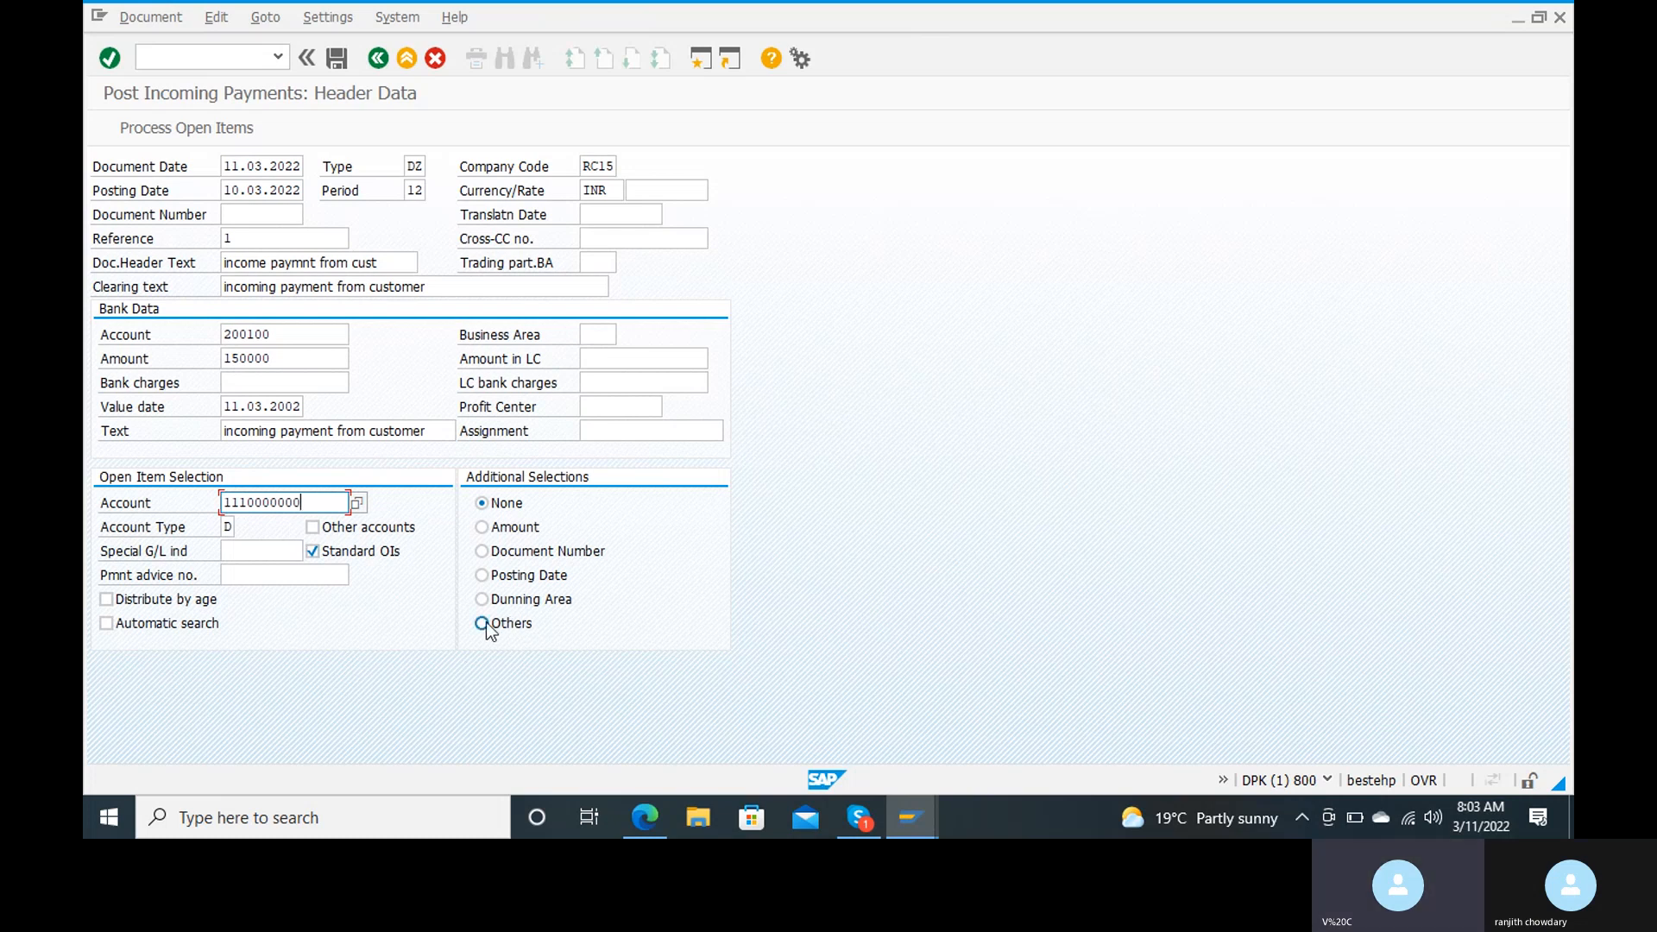
pyautogui.click(199, 131)
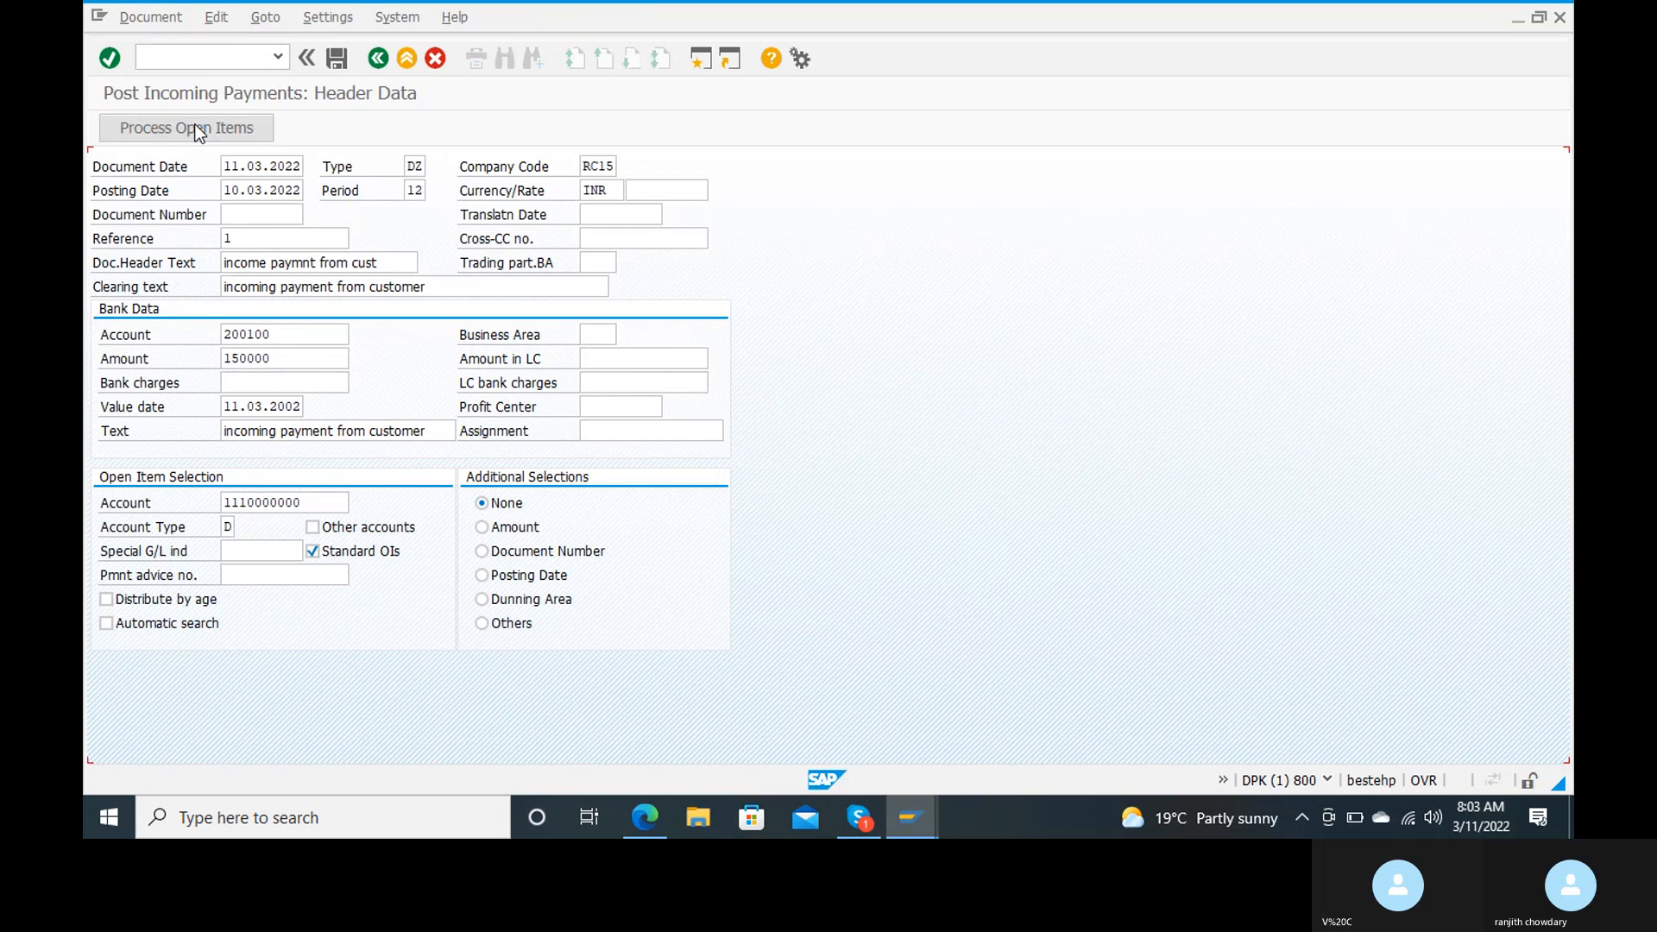
pyautogui.click(198, 131)
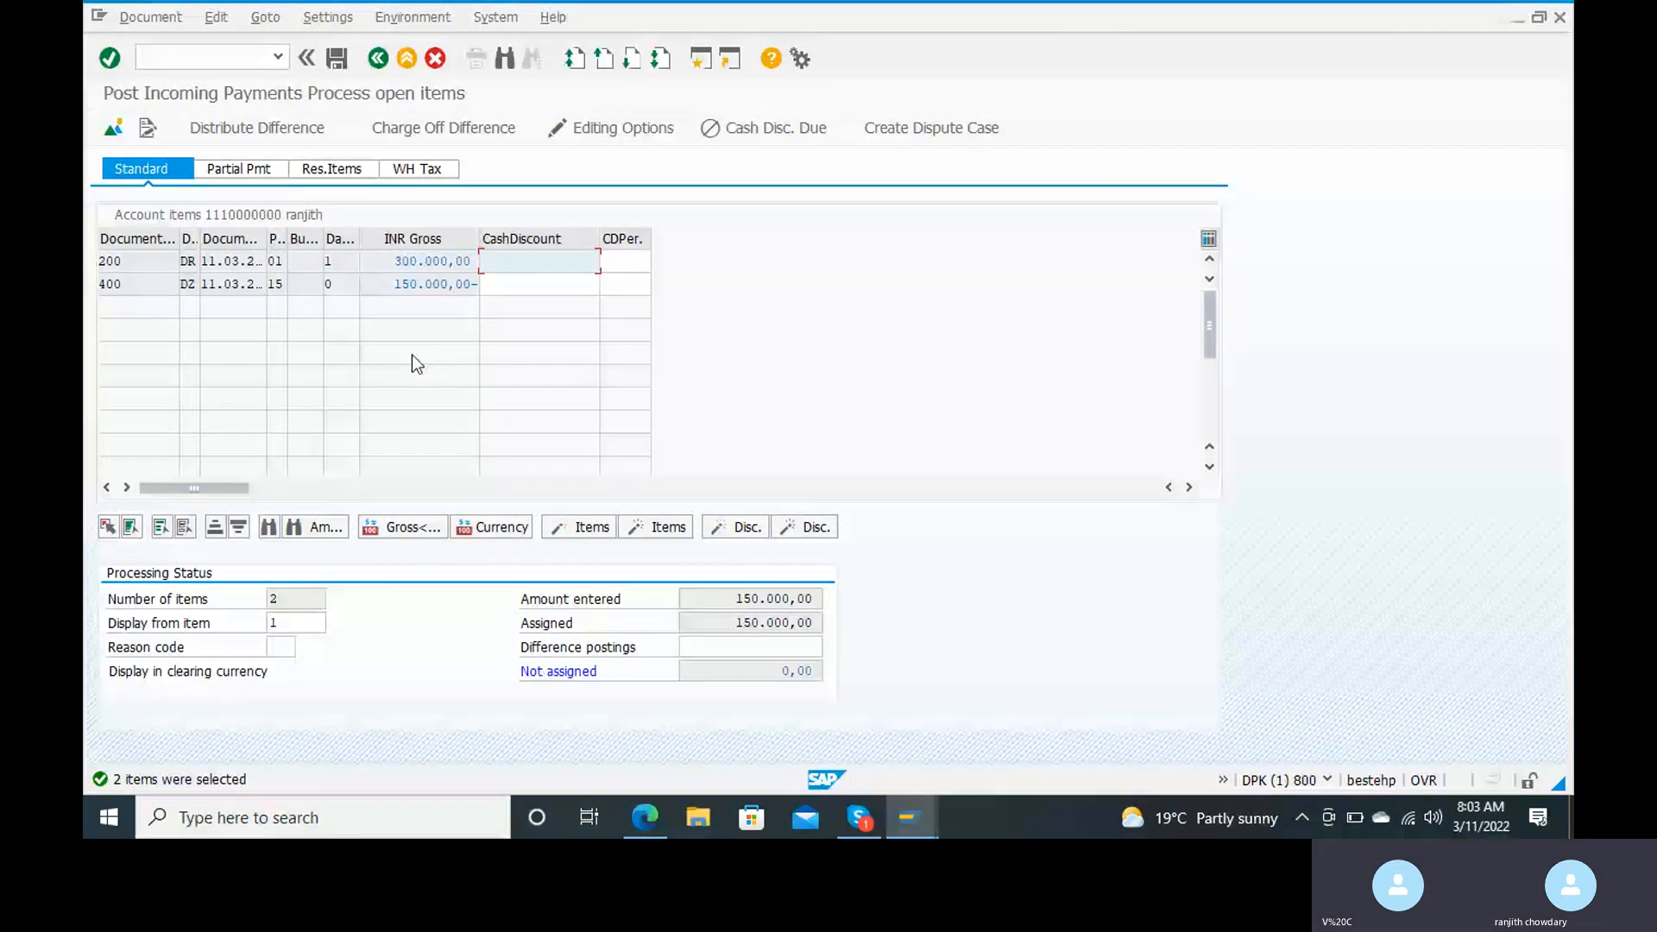
# Step: Simulate the incoming payment document for the customer and post it
pyautogui.click(150, 17)
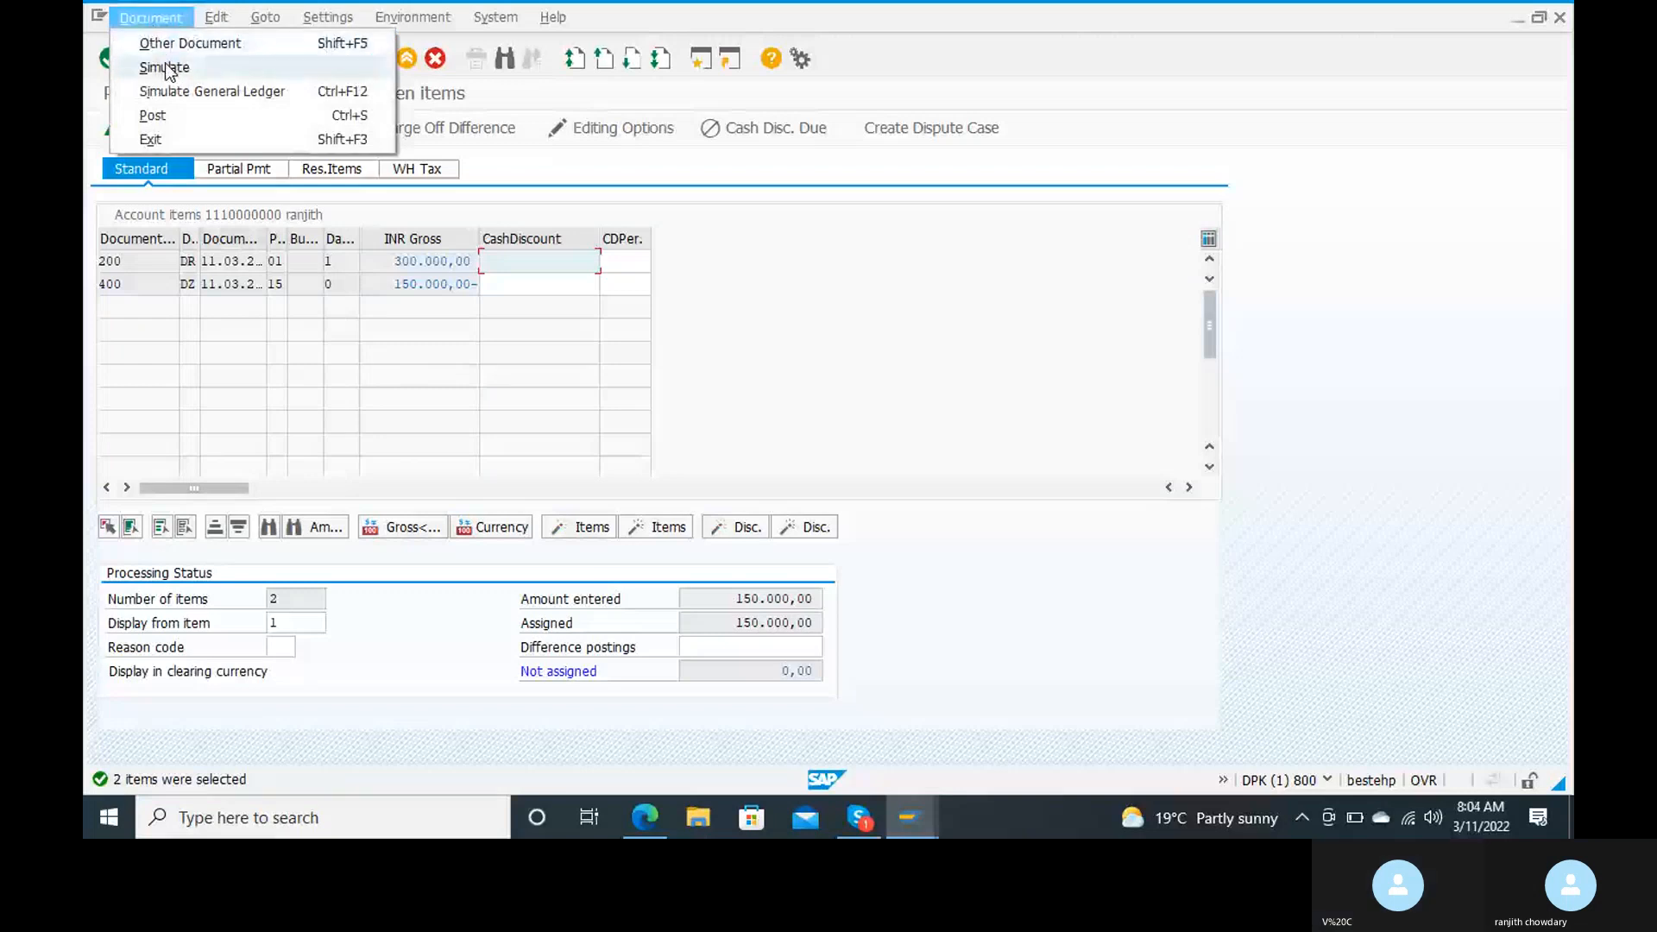
pyautogui.click(164, 67)
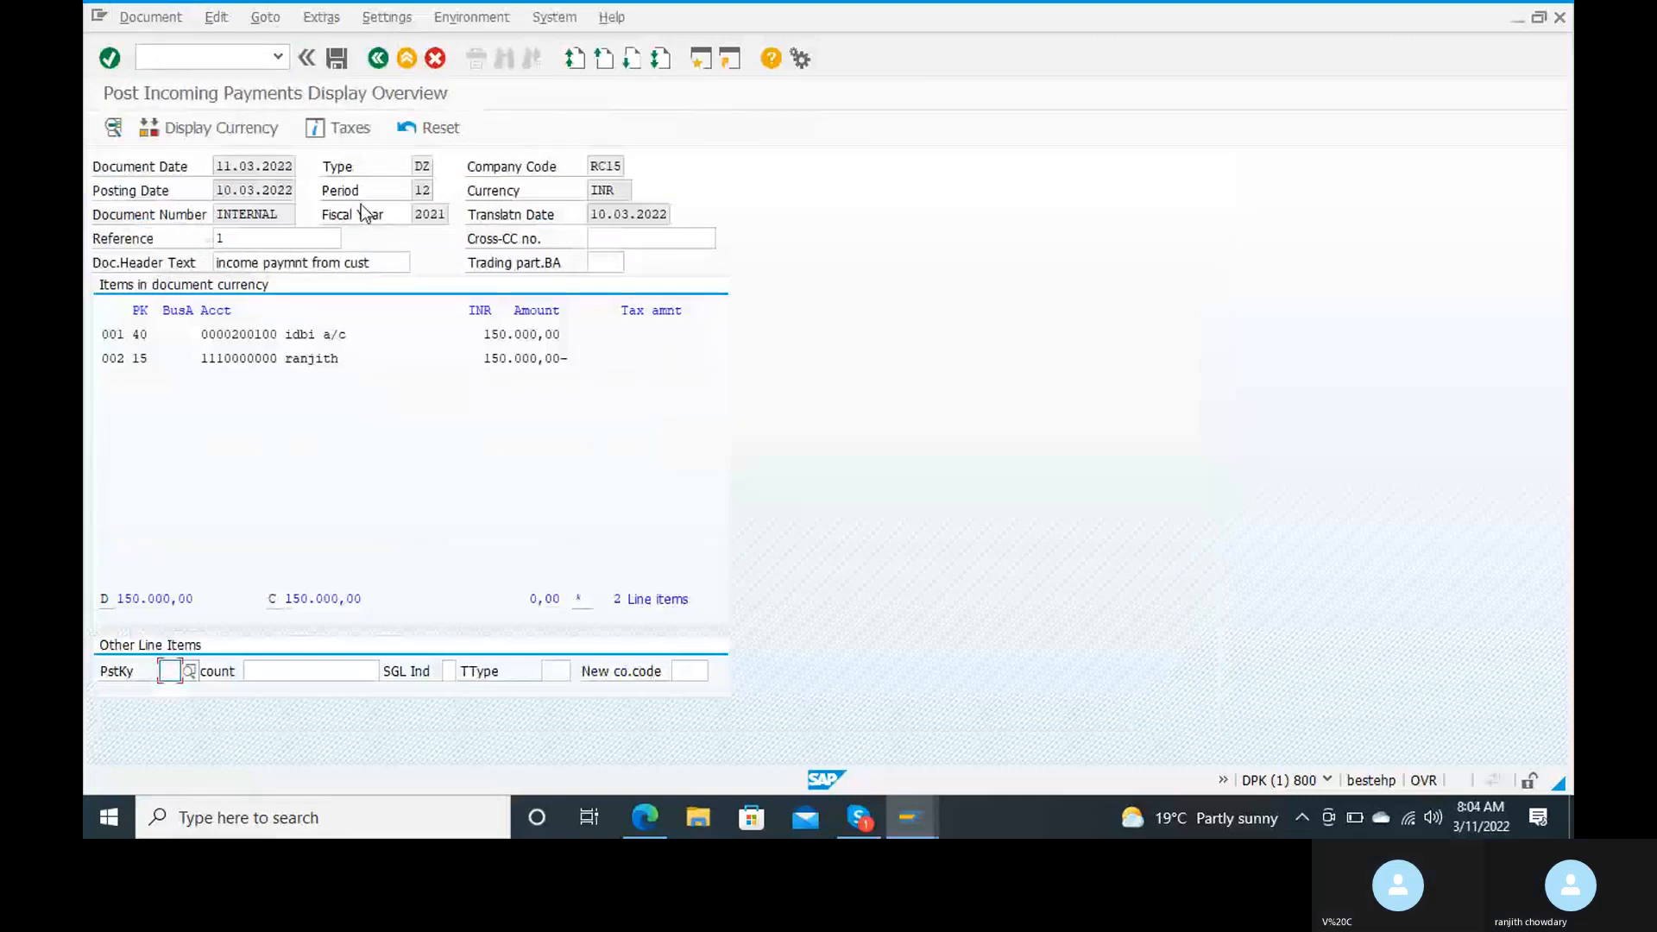
pyautogui.click(341, 58)
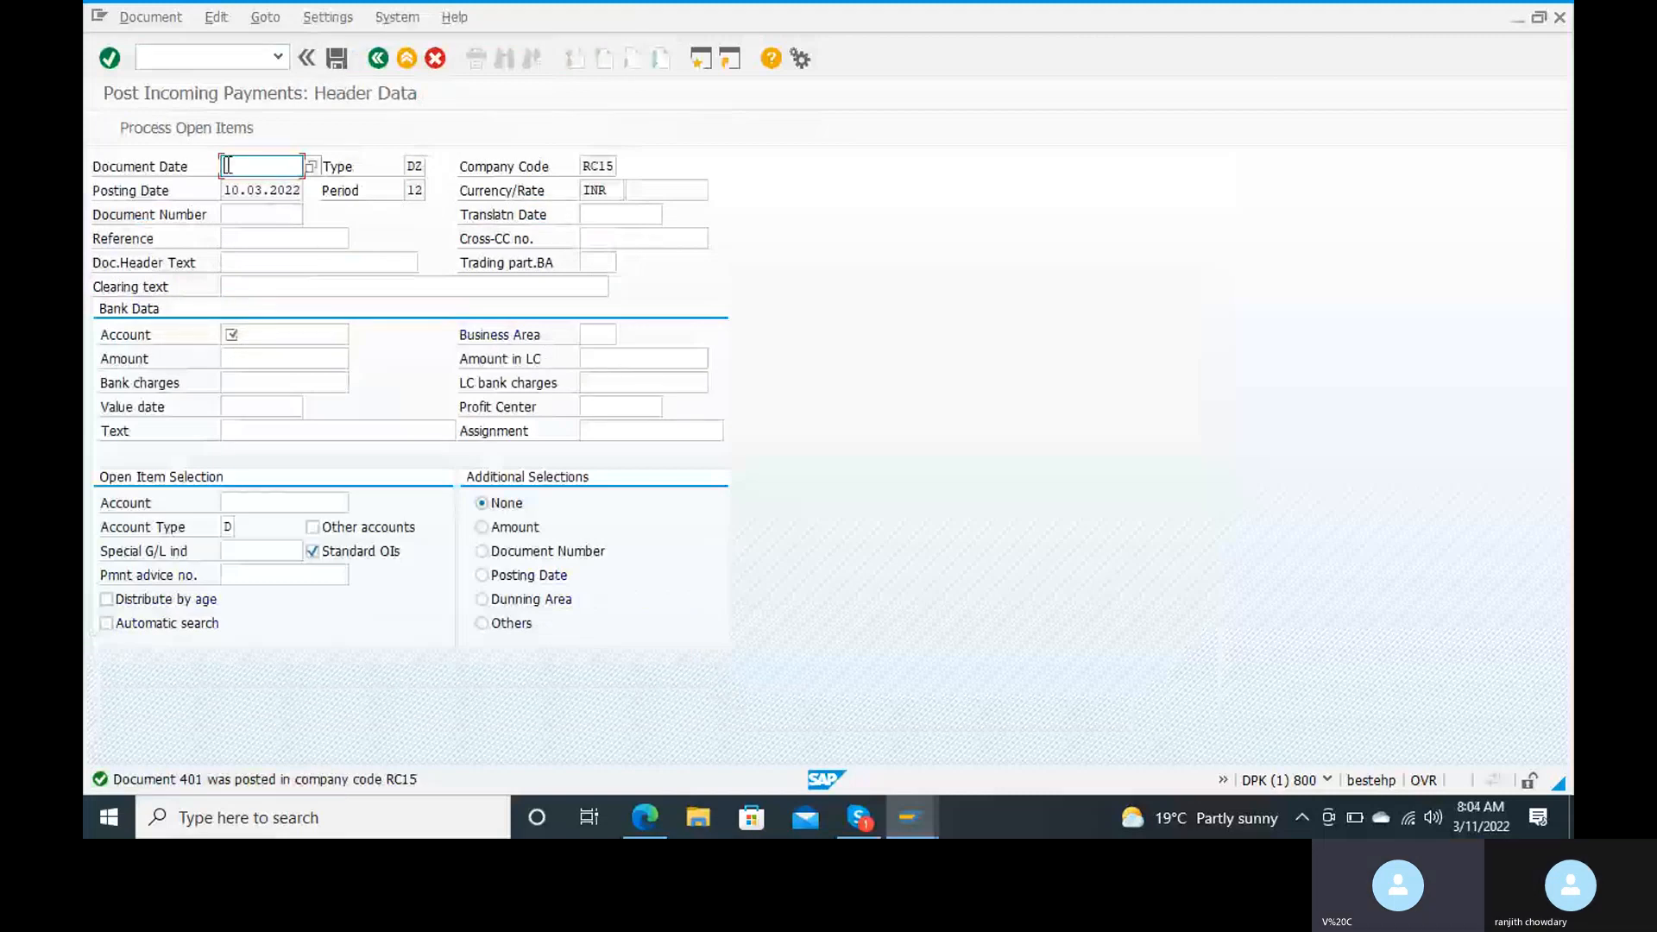
# Step: Leave the incoming payment posting and open the Customer Line Item Display transaction
pyautogui.click(224, 64)
pyautogui.write('/')
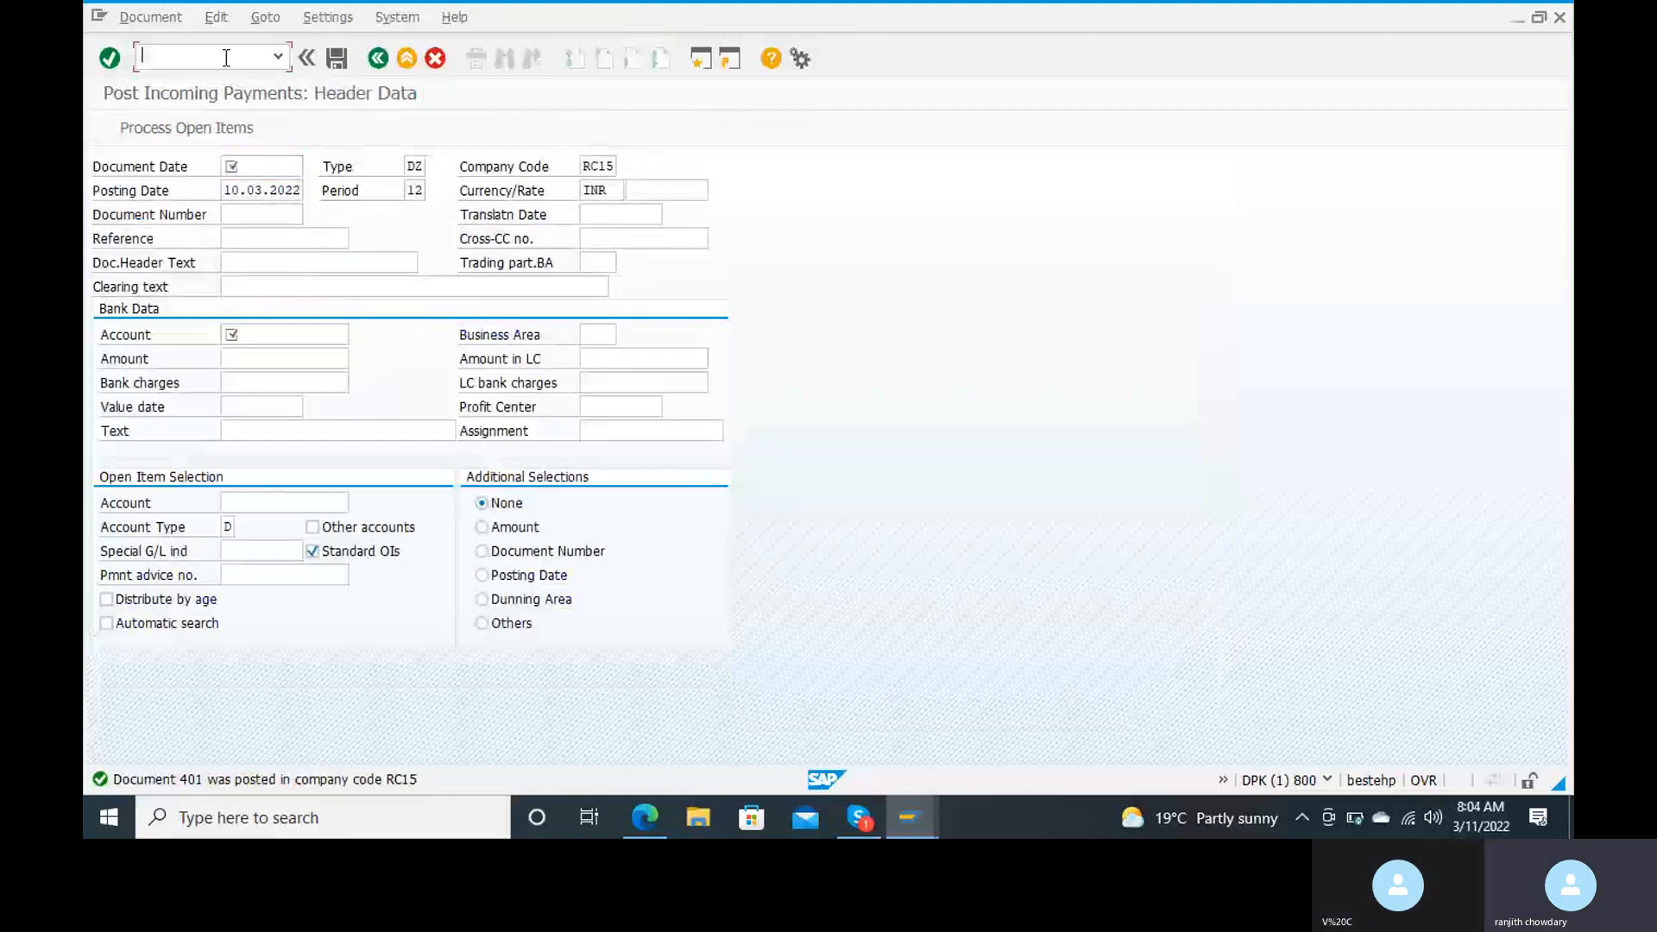
pyautogui.write('nfbl5')
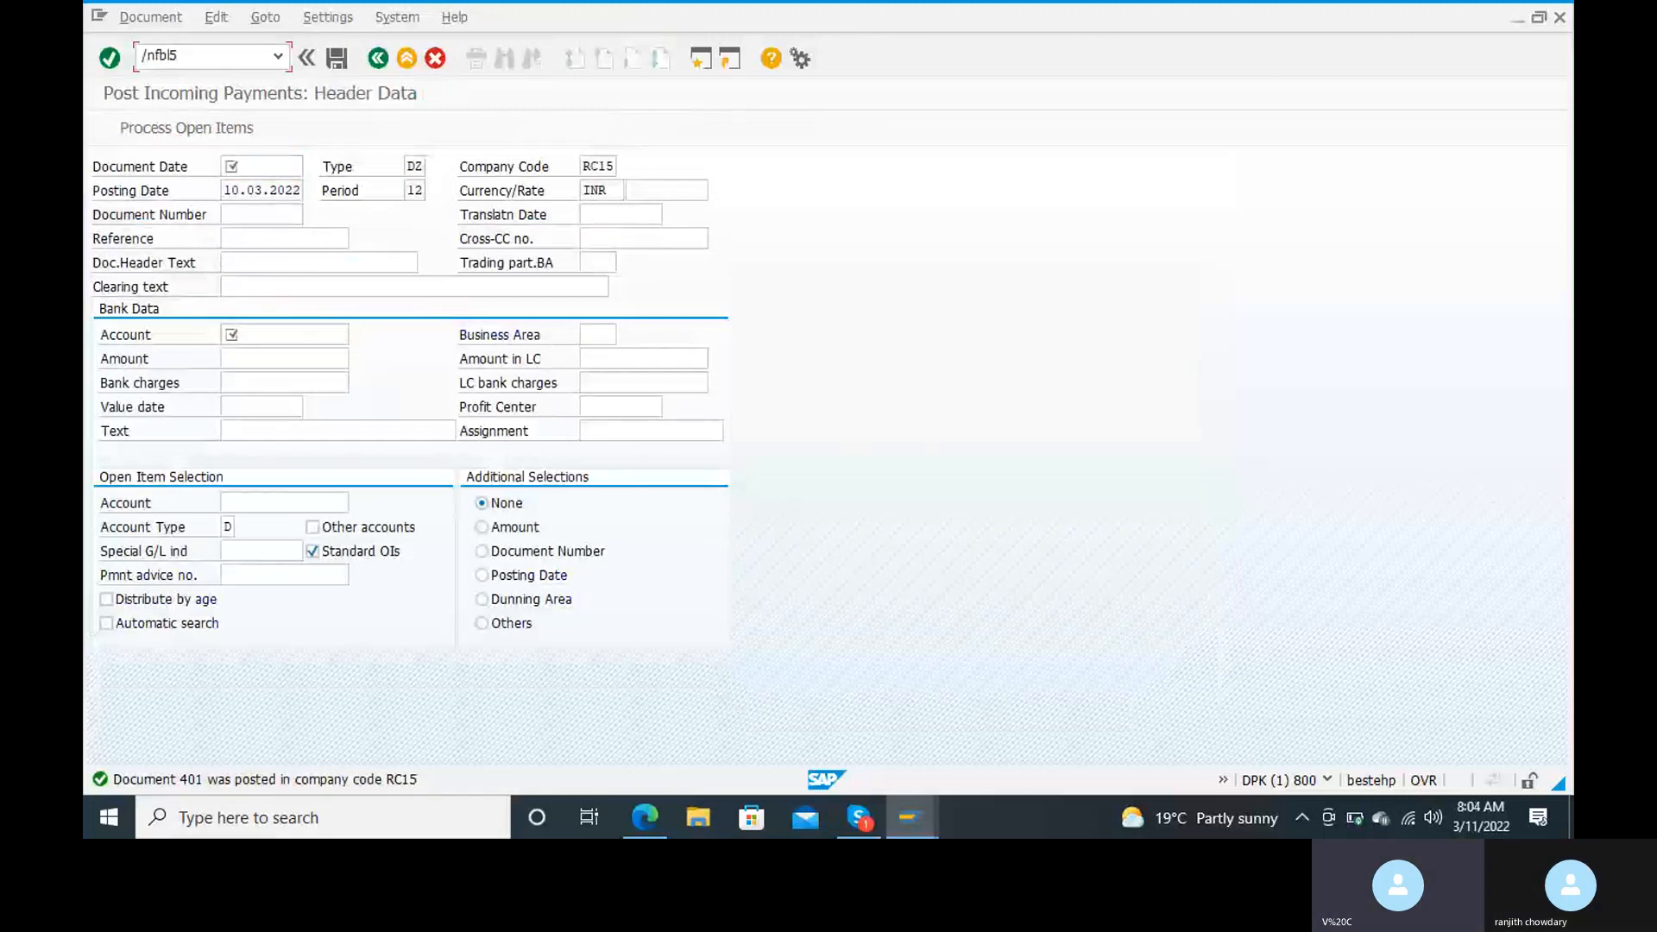
pyautogui.press('Return')
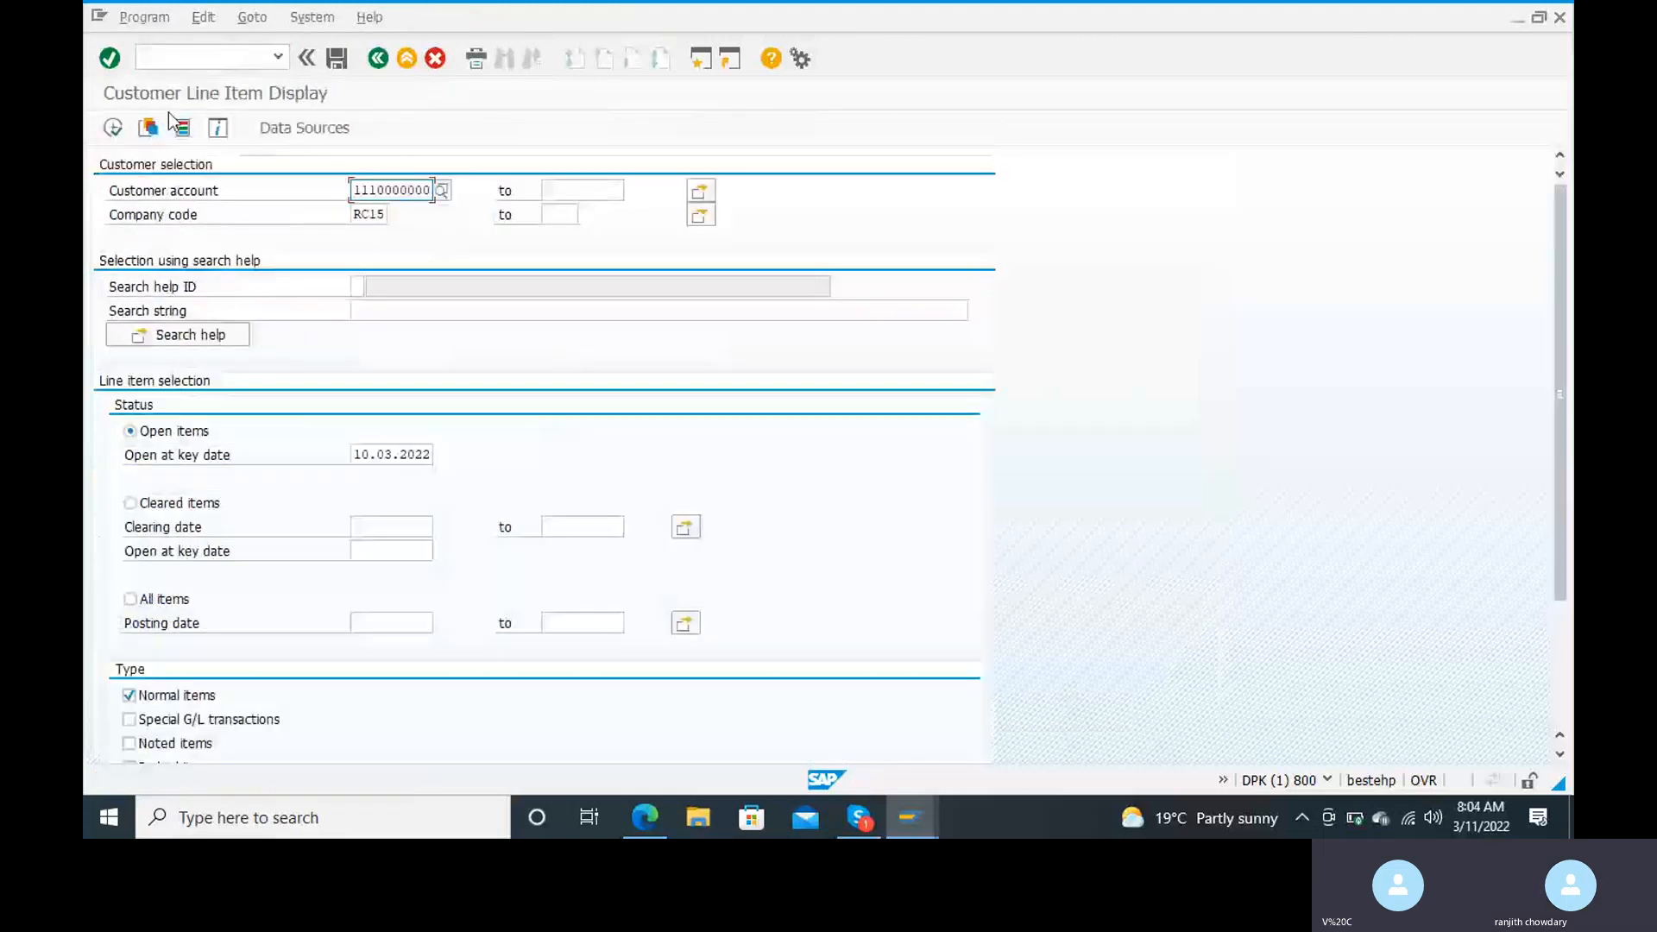
# Step: Check the customer's line items in company code RC15, running the list for open items and for cleared items
pyautogui.click(114, 135)
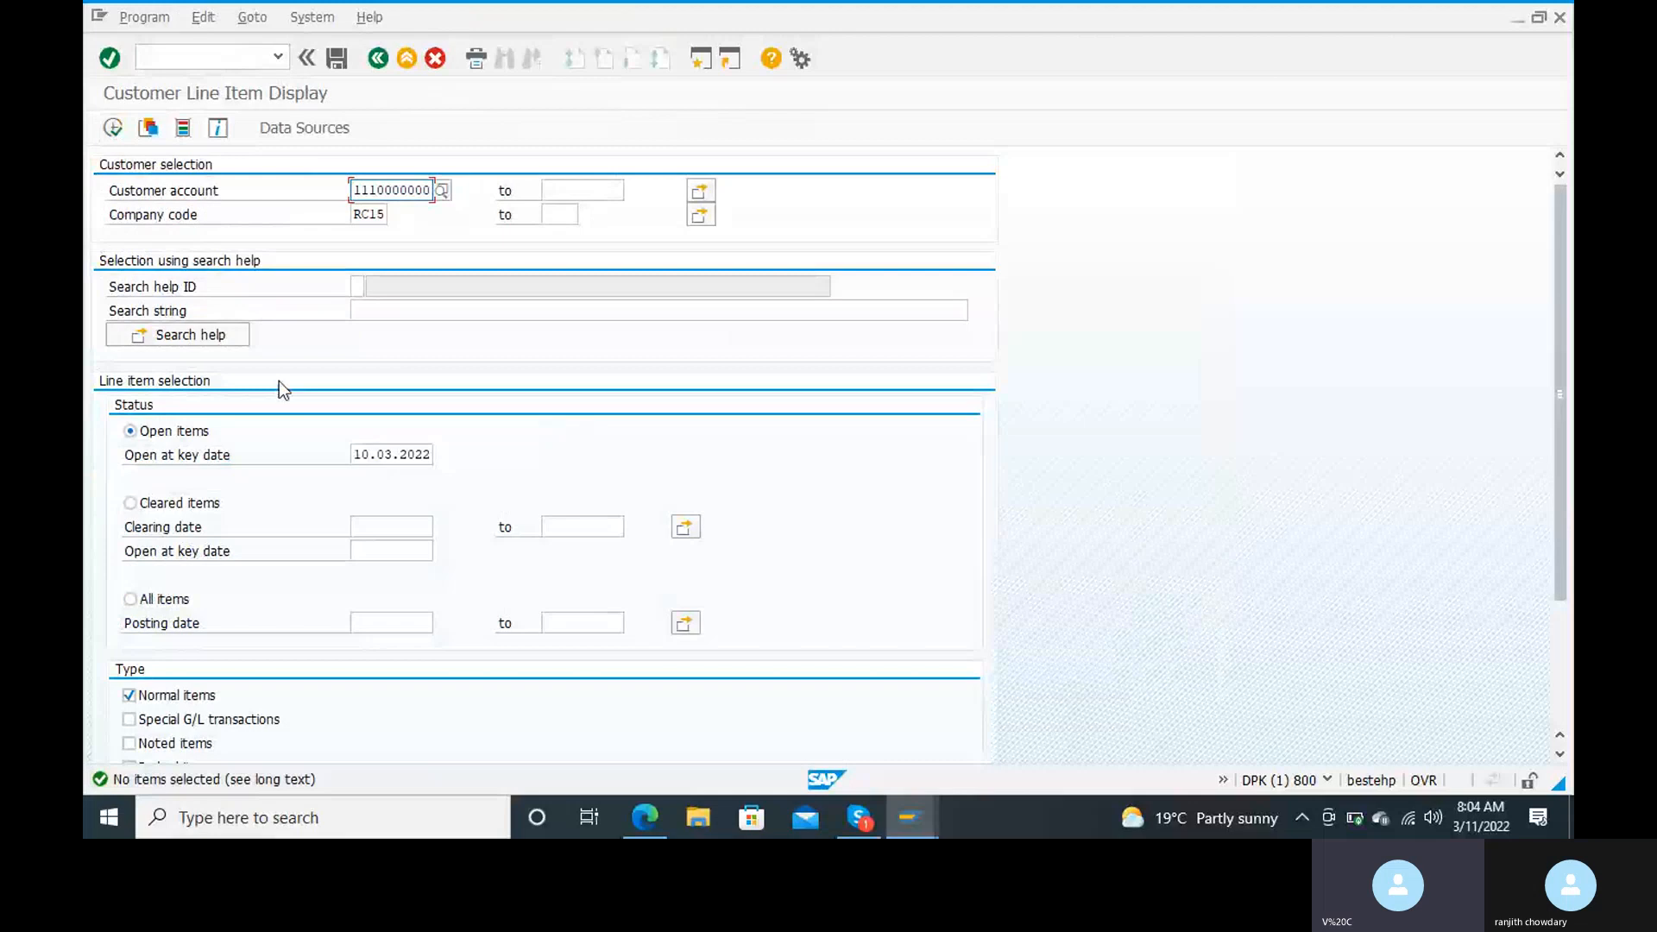
pyautogui.click(190, 436)
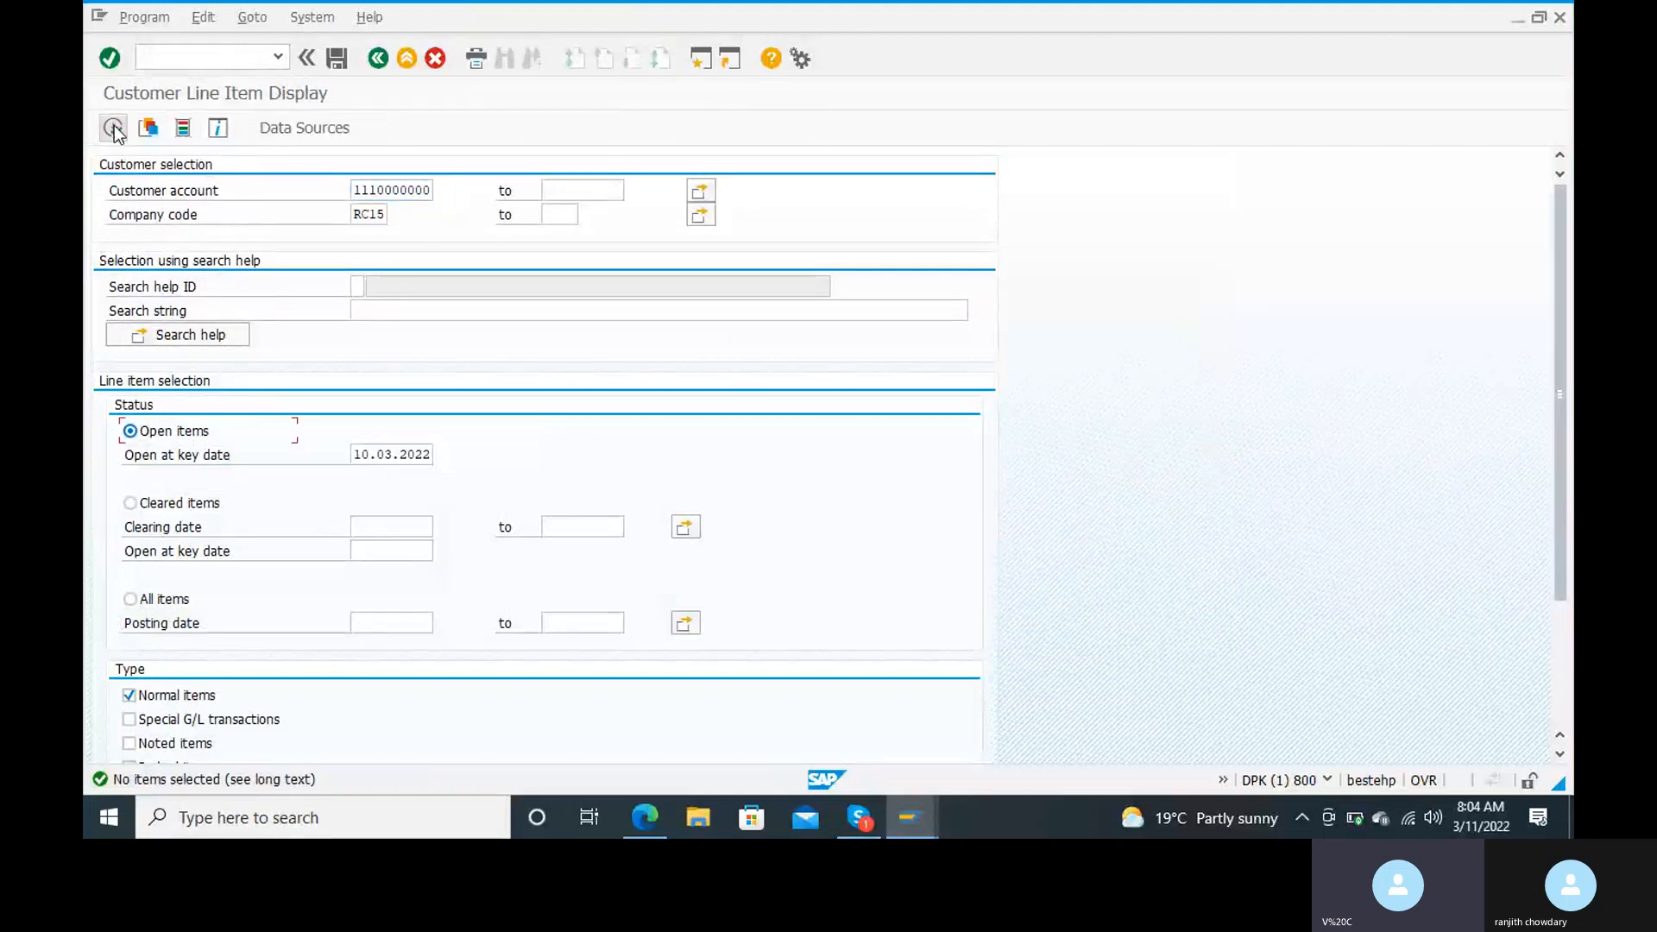
pyautogui.click(113, 128)
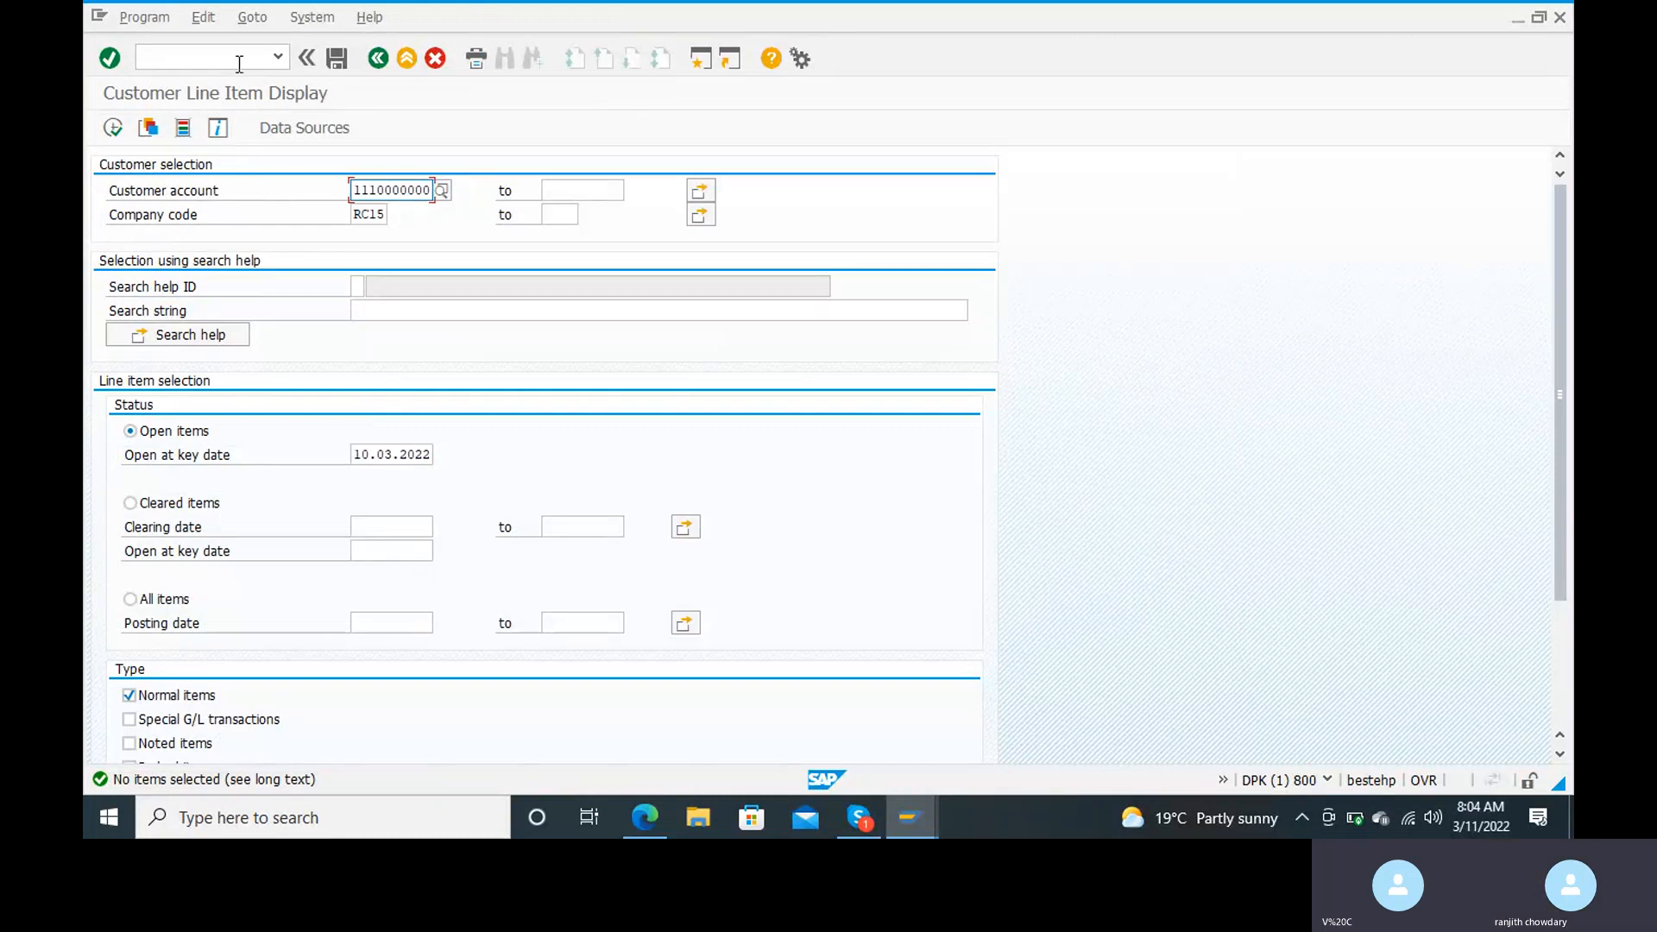
pyautogui.click(148, 506)
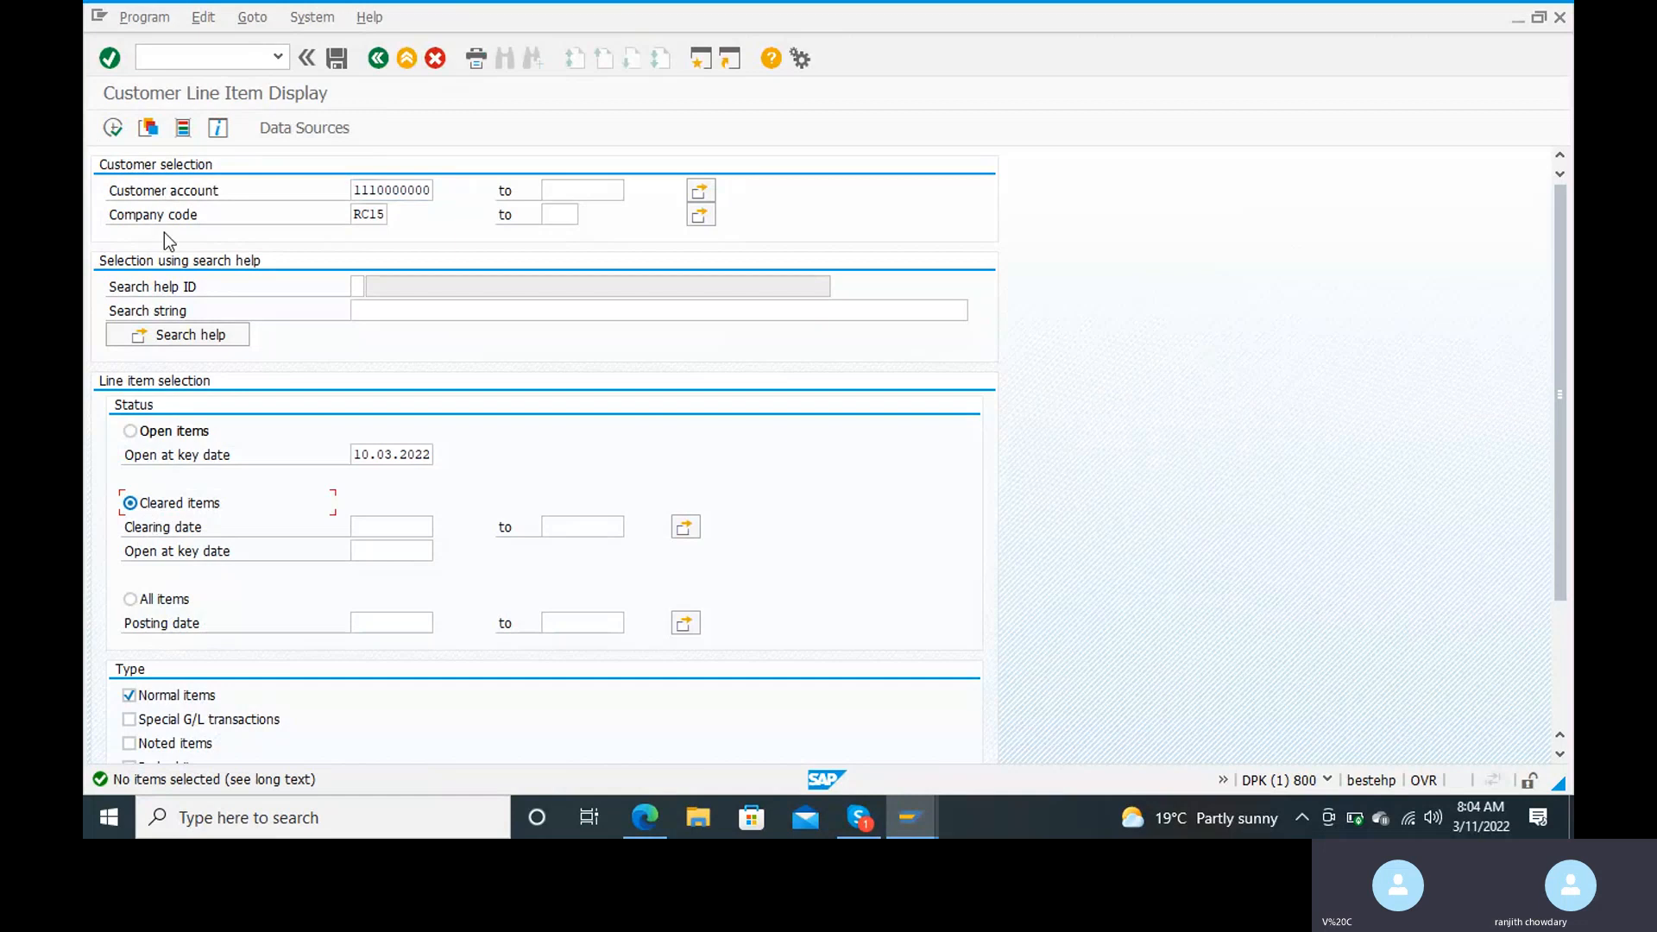
pyautogui.click(113, 128)
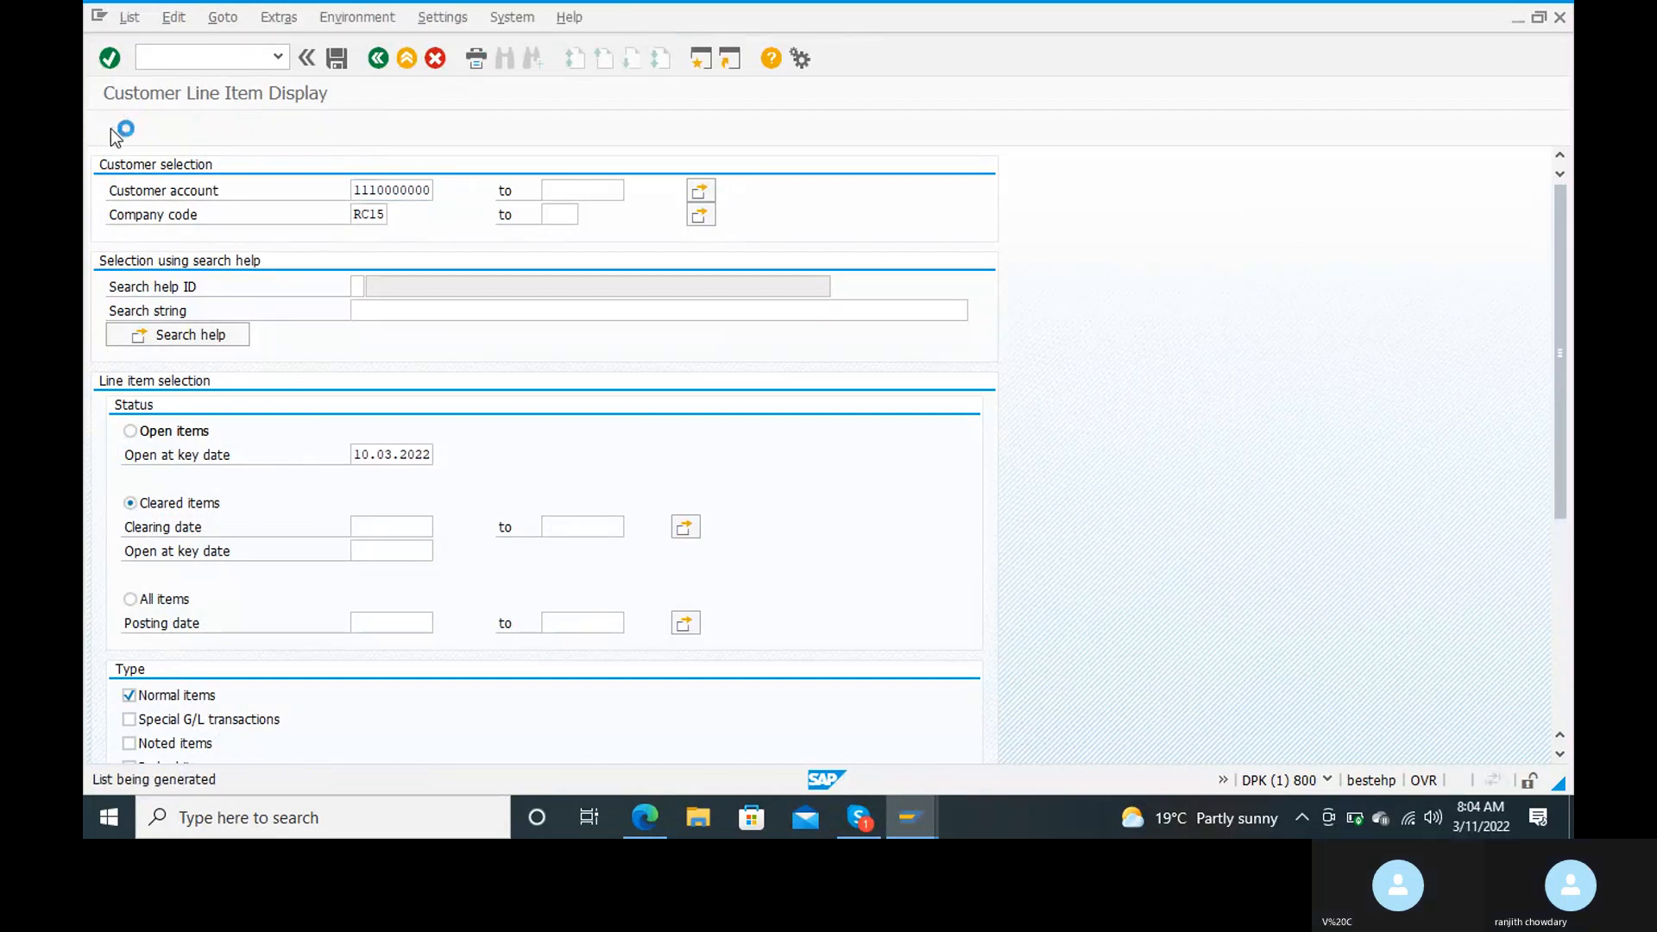